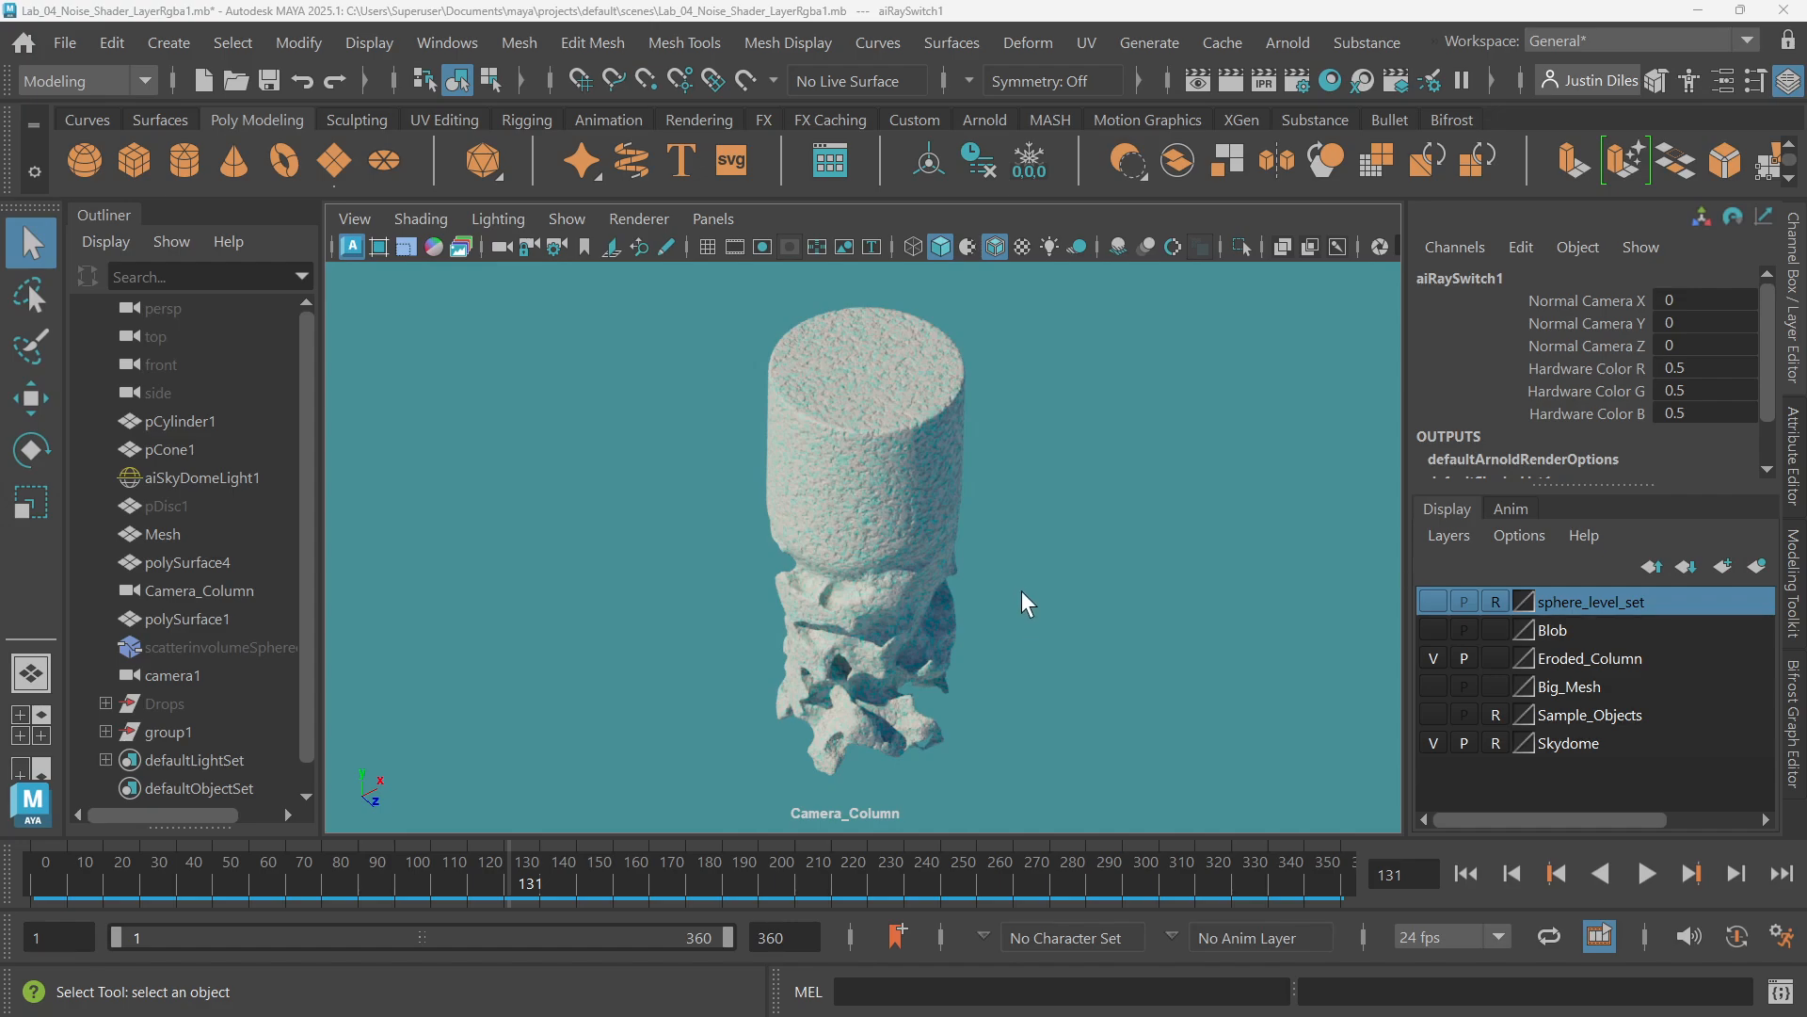
# Inspect the eroded column mesh up close in the Camera_Column view
pyautogui.scroll(5, 1022, 587)
pyautogui.click(963, 563)
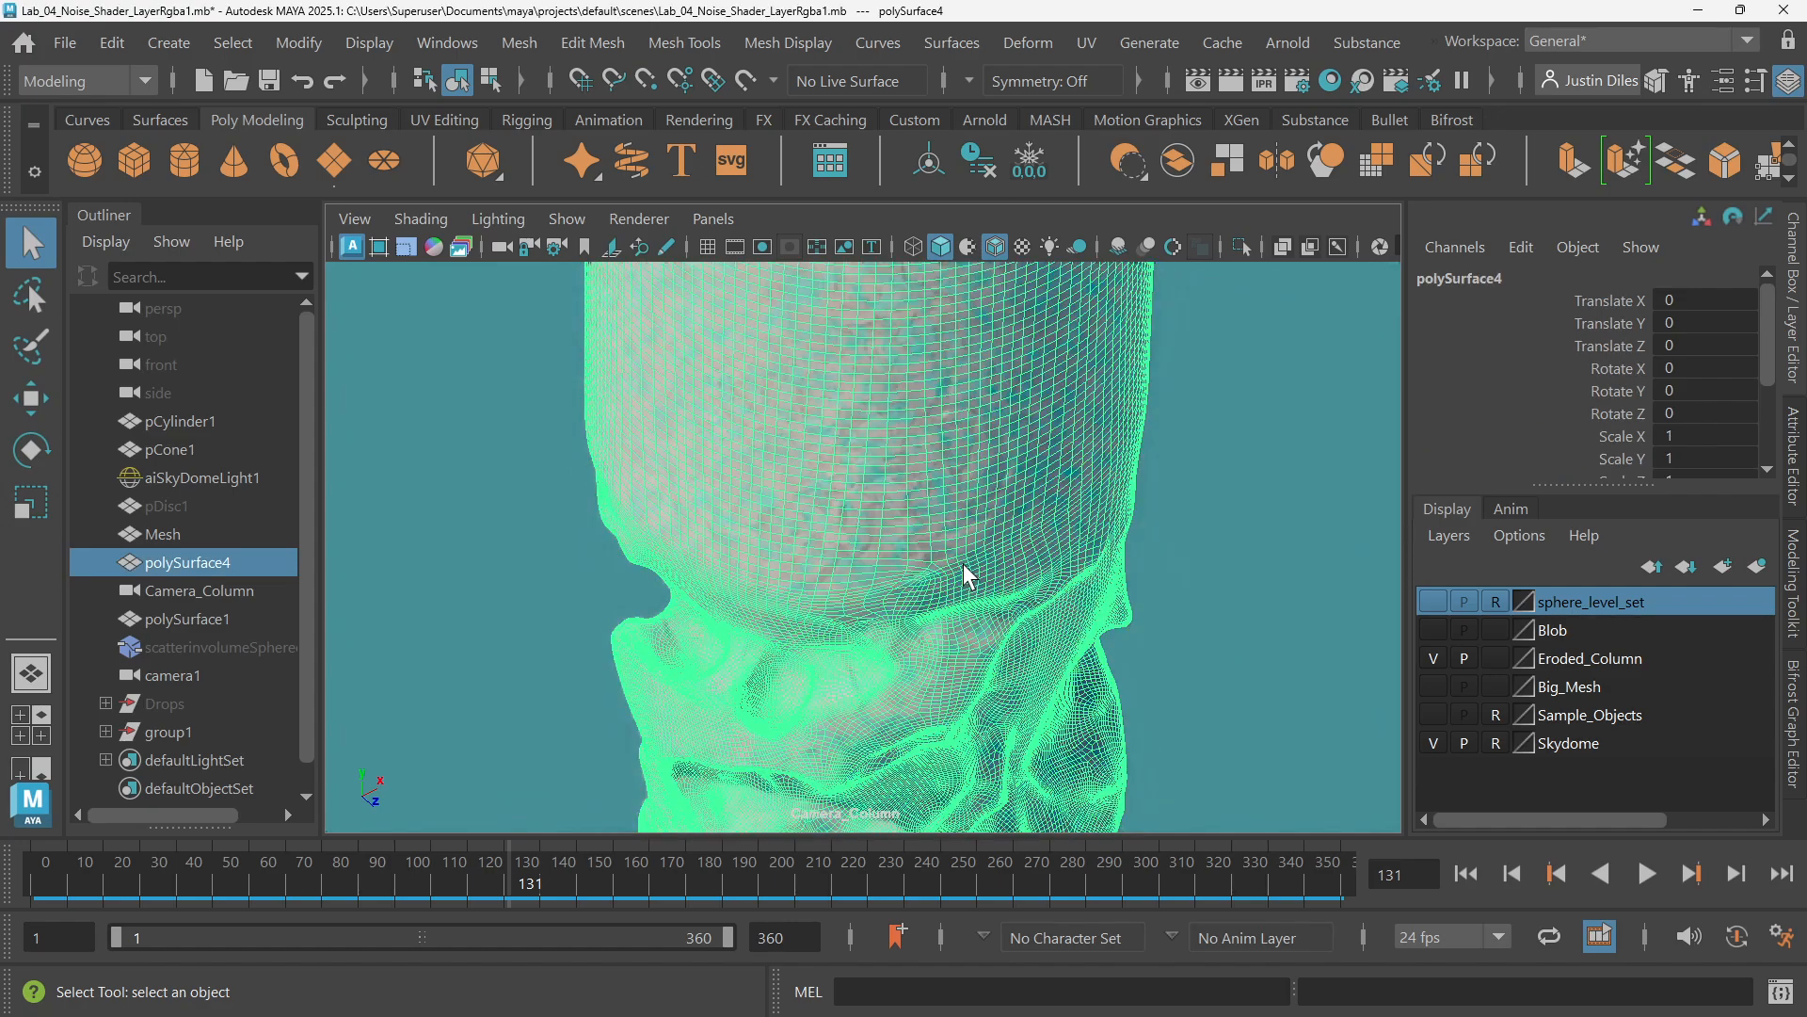
pyautogui.scroll(-5, 963, 563)
pyautogui.click(1024, 531)
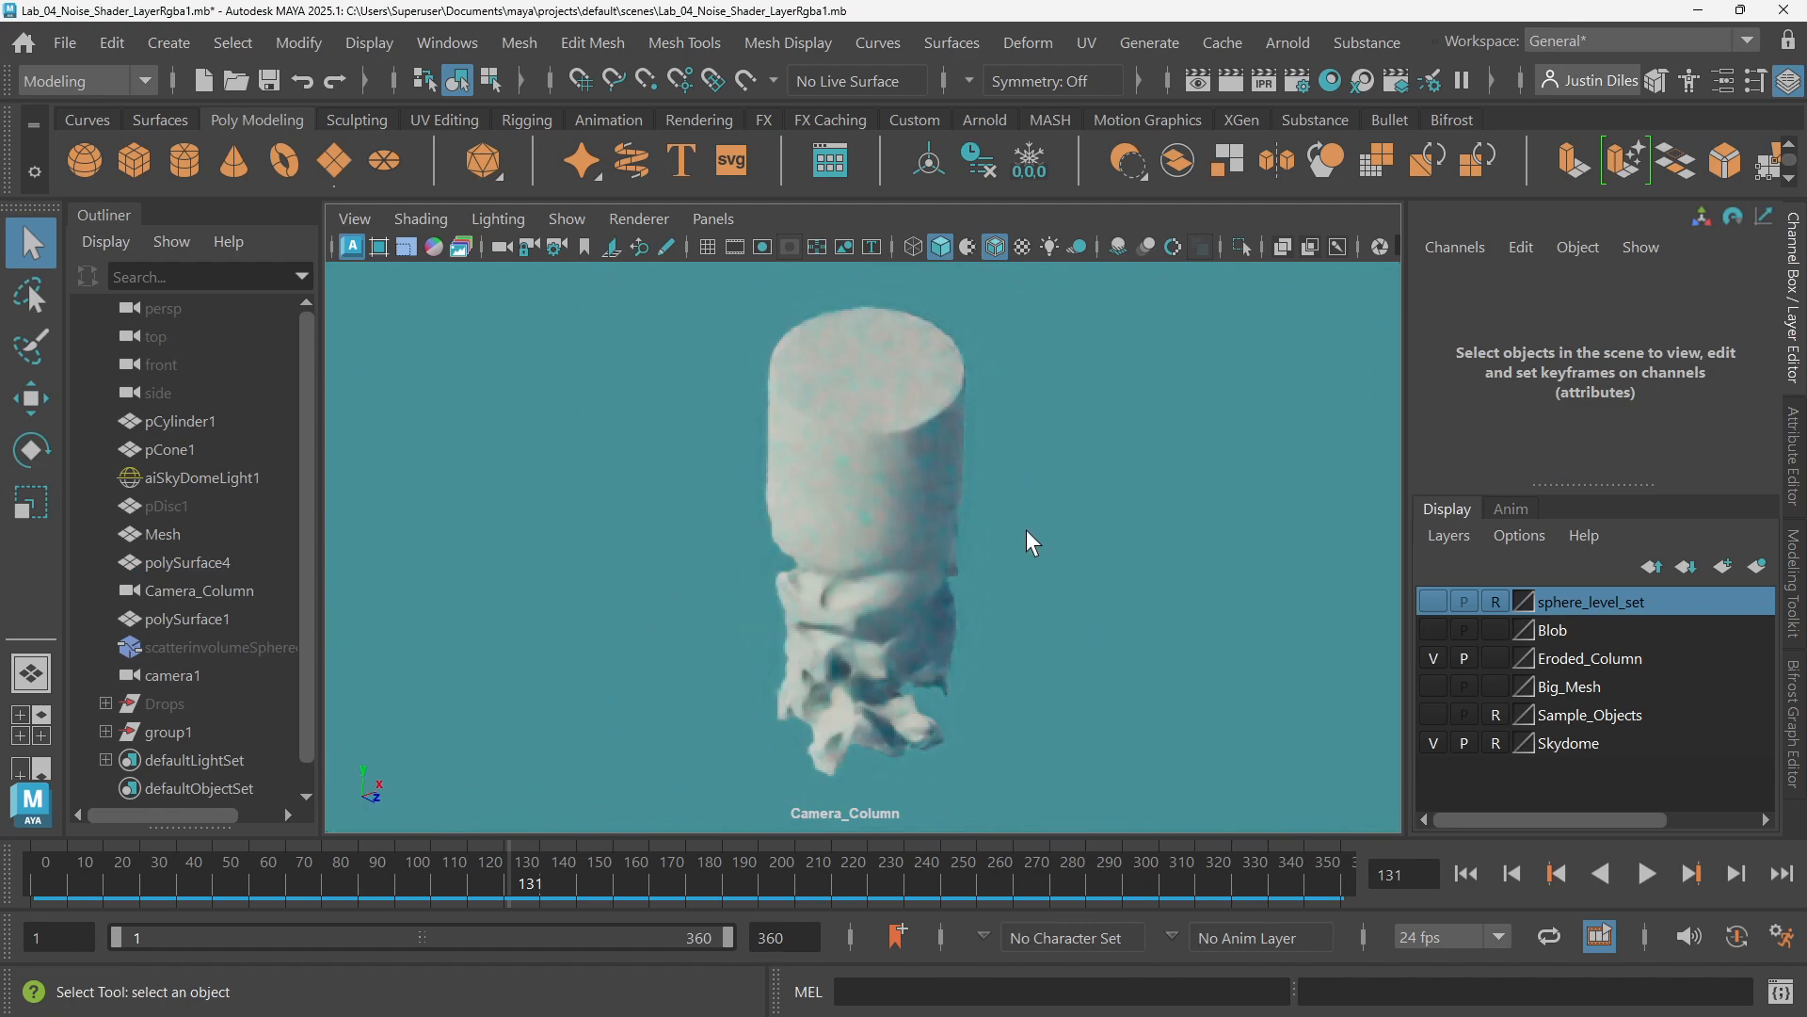
pyautogui.scroll(2, 1026, 529)
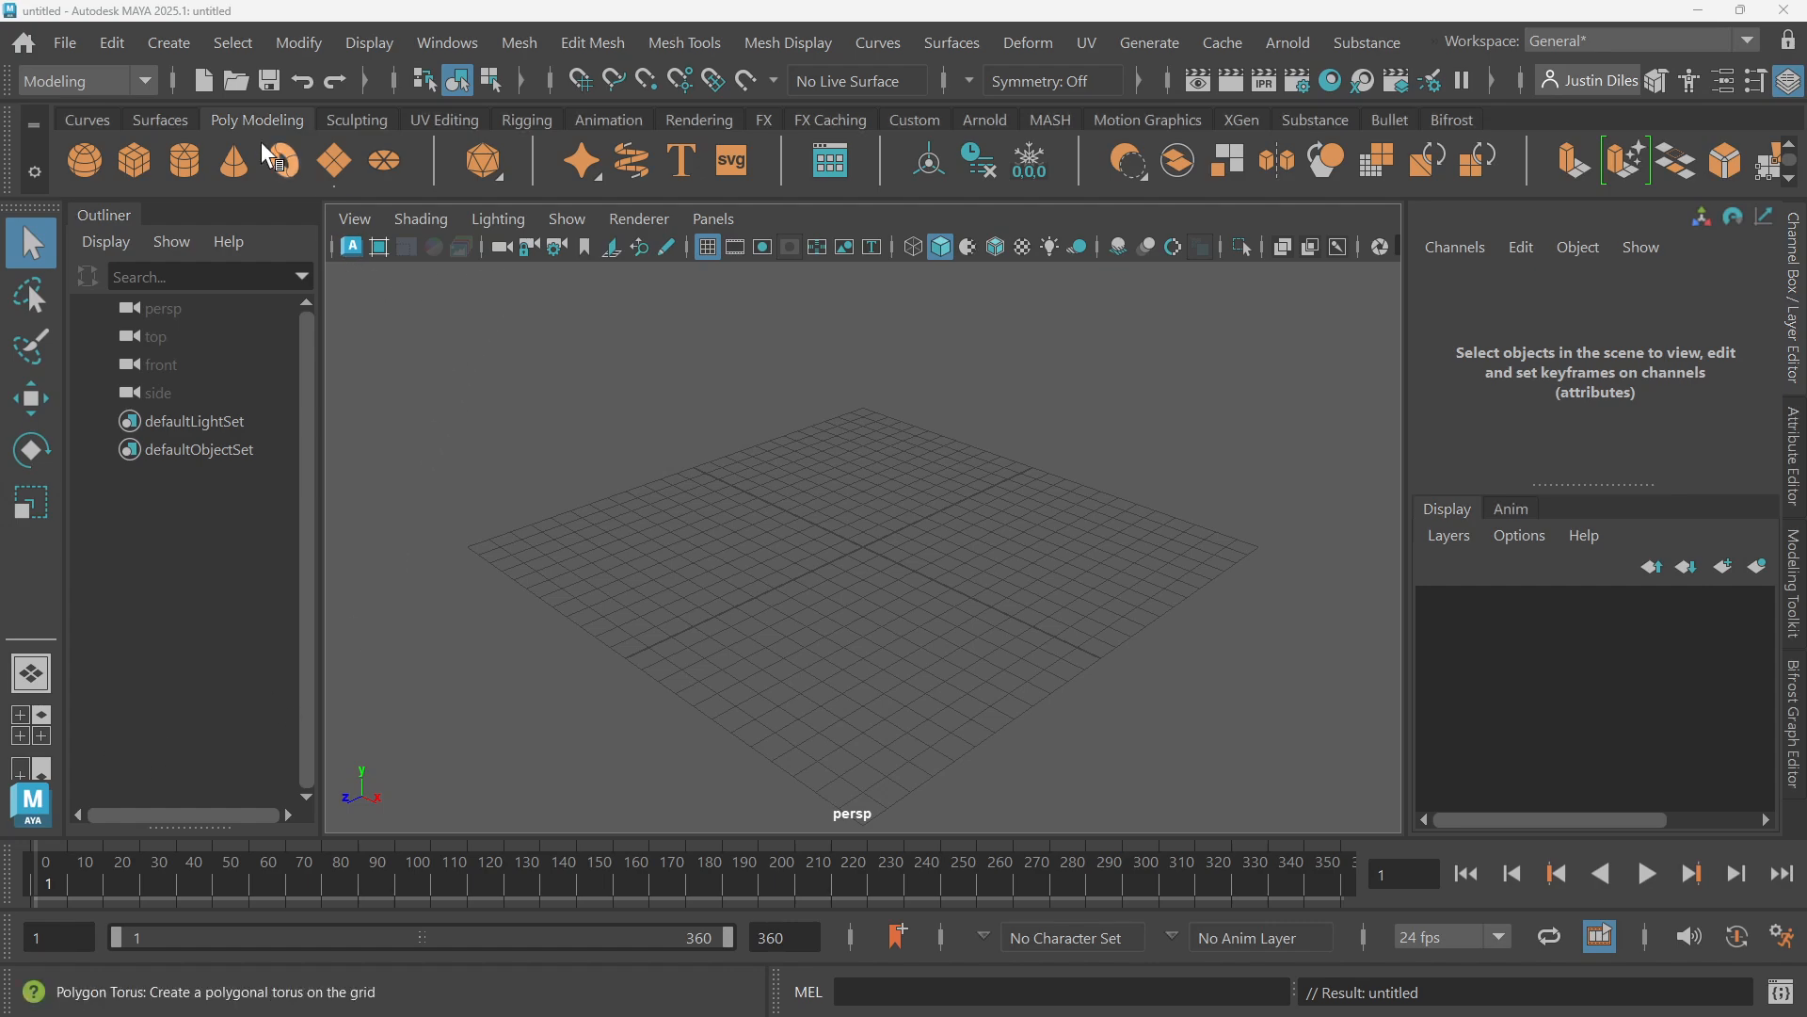
# Create a polygon cylinder with a radius of 4.5 and a height of 20
pyautogui.click(182, 164)
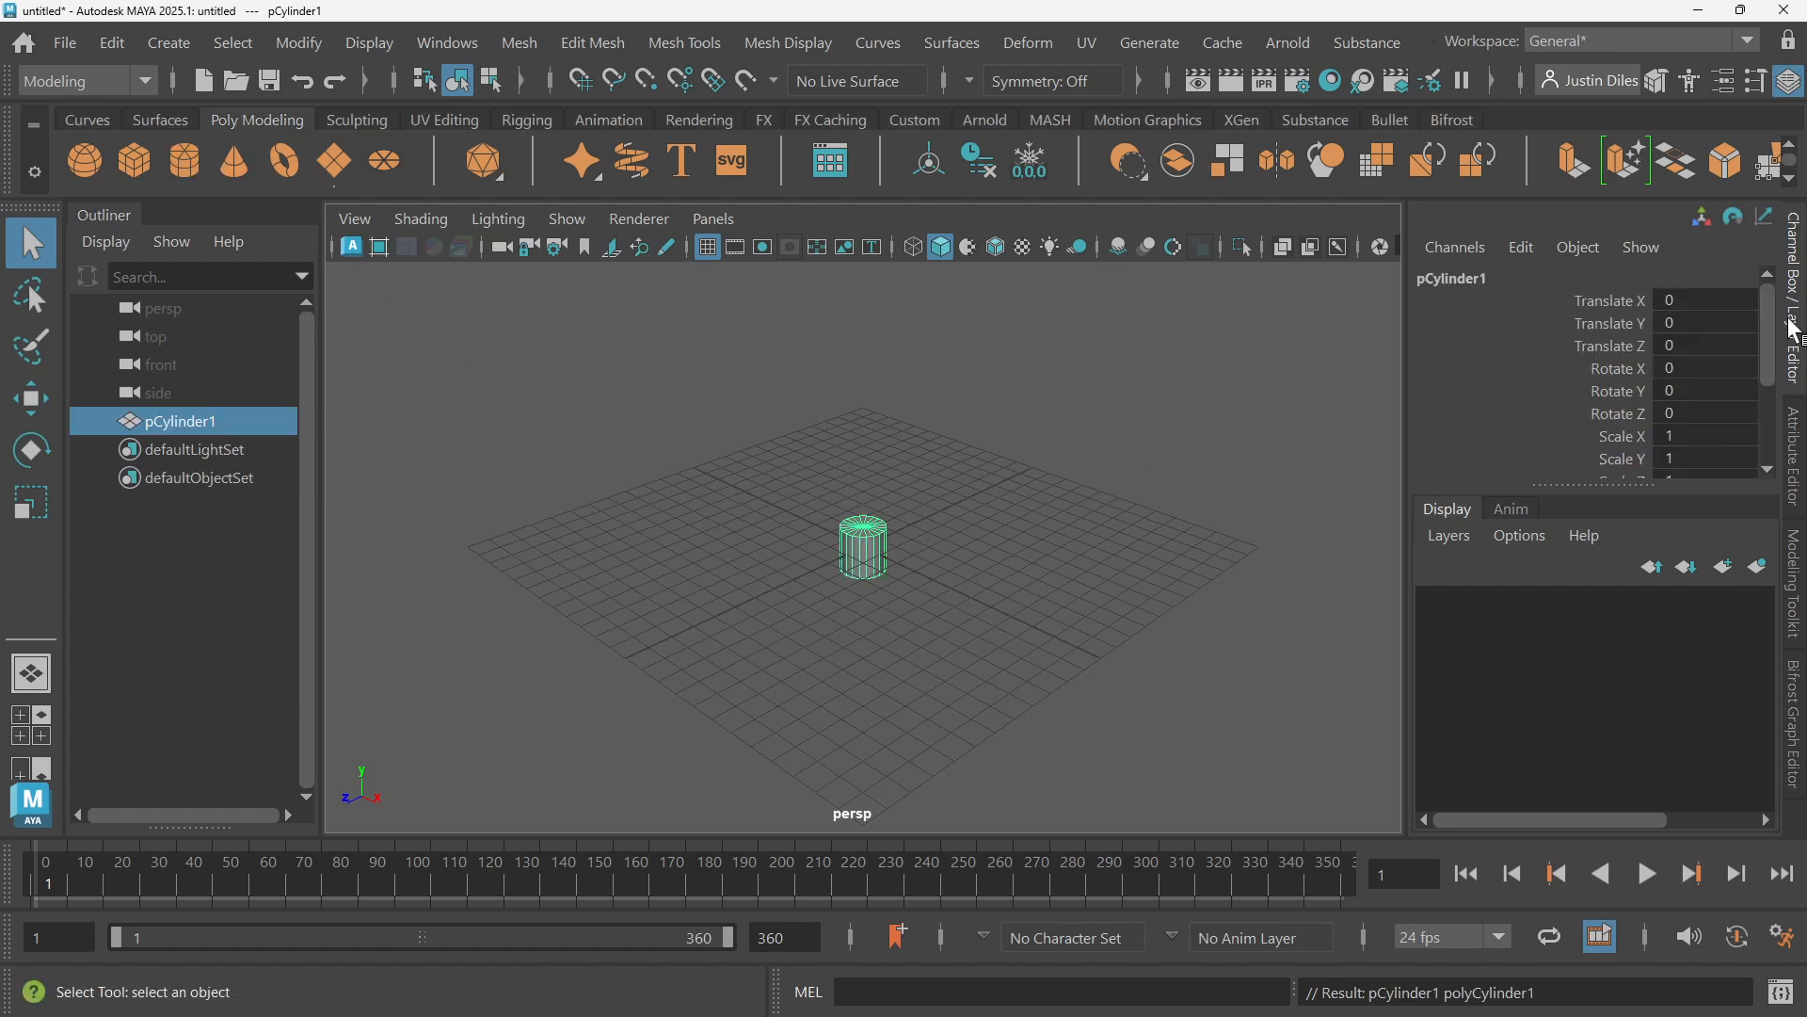
pyautogui.click(1796, 442)
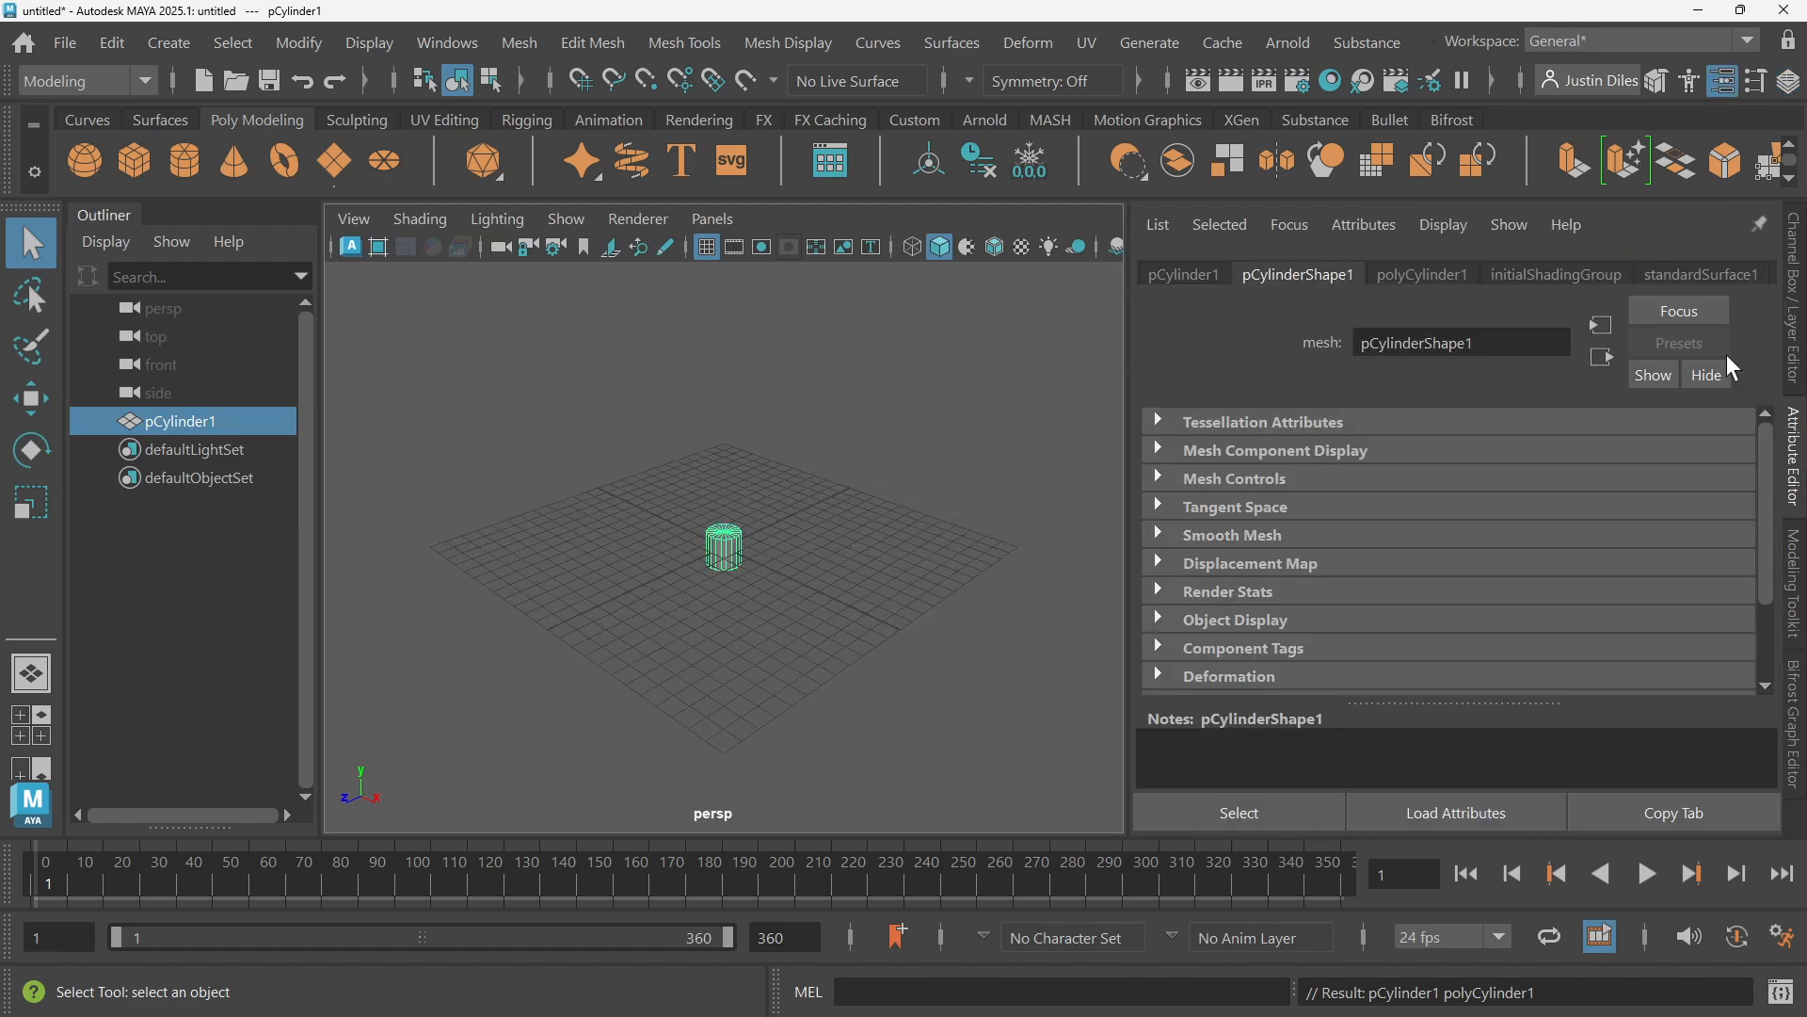
pyautogui.click(1423, 274)
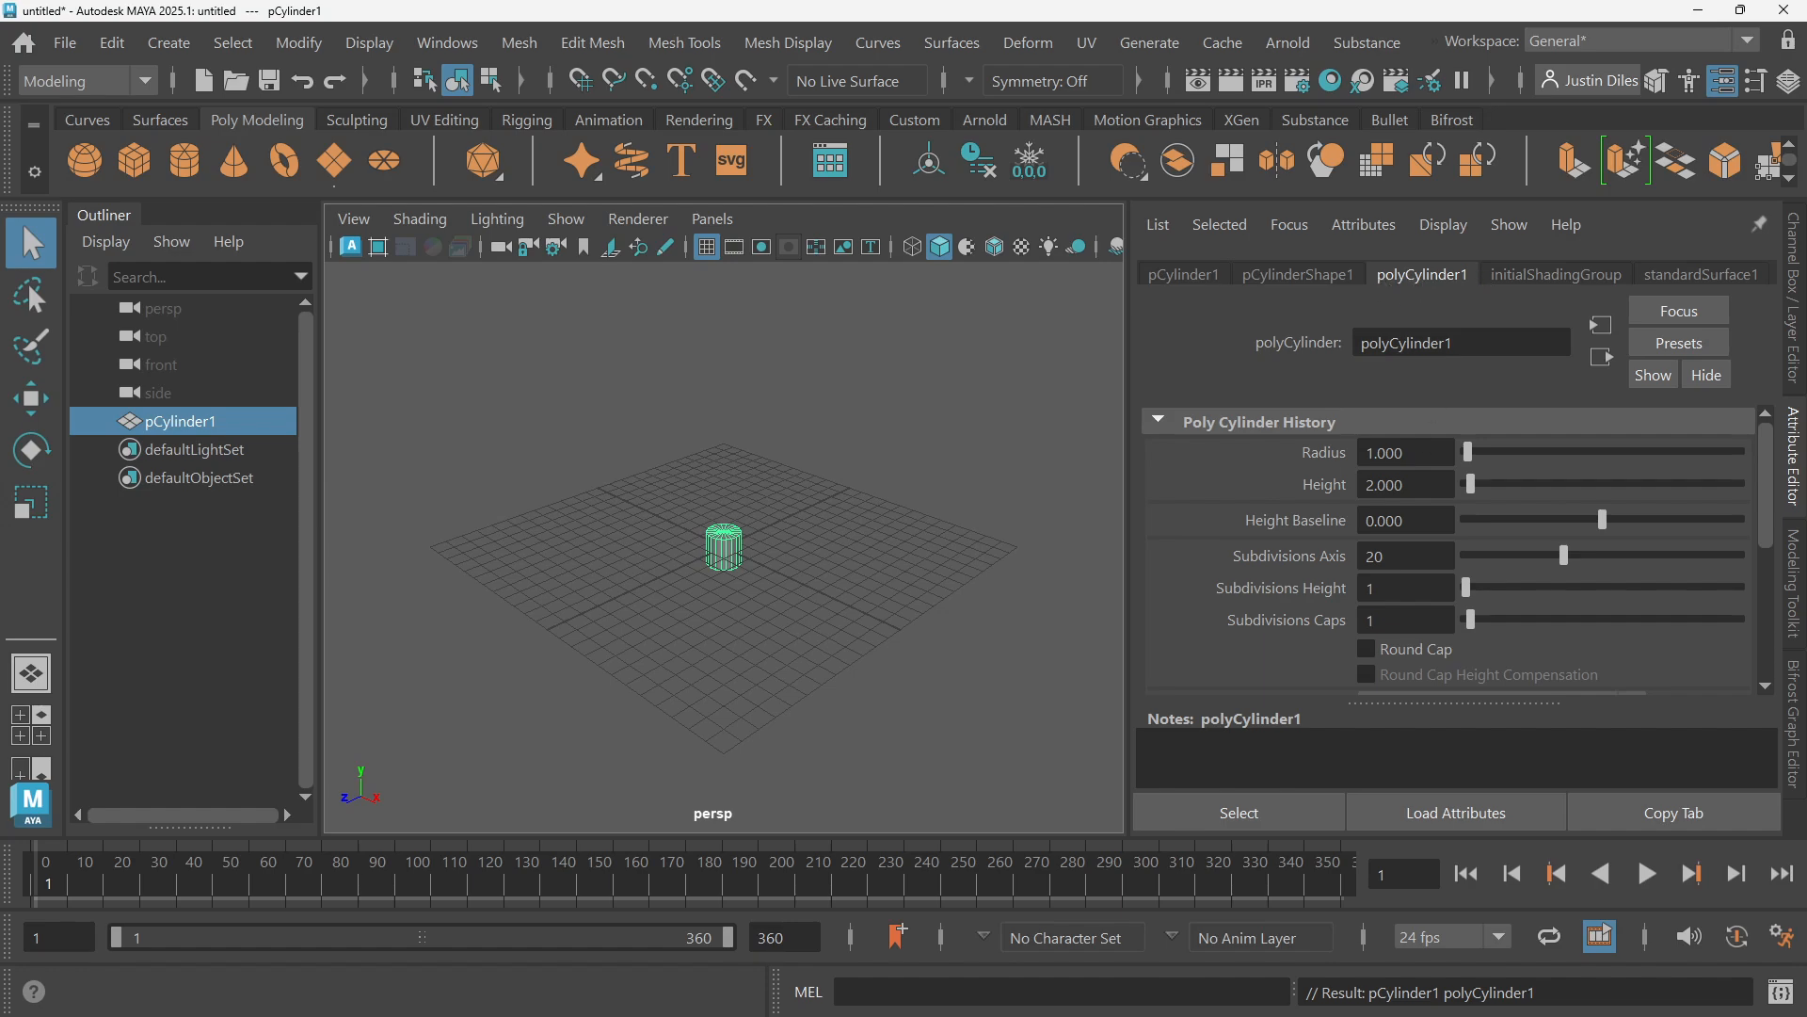
pyautogui.doubleClick(1385, 452)
pyautogui.write('4.5')
pyautogui.press('Tab')
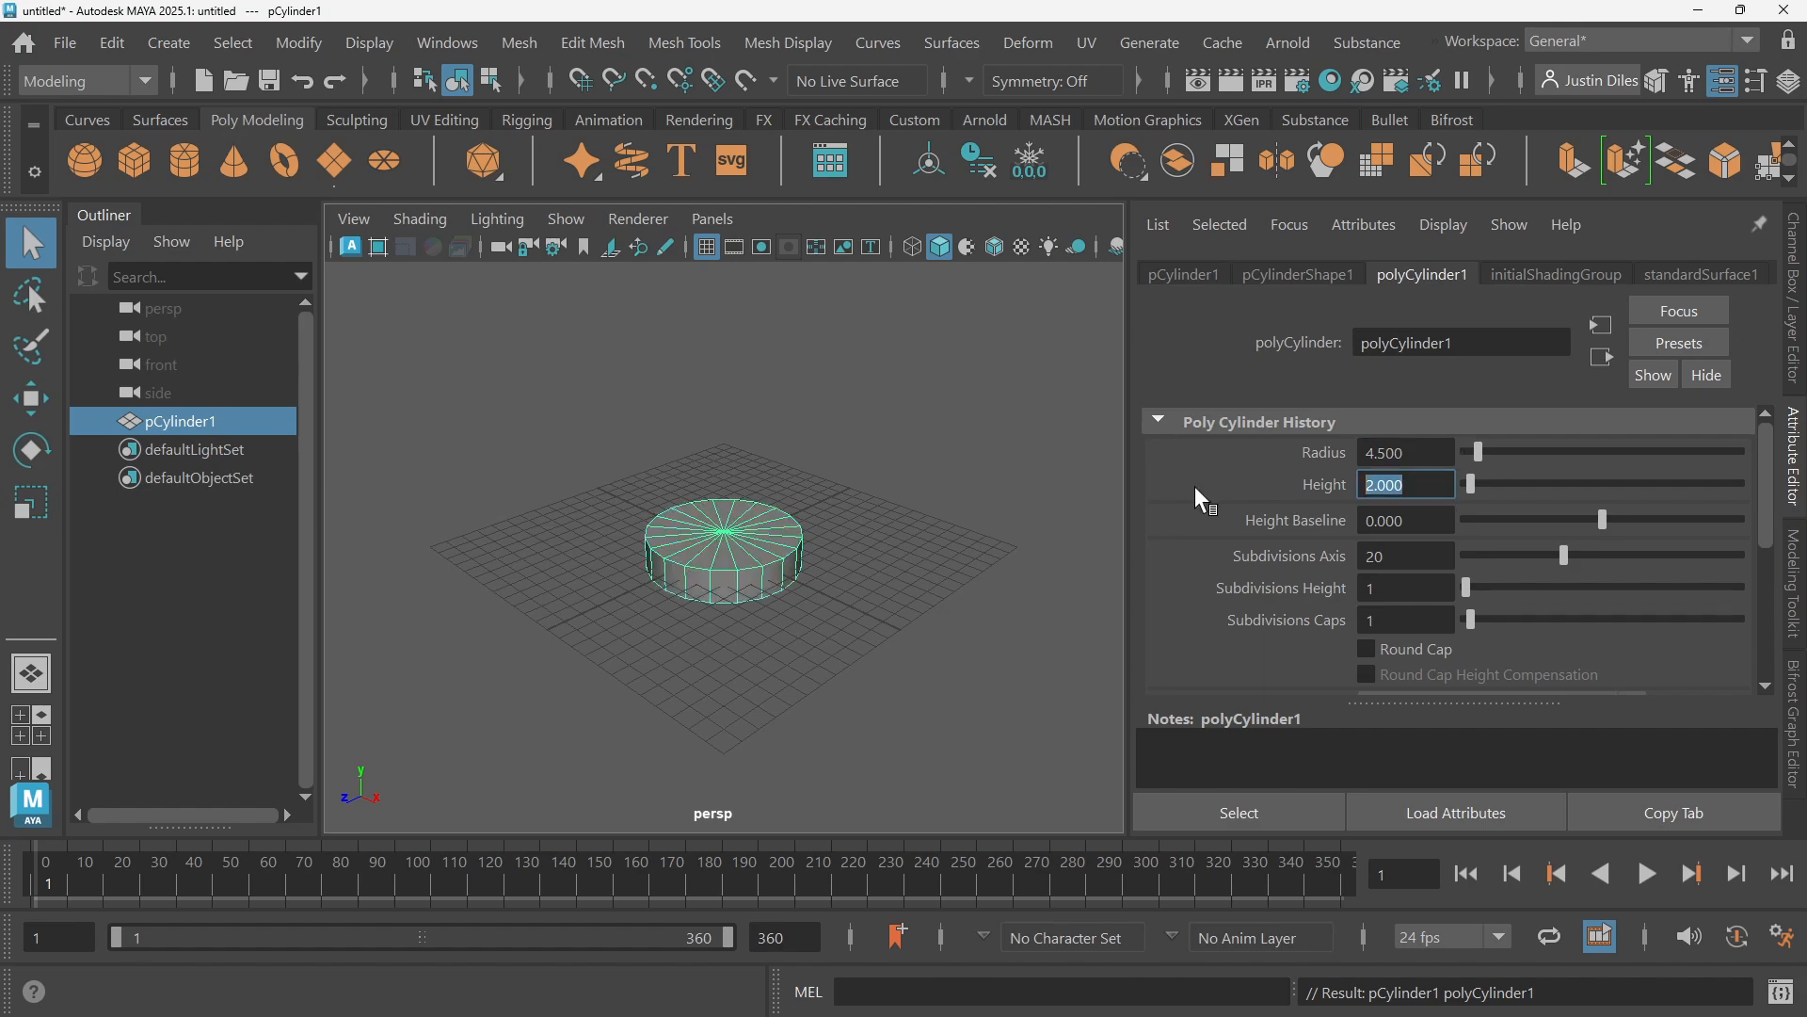
pyautogui.write('20')
pyautogui.press('Return')
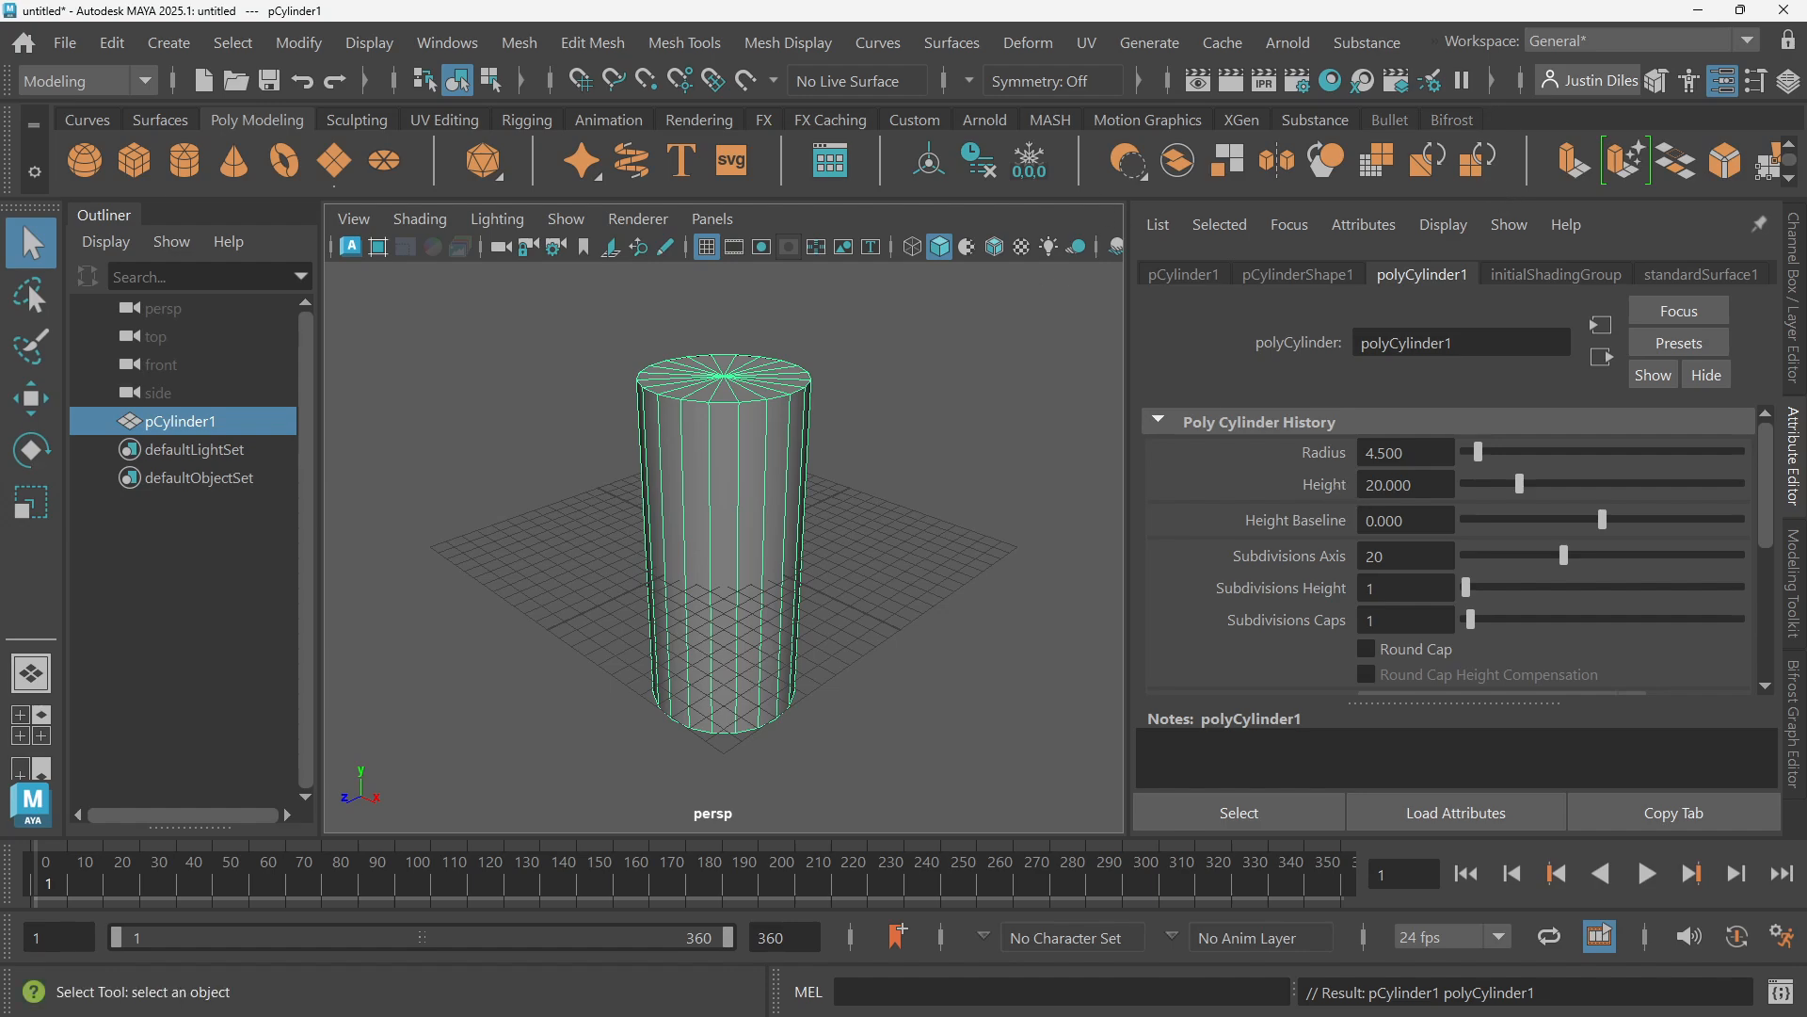
# Set the cylinder's subdivisions to 30 around the axis, 25 along the height and 6 on the caps
pyautogui.click(1365, 555)
pyautogui.press('Return')
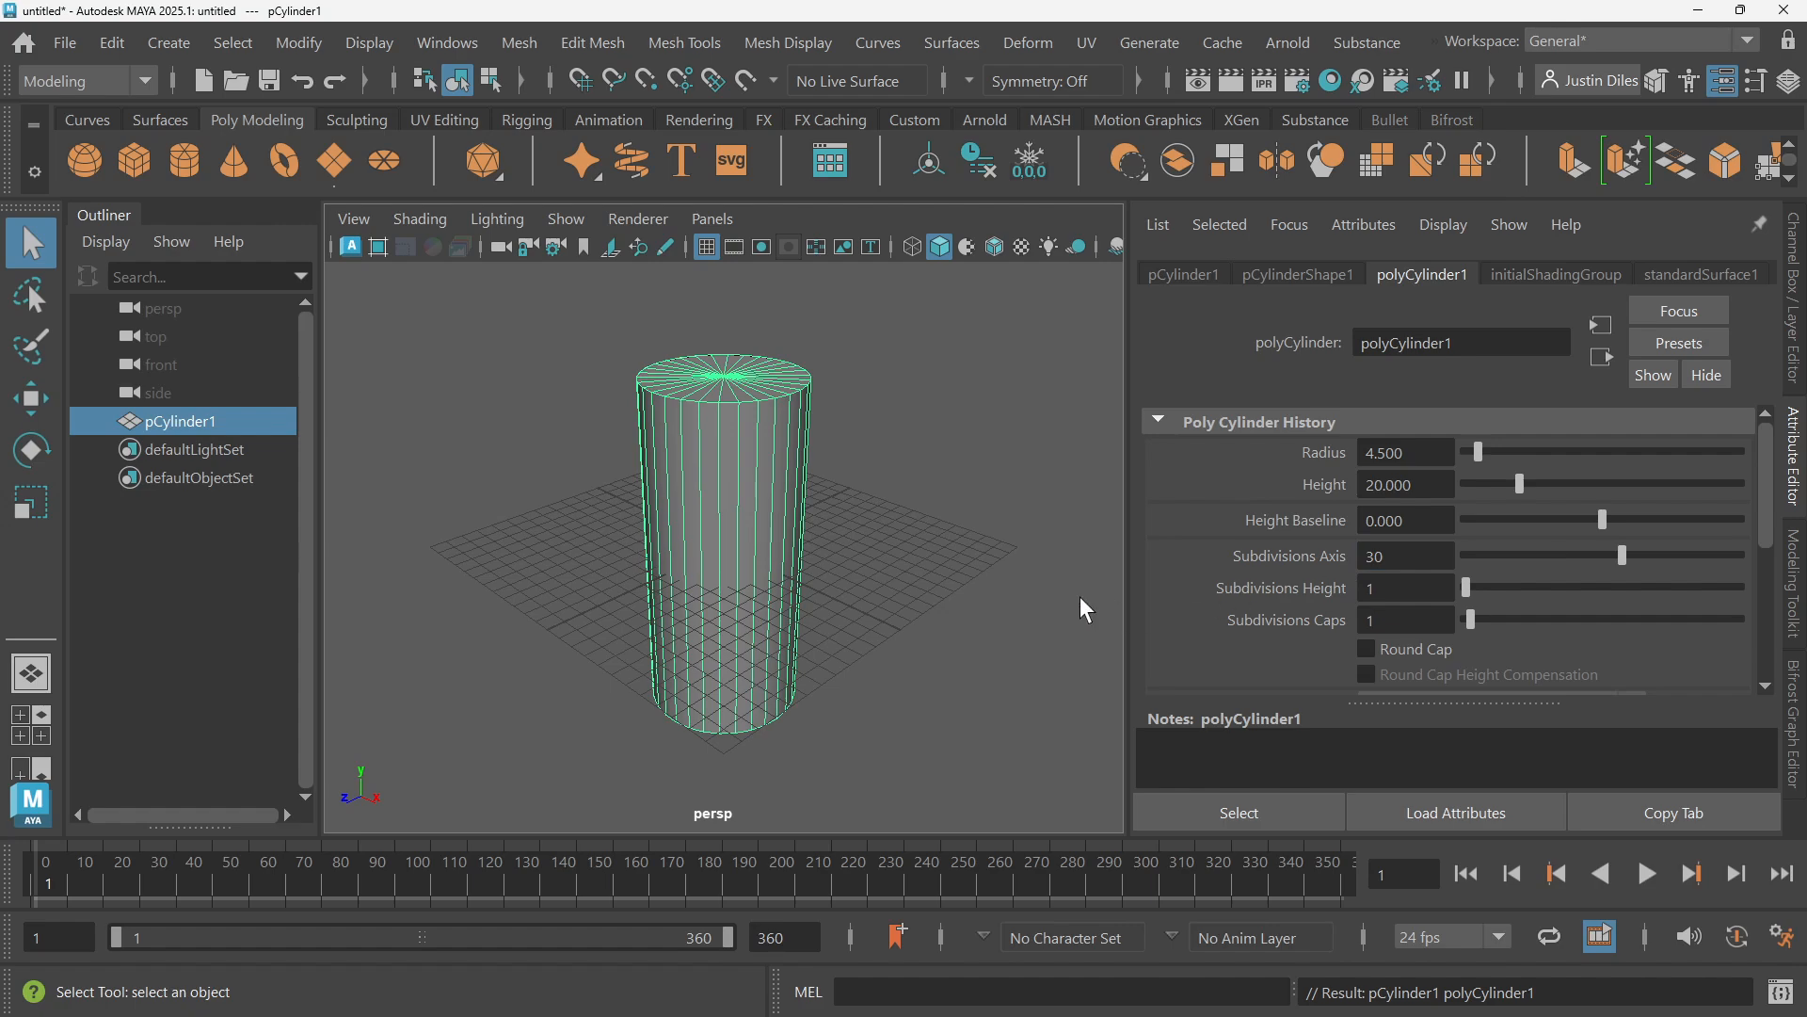
pyautogui.keyDown('alt'); pyautogui.moveTo(1060, 567); pyautogui.dragTo(1060, 542); pyautogui.keyUp('alt')
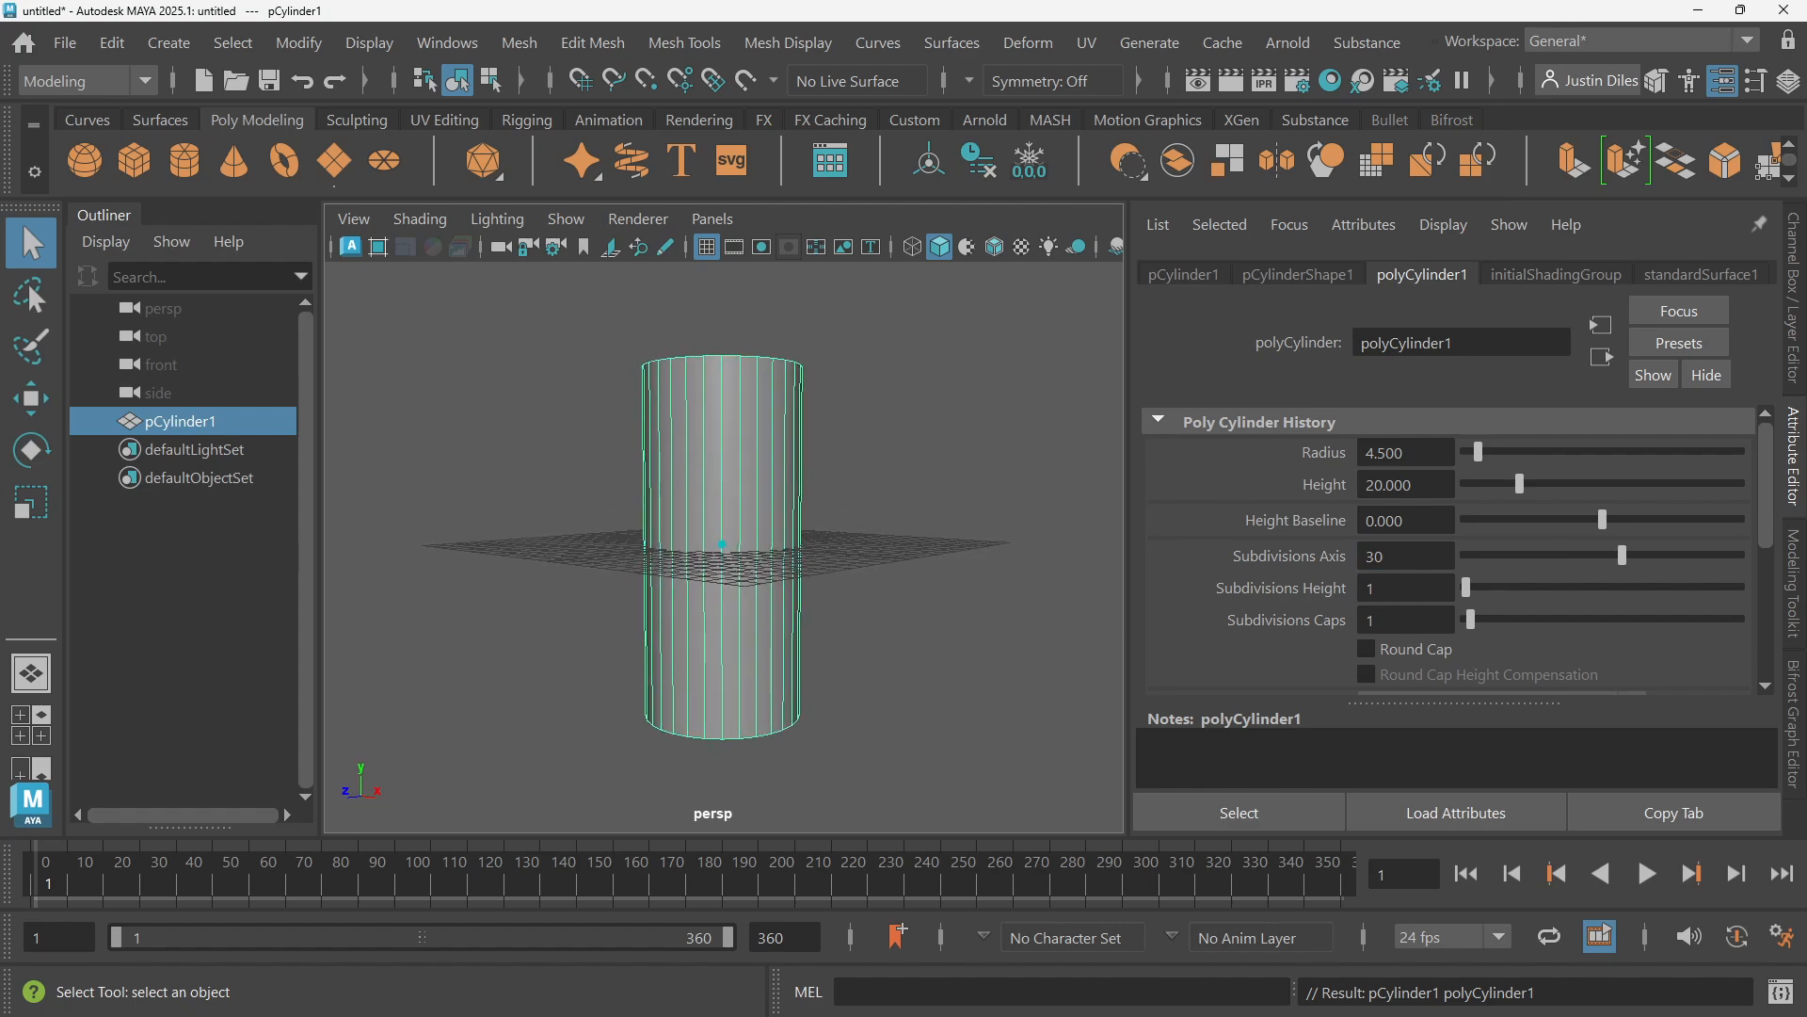
pyautogui.moveTo(1467, 585); pyautogui.dragTo(1595, 596)
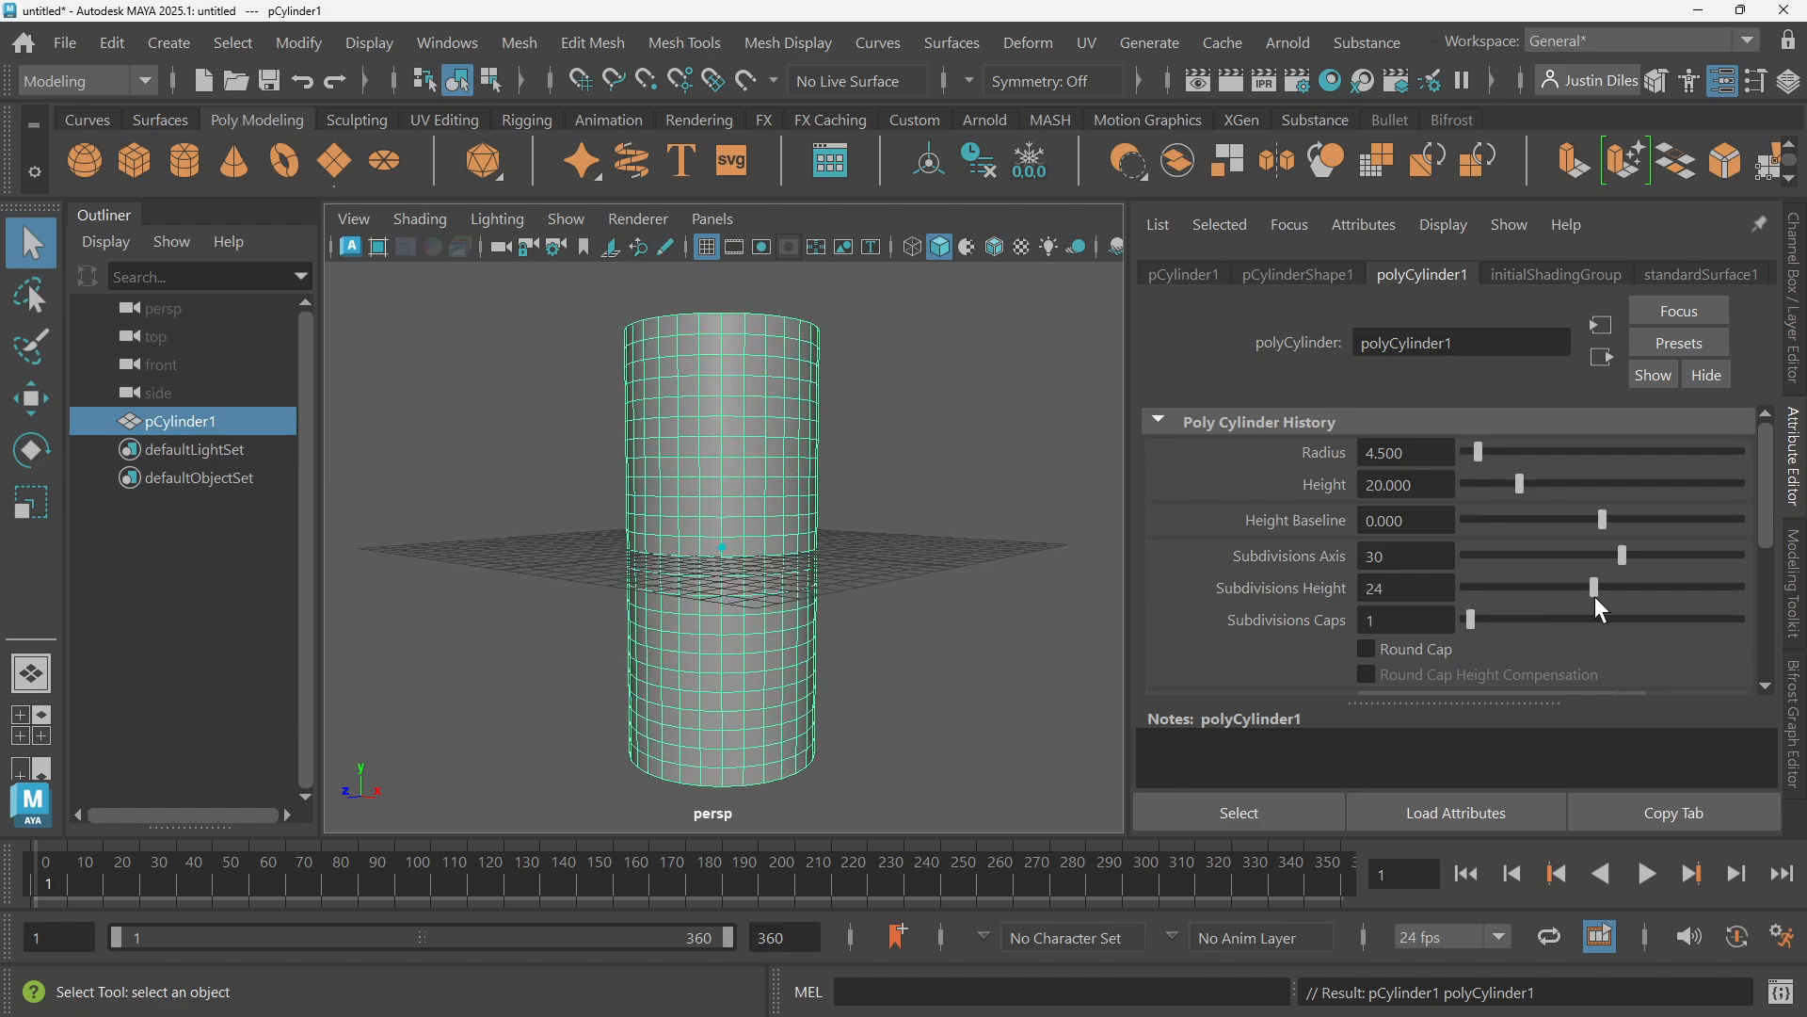
pyautogui.click(1402, 587)
pyautogui.write('25')
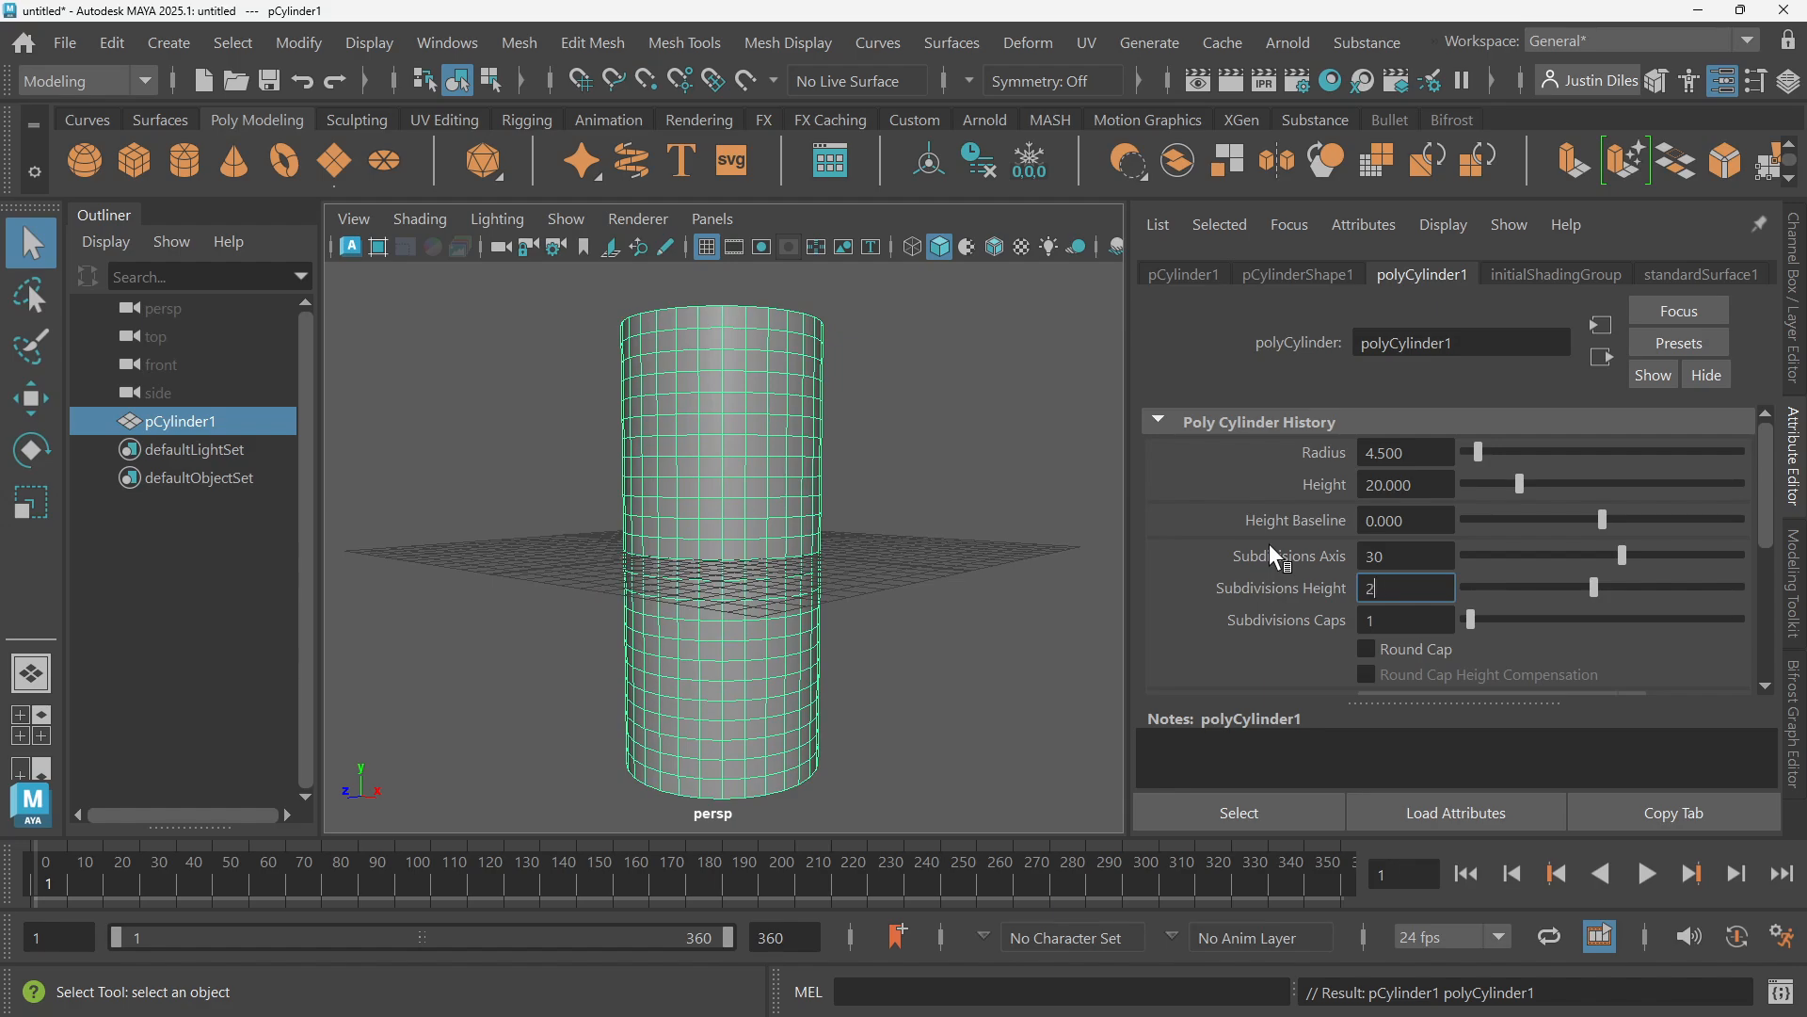
pyautogui.press('Return')
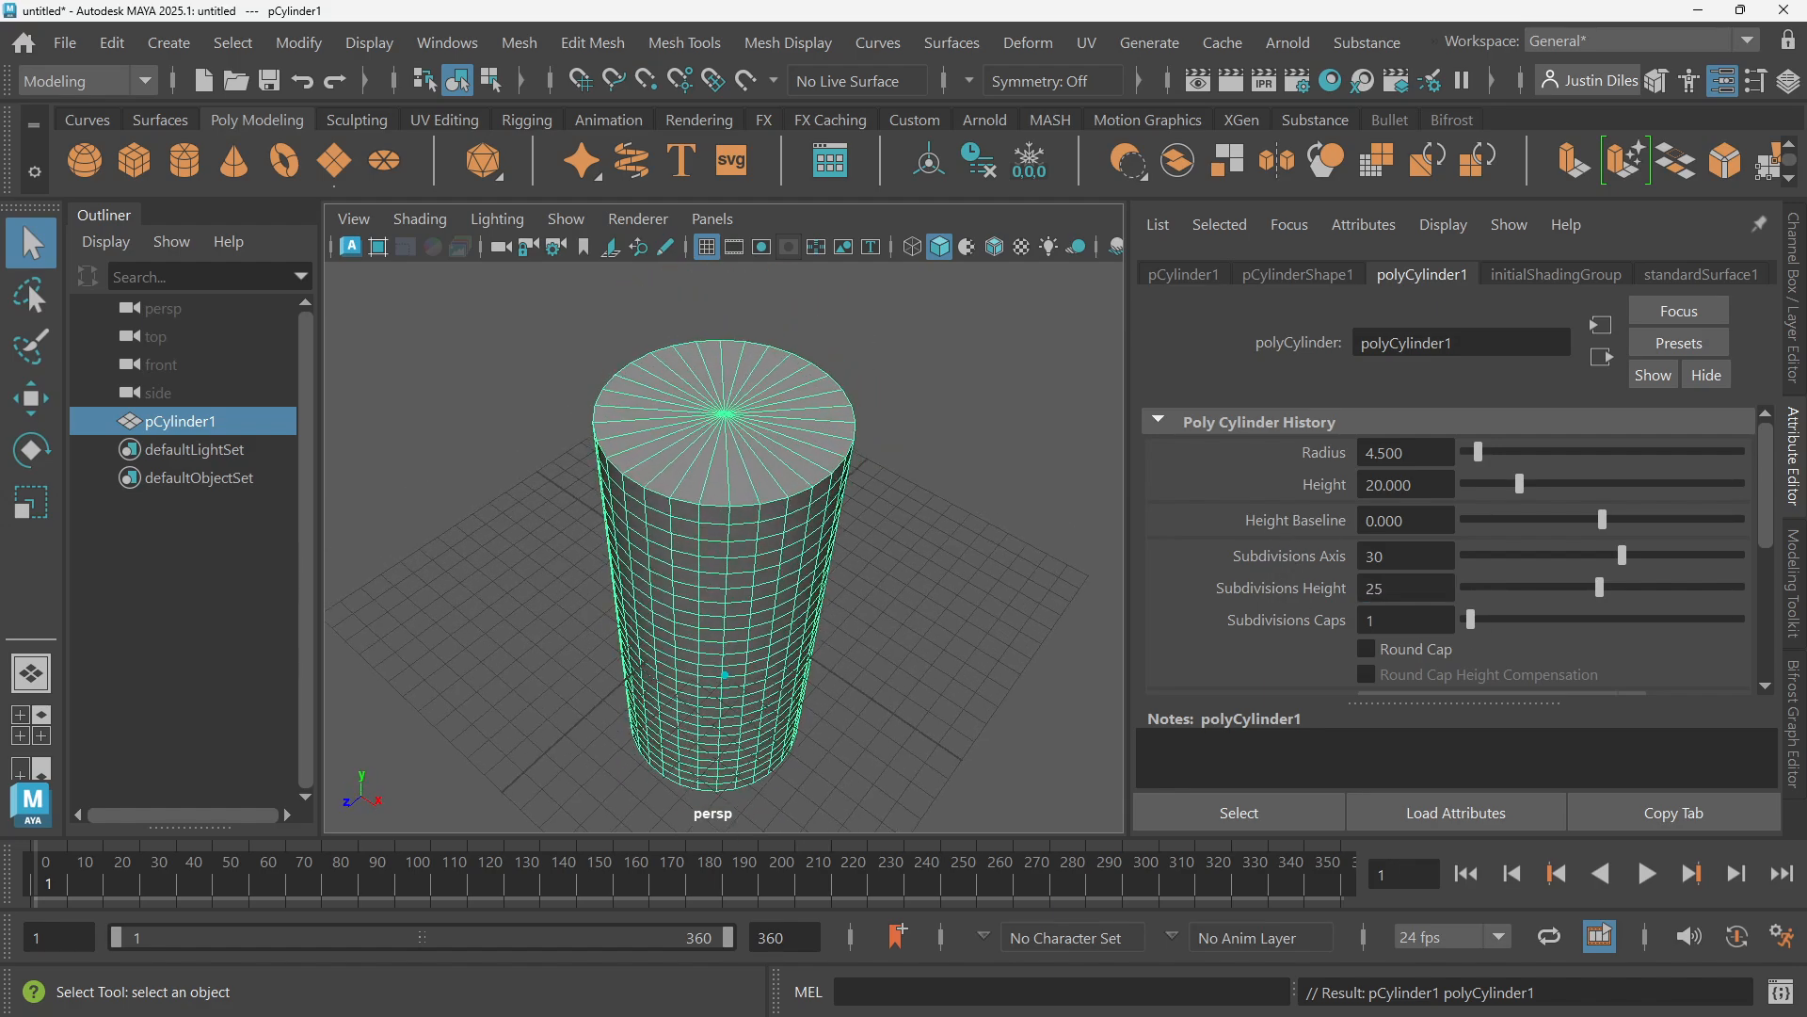
pyautogui.moveTo(1472, 613); pyautogui.dragTo(1498, 614)
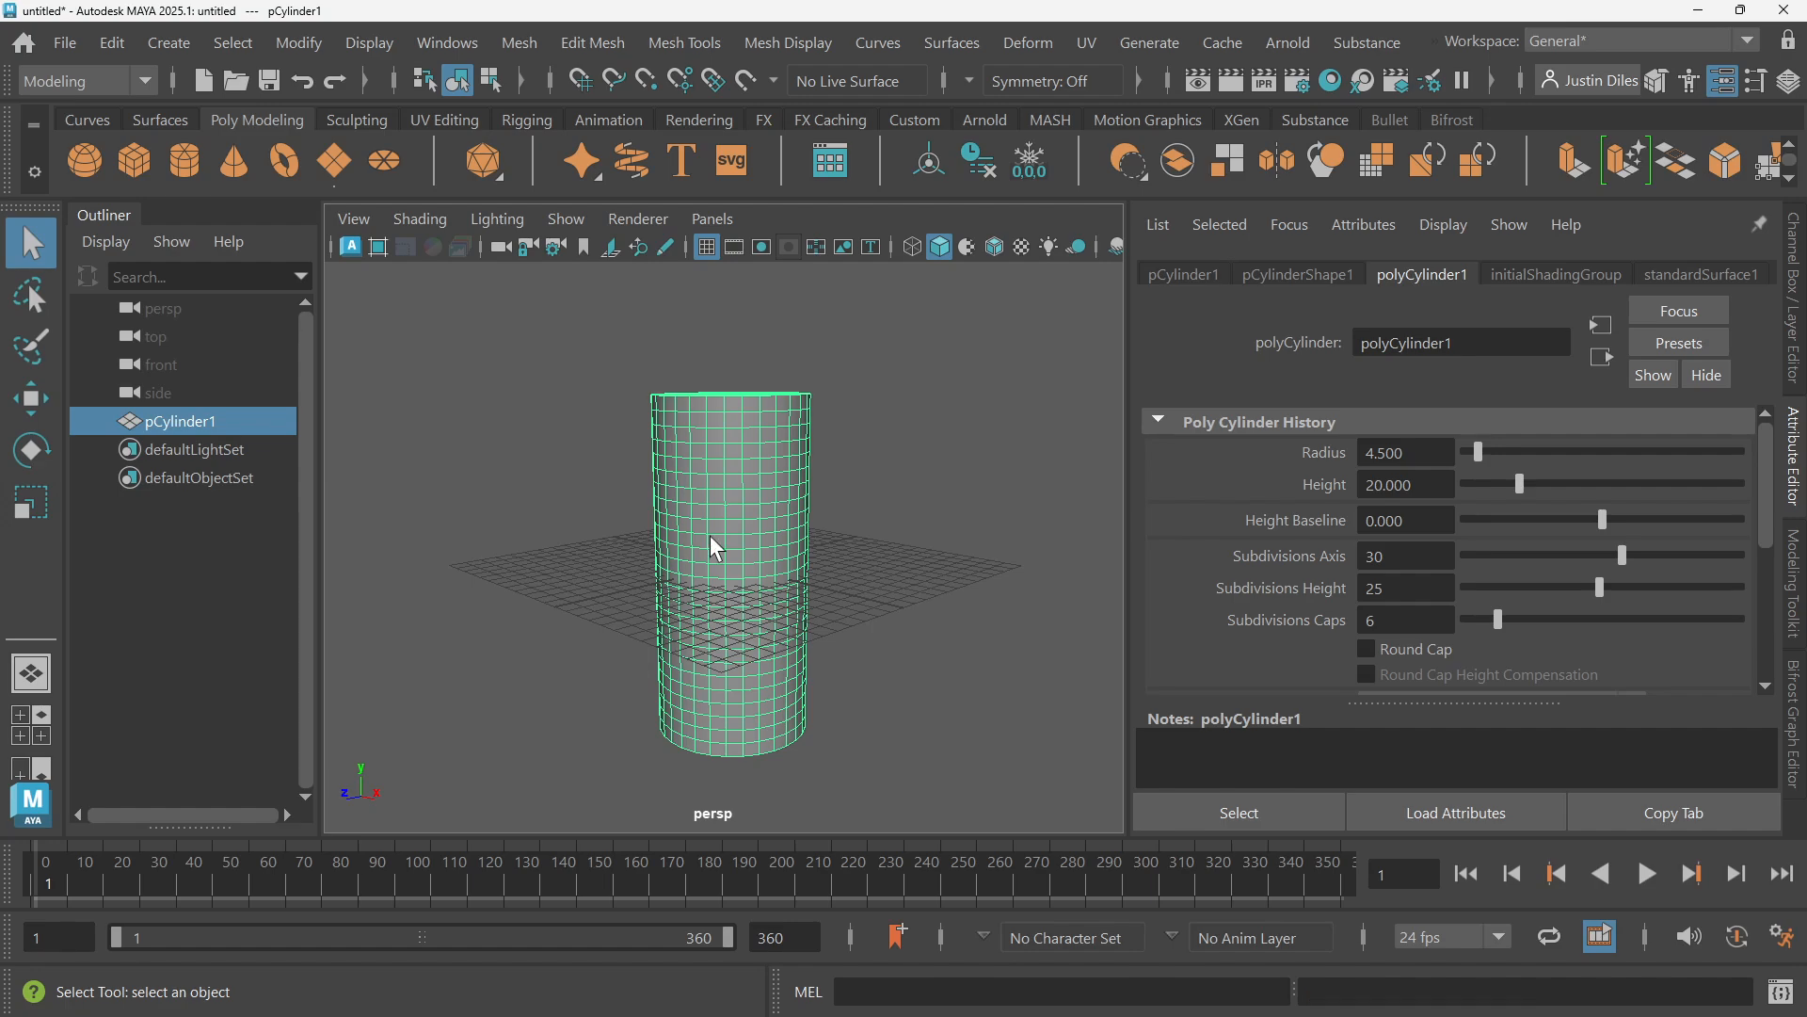
# Raise the cylinder to Translate Y 10 so it stands on the grid, and freeze its transformations
pyautogui.press('w')
pyautogui.moveTo(732, 521); pyautogui.dragTo(749, 331)
pyautogui.click(1796, 252)
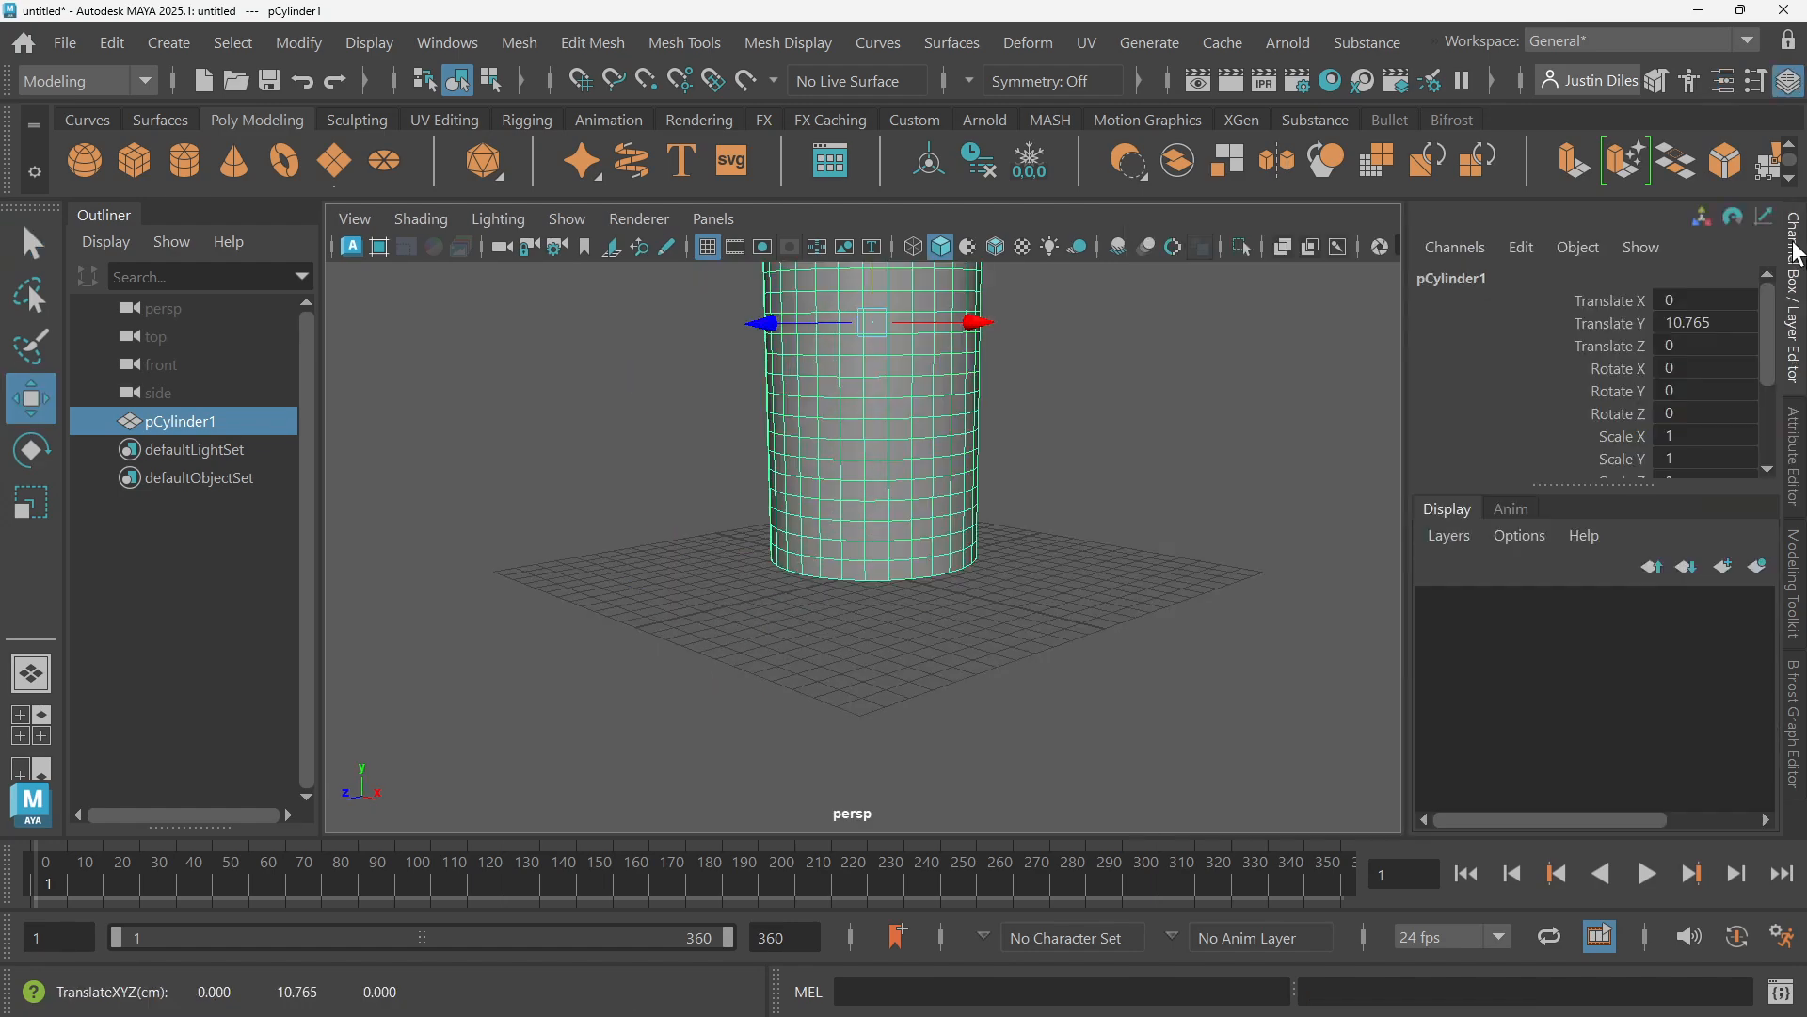
pyautogui.click(1708, 322)
pyautogui.write('10')
pyautogui.press('Return')
pyautogui.press('f')
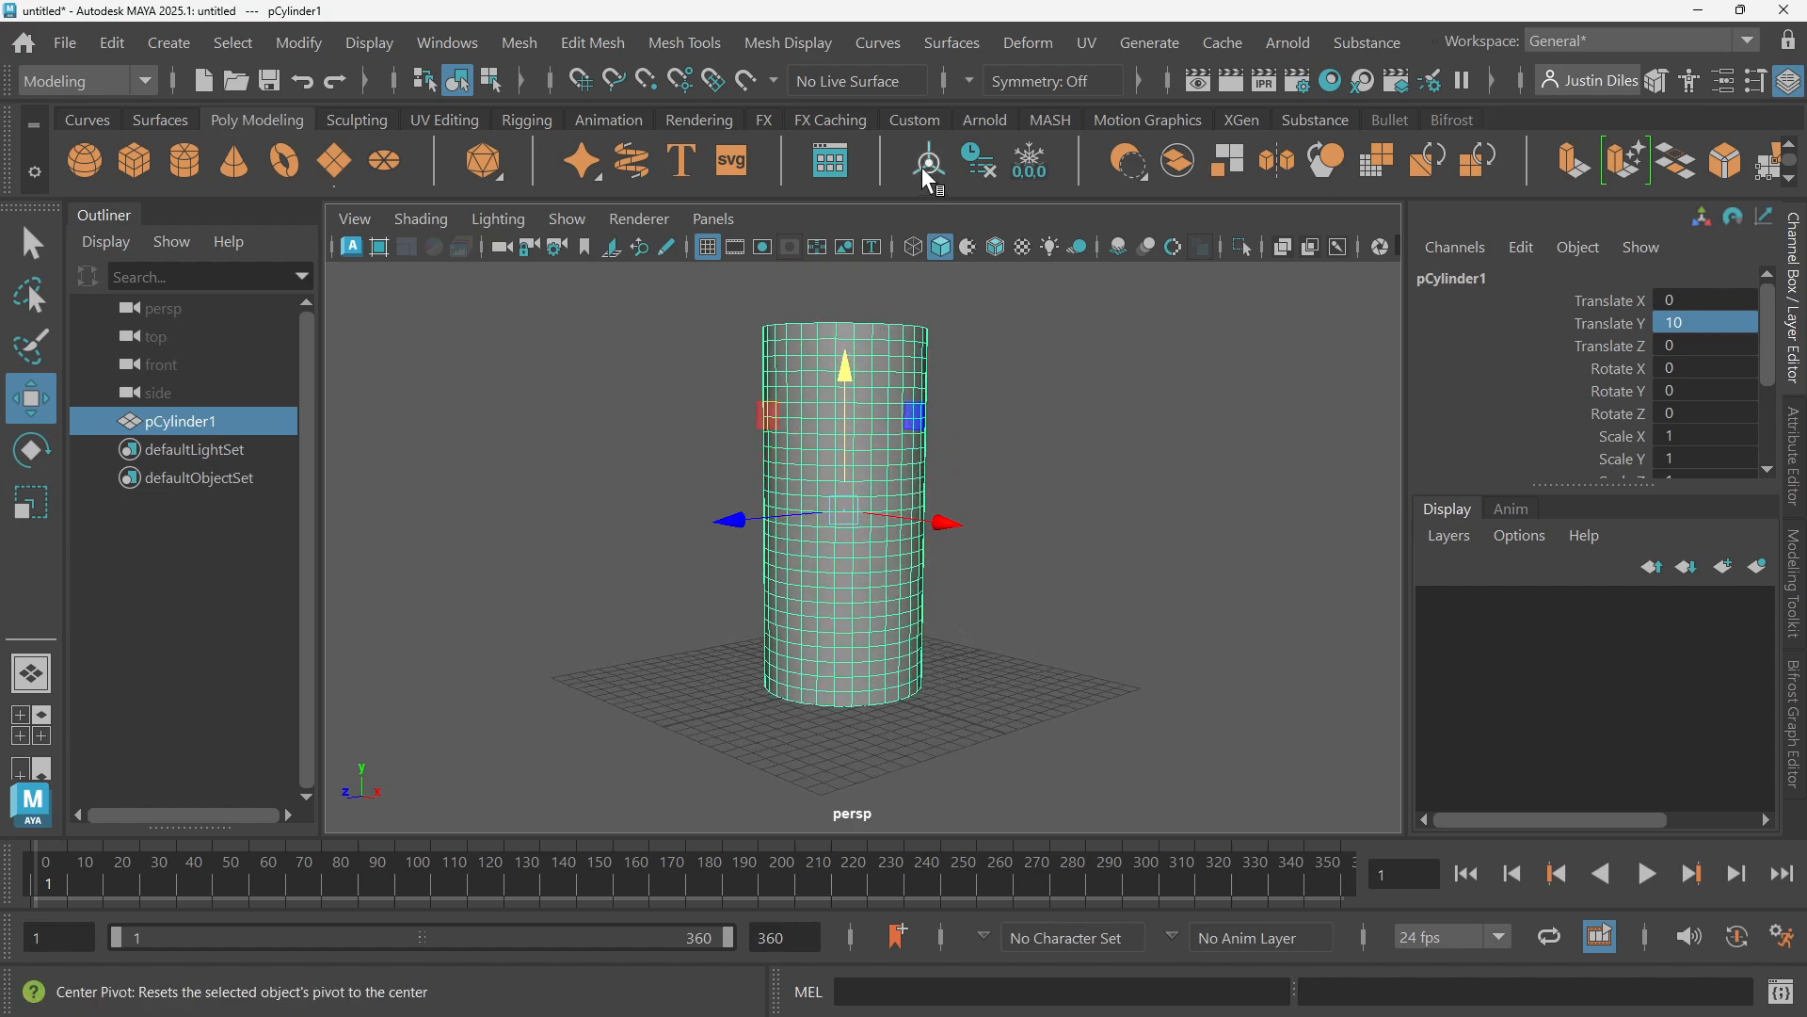
pyautogui.click(1033, 155)
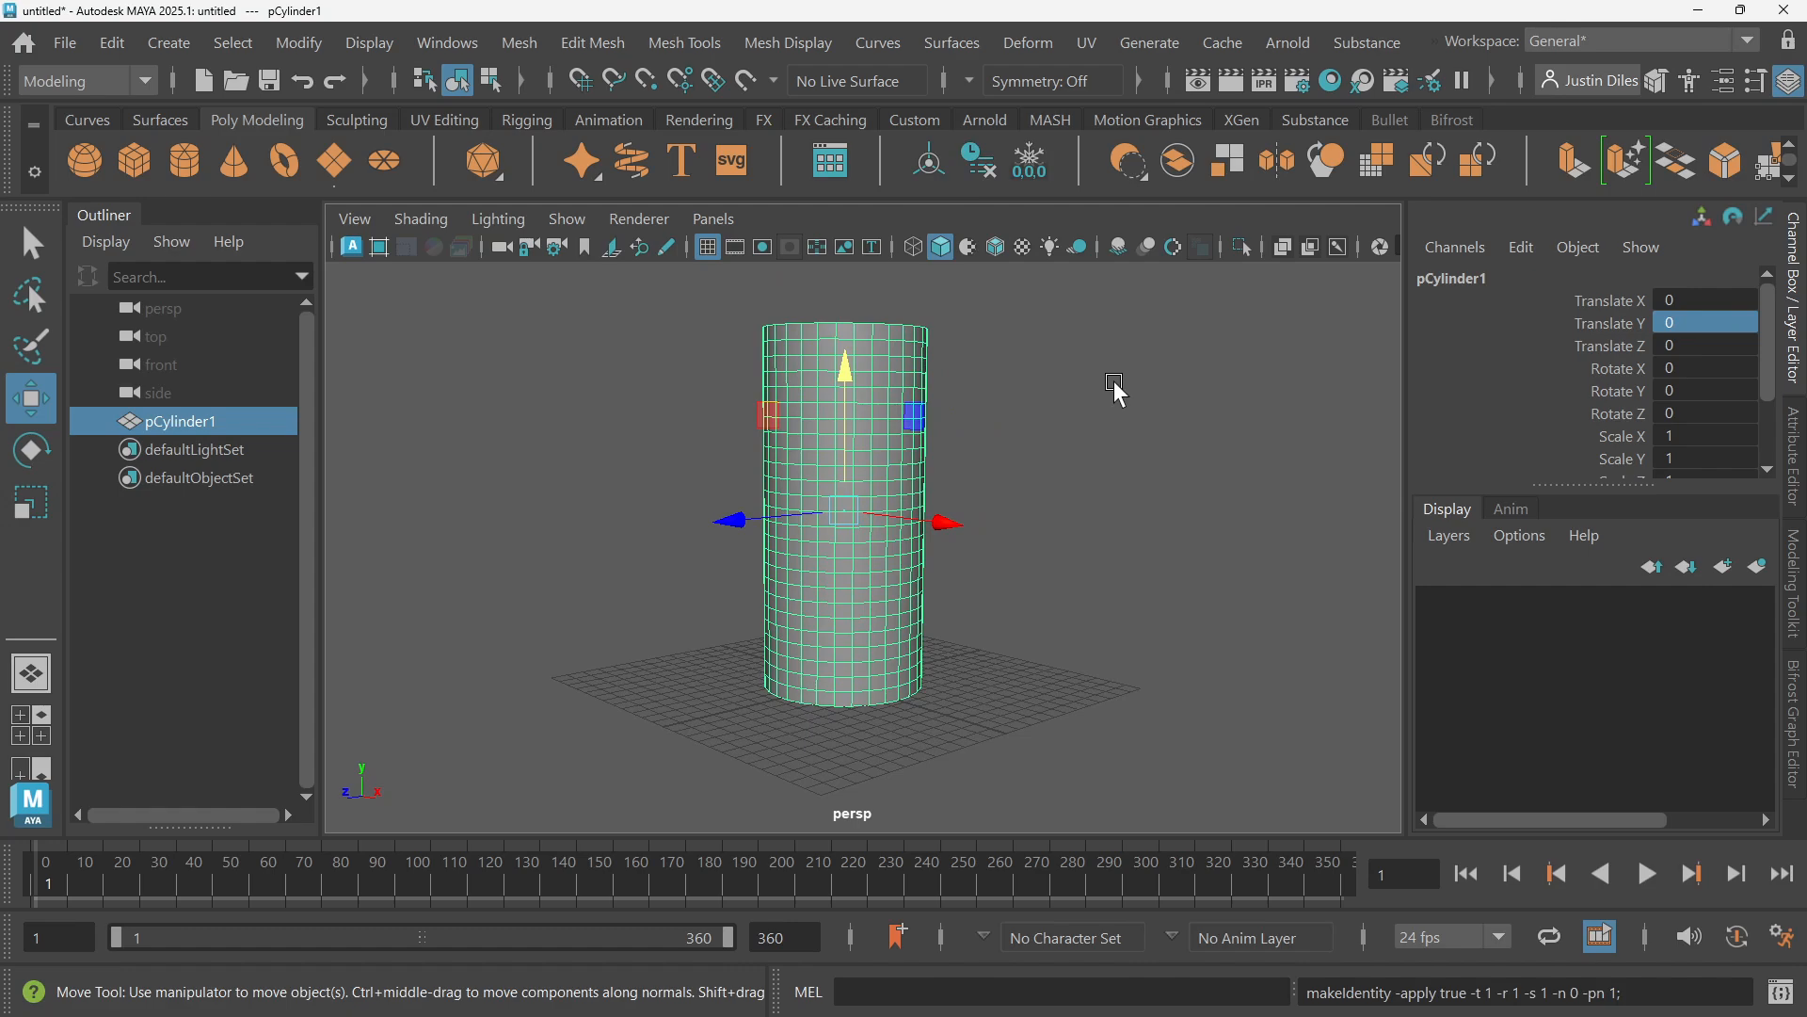
# Turn on wireframe on shaded in the perspective view and leave the cylinder deselected
pyautogui.click(30, 247)
pyautogui.click(666, 370)
pyautogui.click(922, 415)
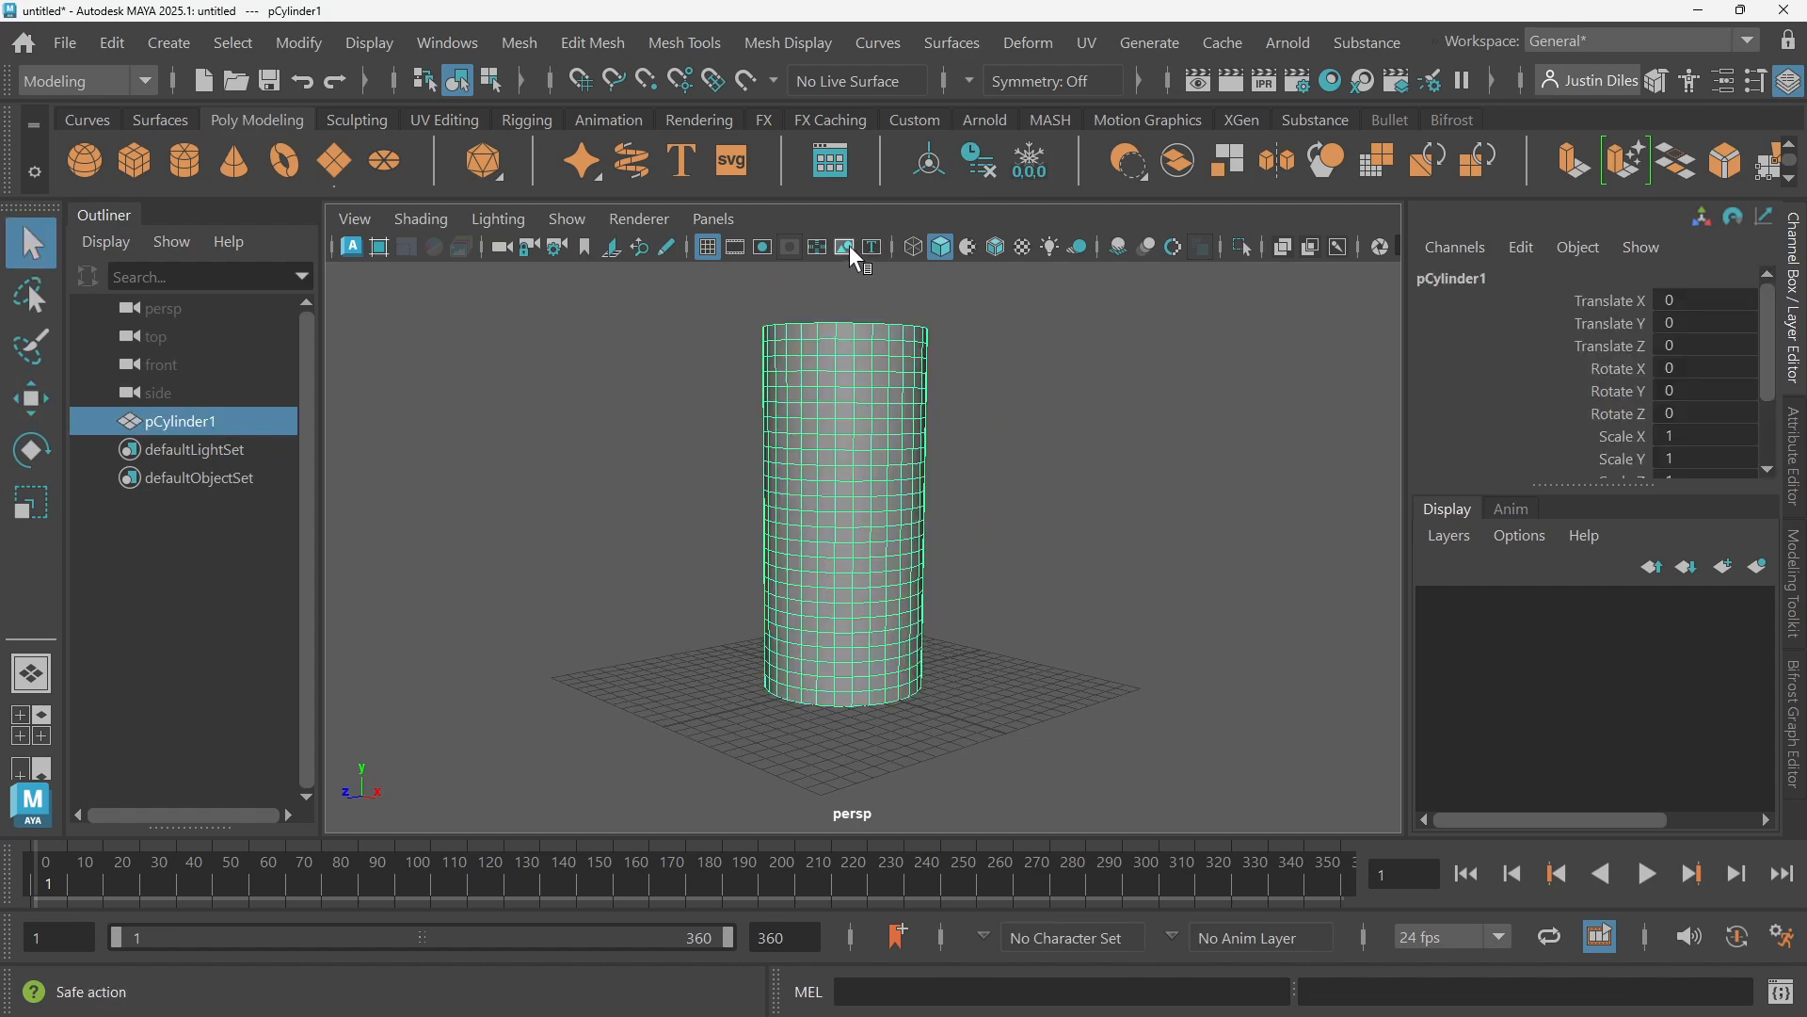
pyautogui.click(996, 246)
pyautogui.click(1052, 394)
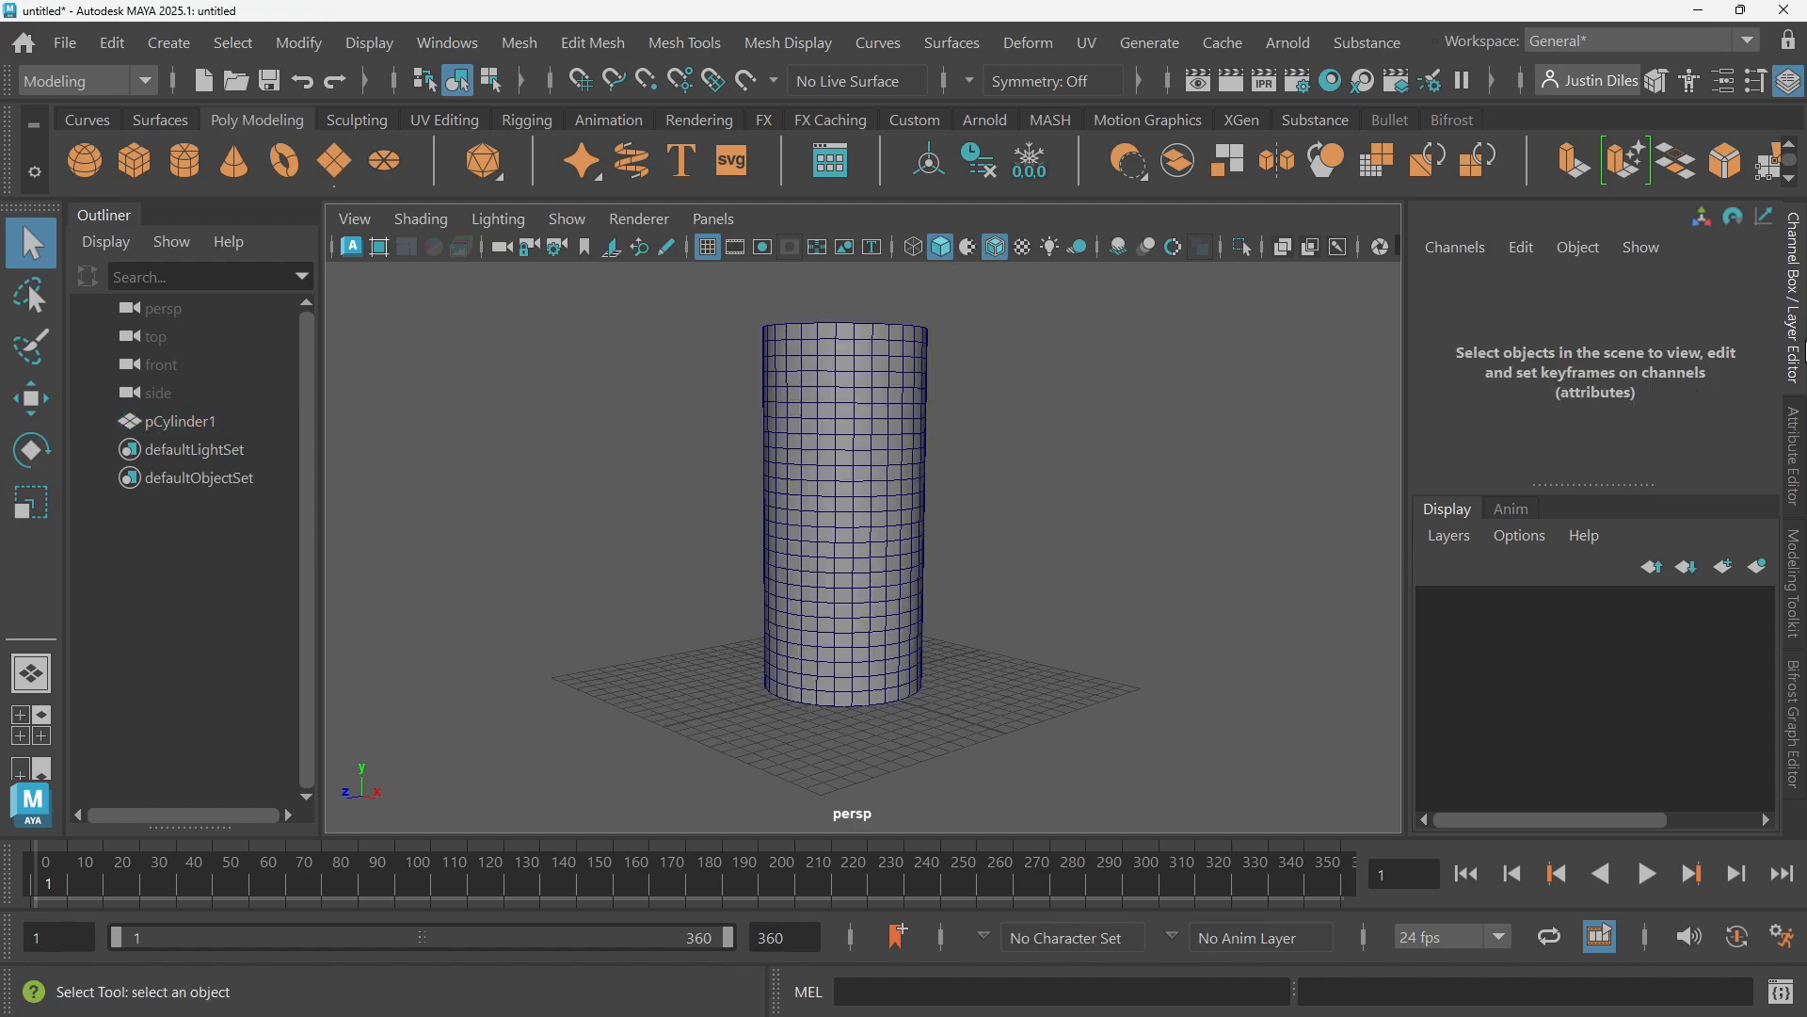
# Create a display layer named cylinder and set it to template display
pyautogui.click(1758, 565)
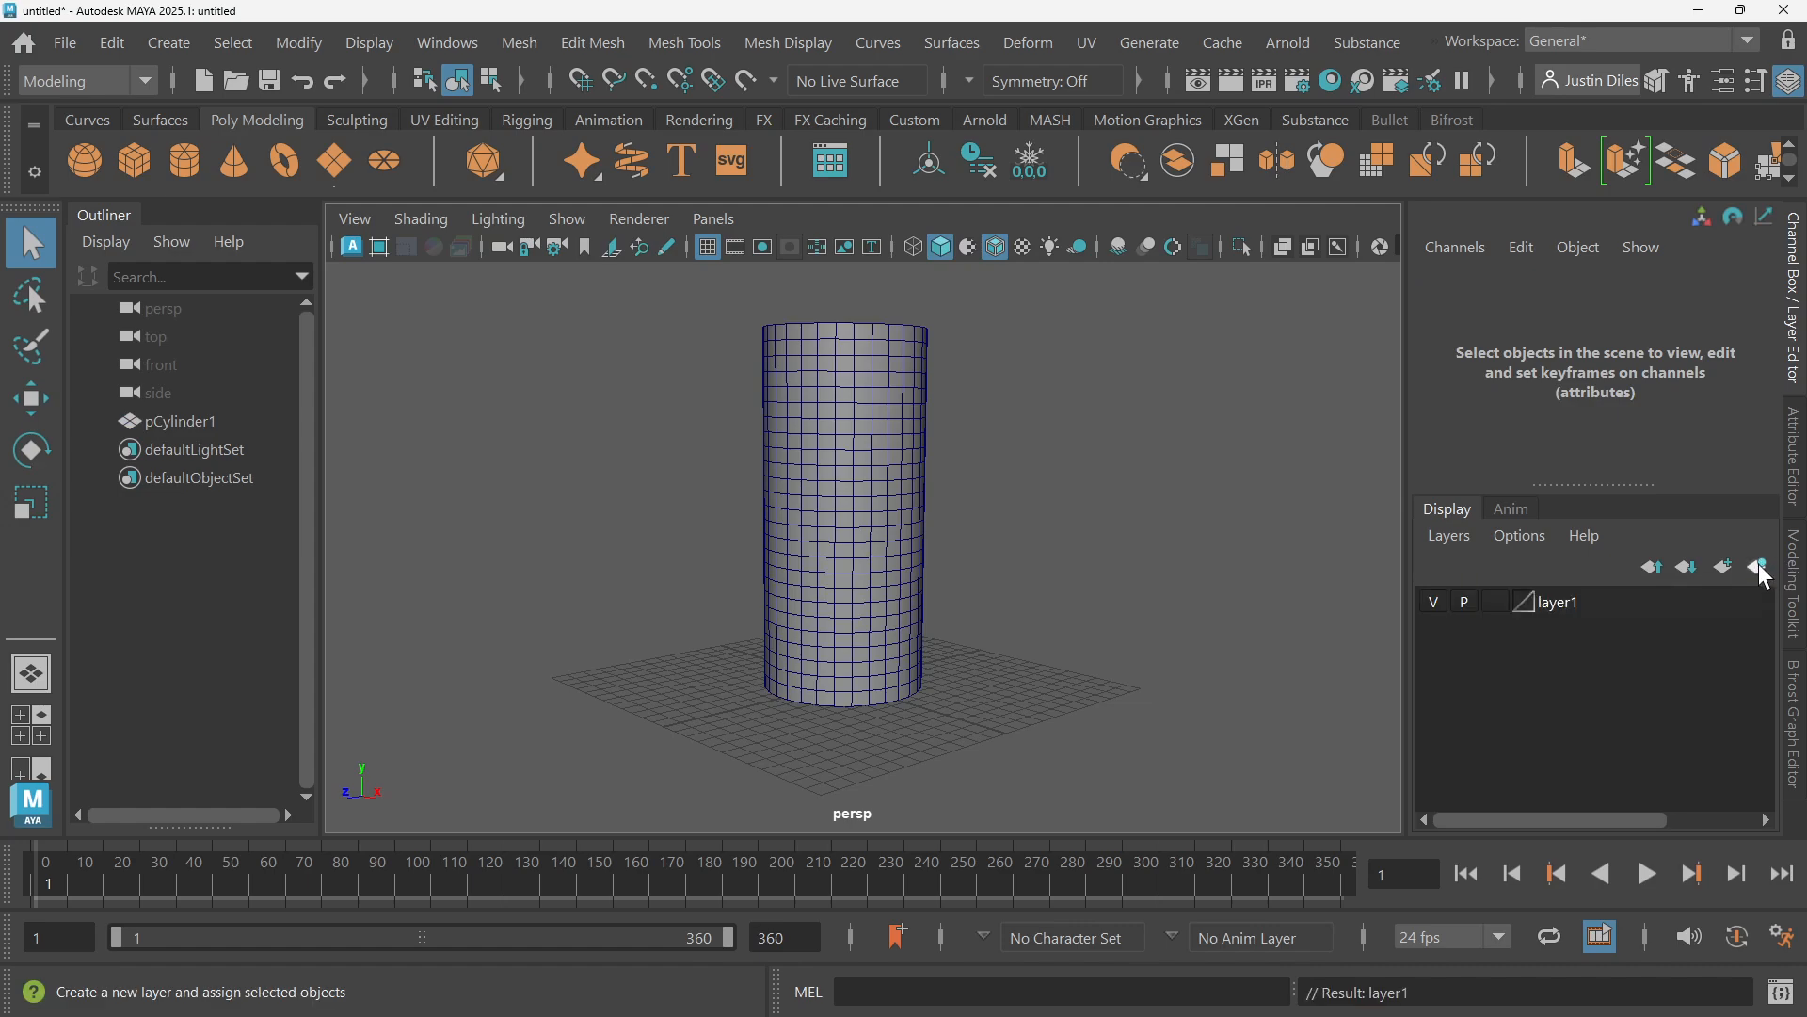
pyautogui.doubleClick(1563, 603)
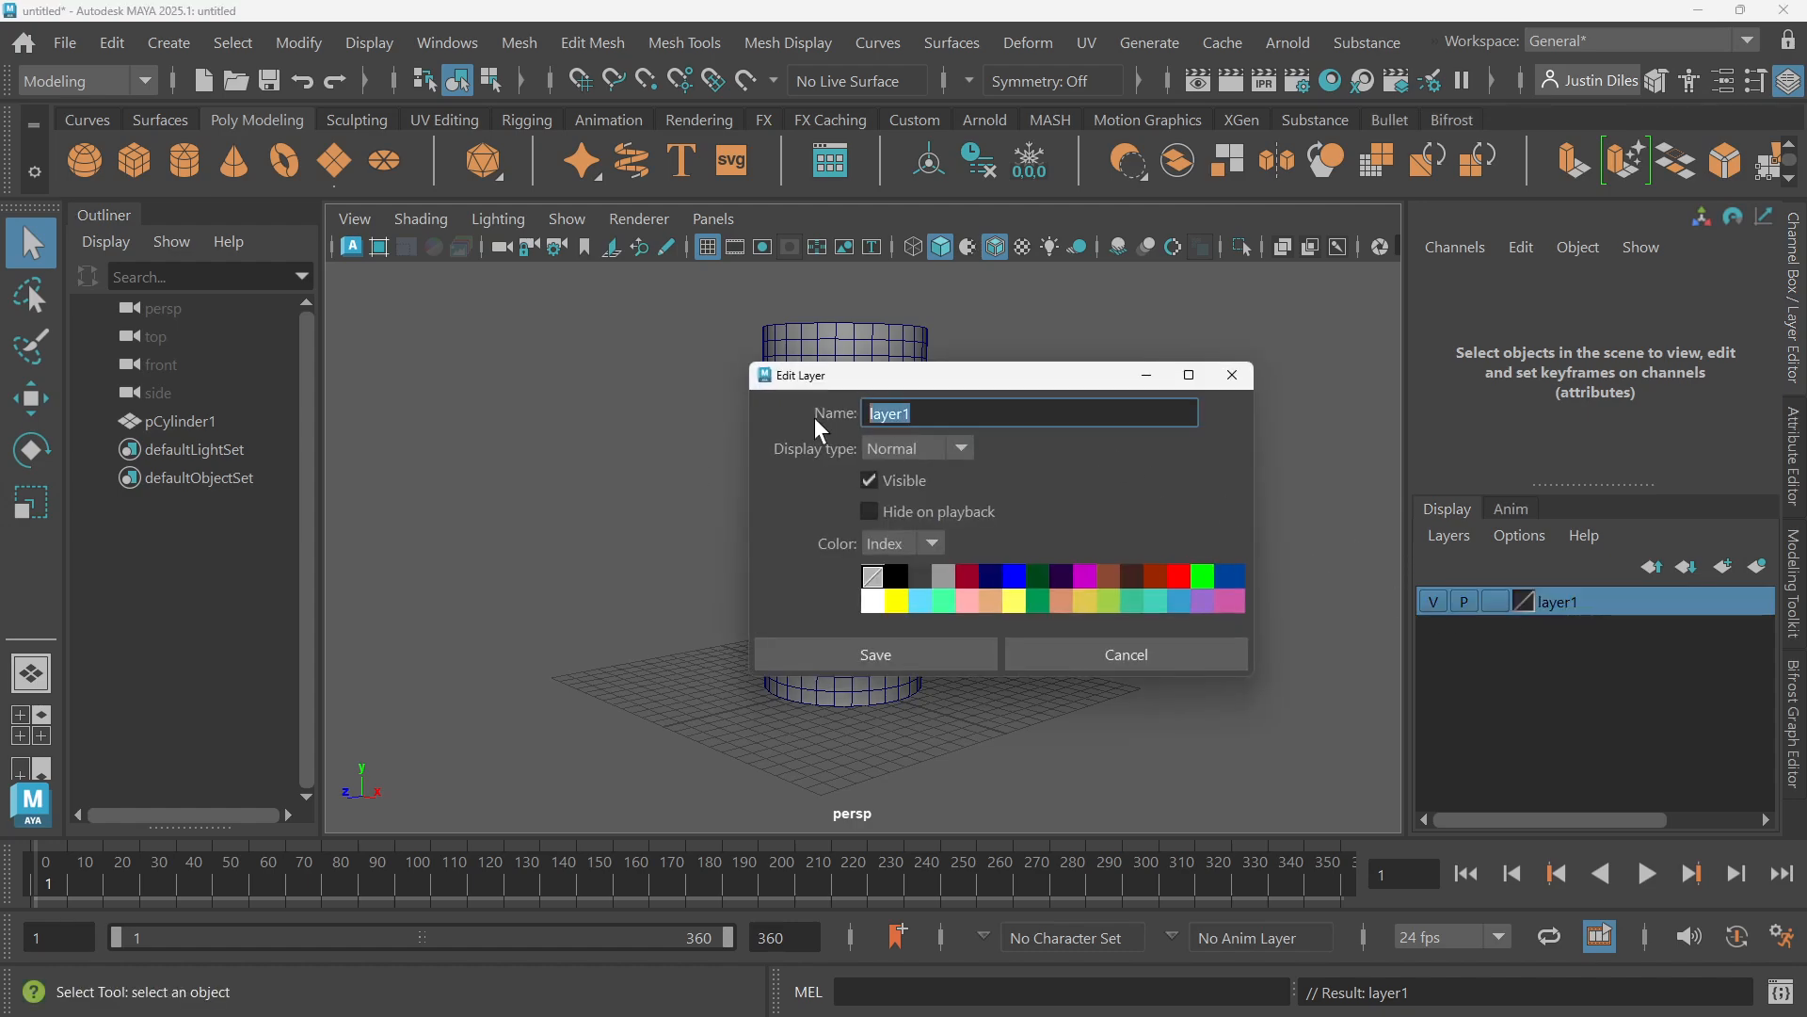
pyautogui.write('cylinder')
pyautogui.click(879, 652)
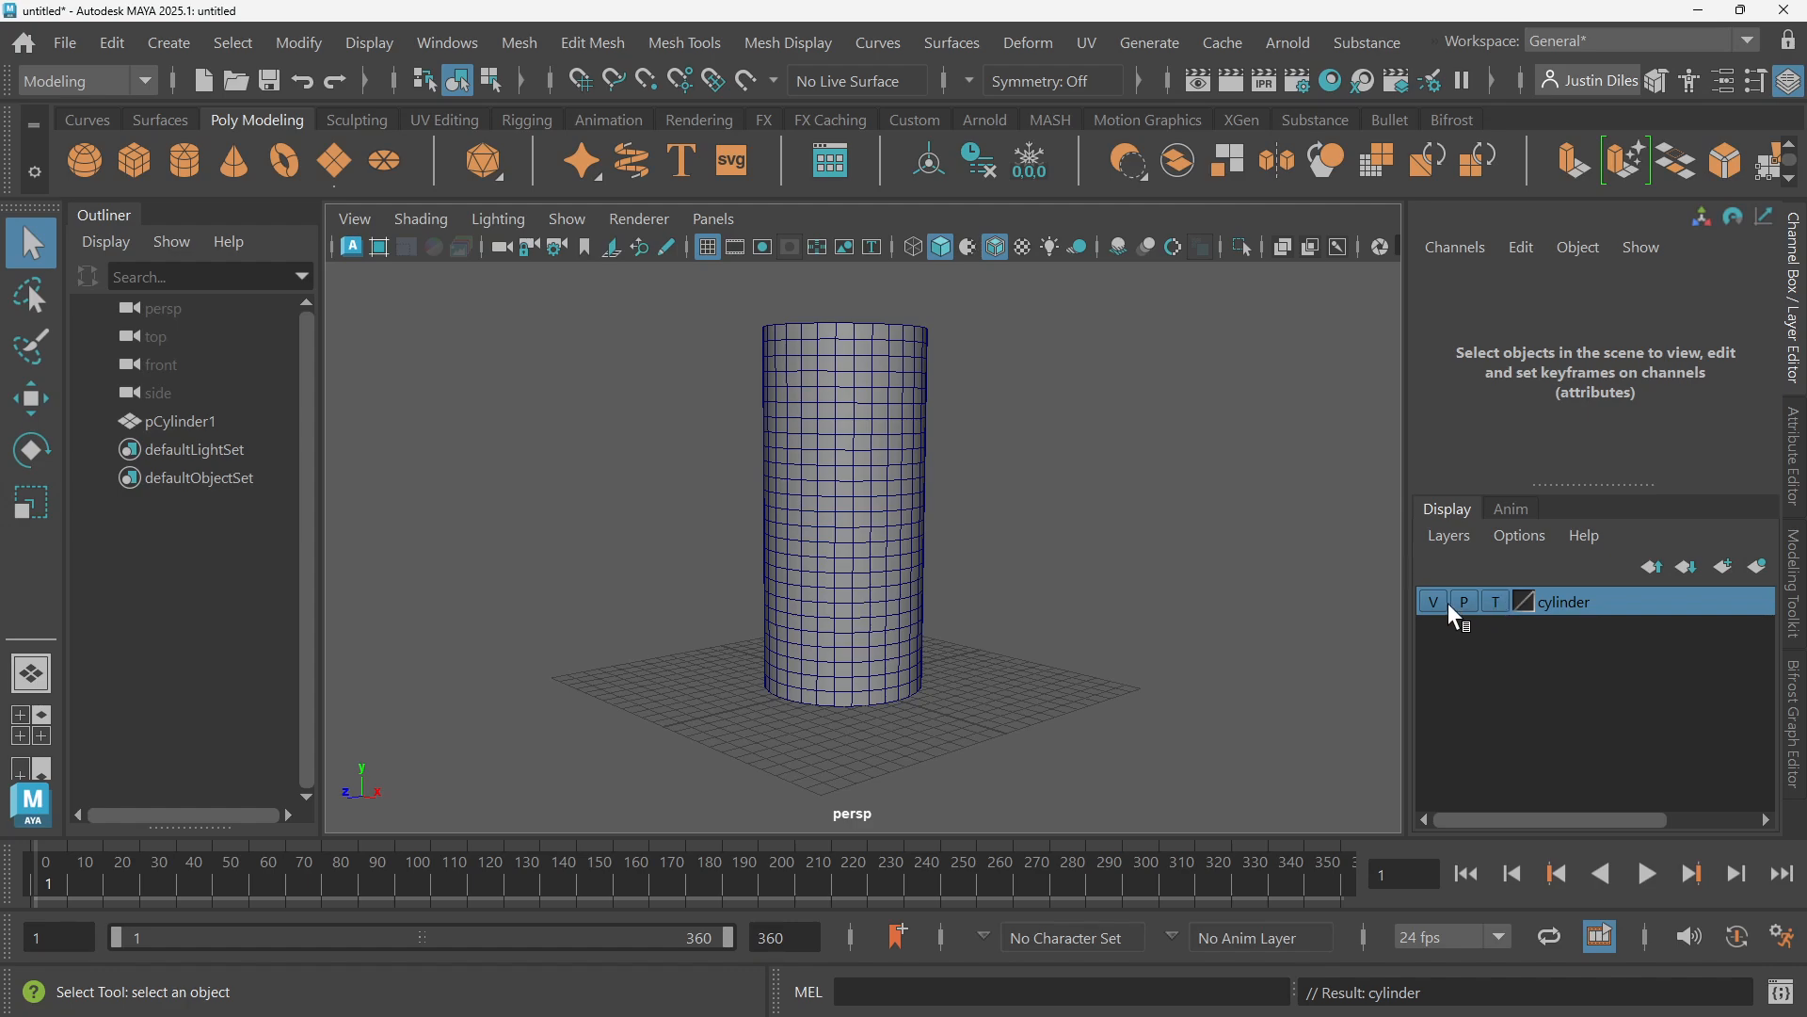
# Add the cylinder mesh to the cylinder display layer and deselect it
pyautogui.click(885, 466)
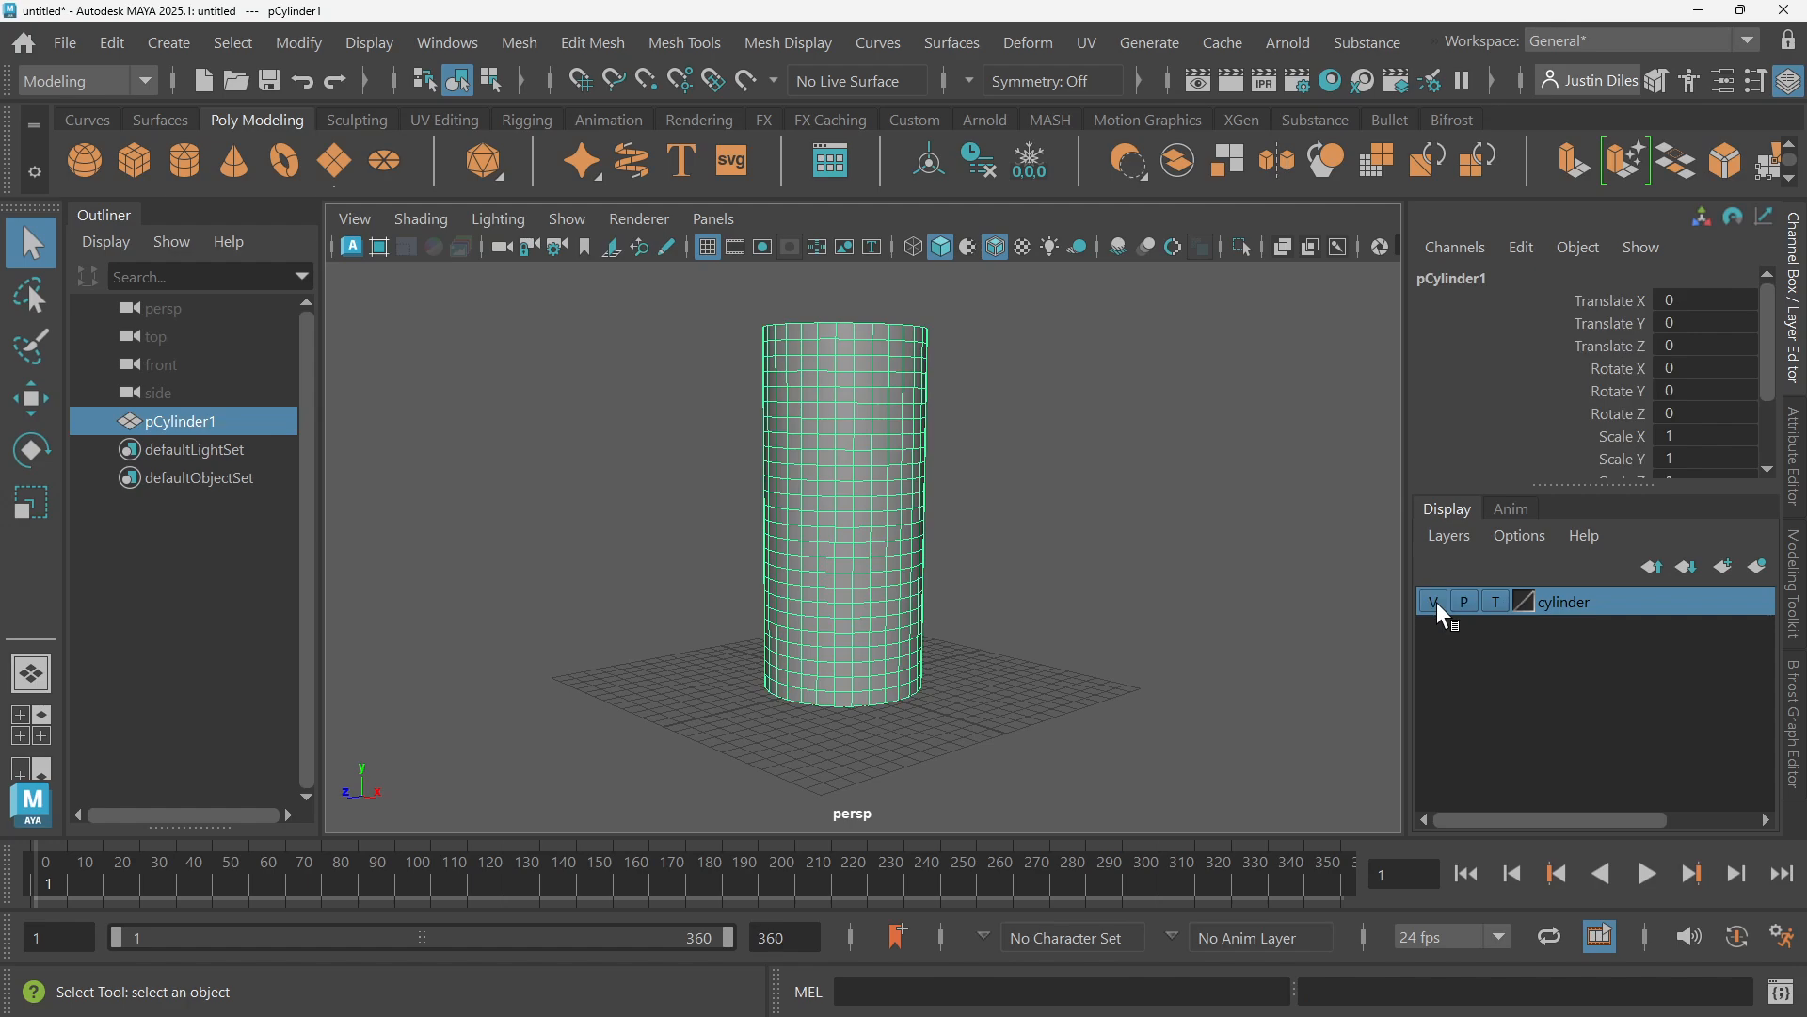
pyautogui.rightClick(1557, 603)
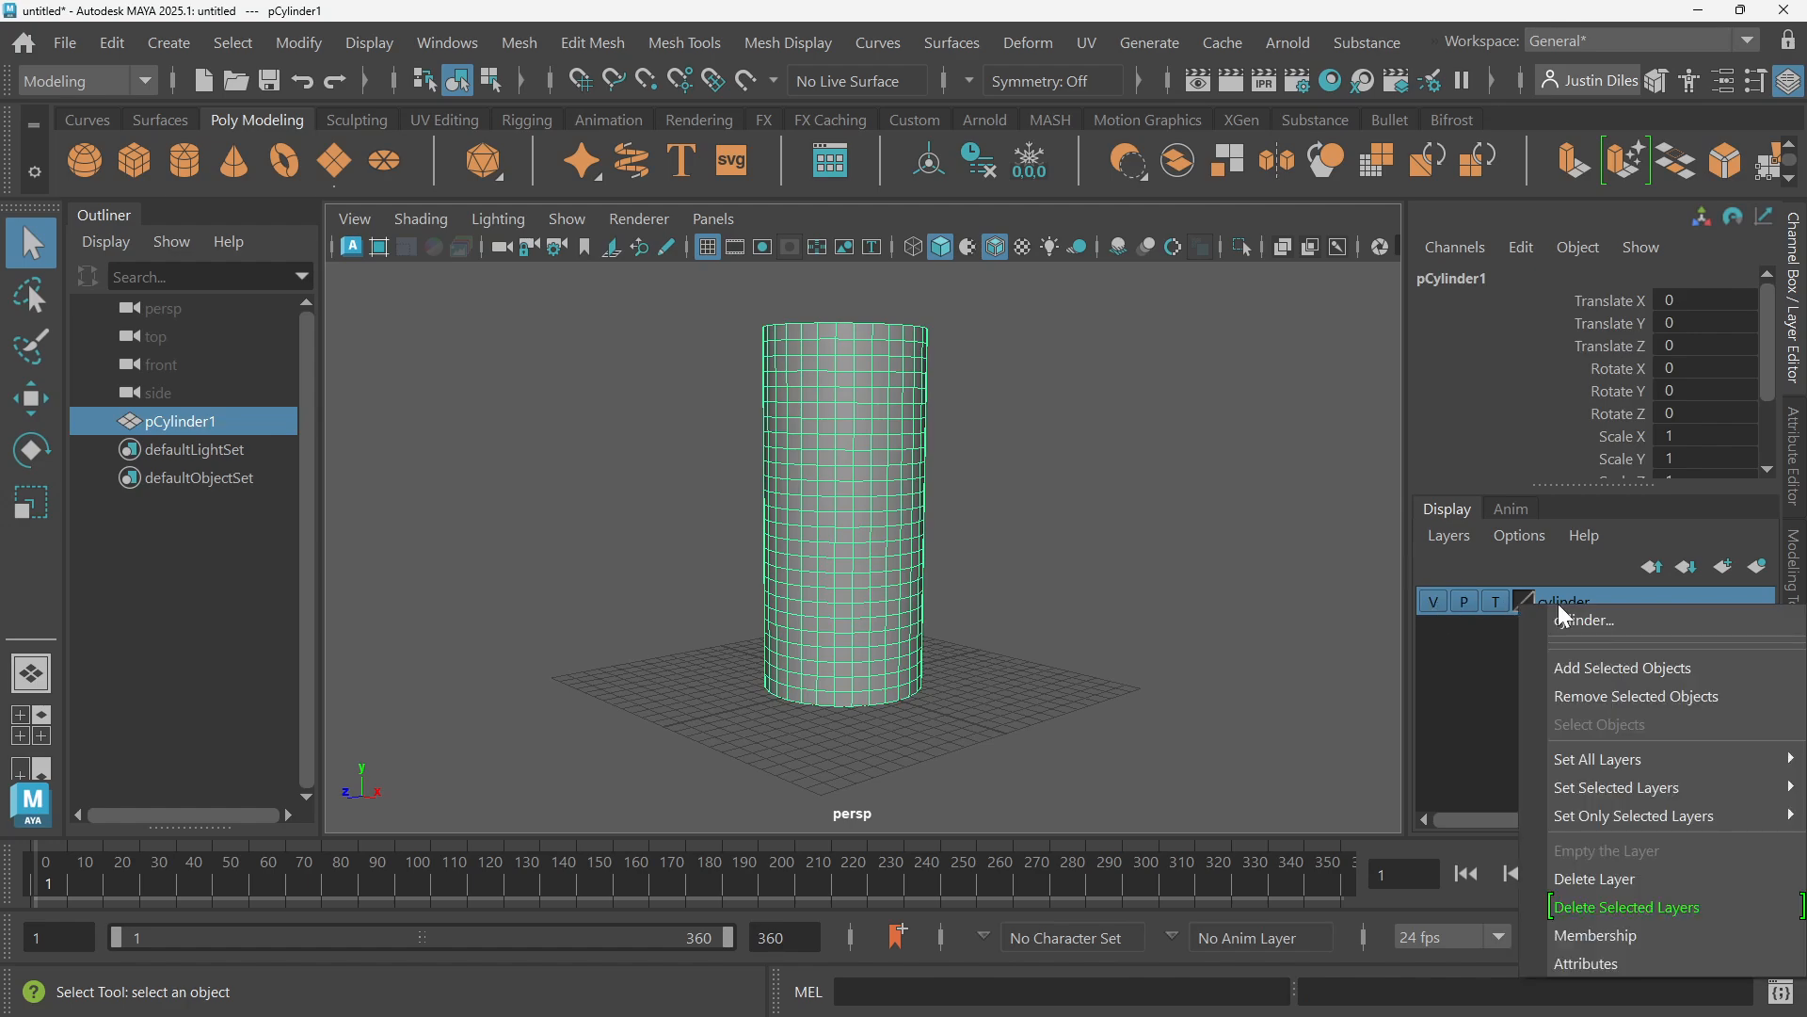
pyautogui.click(1597, 672)
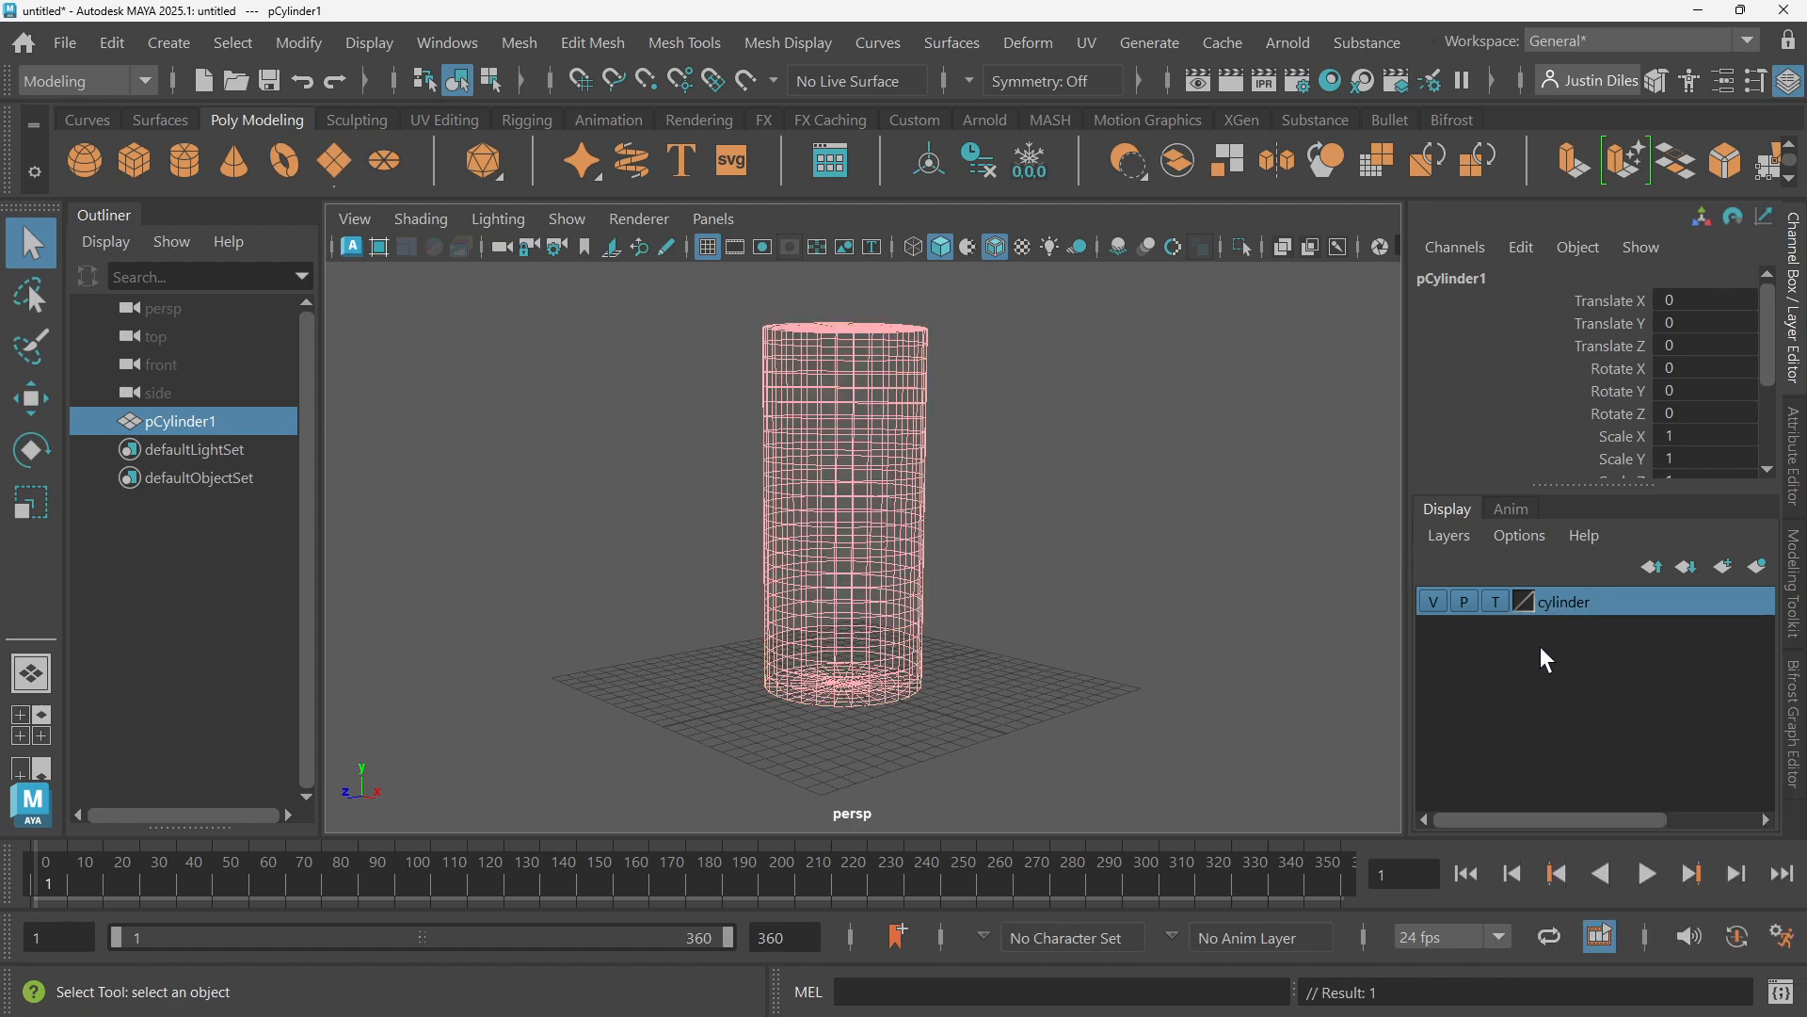
pyautogui.click(1156, 568)
# Switch the cylinder layer to reference display and back to template to compare how the mesh looks
pyautogui.click(1495, 602)
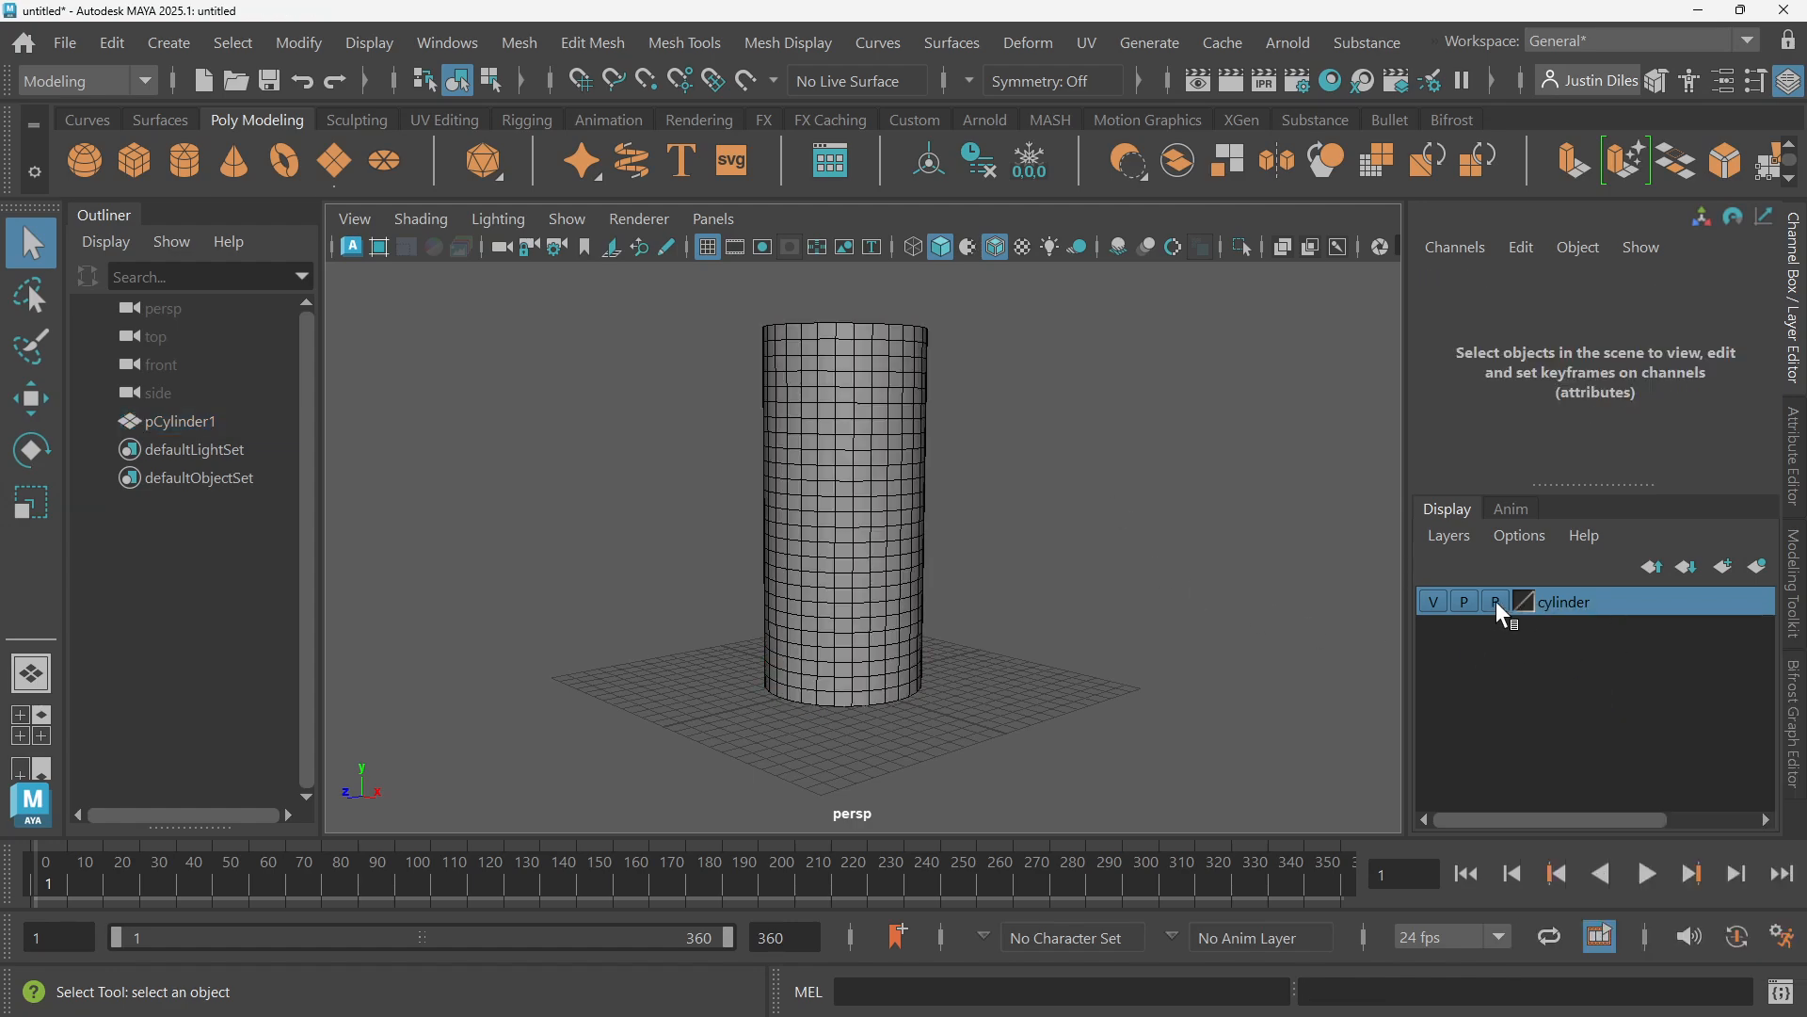
pyautogui.click(1494, 601)
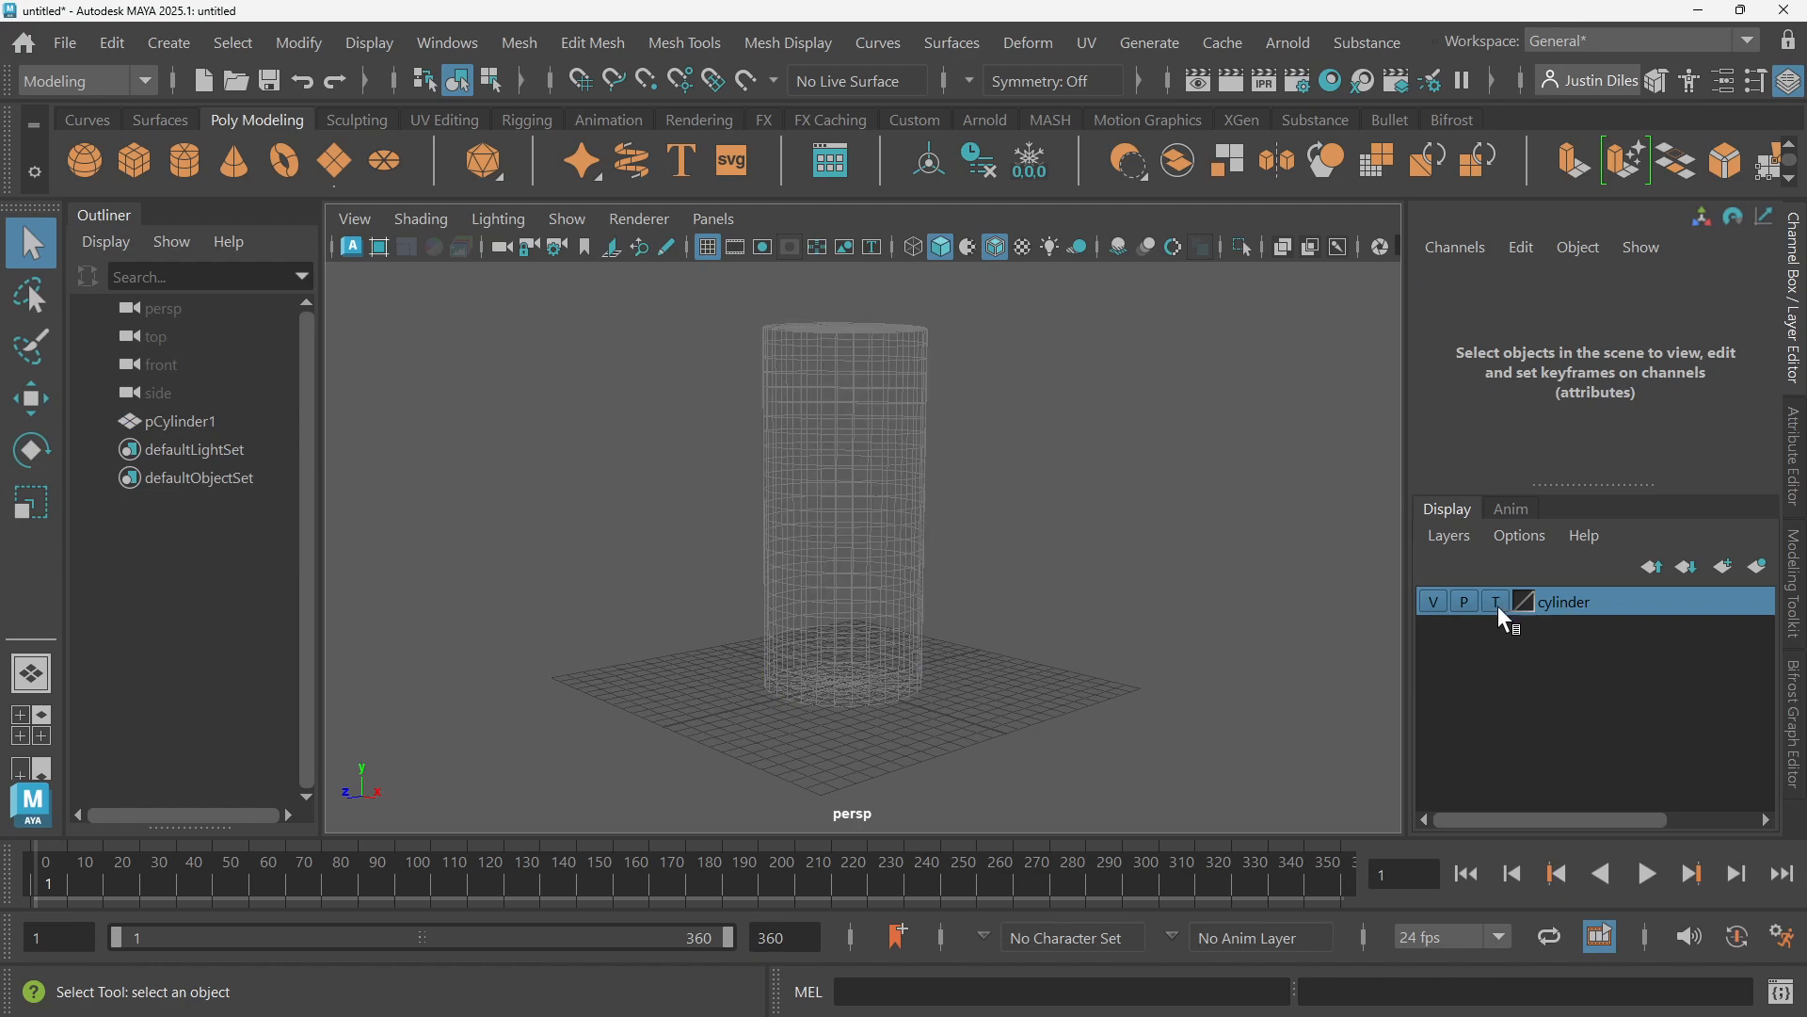
pyautogui.scroll(3, 1151, 522)
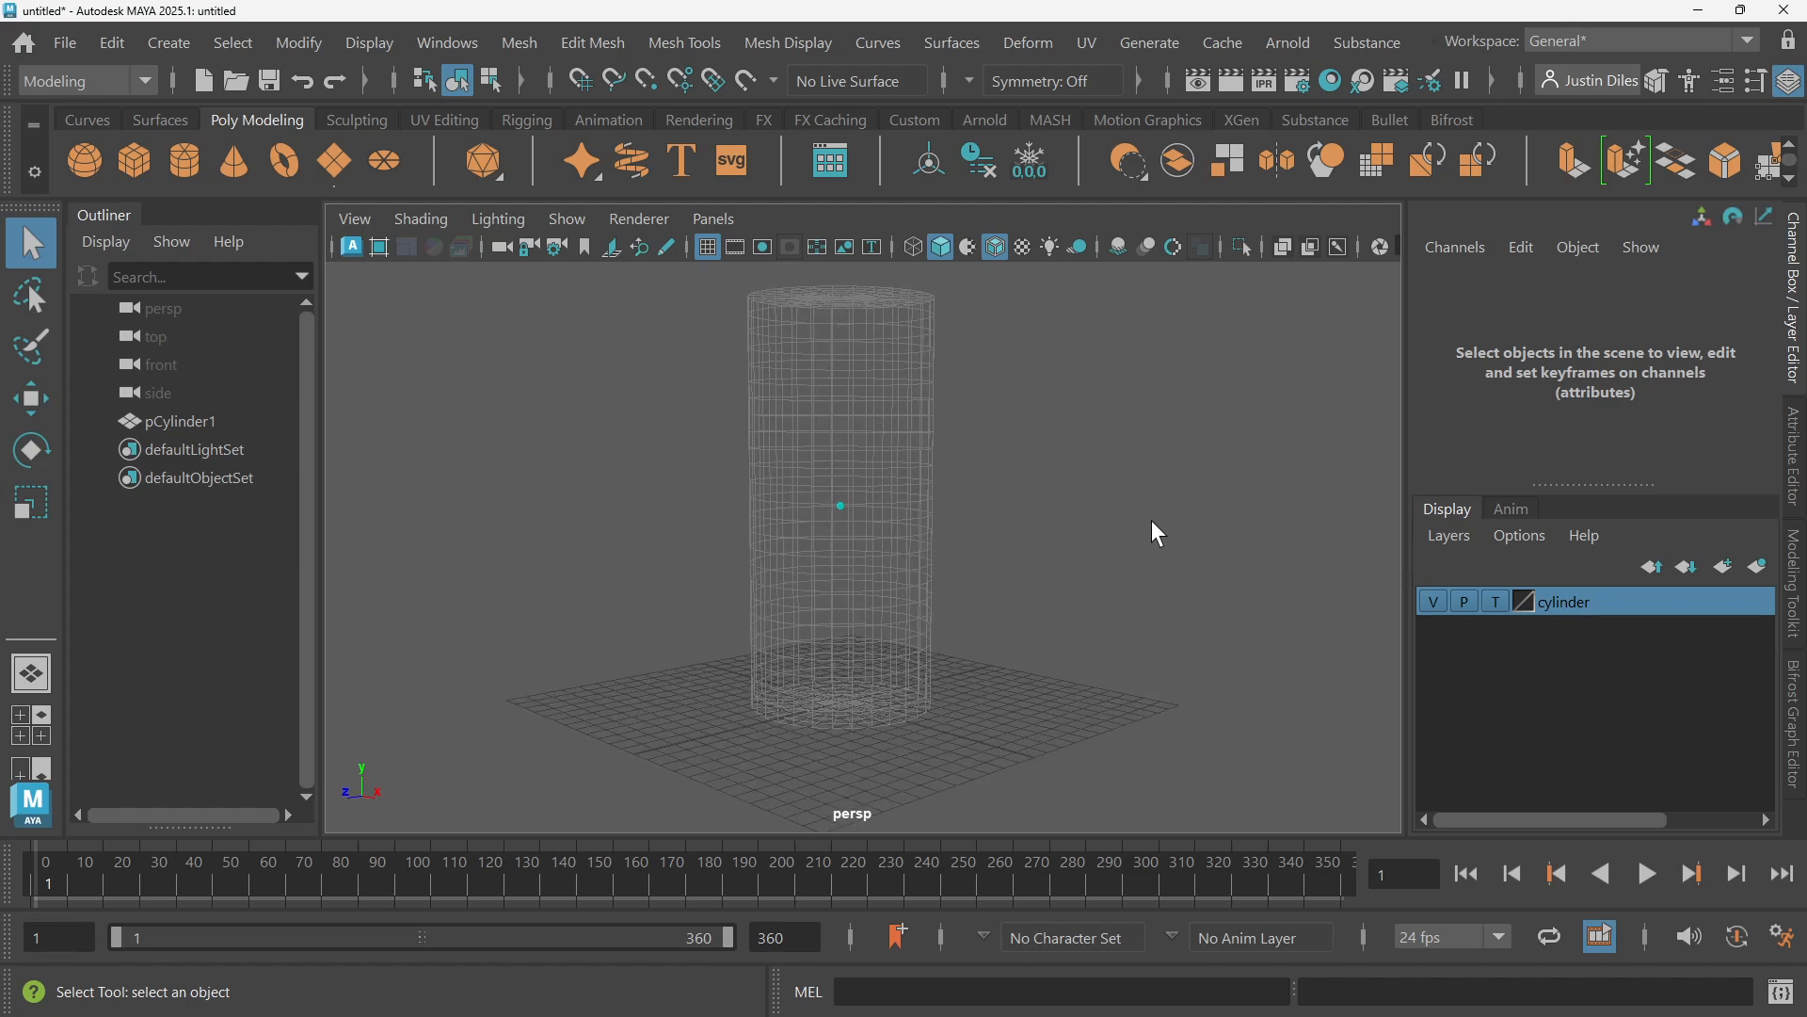
pyautogui.scroll(-3, 1034, 541)
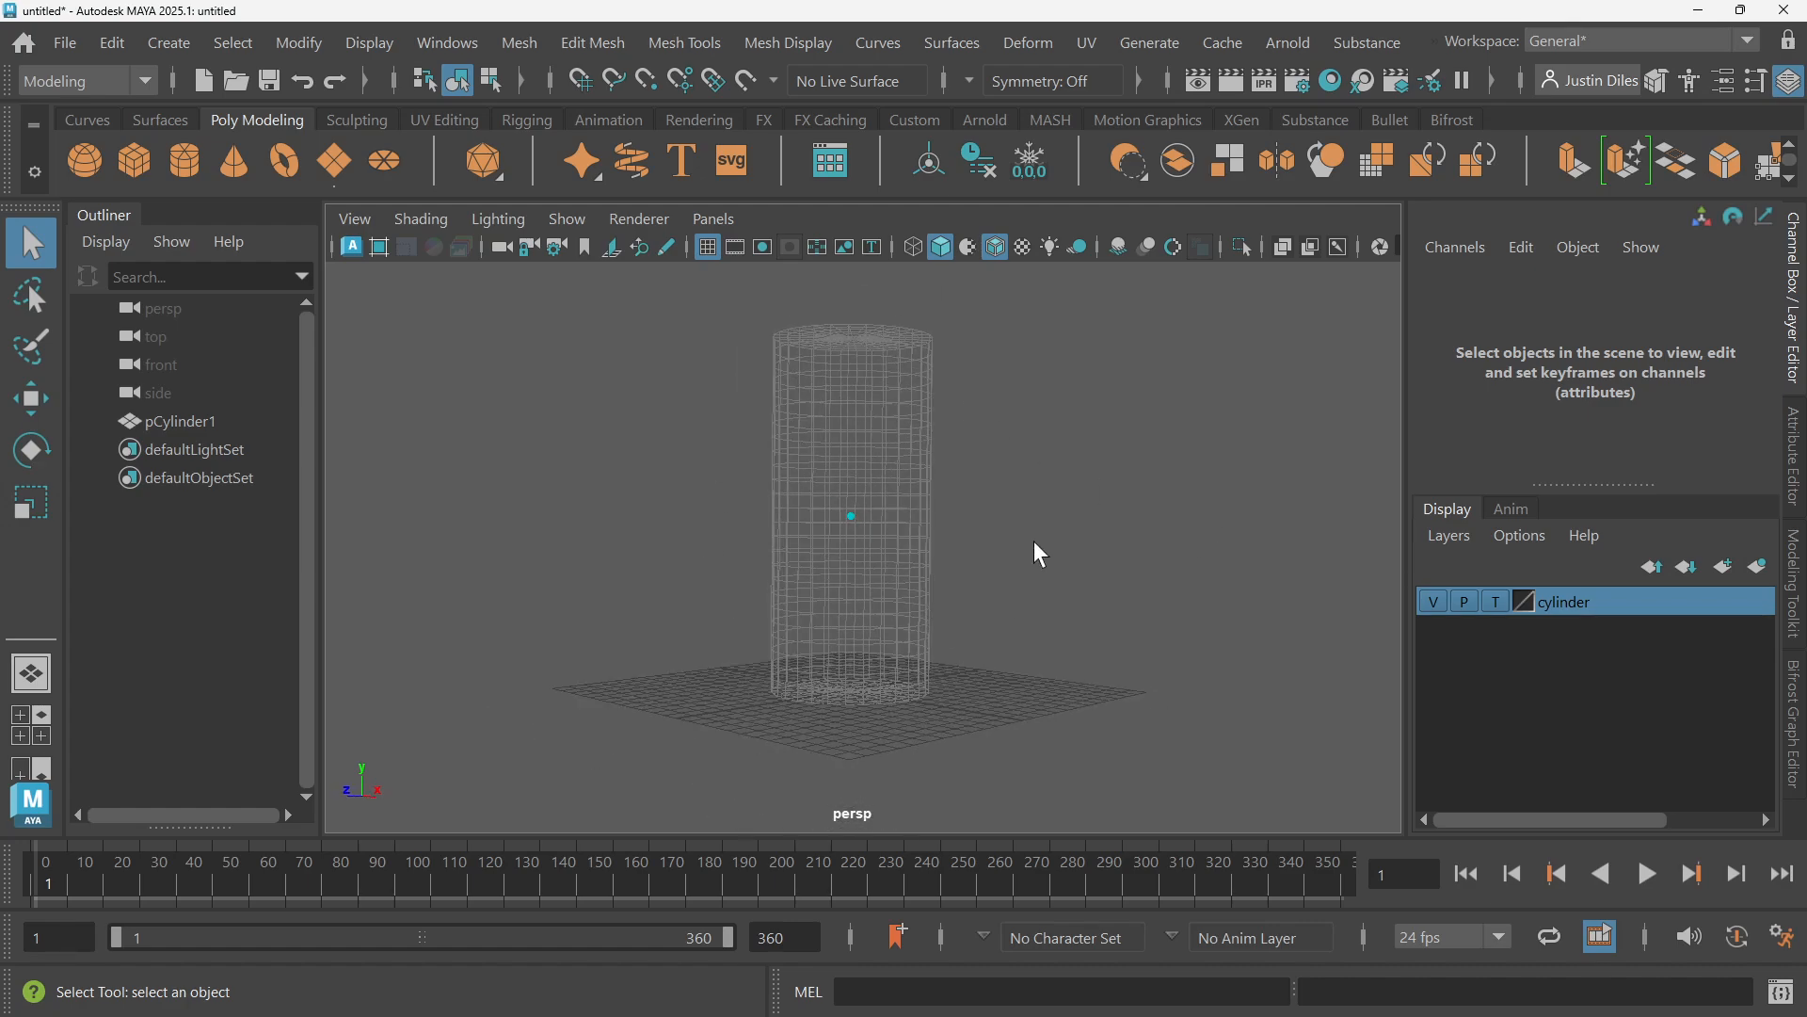
pyautogui.keyDown('alt'); pyautogui.moveTo(1075, 510); pyautogui.dragTo(1076, 509); pyautogui.keyUp('alt')
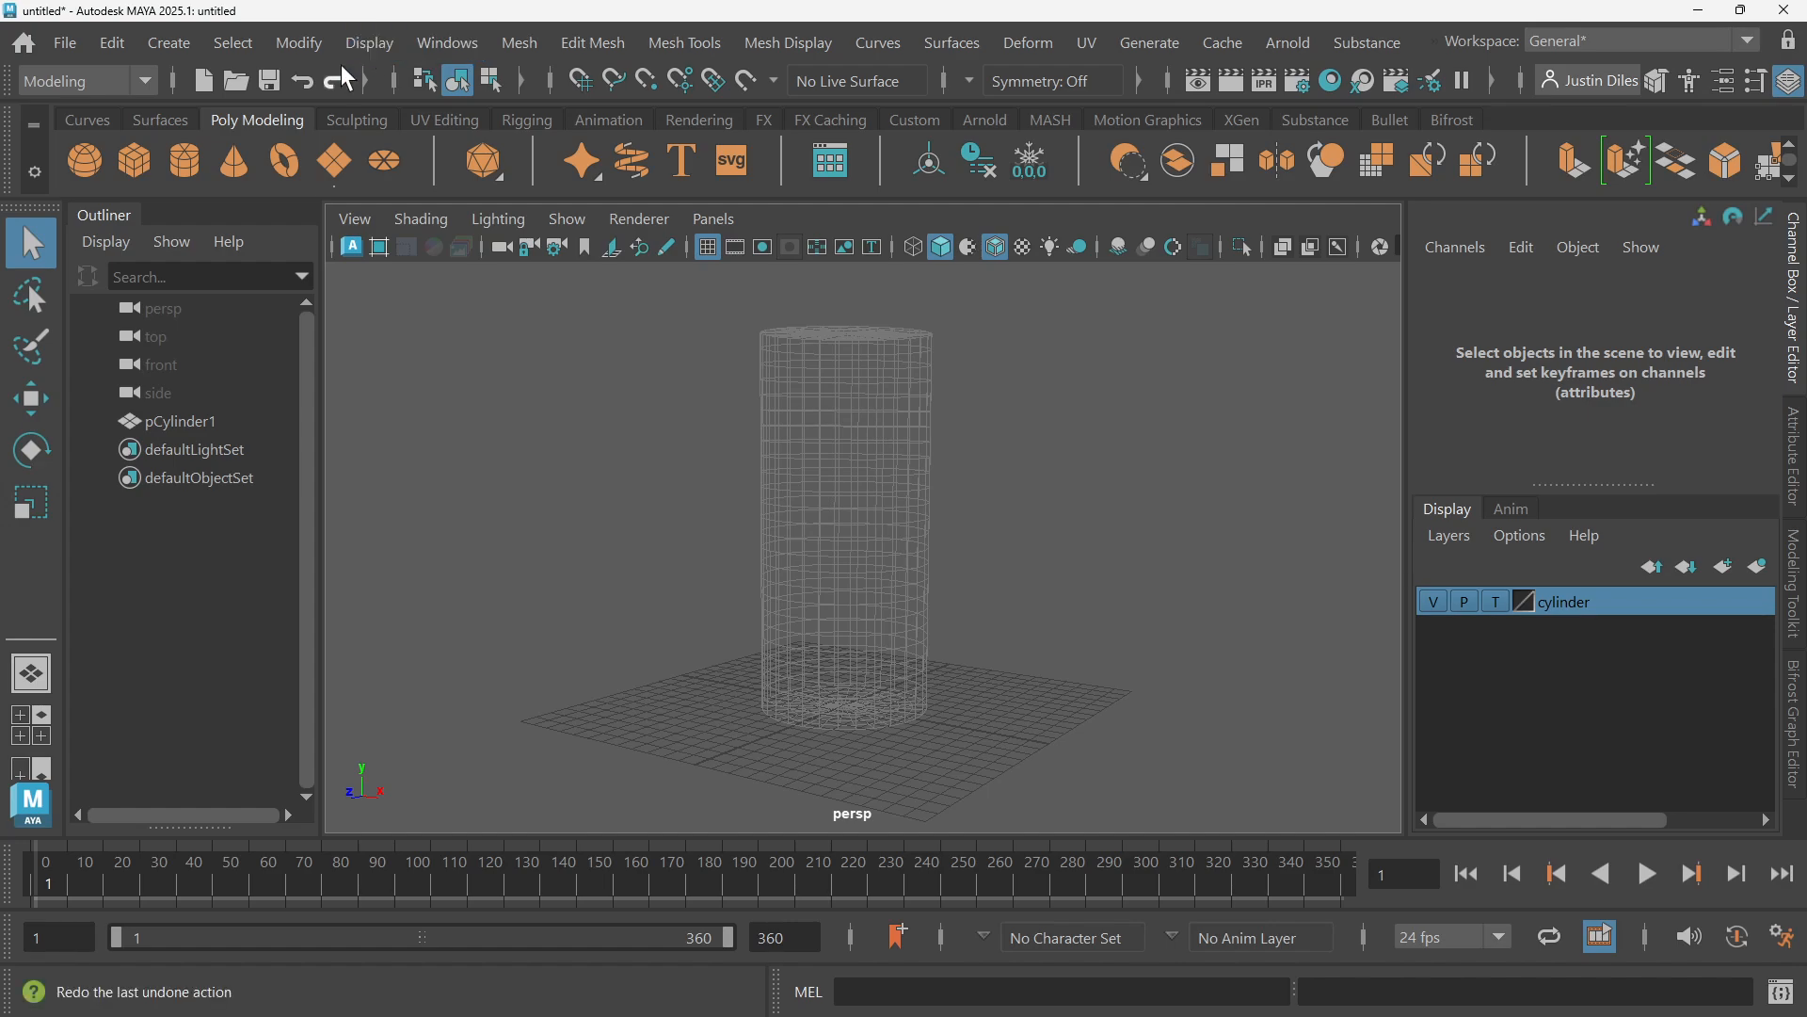
# Open the Bifrost Graph Editor, enlarge its area beside the viewport, and create a new graph
pyautogui.click(454, 42)
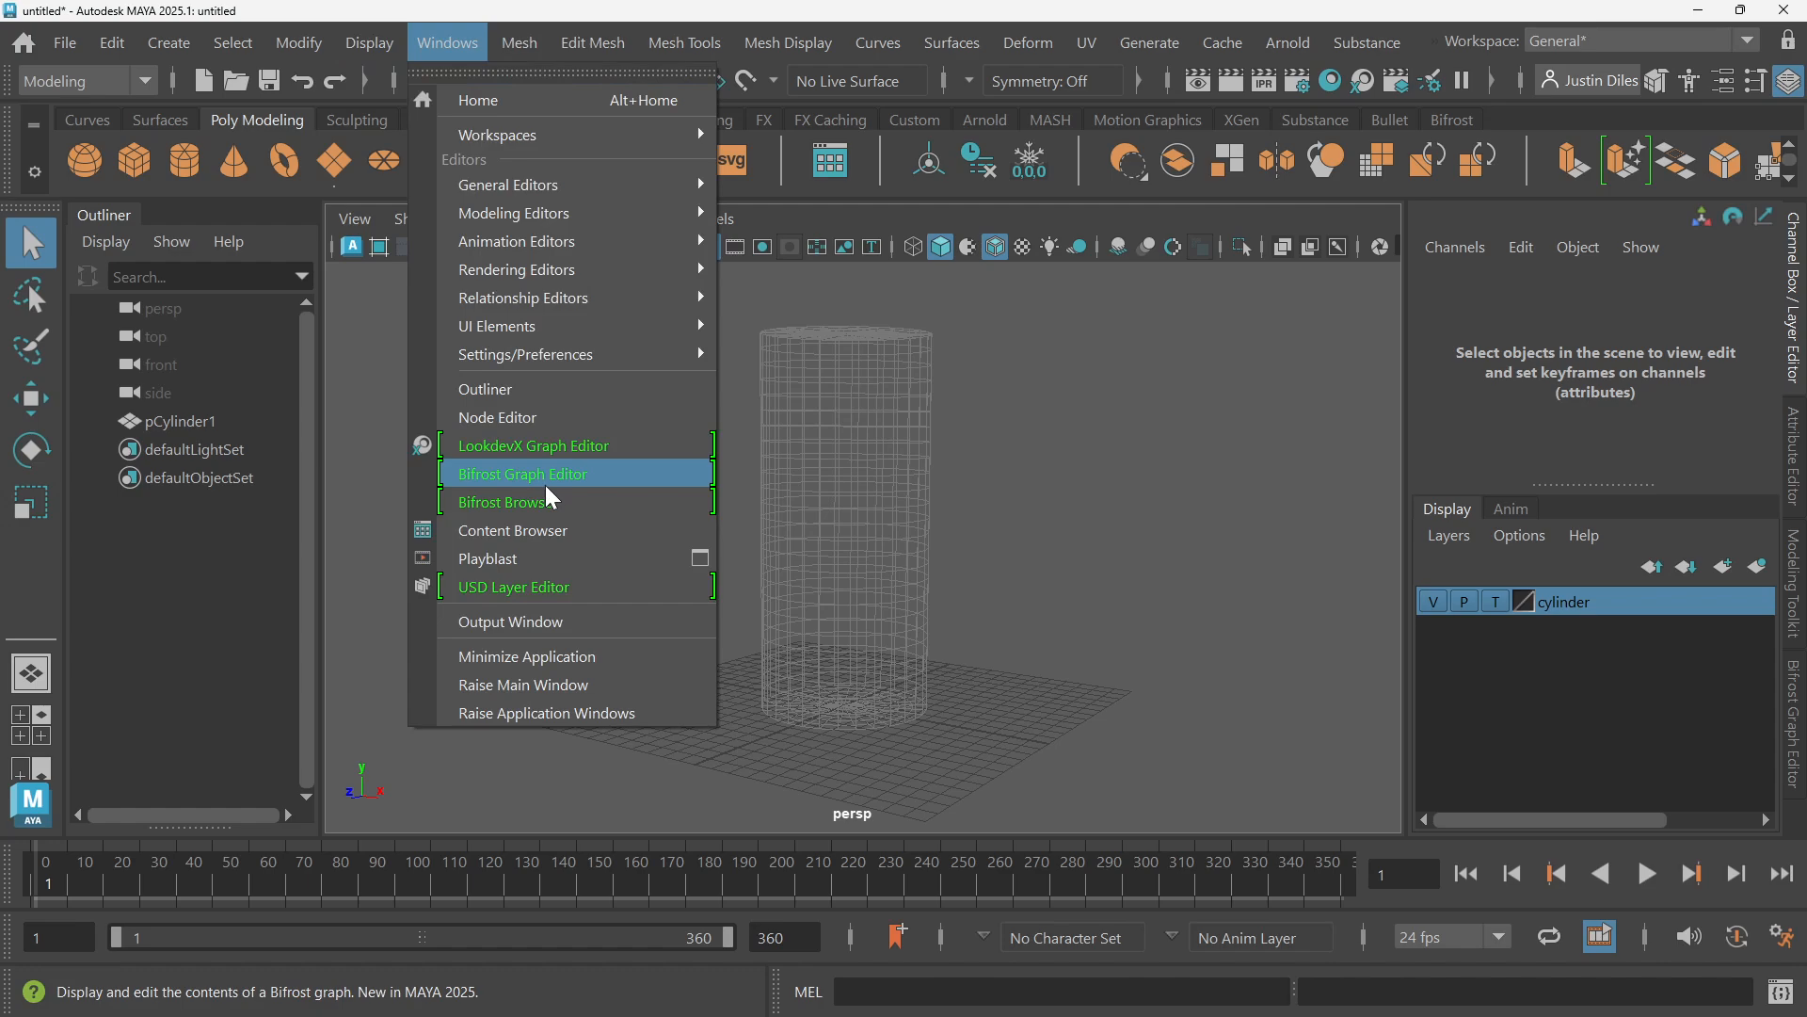
pyautogui.click(550, 475)
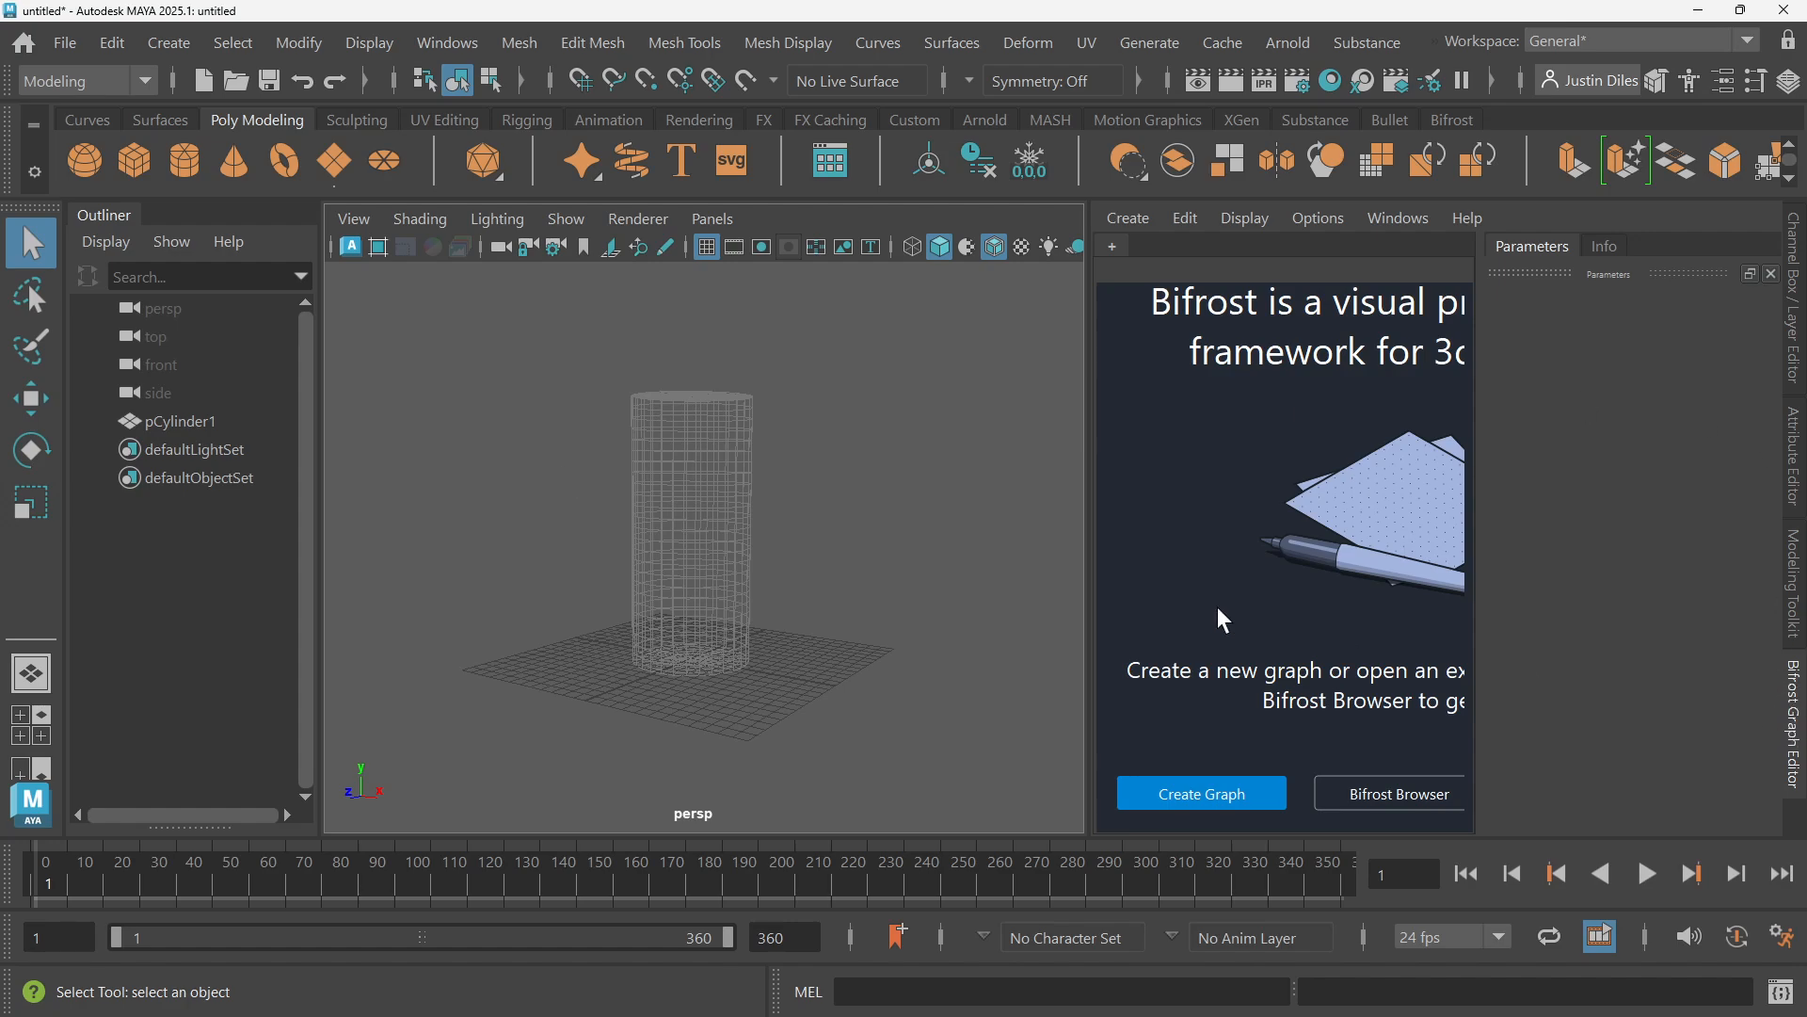
pyautogui.moveTo(1094, 516); pyautogui.dragTo(800, 504)
pyautogui.click(960, 793)
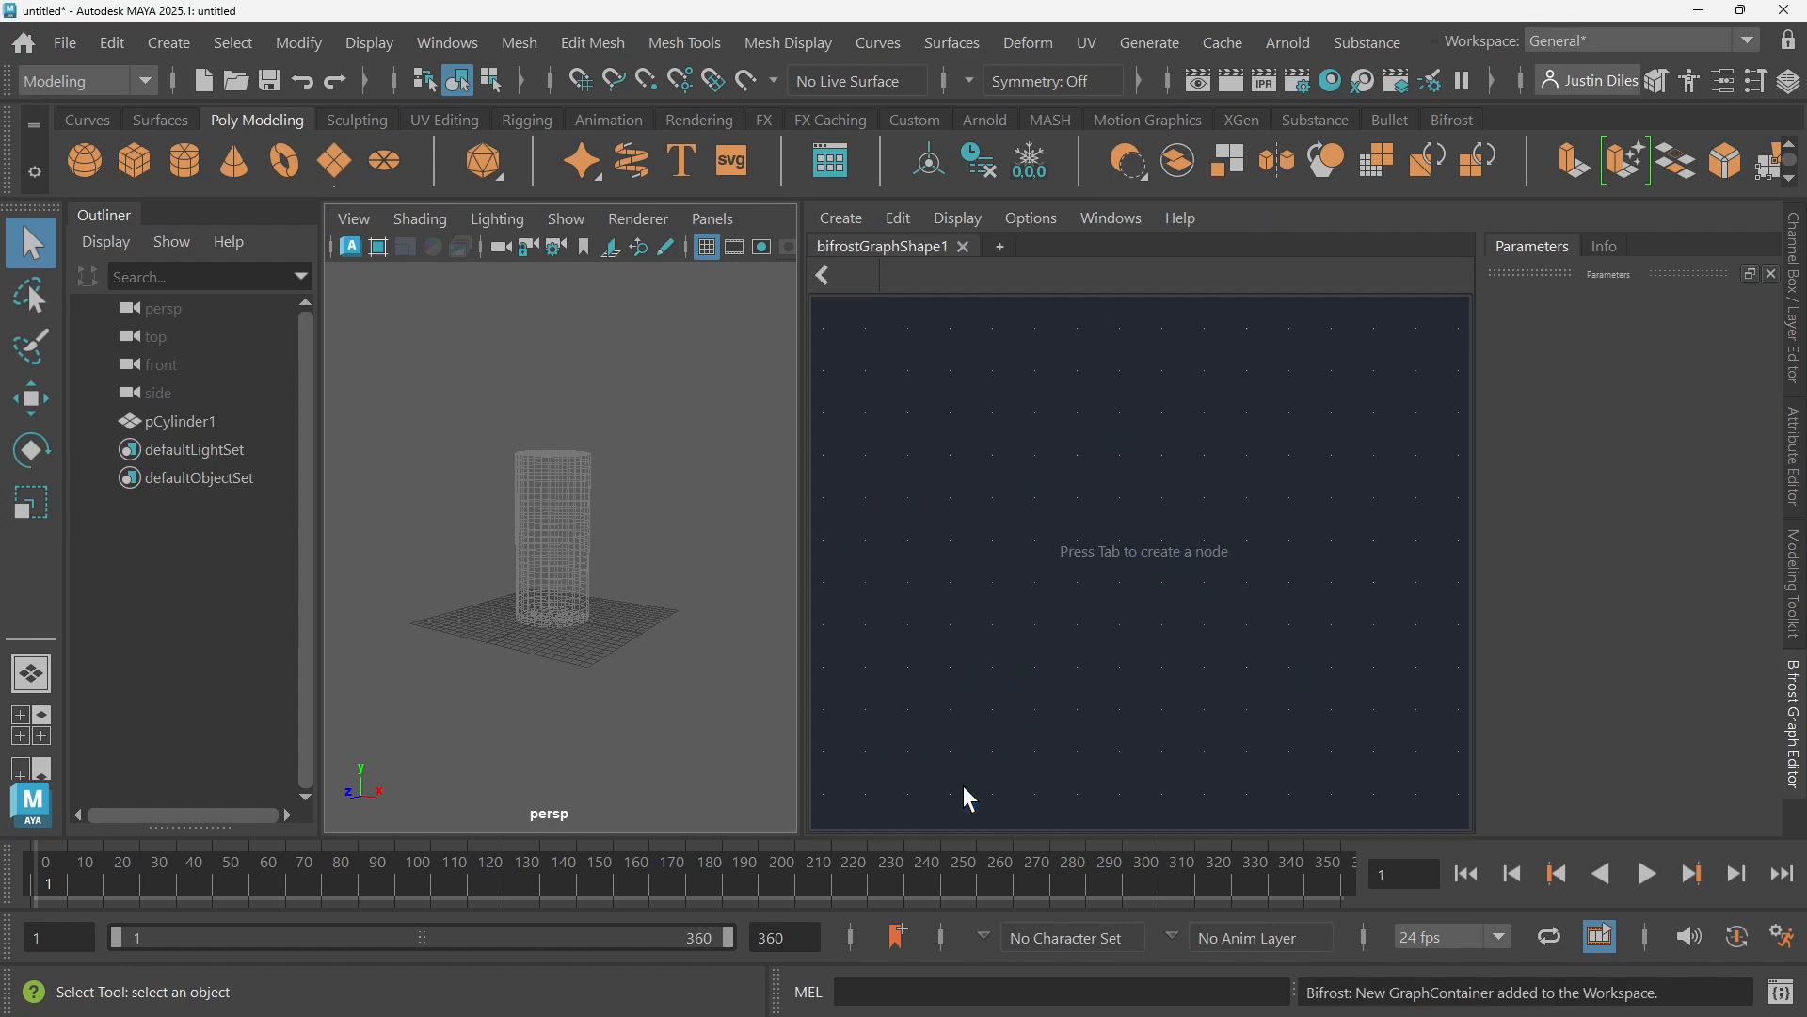
# Delete the default input node from the Bifrost graph and bring pCylinder1 in as a mesh input node
pyautogui.moveTo(1073, 489); pyautogui.dragTo(817, 699)
pyautogui.press('Delete')
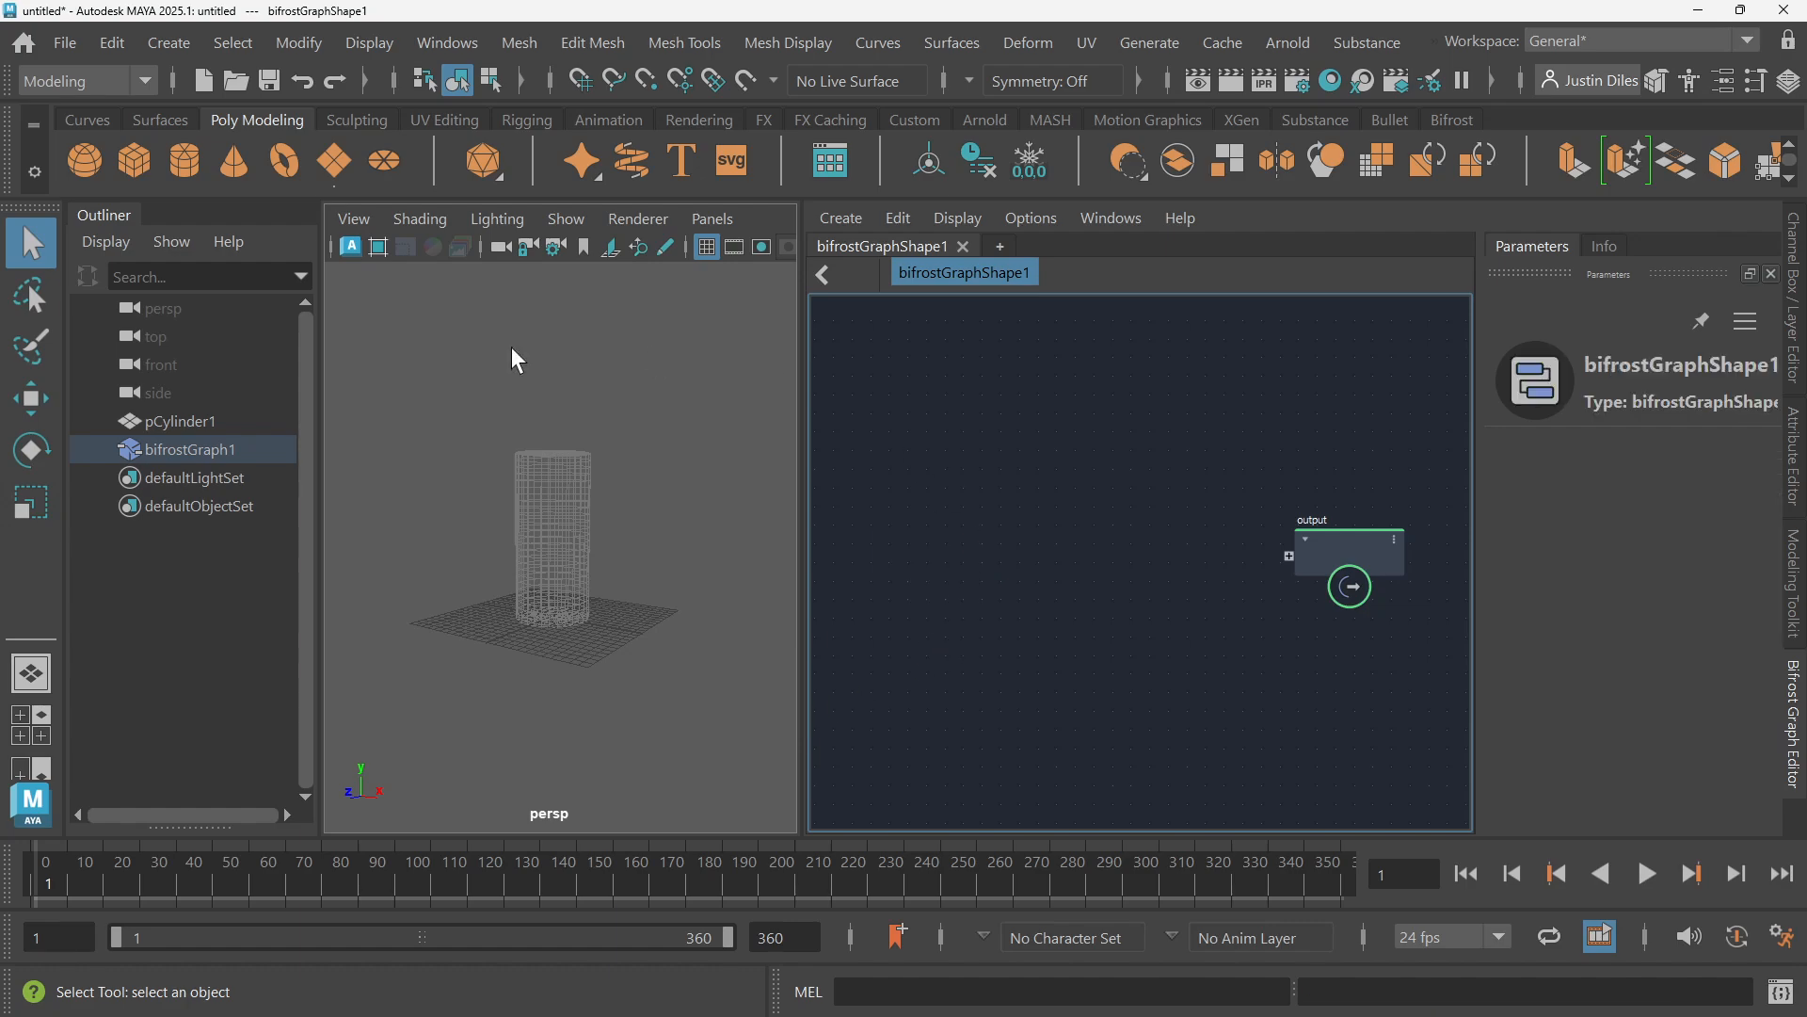
pyautogui.click(190, 420)
pyautogui.moveTo(183, 421); pyautogui.dragTo(877, 422)
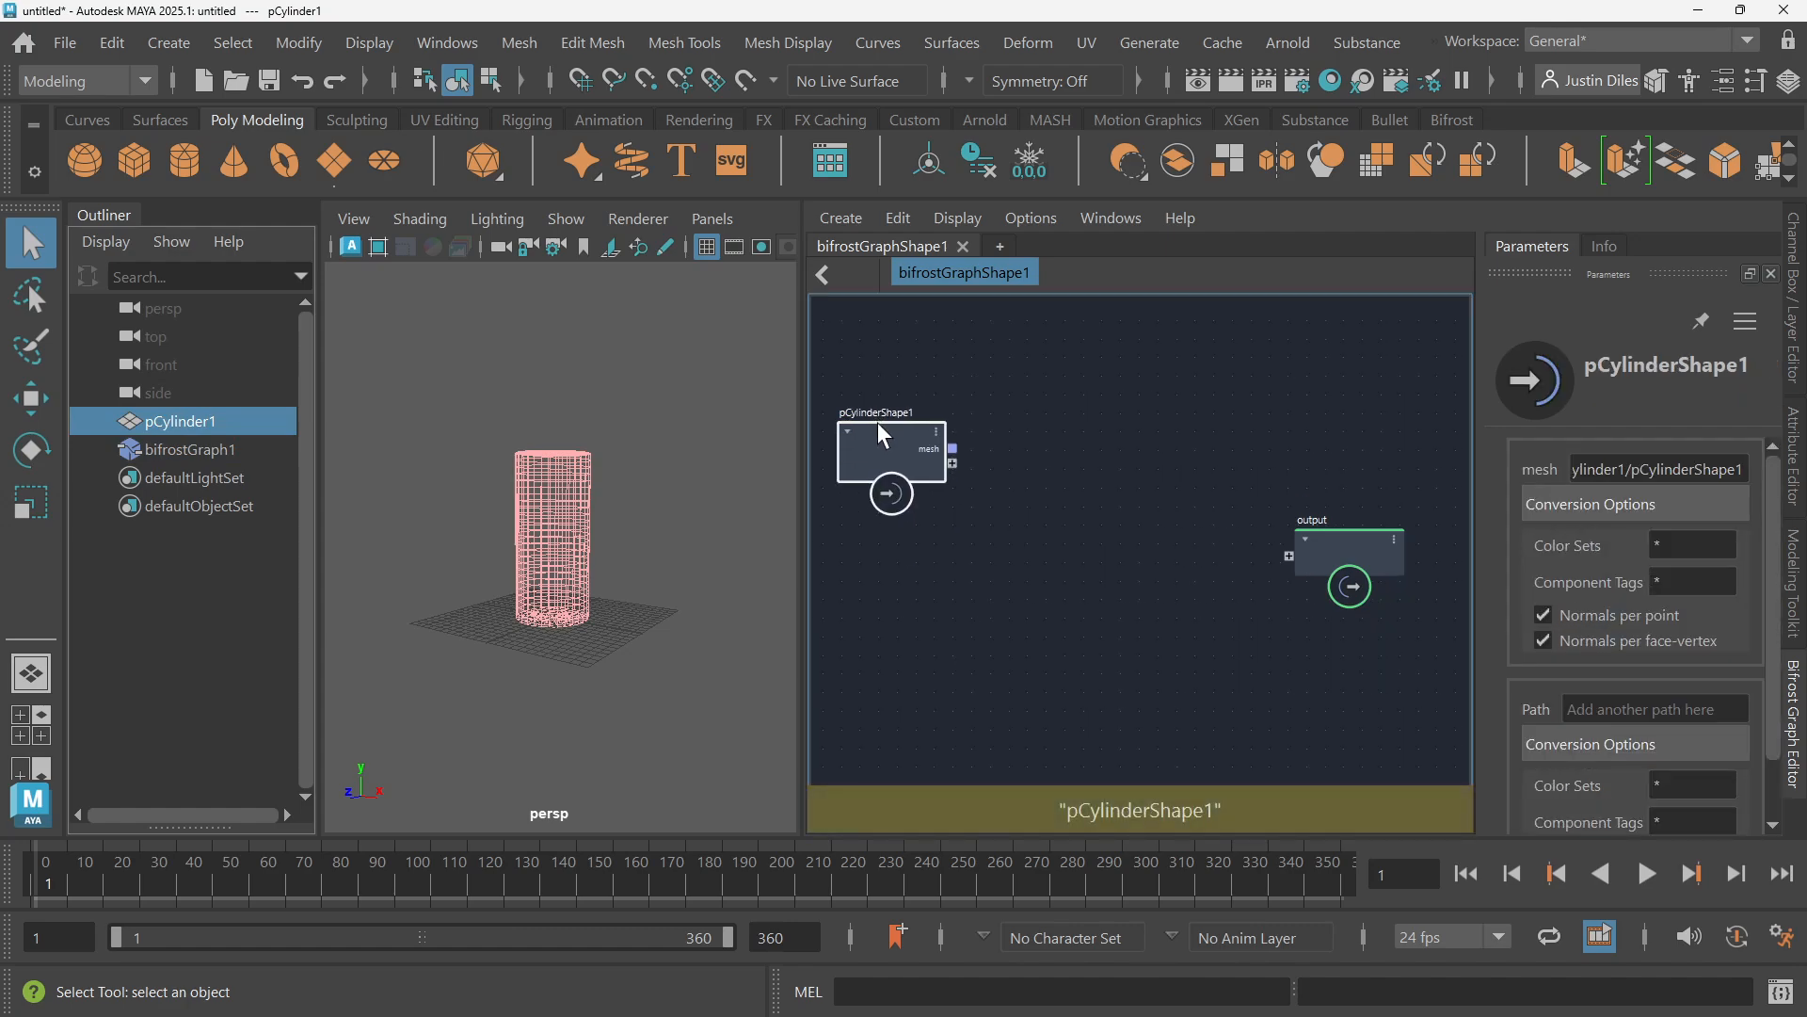
# Deselect the cylinder and move the graph's output node farther away from the pCylinderShape1 input node
pyautogui.click(907, 566)
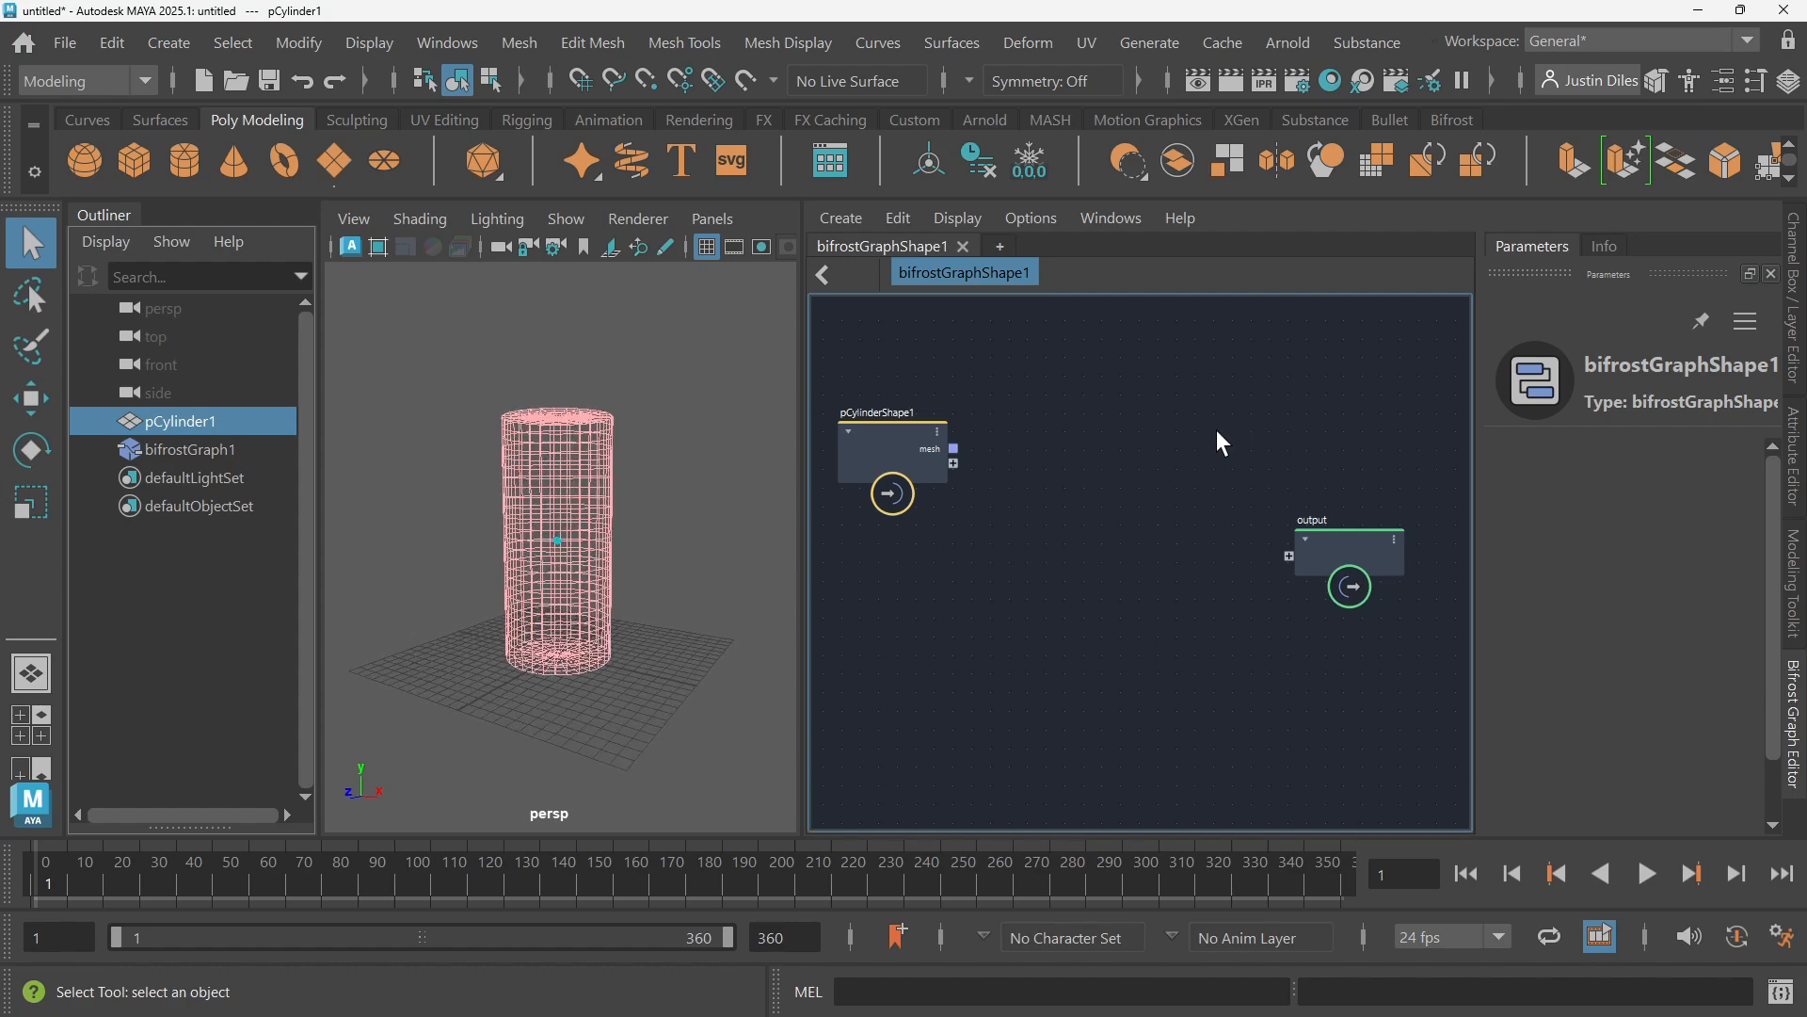
pyautogui.click(698, 375)
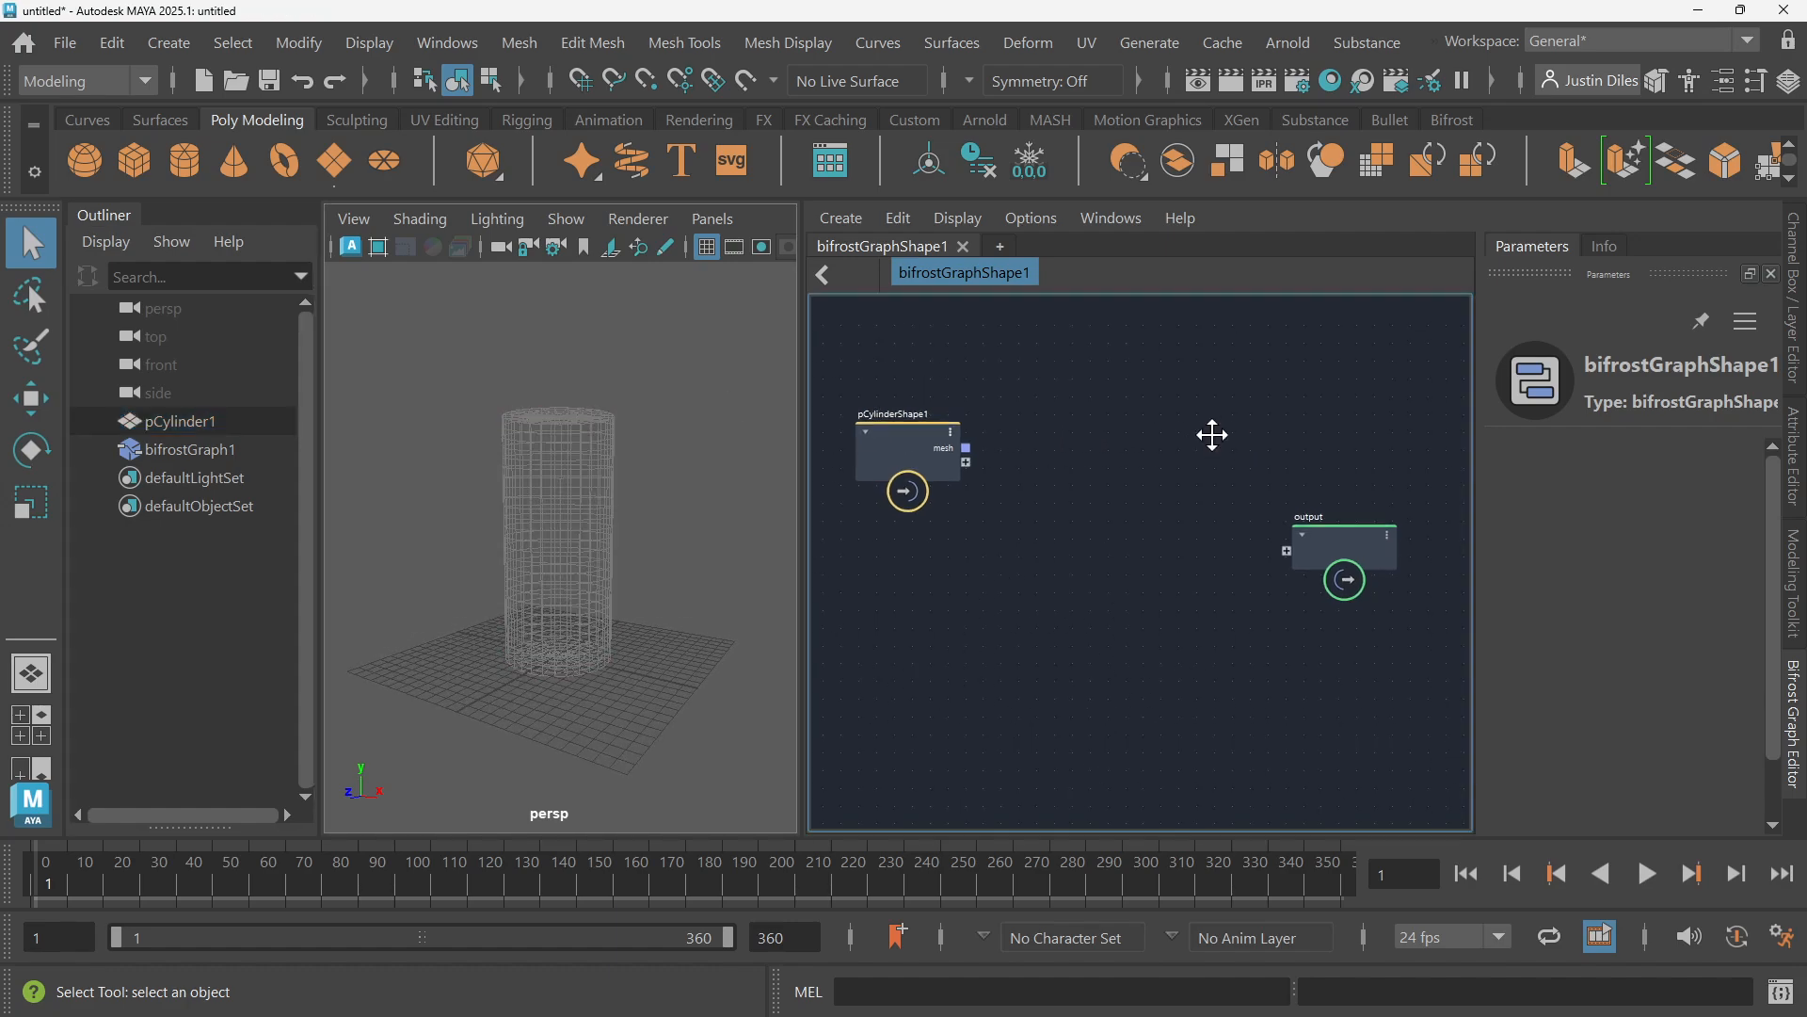
pyautogui.scroll(-1, 1191, 431)
pyautogui.click(1341, 522)
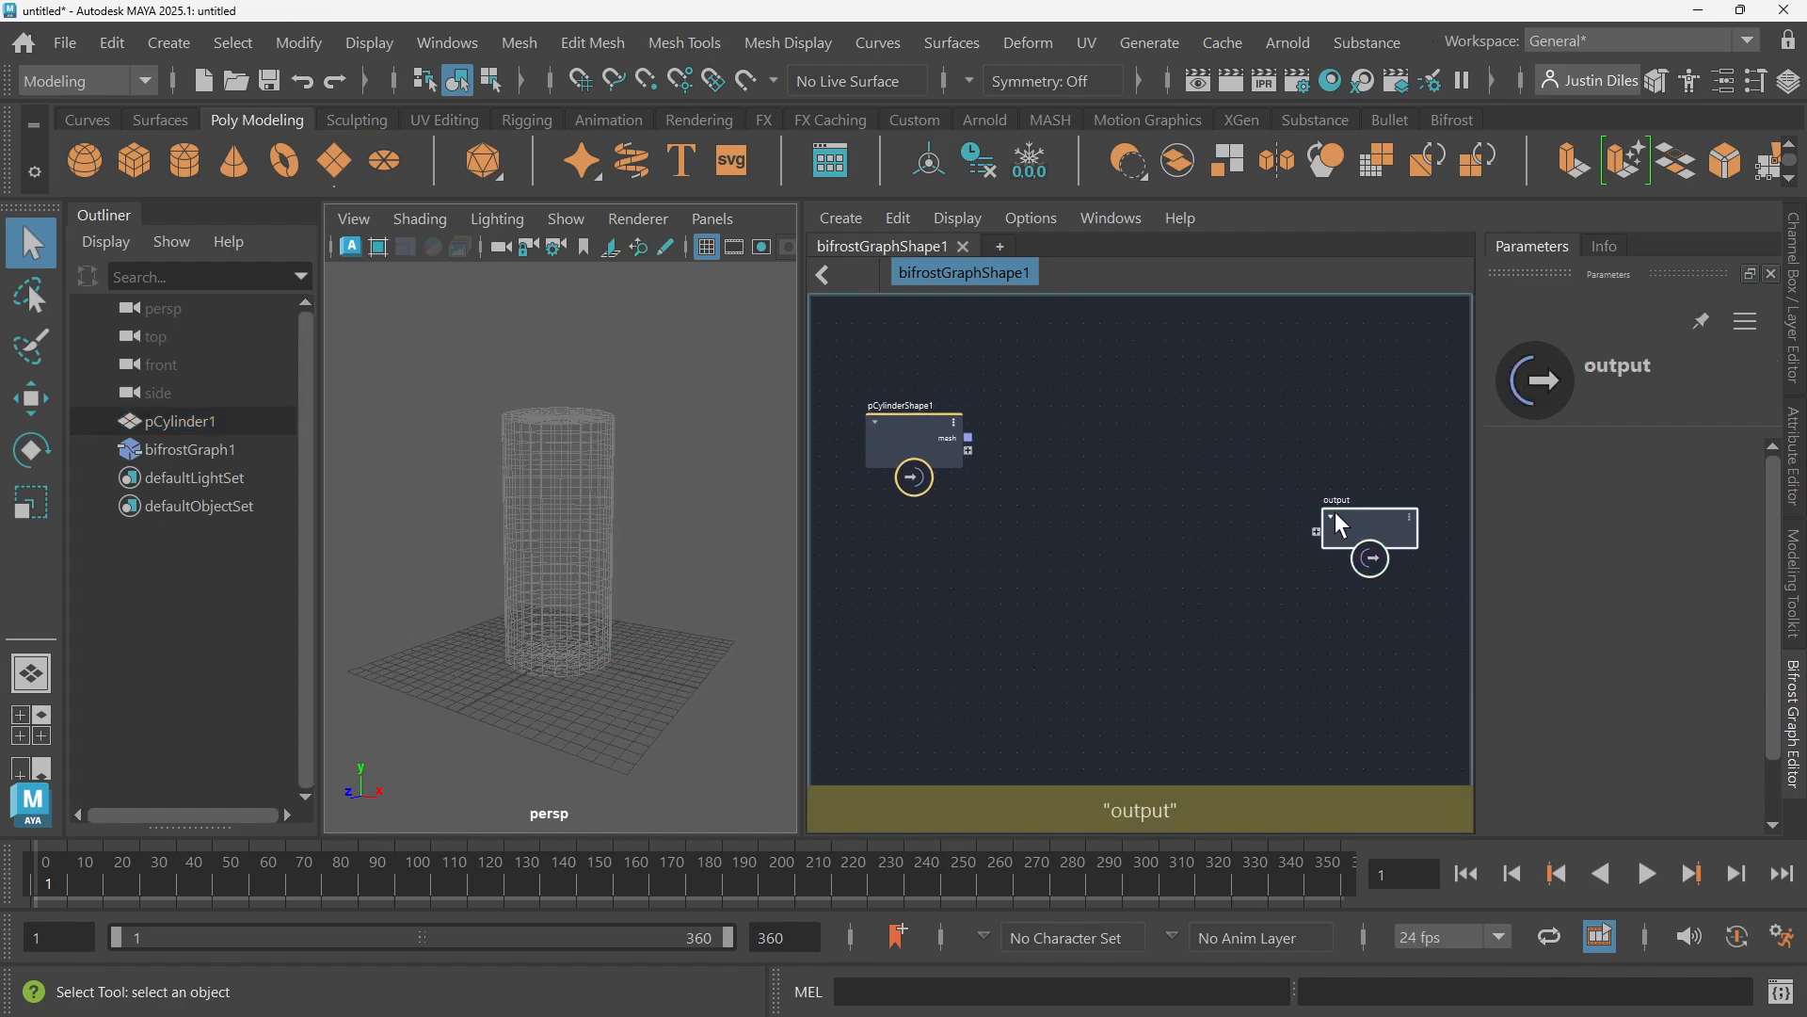
# Add a mesh_to_level_set node to the graph between the pCylinderShape1 and output nodes
pyautogui.click(1061, 424)
pyautogui.press('Tab')
pyautogui.write('level')
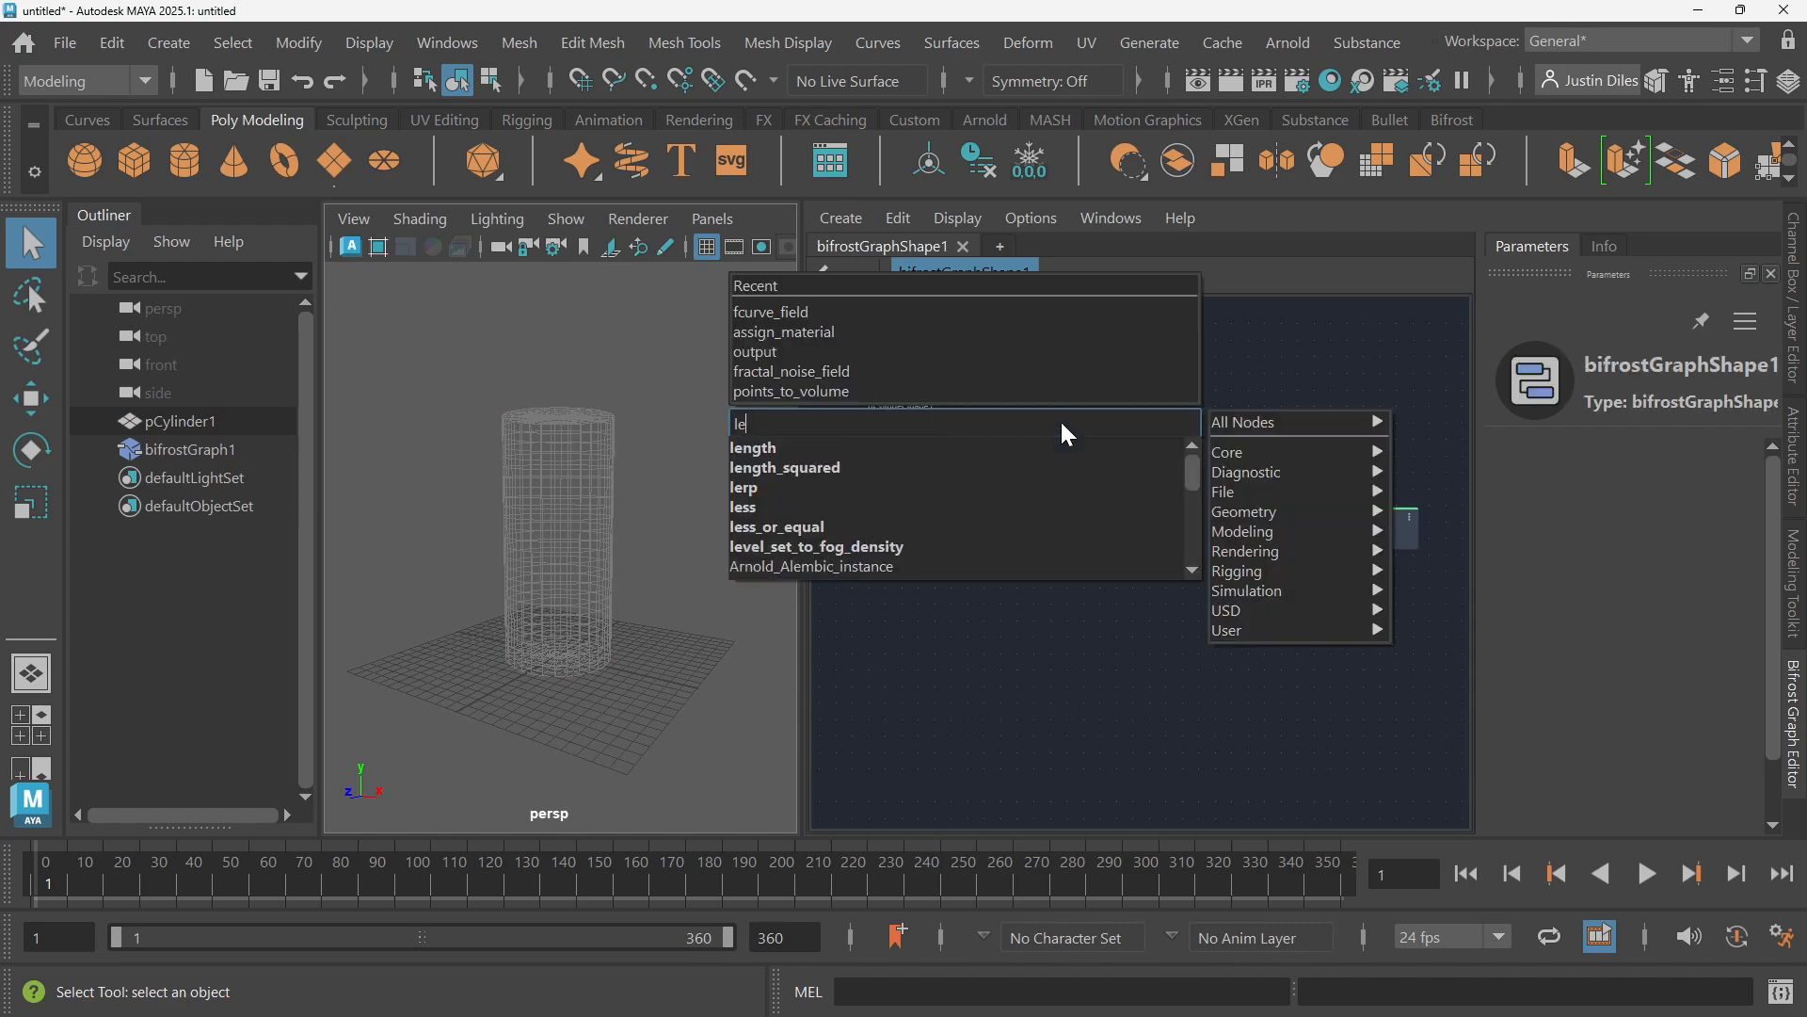
pyautogui.press('BackSpace')
pyautogui.press('BackSpace')
pyautogui.press('BackSpace')
pyautogui.press('BackSpace')
pyautogui.press('BackSpace')
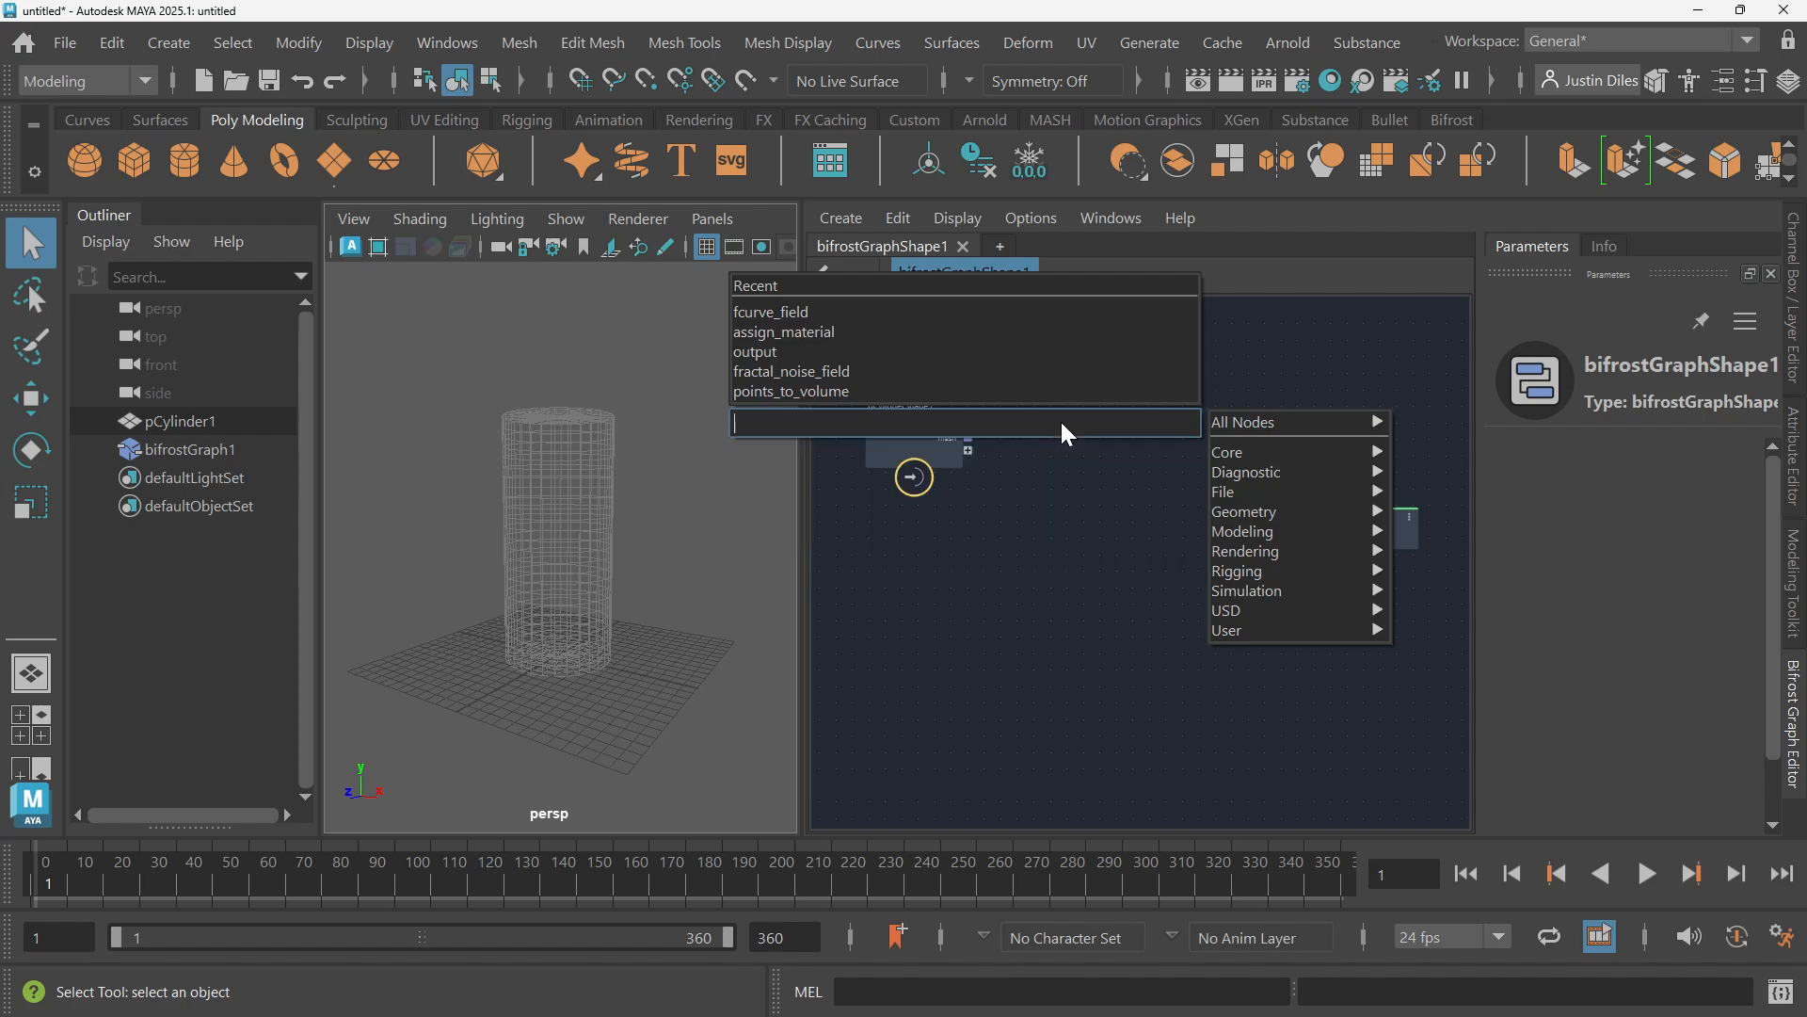
pyautogui.write('mes')
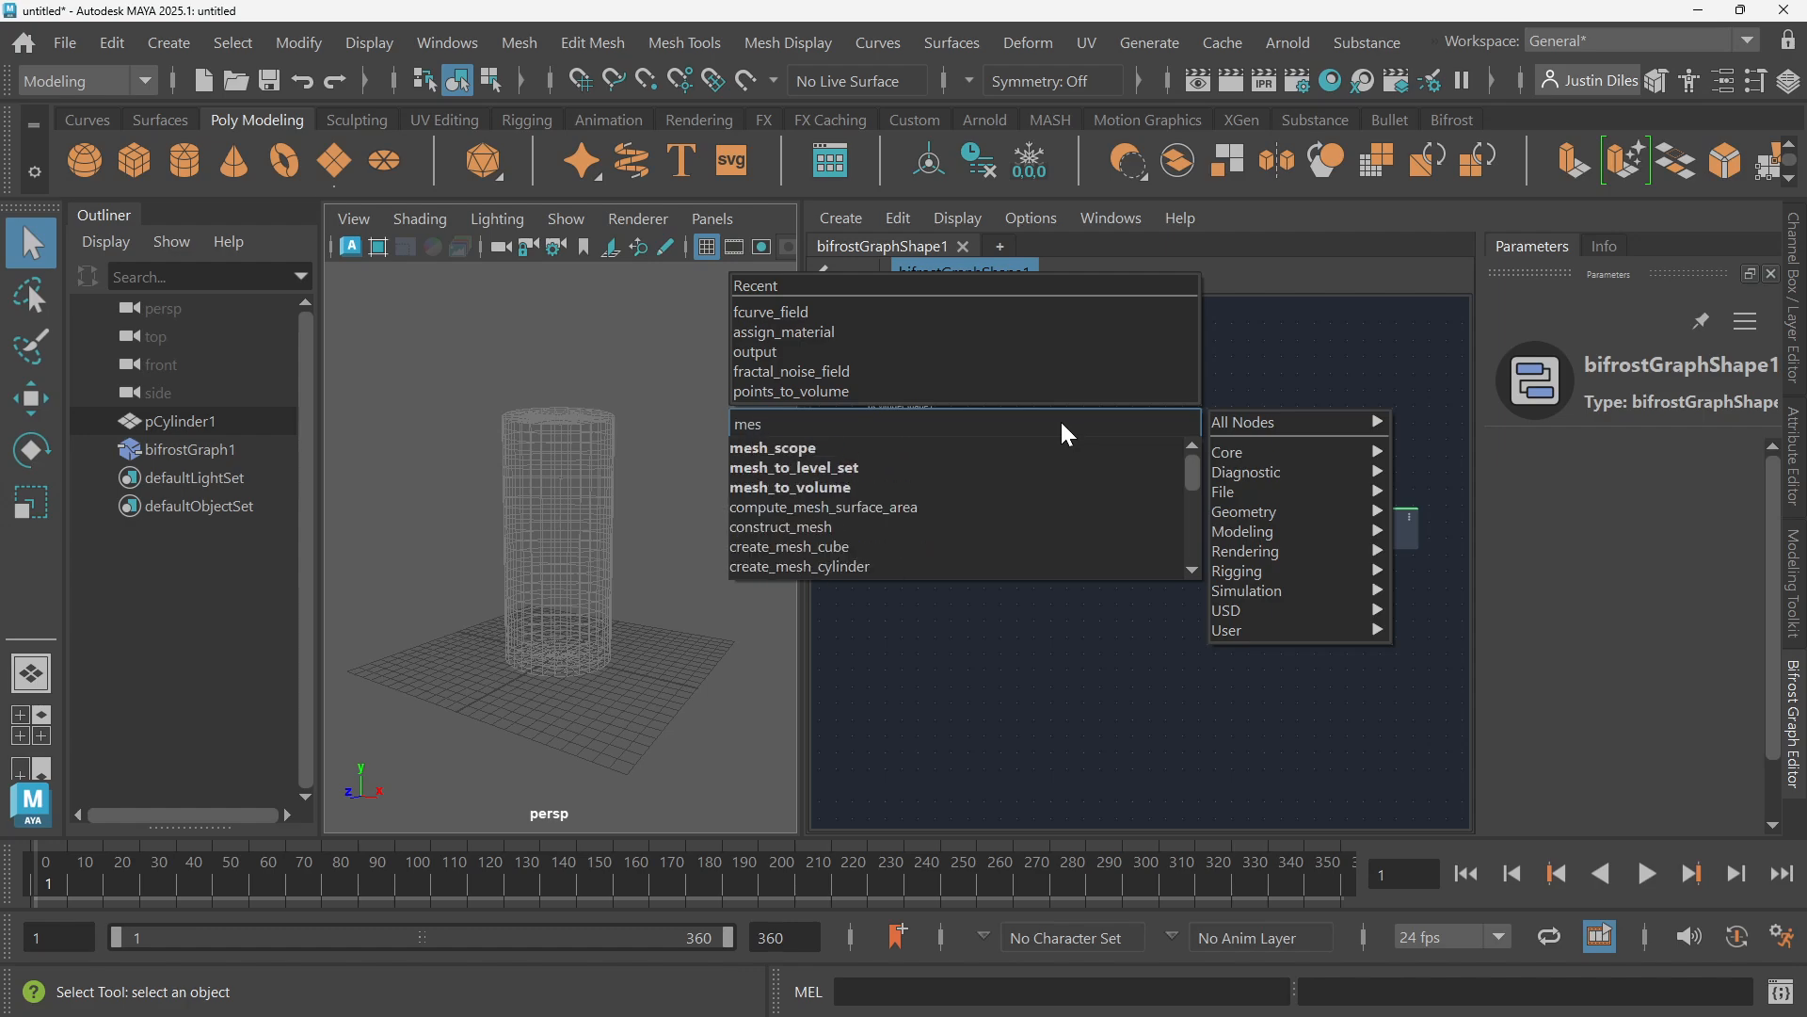
pyautogui.click(861, 466)
pyautogui.moveTo(1054, 460); pyautogui.dragTo(1060, 413)
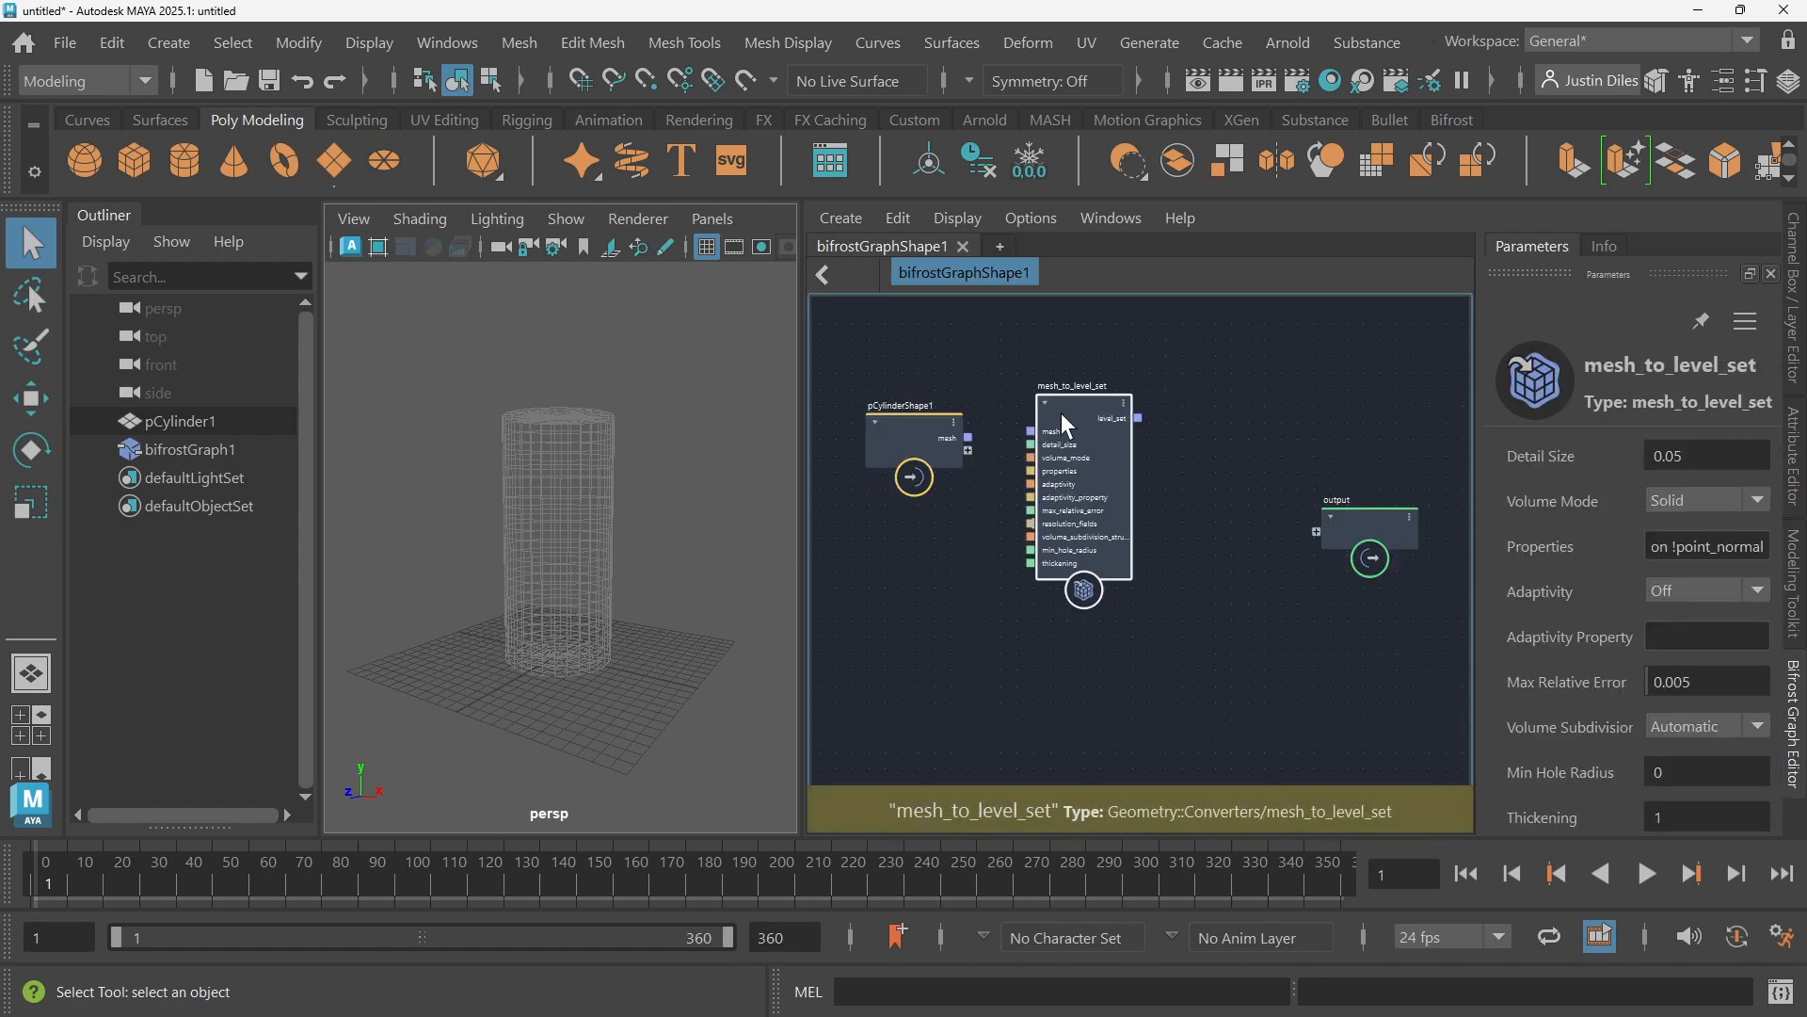
# Connect pCylinderShape1's mesh output to the mesh input of mesh_to_level_set and reposition the cylinder input node
pyautogui.scroll(2, 1070, 365)
pyautogui.moveTo(1071, 365); pyautogui.dragTo(1119, 366, button='middle')
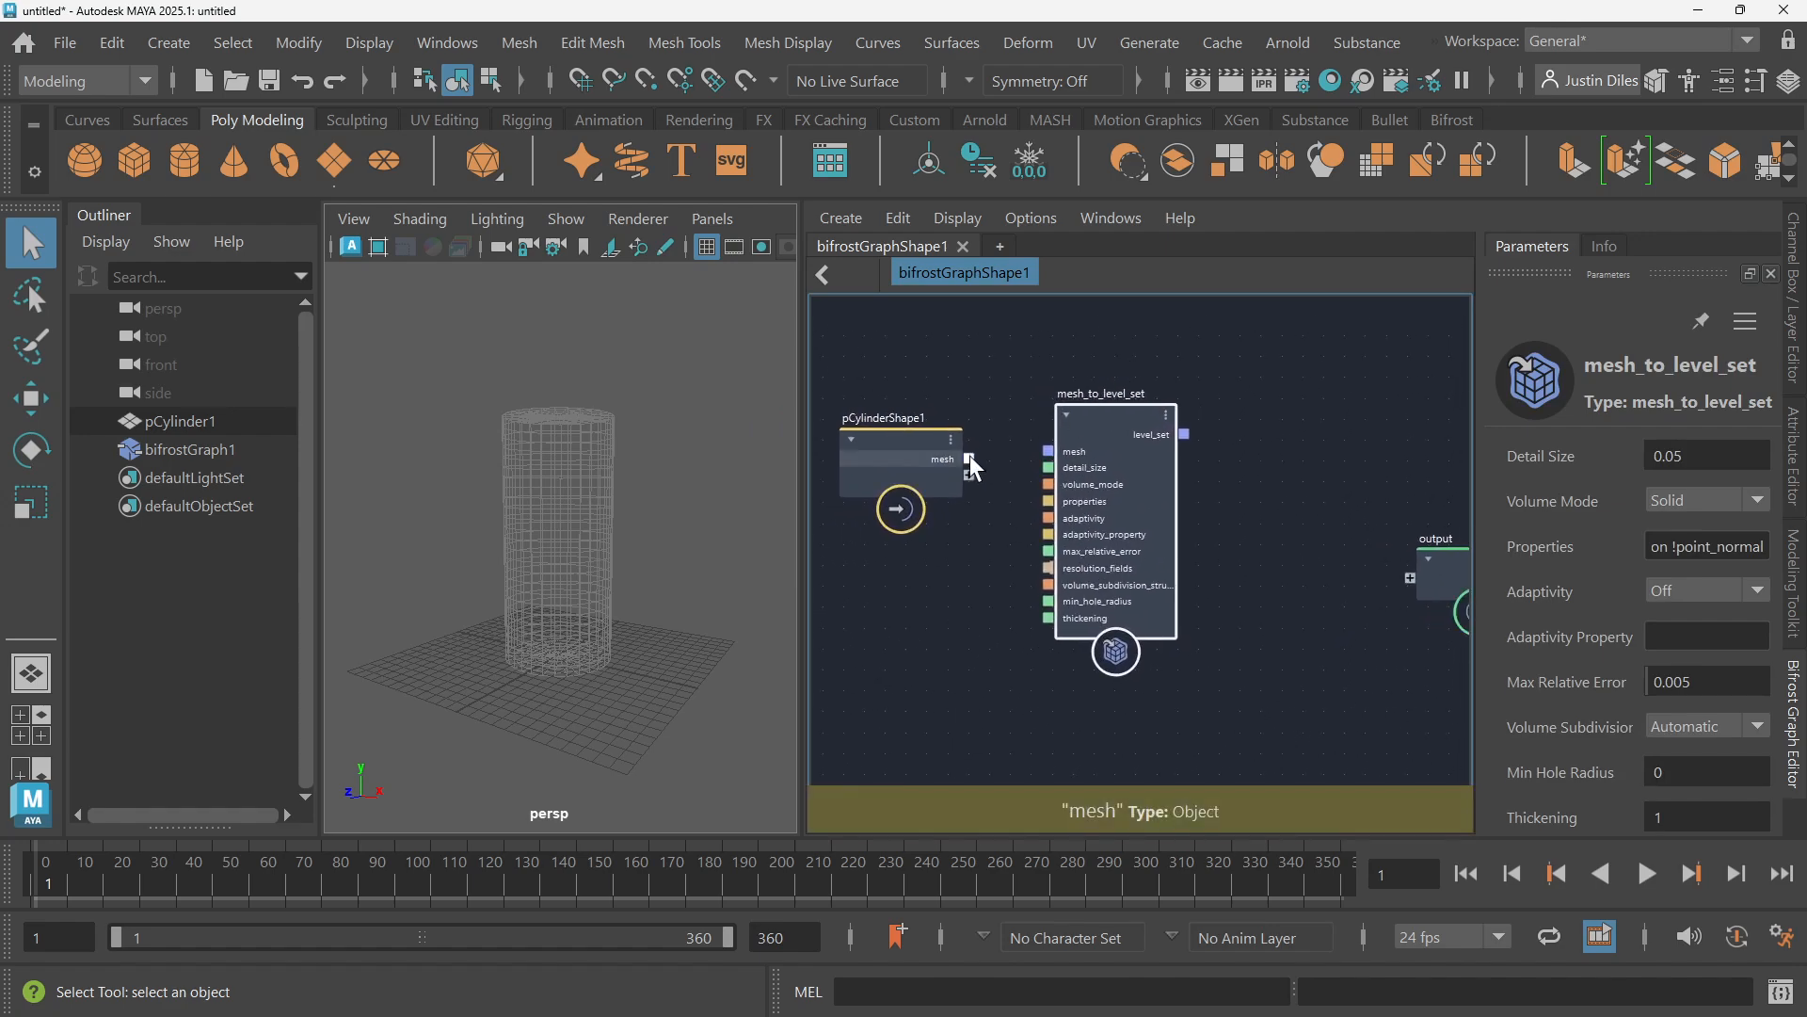
pyautogui.moveTo(969, 455); pyautogui.dragTo(1050, 450)
pyautogui.click(915, 426)
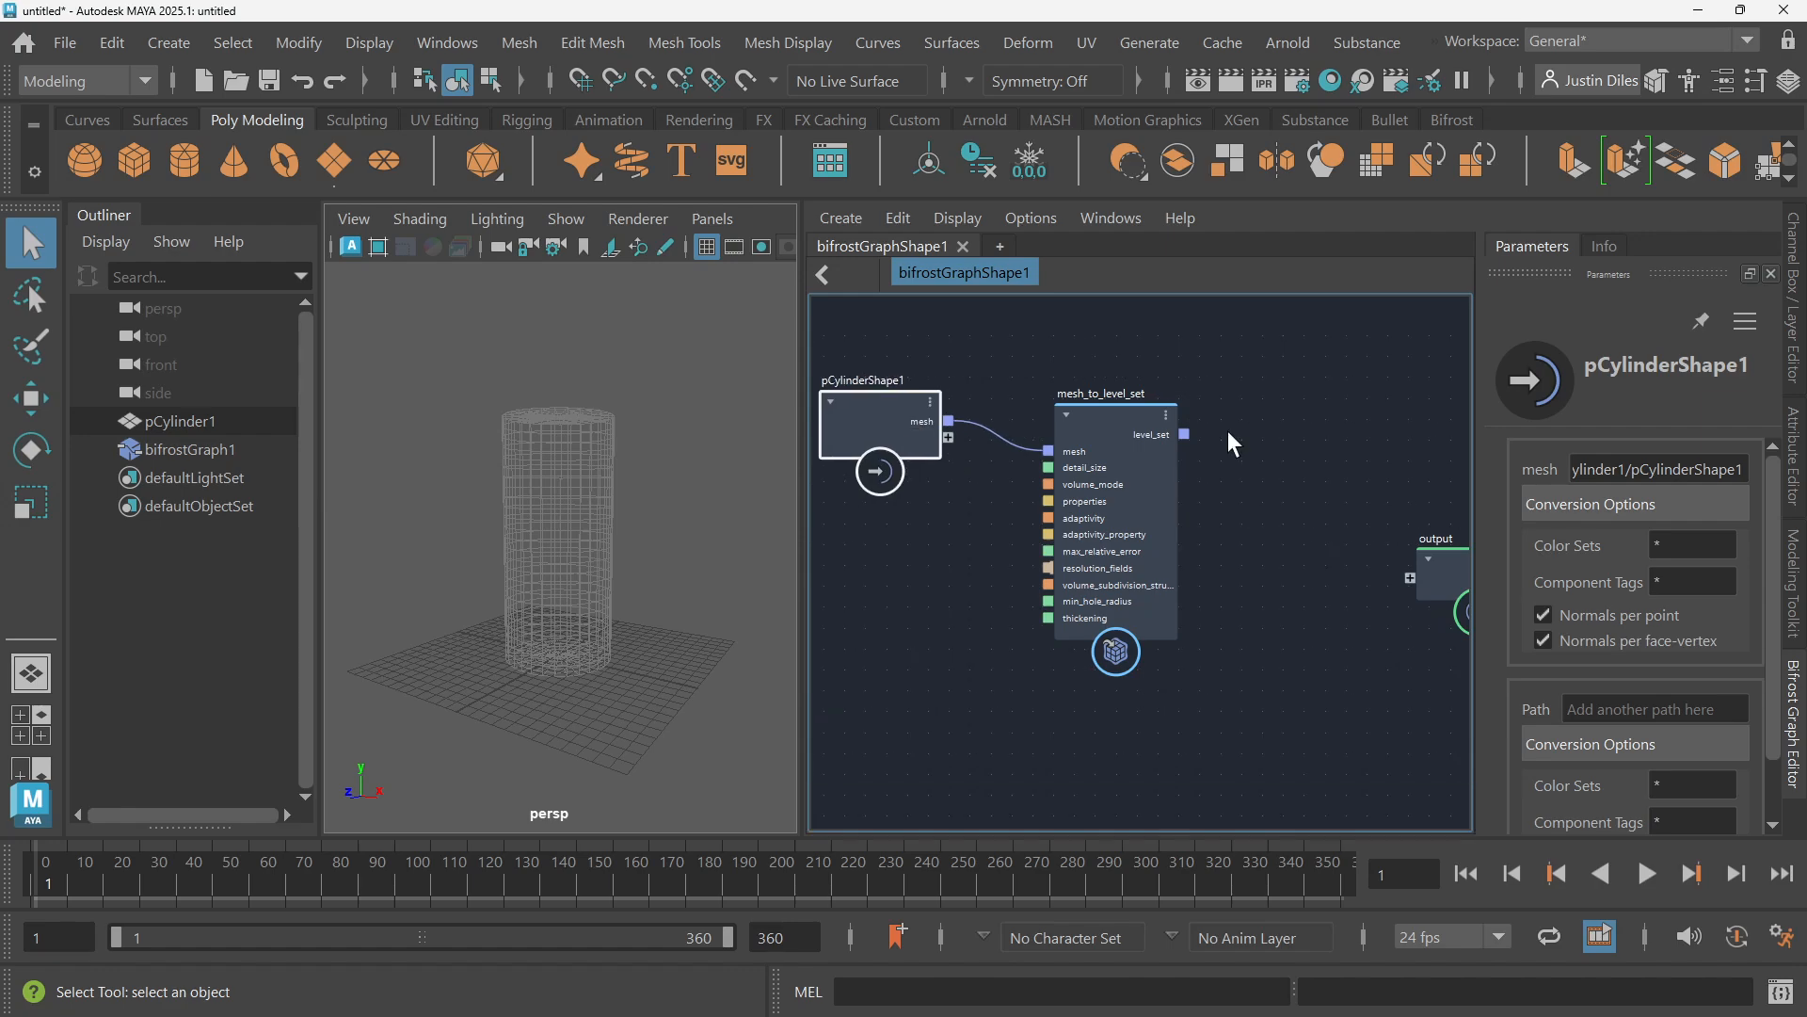
# Space the mesh_to_level_set and output nodes farther apart to make room for more nodes between them
pyautogui.moveTo(1228, 431); pyautogui.dragTo(1126, 440, button='middle')
pyautogui.scroll(-1, 1117, 438)
pyautogui.scroll(-2, 1154, 448)
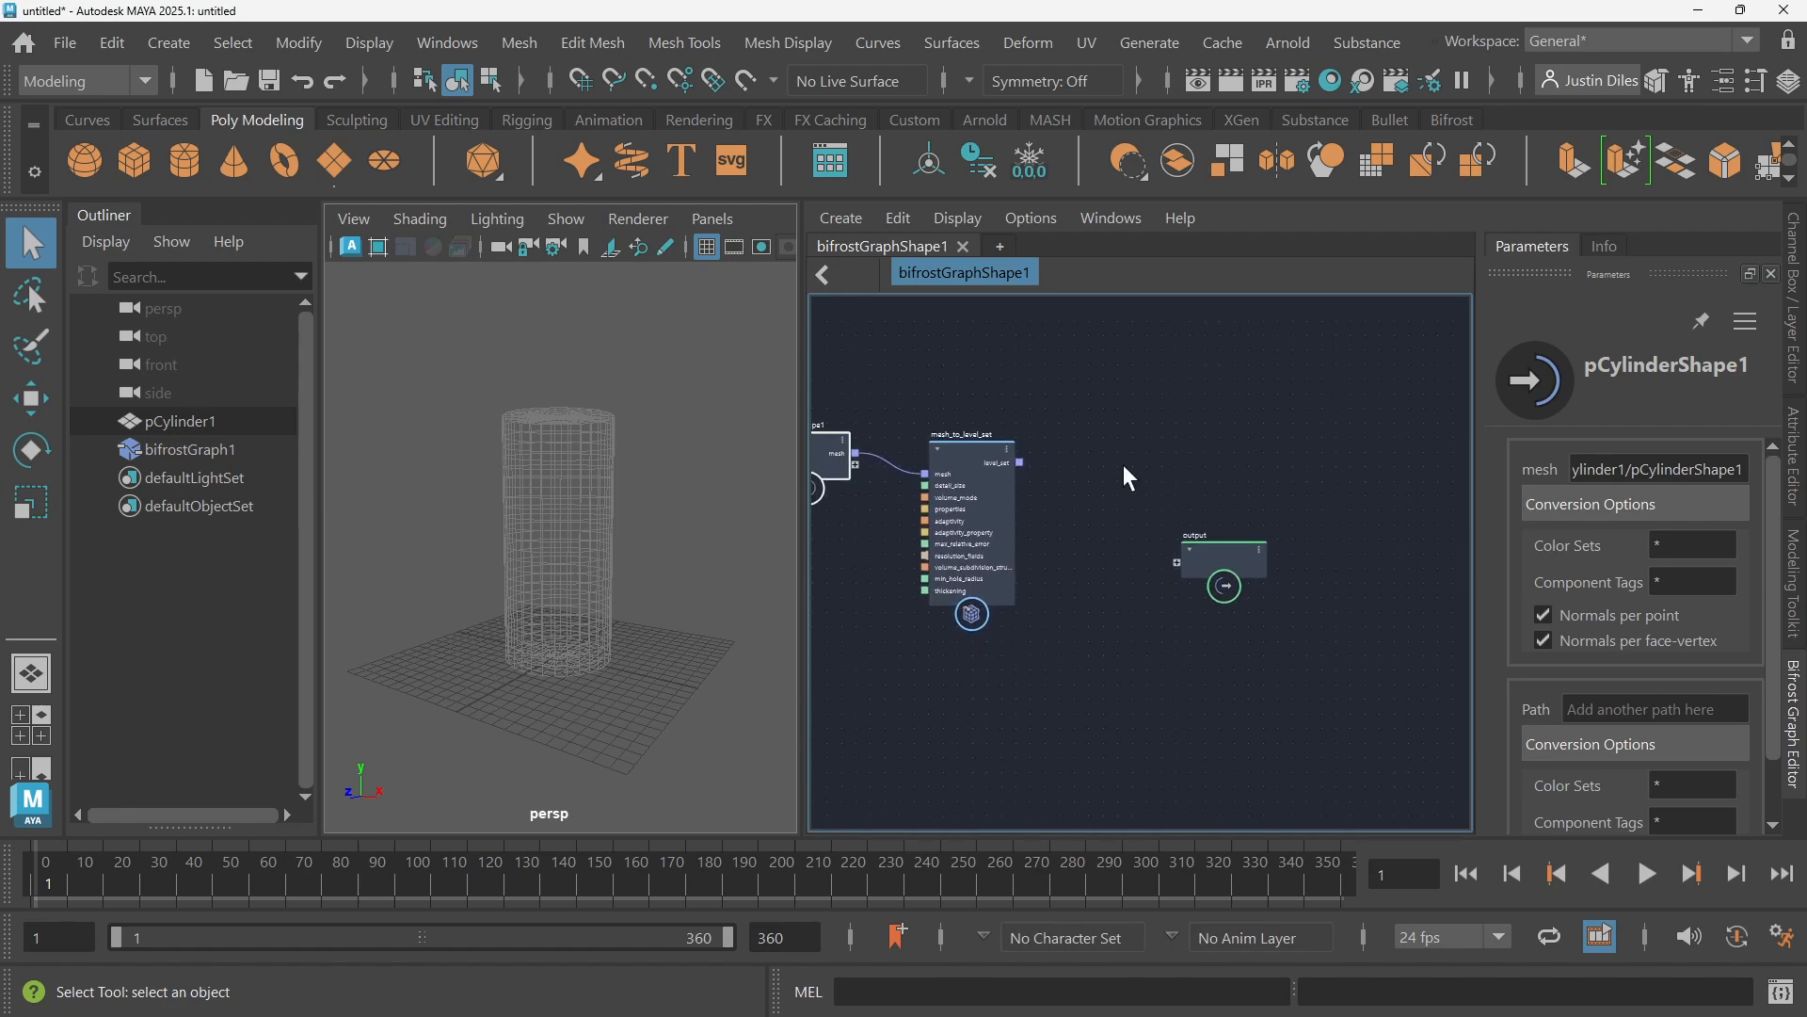
pyautogui.moveTo(1222, 546); pyautogui.dragTo(1295, 488)
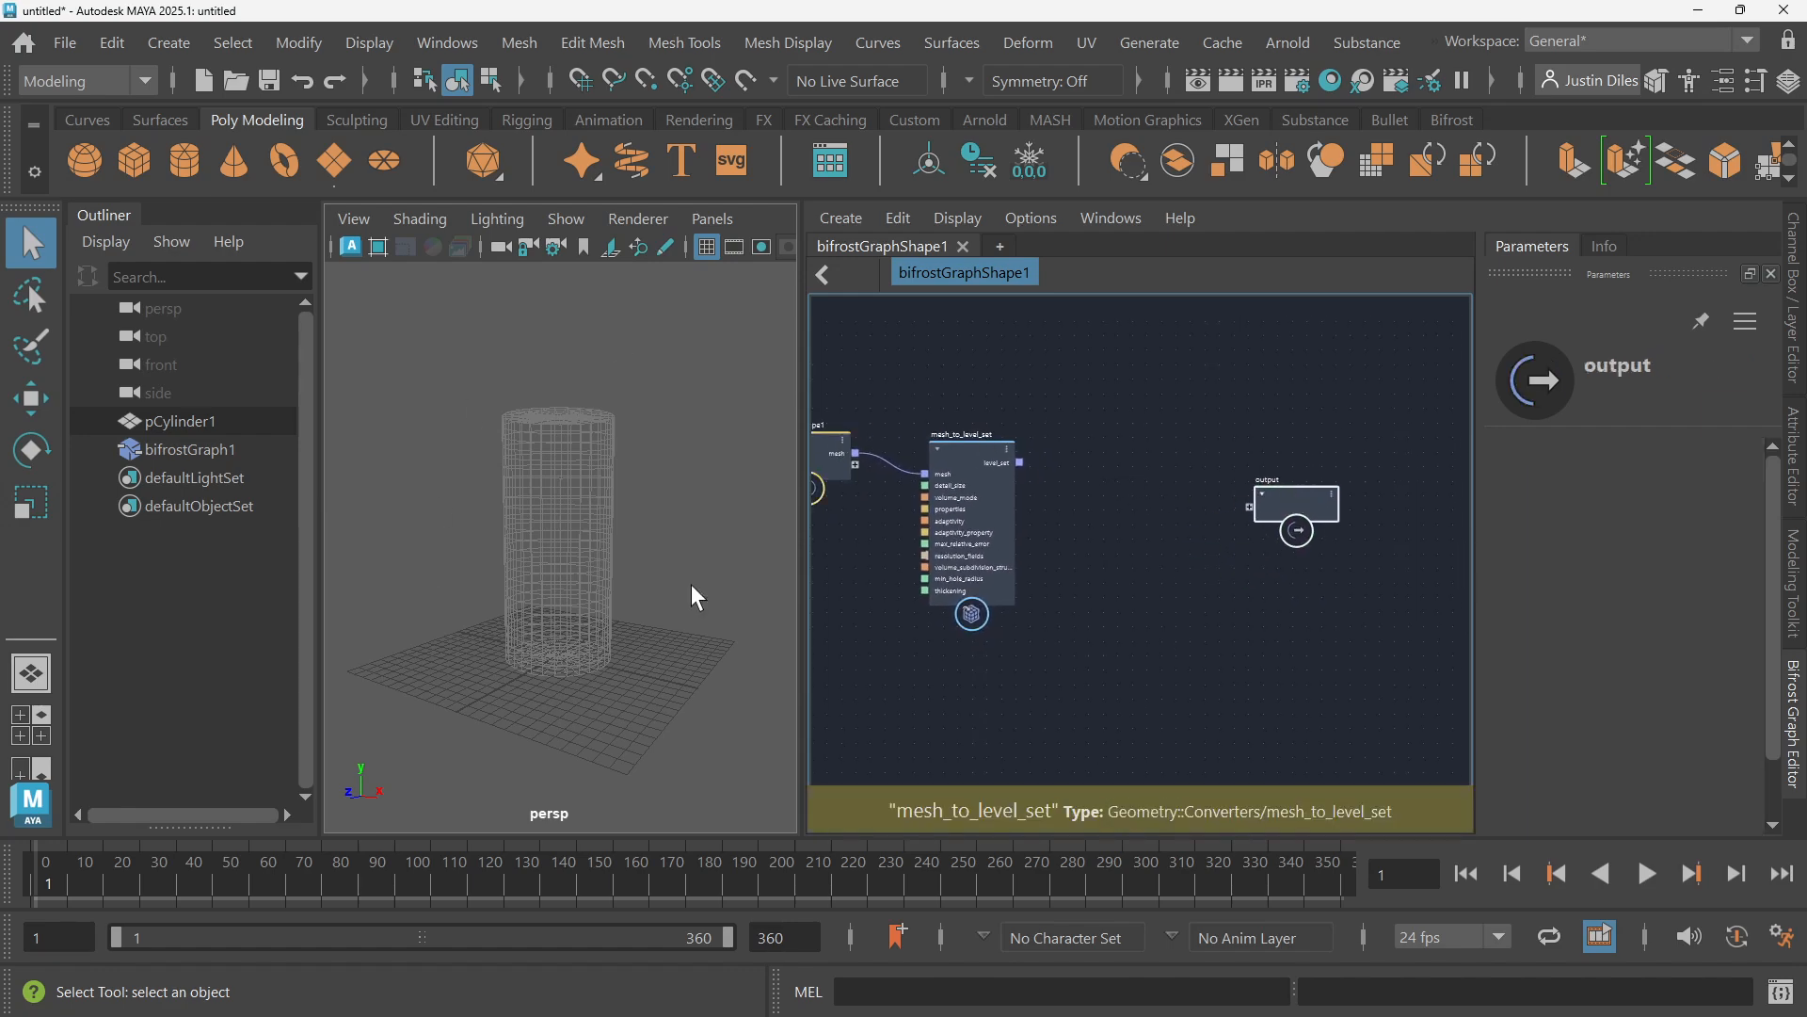
pyautogui.moveTo(1291, 496); pyautogui.dragTo(1354, 475)
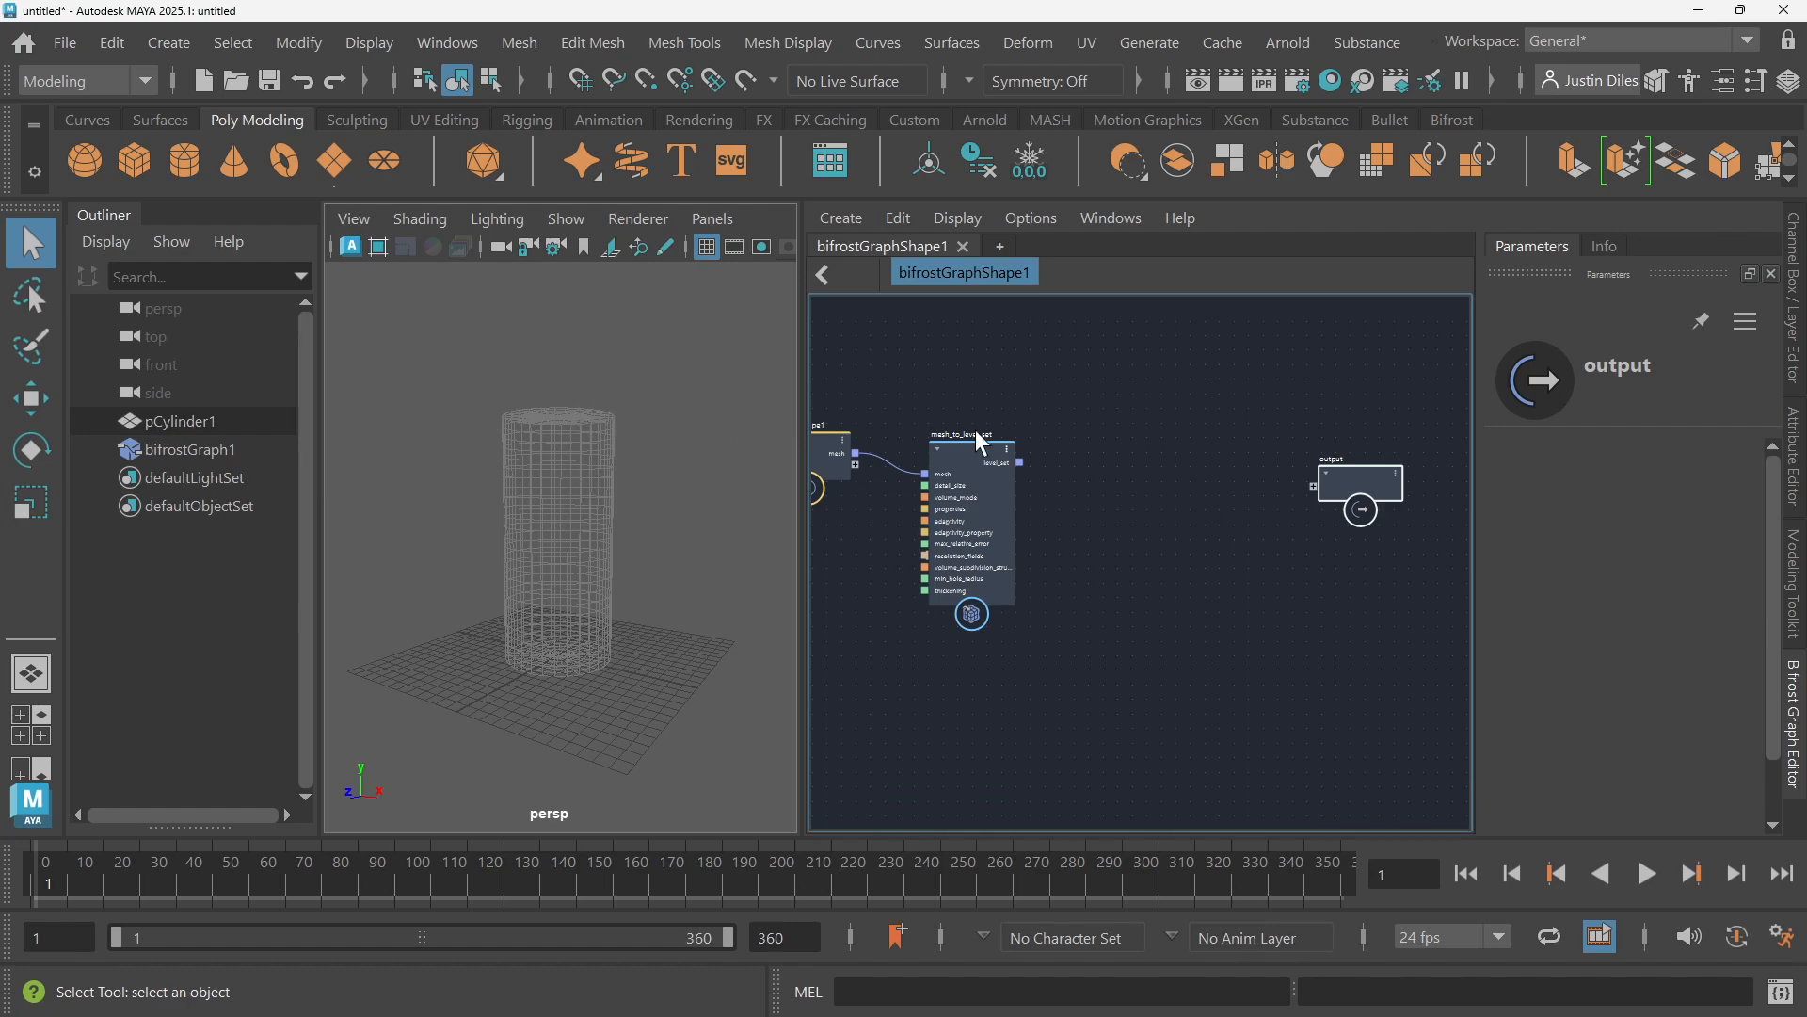
pyautogui.moveTo(963, 452); pyautogui.dragTo(951, 450)
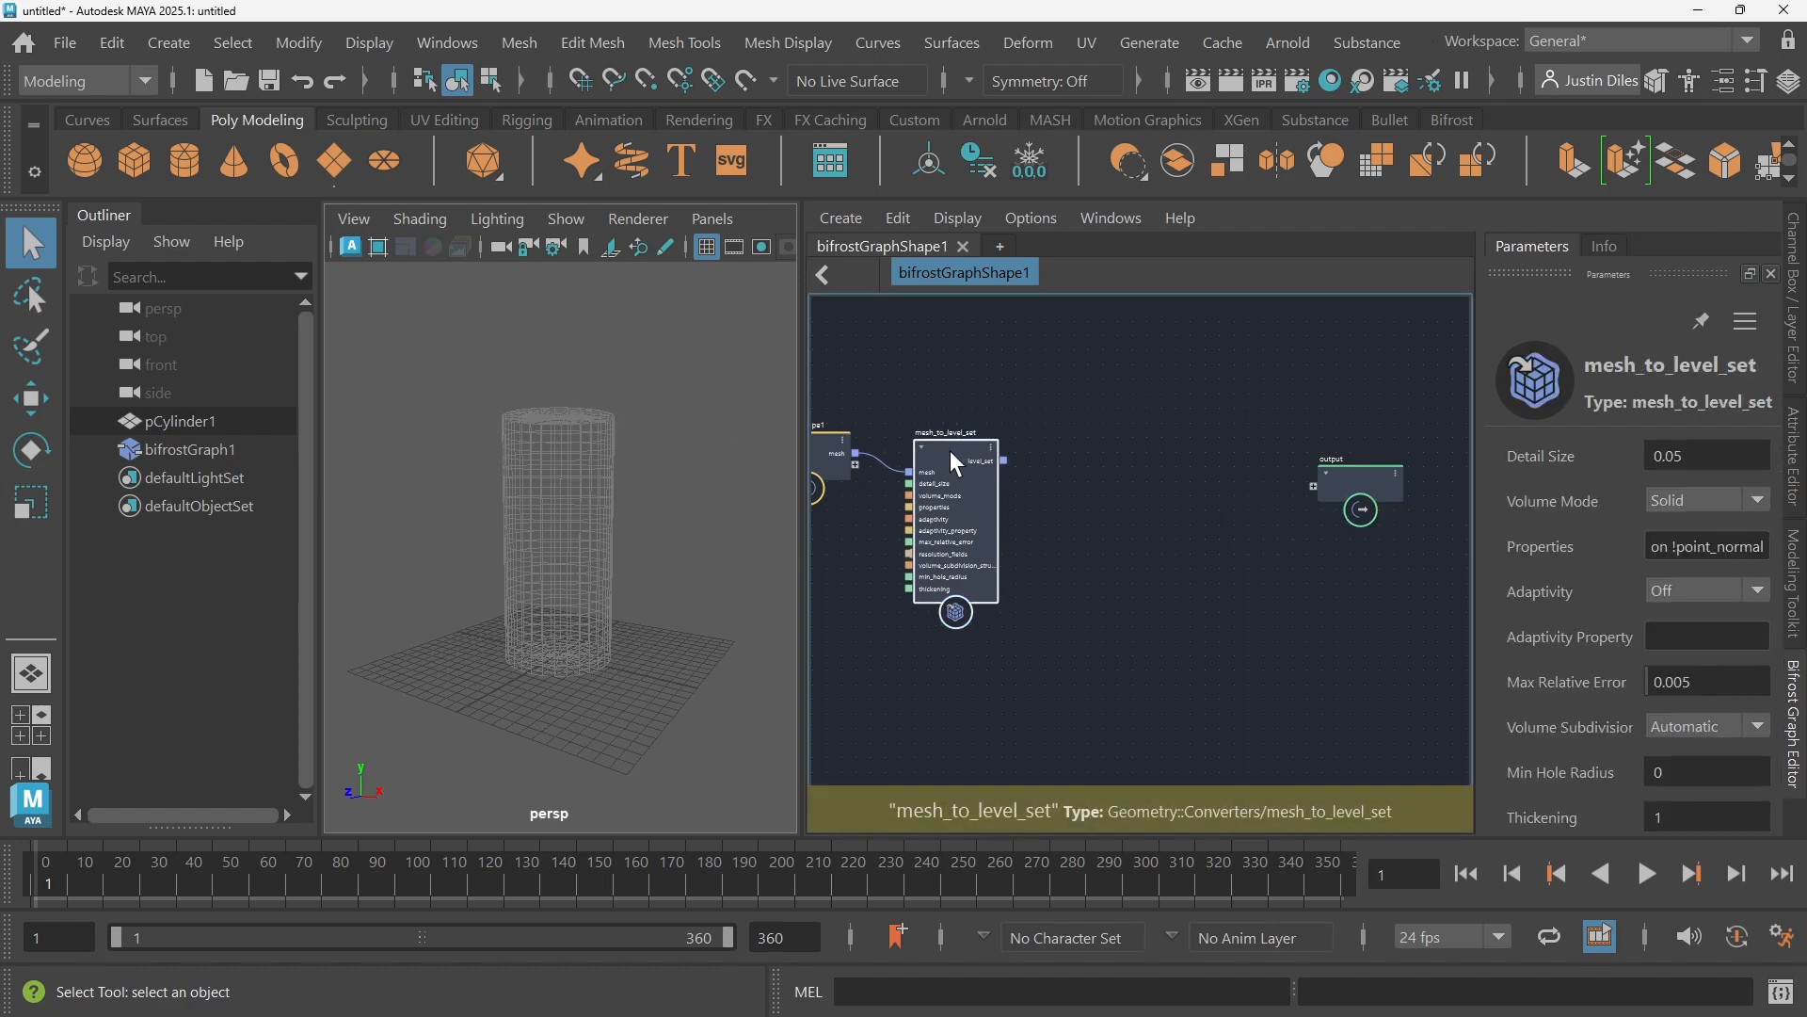
# Add a volume_scope node and place it between mesh_to_level_set and the output node
pyautogui.click(1065, 387)
pyautogui.press('Tab')
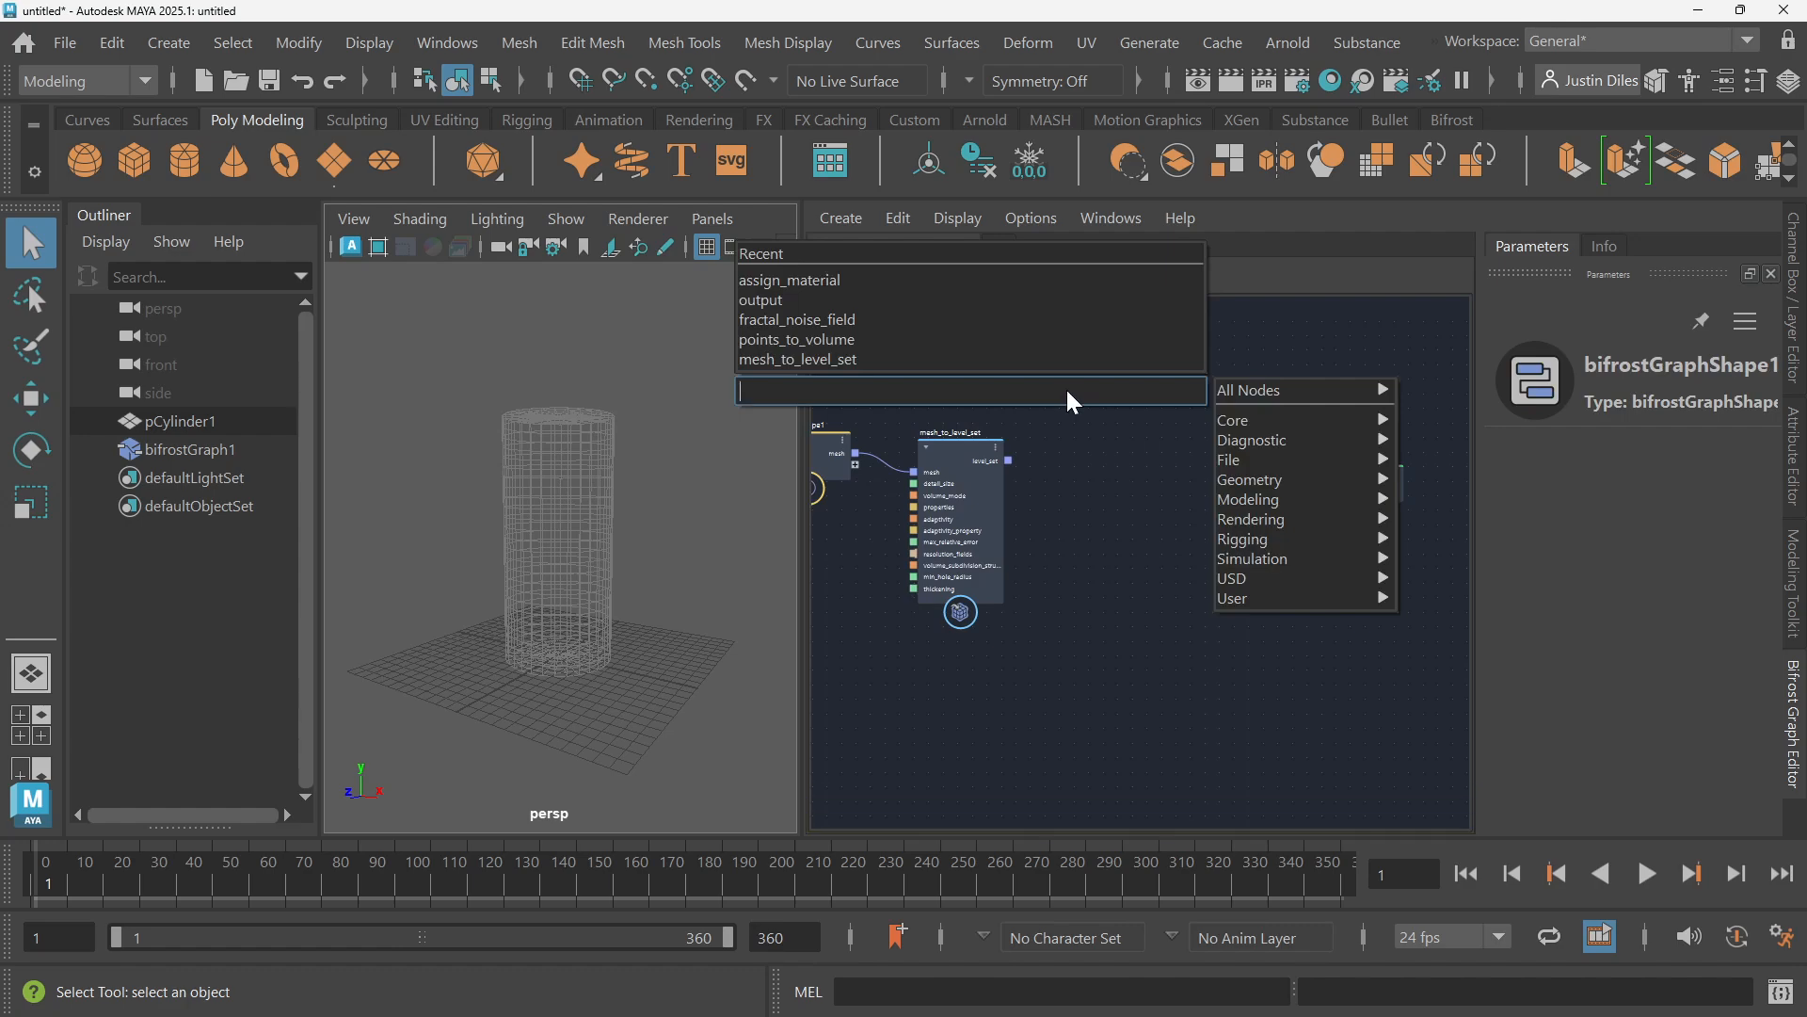
pyautogui.write('voxel')
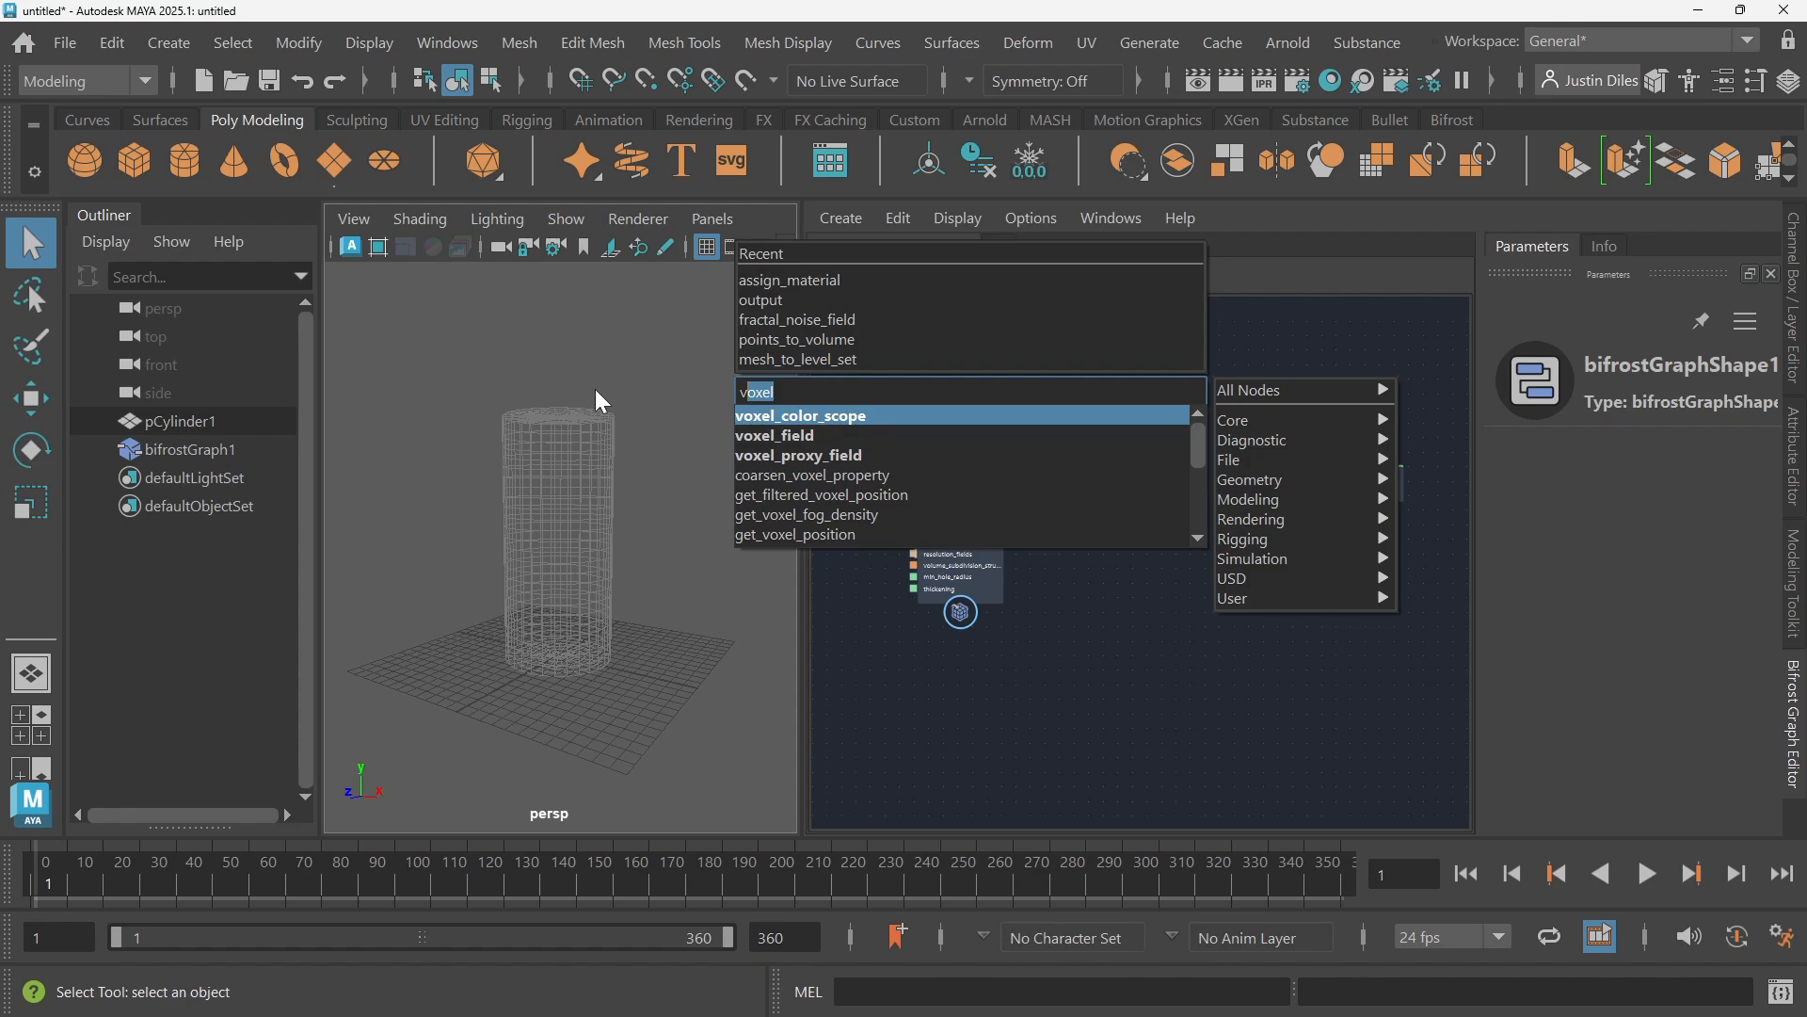
pyautogui.write('ol')
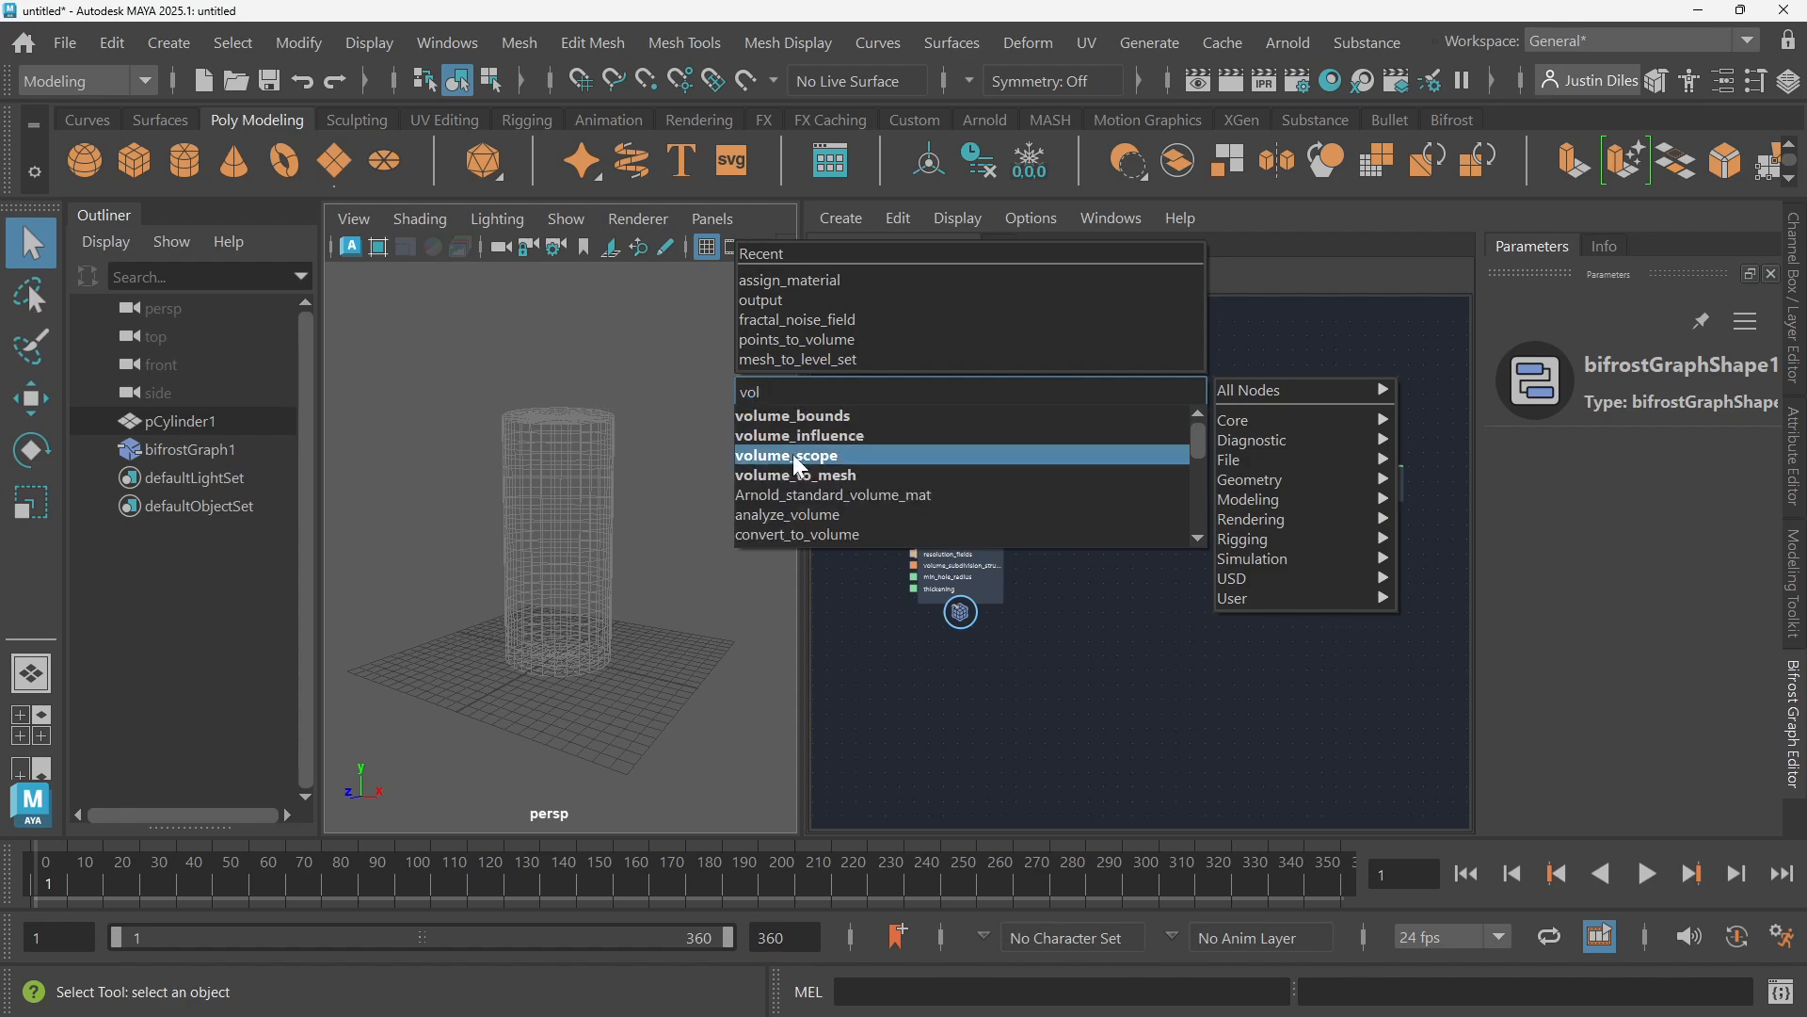
pyautogui.click(798, 465)
pyautogui.moveTo(1069, 414); pyautogui.dragTo(1133, 382)
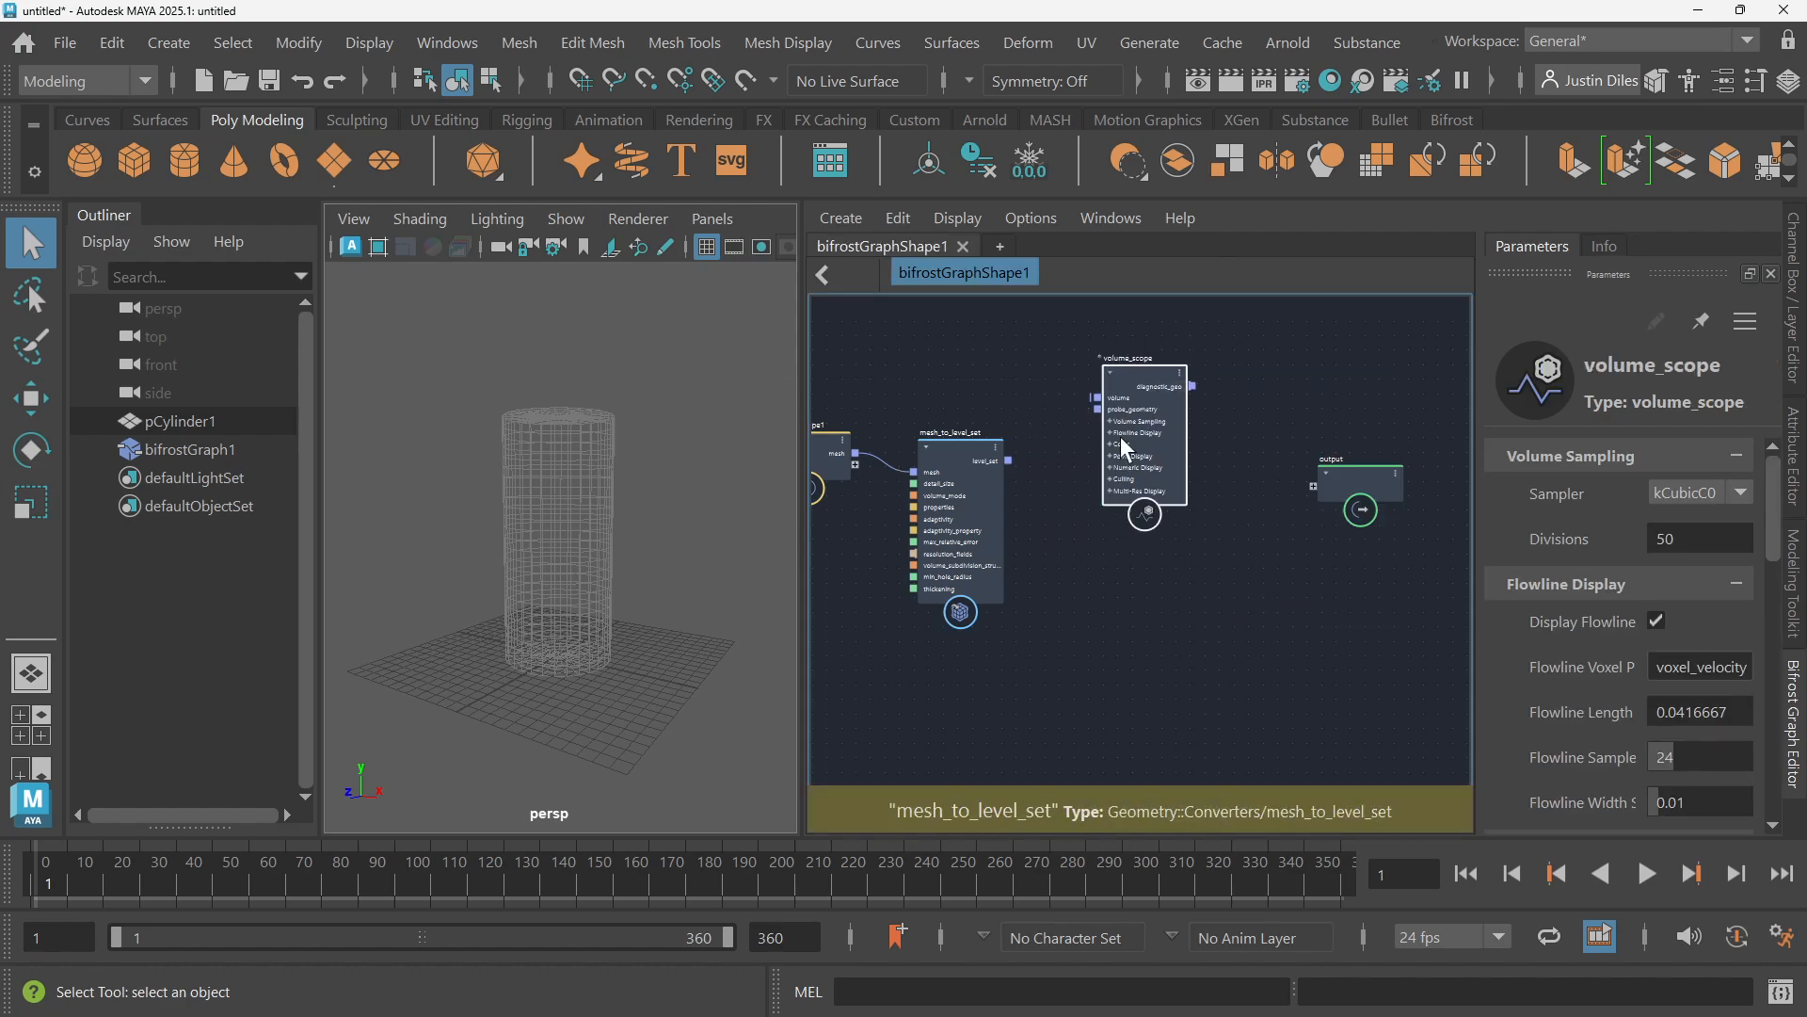
# Set mesh_to_level_set's Detail Size to 0.5 and connect its level_set output to the volume input of volume_scope
pyautogui.click(974, 446)
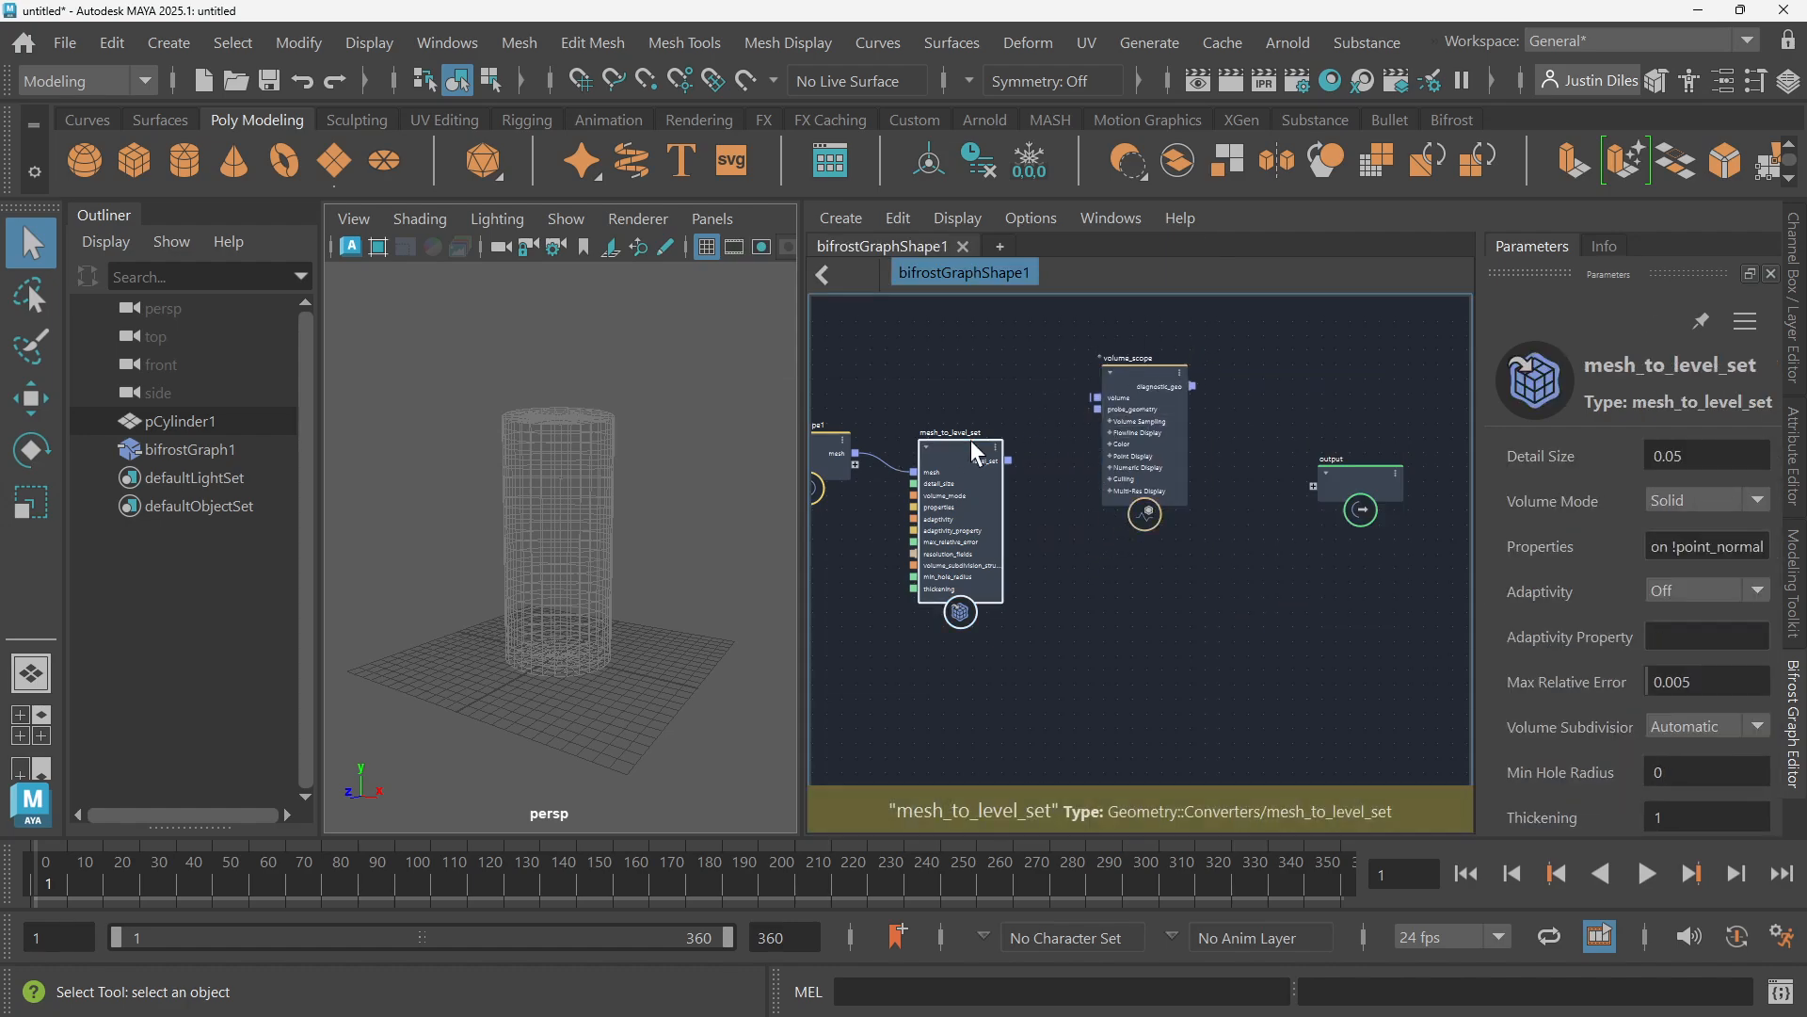
pyautogui.click(1685, 456)
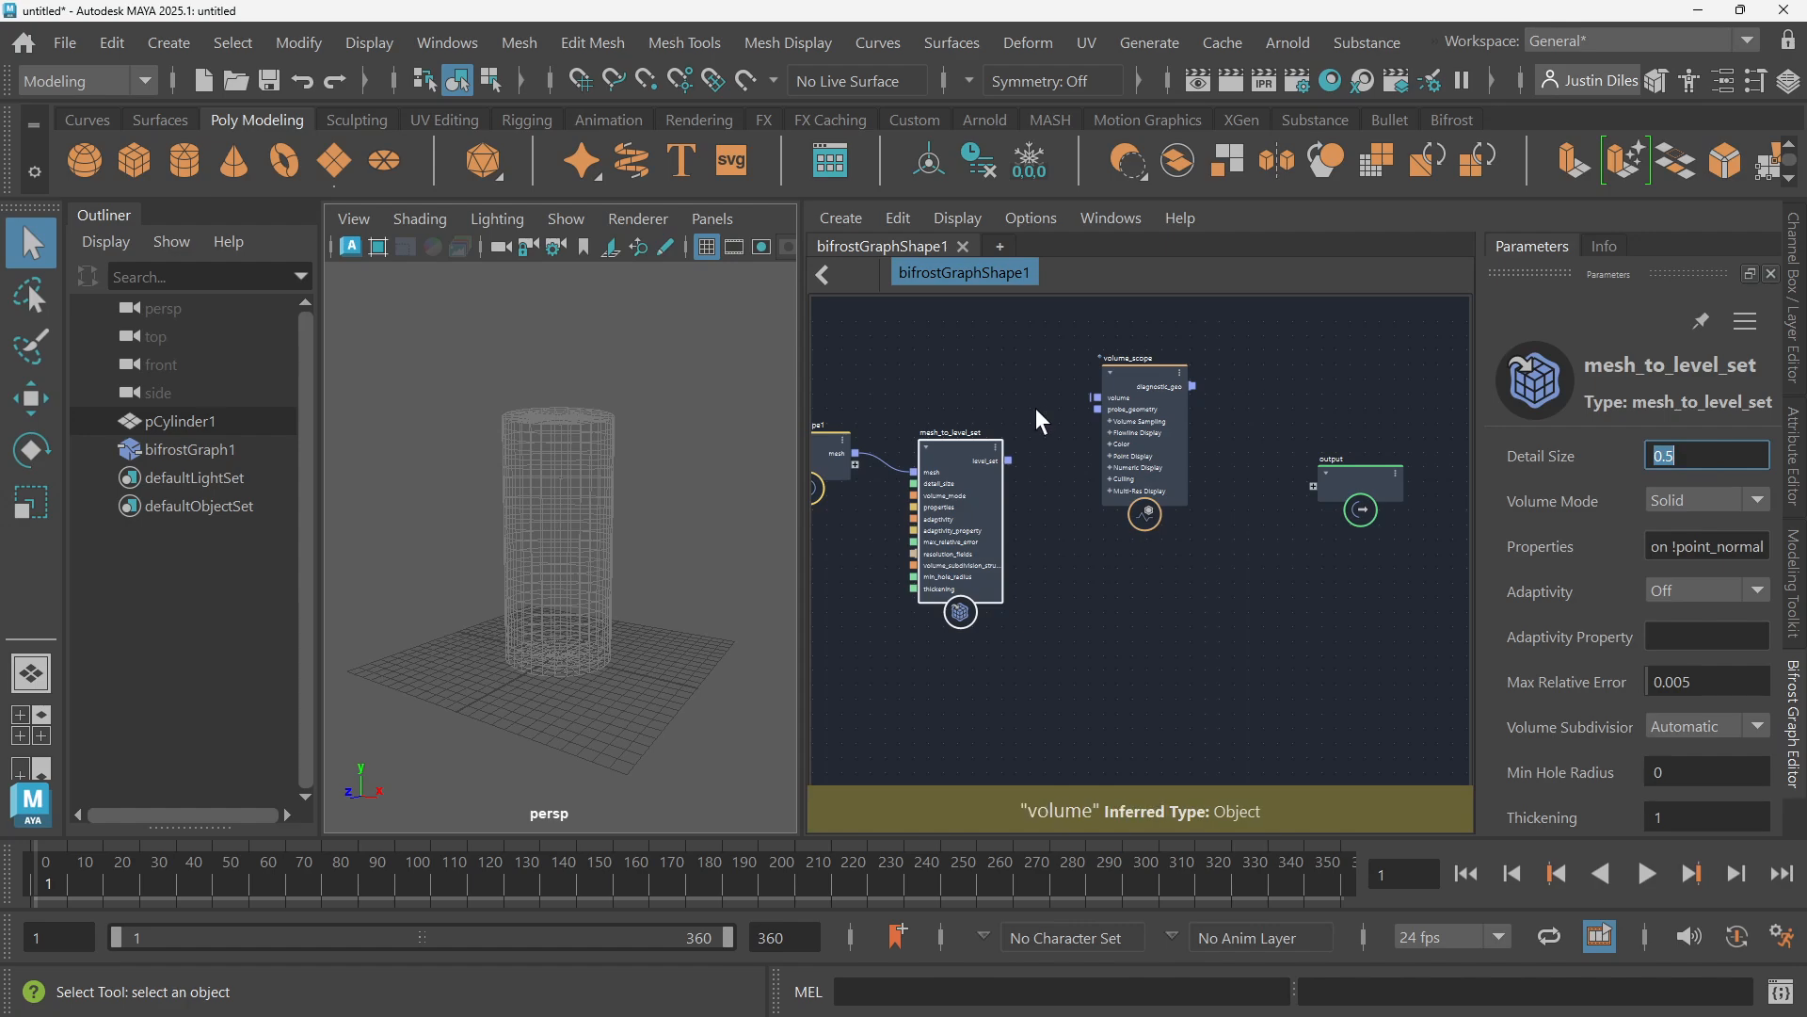
pyautogui.moveTo(1008, 459); pyautogui.dragTo(1049, 418)
pyautogui.scroll(5, 1050, 418)
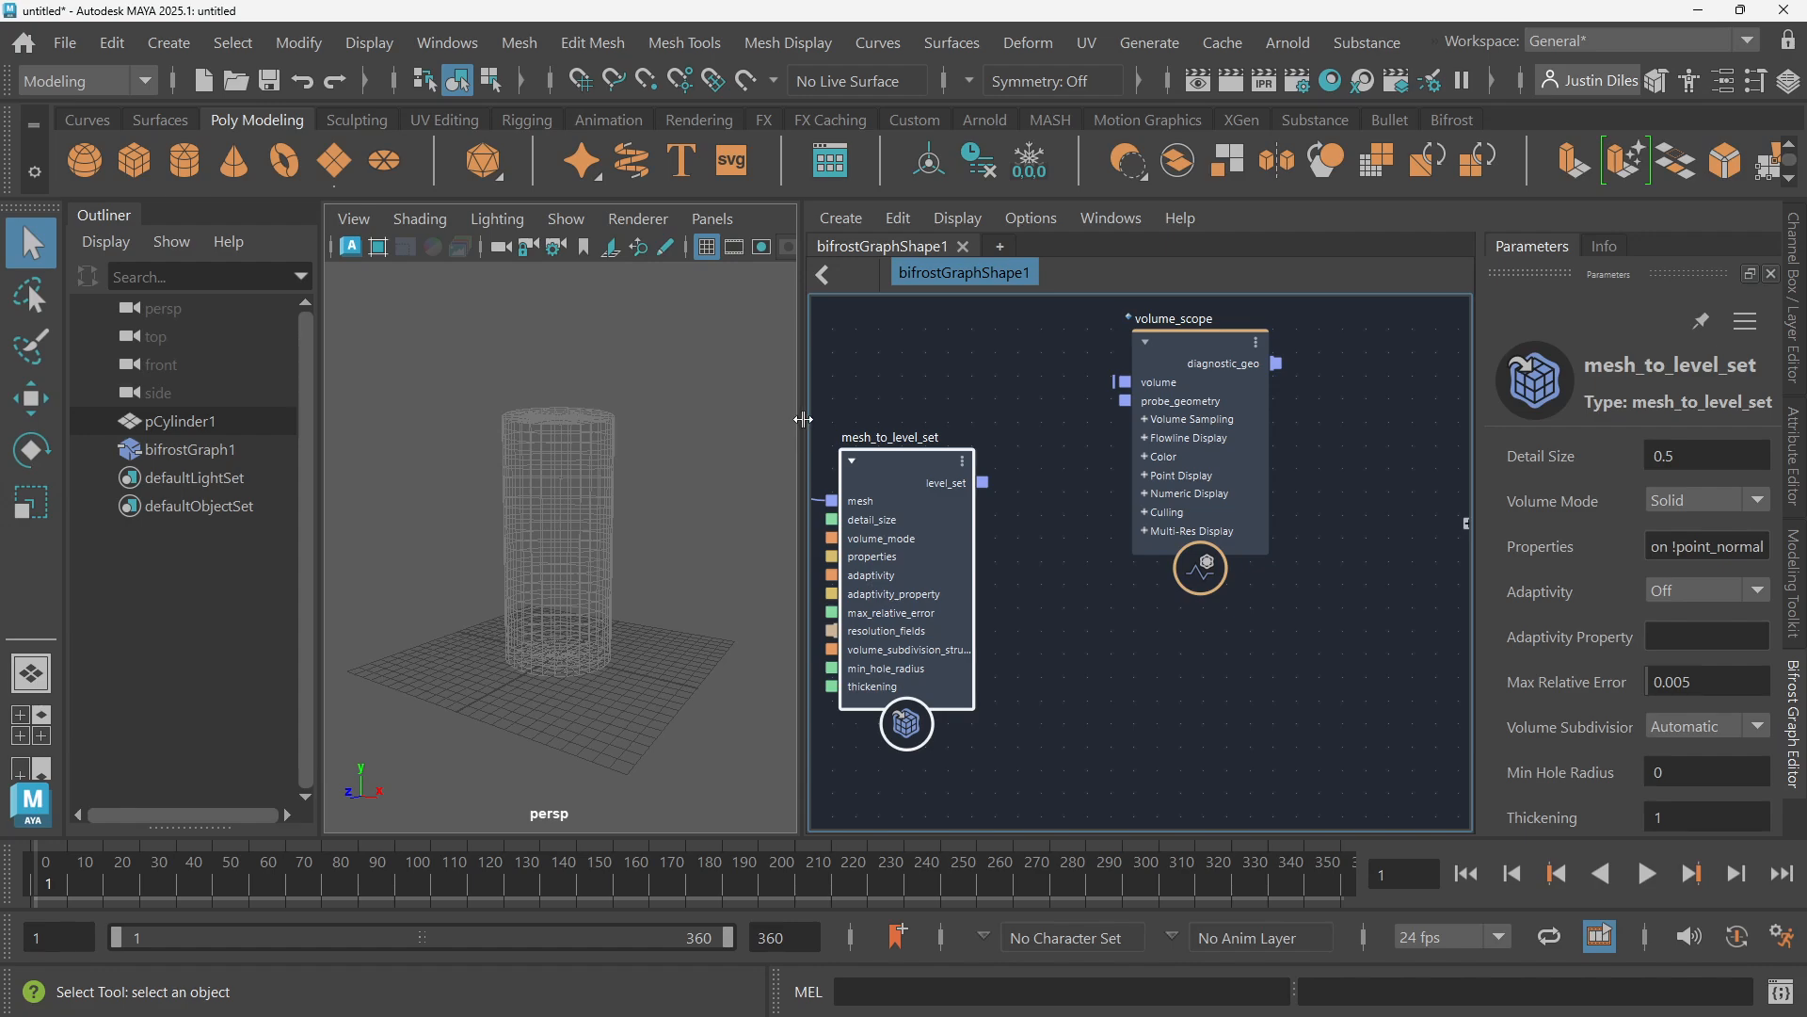
pyautogui.moveTo(803, 428); pyautogui.dragTo(648, 428)
pyautogui.moveTo(874, 422); pyautogui.dragTo(1003, 447, button='middle')
pyautogui.scroll(1, 1024, 471)
pyautogui.moveTo(923, 522); pyautogui.dragTo(1082, 407)
pyautogui.scroll(-2, 1018, 485)
pyautogui.moveTo(1017, 485); pyautogui.dragTo(936, 500, button='middle')
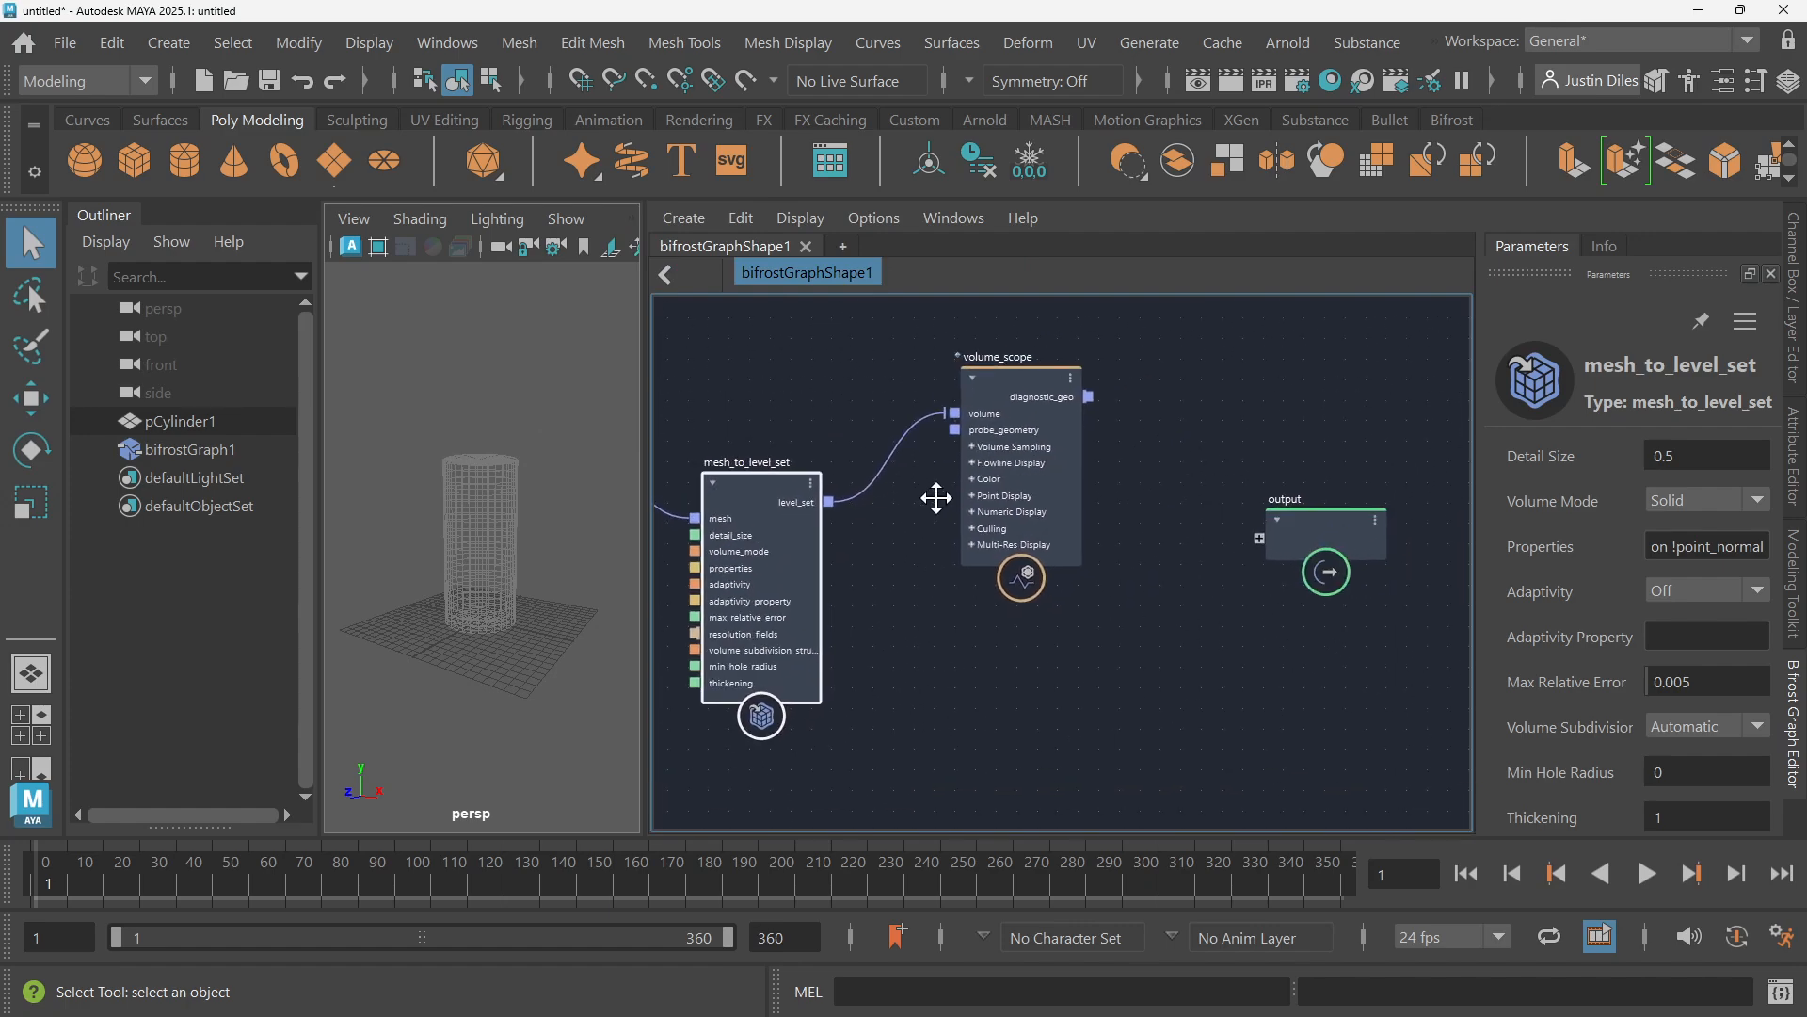
# Add a terminal node to the graph beside the volume_scope node
pyautogui.click(1221, 381)
pyautogui.press('Tab')
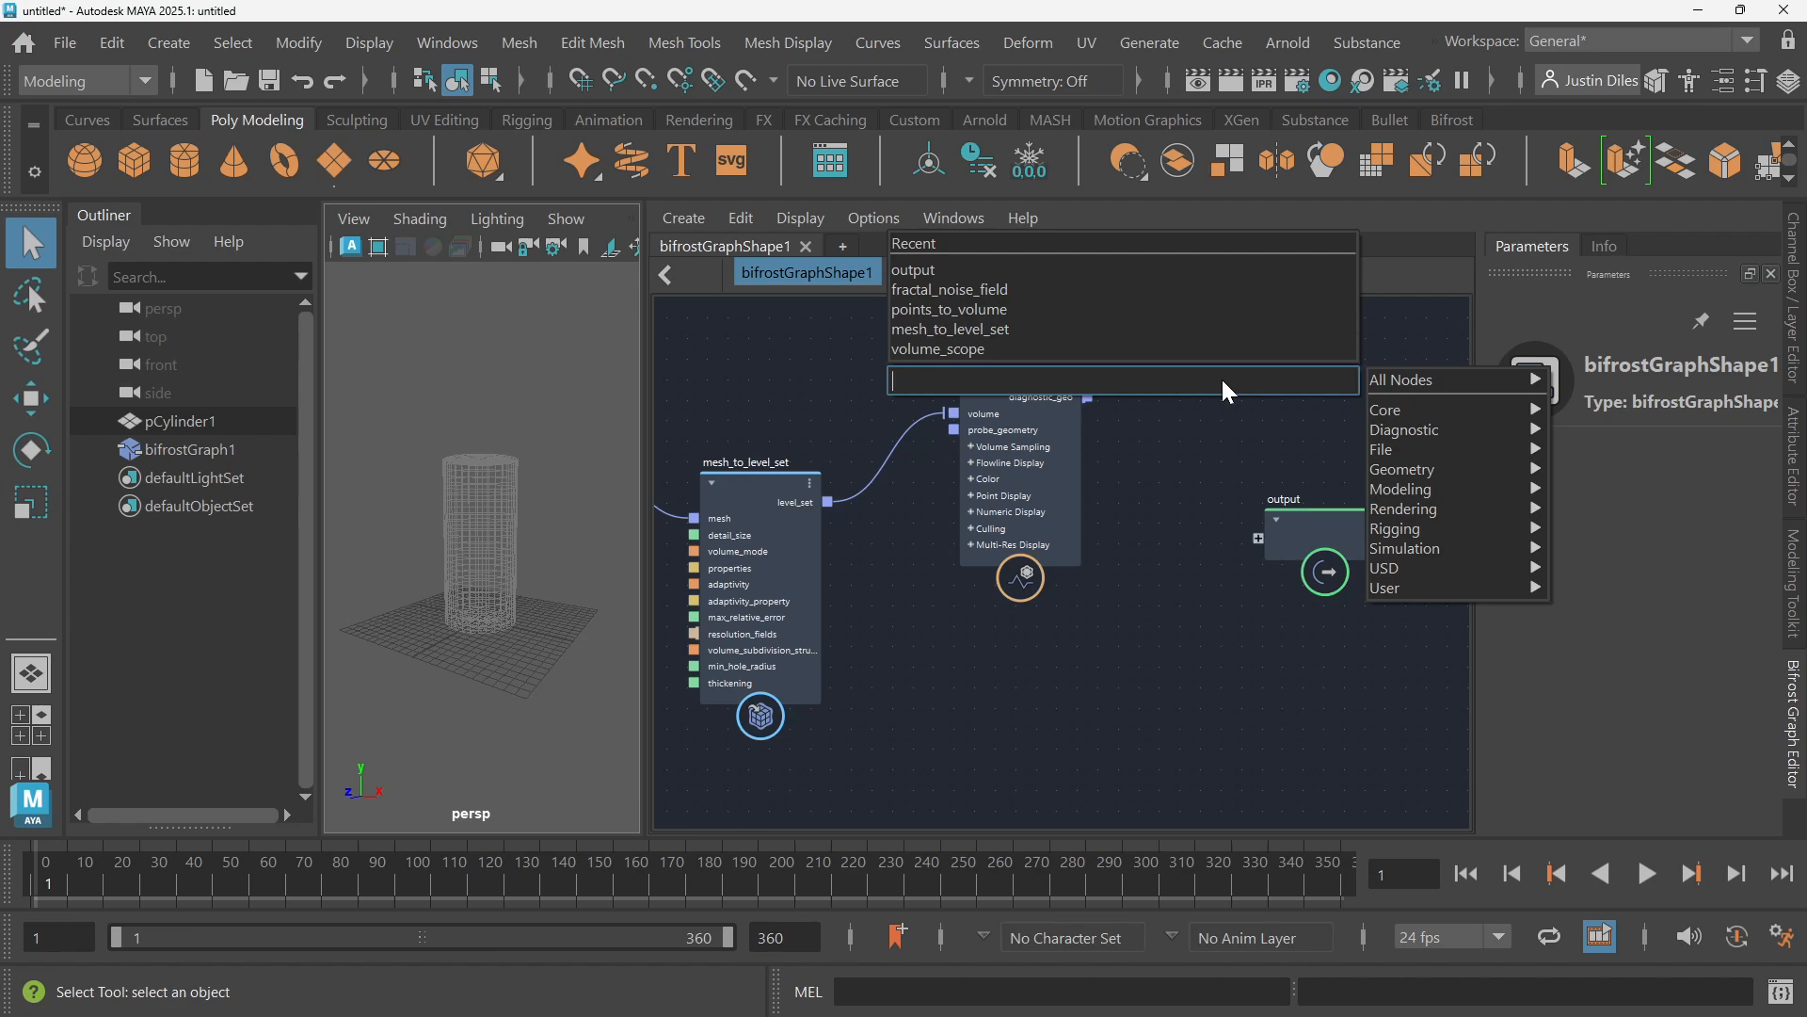
pyautogui.write('term')
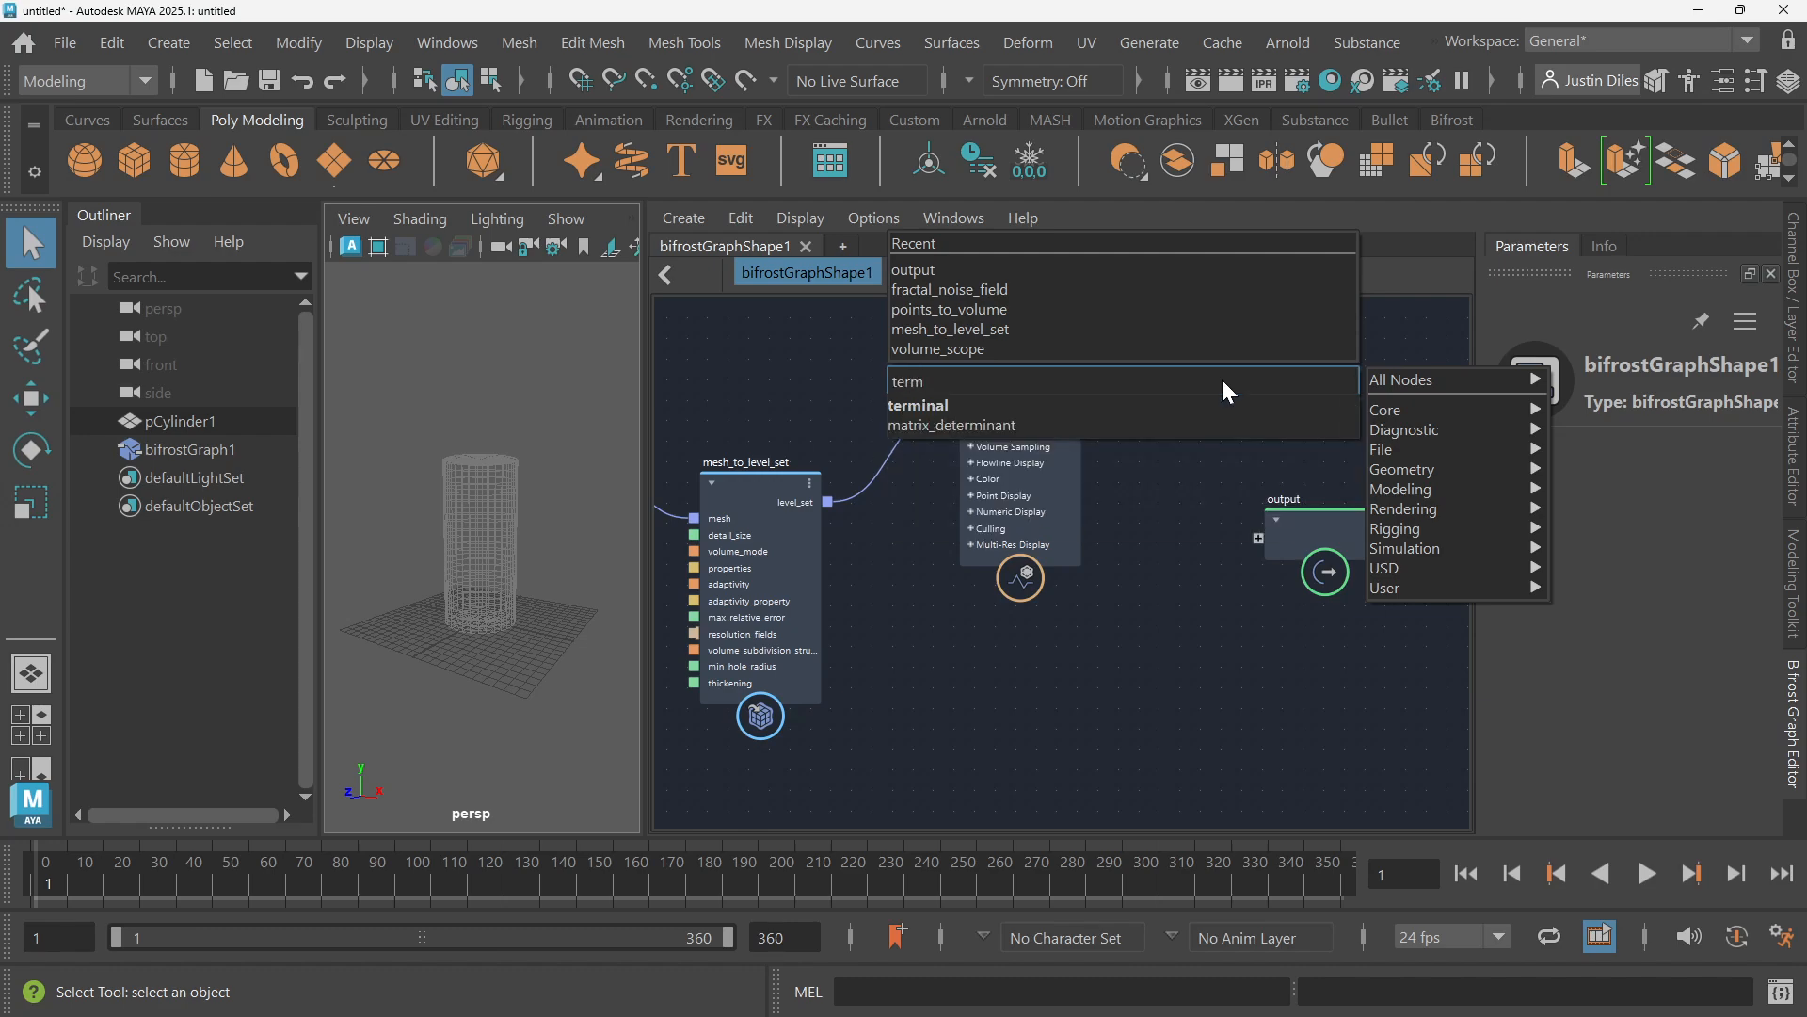
pyautogui.click(1165, 403)
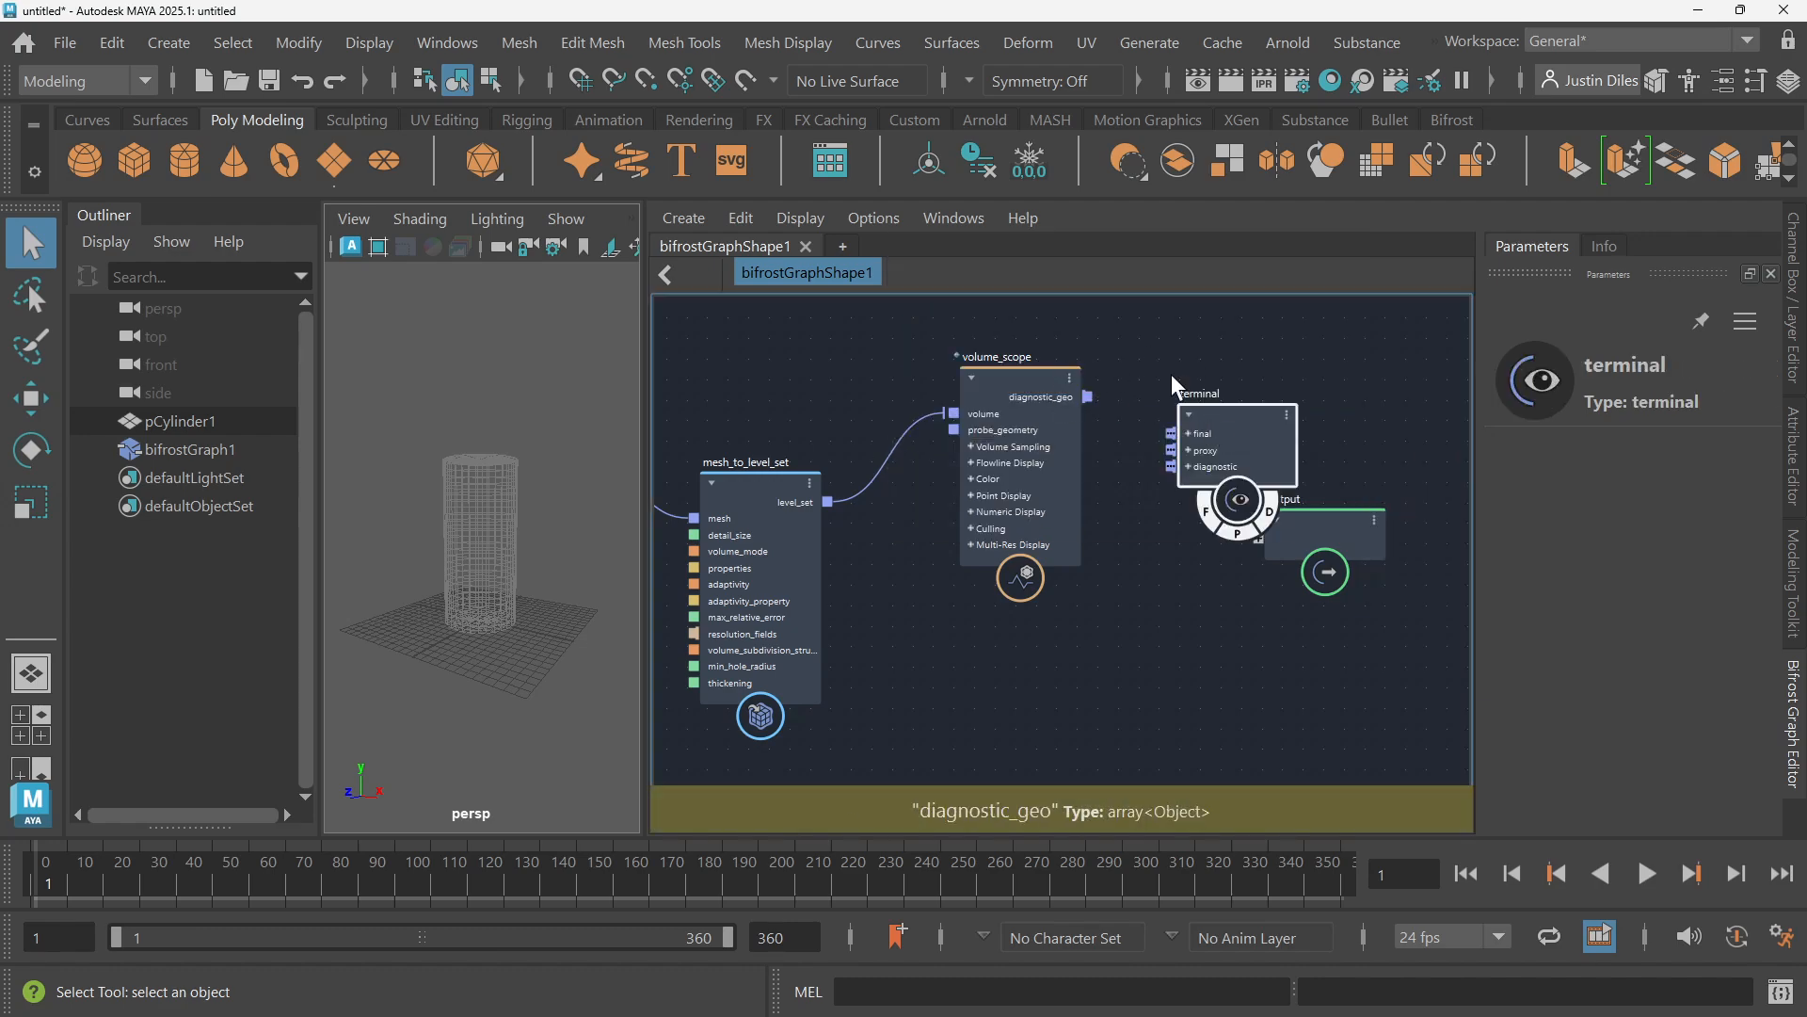
# Connect volume_scope's diagnostic_geo output to the terminal's final input and space the terminal and output nodes apart
pyautogui.moveTo(1240, 408); pyautogui.dragTo(1247, 355)
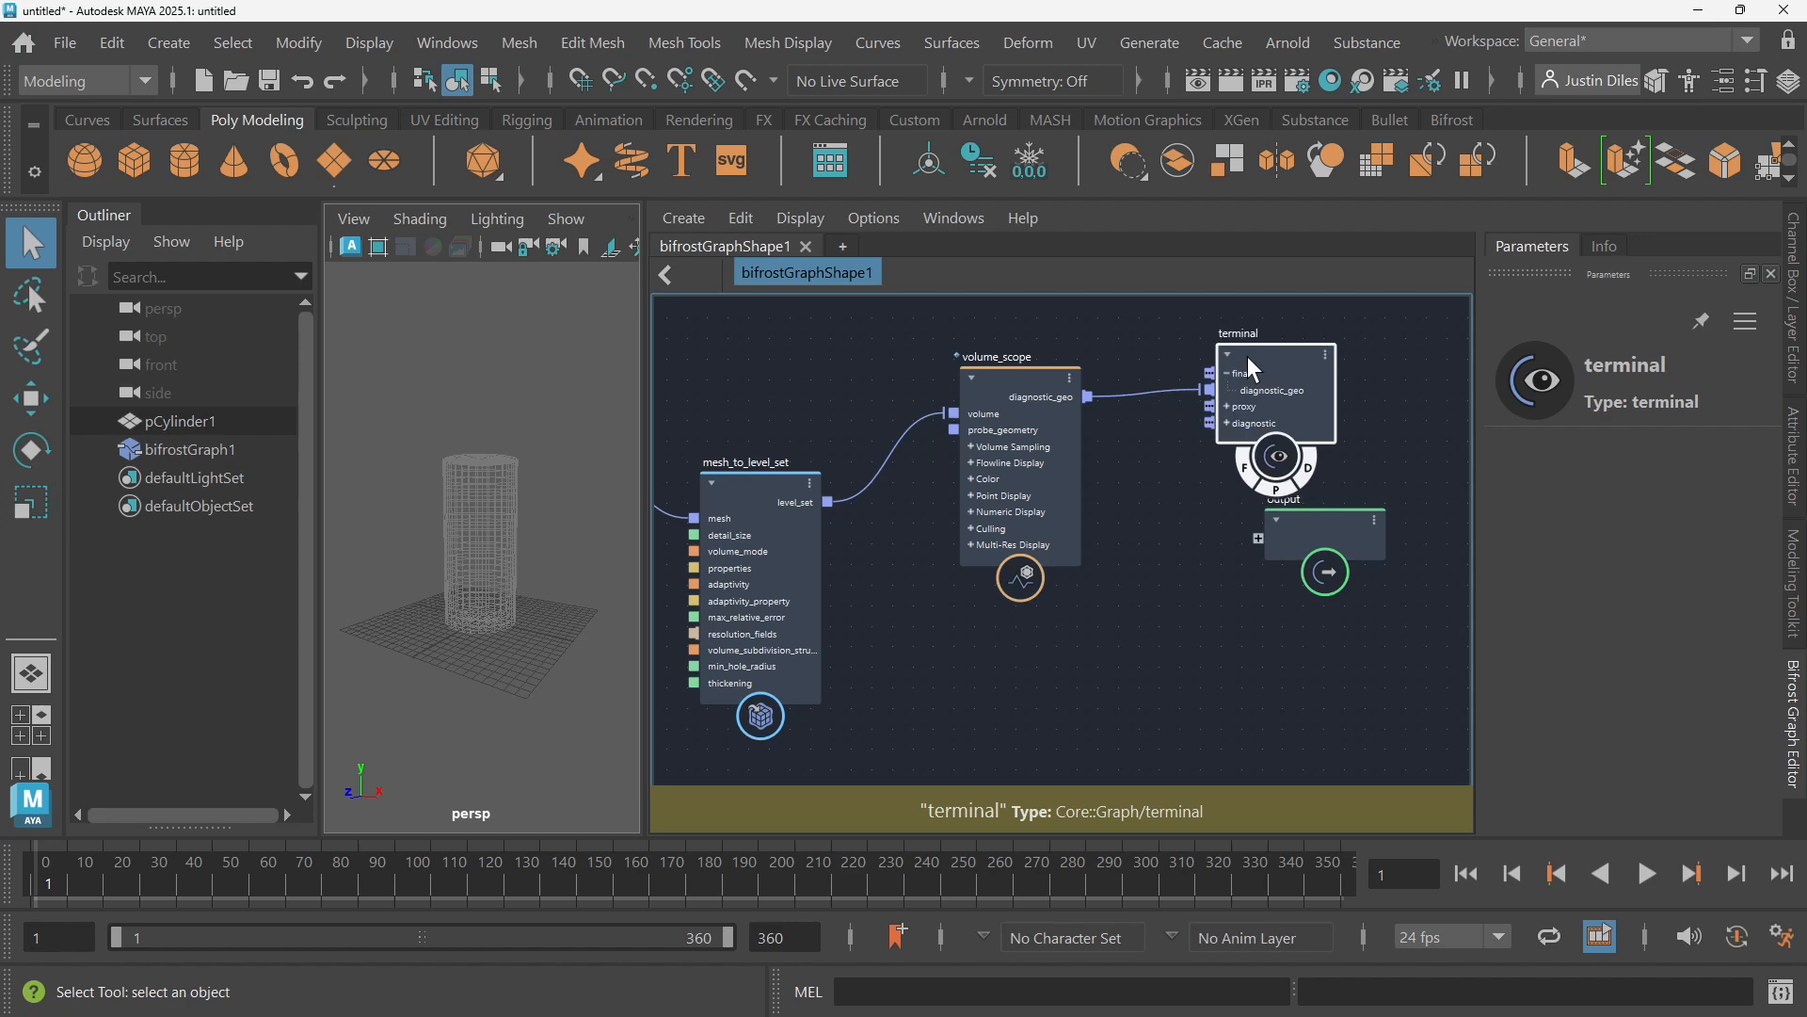
pyautogui.moveTo(1332, 527); pyautogui.dragTo(1364, 588)
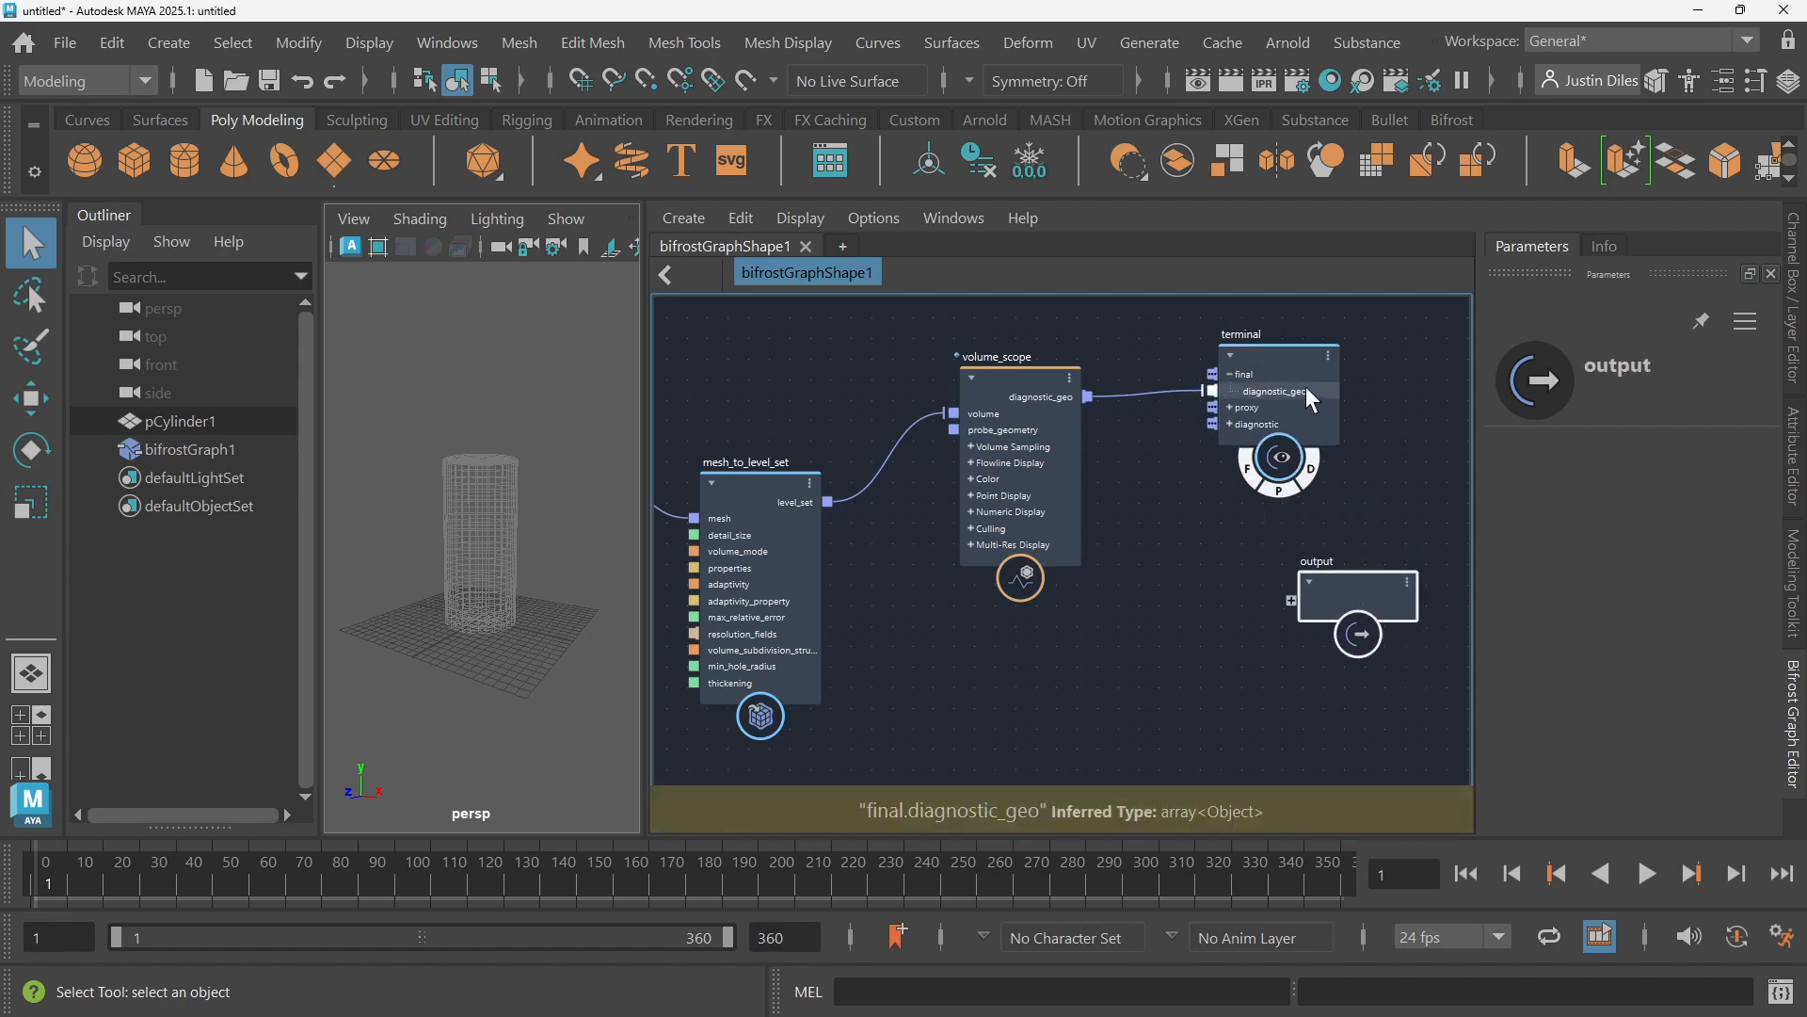
pyautogui.moveTo(1281, 361); pyautogui.dragTo(1269, 365)
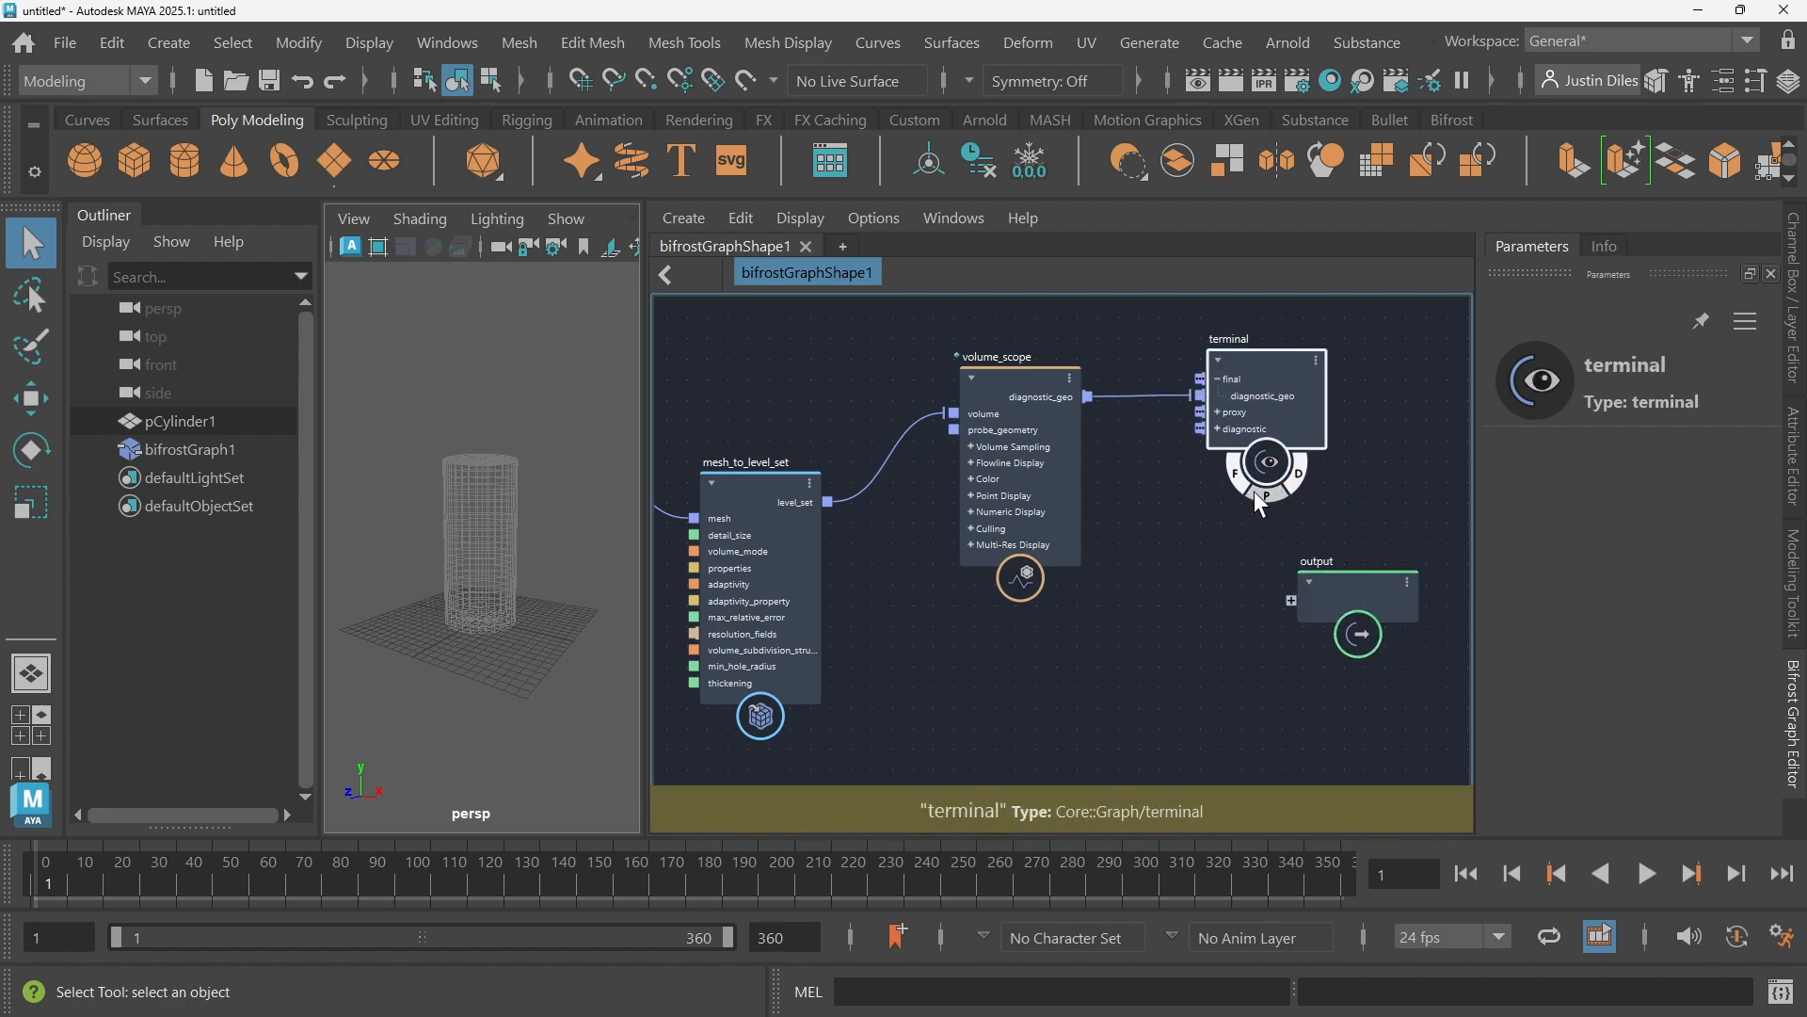
# Leave only proxy display enabled on the terminal and rewire volume_scope's diagnostic_geo from its final input to its proxy input
pyautogui.click(1185, 500)
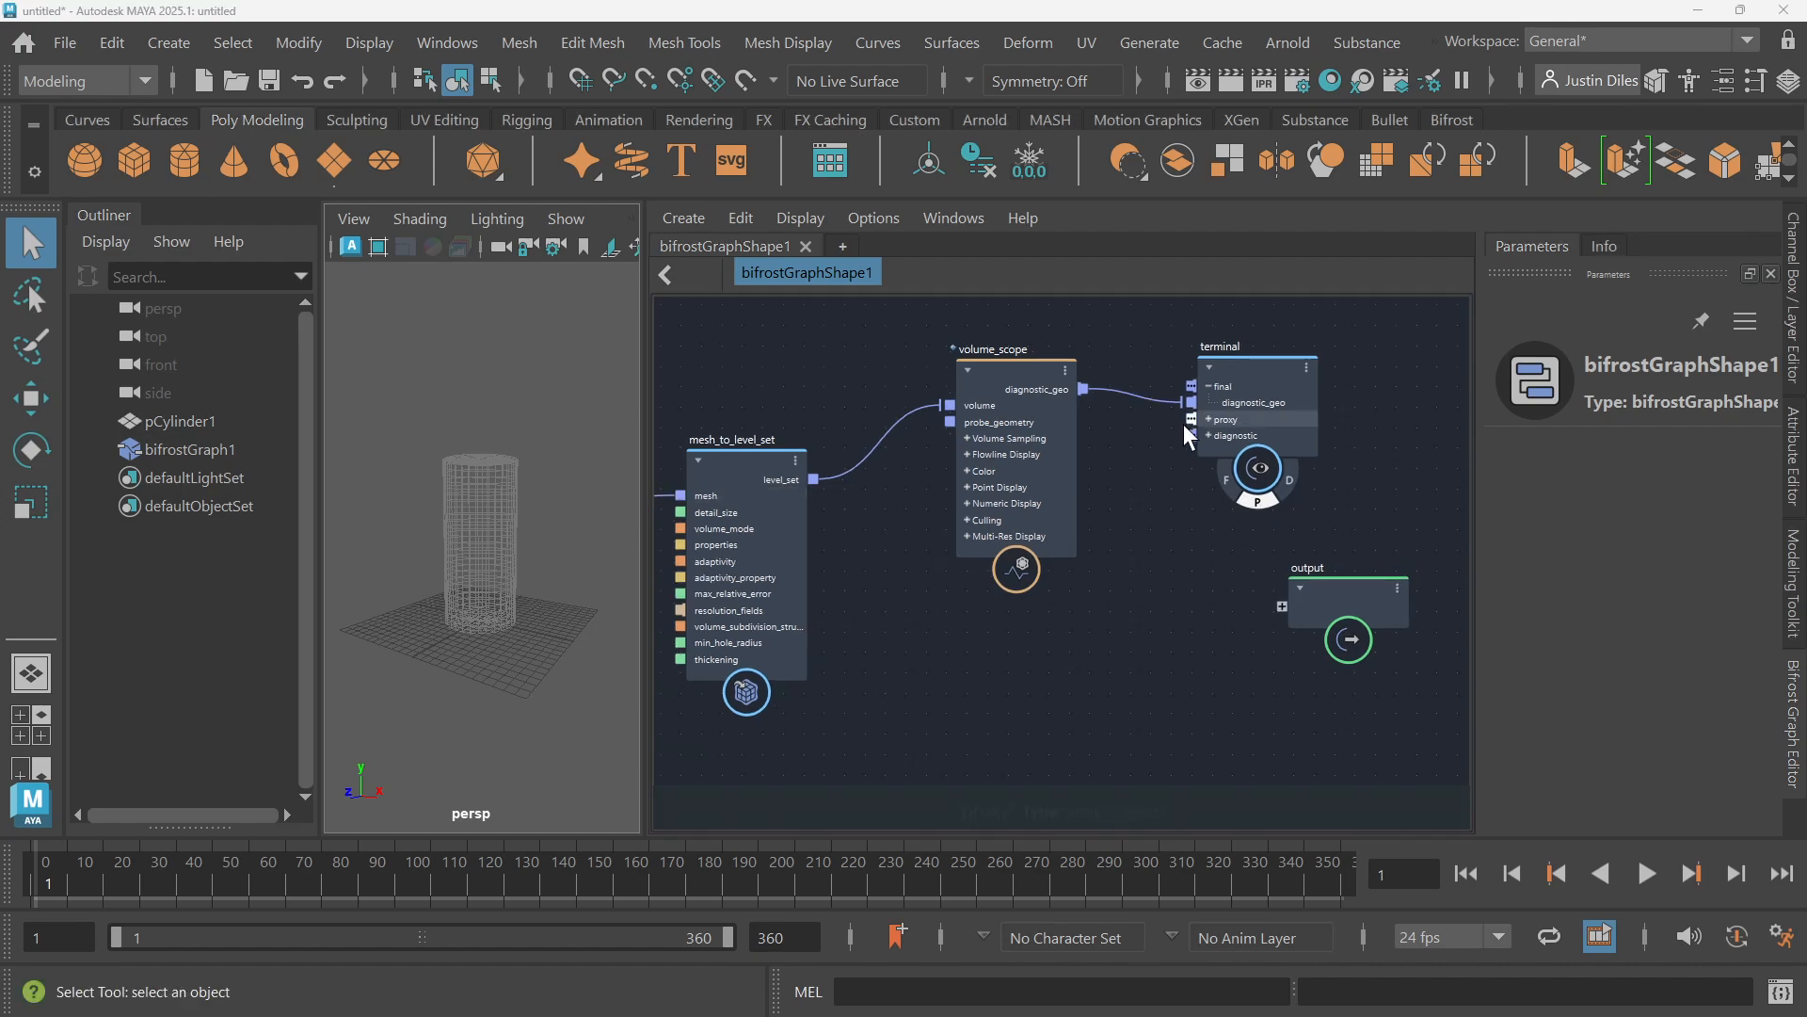
pyautogui.scroll(3, 1183, 424)
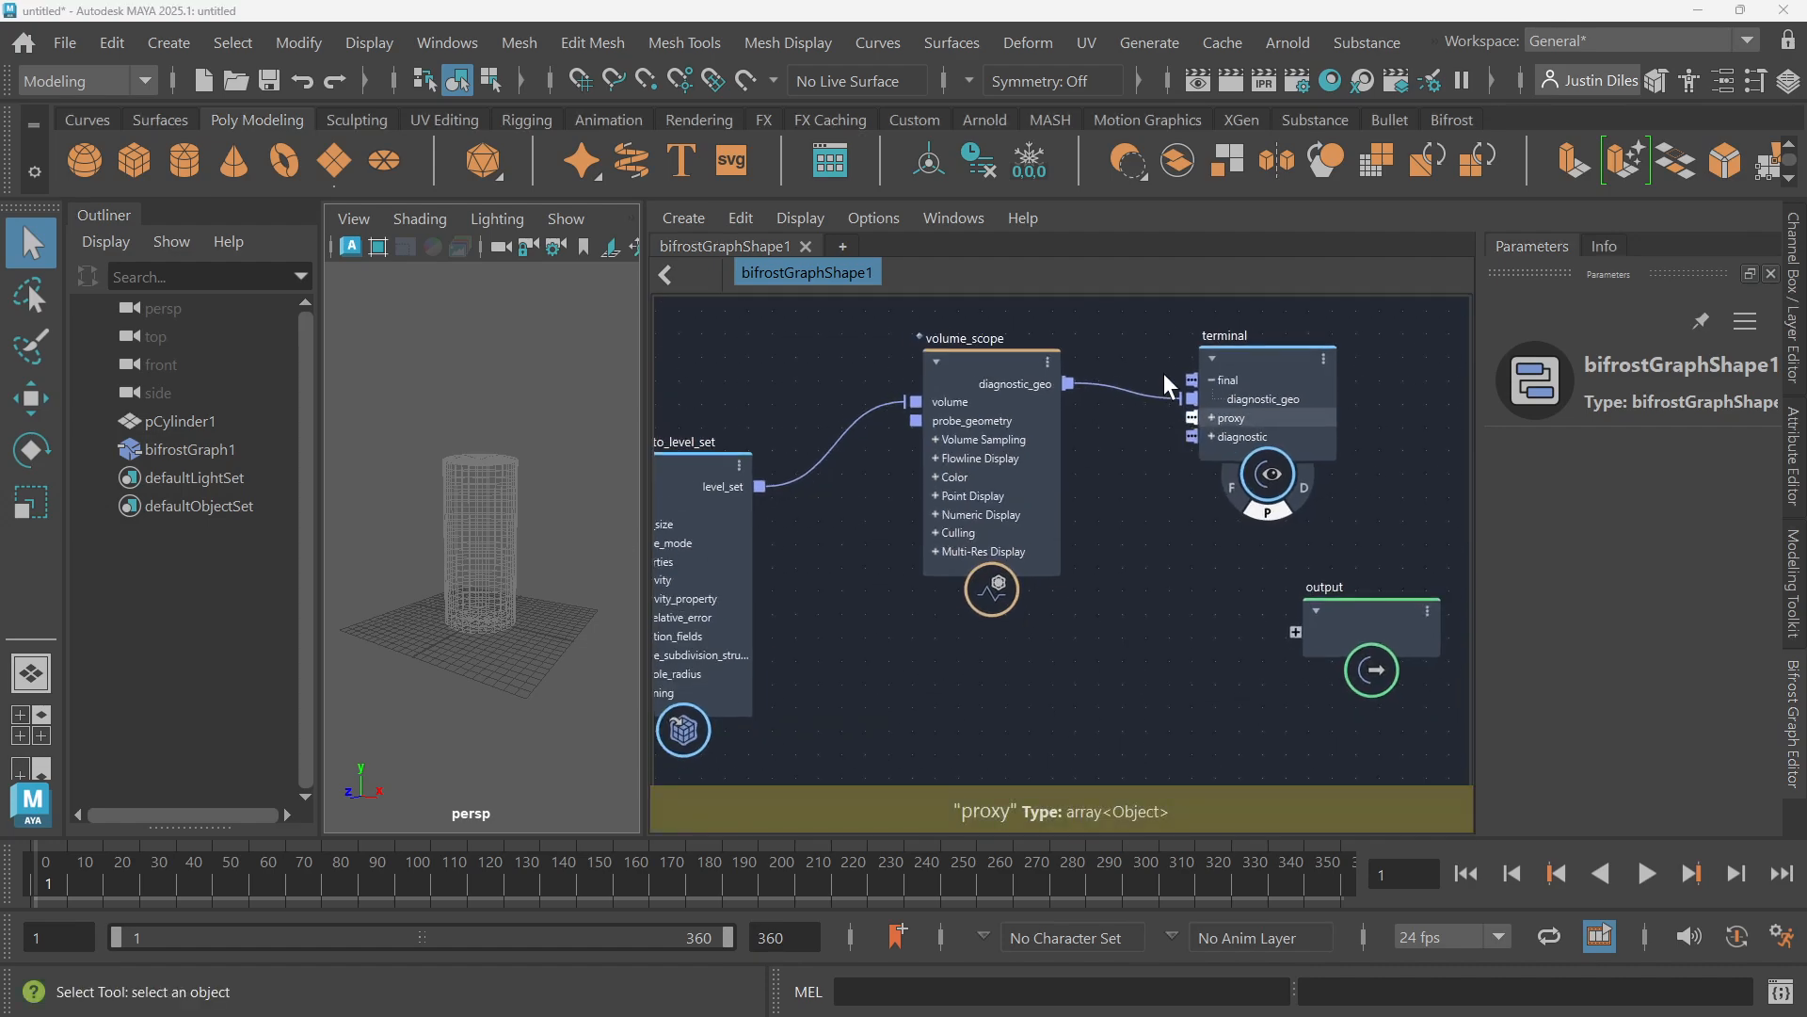
pyautogui.click(1225, 374)
pyautogui.moveTo(1139, 340); pyautogui.dragTo(1081, 518)
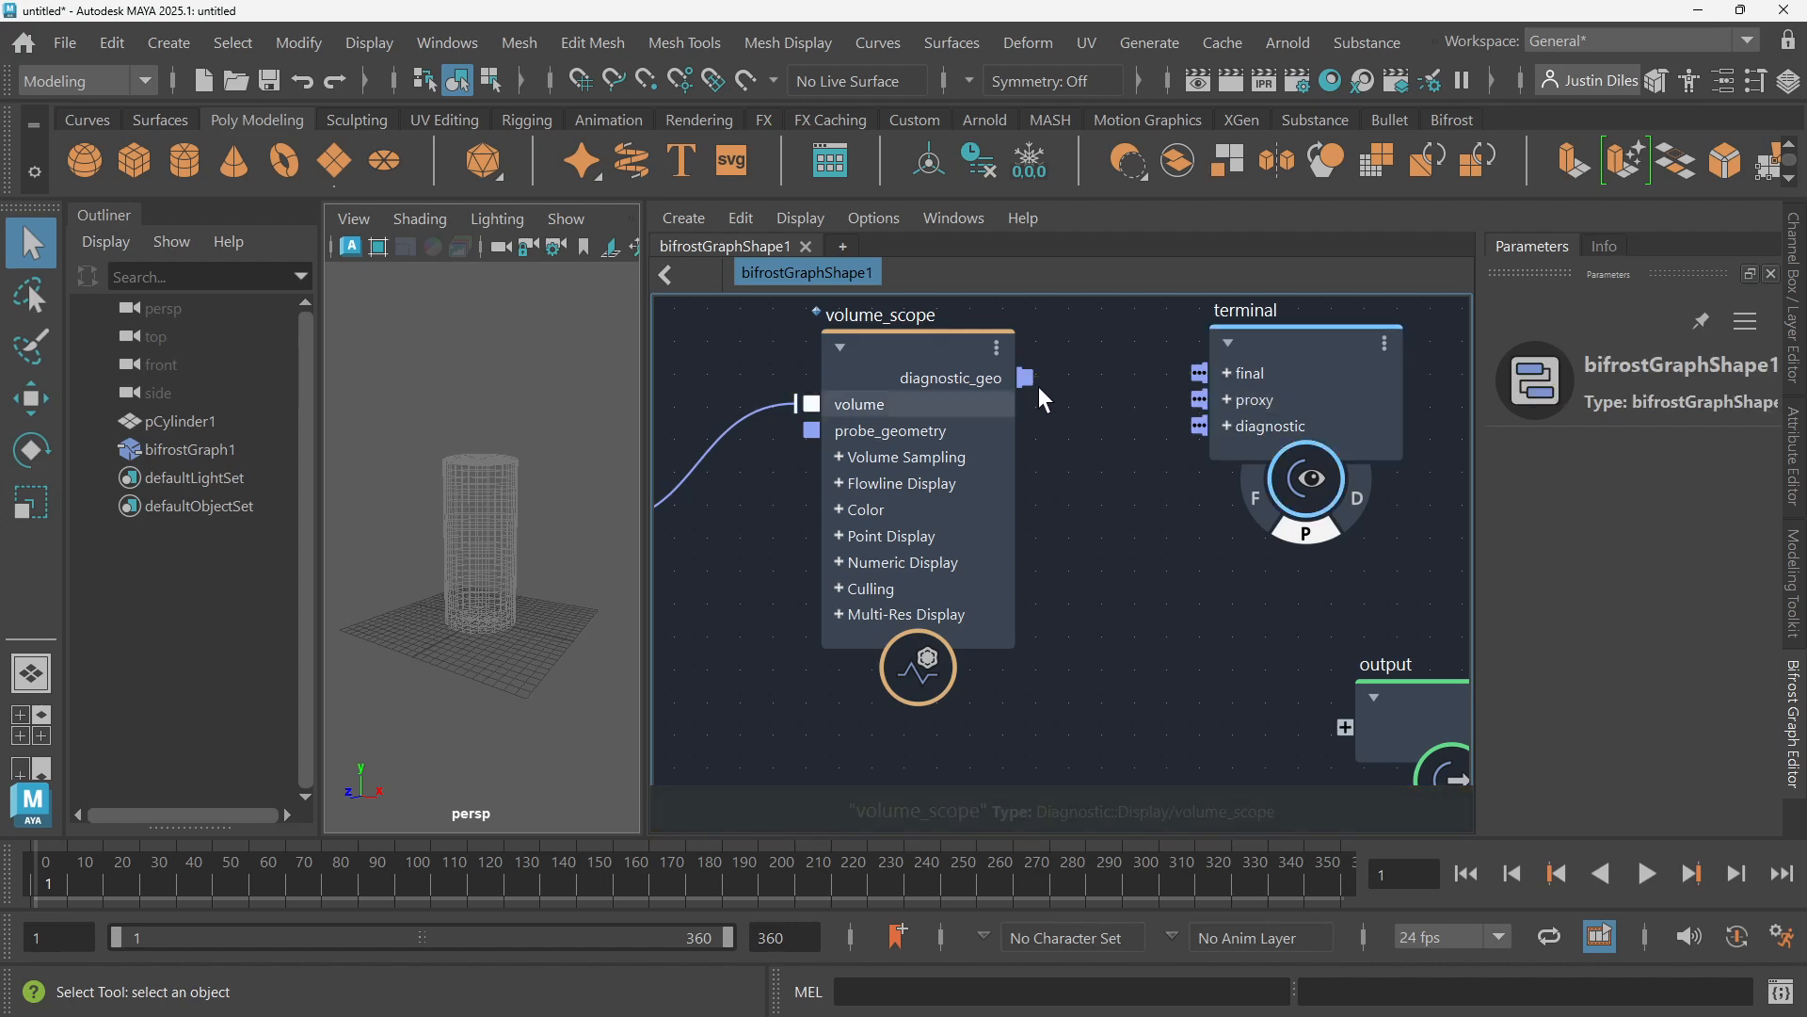
pyautogui.moveTo(1028, 378); pyautogui.dragTo(1198, 404)
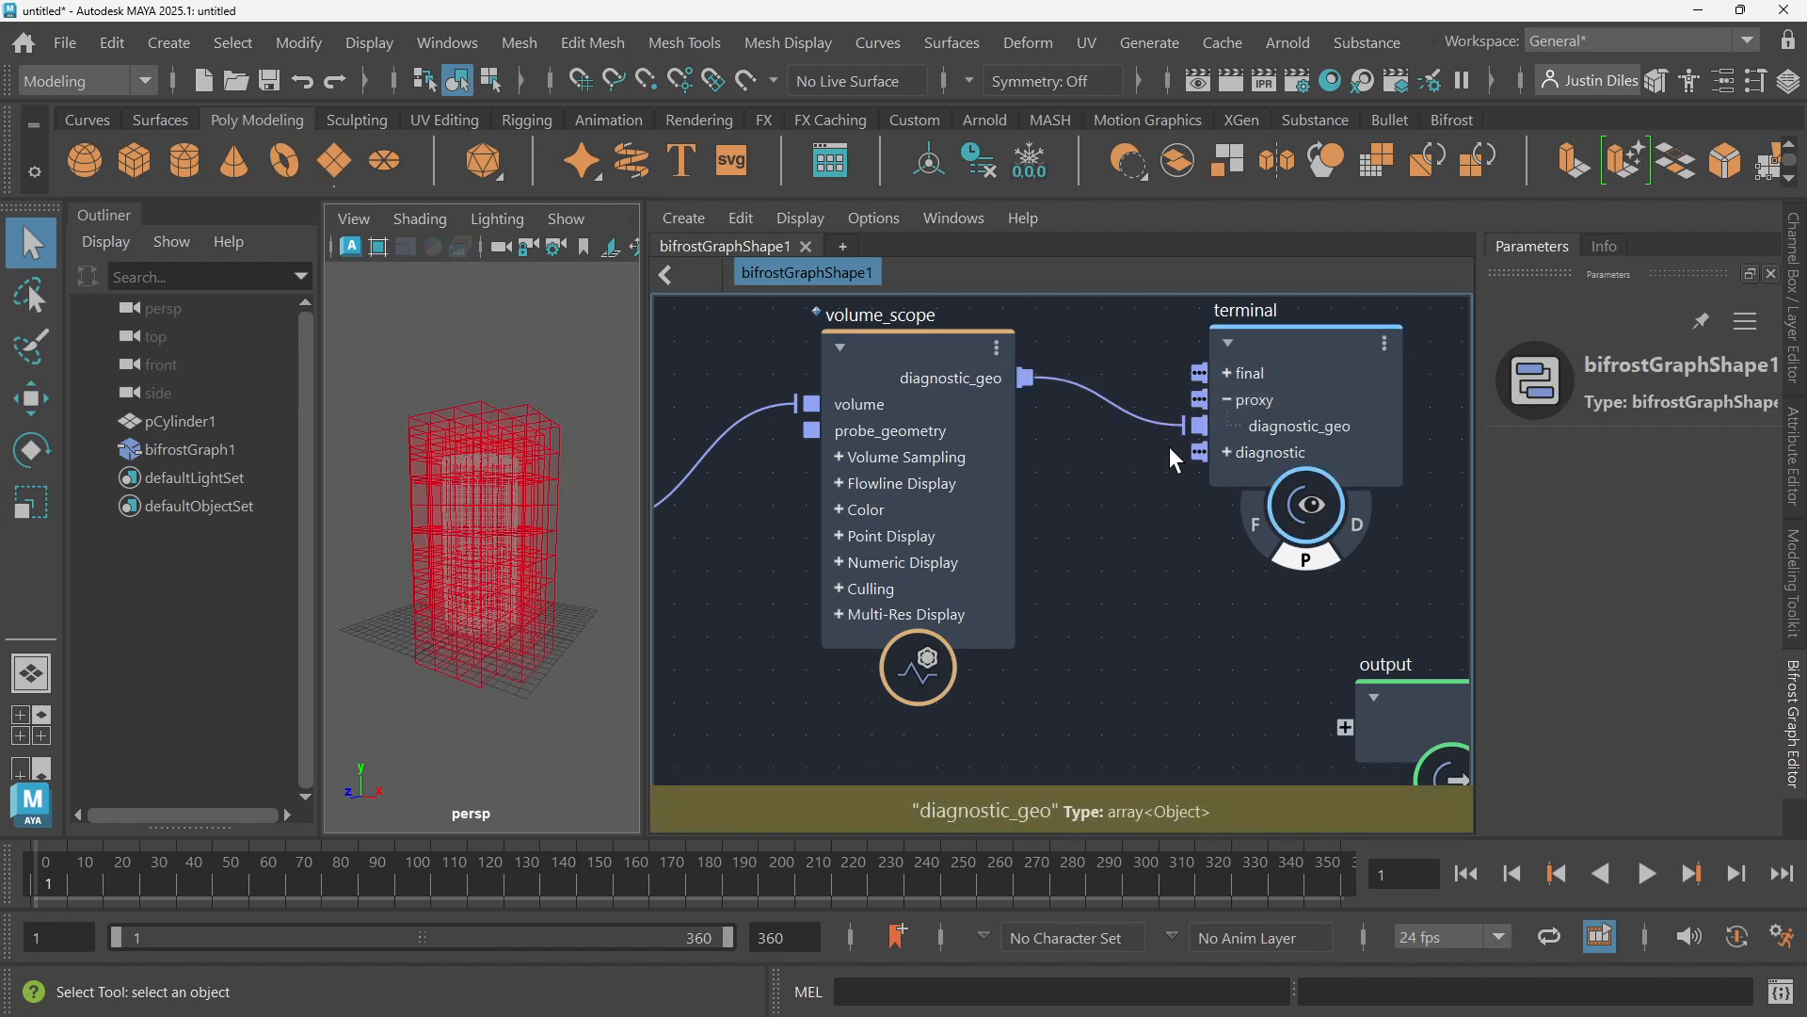
# Collapse the terminal's proxy port and examine the volume grid around the cylinder alongside the mesh_to_level_set node
pyautogui.moveTo(1152, 483); pyautogui.dragTo(1203, 499, button='middle')
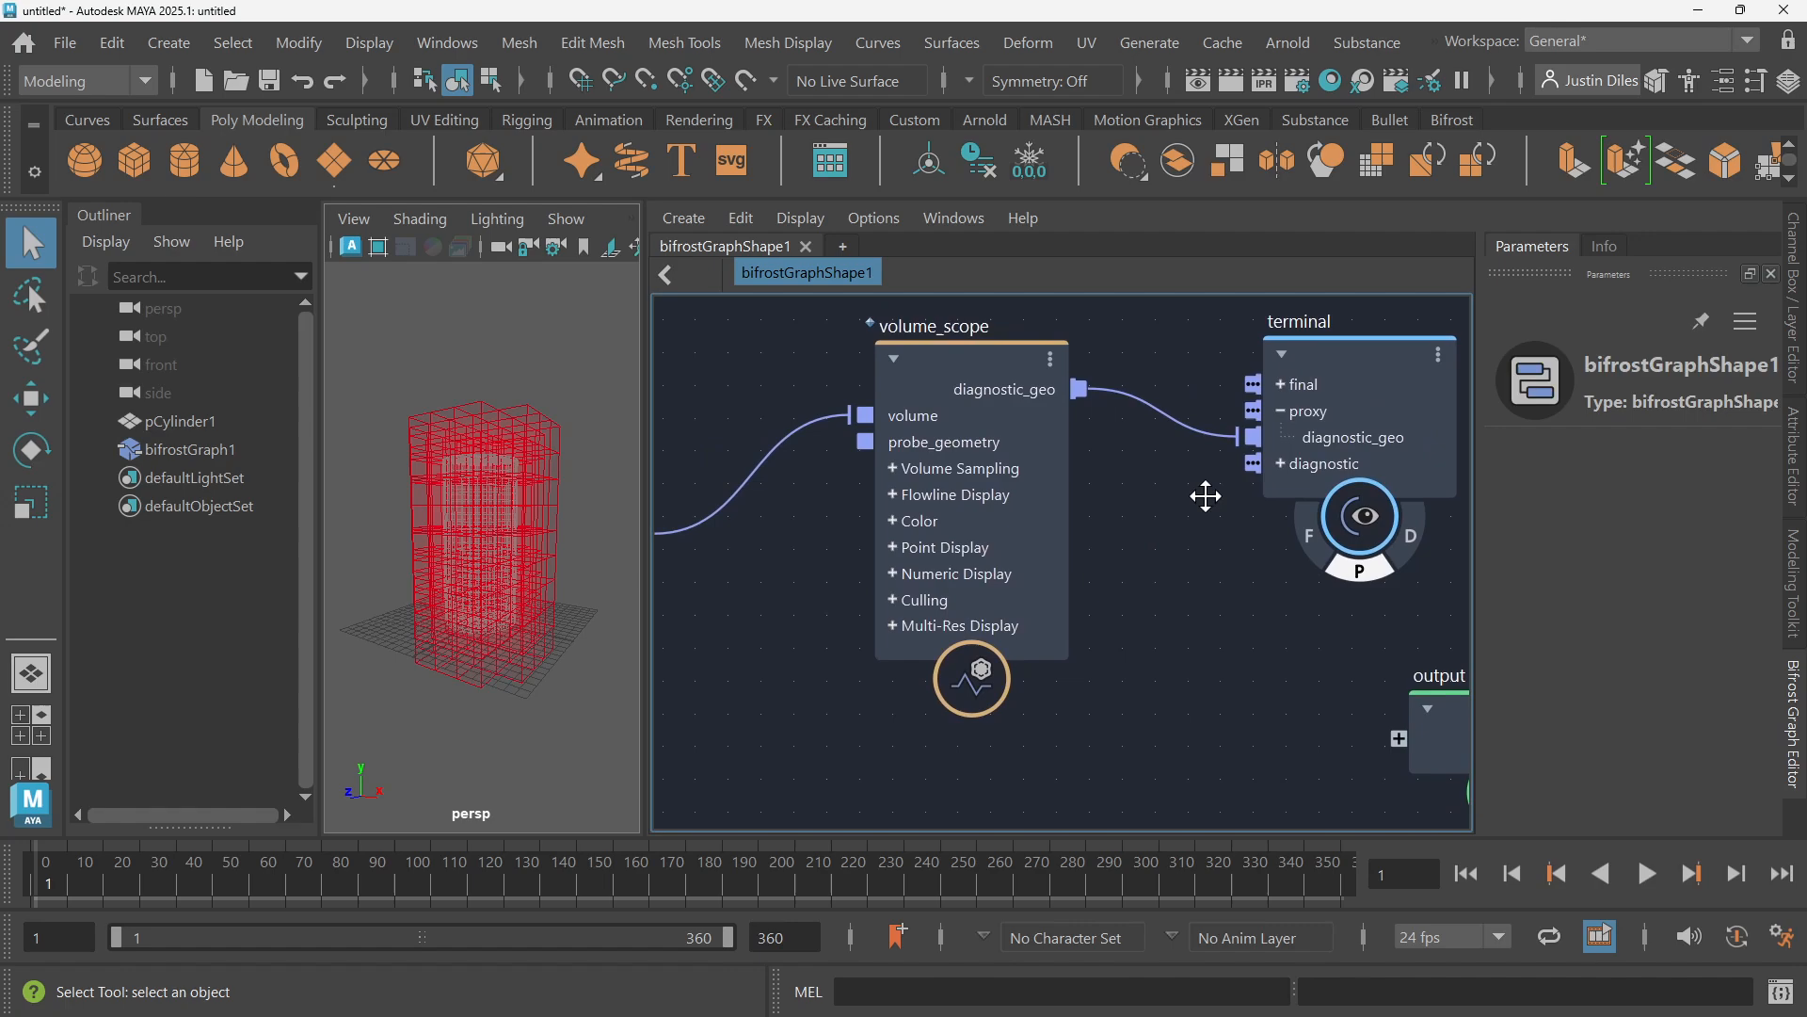
pyautogui.click(1282, 415)
pyautogui.click(1365, 549)
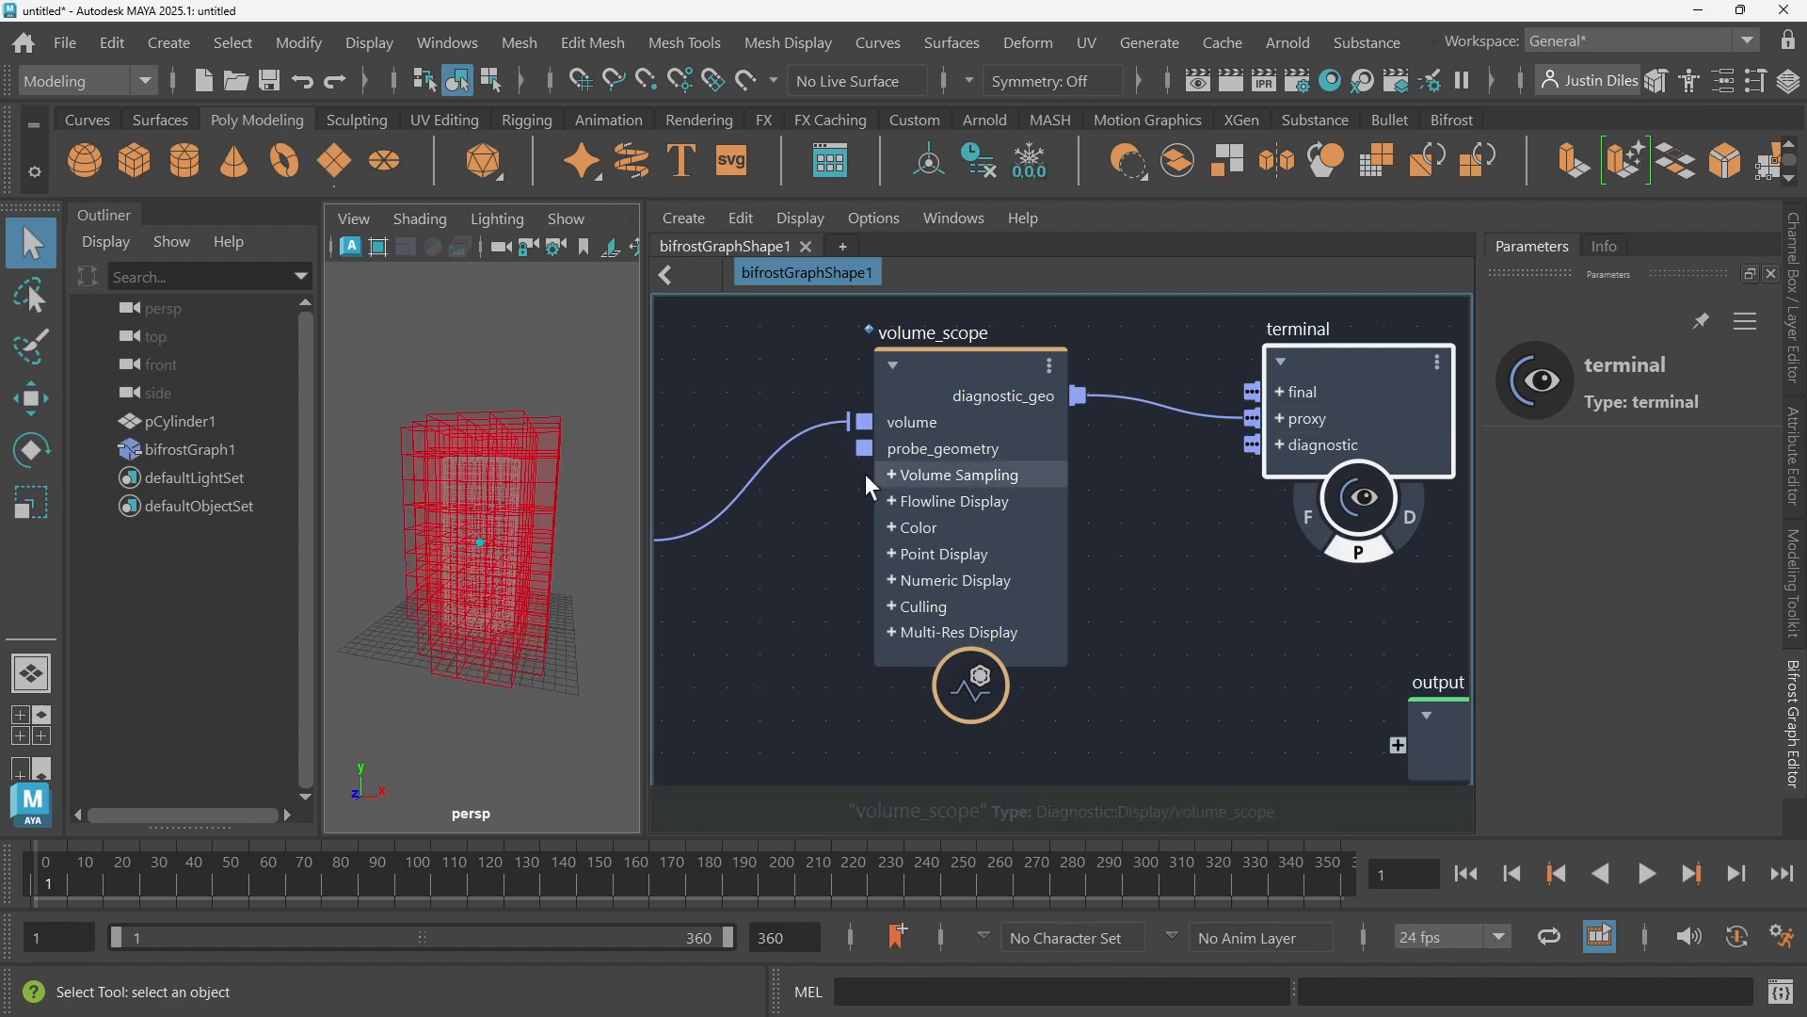
pyautogui.moveTo(828, 401); pyautogui.dragTo(1041, 432, button='middle')
pyautogui.scroll(5, 571, 542)
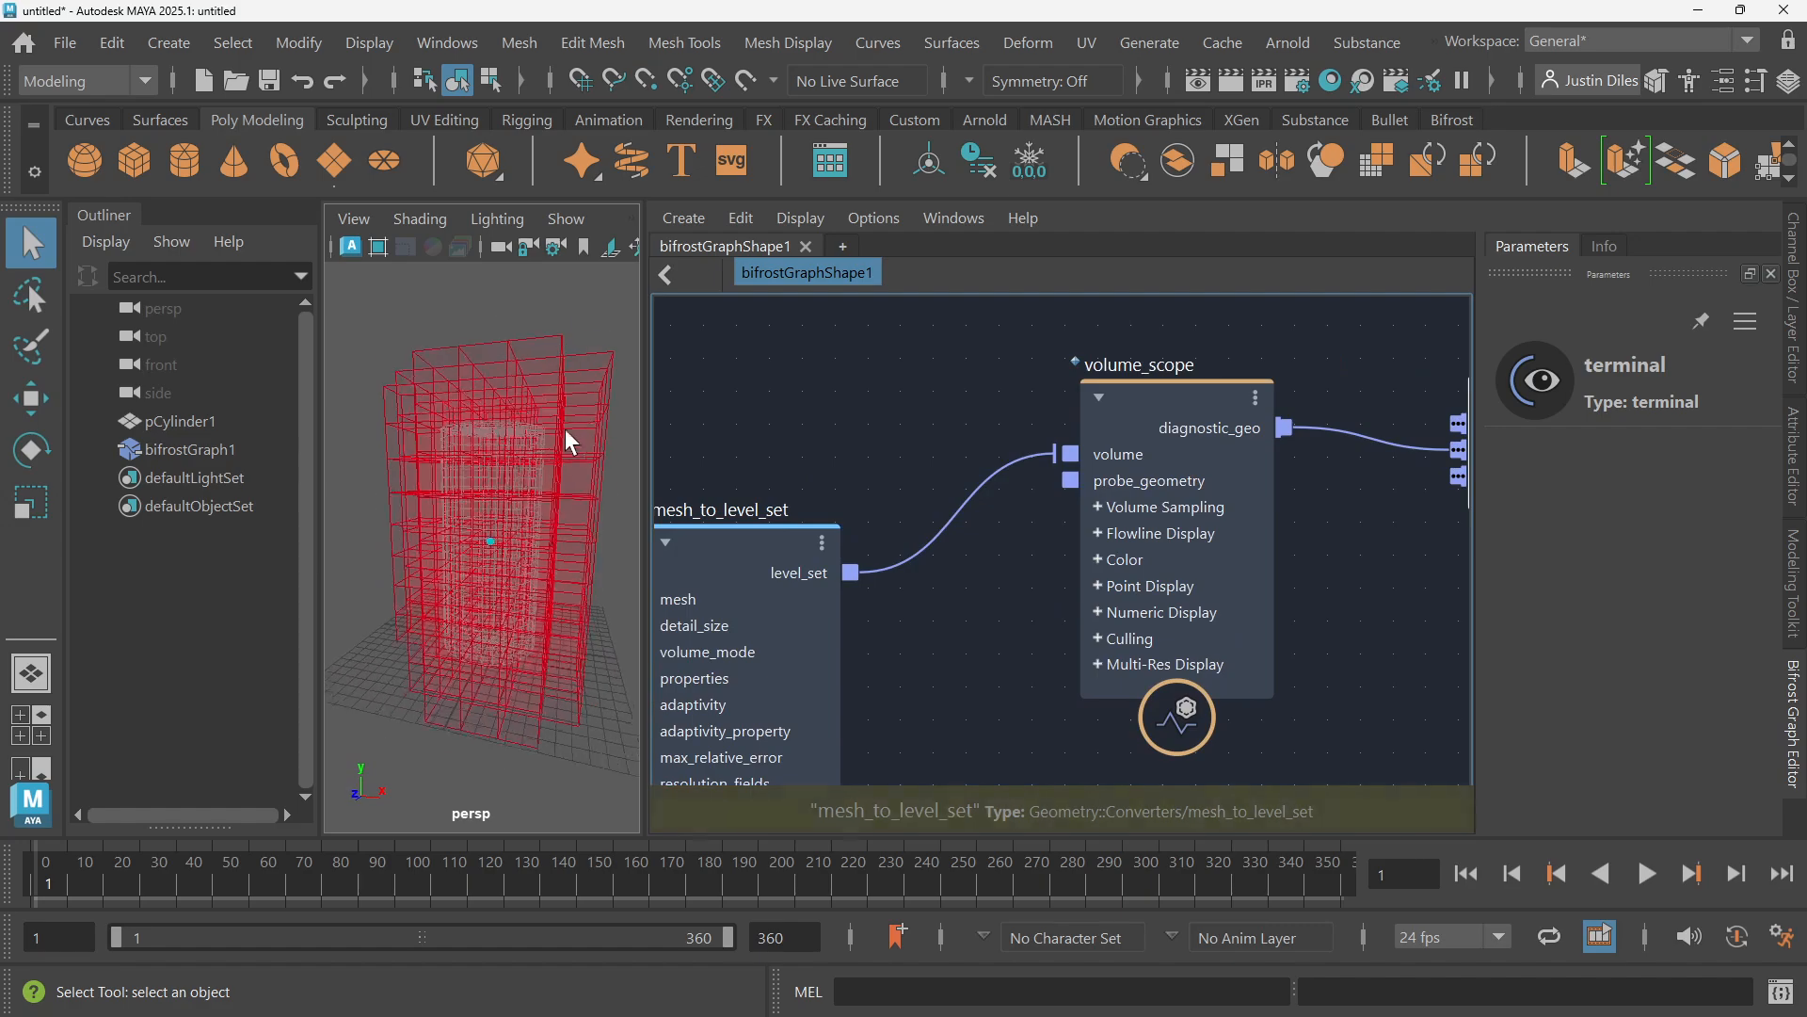
pyautogui.moveTo(704, 471); pyautogui.dragTo(930, 314, button='middle')
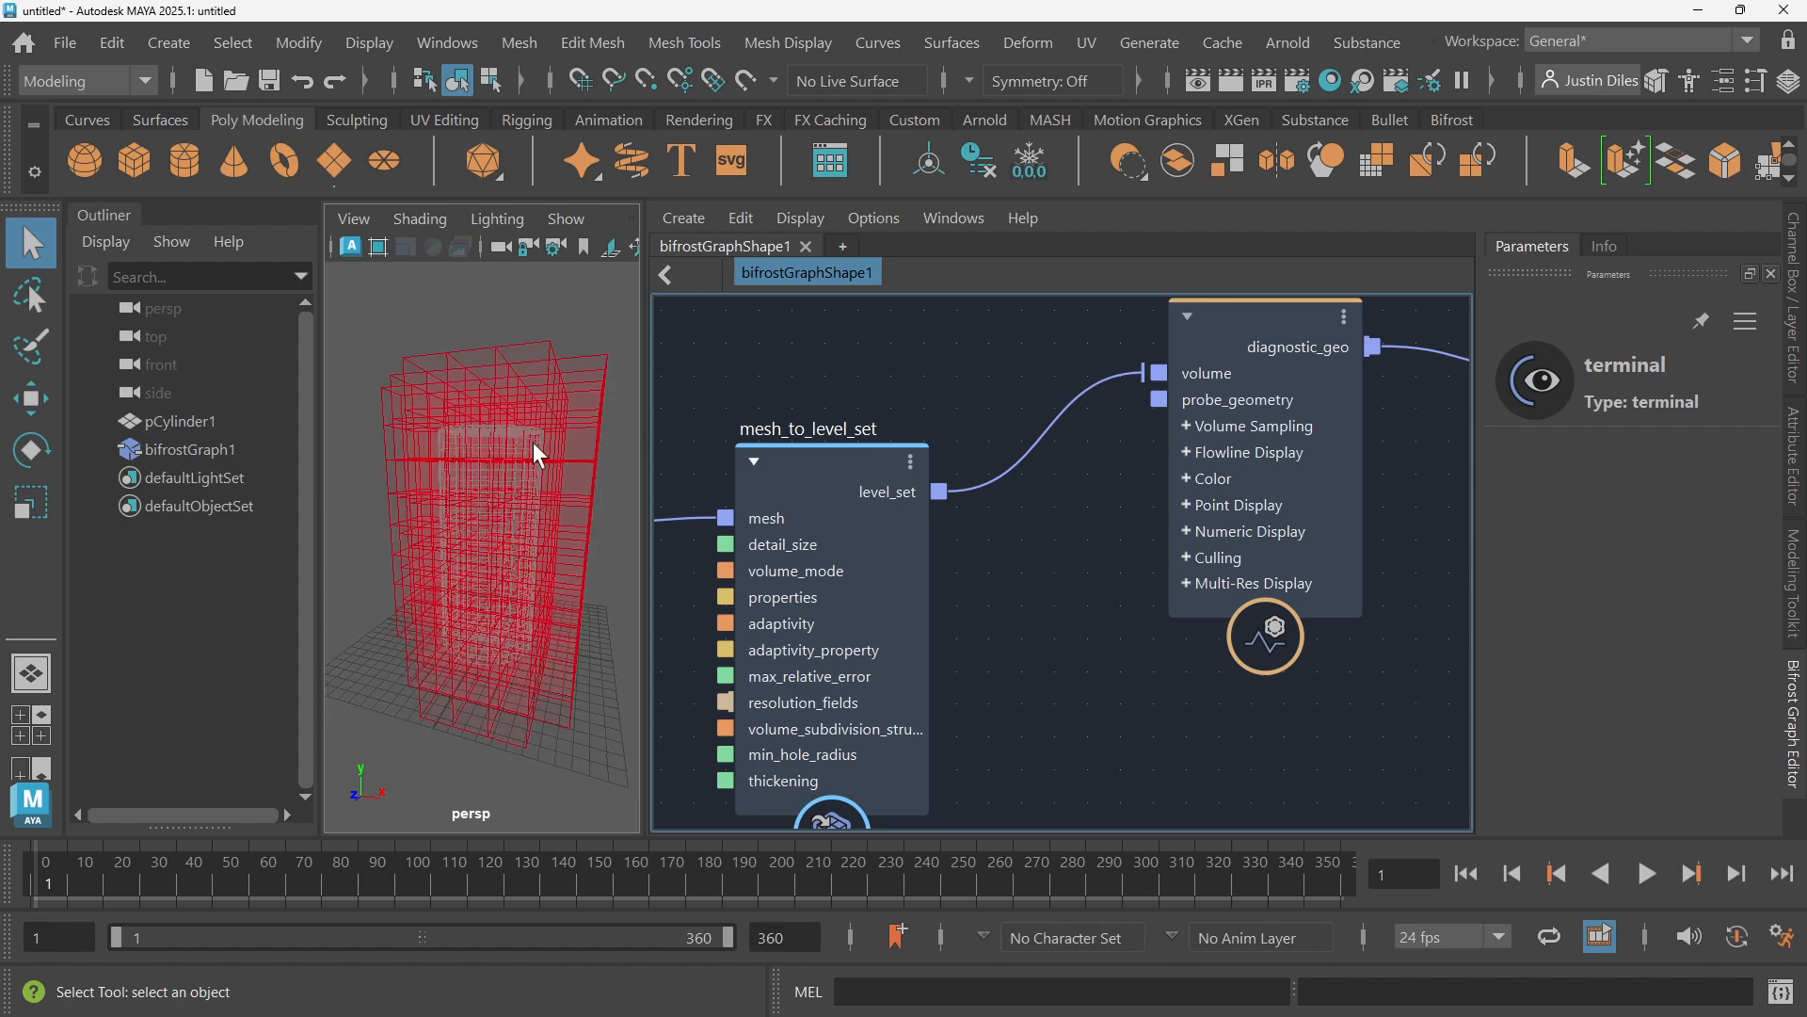
# Set mesh_to_level_set's Detail Size to 0.05 and examine the finer volume grid around the cylinder
pyautogui.moveTo(829, 450); pyautogui.dragTo(799, 416)
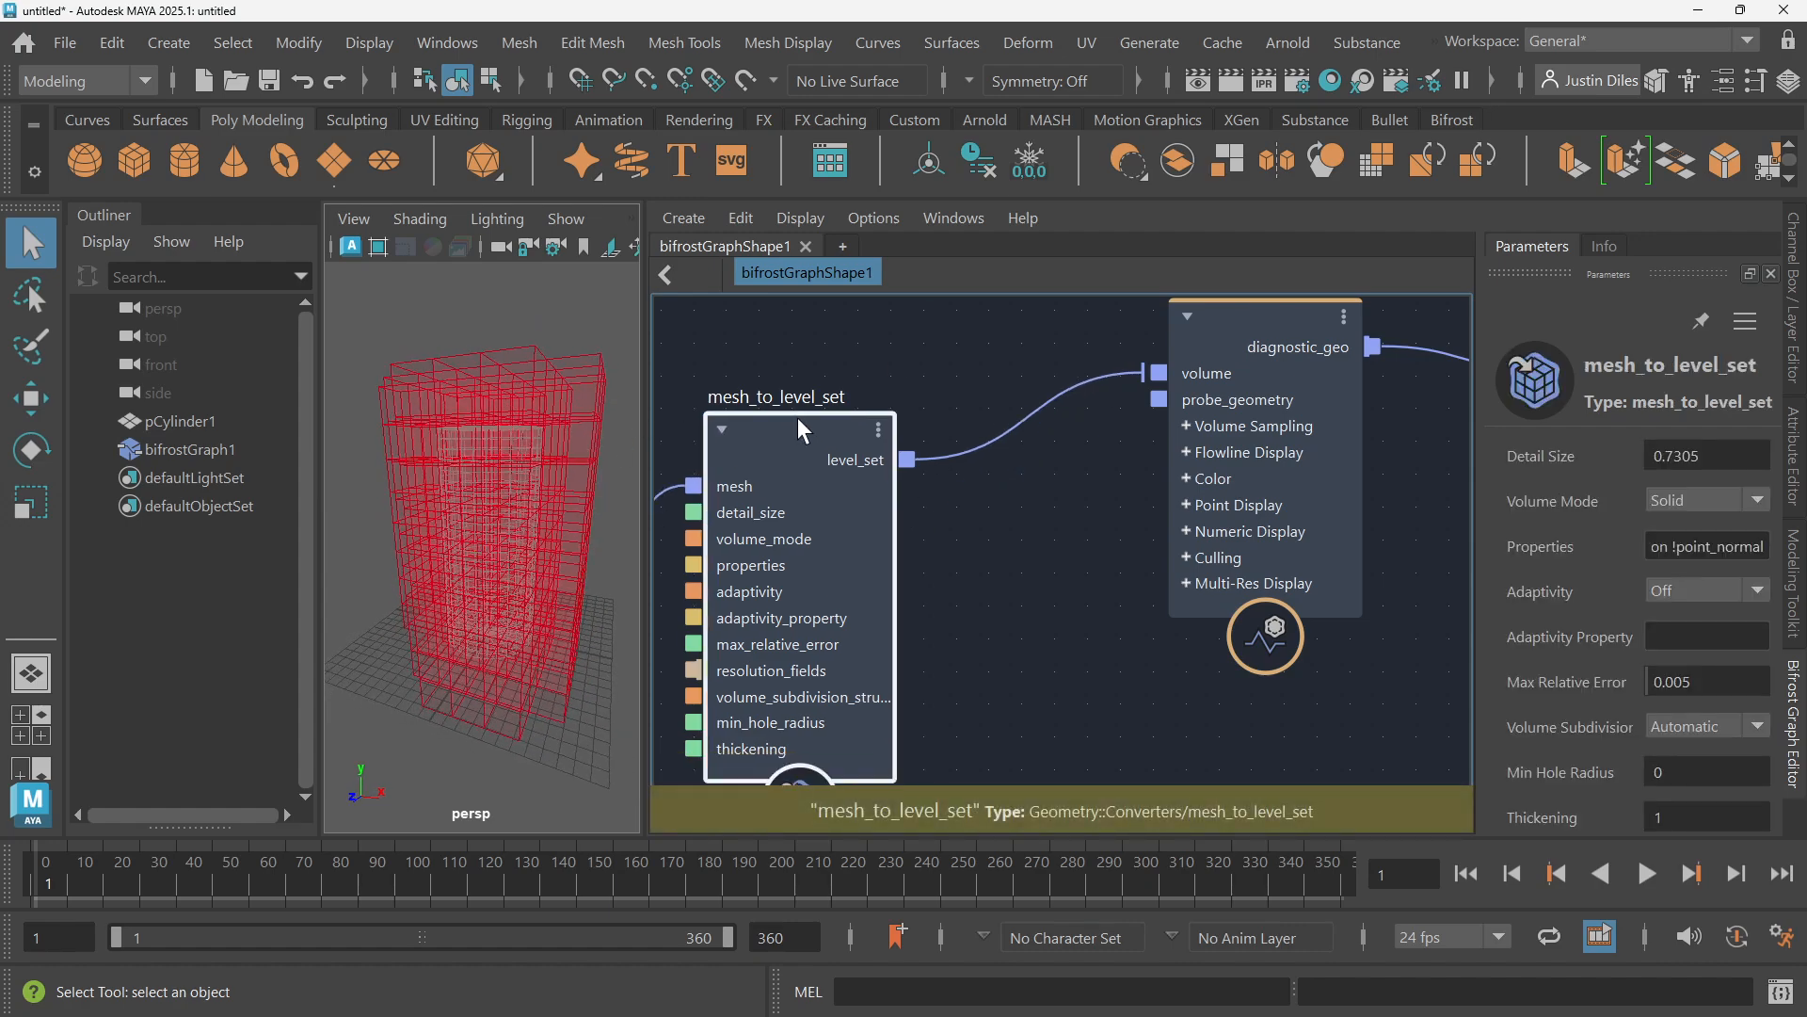
pyautogui.moveTo(792, 422); pyautogui.dragTo(885, 401, button='middle')
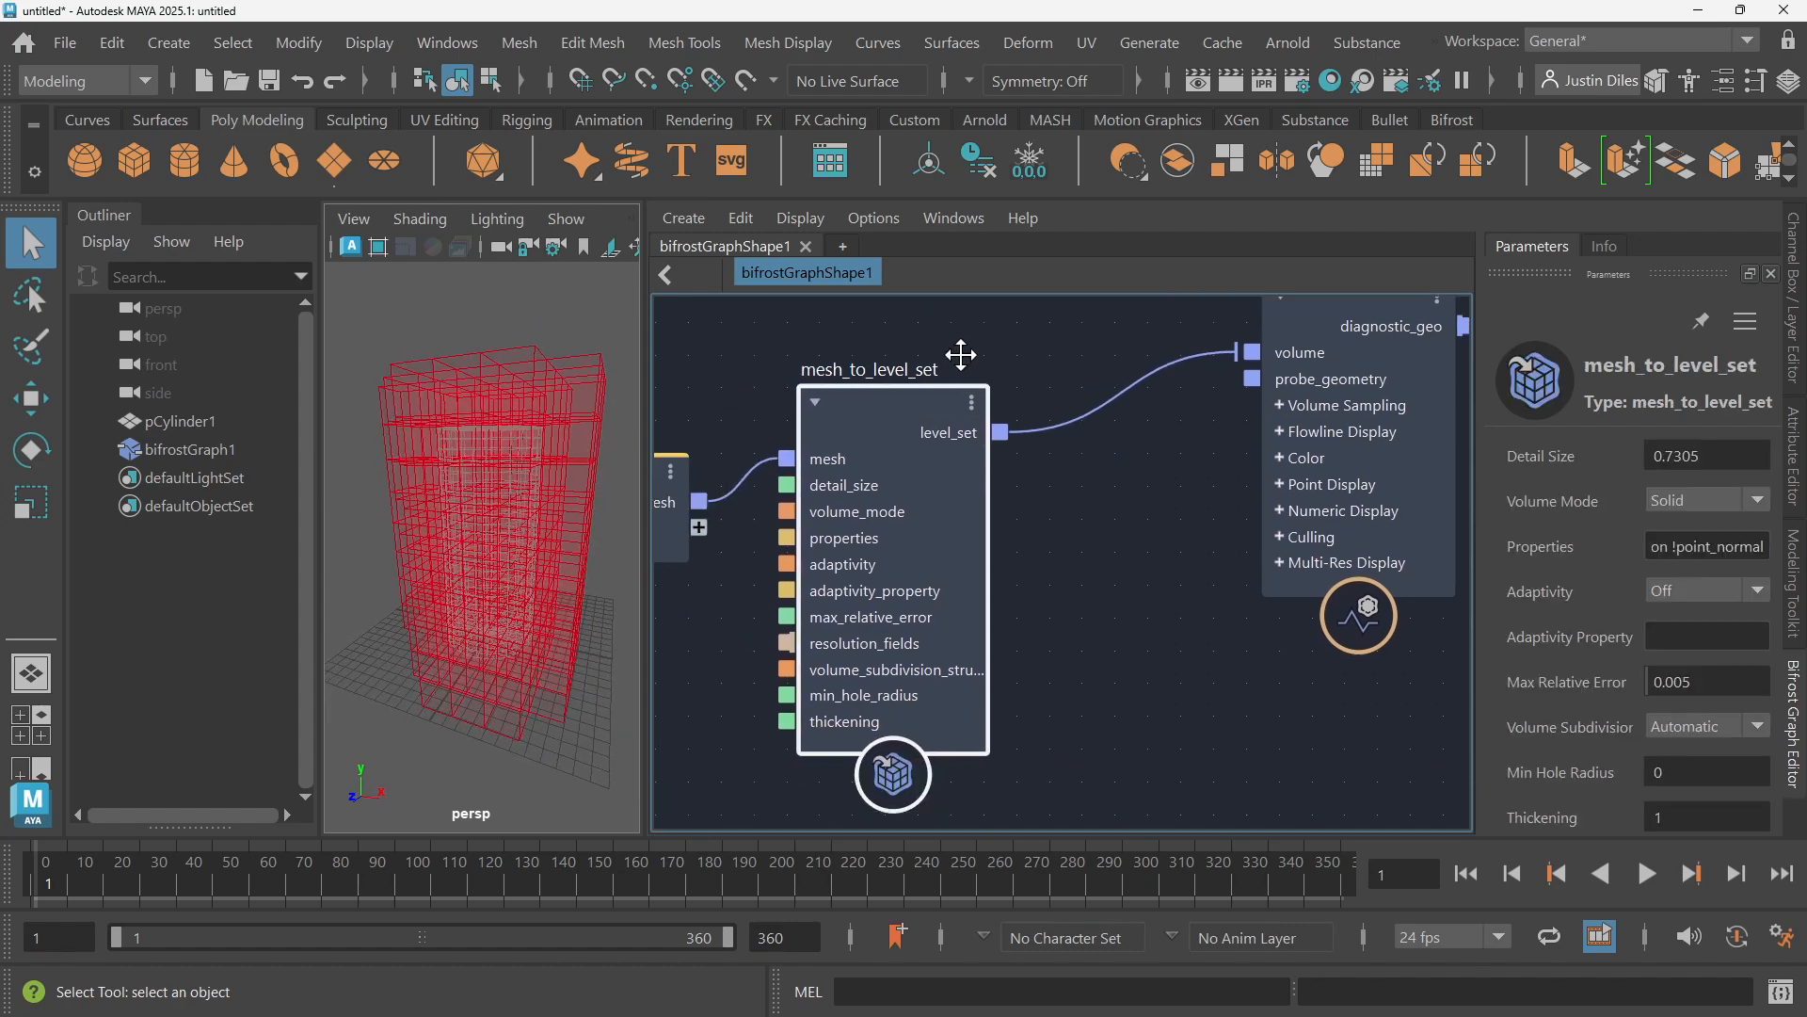
pyautogui.click(1695, 455)
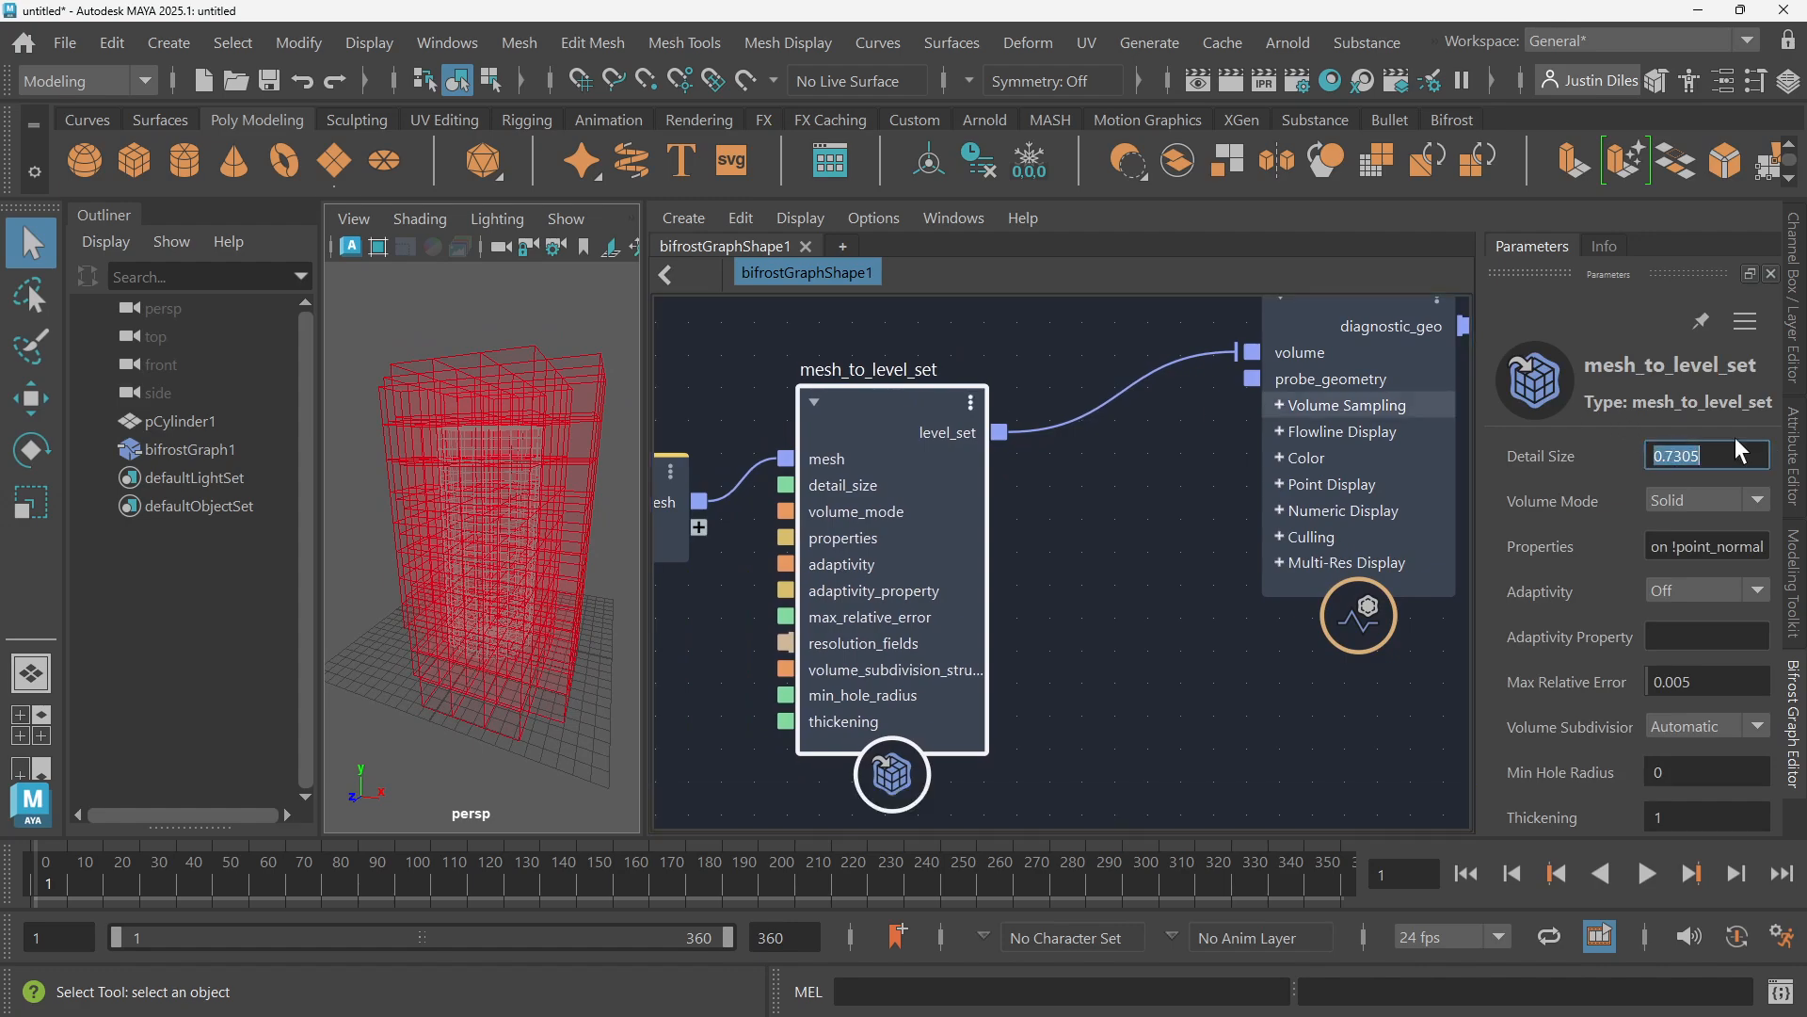
pyautogui.write('.5')
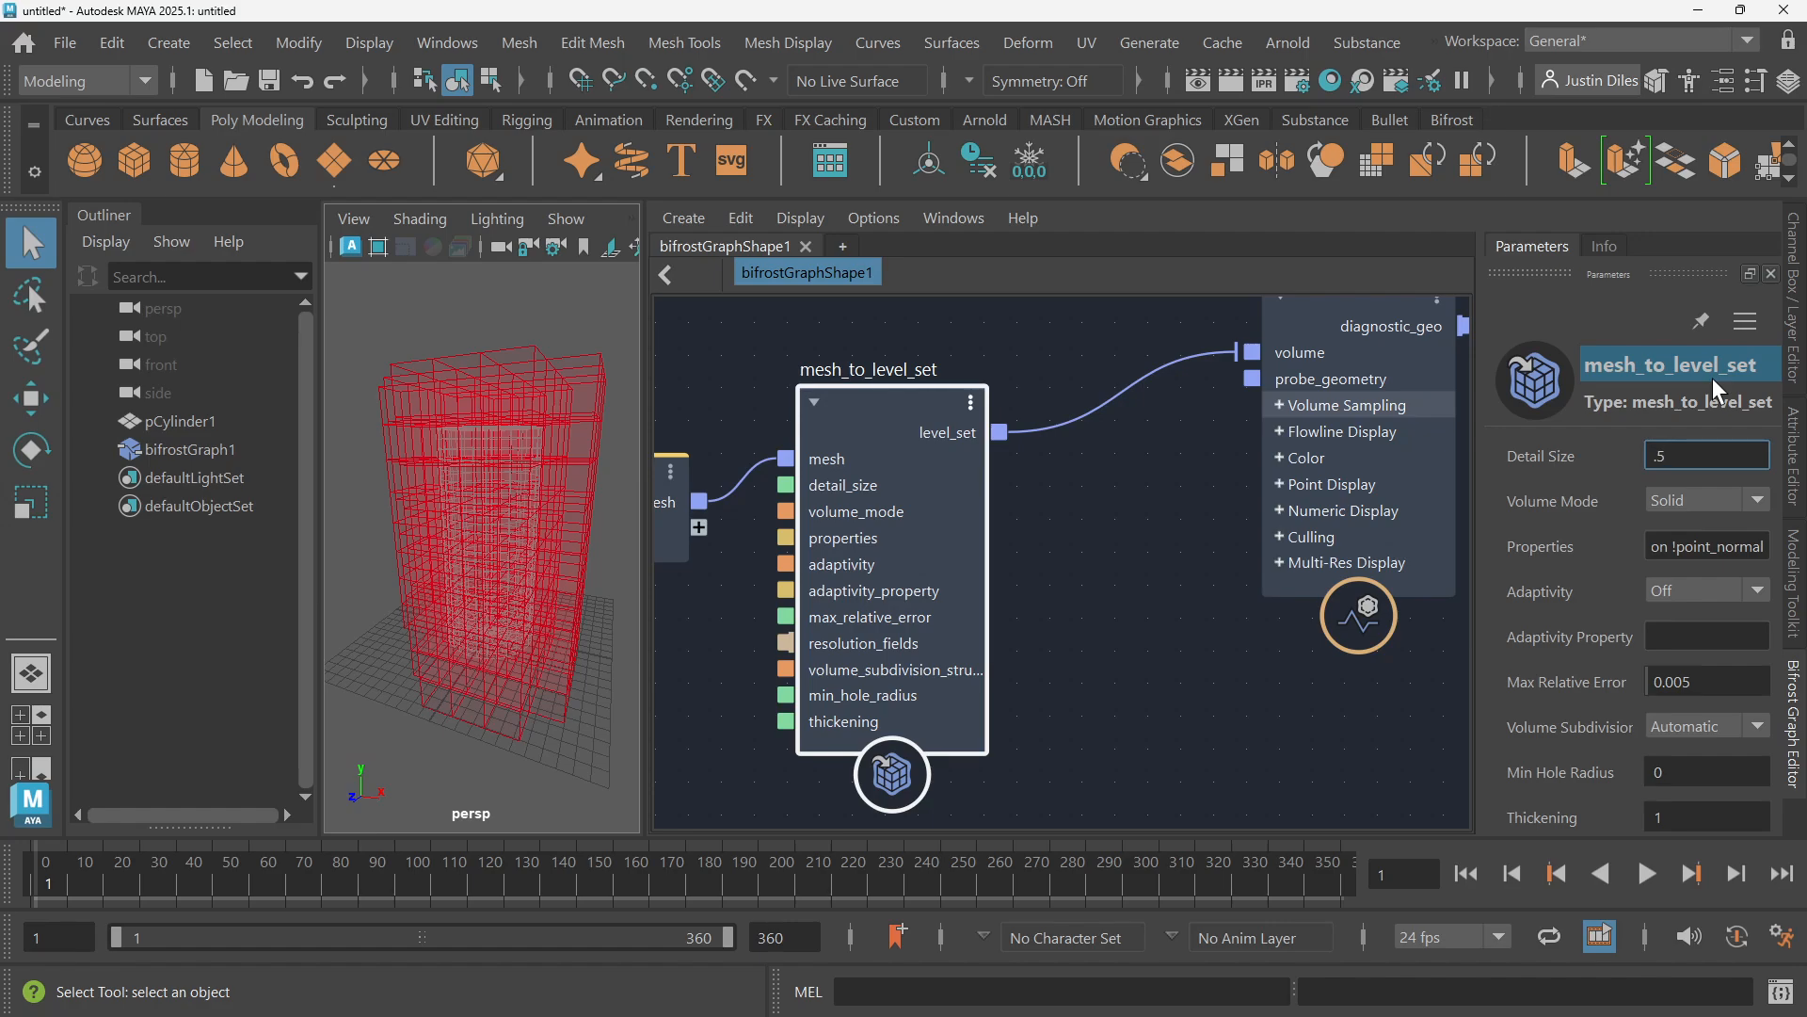
pyautogui.press('BackSpace')
pyautogui.write('05')
pyautogui.press('Return')
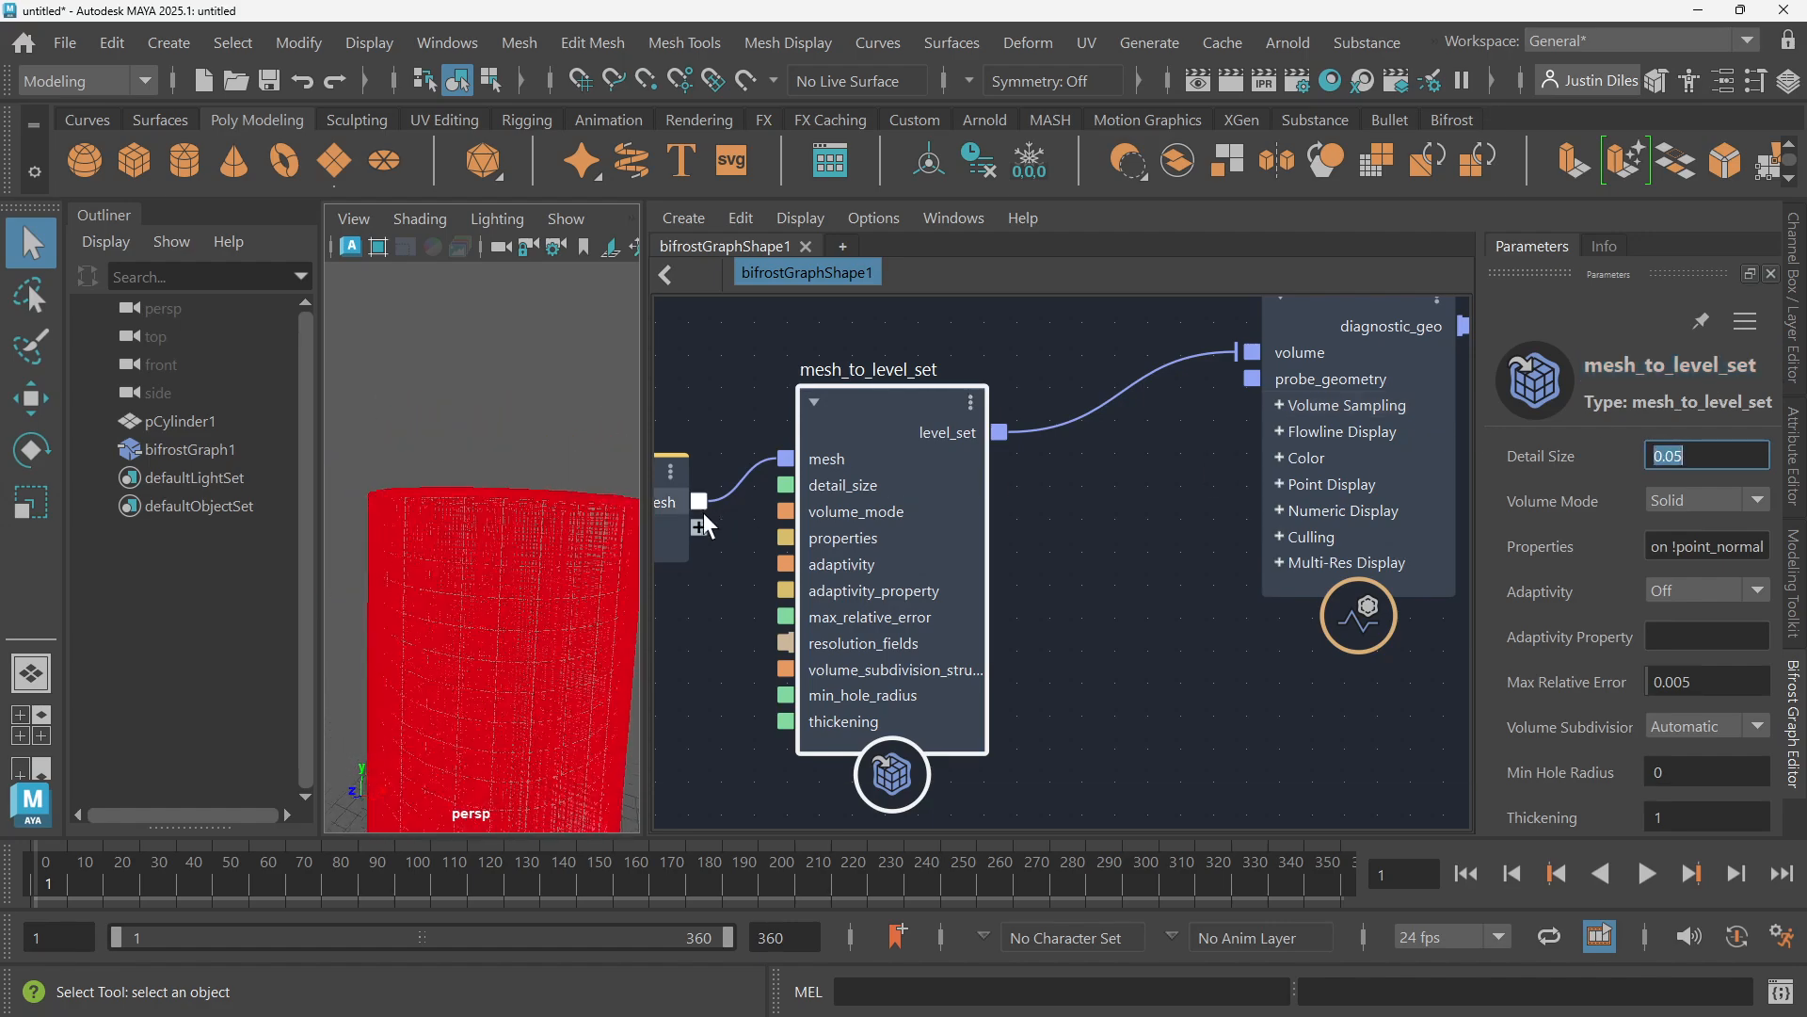
pyautogui.keyDown('alt'); pyautogui.moveTo(591, 539); pyautogui.dragTo(574, 442, button='middle'); pyautogui.keyUp('alt')
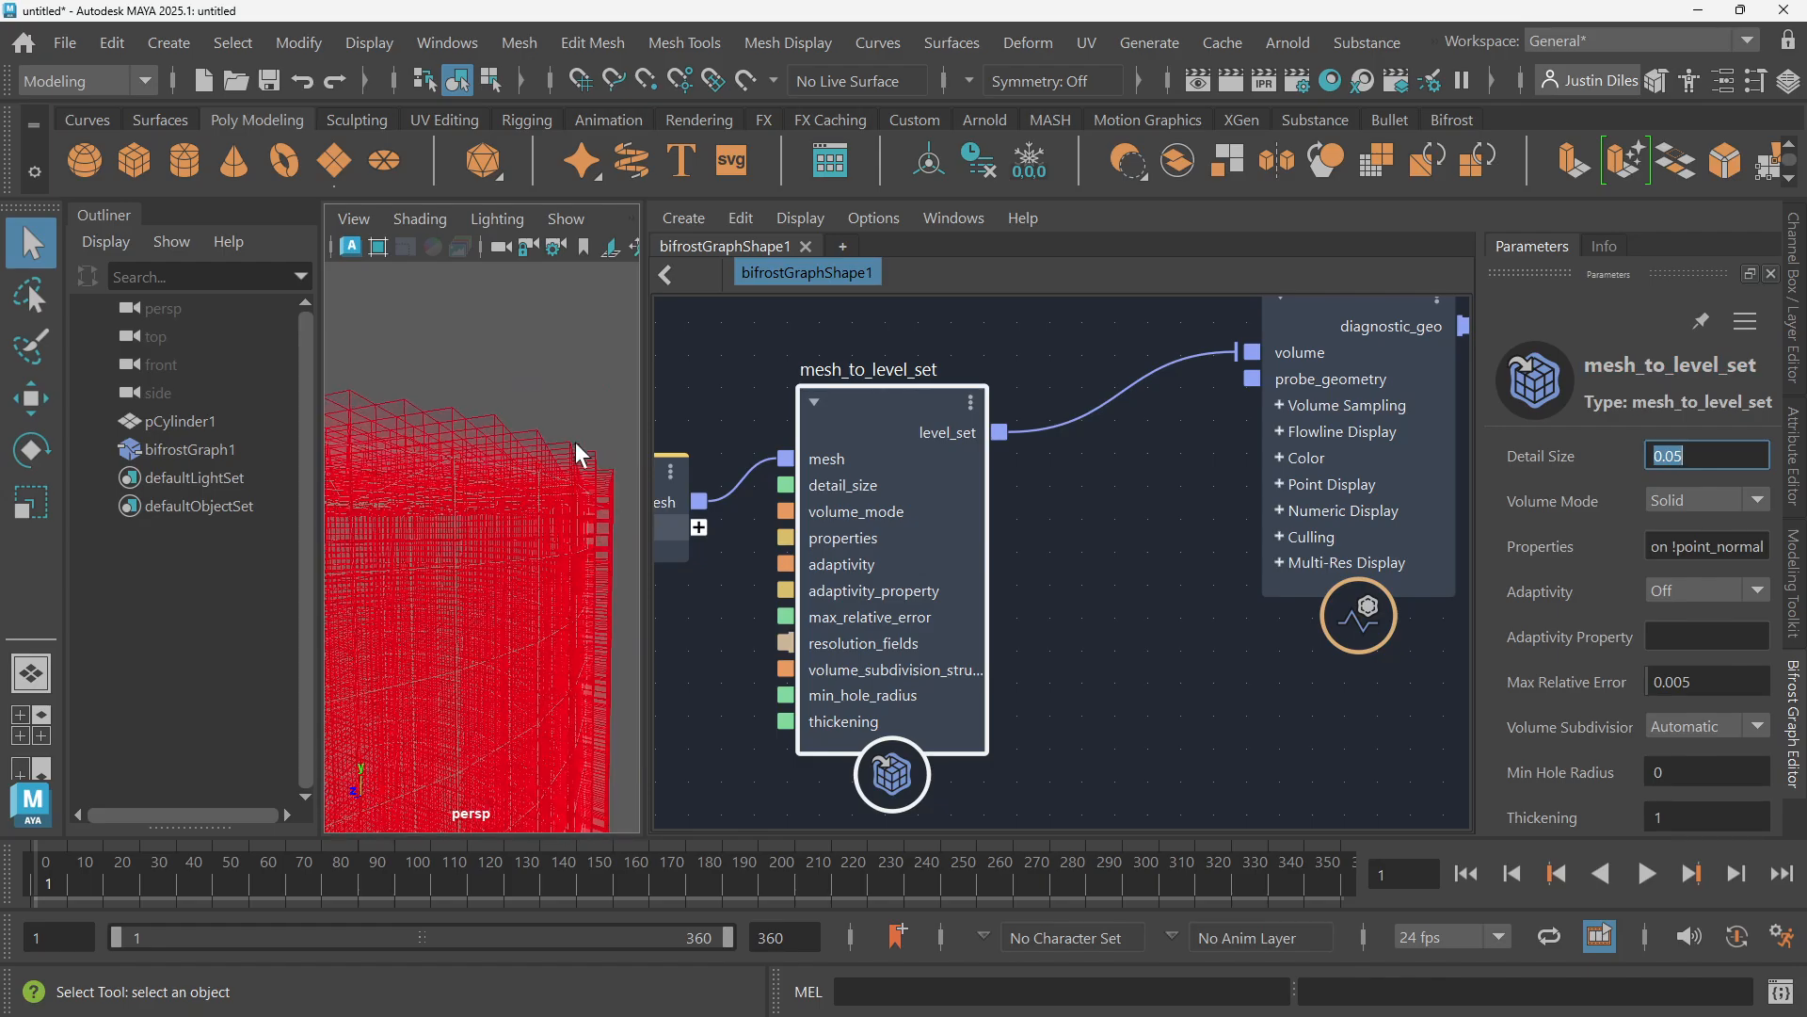
pyautogui.keyDown('alt'); pyautogui.moveTo(586, 548); pyautogui.dragTo(567, 505); pyautogui.keyUp('alt')
pyautogui.scroll(-5, 557, 470)
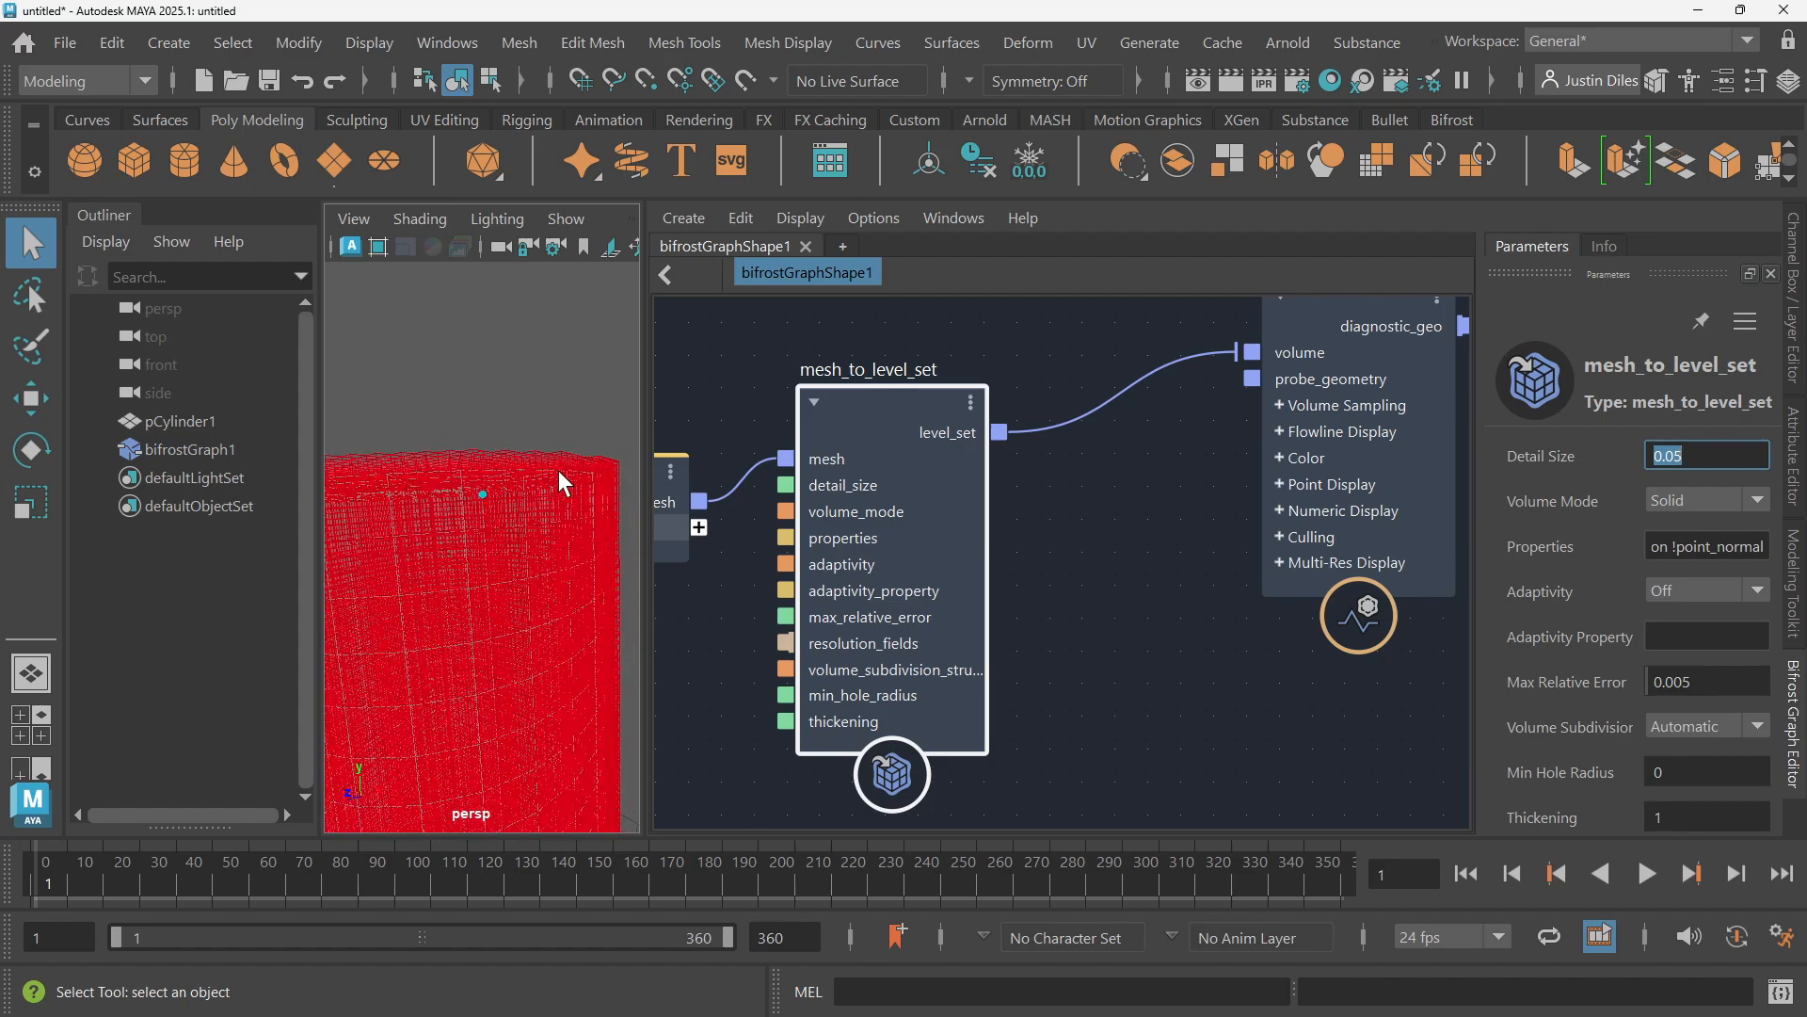
pyautogui.press('f')
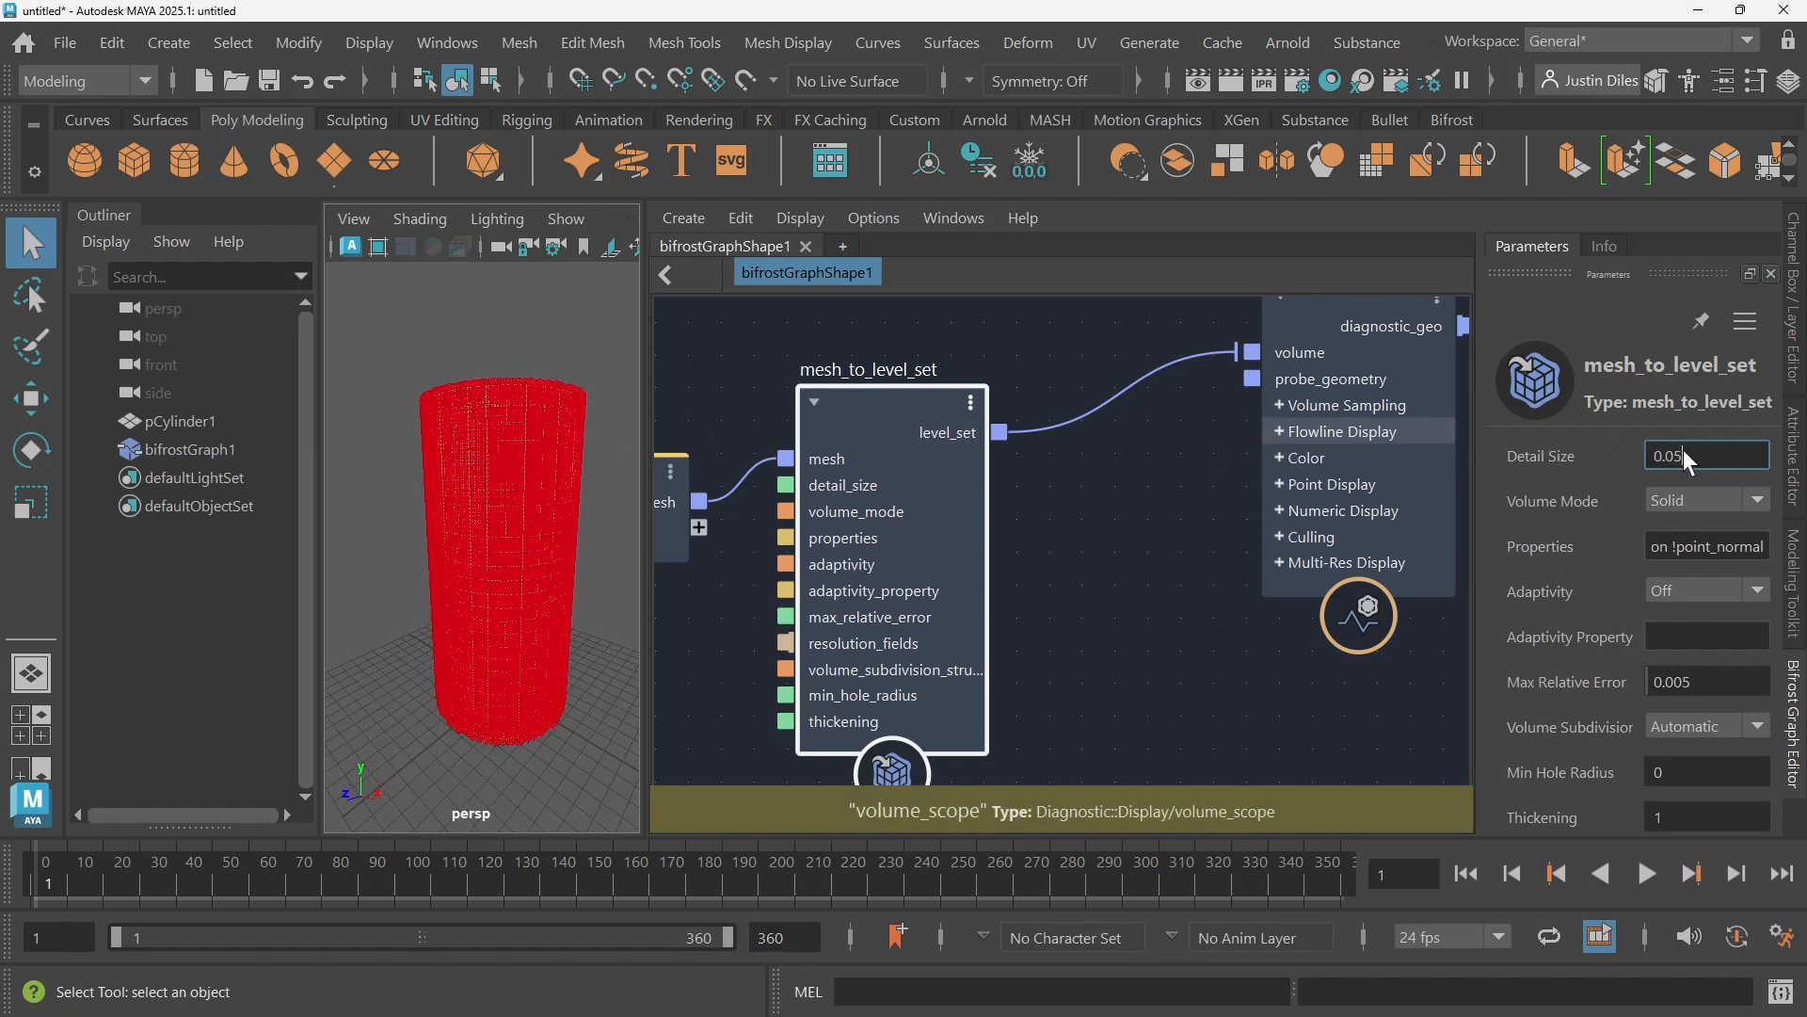
# Set mesh_to_level_set's Detail Size to 0.5
pyautogui.moveTo(1676, 454); pyautogui.dragTo(1691, 454)
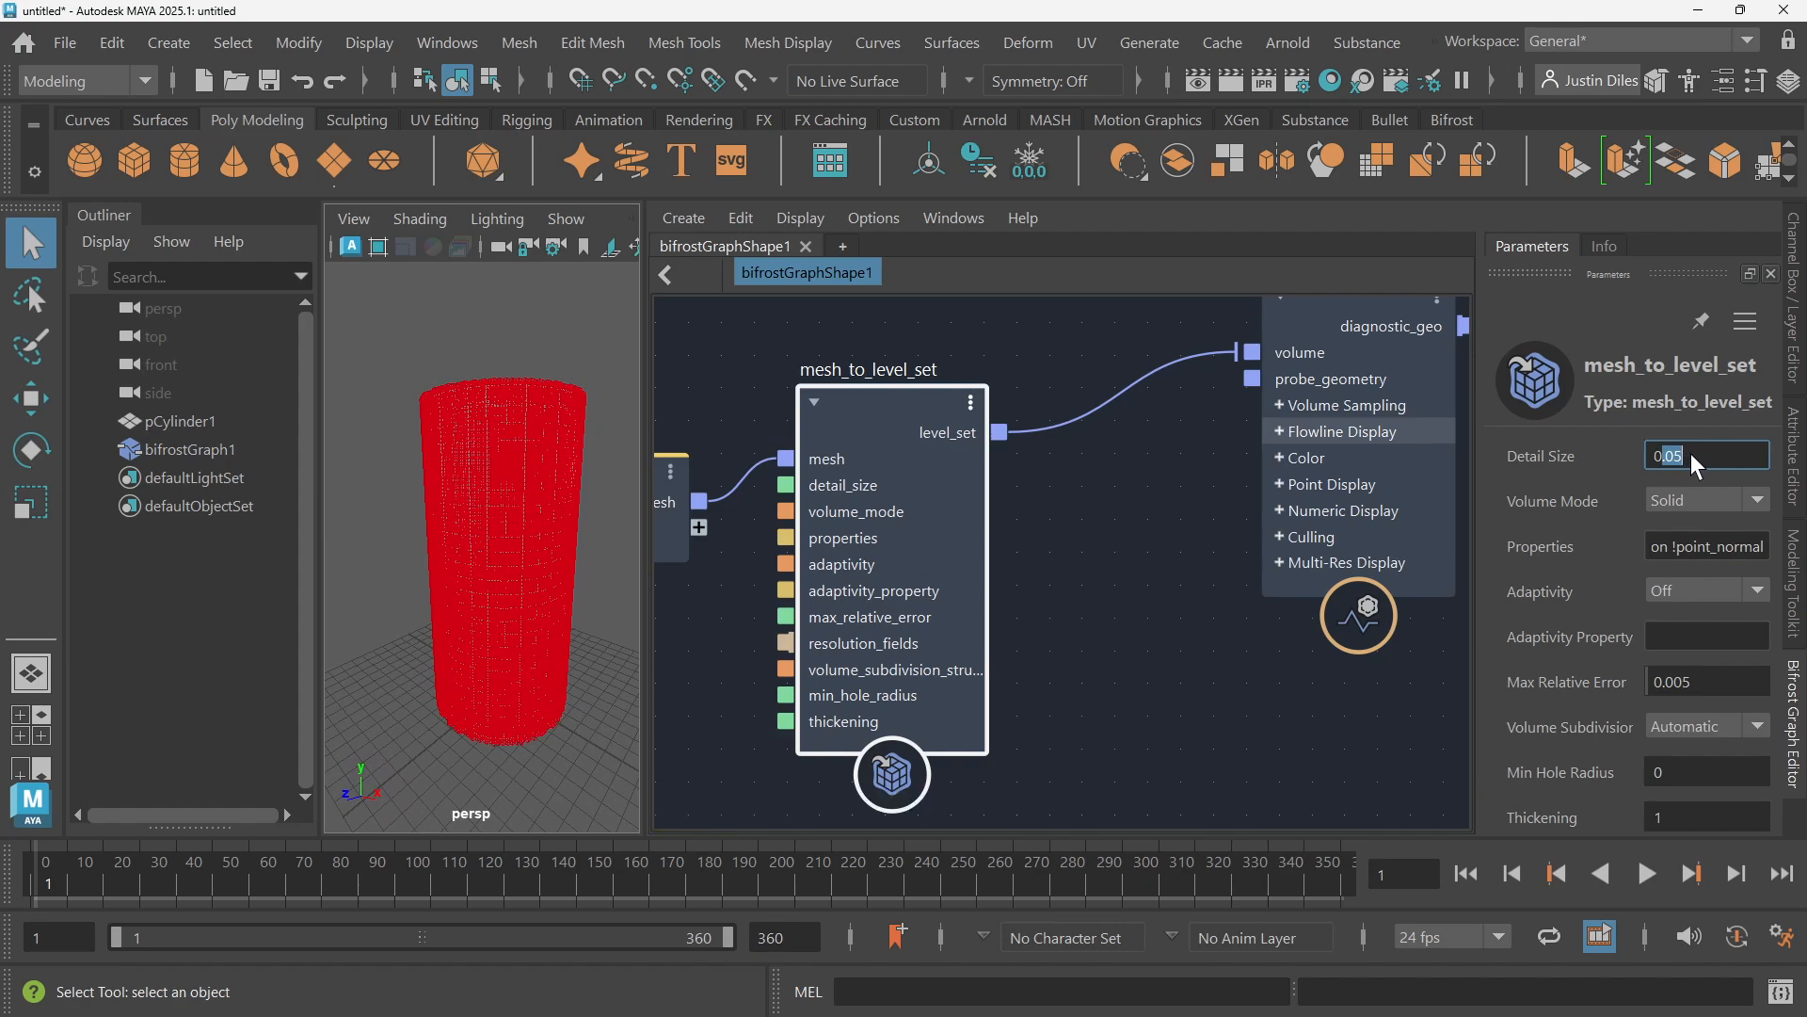
pyautogui.press('Return')
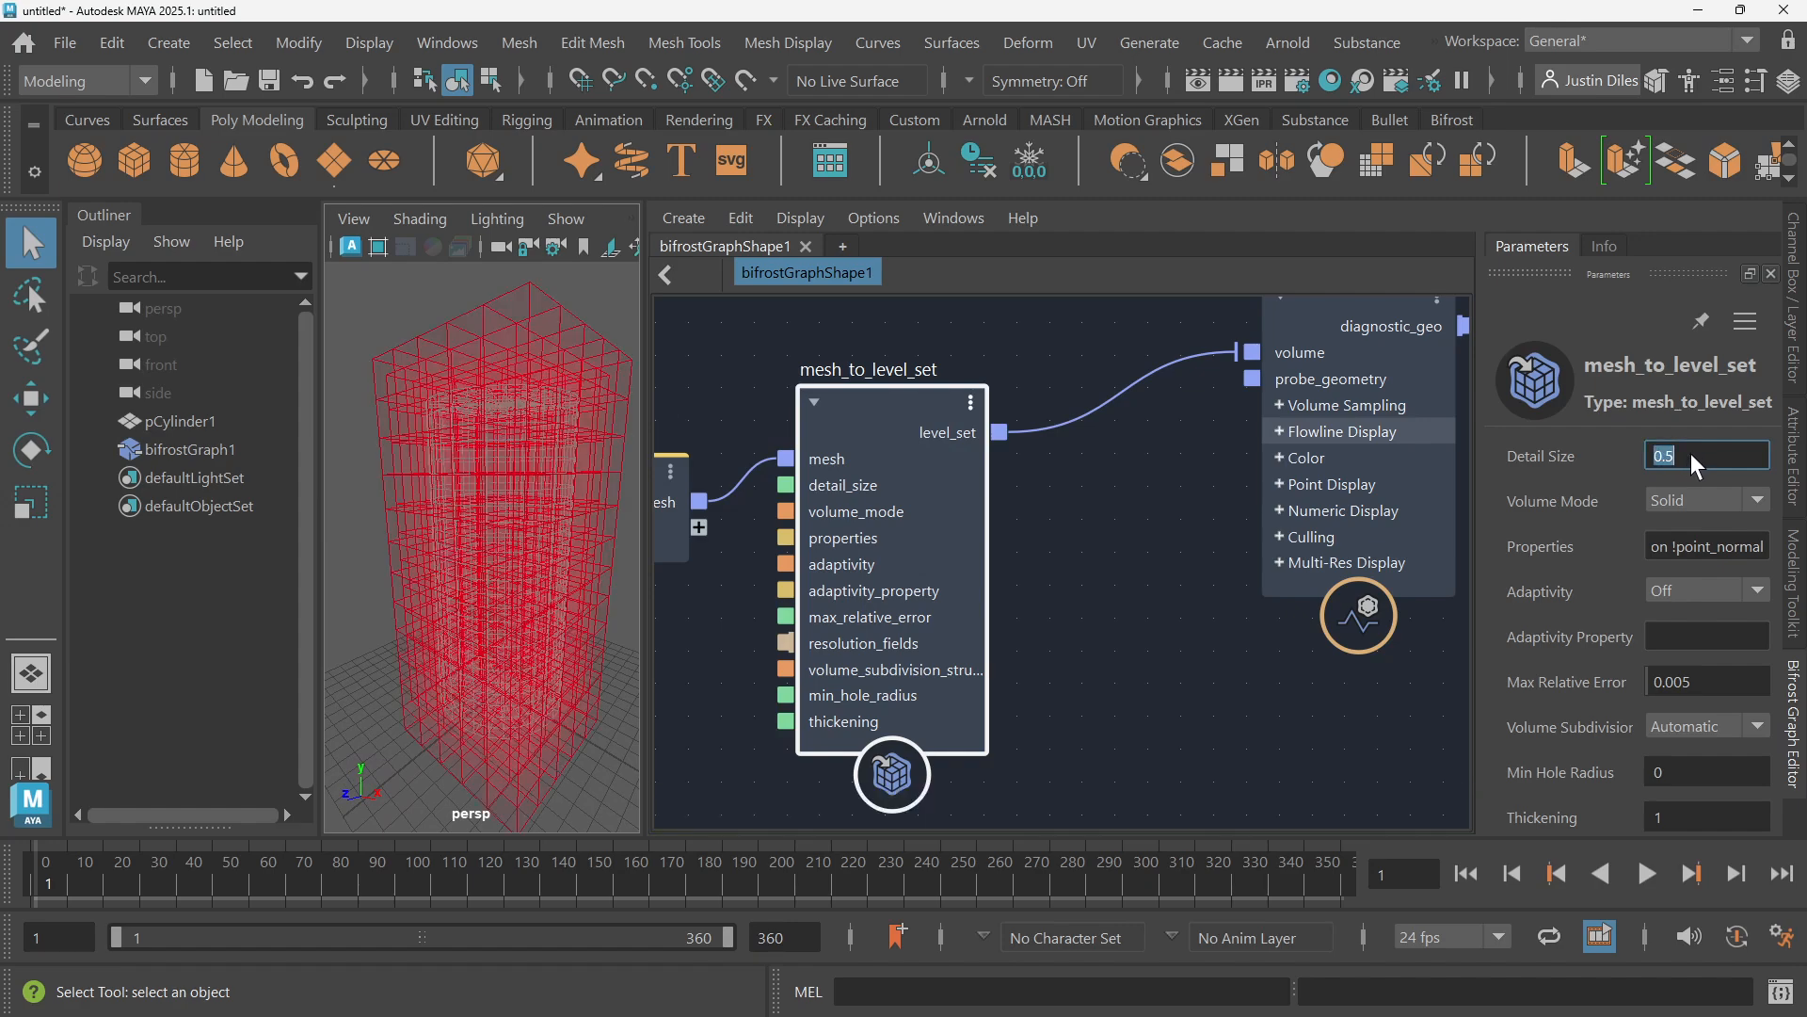
pyautogui.click(1160, 519)
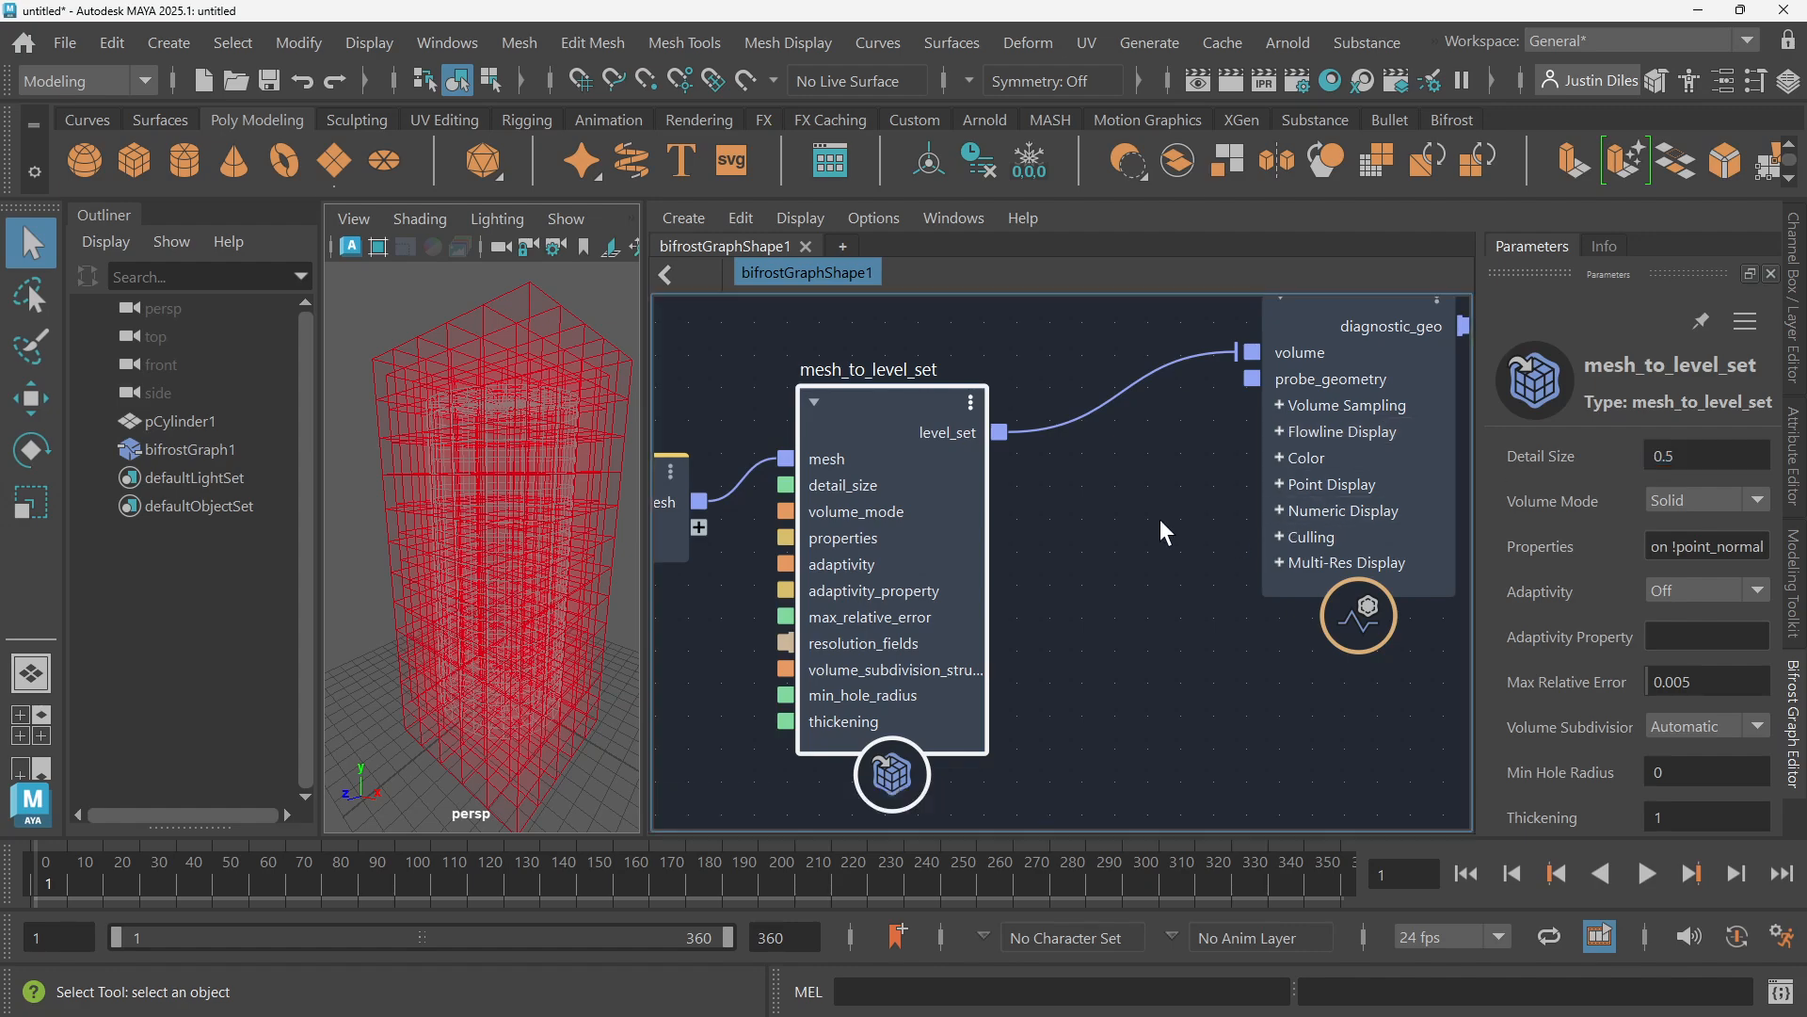
pyautogui.click(906, 410)
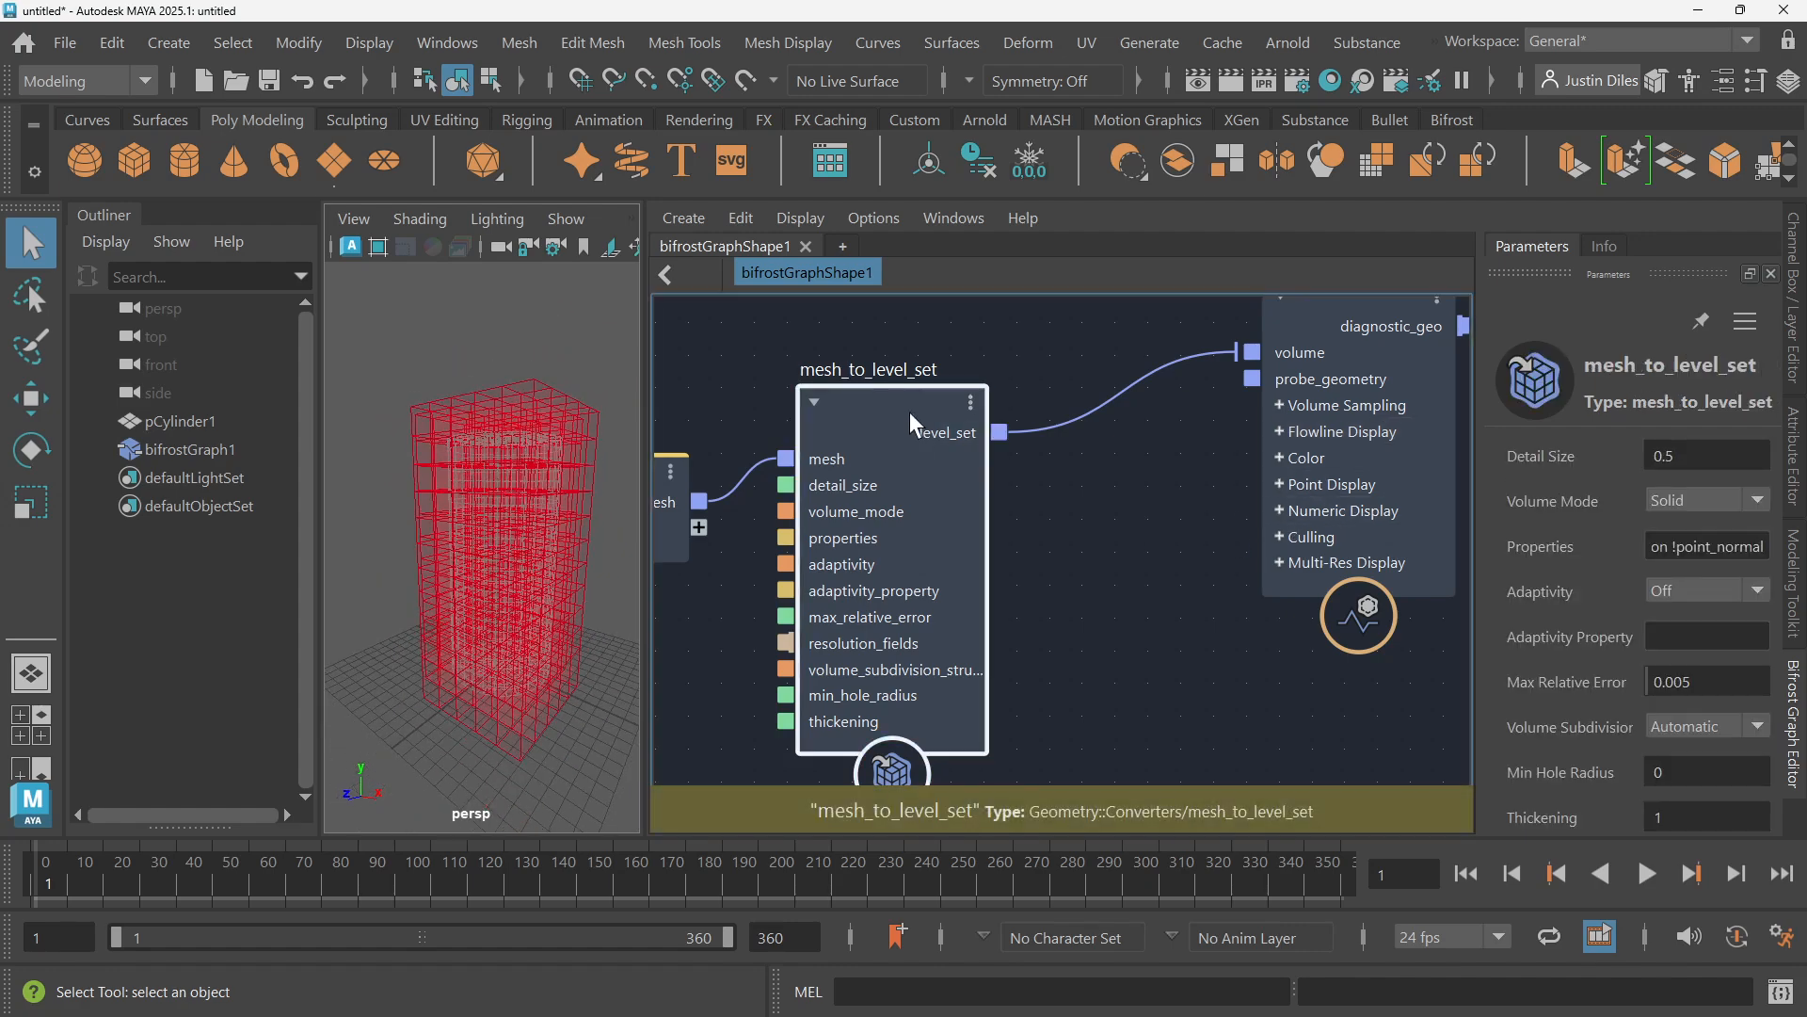
# Shift the volume_scope node up in the graph and turn off the terminal's proxy display
pyautogui.press('a')
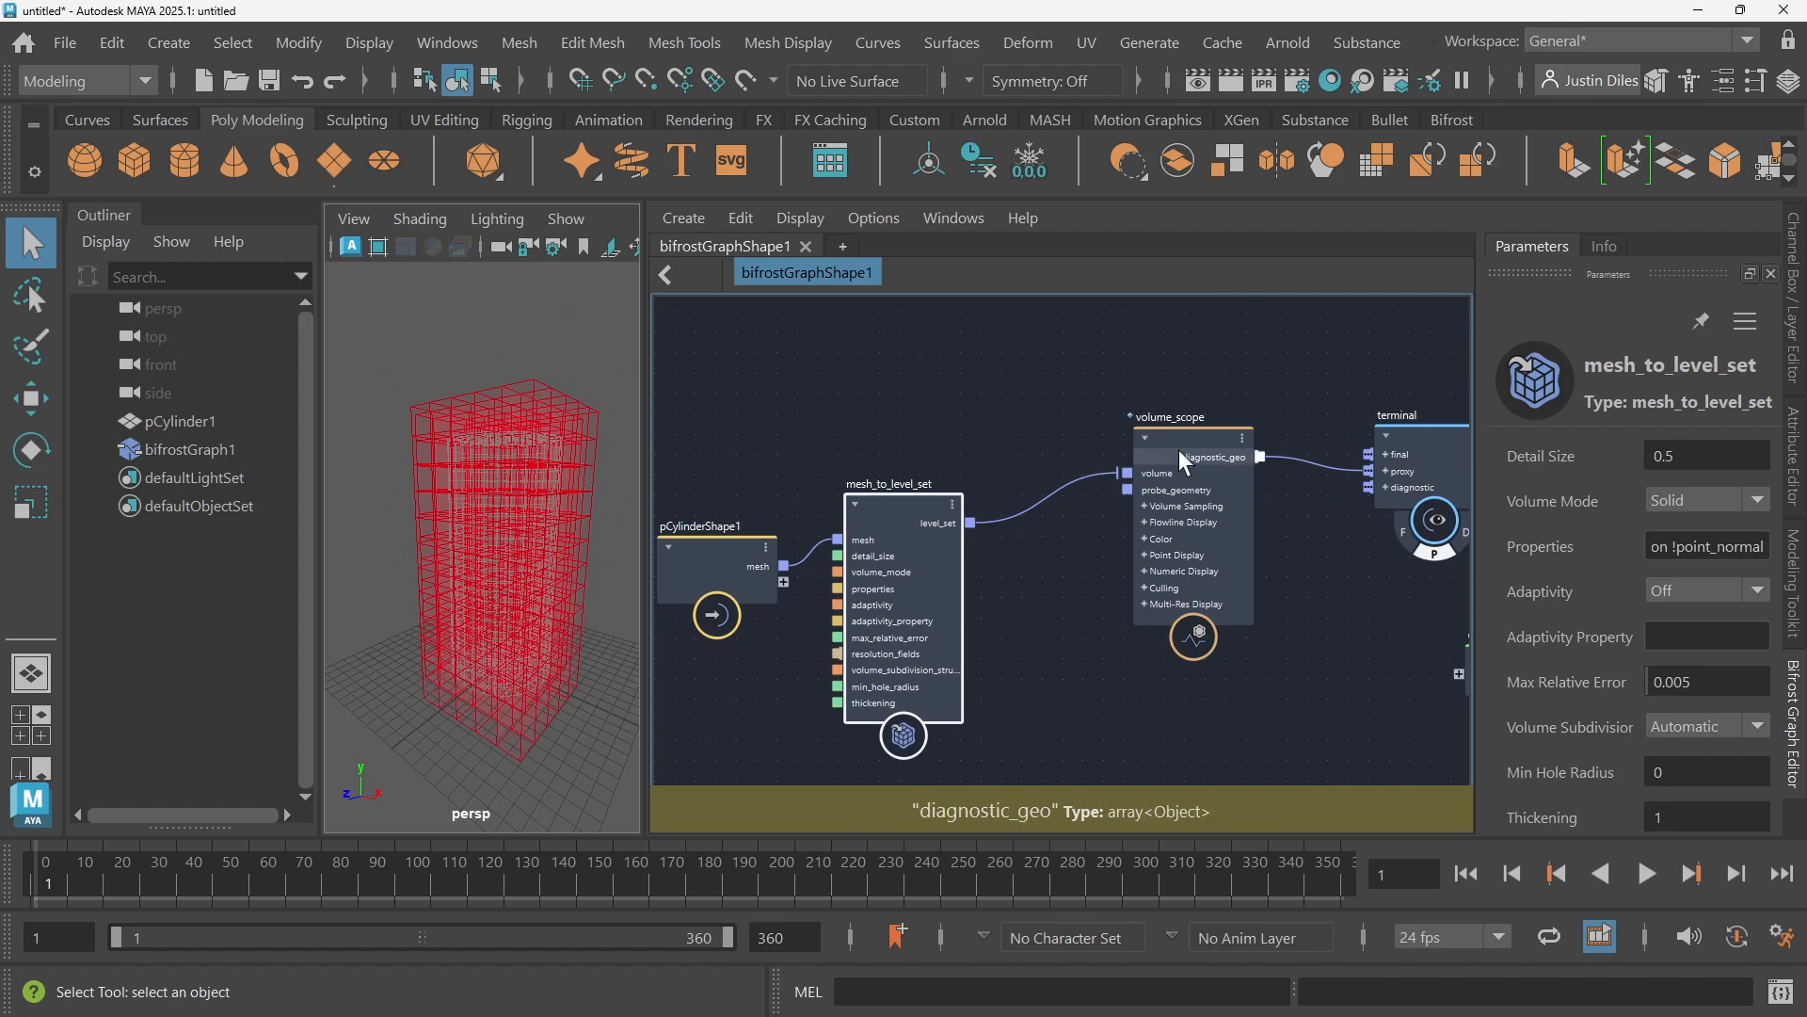
pyautogui.click(1161, 299)
pyautogui.click(1437, 553)
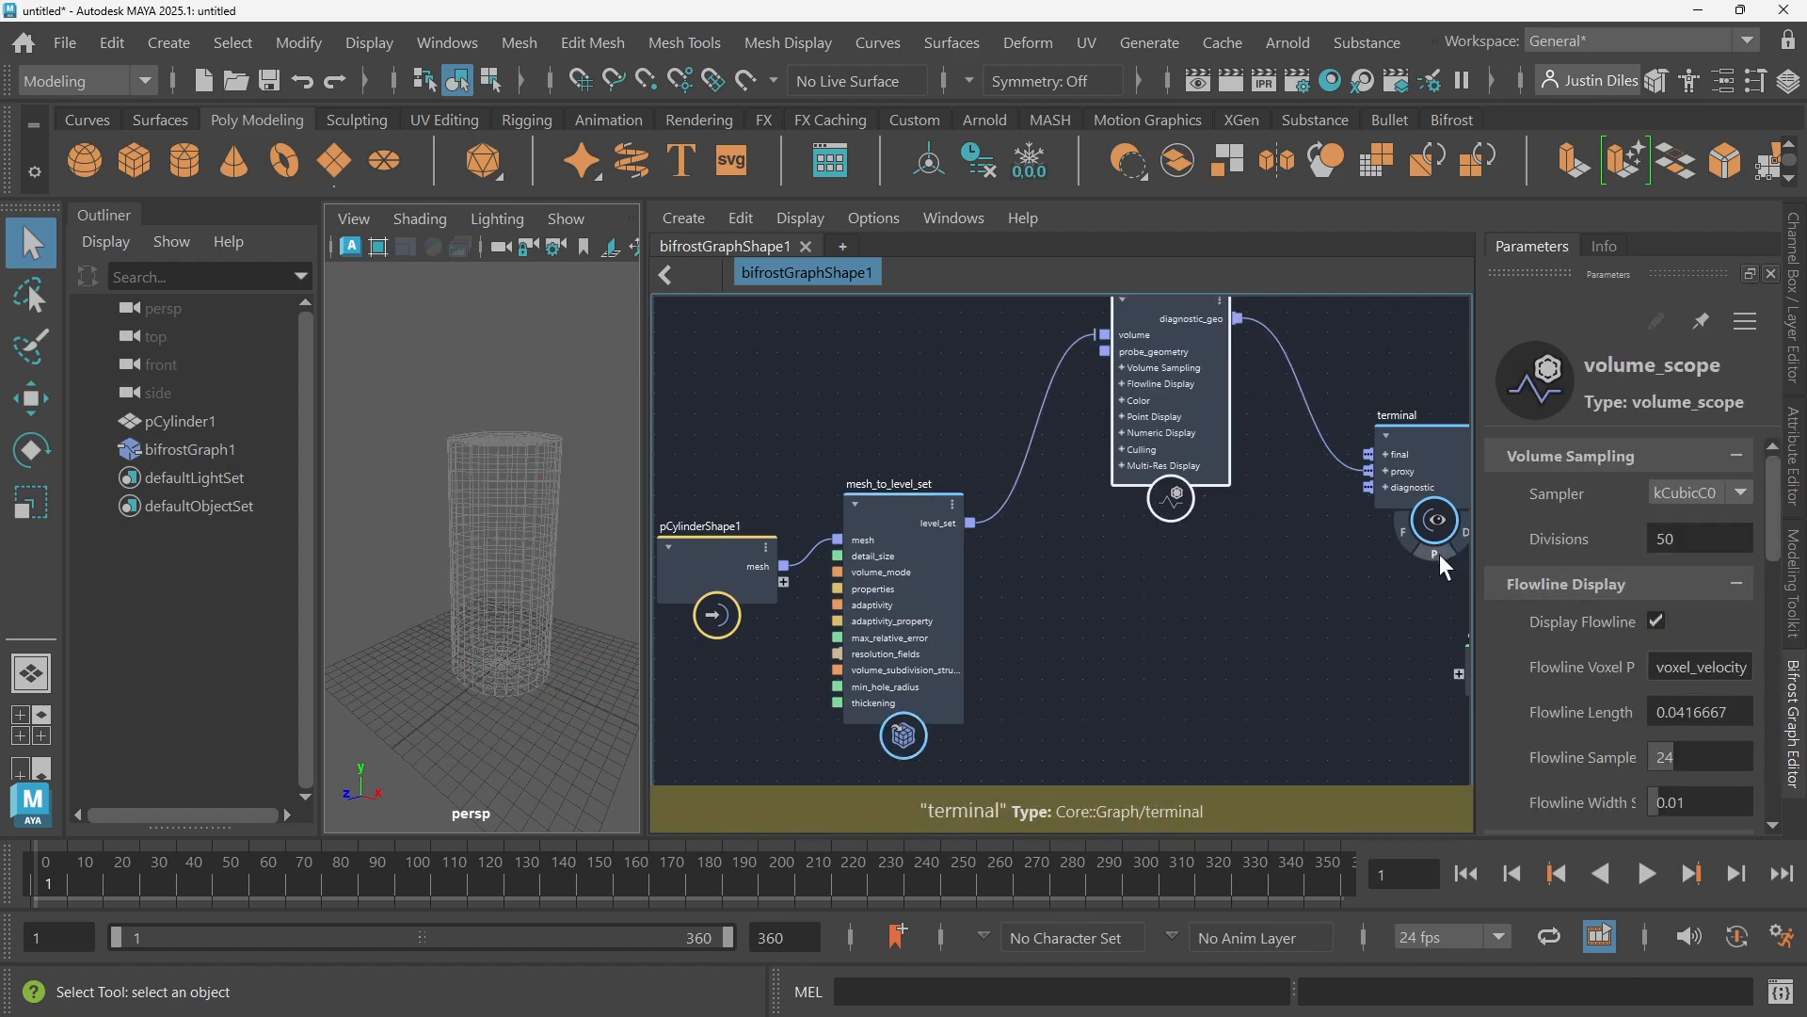
# Move the pCylinderShape1 and mesh_to_level_set nodes together lower in the graph, away from the volume_scope node
pyautogui.scroll(-3, 1158, 625)
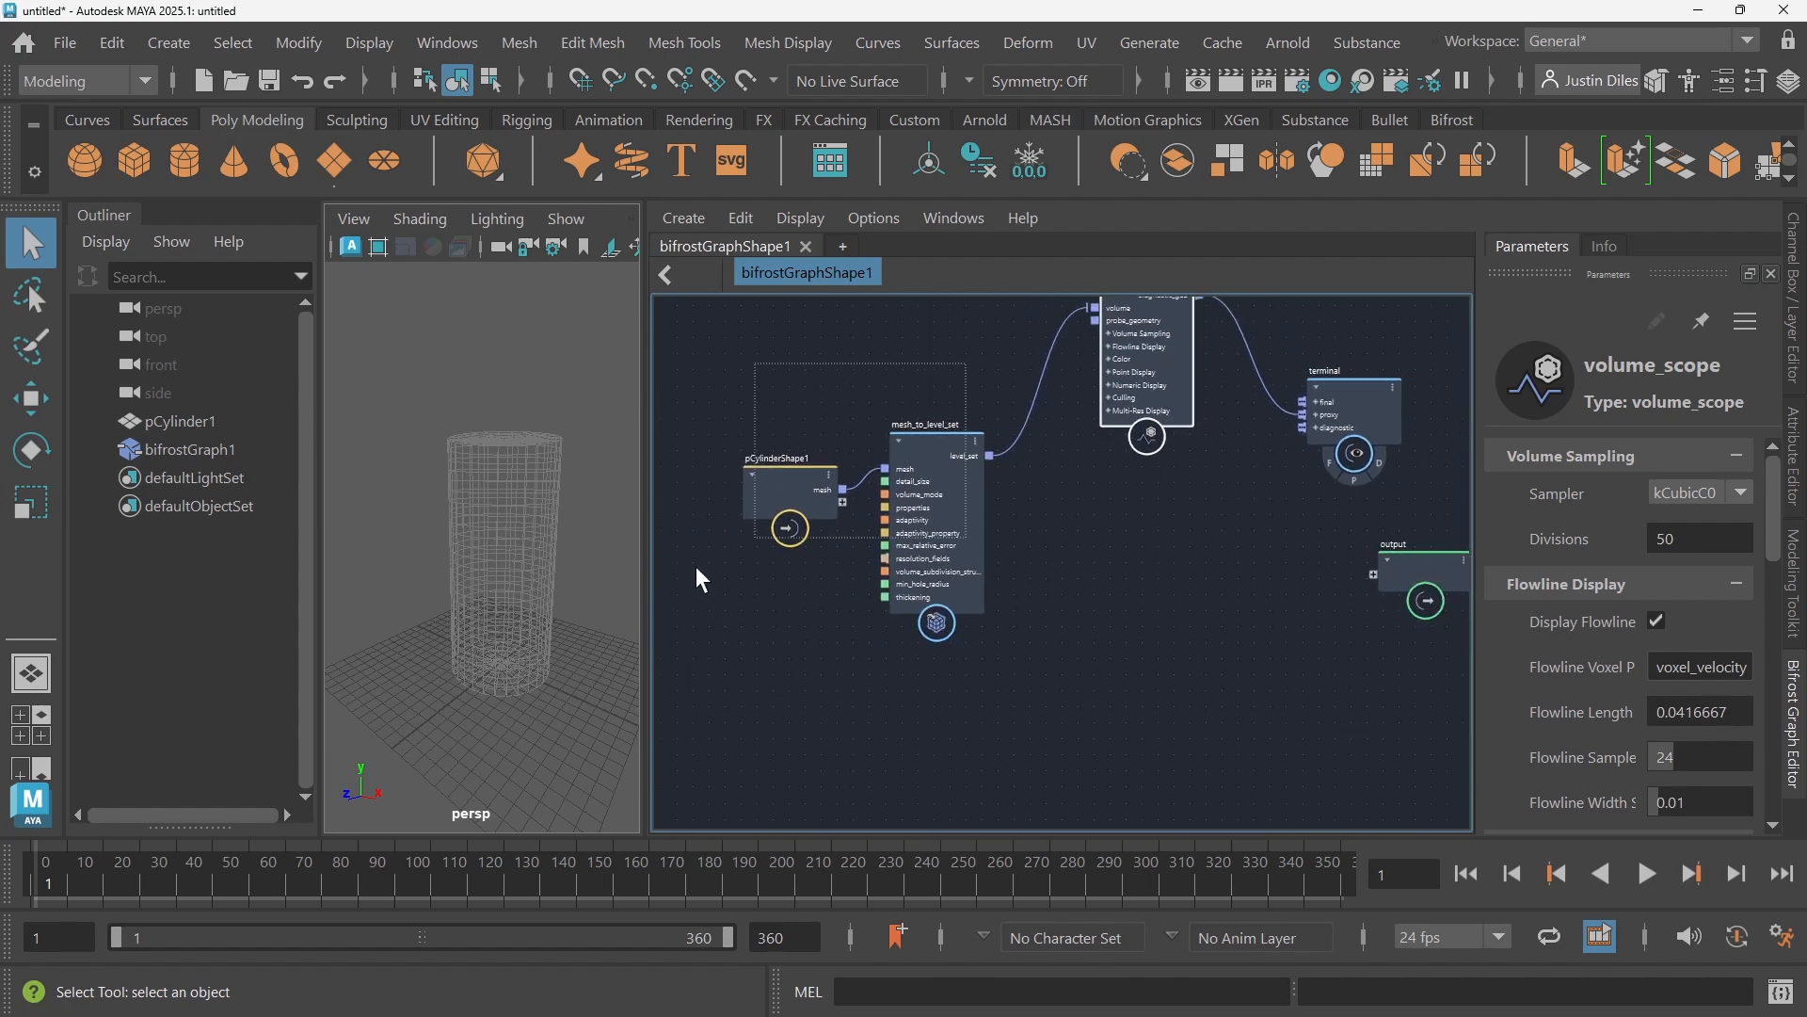
pyautogui.click(907, 454)
pyautogui.moveTo(915, 449); pyautogui.dragTo(889, 508)
pyautogui.scroll(2, 1024, 510)
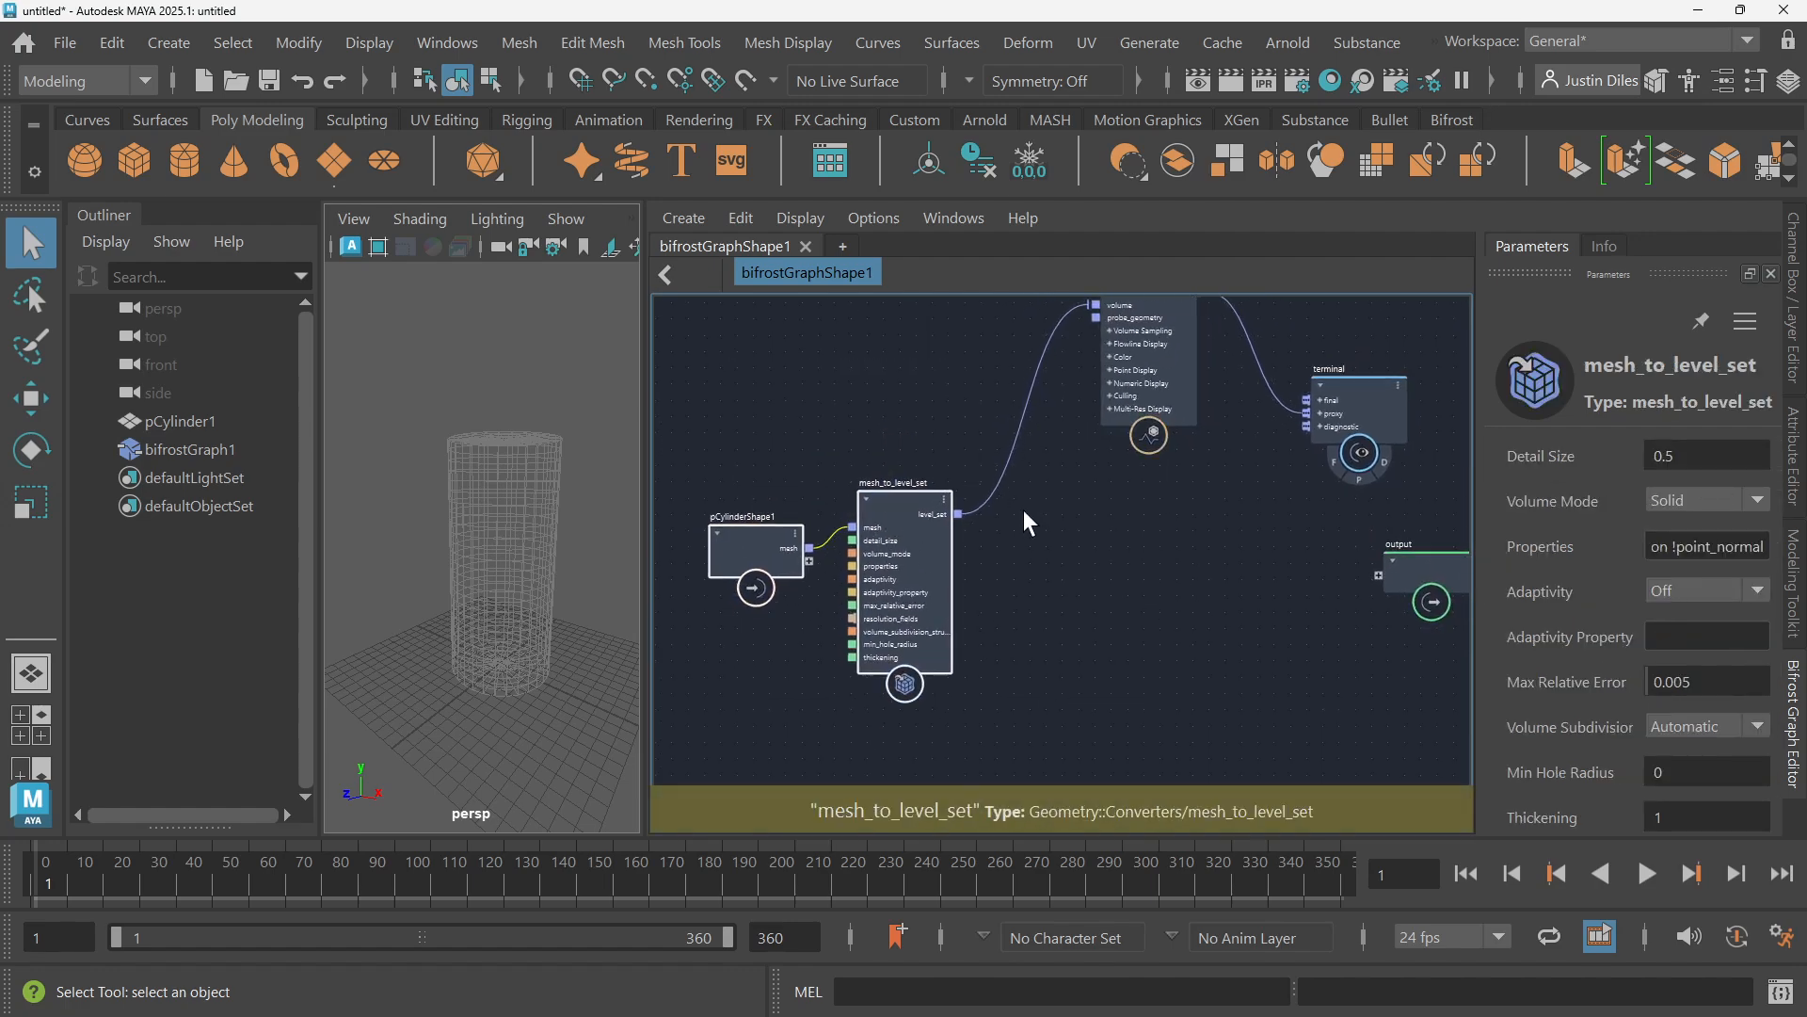
# Add a voxel_field node and connect mesh_to_level_set's level_set output to its volume input
pyautogui.keyDown('alt'); pyautogui.moveTo(1034, 509); pyautogui.dragTo(1069, 465, button='middle'); pyautogui.keyUp('alt')
pyautogui.click(1069, 465)
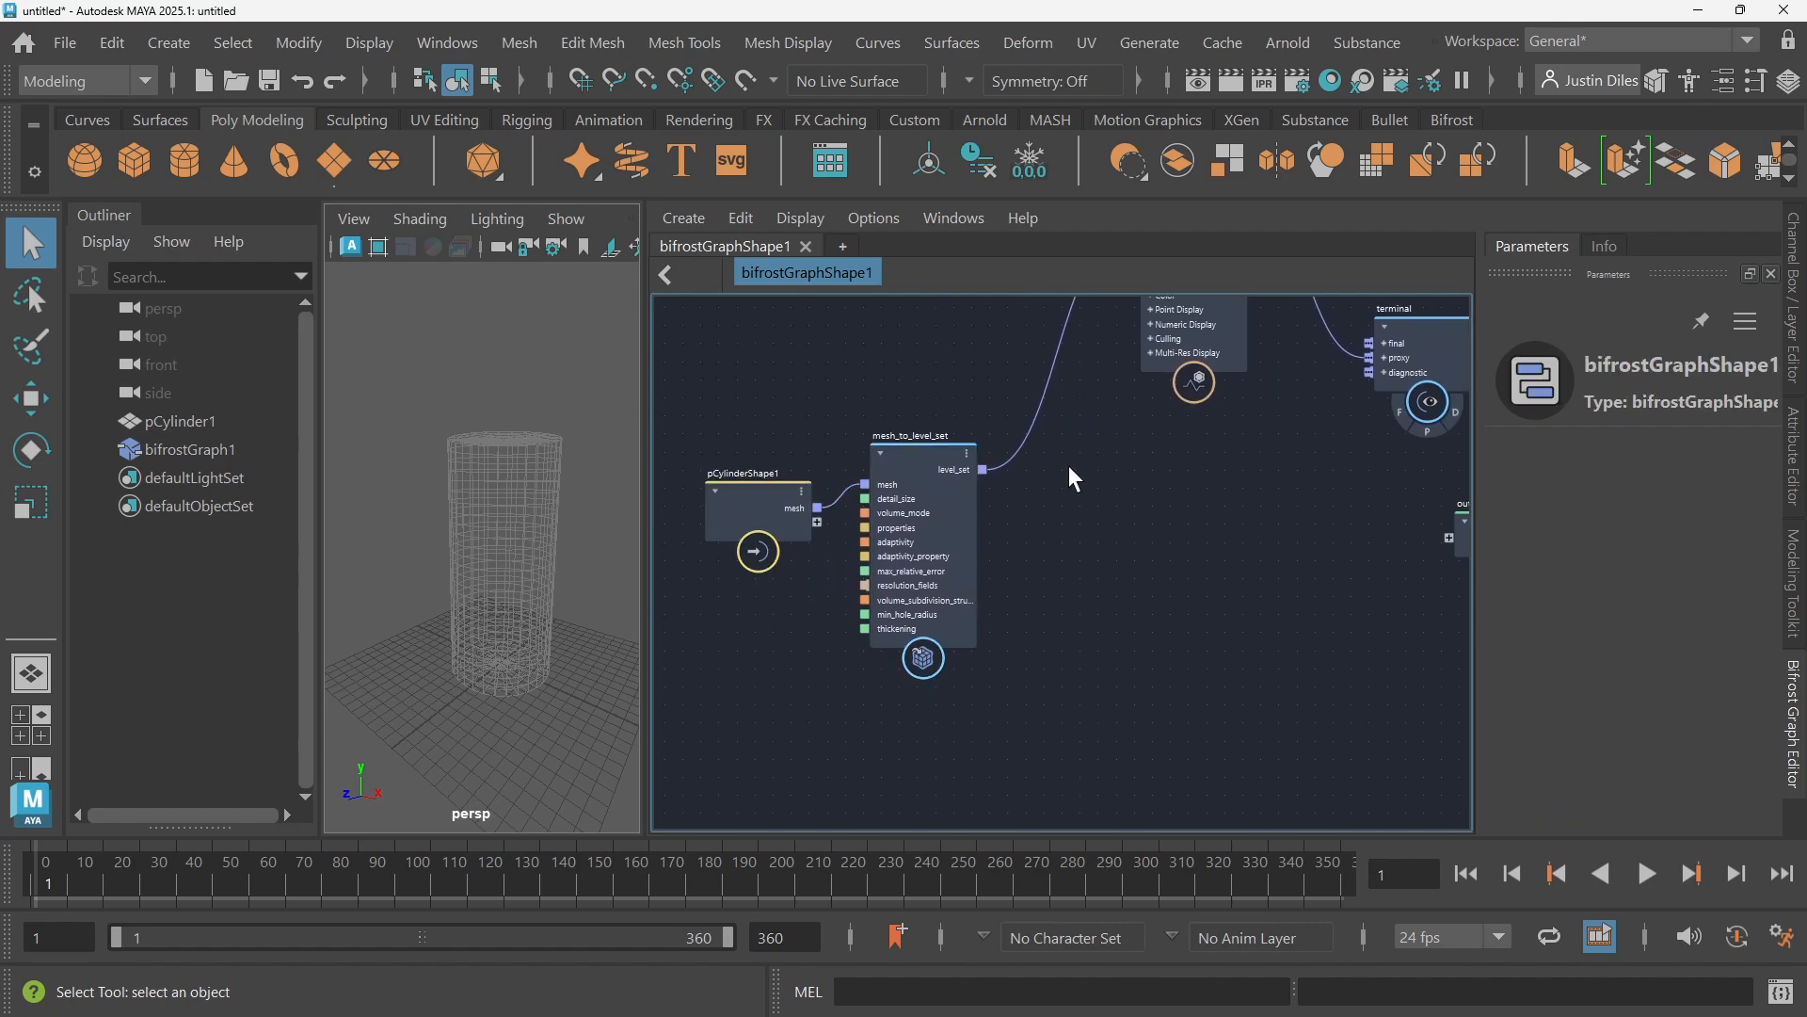
pyautogui.press('Tab')
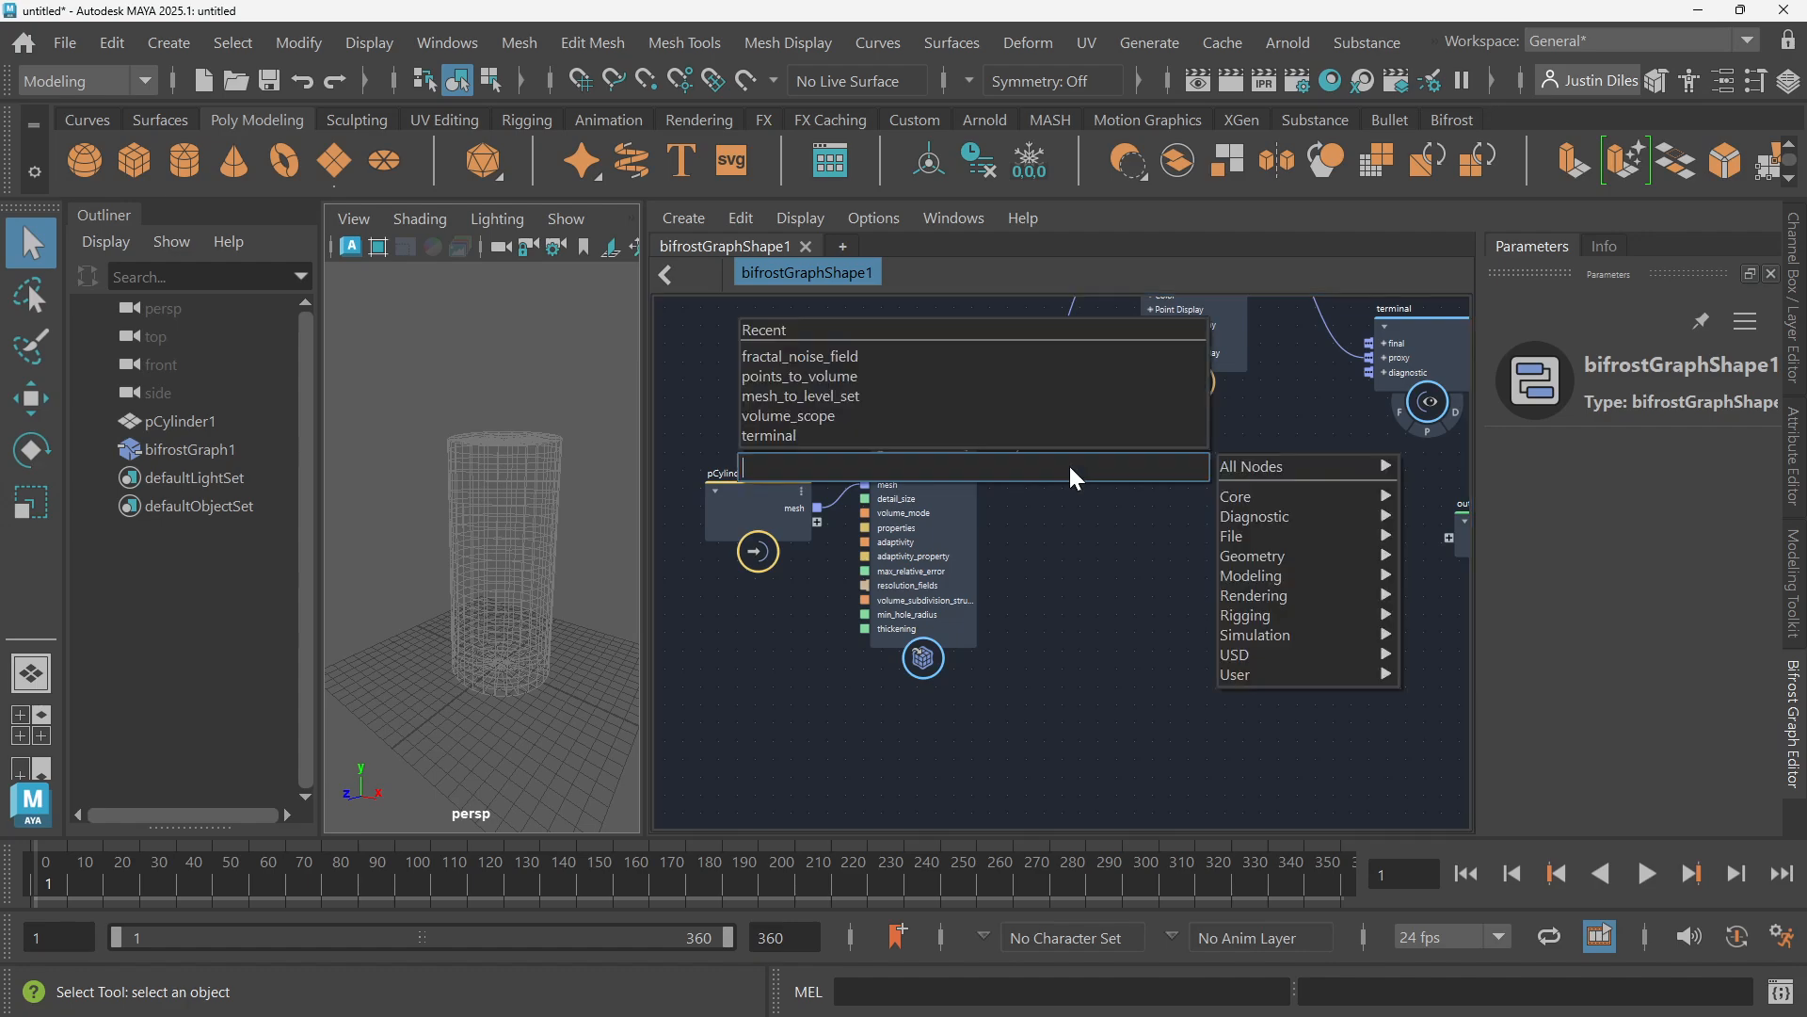
pyautogui.write('voxel')
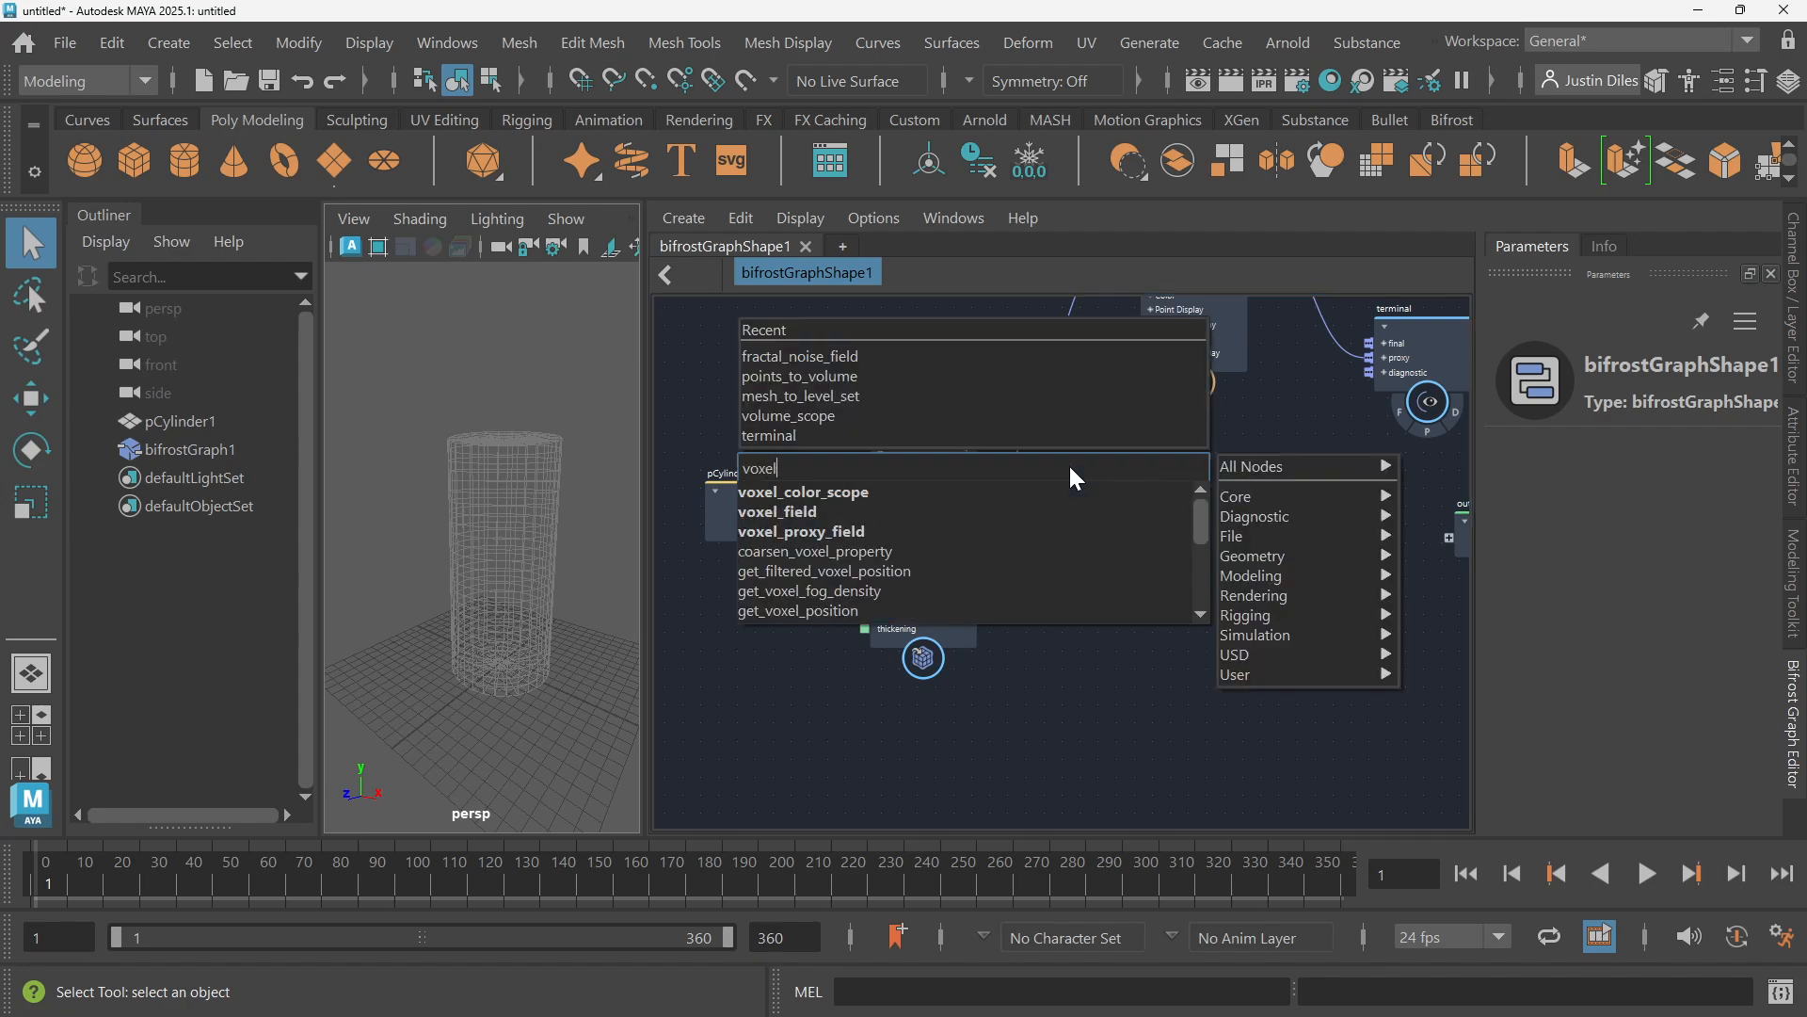
pyautogui.click(937, 514)
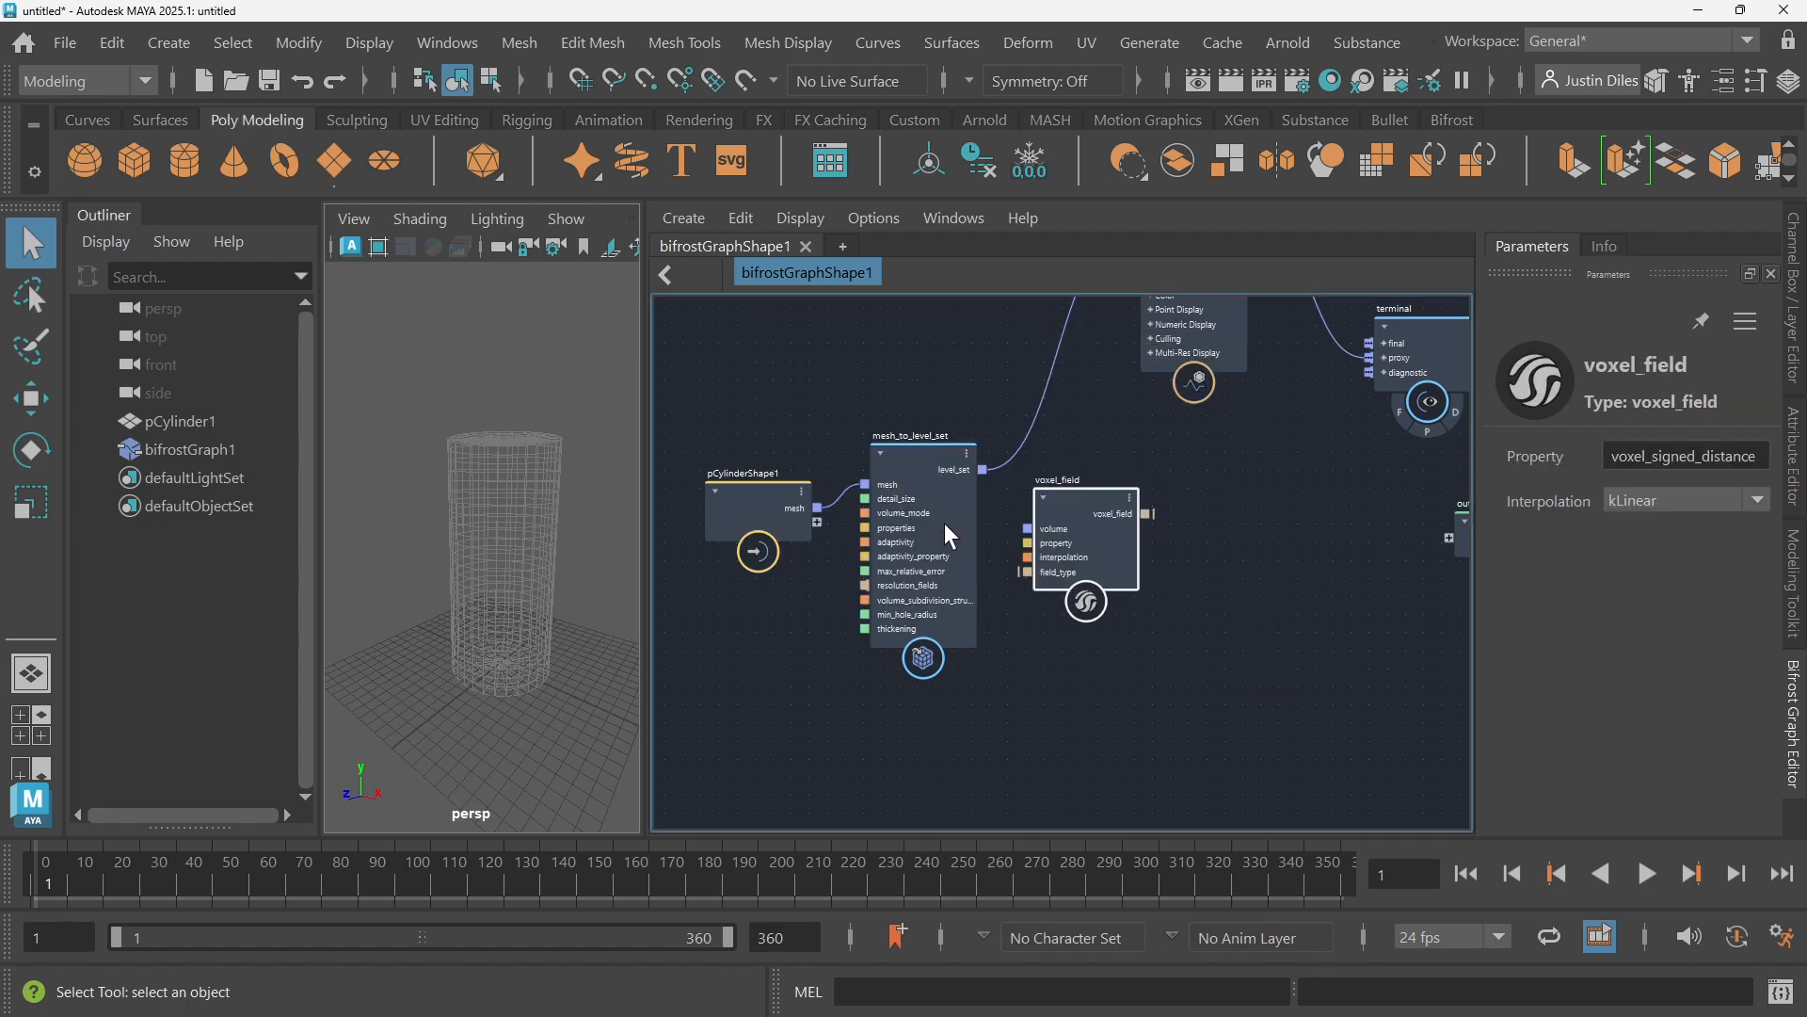
pyautogui.moveTo(1073, 500); pyautogui.dragTo(1173, 467)
pyautogui.moveTo(983, 469); pyautogui.dragTo(1200, 556)
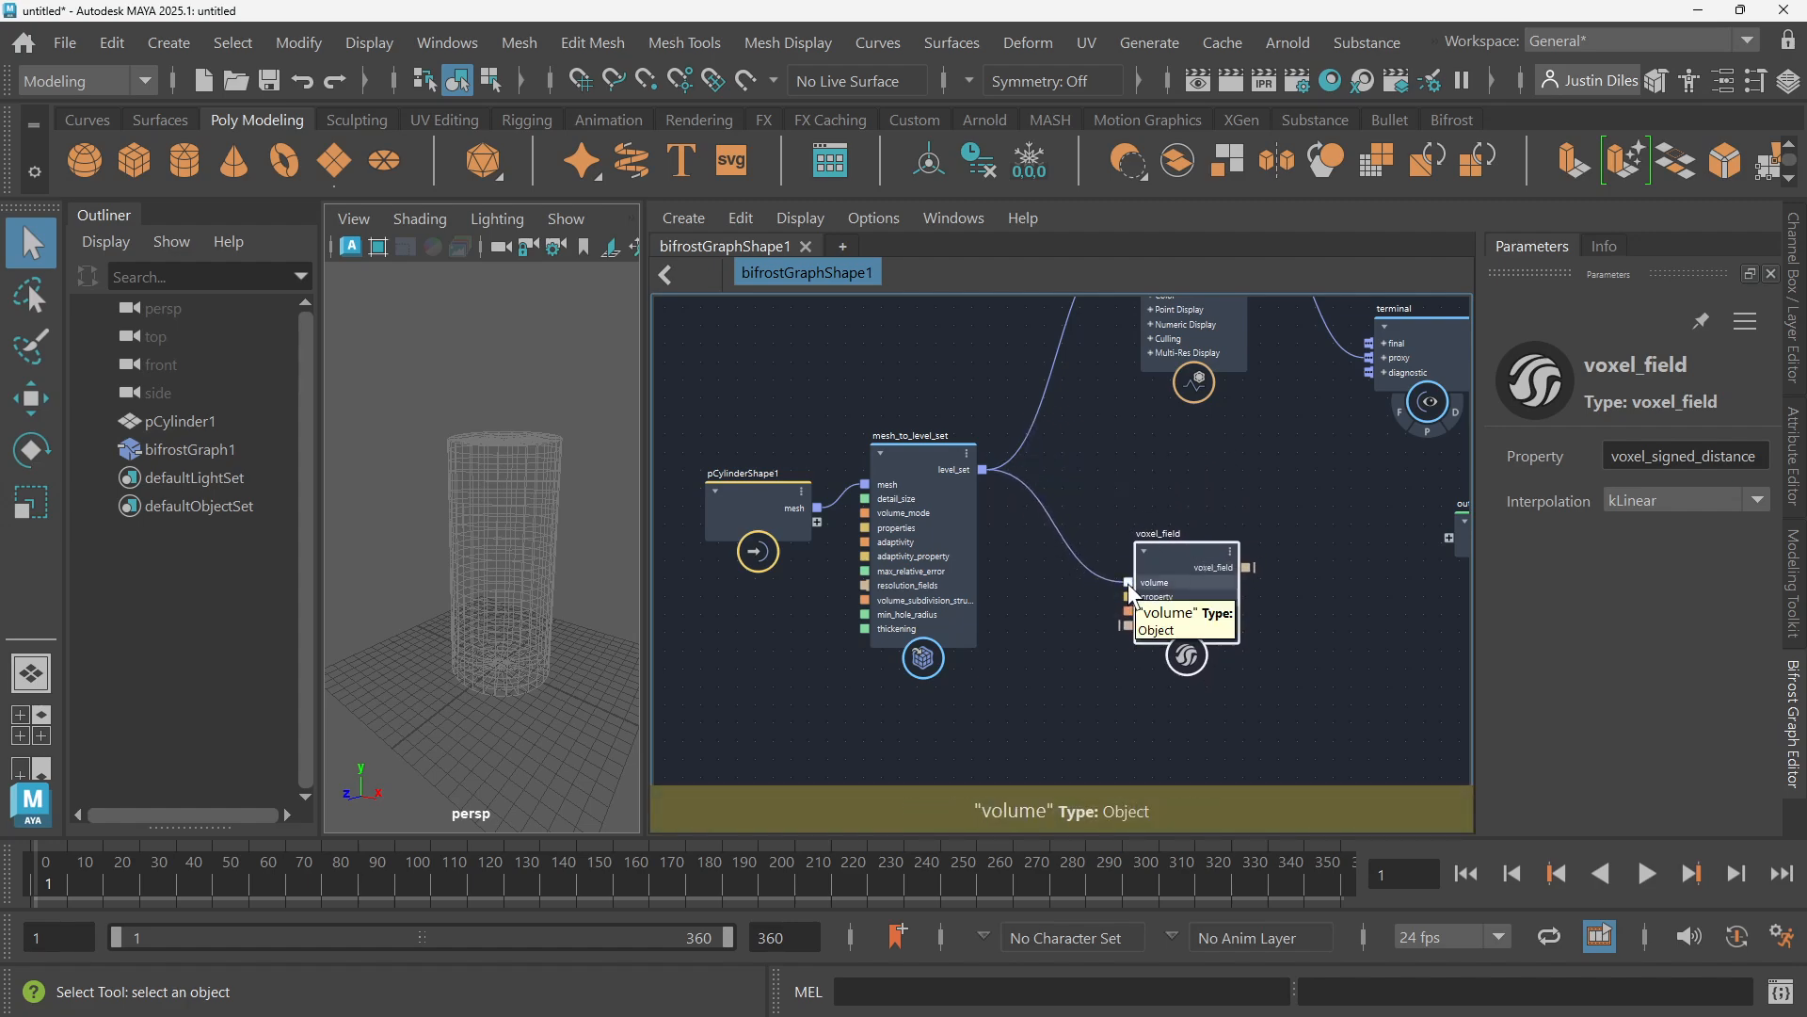
# Add a fractal_noise_field node in the empty area below the mesh_to_level_set node
pyautogui.click(1128, 452)
pyautogui.keyDown('alt'); pyautogui.moveTo(1097, 481); pyautogui.dragTo(1150, 321, button='middle'); pyautogui.keyUp('alt')
pyautogui.scroll(-1, 1111, 535)
pyautogui.keyDown('alt'); pyautogui.moveTo(1101, 565); pyautogui.dragTo(1061, 580, button='middle'); pyautogui.keyUp('alt')
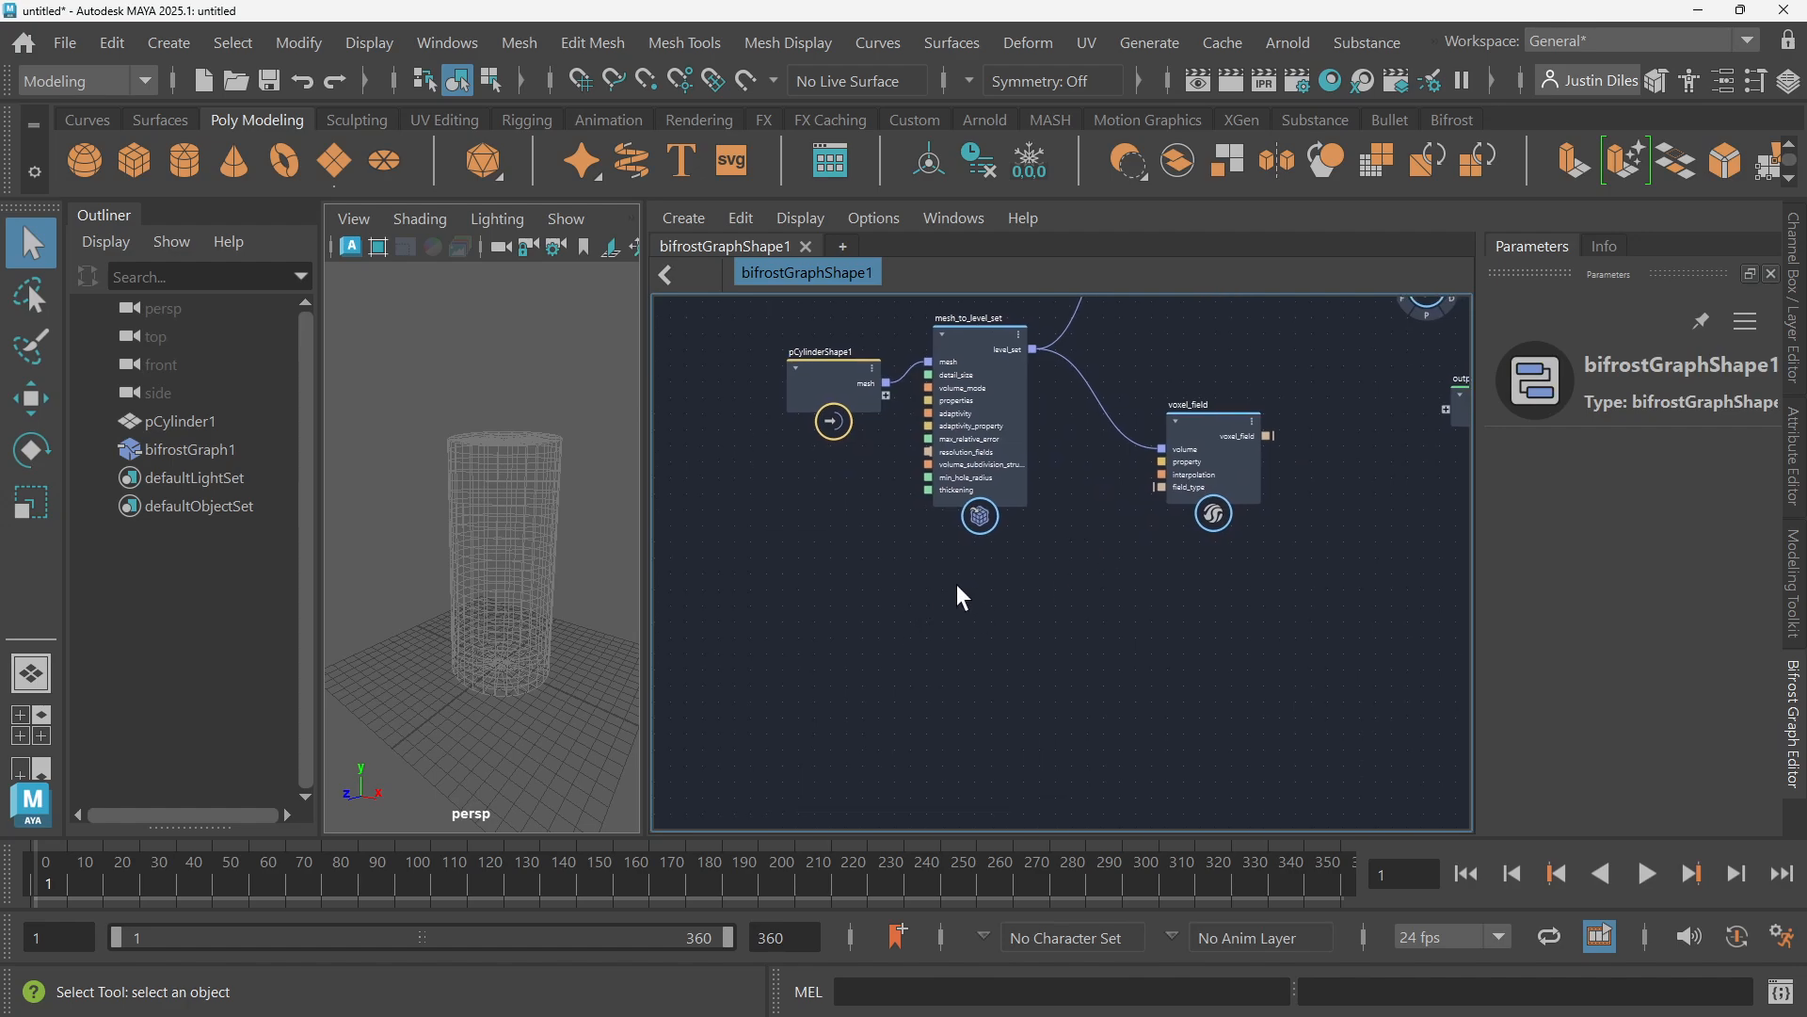
pyautogui.press('Tab')
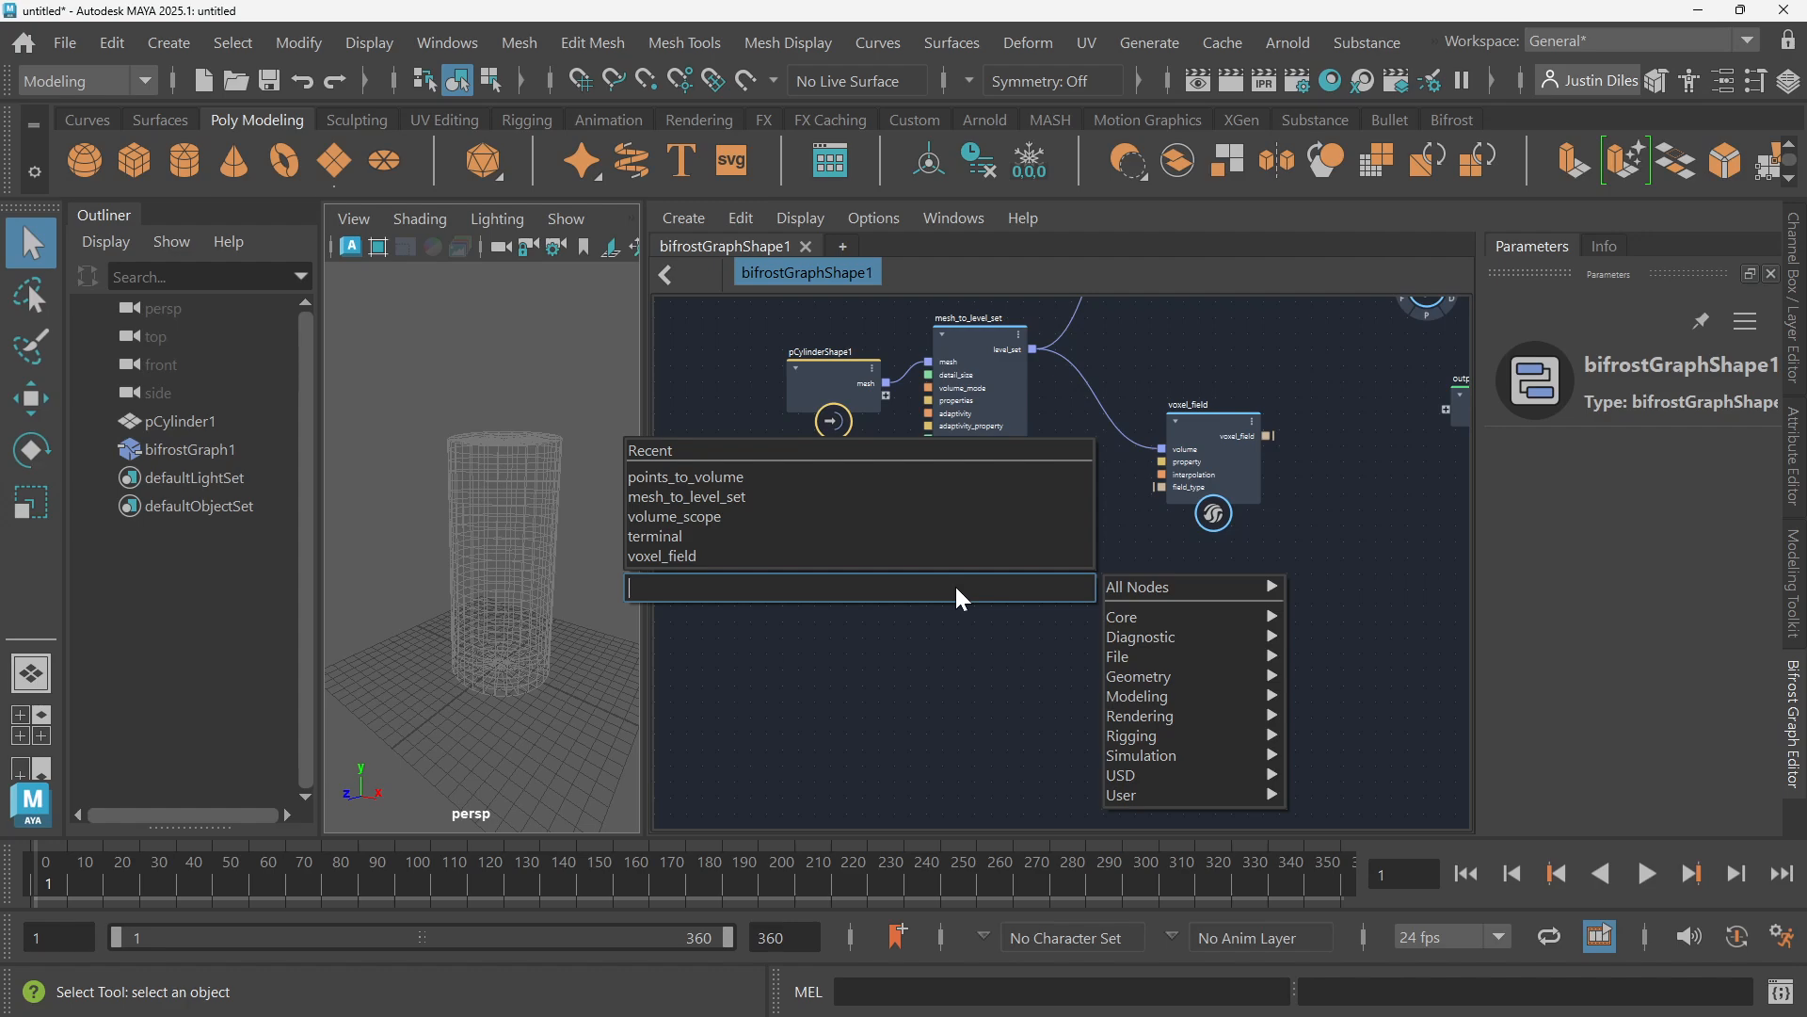
pyautogui.write('frac')
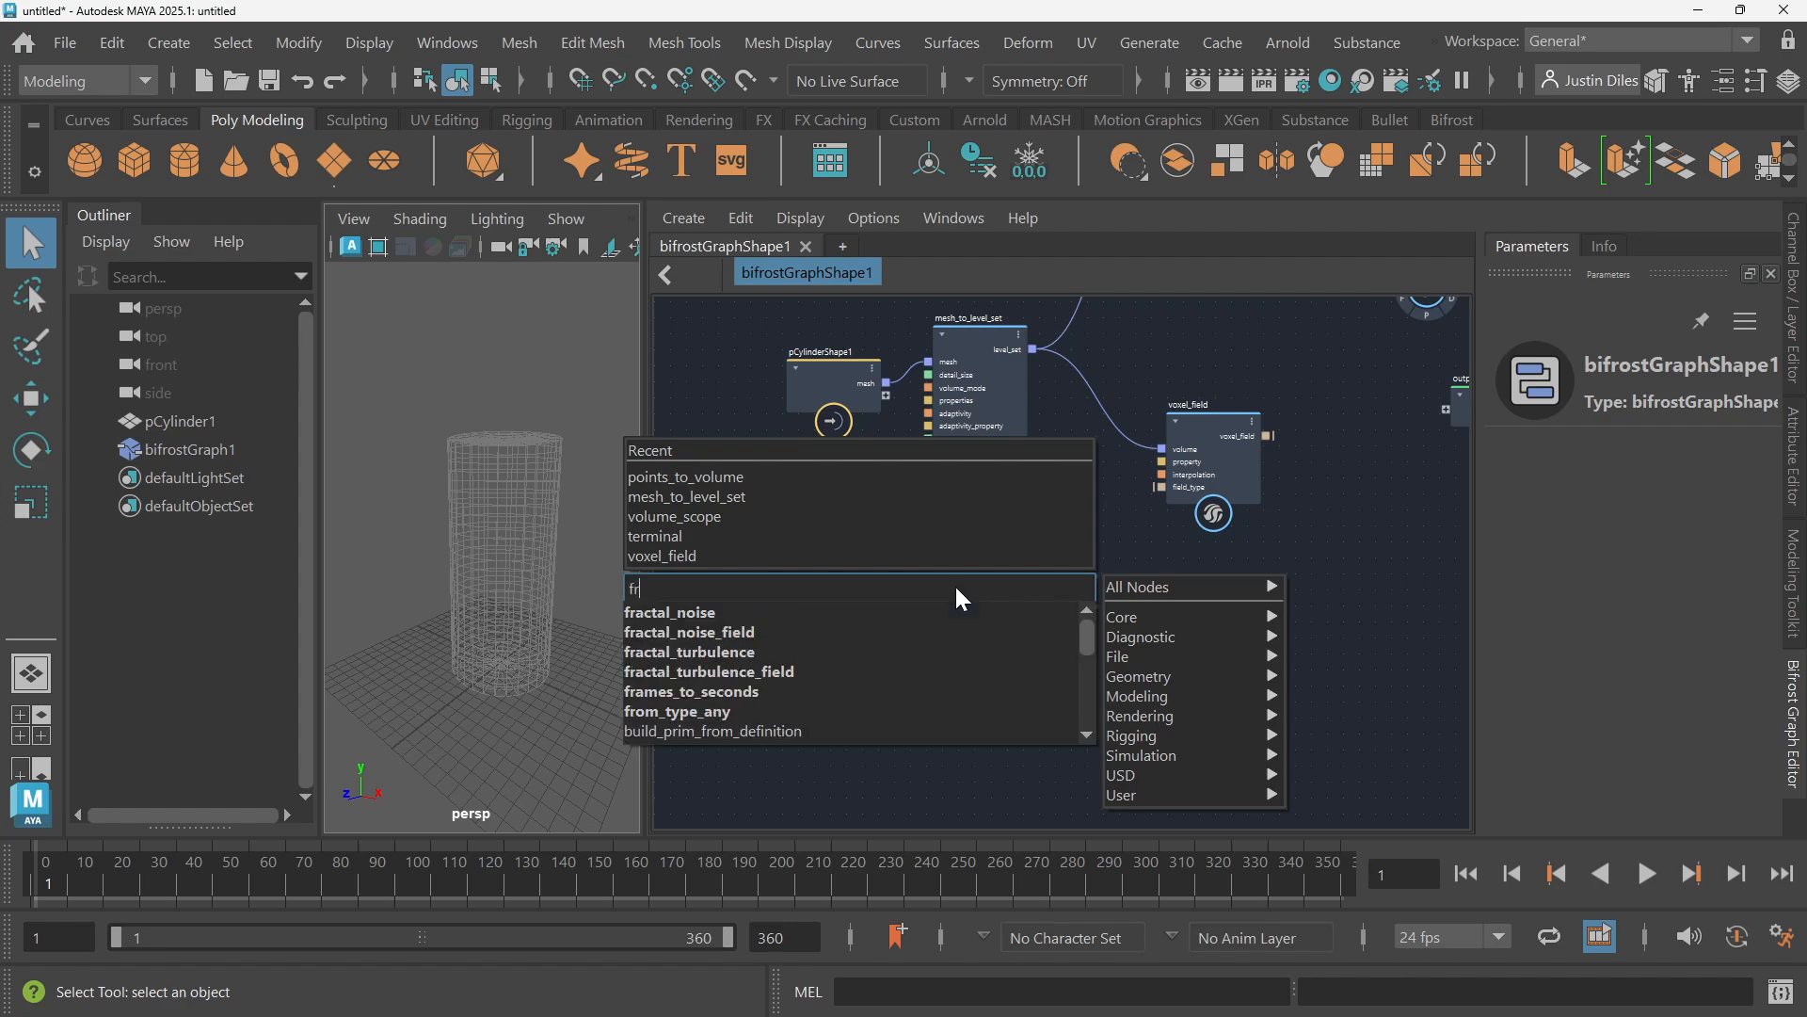
pyautogui.click(827, 632)
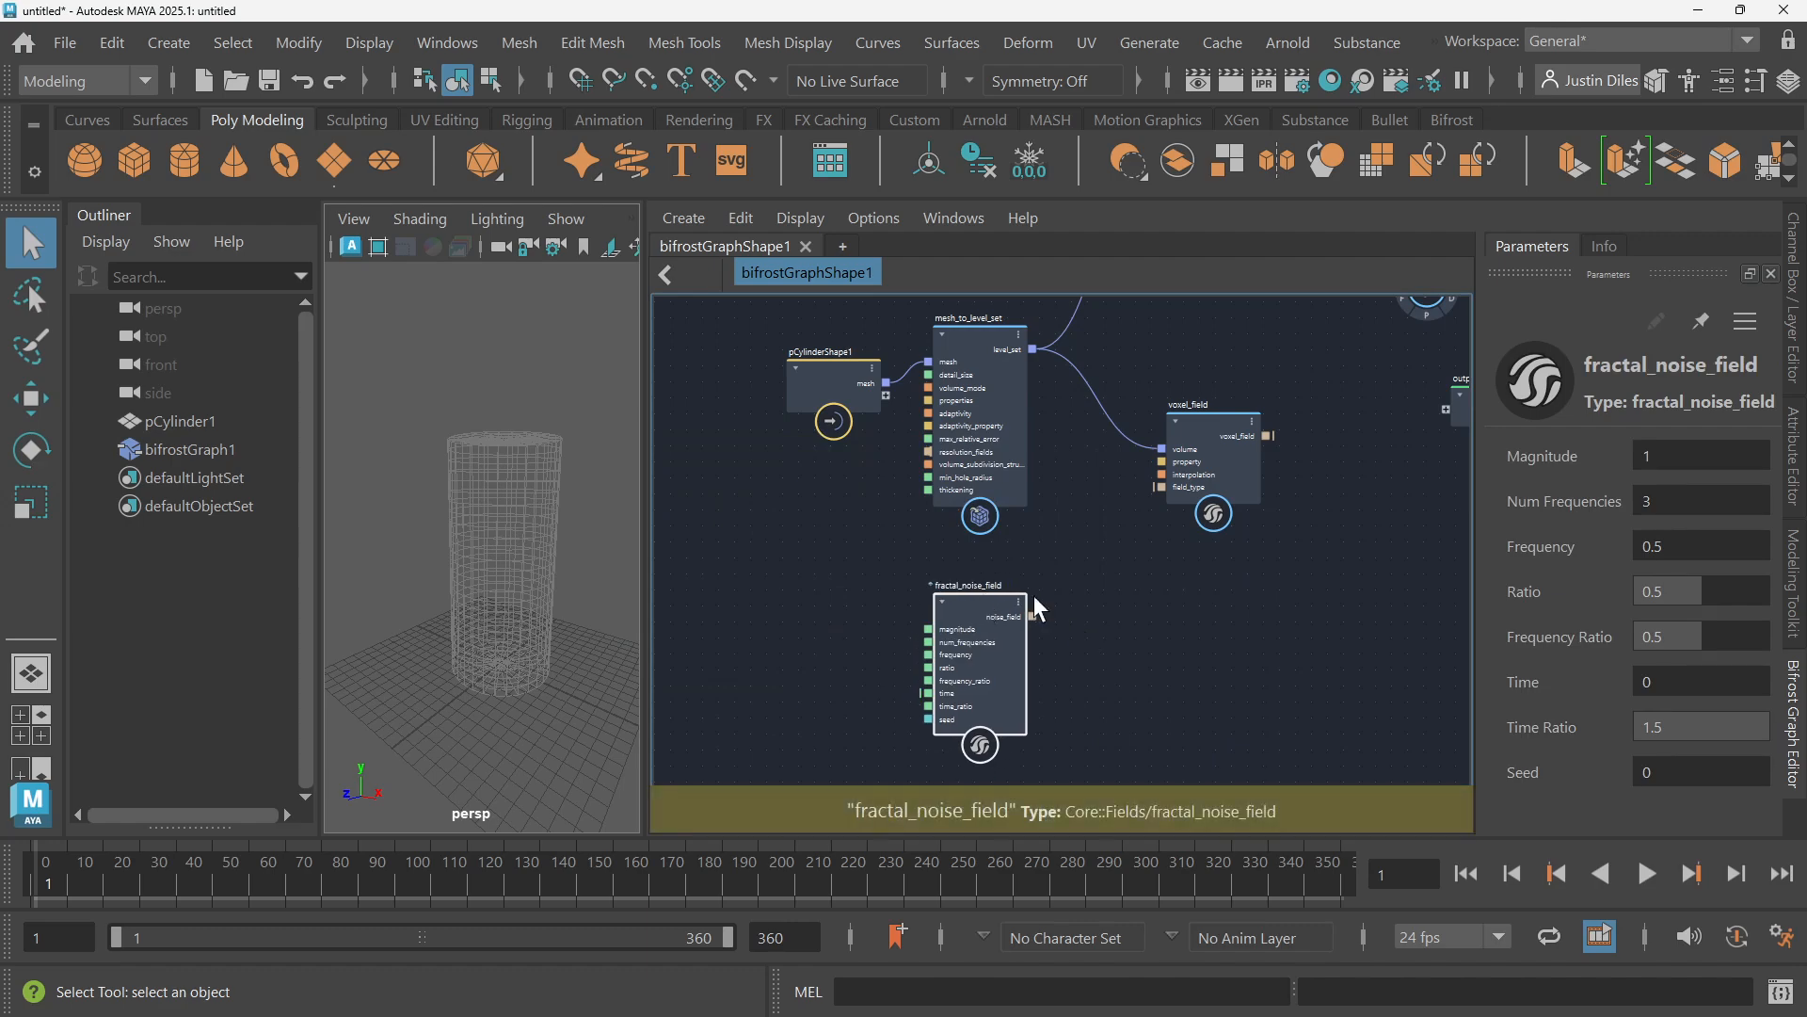
# Move the output node farther from voxel_field and shift voxel_field slightly away from mesh_to_level_set to free up graph space
pyautogui.scroll(2, 1292, 524)
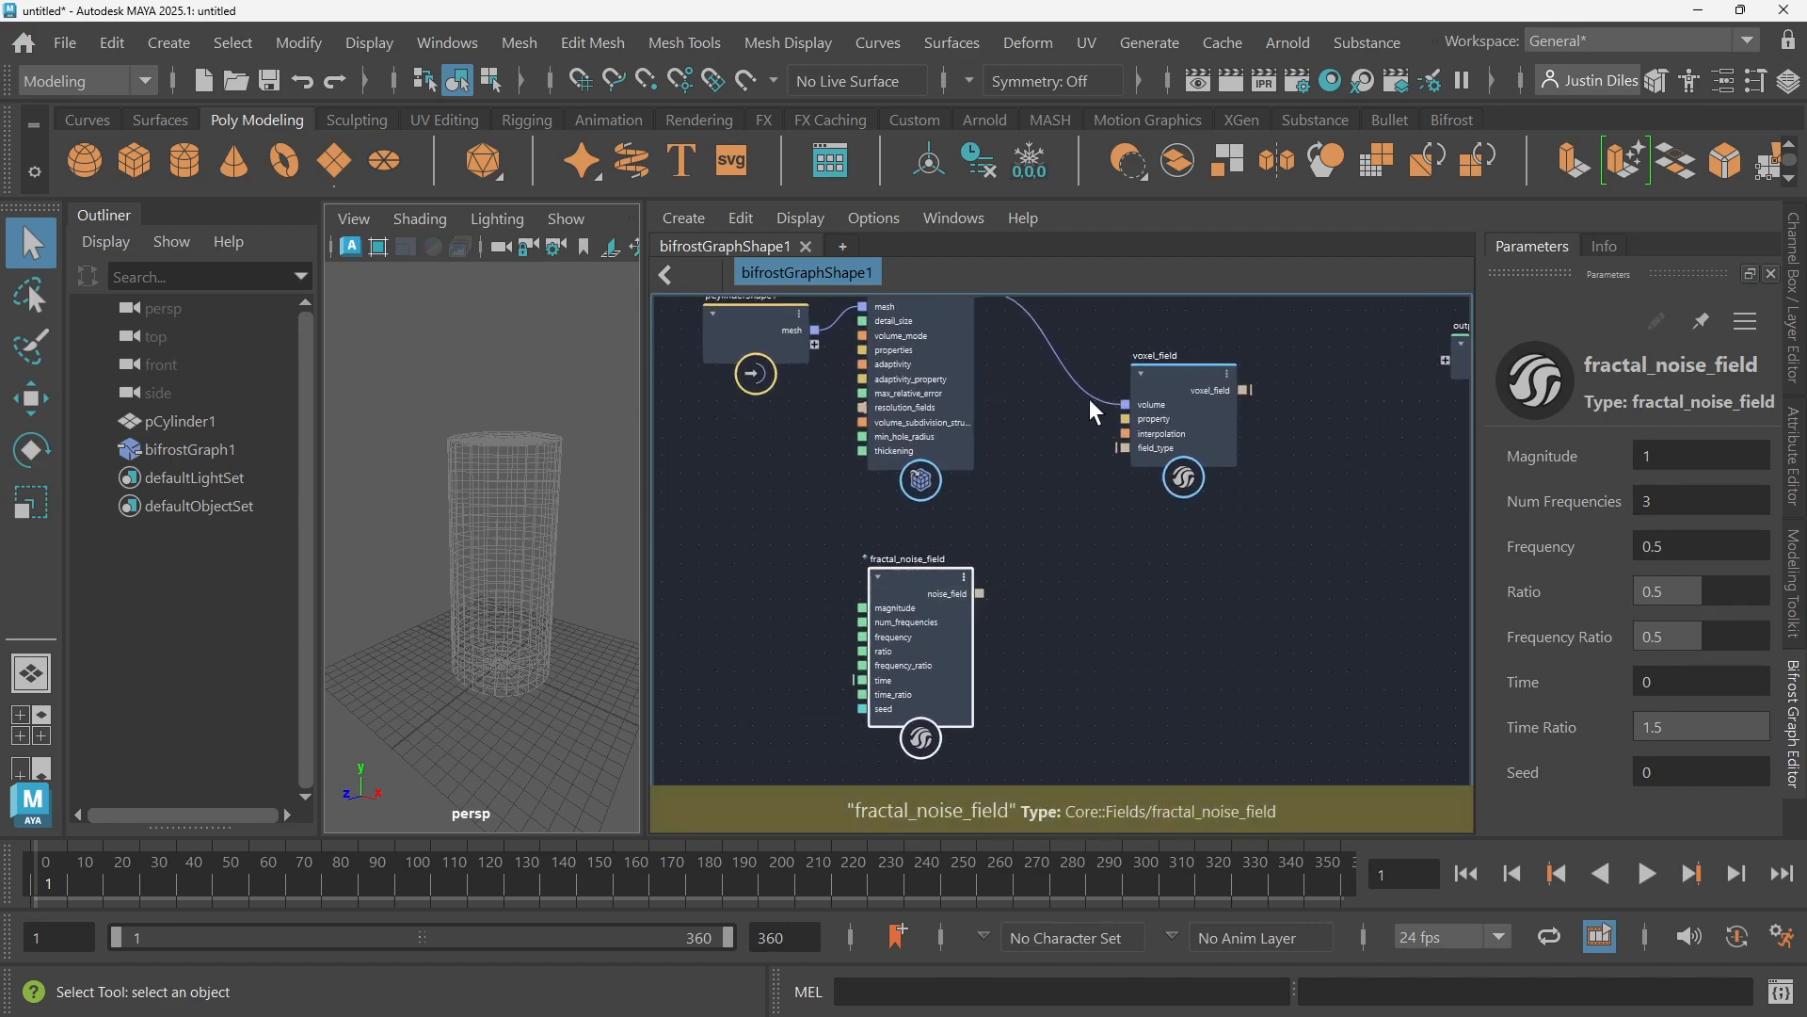
pyautogui.moveTo(1212, 544); pyautogui.dragTo(1082, 589, button='middle')
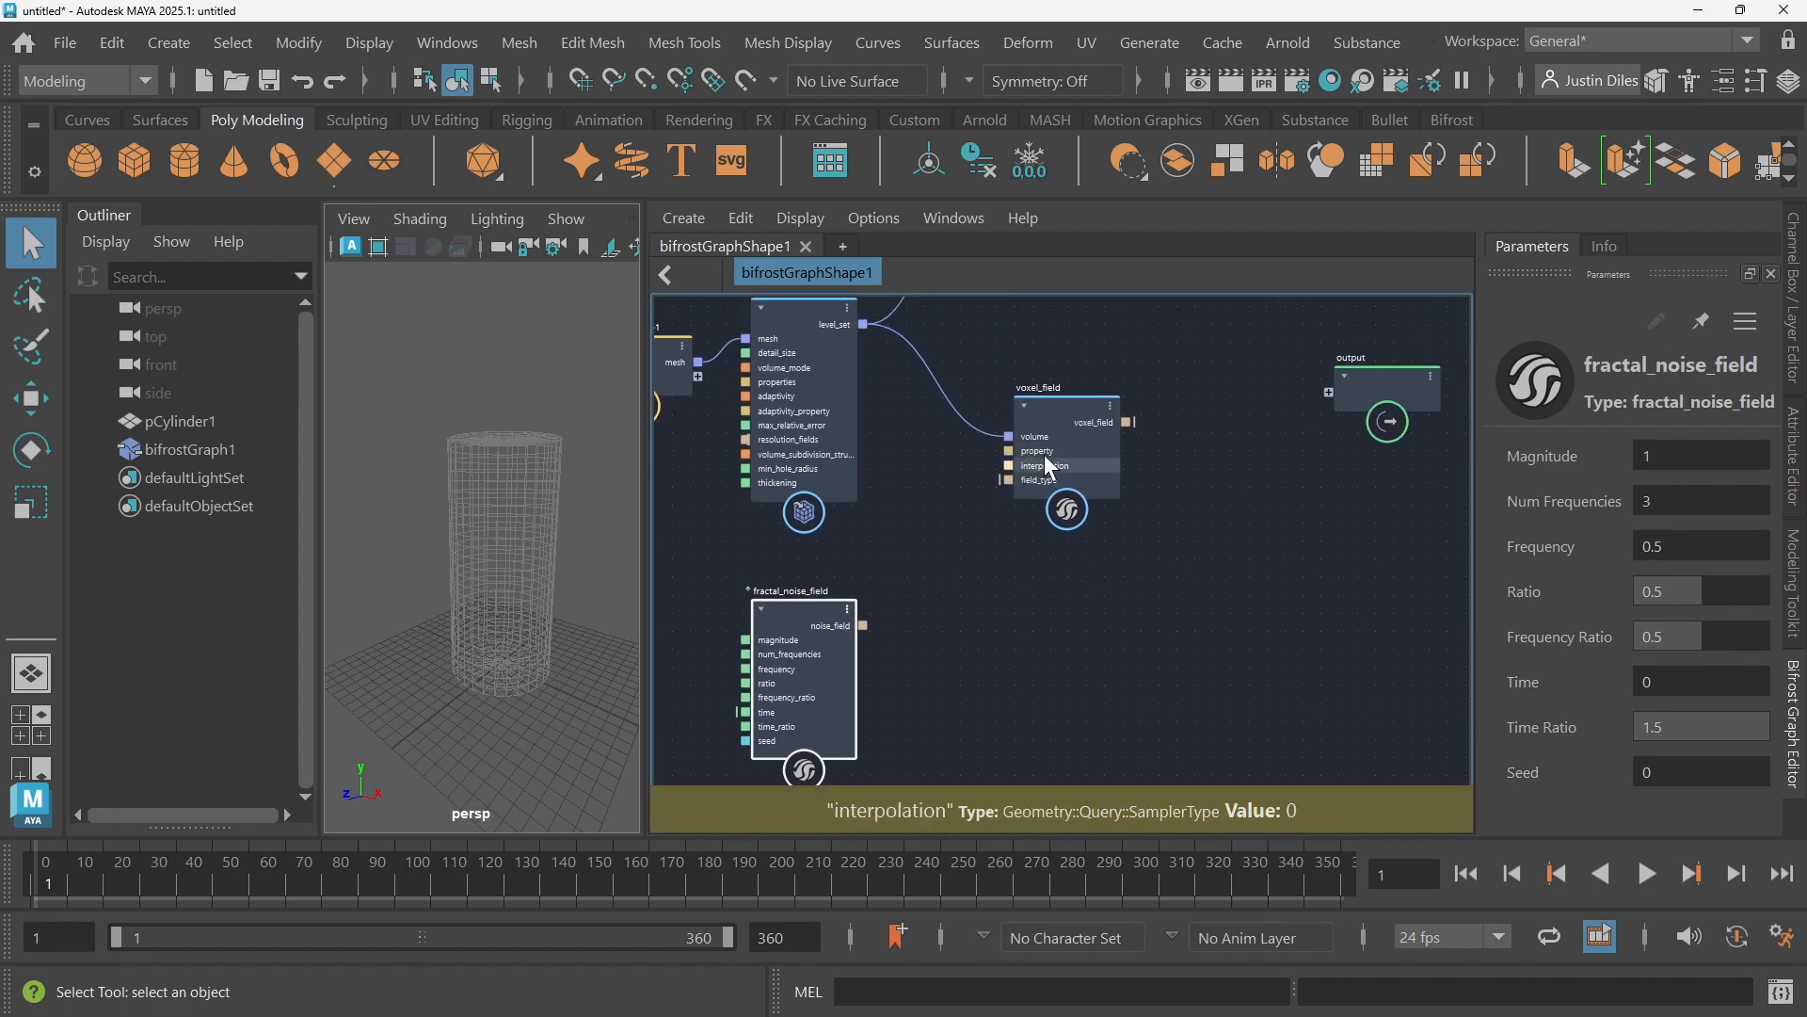
pyautogui.moveTo(1065, 403); pyautogui.dragTo(1138, 484, button='middle')
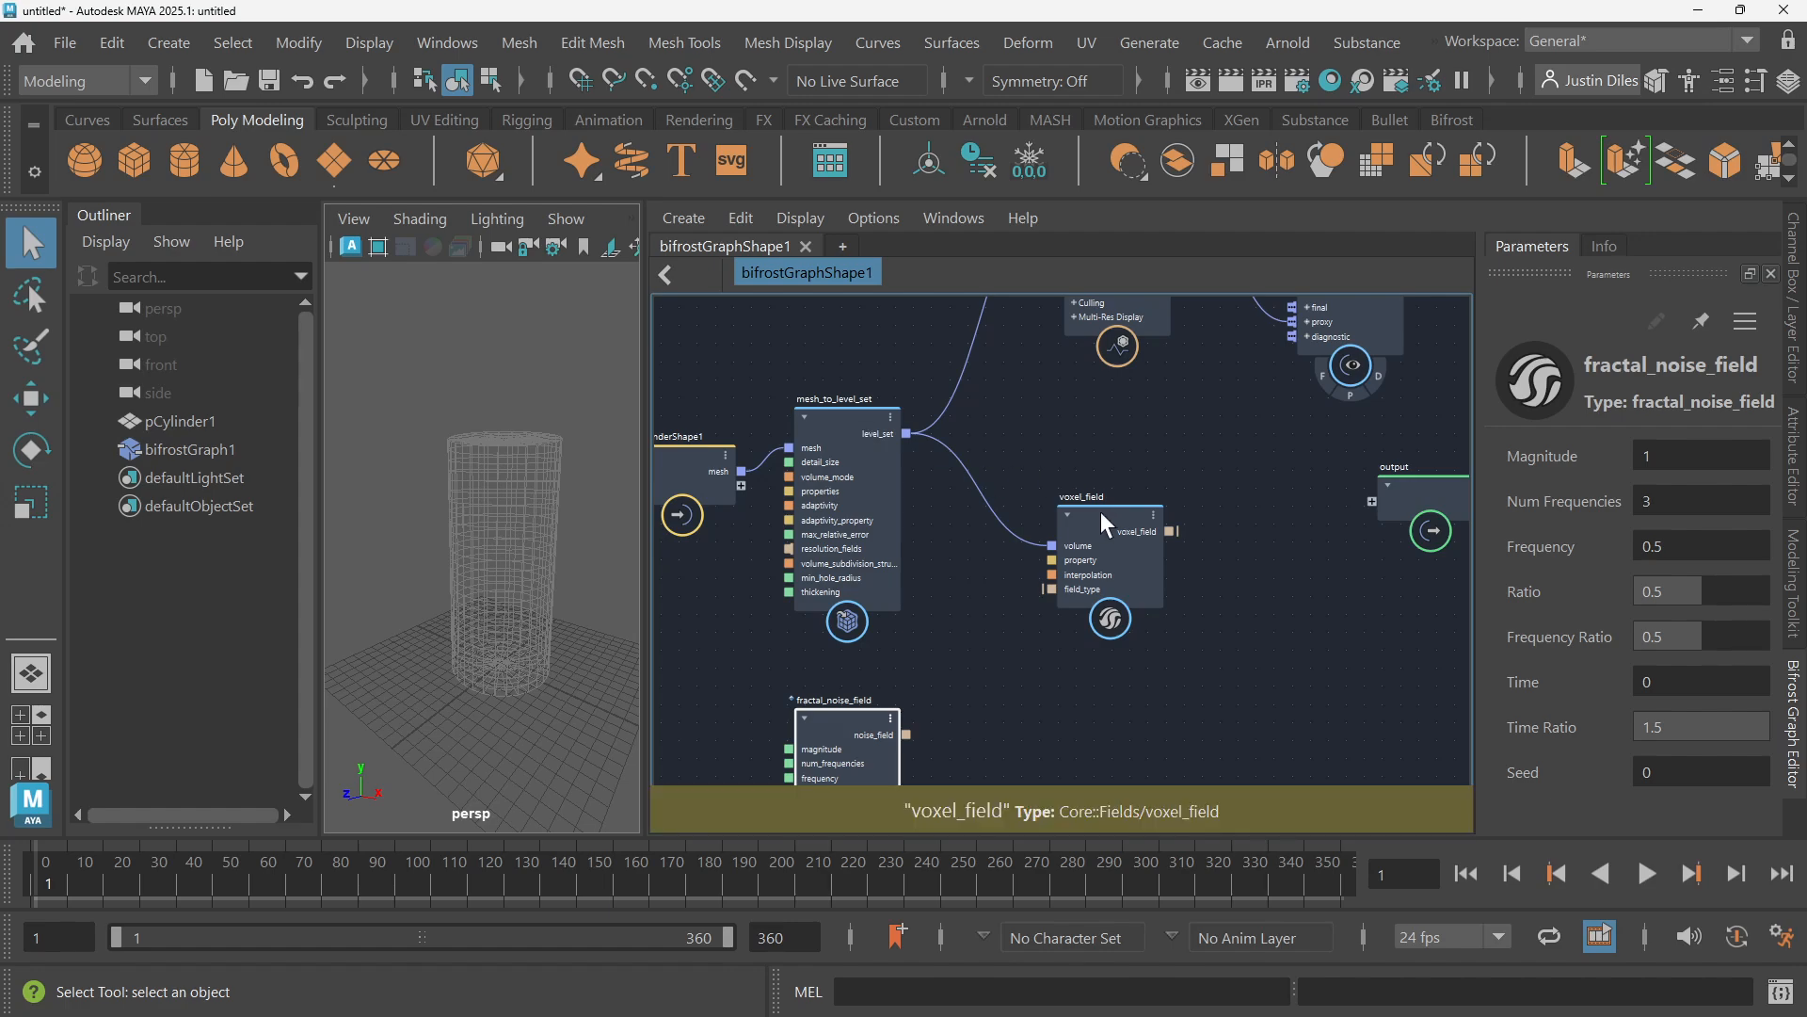
pyautogui.moveTo(1214, 510); pyautogui.dragTo(1170, 384, button='middle')
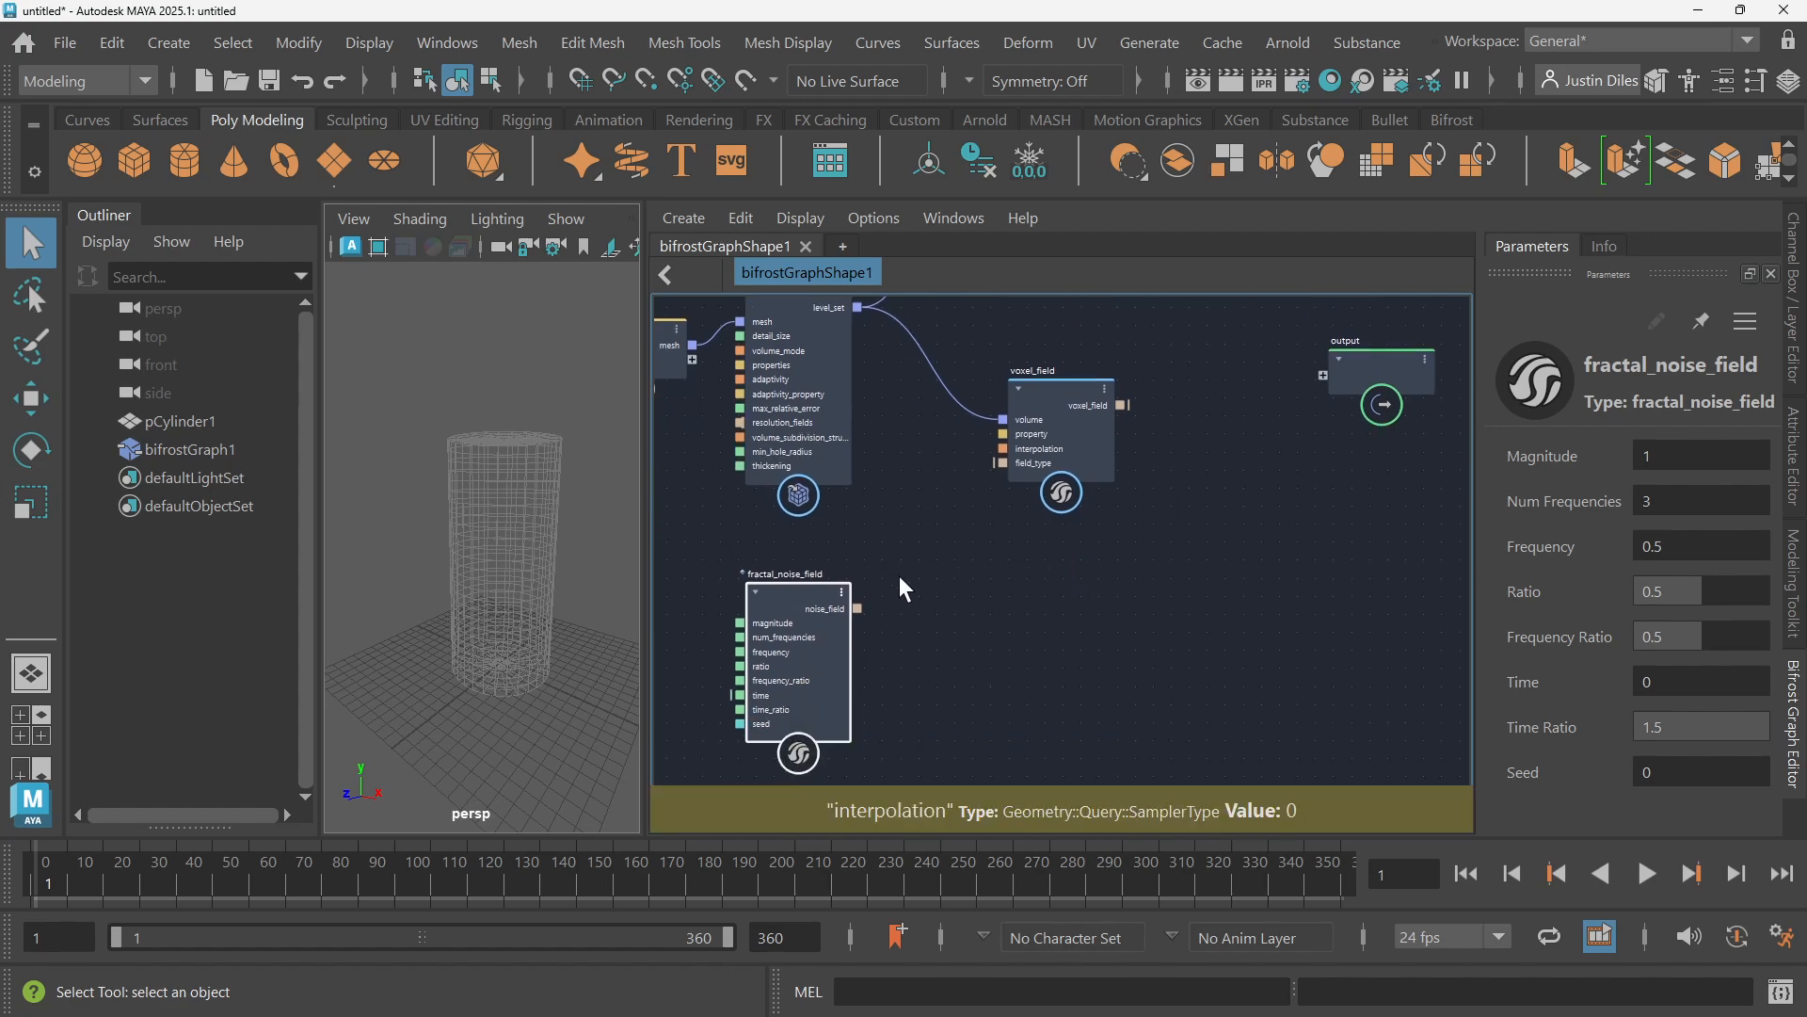
pyautogui.moveTo(1294, 419); pyautogui.dragTo(1036, 544, button='middle')
pyautogui.moveTo(1162, 480); pyautogui.dragTo(1352, 514)
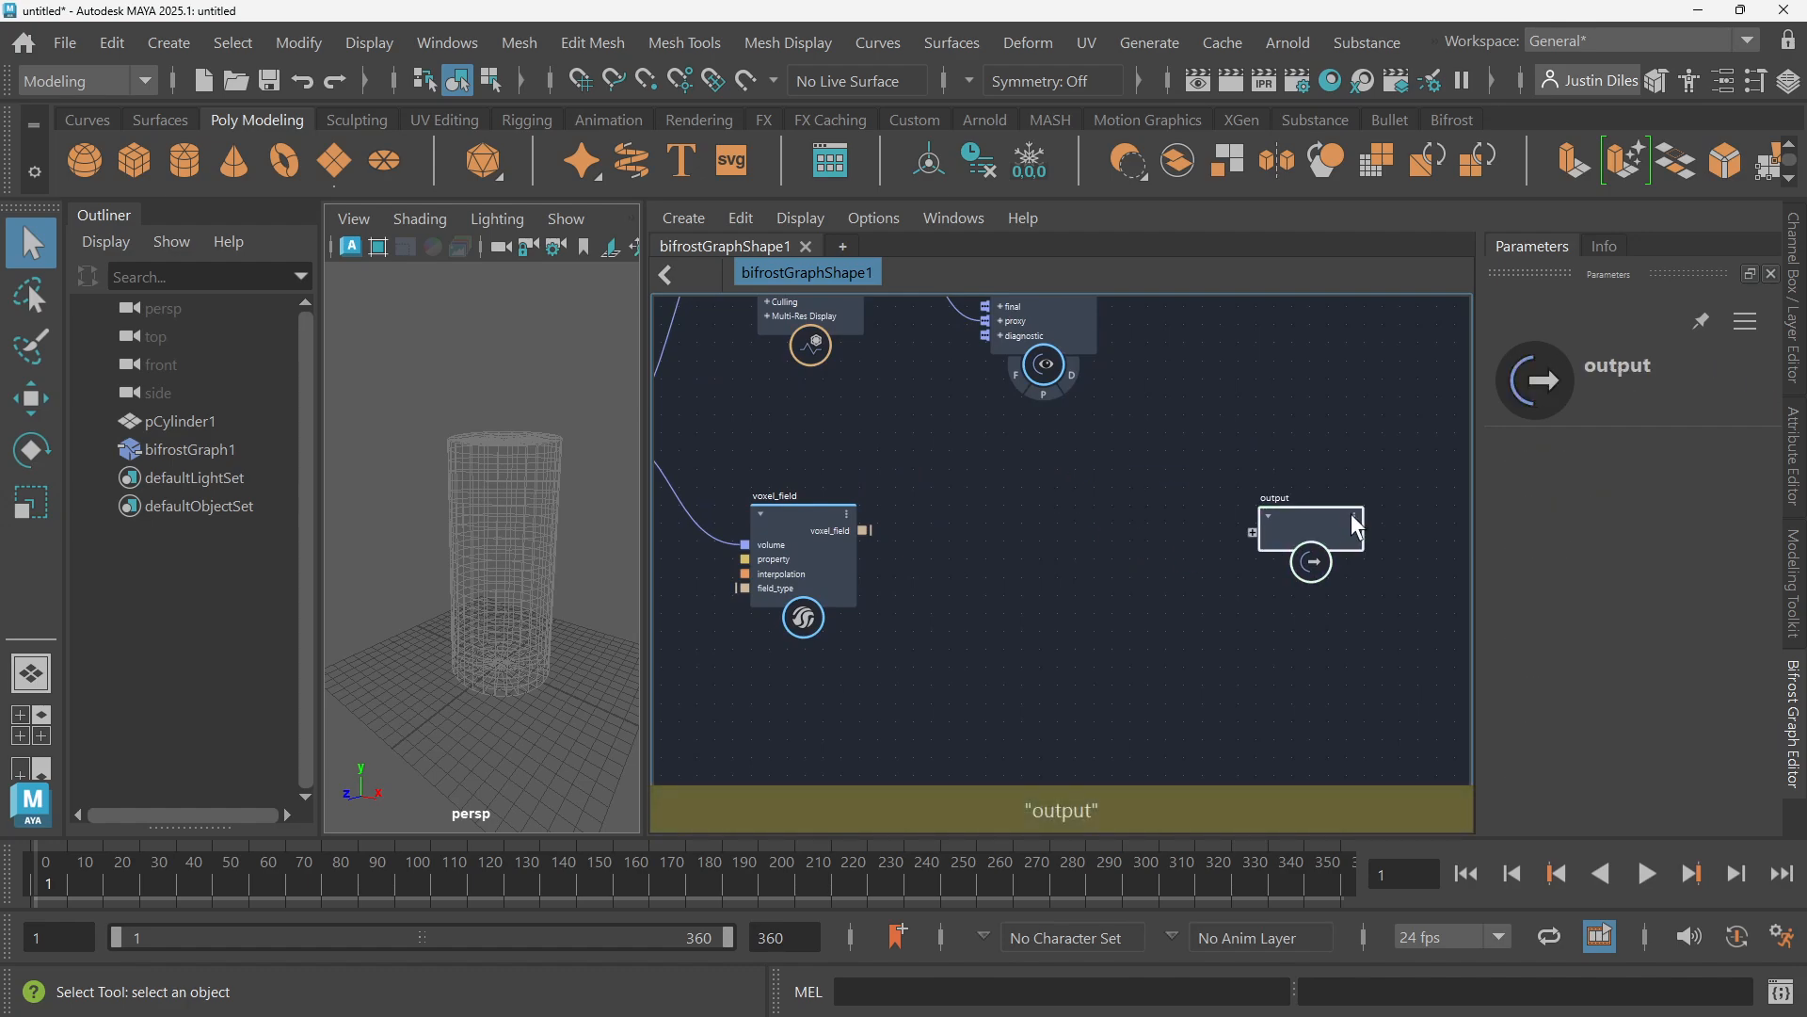
pyautogui.moveTo(867, 530); pyautogui.dragTo(1123, 439, button='middle')
pyautogui.moveTo(1044, 520); pyautogui.dragTo(1063, 520, button='middle')
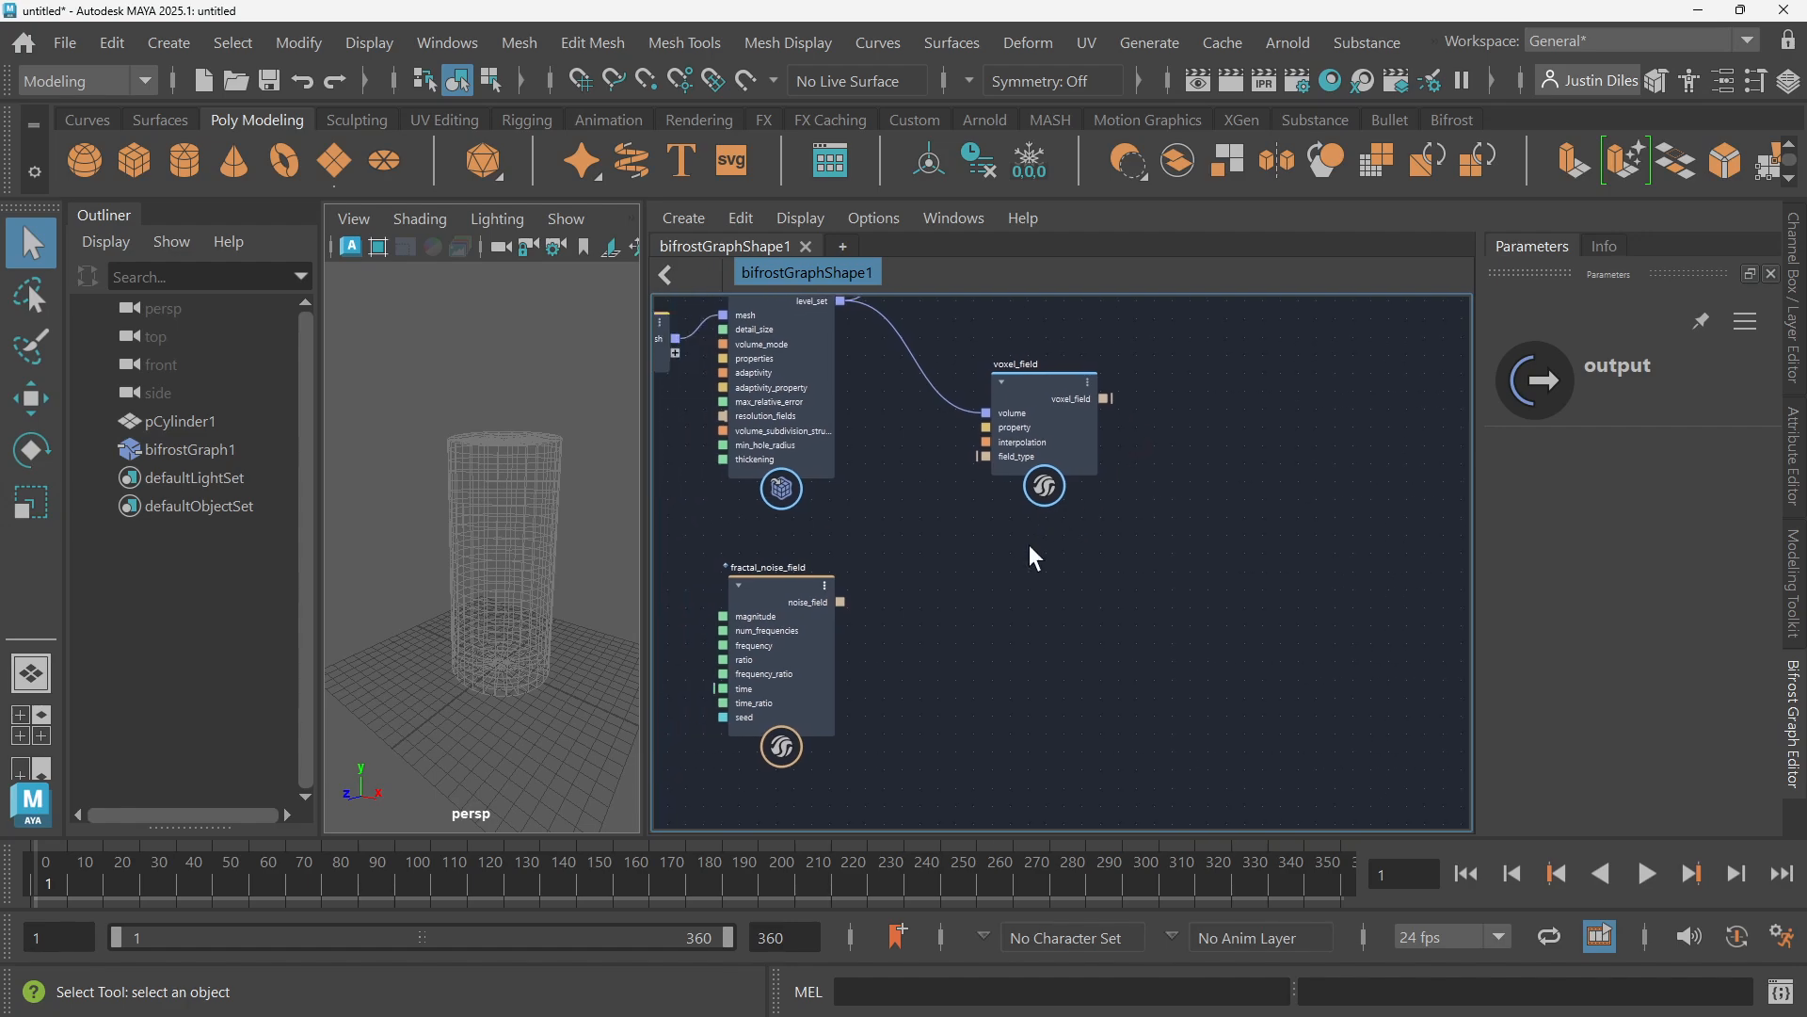
pyautogui.click(1059, 371)
pyautogui.moveTo(1037, 382); pyautogui.dragTo(1062, 381)
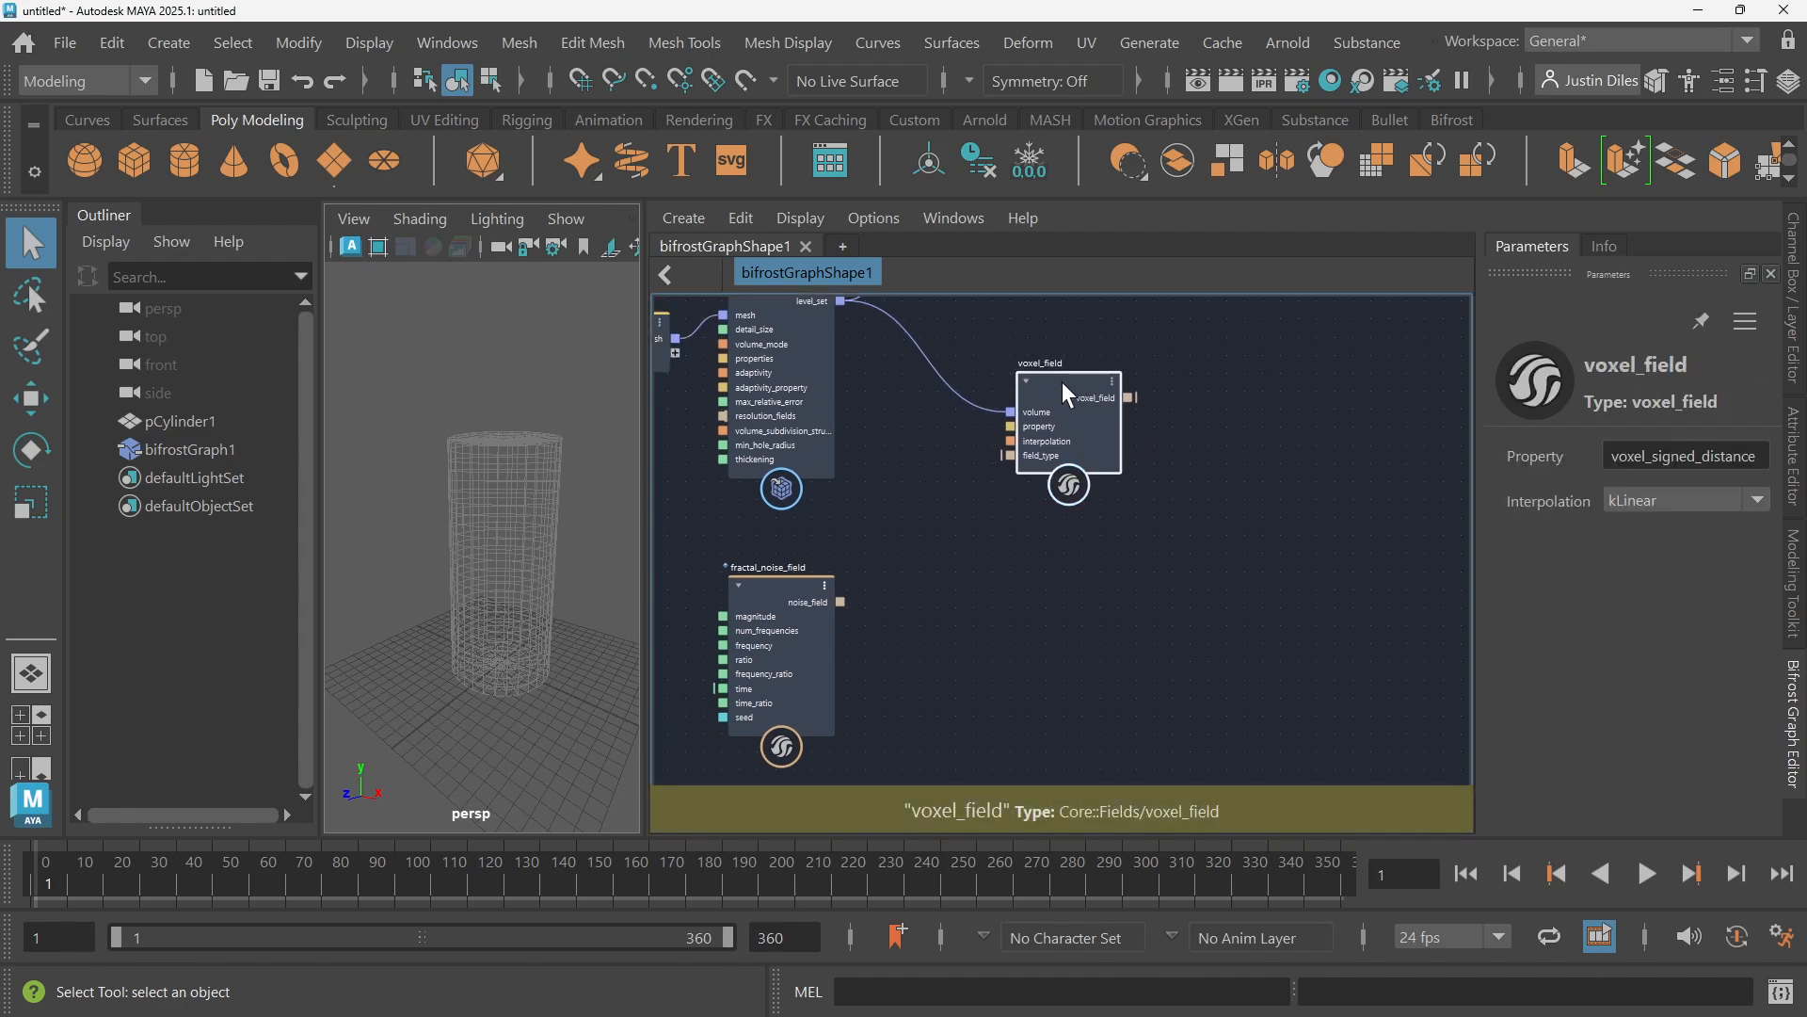
# Set the fractal_noise_field's Magnitude to 5 and its Frequency to 0.3
pyautogui.click(805, 591)
pyautogui.click(1675, 455)
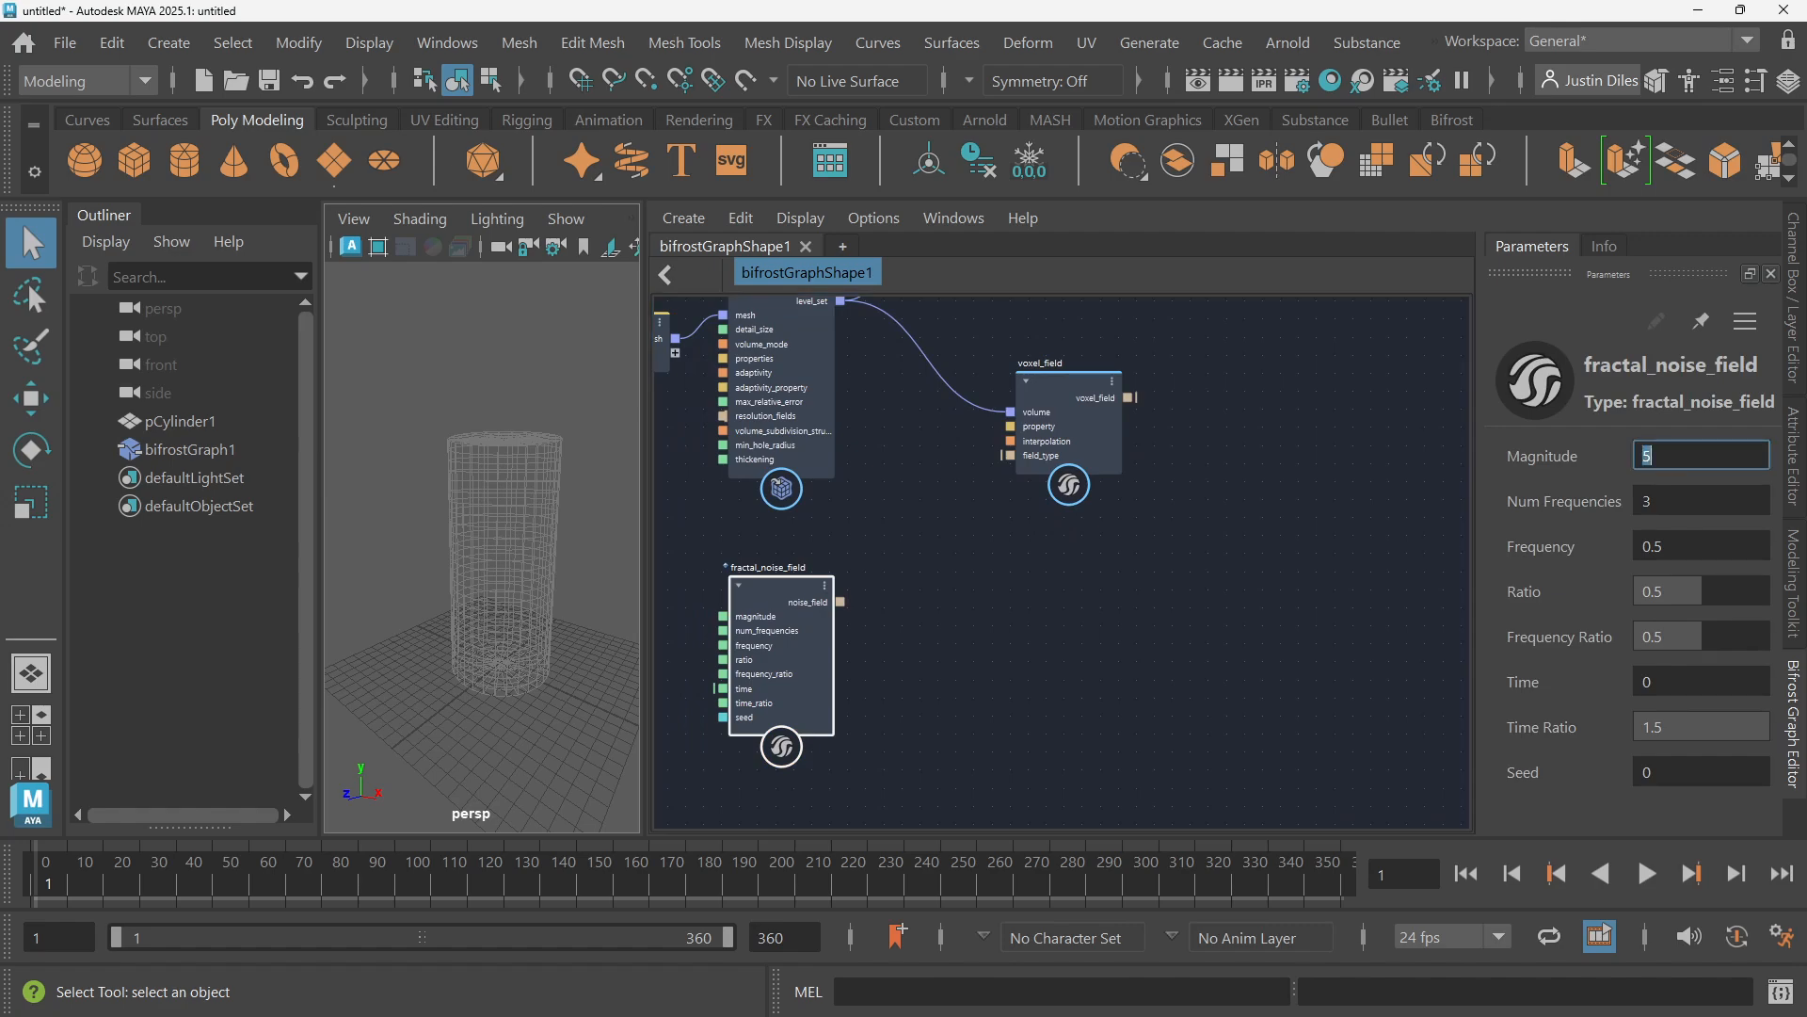
pyautogui.click(1661, 503)
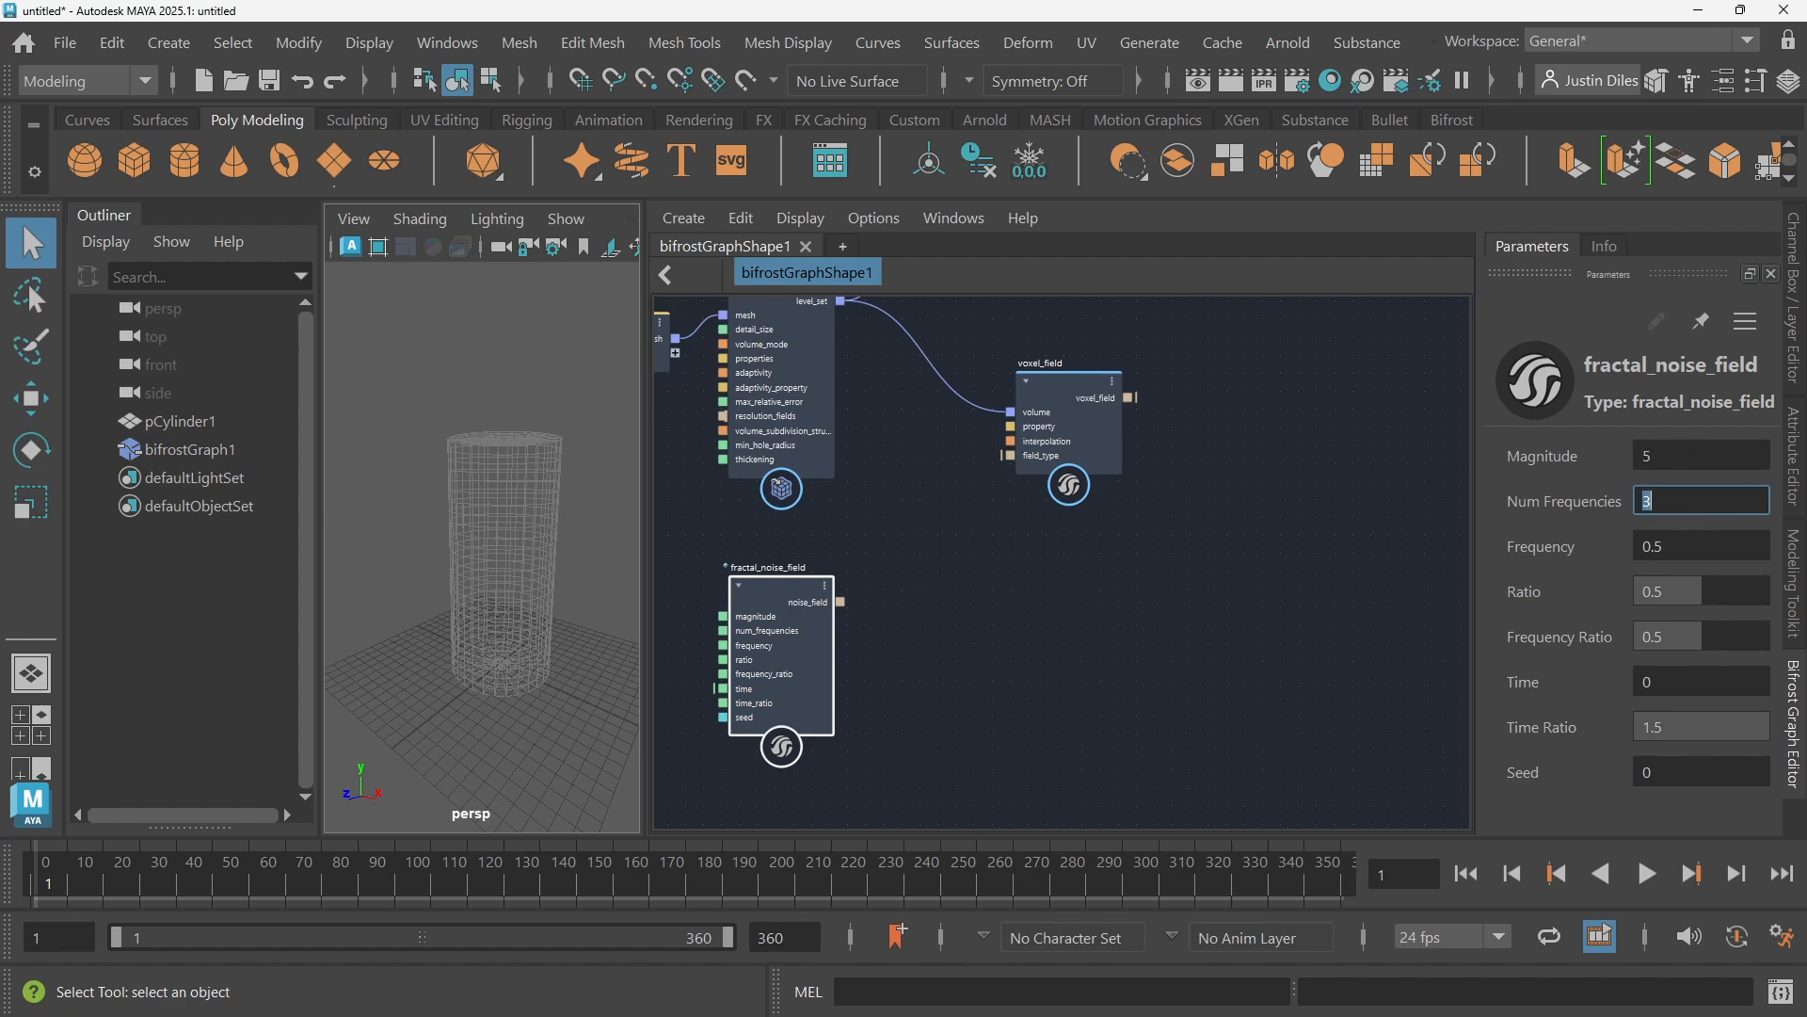
pyautogui.click(1680, 543)
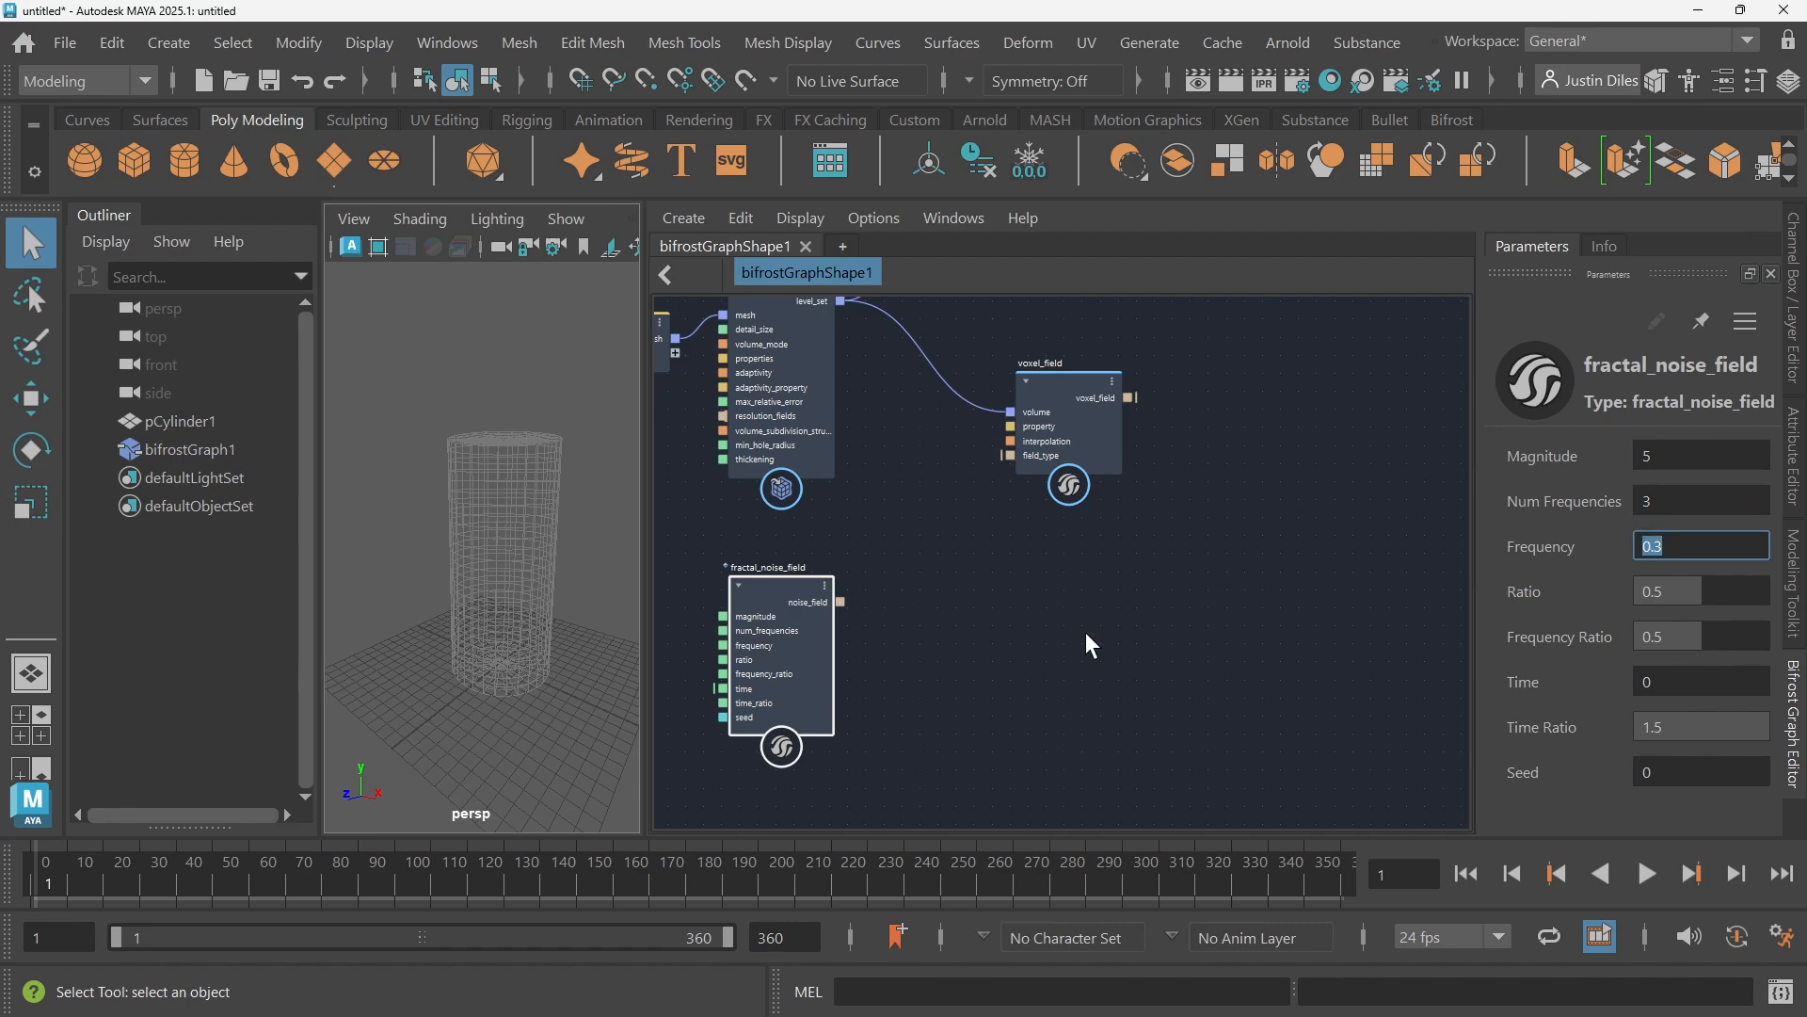
# Nudge voxel_field closer to mesh_to_level_set and add a mask_field node fed by fractal_noise_field's noise_field output
pyautogui.click(912, 572)
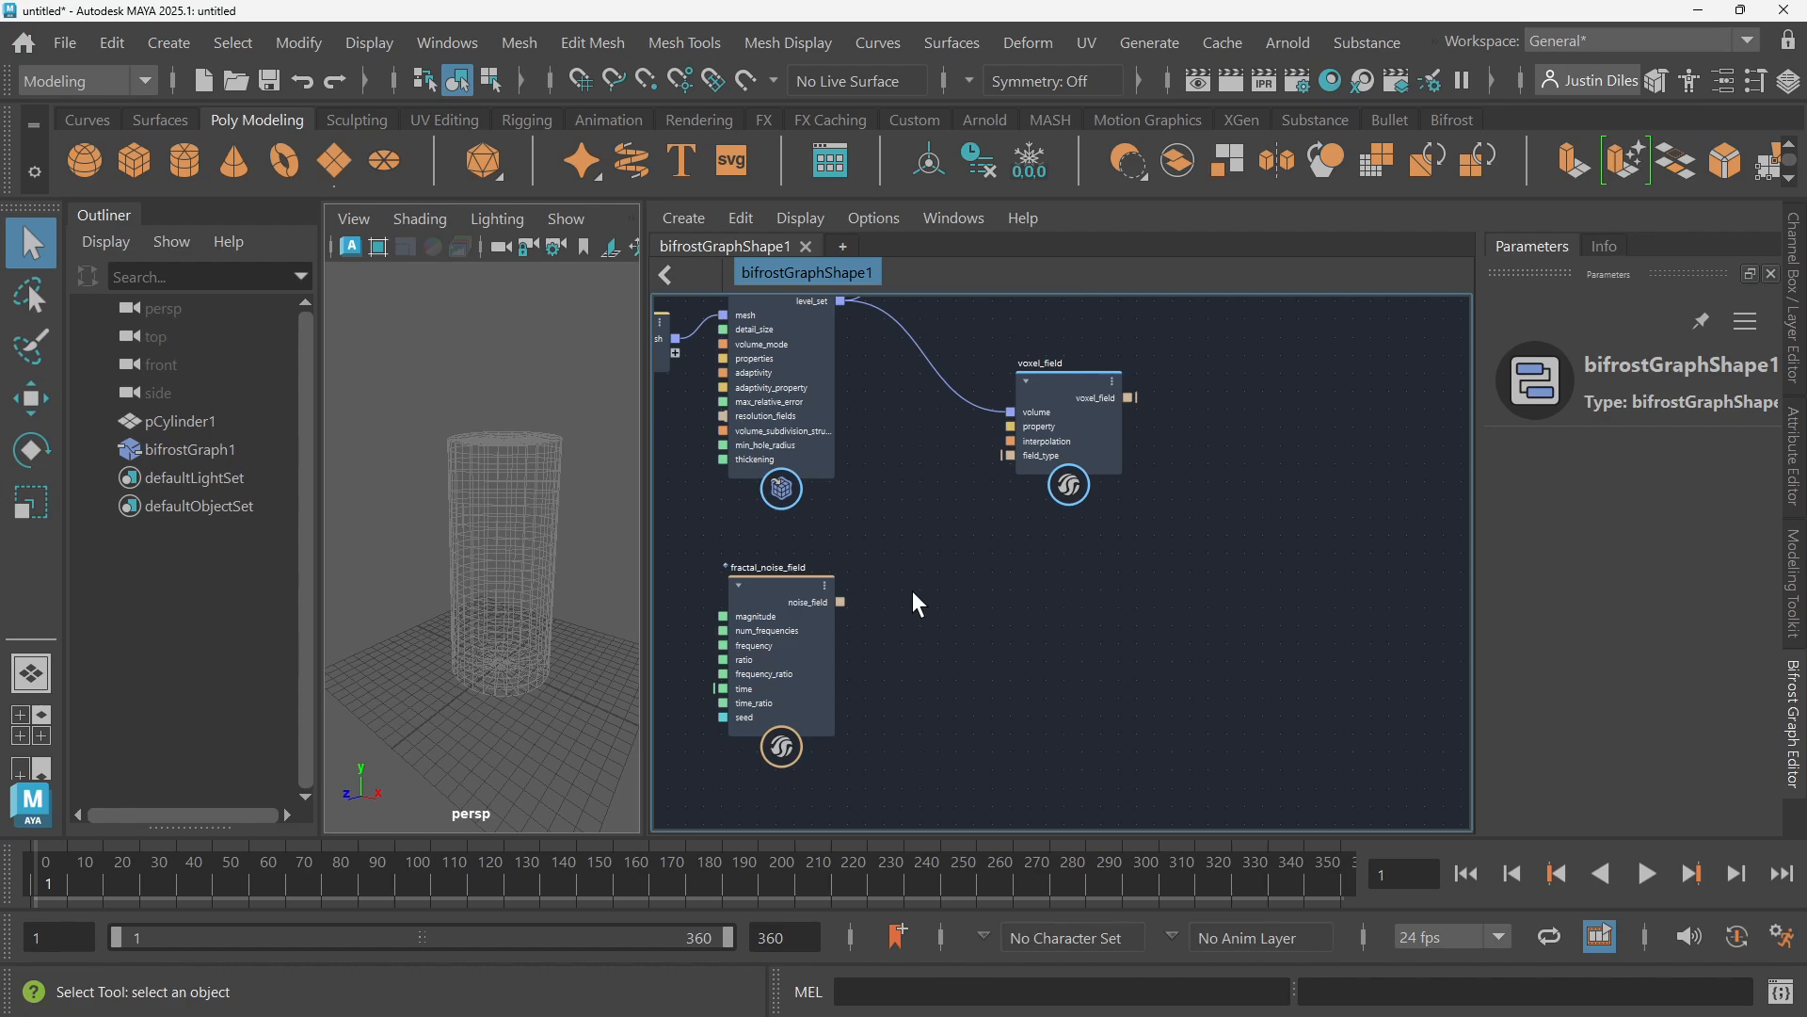
pyautogui.moveTo(1083, 385); pyautogui.dragTo(1052, 363)
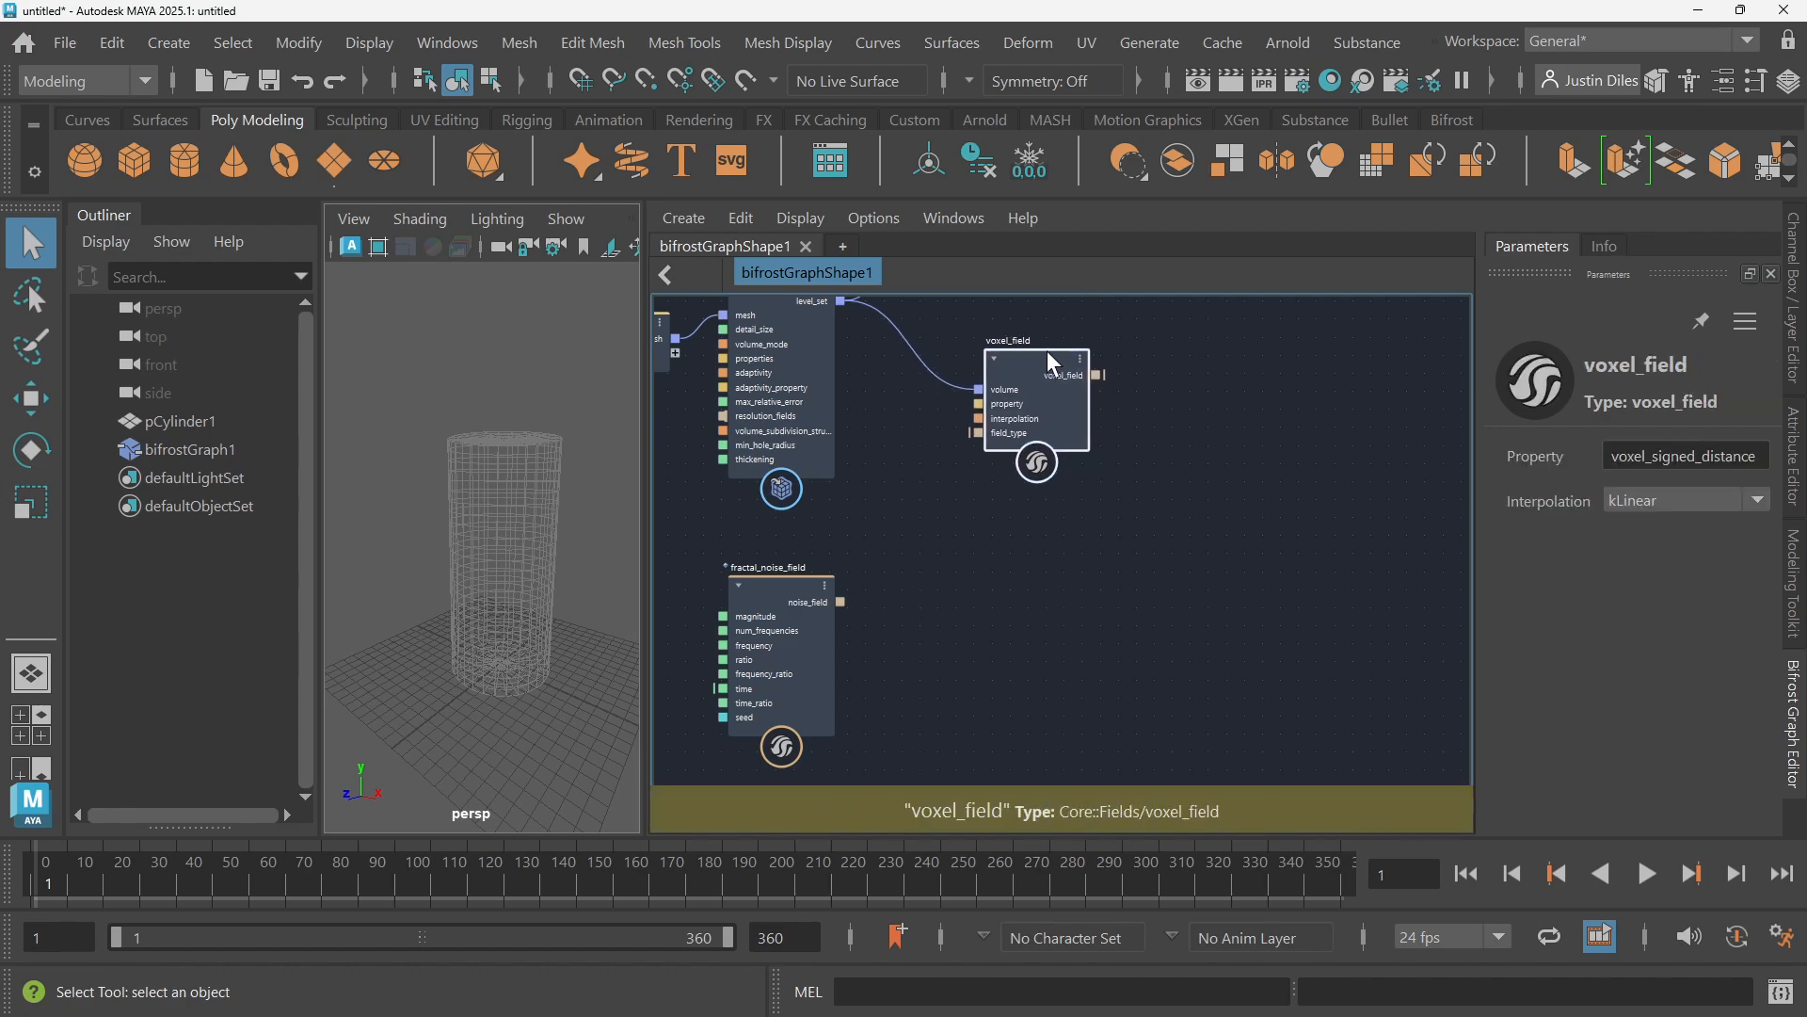
pyautogui.click(984, 544)
pyautogui.press('Tab')
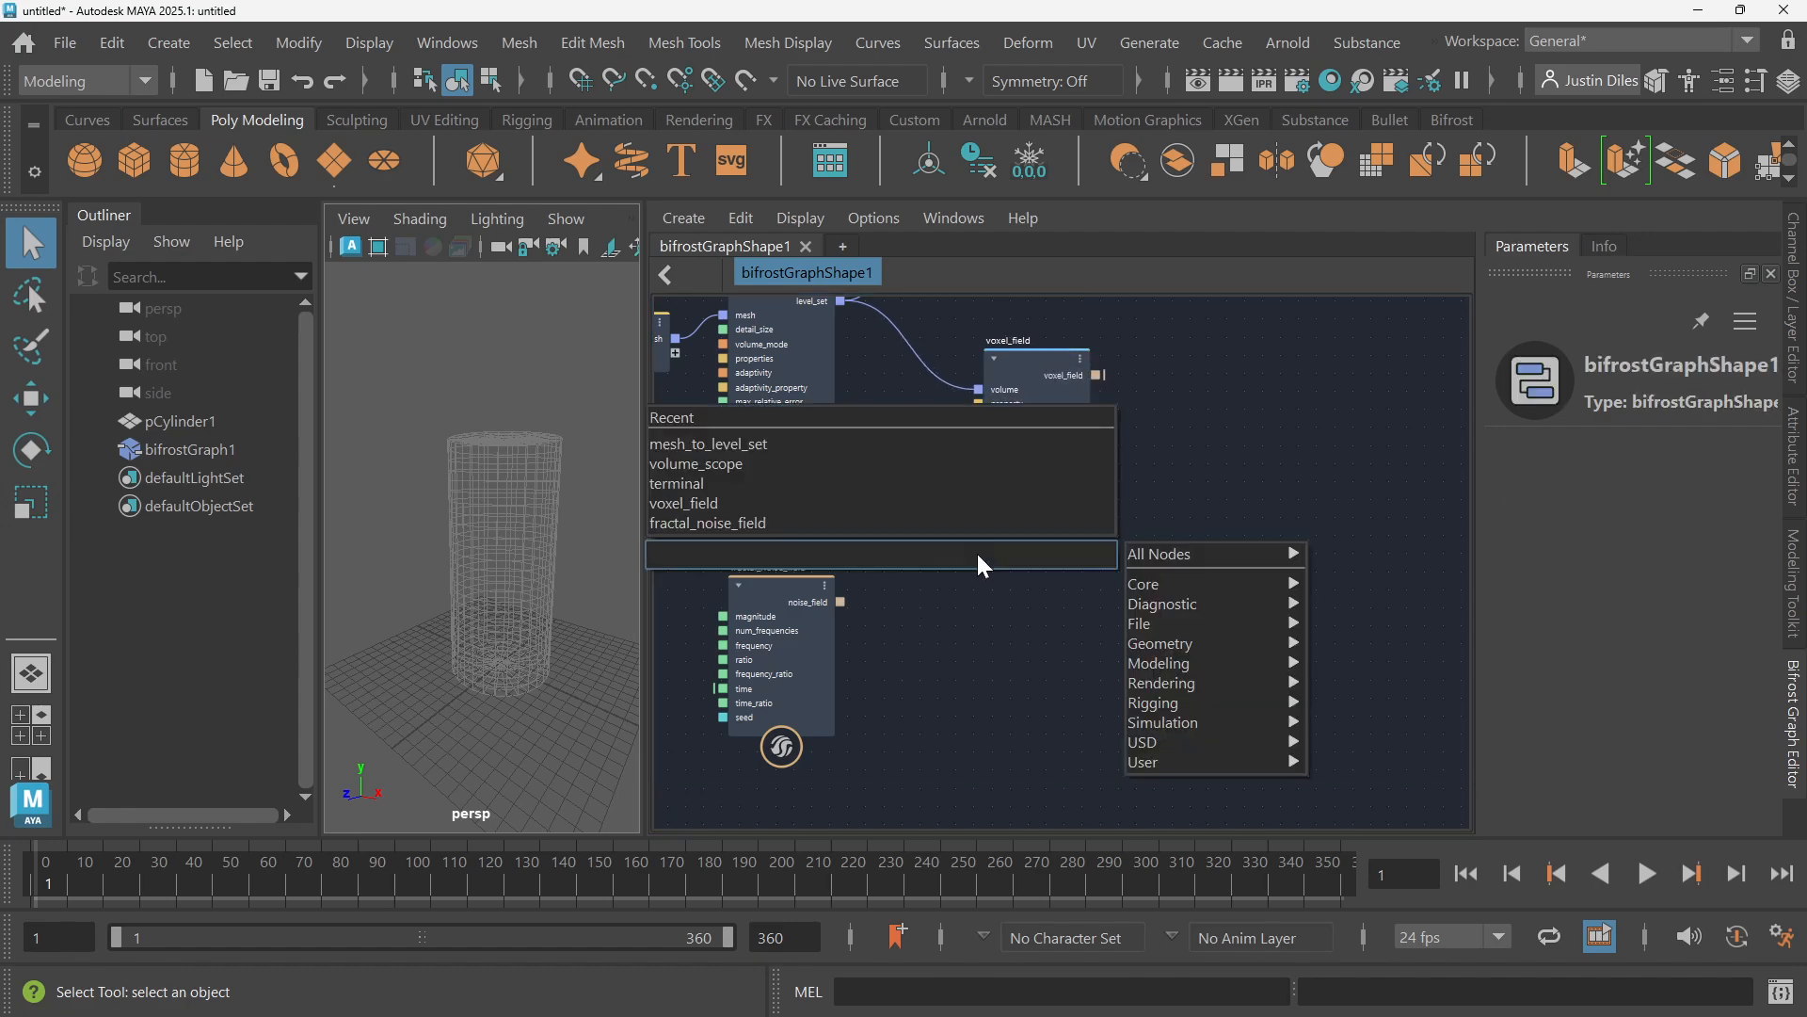
pyautogui.write('mask')
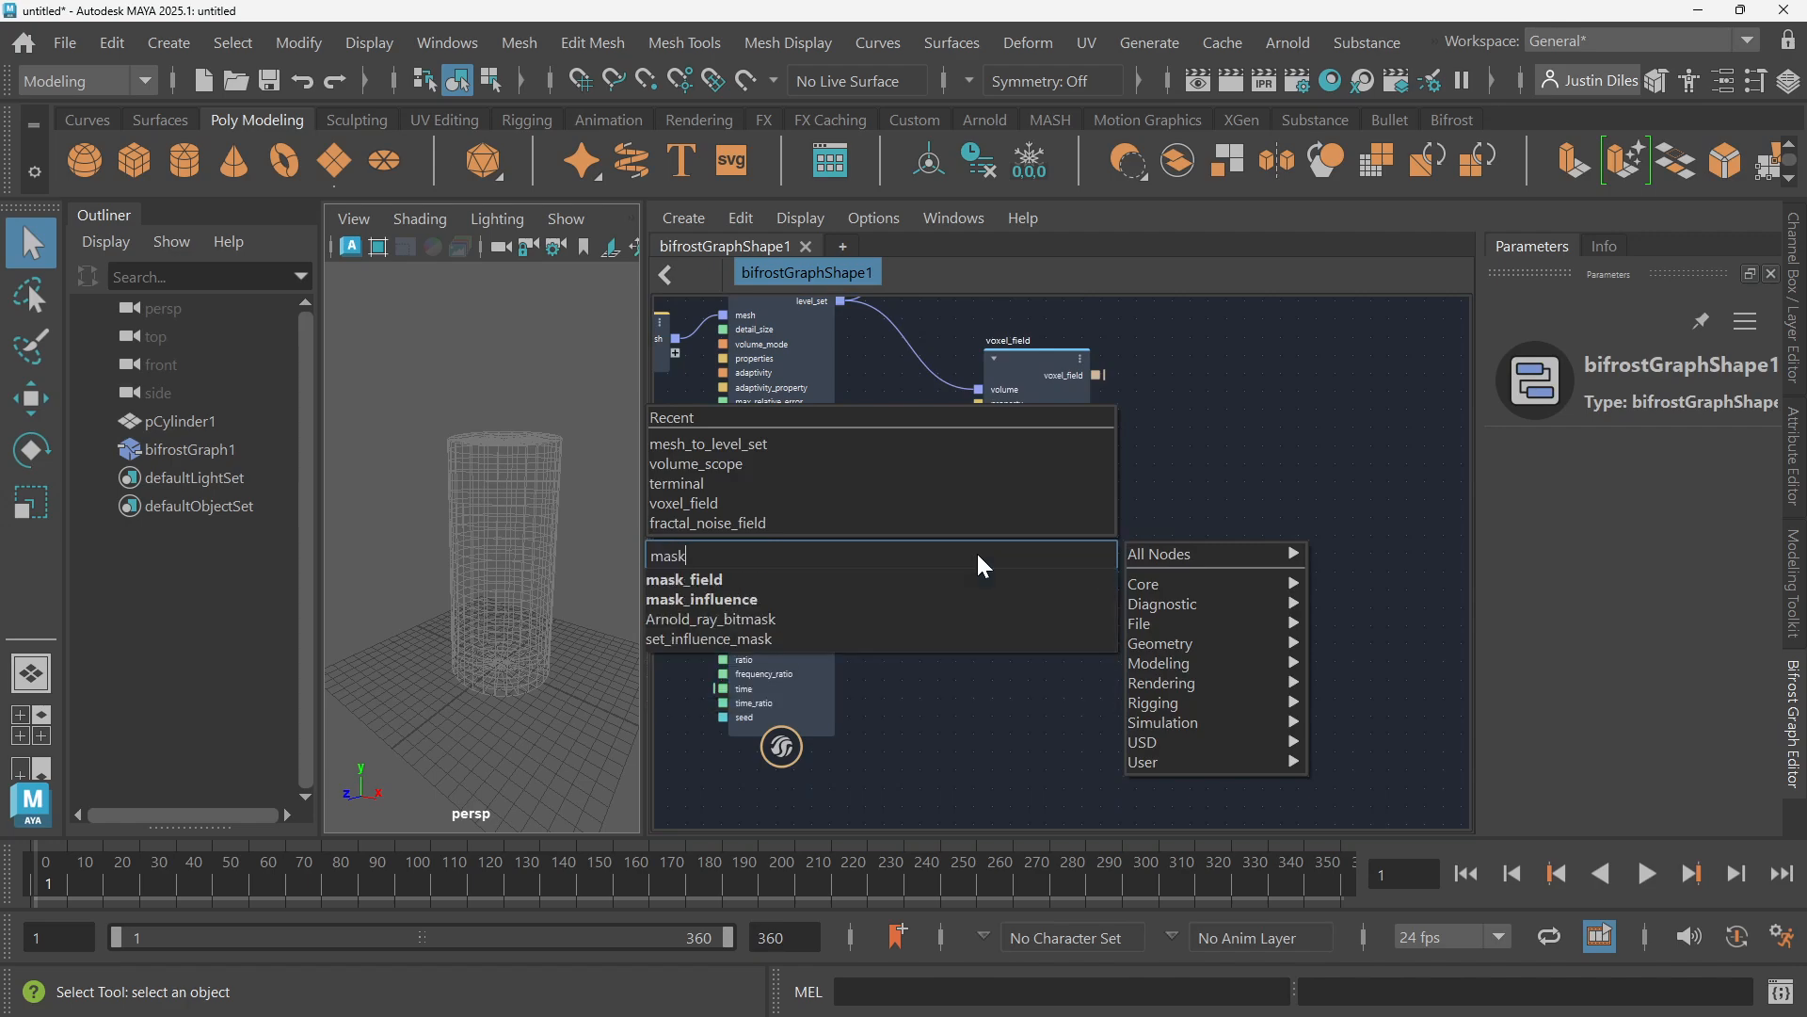
pyautogui.click(937, 578)
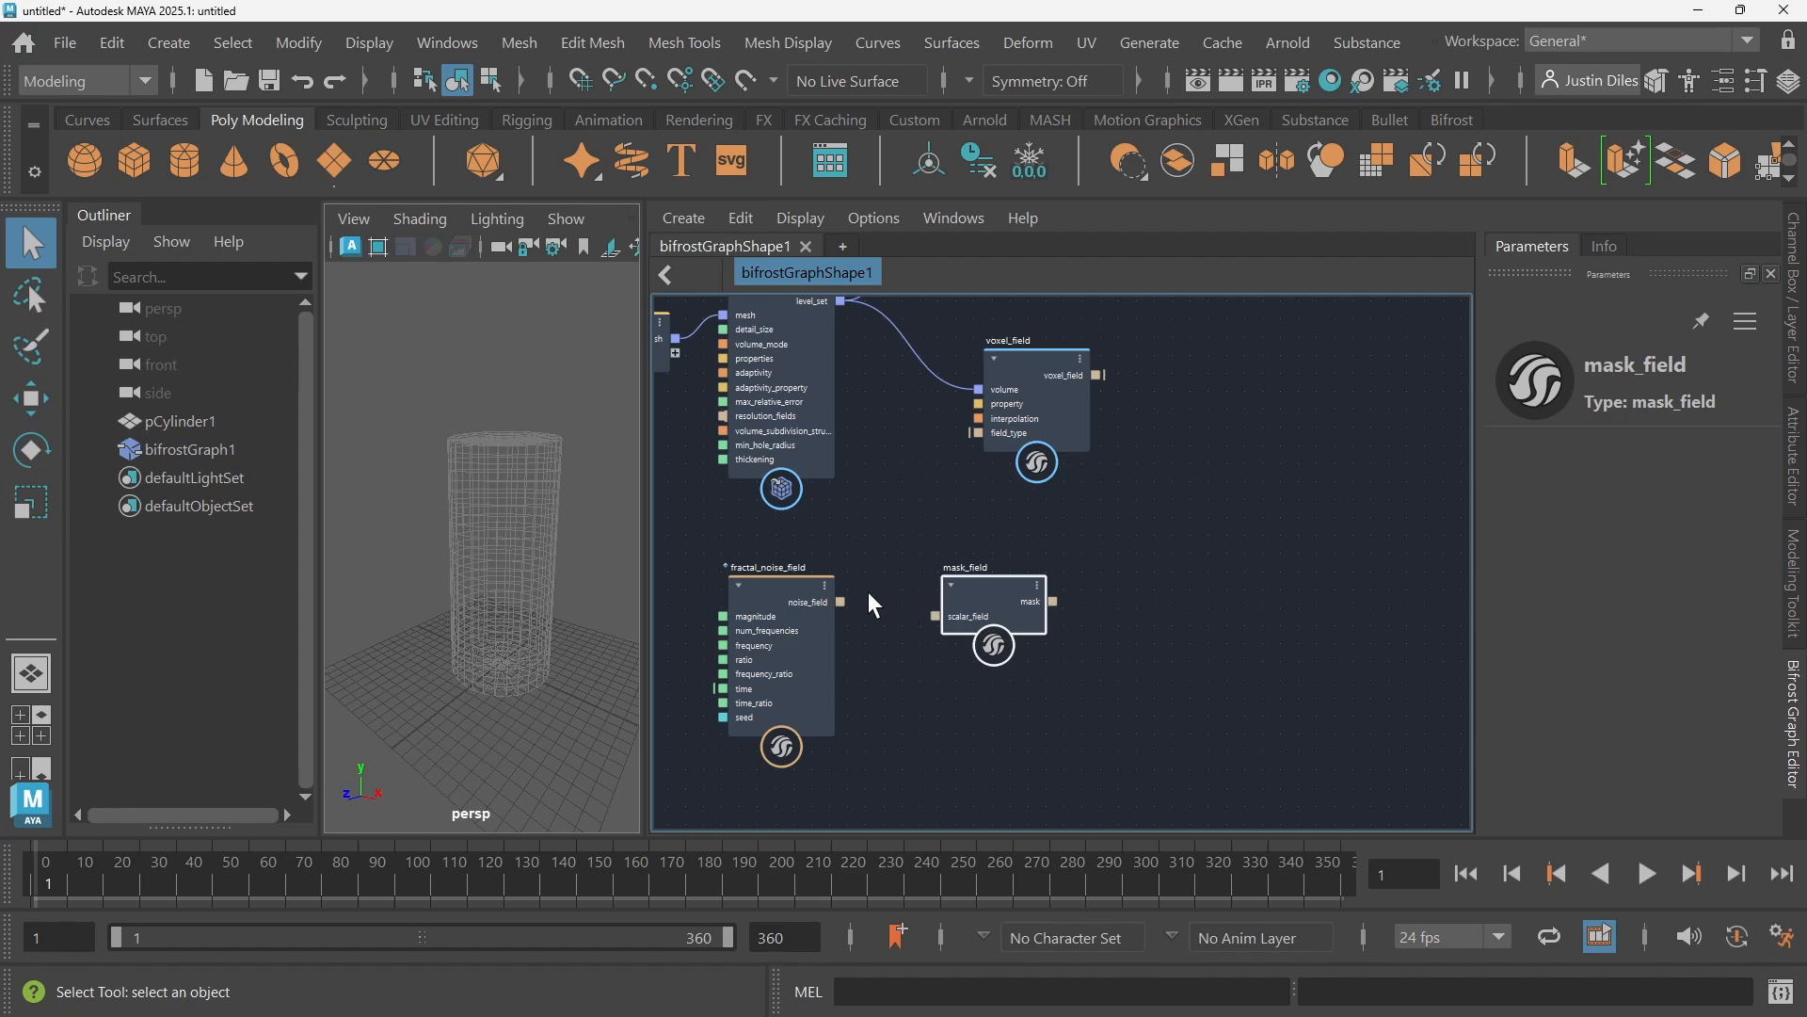
pyautogui.moveTo(981, 591); pyautogui.dragTo(1020, 568)
# Add a multiply node in the empty area between voxel_field and the output node
pyautogui.scroll(-1, 1165, 523)
pyautogui.keyDown('alt'); pyautogui.moveTo(1165, 523); pyautogui.dragTo(1021, 611, button='middle'); pyautogui.keyUp('alt')
pyautogui.scroll(-1, 1007, 555)
pyautogui.click(1001, 528)
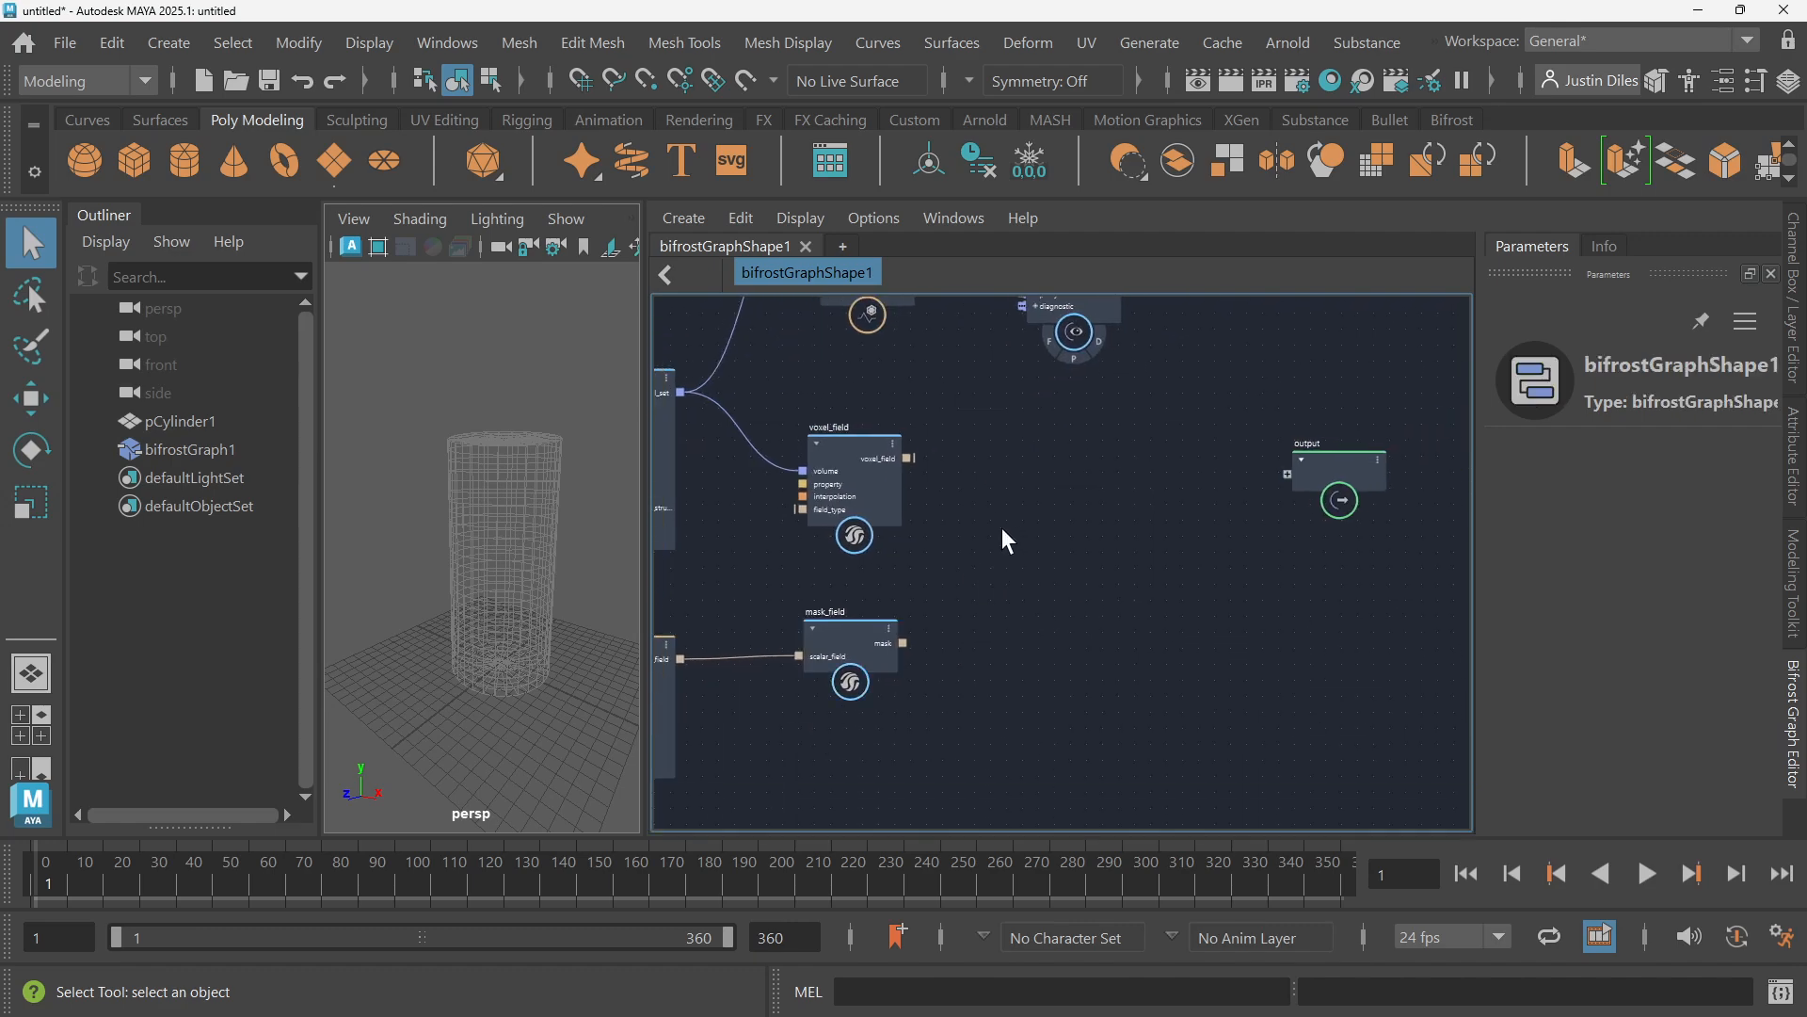
pyautogui.press('Tab')
pyautogui.write('mul')
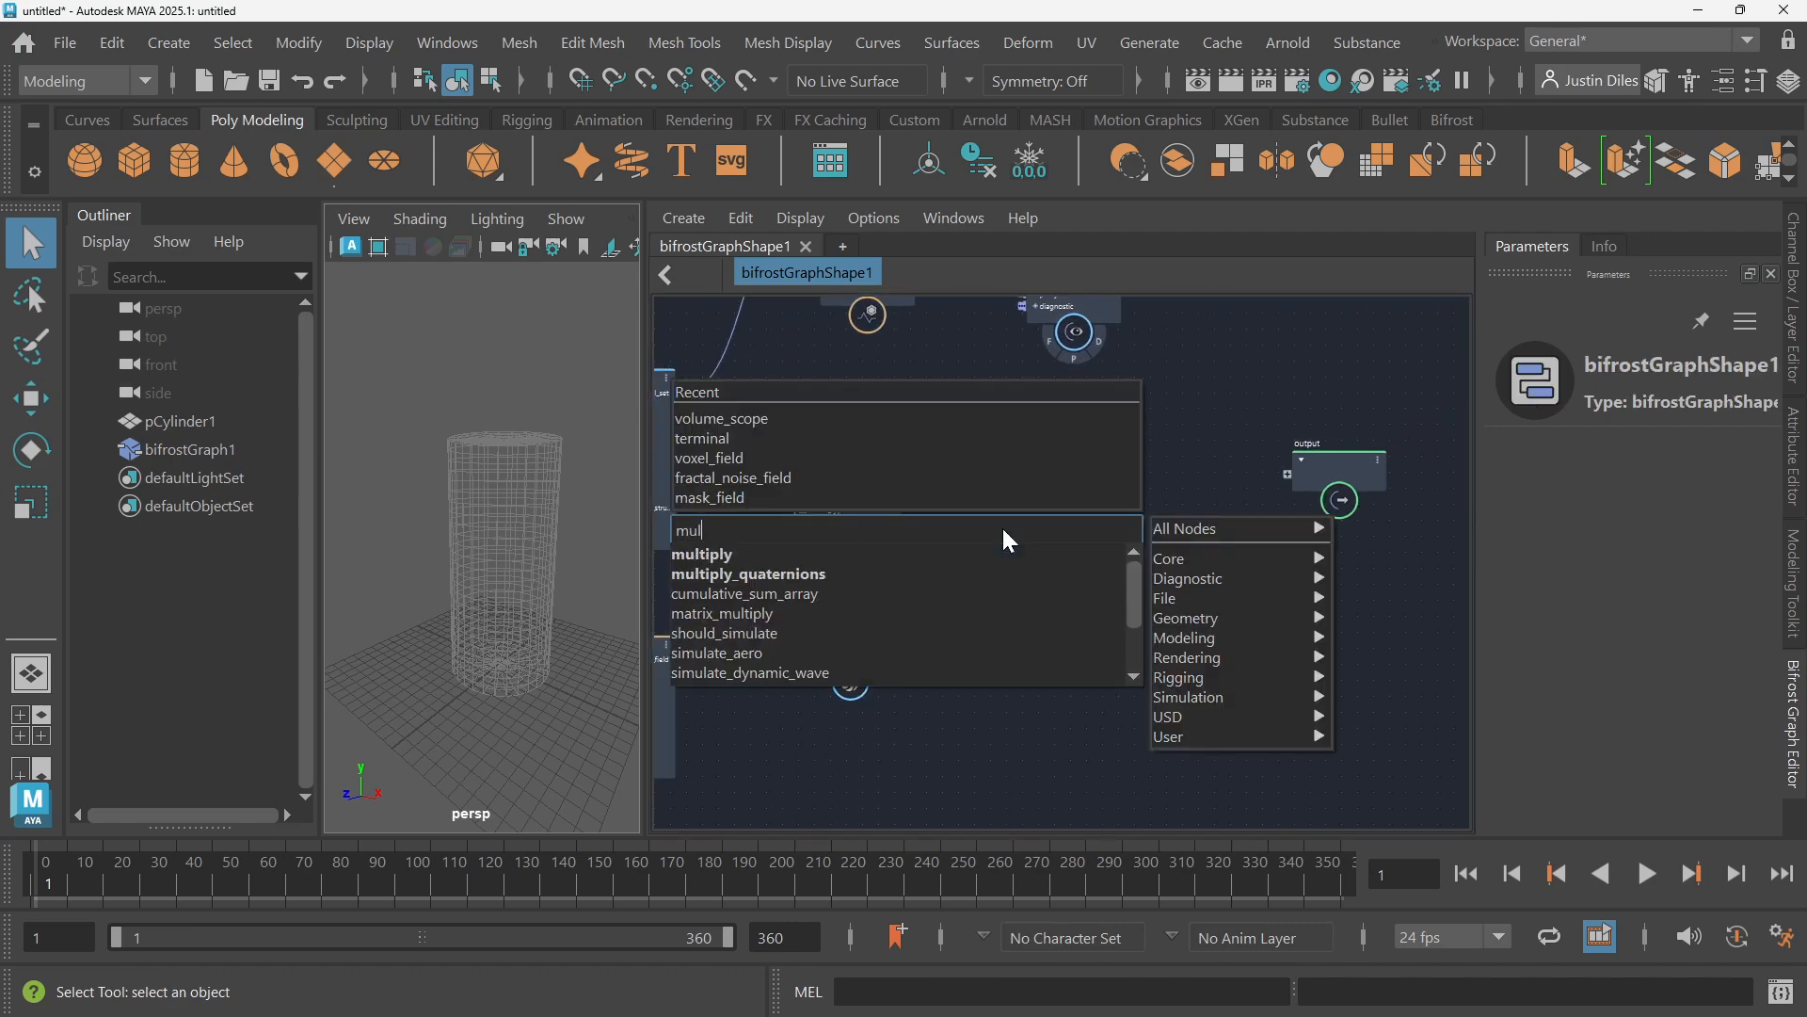
pyautogui.click(941, 554)
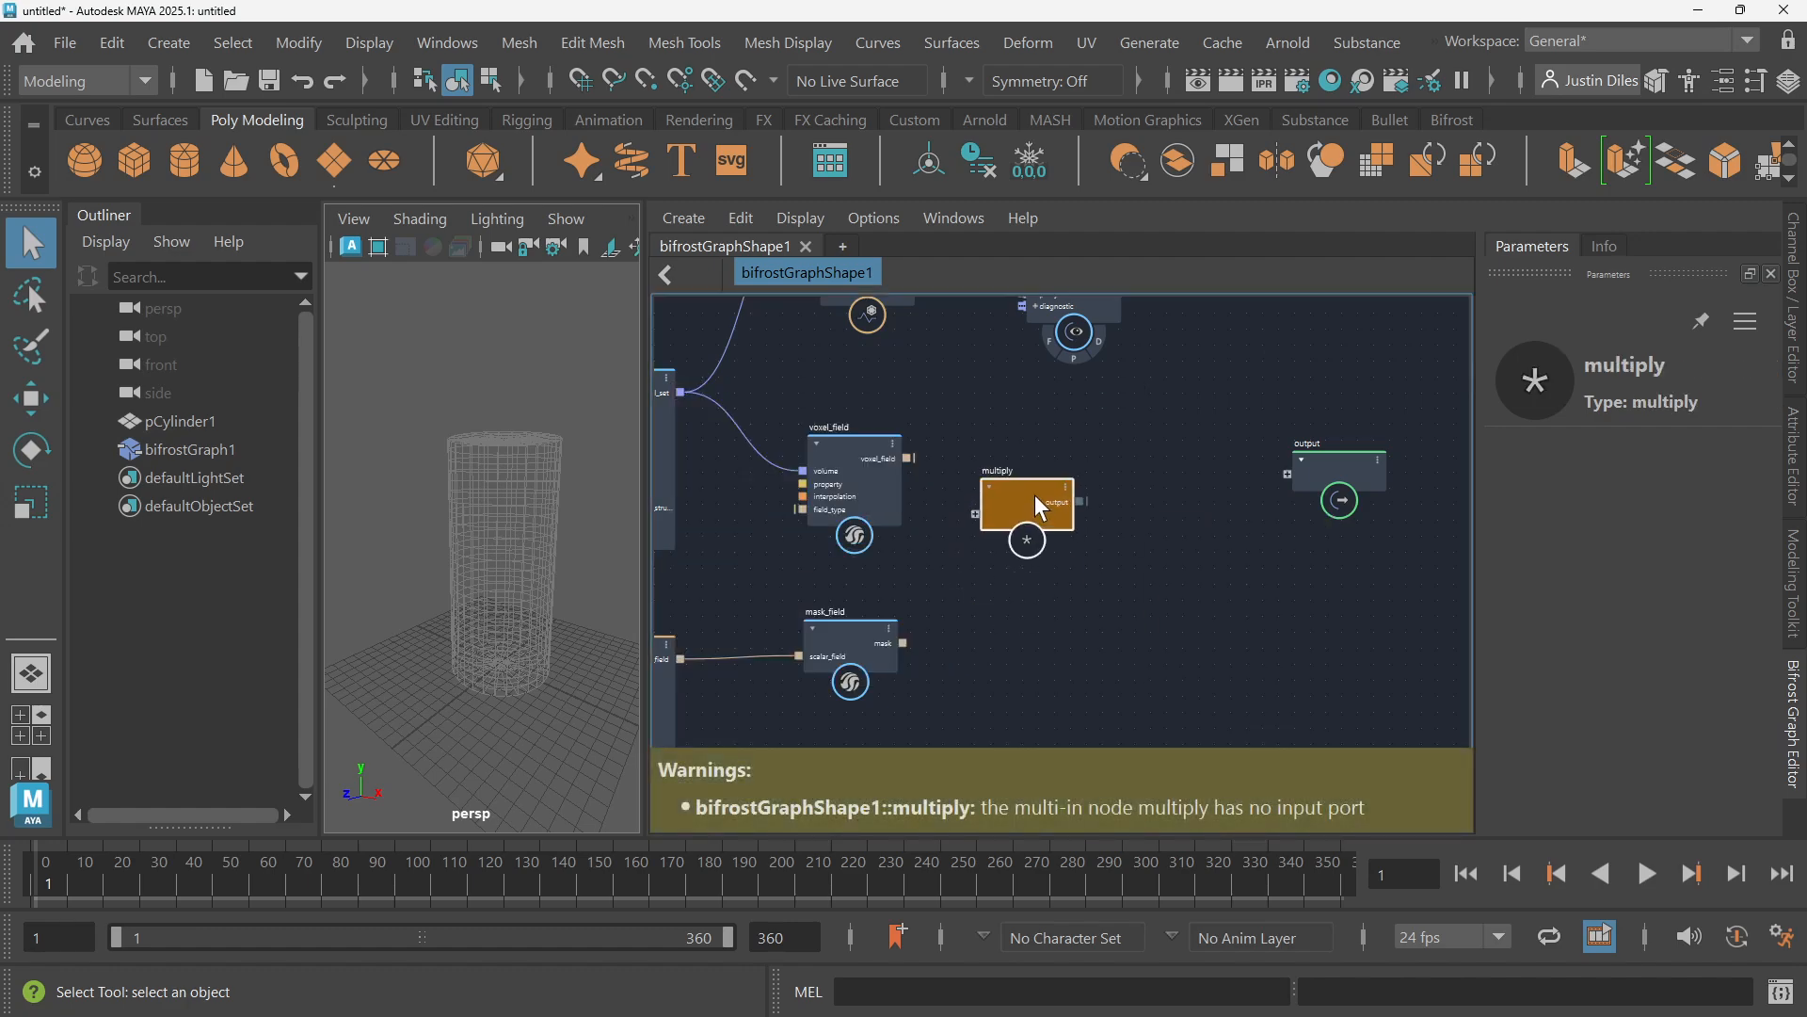
# Connect voxel_field's voxel_field output and mask_field's mask output as inputs of the multiply node
pyautogui.moveTo(909, 458); pyautogui.dragTo(975, 516)
pyautogui.scroll(2, 1009, 424)
pyautogui.keyDown('alt'); pyautogui.moveTo(1008, 424); pyautogui.dragTo(1187, 418, button='middle'); pyautogui.keyUp('alt')
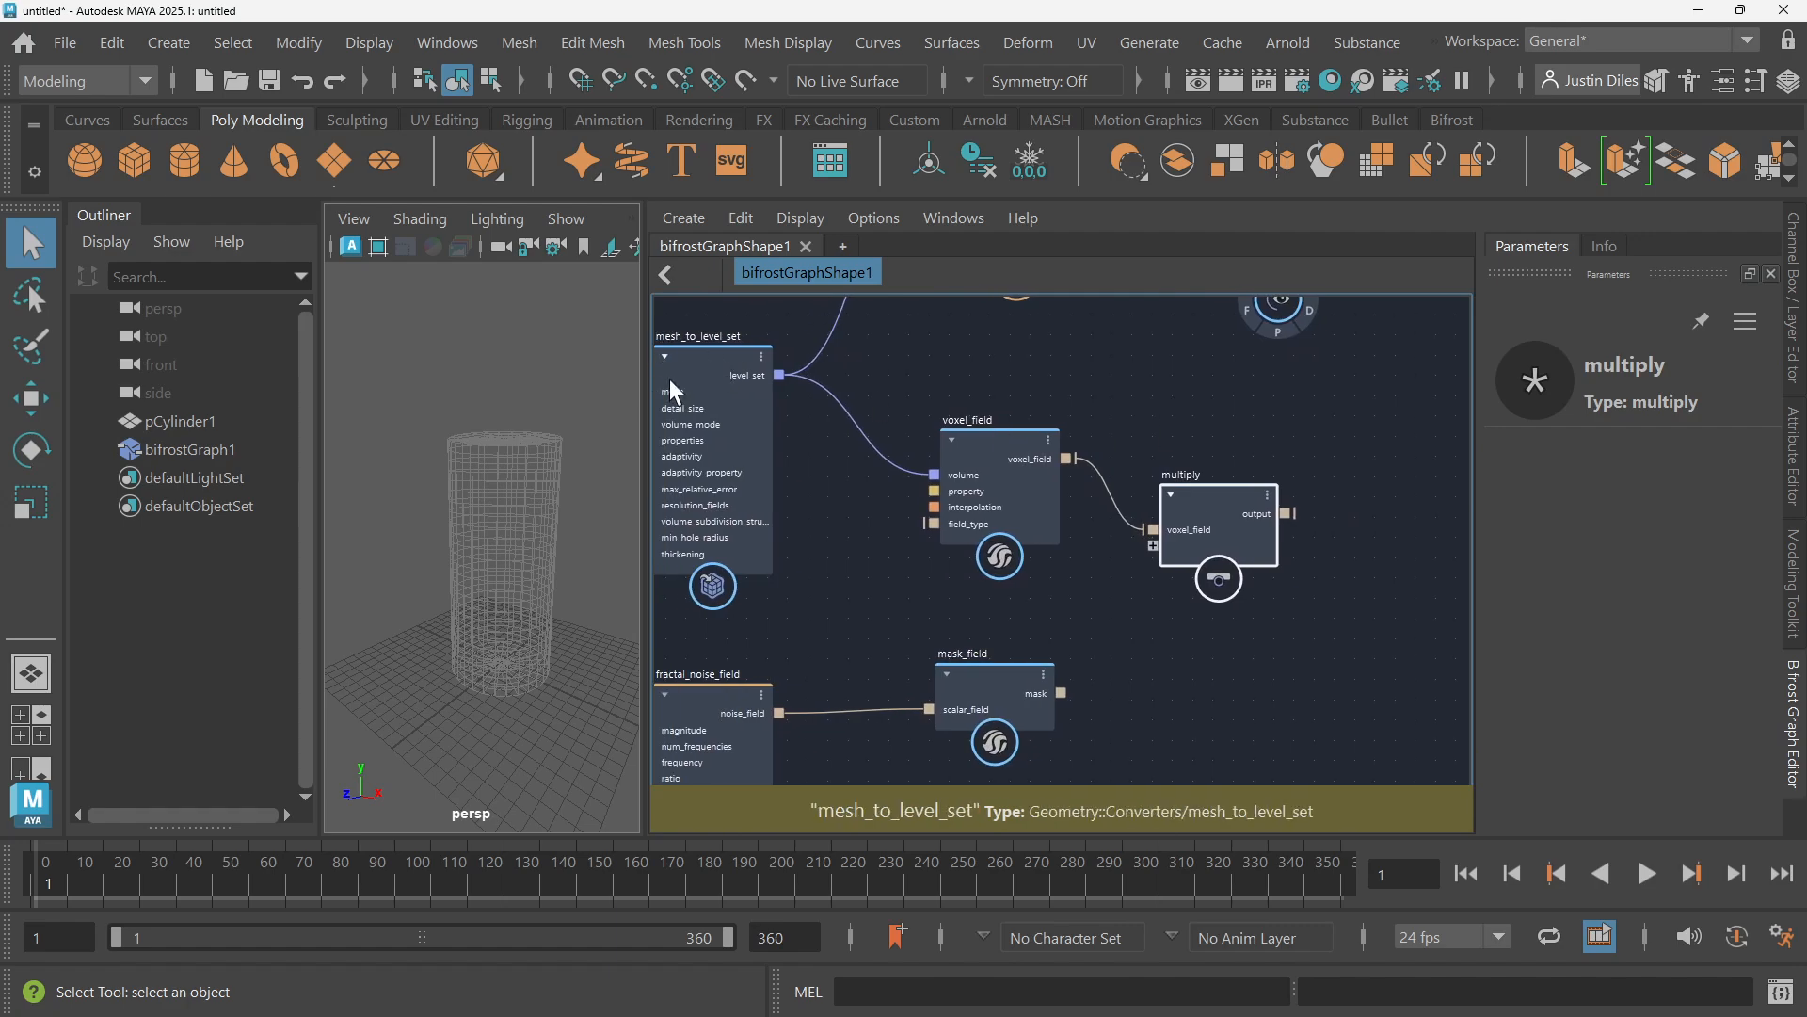
pyautogui.keyDown('alt'); pyautogui.moveTo(1118, 569); pyautogui.dragTo(984, 505, button='middle'); pyautogui.keyUp('alt')
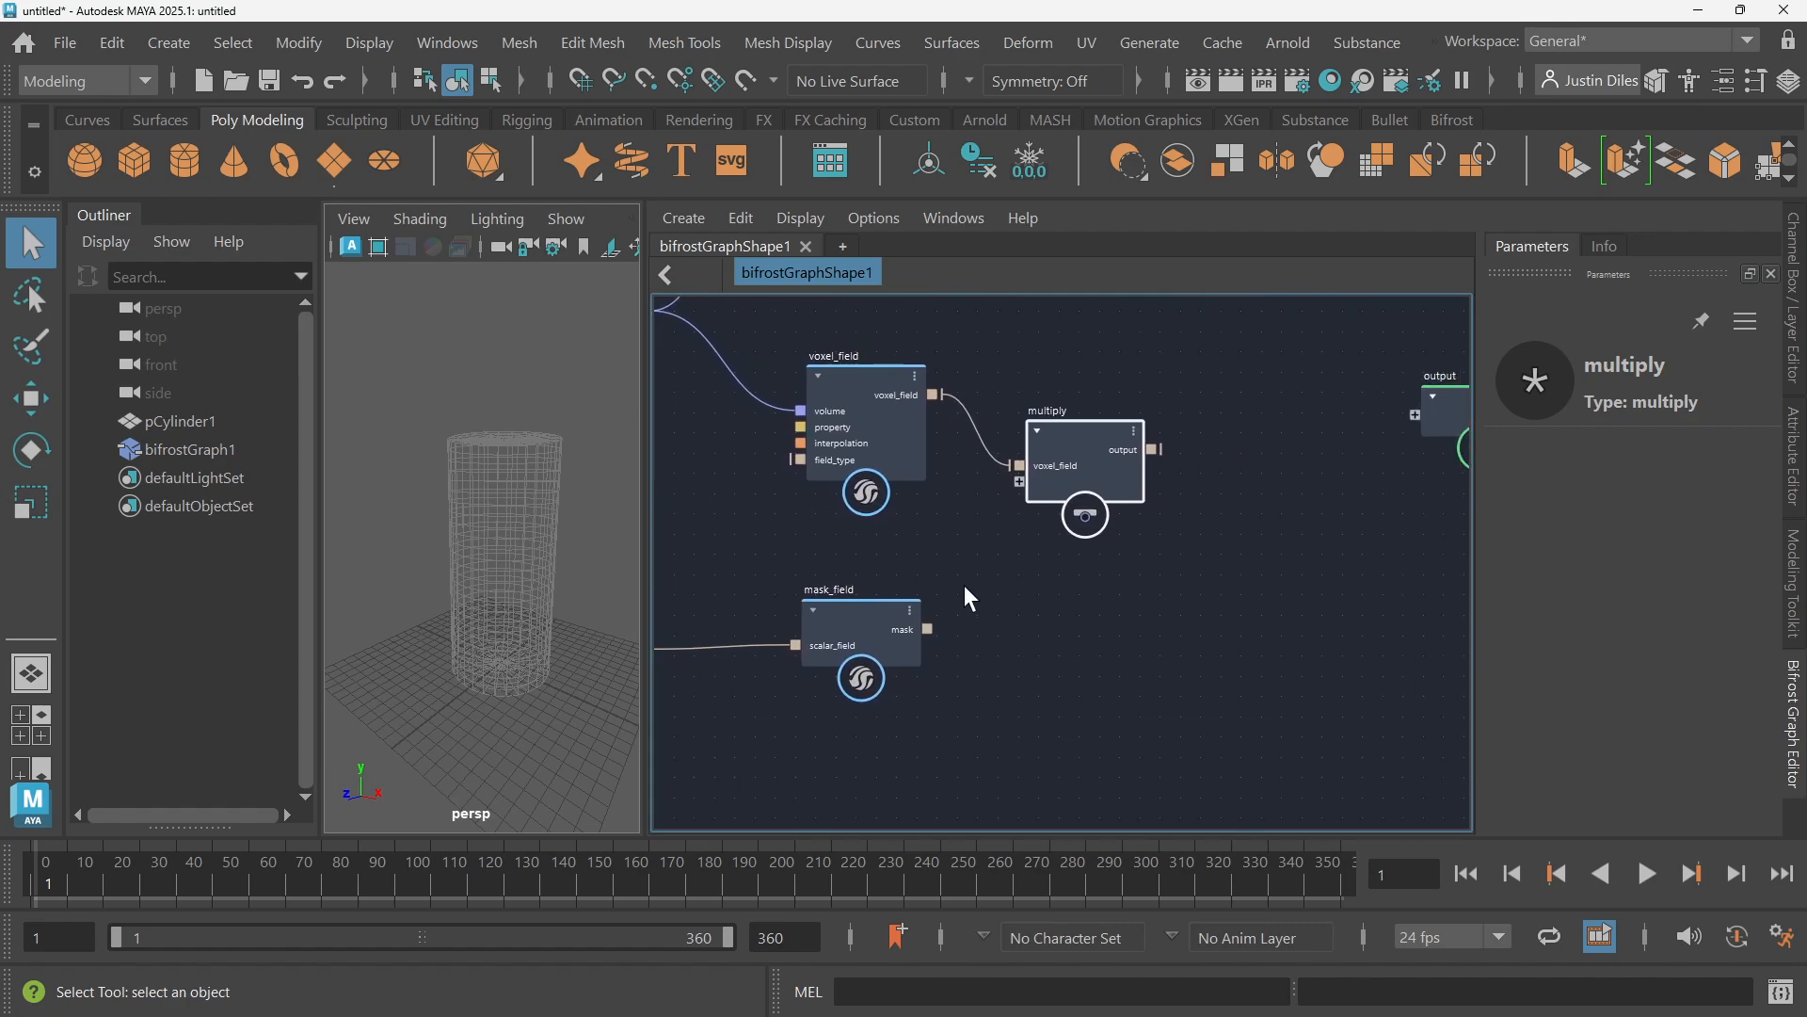
pyautogui.moveTo(935, 623); pyautogui.dragTo(1031, 478)
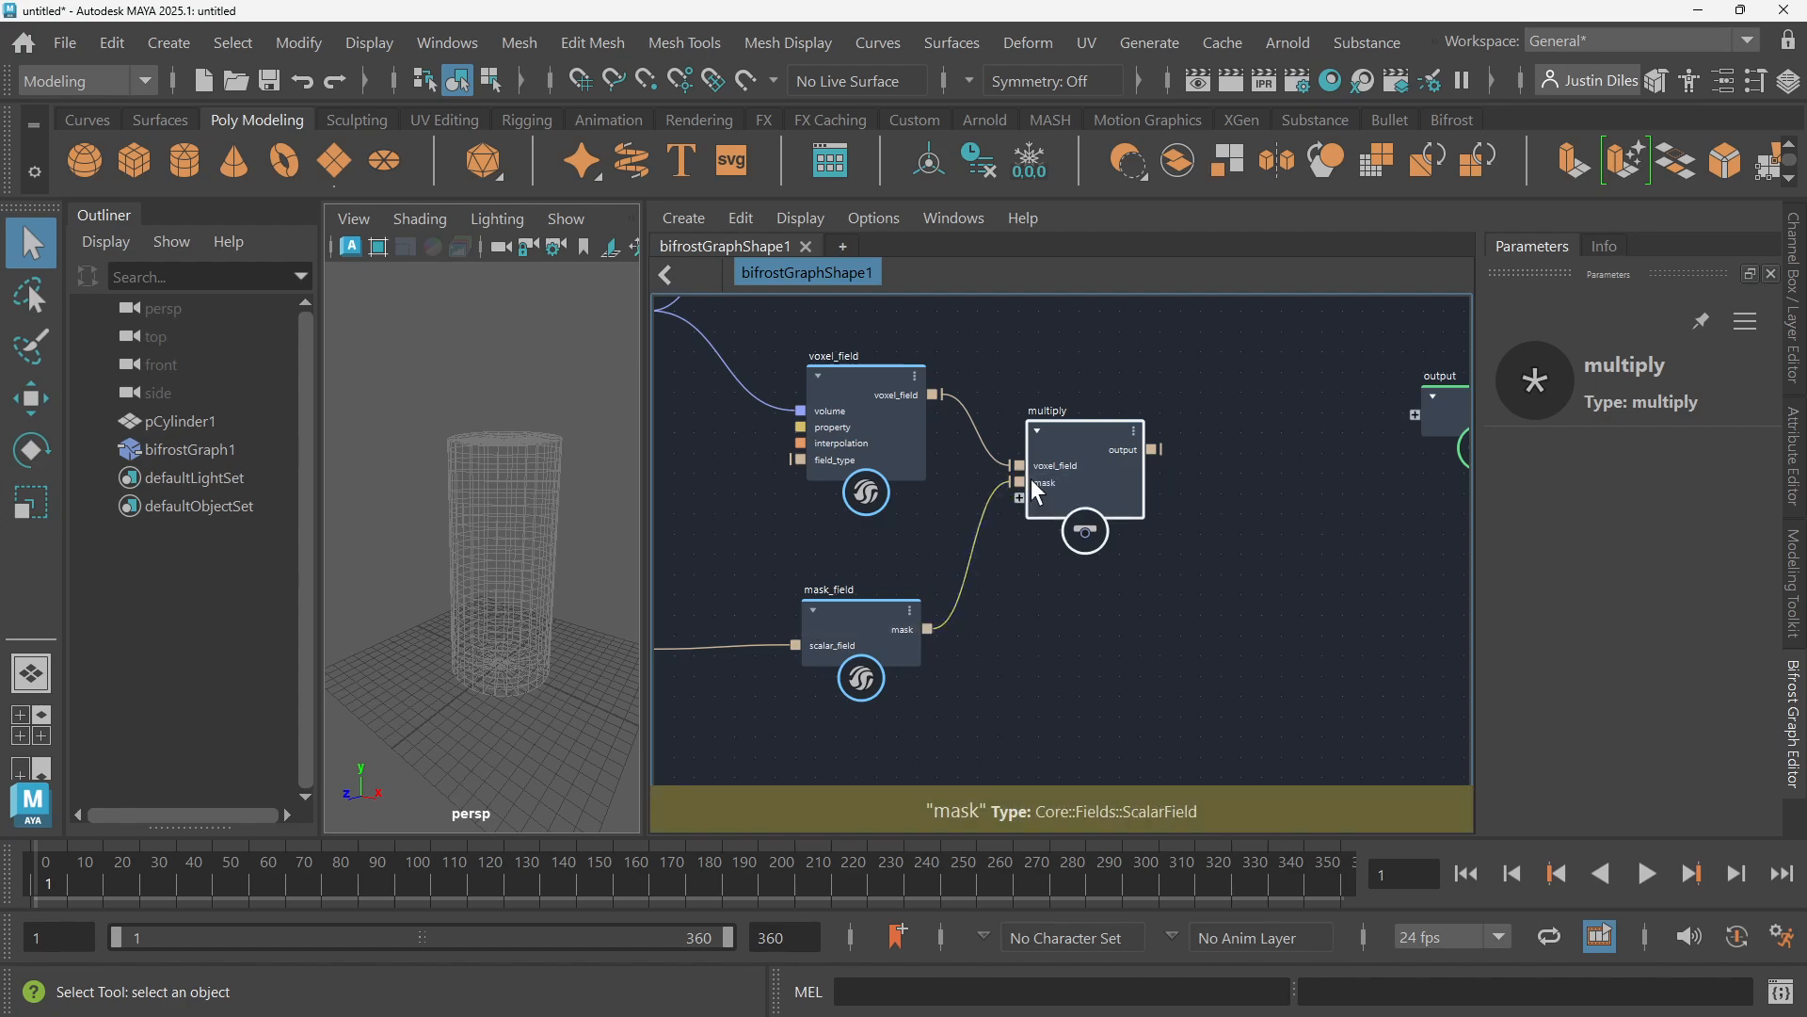
# Move the output node farther from the multiply node to make room for more nodes
pyautogui.keyDown('alt'); pyautogui.moveTo(1239, 436); pyautogui.dragTo(920, 544, button='middle'); pyautogui.keyUp('alt')
pyautogui.scroll(-1, 929, 548)
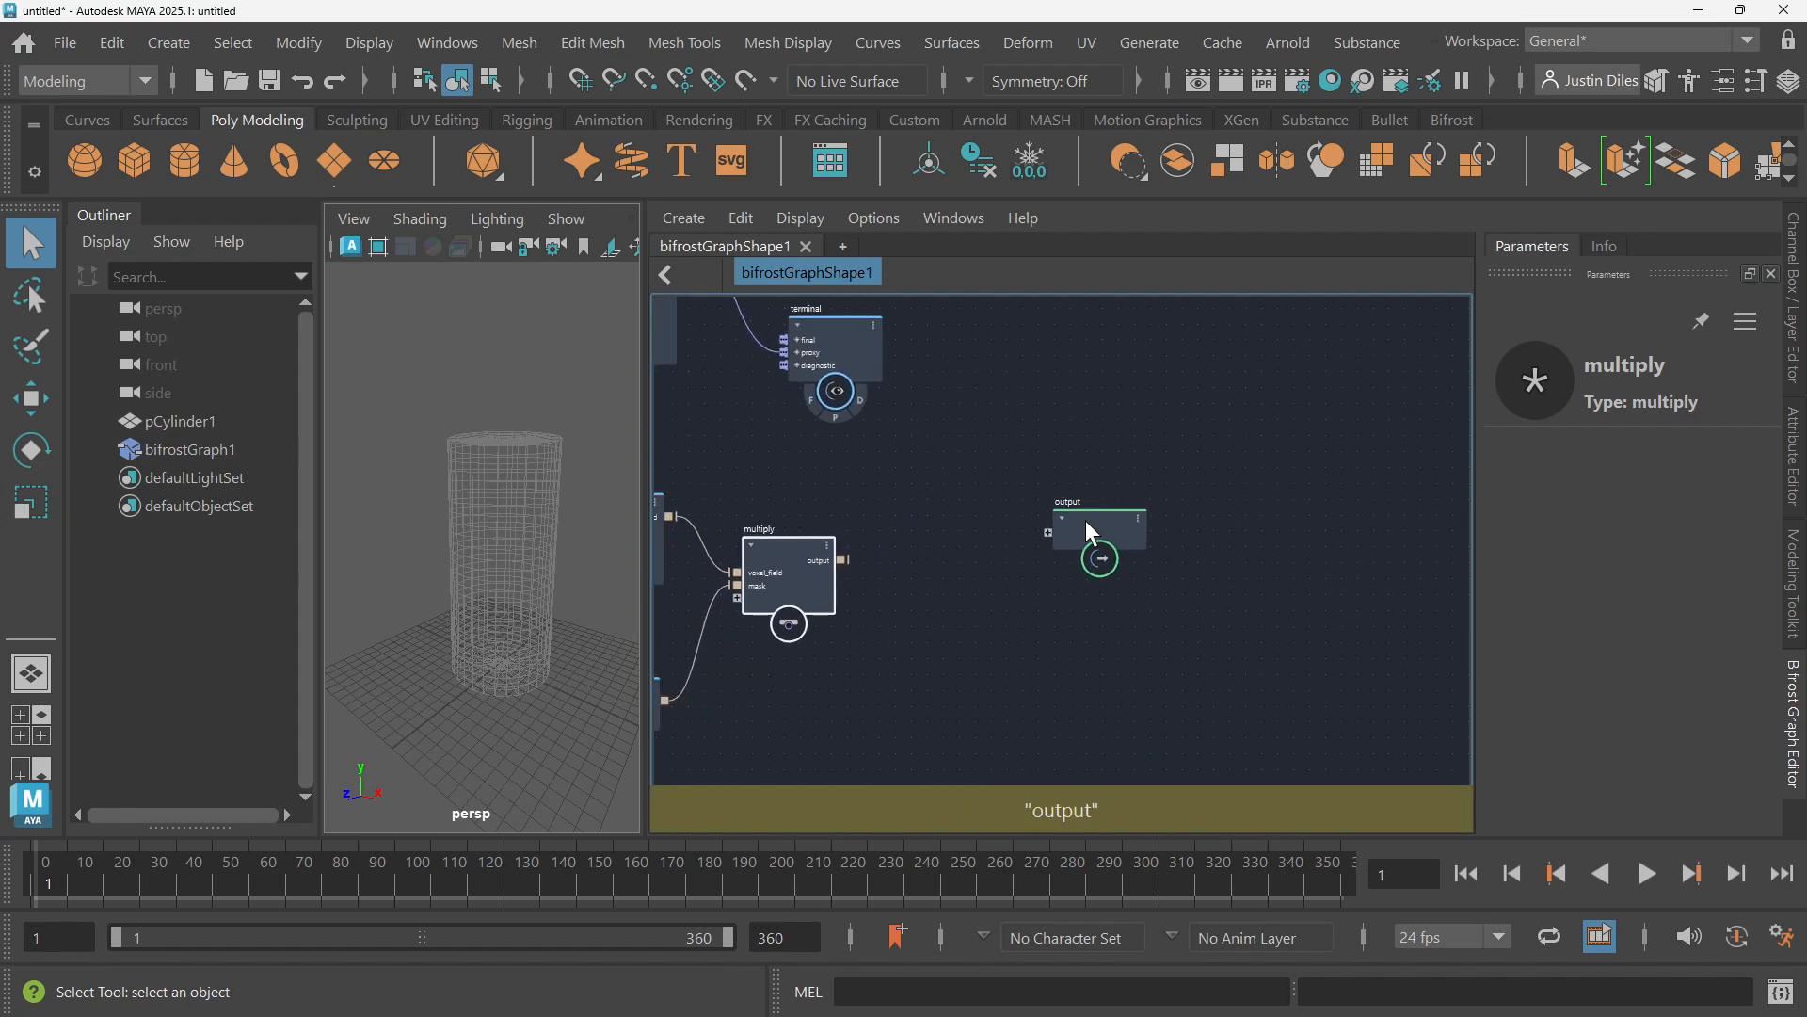
pyautogui.moveTo(1086, 520); pyautogui.dragTo(1166, 527)
pyautogui.keyDown('alt'); pyautogui.moveTo(896, 523); pyautogui.dragTo(1110, 517, button='middle'); pyautogui.keyUp('alt')
pyautogui.scroll(1, 1080, 506)
pyautogui.keyDown('alt'); pyautogui.moveTo(1080, 546); pyautogui.dragTo(1064, 450, button='middle'); pyautogui.keyUp('alt')
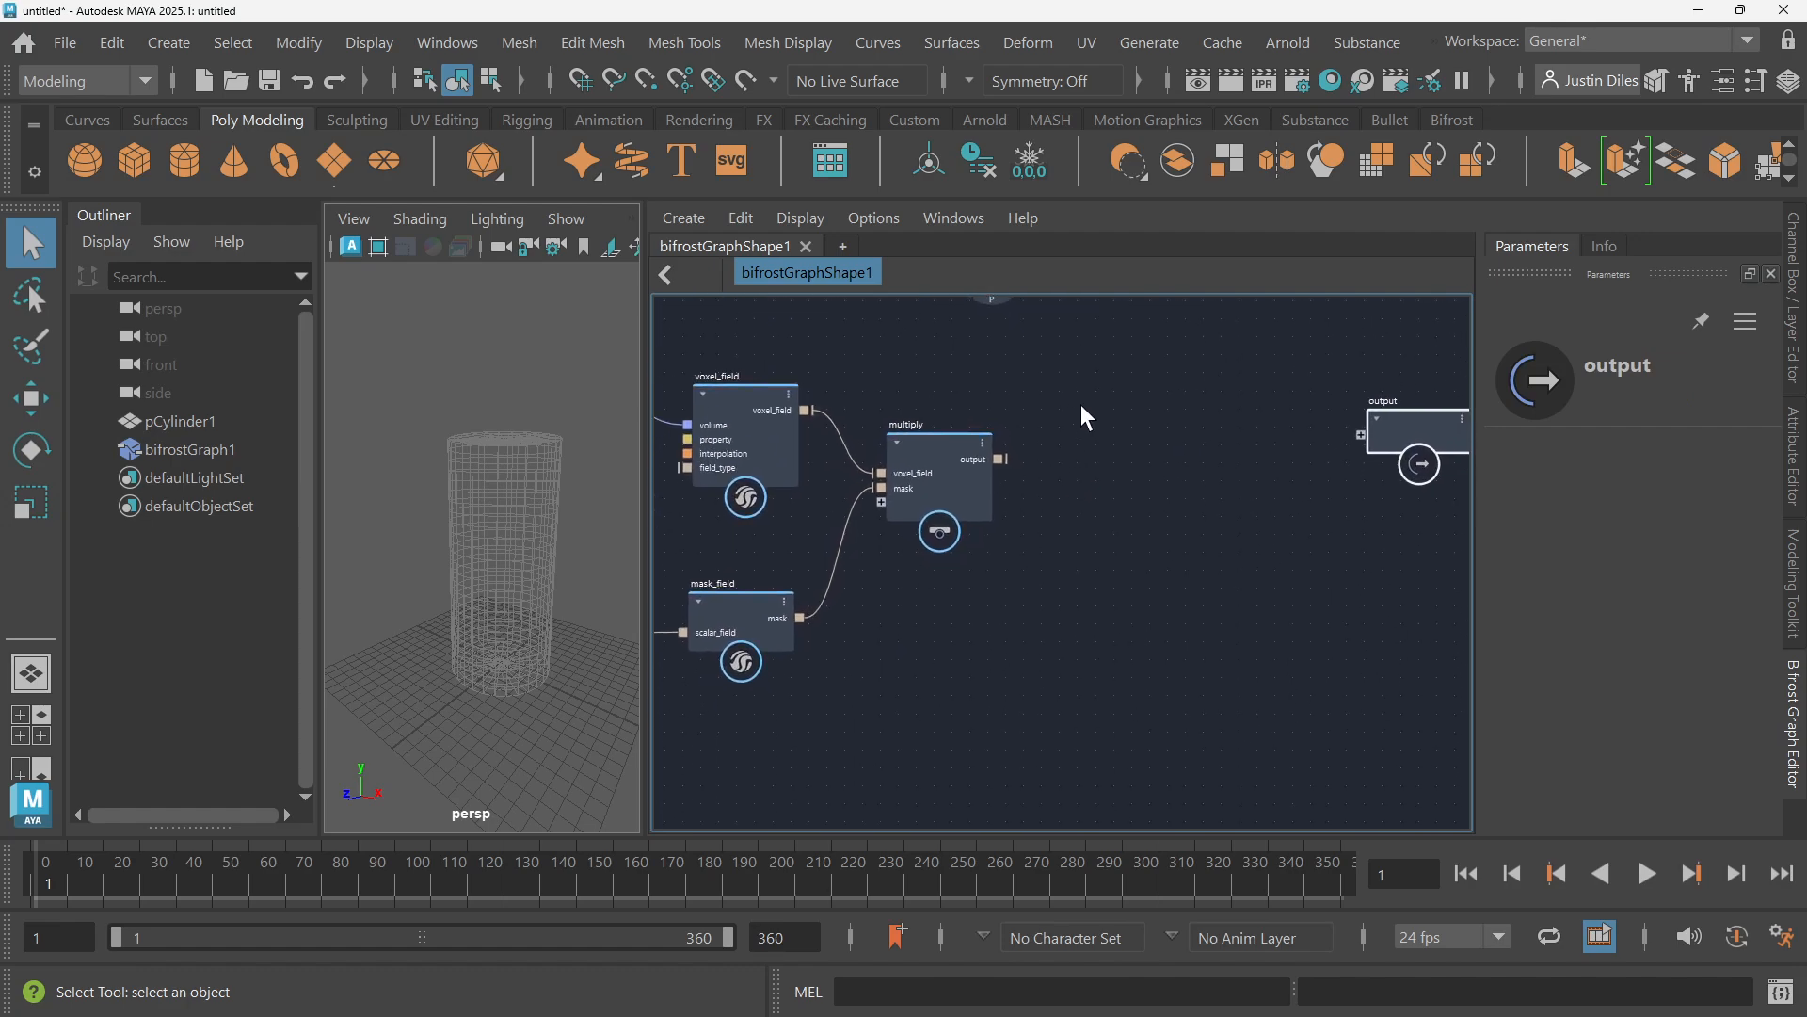
pyautogui.click(1084, 419)
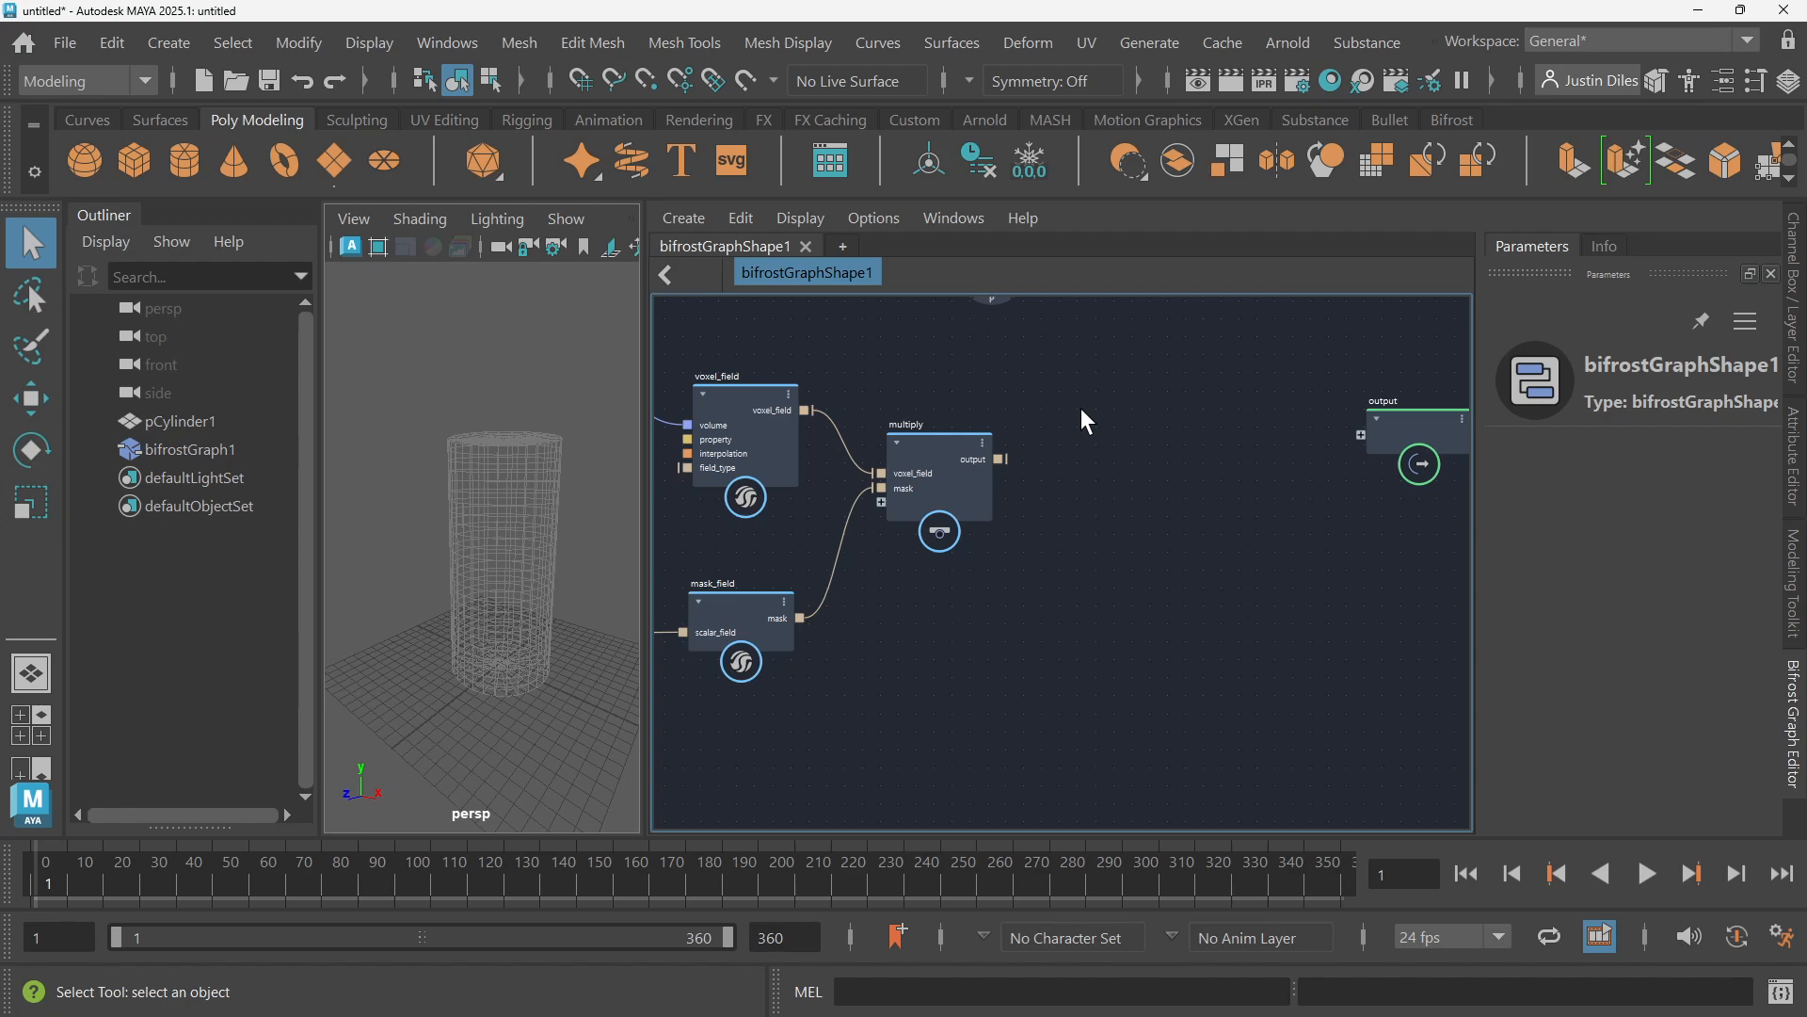
pyautogui.press('Tab')
pyautogui.write('volu')
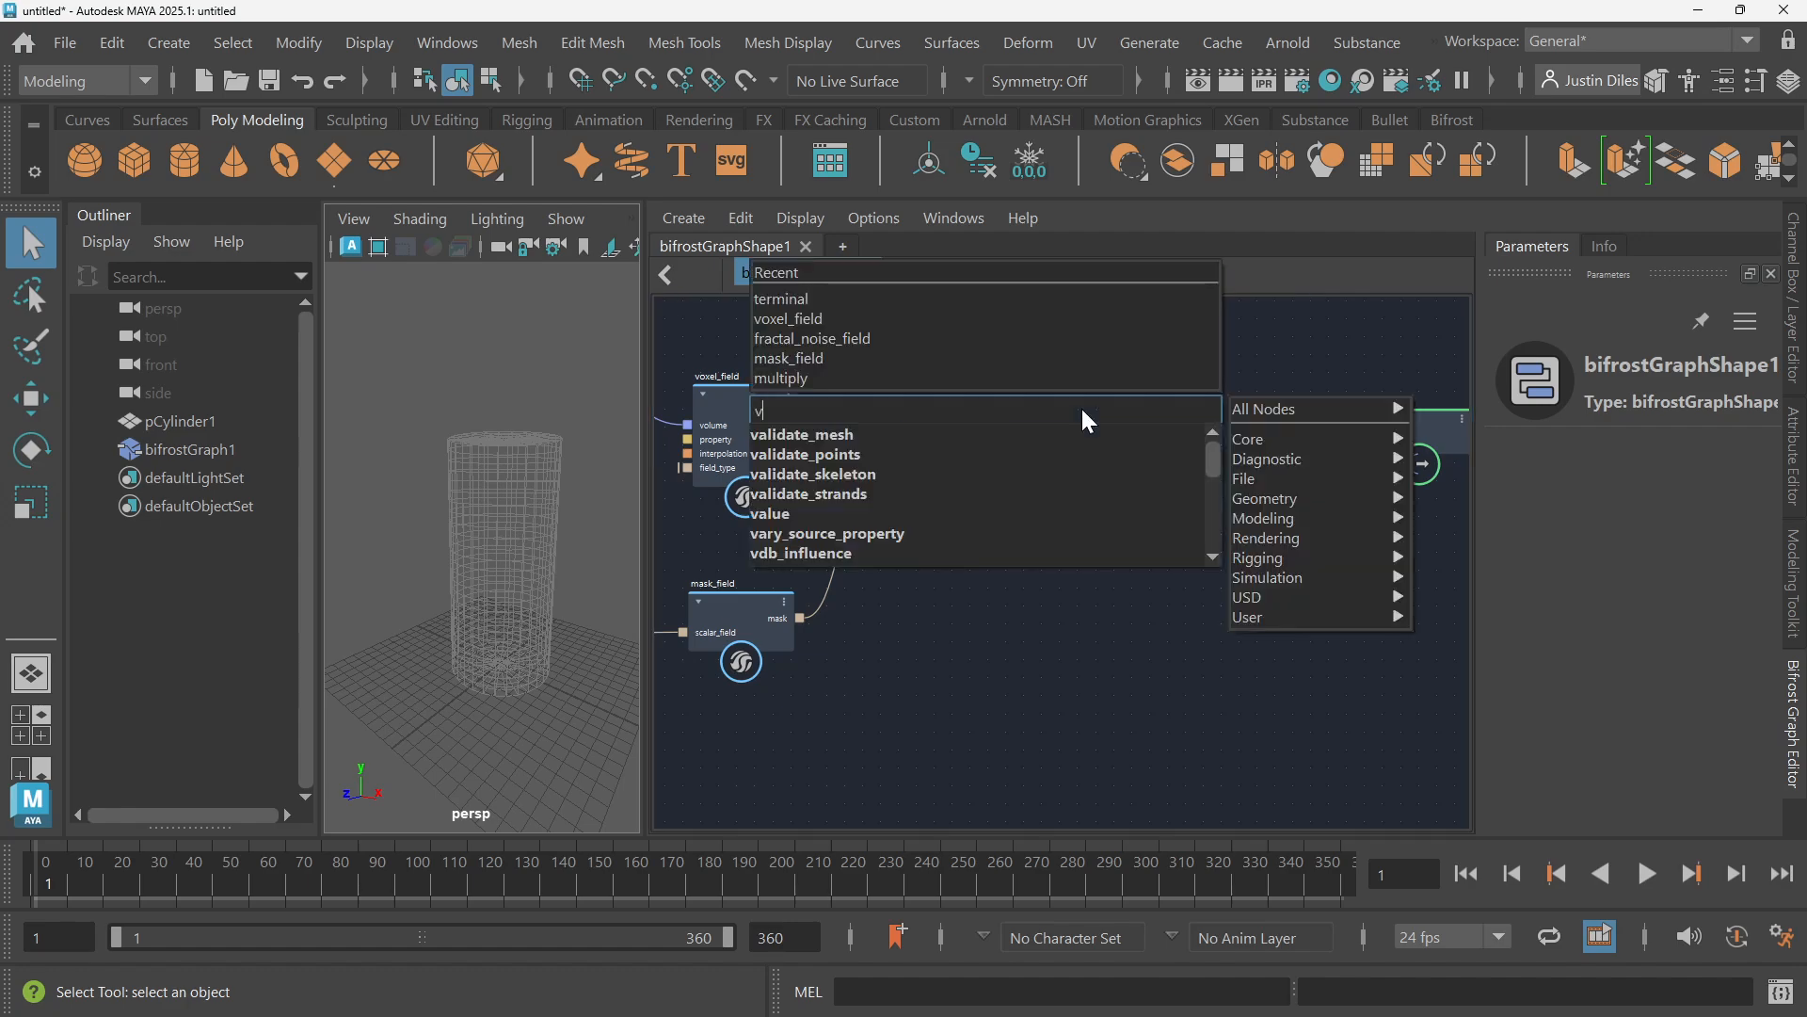
pyautogui.press('BackSpace')
pyautogui.press('BackSpace')
pyautogui.press('BackSpace')
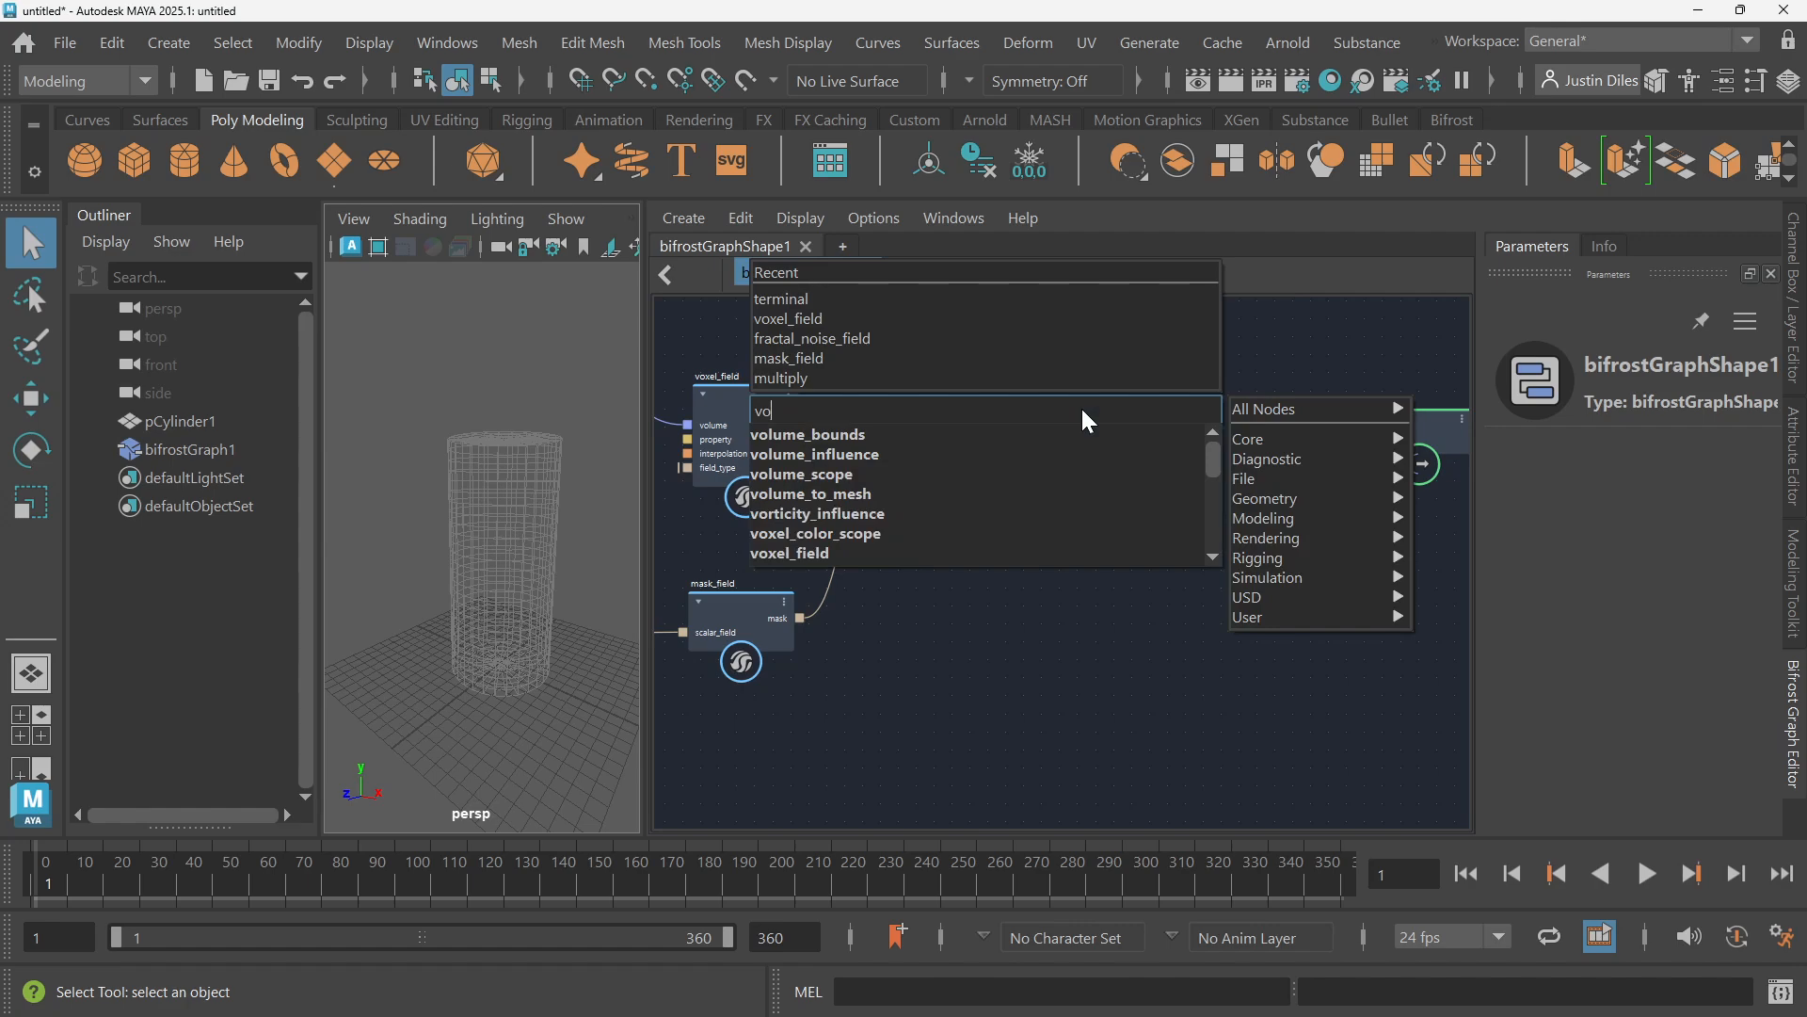
pyautogui.write('oxel')
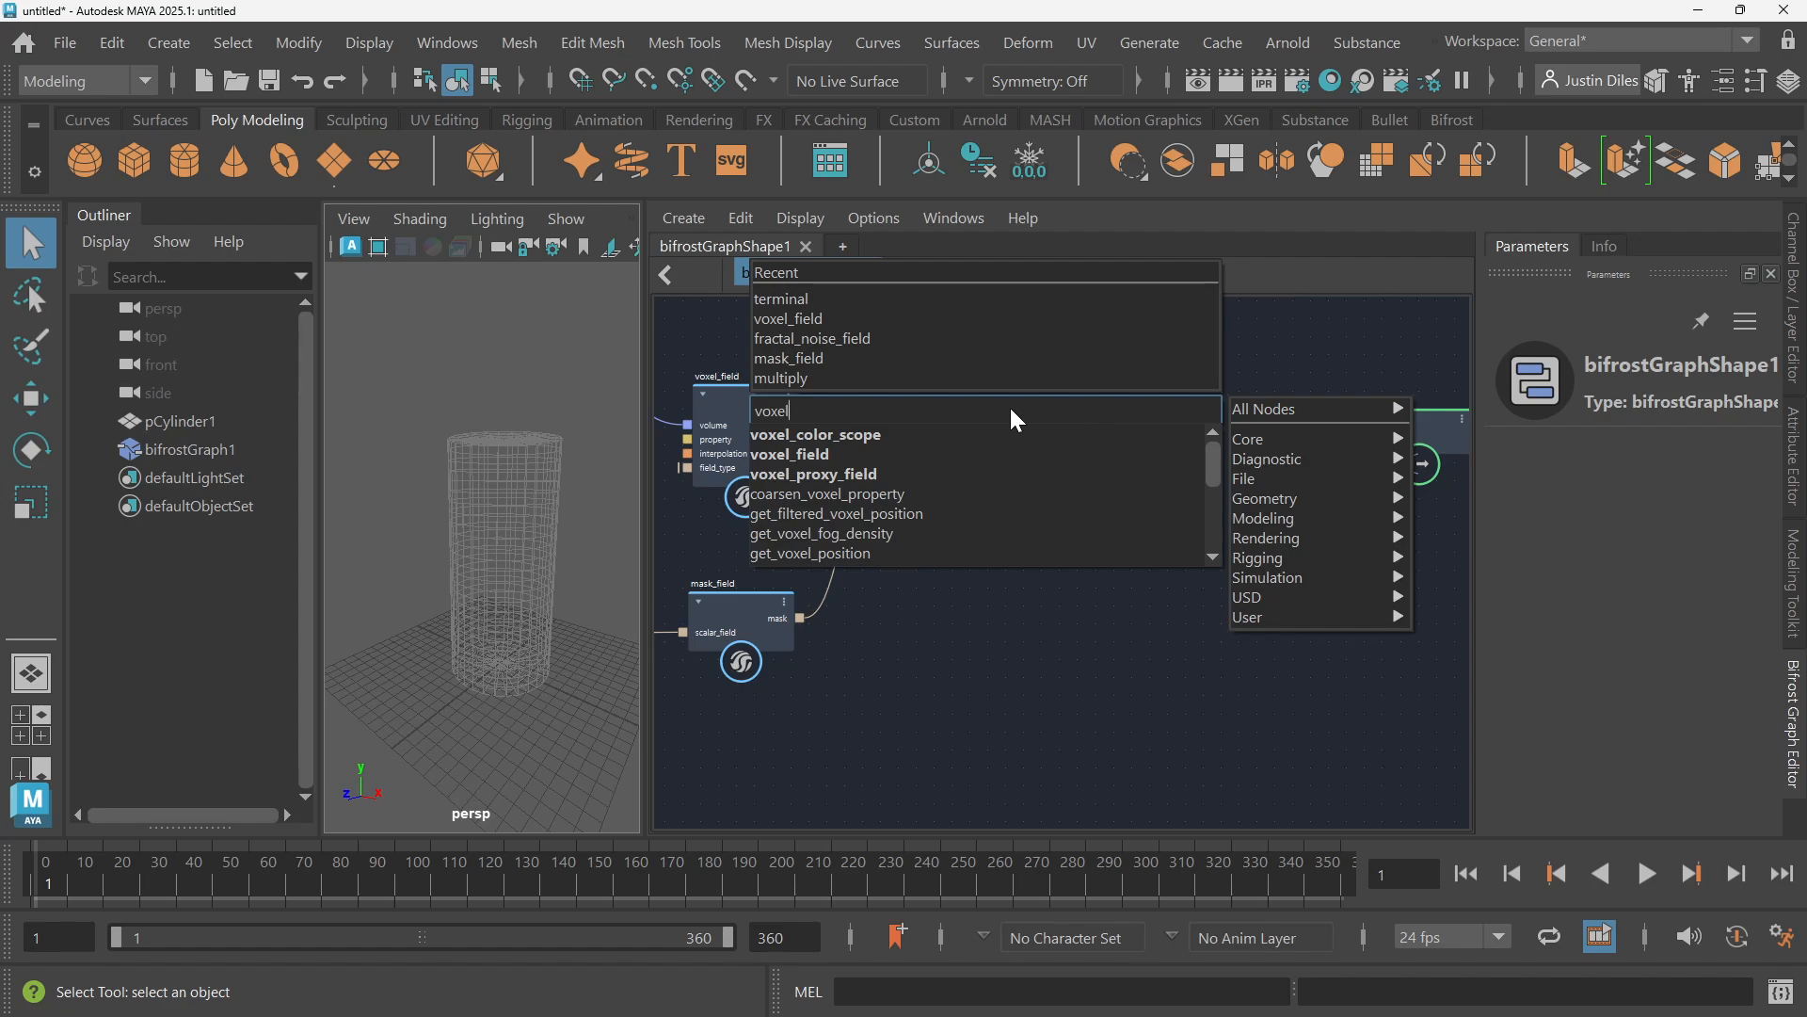
pyautogui.click(1086, 732)
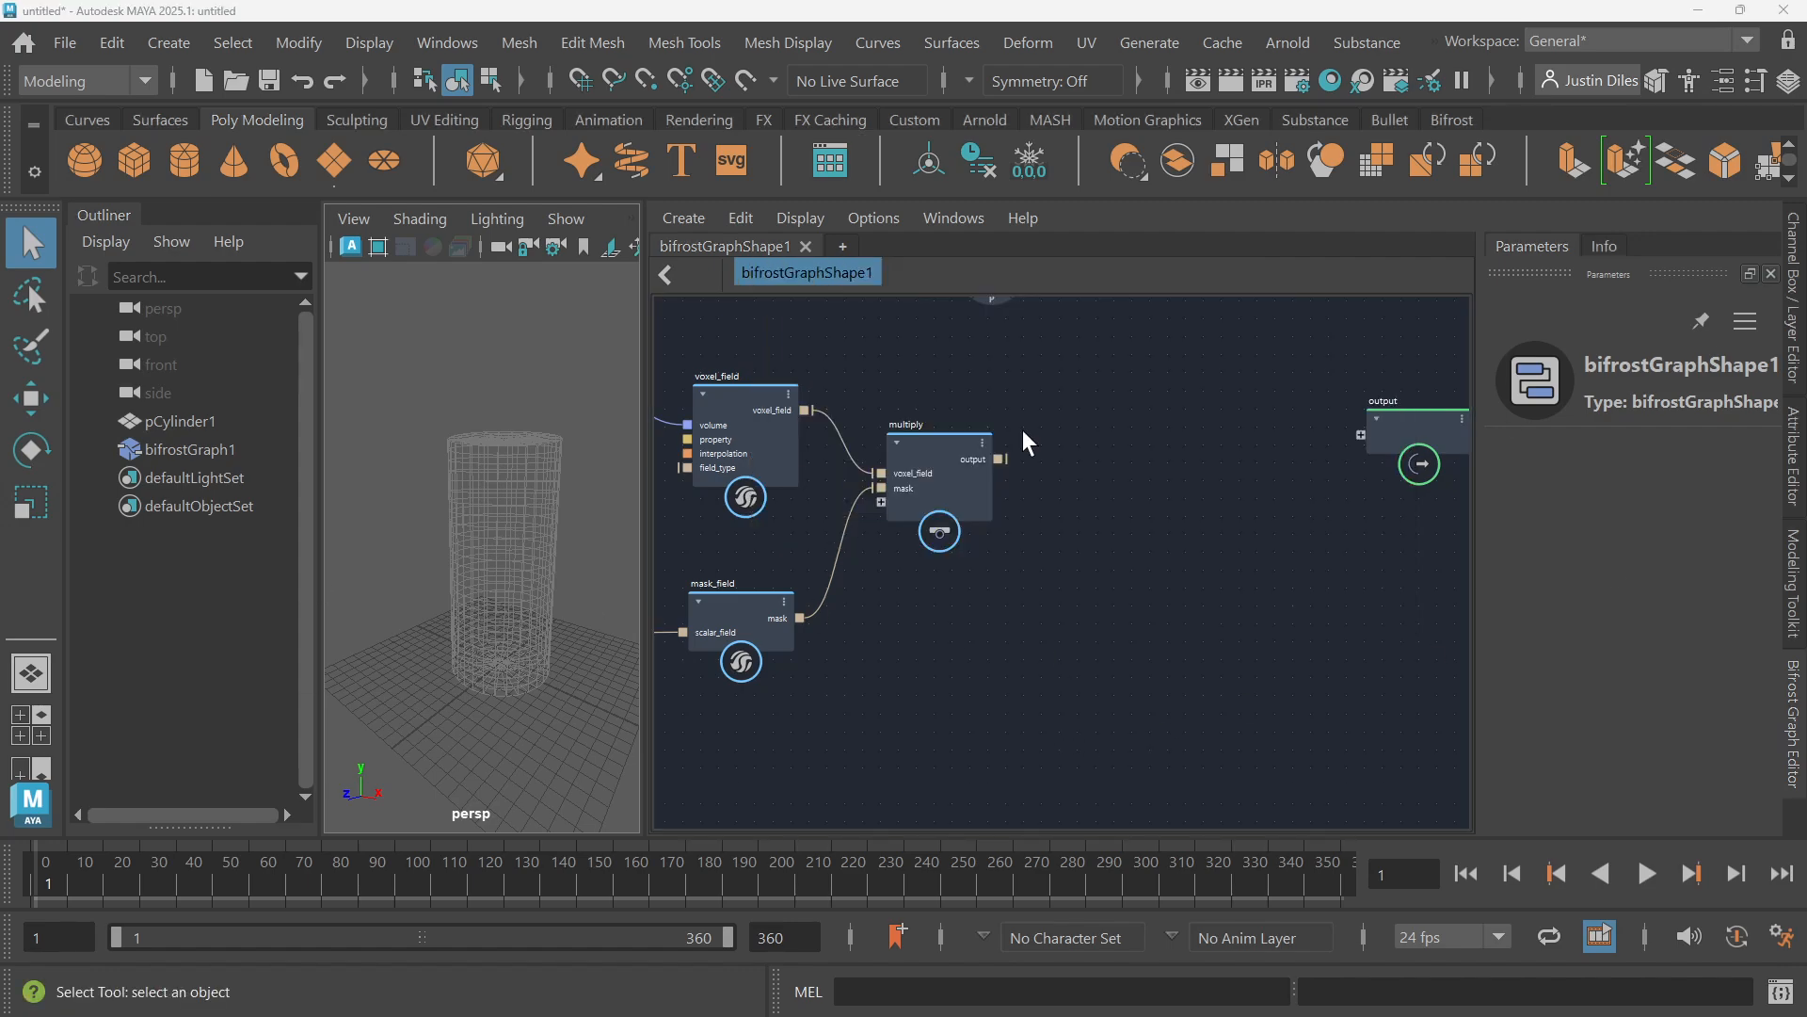
# Add a field_to_volume node after multiply and connect multiply's output to its field input
pyautogui.press('Tab')
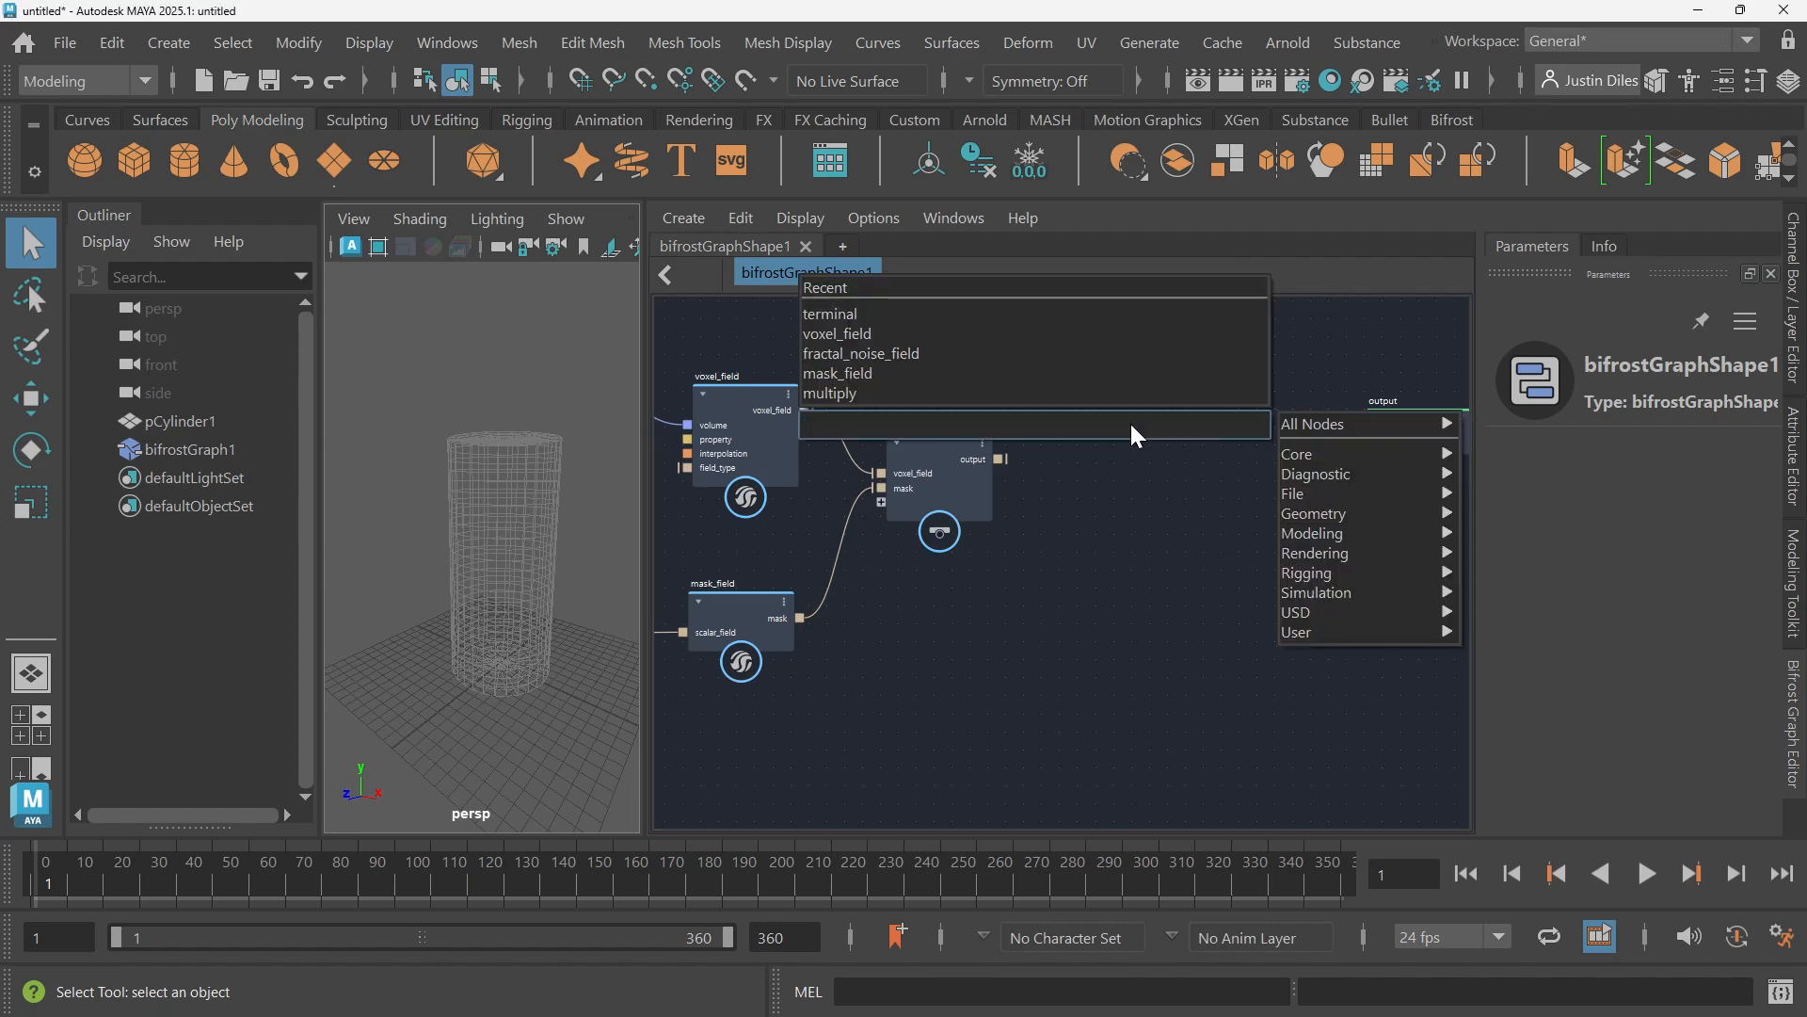
pyautogui.write('fie')
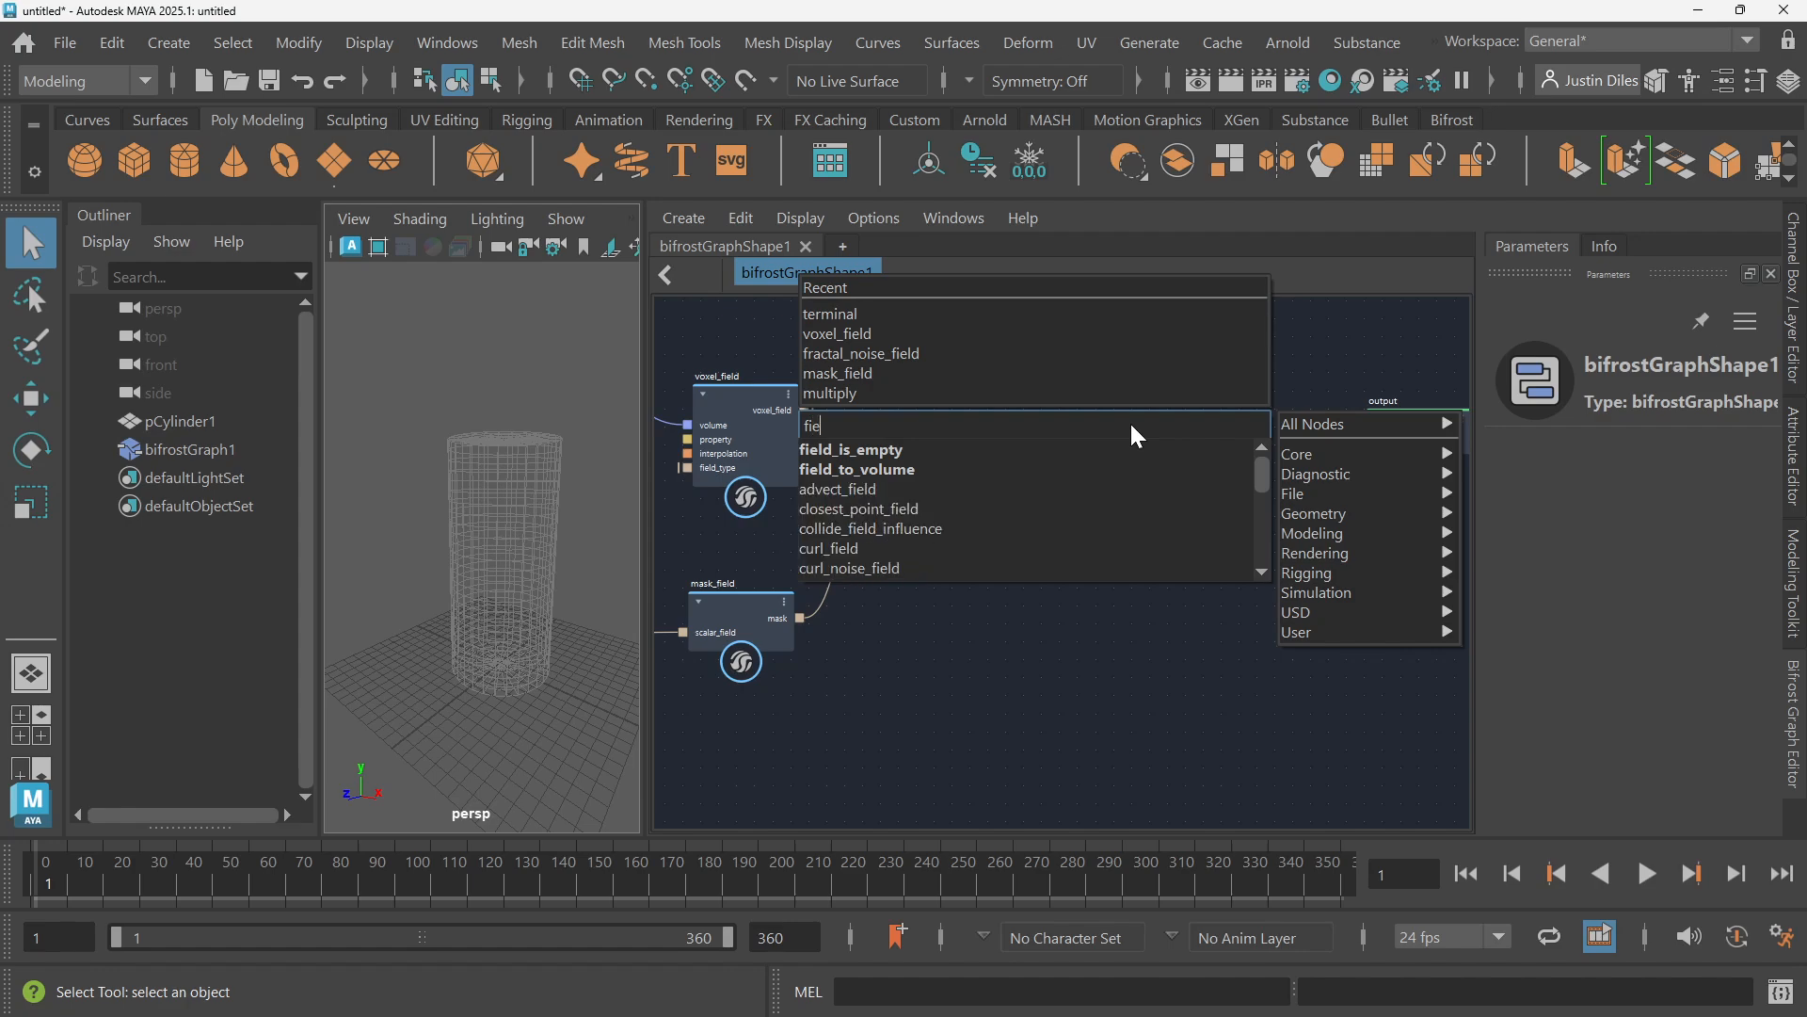
pyautogui.click(1072, 471)
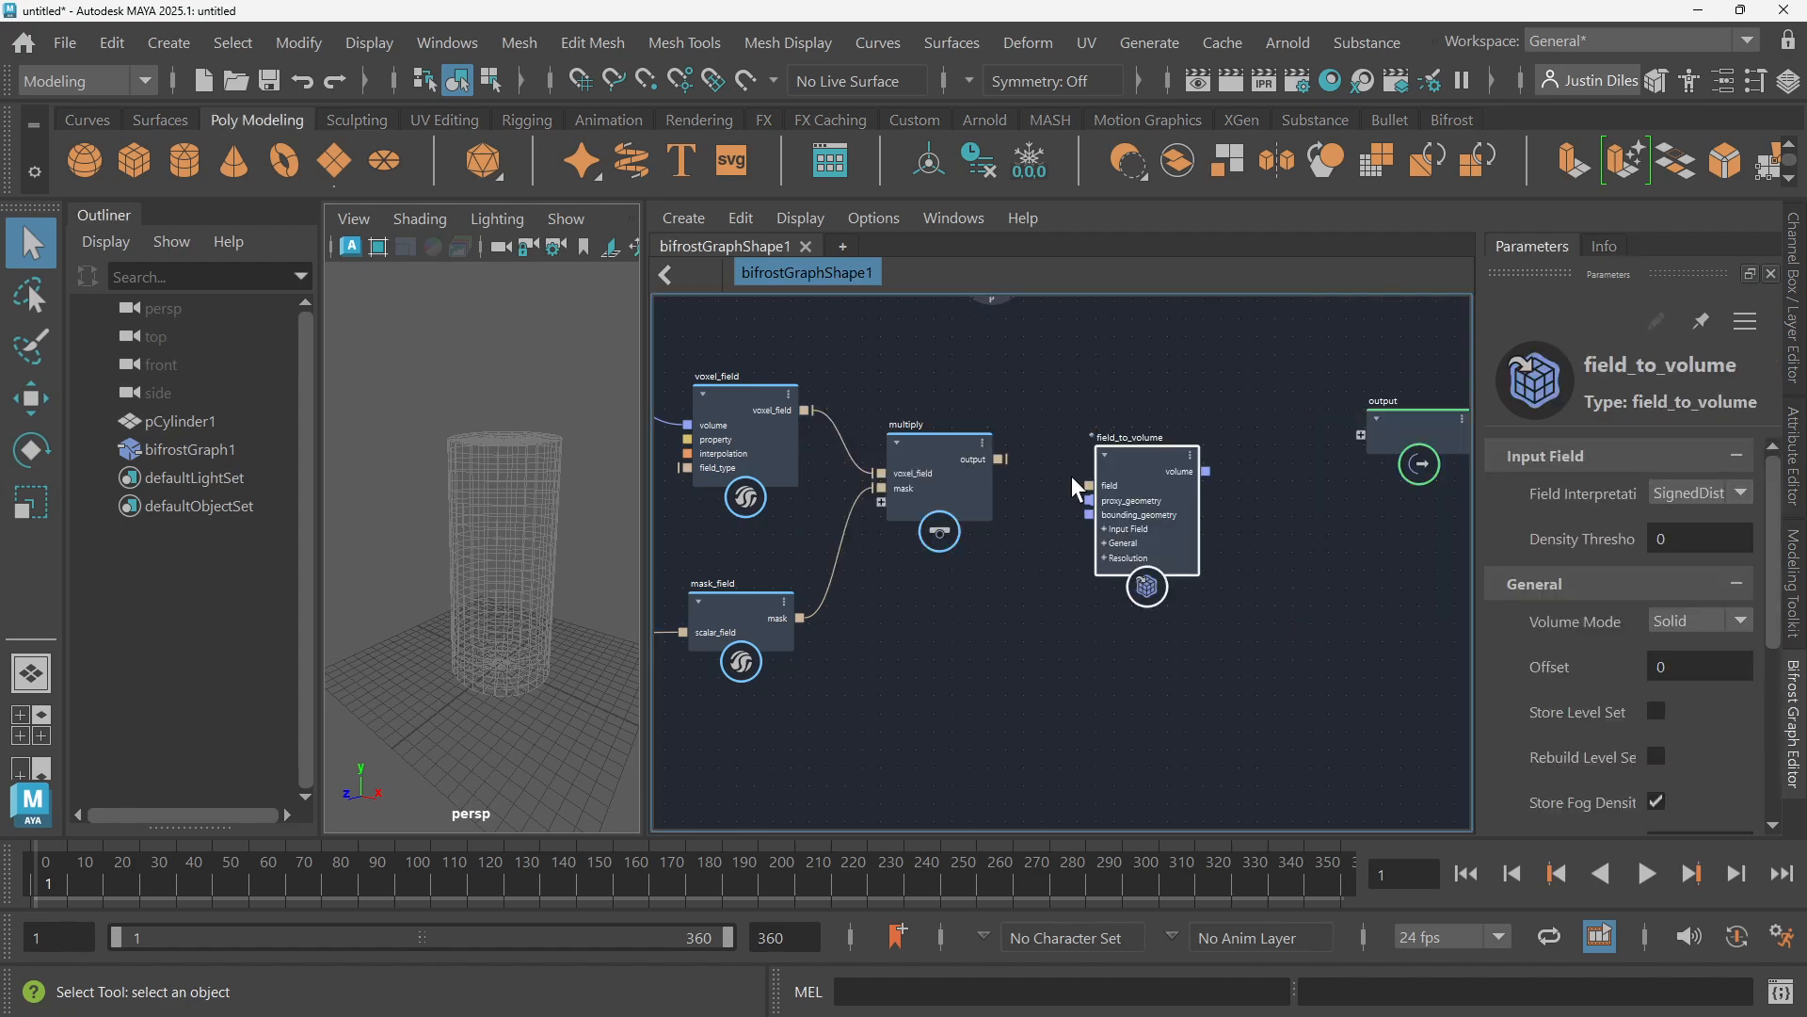
pyautogui.moveTo(1001, 458); pyautogui.dragTo(1146, 430)
# Move the output node farther away from field_to_volume to free up graph space
pyautogui.keyDown('alt'); pyautogui.moveTo(1231, 441); pyautogui.dragTo(955, 453, button='middle'); pyautogui.keyUp('alt')
pyautogui.click(1150, 428)
pyautogui.moveTo(1149, 428); pyautogui.dragTo(1335, 428)
# Add a volume_to_mesh node between field_to_volume and the output node
pyautogui.click(1013, 432)
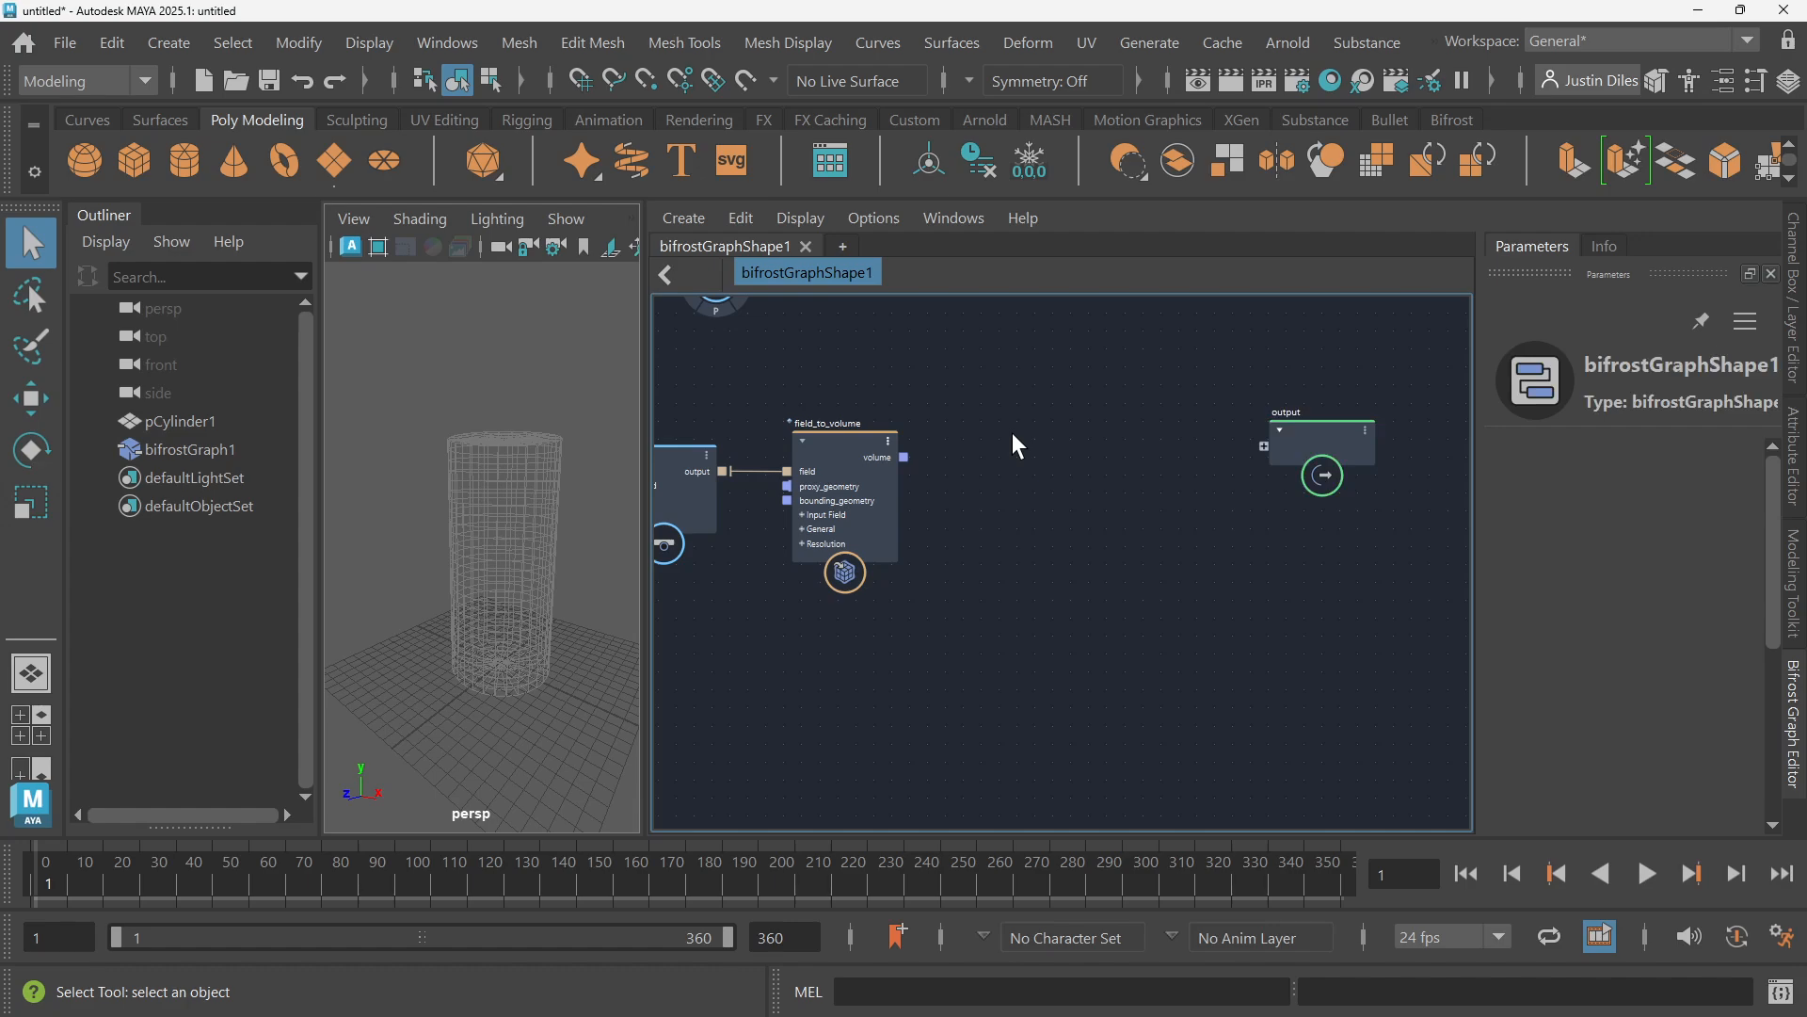
pyautogui.press('Tab')
pyautogui.write('vol')
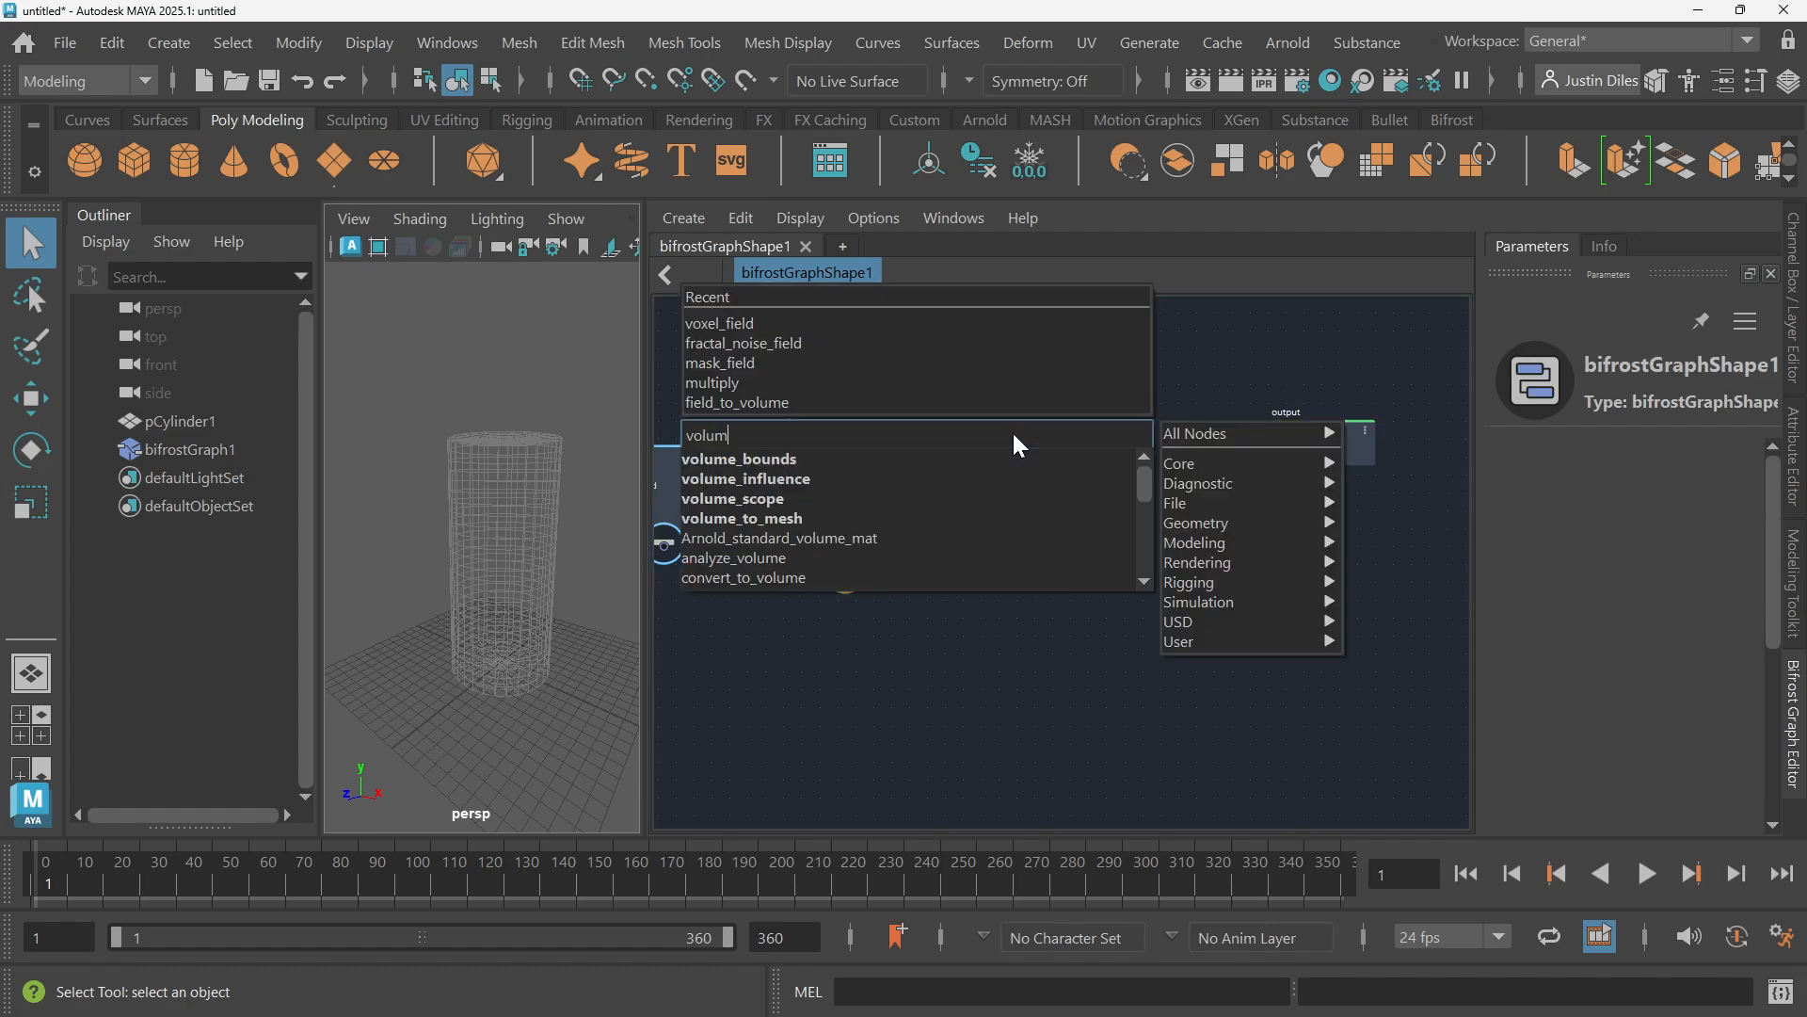
pyautogui.write('um')
pyautogui.click(908, 519)
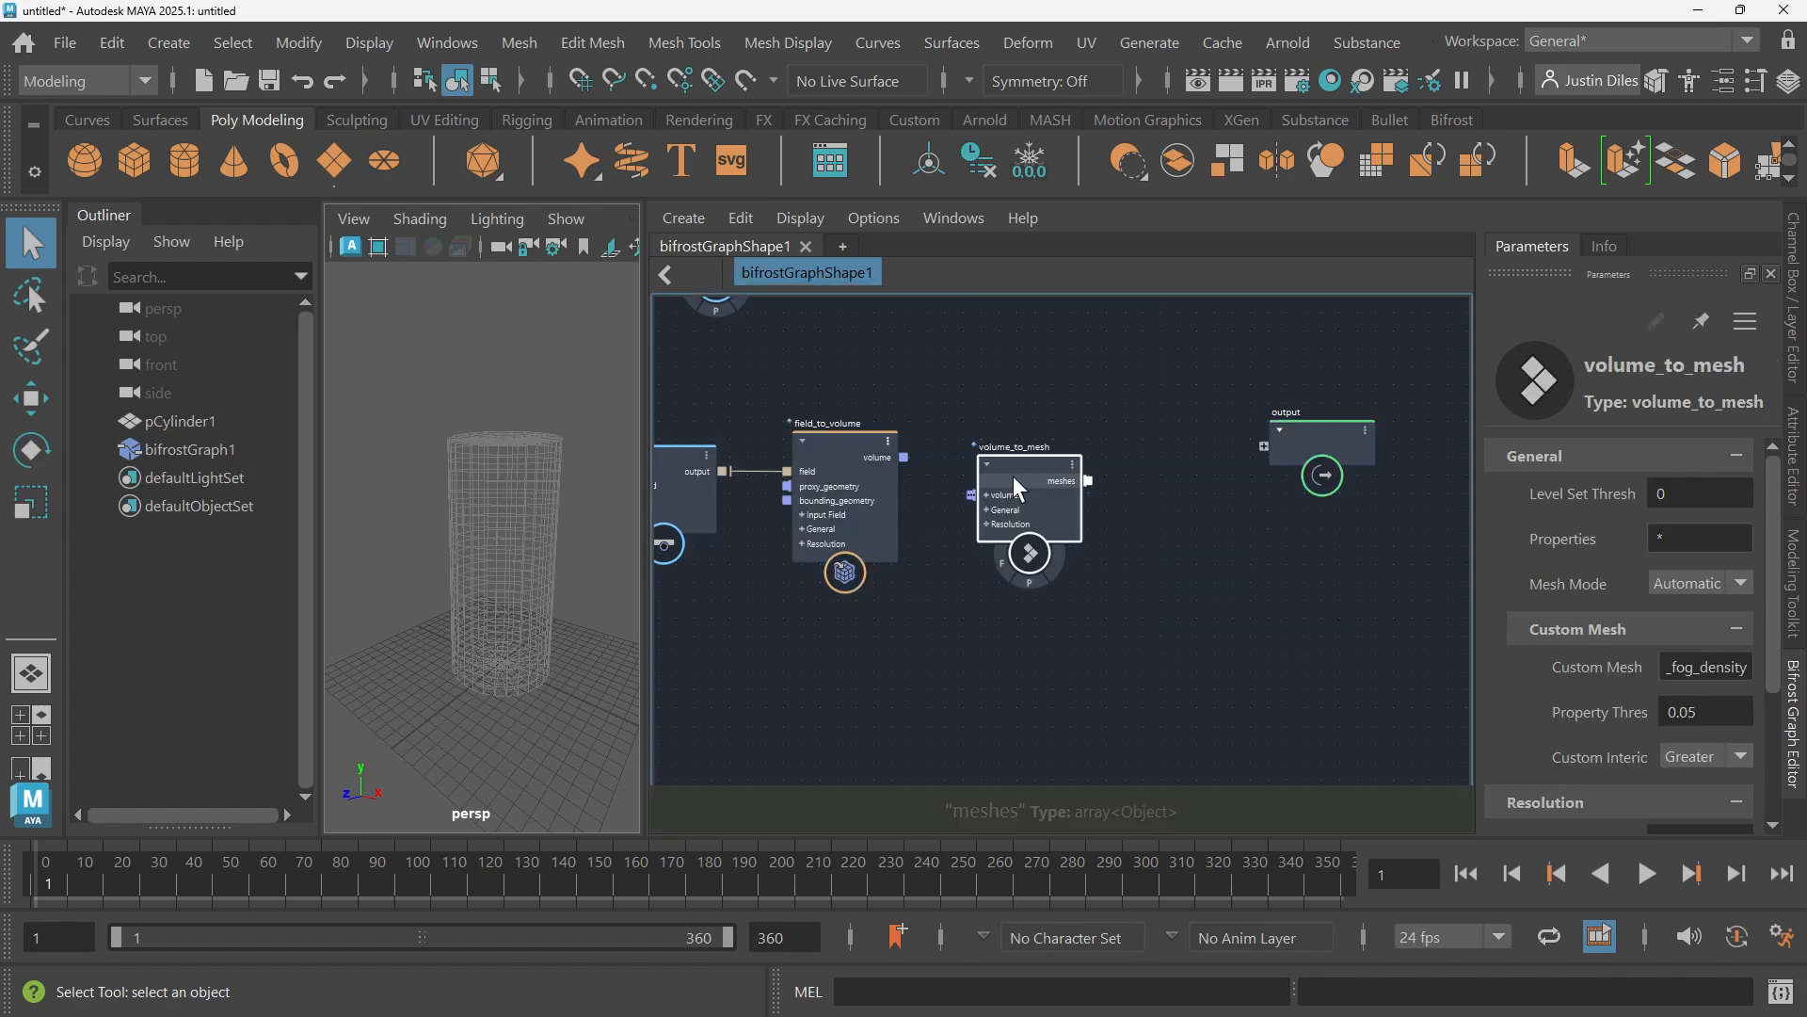
# Connect field_to_volume's volume output to volume_to_mesh's volumes input and turn on the node's proxy display
pyautogui.moveTo(1017, 484); pyautogui.dragTo(1020, 452)
pyautogui.moveTo(903, 457); pyautogui.dragTo(1045, 418)
pyautogui.click(1041, 542)
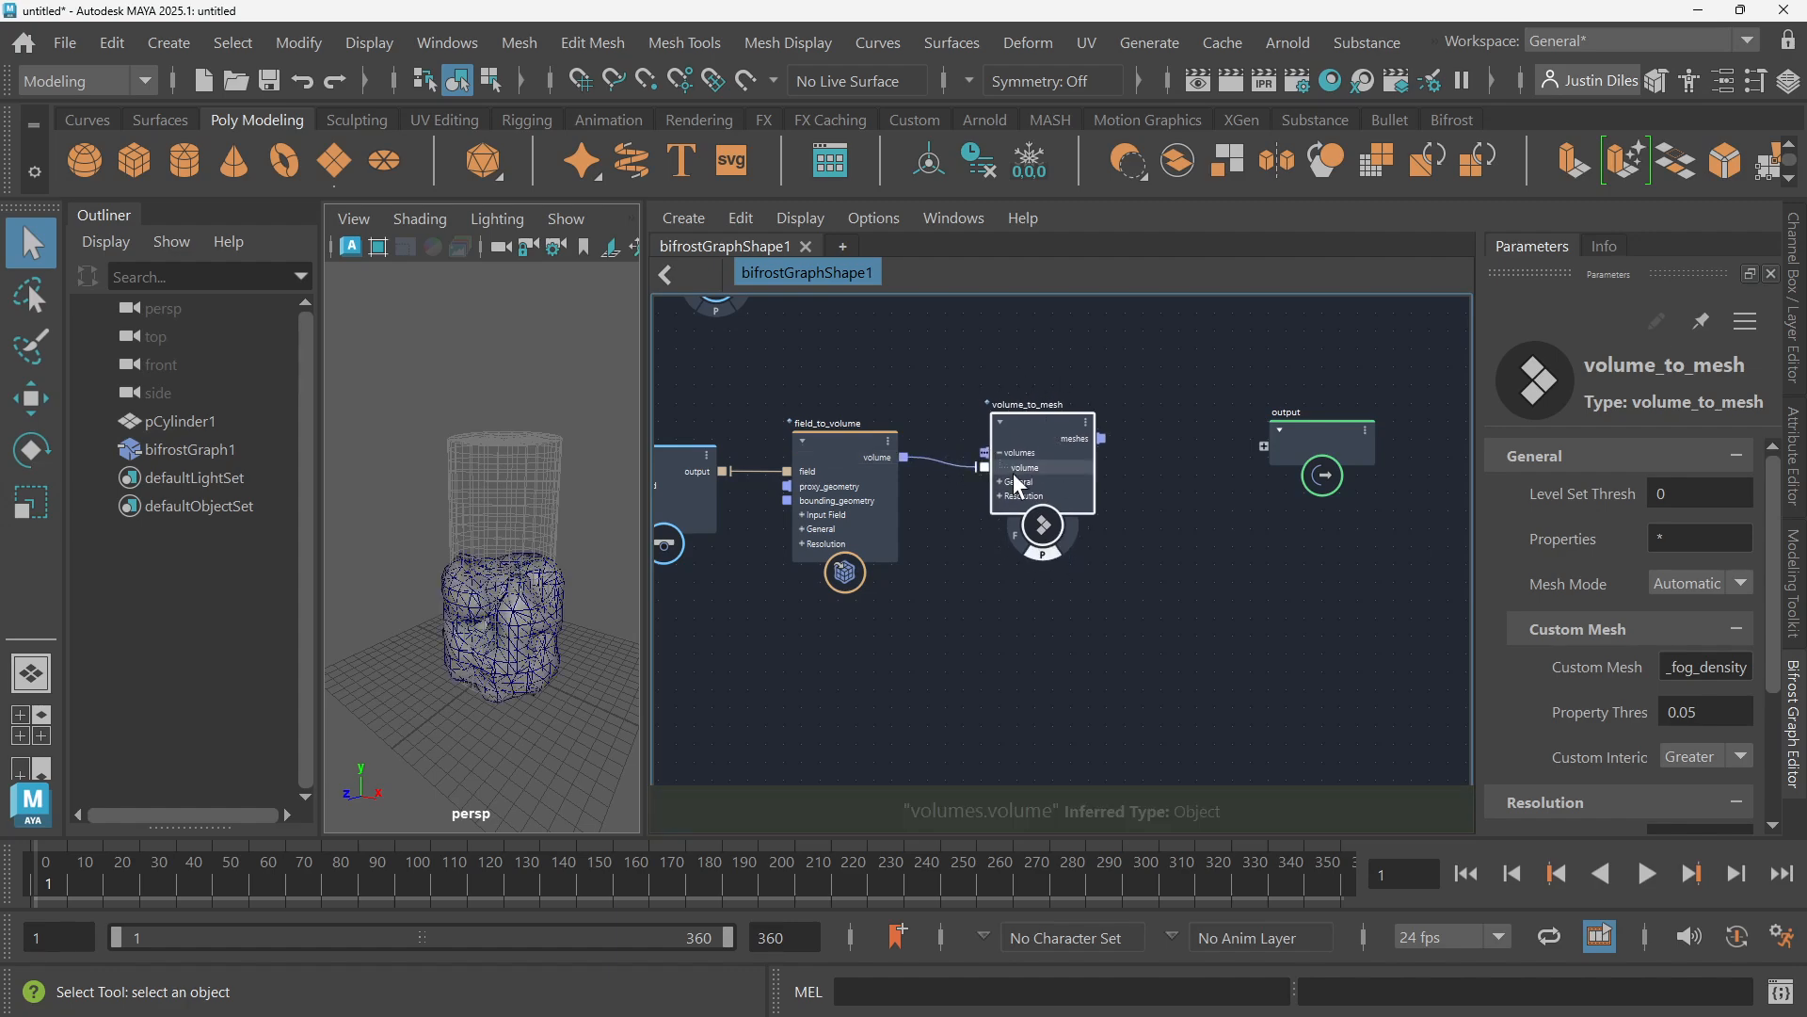
# Widen the perspective viewport and zoom in to examine the previewed mesh beside the cylinder
pyautogui.moveTo(1013, 473); pyautogui.dragTo(1121, 524, button='middle')
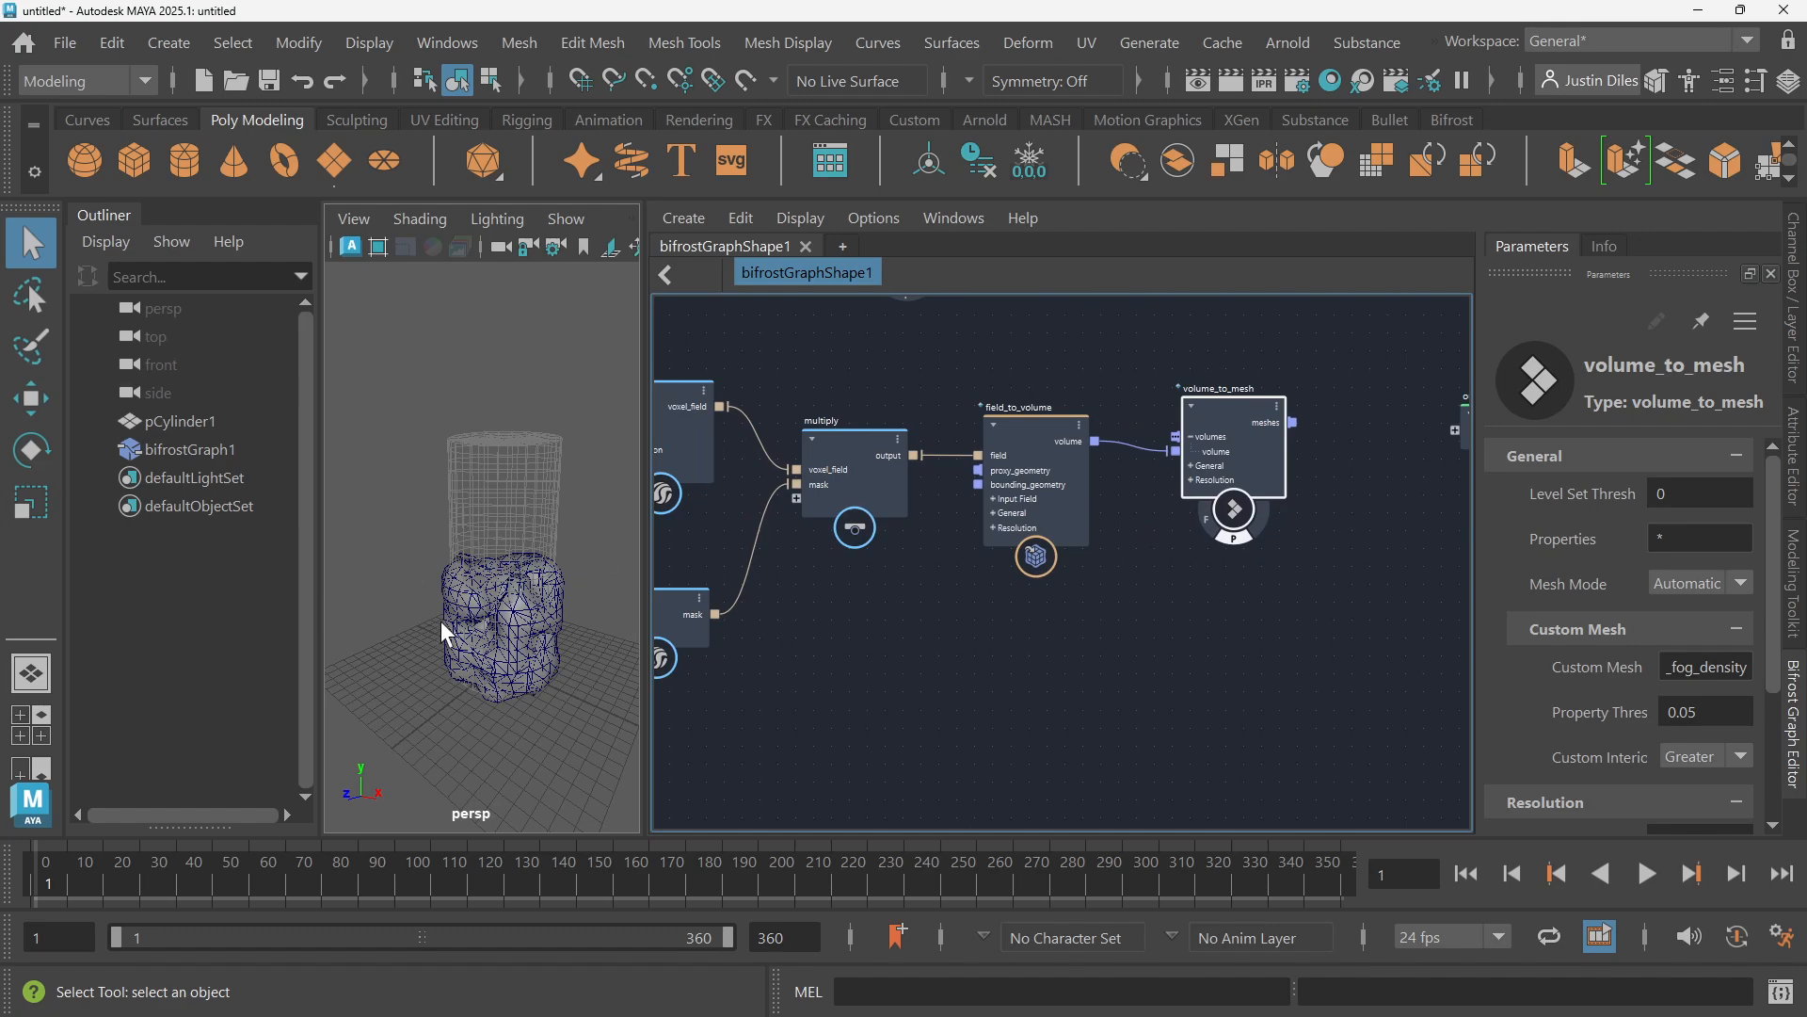
pyautogui.scroll(5, 504, 613)
pyautogui.scroll(-5, 512, 607)
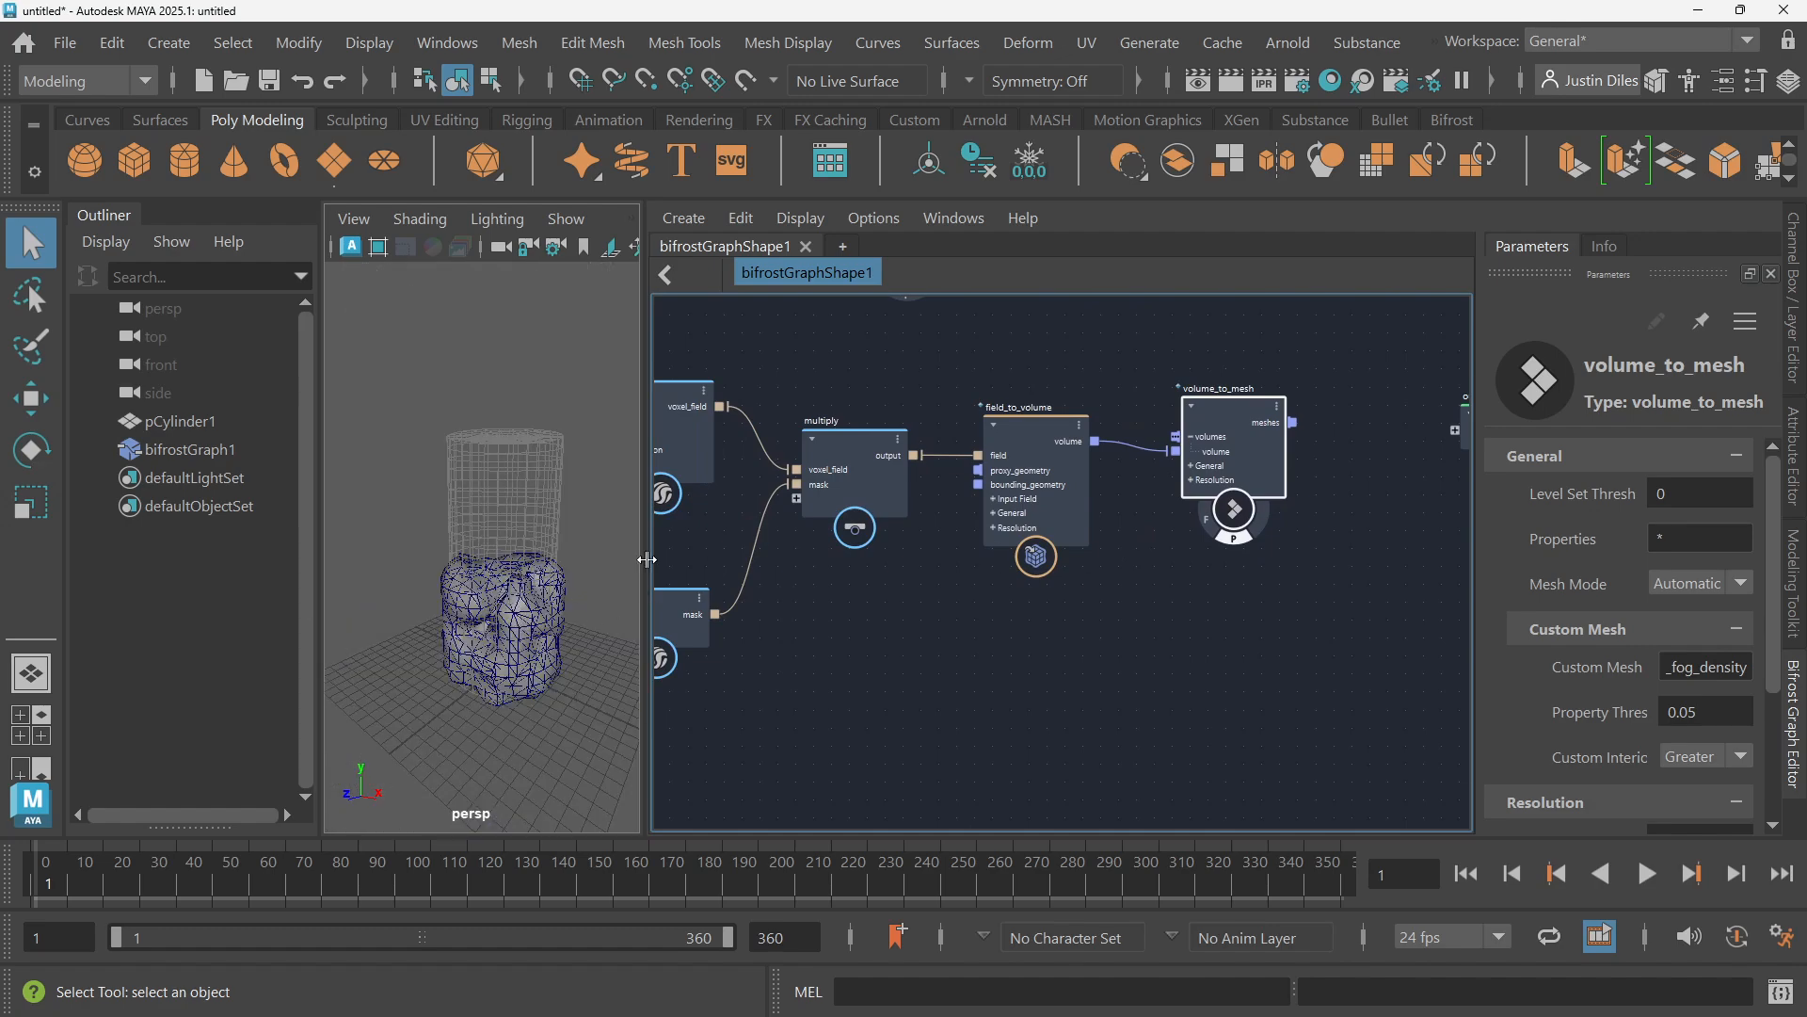
pyautogui.moveTo(647, 560); pyautogui.dragTo(724, 565)
pyautogui.scroll(3, 652, 599)
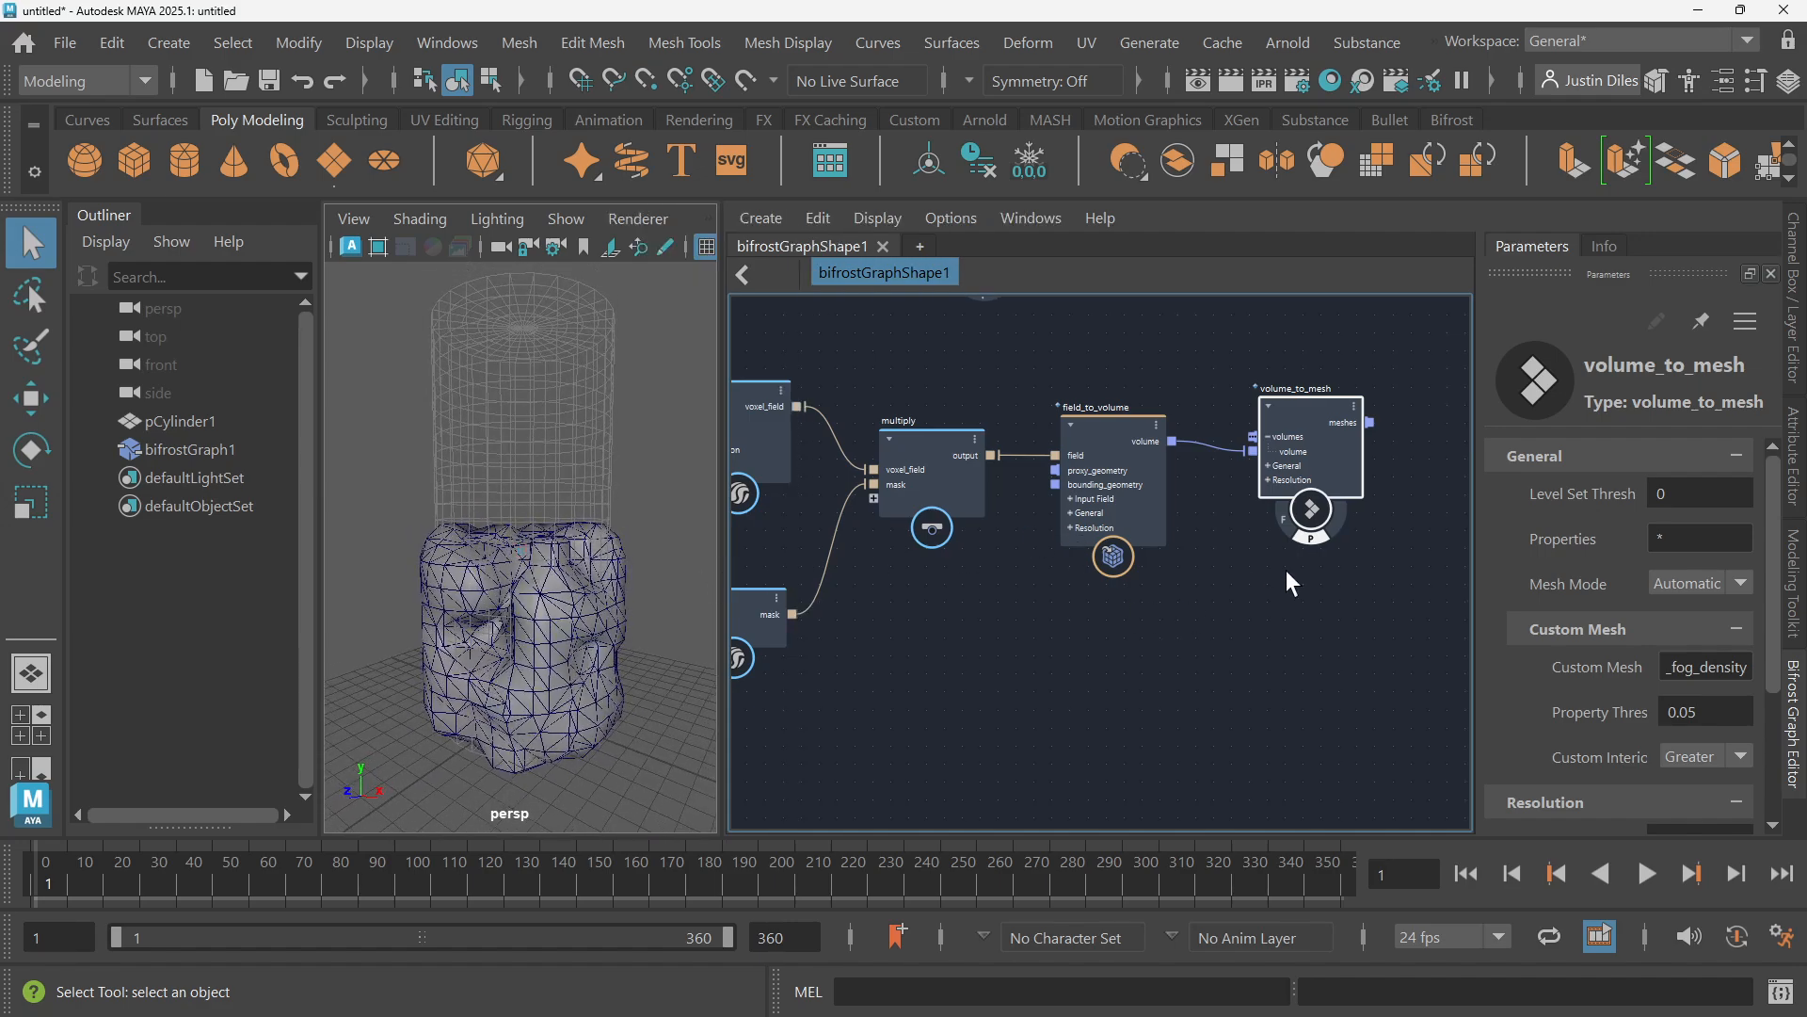
# On field_to_volume, turn off Store Fog Density and turn on Store Level Set
pyautogui.click(1293, 400)
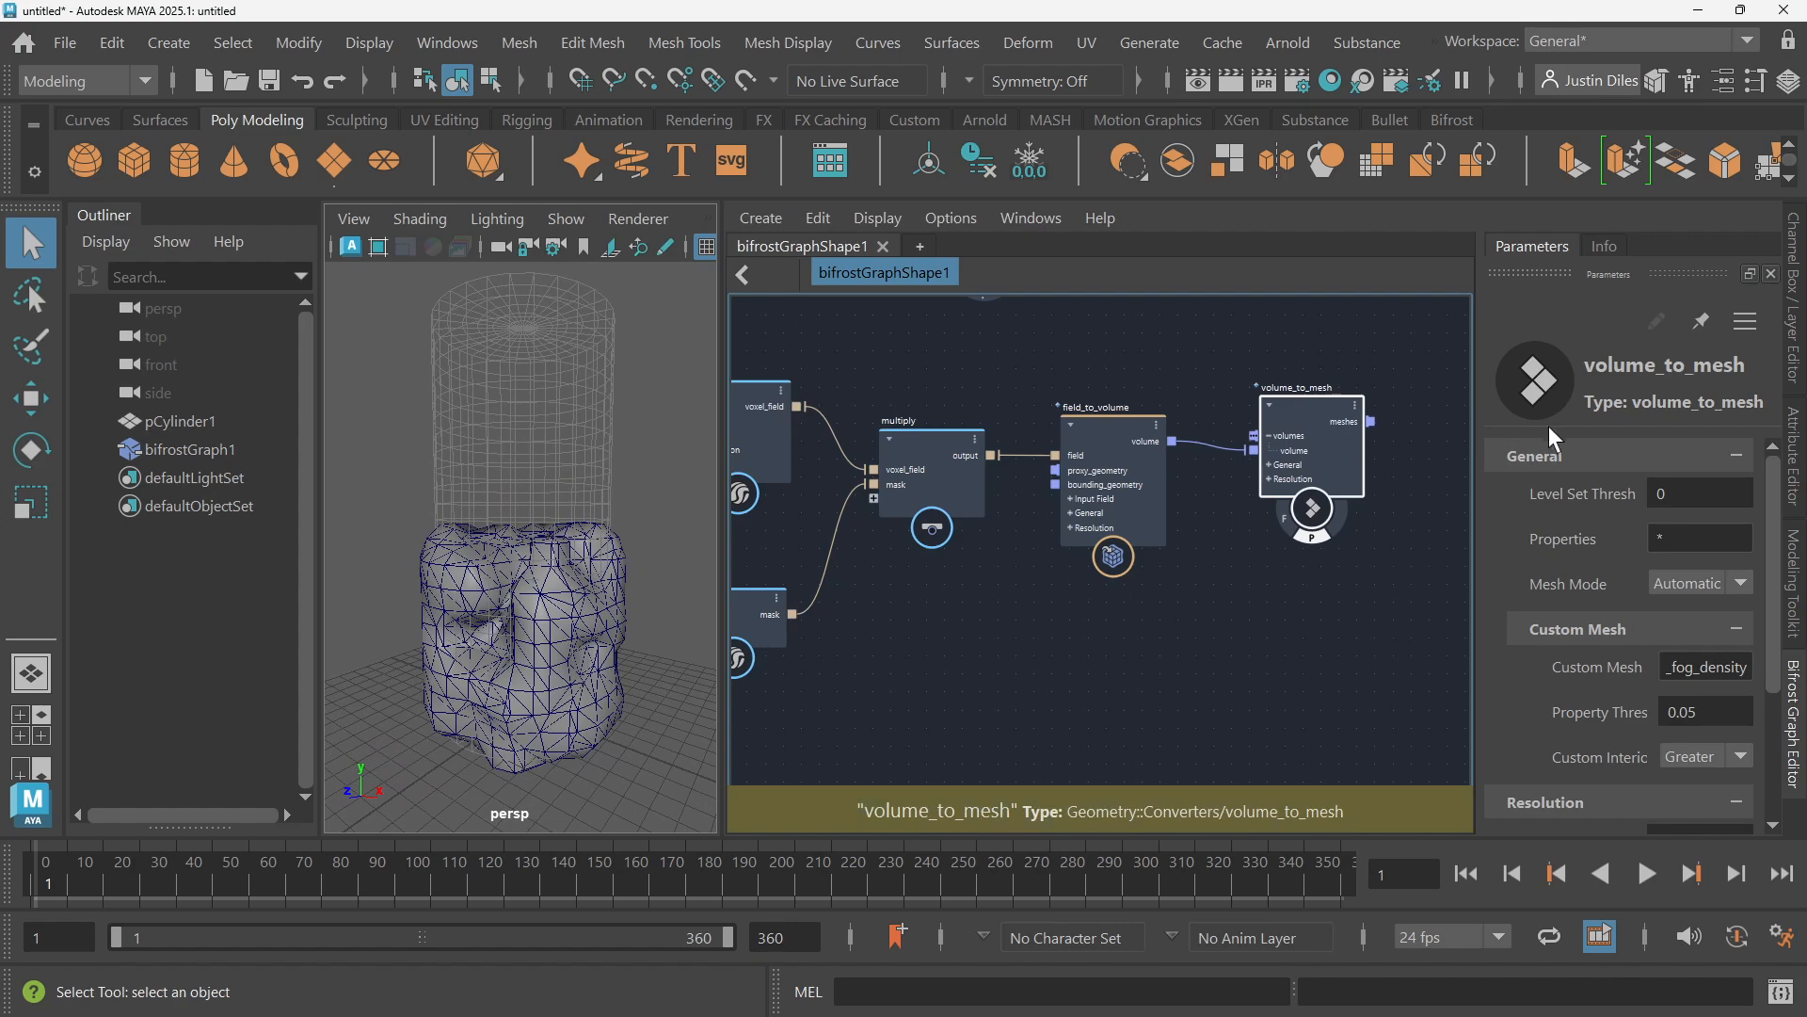
pyautogui.scroll(-1, 1554, 438)
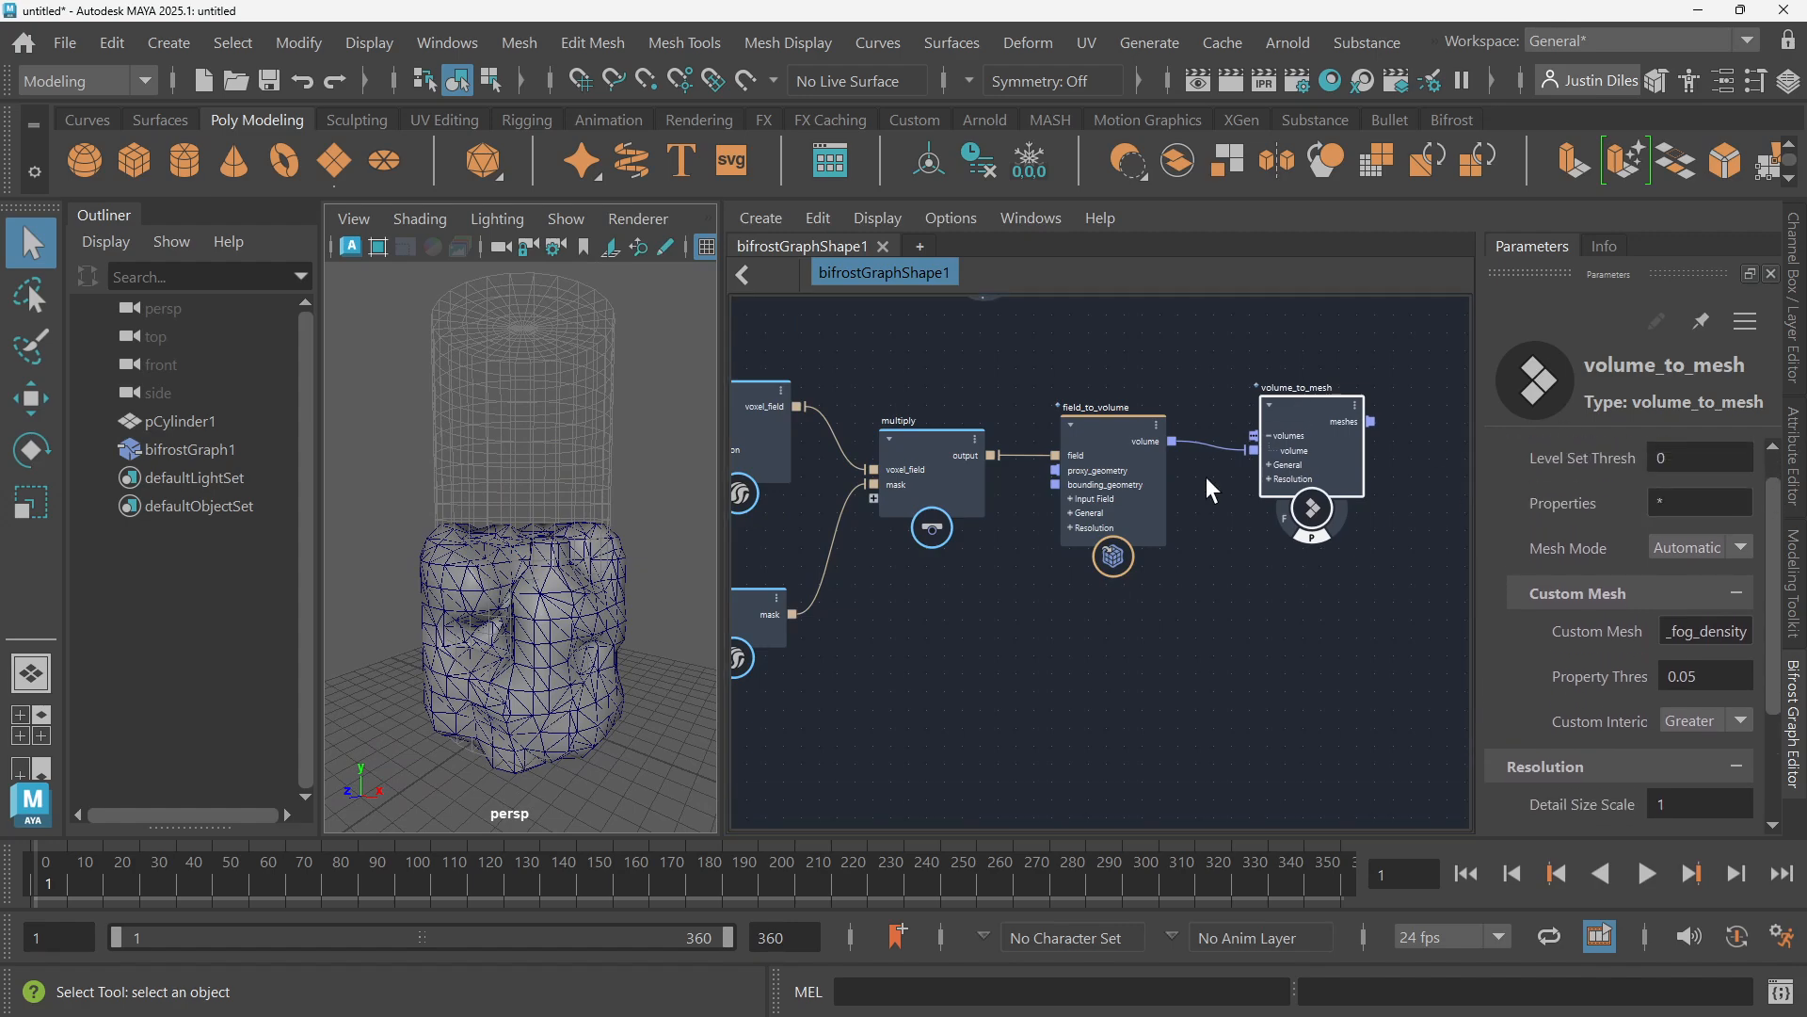
pyautogui.click(1138, 423)
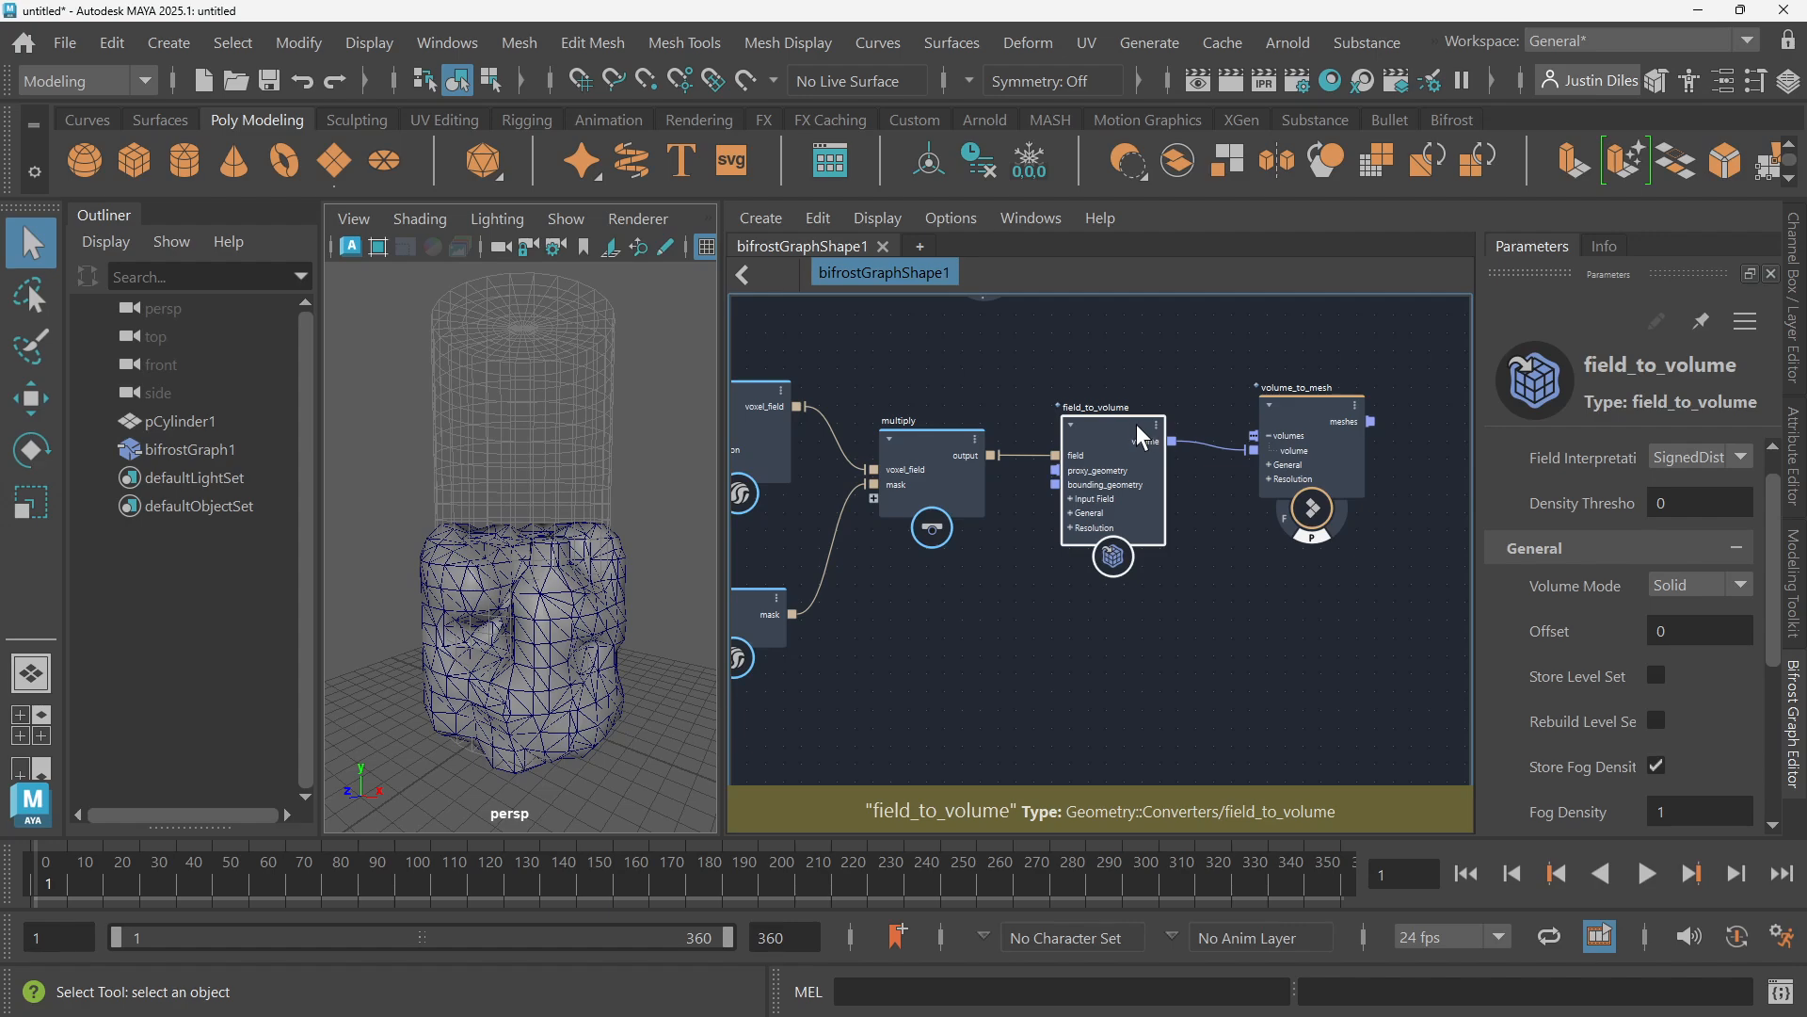
pyautogui.click(1658, 761)
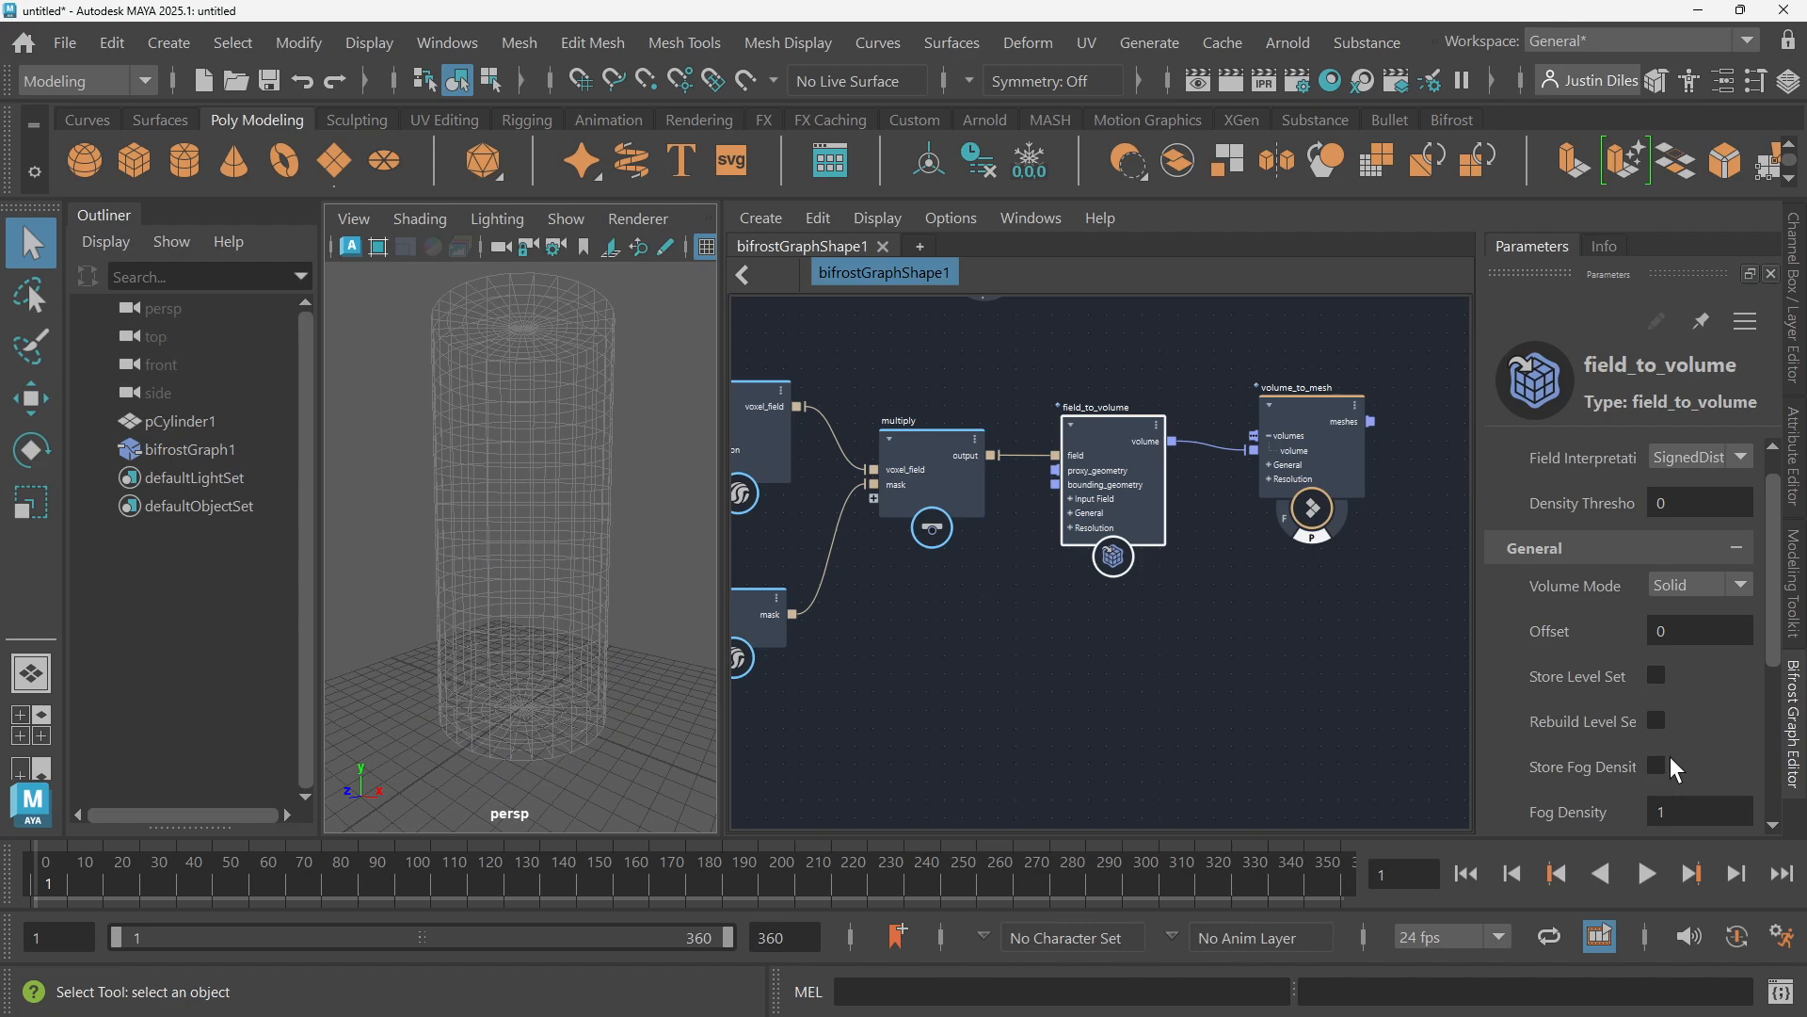
pyautogui.click(1657, 678)
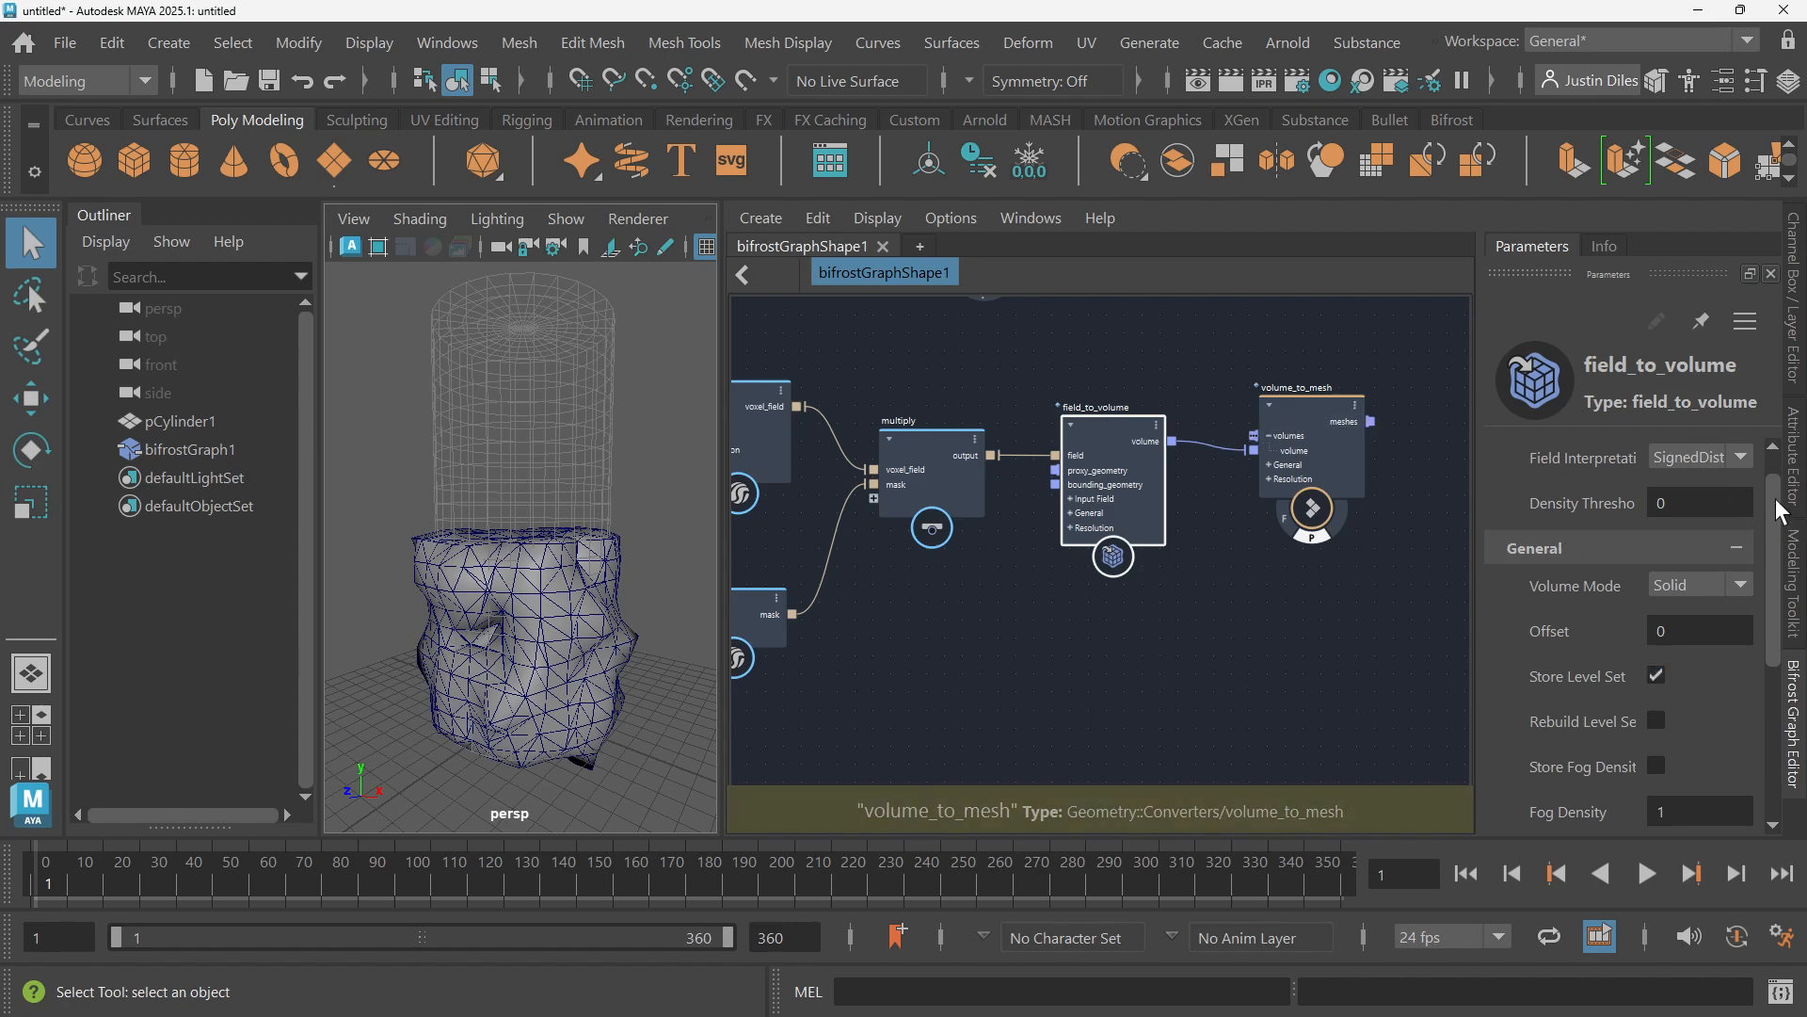
# Set the Detail Size of the mesh_to_level_set node to 0.05 and check the previewed mesh
pyautogui.moveTo(1782, 511); pyautogui.dragTo(1791, 659)
pyautogui.keyDown('alt'); pyautogui.moveTo(851, 610); pyautogui.dragTo(1219, 701, button='middle'); pyautogui.keyUp('alt')
pyautogui.keyDown('alt'); pyautogui.moveTo(1052, 454); pyautogui.dragTo(1039, 572, button='middle'); pyautogui.keyUp('alt')
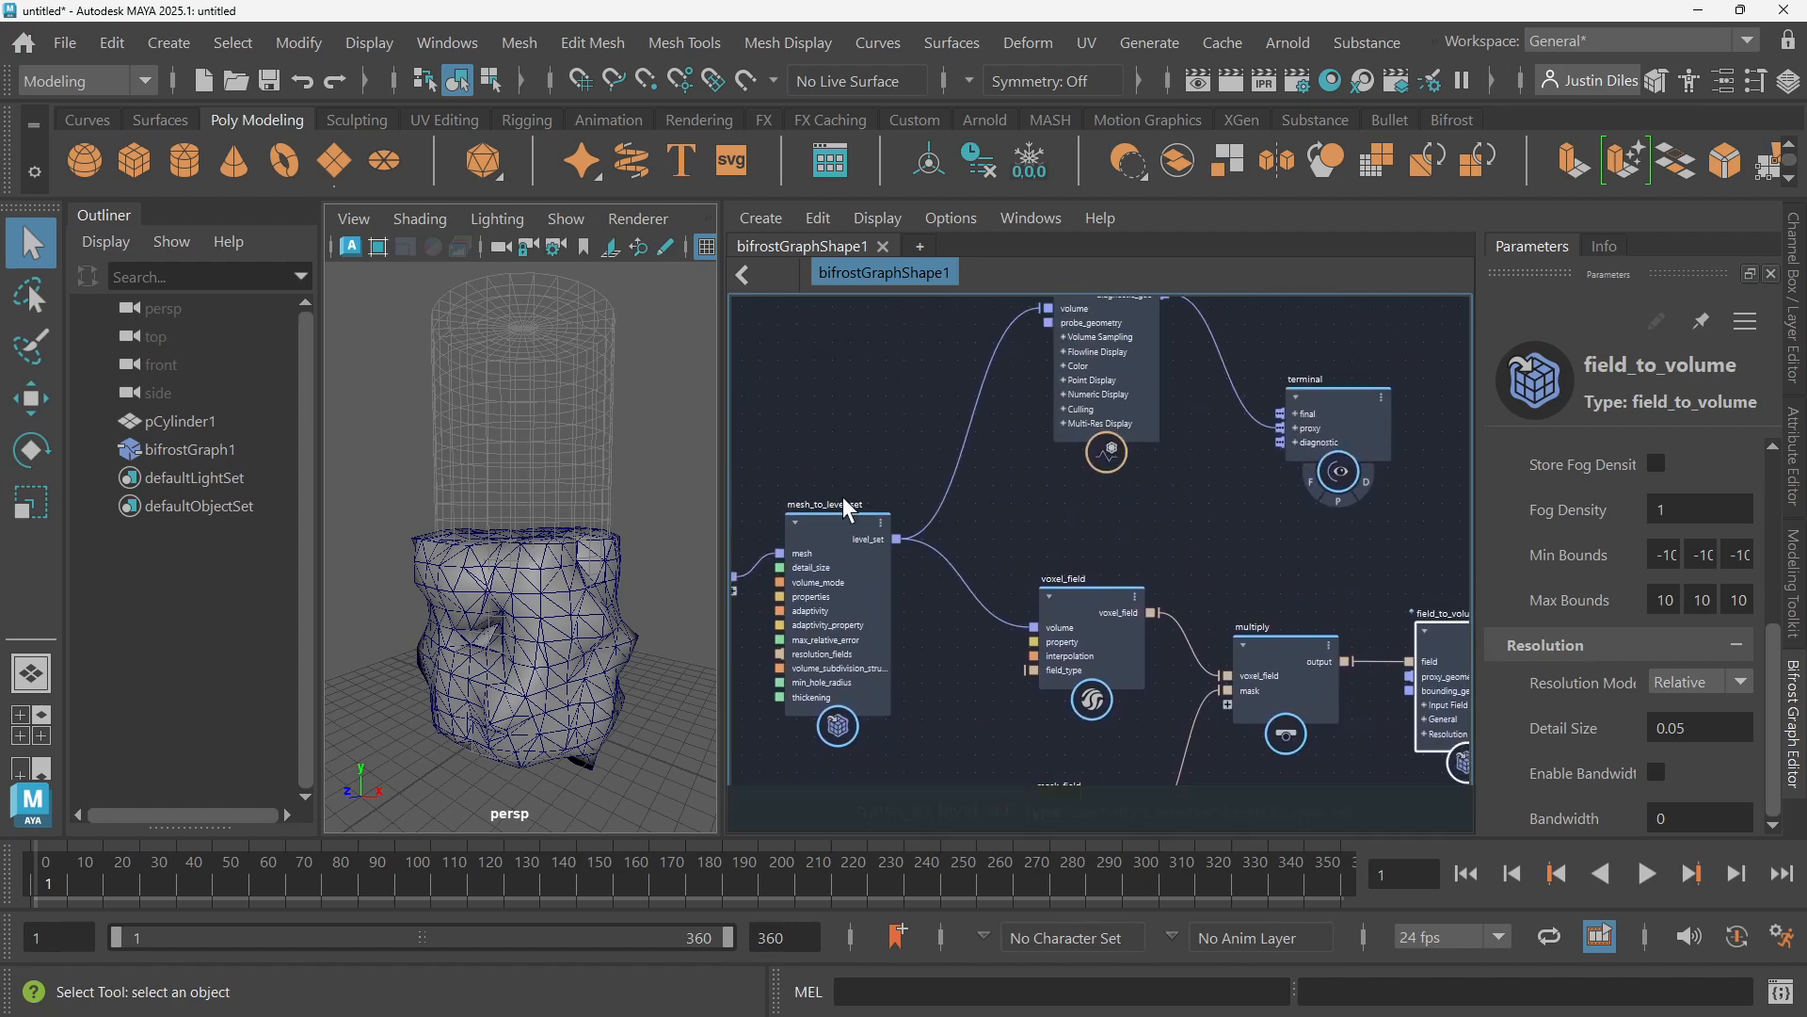
pyautogui.click(821, 514)
pyautogui.click(1715, 455)
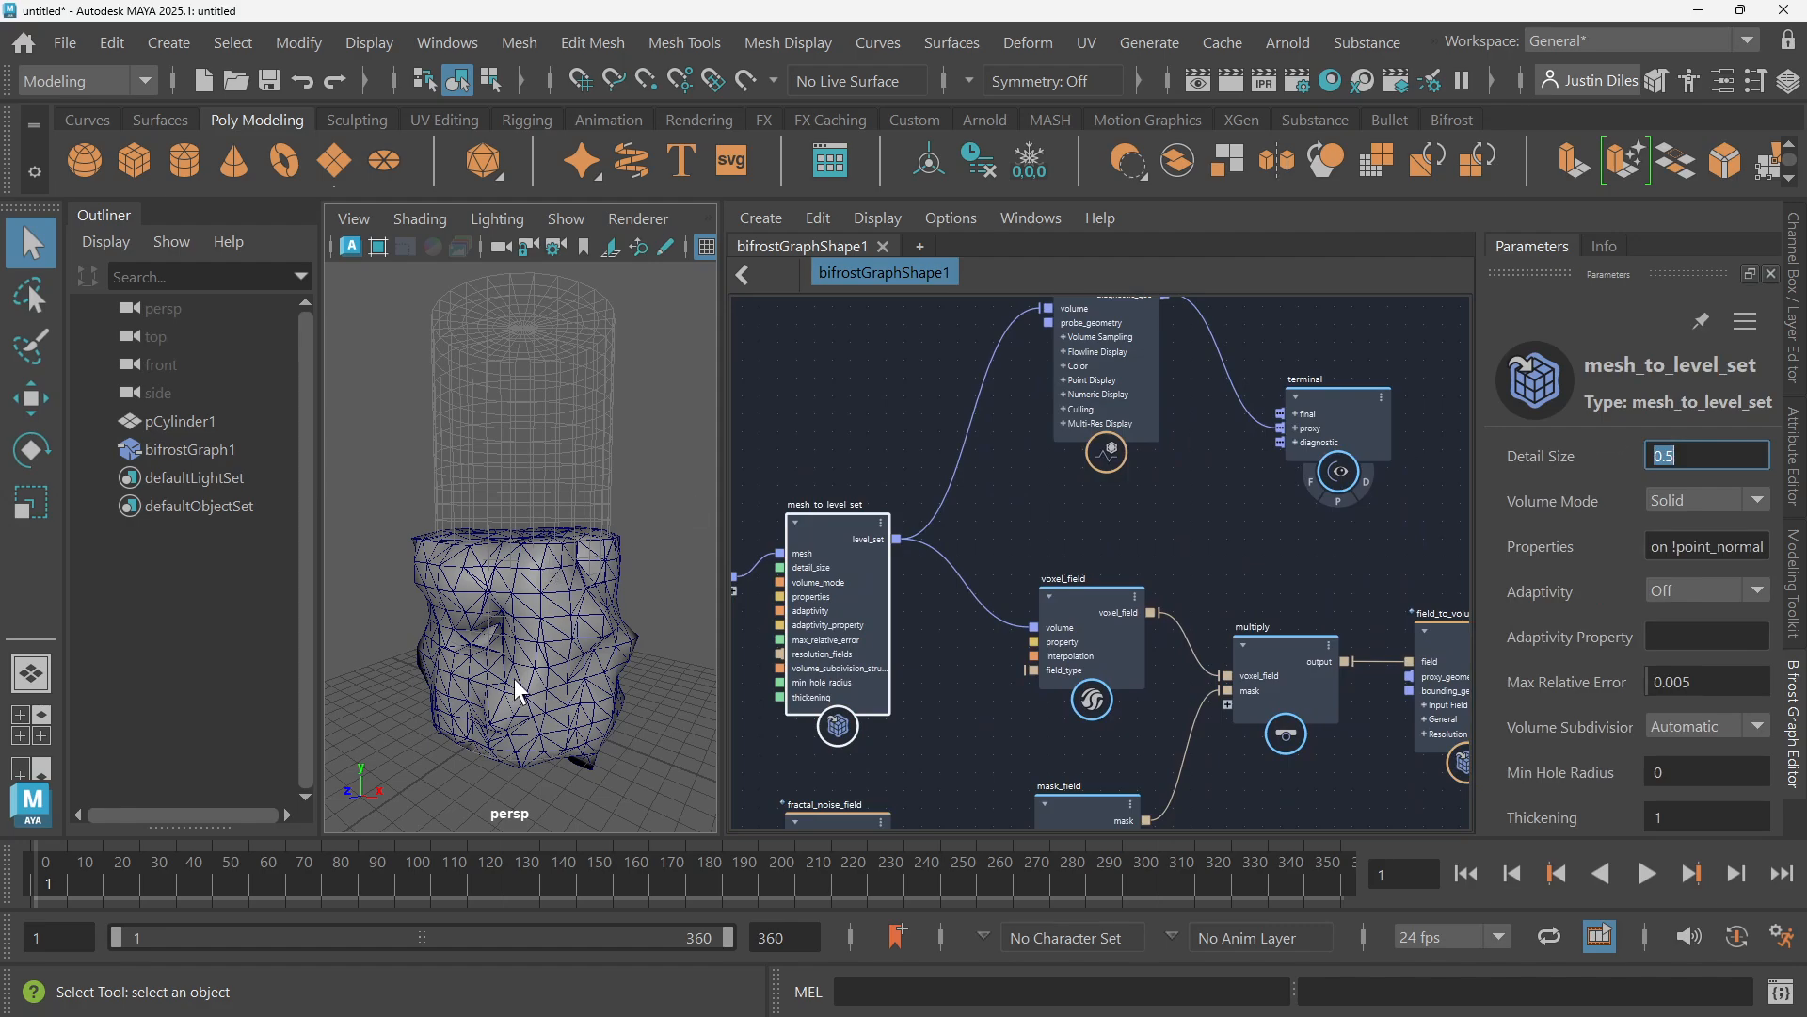
pyautogui.scroll(3, 586, 642)
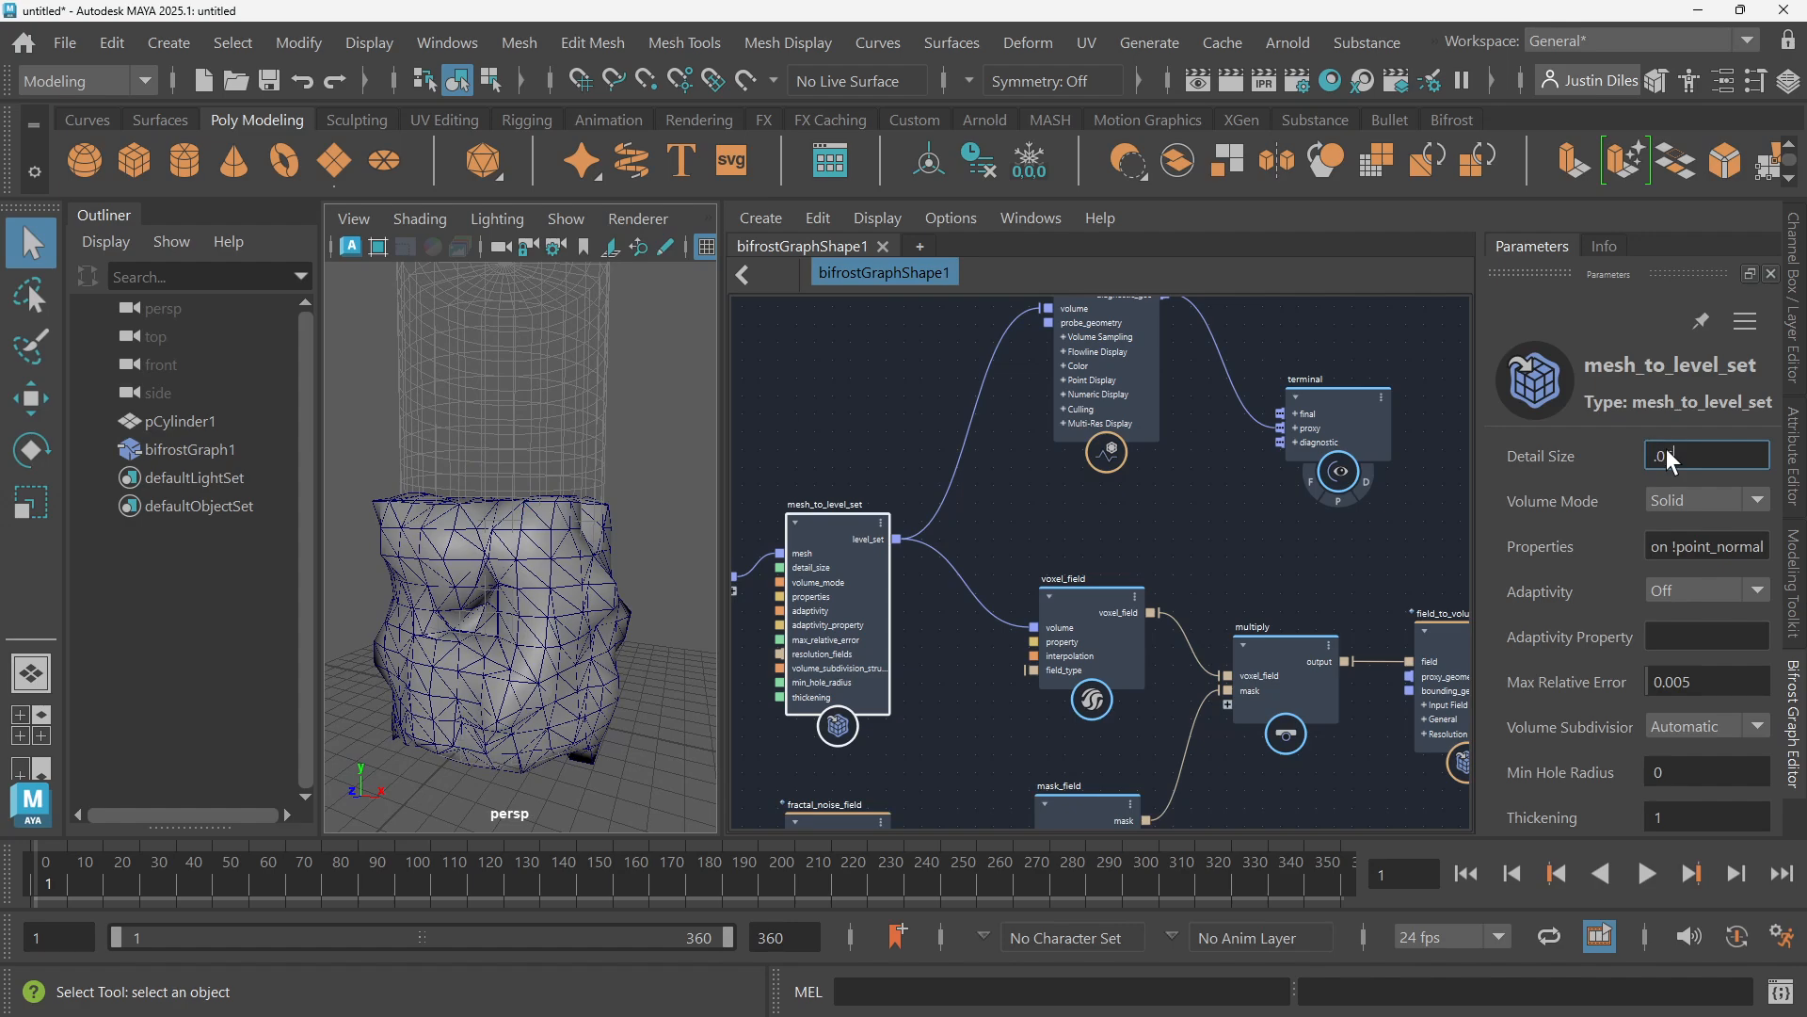
pyautogui.write('5')
pyautogui.press('Return')
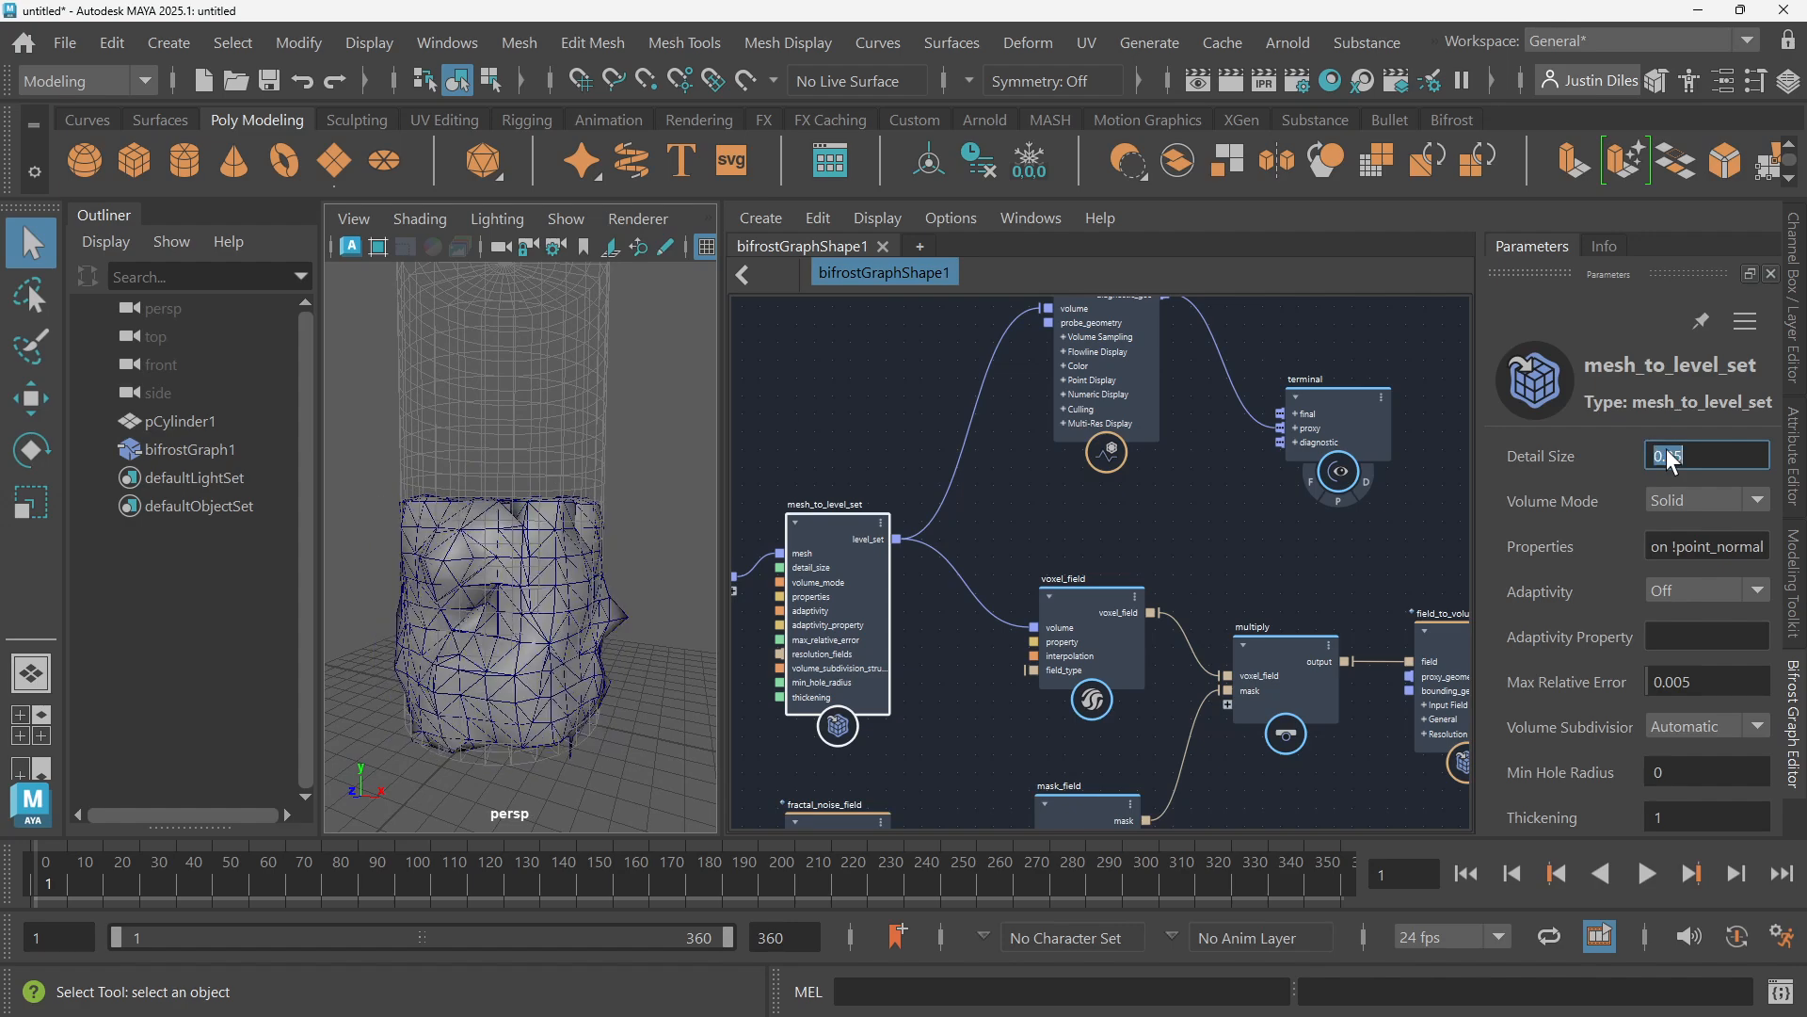
pyautogui.keyDown('alt'); pyautogui.moveTo(578, 606); pyautogui.dragTo(688, 580); pyautogui.keyUp('alt')
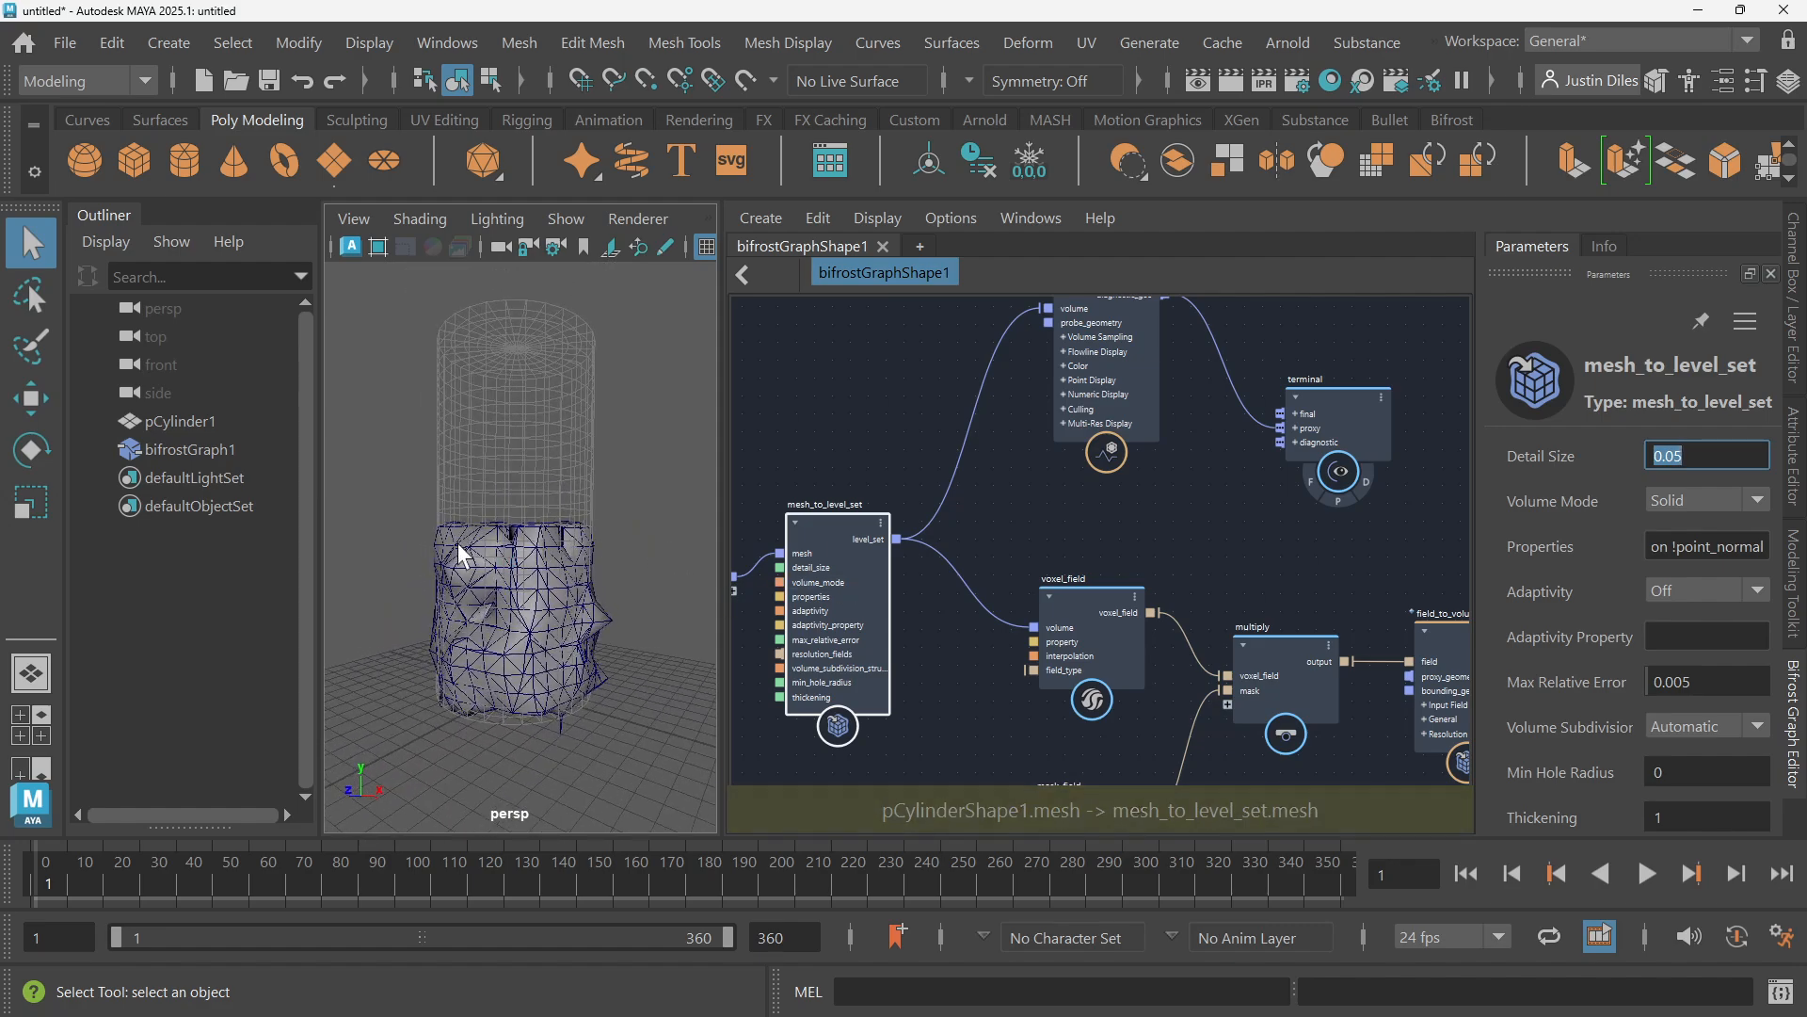
pyautogui.moveTo(613, 510)
pyautogui.keyDown('alt'); pyautogui.mouseDown()
pyautogui.moveTo(510, 538)
pyautogui.moveTo(594, 538)
pyautogui.mouseUp(); pyautogui.keyUp('alt')
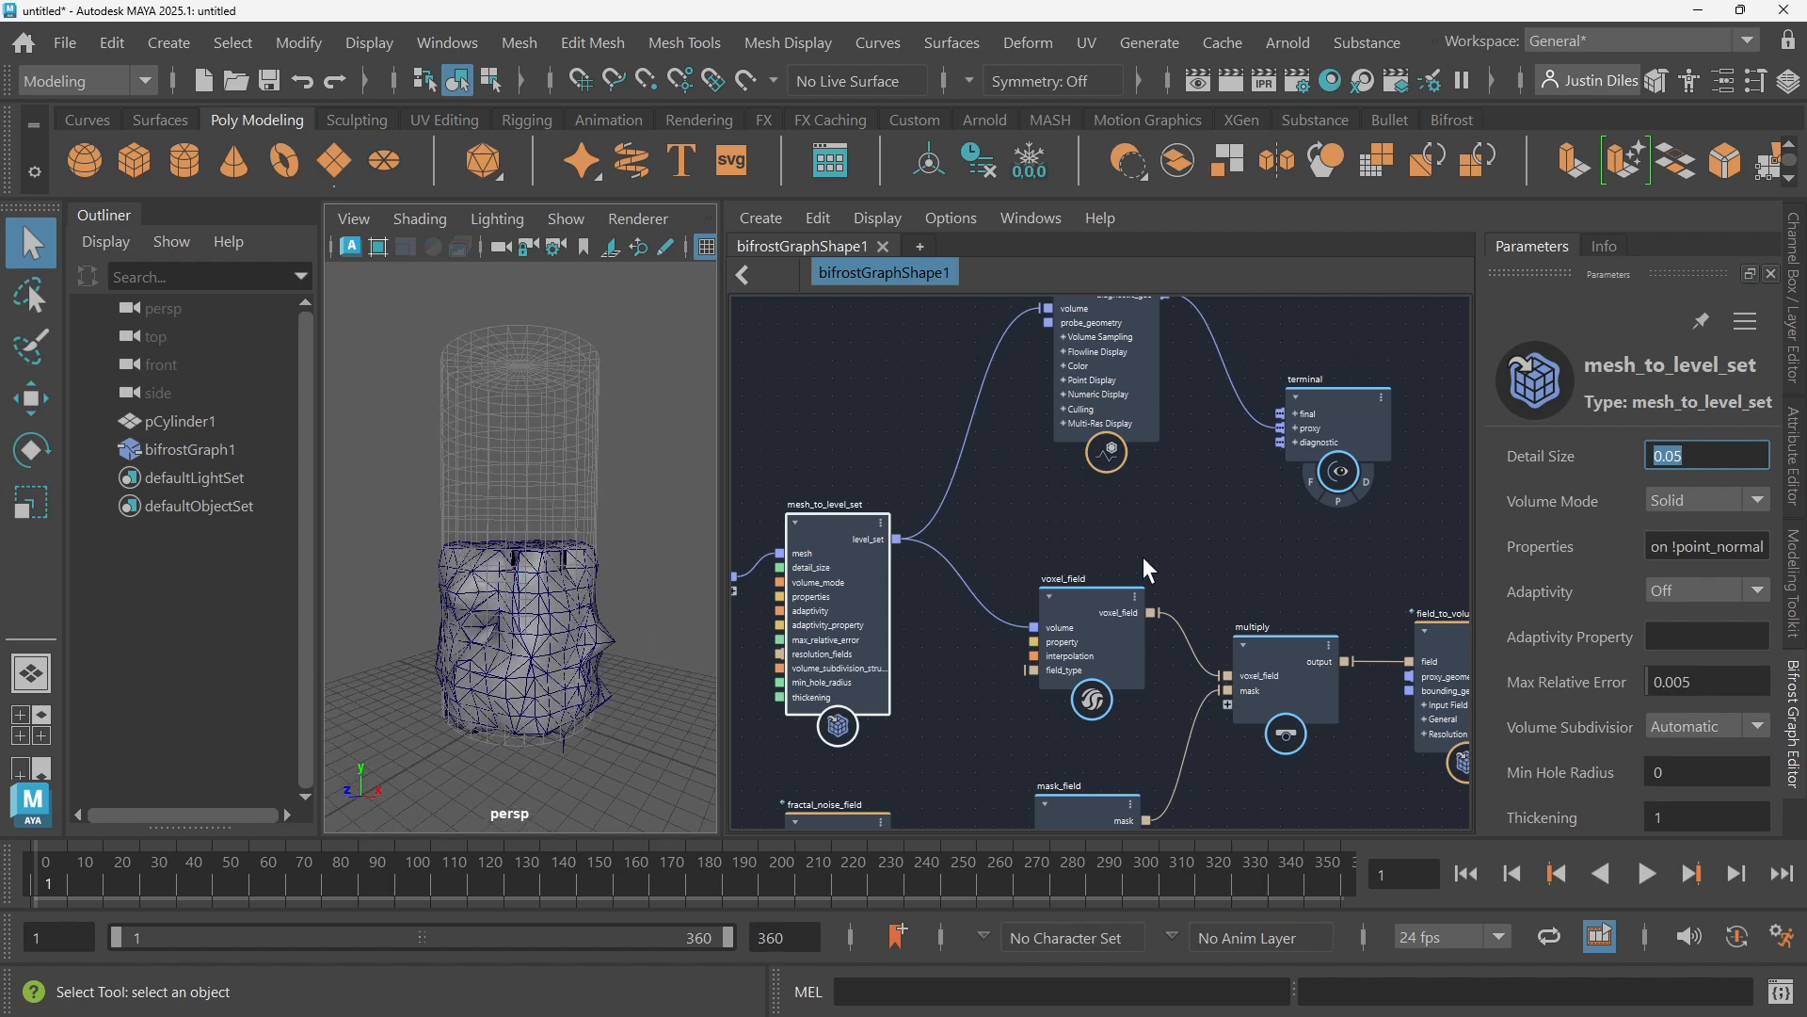
# Widen the parameter area and examine the bounds and resolution settings of field_to_volume and the properties of voxel_field
pyautogui.moveTo(1143, 557); pyautogui.dragTo(819, 452, button='middle')
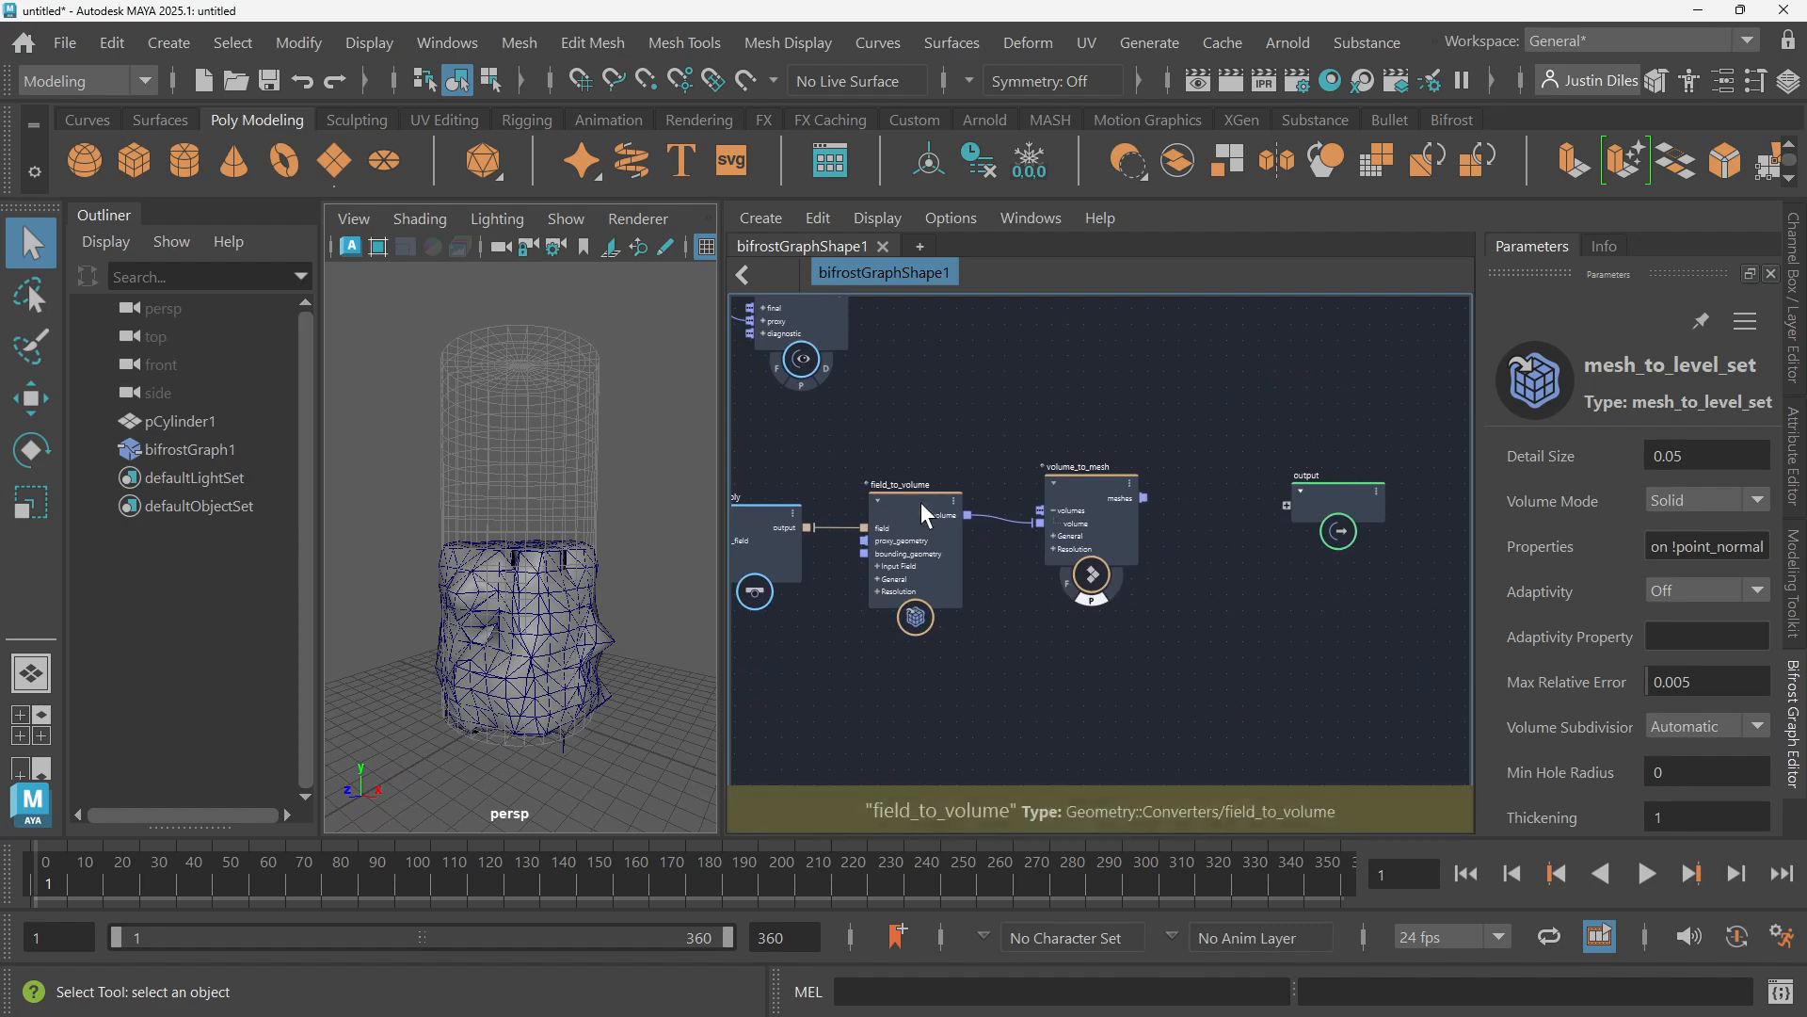
pyautogui.click(920, 498)
pyautogui.moveTo(994, 466); pyautogui.dragTo(1094, 456, button='middle')
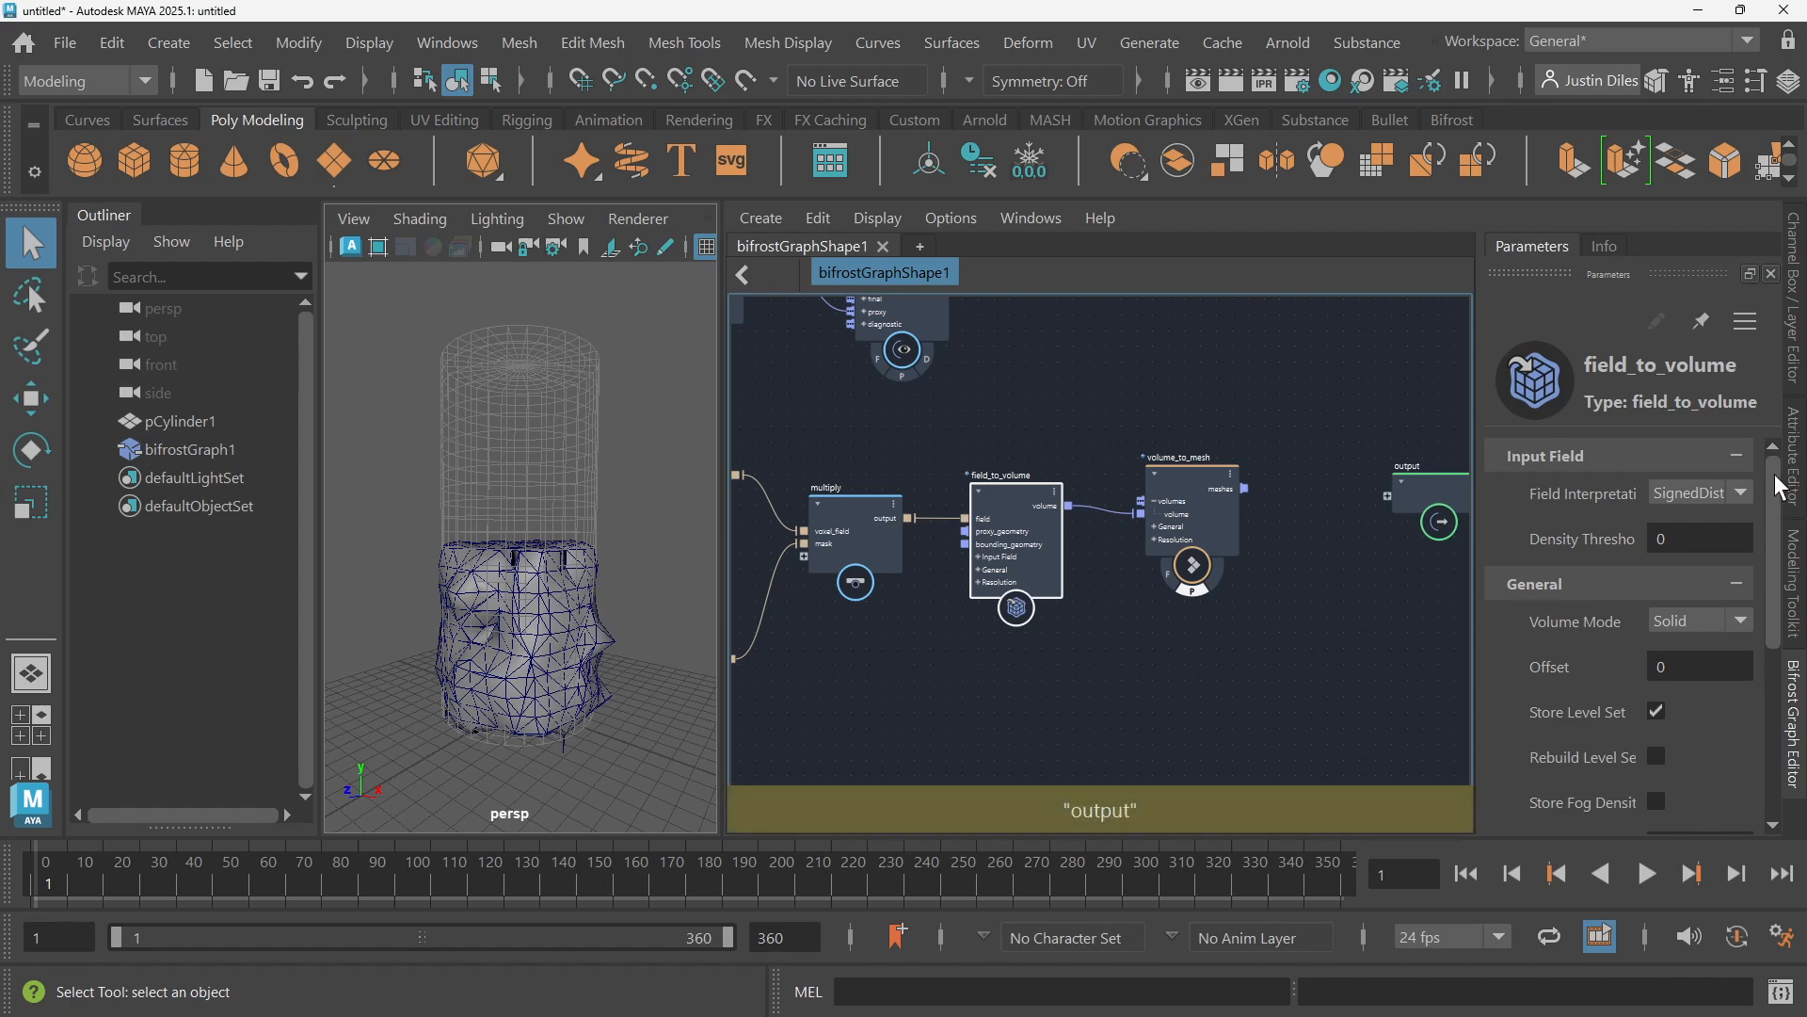
pyautogui.moveTo(1778, 487); pyautogui.dragTo(1779, 619)
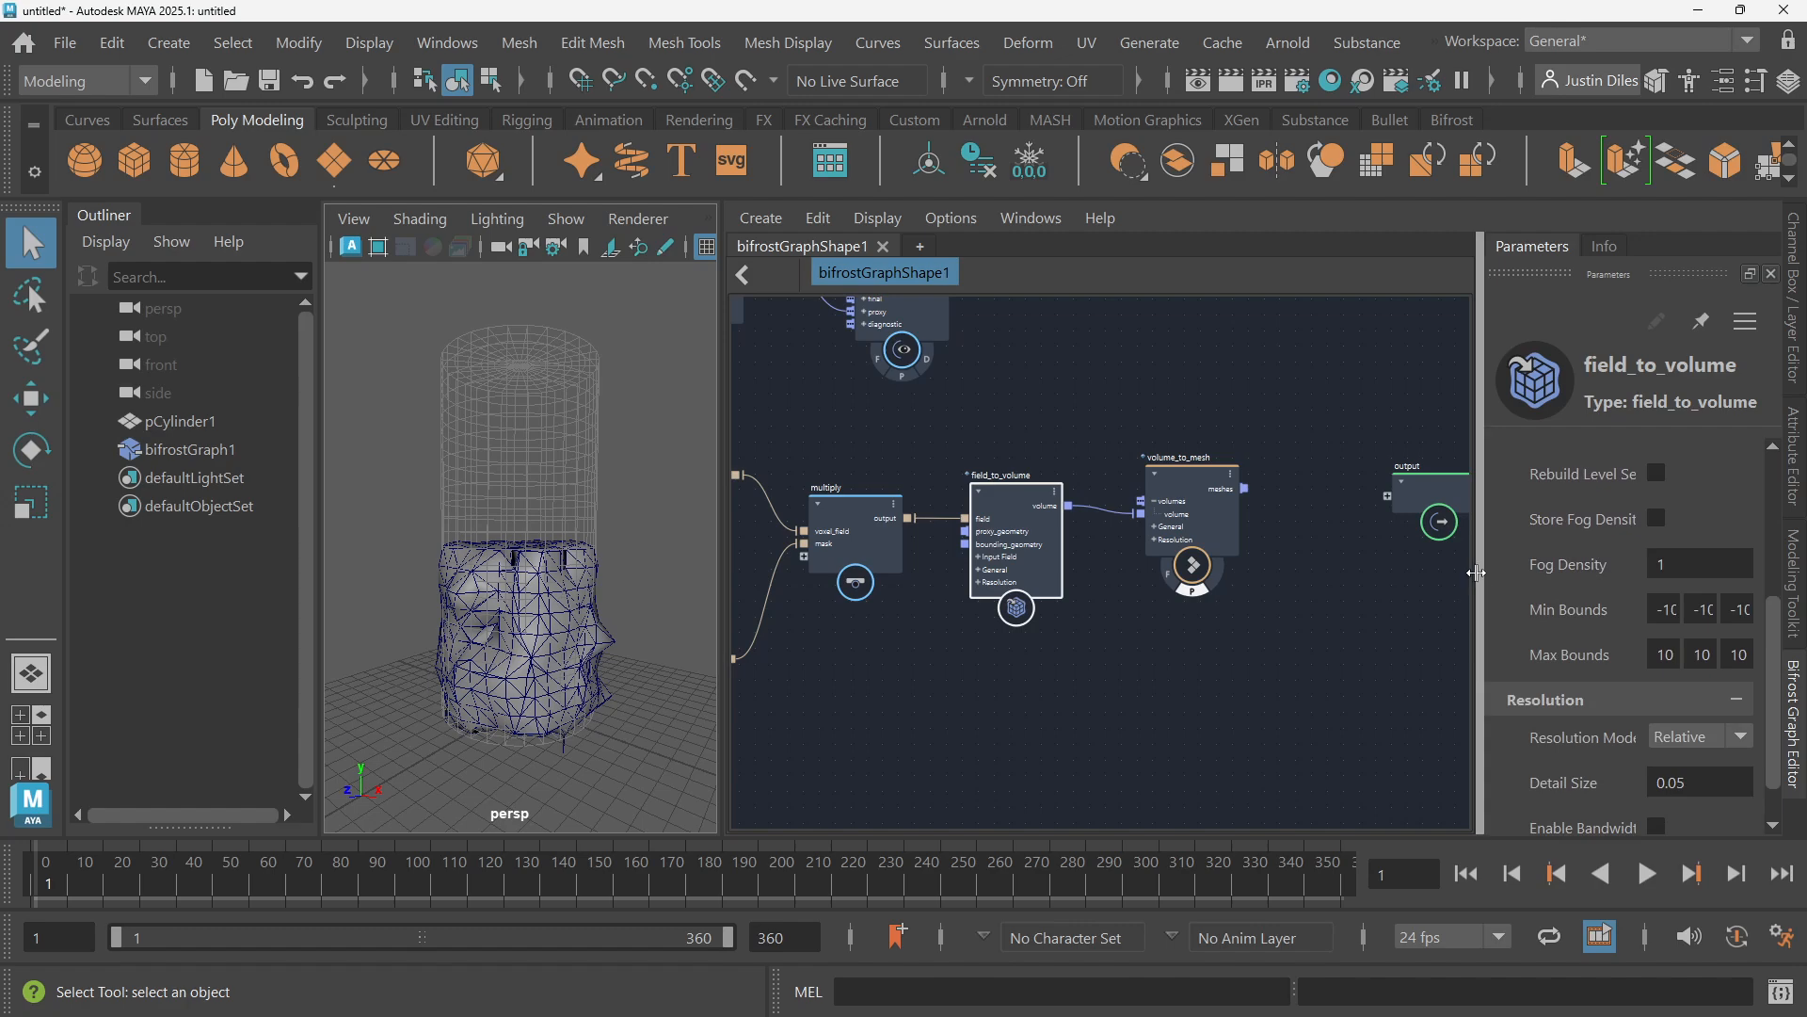
pyautogui.moveTo(1476, 573); pyautogui.dragTo(1330, 572)
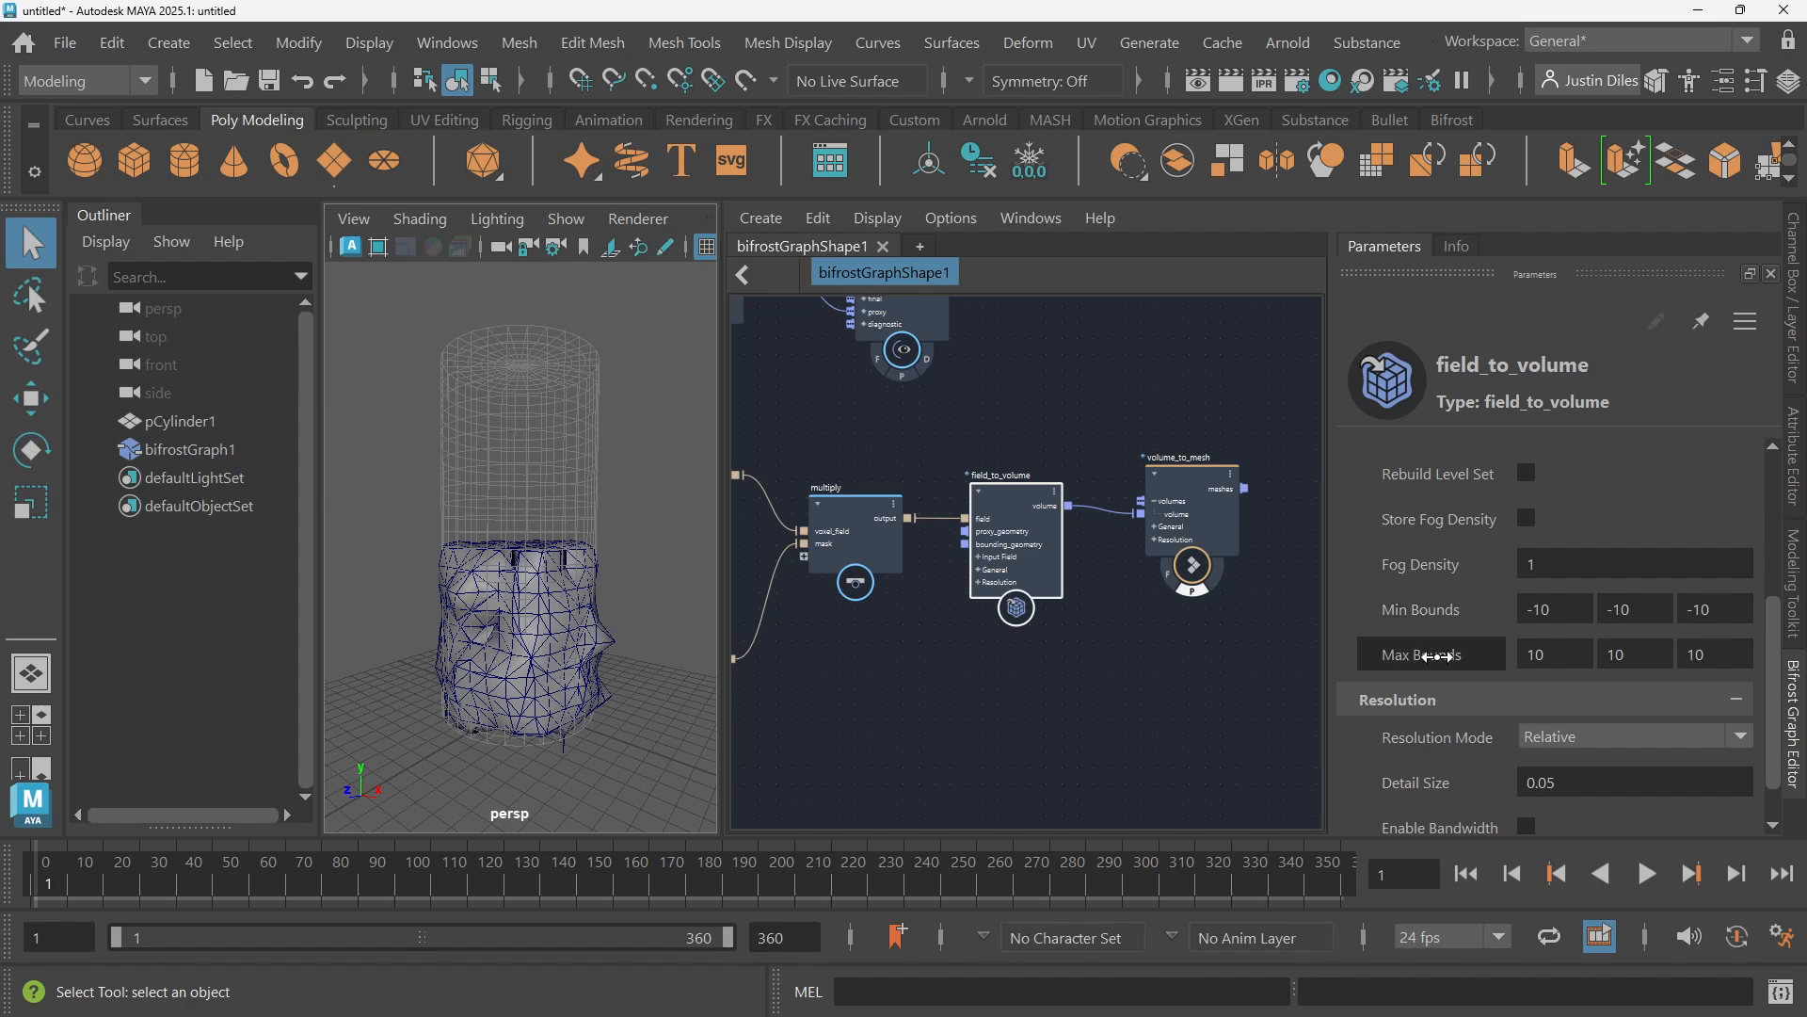
pyautogui.moveTo(956, 664); pyautogui.dragTo(1152, 667, button='middle')
pyautogui.moveTo(999, 437); pyautogui.dragTo(1180, 514, button='middle')
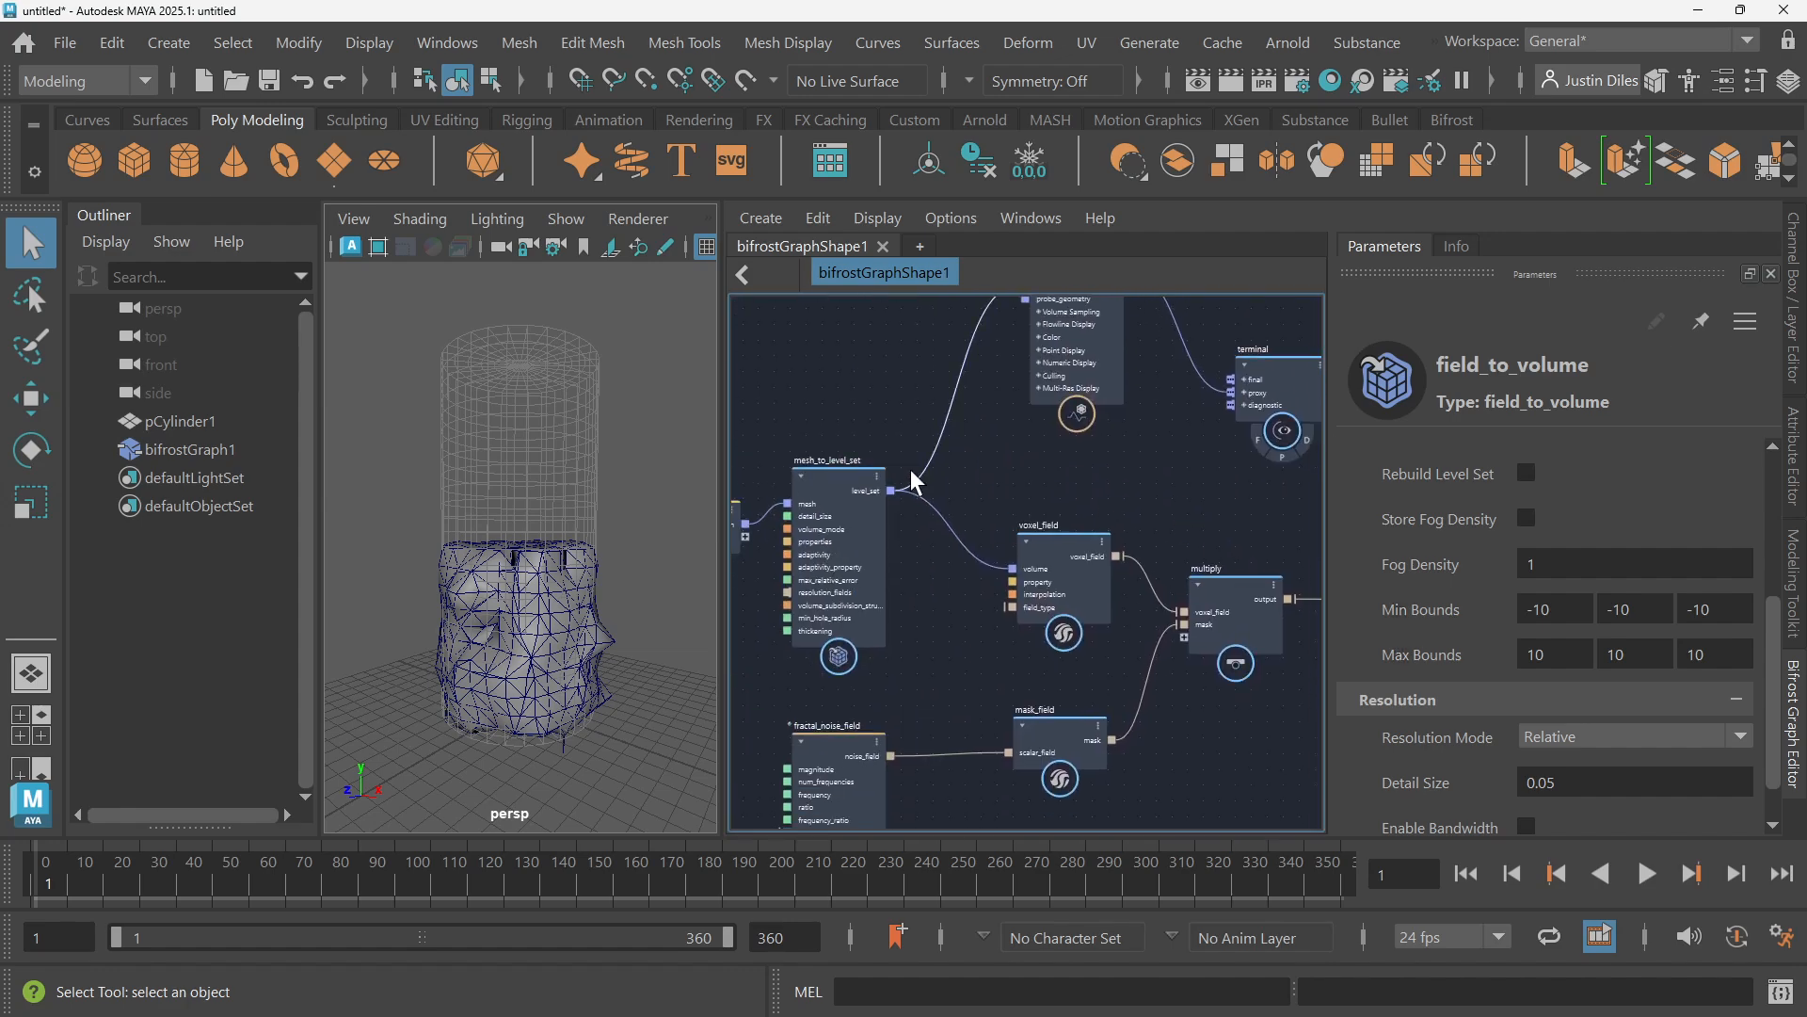
pyautogui.click(1049, 540)
pyautogui.moveTo(1154, 522); pyautogui.dragTo(843, 476, button='middle')
pyautogui.scroll(1, 844, 477)
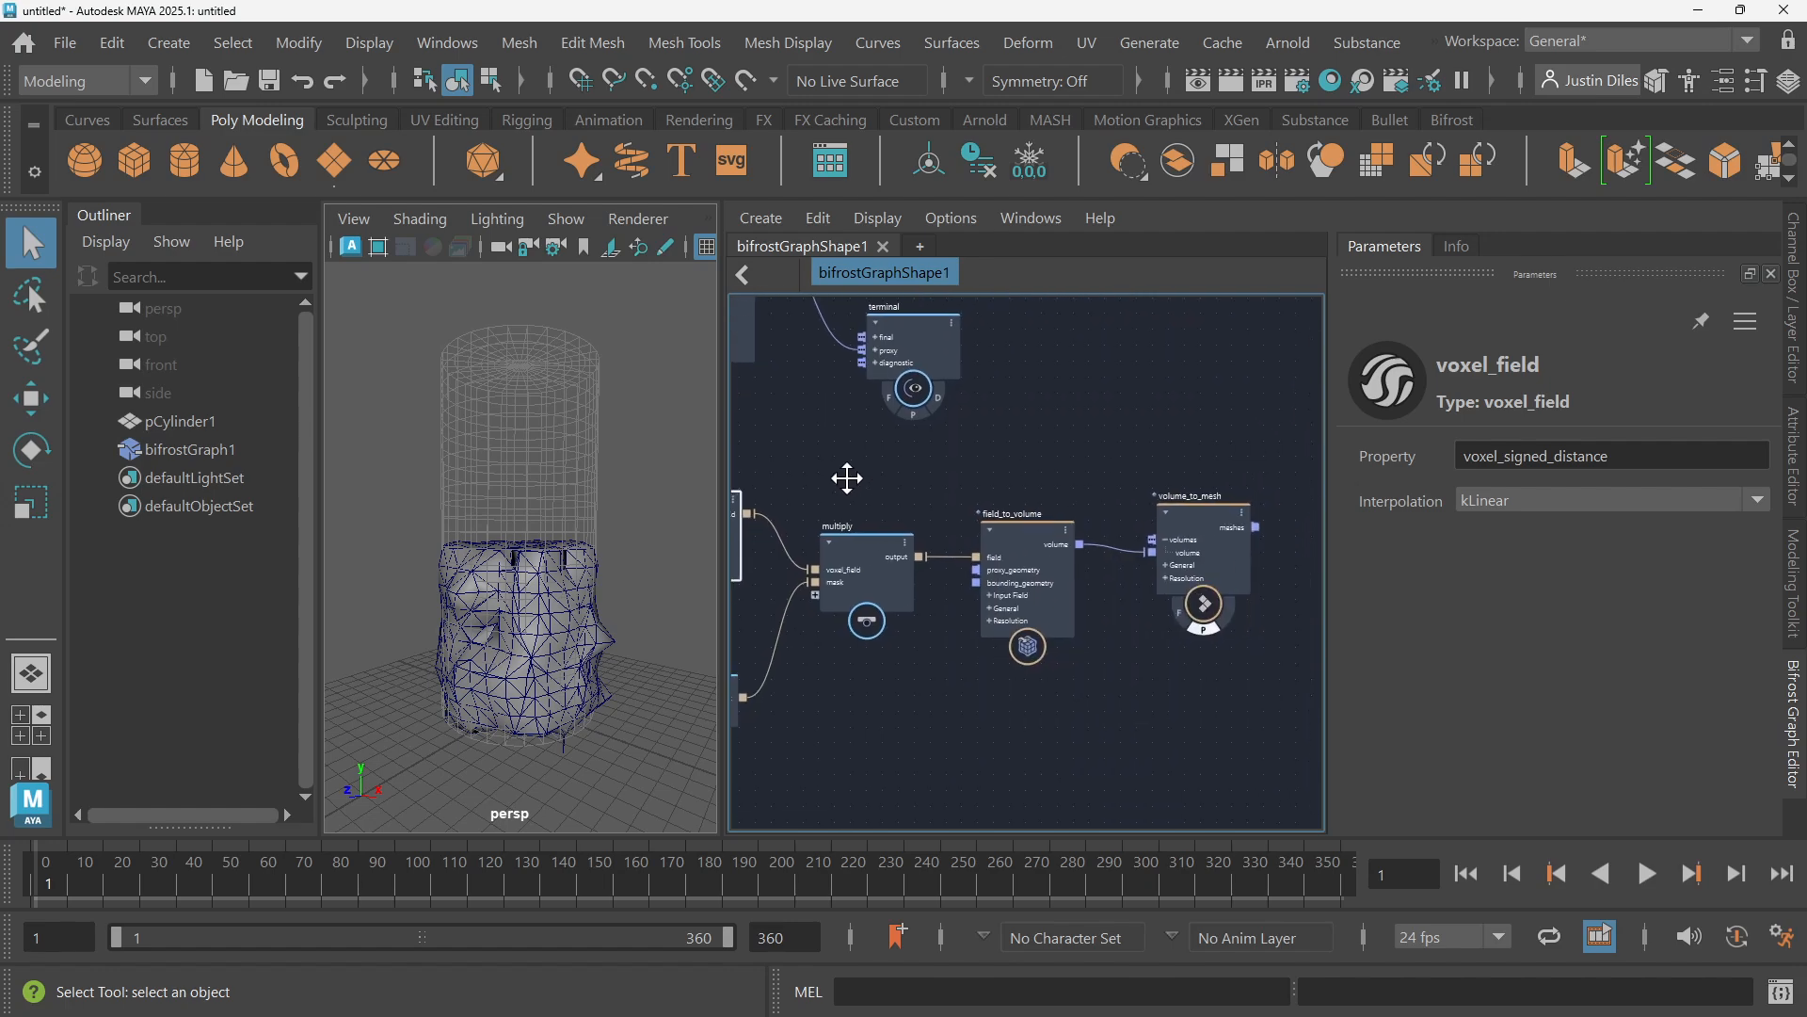
# On field_to_volume, set the Y value of Max Bounds to 20 and orbit around the meshed column
pyautogui.click(1054, 529)
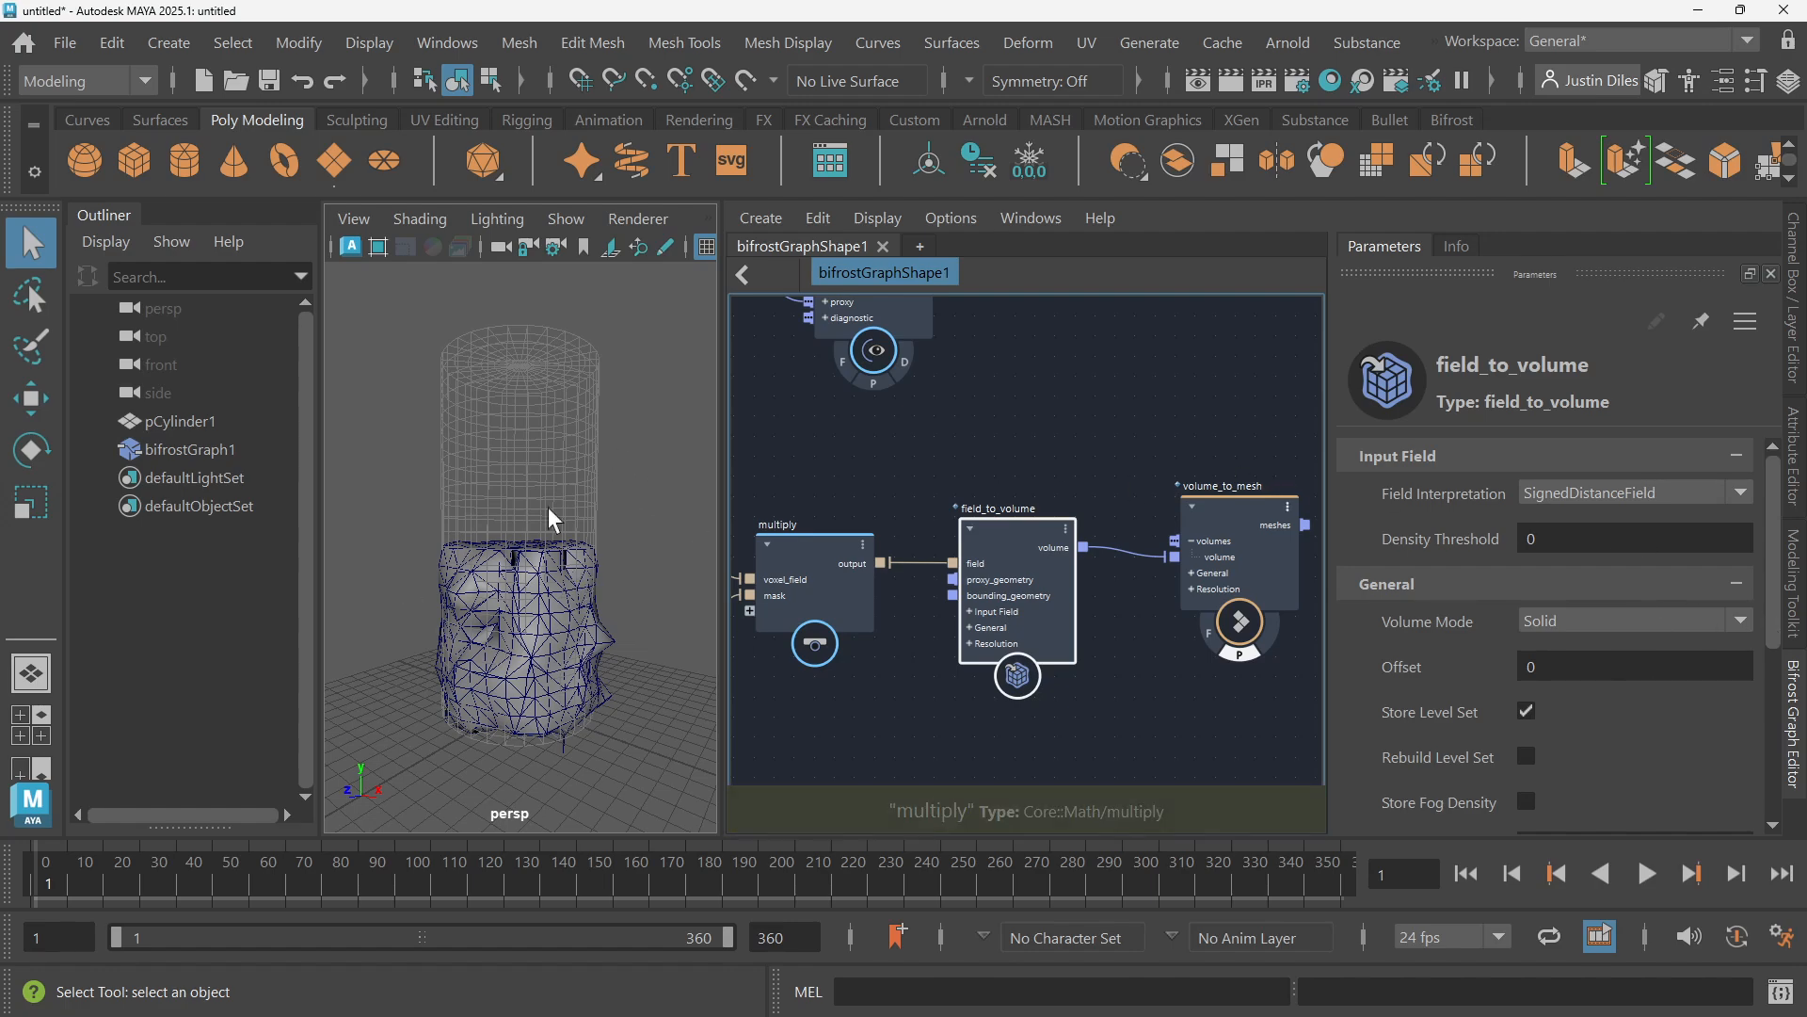
pyautogui.scroll(-5, 1773, 513)
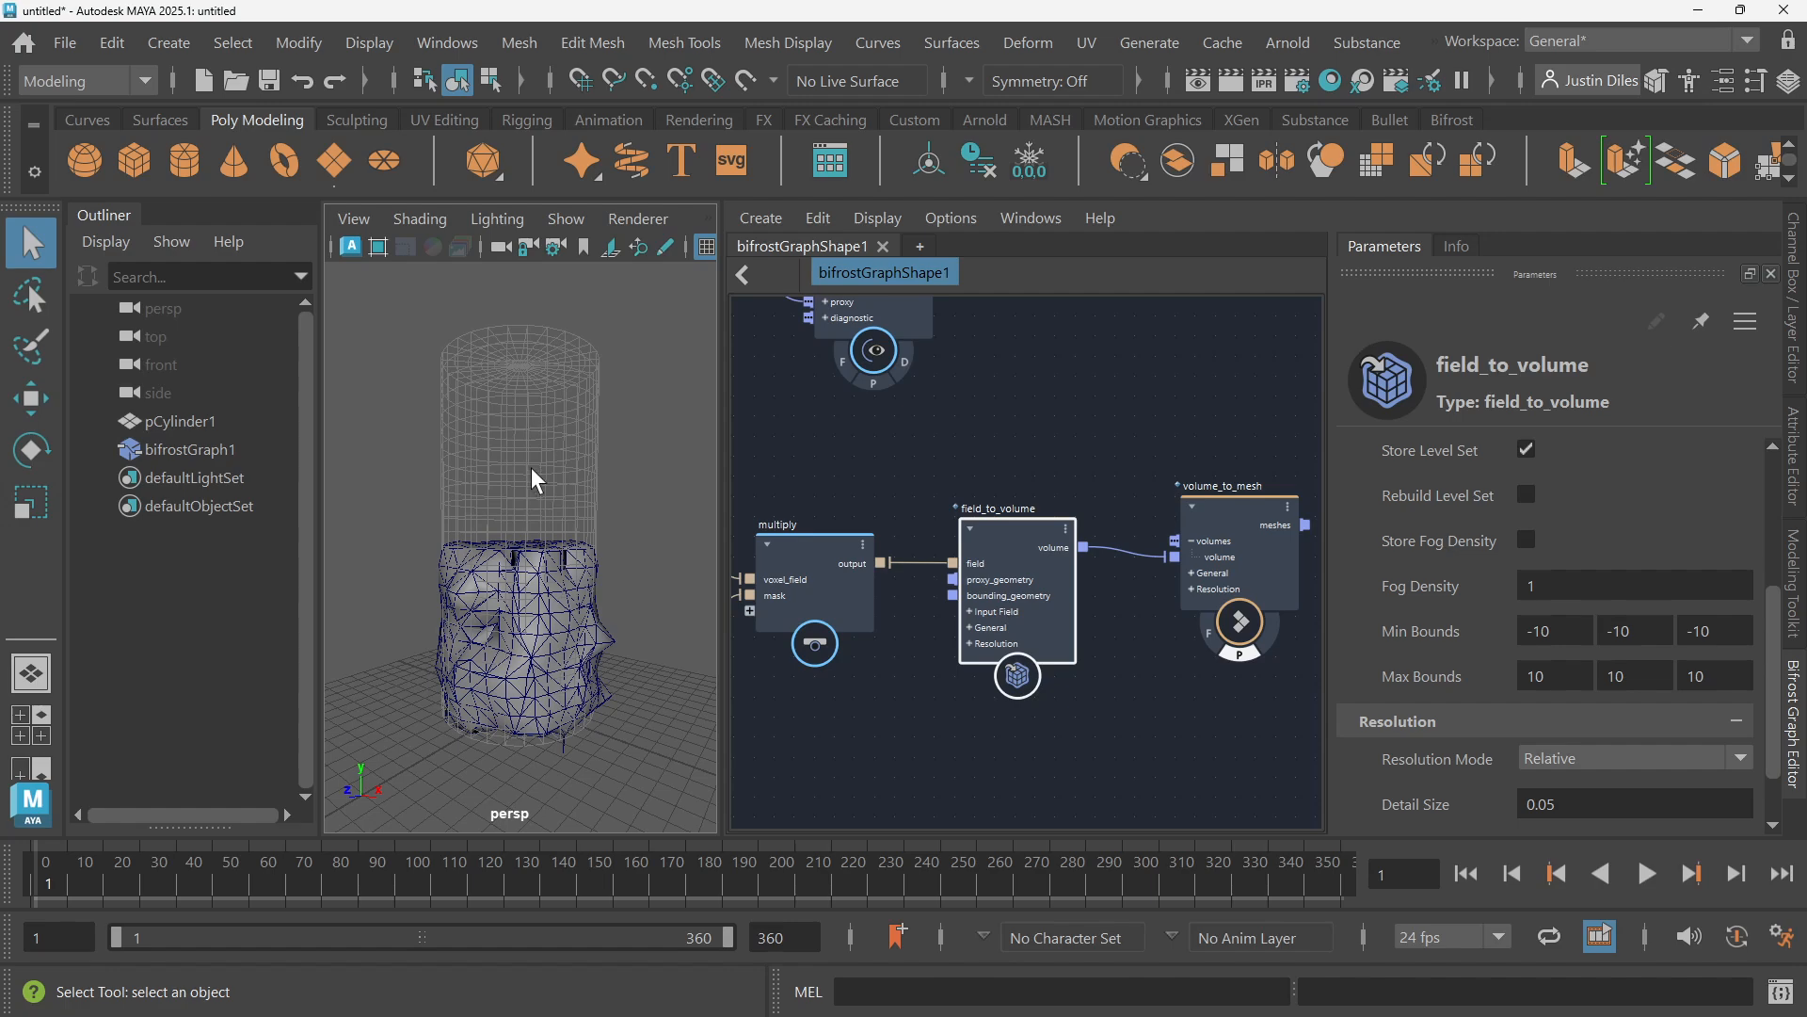
pyautogui.click(1621, 670)
pyautogui.write('20')
pyautogui.press('Return')
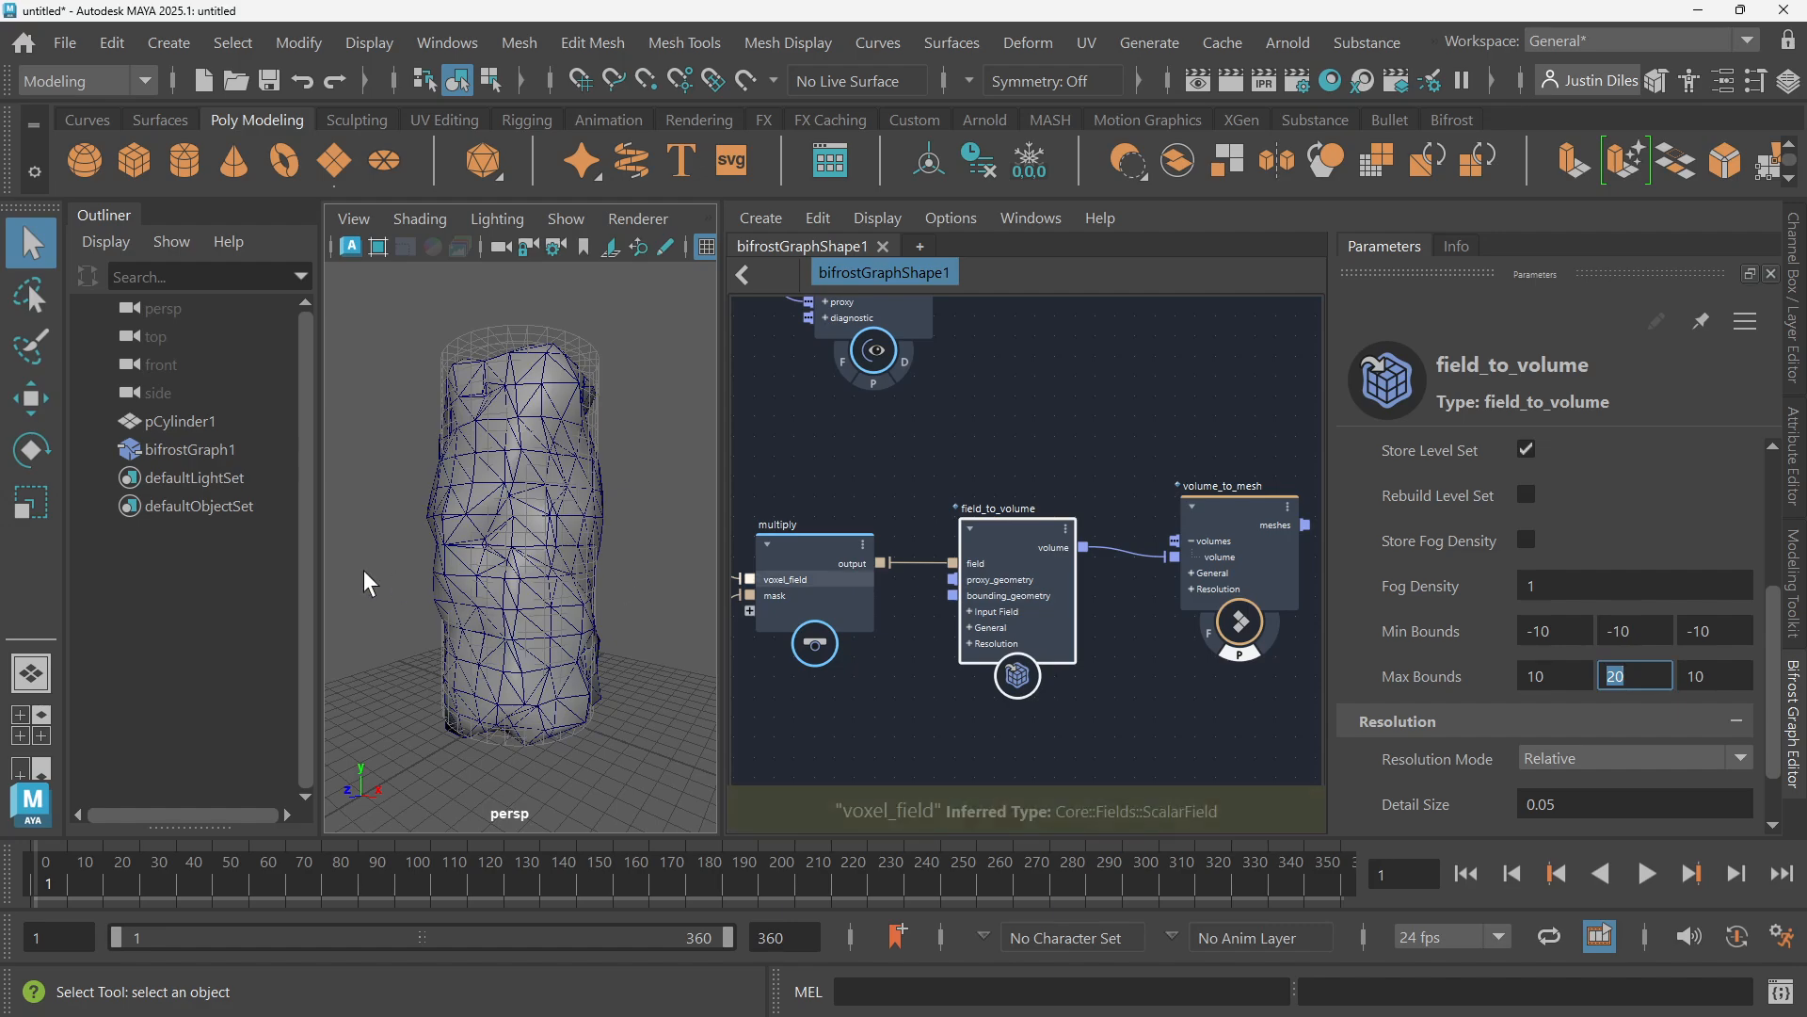
pyautogui.keyDown('alt'); pyautogui.moveTo(365, 572); pyautogui.dragTo(496, 418); pyautogui.keyUp('alt')
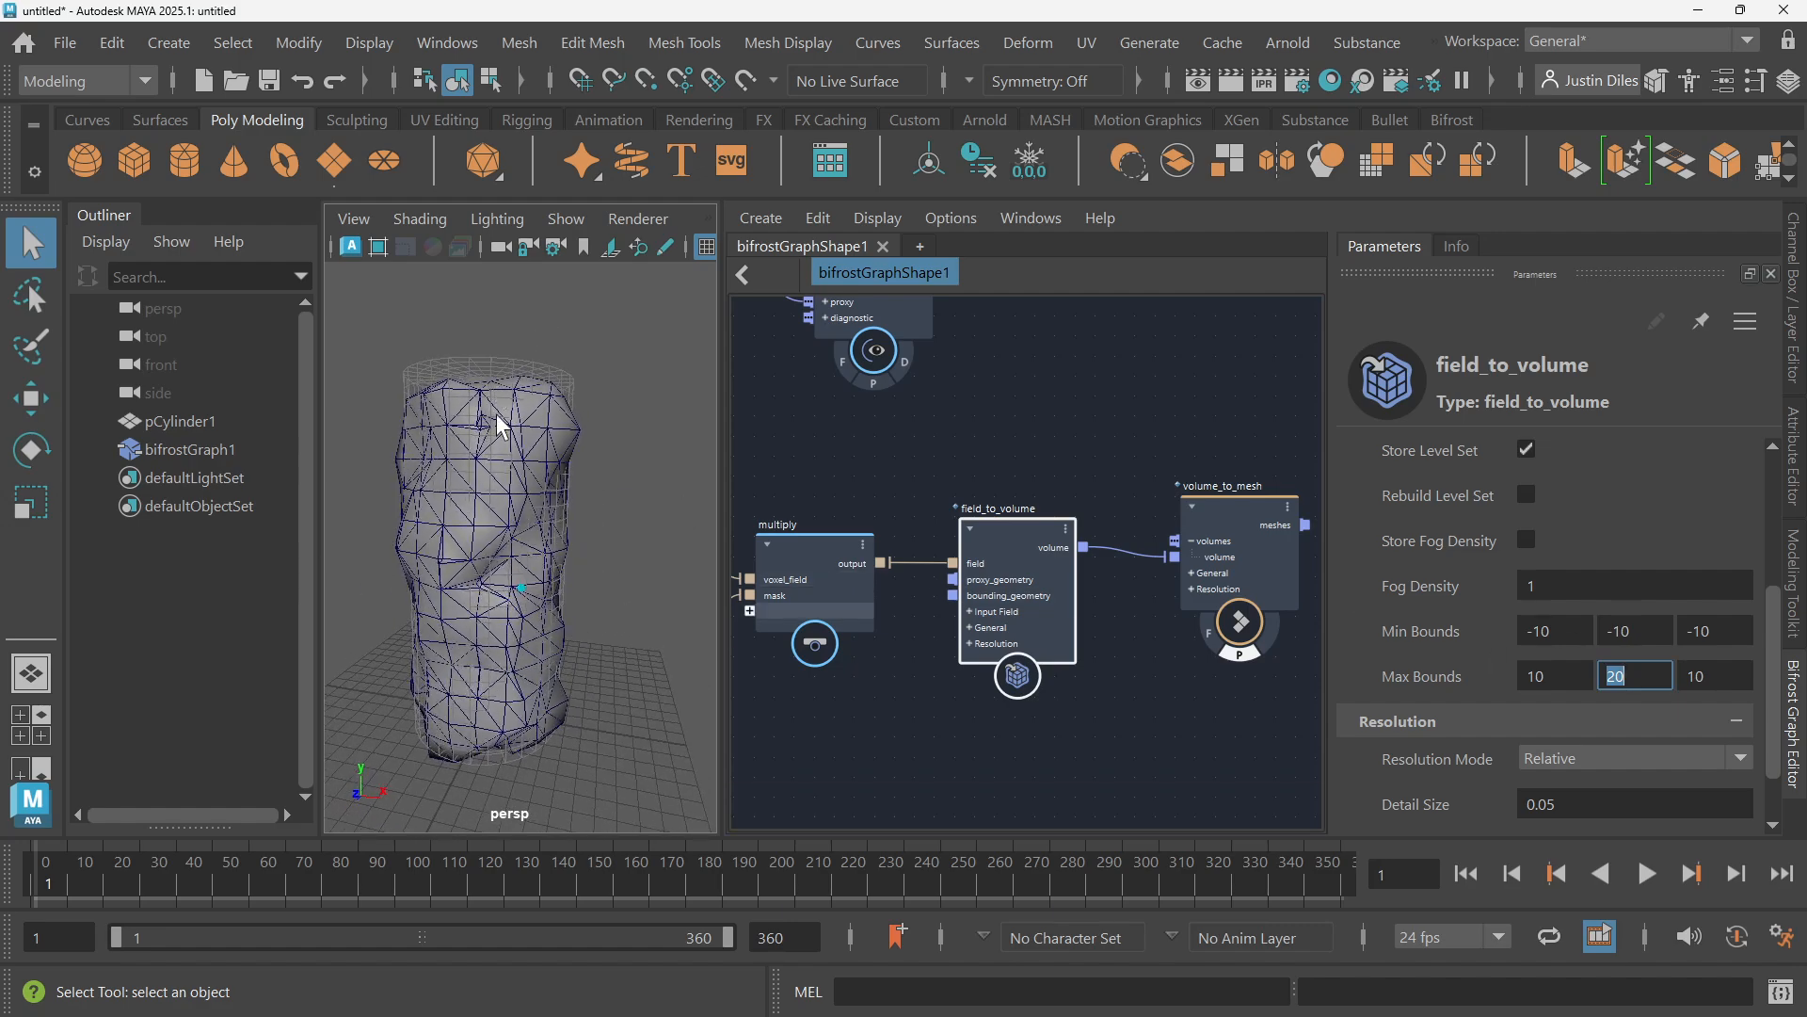
pyautogui.keyDown('alt'); pyautogui.moveTo(496, 610); pyautogui.dragTo(646, 455); pyautogui.keyUp('alt')
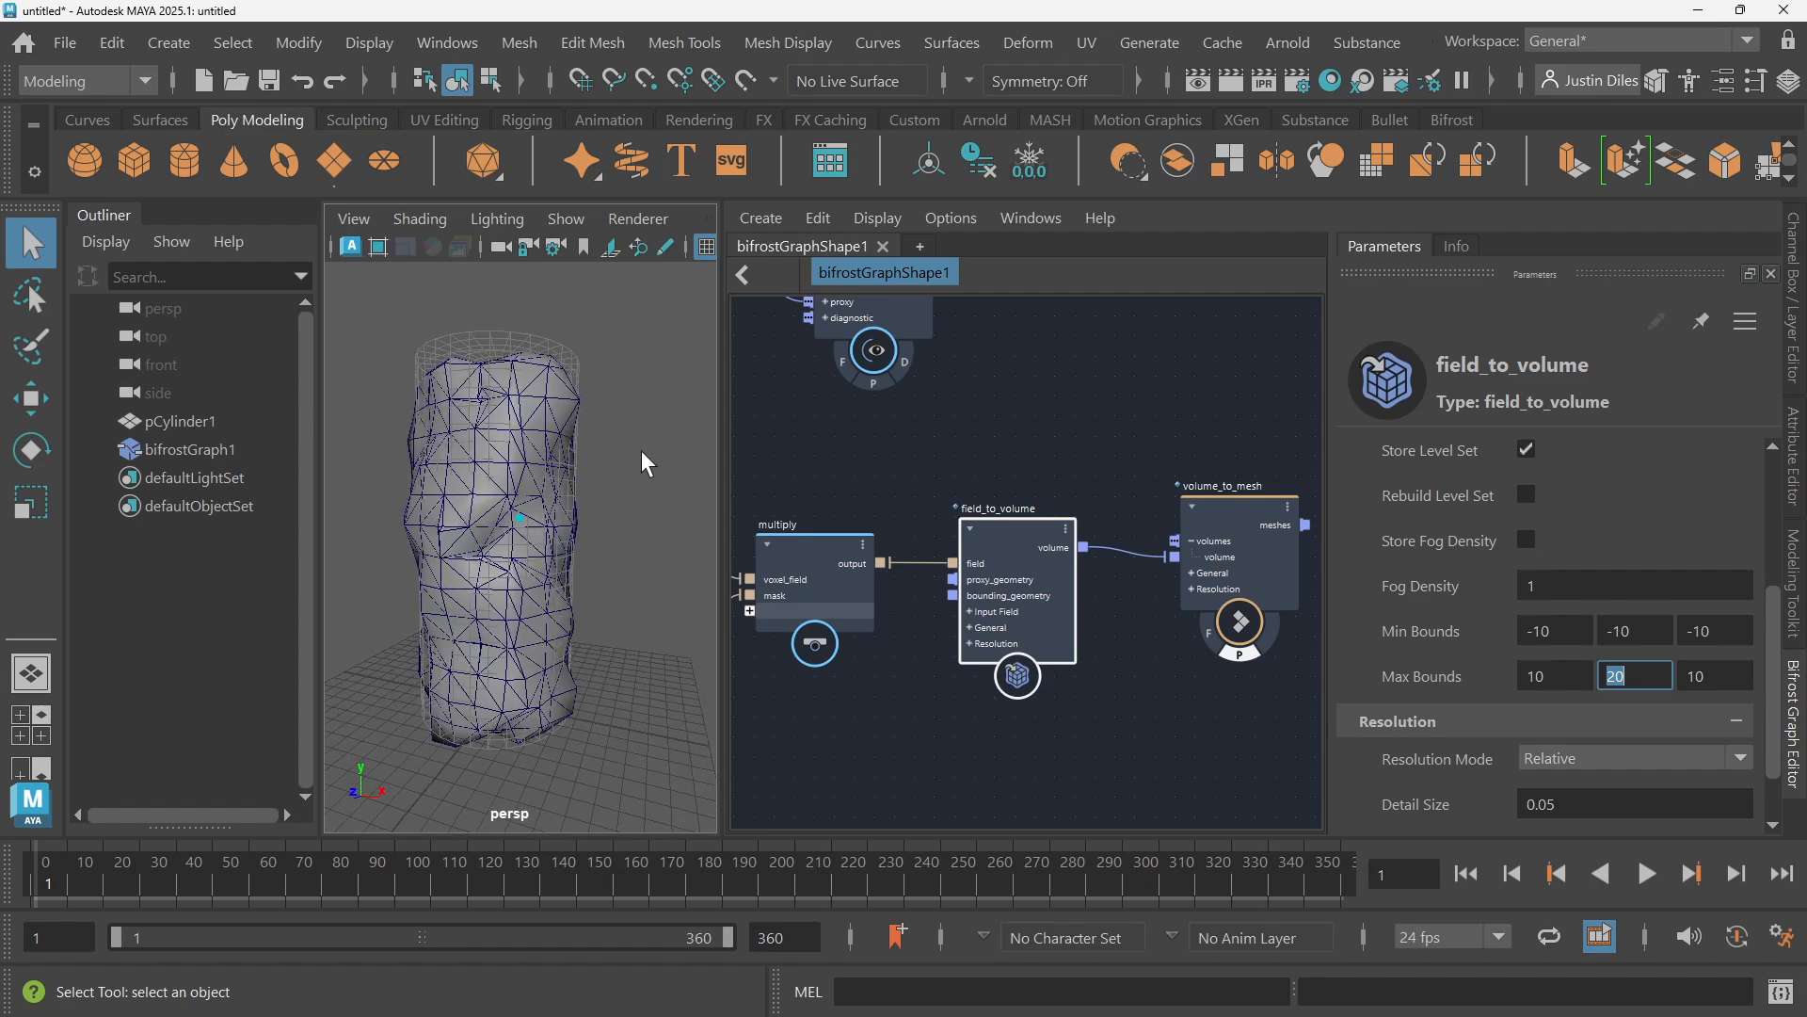
# Set the Y value of field_to_volume's Min Bounds to 0
pyautogui.click(1633, 630)
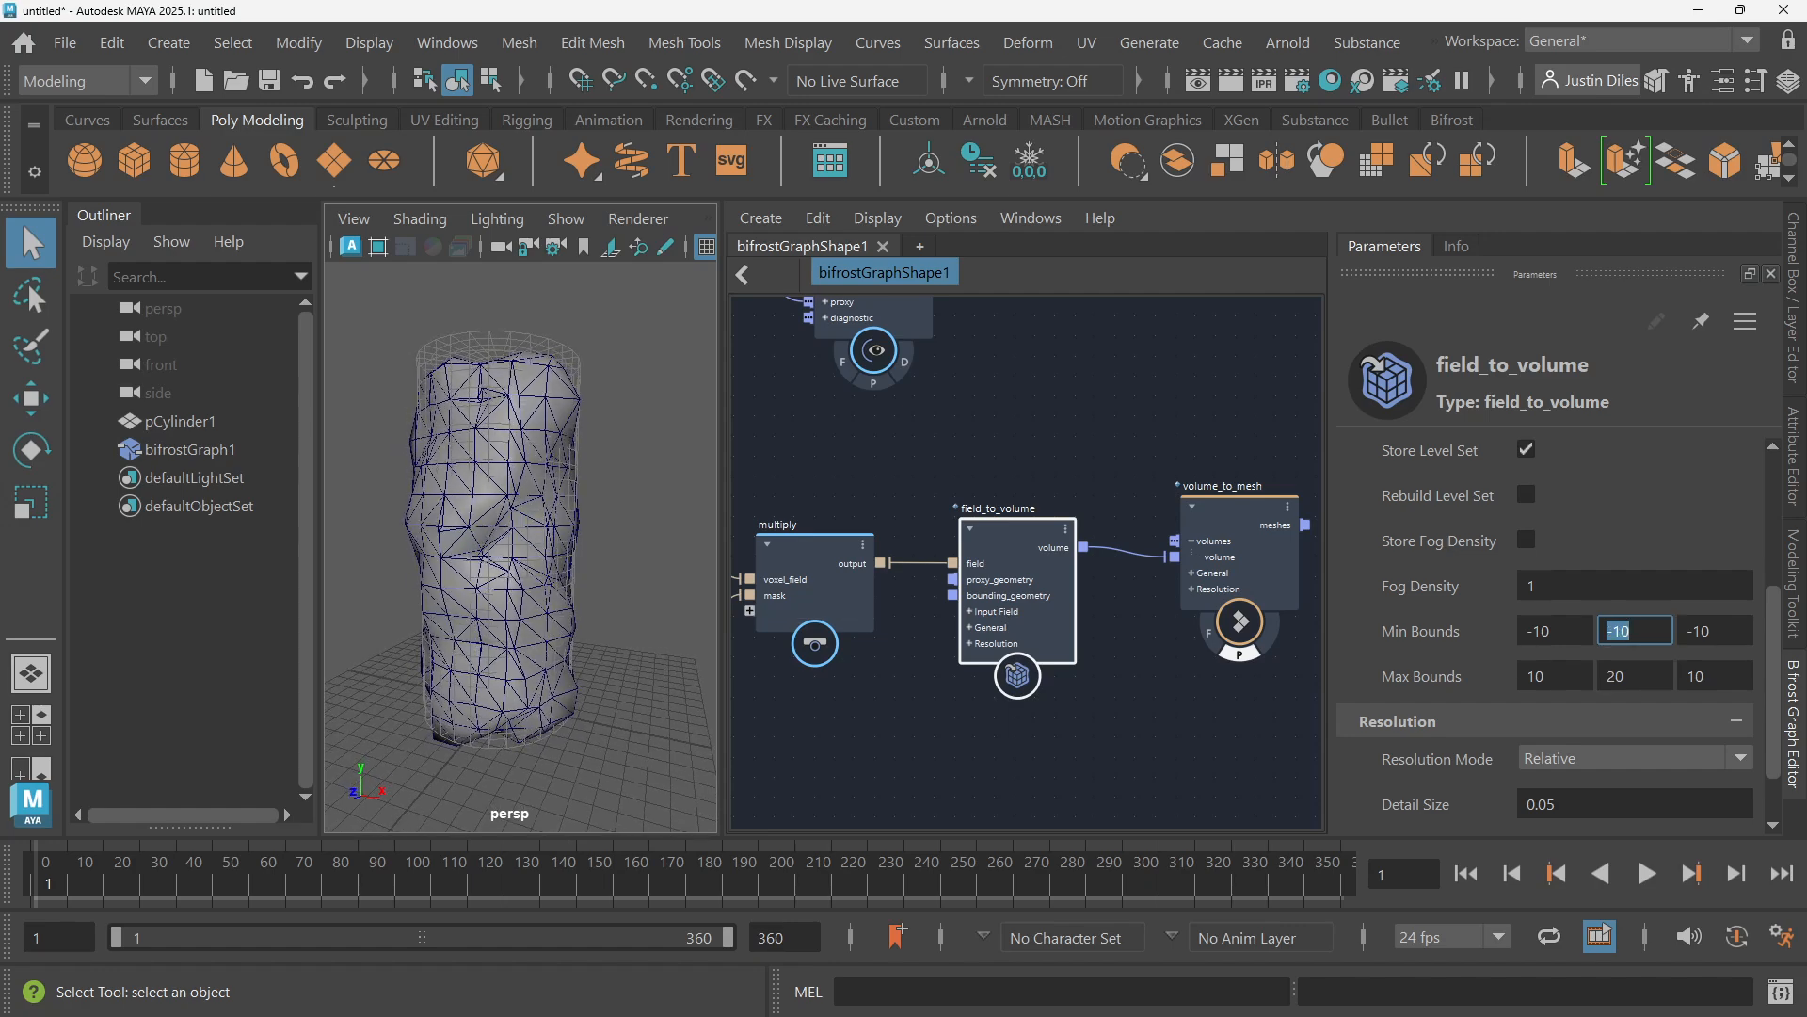
pyautogui.write('0')
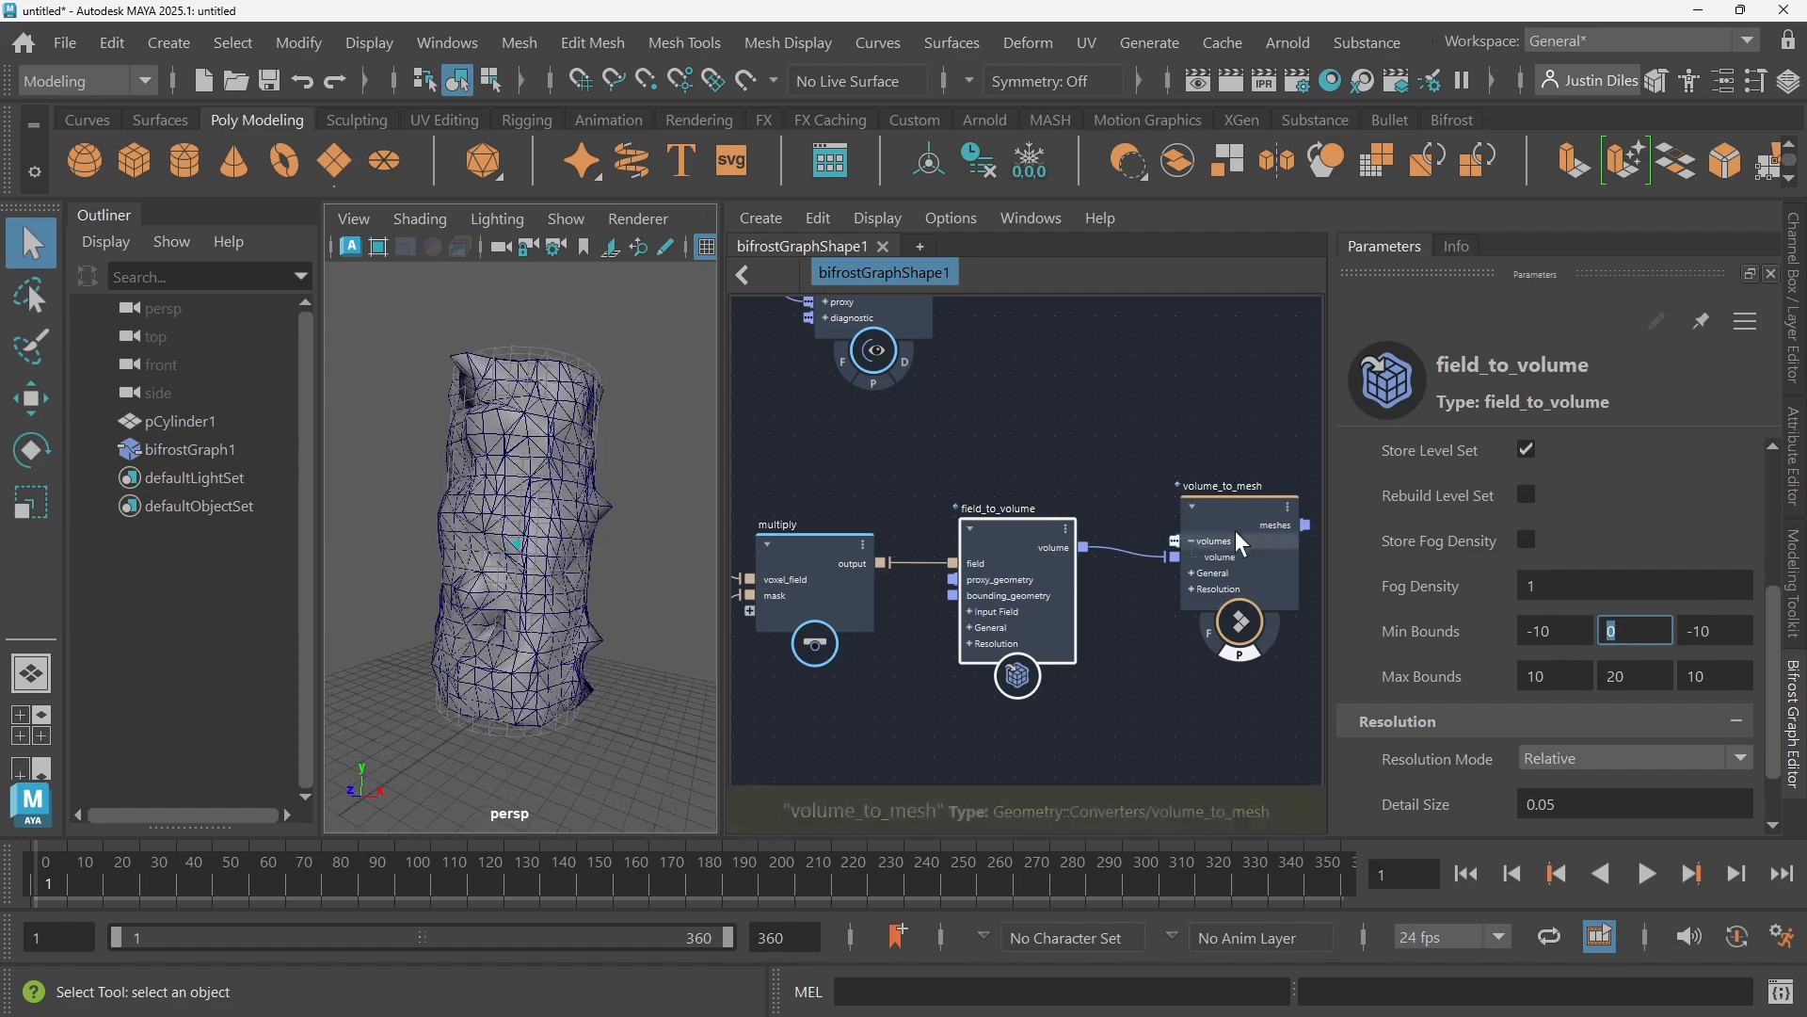
pyautogui.click(1002, 427)
pyautogui.click(1039, 524)
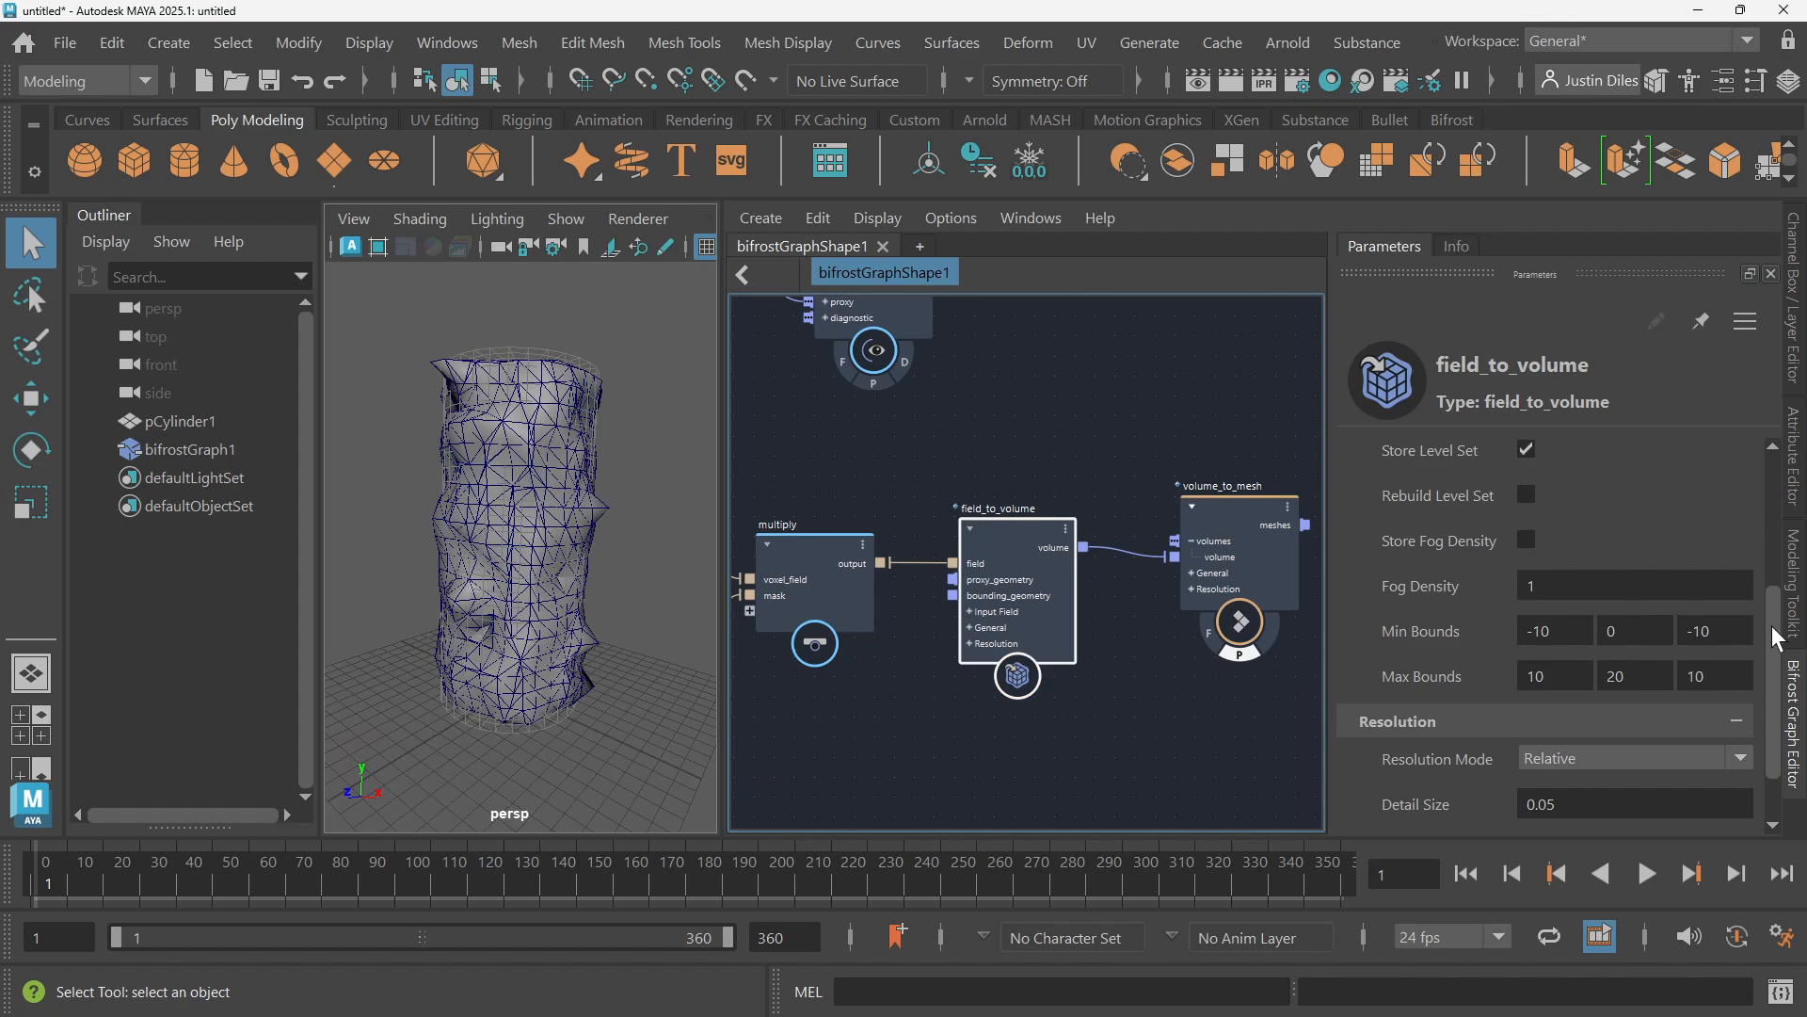
# Set field_to_volume's Detail Size to 0.01 and view the refined mesh up close
pyautogui.scroll(-2, 1777, 659)
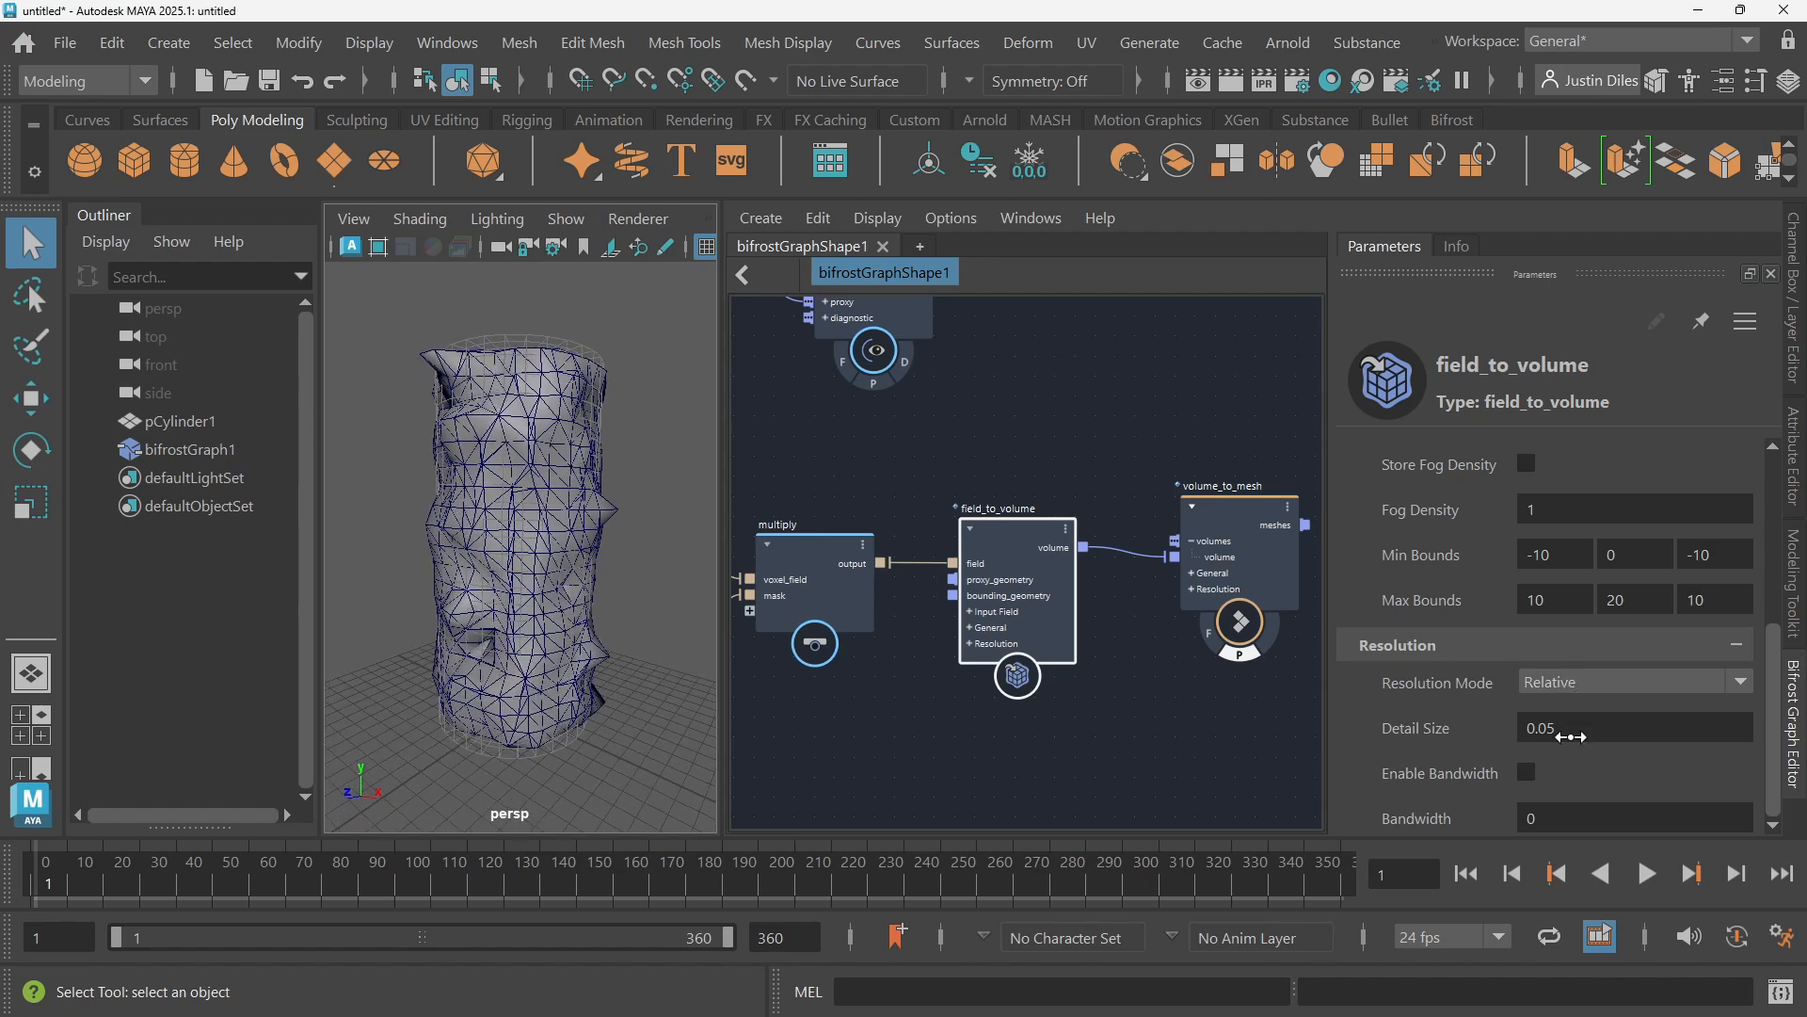
pyautogui.click(1572, 727)
pyautogui.click(1545, 728)
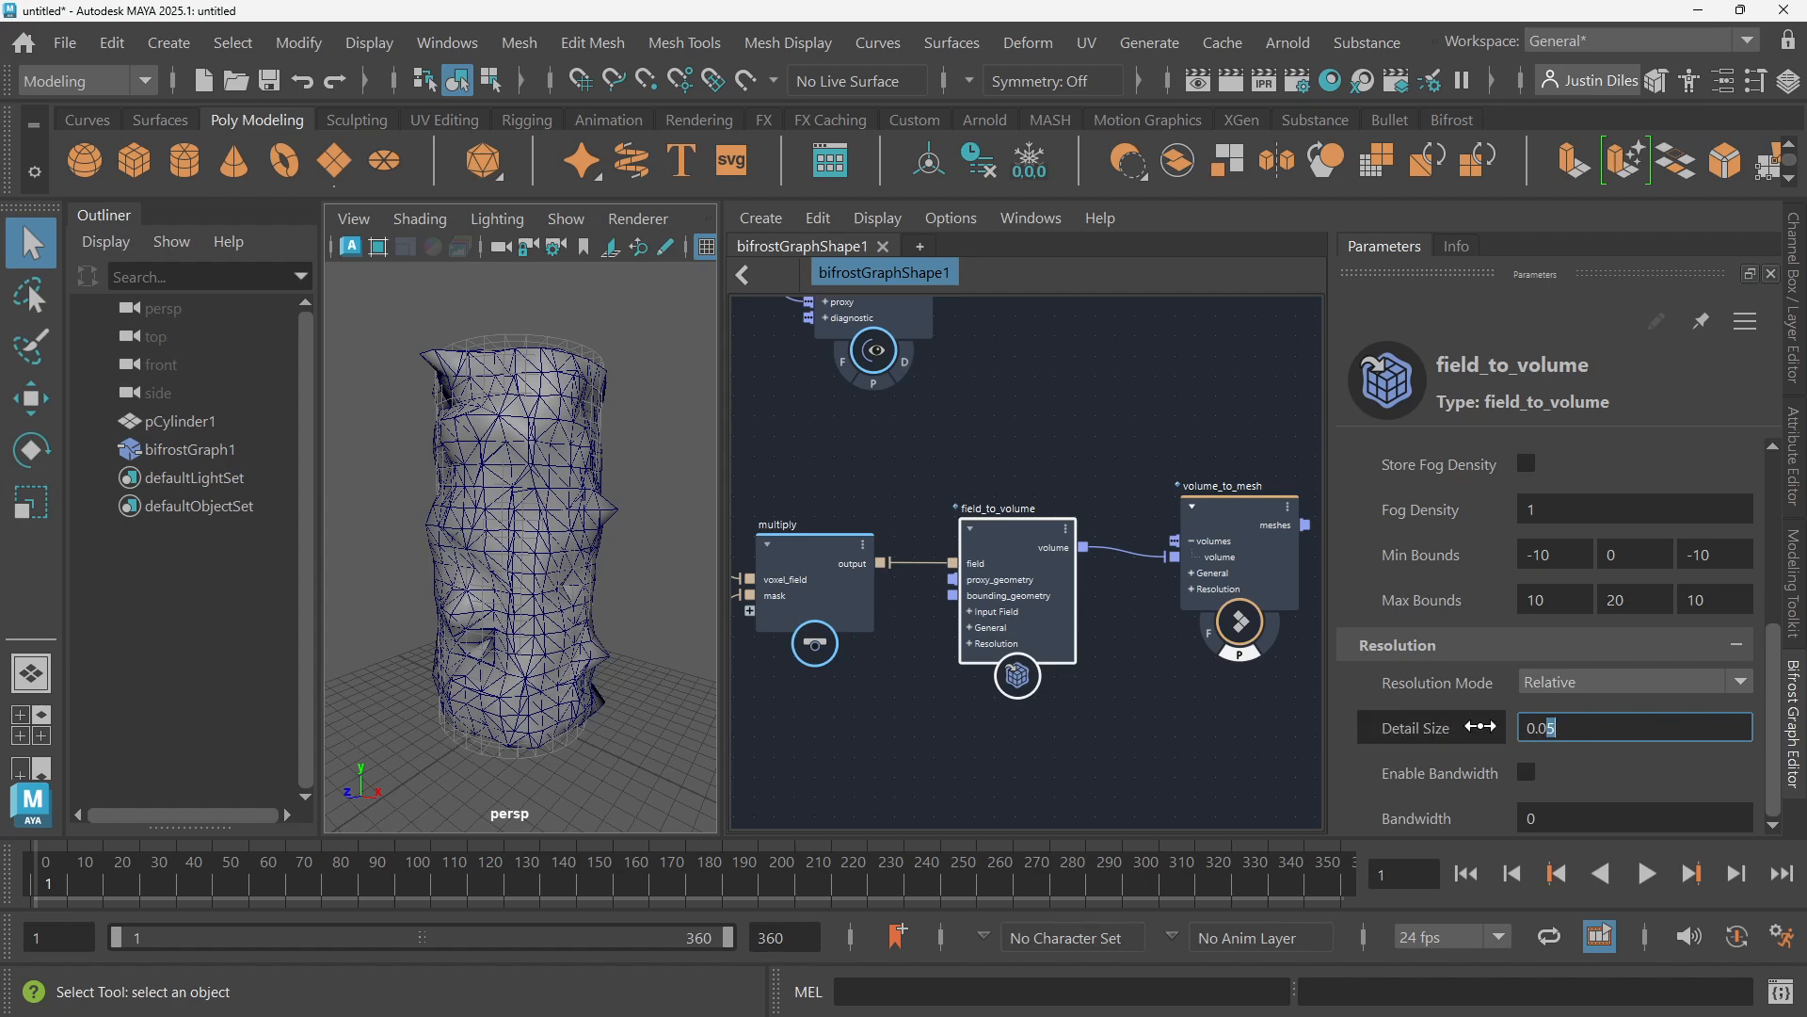
pyautogui.moveTo(1487, 727); pyautogui.dragTo(1555, 728)
pyautogui.click(1555, 728)
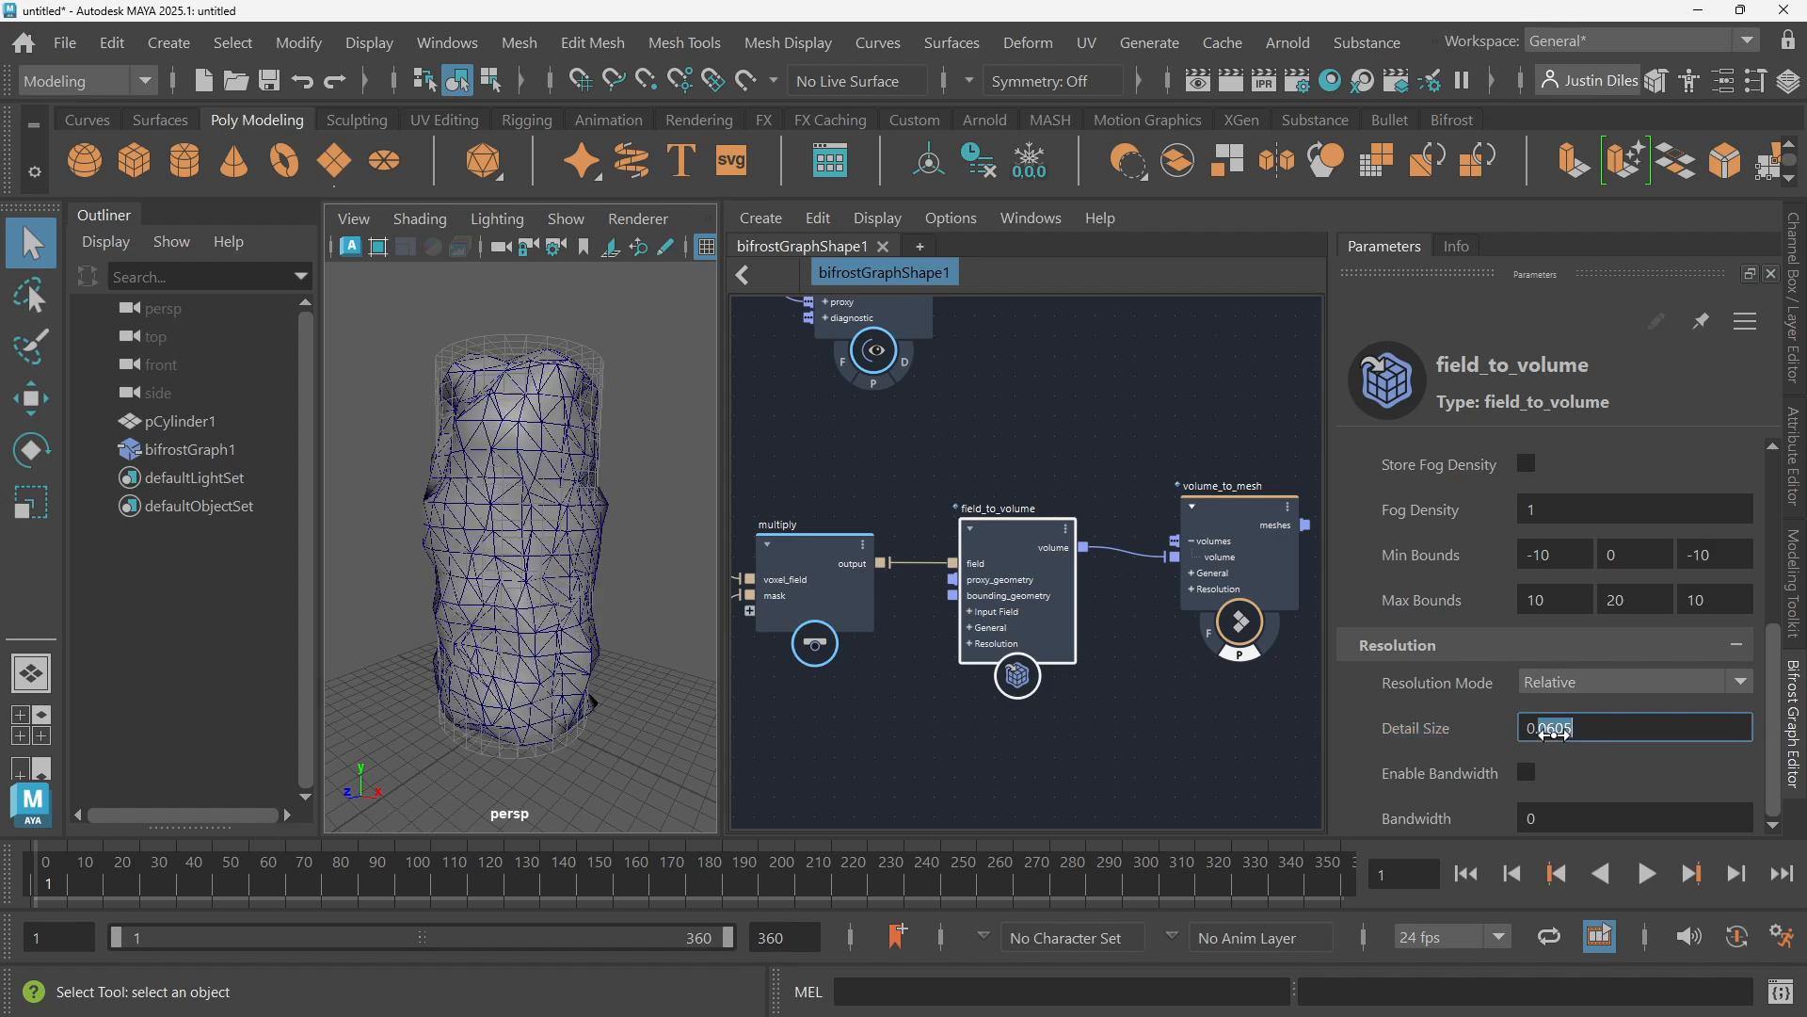
pyautogui.click(1555, 728)
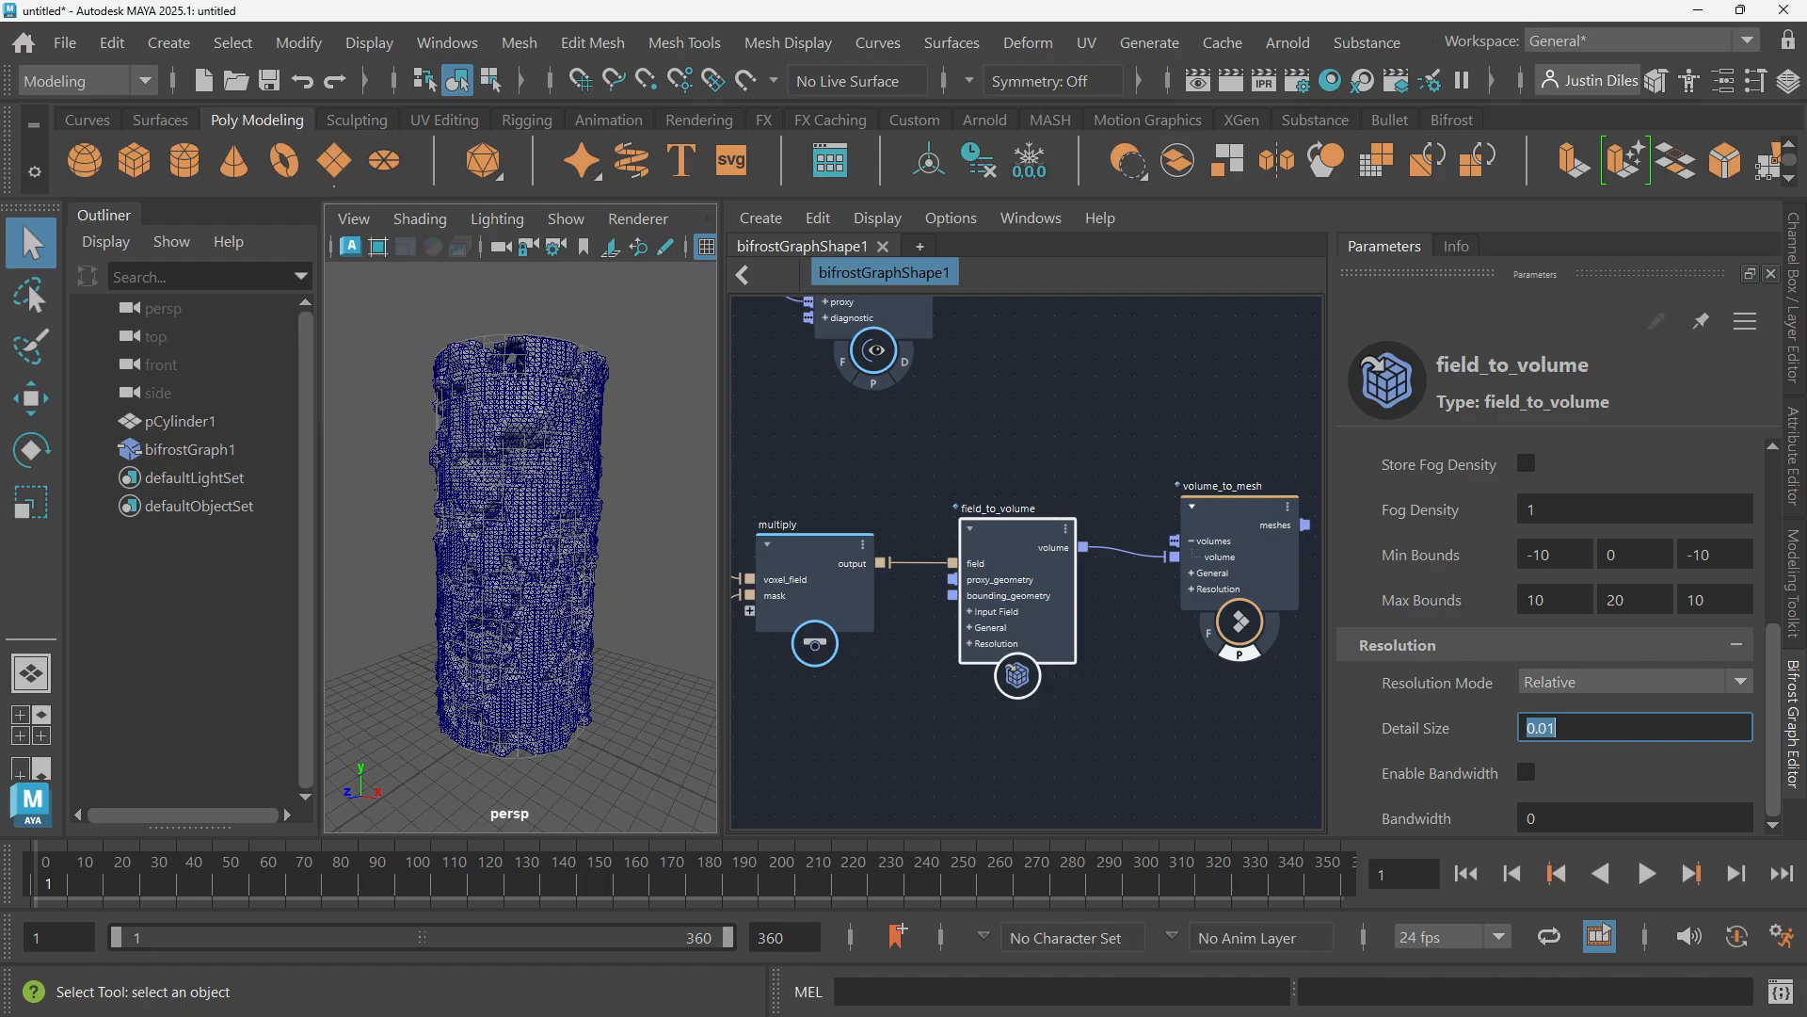
pyautogui.keyDown('alt'); pyautogui.moveTo(631, 583); pyautogui.dragTo(635, 471); pyautogui.keyUp('alt')
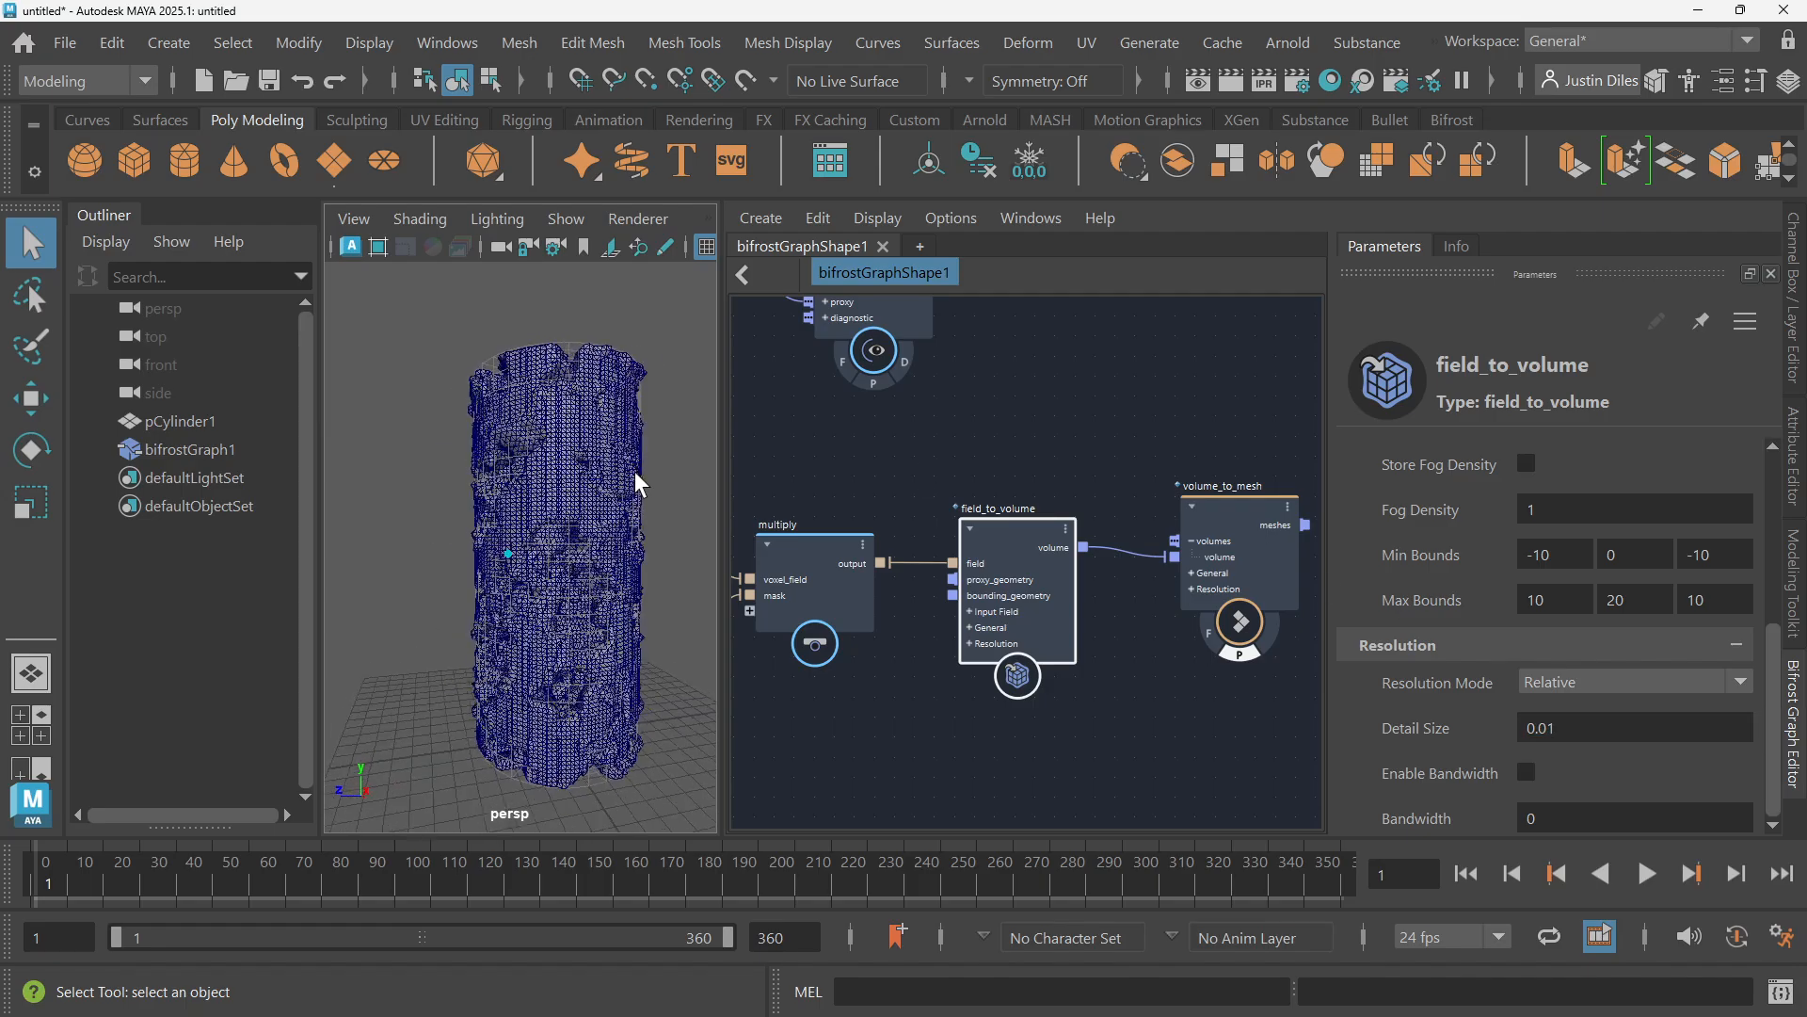
pyautogui.keyDown('alt'); pyautogui.moveTo(635, 471); pyautogui.dragTo(655, 464, button='right'); pyautogui.keyUp('alt')
pyautogui.keyDown('alt'); pyautogui.moveTo(656, 463); pyautogui.dragTo(823, 442); pyautogui.keyUp('alt')
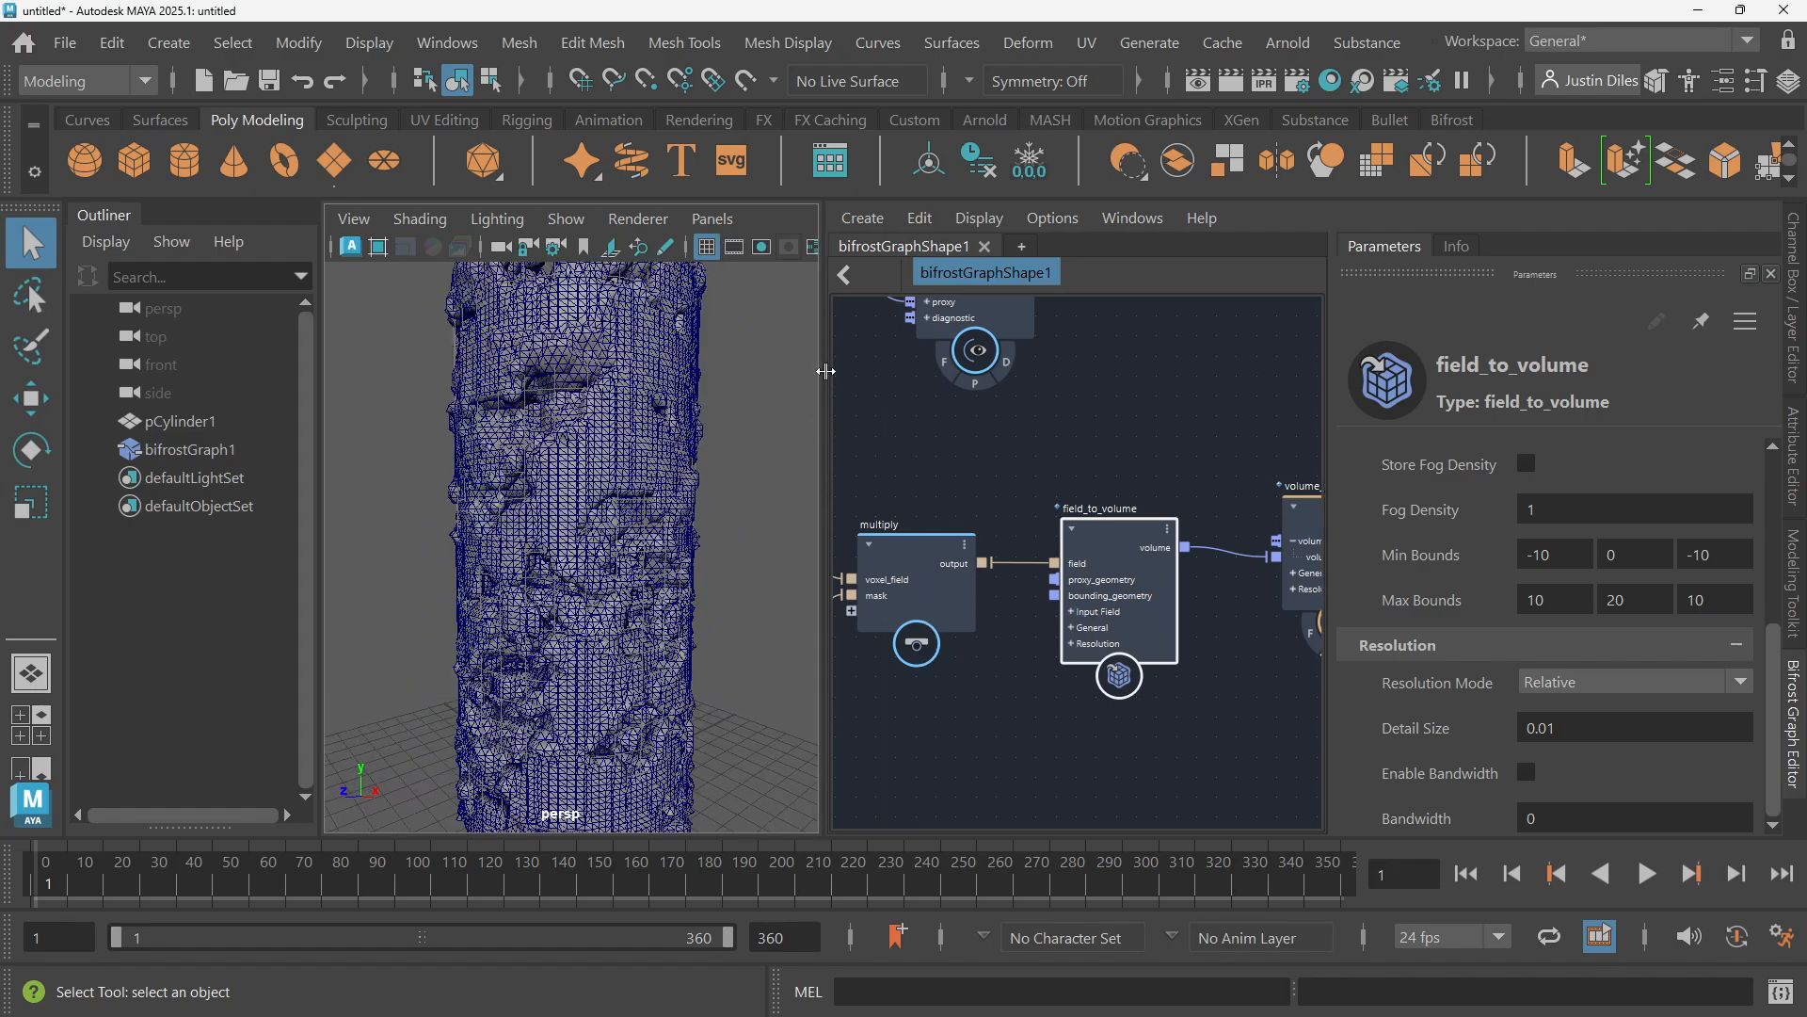
# Display the column smooth-shaded without the wireframe overlay and examine its eroded surface from several distances
pyautogui.moveTo(827, 372); pyautogui.dragTo(978, 391)
pyautogui.press('4')
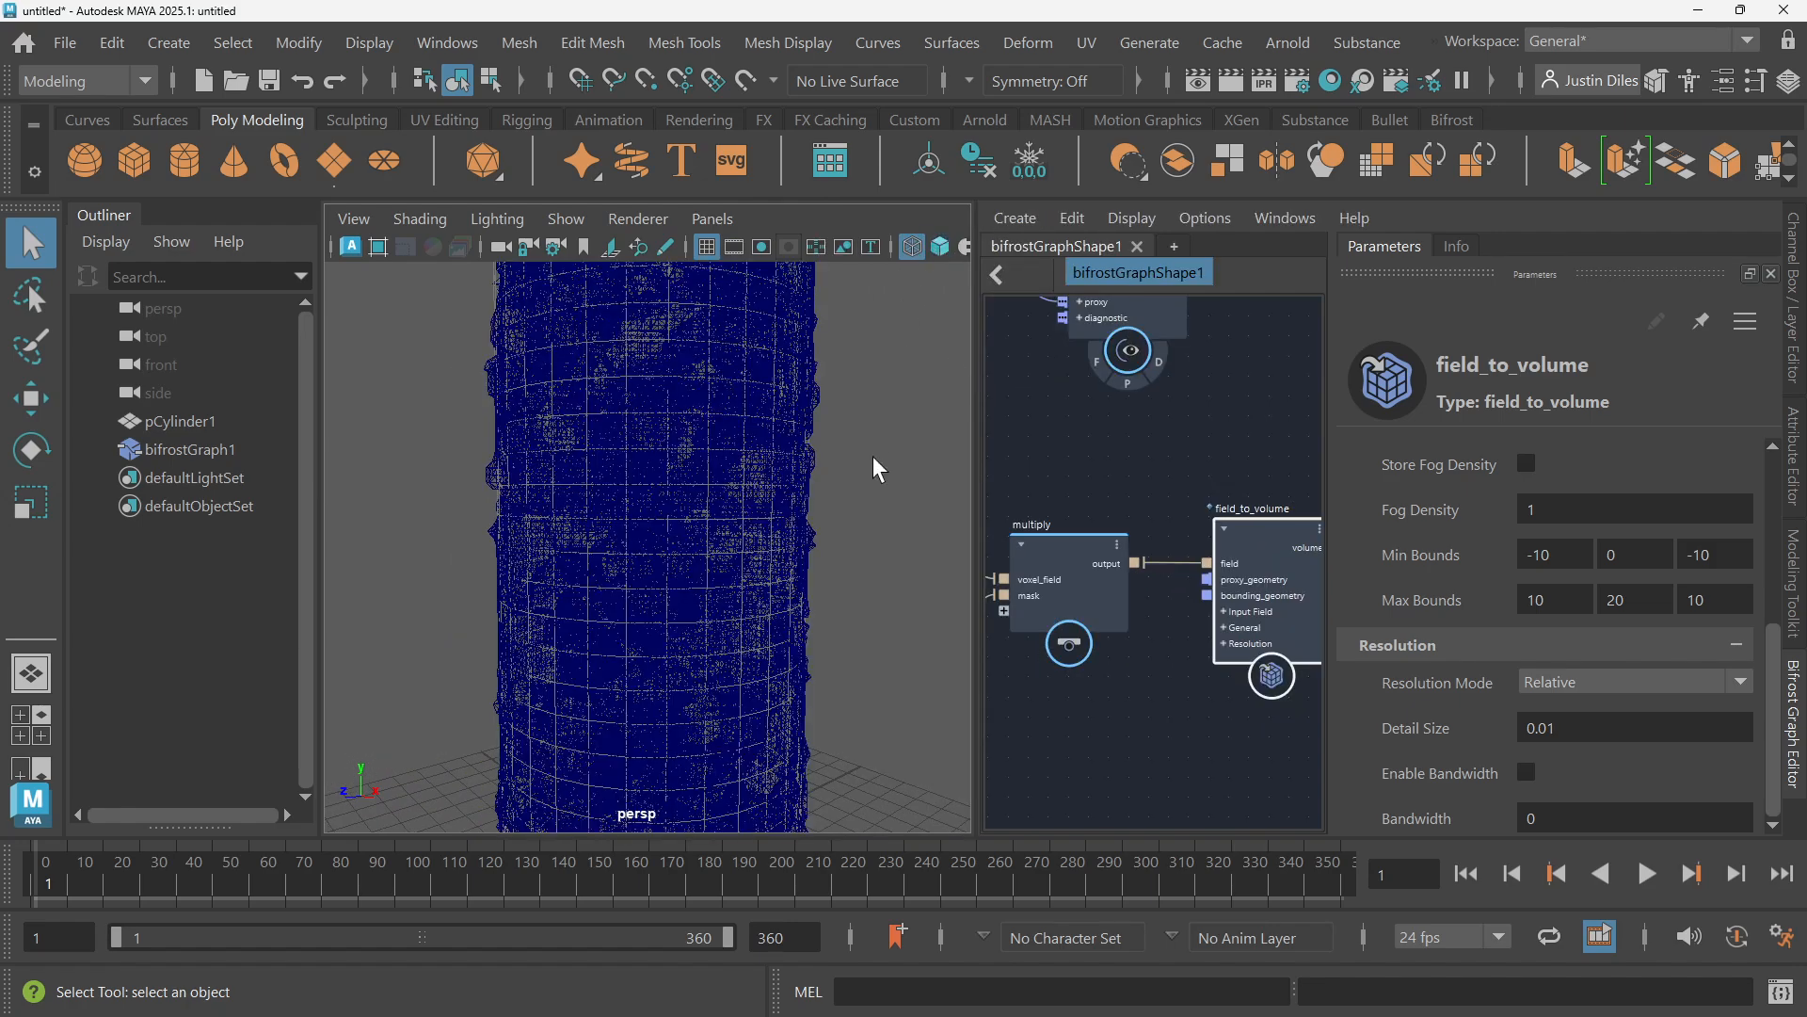
pyautogui.click(939, 247)
pyautogui.press('4')
pyautogui.click(939, 249)
pyautogui.press('4')
pyautogui.click(932, 247)
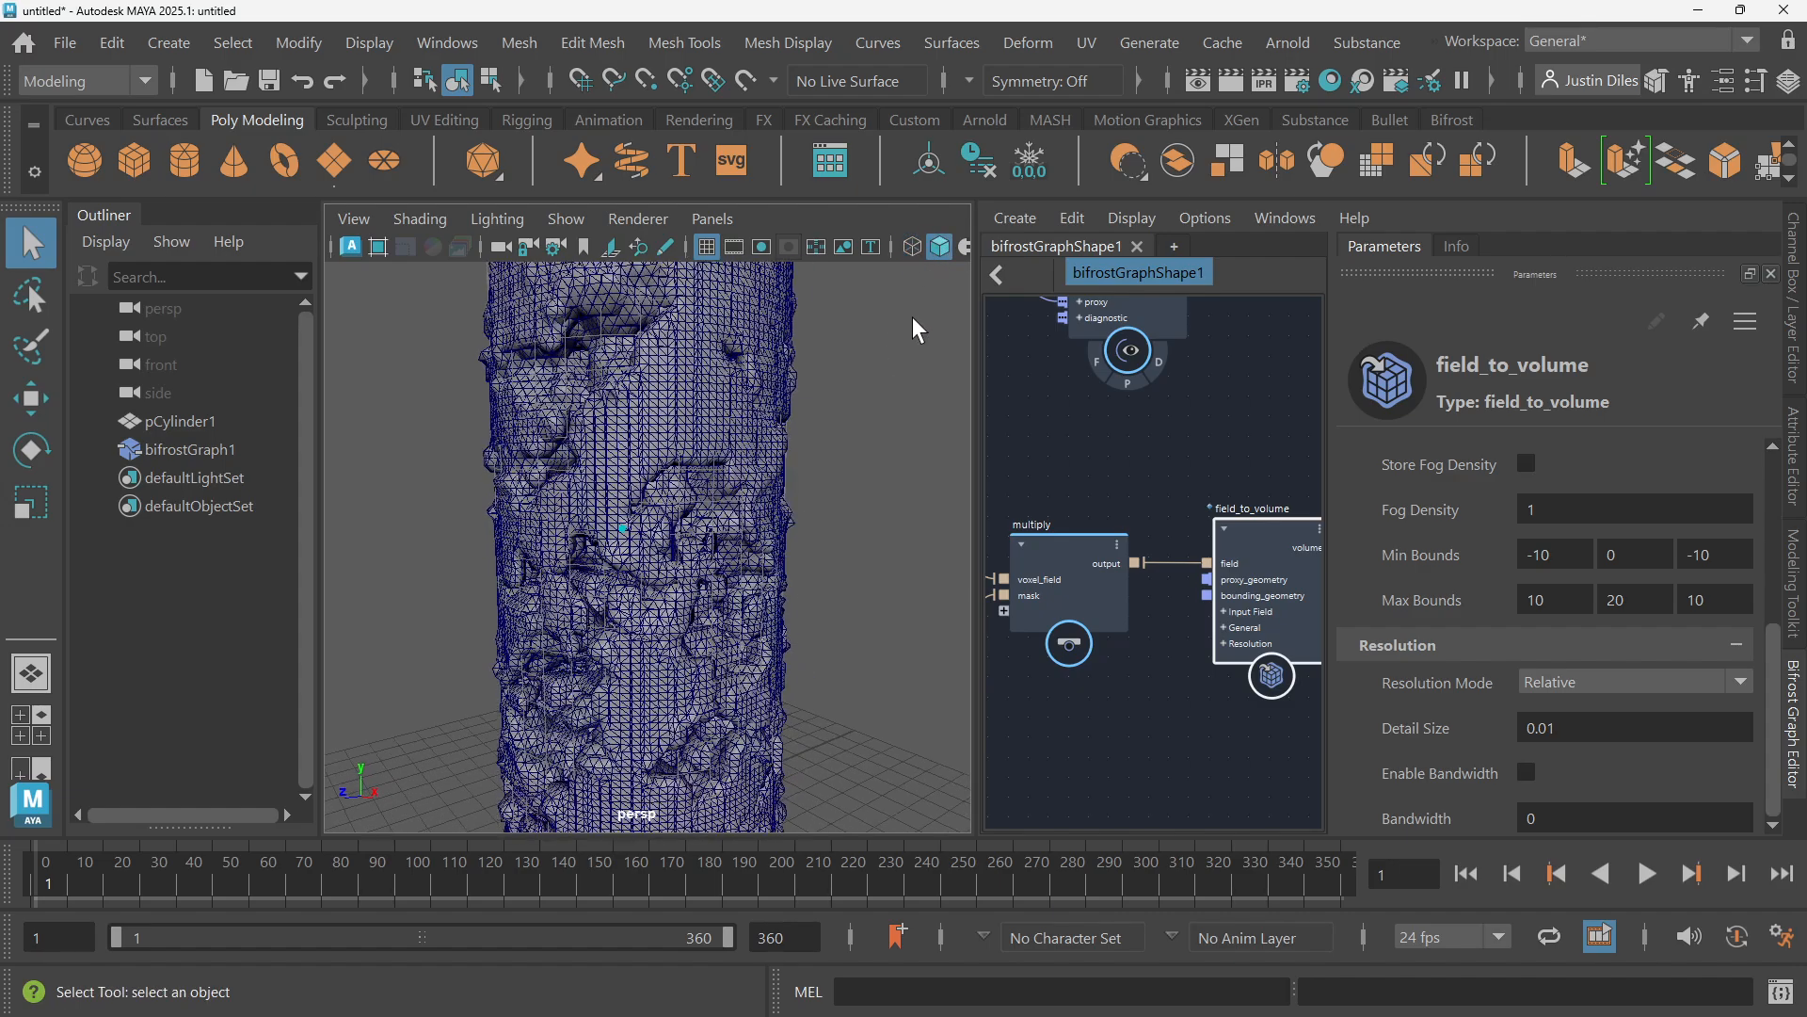
pyautogui.moveTo(976, 346); pyautogui.dragTo(1197, 348)
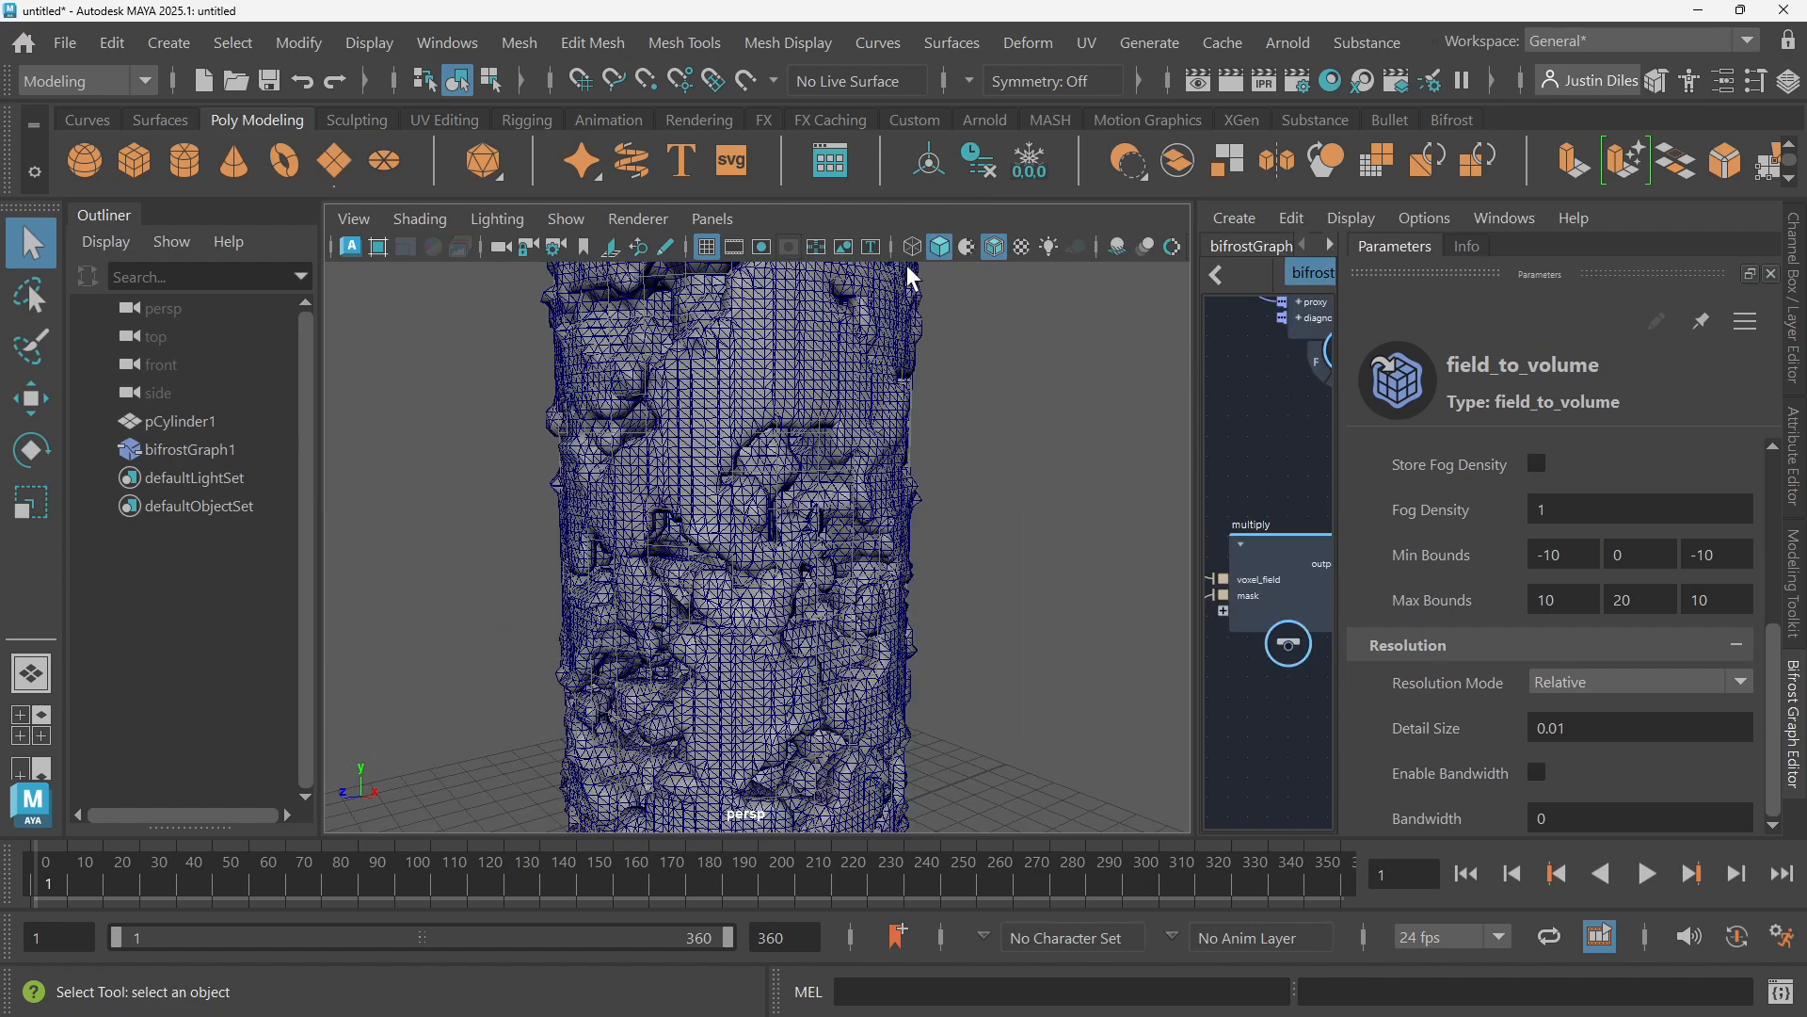
pyautogui.click(994, 247)
pyautogui.scroll(-3, 951, 291)
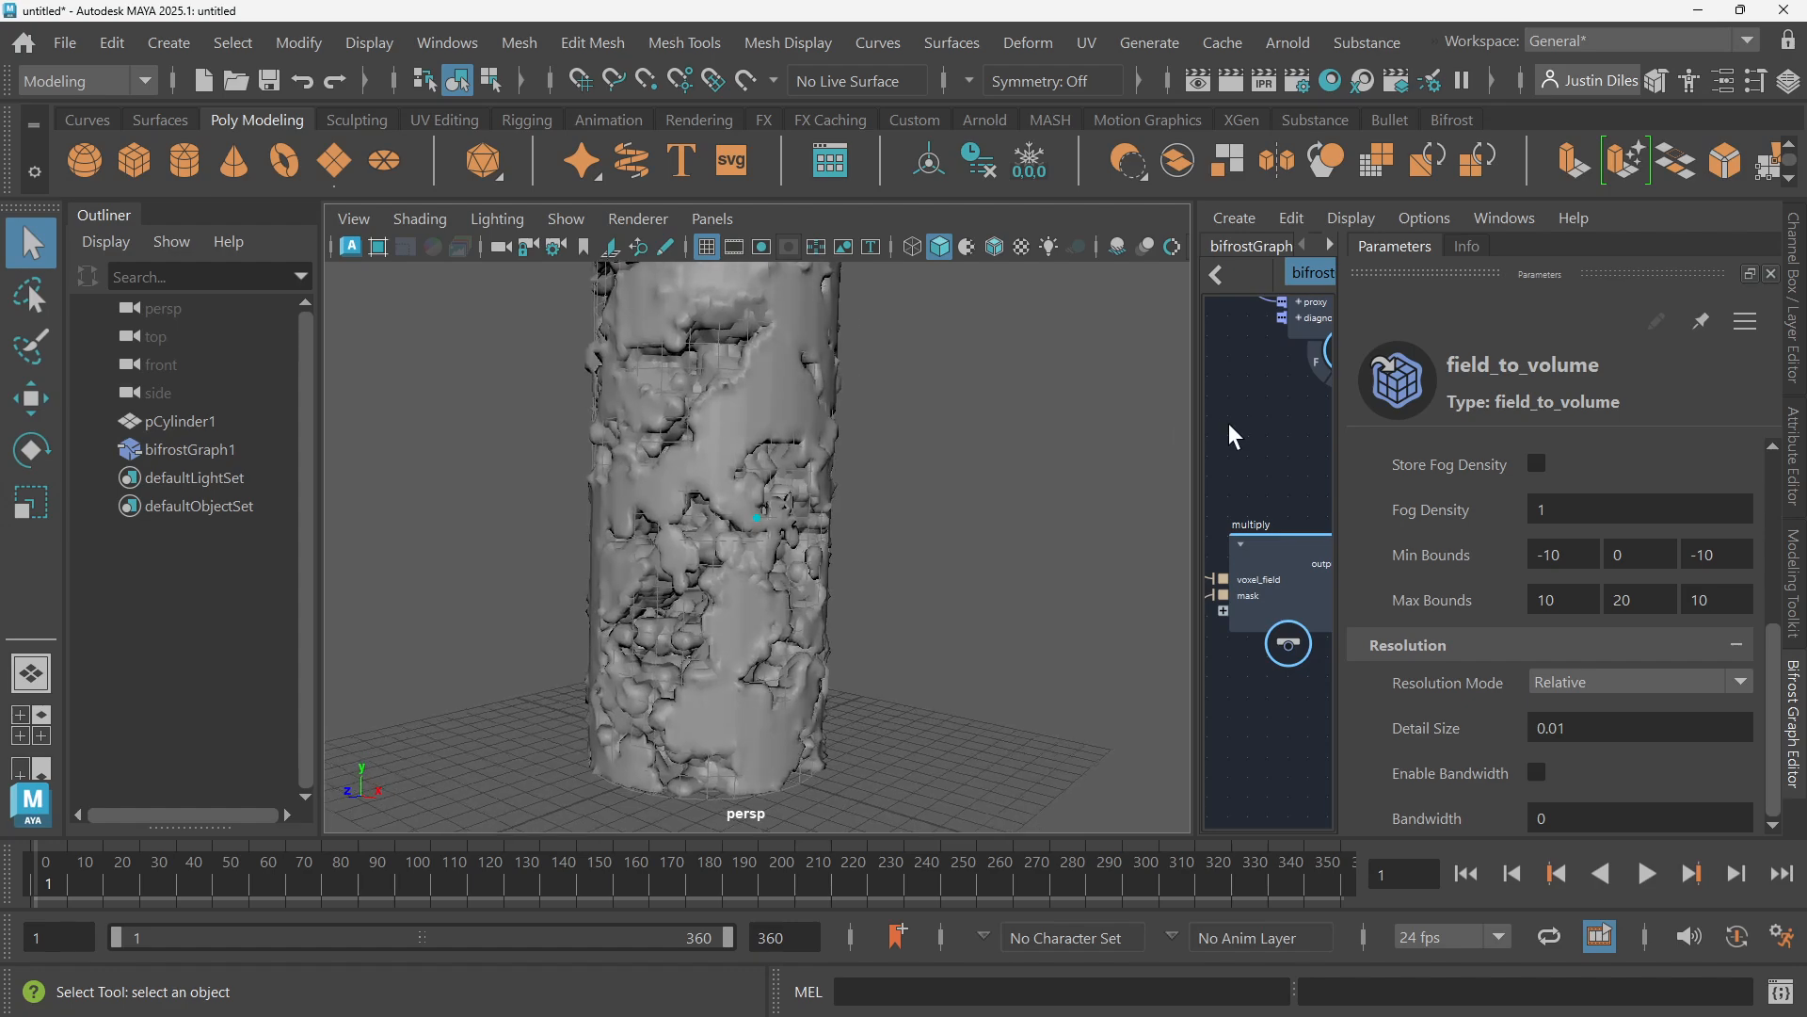
pyautogui.moveTo(1198, 403); pyautogui.dragTo(876, 405)
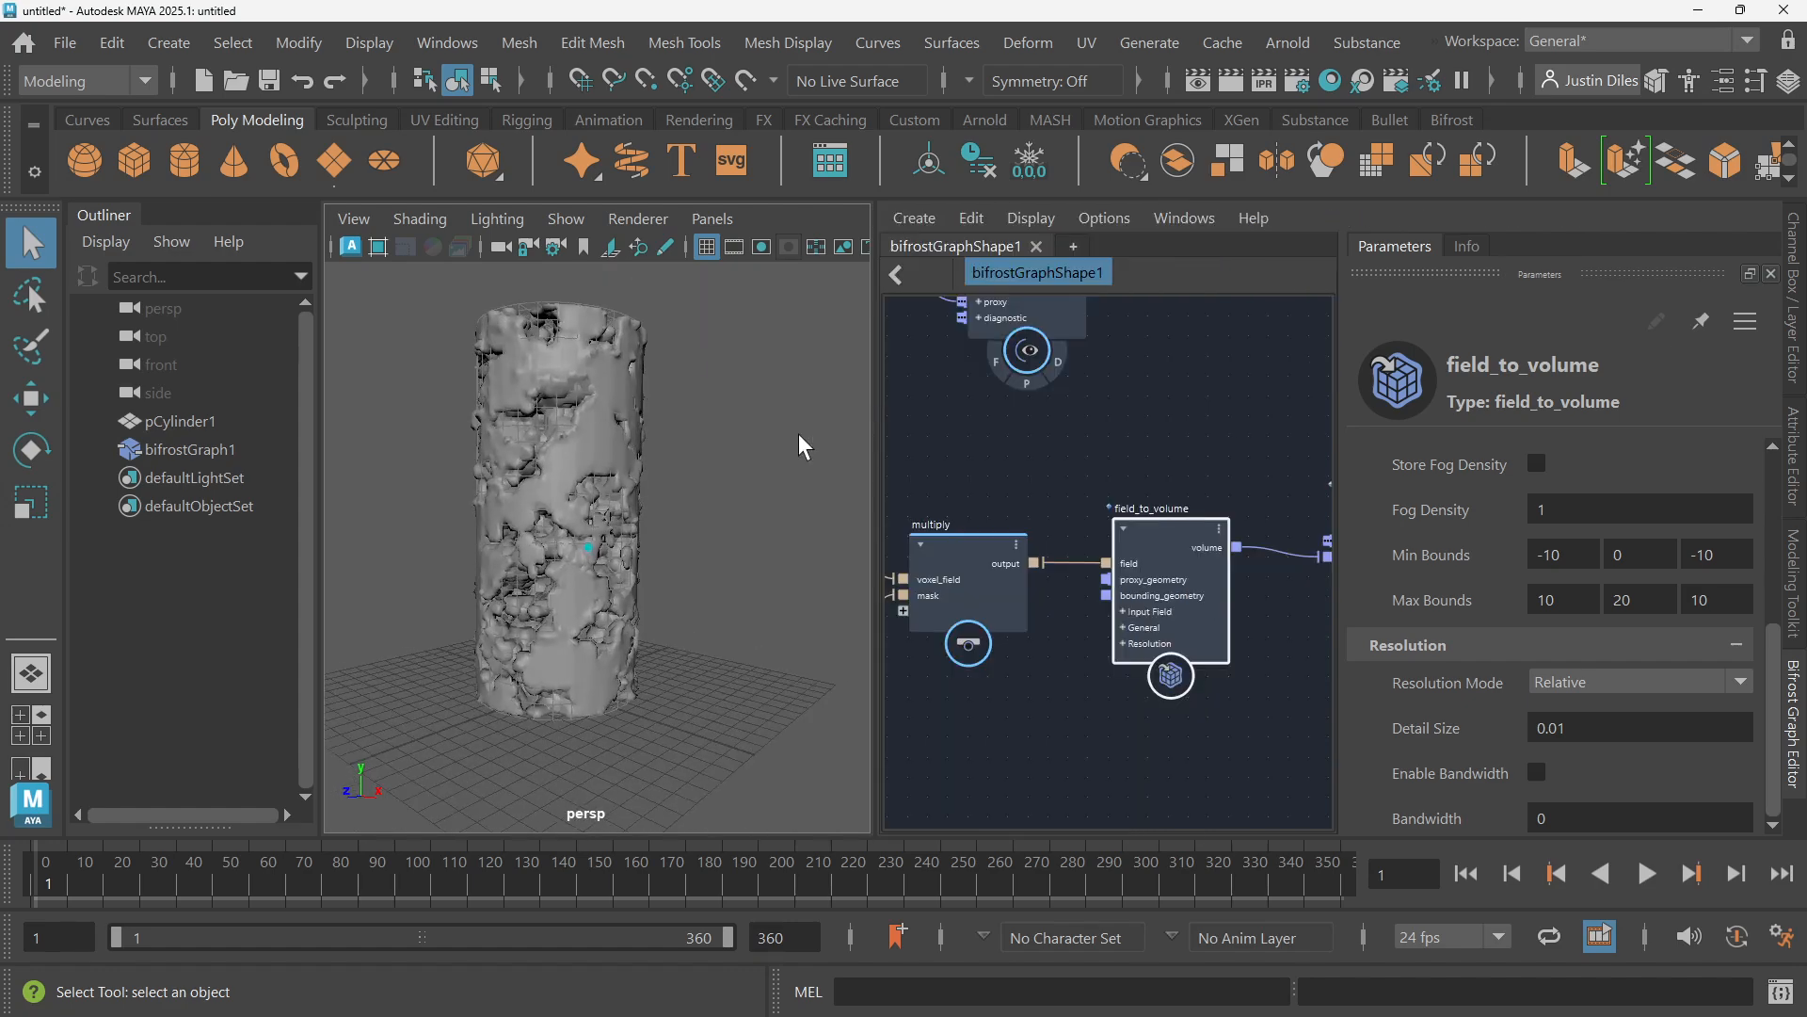
pyautogui.scroll(5, 781, 448)
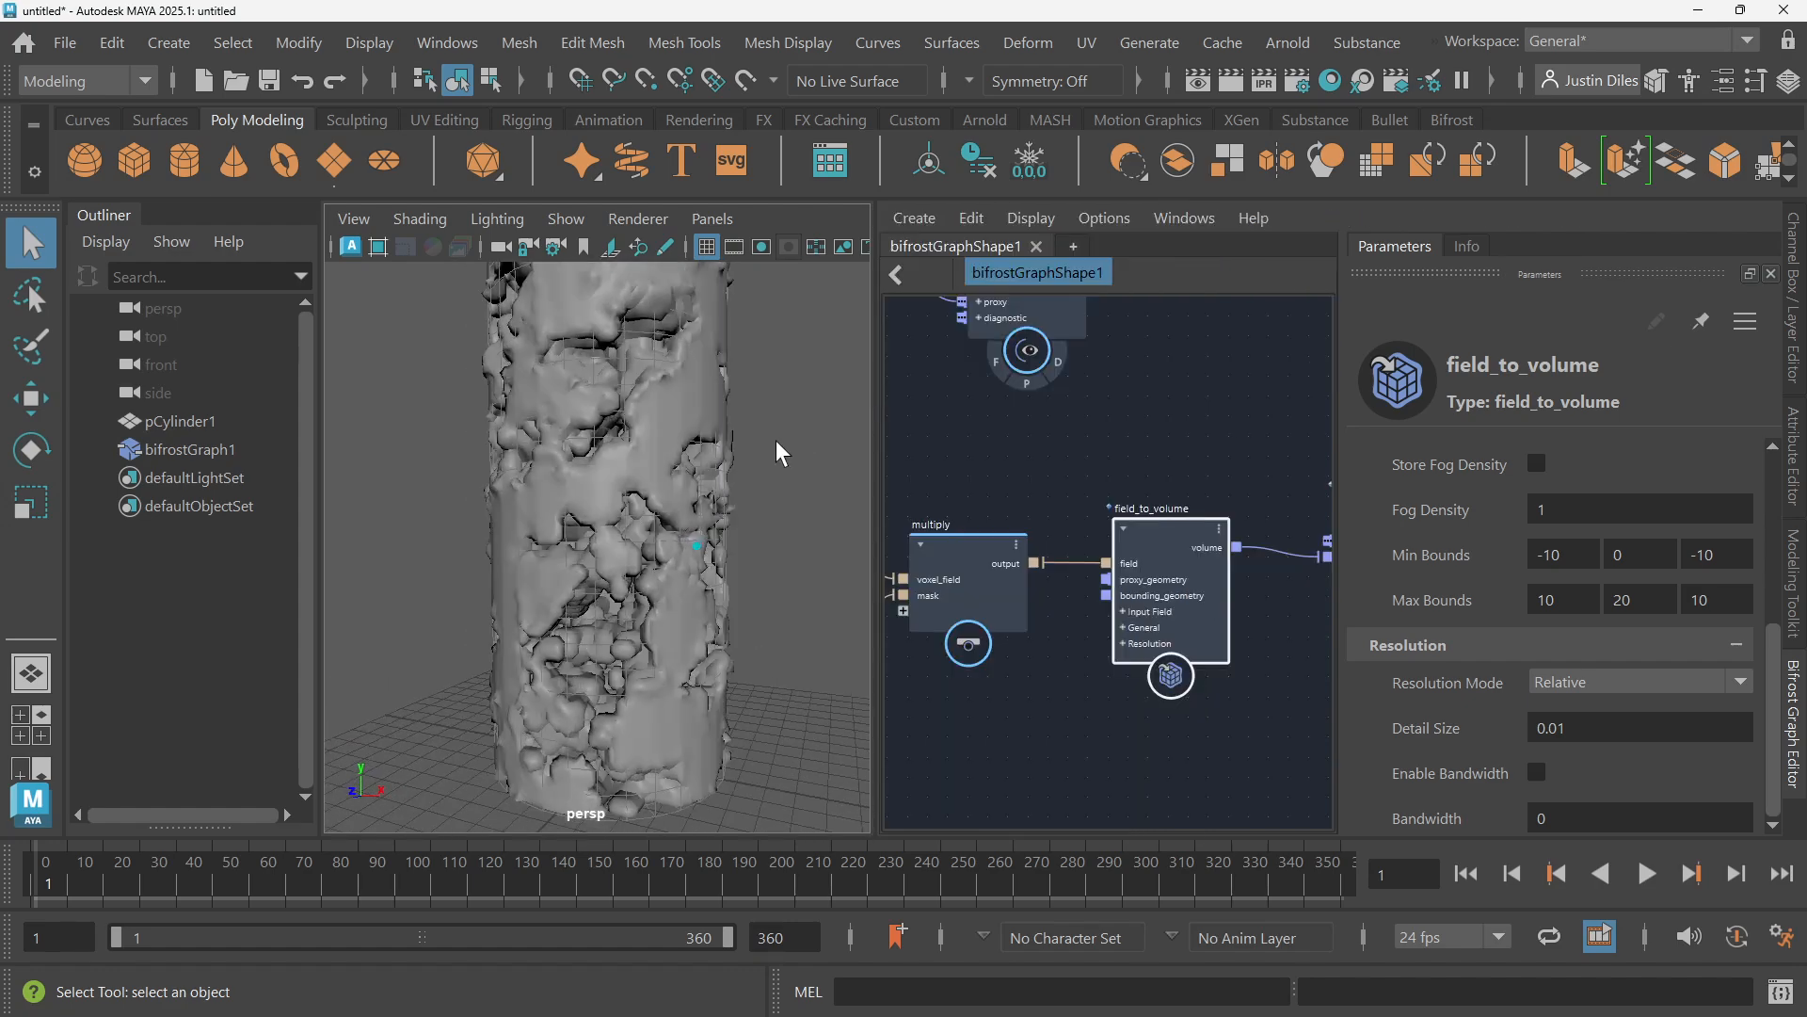
pyautogui.keyDown('alt'); pyautogui.moveTo(778, 443); pyautogui.dragTo(797, 443); pyautogui.keyUp('alt')
# Widen the graph area and review the parameters of mesh_to_level_set, volume_to_mesh and field_to_volume along the node network
pyautogui.keyDown('alt'); pyautogui.moveTo(989, 454); pyautogui.dragTo(1247, 482, button='middle'); pyautogui.keyUp('alt')
pyautogui.scroll(-1, 1247, 481)
pyautogui.keyDown('alt'); pyautogui.moveTo(1024, 469); pyautogui.dragTo(1239, 475, button='middle'); pyautogui.keyUp('alt')
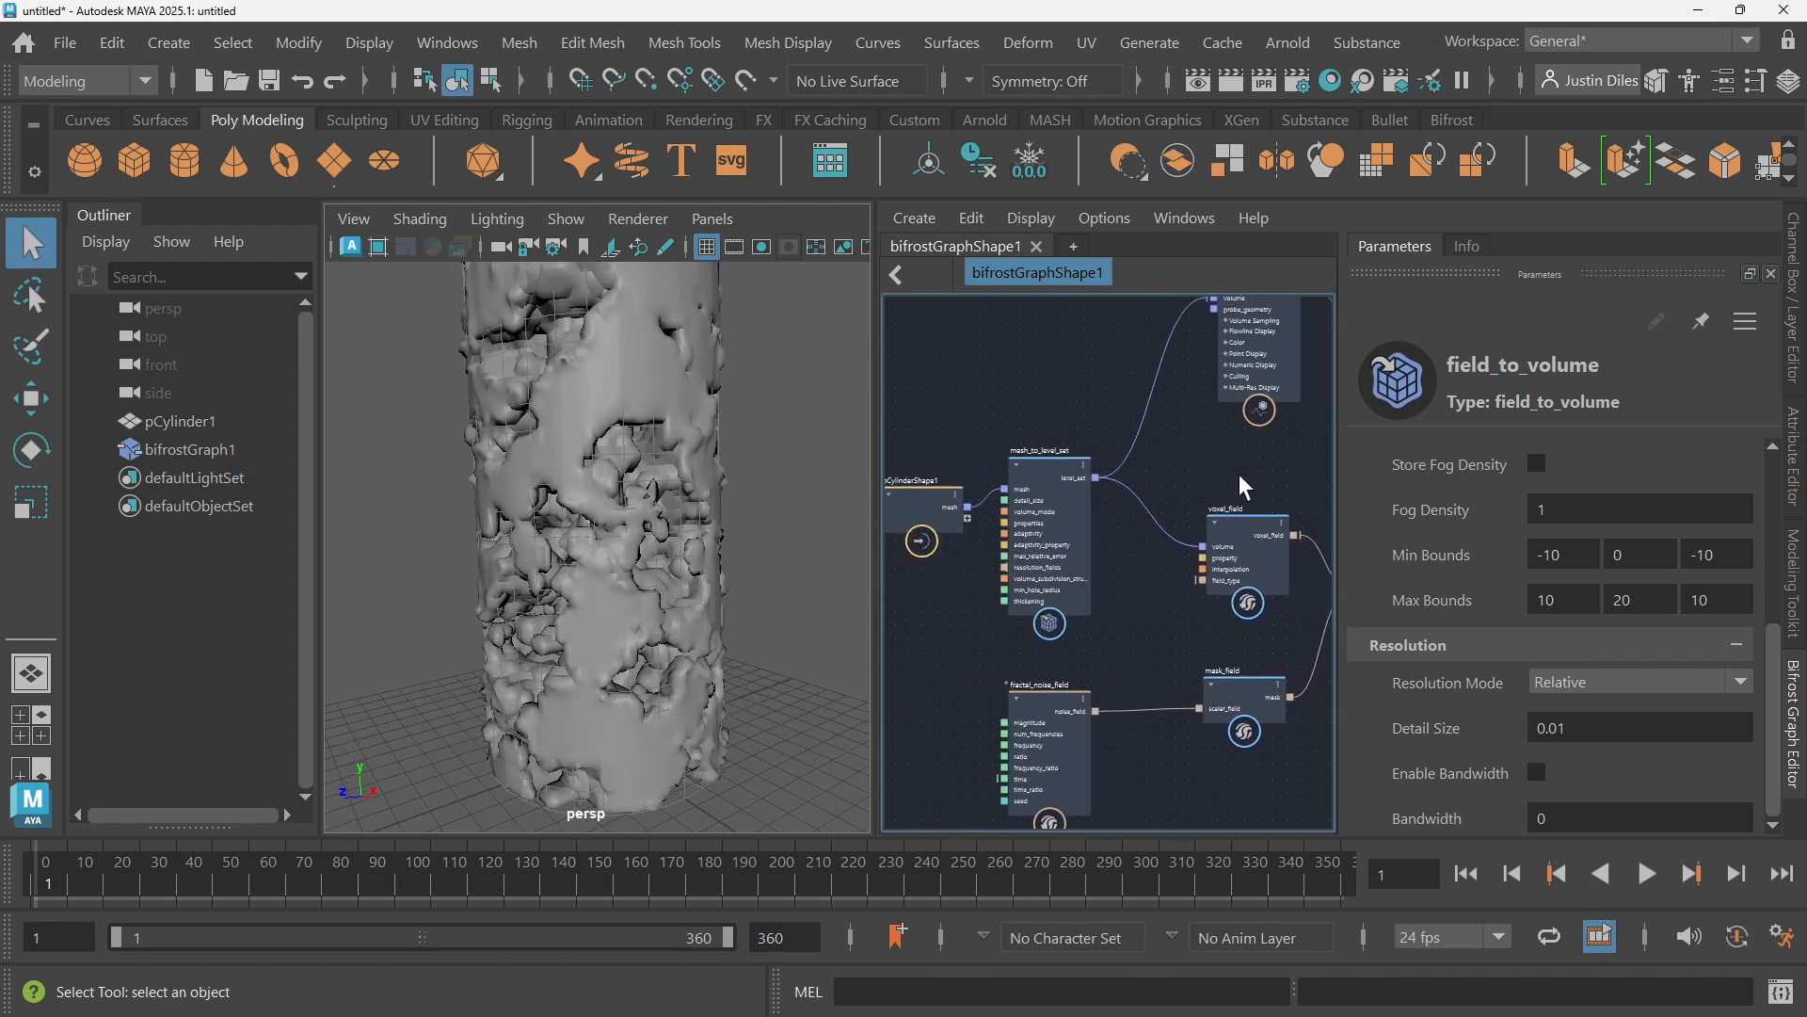
pyautogui.scroll(1, 1051, 473)
pyautogui.click(1051, 474)
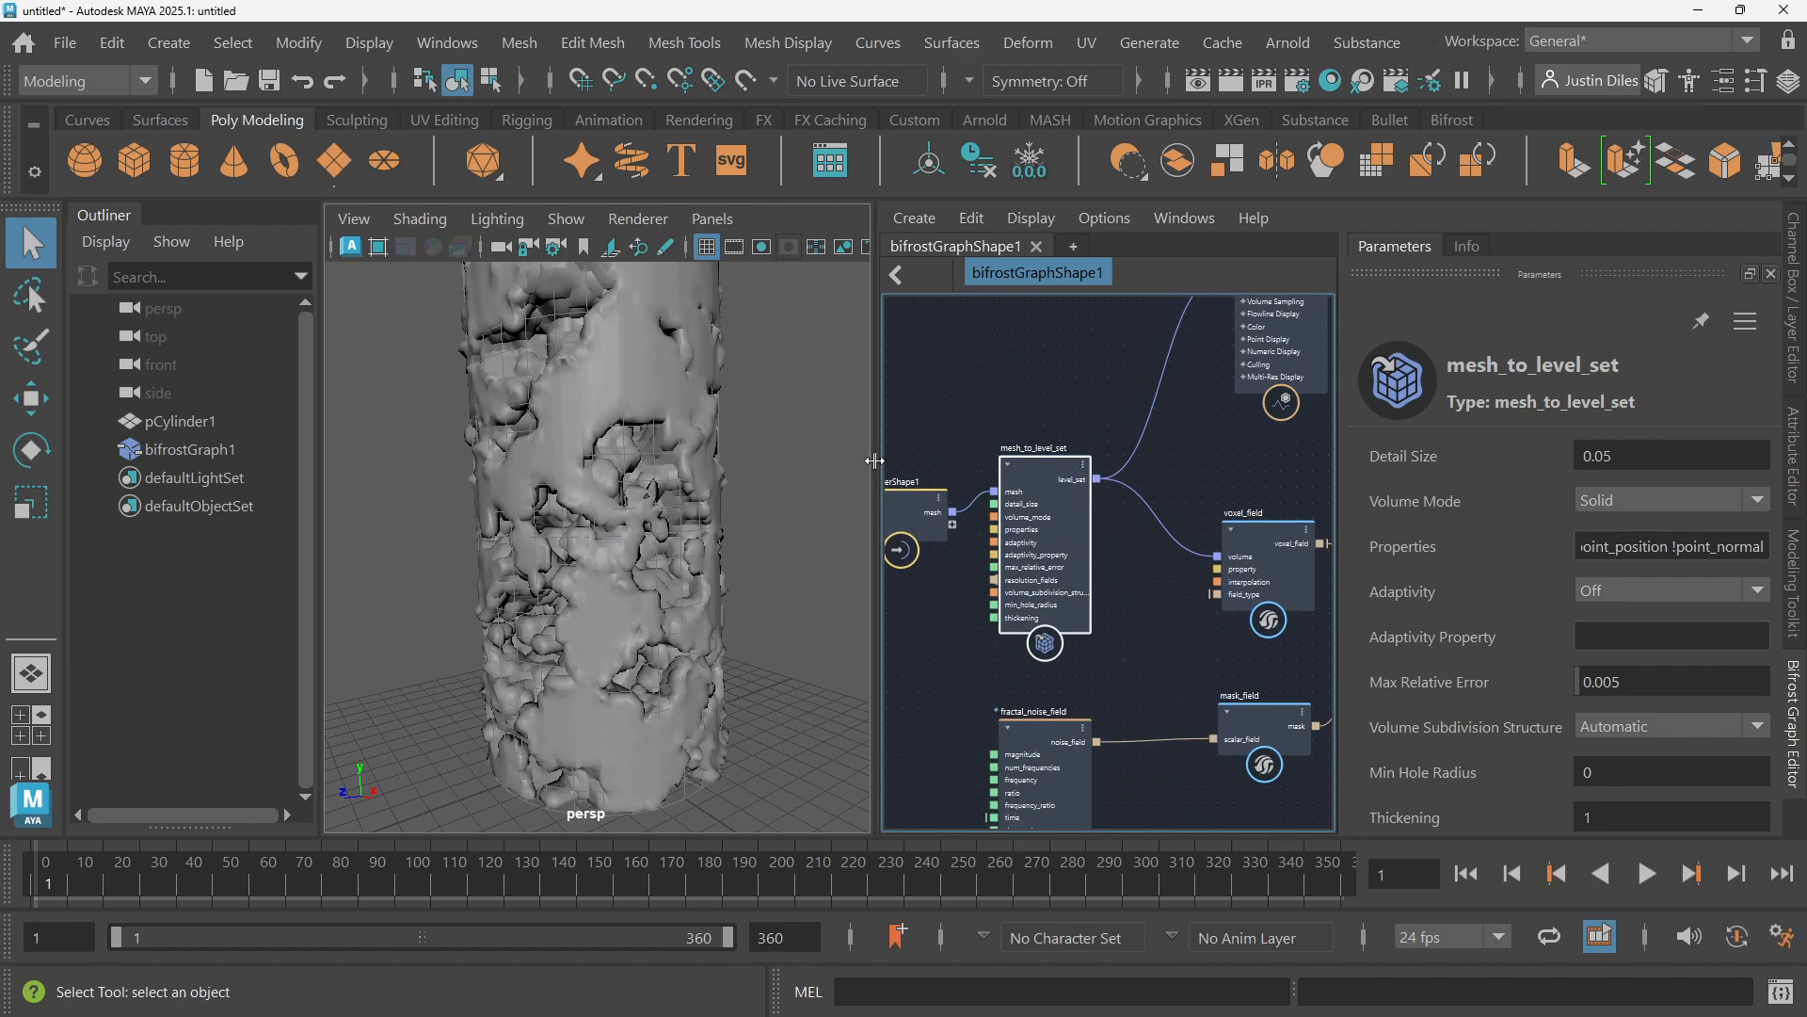
pyautogui.moveTo(876, 459); pyautogui.dragTo(772, 458)
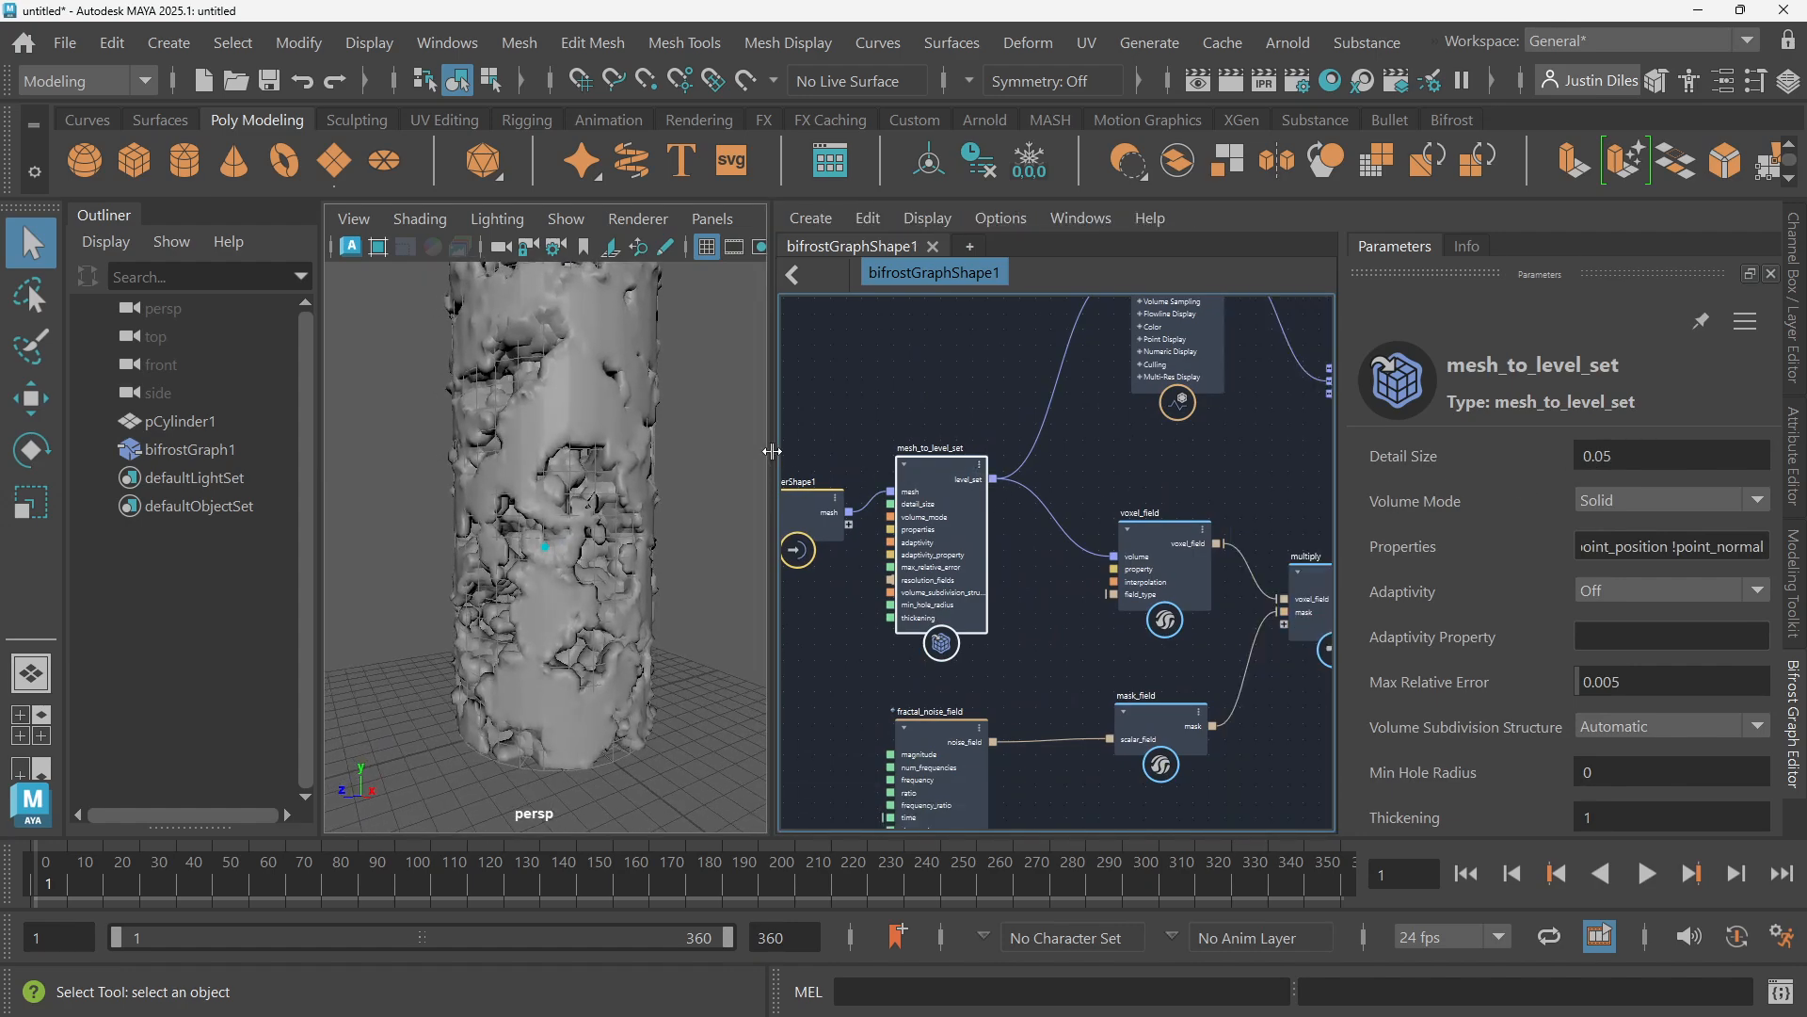
pyautogui.moveTo(1079, 642); pyautogui.dragTo(812, 565, button='middle')
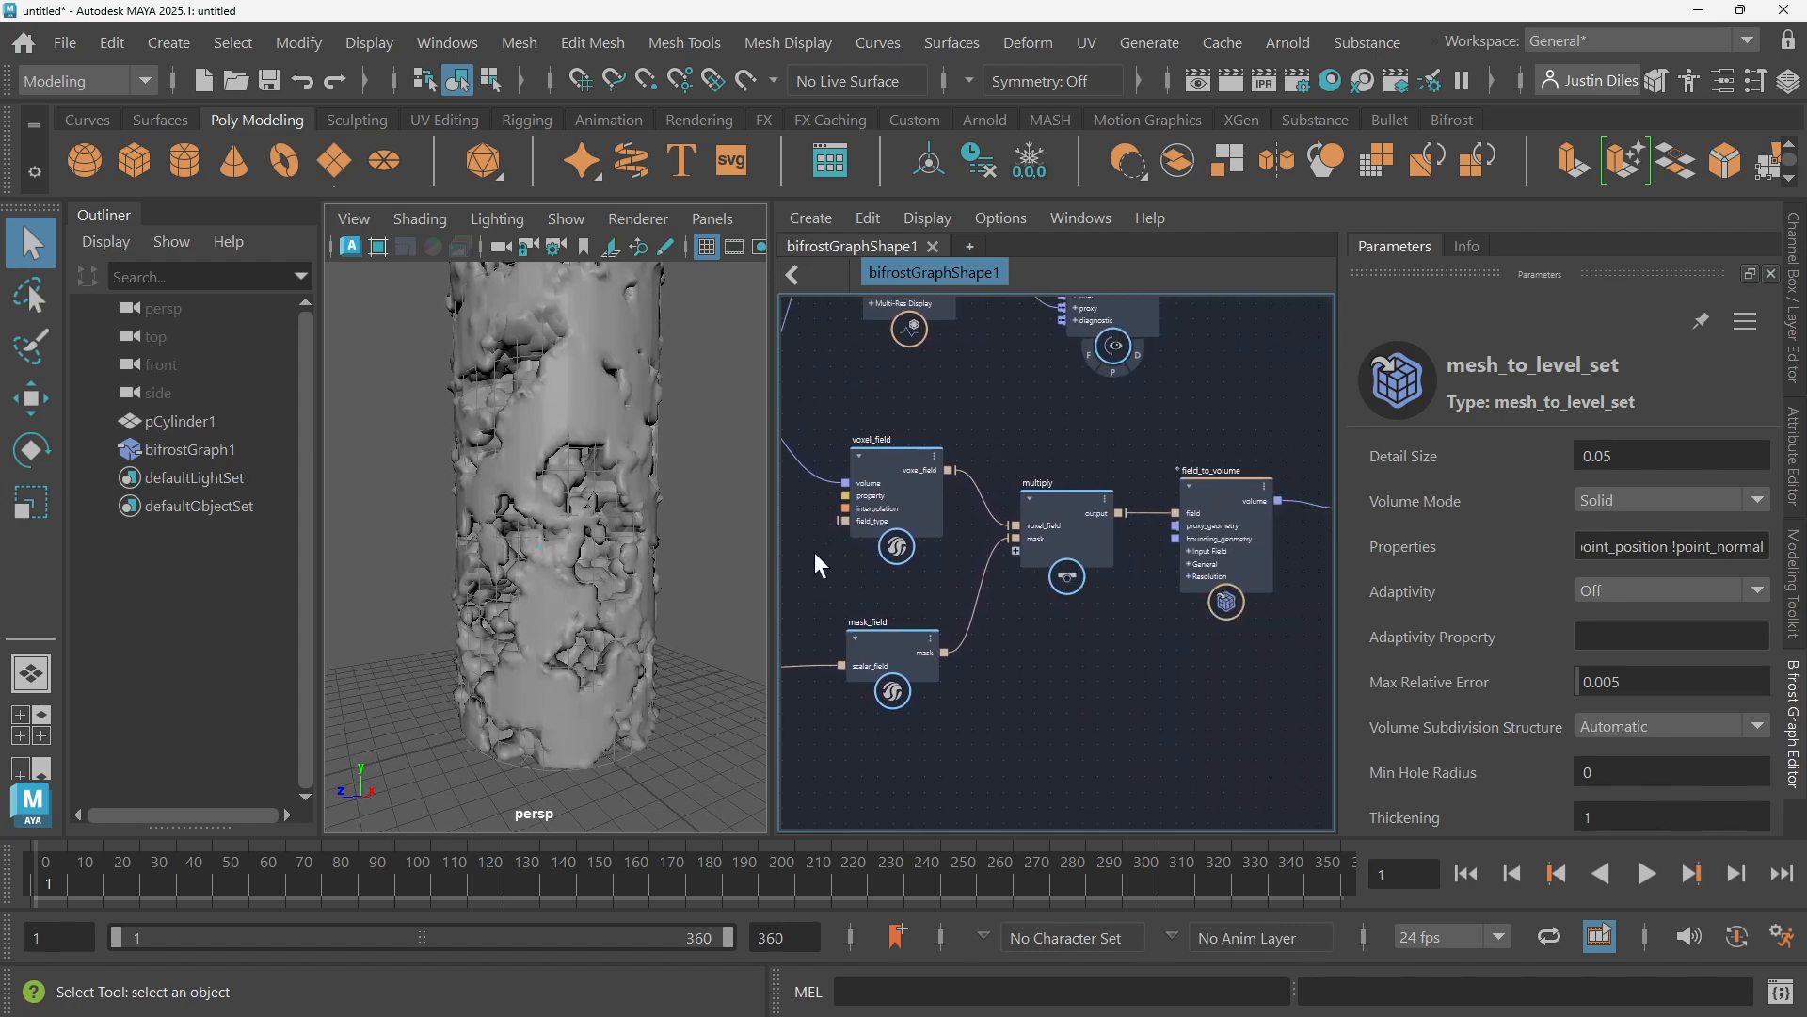
pyautogui.moveTo(1271, 465); pyautogui.dragTo(1035, 439, button='middle')
pyautogui.scroll(2, 1073, 436)
pyautogui.click(1167, 439)
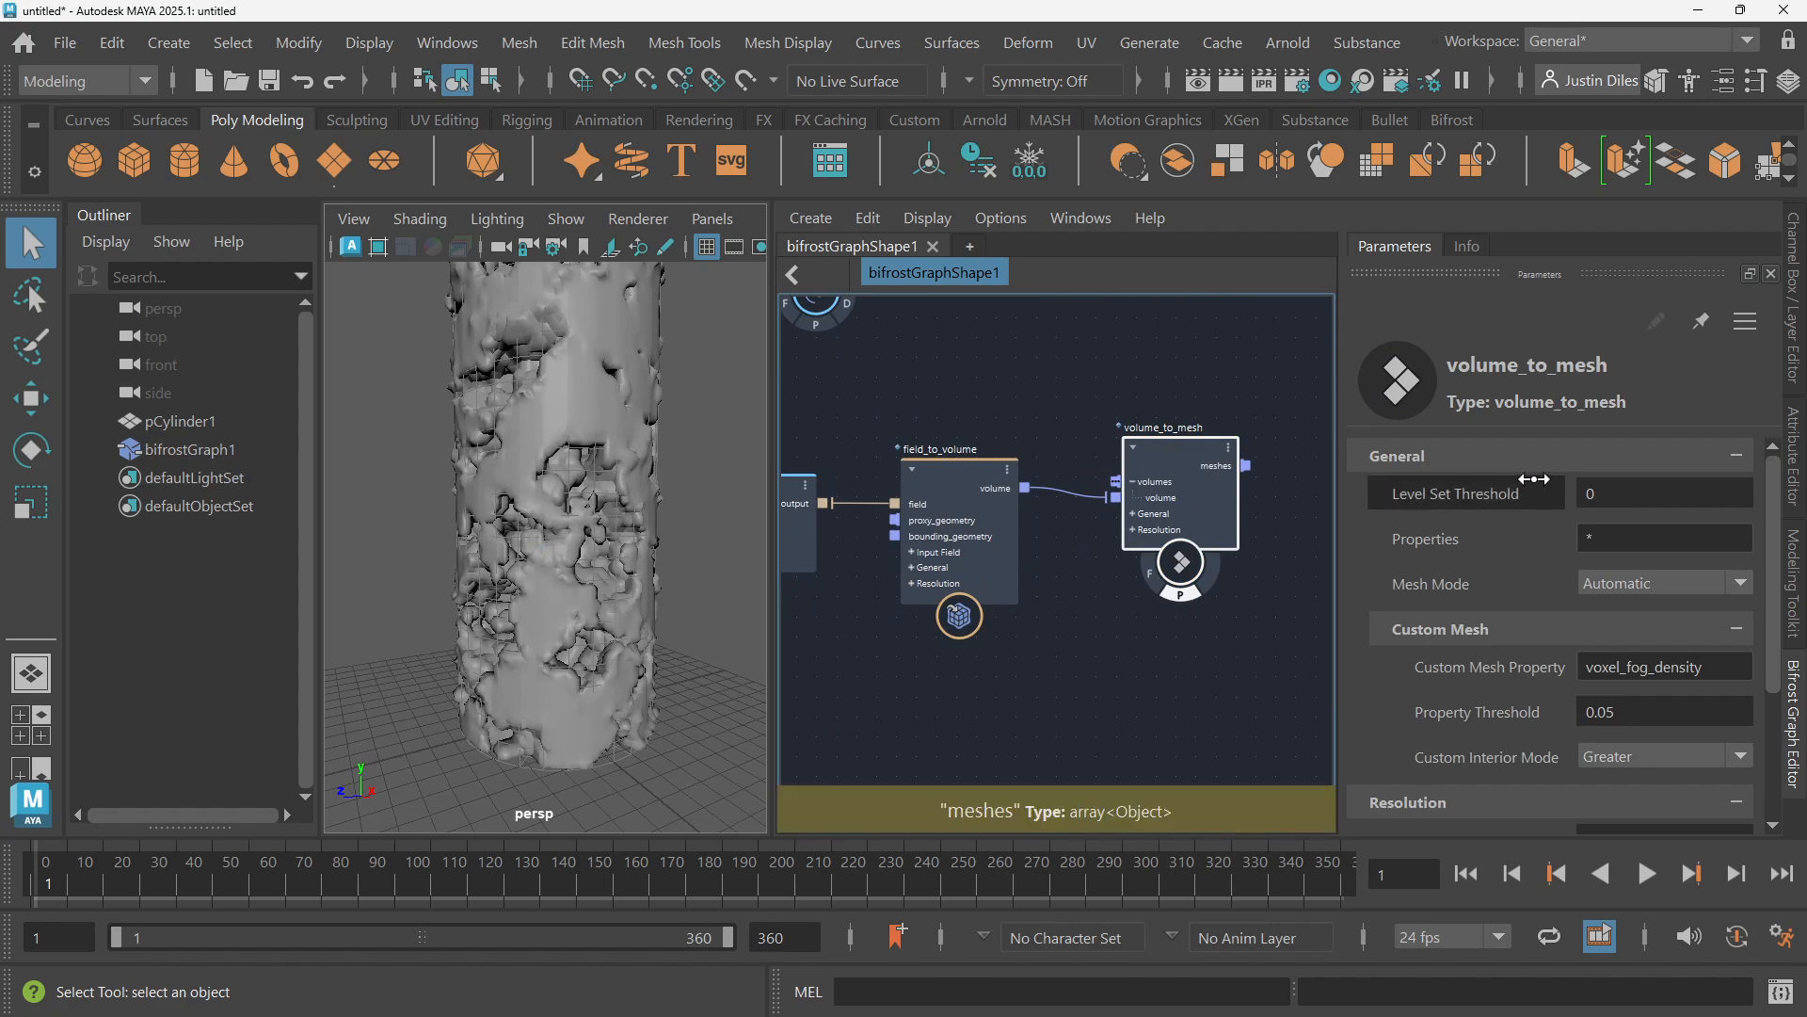
pyautogui.click(946, 467)
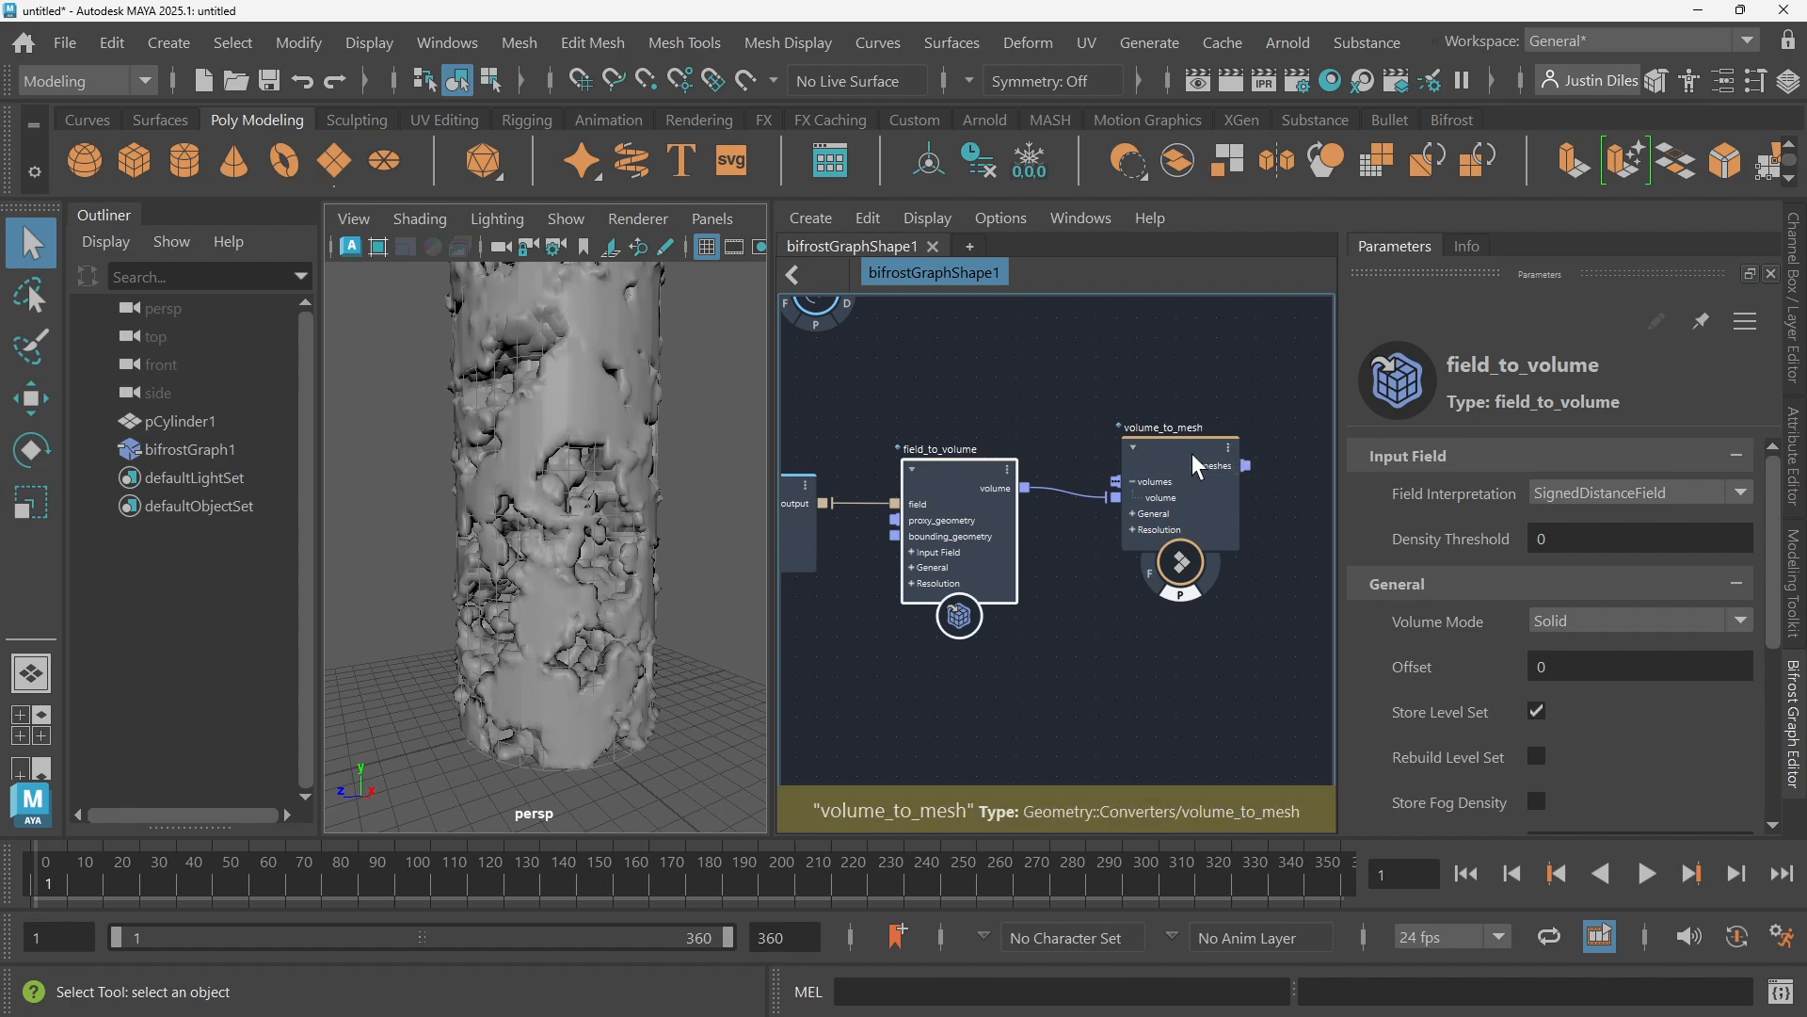
# Try Level Set Threshold values of 1 and -0.5 on volume_to_mesh and inspect the mesh from several angles
pyautogui.moveTo(1150, 454); pyautogui.dragTo(1158, 443)
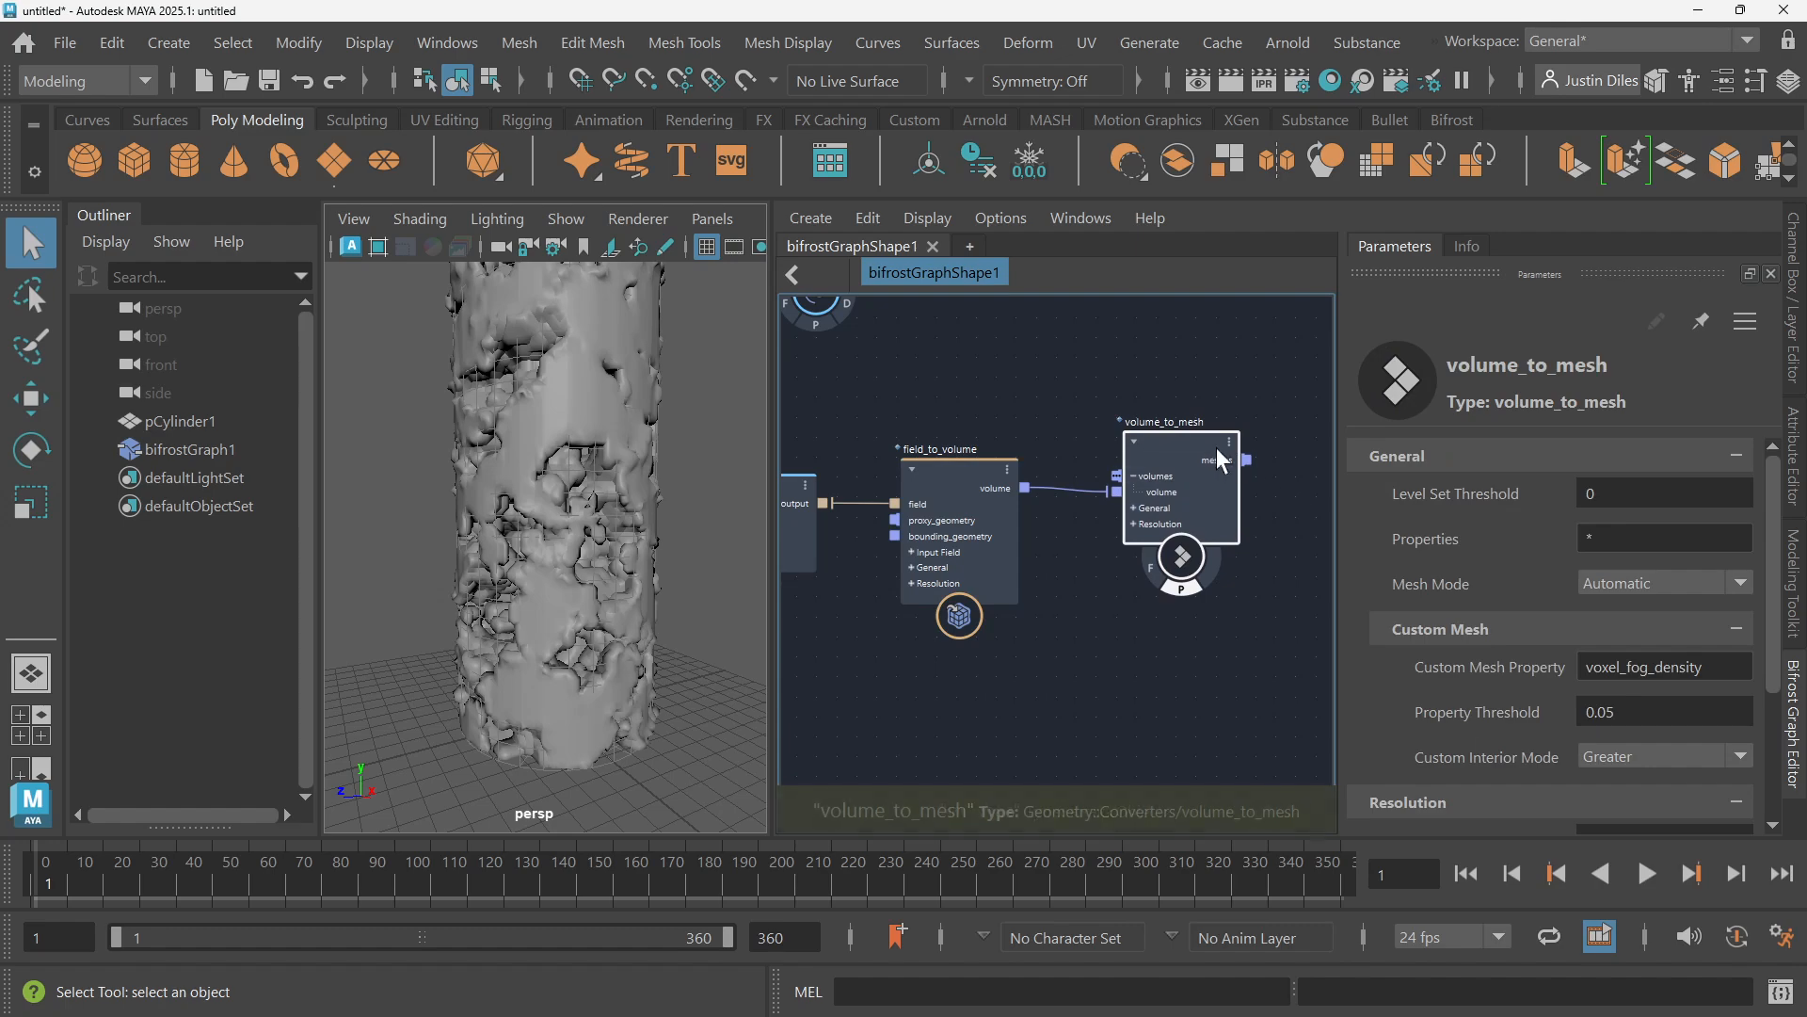
pyautogui.click(1643, 496)
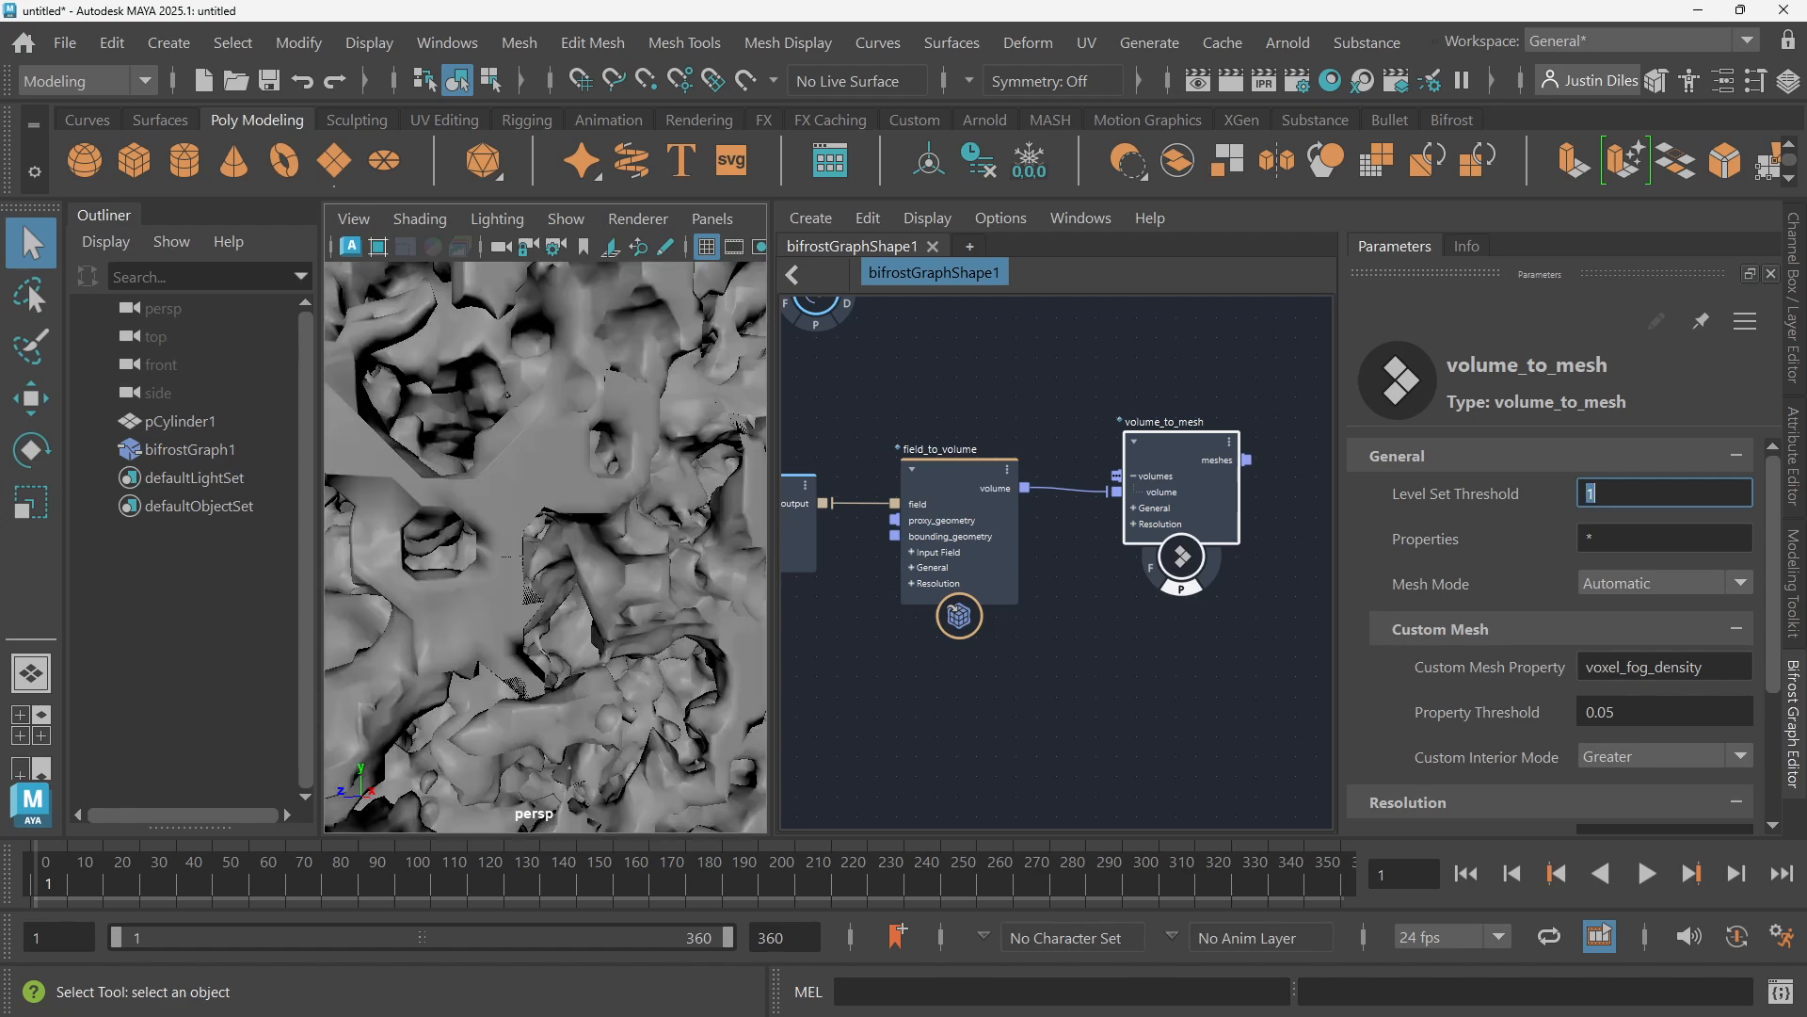
pyautogui.scroll(-5, 608, 575)
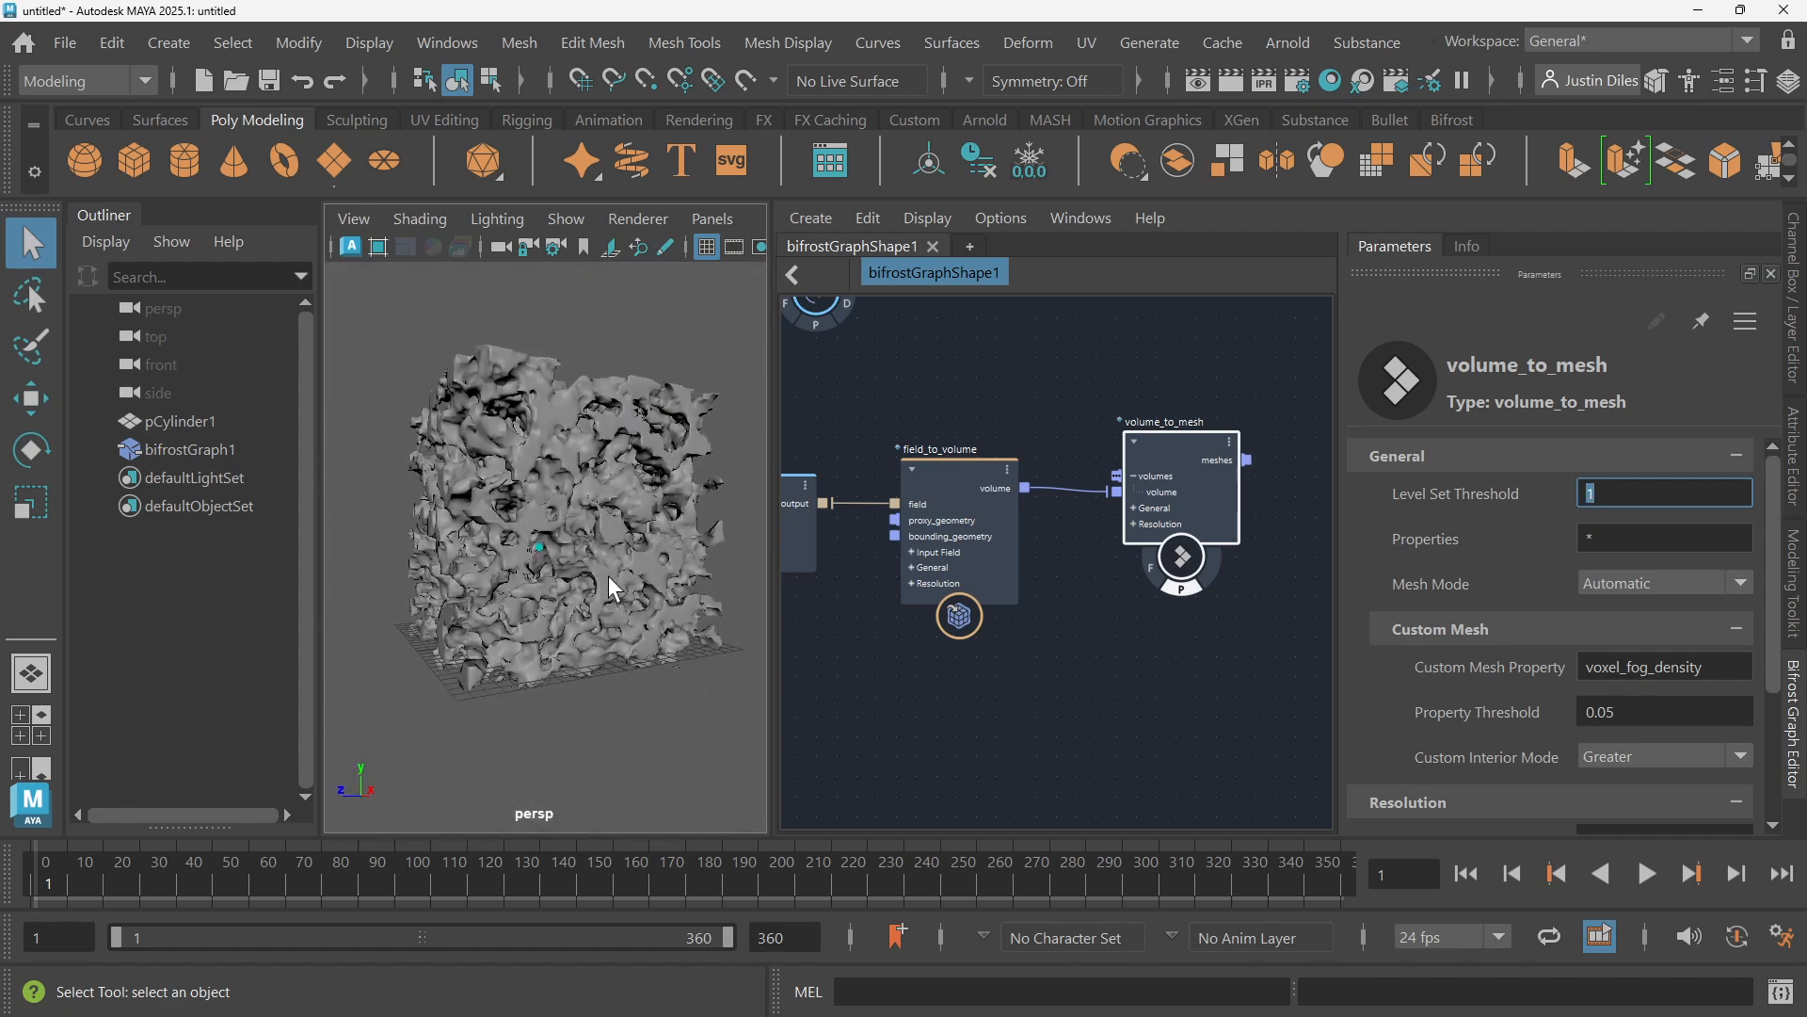
pyautogui.moveTo(676, 540)
pyautogui.keyDown('alt'); pyautogui.mouseDown()
pyautogui.moveTo(585, 387)
pyautogui.moveTo(439, 386)
pyautogui.moveTo(687, 335)
pyautogui.moveTo(586, 652)
pyautogui.moveTo(524, 568)
pyautogui.moveTo(678, 524)
pyautogui.mouseUp(); pyautogui.keyUp('alt')
pyautogui.scroll(10, 674, 517)
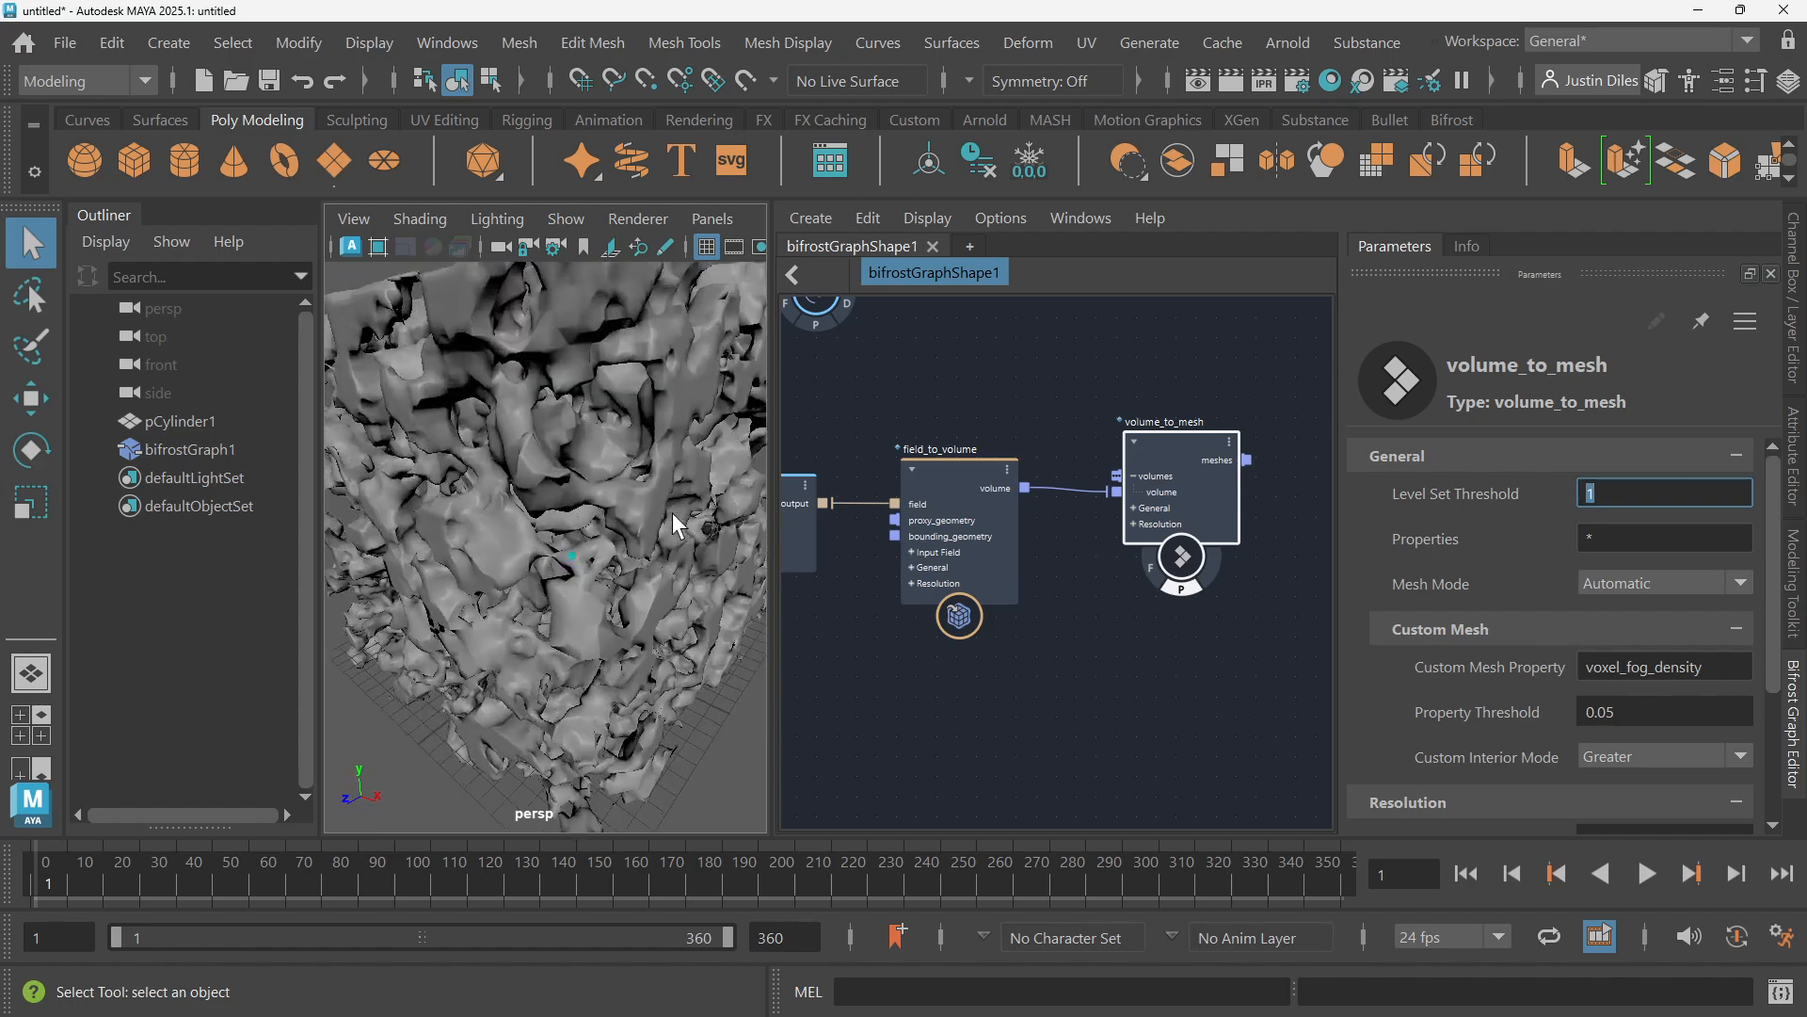
pyautogui.scroll(6, 672, 512)
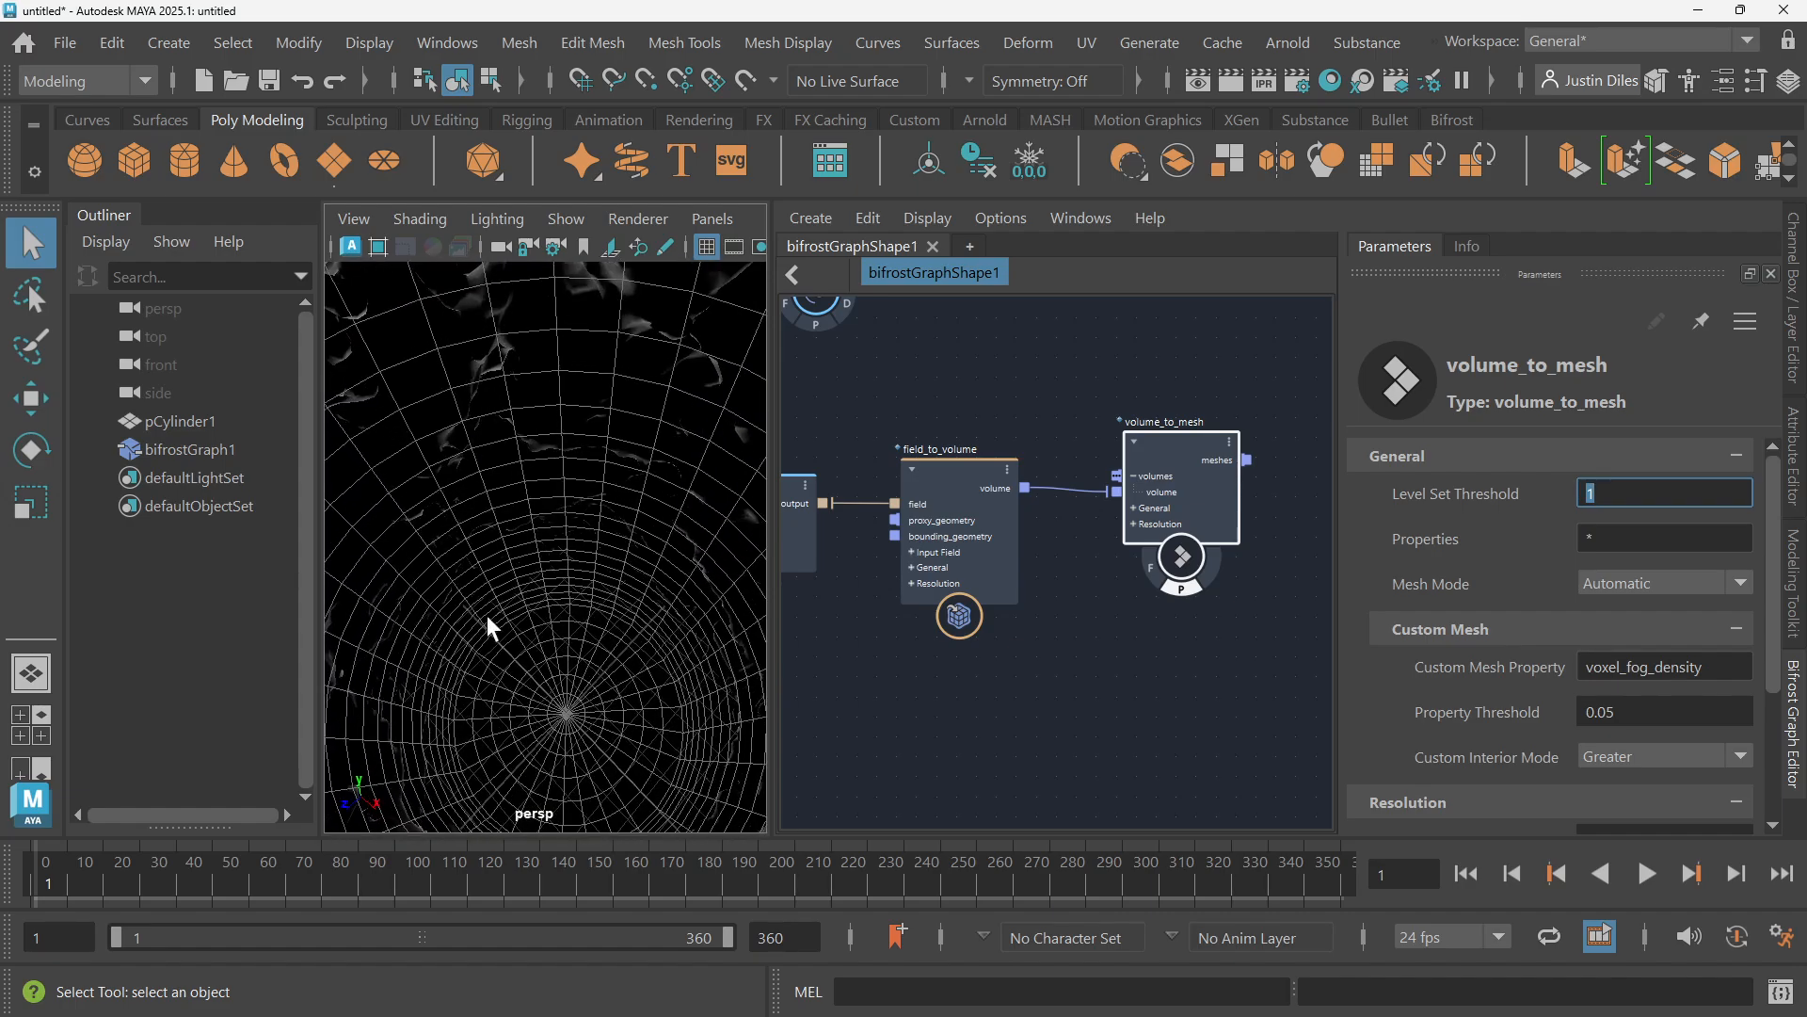
pyautogui.keyDown('alt'); pyautogui.moveTo(487, 613); pyautogui.dragTo(878, 472); pyautogui.keyUp('alt')
pyautogui.keyDown('alt'); pyautogui.moveTo(878, 473); pyautogui.dragTo(552, 490, button='right'); pyautogui.keyUp('alt')
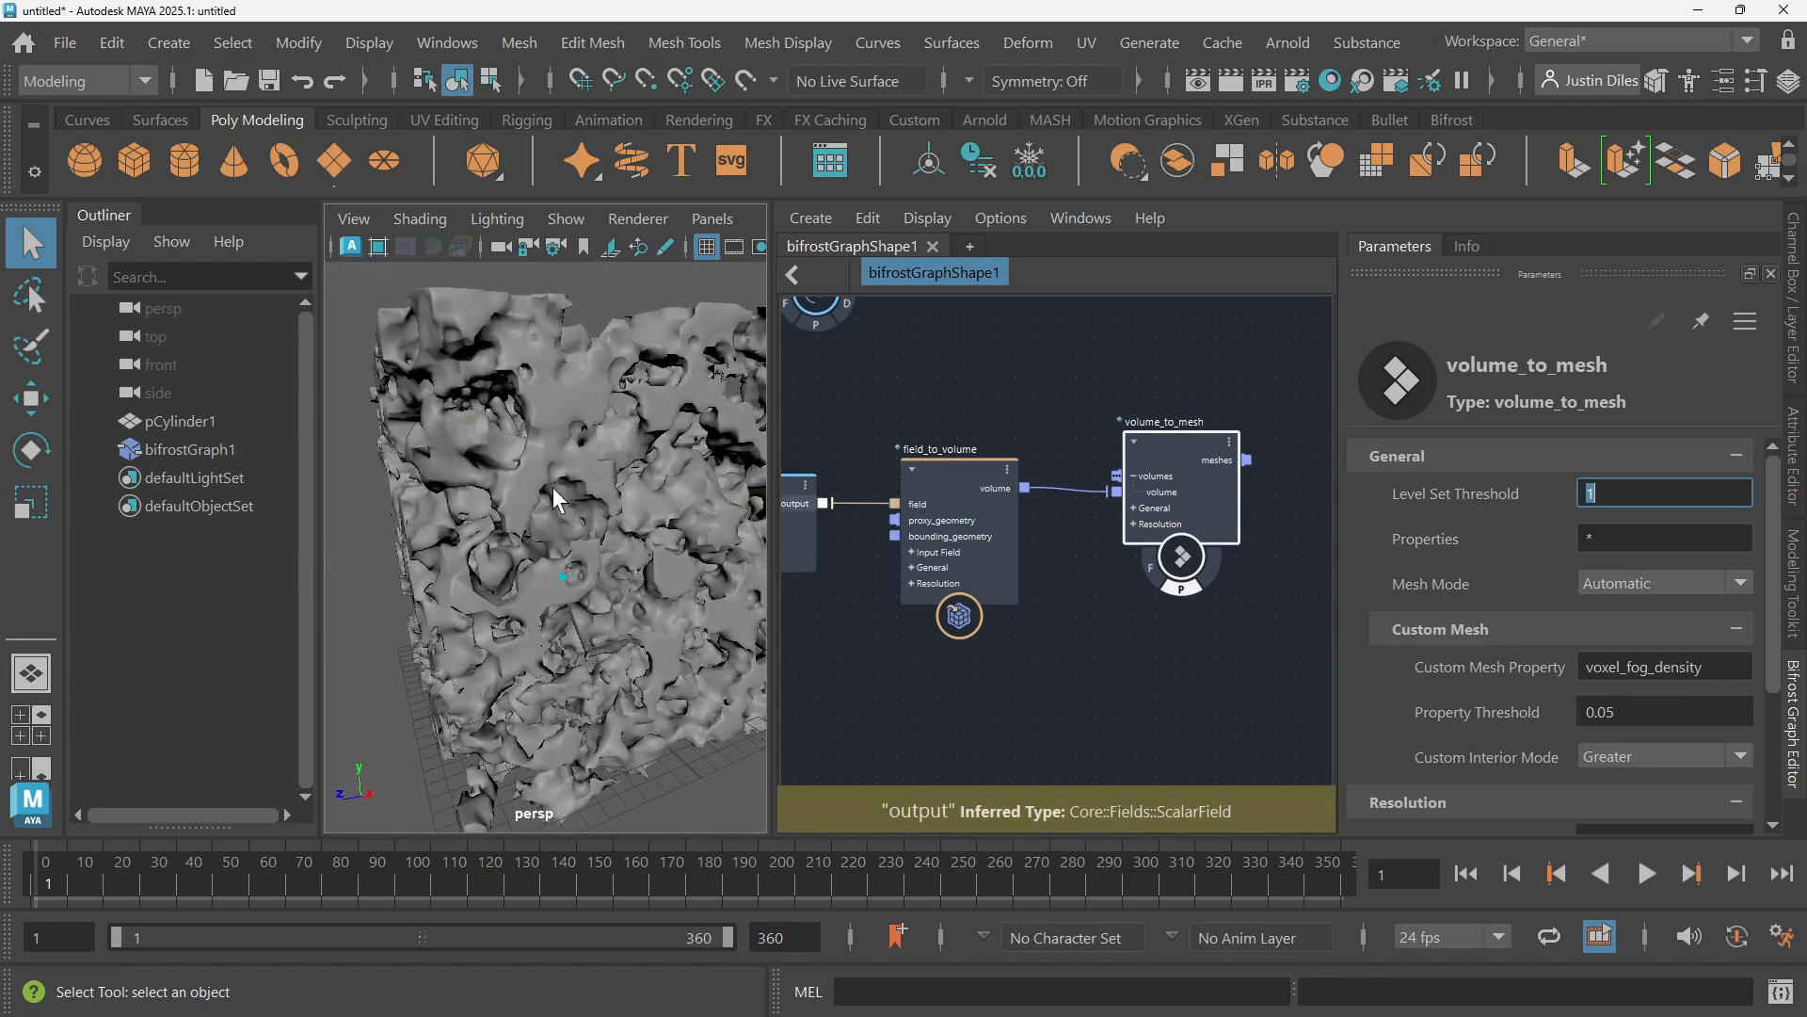
pyautogui.keyDown('alt'); pyautogui.moveTo(553, 491); pyautogui.dragTo(881, 463); pyautogui.keyUp('alt')
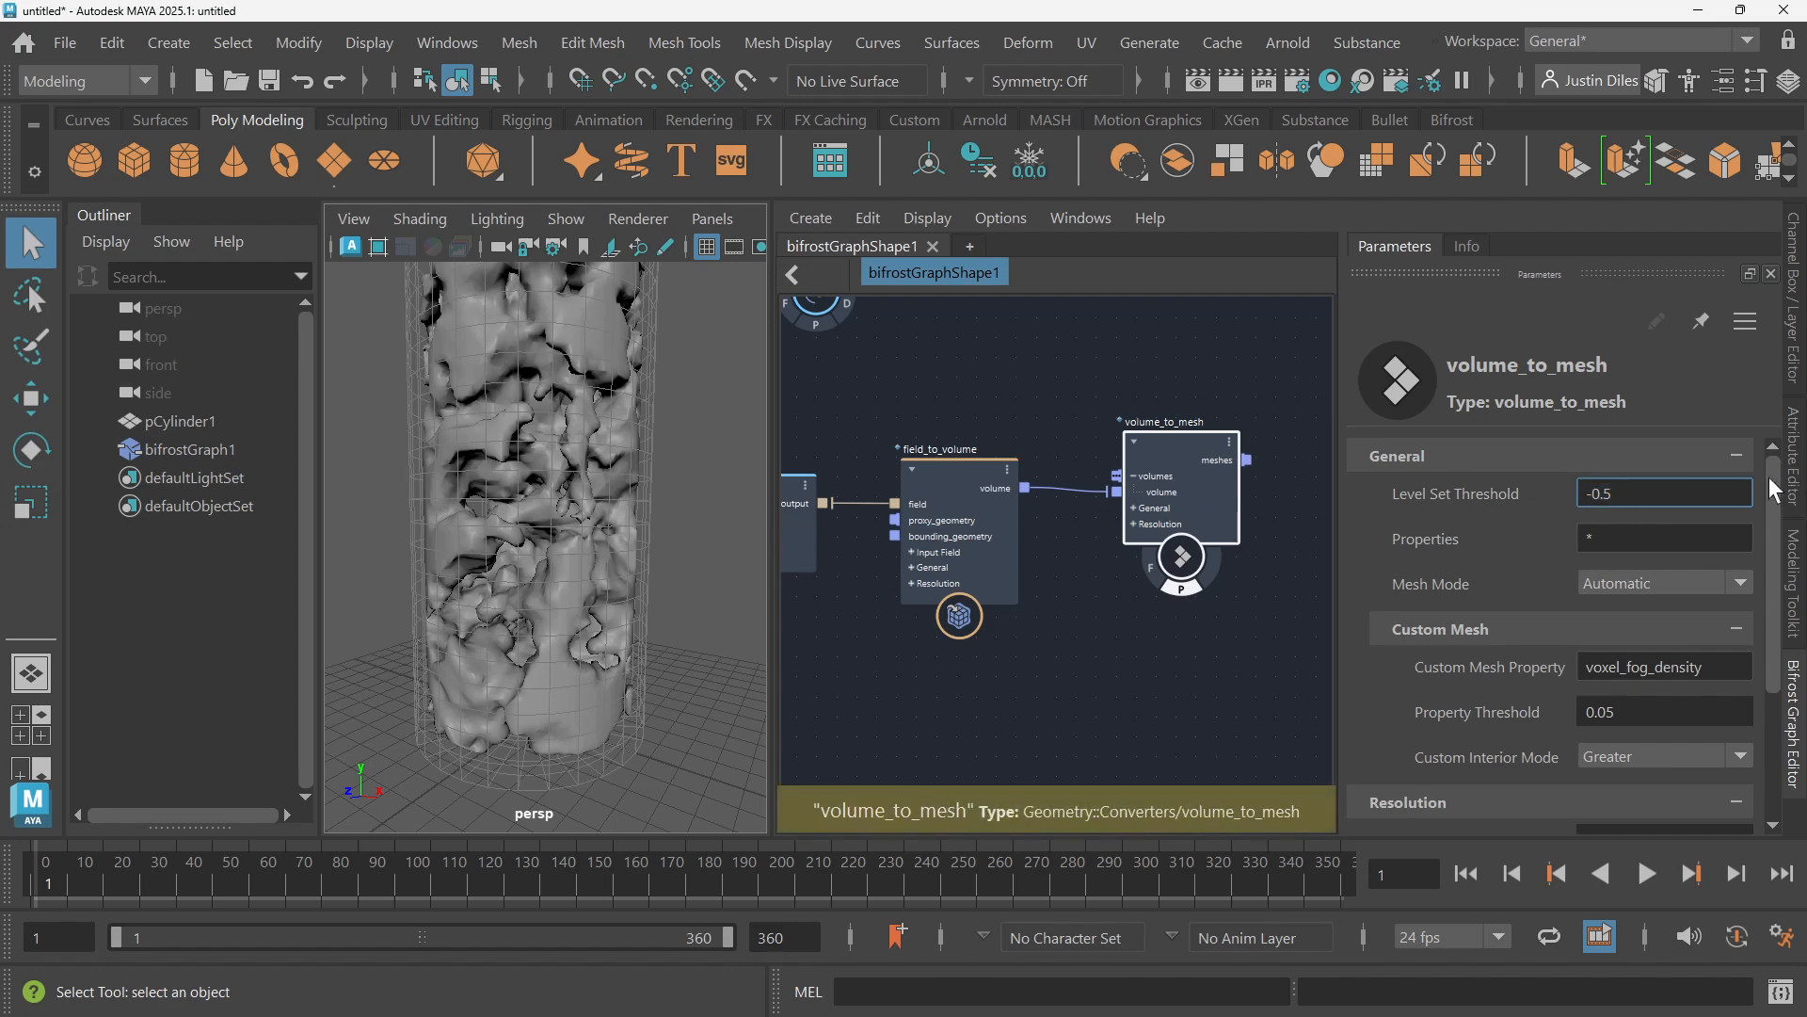
# Set volume_to_mesh's Level Set Threshold to -0.1 and orbit around the column
pyautogui.click(1593, 493)
pyautogui.moveTo(1621, 491); pyautogui.dragTo(1521, 484)
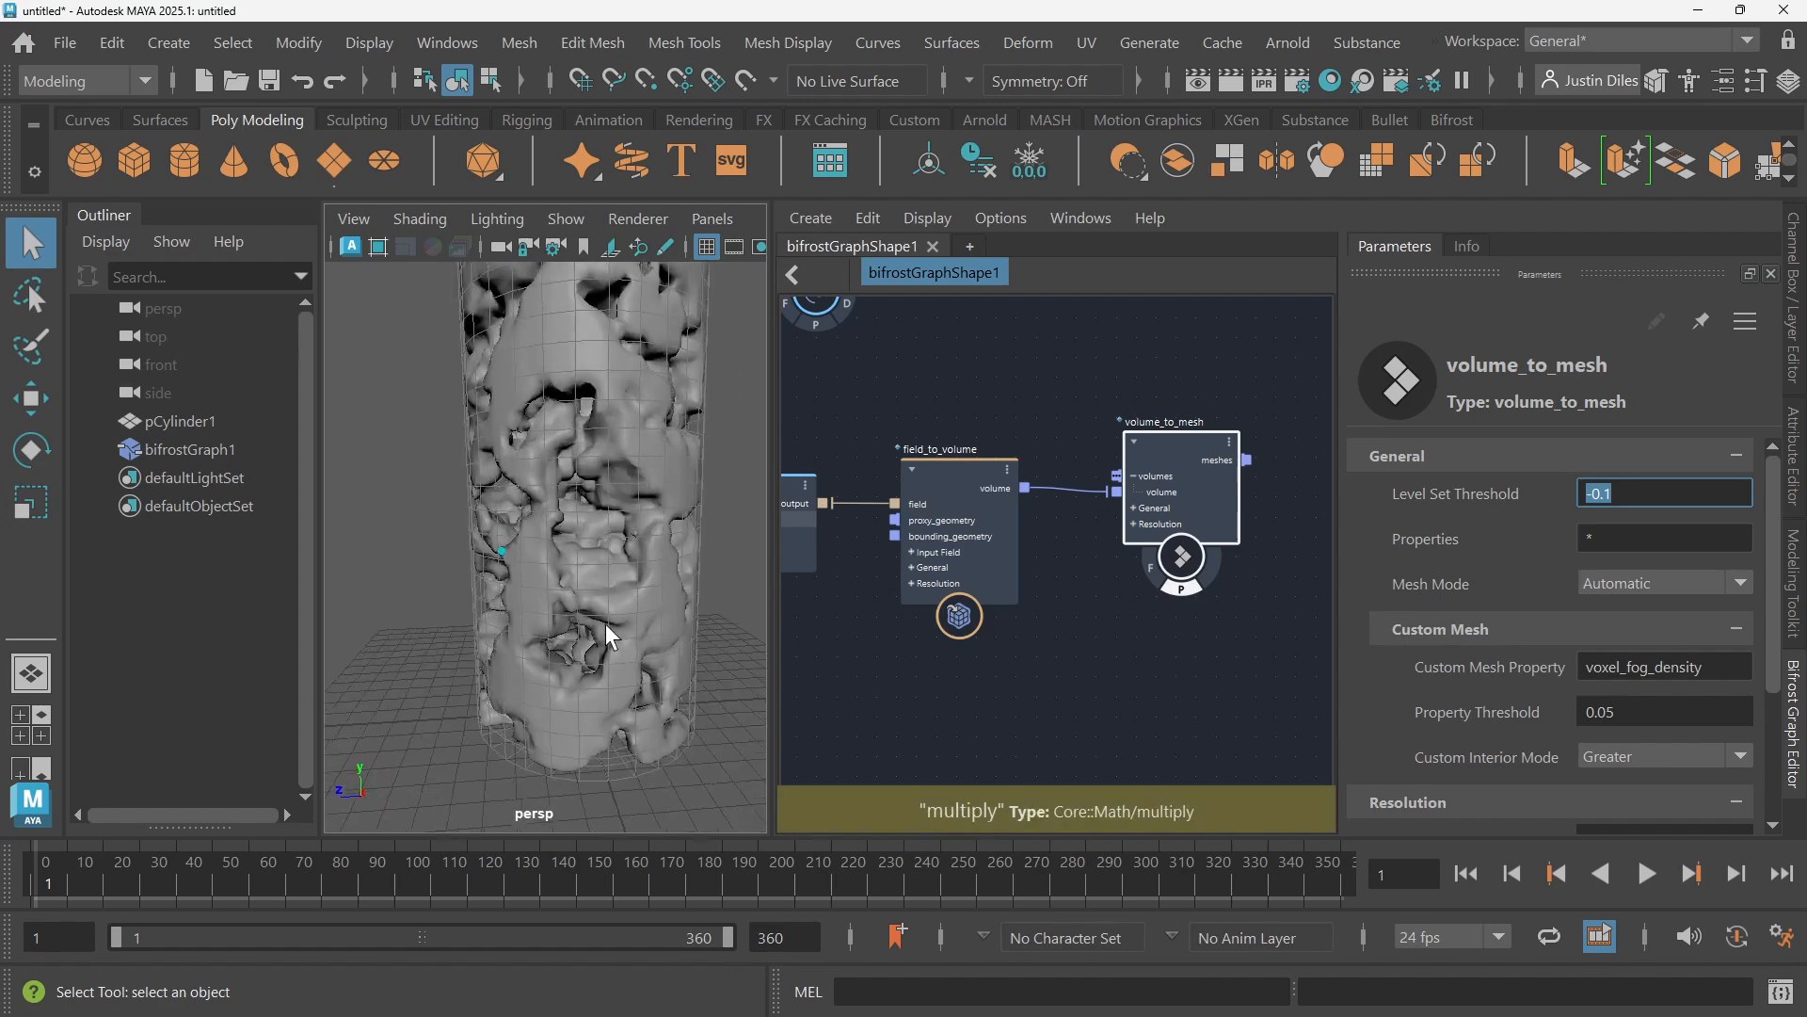
pyautogui.keyDown('alt'); pyautogui.moveTo(532, 347); pyautogui.dragTo(715, 480); pyautogui.keyUp('alt')
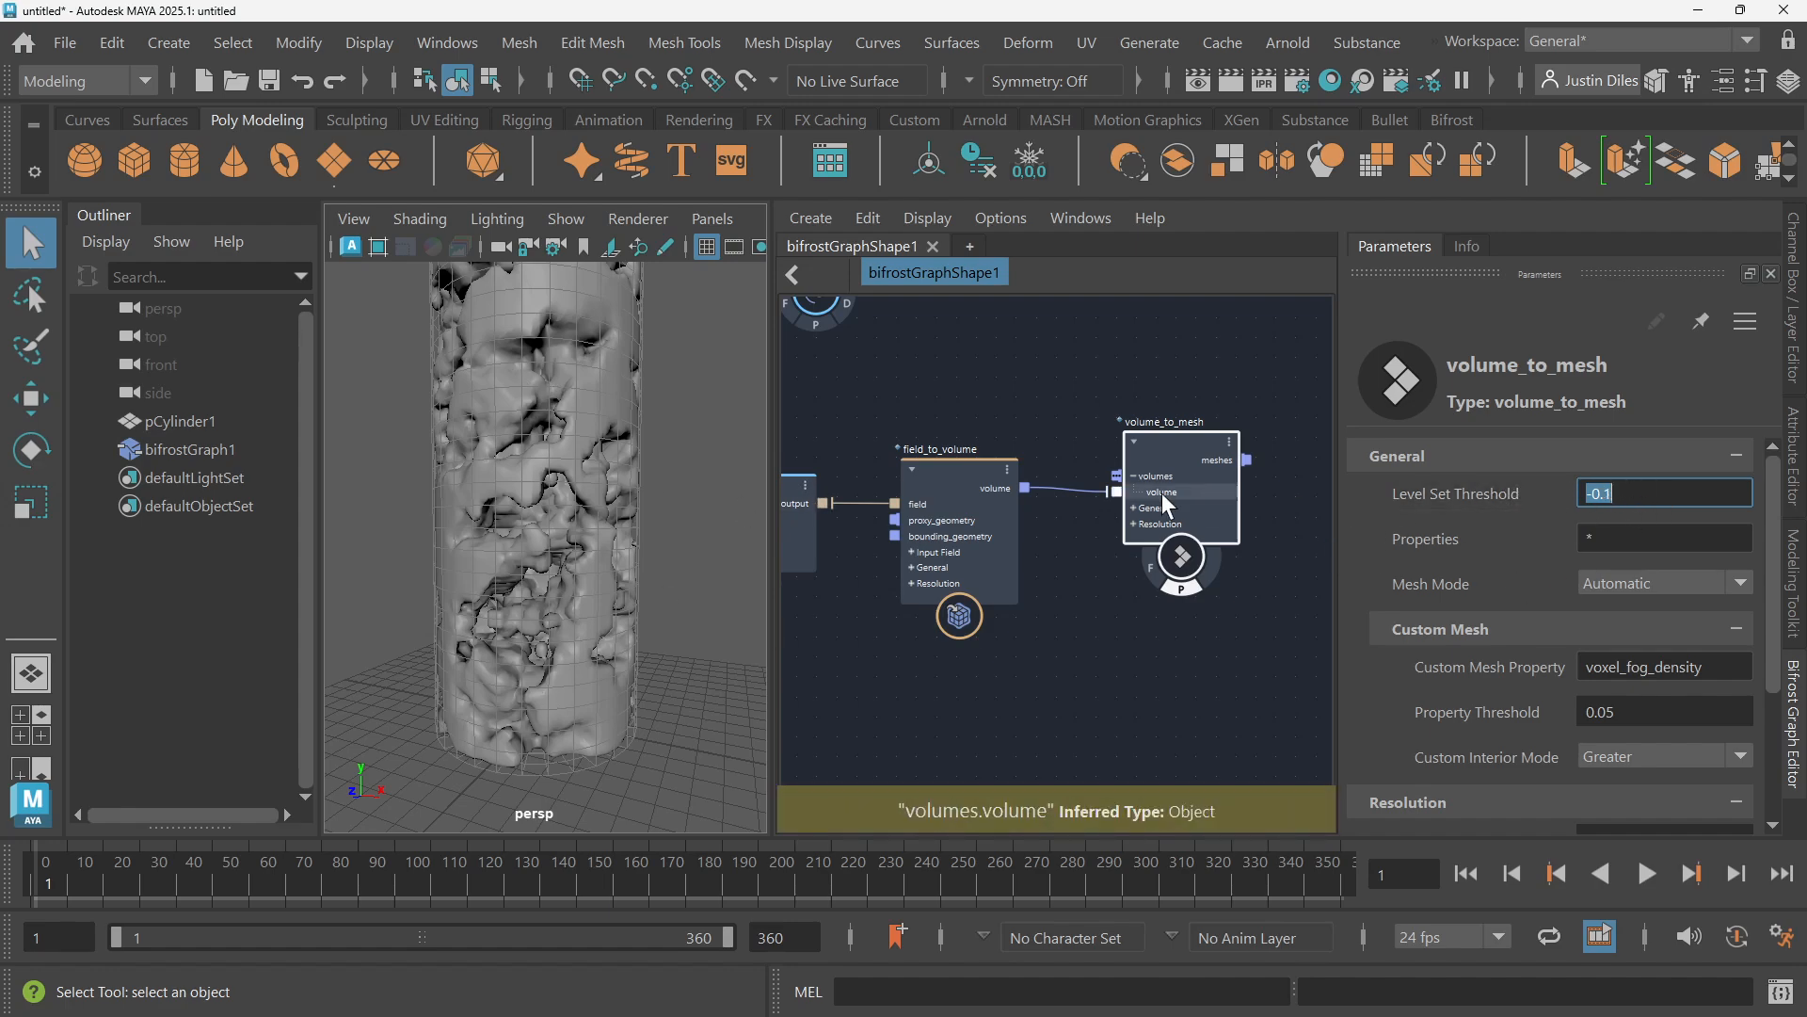
# On field_to_volume, try an Offset of -0.5 and scrub it to about -0.18
pyautogui.click(973, 476)
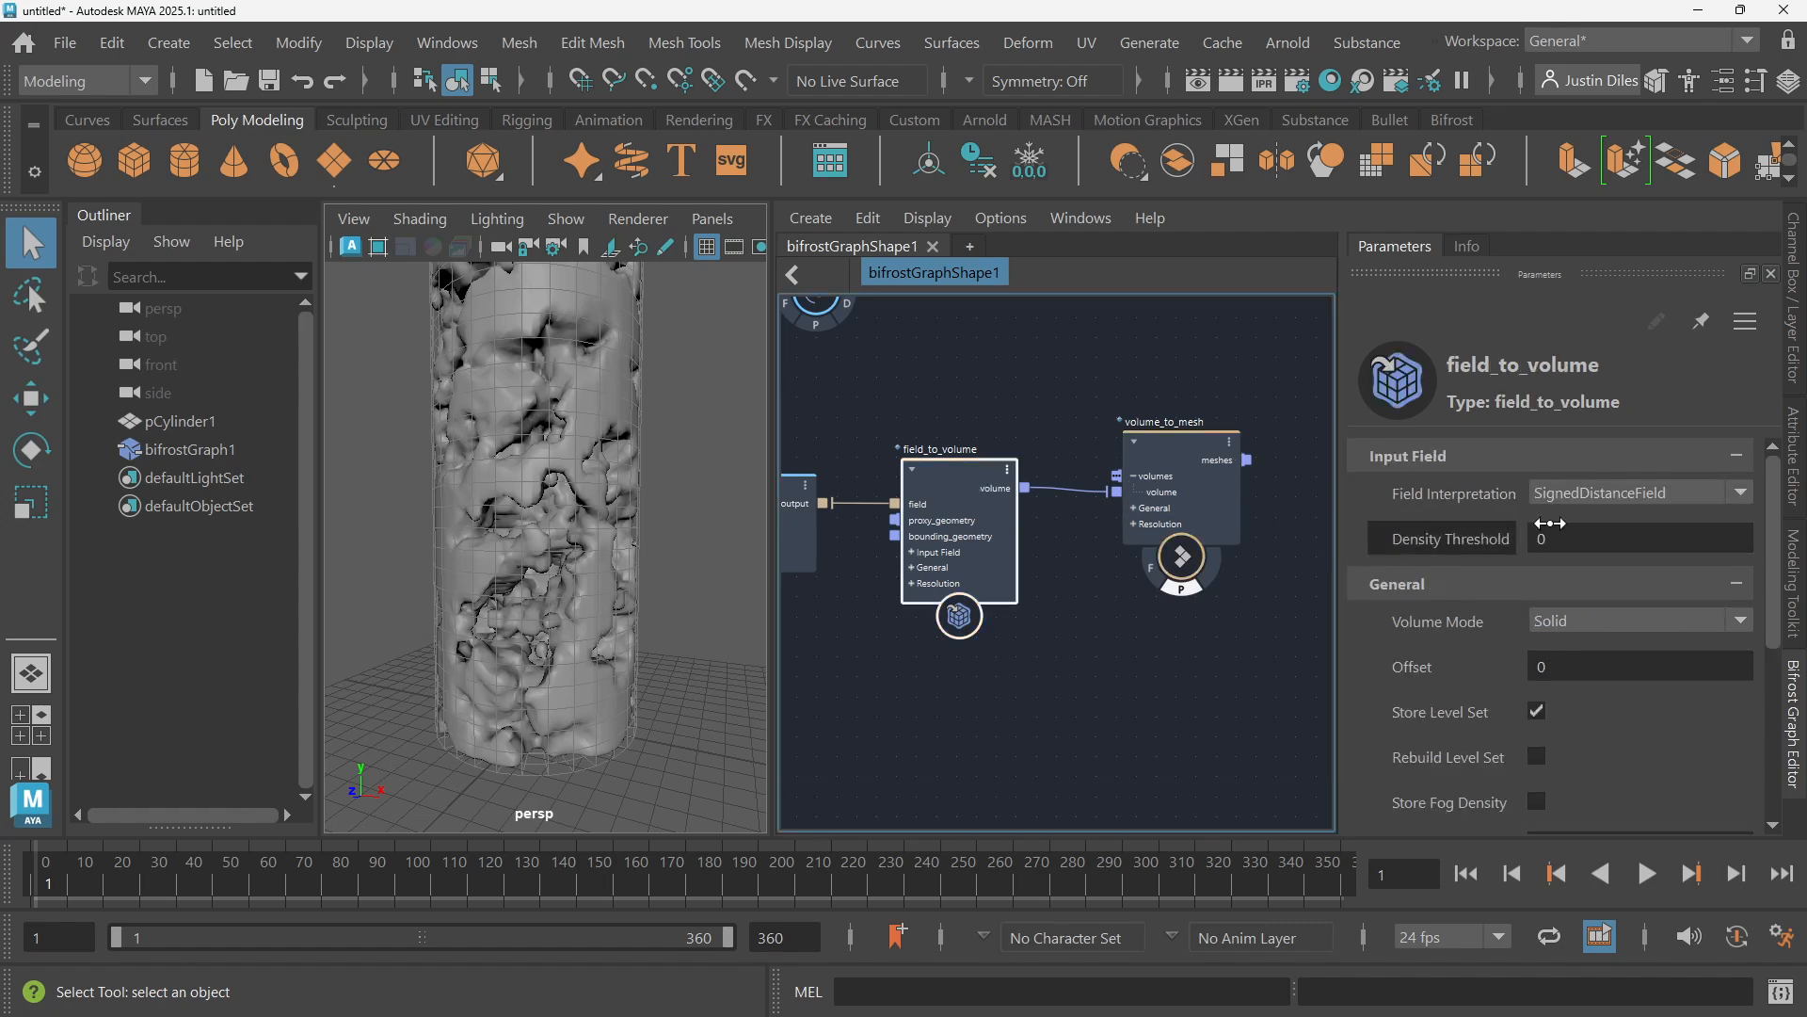
pyautogui.click(1612, 669)
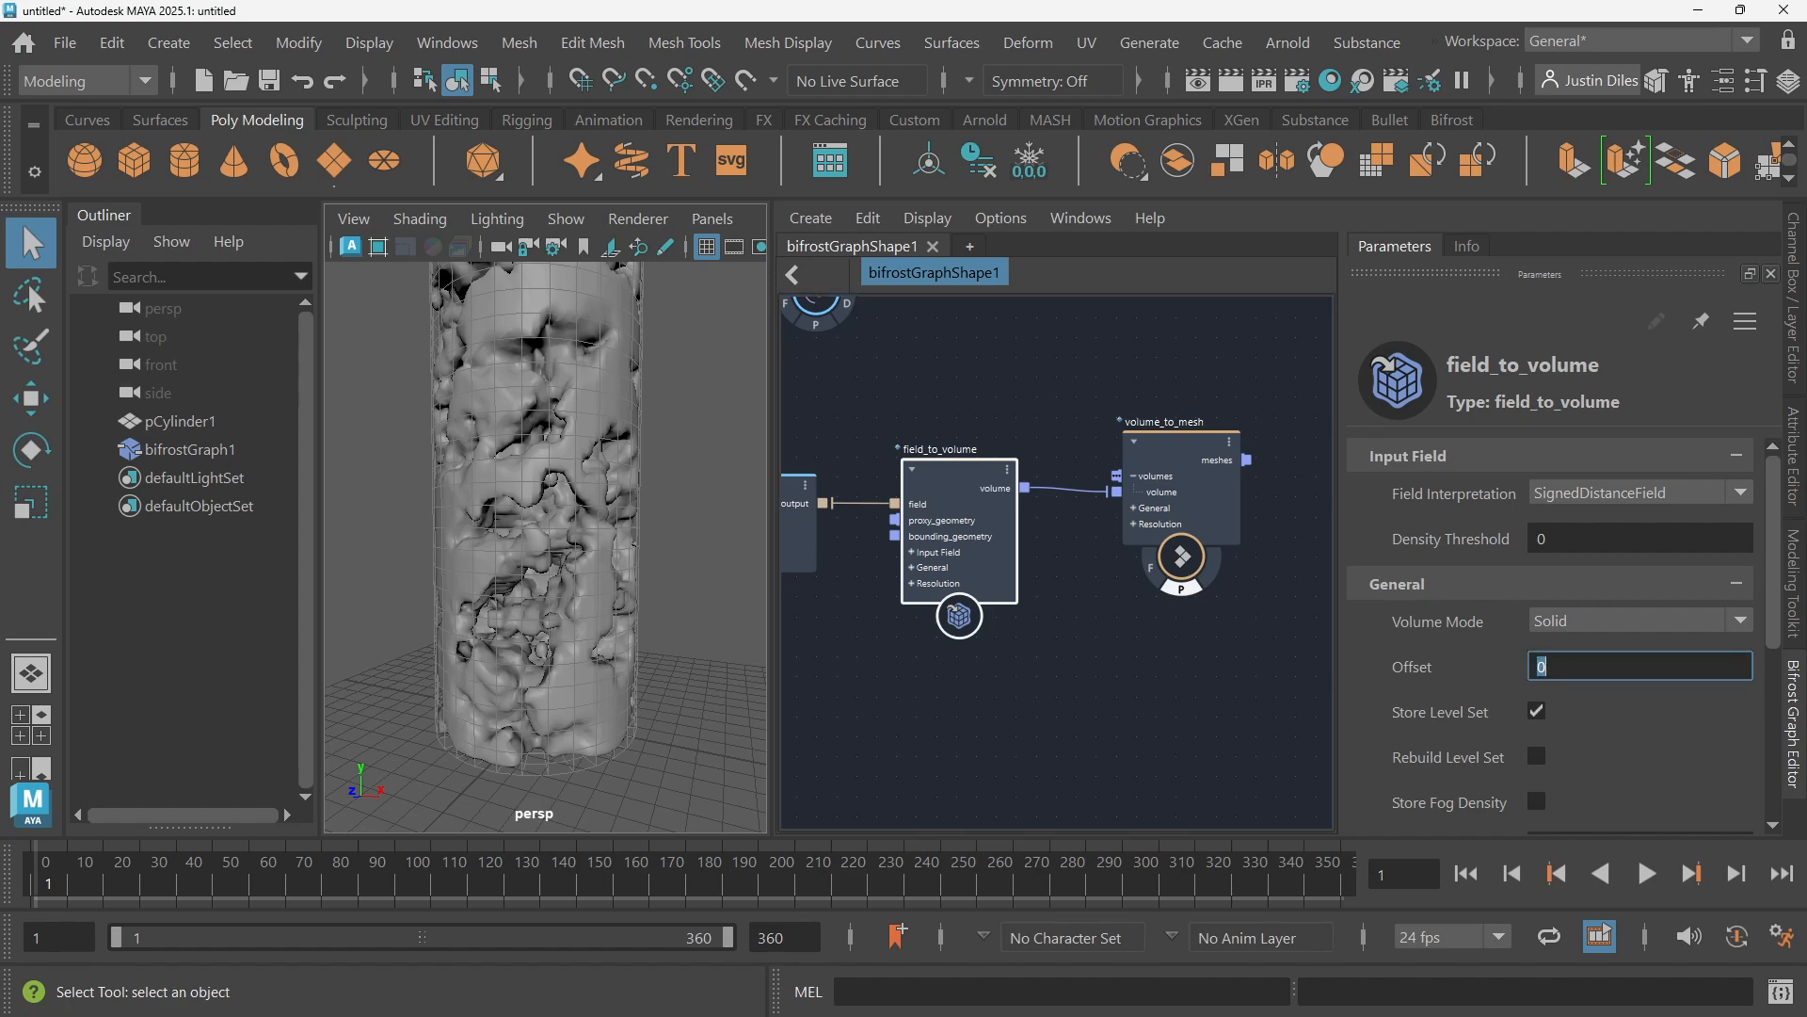
pyautogui.moveTo(962, 477); pyautogui.dragTo(955, 476)
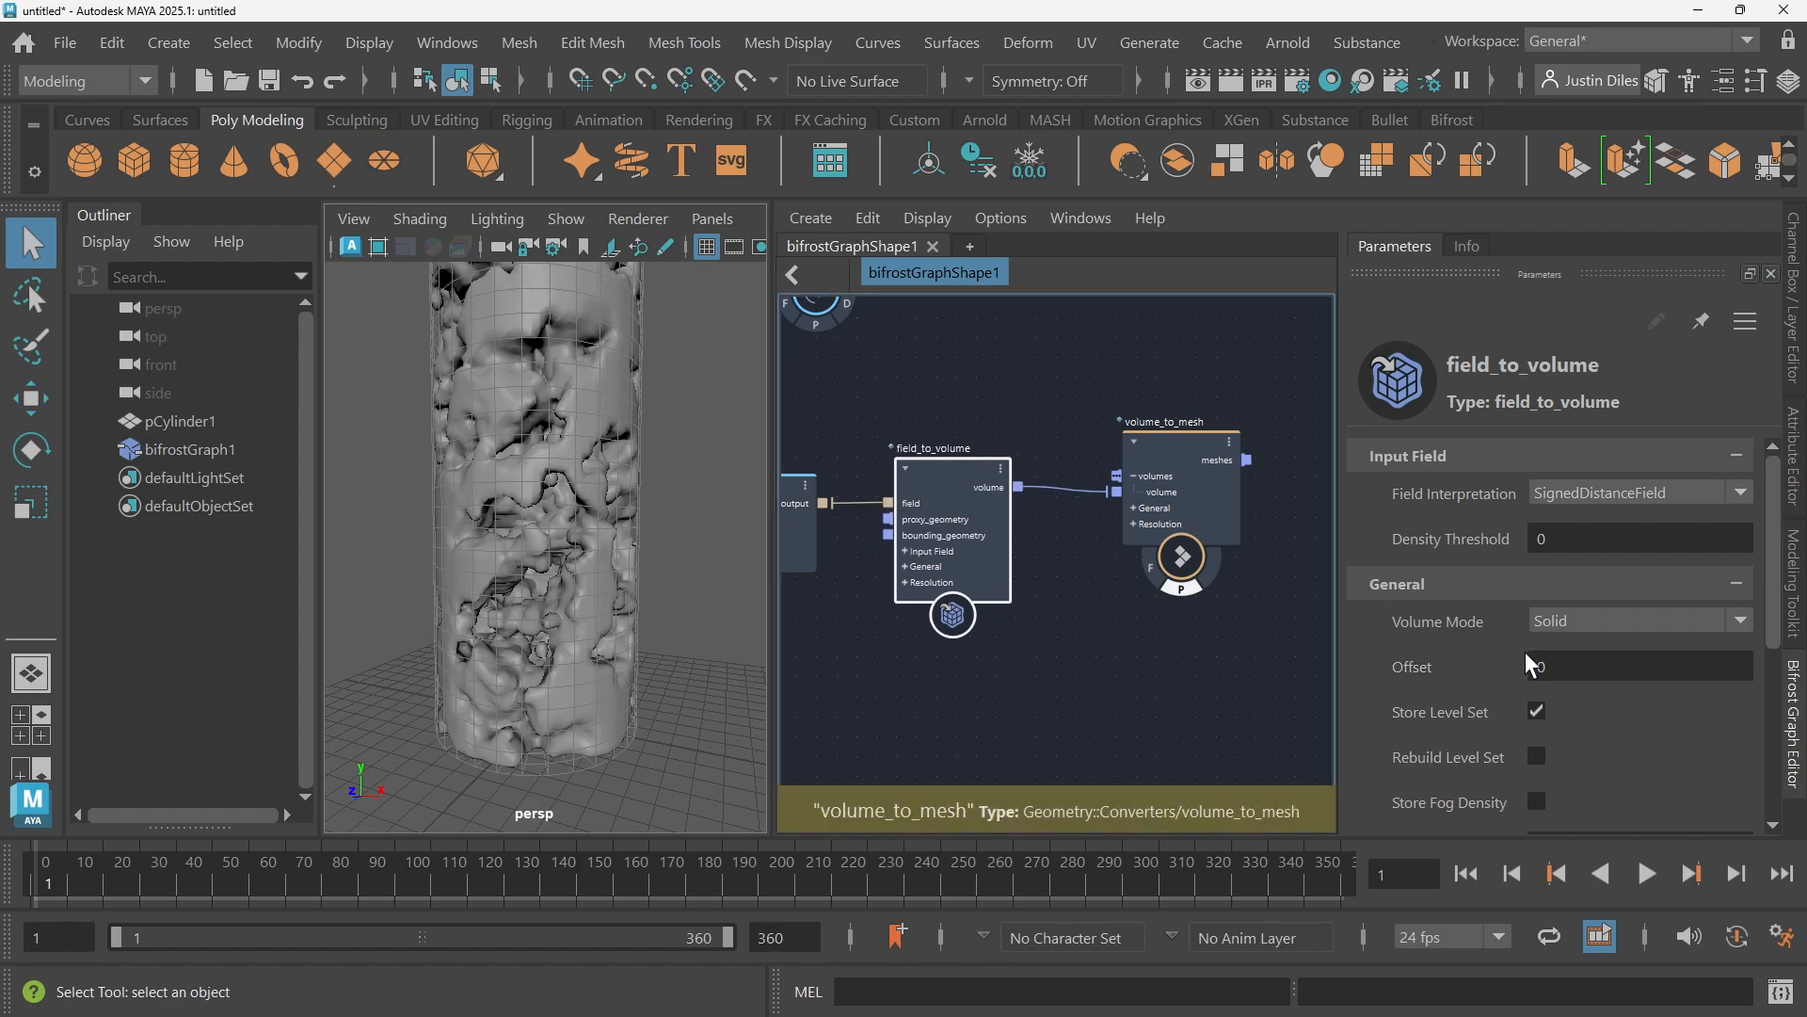
pyautogui.click(1583, 666)
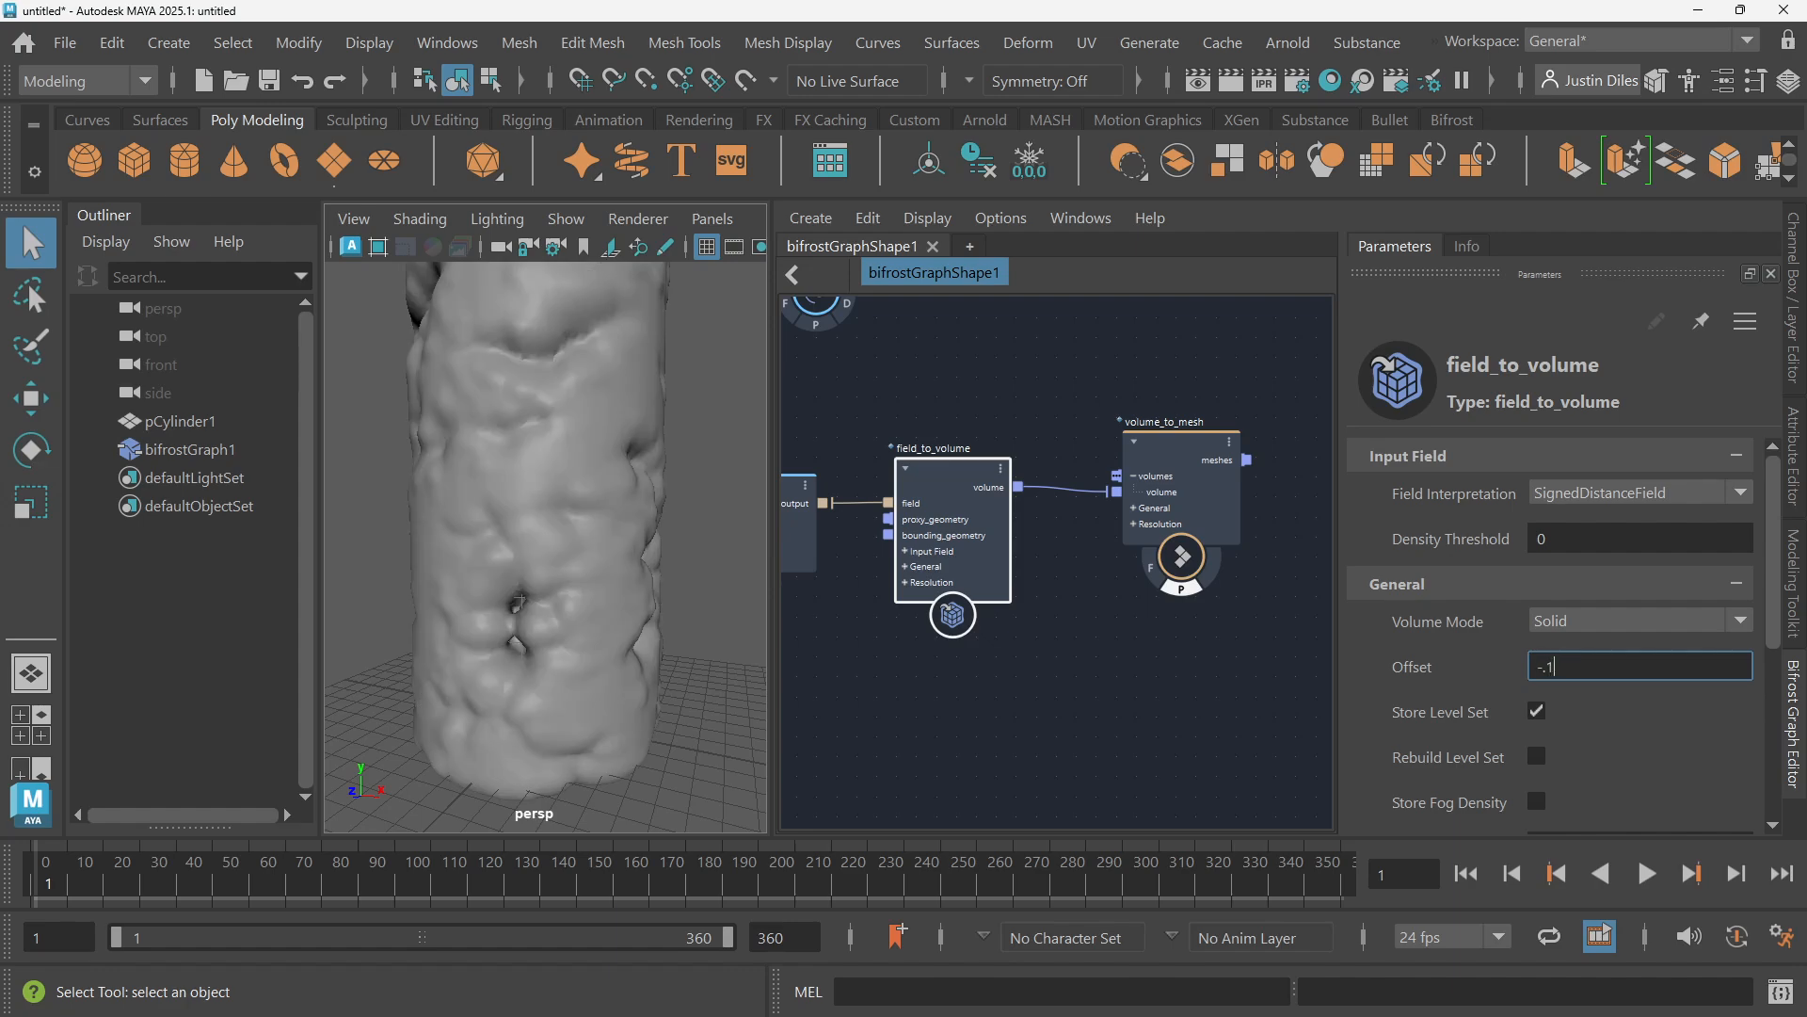
pyautogui.write('-.5')
pyautogui.press('Return')
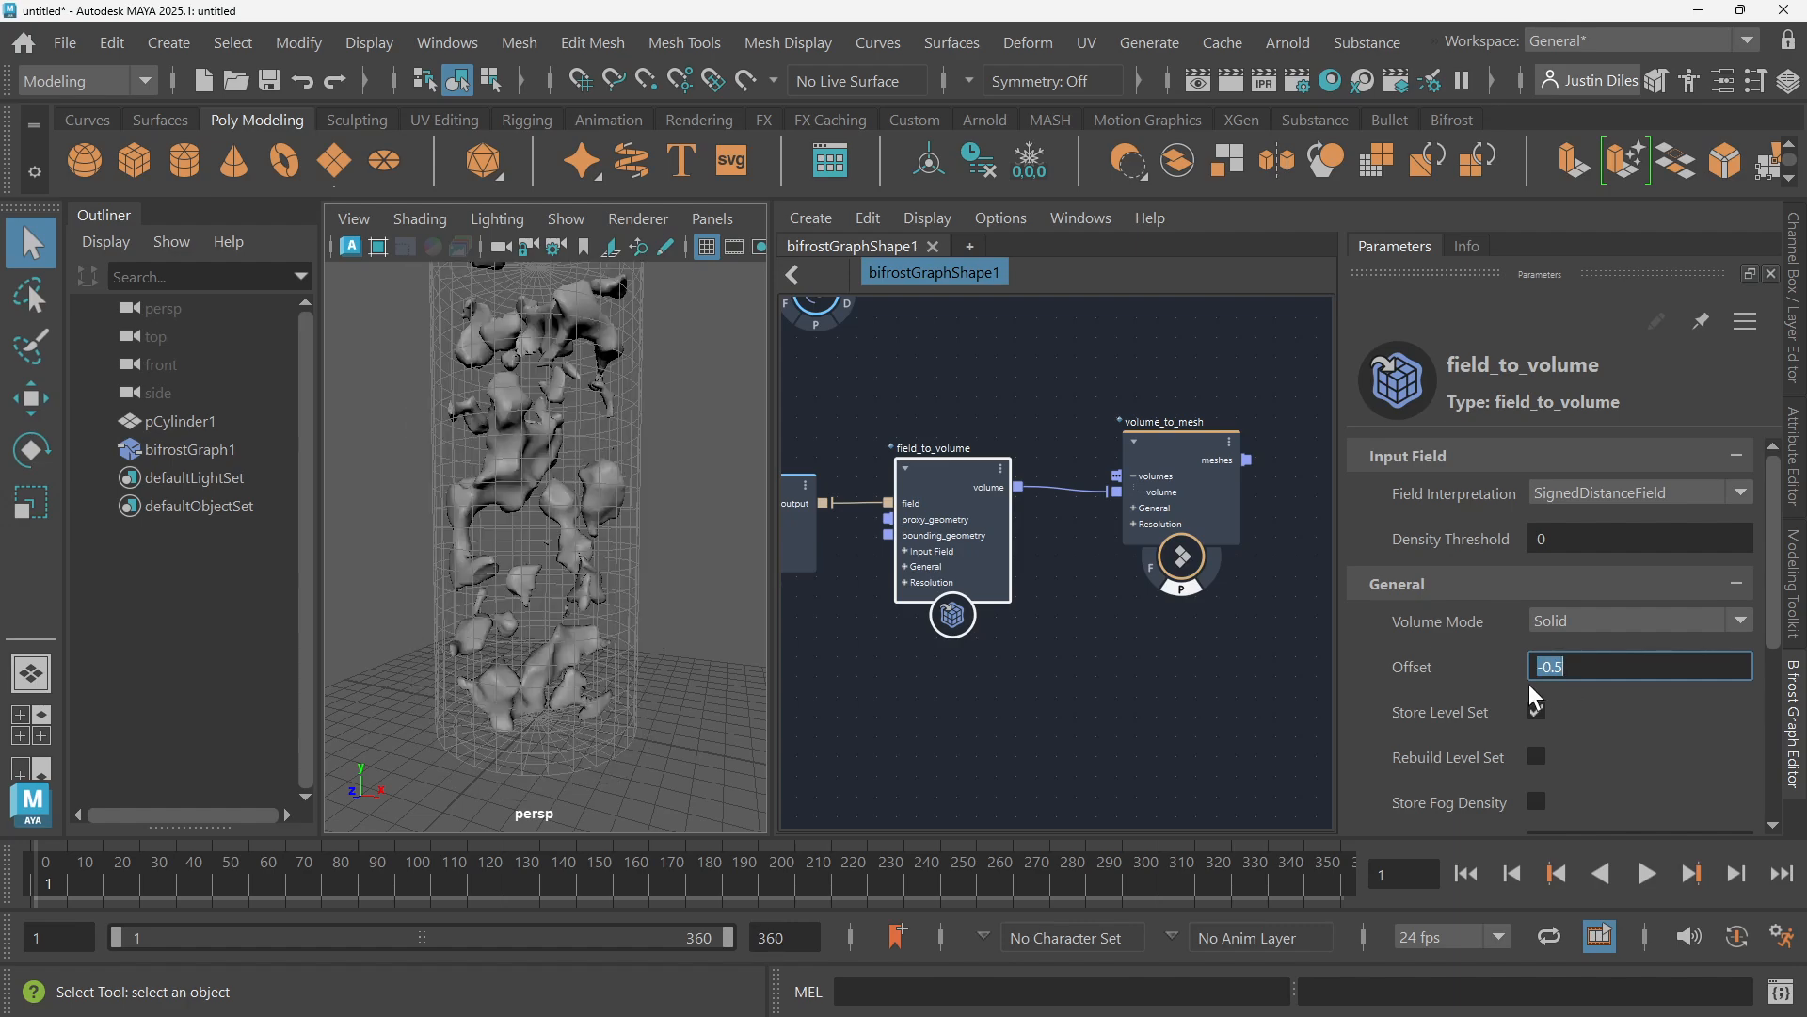
pyautogui.moveTo(1433, 670); pyautogui.dragTo(1628, 660)
# Set field_to_volume's Offset to -0.05 and examine the column's surface from several angles
pyautogui.click(1599, 671)
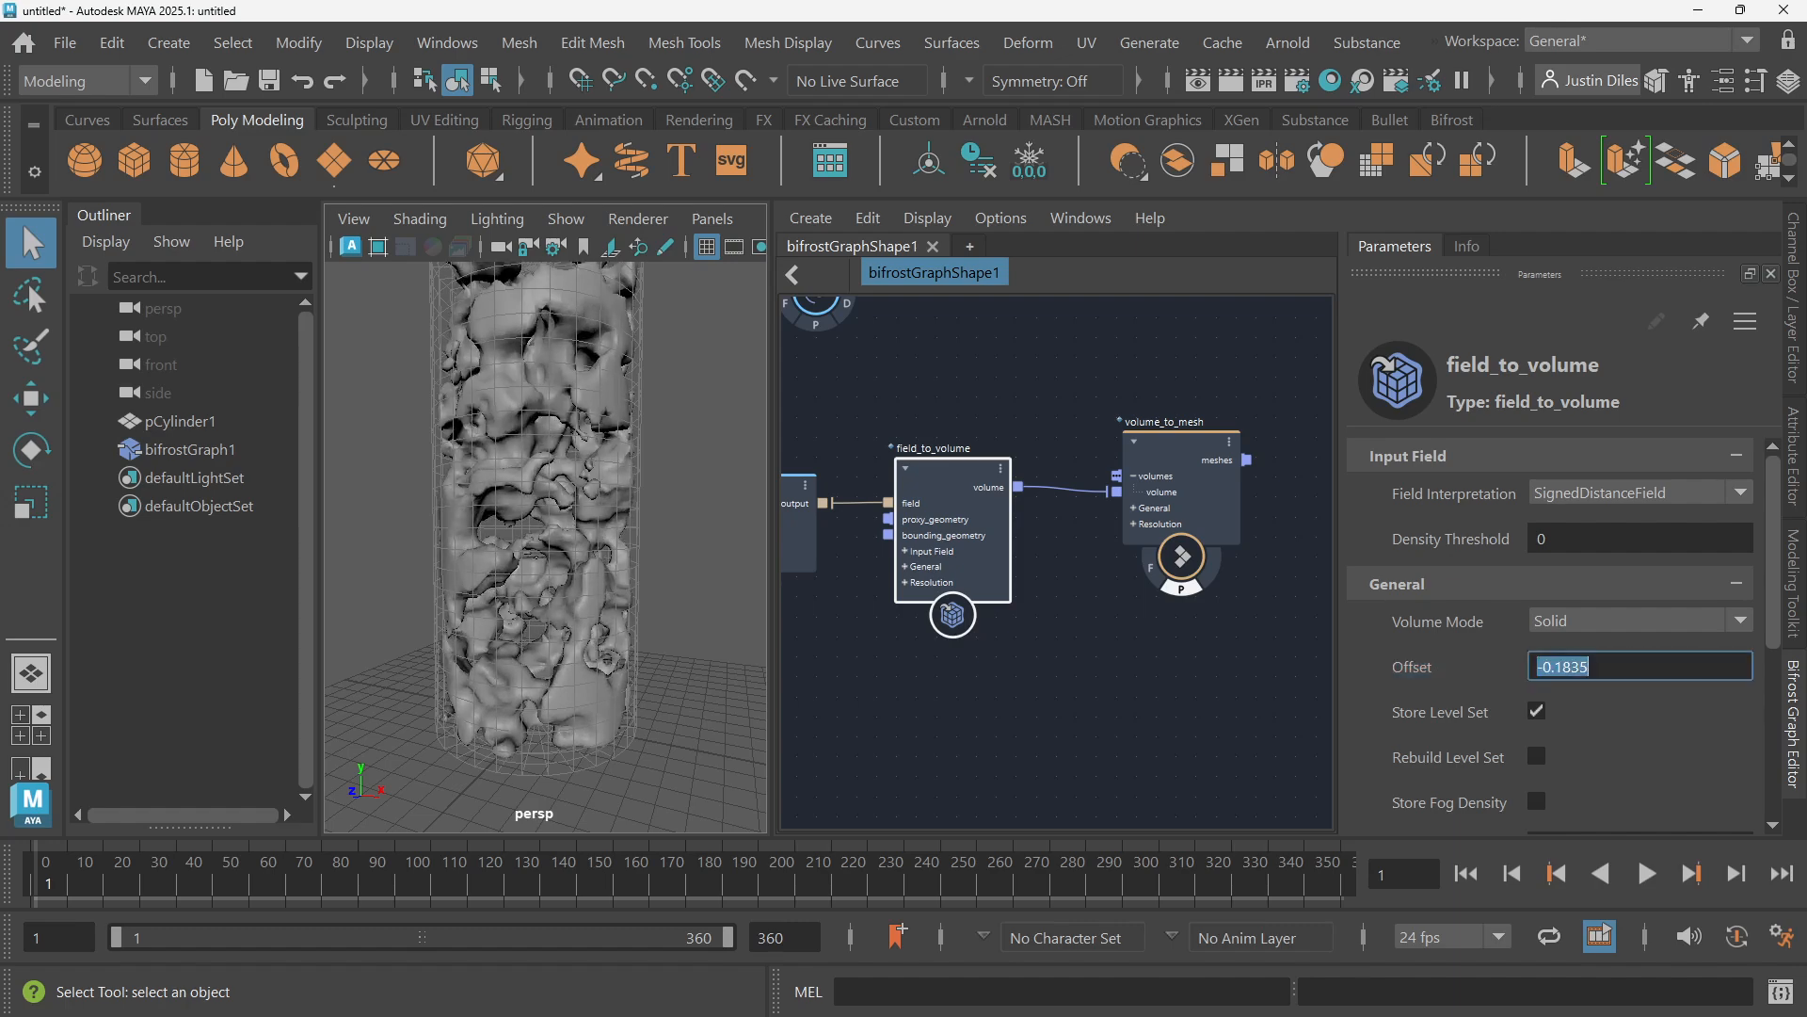
pyautogui.write('-0.05')
pyautogui.press('Return')
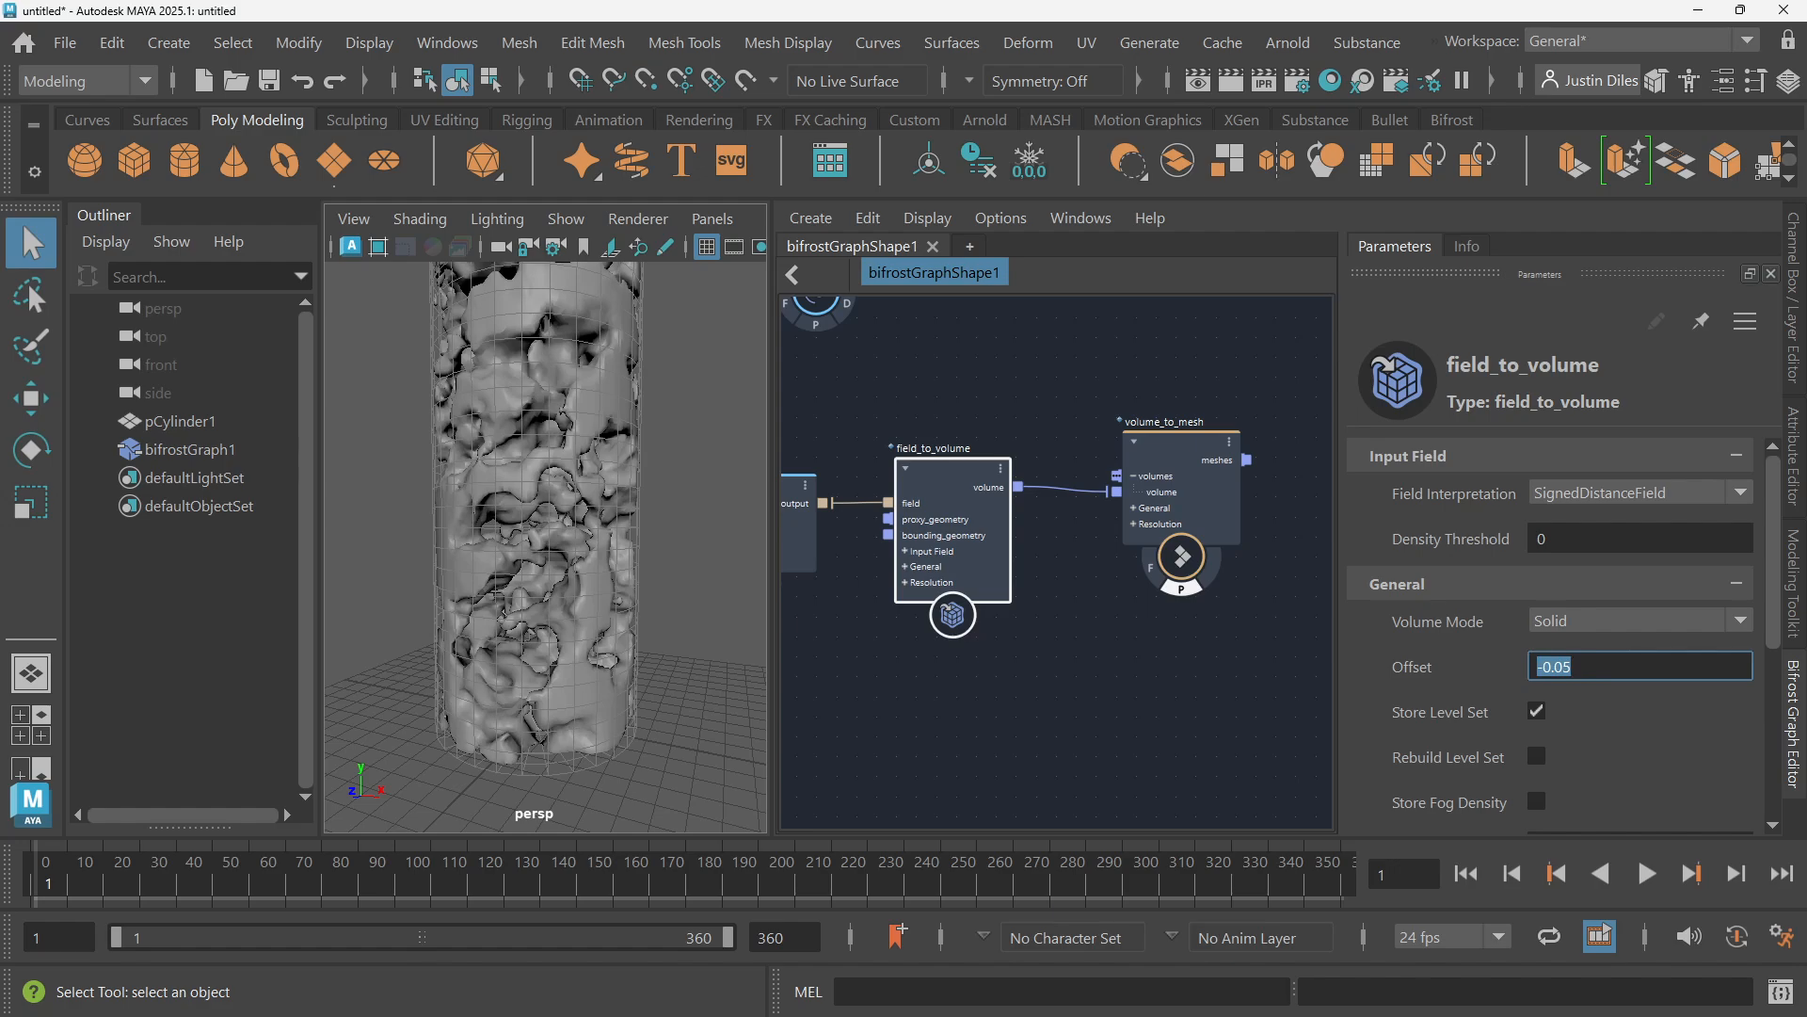
pyautogui.keyDown('alt'); pyautogui.moveTo(573, 650); pyautogui.dragTo(744, 535); pyautogui.keyUp('alt')
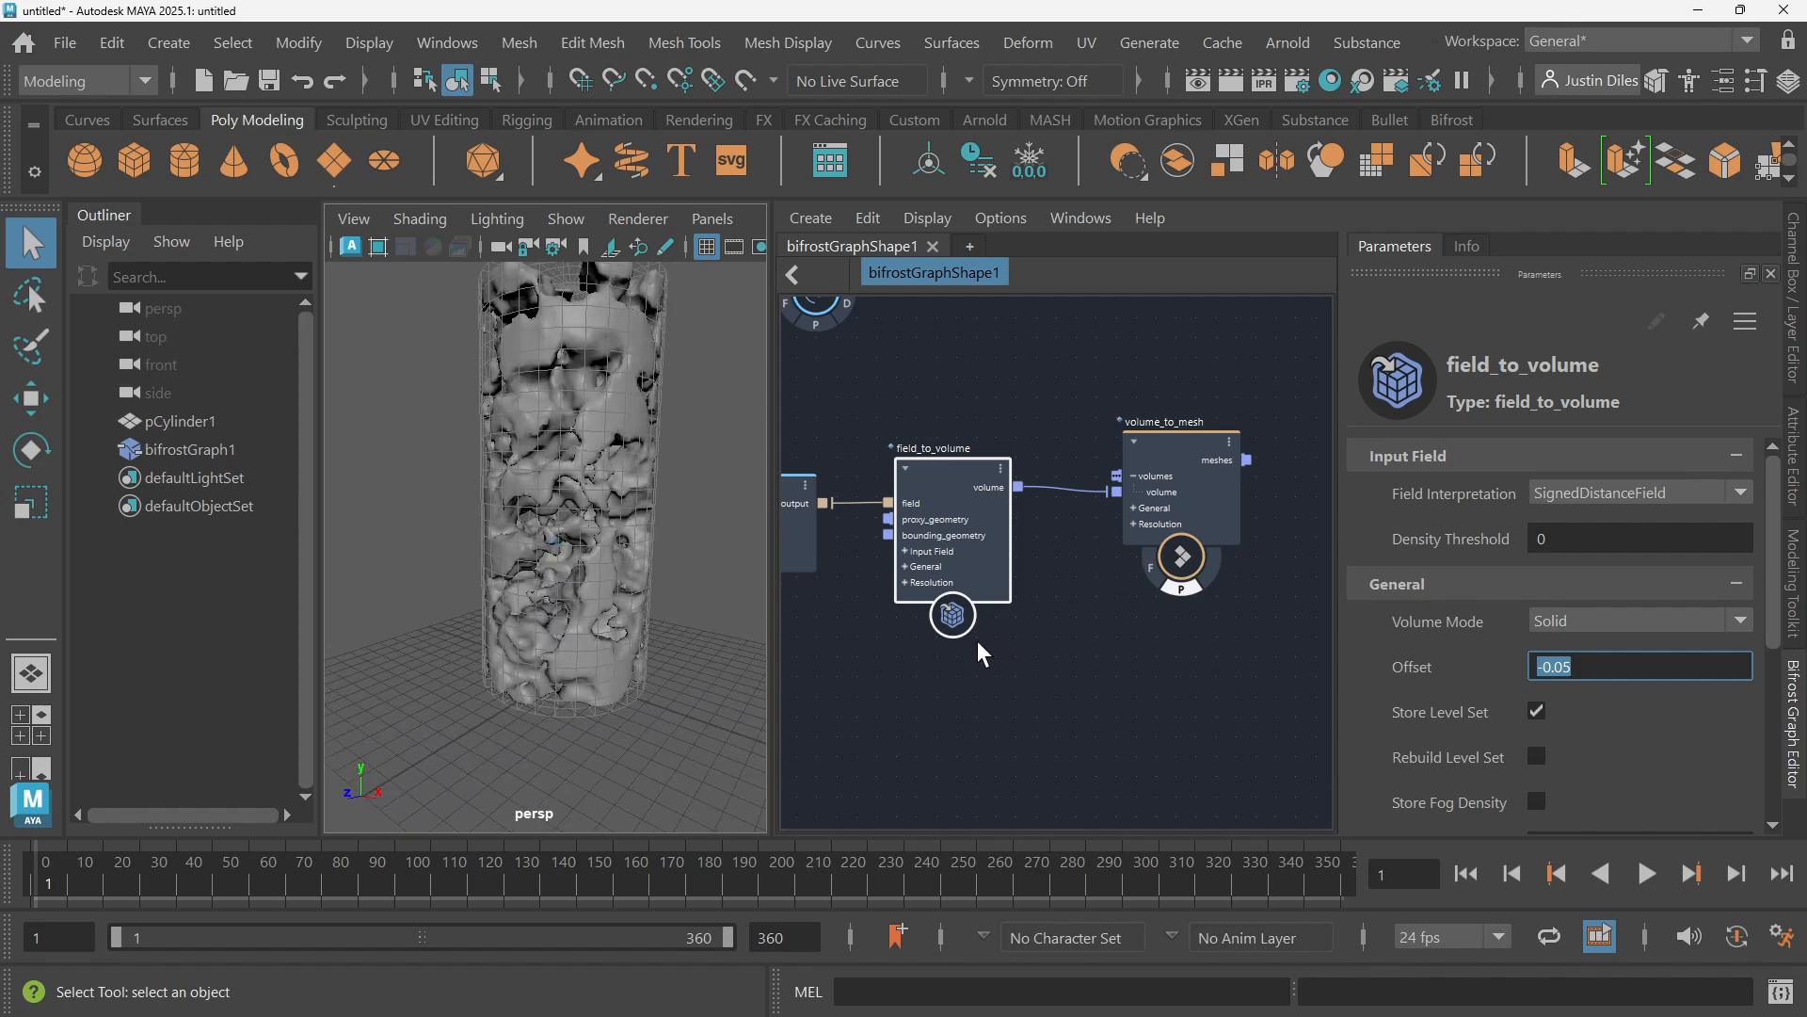
pyautogui.keyDown('alt'); pyautogui.moveTo(649, 499); pyautogui.dragTo(665, 524); pyautogui.keyUp('alt')
# Try a Frequency of 0.03 on fractal_noise_field and inspect the base of the column
pyautogui.keyDown('alt'); pyautogui.moveTo(878, 668); pyautogui.dragTo(1315, 647, button='middle'); pyautogui.keyUp('alt')
pyautogui.scroll(-1, 939, 572)
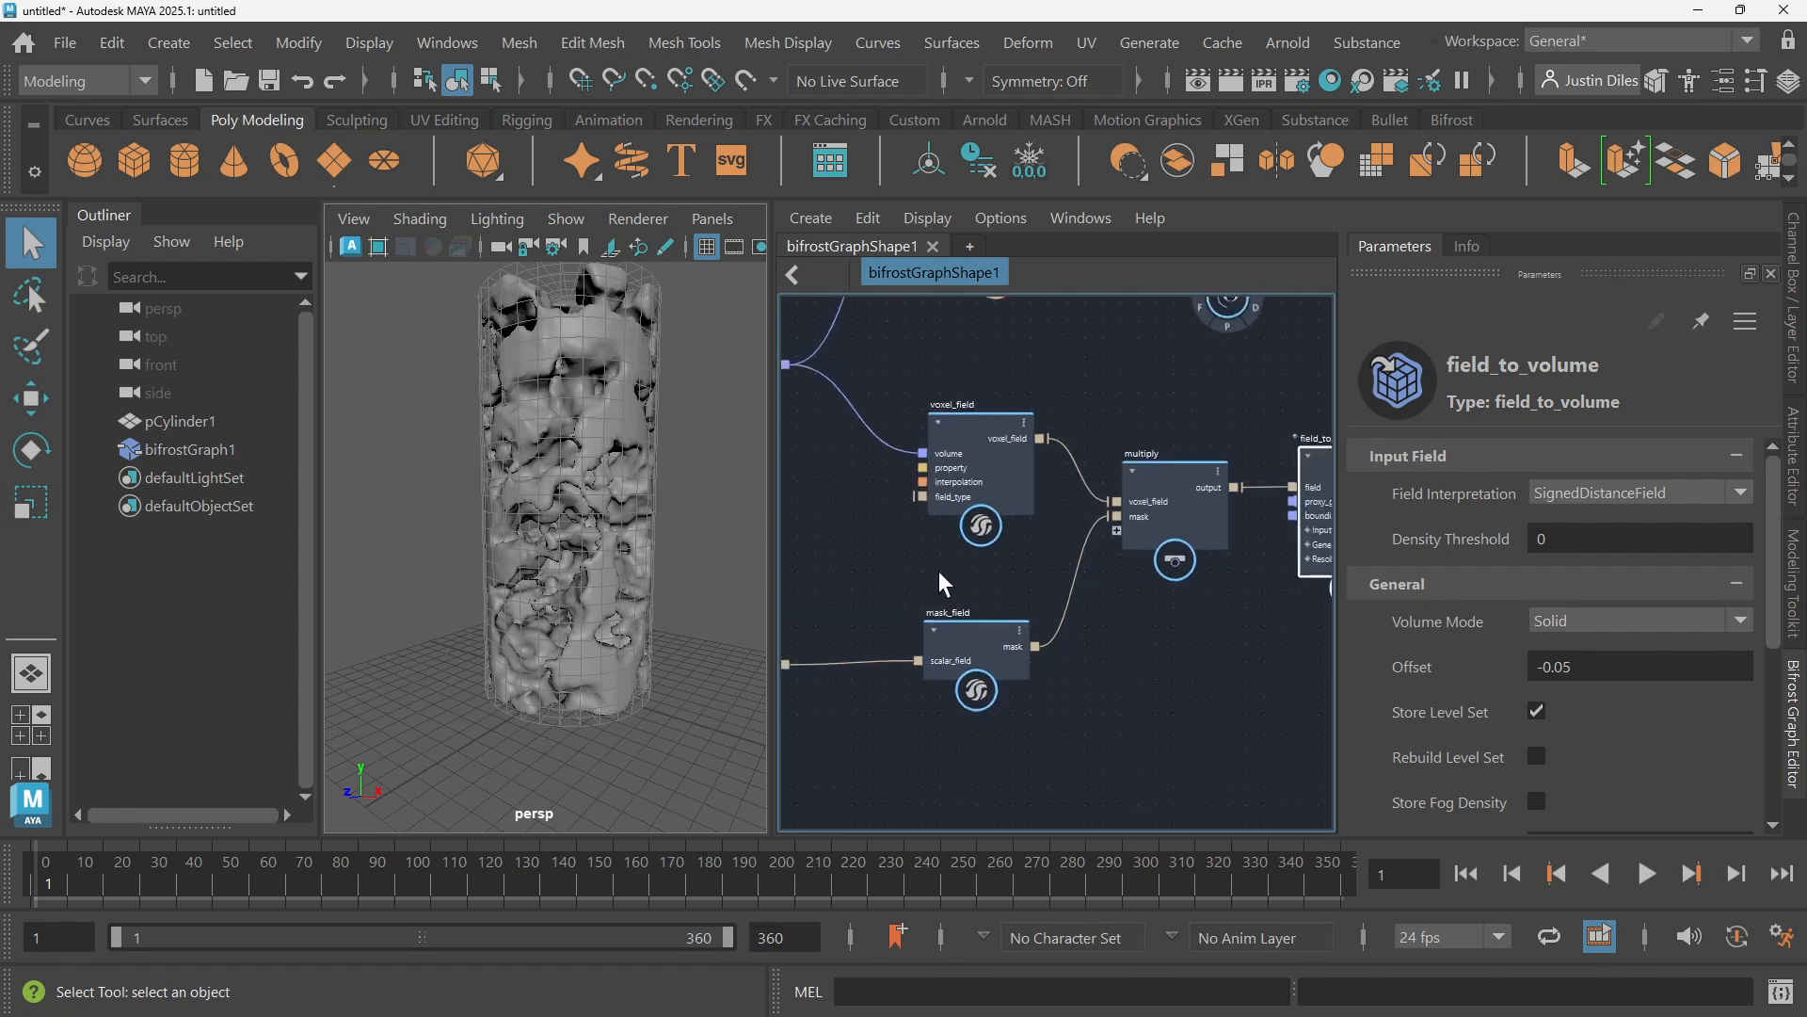
pyautogui.keyDown('alt'); pyautogui.moveTo(944, 584); pyautogui.dragTo(1211, 492, button='middle'); pyautogui.keyUp('alt')
pyautogui.scroll(3, 993, 512)
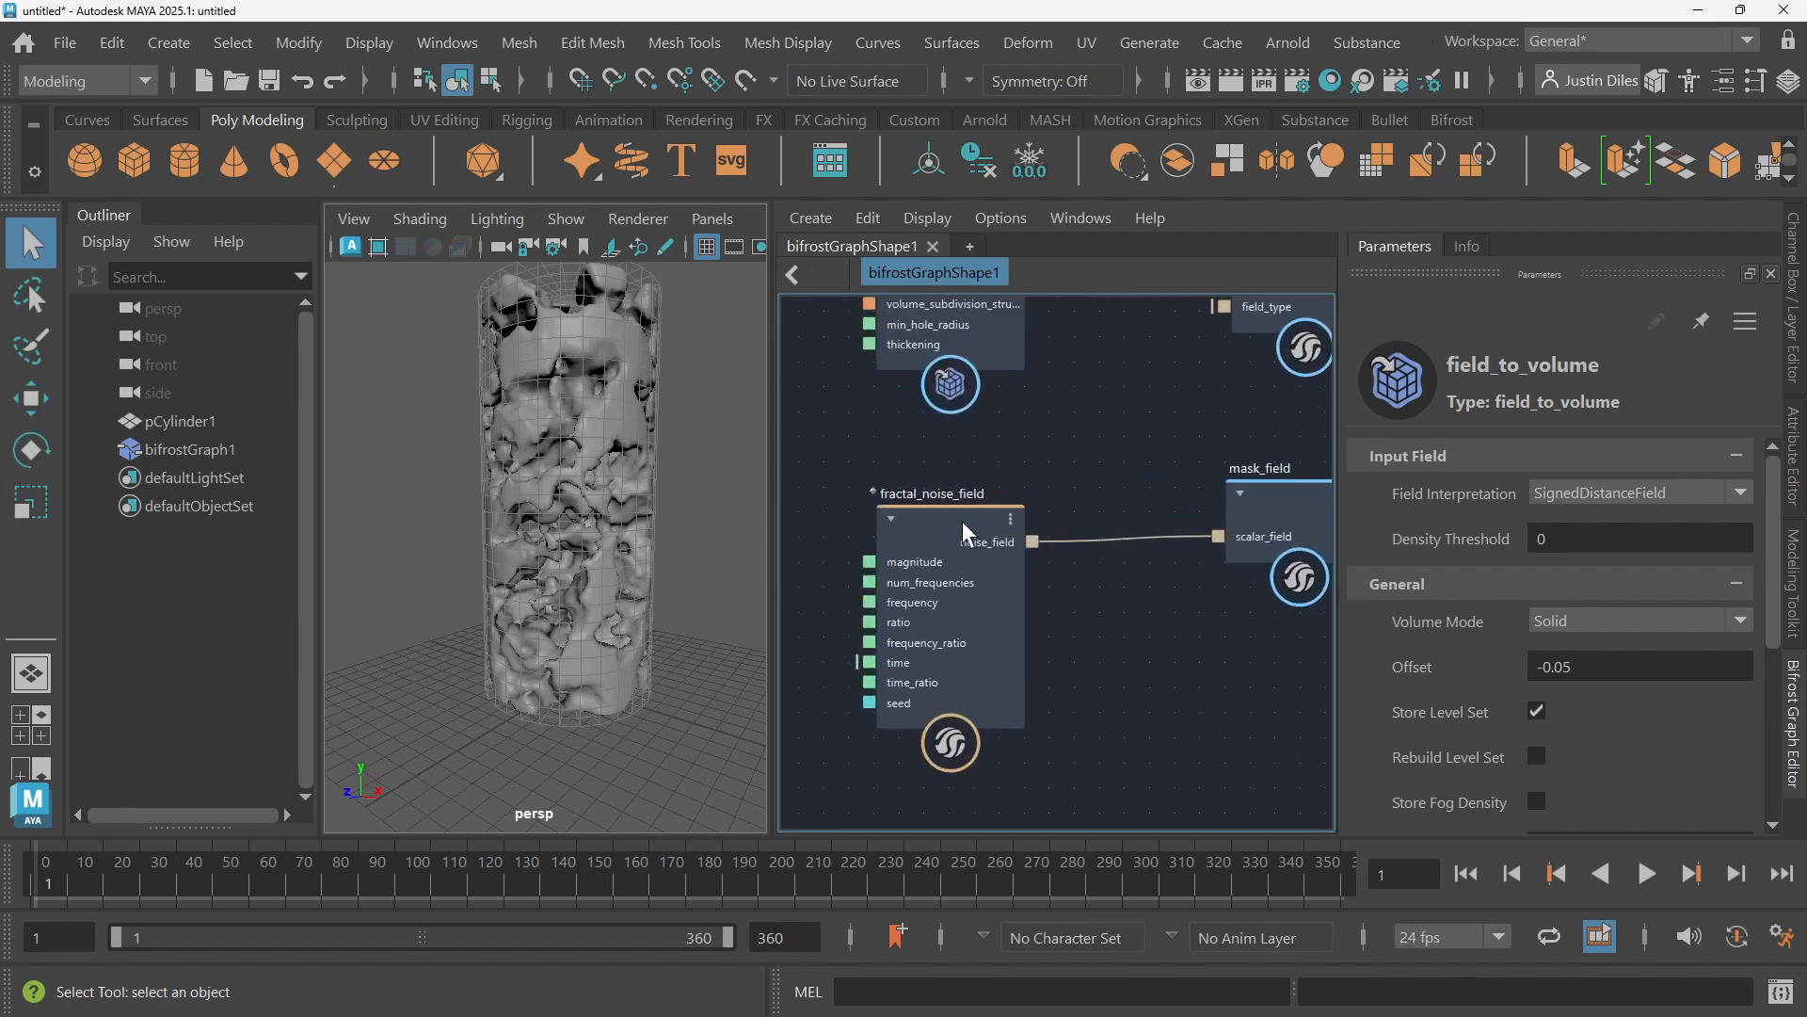
pyautogui.click(963, 525)
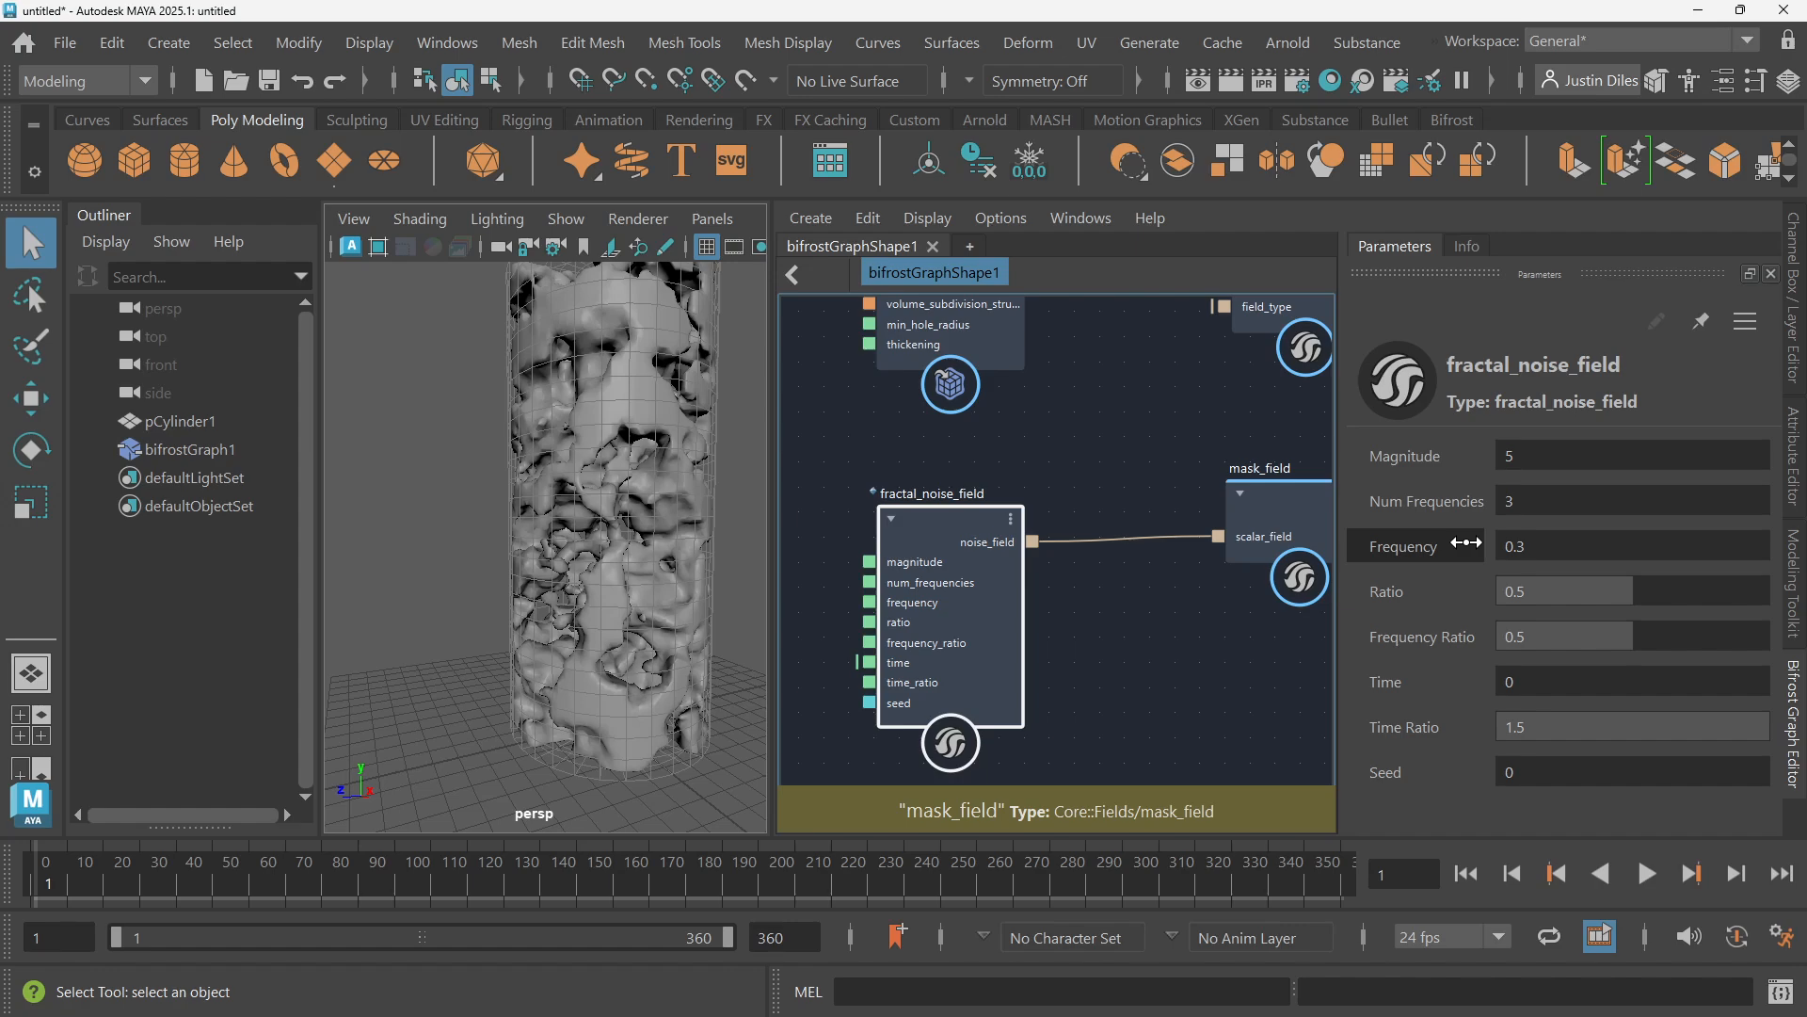
pyautogui.click(1520, 545)
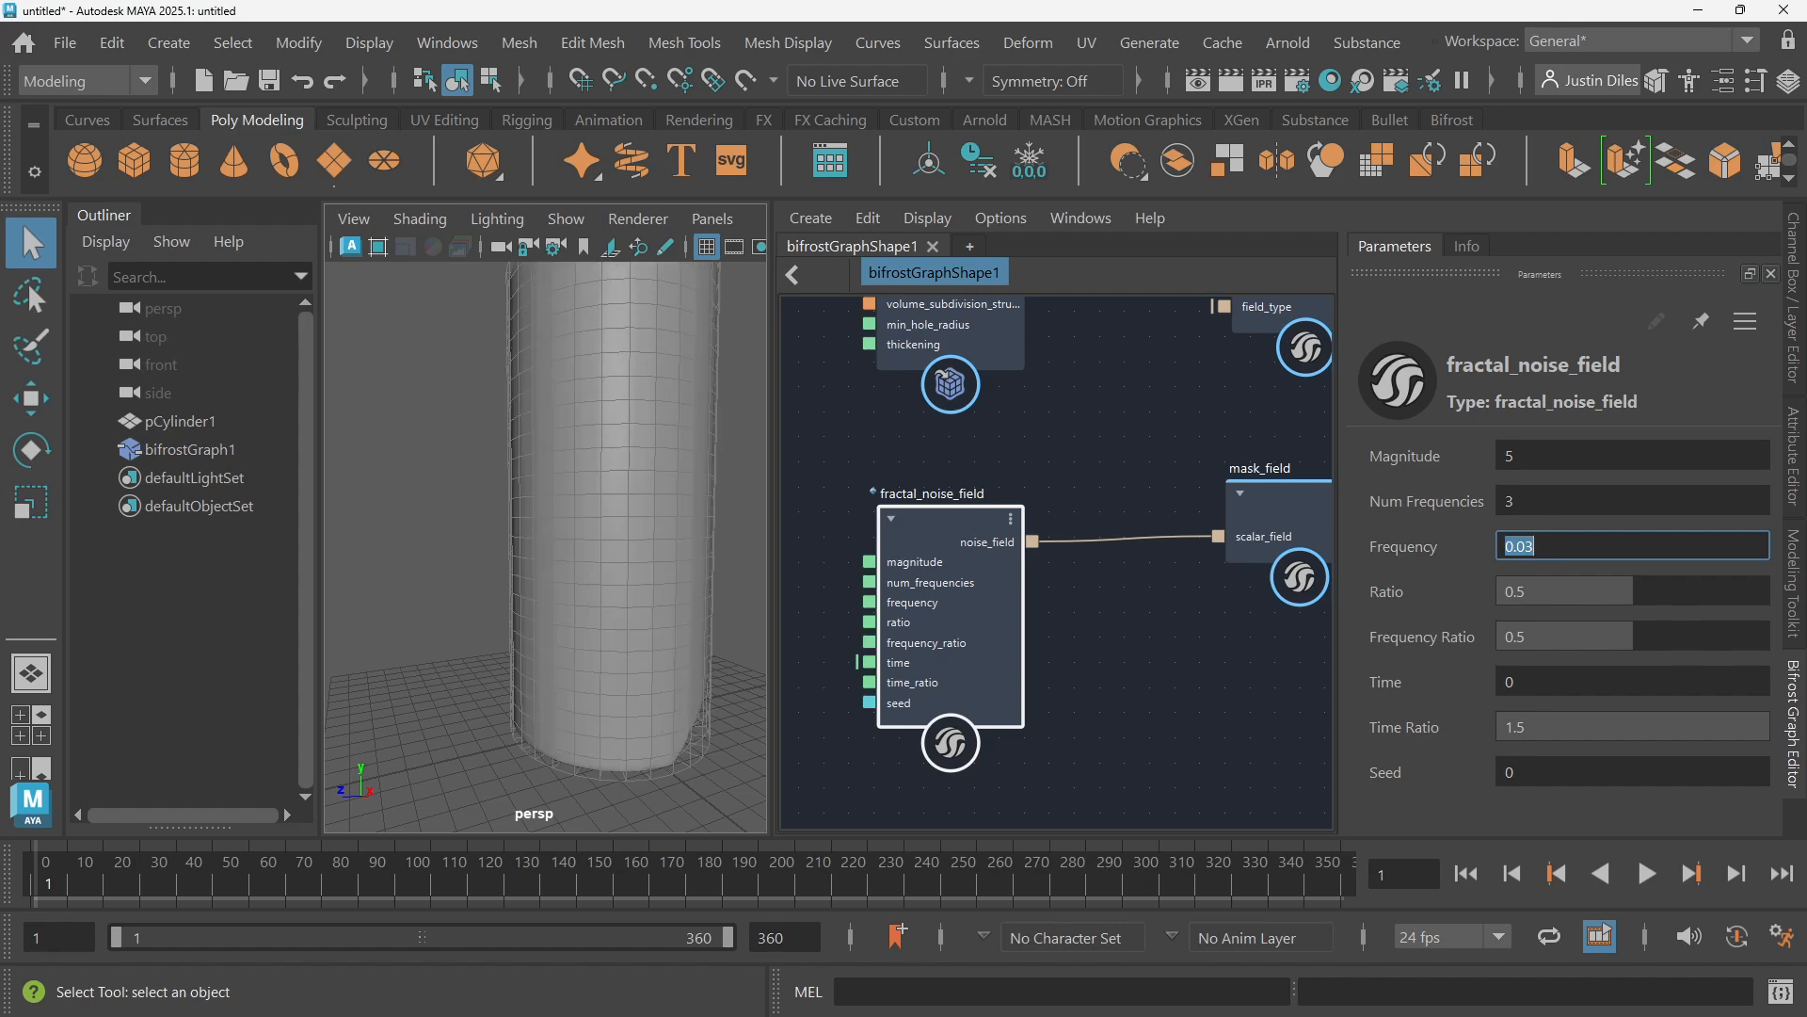
pyautogui.keyDown('alt'); pyautogui.moveTo(617, 749); pyautogui.dragTo(437, 786); pyautogui.keyUp('alt')
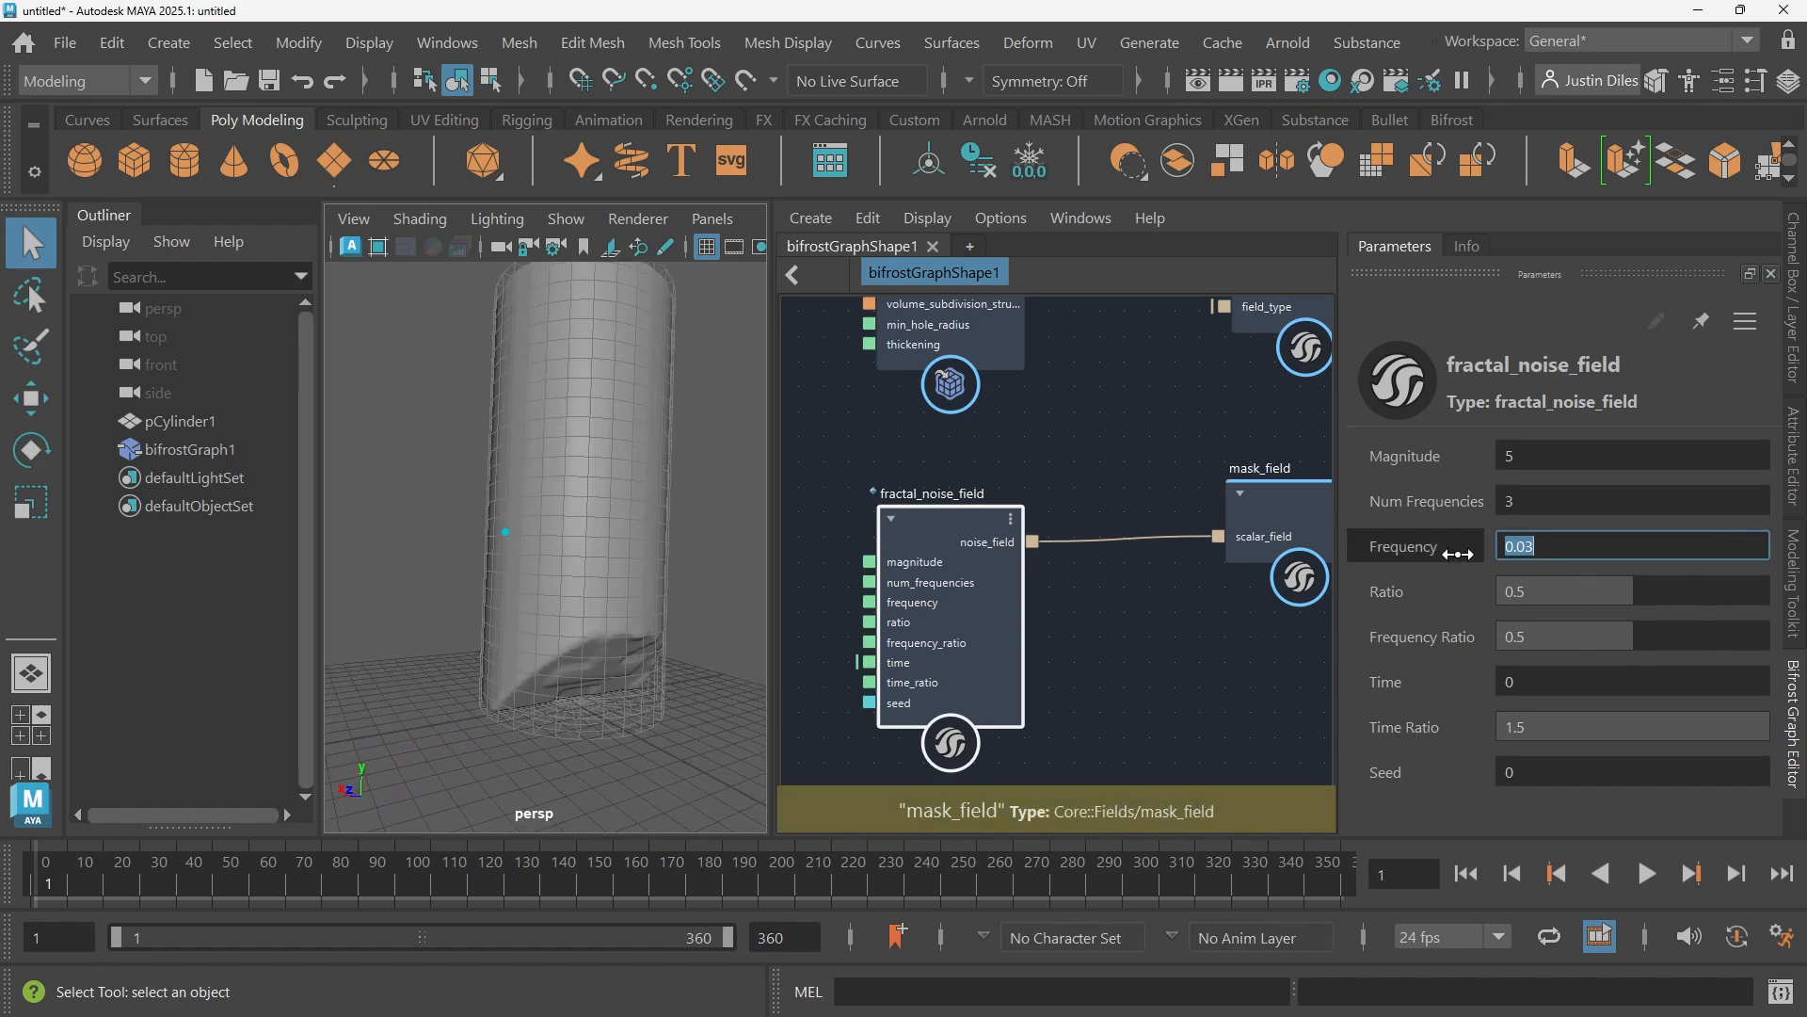
pyautogui.keyDown('alt'); pyautogui.moveTo(719, 706); pyautogui.dragTo(740, 694); pyautogui.keyUp('alt')
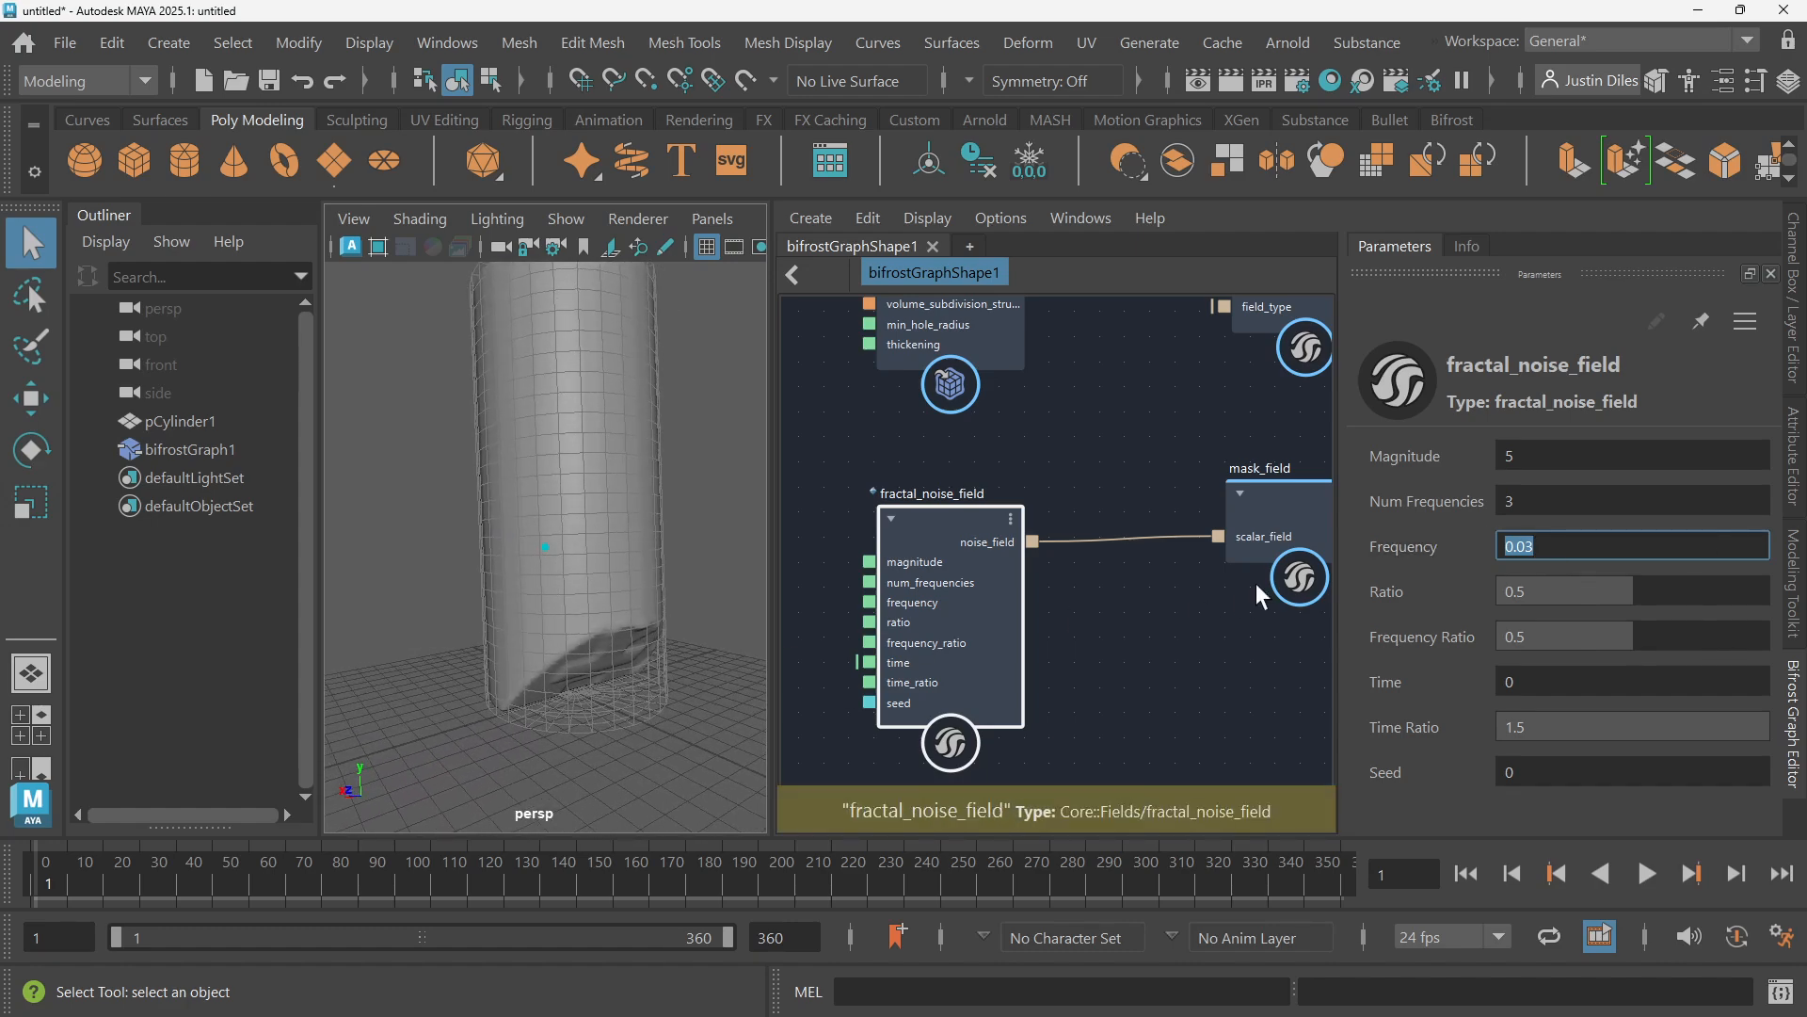
# Raise fractal_noise_field's Frequency to 0.2, trying 0.097 and 0.1 on the way
pyautogui.moveTo(1458, 543); pyautogui.dragTo(1586, 544)
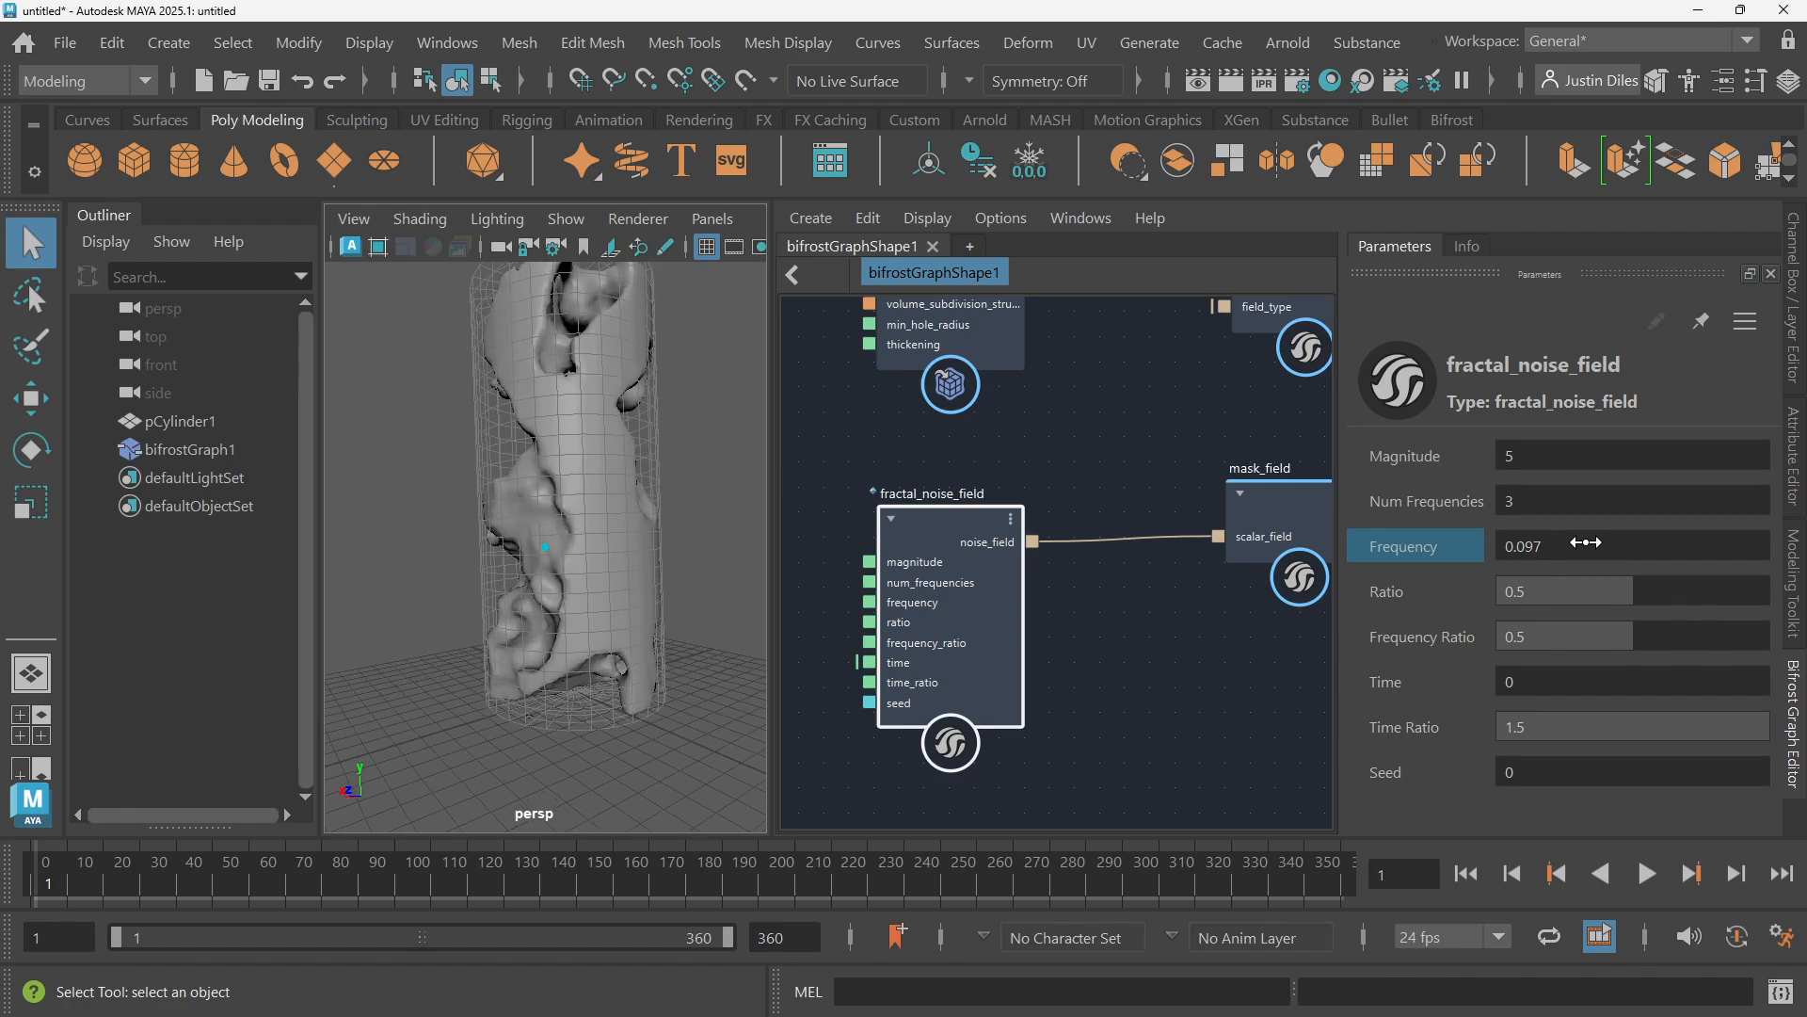
pyautogui.click(1558, 553)
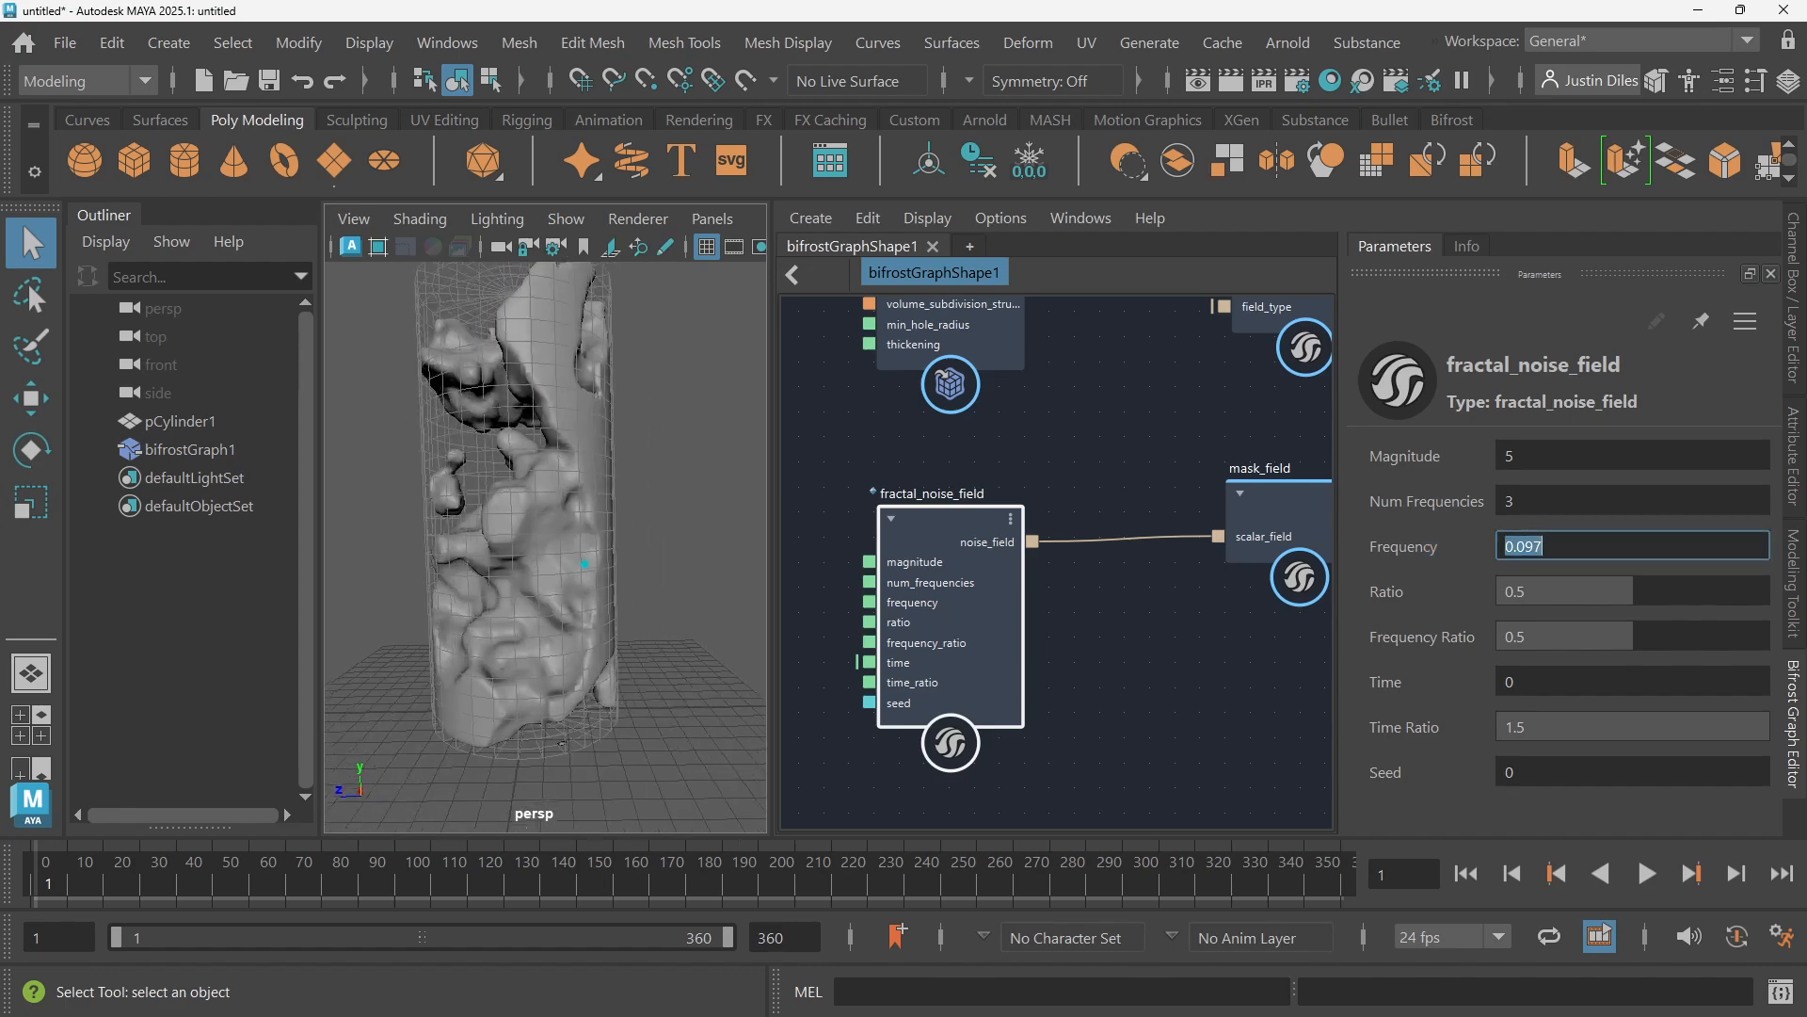
pyautogui.moveTo(1545, 546); pyautogui.dragTo(1517, 546)
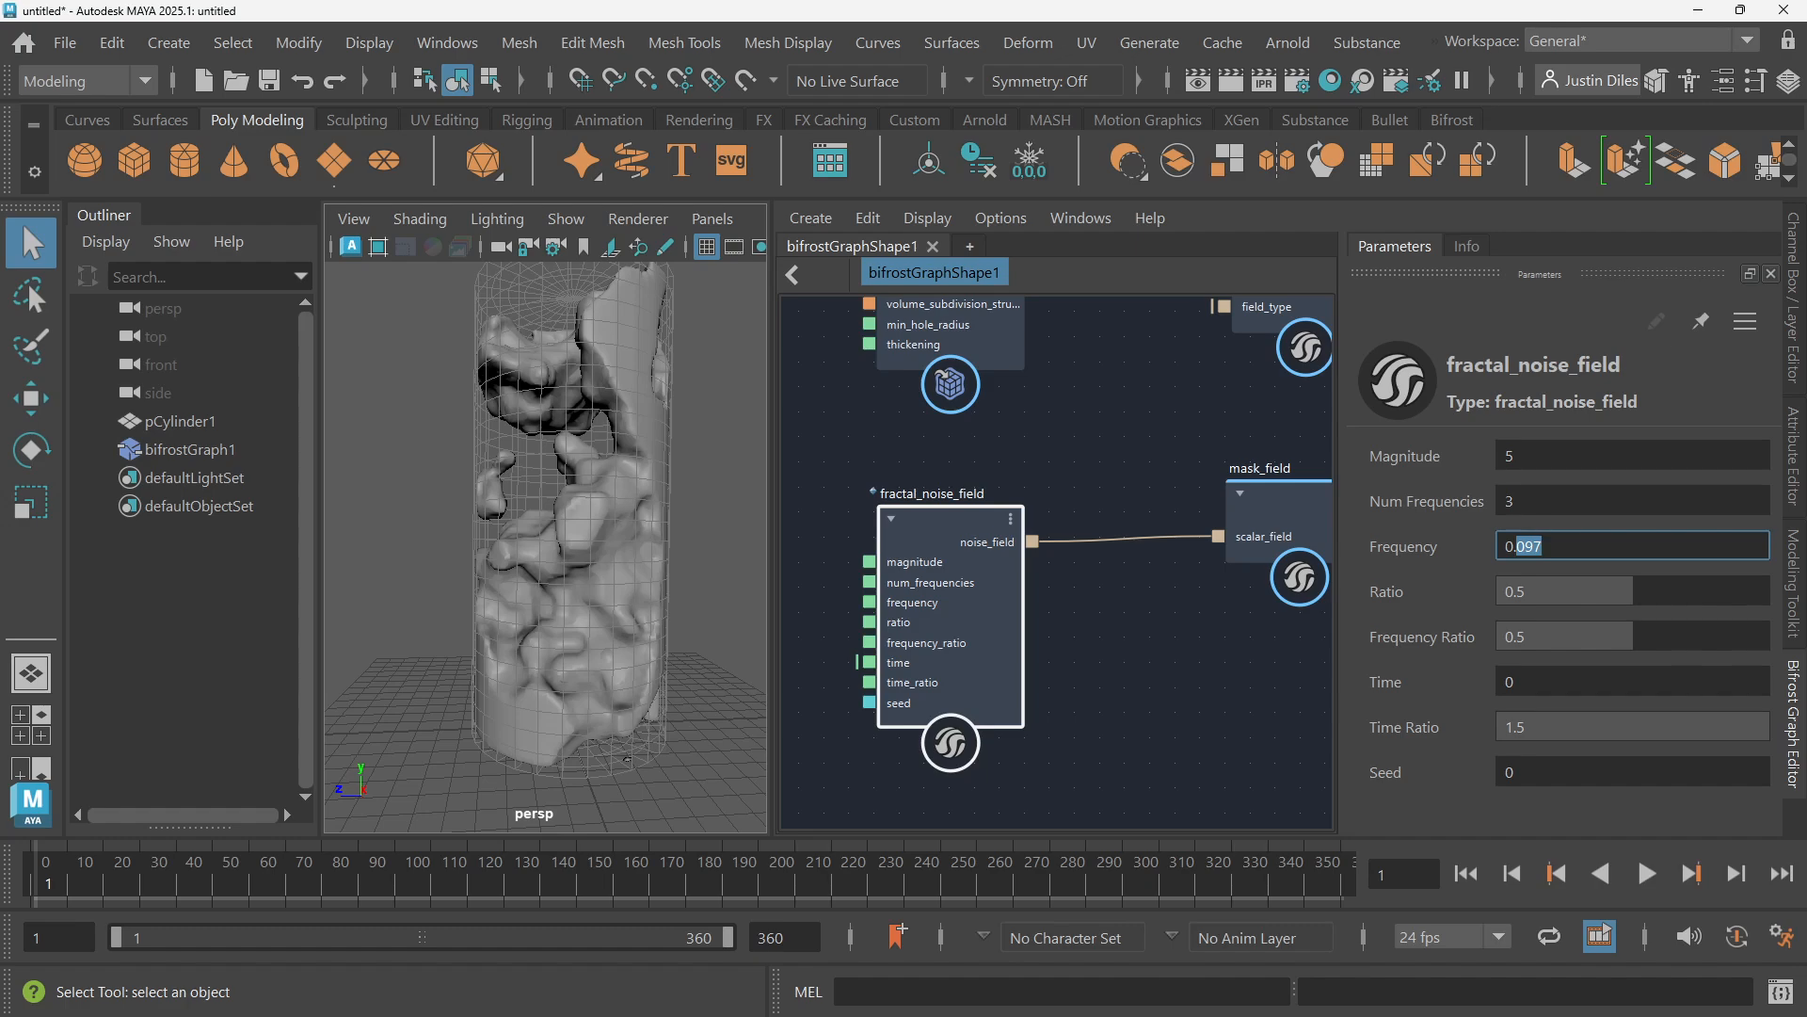
pyautogui.write('1')
pyautogui.press('Return')
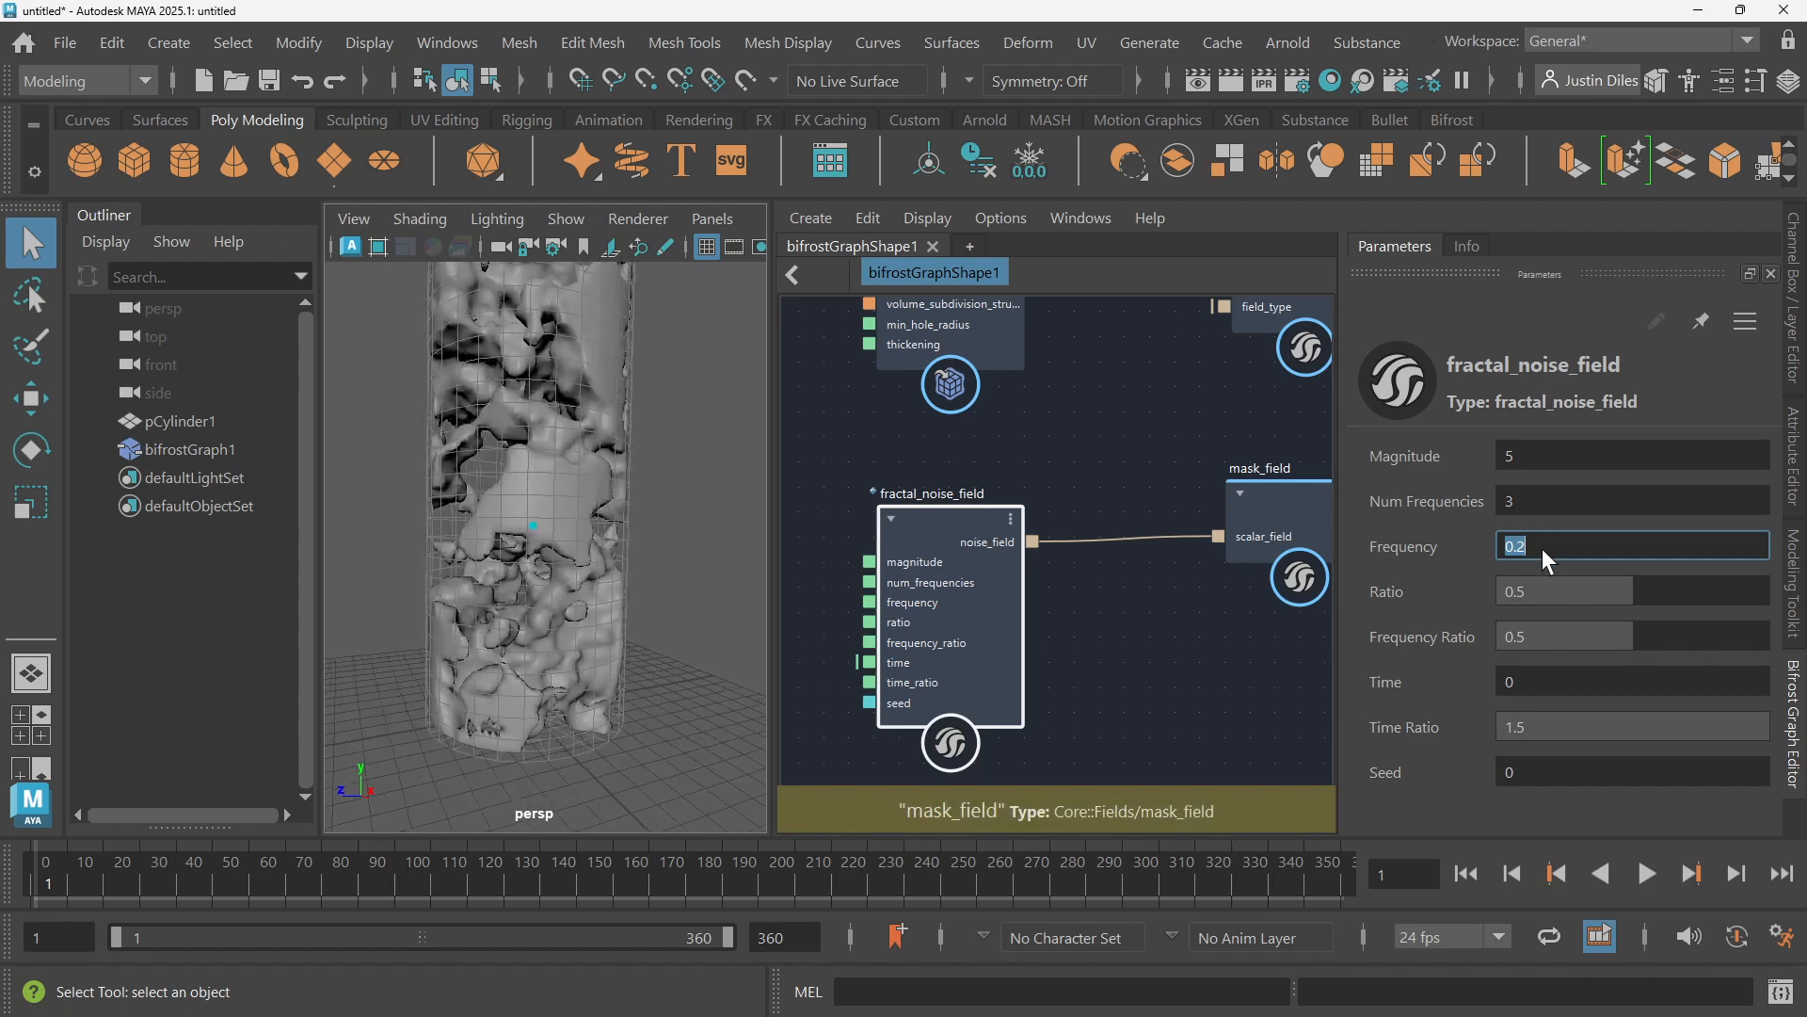
# Set fractal_noise_field's Ratio to 0.75, scrubbing it to about 0.82 and trying 0.1 and 0.5 on the way
pyautogui.moveTo(1621, 591)
pyautogui.mouseDown()
pyautogui.moveTo(1684, 576)
pyautogui.moveTo(1631, 583)
pyautogui.mouseUp()
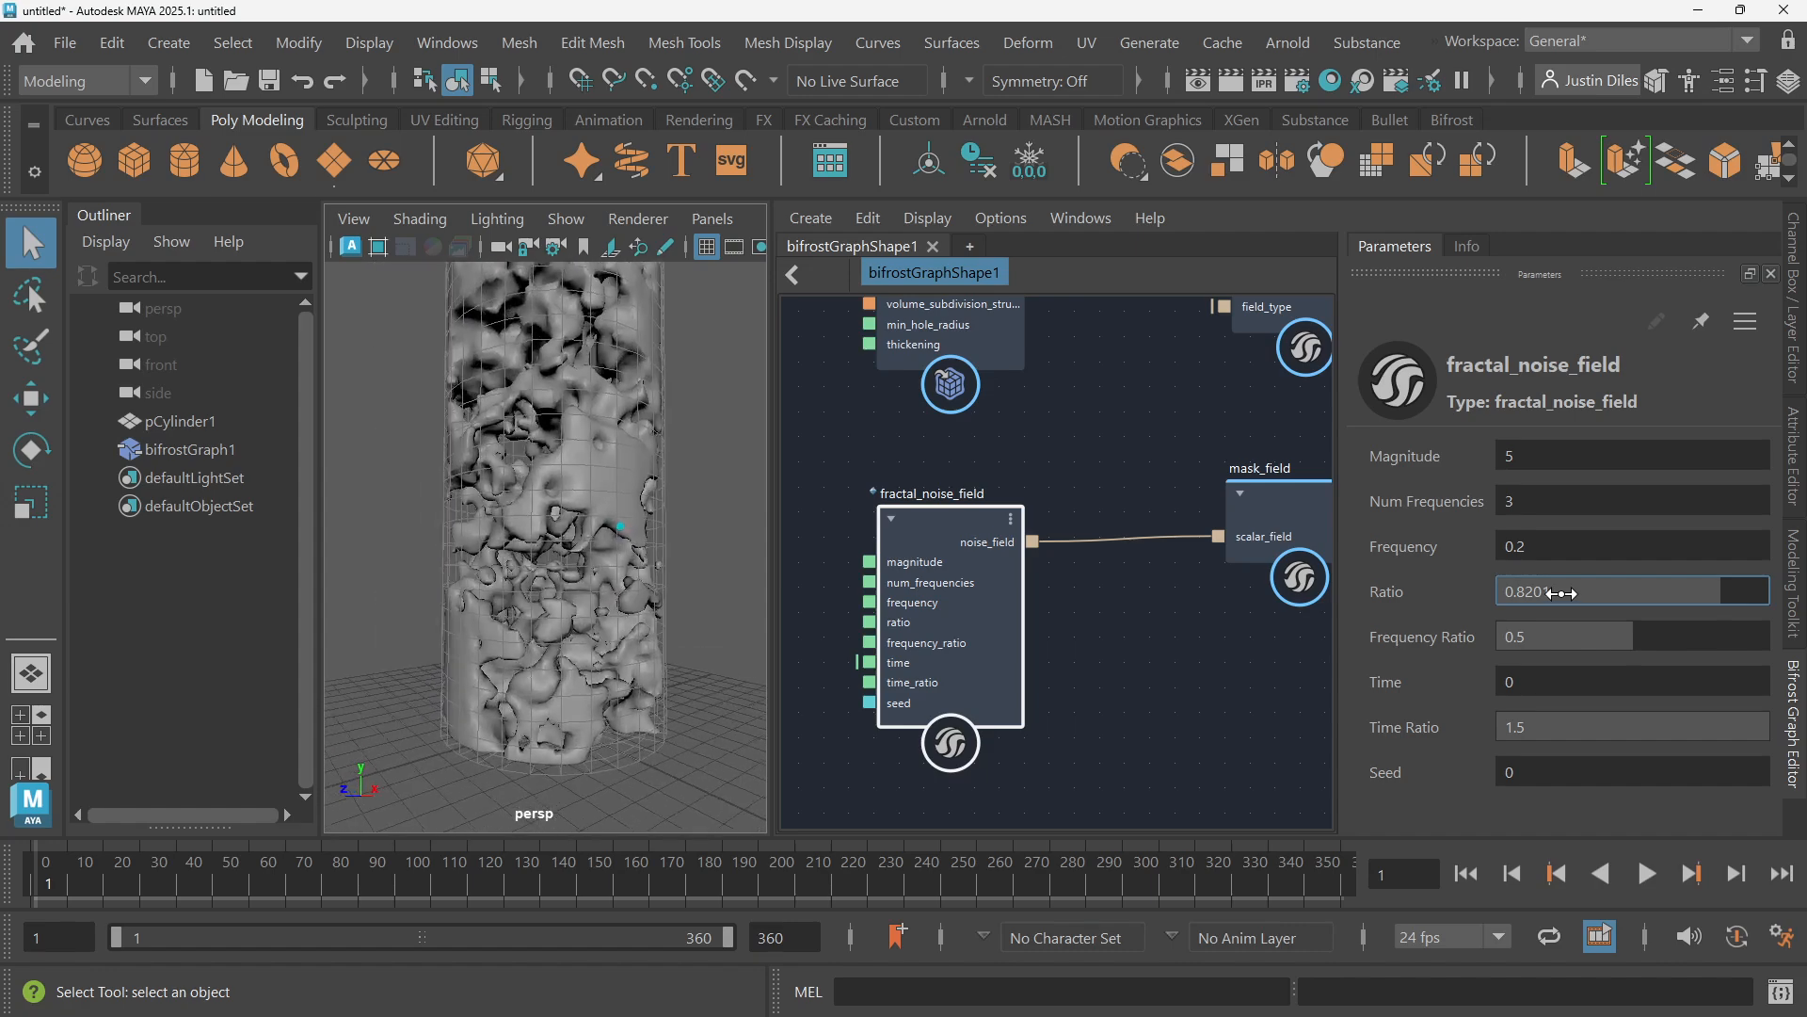
pyautogui.moveTo(1561, 594); pyautogui.dragTo(1518, 591)
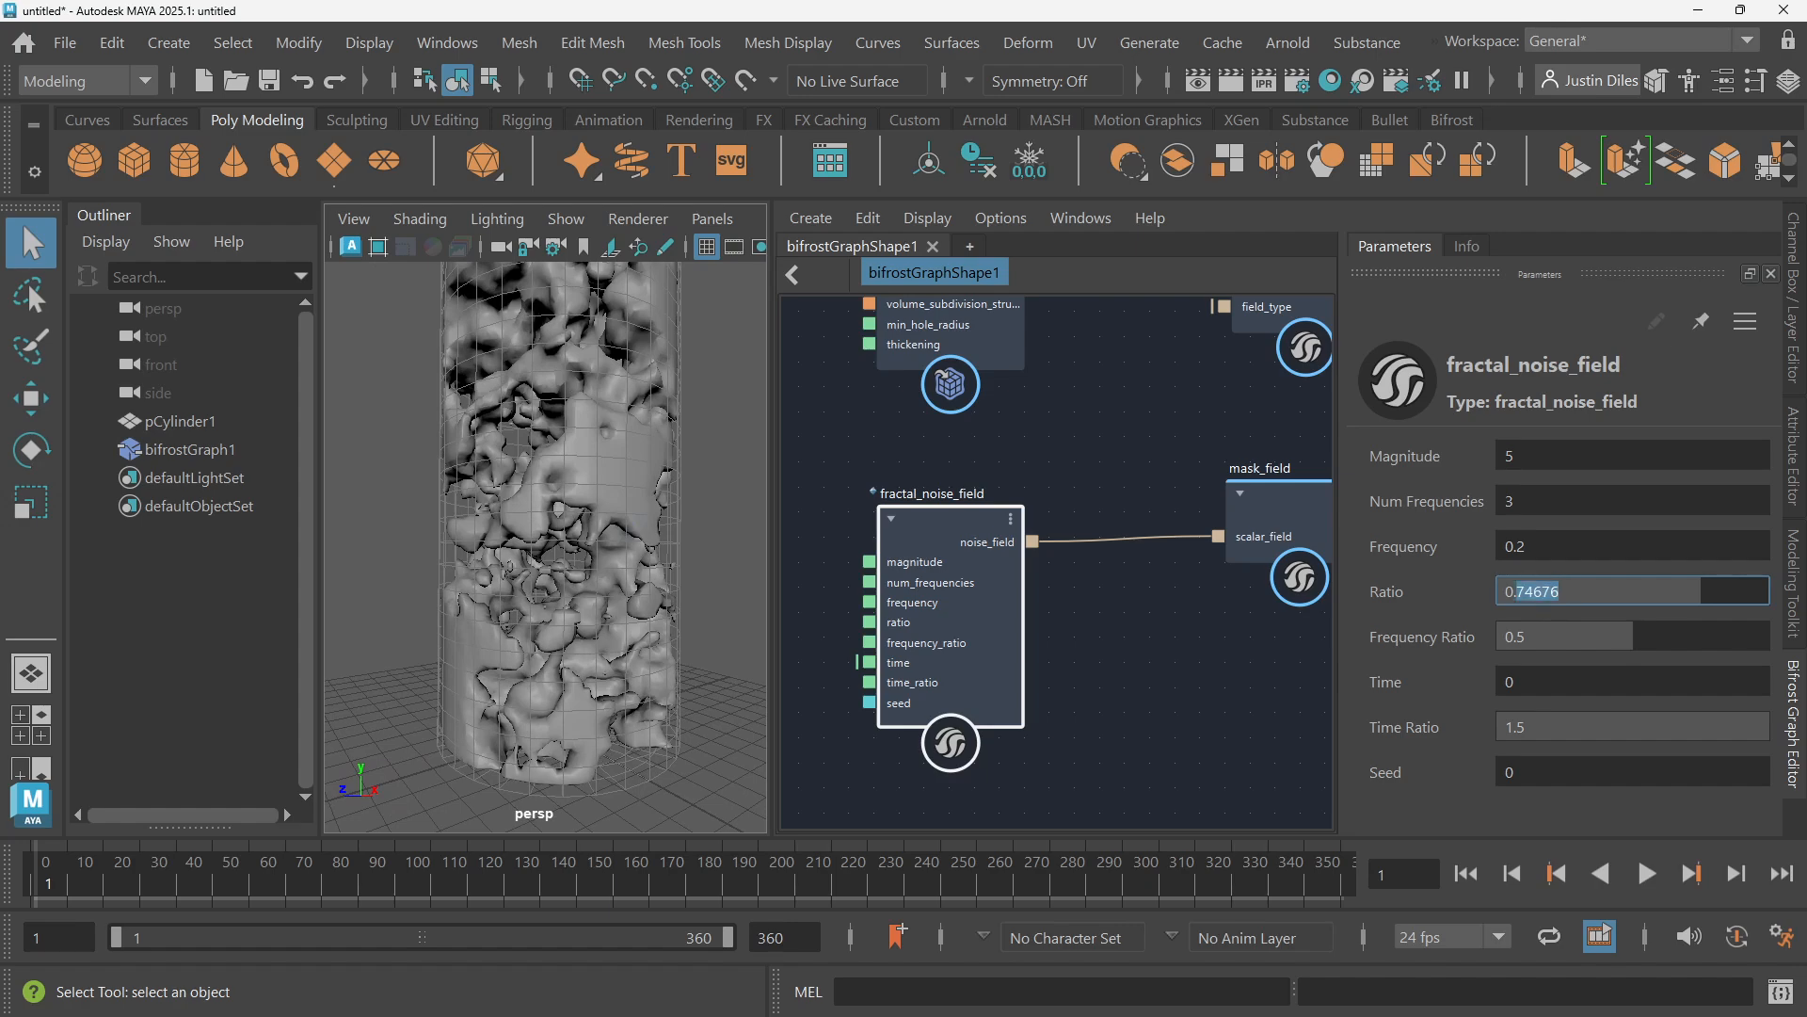
pyautogui.write('1')
pyautogui.press('Return')
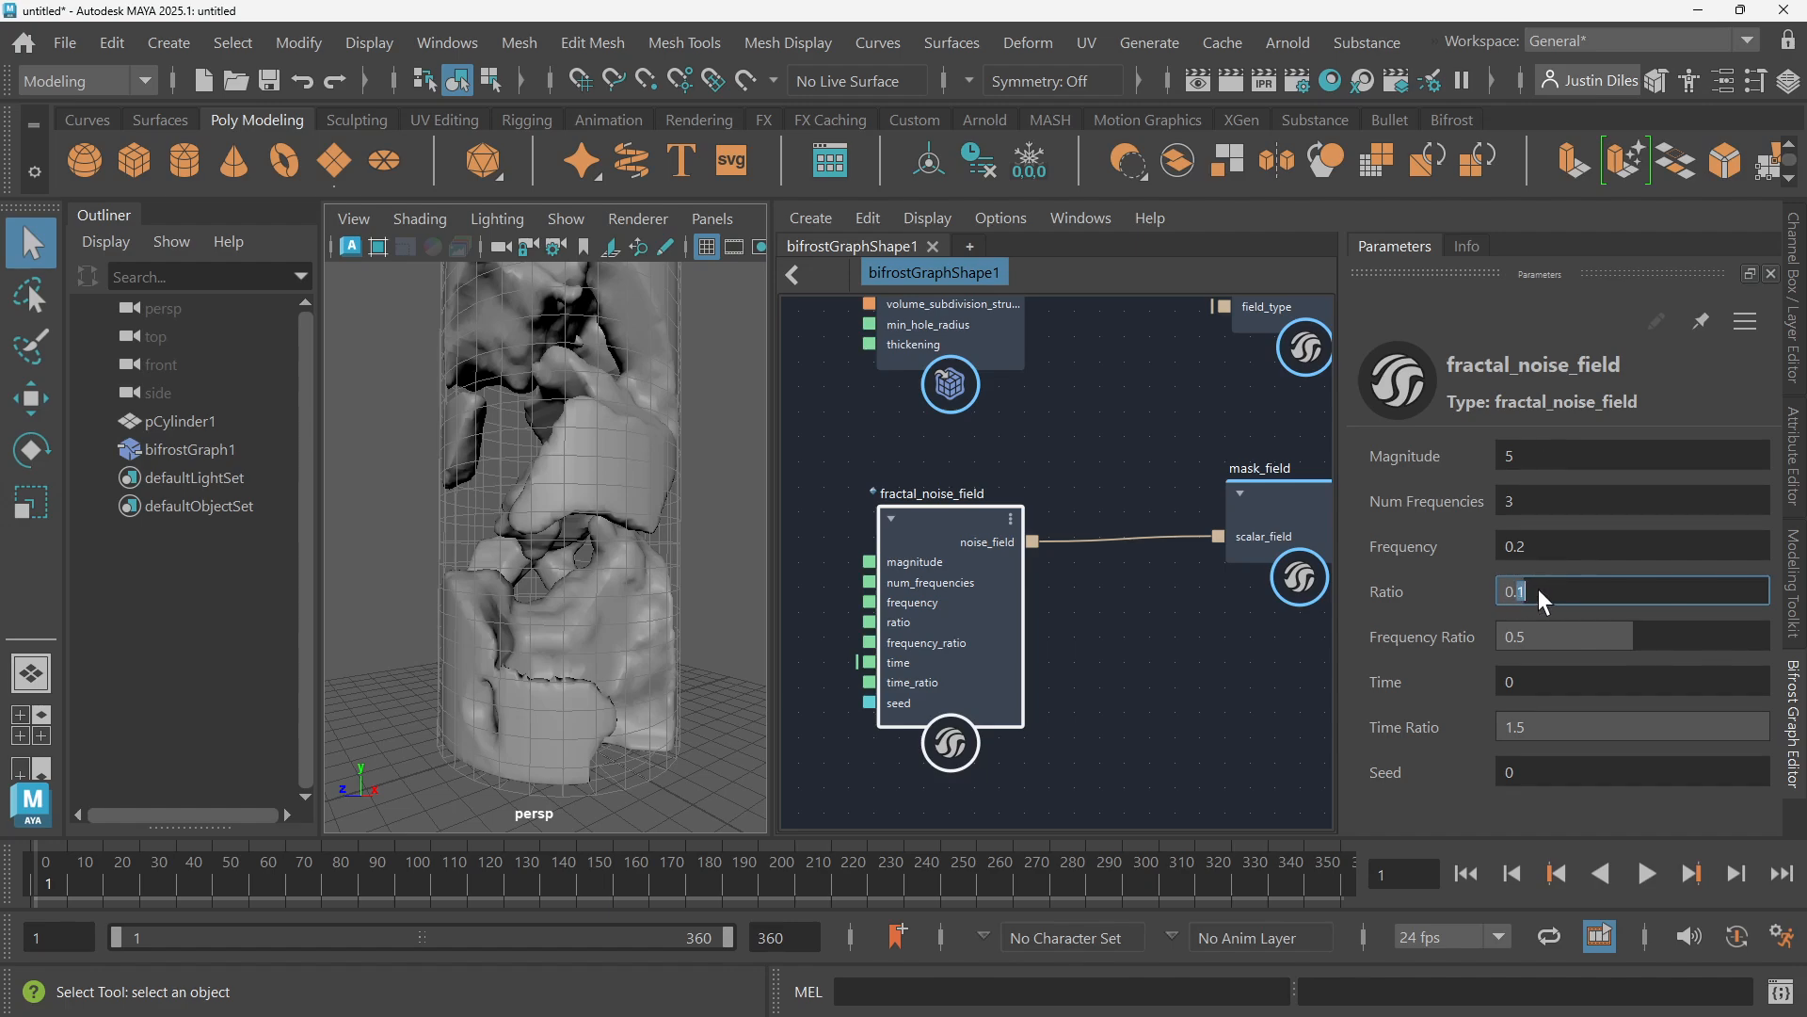
pyautogui.write('5')
pyautogui.press('Return')
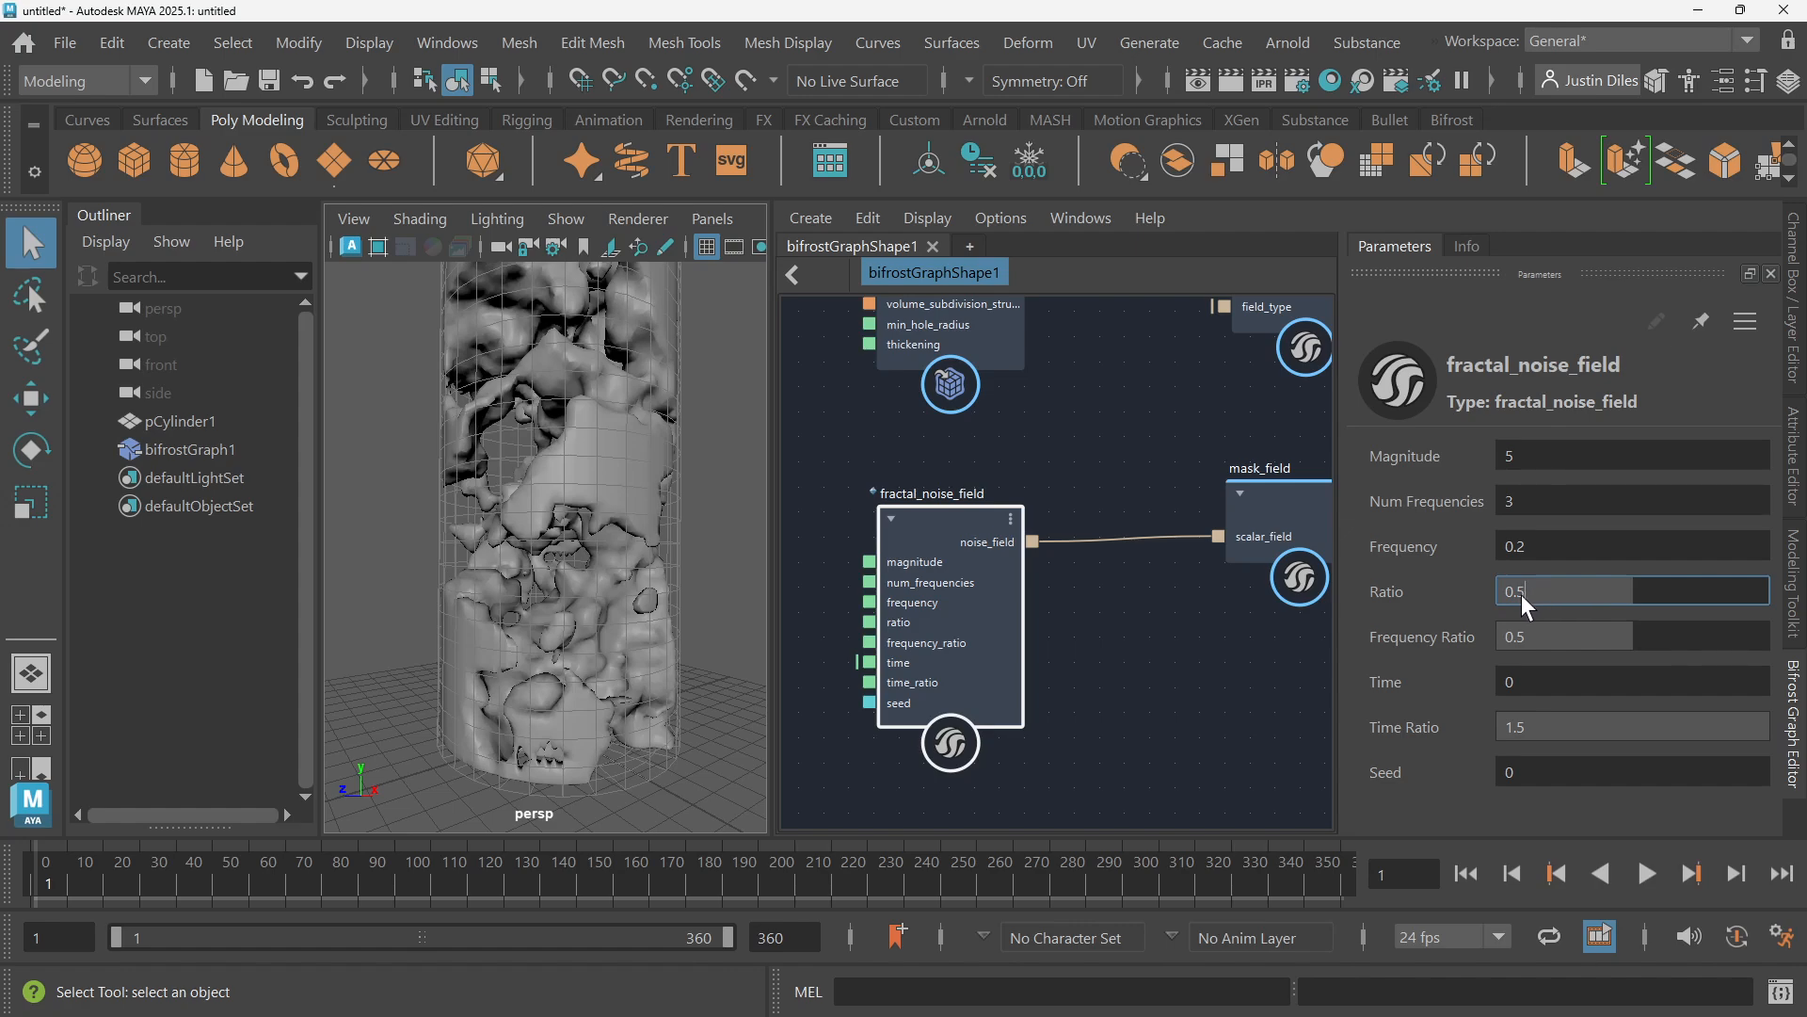
pyautogui.write('7')
pyautogui.press('Return')
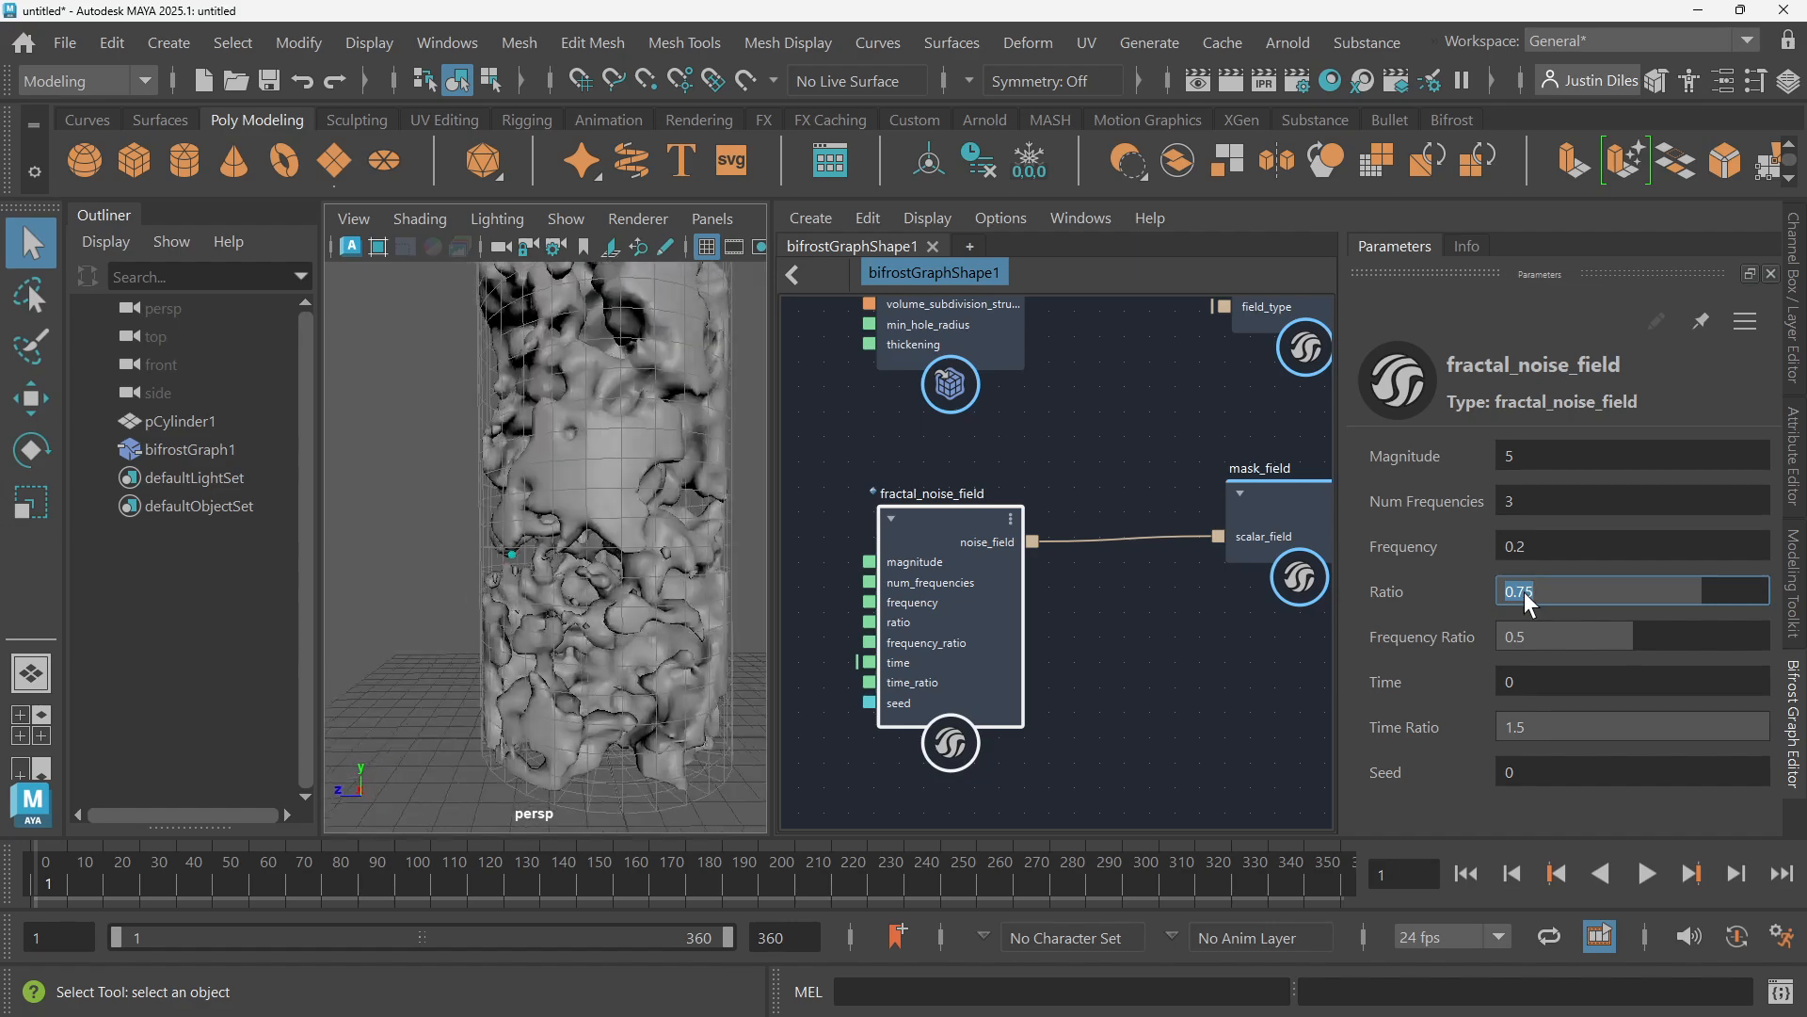
# Try a Frequency Ratio of 0.75 on fractal_noise_field, scrub it down to about 0.5666 and examine the column
pyautogui.press('Tab')
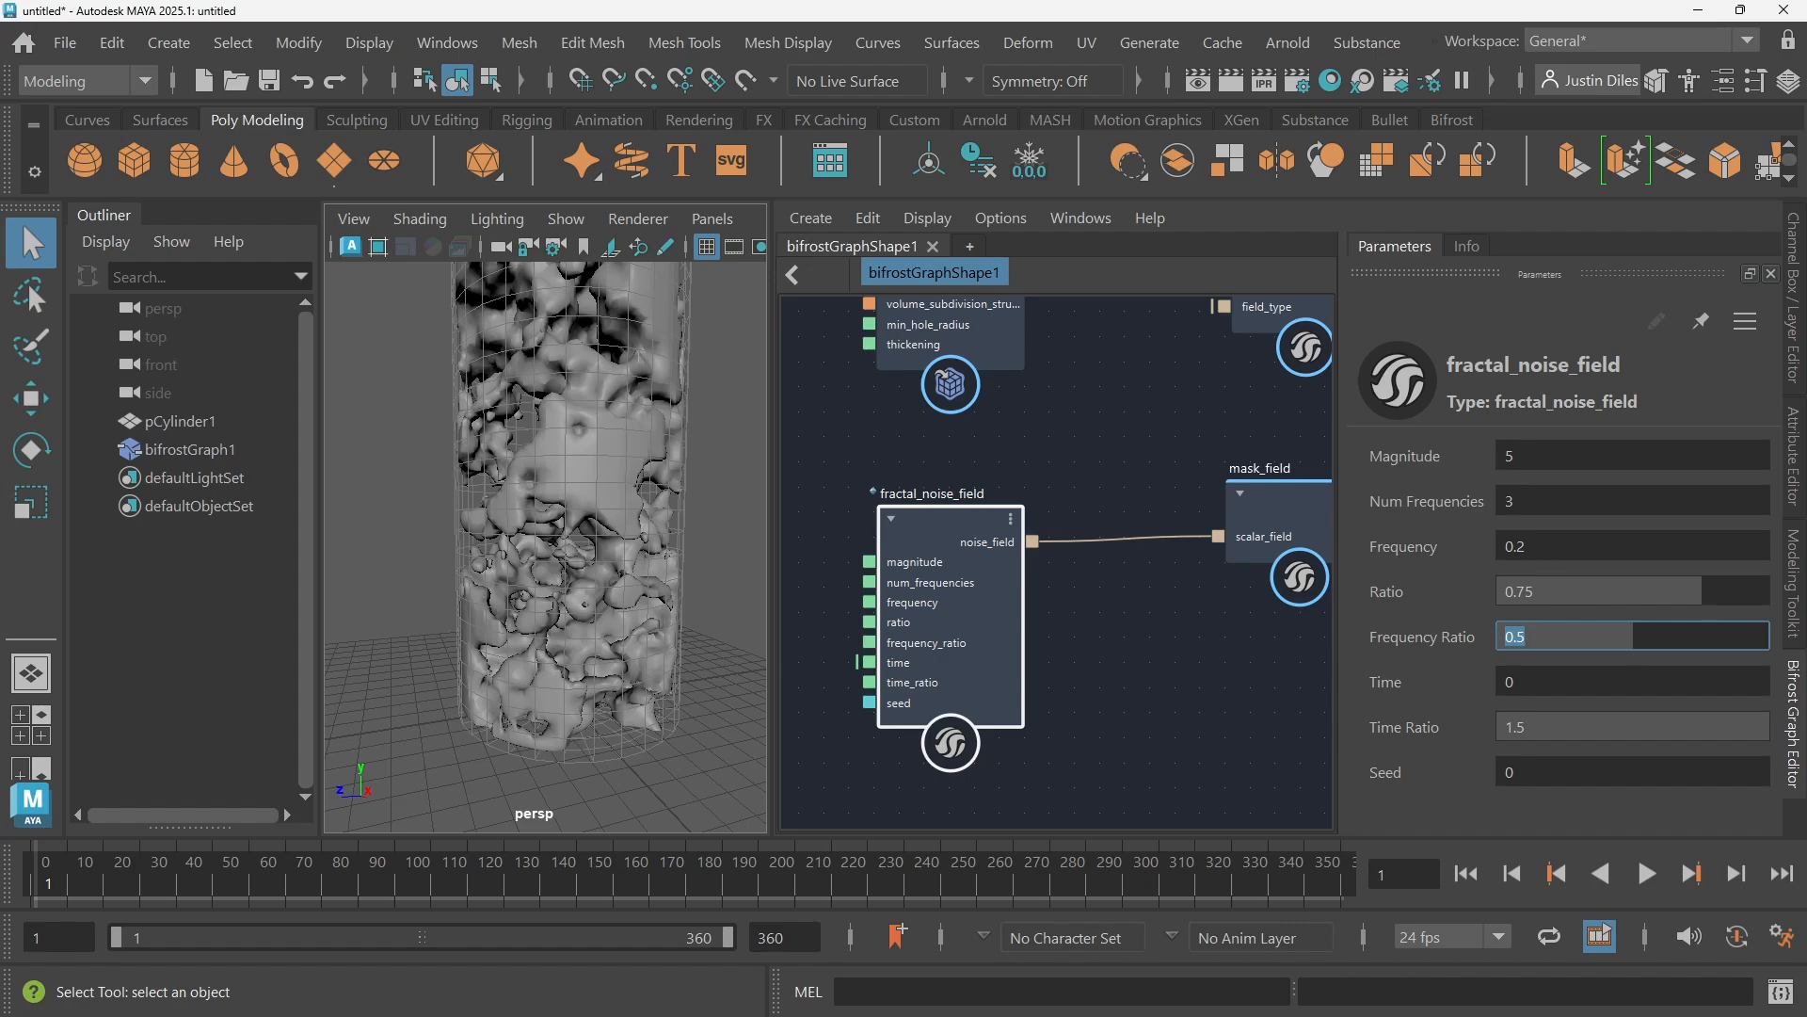
pyautogui.write('.75')
pyautogui.press('Return')
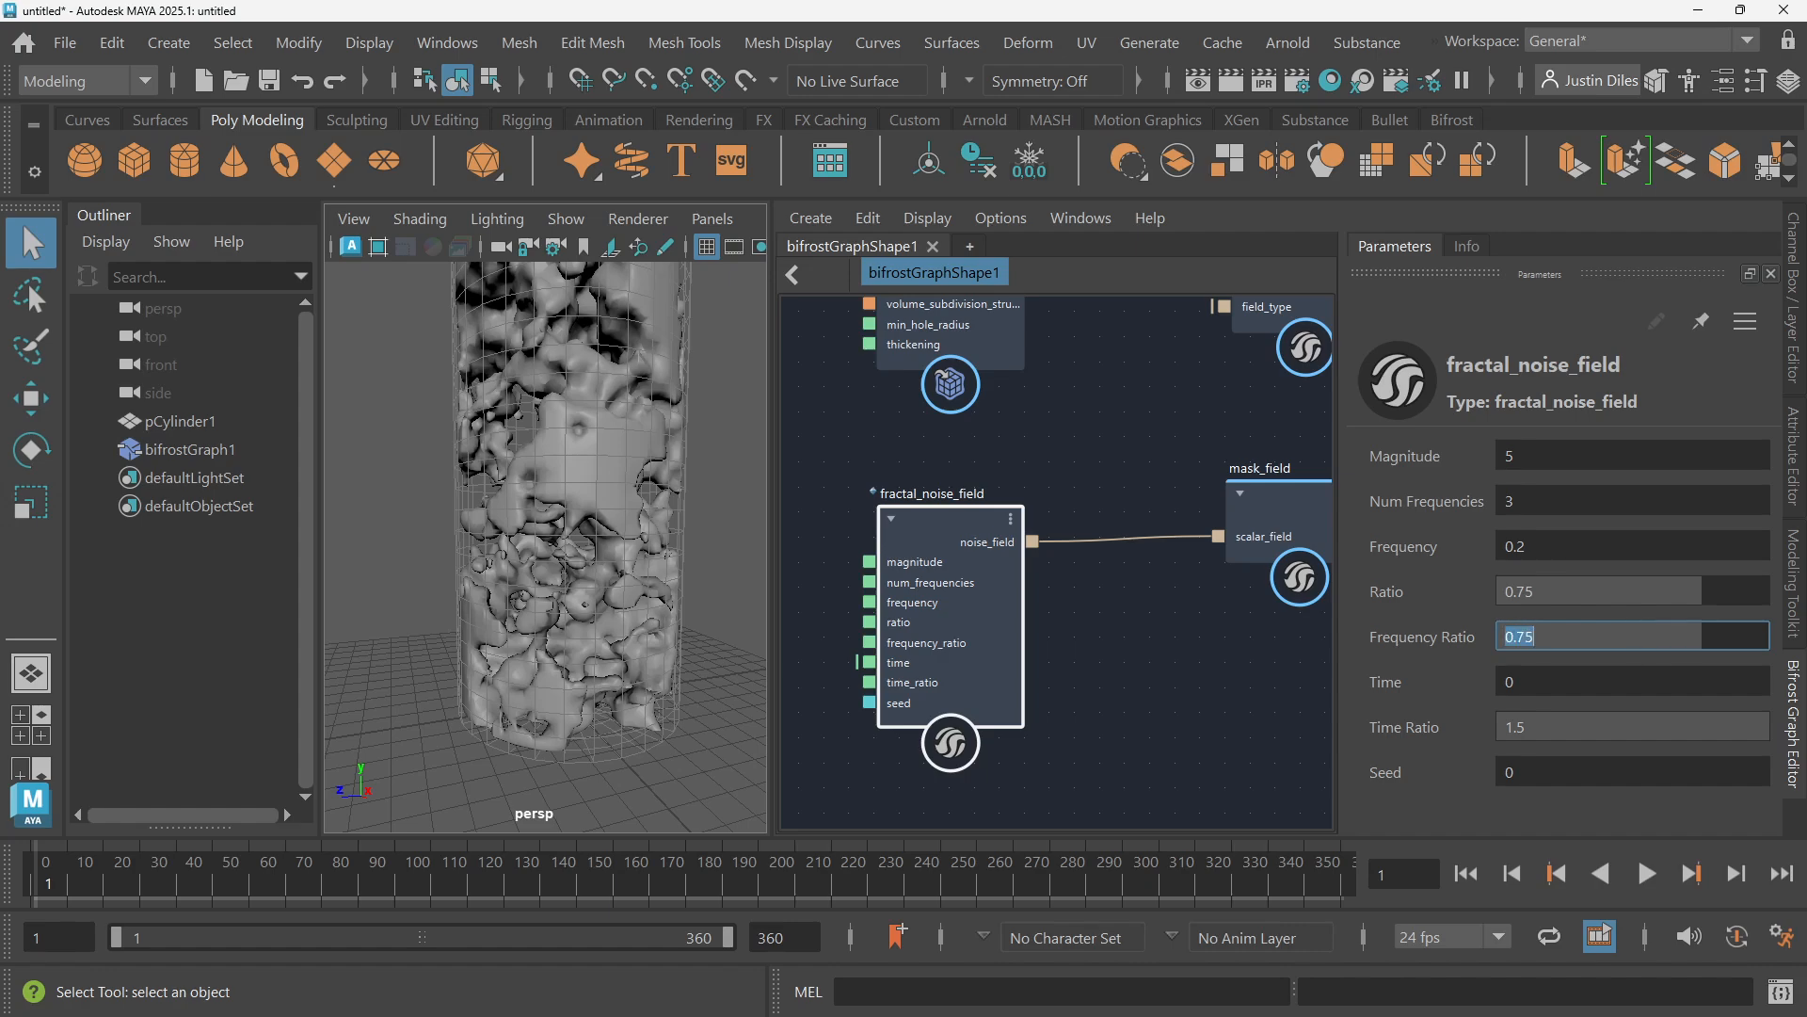
pyautogui.keyDown('alt'); pyautogui.moveTo(522, 565); pyautogui.dragTo(480, 576); pyautogui.keyUp('alt')
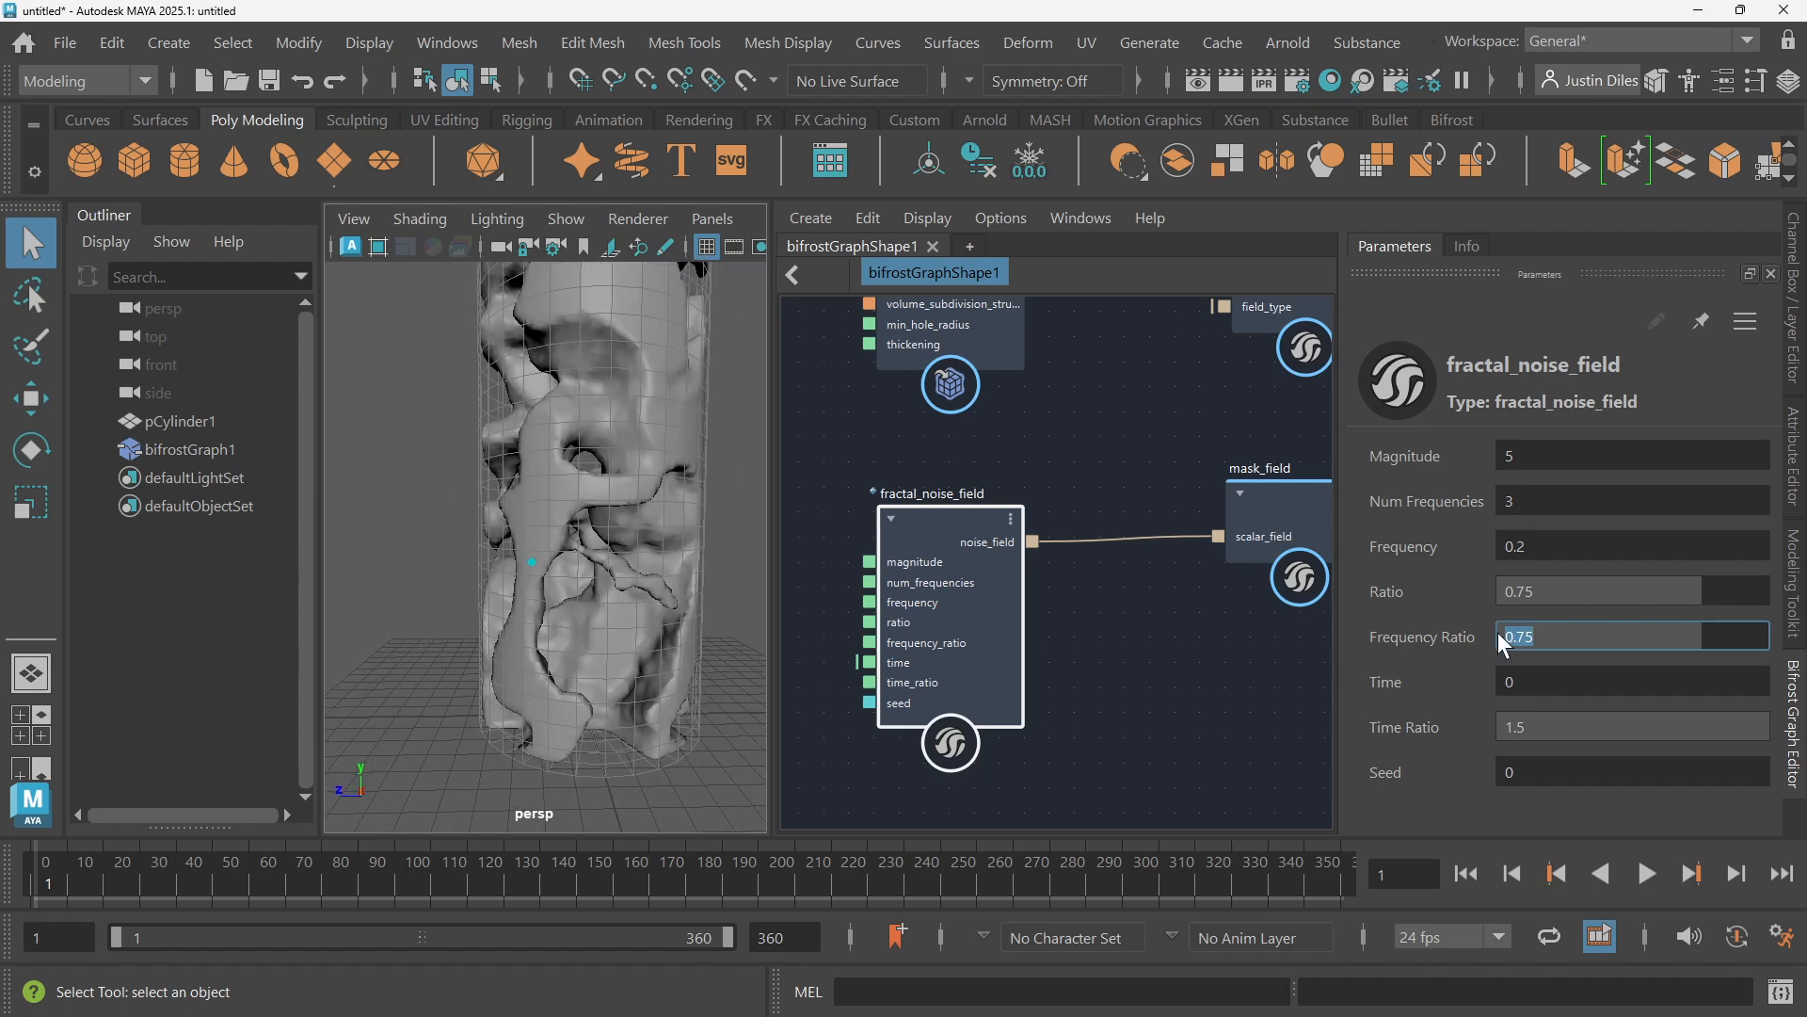
pyautogui.moveTo(1423, 646); pyautogui.dragTo(1380, 636)
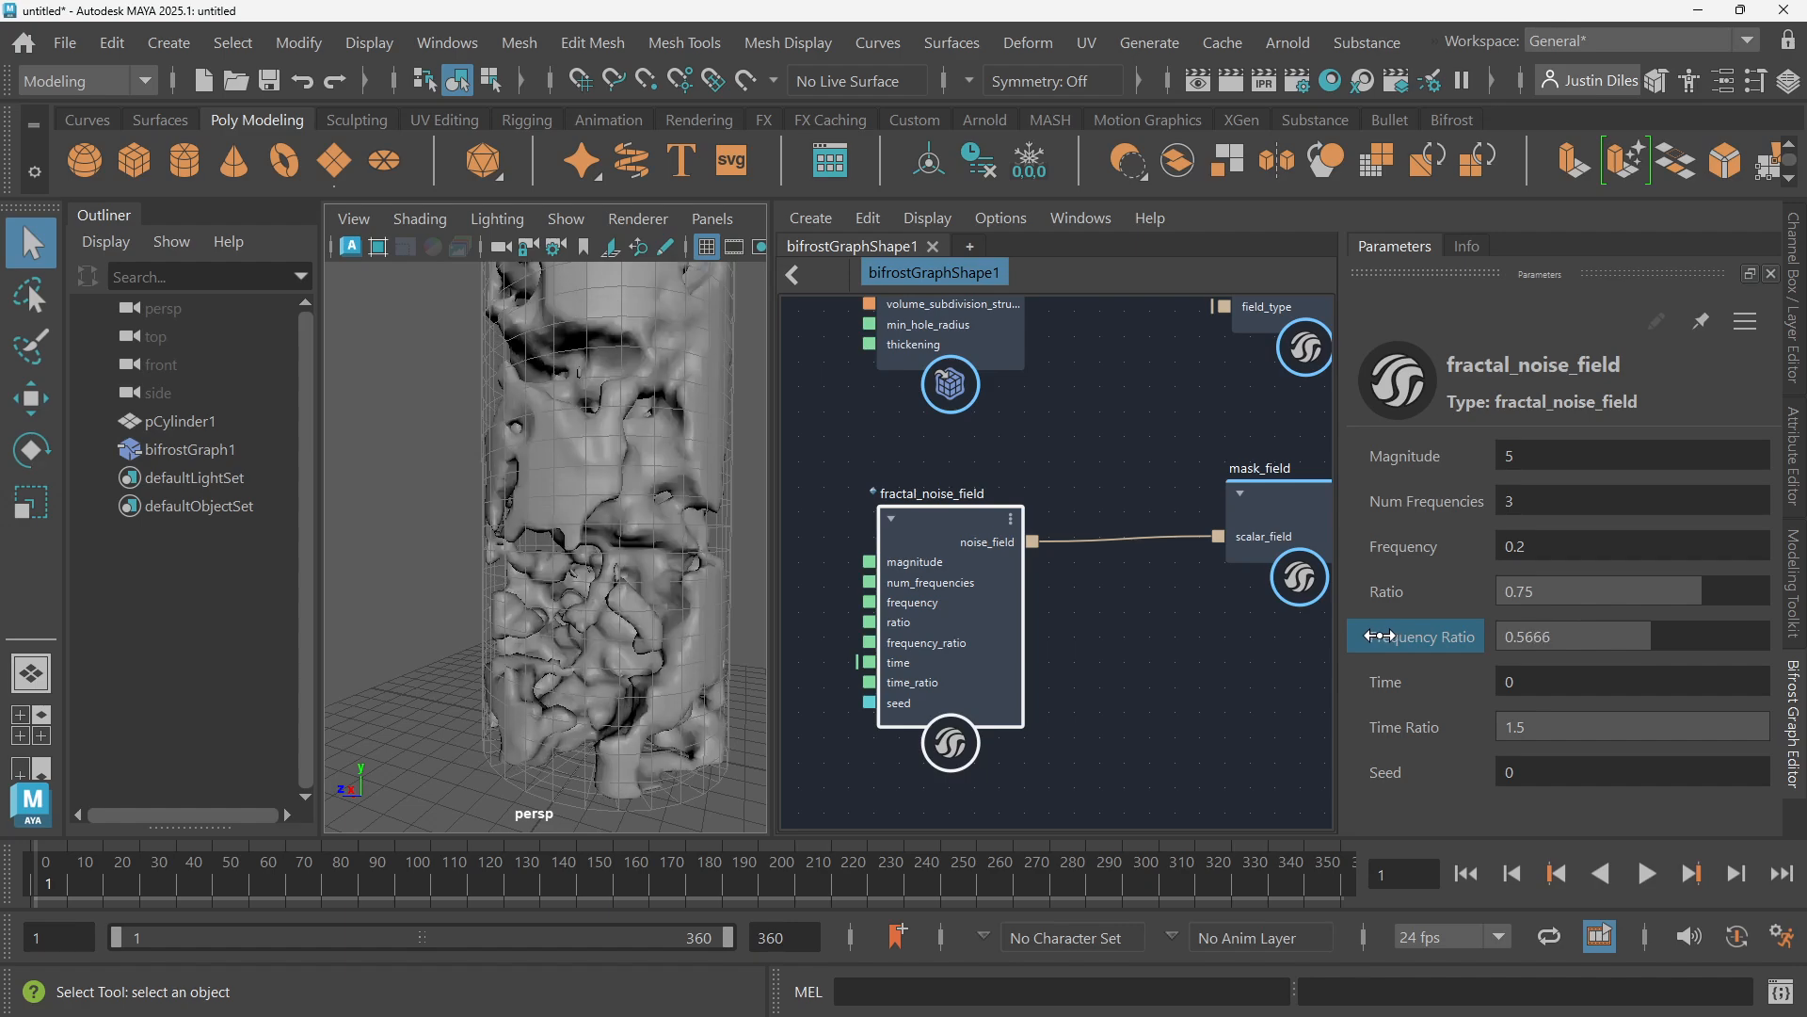
pyautogui.keyDown('alt'); pyautogui.moveTo(391, 706); pyautogui.dragTo(676, 518); pyautogui.keyUp('alt')
# Set the Offset of the field_to_volume node to -0.1
pyautogui.keyDown('alt'); pyautogui.moveTo(1229, 629); pyautogui.dragTo(891, 618, button='middle'); pyautogui.keyUp('alt')
pyautogui.scroll(-1, 1038, 583)
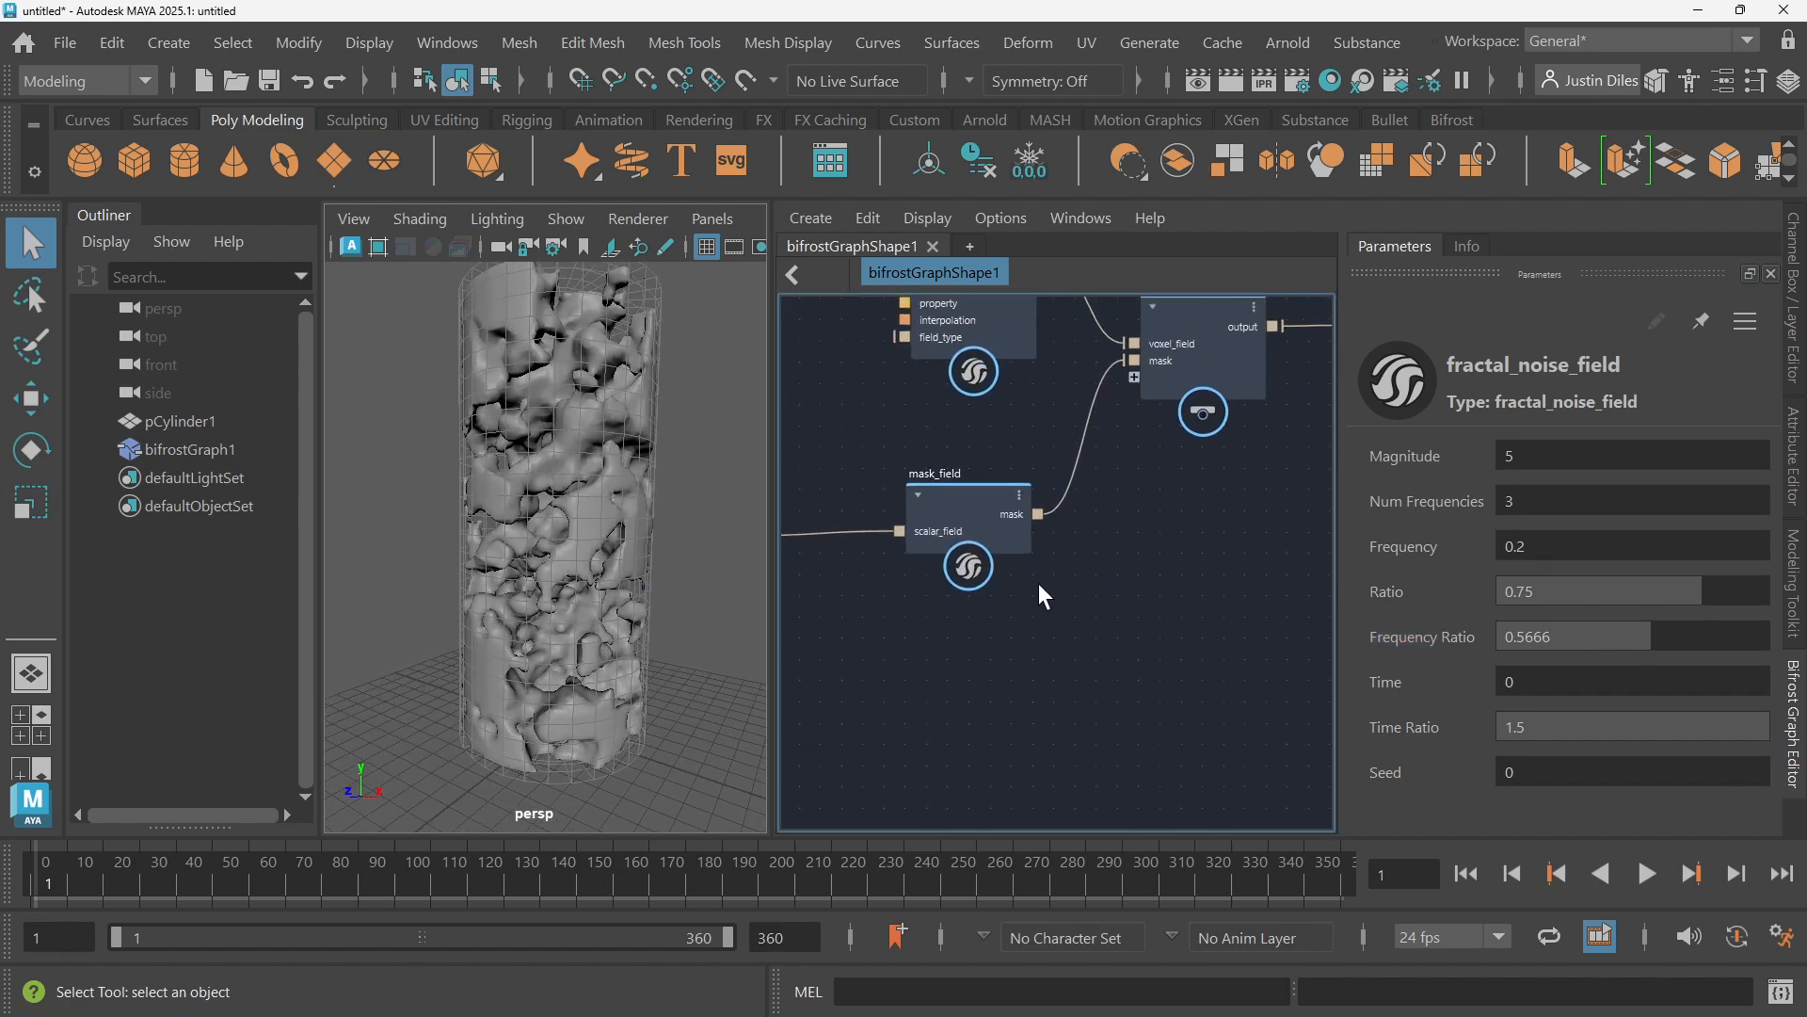
pyautogui.scroll(-2, 1038, 583)
pyautogui.keyDown('alt'); pyautogui.moveTo(1139, 543); pyautogui.dragTo(788, 575, button='middle'); pyautogui.keyUp('alt')
pyautogui.scroll(-2, 1132, 573)
pyautogui.keyDown('alt'); pyautogui.moveTo(1084, 487); pyautogui.dragTo(1028, 545, button='middle'); pyautogui.keyUp('alt')
pyautogui.scroll(1, 1100, 428)
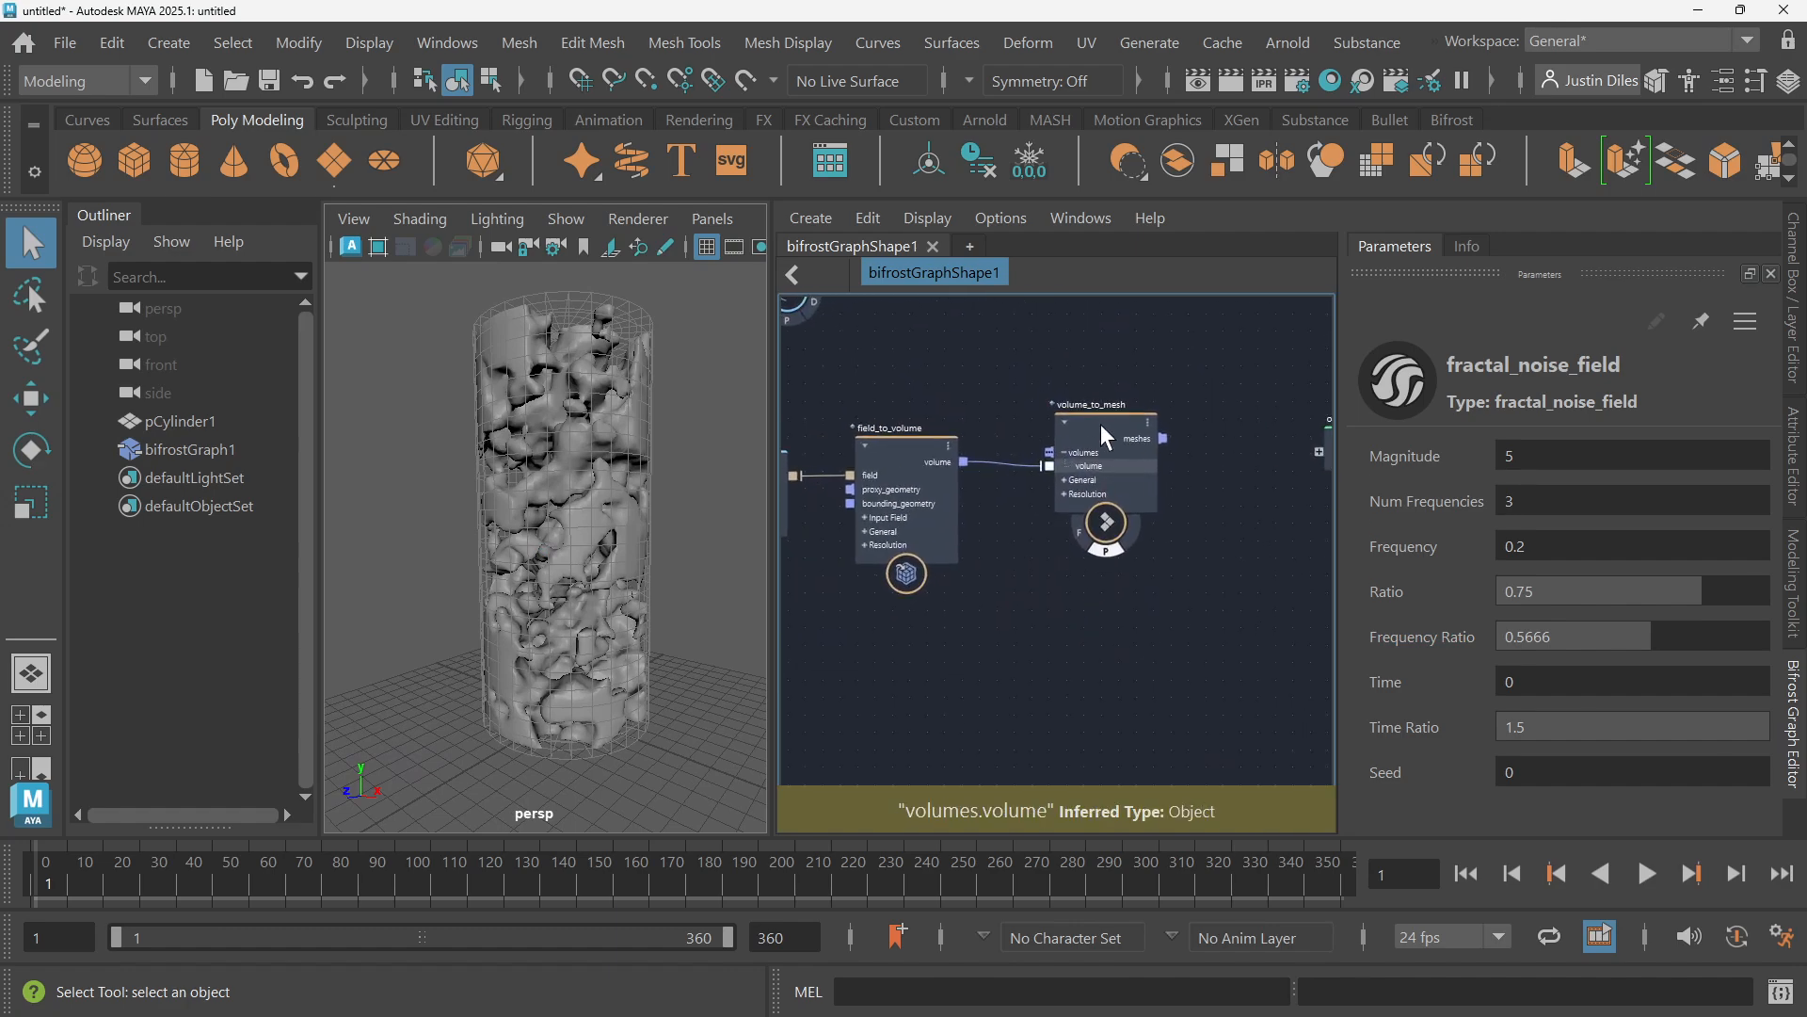
pyautogui.click(1099, 420)
pyautogui.click(923, 449)
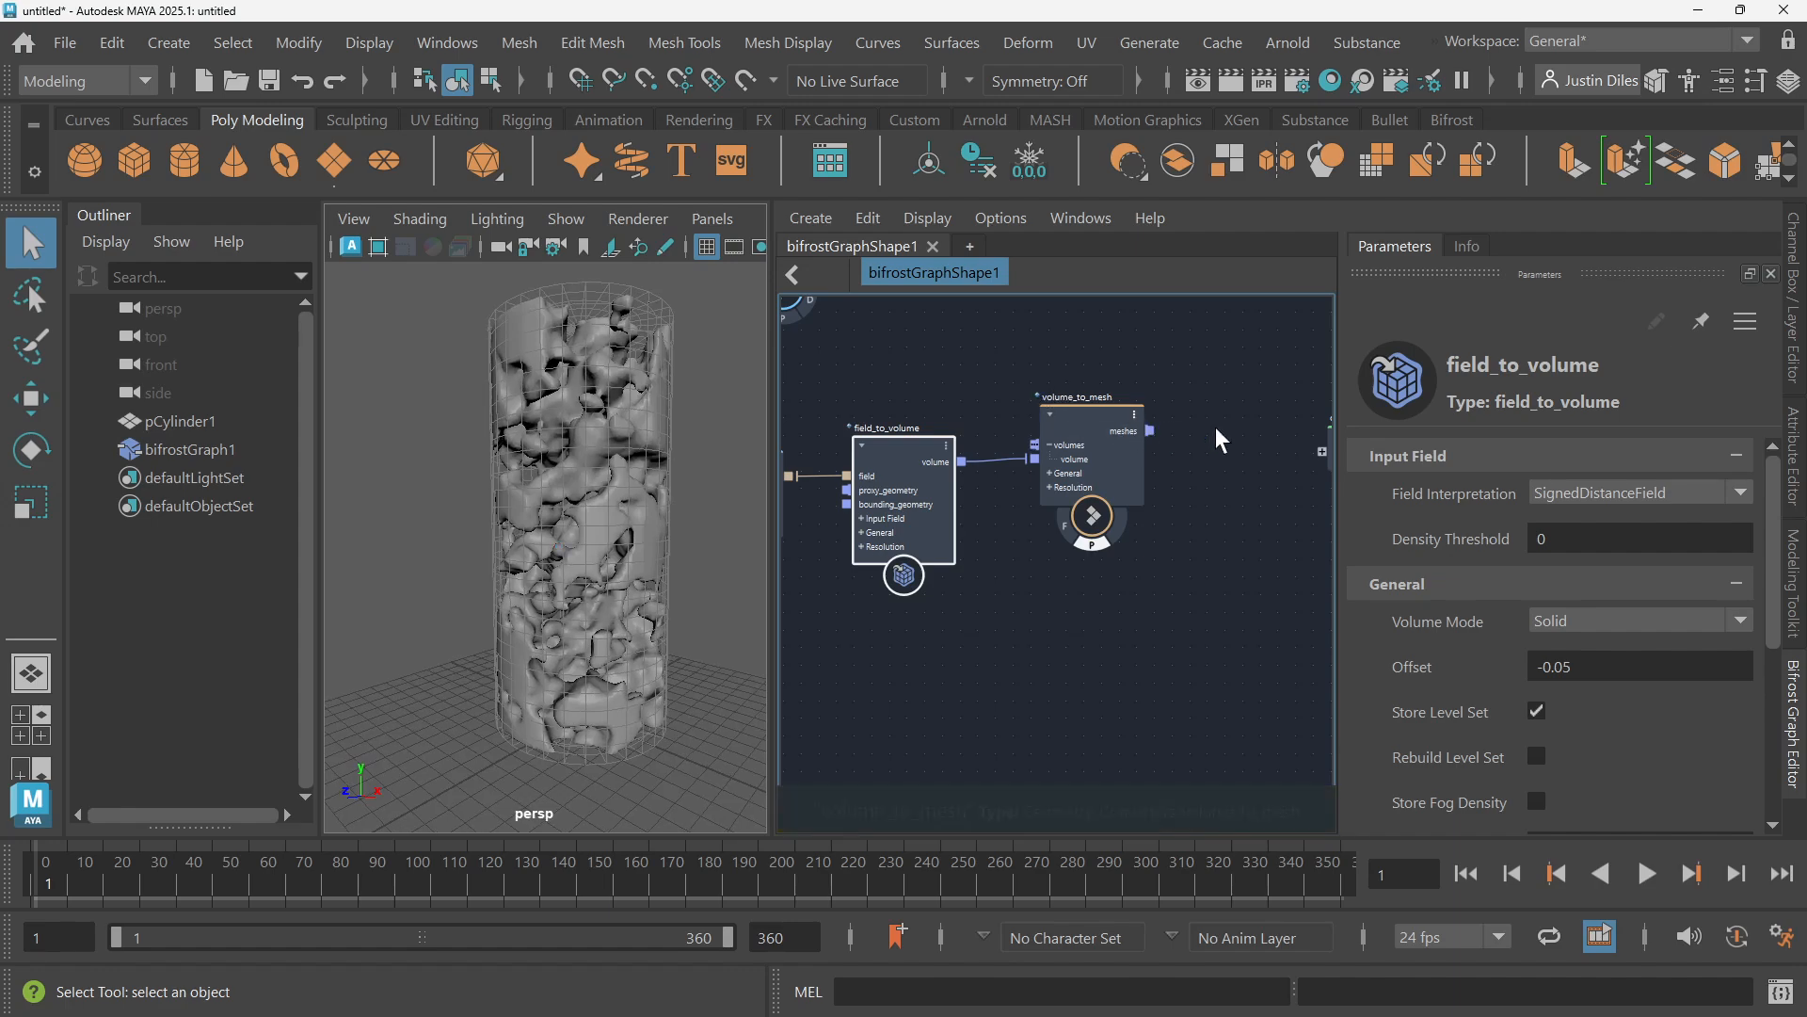
pyautogui.click(1571, 666)
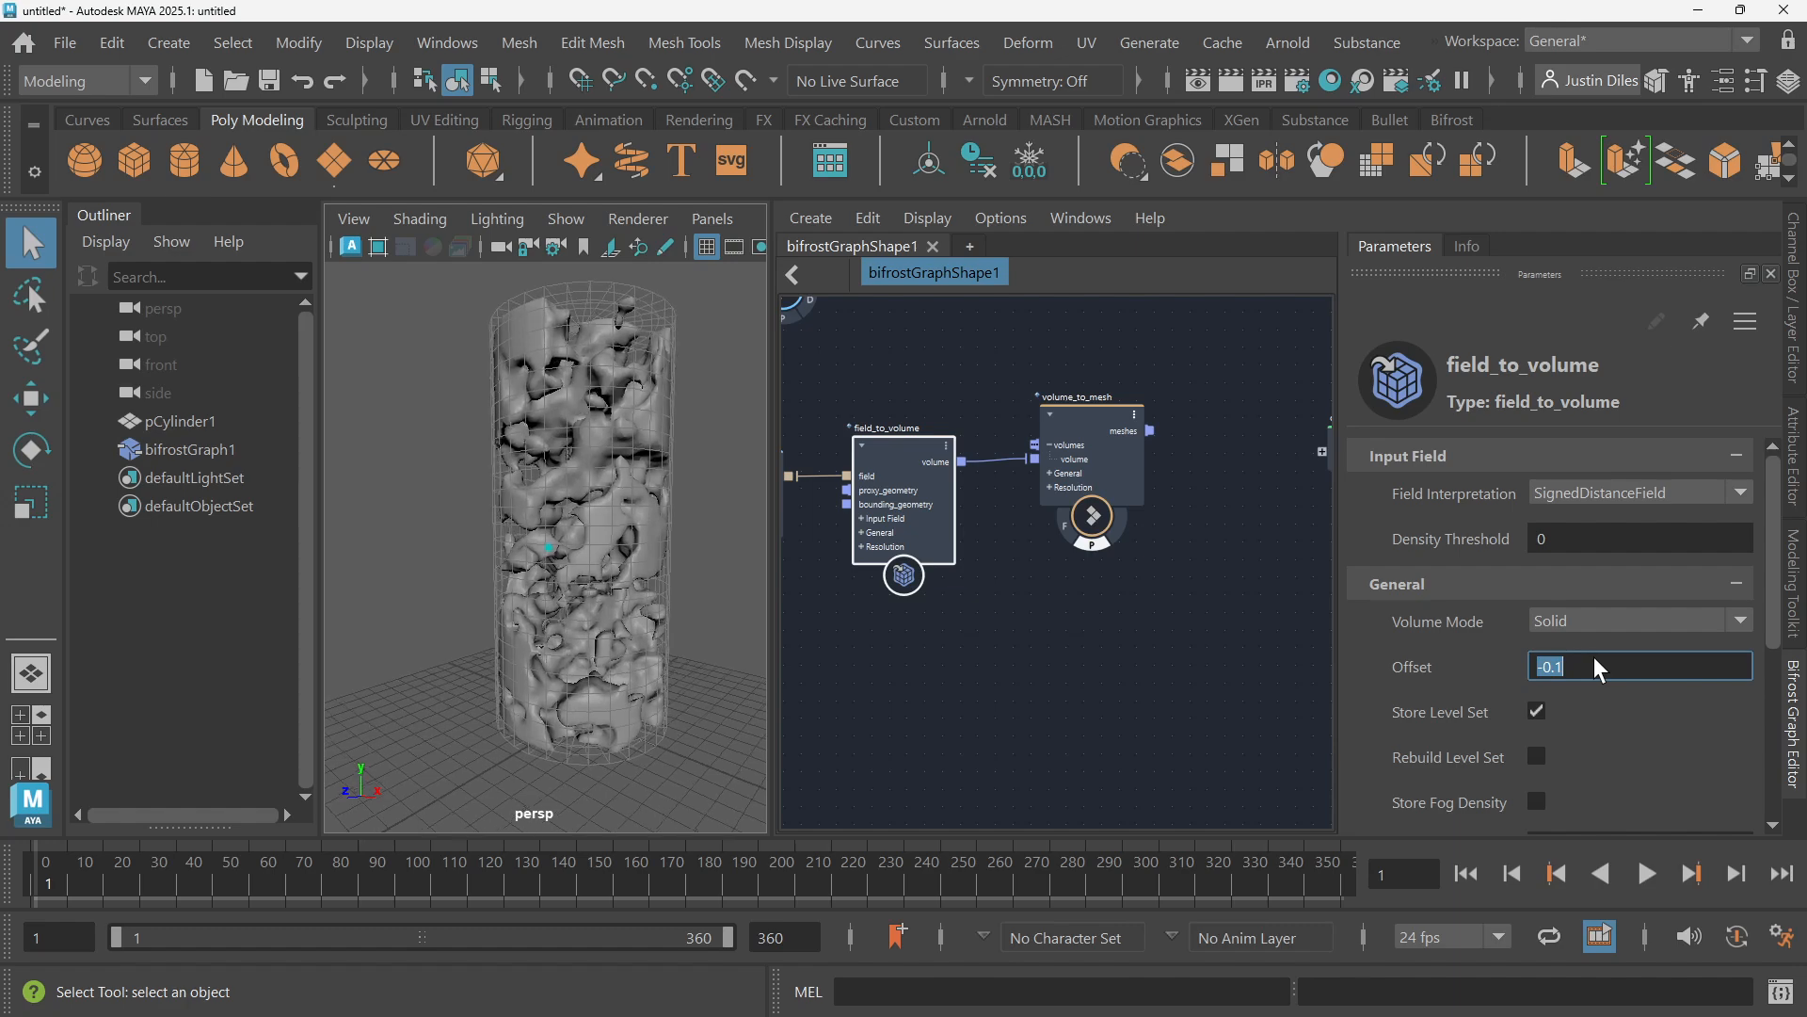
# On volume_to_mesh, try Level Set Threshold values of -0.1 and -0.5
pyautogui.click(1080, 418)
pyautogui.click(1635, 493)
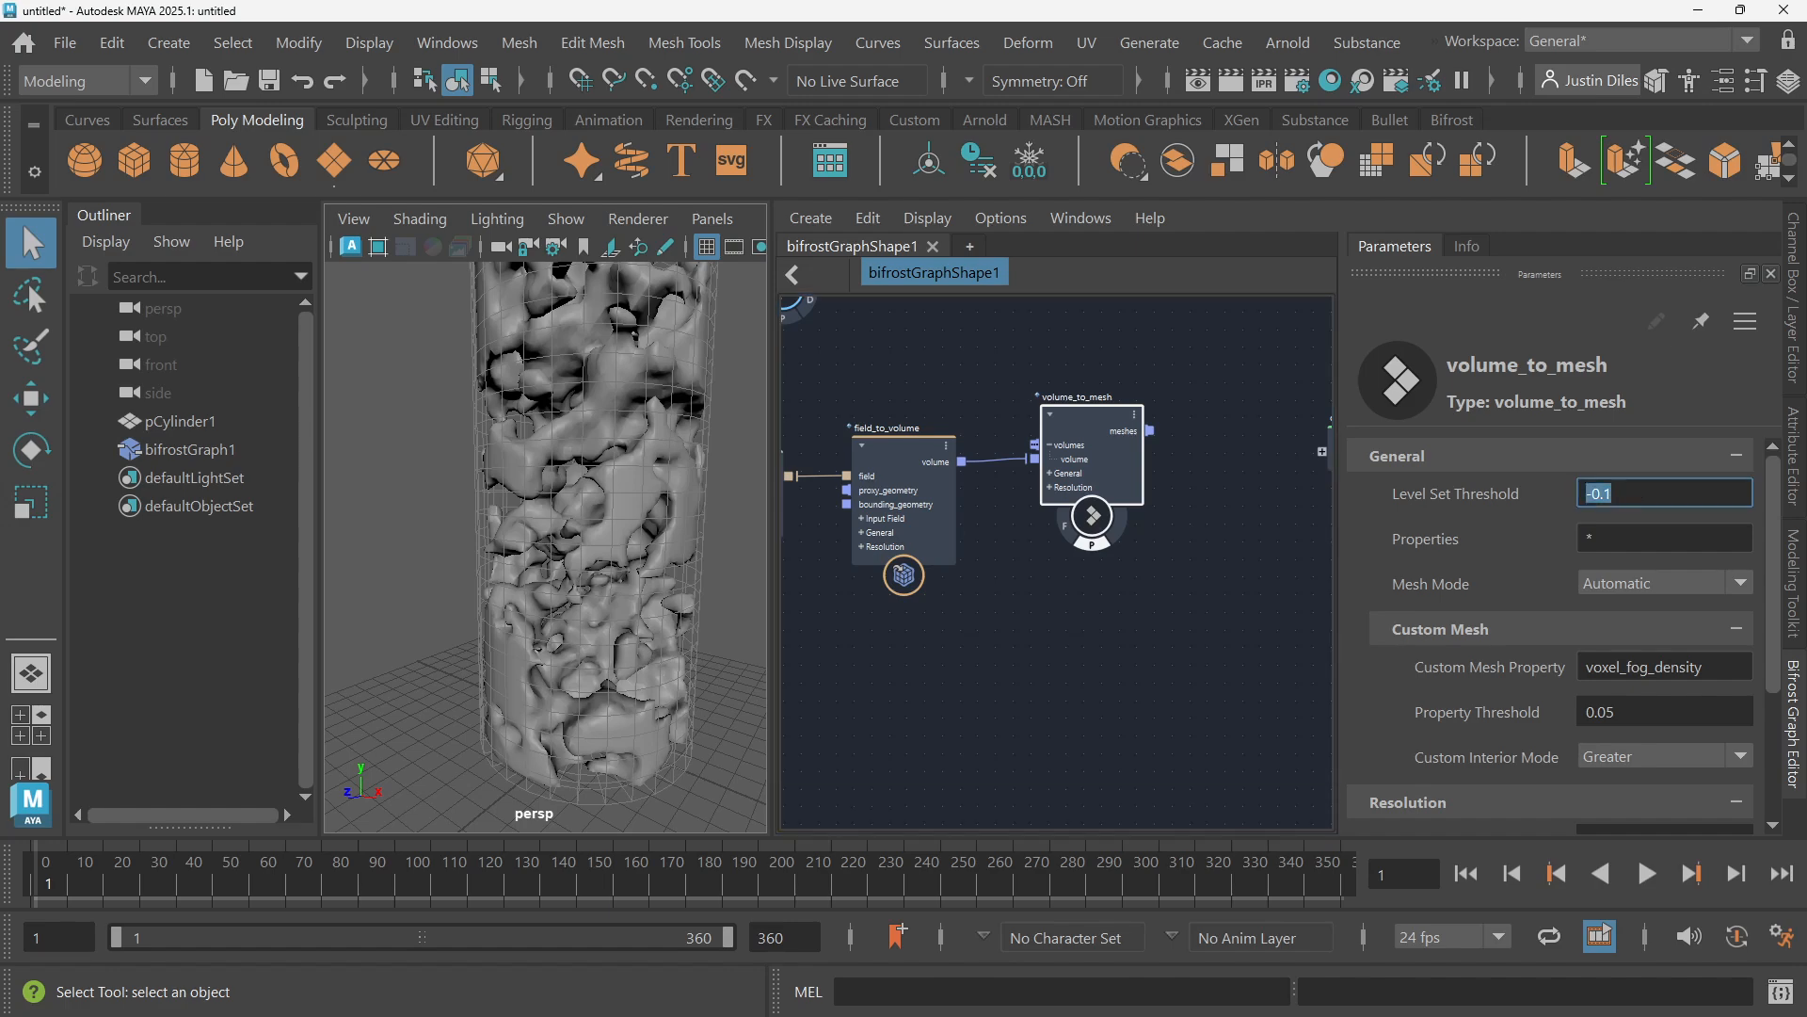
pyautogui.click(1604, 493)
pyautogui.press('Delete')
pyautogui.write('5')
pyautogui.press('Return')
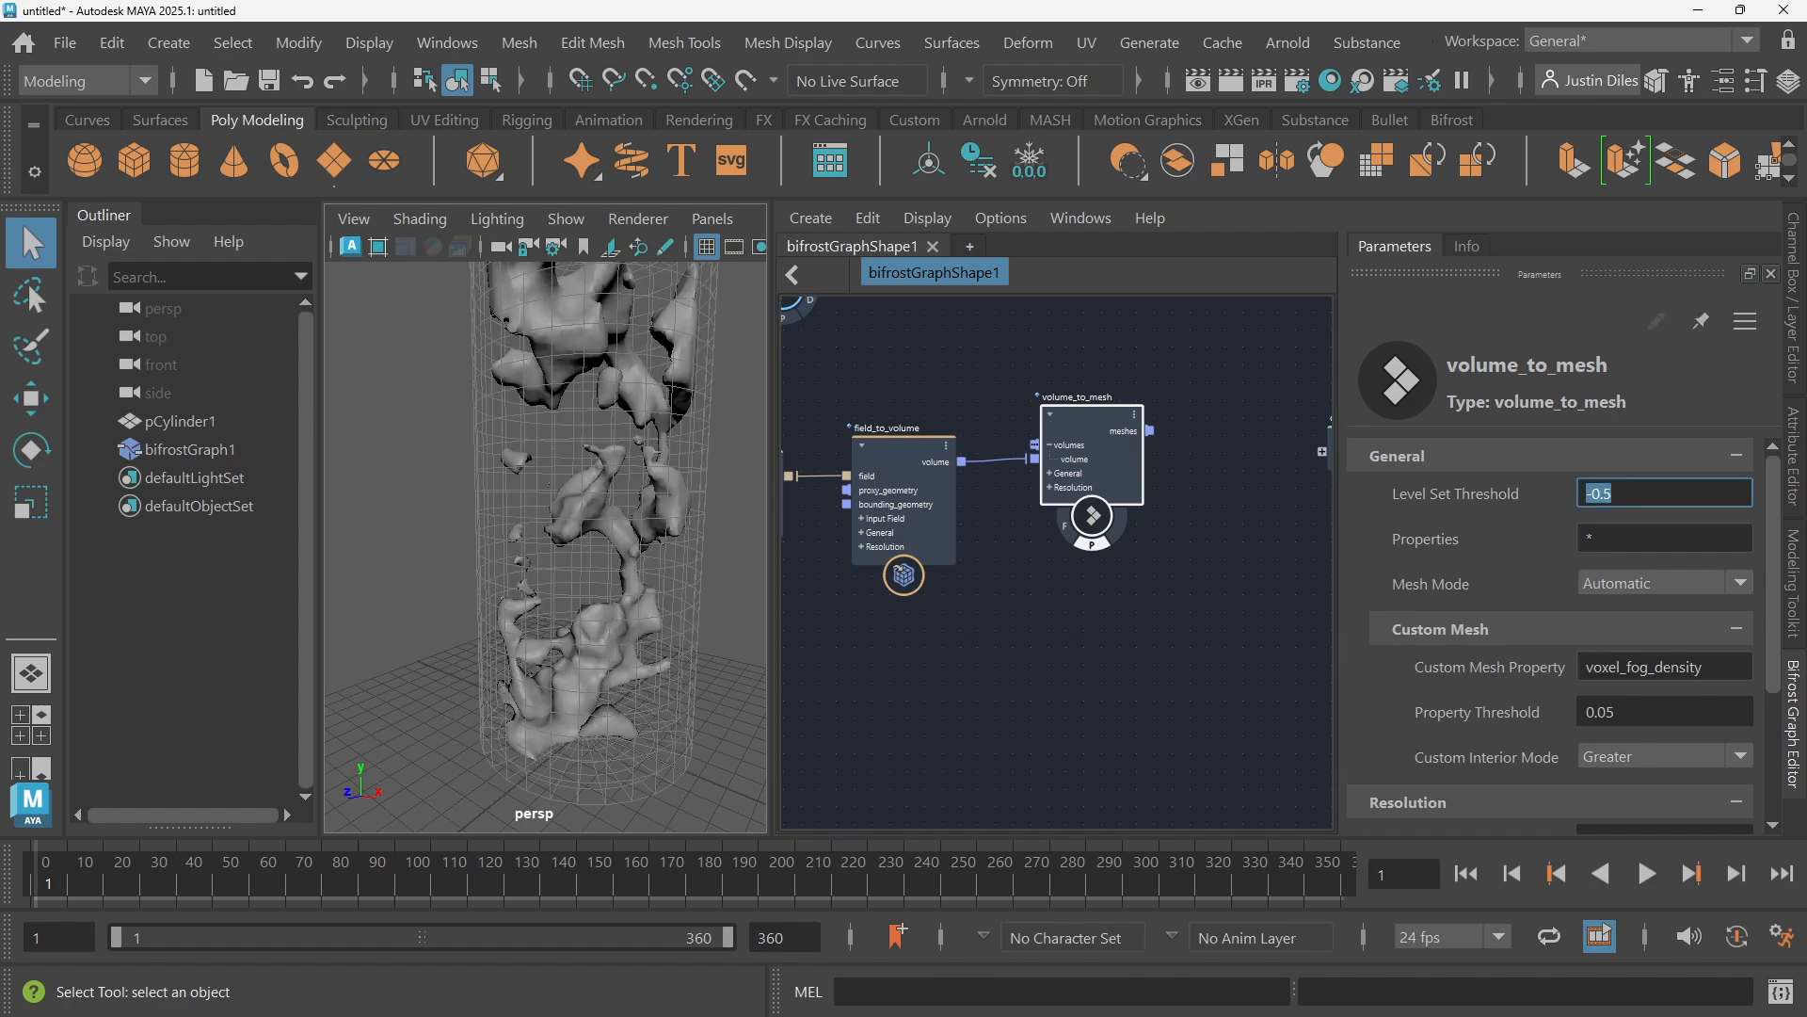
# Try a Level Set Threshold of -0.2 on volume_to_mesh, undo the recent threshold changes and inspect the column
pyautogui.moveTo(1614, 493); pyautogui.dragTo(1604, 494)
pyautogui.write('2')
pyautogui.press('Return')
pyautogui.click(1189, 591)
pyautogui.hotkey('ctrl', 'z')
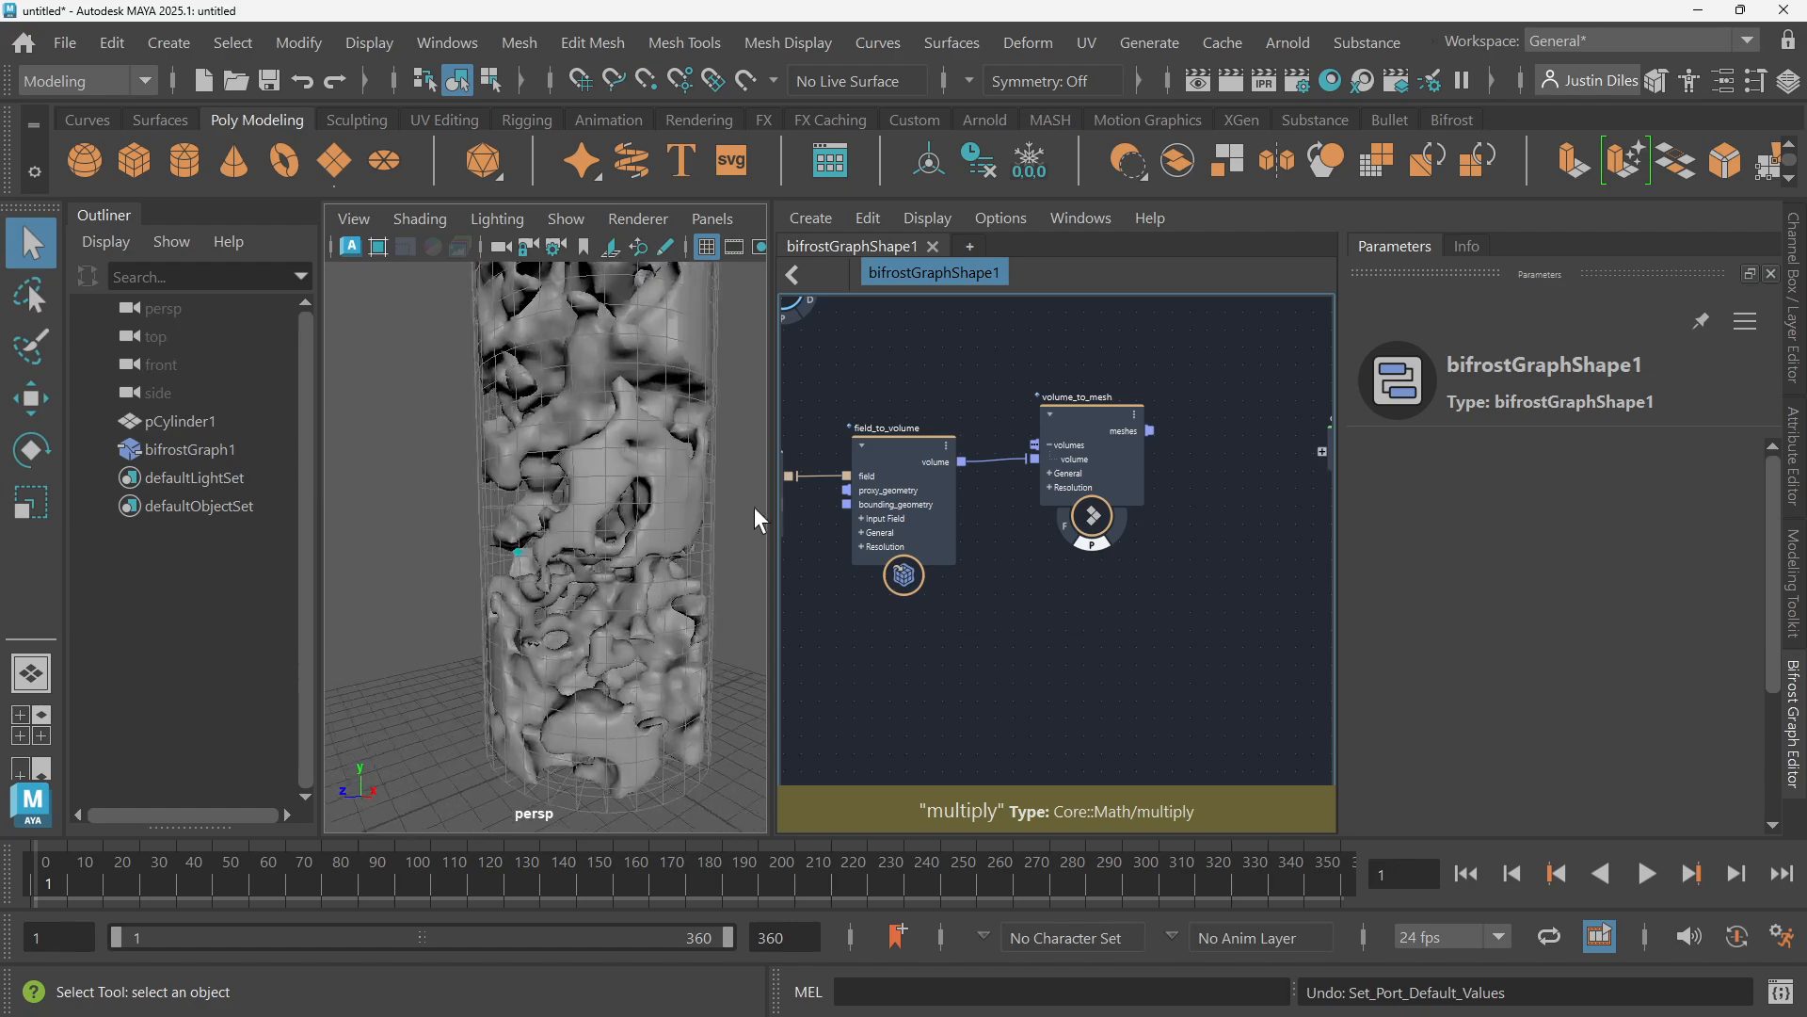
pyautogui.keyDown('alt'); pyautogui.moveTo(754, 506); pyautogui.dragTo(1013, 579); pyautogui.keyUp('alt')
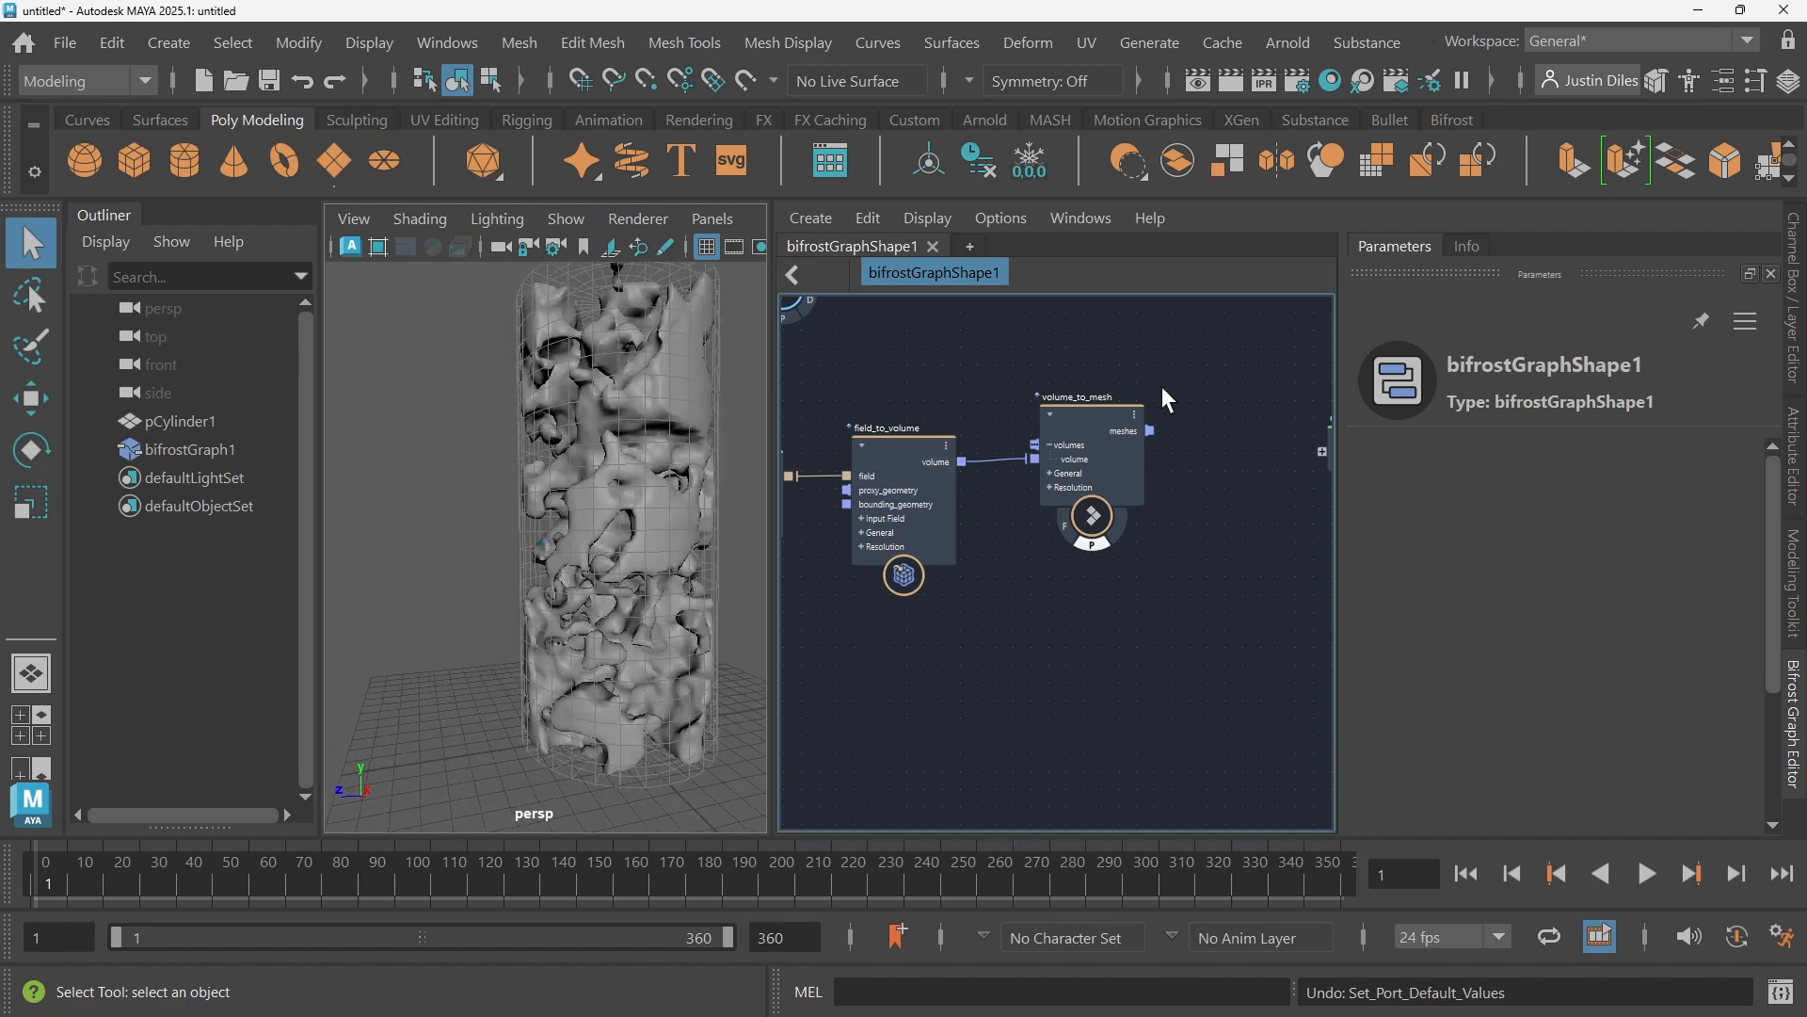
# Set volume_to_mesh's Level Set Threshold to 0 after trying a higher value
pyautogui.click(1110, 416)
pyautogui.doubleClick(1602, 494)
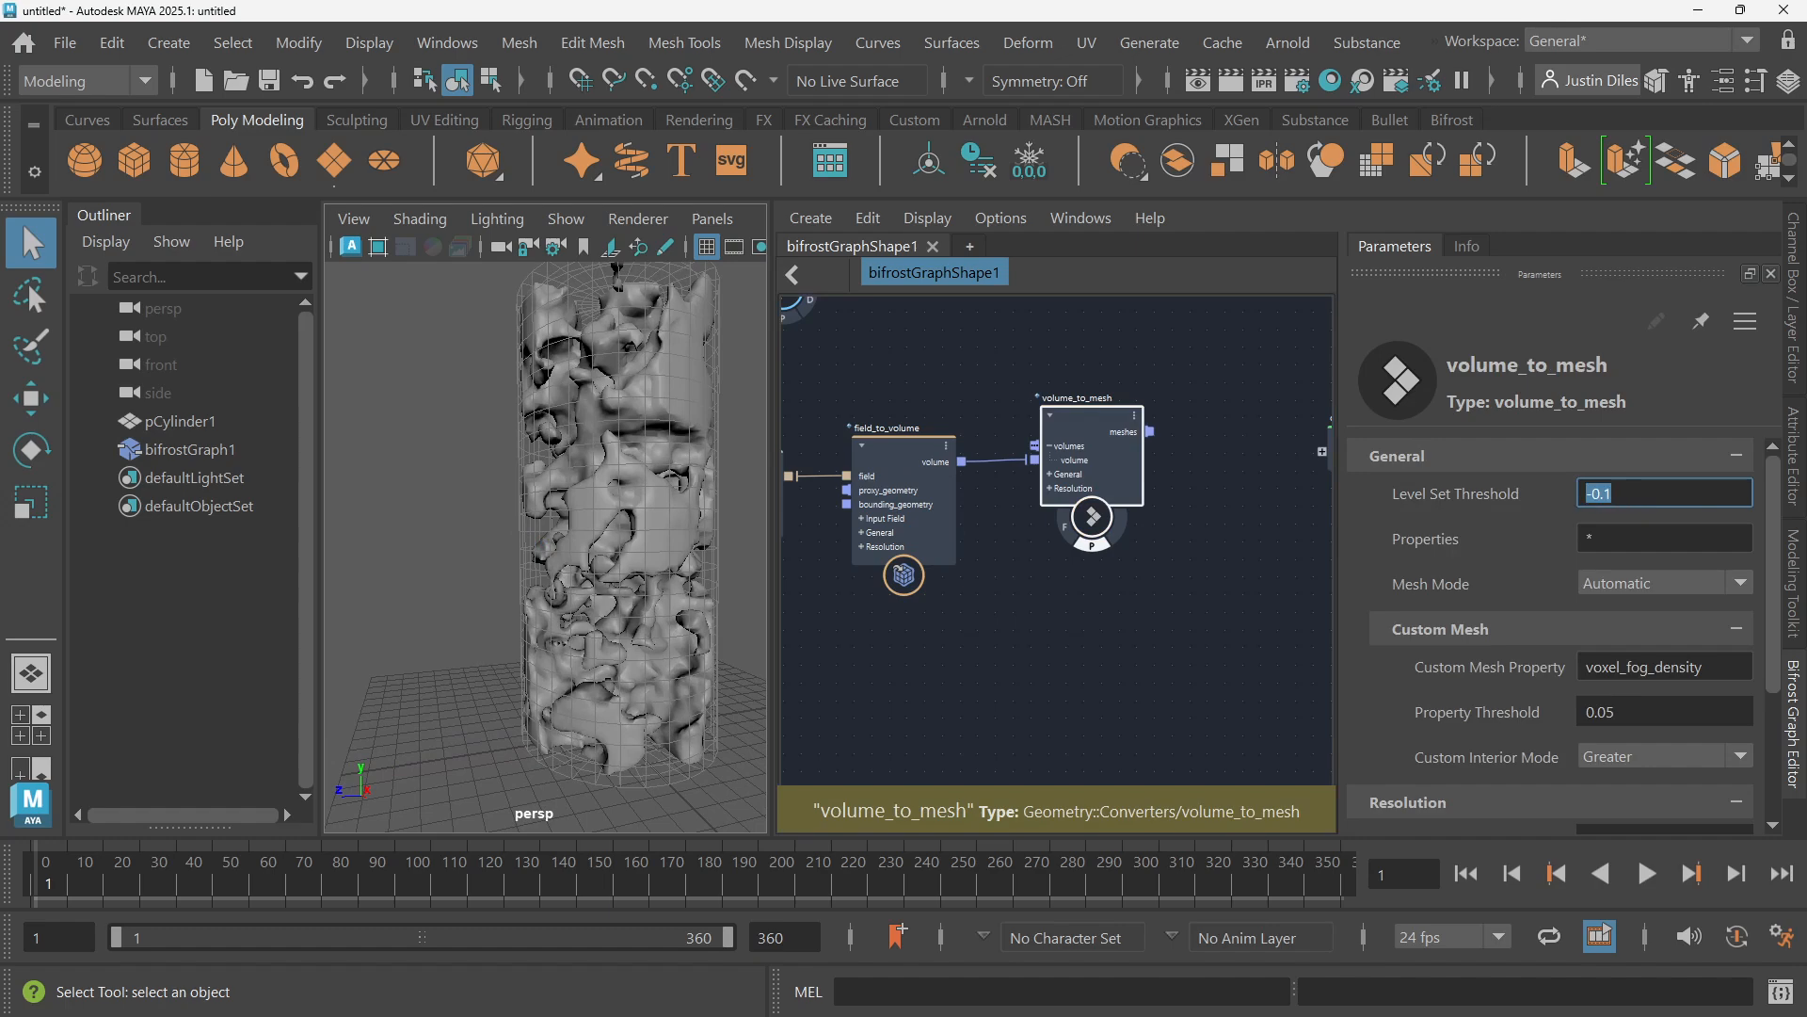
pyautogui.write('1')
pyautogui.press('Return')
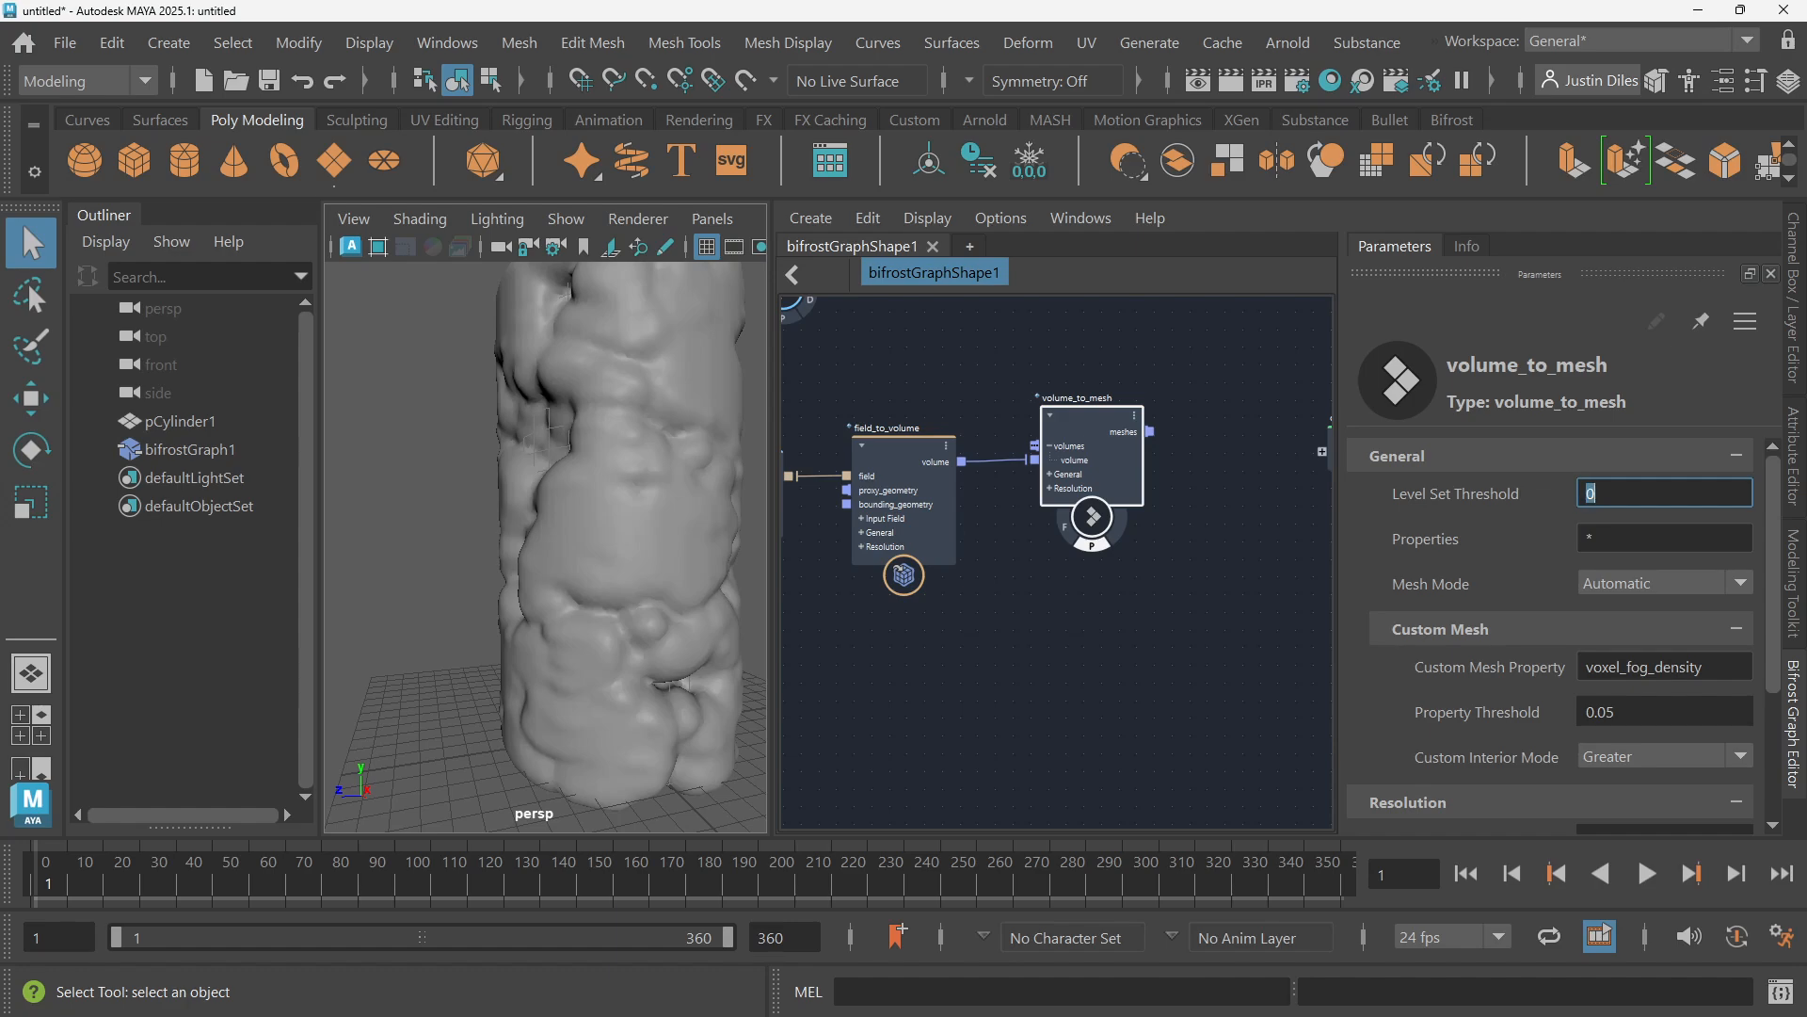
pyautogui.press('Return')
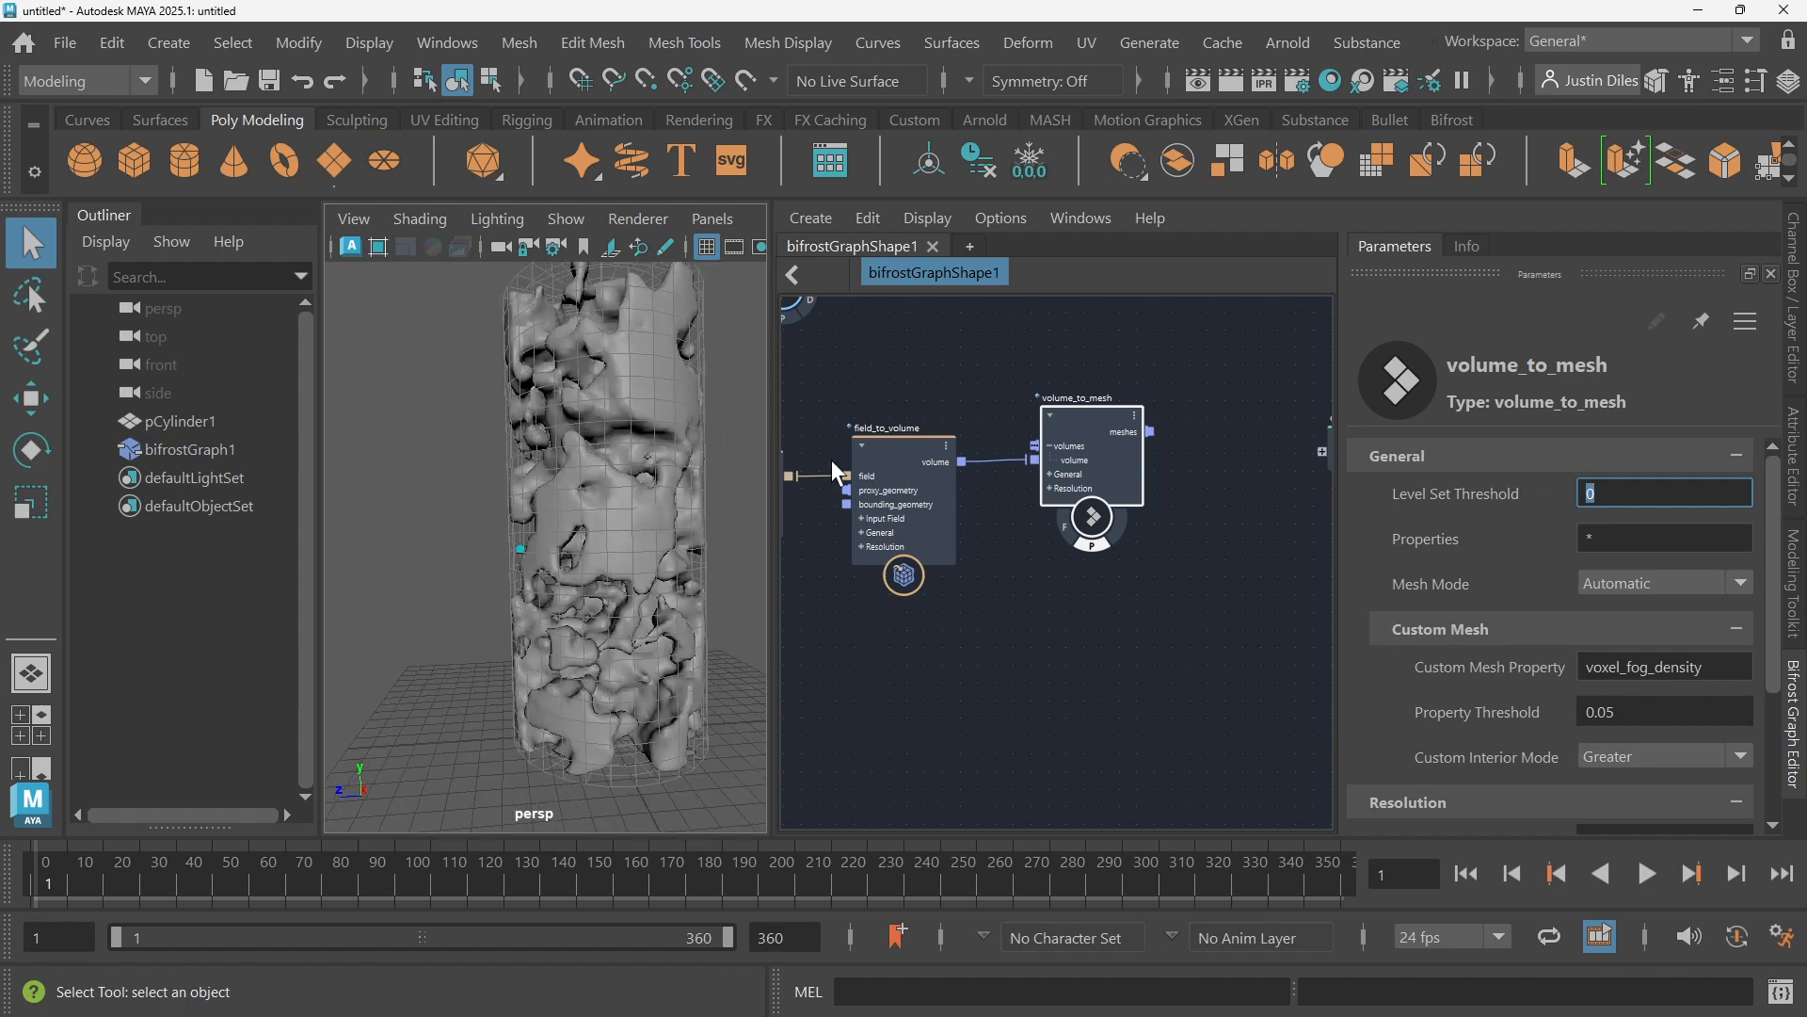
# Set field_to_volume's Offset to -0.15
pyautogui.moveTo(960, 682); pyautogui.dragTo(1264, 688, button='middle')
pyautogui.click(1209, 450)
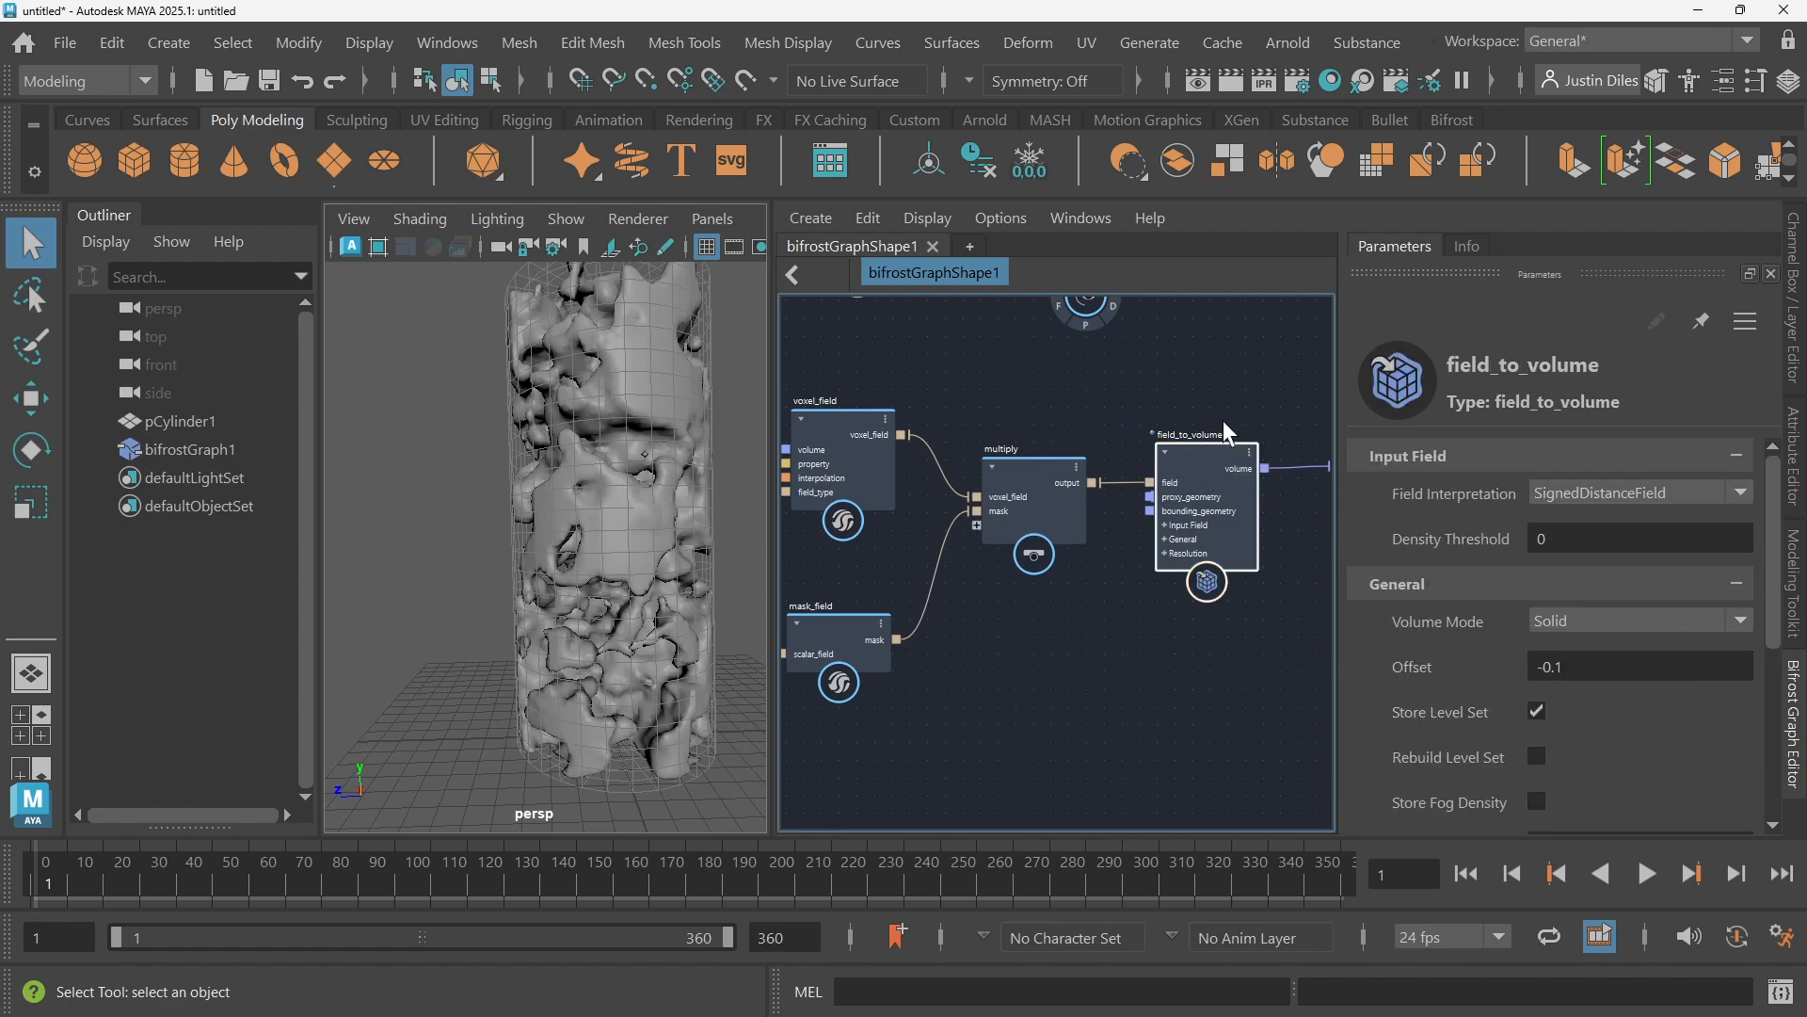
pyautogui.moveTo(1223, 420); pyautogui.dragTo(1062, 406, button='middle')
pyautogui.doubleClick(1593, 669)
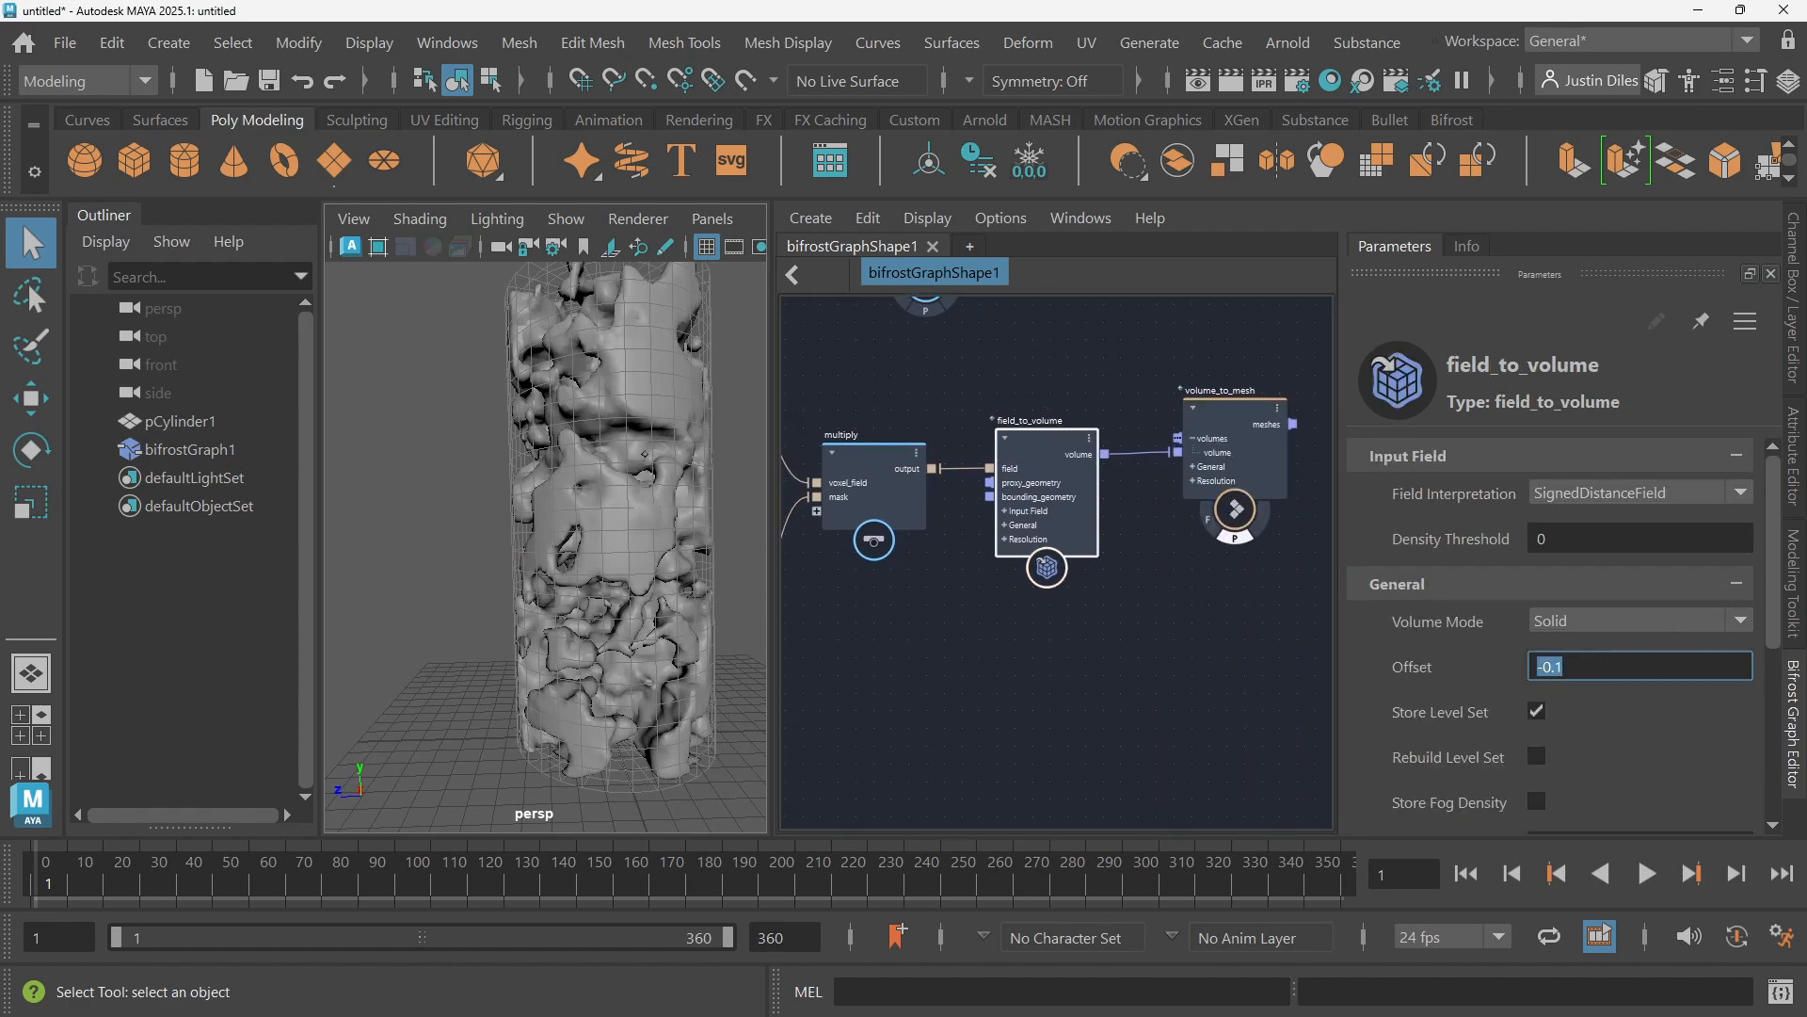
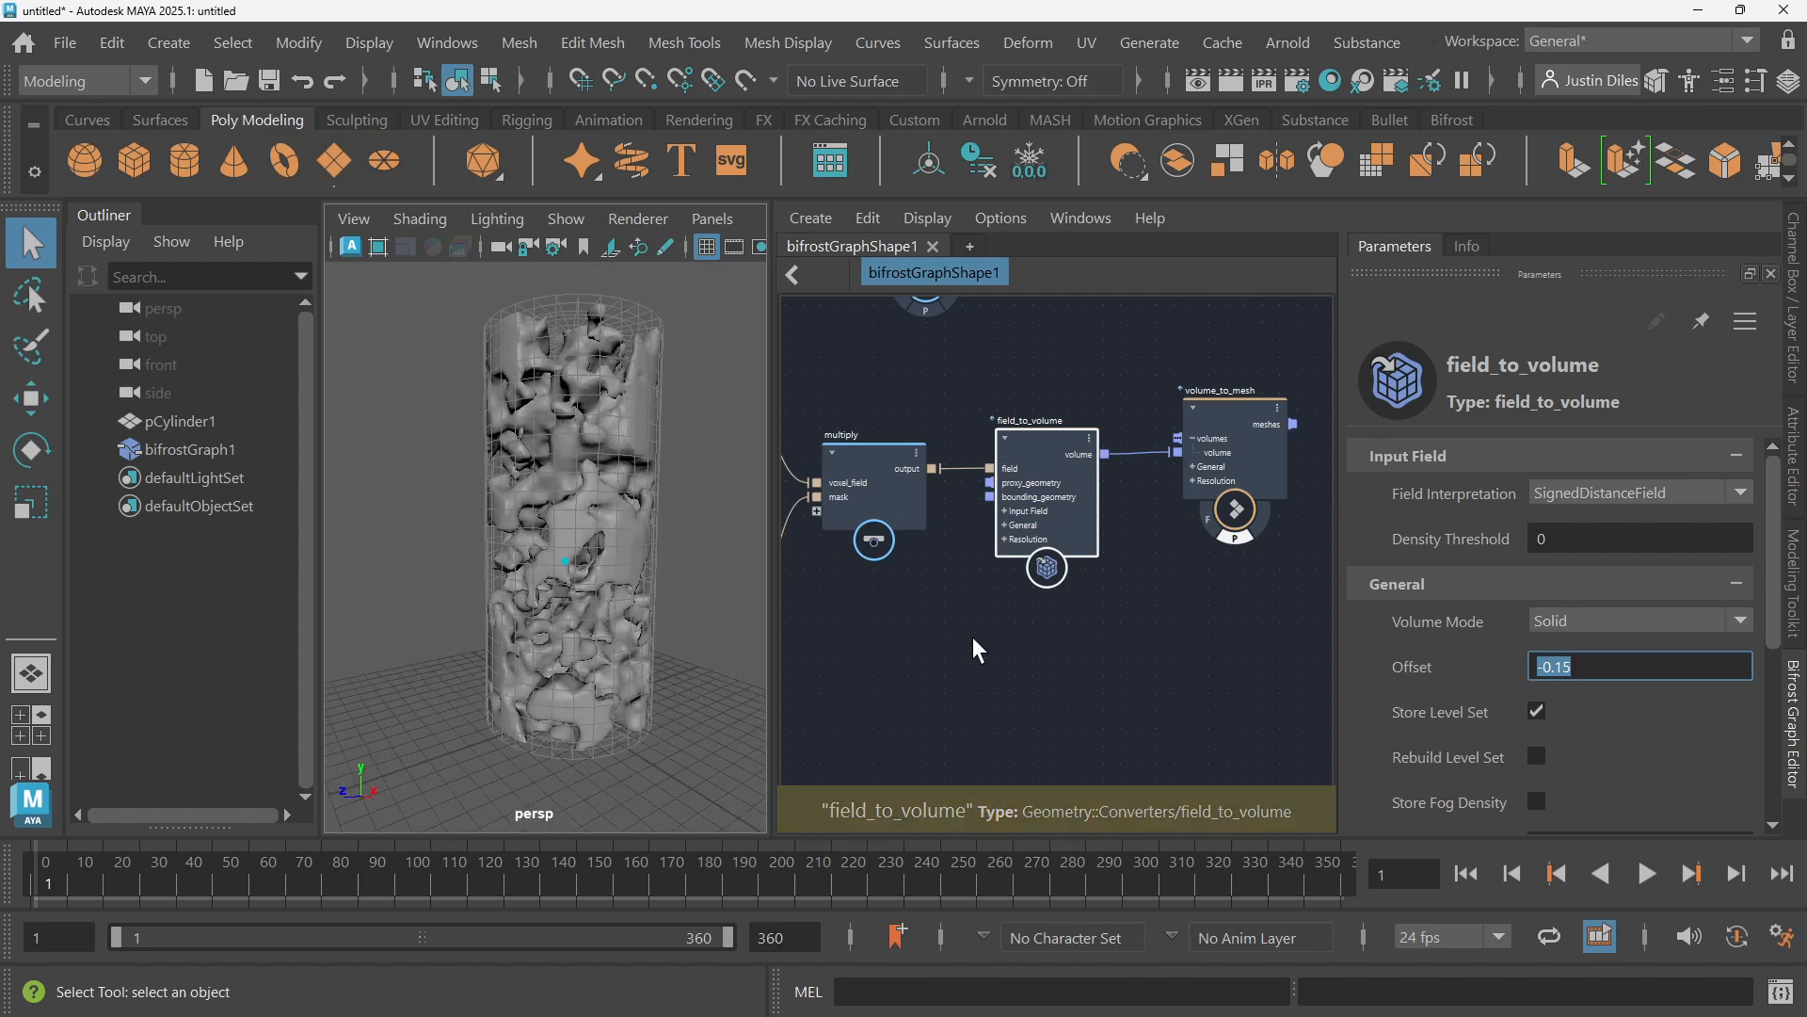
# Move fractal_noise_field away from mask_field to make room for another node between them
pyautogui.moveTo(973, 637); pyautogui.dragTo(1183, 621, button='middle')
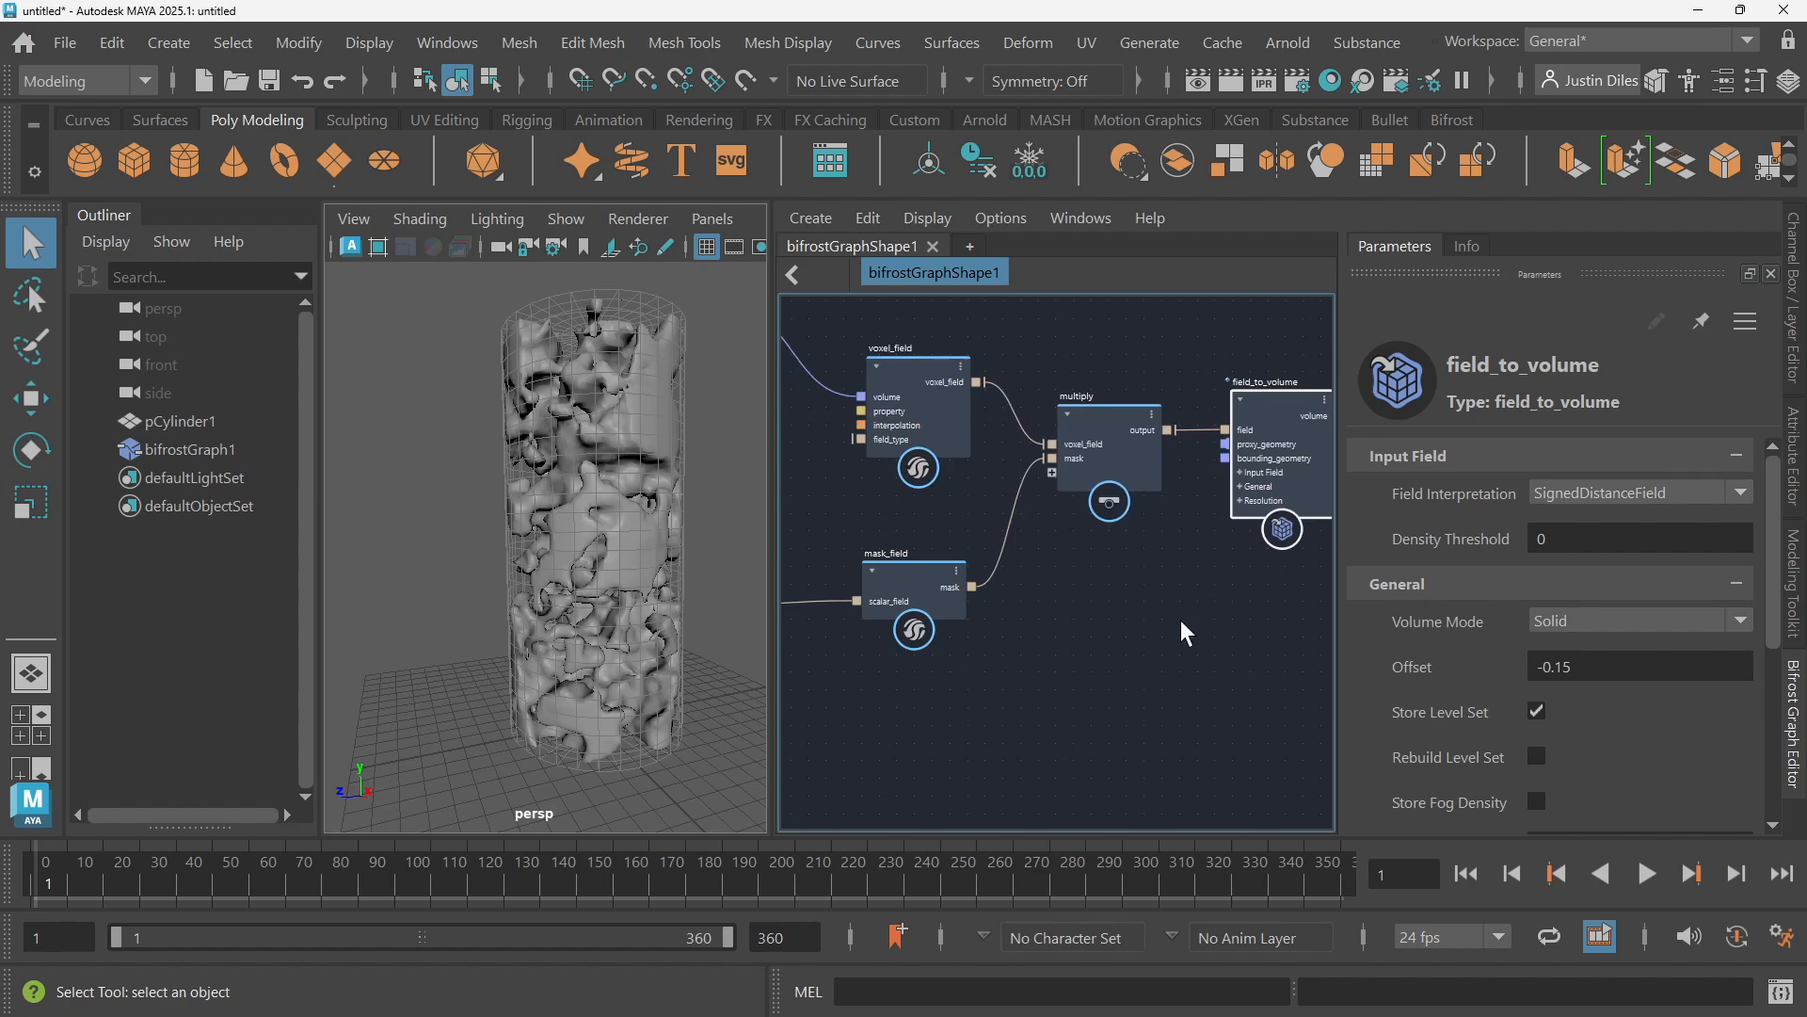
pyautogui.scroll(-3, 1183, 622)
pyautogui.moveTo(945, 552); pyautogui.dragTo(966, 502, button='middle')
pyautogui.scroll(1, 1184, 545)
pyautogui.click(824, 531)
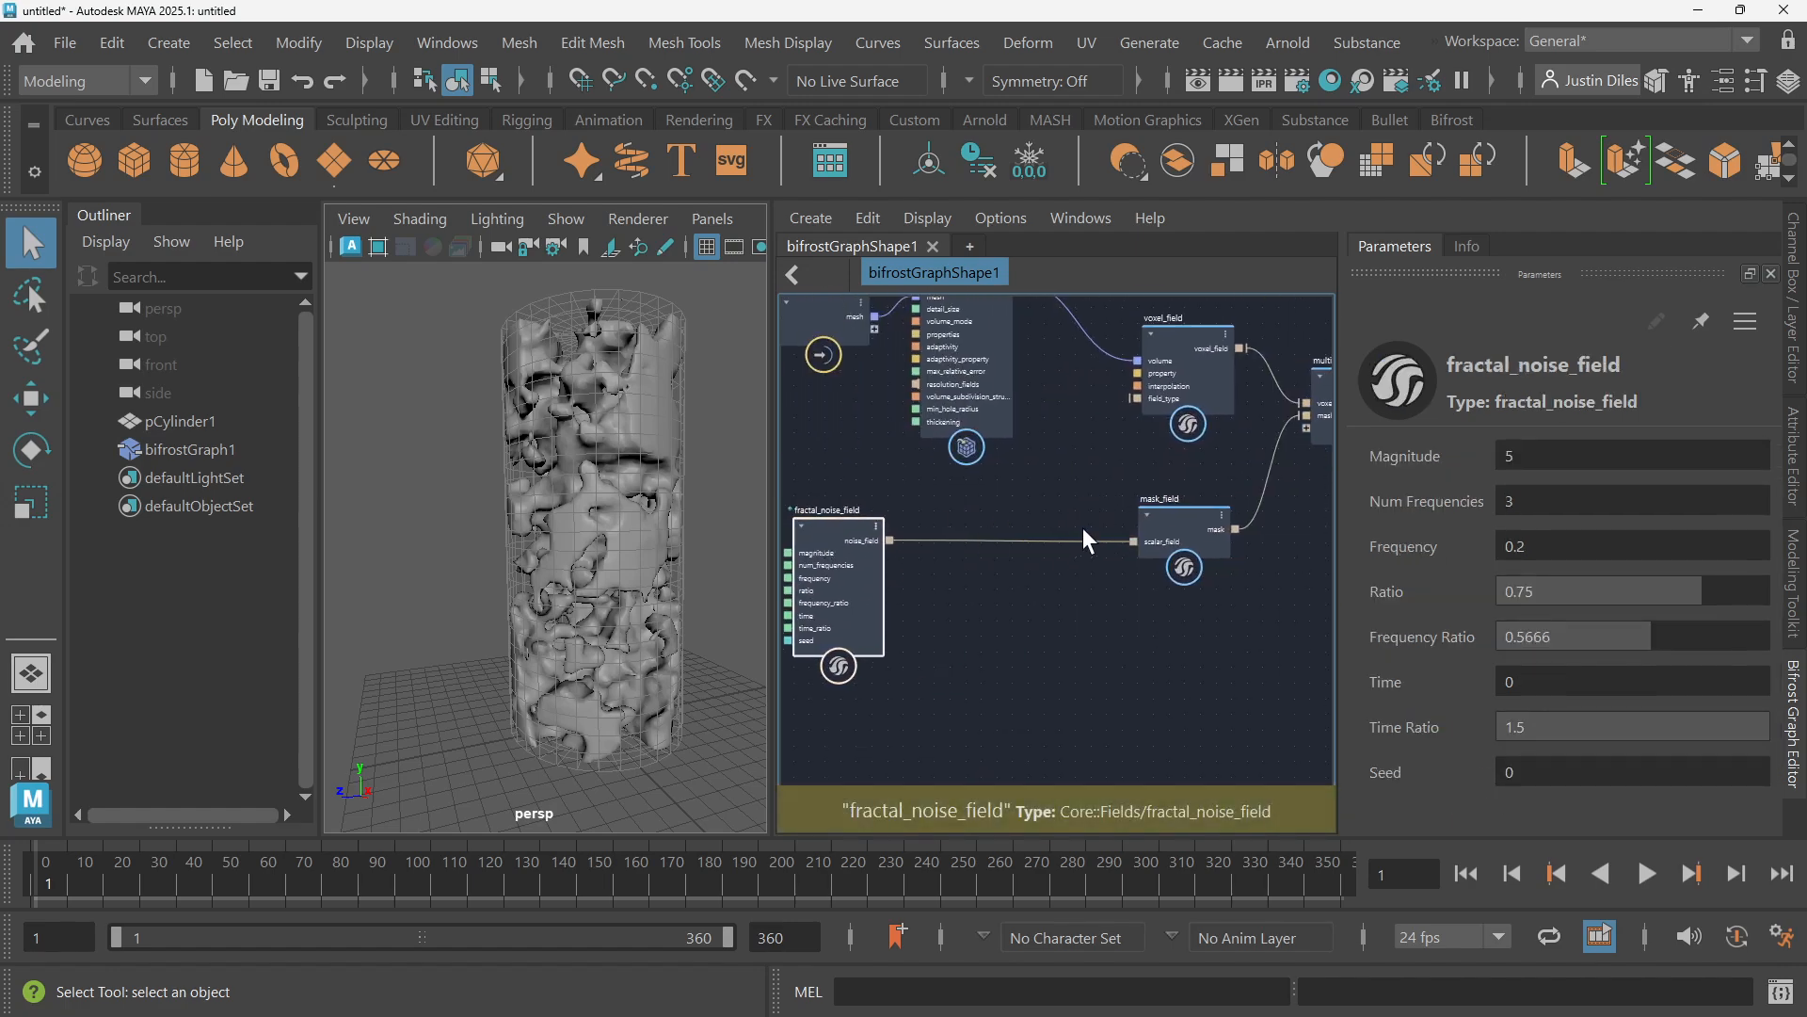
pyautogui.moveTo(1211, 516)
pyautogui.mouseDown()
pyautogui.moveTo(1058, 531)
pyautogui.moveTo(1228, 497)
pyautogui.moveTo(1211, 513)
pyautogui.mouseUp()
pyautogui.moveTo(951, 512); pyautogui.dragTo(1032, 502, button='middle')
pyautogui.scroll(1, 1031, 503)
pyautogui.click(911, 515)
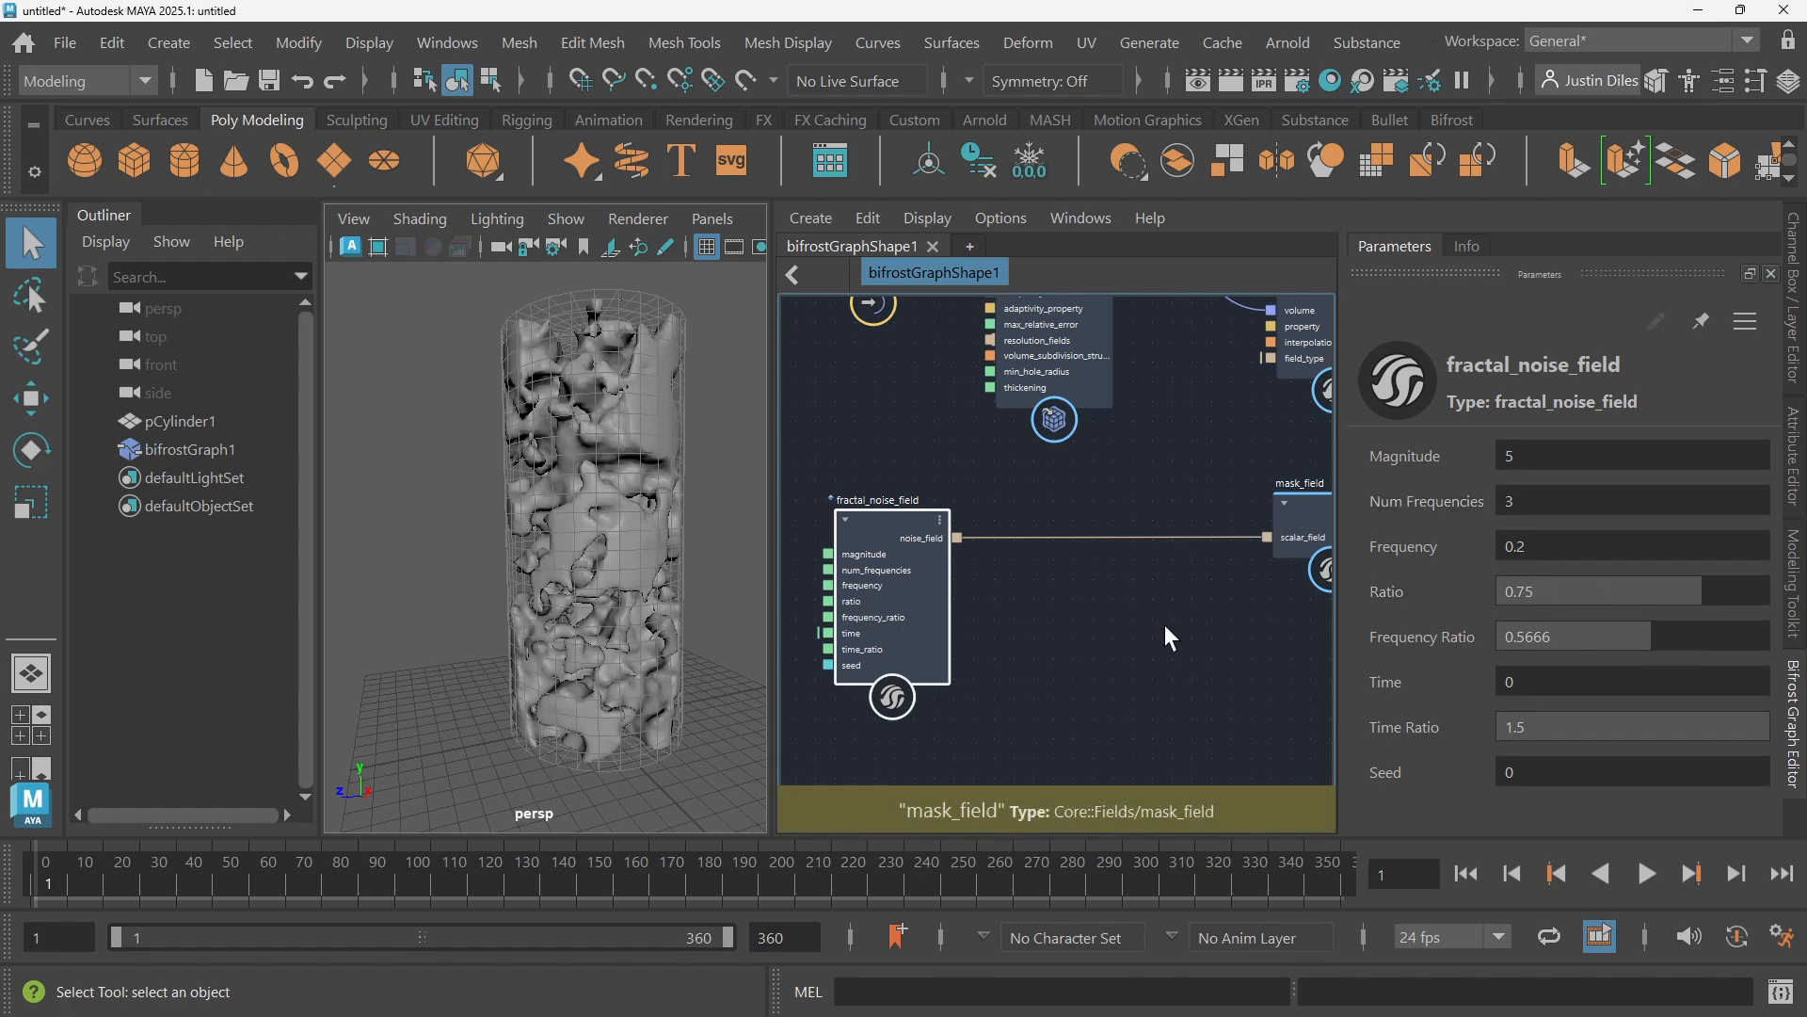
# Add an fcurve_field node and wire it between fractal_noise_field's noise_field output and mask_field's scalar_field input
pyautogui.click(1099, 573)
pyautogui.press('Tab')
pyautogui.write('fcu')
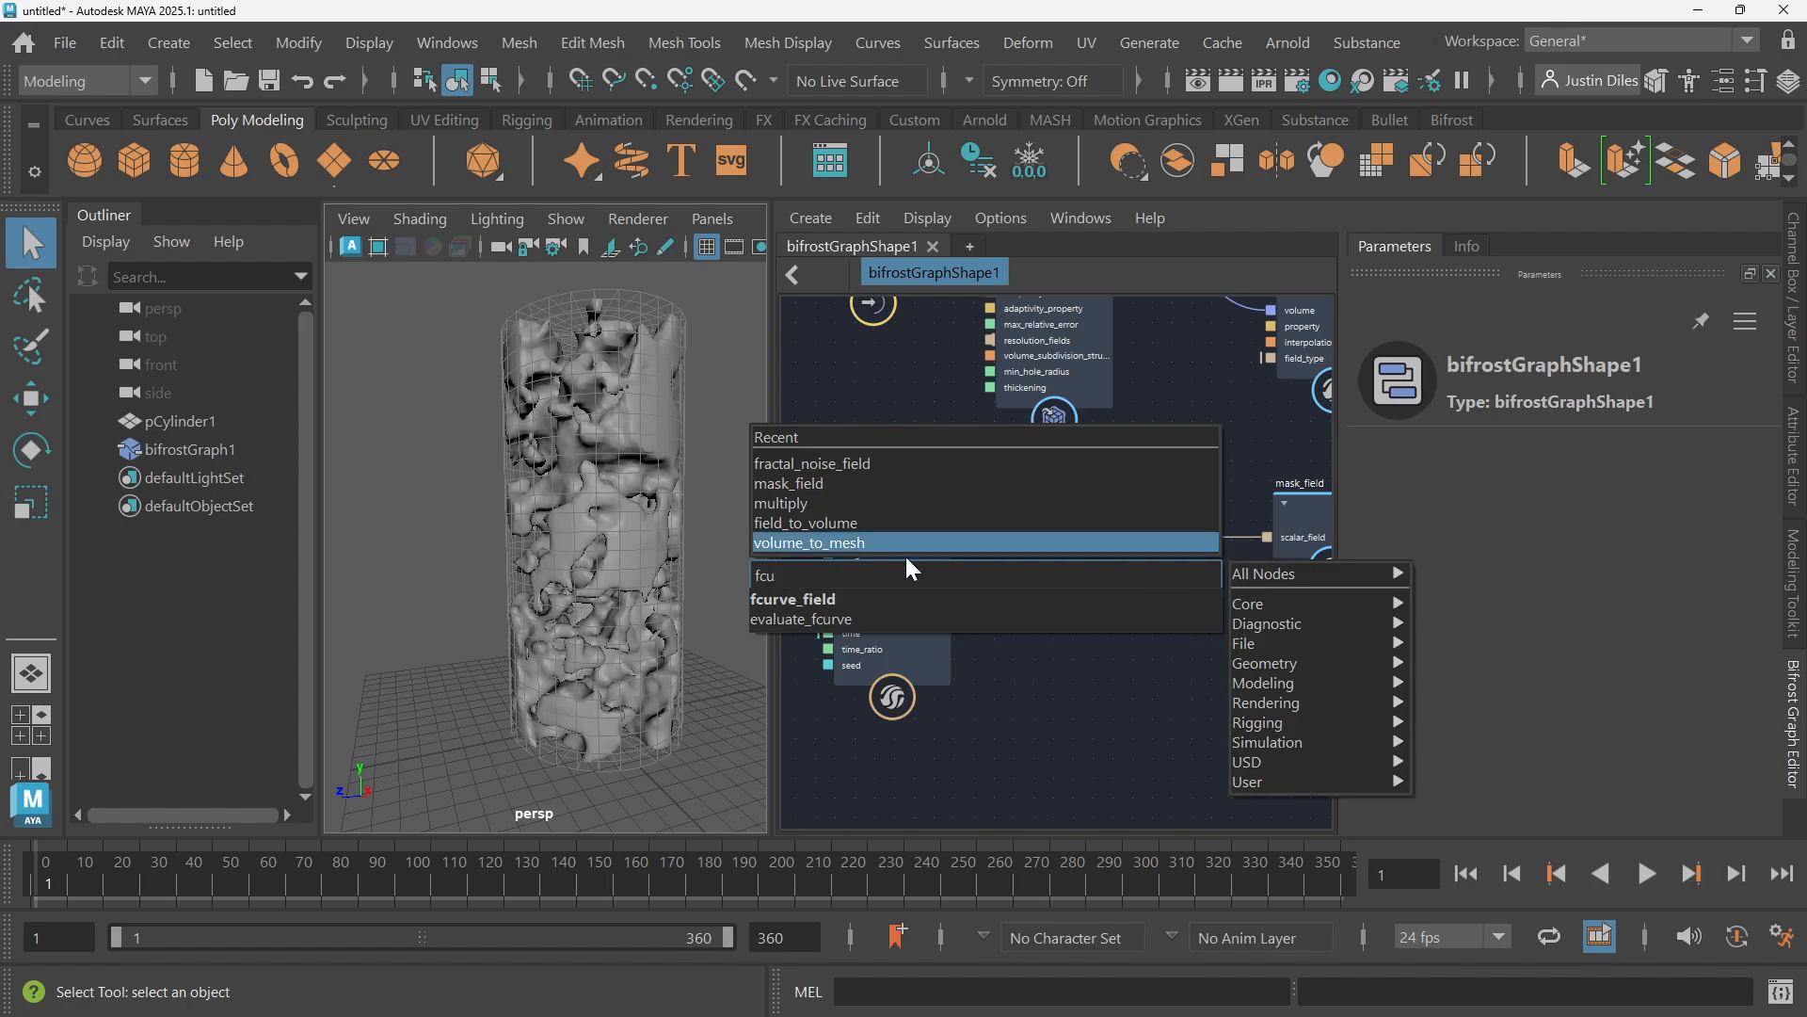
pyautogui.click(862, 600)
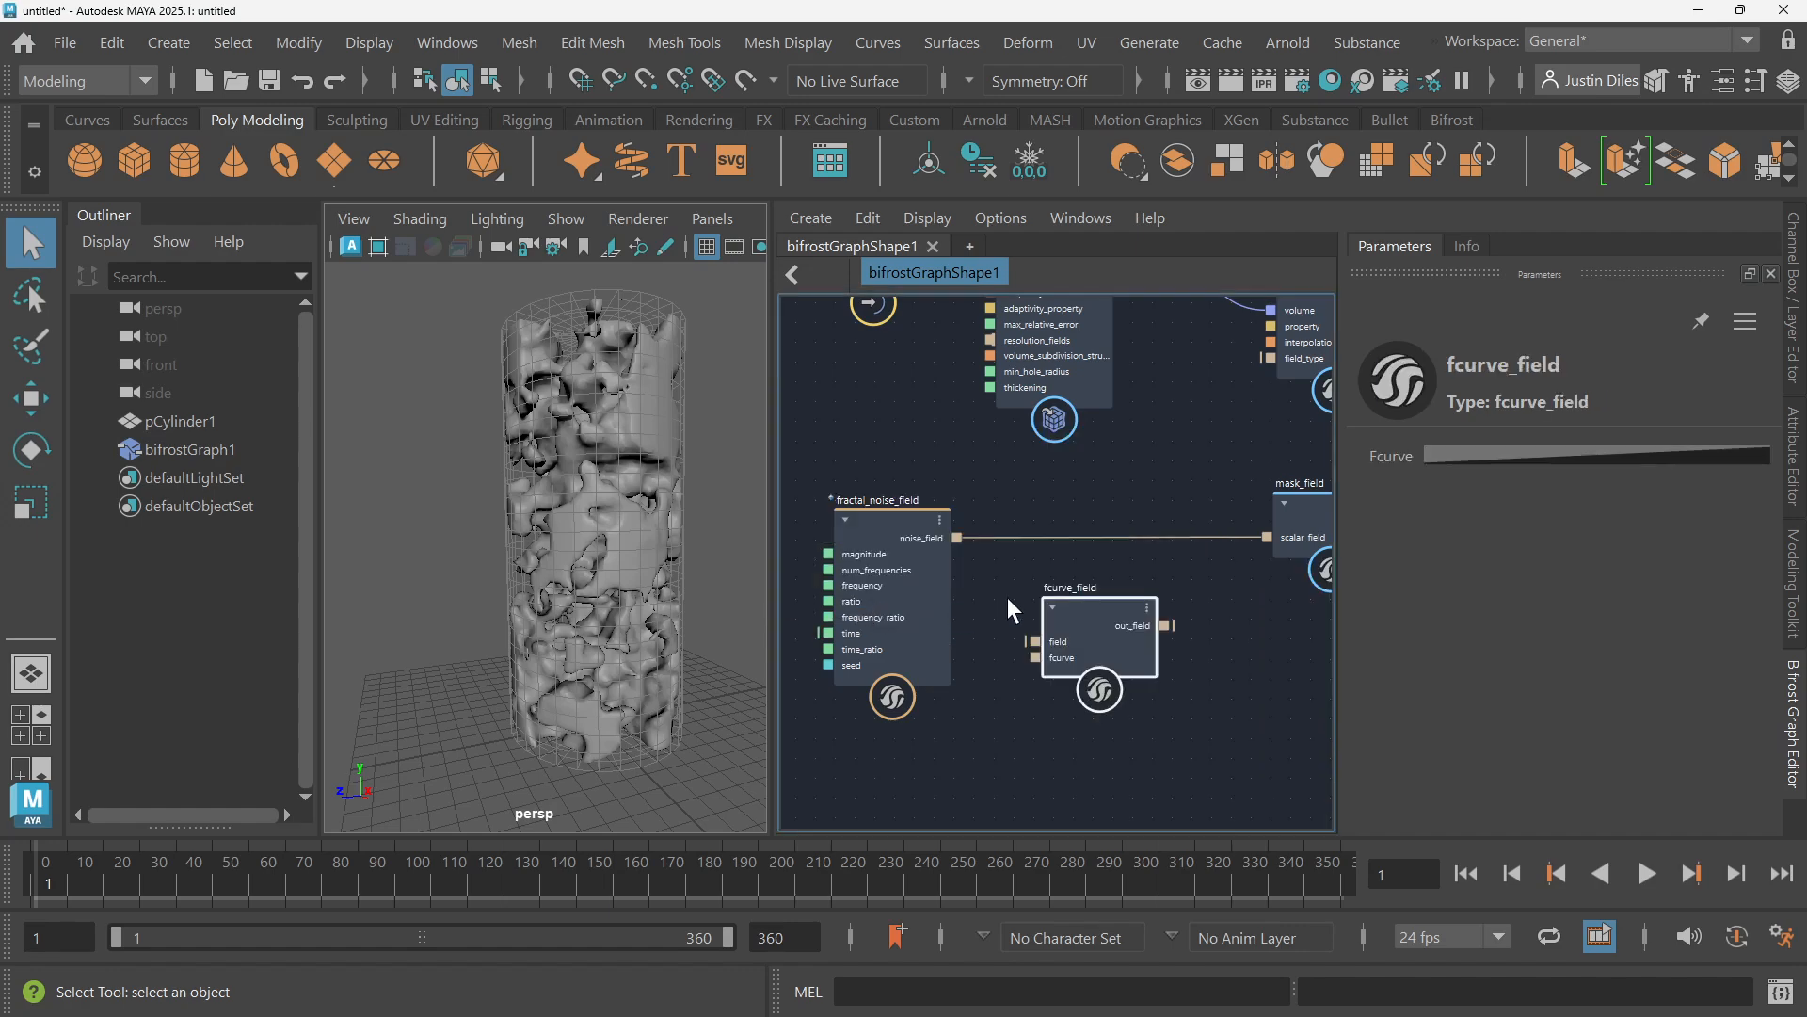
pyautogui.moveTo(959, 537); pyautogui.dragTo(1026, 612)
pyautogui.moveTo(1272, 534); pyautogui.dragTo(1267, 536)
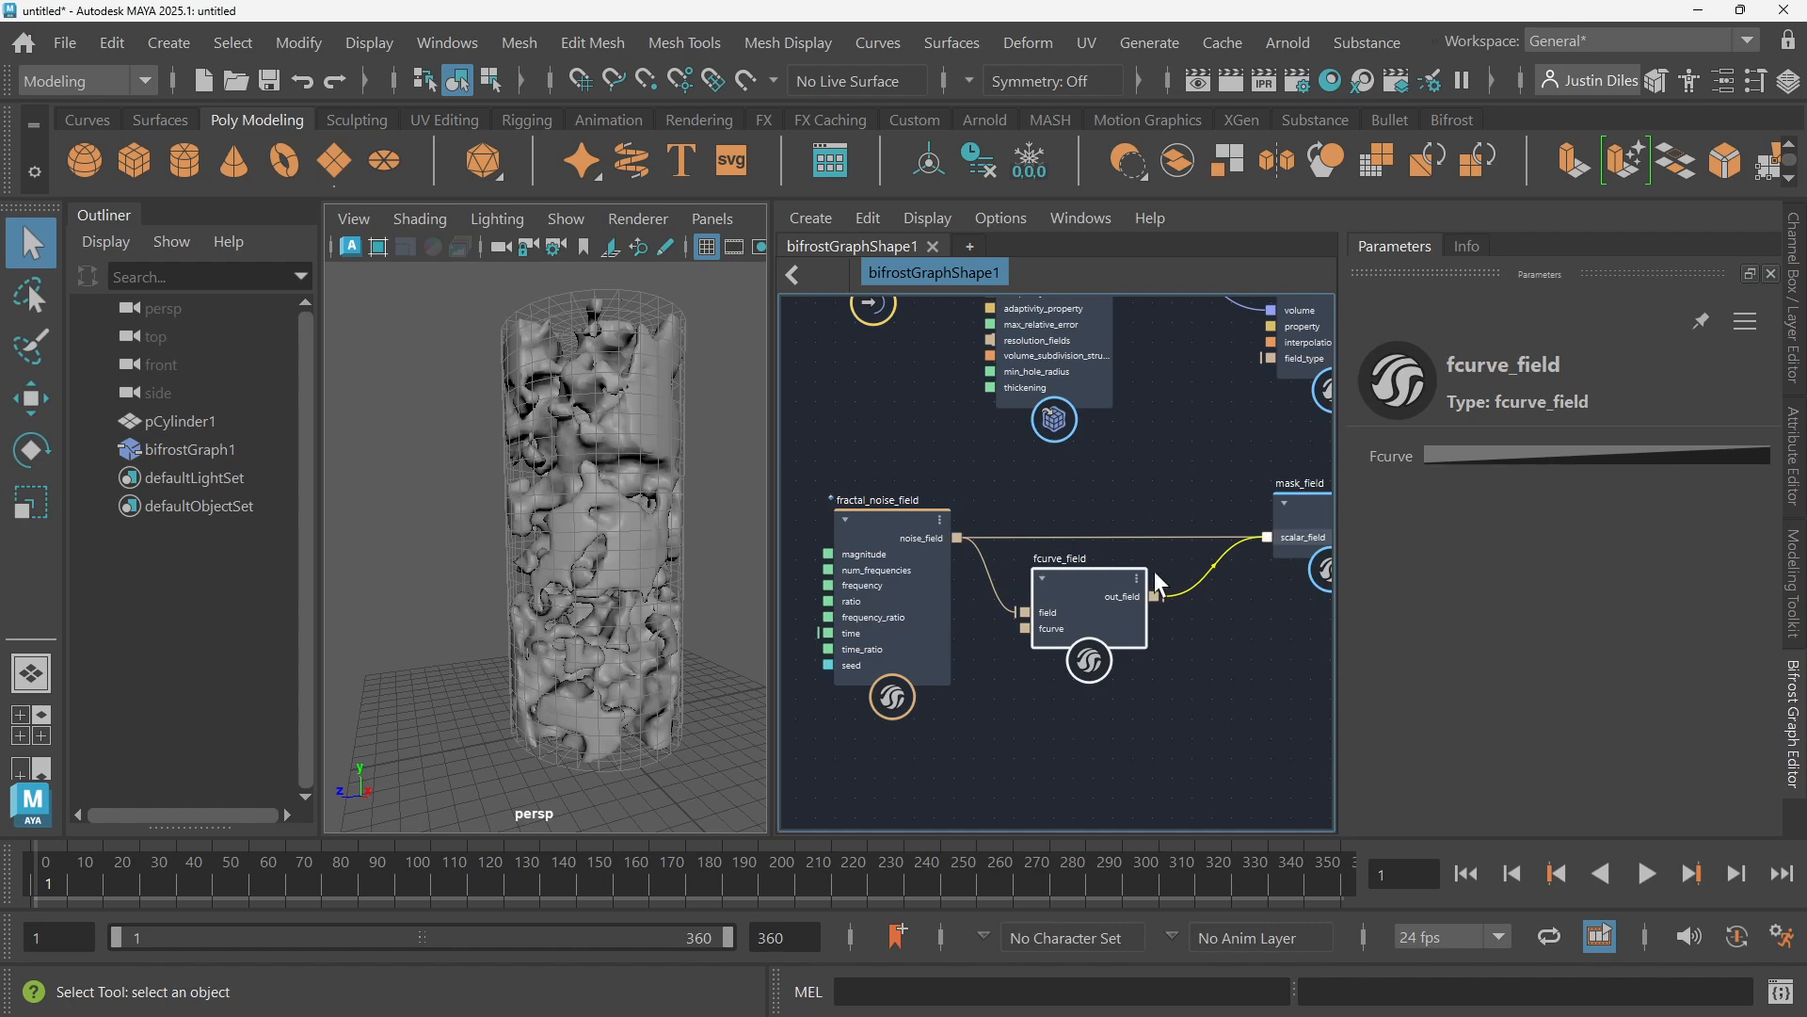
pyautogui.moveTo(1075, 583); pyautogui.dragTo(1081, 544)
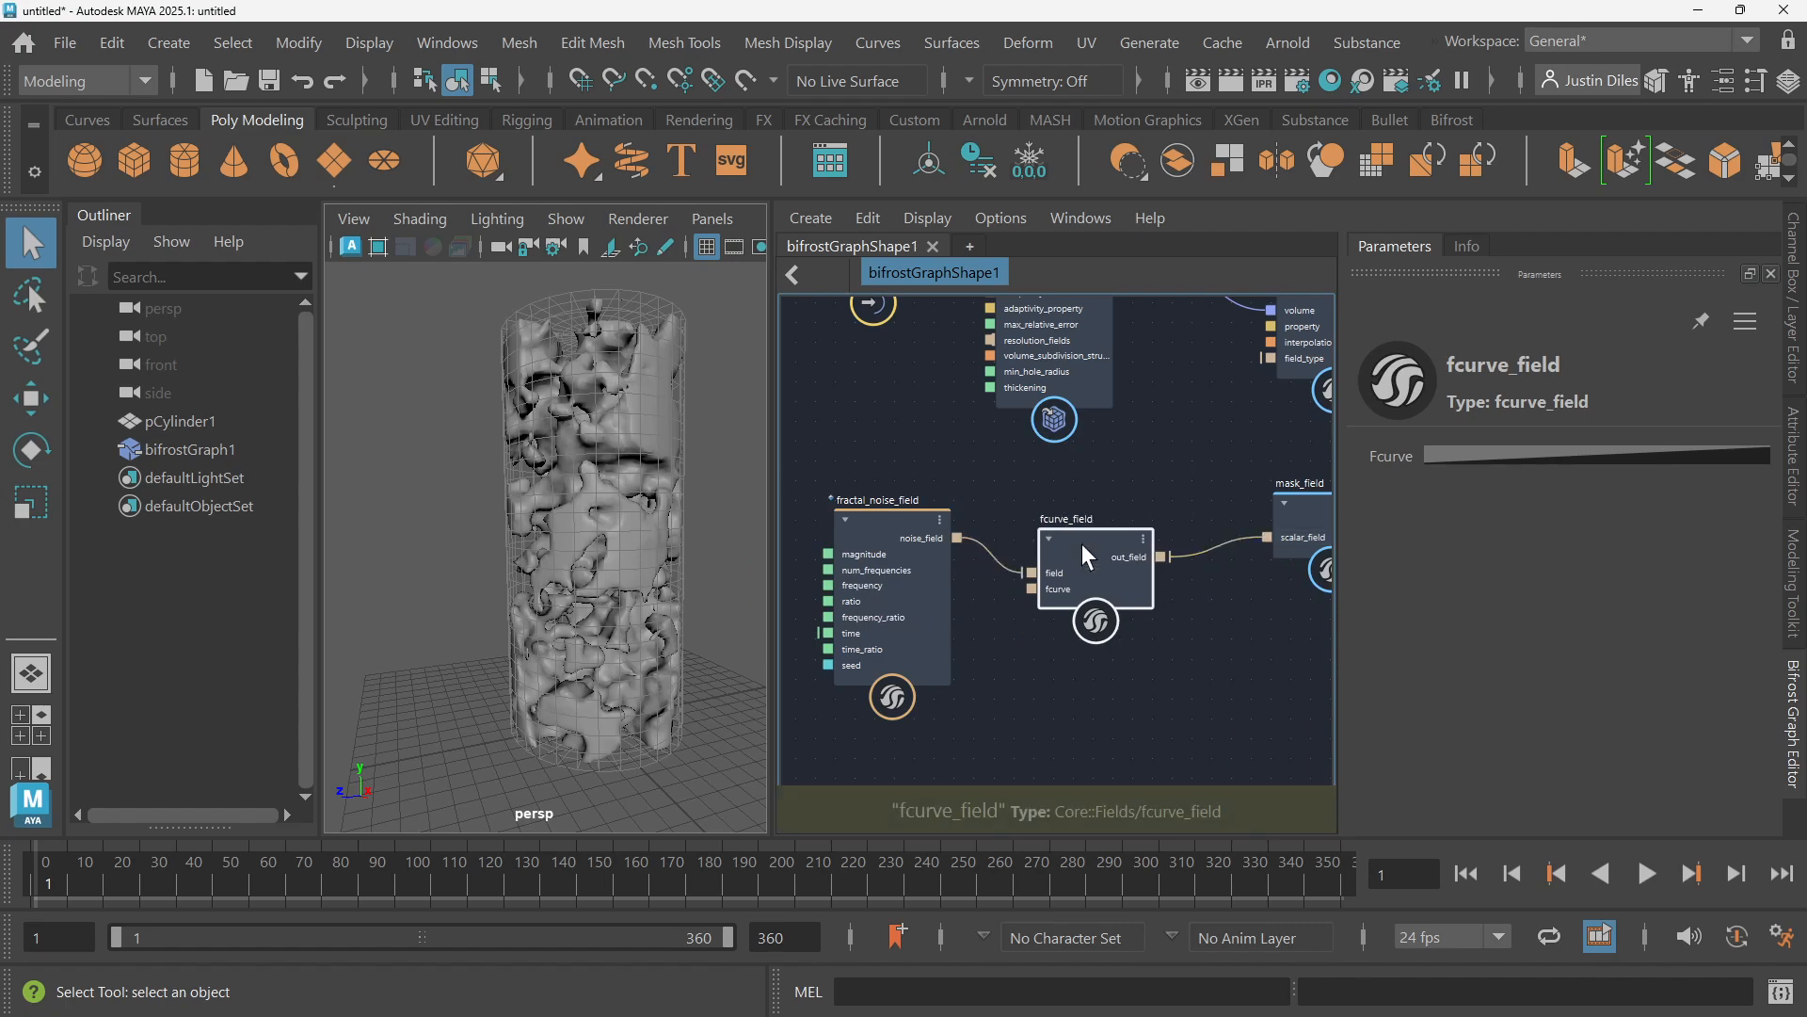
# Open fcurve_field's Fcurve editor and apply the rising straight-line preset curve
pyautogui.click(1482, 456)
pyautogui.click(1719, 513)
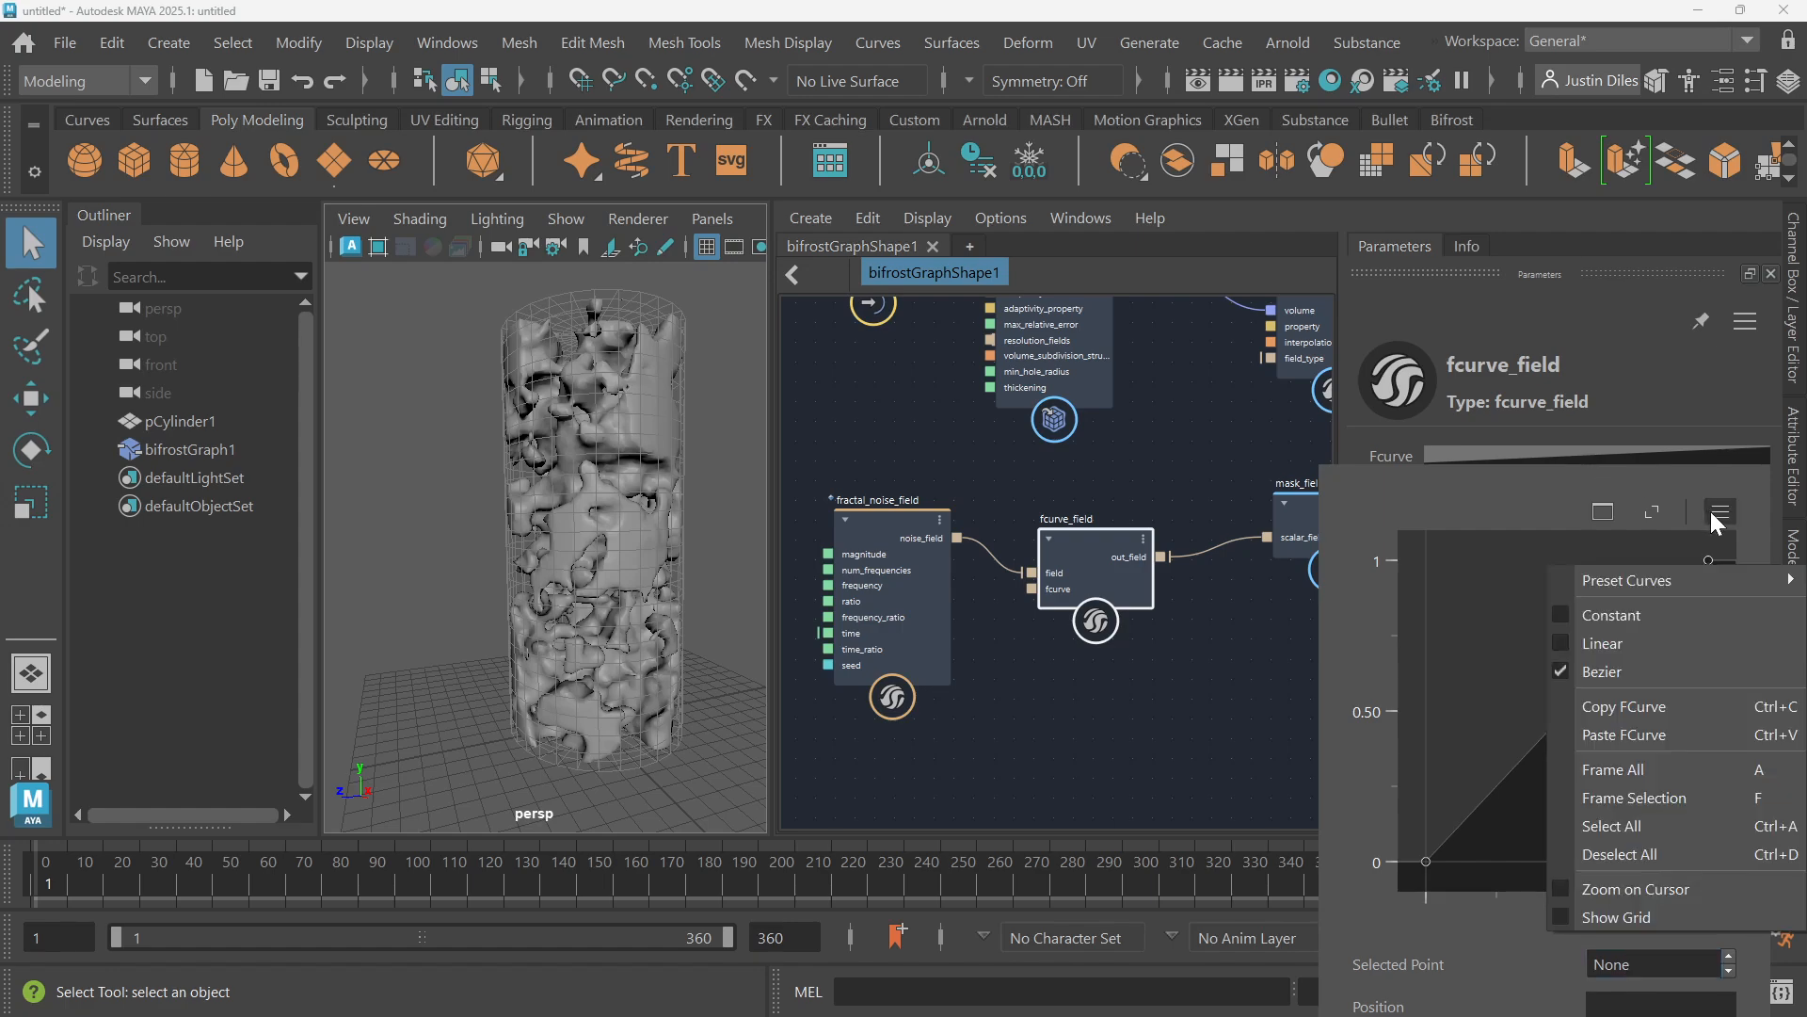
pyautogui.click(1621, 443)
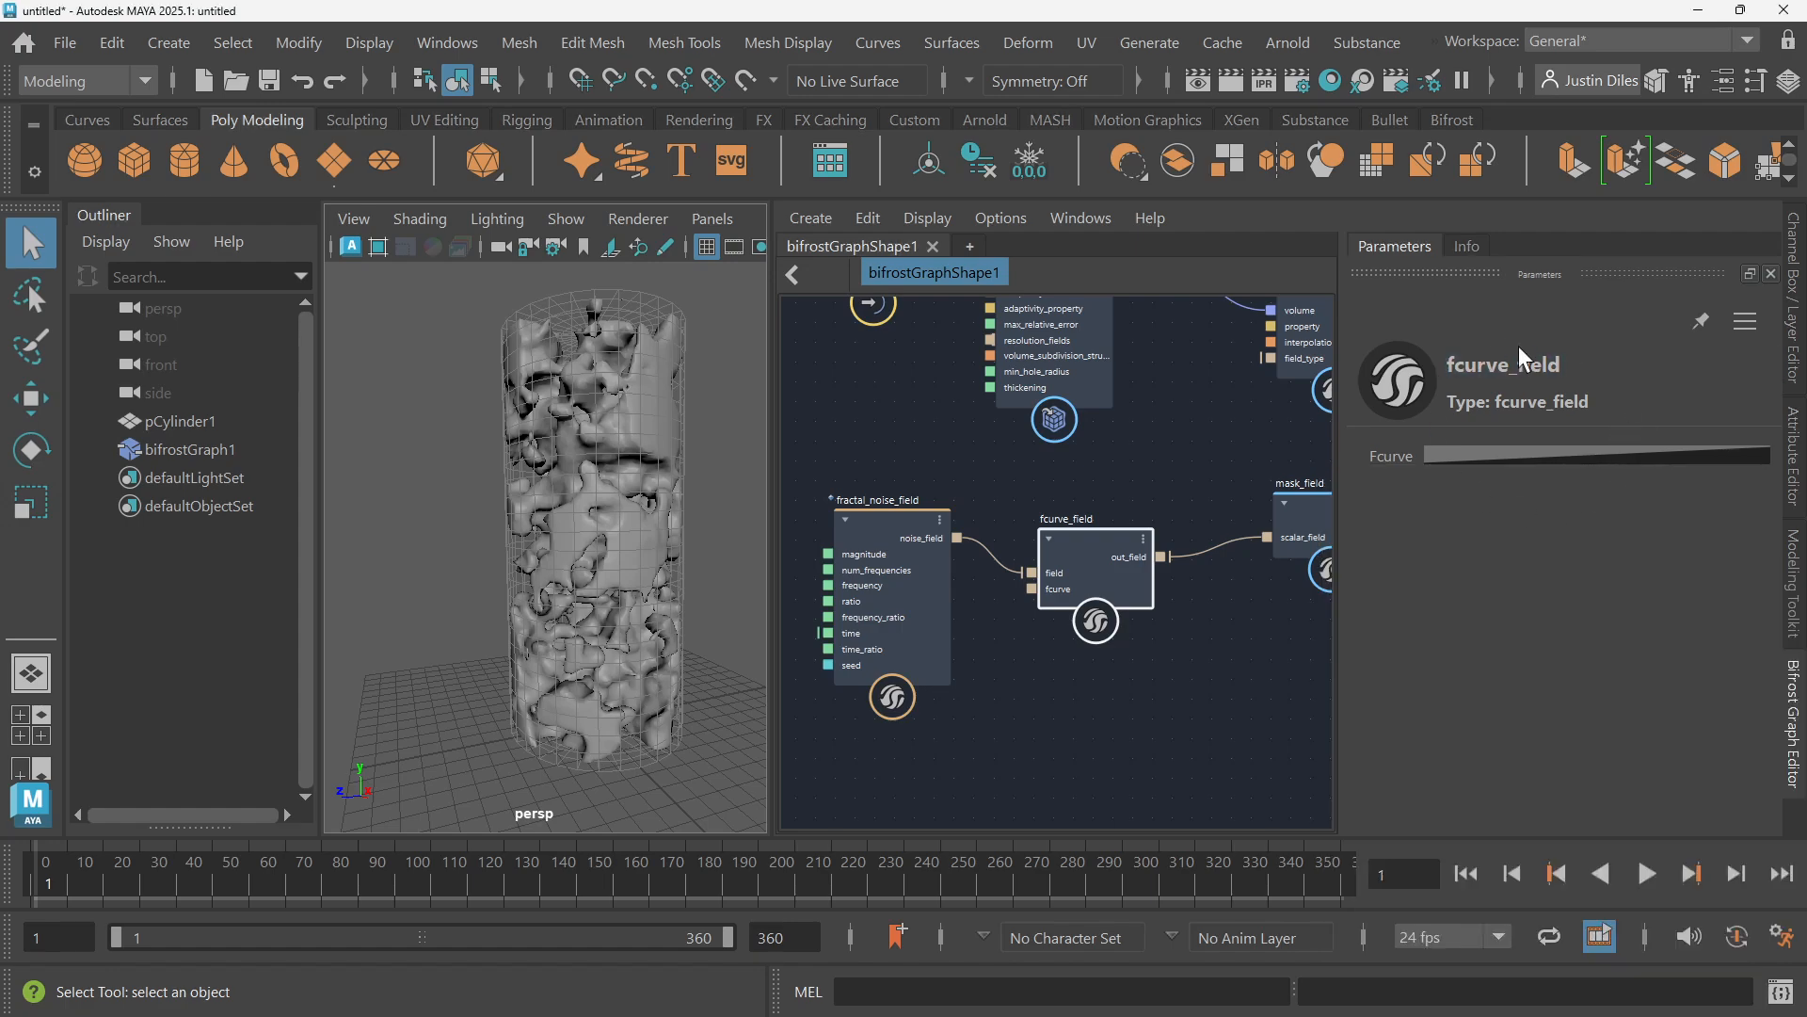
pyautogui.click(1536, 458)
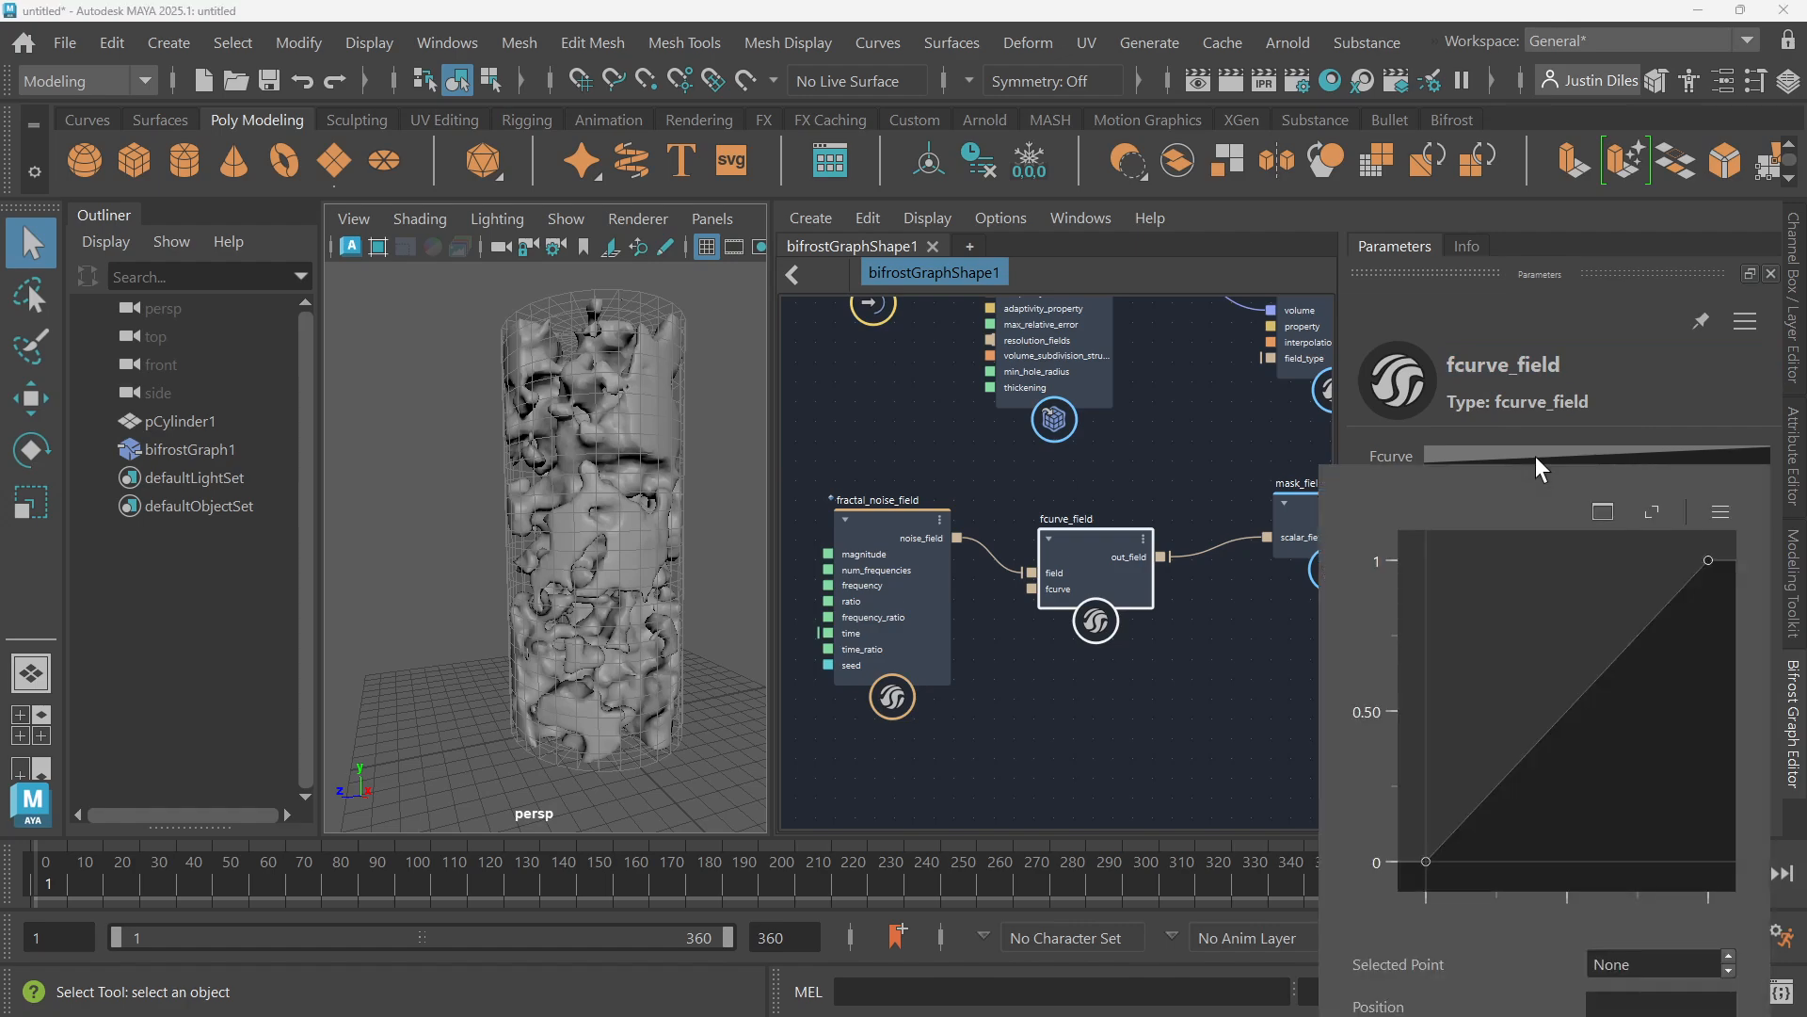
pyautogui.click(1728, 514)
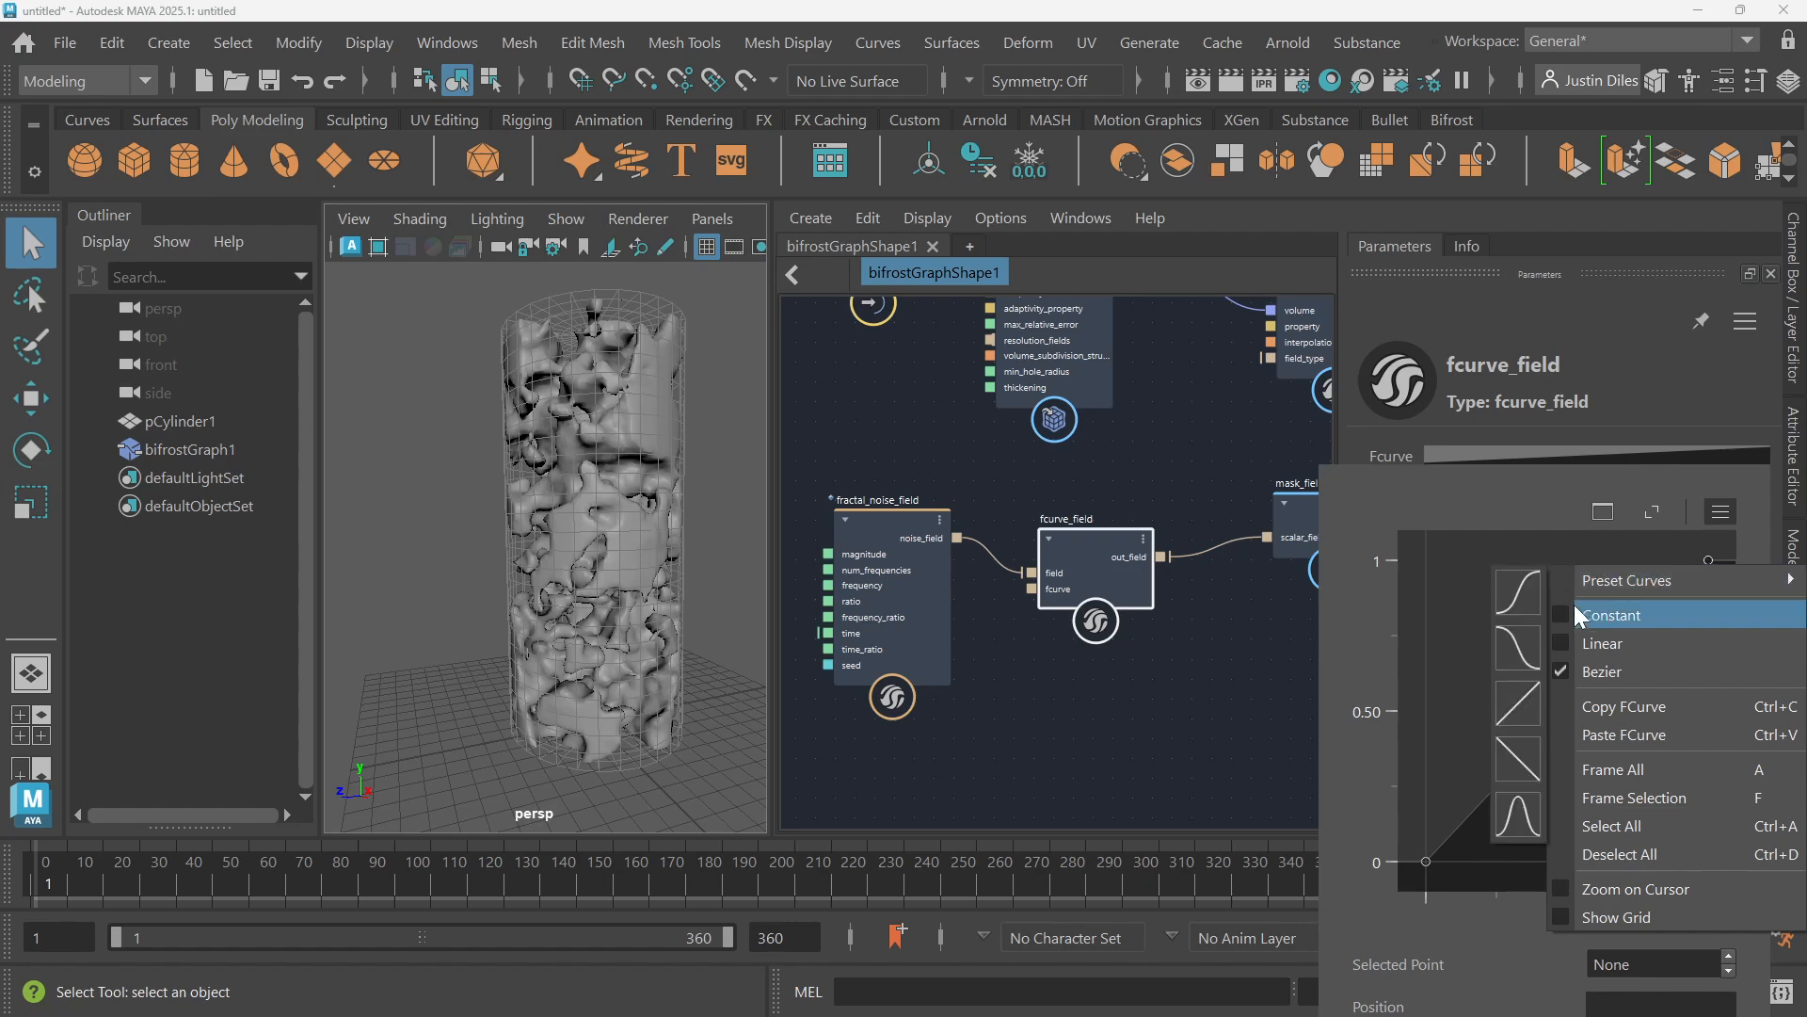
pyautogui.click(1526, 698)
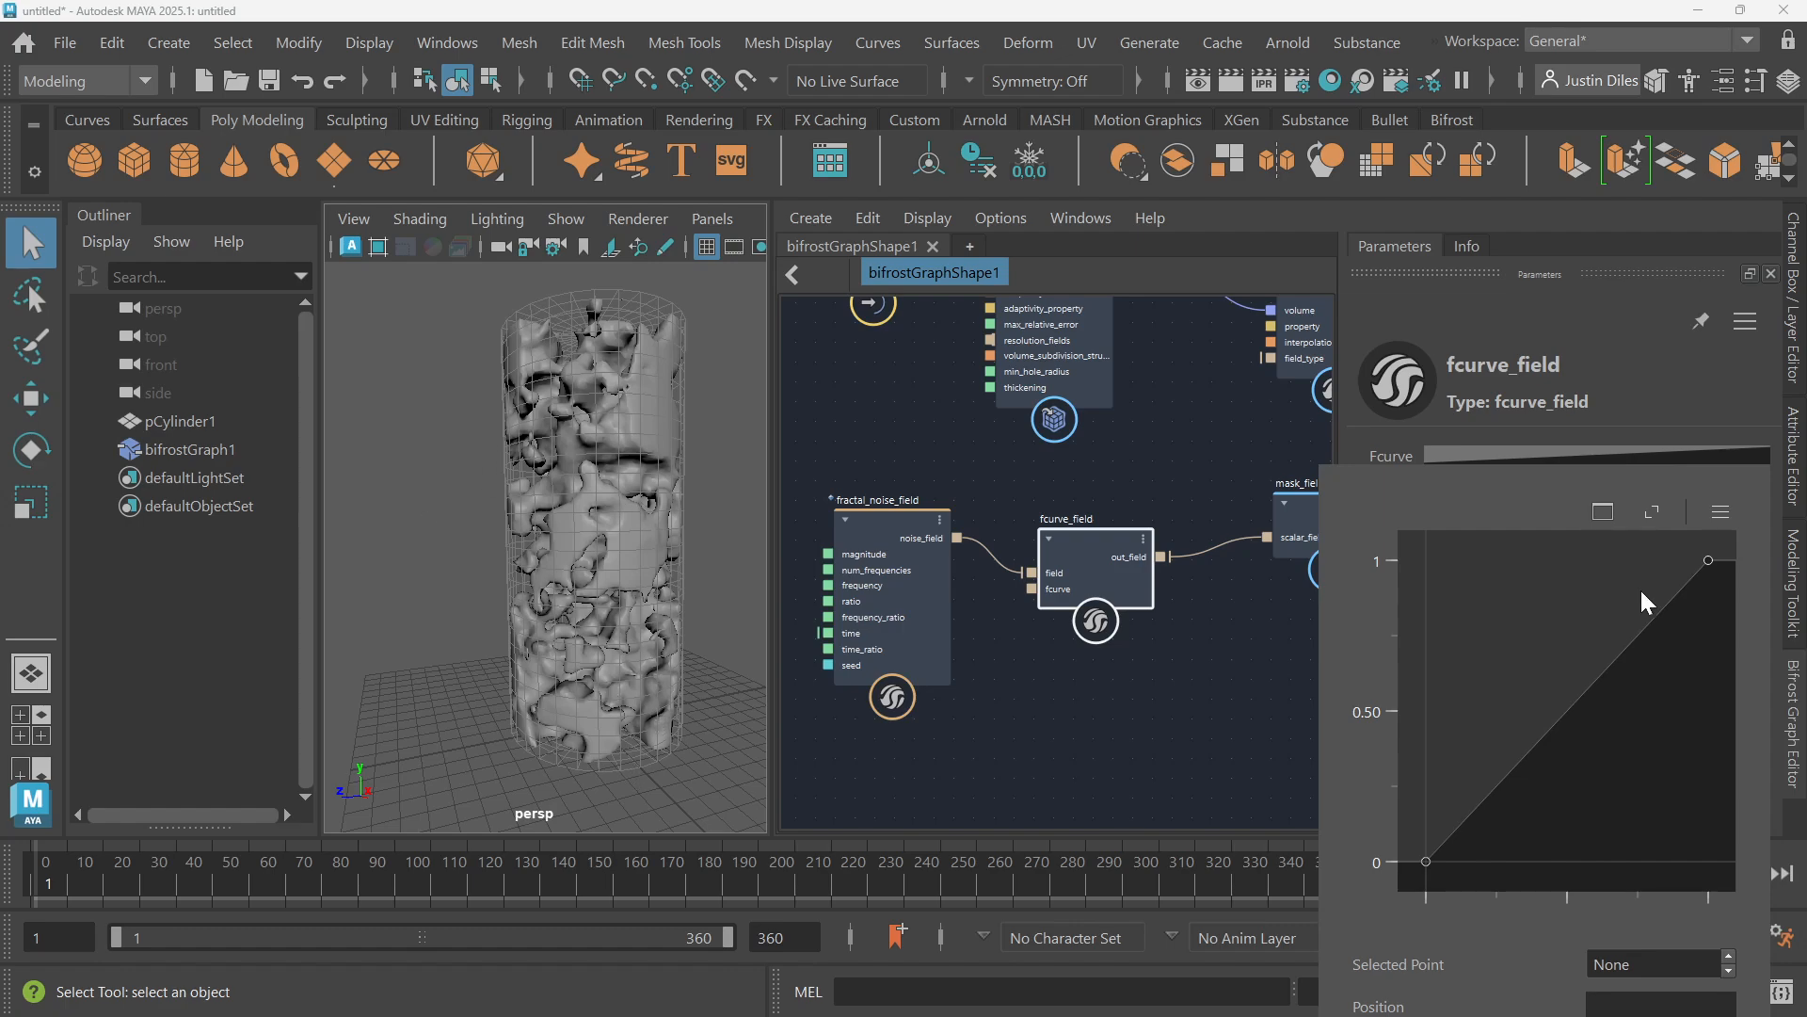
# Lower the end point of fcurve_field's straight-line curve to about 0.28 and further to about 0.15
pyautogui.moveTo(1709, 563); pyautogui.dragTo(1666, 782)
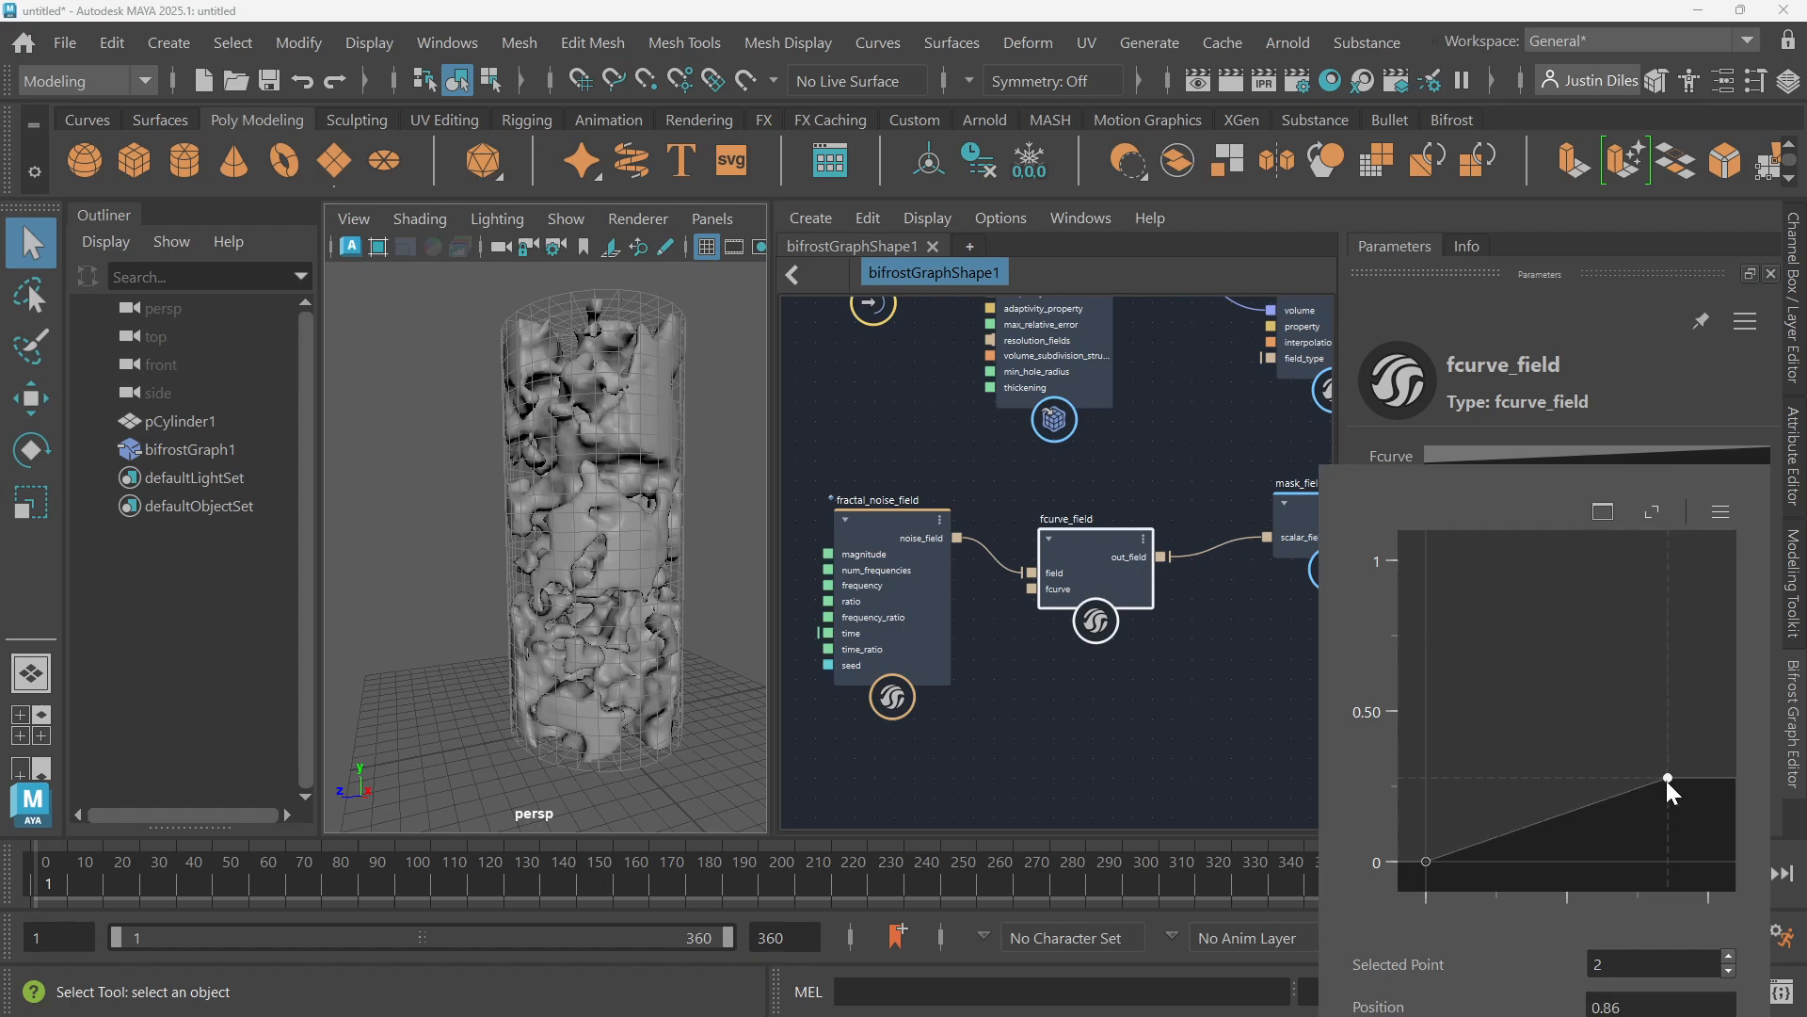
pyautogui.moveTo(1239, 637); pyautogui.dragTo(1133, 595, button='middle')
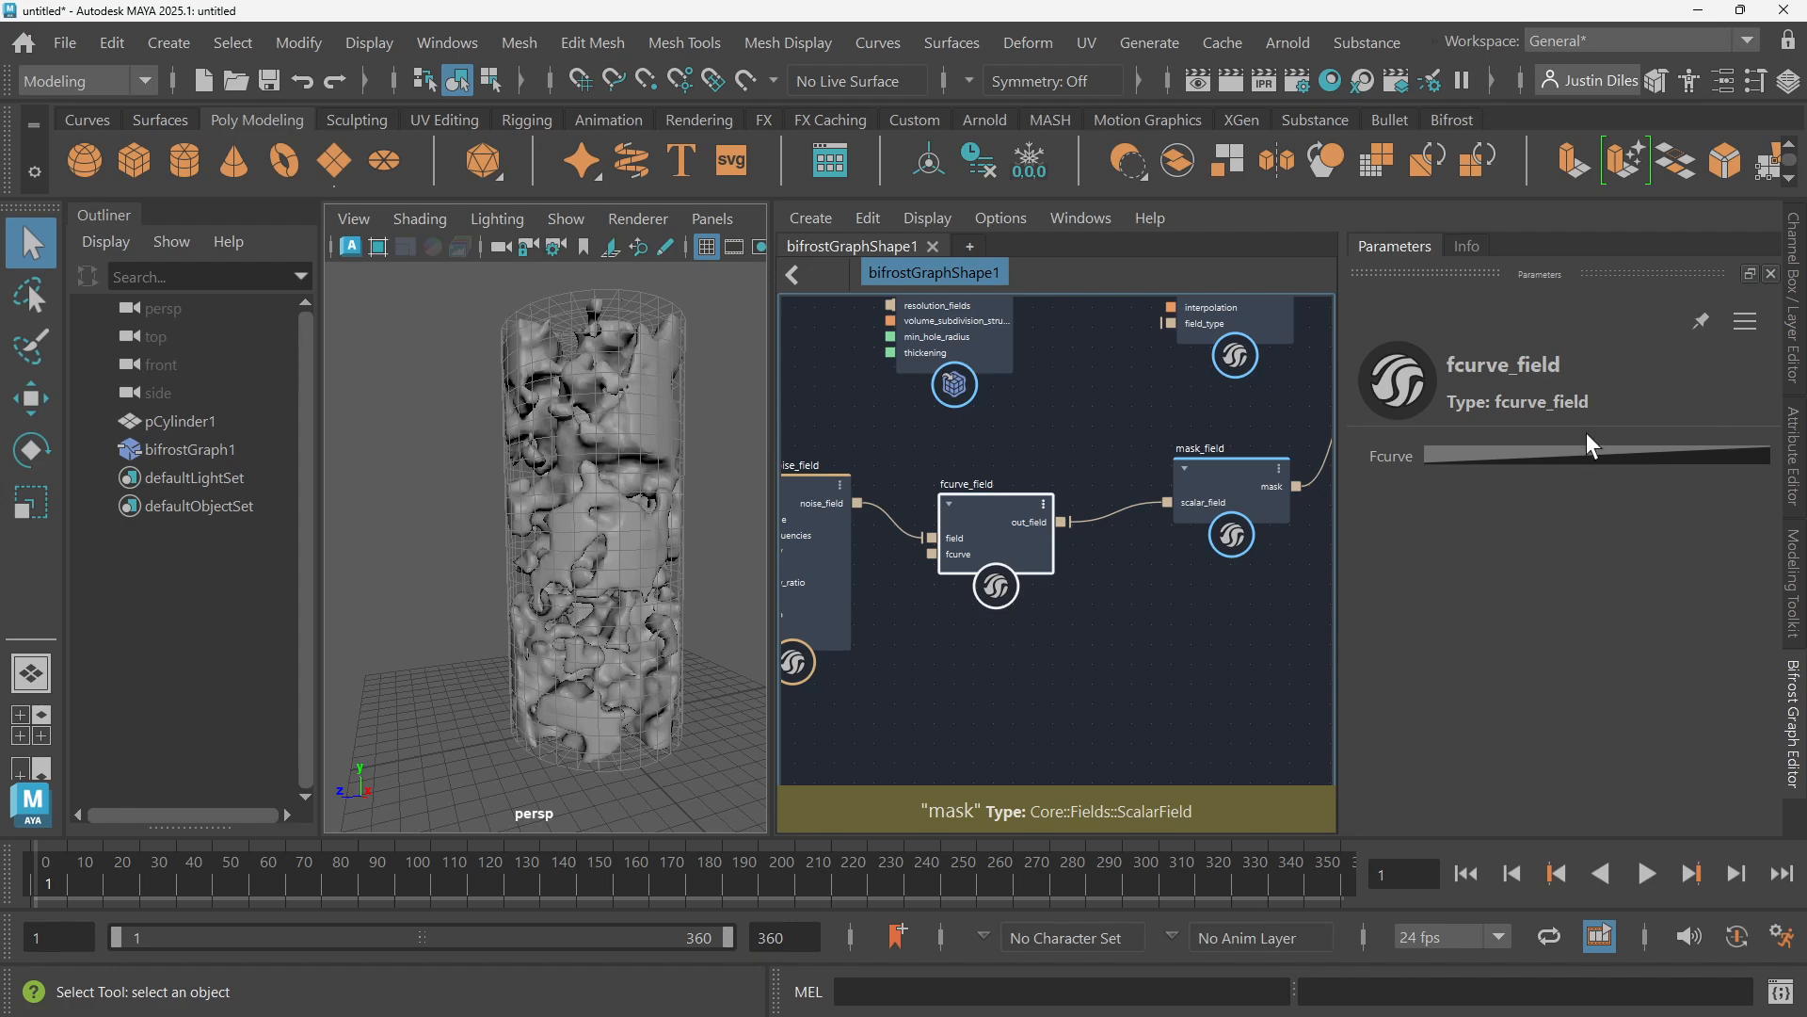
pyautogui.click(1555, 456)
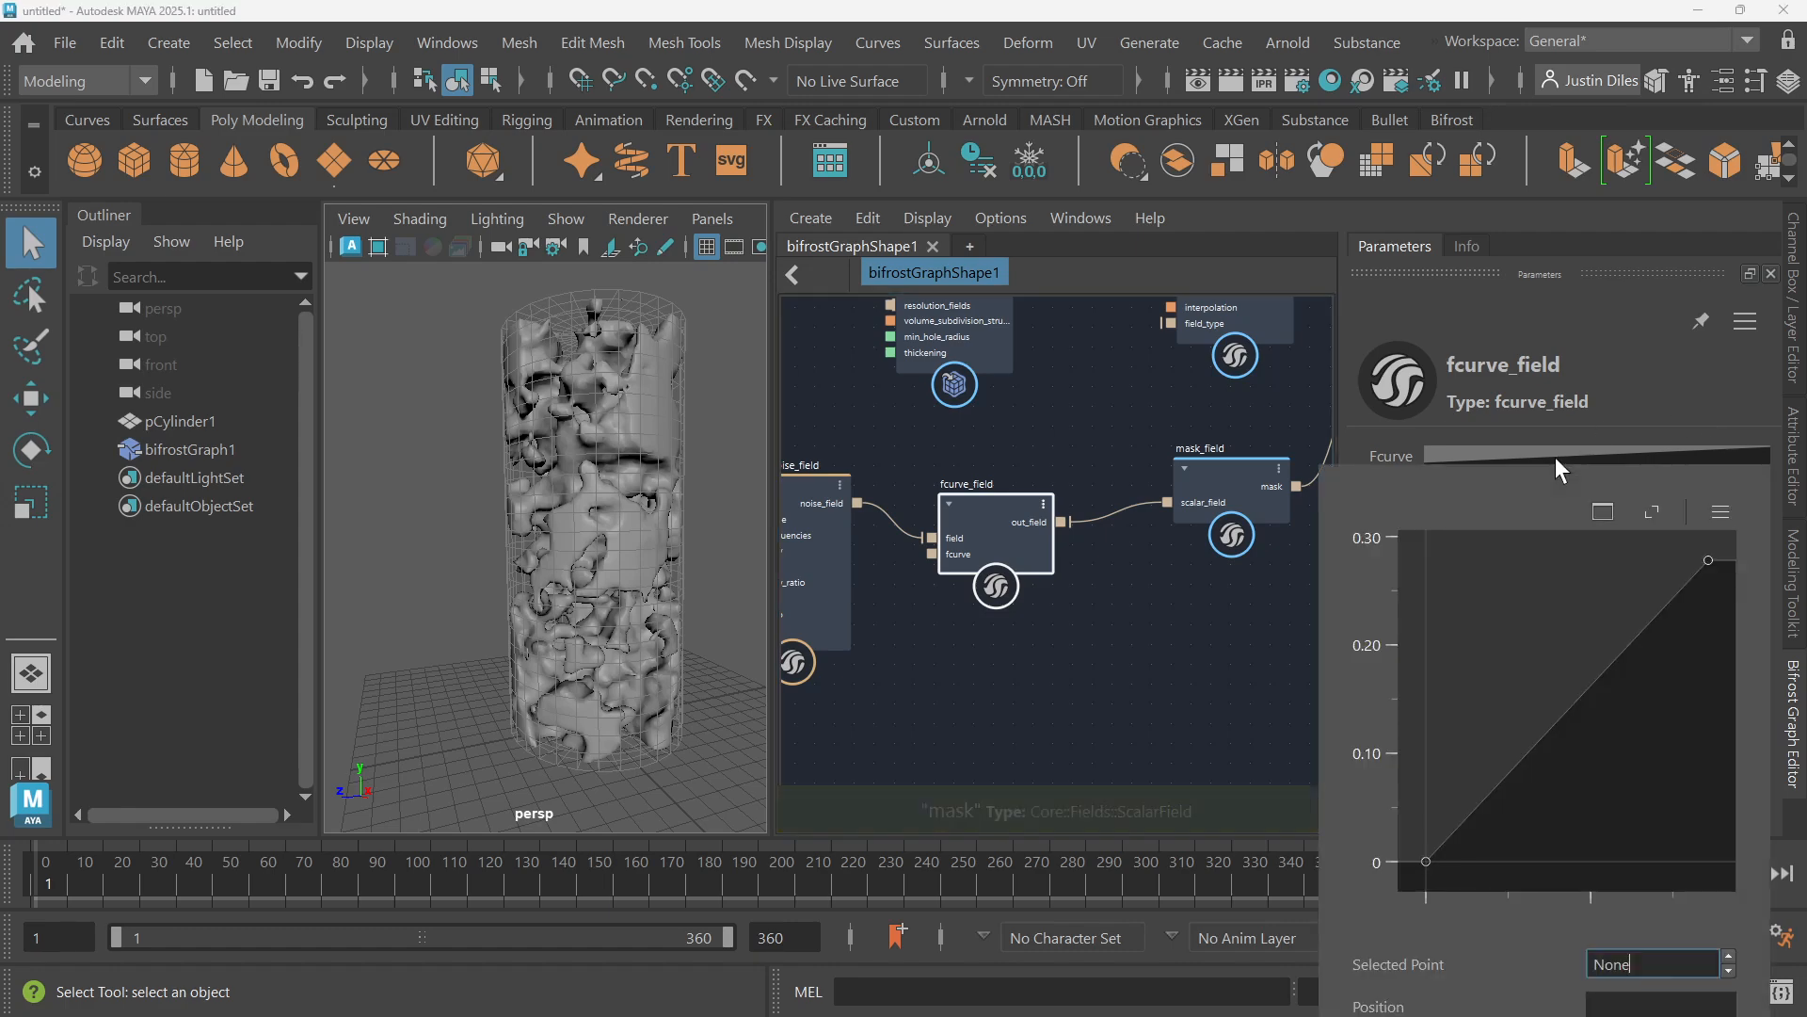
pyautogui.click(1708, 561)
pyautogui.moveTo(1656, 758); pyautogui.dragTo(1597, 699)
pyautogui.keyDown('alt'); pyautogui.moveTo(1036, 595); pyautogui.dragTo(946, 549, button='middle'); pyautogui.keyUp('alt')
pyautogui.scroll(-3, 1053, 562)
pyautogui.keyDown('alt'); pyautogui.moveTo(1056, 562); pyautogui.dragTo(1116, 594, button='middle'); pyautogui.keyUp('alt')
pyautogui.scroll(2, 1115, 594)
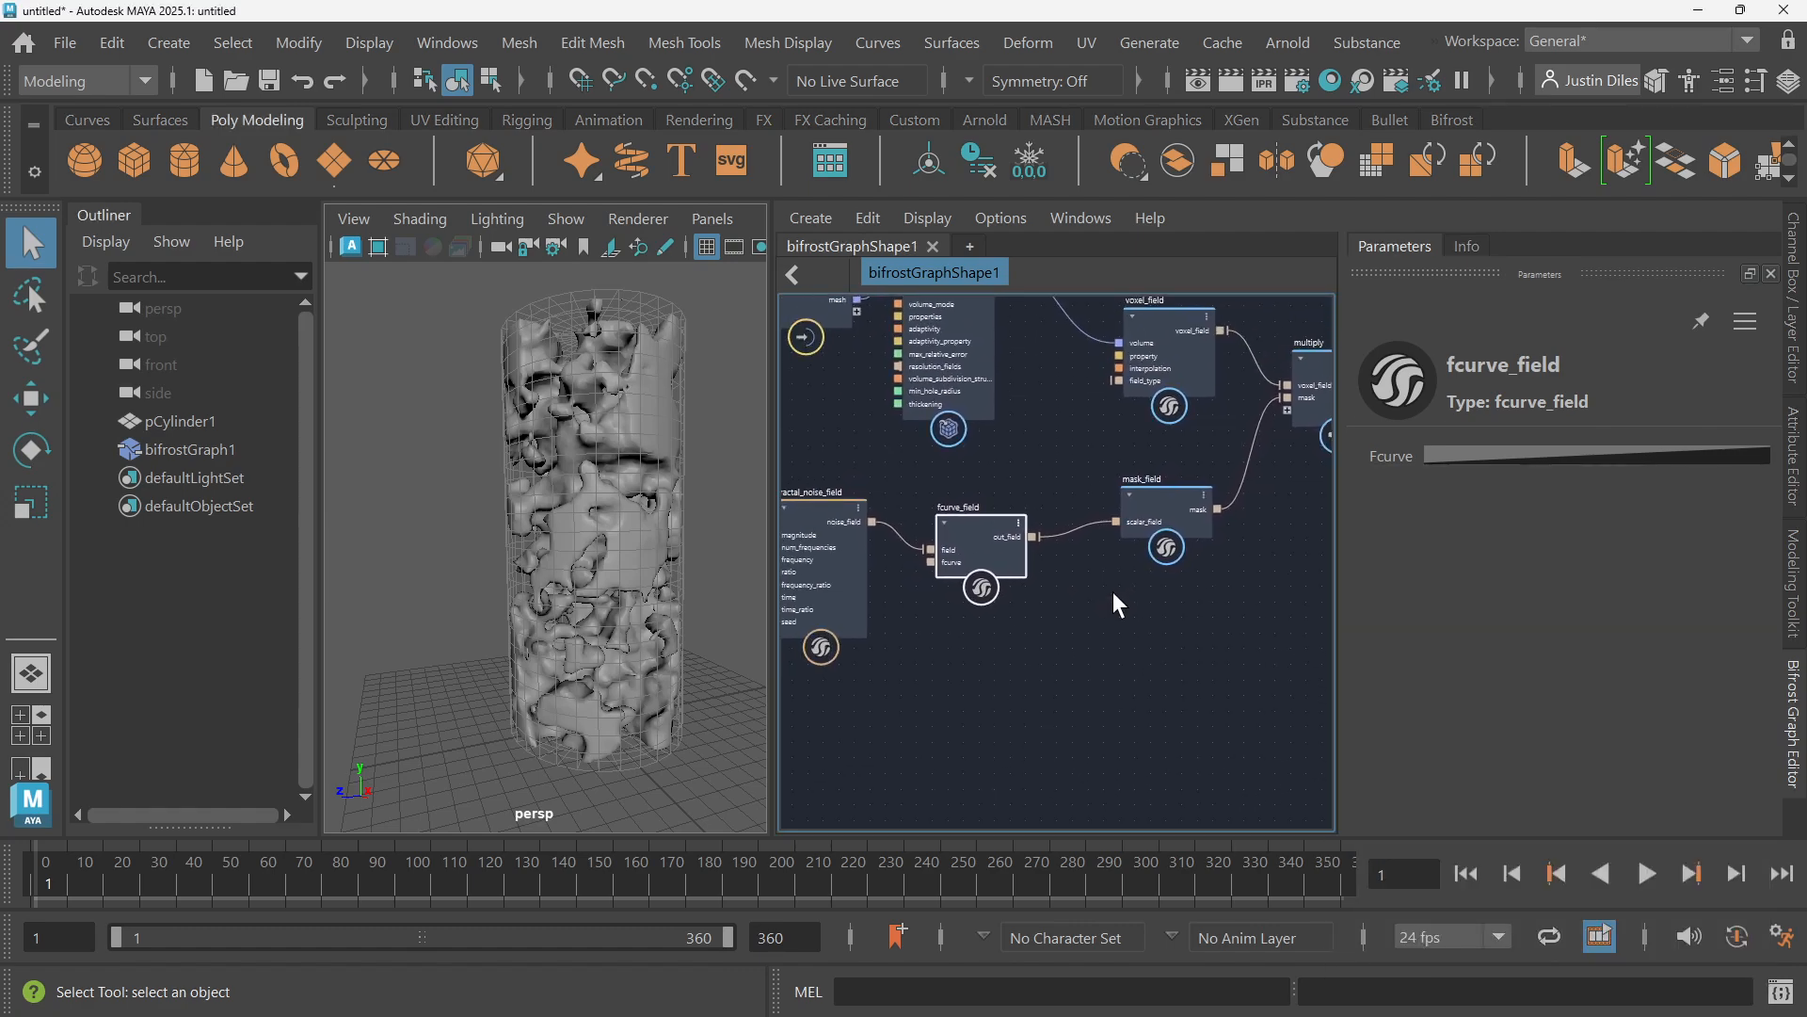
pyautogui.click(1082, 490)
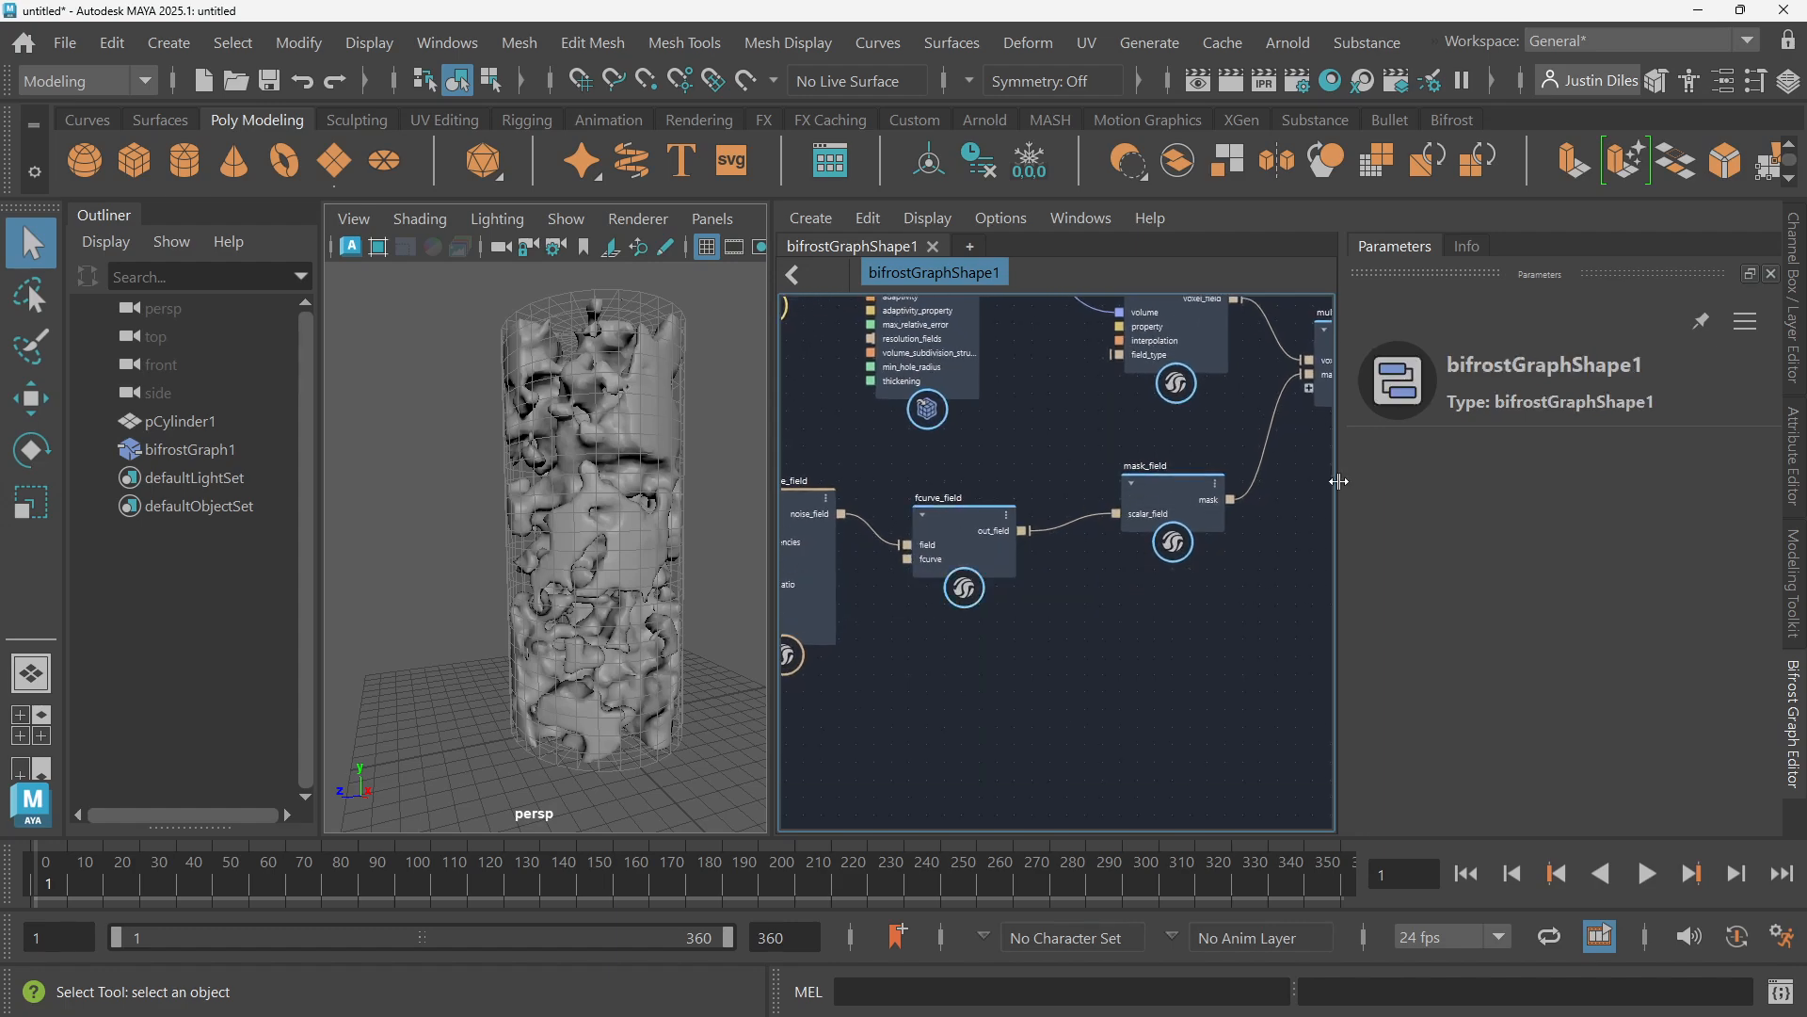
pyautogui.click(1744, 322)
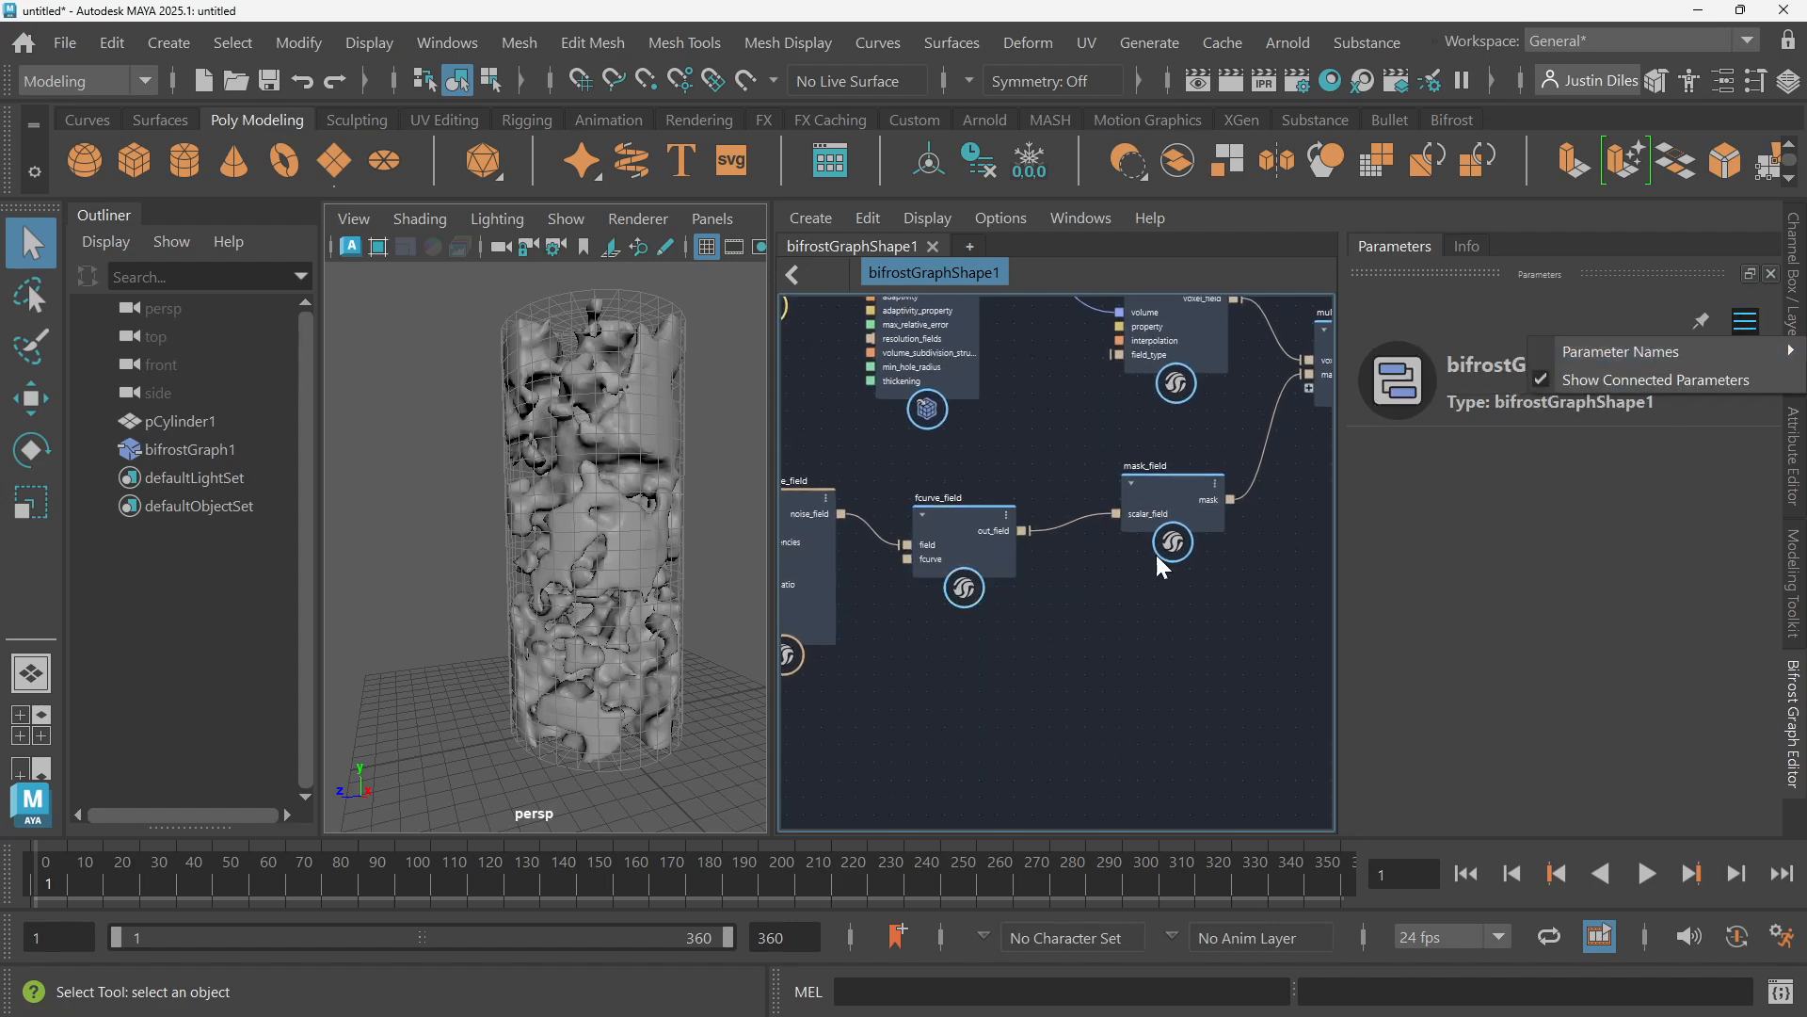
pyautogui.click(941, 499)
pyautogui.click(941, 512)
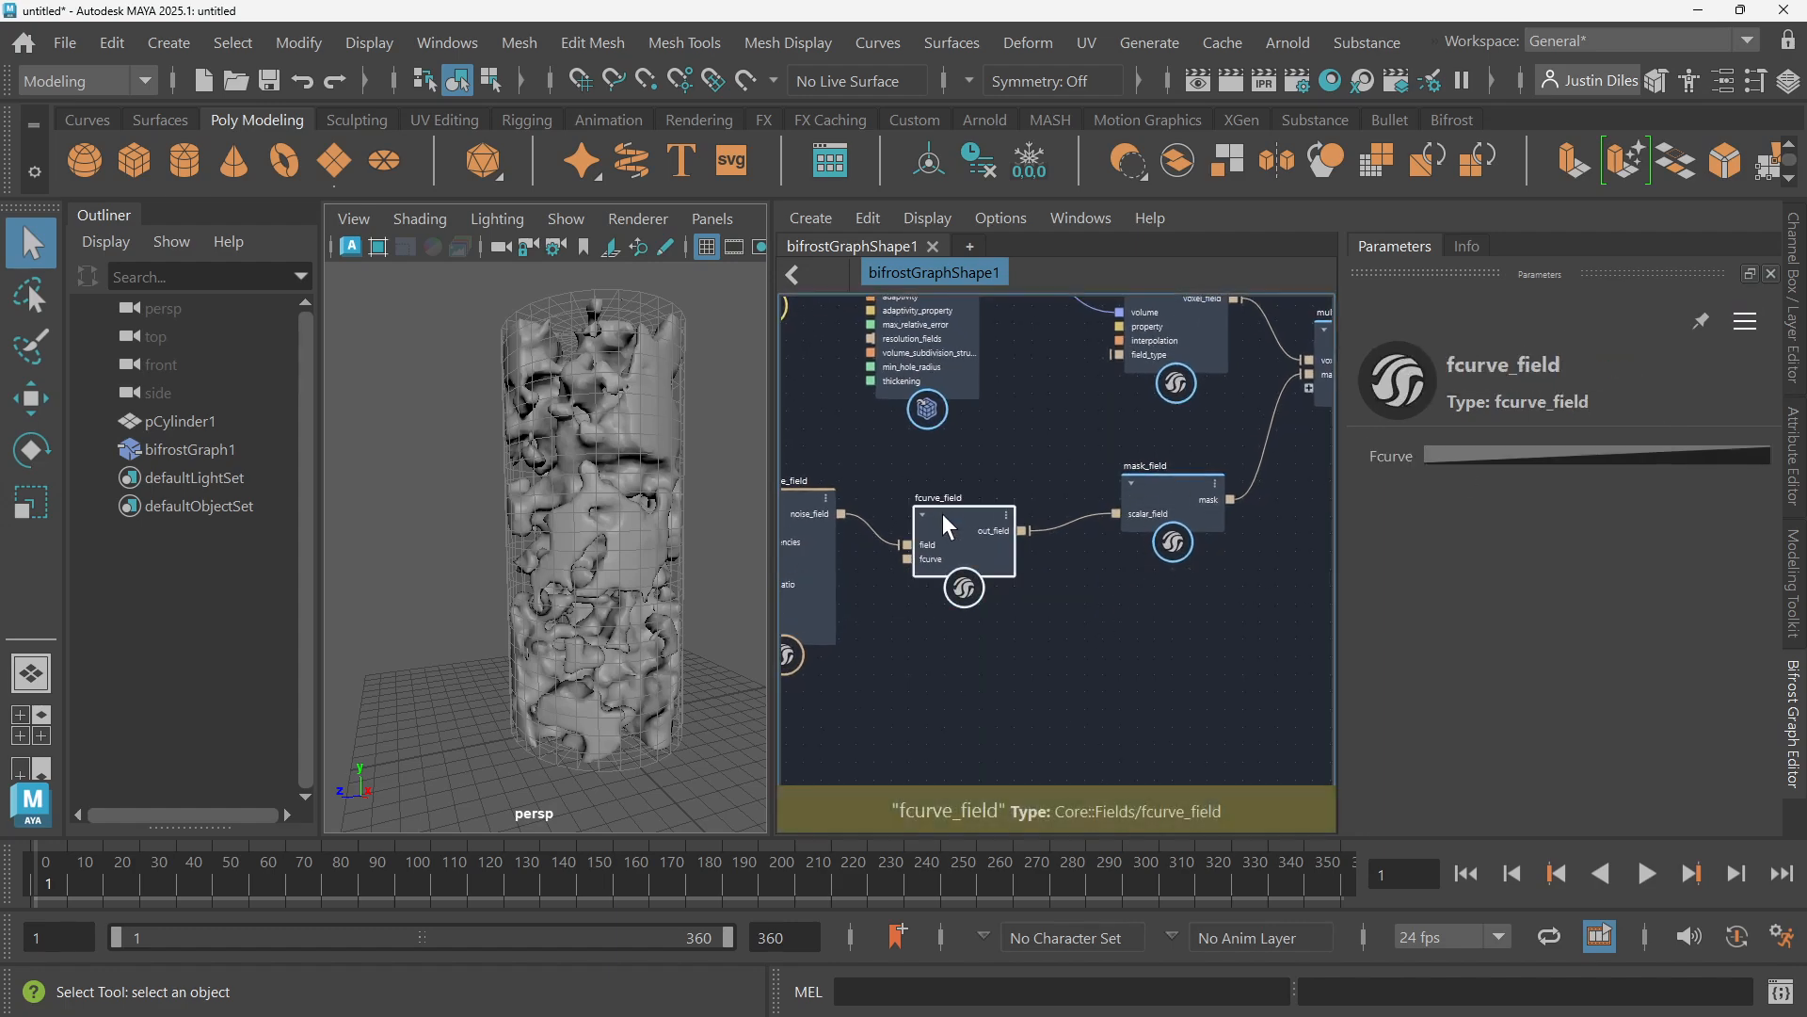
pyautogui.click(1747, 322)
pyautogui.click(1746, 322)
pyautogui.click(1747, 322)
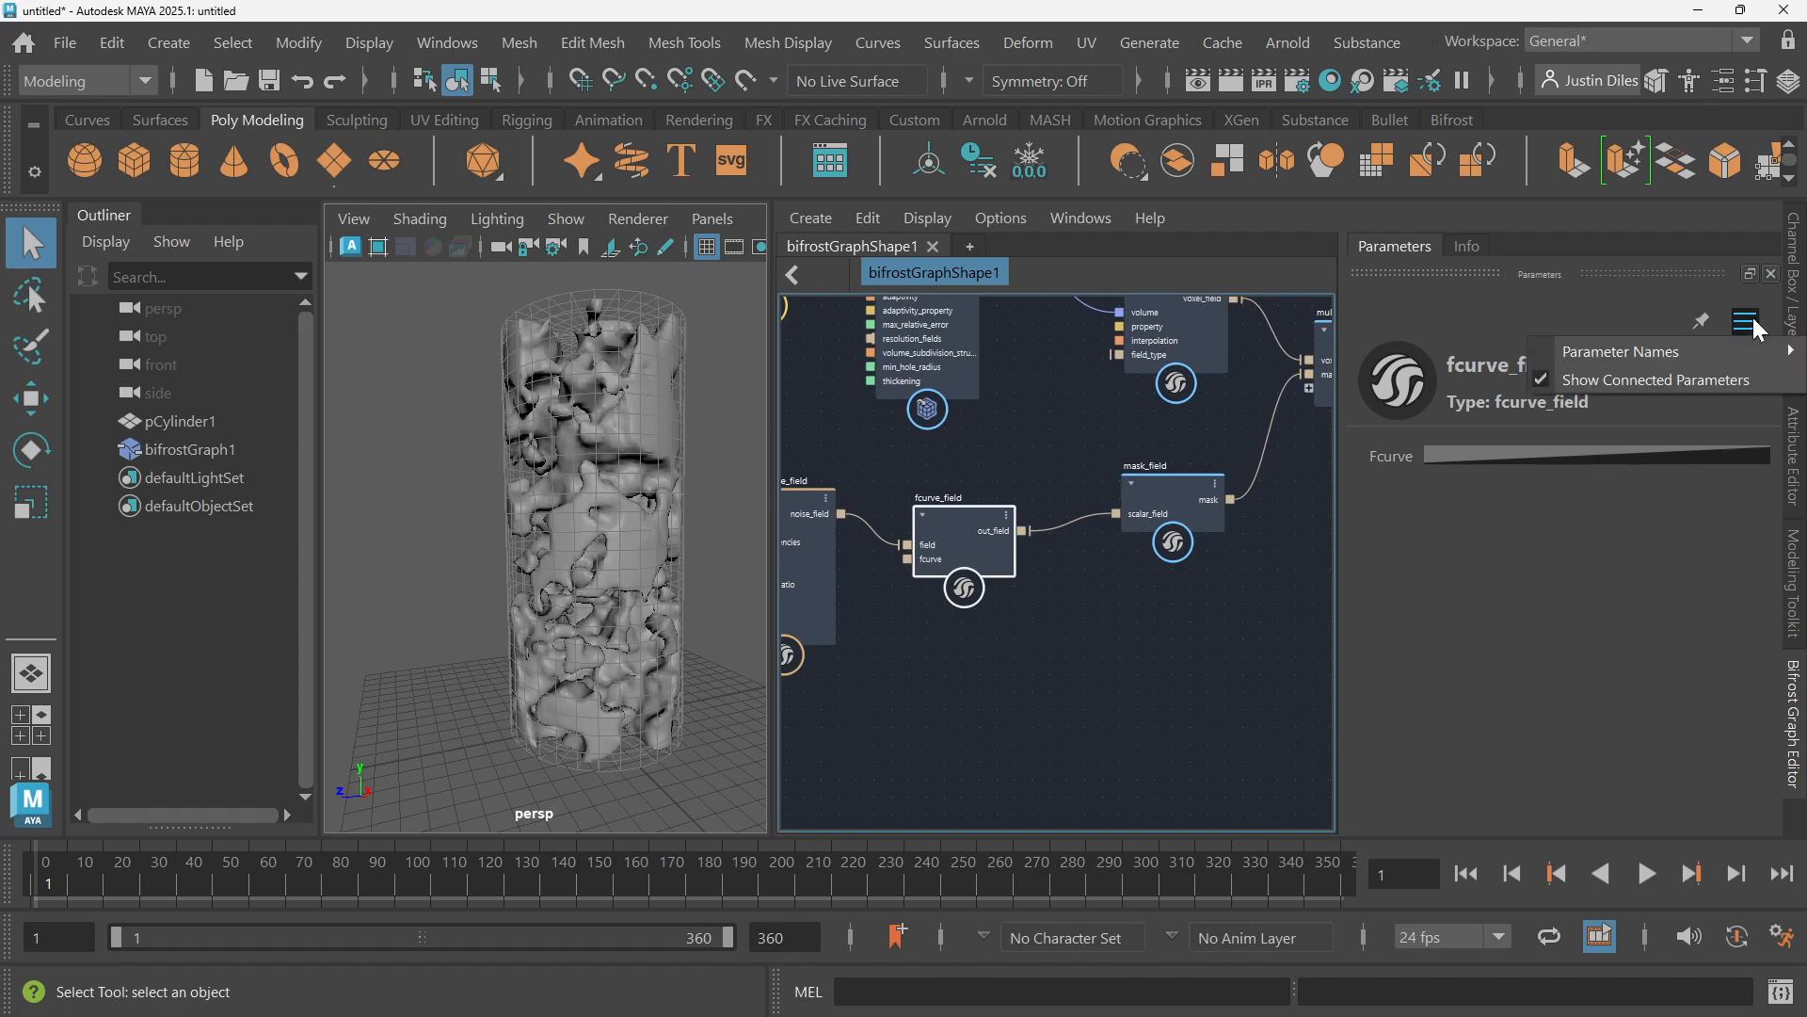
# Open fcurve_field's Fcurve editor and apply the bell-shaped preset curve
pyautogui.moveTo(1691, 354)
pyautogui.click(1633, 453)
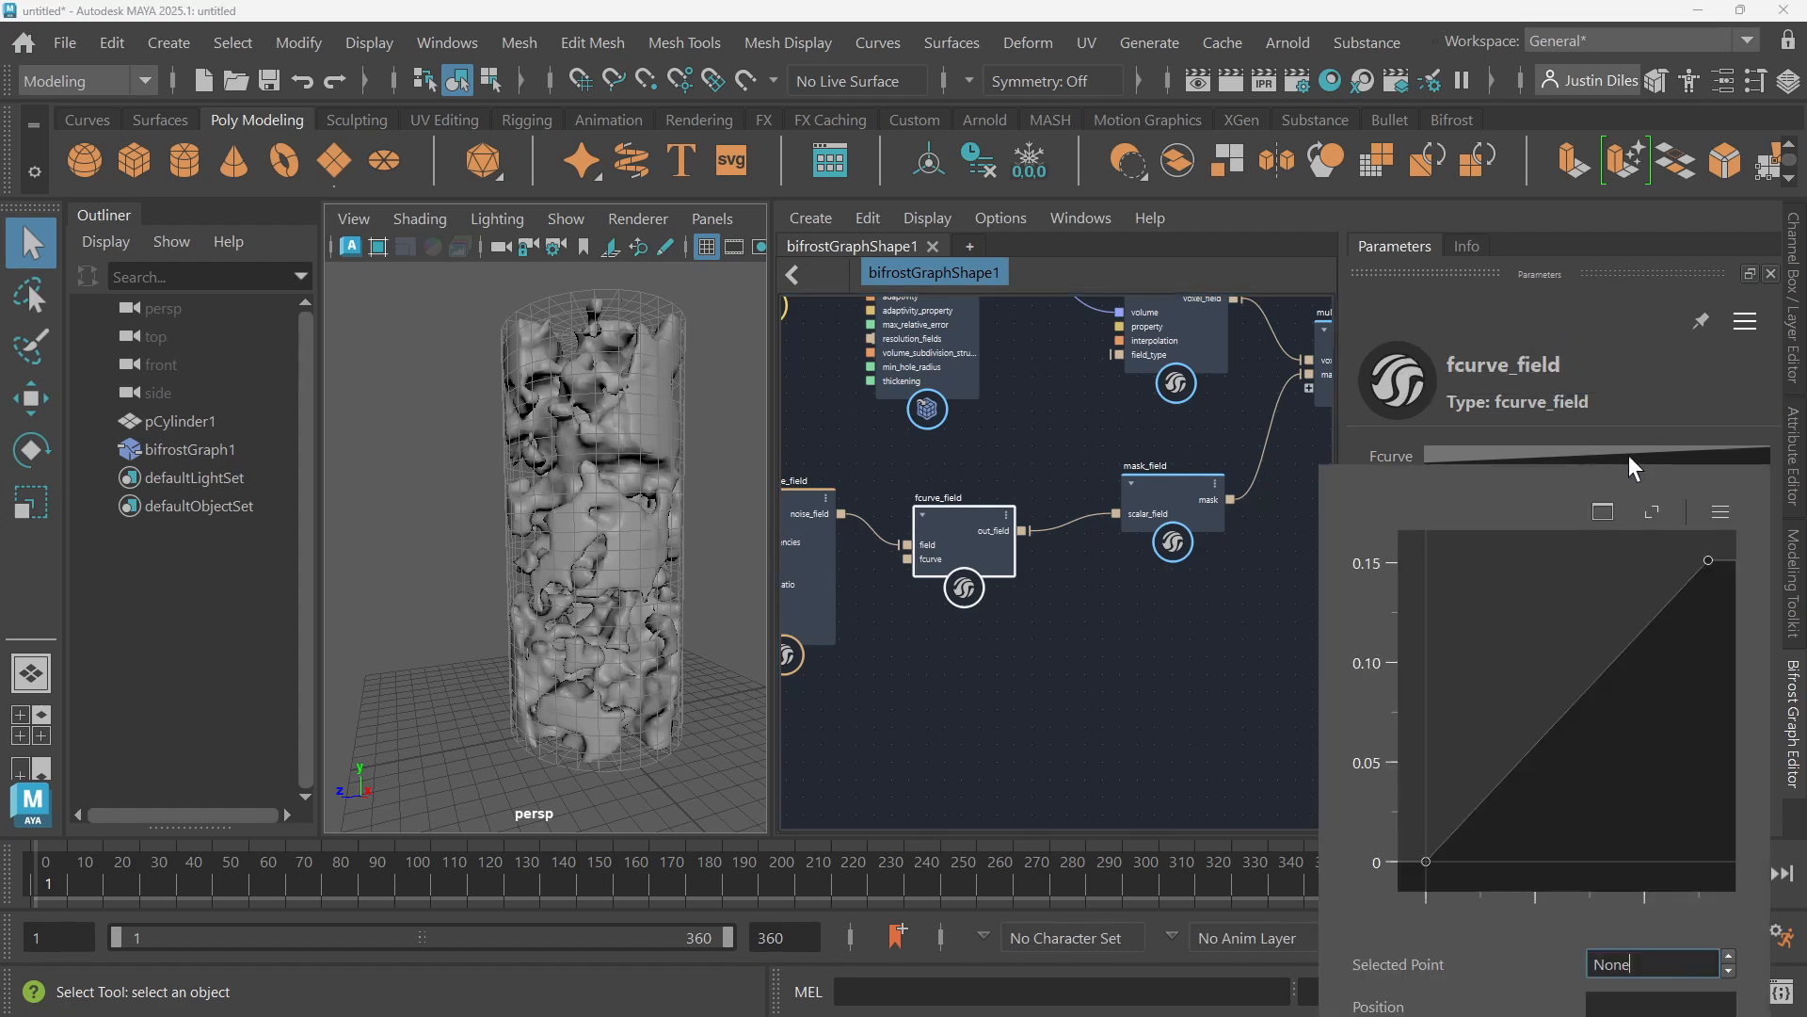
pyautogui.click(1721, 512)
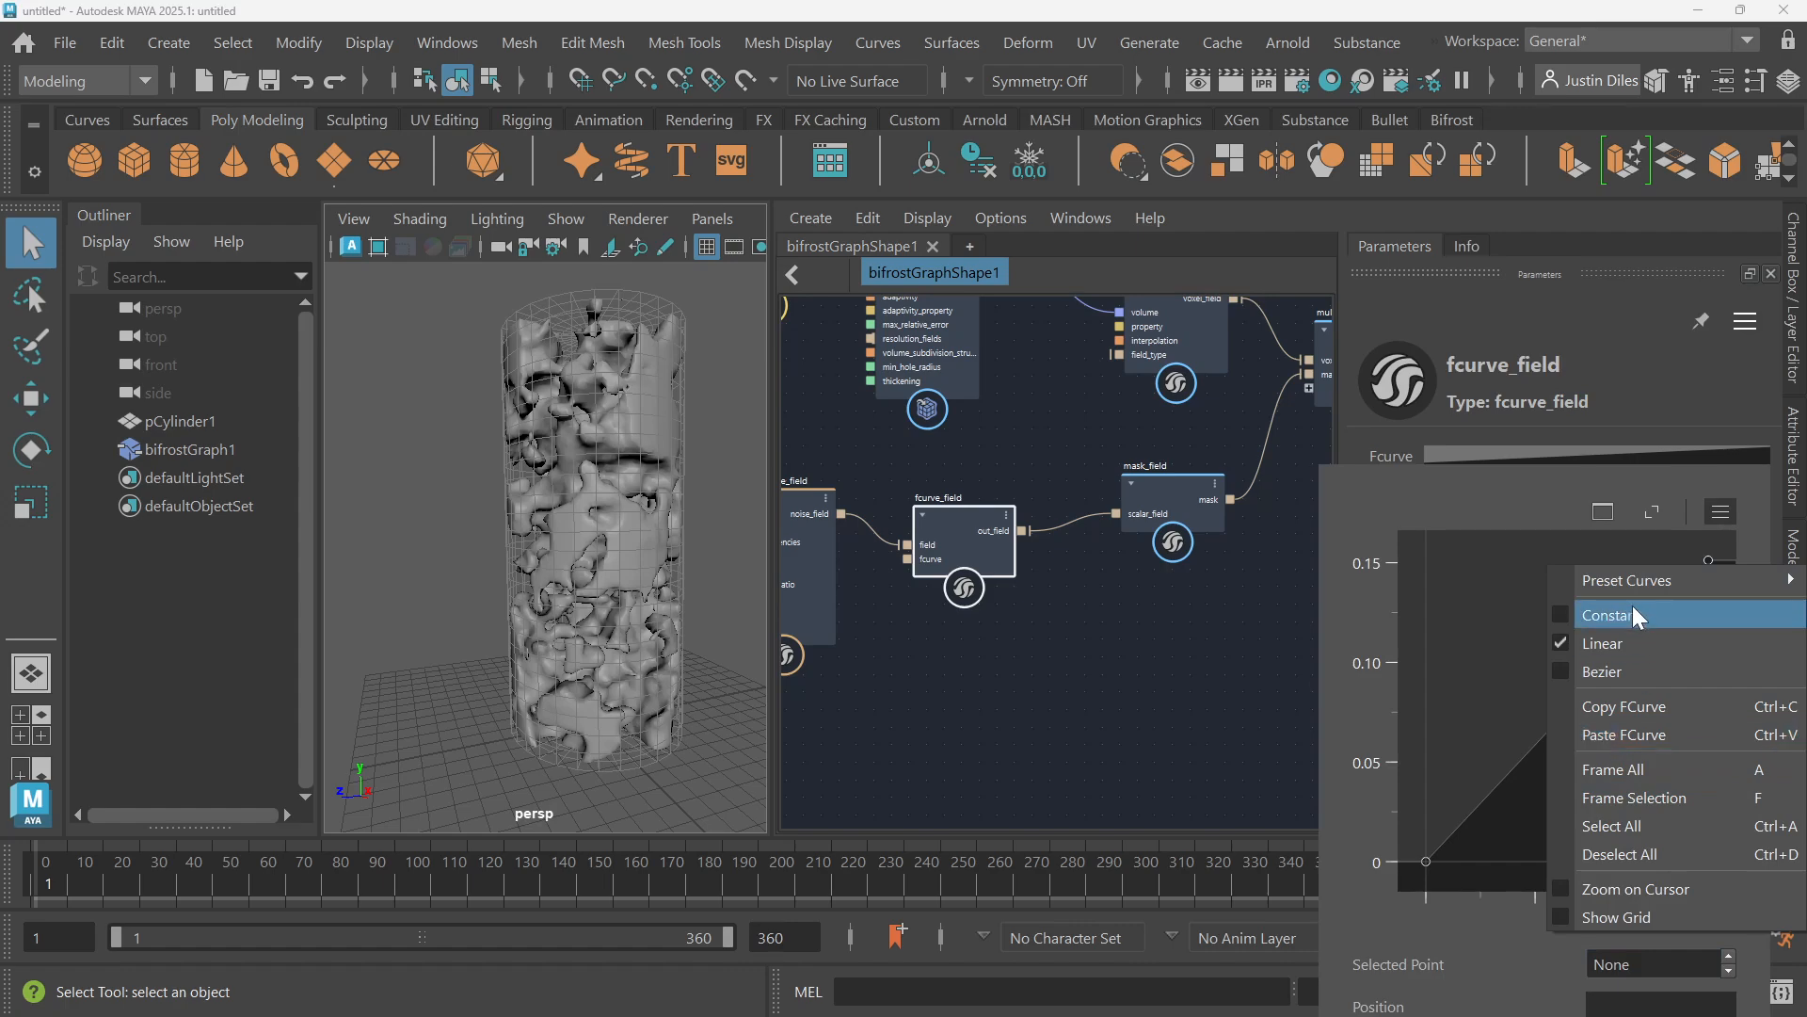
pyautogui.moveTo(1647, 576)
pyautogui.click(1519, 813)
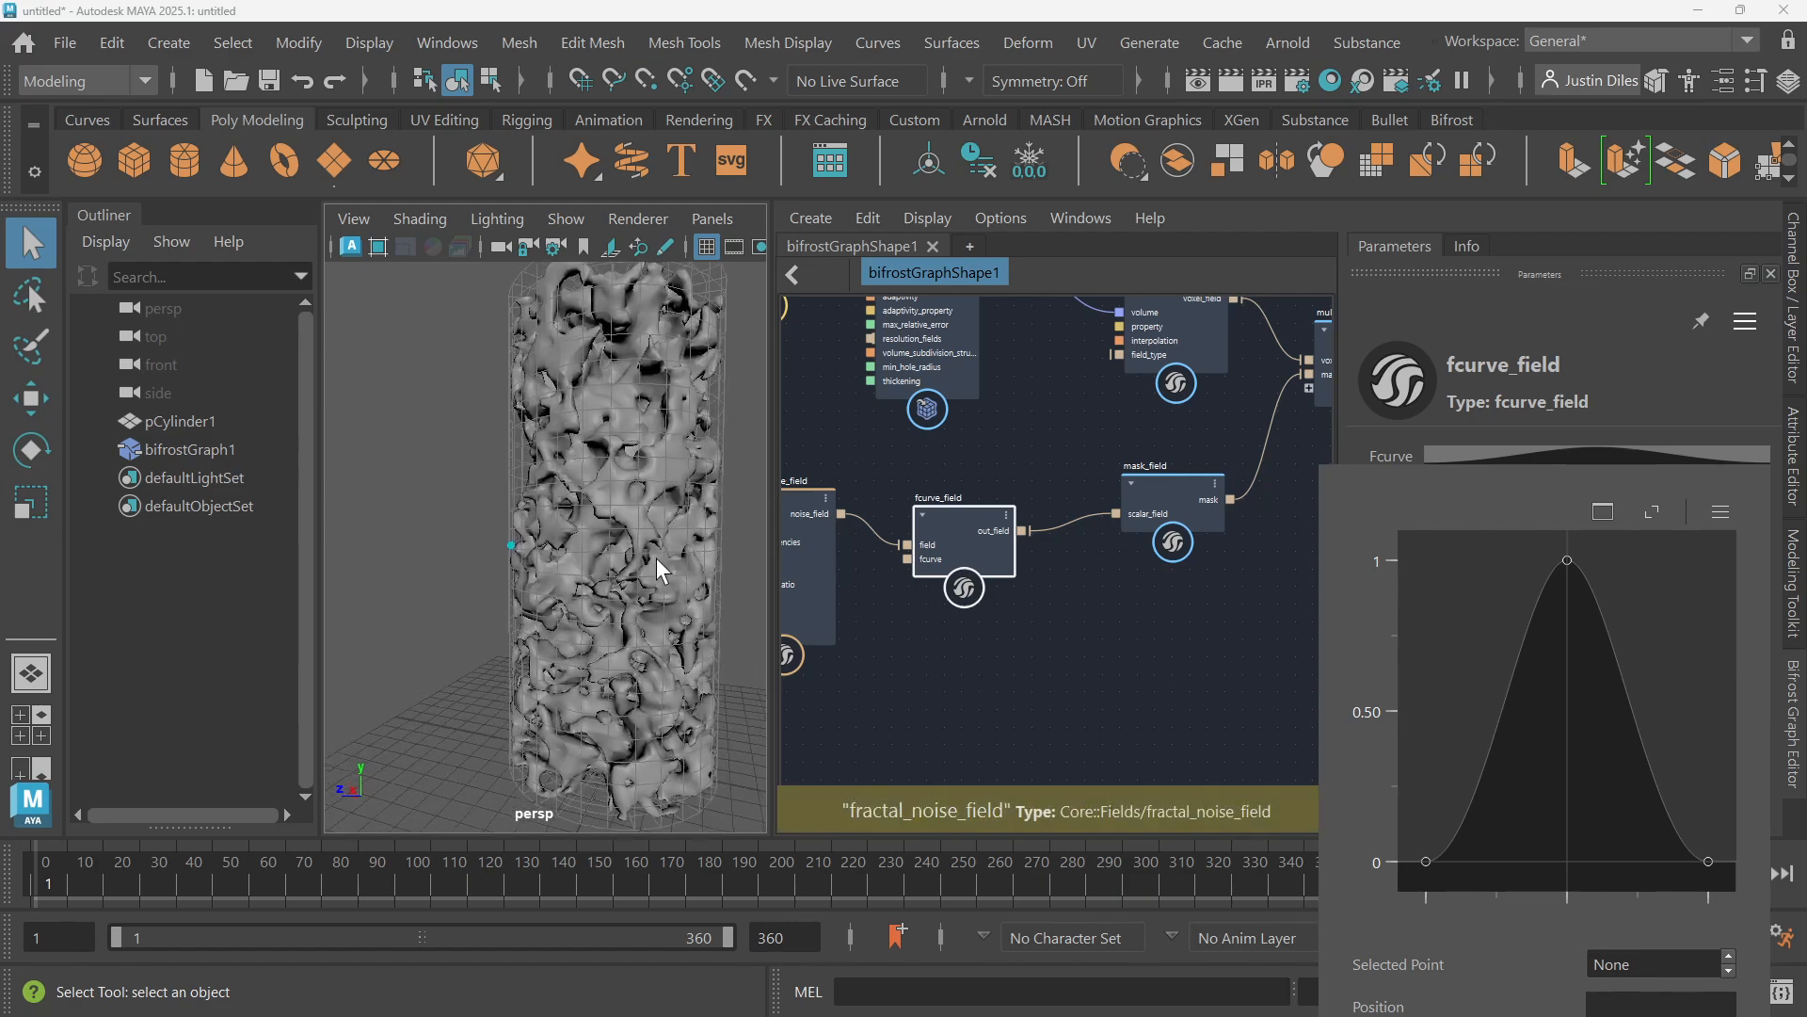
pyautogui.keyDown('alt'); pyautogui.moveTo(654, 546); pyautogui.dragTo(640, 465); pyautogui.keyUp('alt')
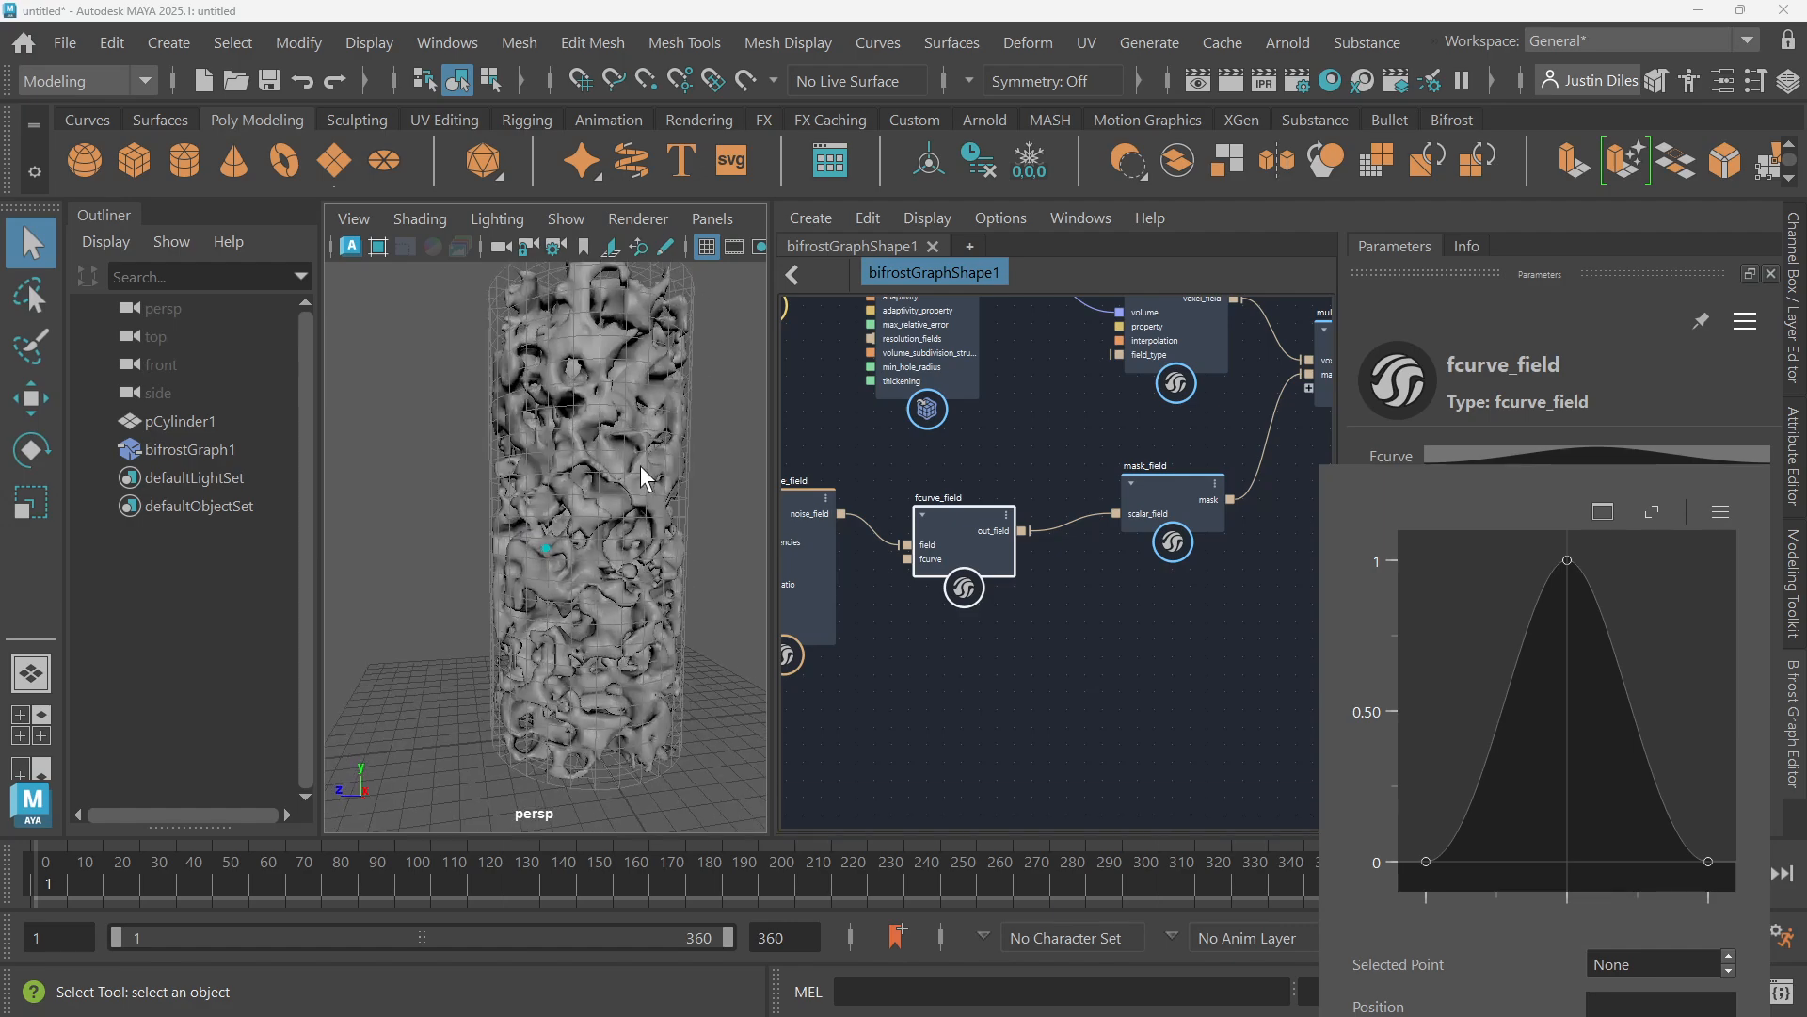
# Lower the bell curve's peak to about 0.2 at position -0.07 and raise its start point to about 0.1 at position -0.74
pyautogui.click(1567, 560)
pyautogui.moveTo(1566, 561); pyautogui.dragTo(1556, 804)
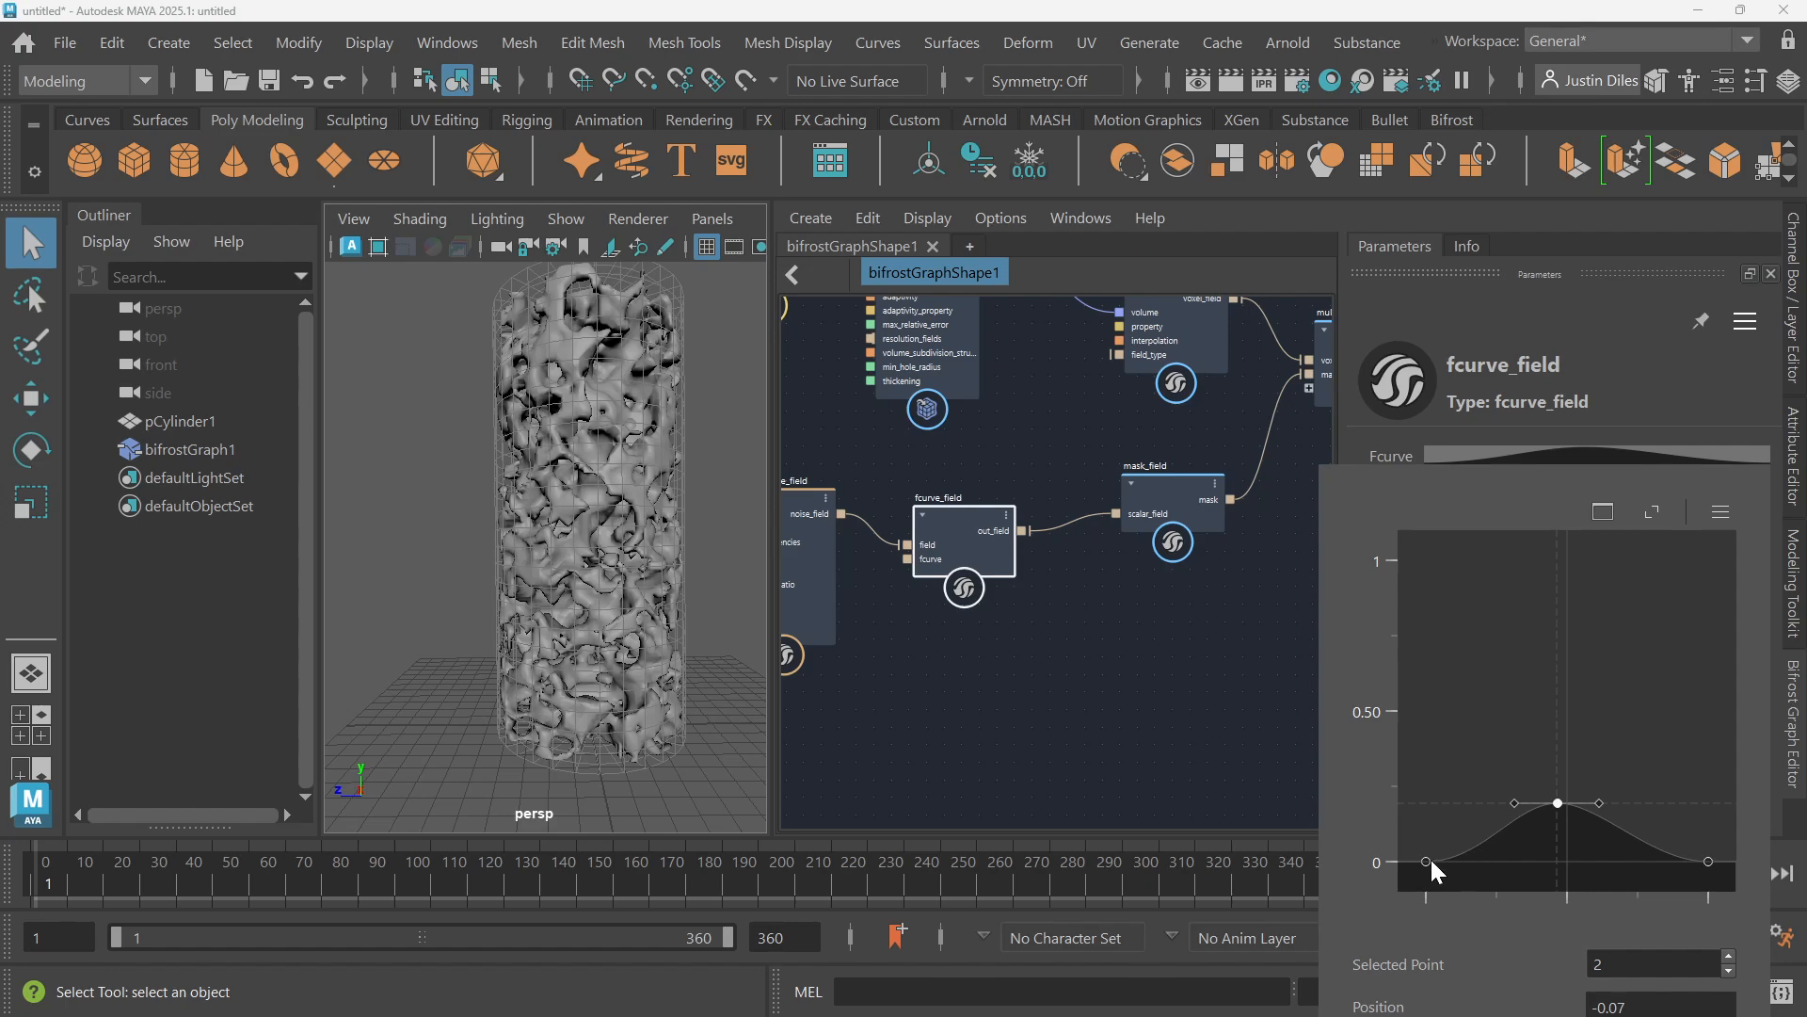
pyautogui.moveTo(1427, 860); pyautogui.dragTo(1461, 829)
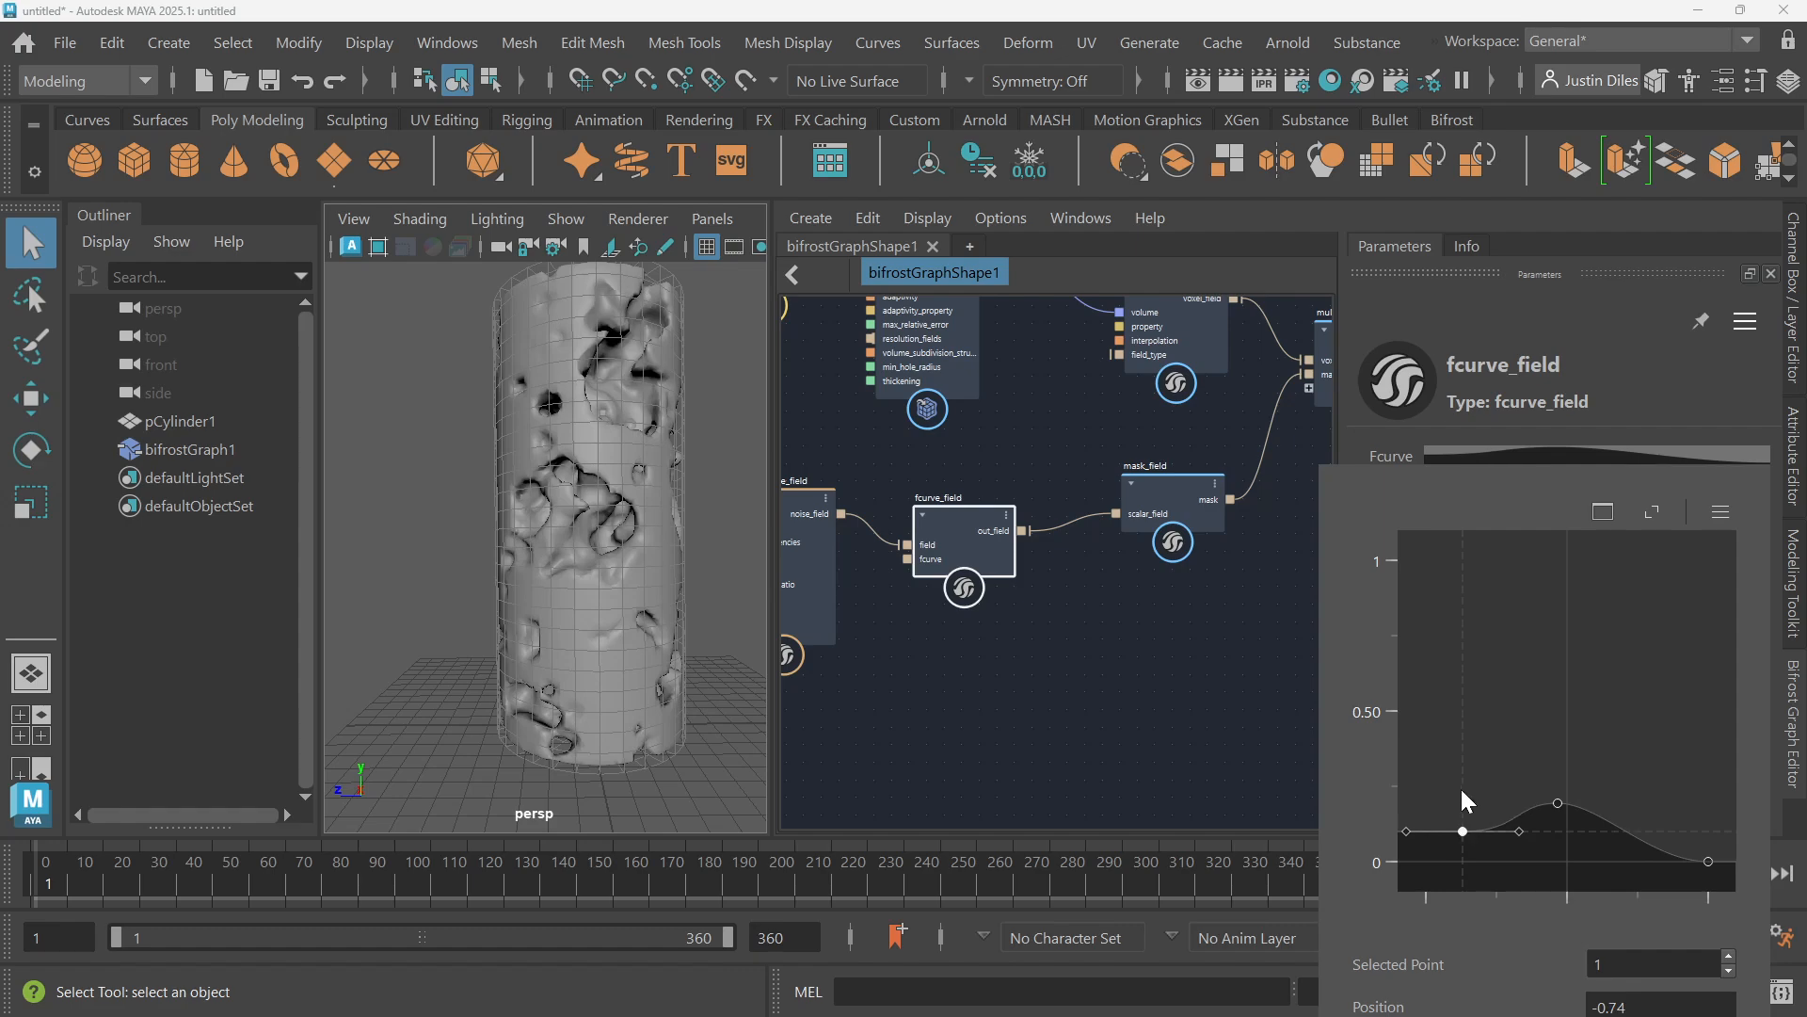
pyautogui.click(1103, 666)
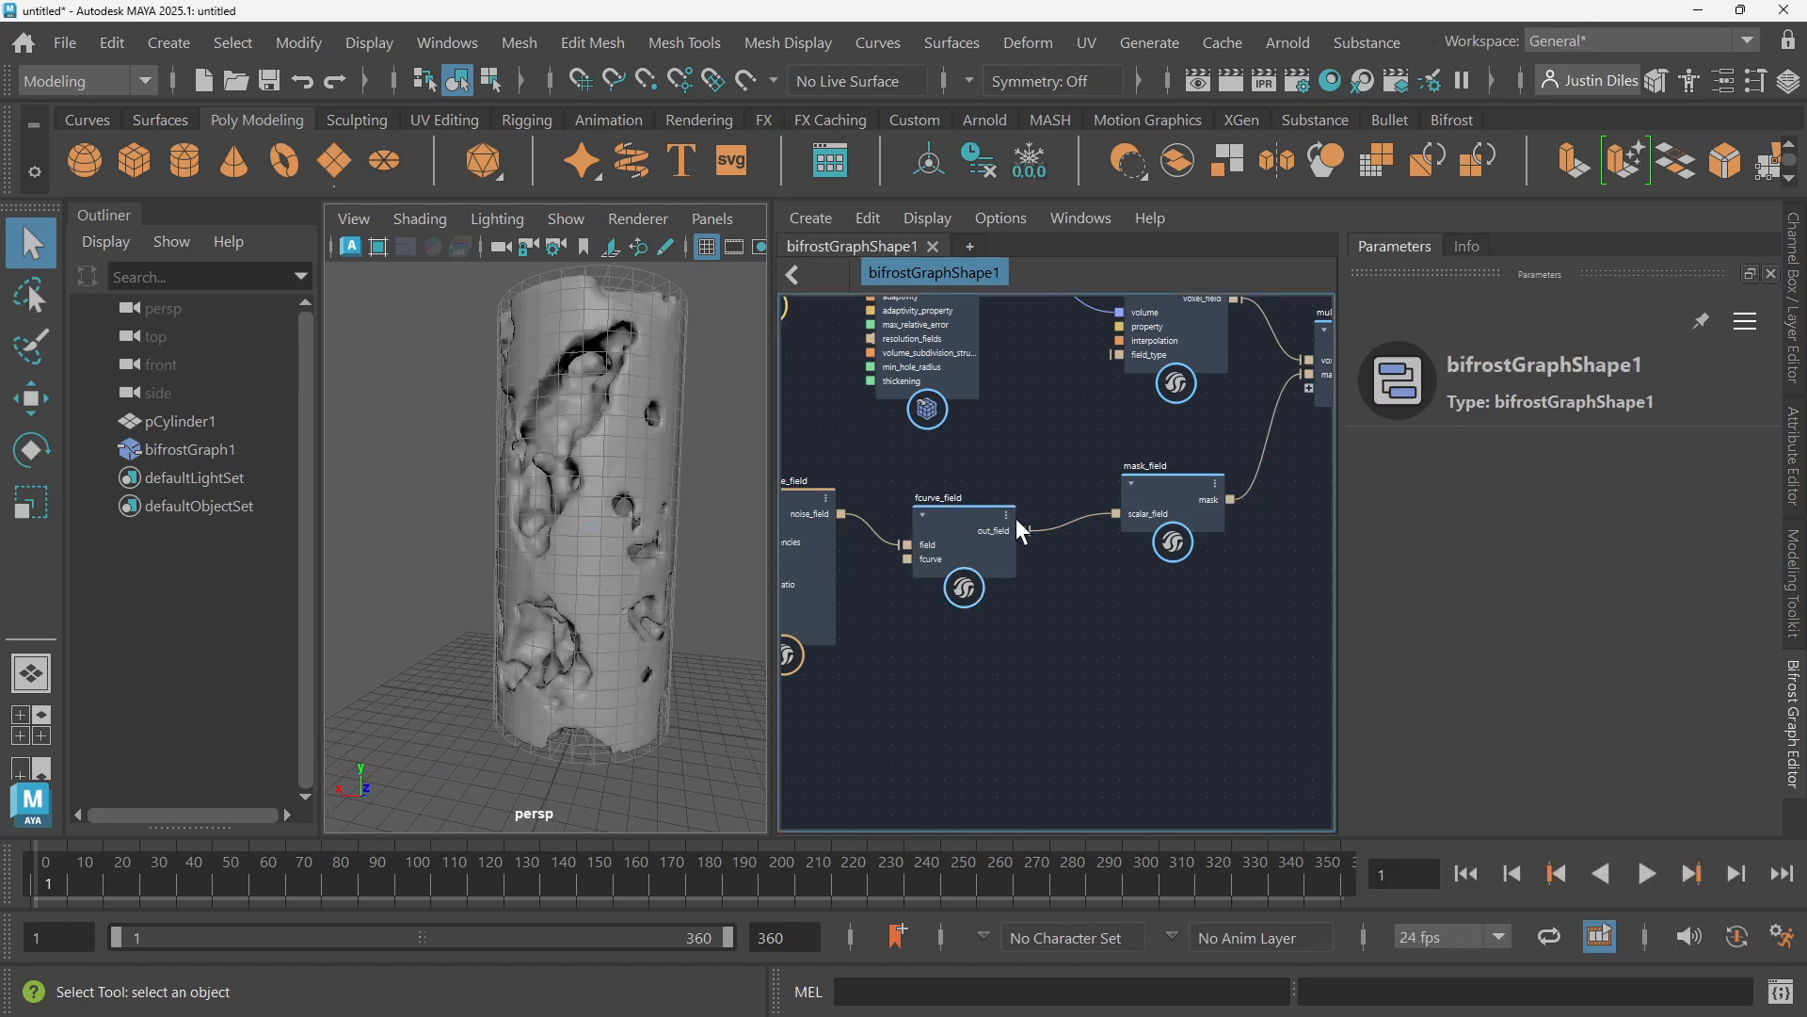
# Reshape fcurve_field's curve by lowering its start point to about 0.01 at position -0.68 and its peak to about 0.1
pyautogui.click(946, 513)
pyautogui.click(1549, 455)
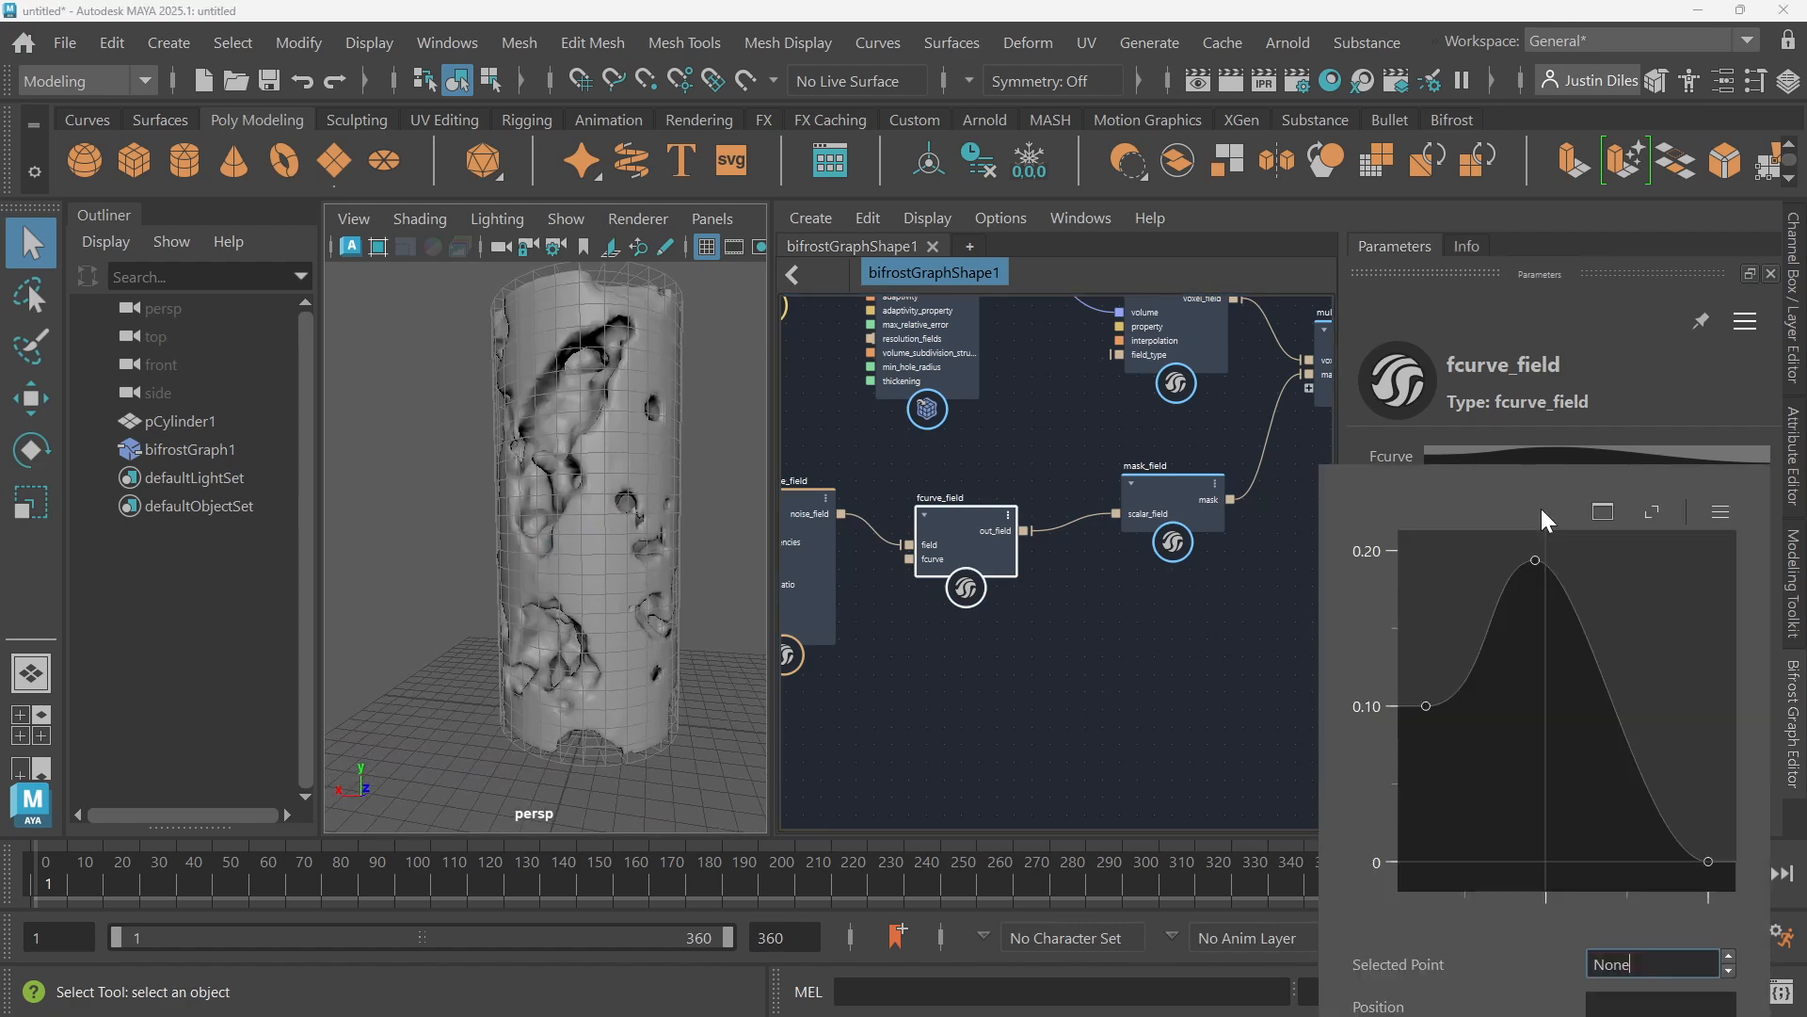
pyautogui.moveTo(1428, 708); pyautogui.dragTo(1432, 849)
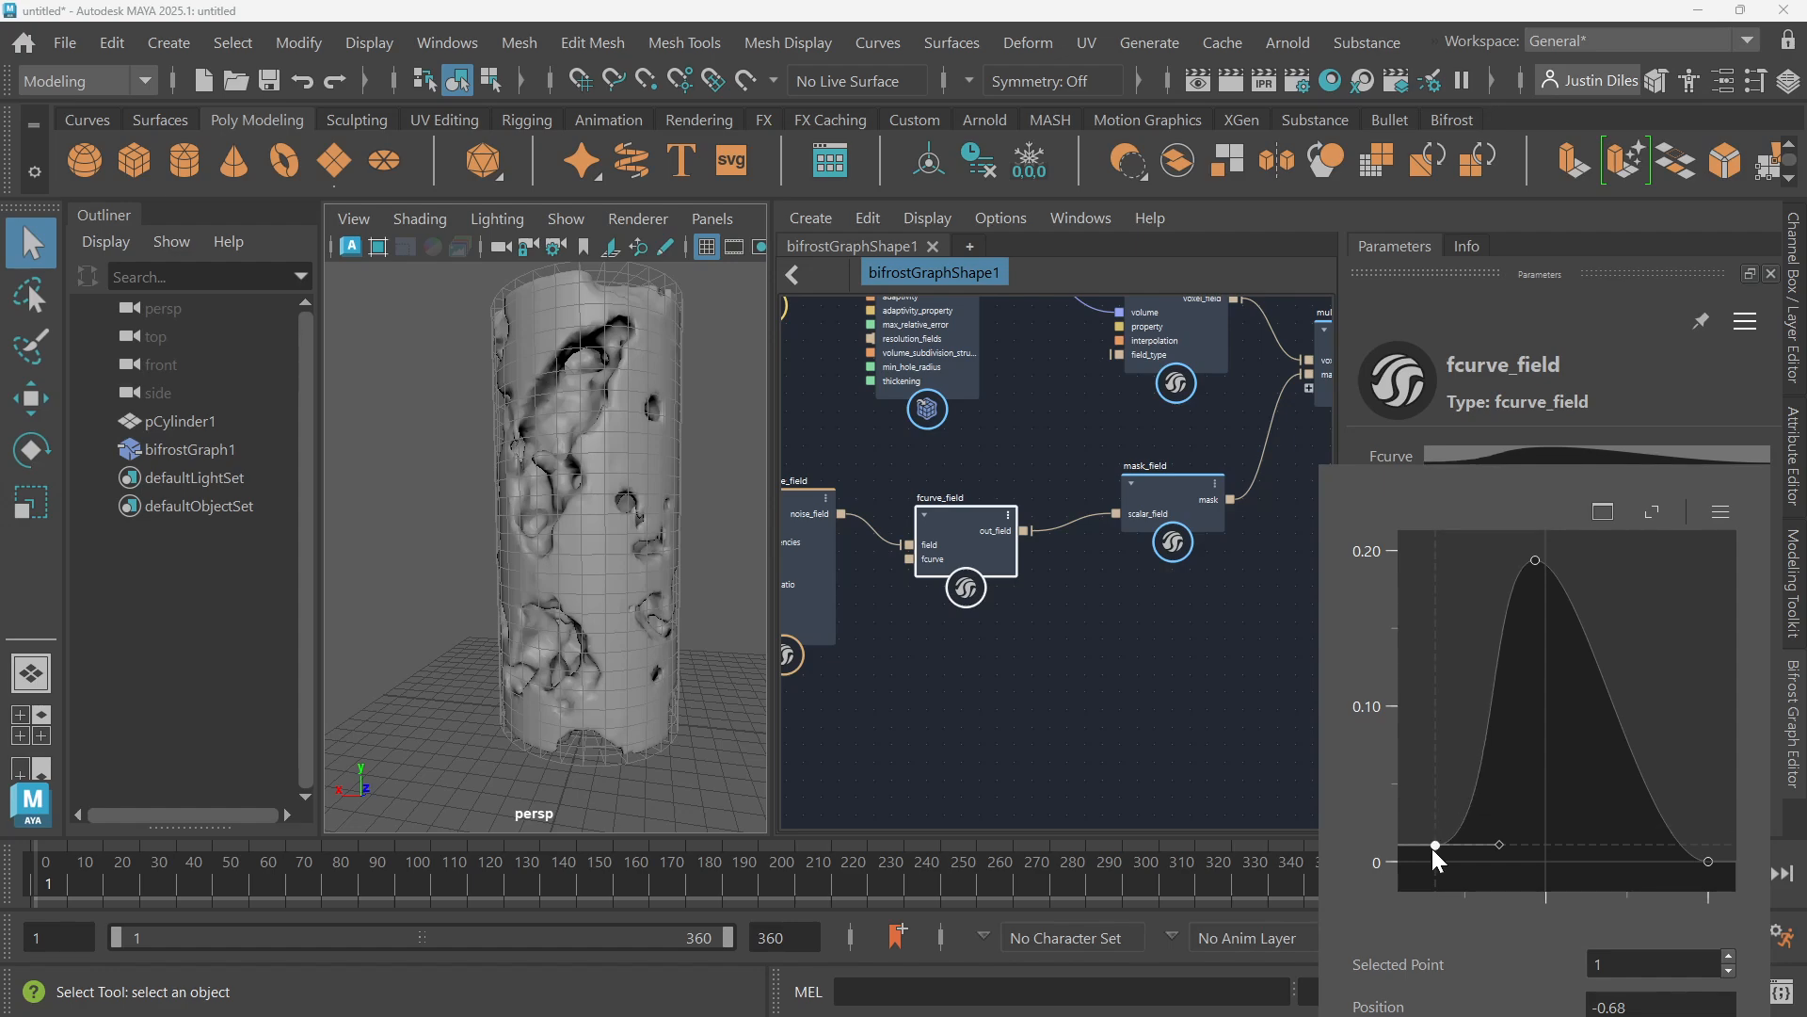
pyautogui.moveTo(1536, 563); pyautogui.dragTo(1571, 708)
pyautogui.click(1189, 662)
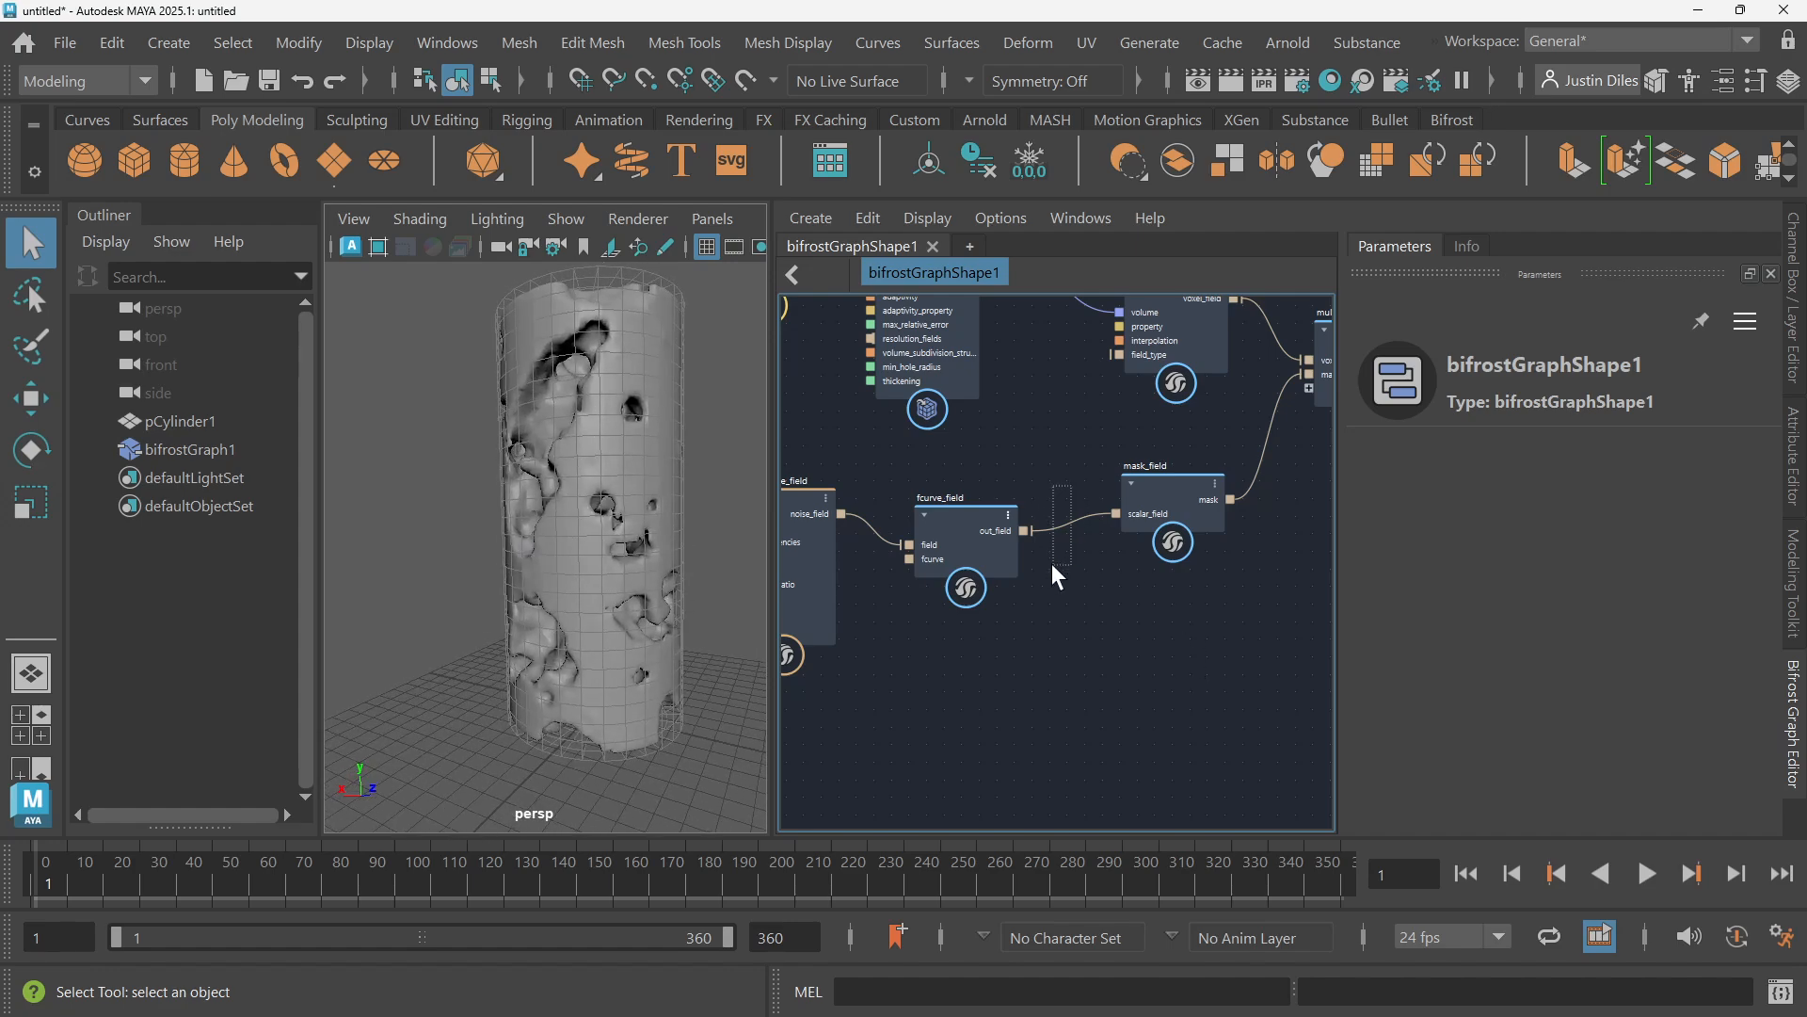
# Try wiring fractal_noise_field's noise_field straight into mask_field's scalar_field, and reconnect fcurve_field between the two nodes
pyautogui.moveTo(957, 517); pyautogui.dragTo(963, 582)
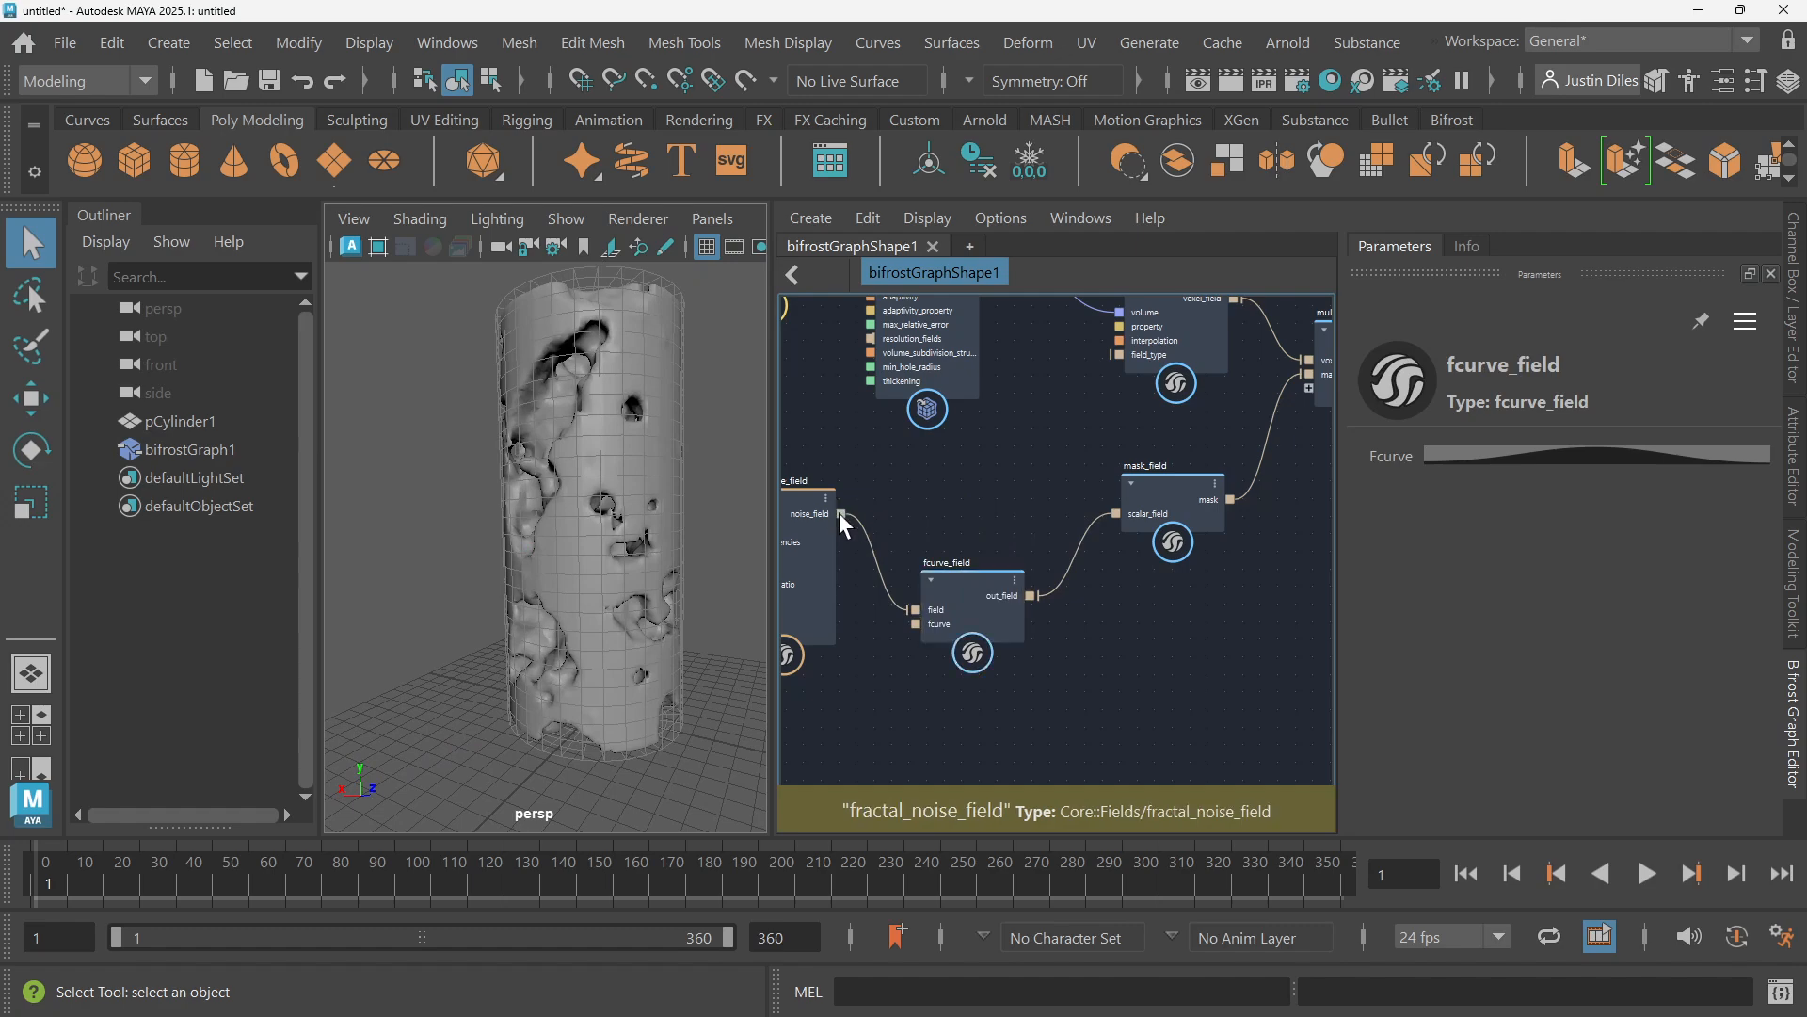
pyautogui.moveTo(841, 513); pyautogui.dragTo(1135, 517)
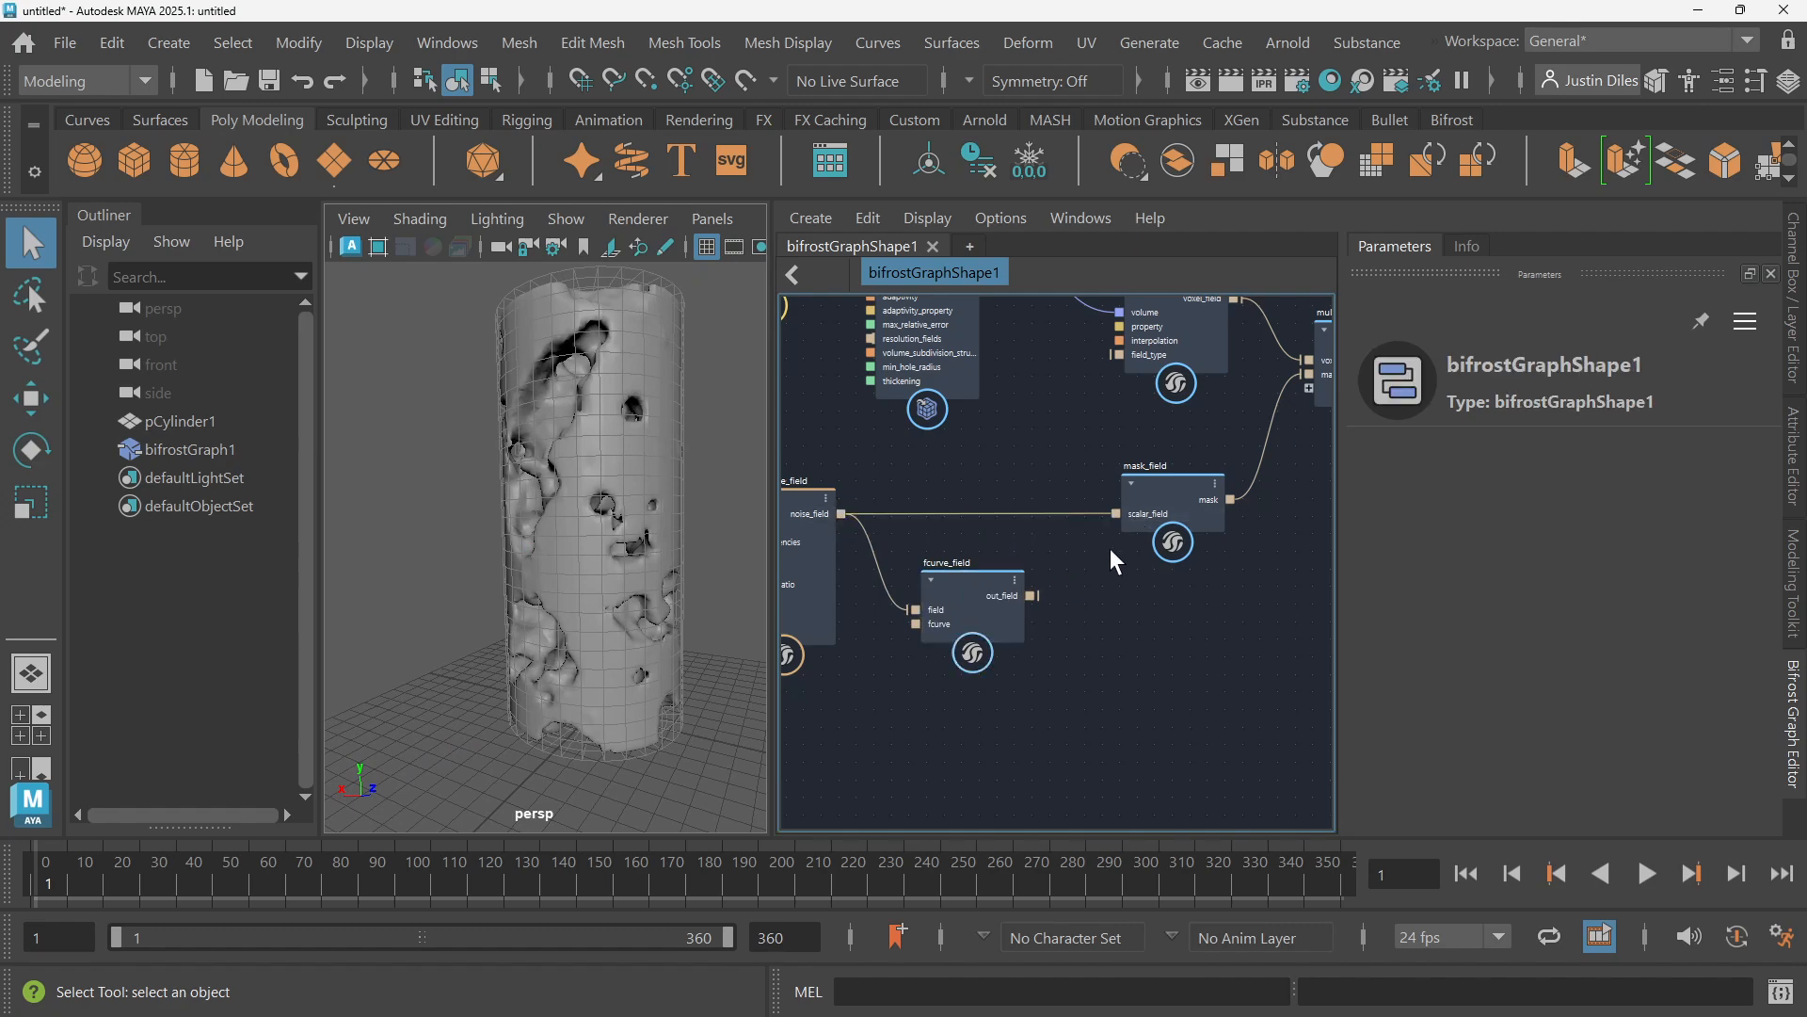
pyautogui.moveTo(975, 572); pyautogui.dragTo(1117, 513)
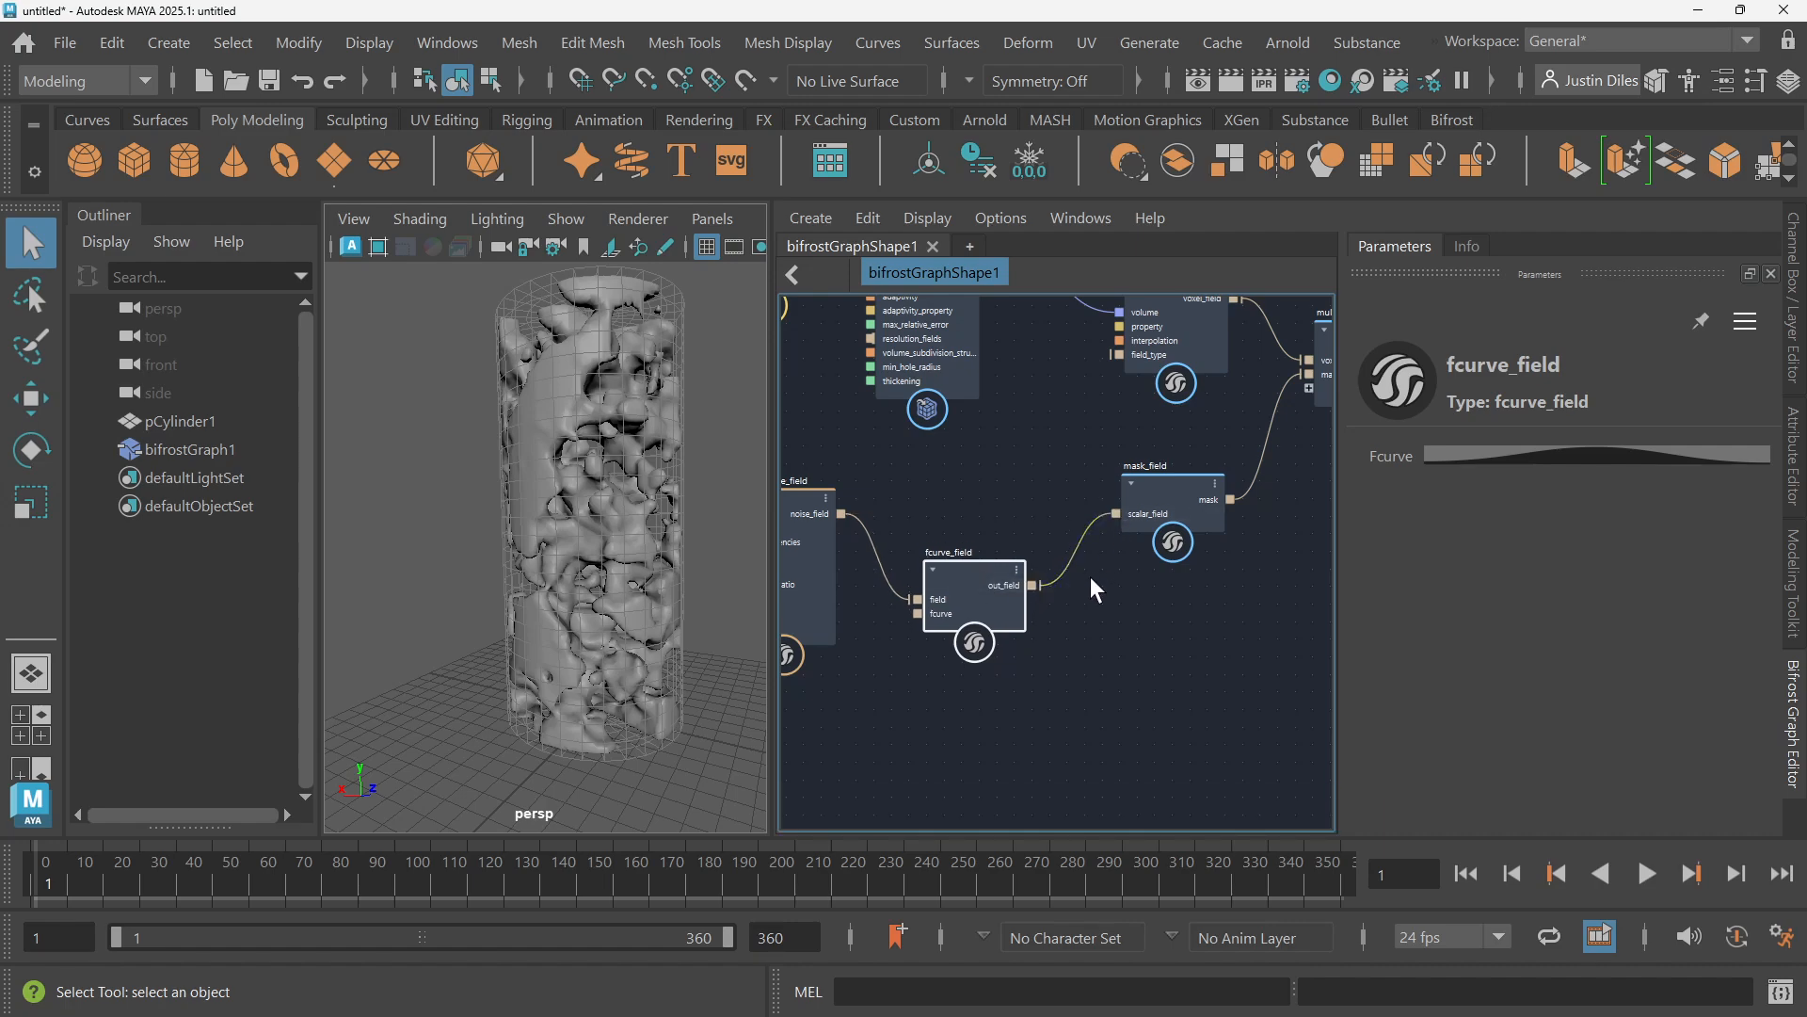
pyautogui.moveTo(991, 576); pyautogui.dragTo(998, 550)
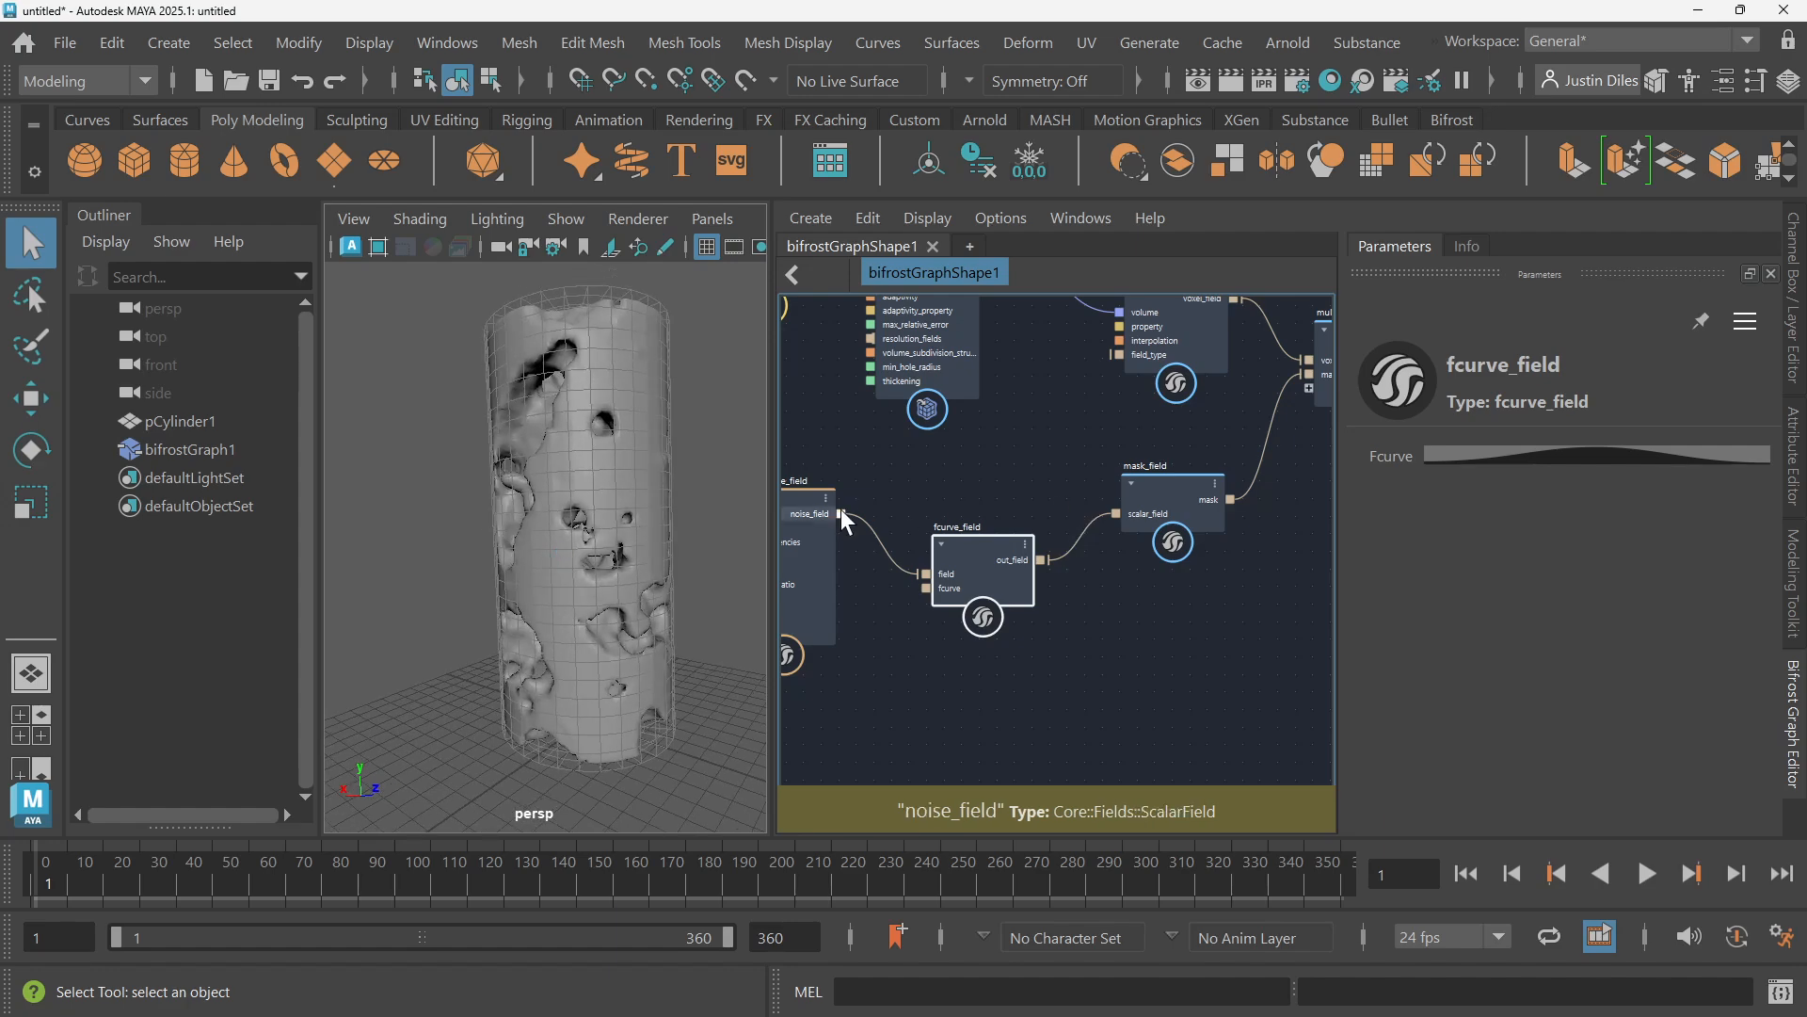
# Bypass fcurve_field by wiring noise_field directly into mask_field's scalar_field, and move fcurve_field clear of the connection
pyautogui.moveTo(841, 514); pyautogui.dragTo(1116, 514)
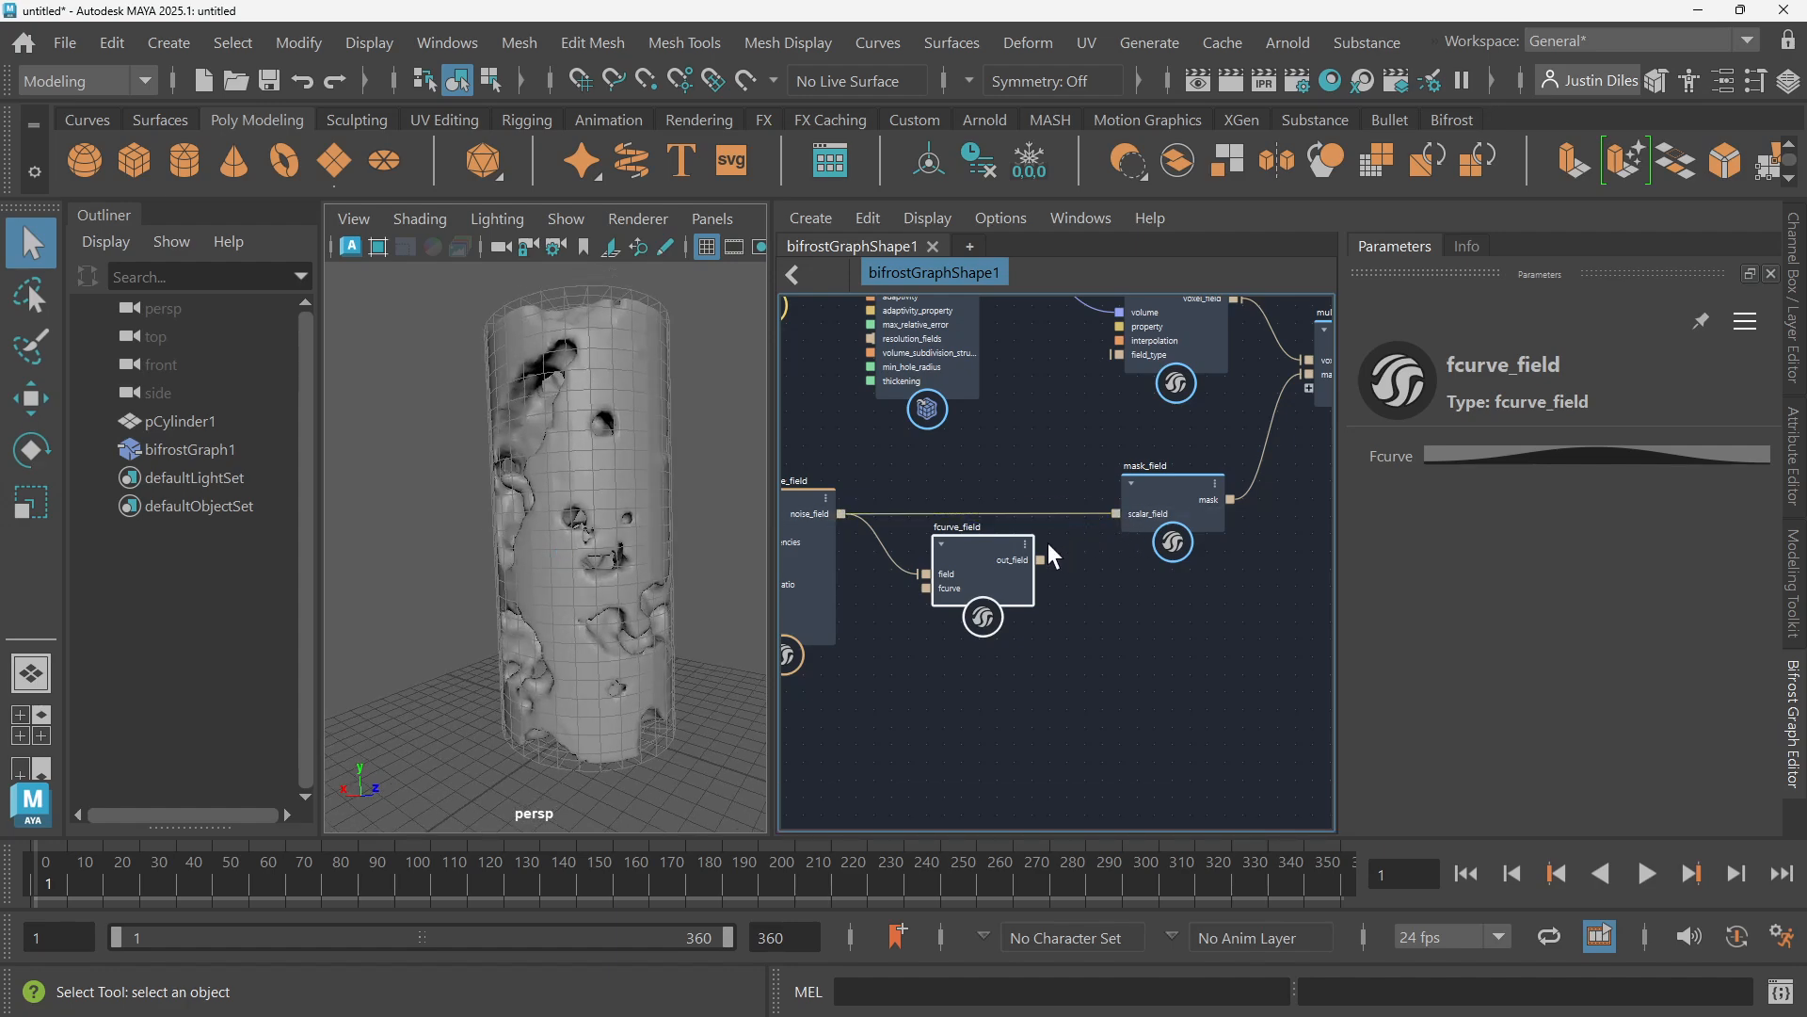
pyautogui.moveTo(996, 558); pyautogui.dragTo(1003, 607)
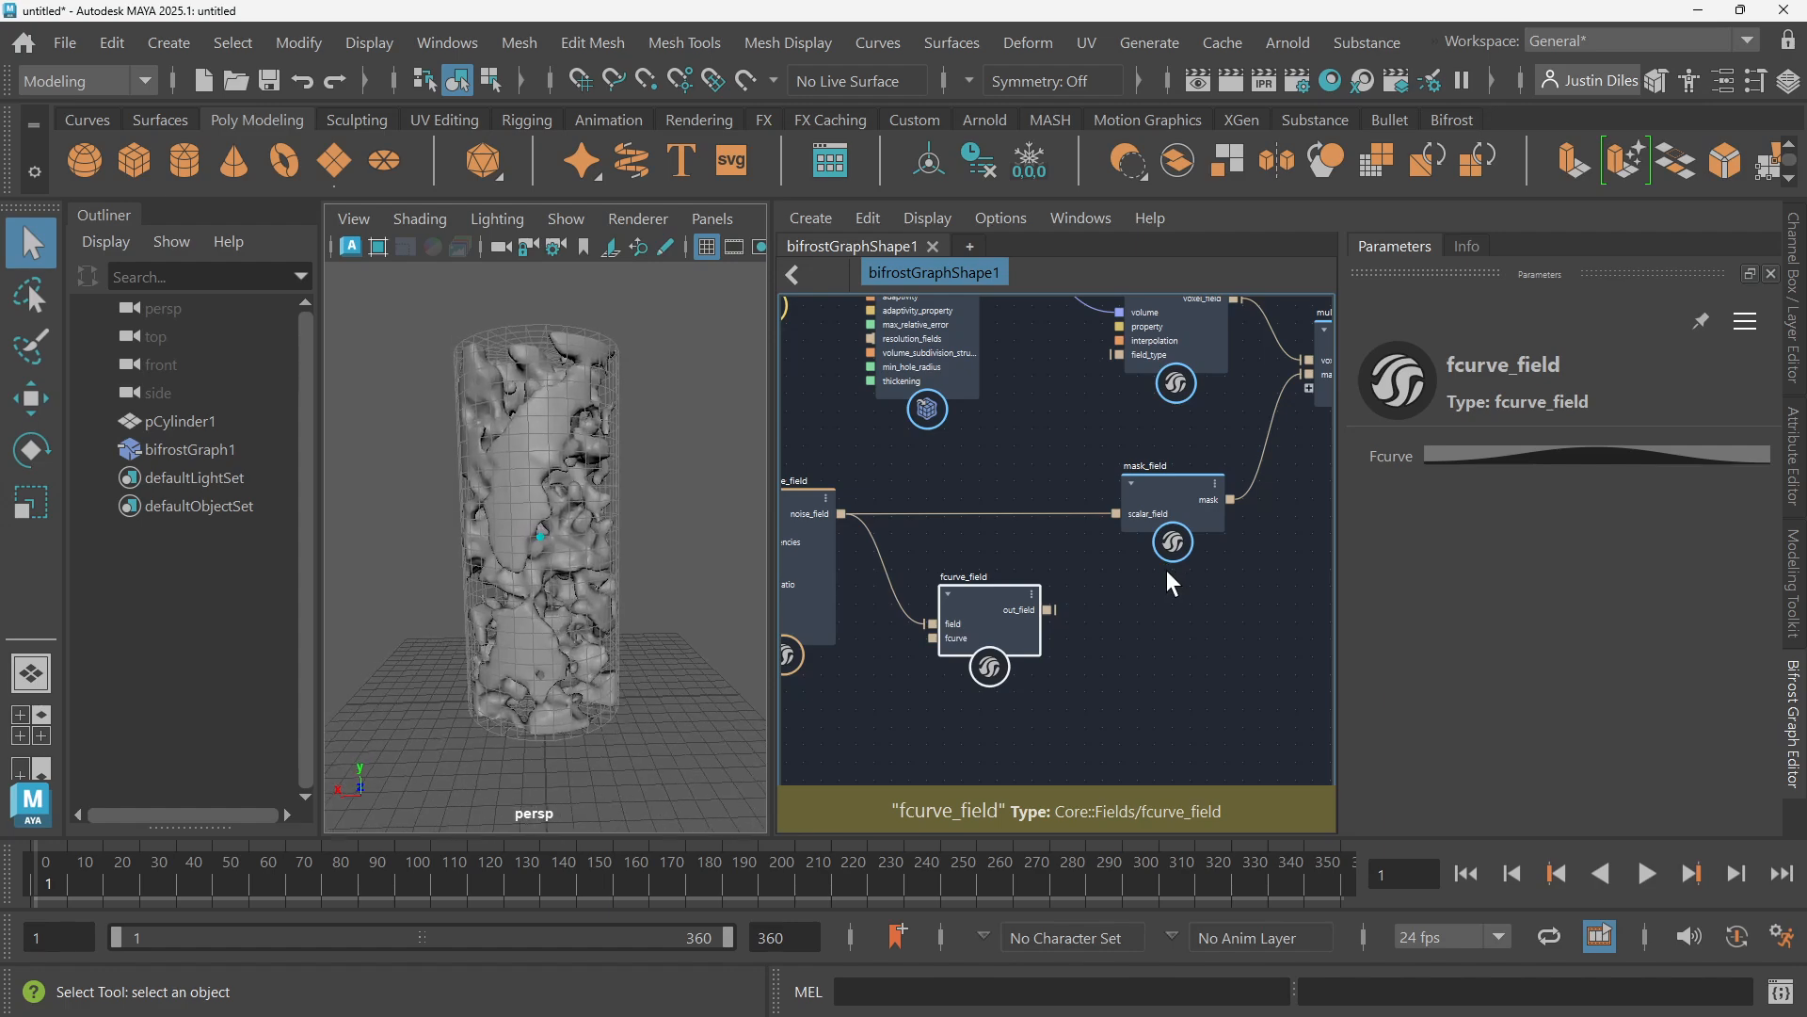
# Connect volume_to_mesh's meshes output to the graph's output node and place that node close to volume_to_mesh
pyautogui.scroll(-5, 1193, 584)
pyautogui.moveTo(1155, 602); pyautogui.dragTo(771, 606, button='middle')
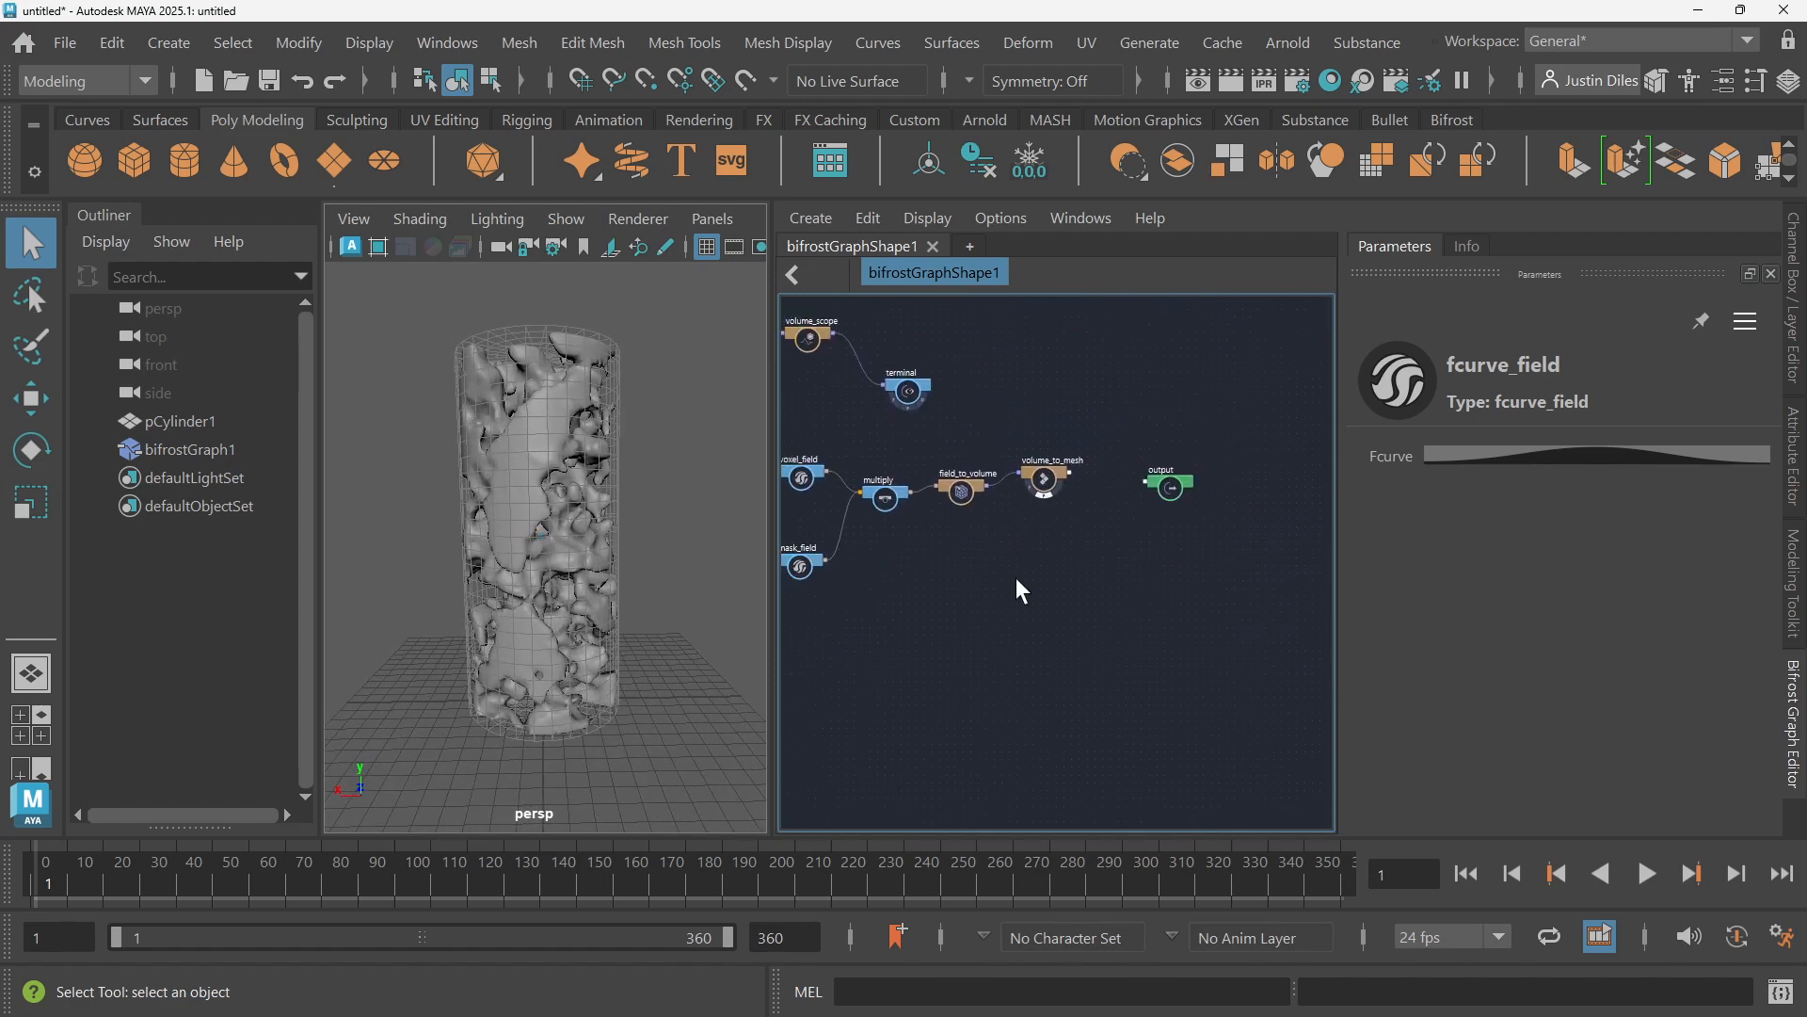
pyautogui.scroll(5, 1170, 476)
pyautogui.click(1202, 489)
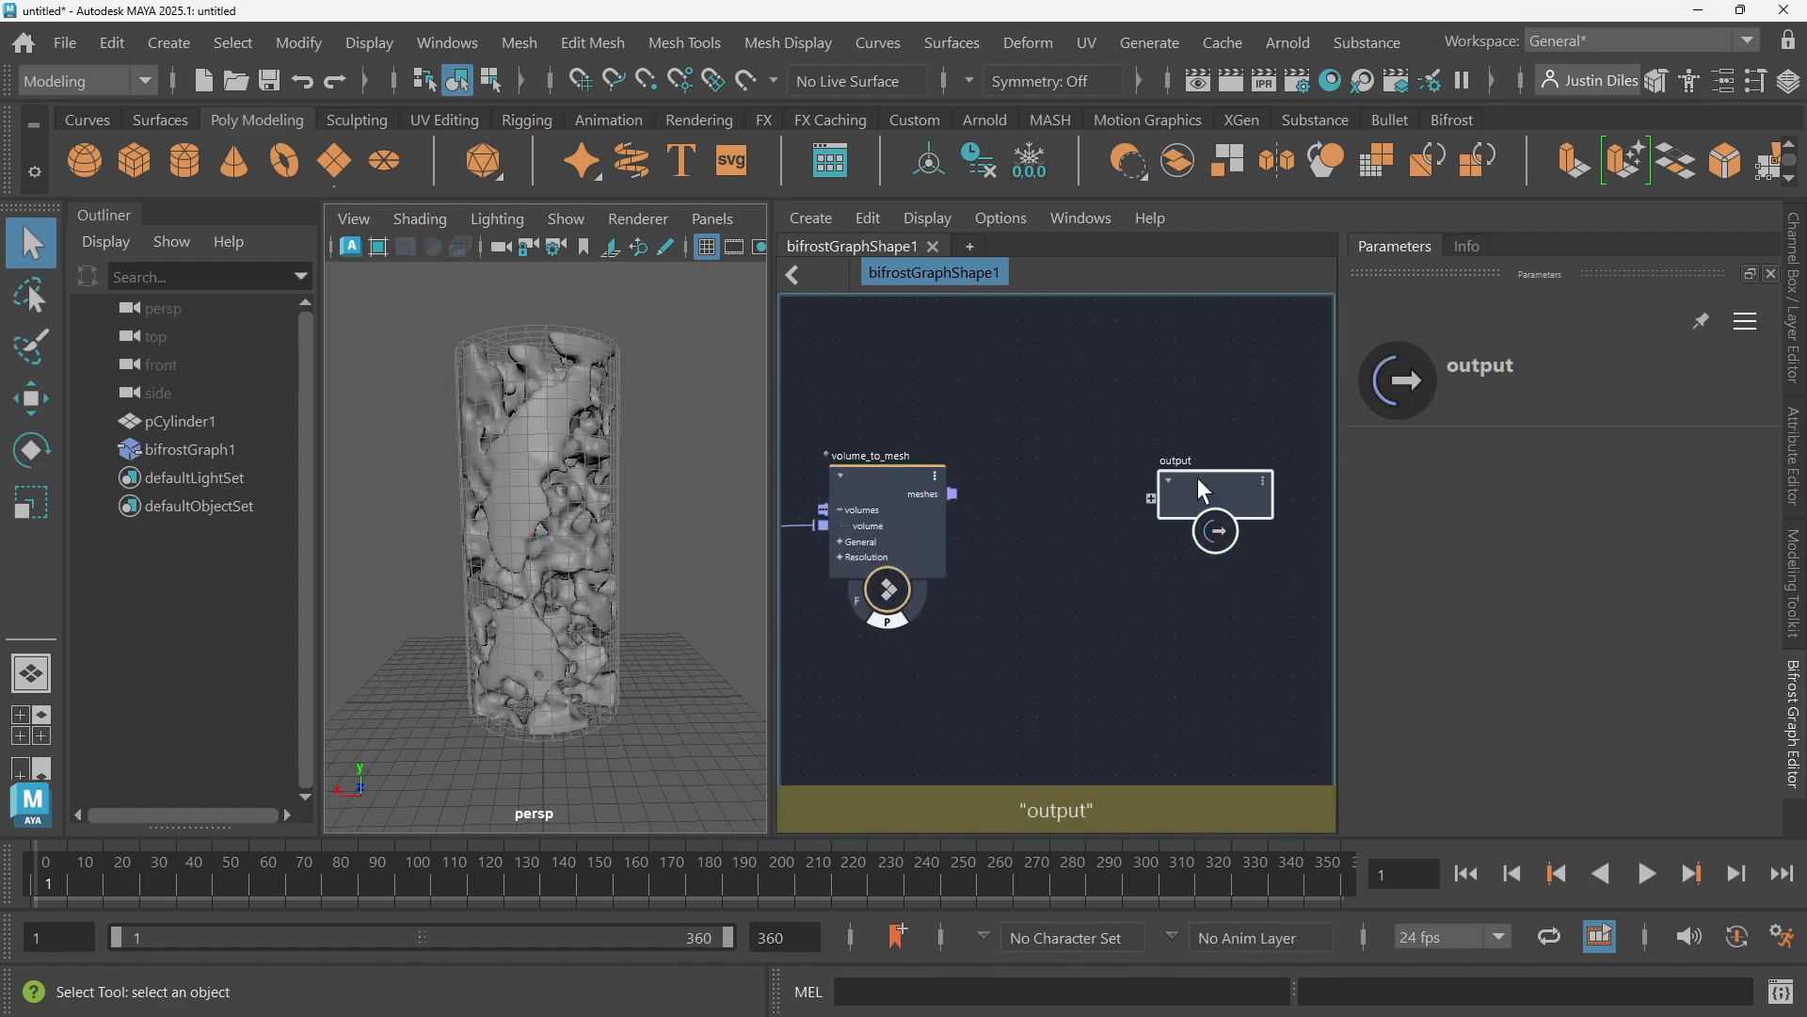
pyautogui.moveTo(1202, 488); pyautogui.dragTo(1199, 505)
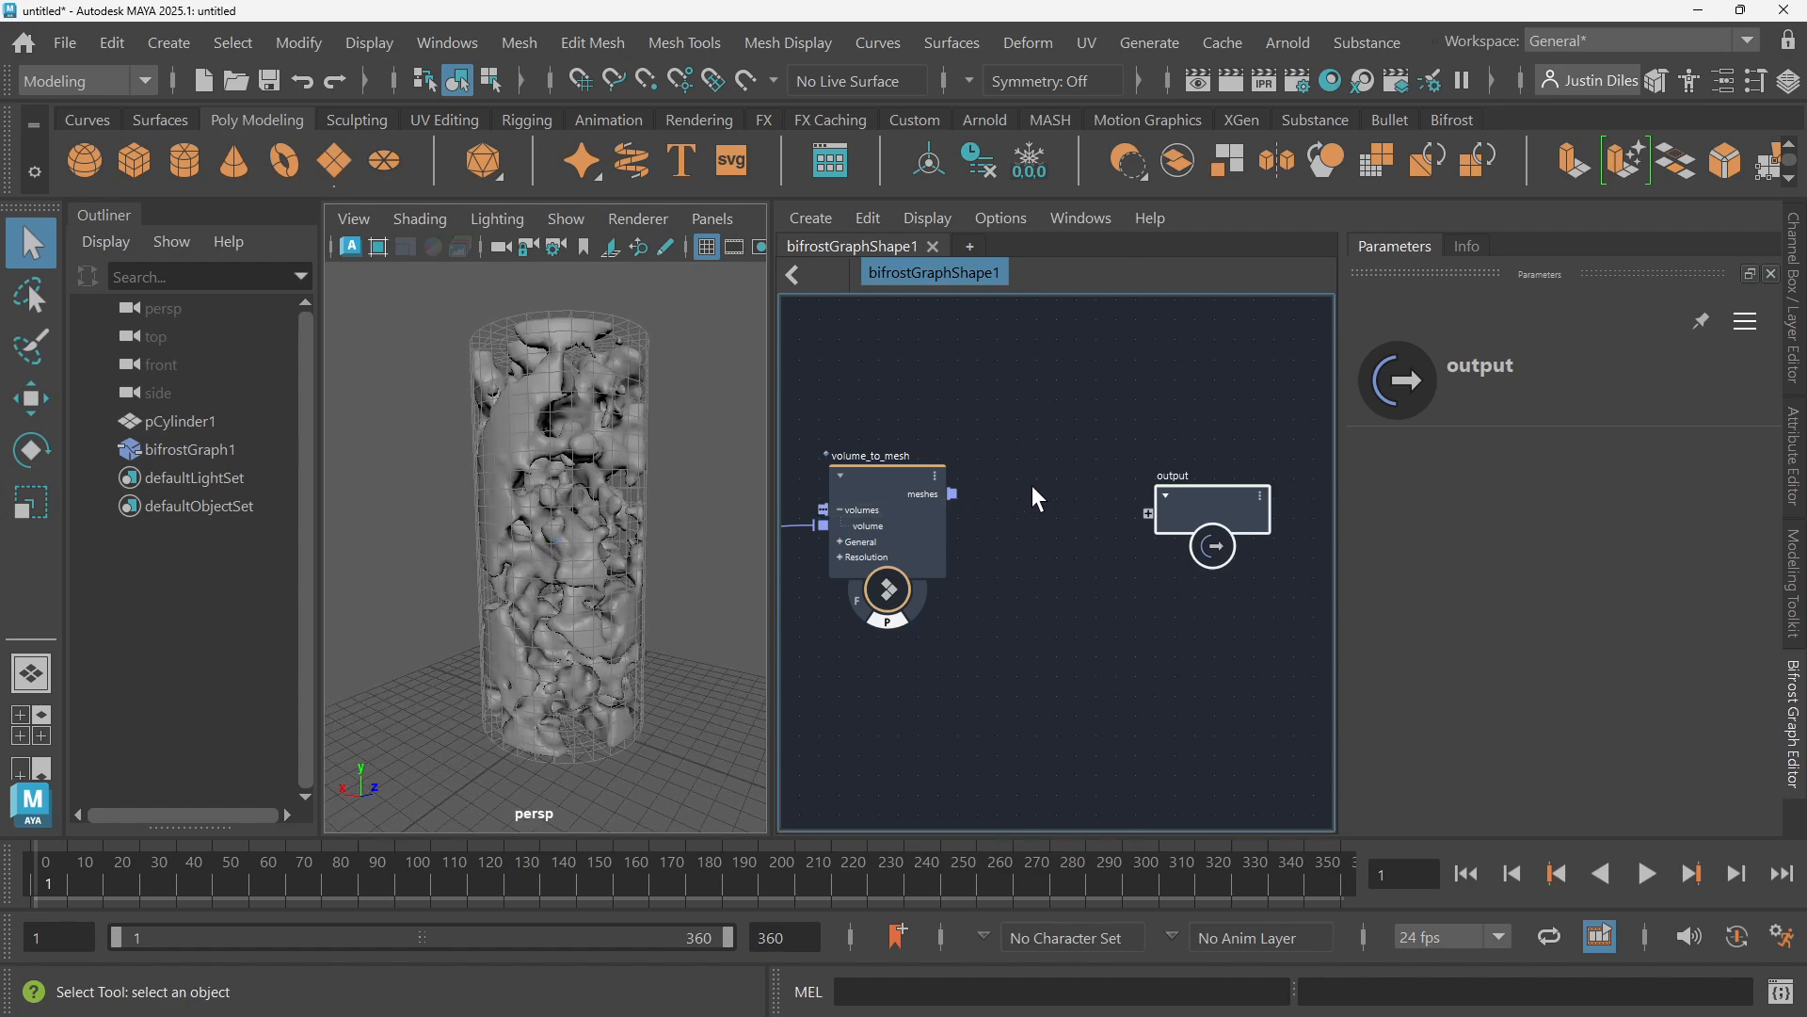
pyautogui.moveTo(954, 493); pyautogui.dragTo(1126, 475)
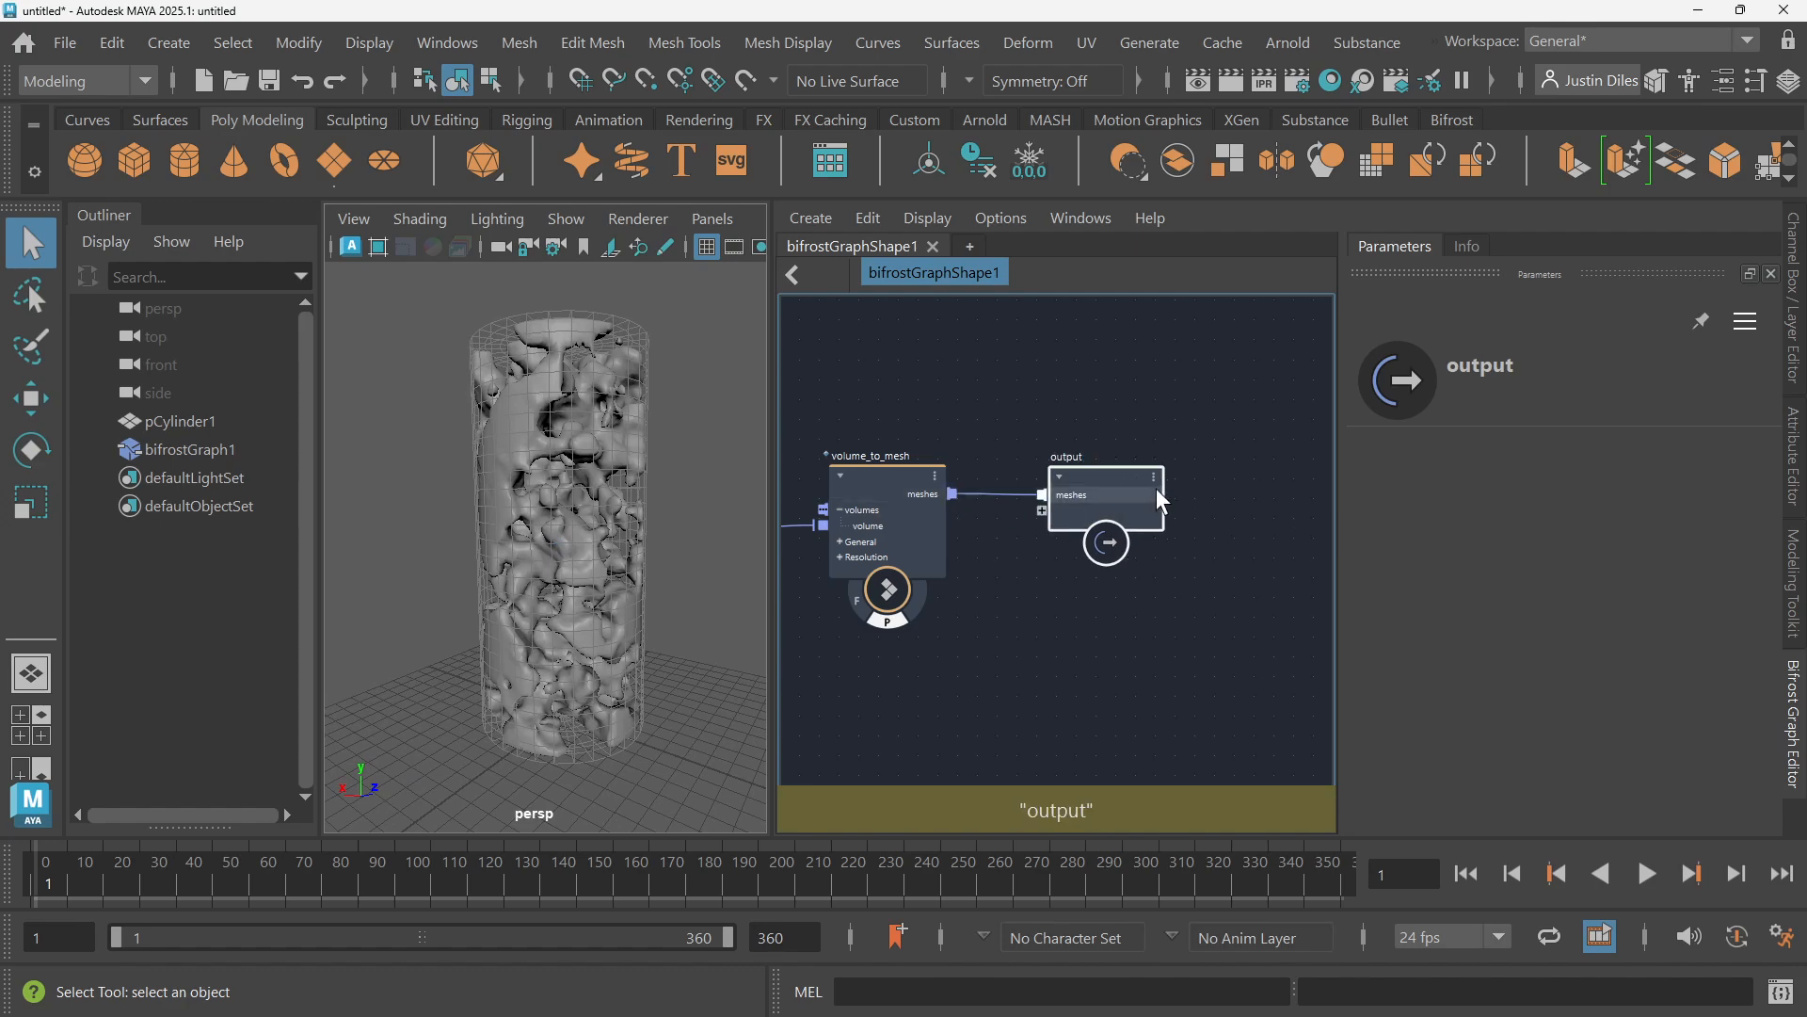
# Open the port options for meshes on the output node
pyautogui.rightClick(1080, 492)
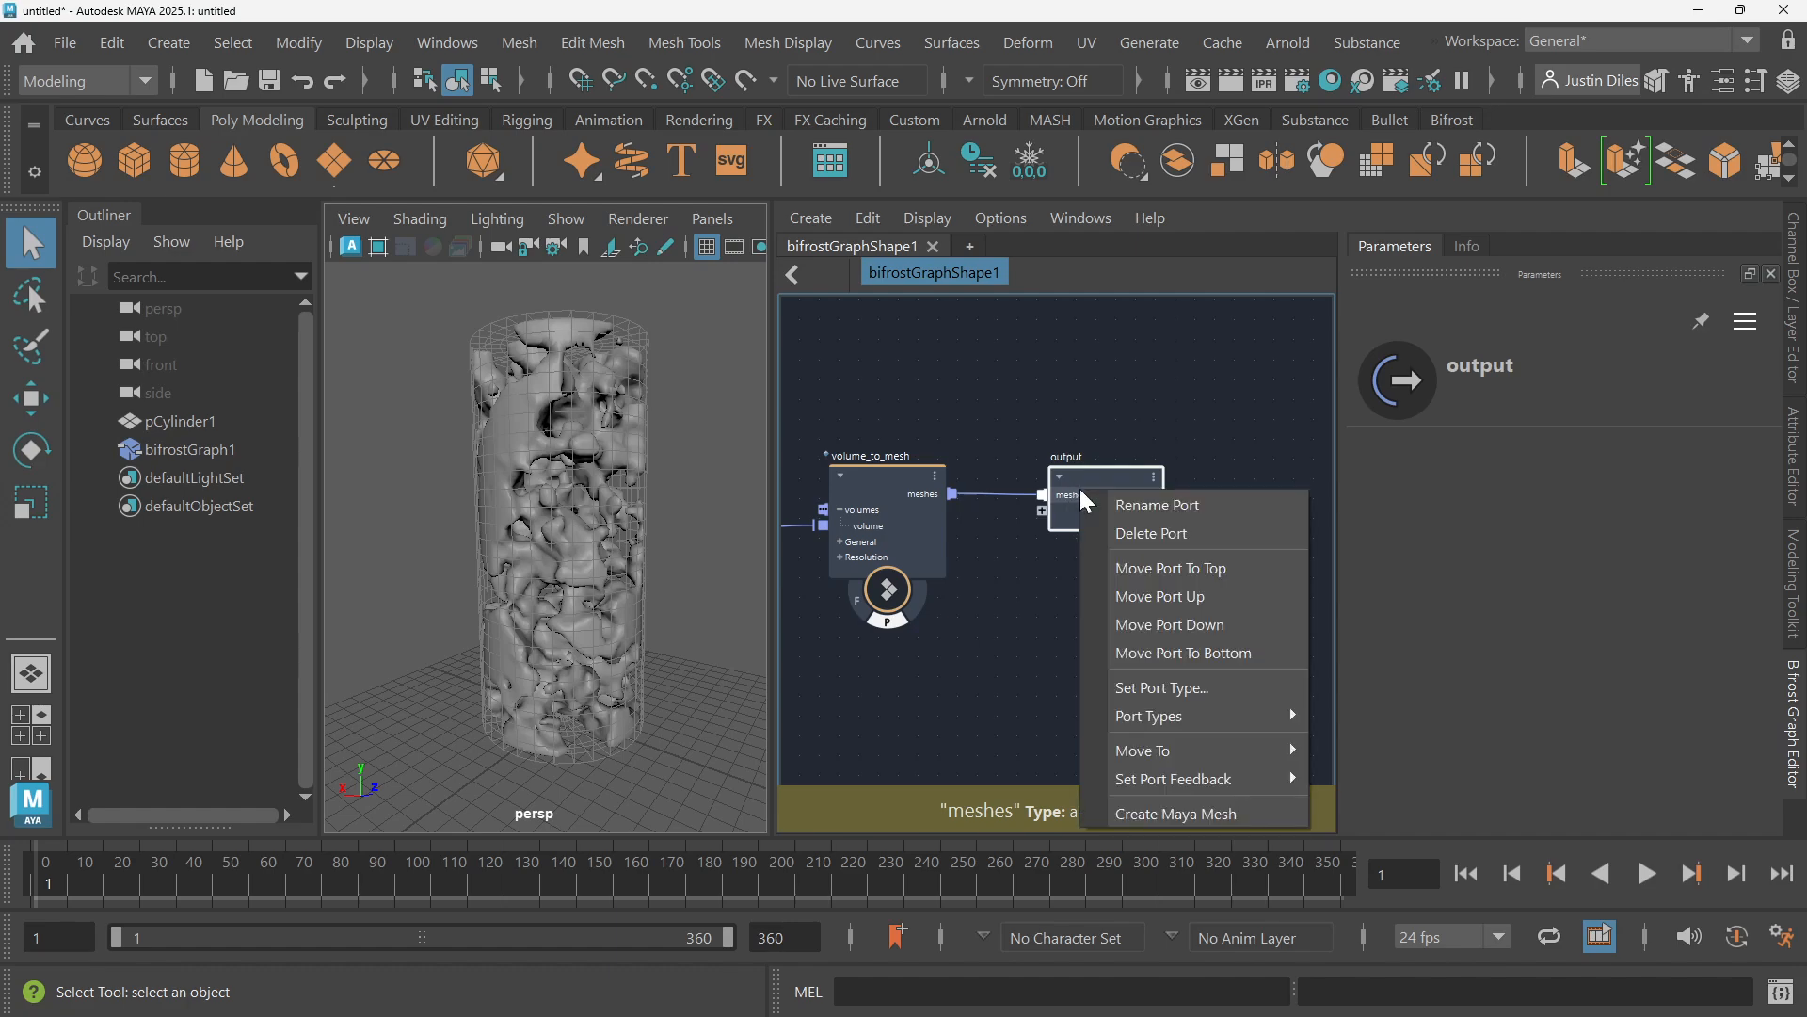
# Create a Maya mesh from the output node's meshes port and hide bifrostGraph1
pyautogui.click(1170, 811)
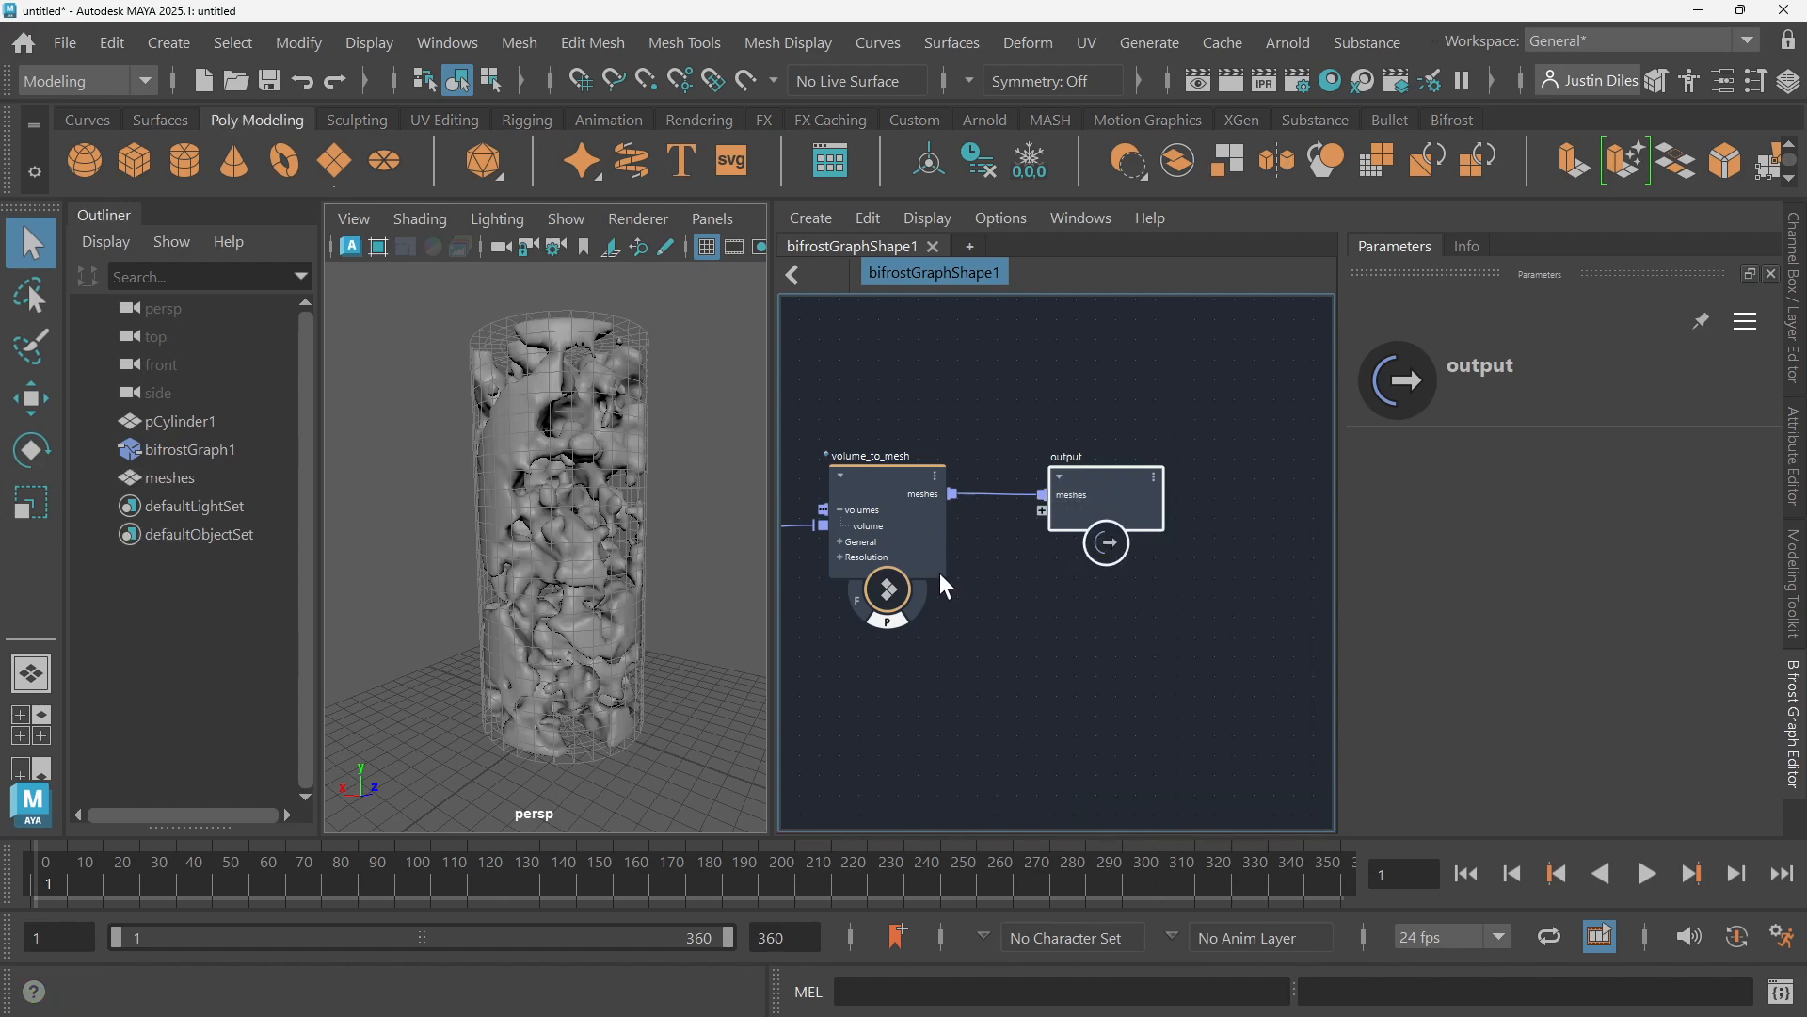
pyautogui.click(200, 449)
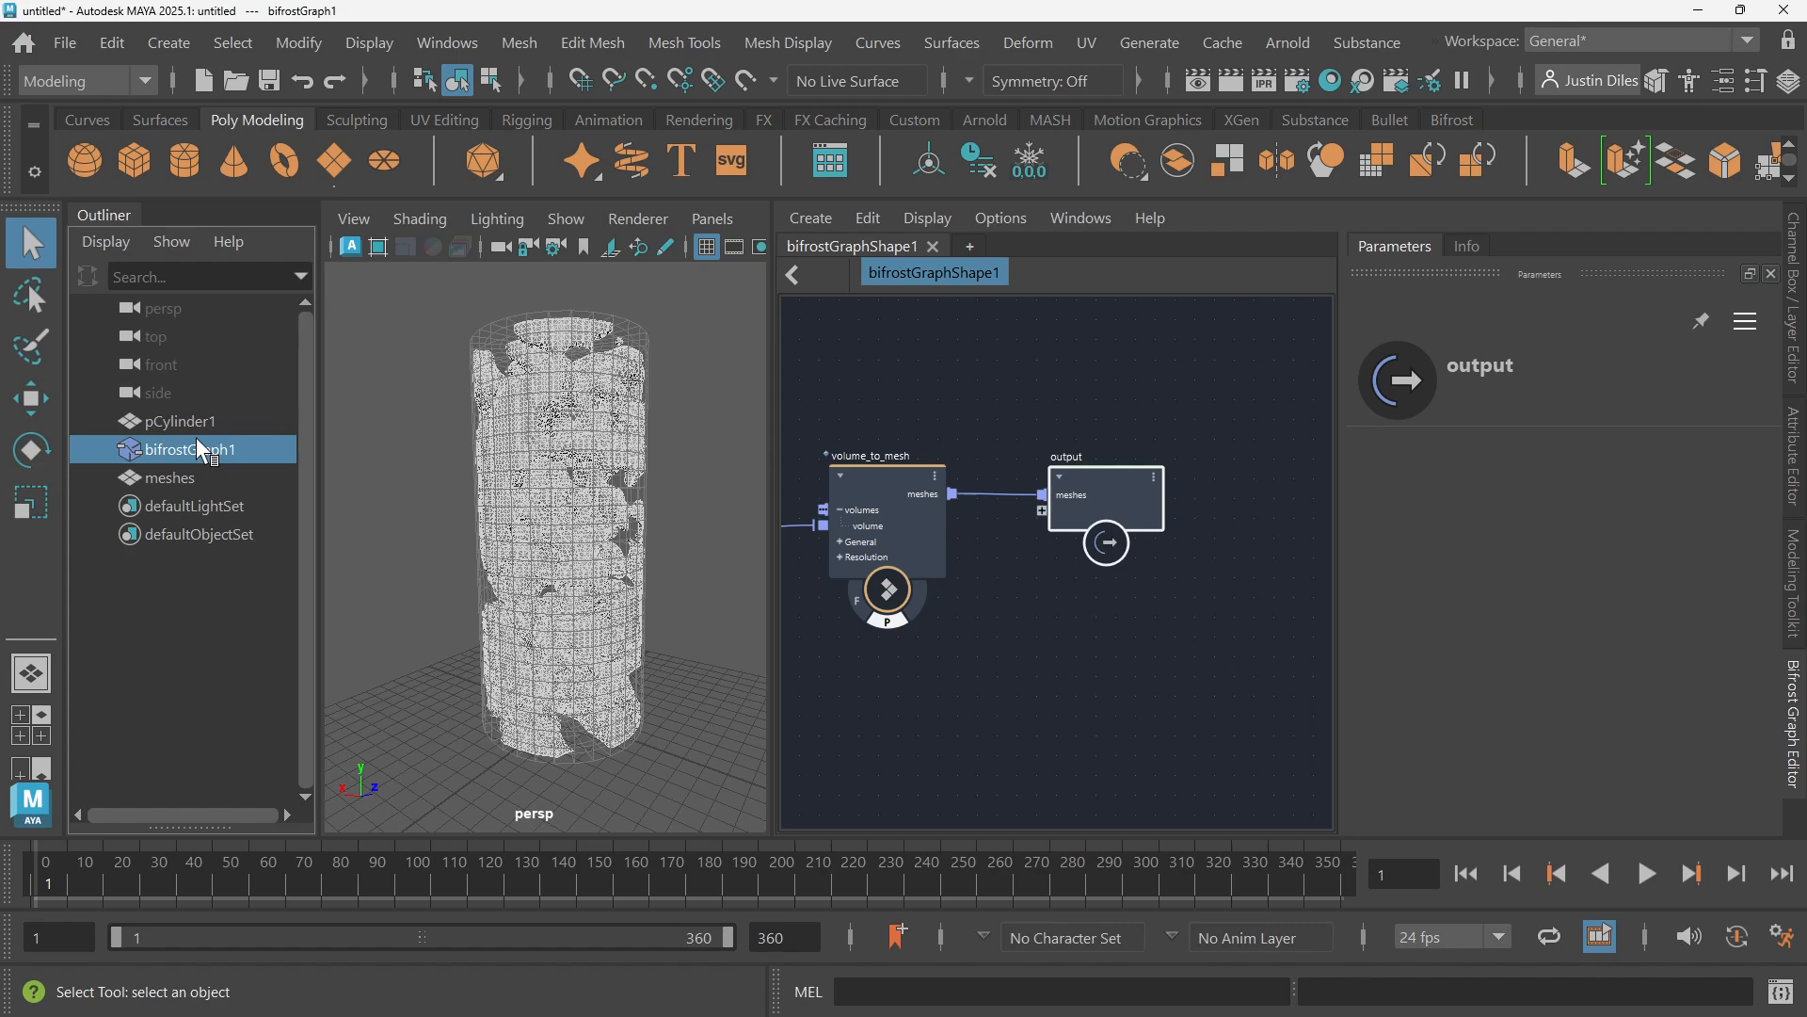
pyautogui.hotkey('shift', 'h')
pyautogui.hotkey('ctrl', 'h')
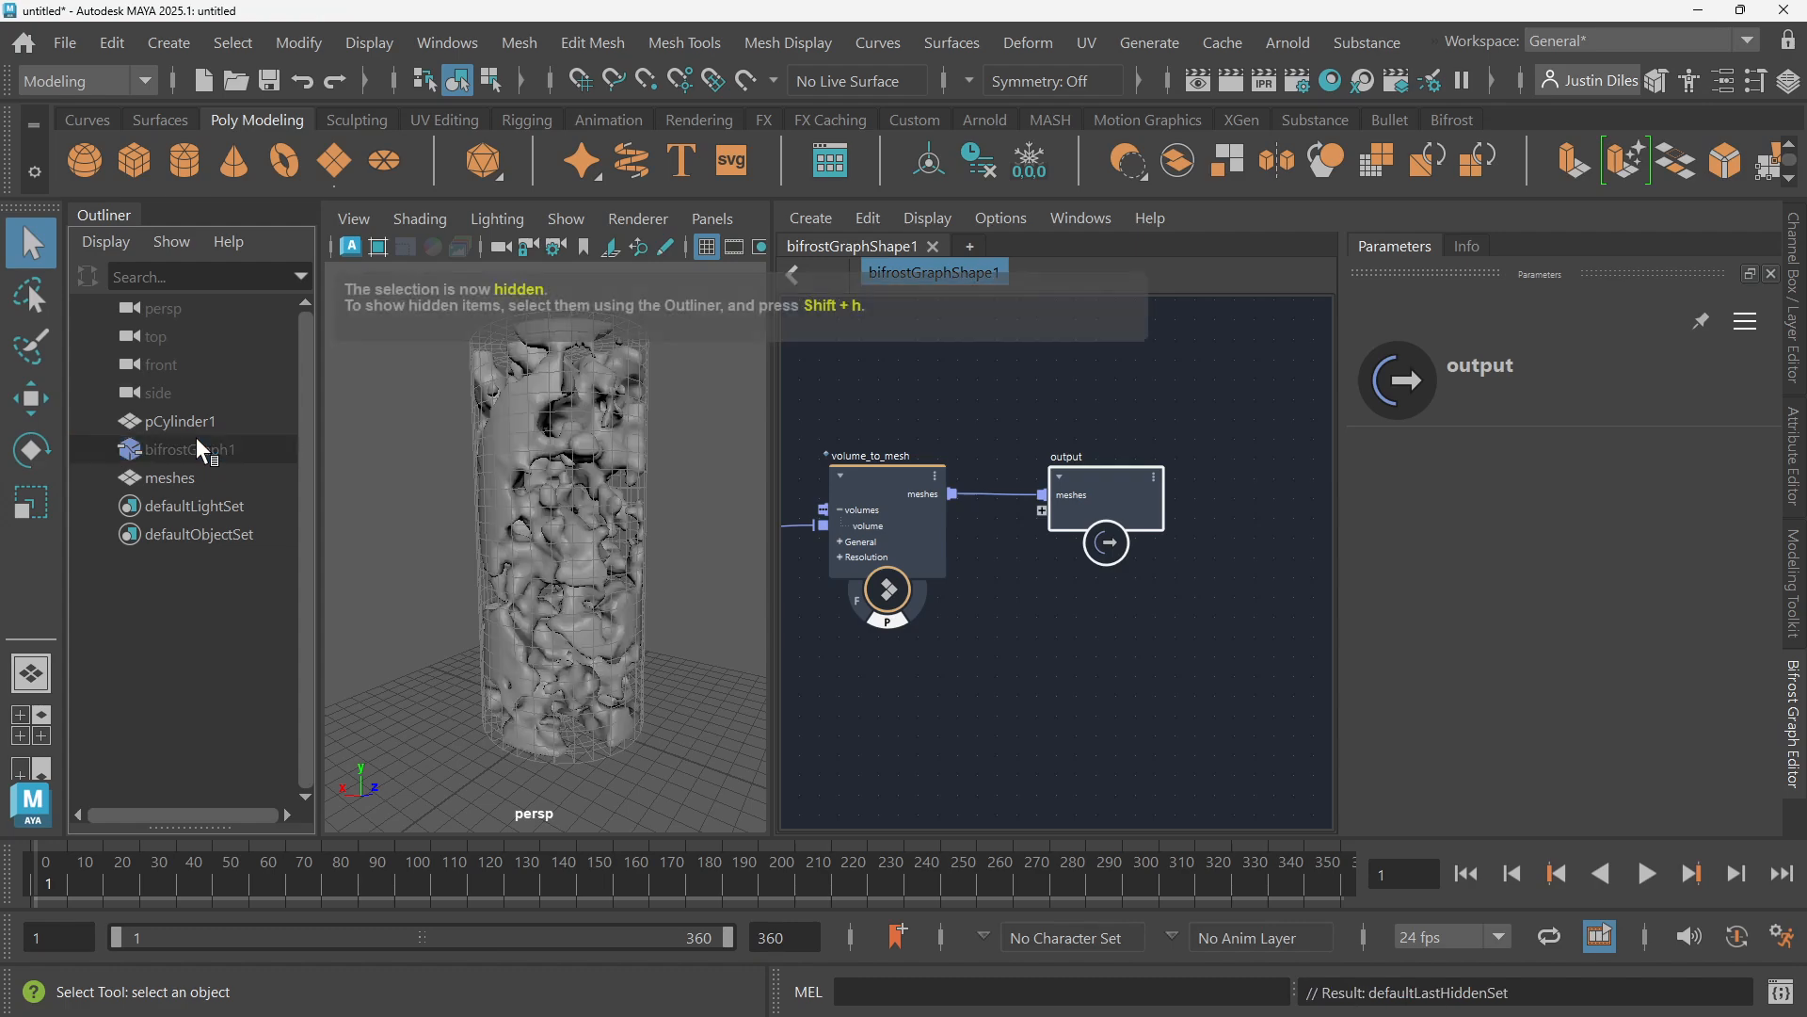
# Freeze the transformations of the new meshes object and clear the selection
pyautogui.click(591, 433)
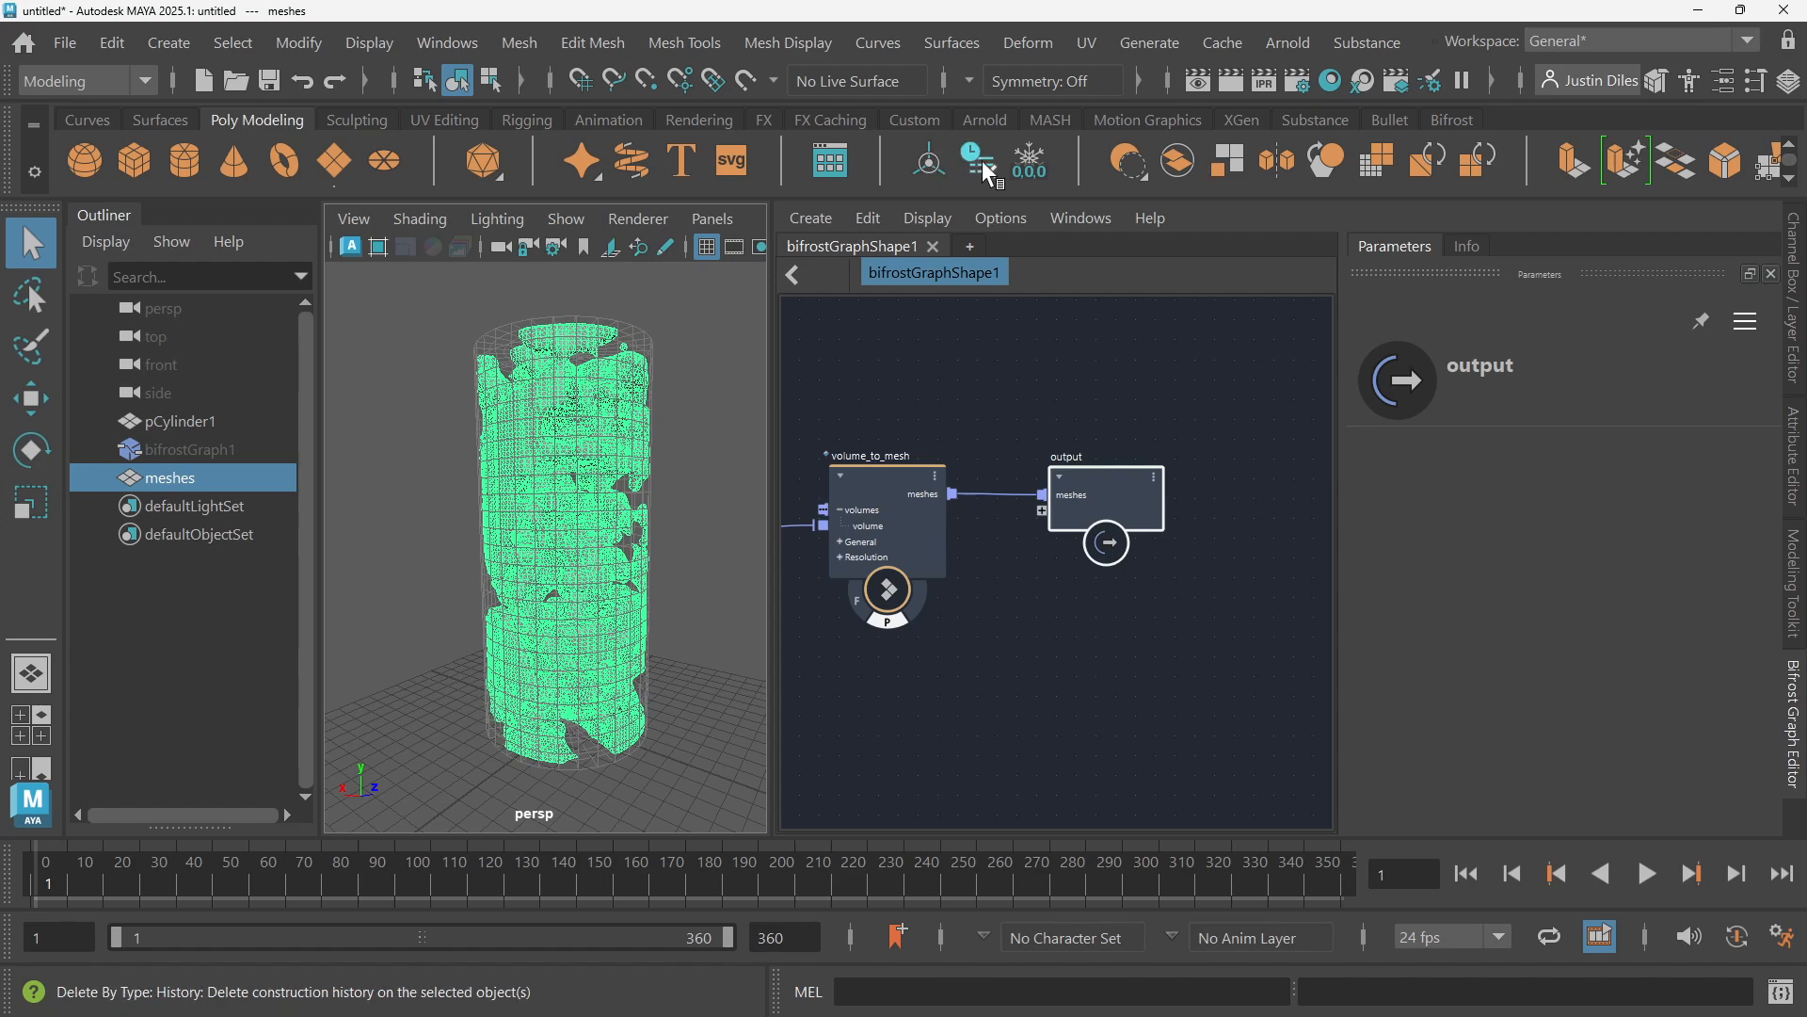
pyautogui.click(1036, 167)
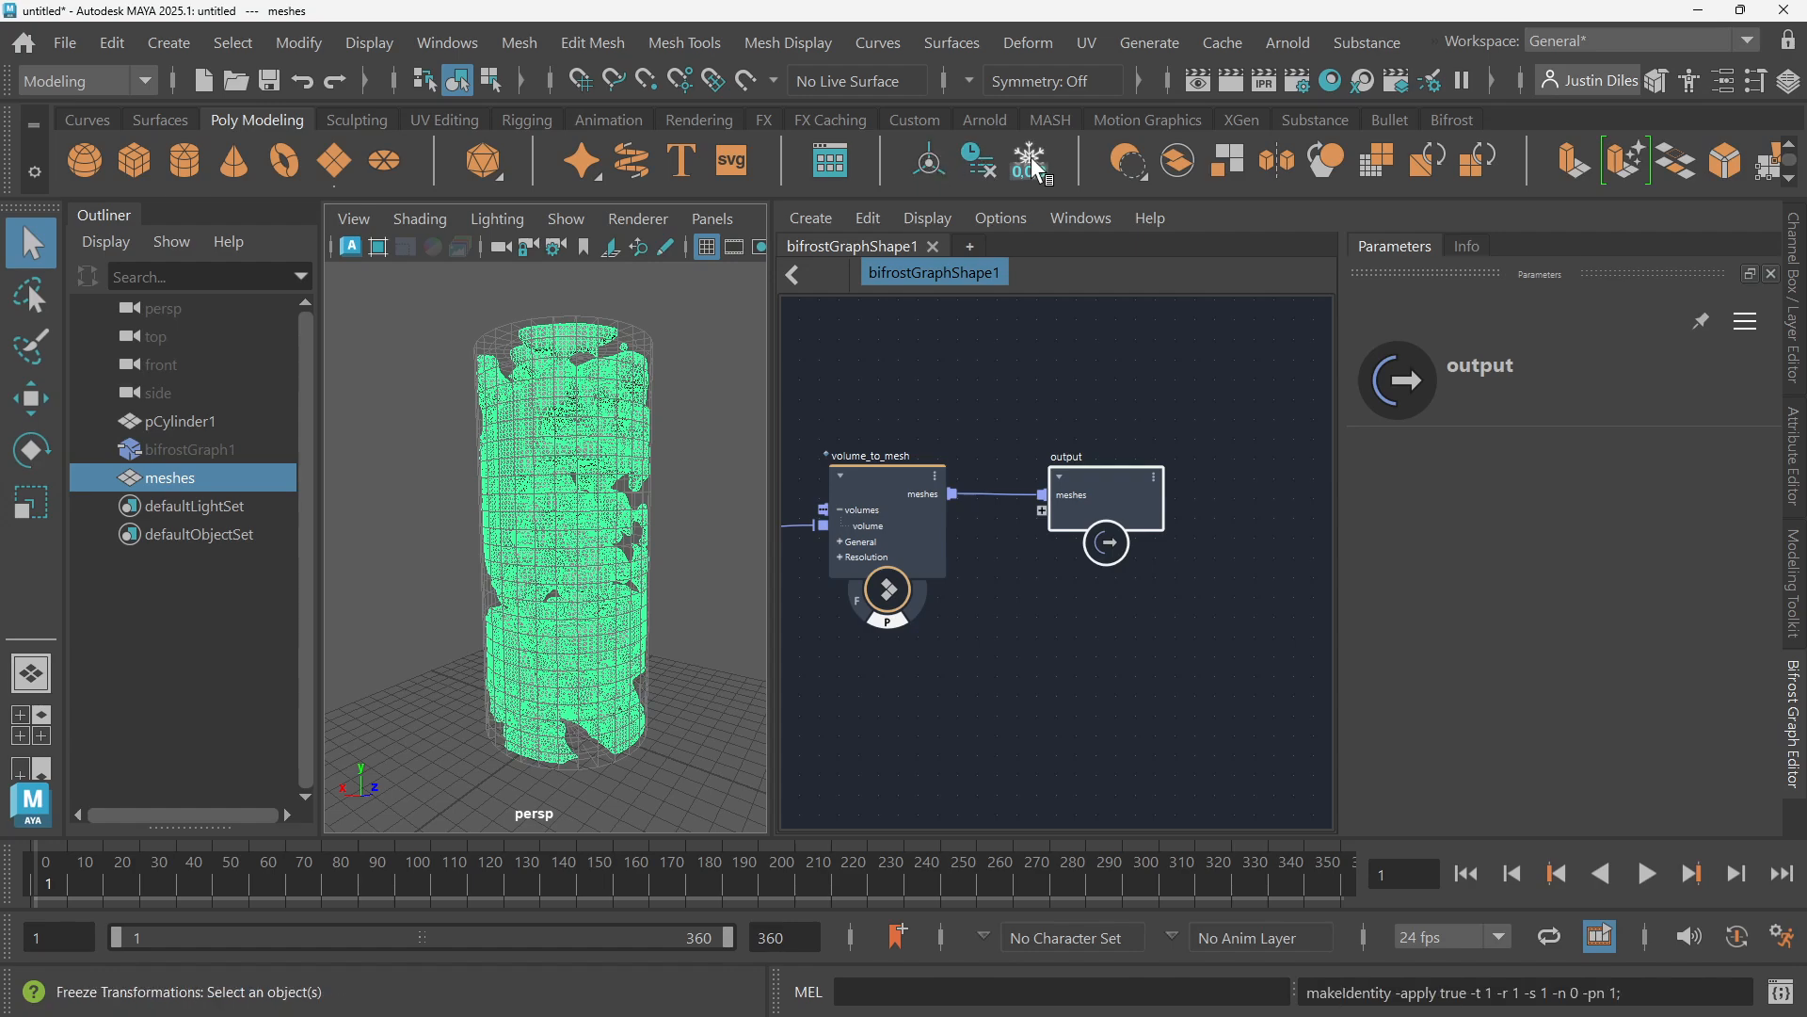
pyautogui.click(1057, 346)
pyautogui.click(664, 514)
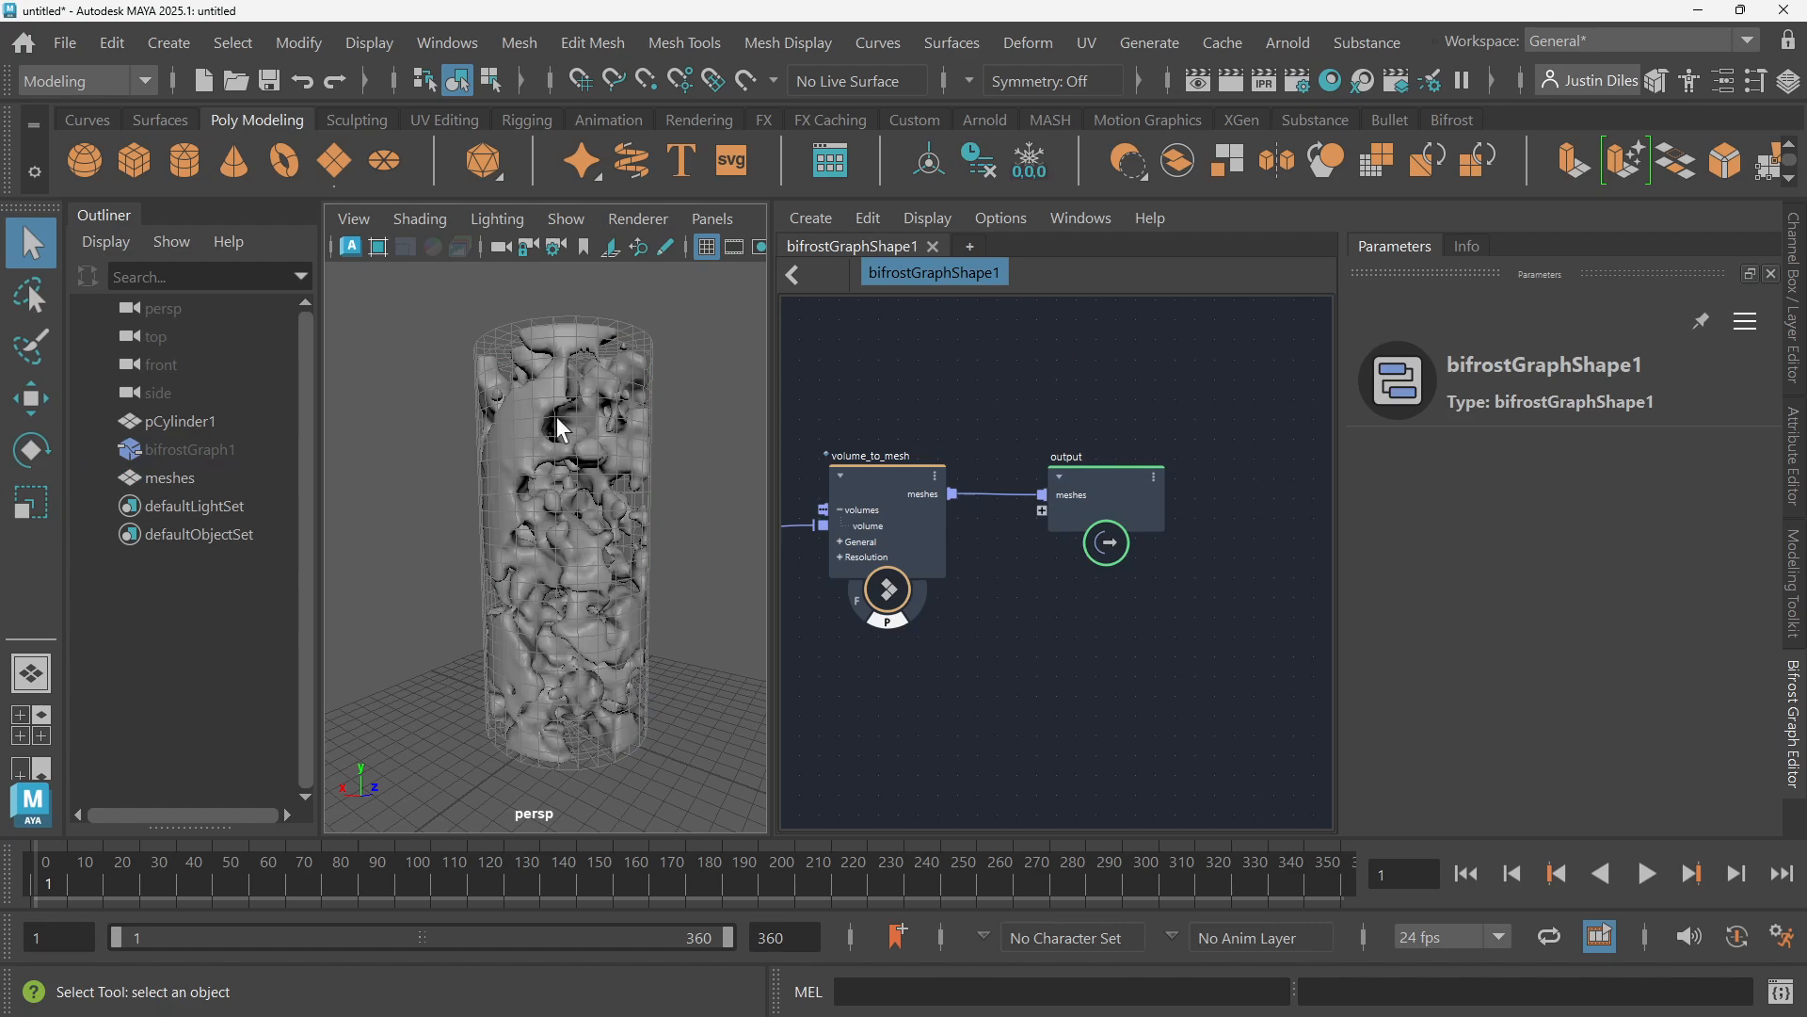
pyautogui.keyDown('alt'); pyautogui.moveTo(693, 547); pyautogui.dragTo(704, 474); pyautogui.keyUp('alt')
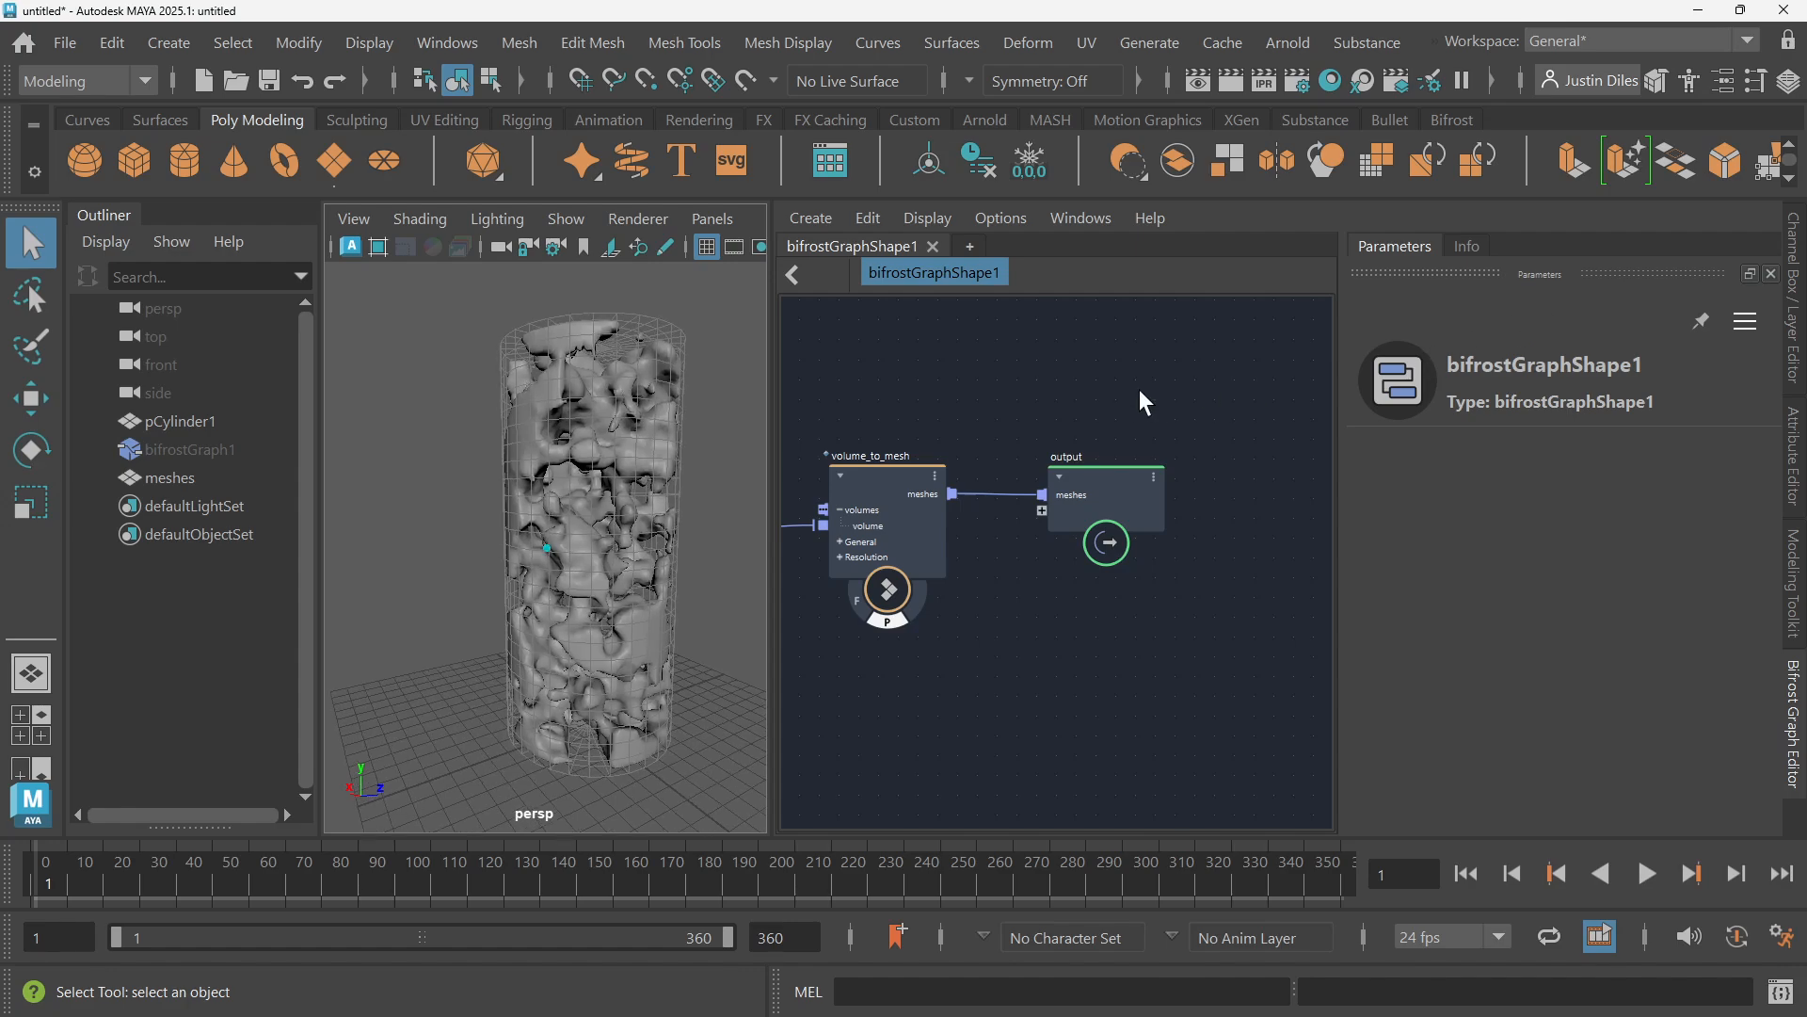
# Duplicate pCylinder1 and remove the duplicate from the cylinder display layer
pyautogui.click(554, 431)
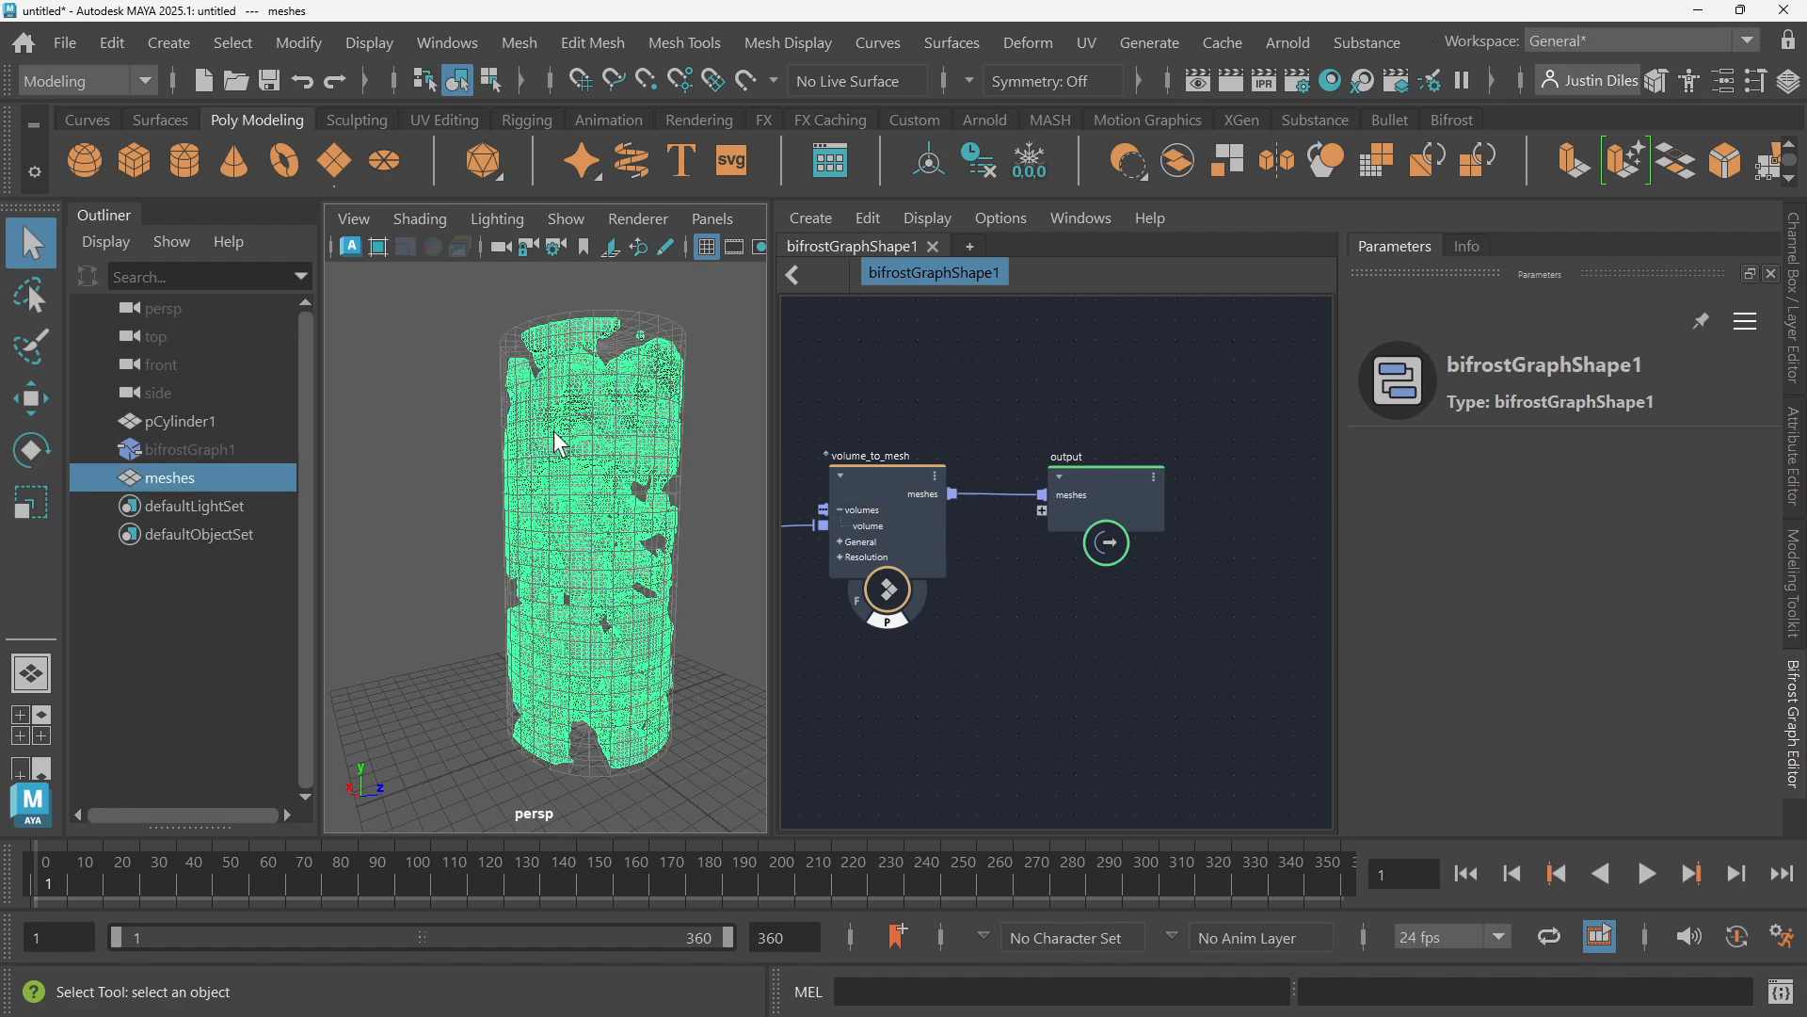
pyautogui.click(1798, 306)
pyautogui.click(1216, 475)
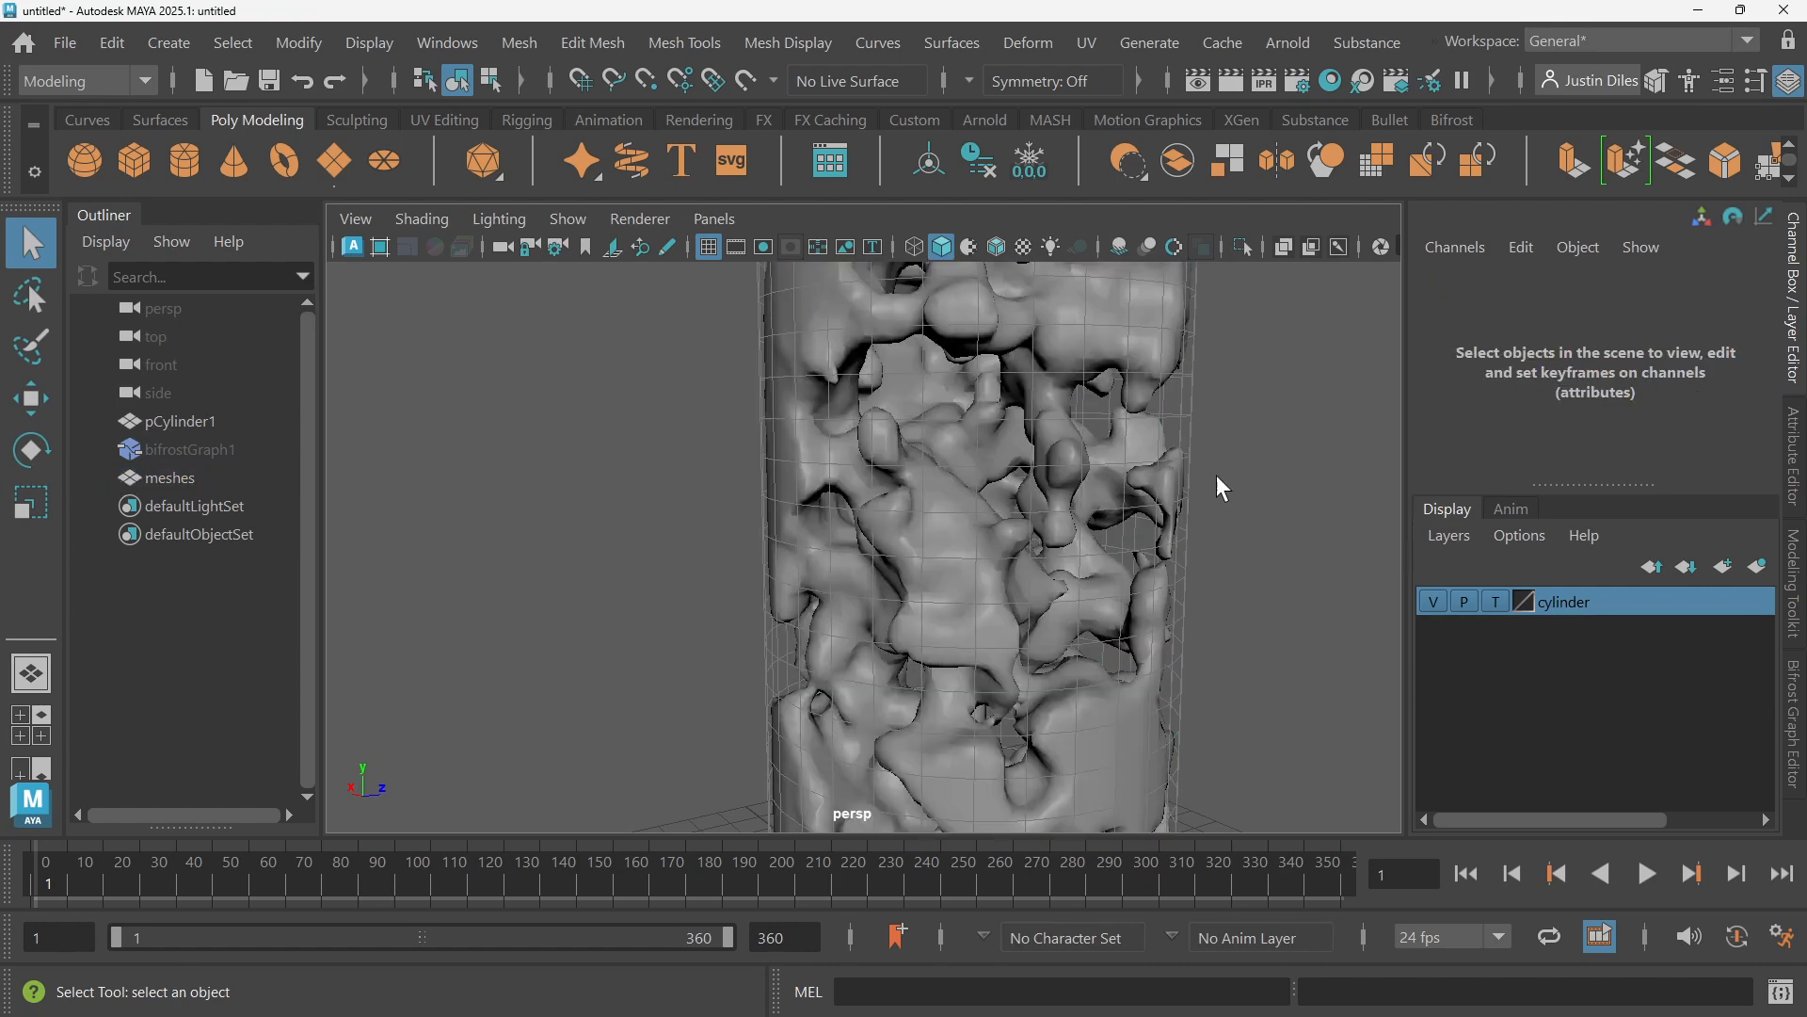
pyautogui.scroll(-5, 1215, 473)
pyautogui.moveTo(1094, 479)
pyautogui.keyDown('alt'); pyautogui.mouseDown()
pyautogui.moveTo(1105, 449)
pyautogui.moveTo(986, 479)
pyautogui.mouseUp(); pyautogui.keyUp('alt')
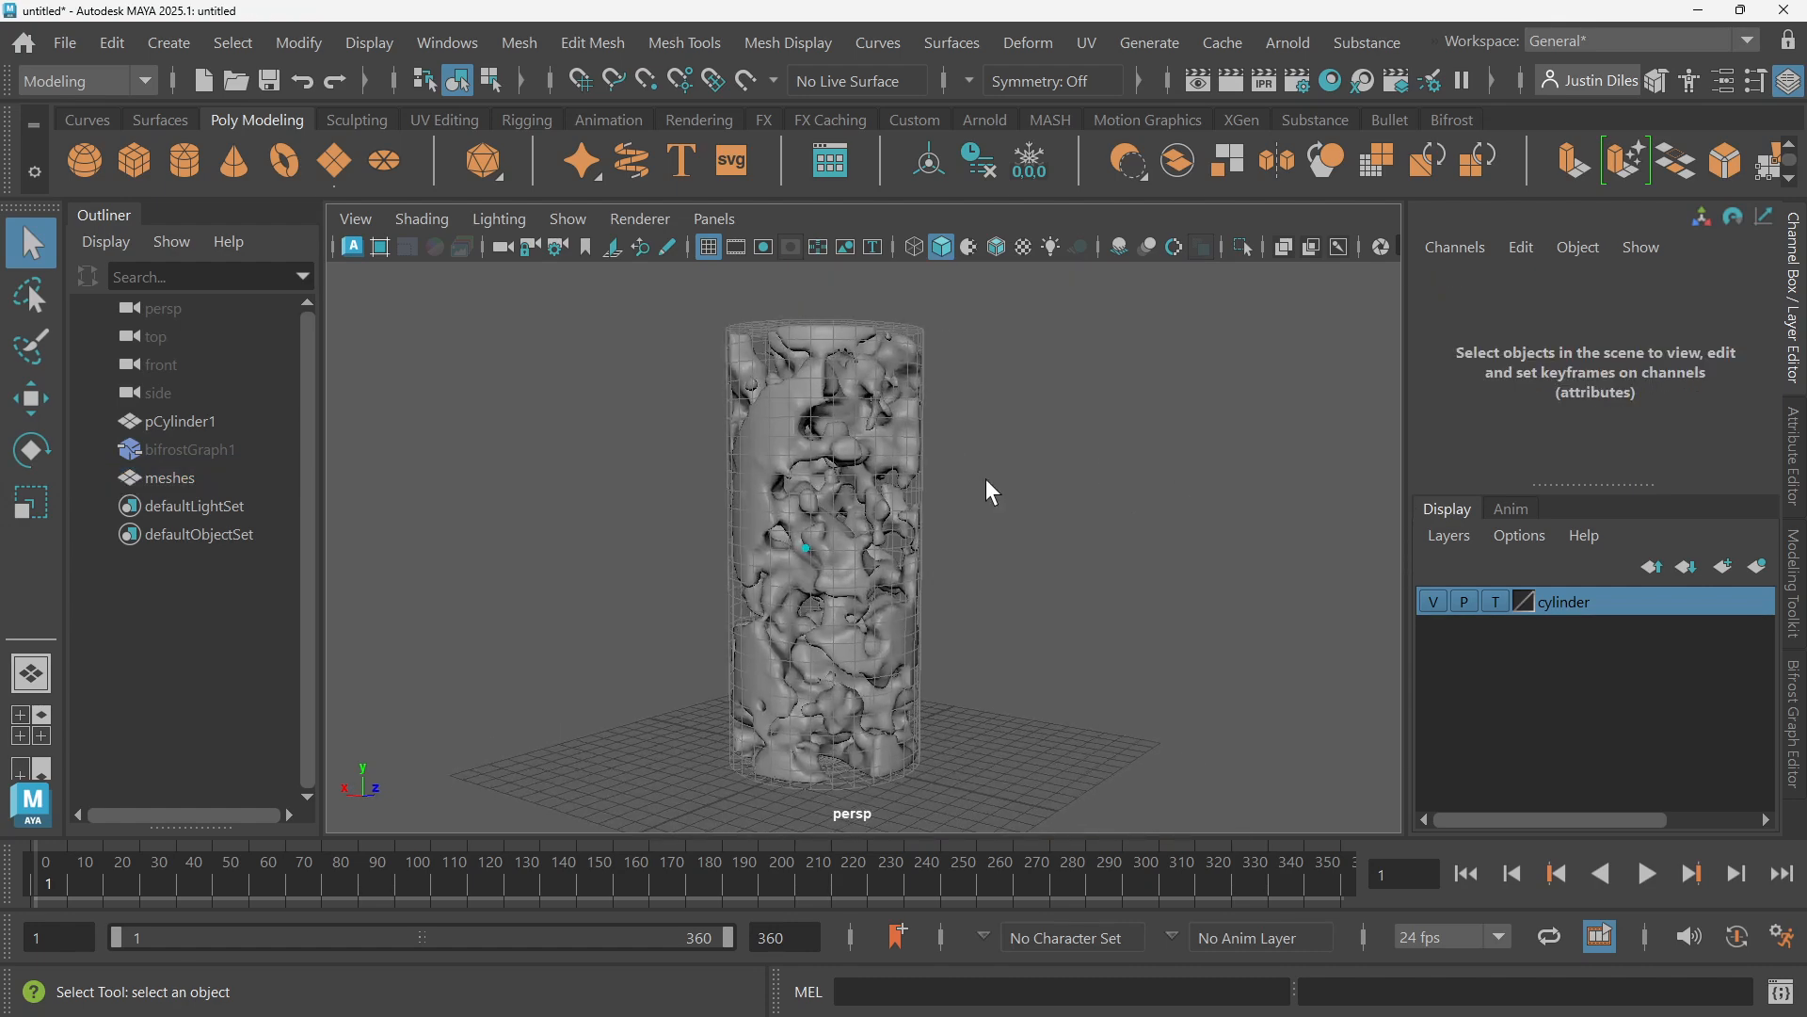
pyautogui.click(196, 421)
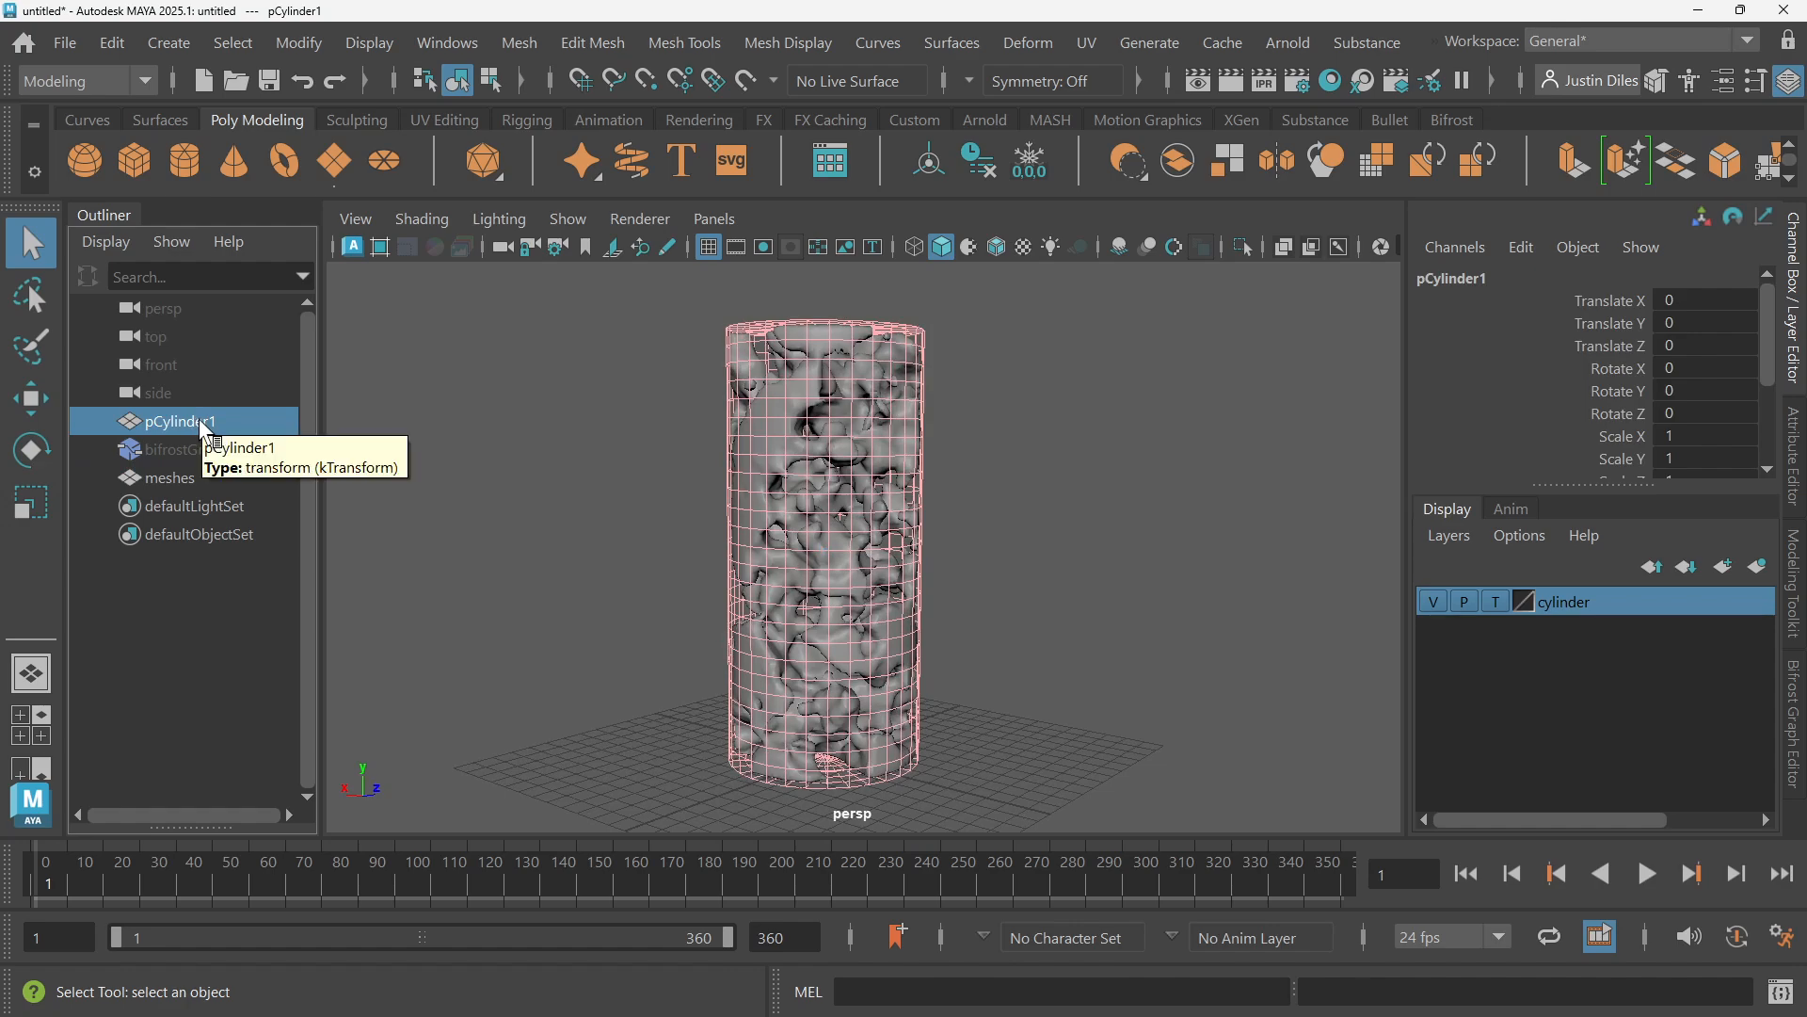
pyautogui.hotkey('ctrl', 'd')
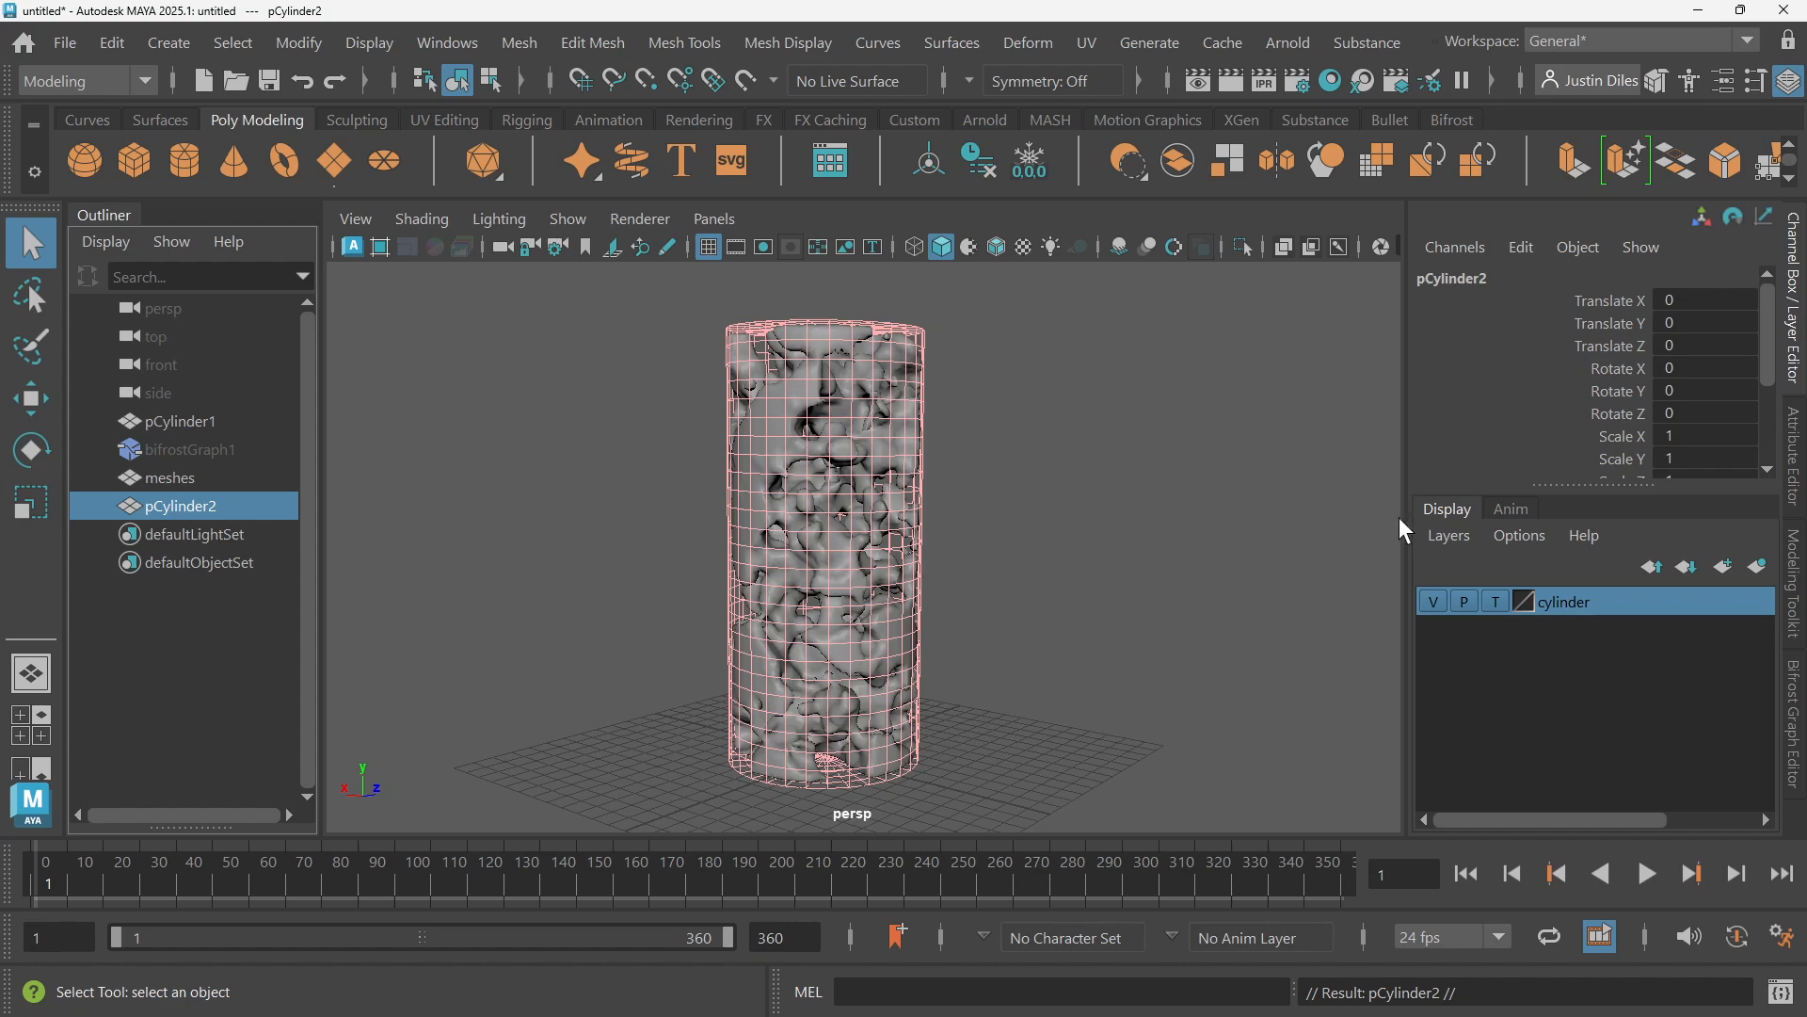
pyautogui.rightClick(1586, 614)
pyautogui.click(1605, 695)
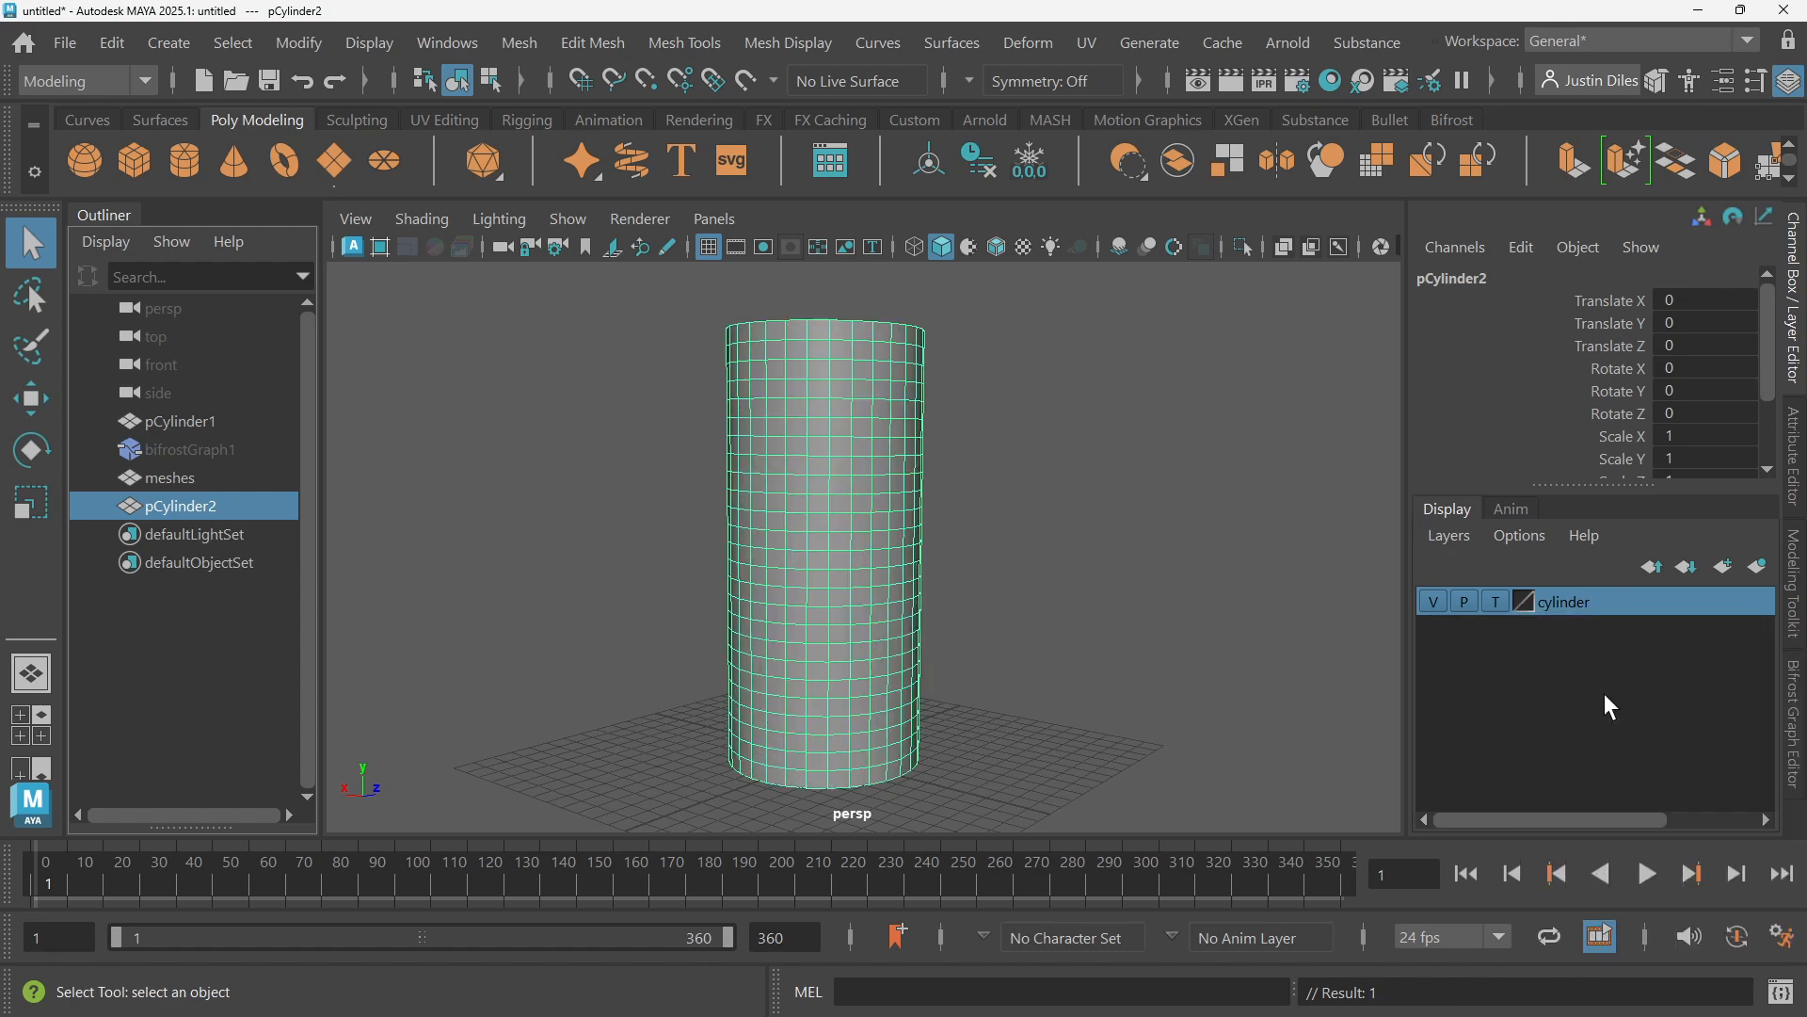
# Hide the duplicate cylinder to check the eroded mesh inside it, and undo the hiding
pyautogui.click(1089, 609)
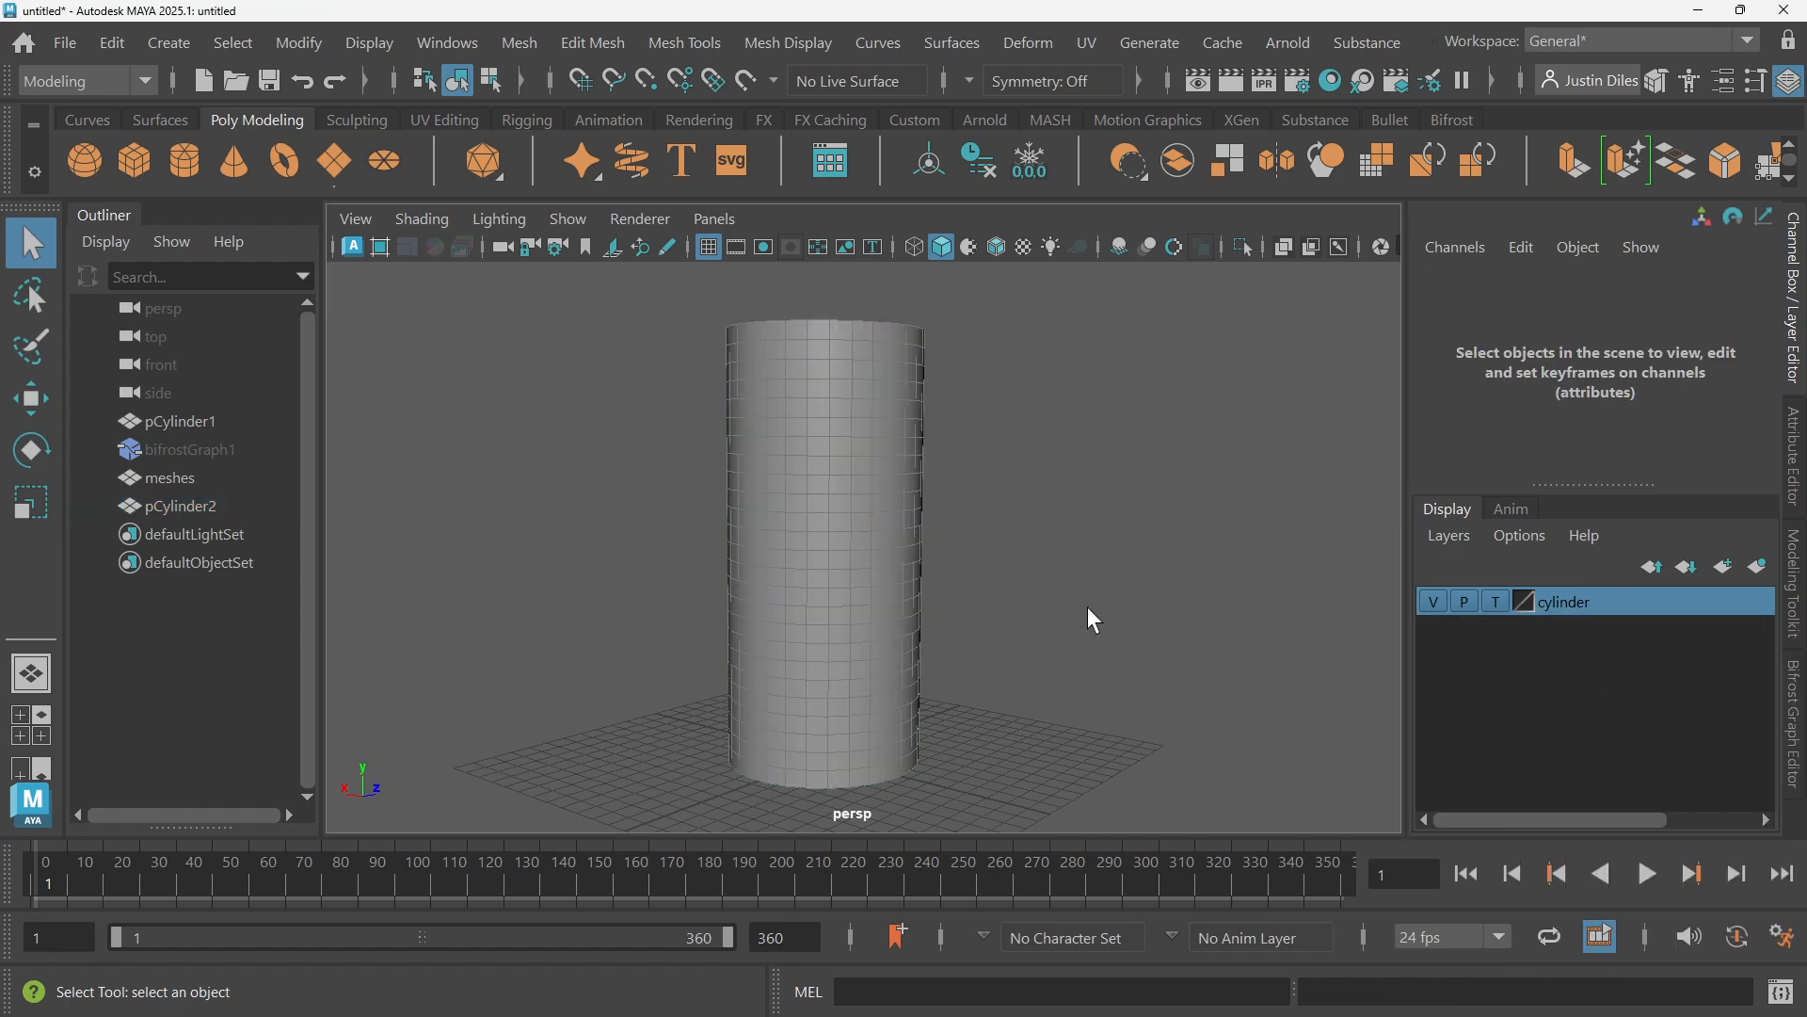
pyautogui.click(828, 491)
pyautogui.keyDown('alt'); pyautogui.moveTo(837, 480); pyautogui.dragTo(1133, 471); pyautogui.keyUp('alt')
pyautogui.hotkey('ctrl', 'h')
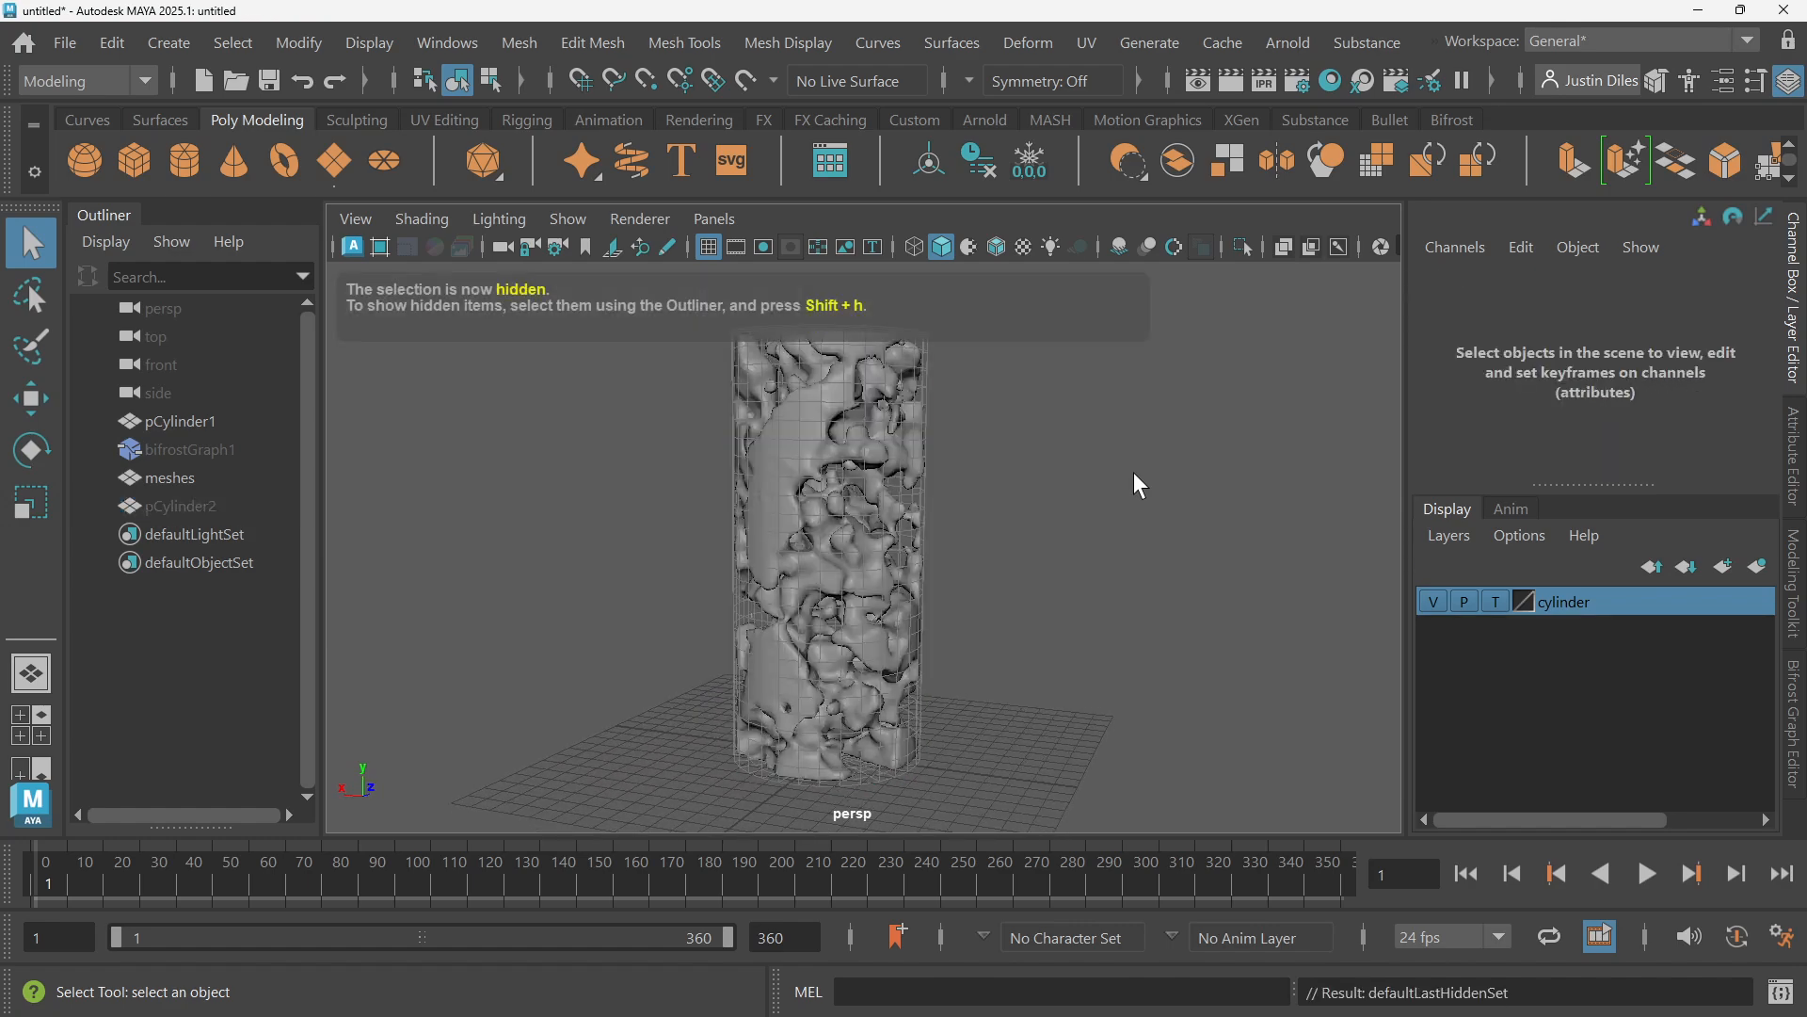
pyautogui.hotkey('ctrl', 'z')
pyautogui.keyDown('alt'); pyautogui.moveTo(1133, 472); pyautogui.dragTo(1184, 444); pyautogui.keyUp('alt')
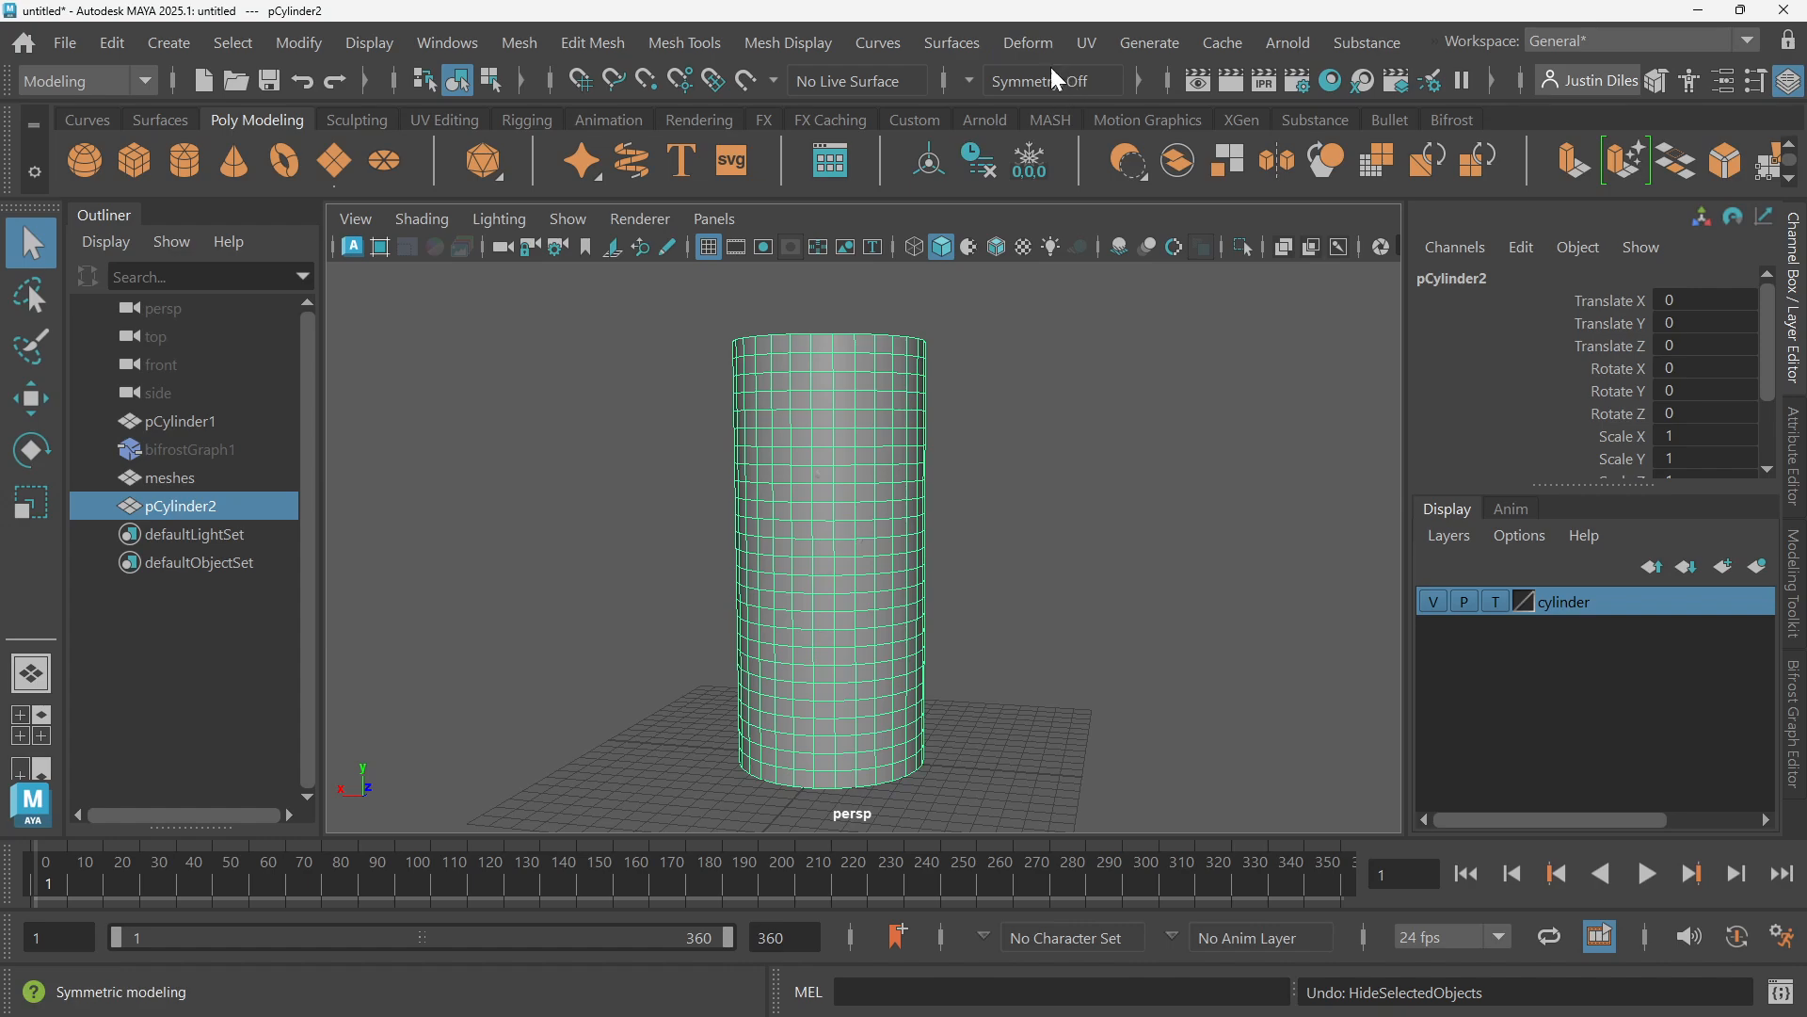
# Add a Lattice deformer to the selected duplicate cylinder pCylinder2
pyautogui.click(124, 81)
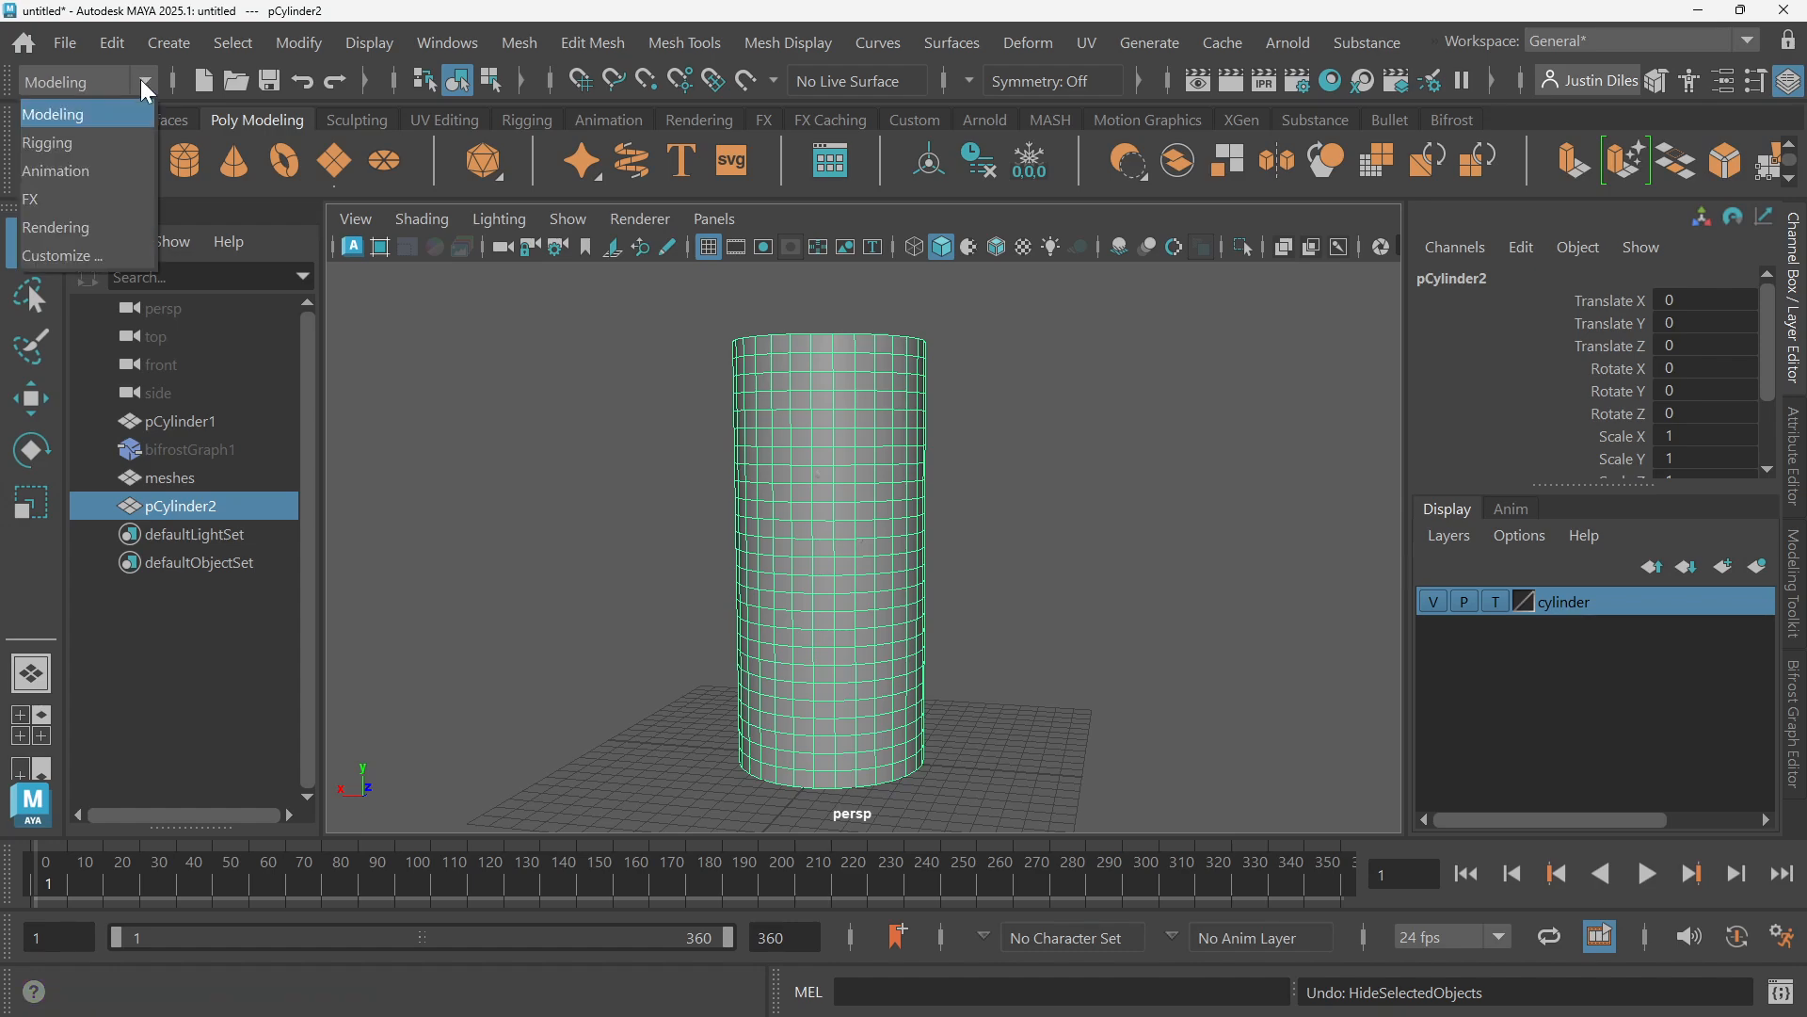
pyautogui.click(76, 113)
pyautogui.click(1033, 44)
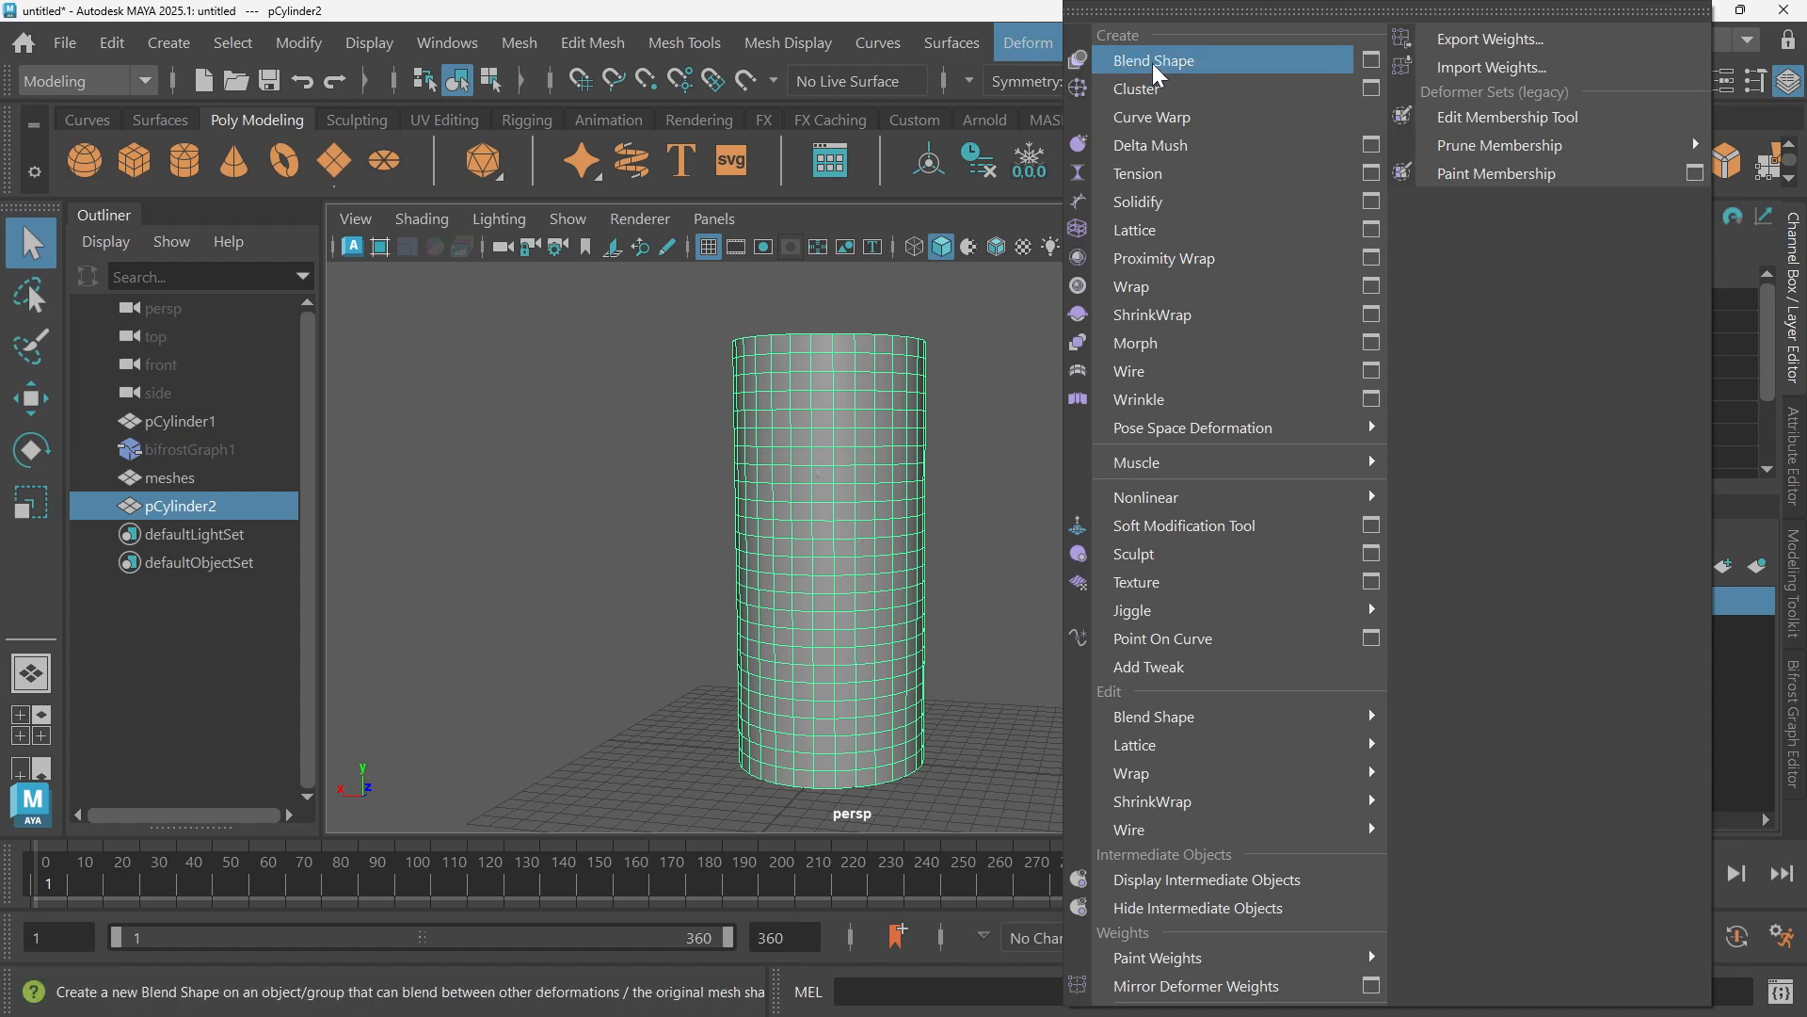
pyautogui.click(1156, 233)
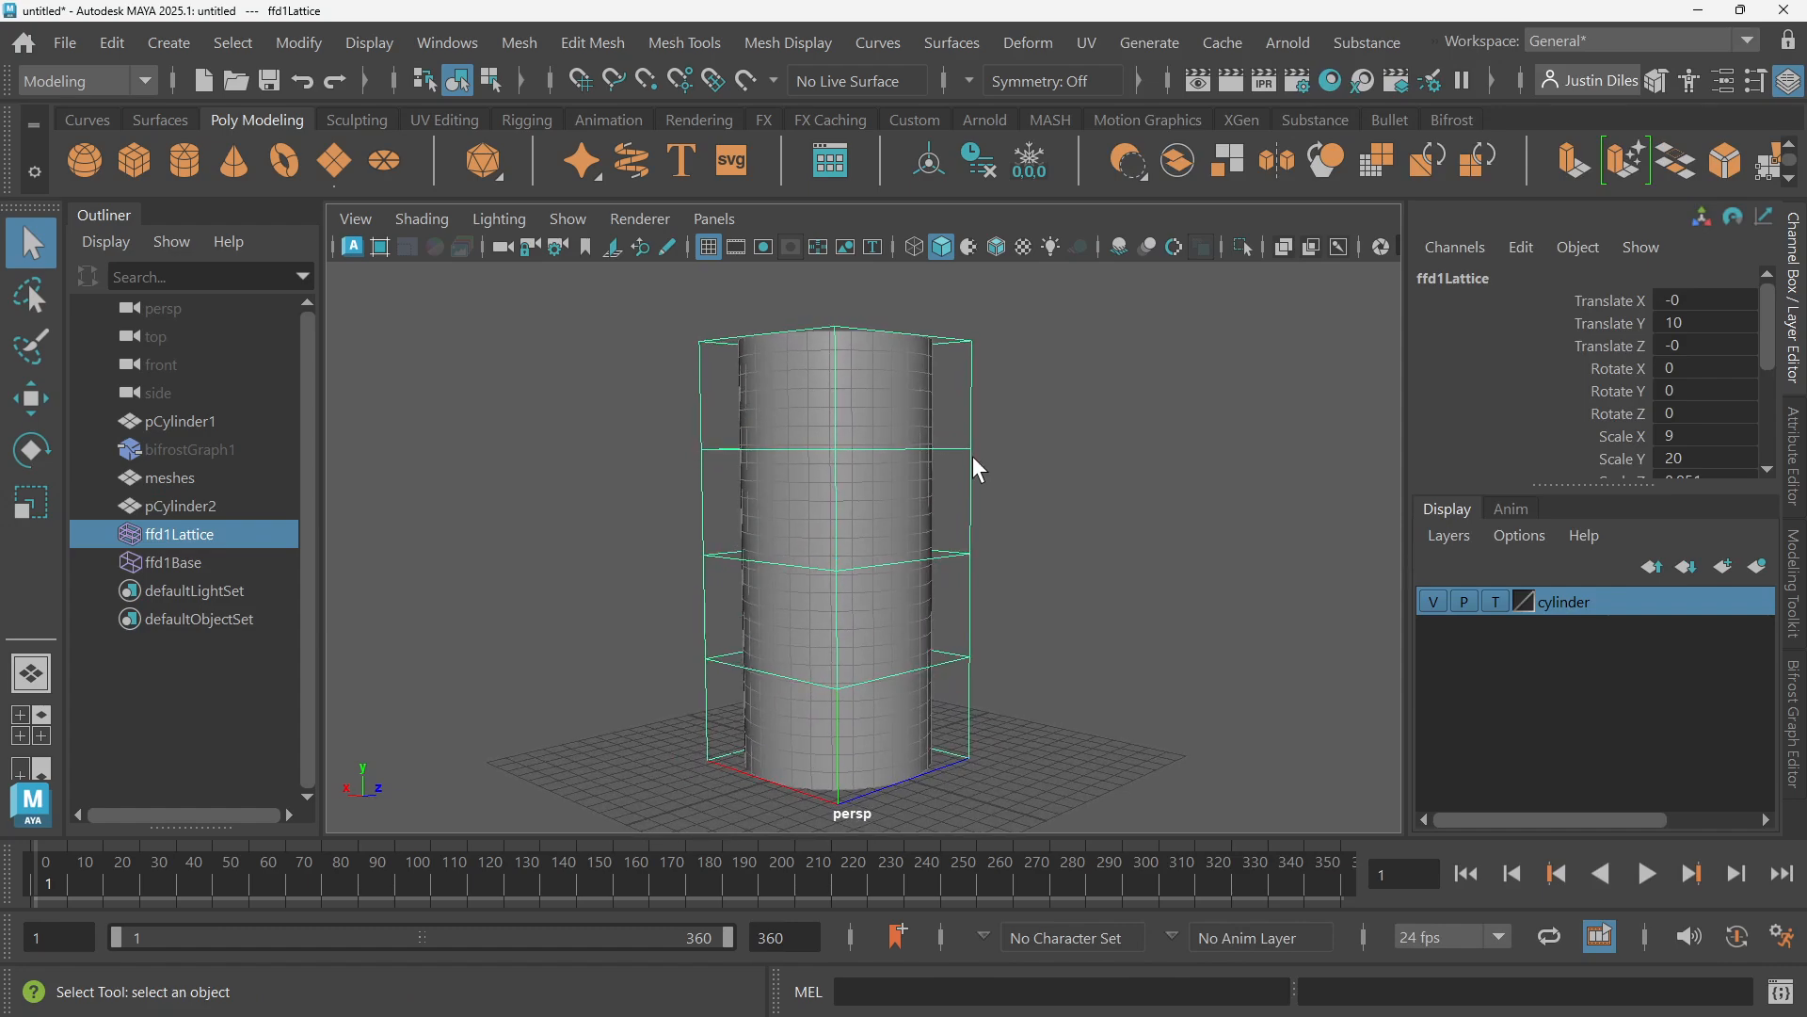
# Set the lattice shape's divisions to S 5, T 6 and U 5
pyautogui.click(1798, 435)
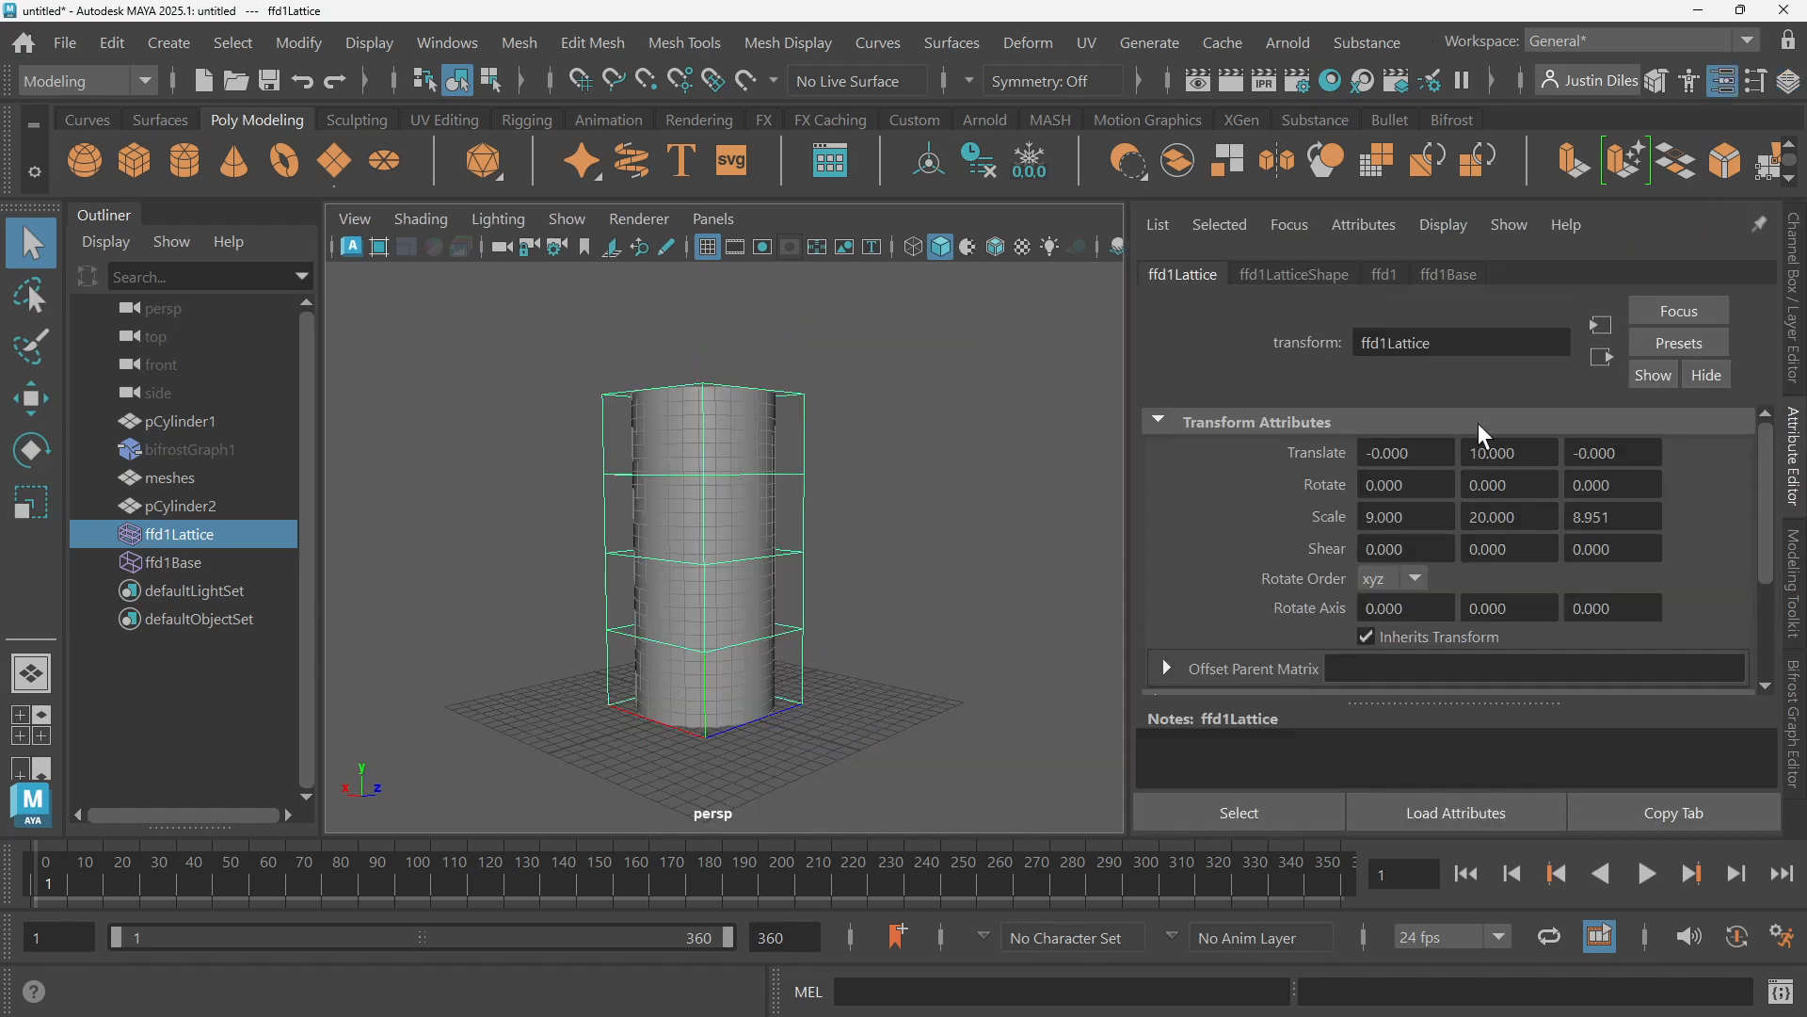
pyautogui.press('f')
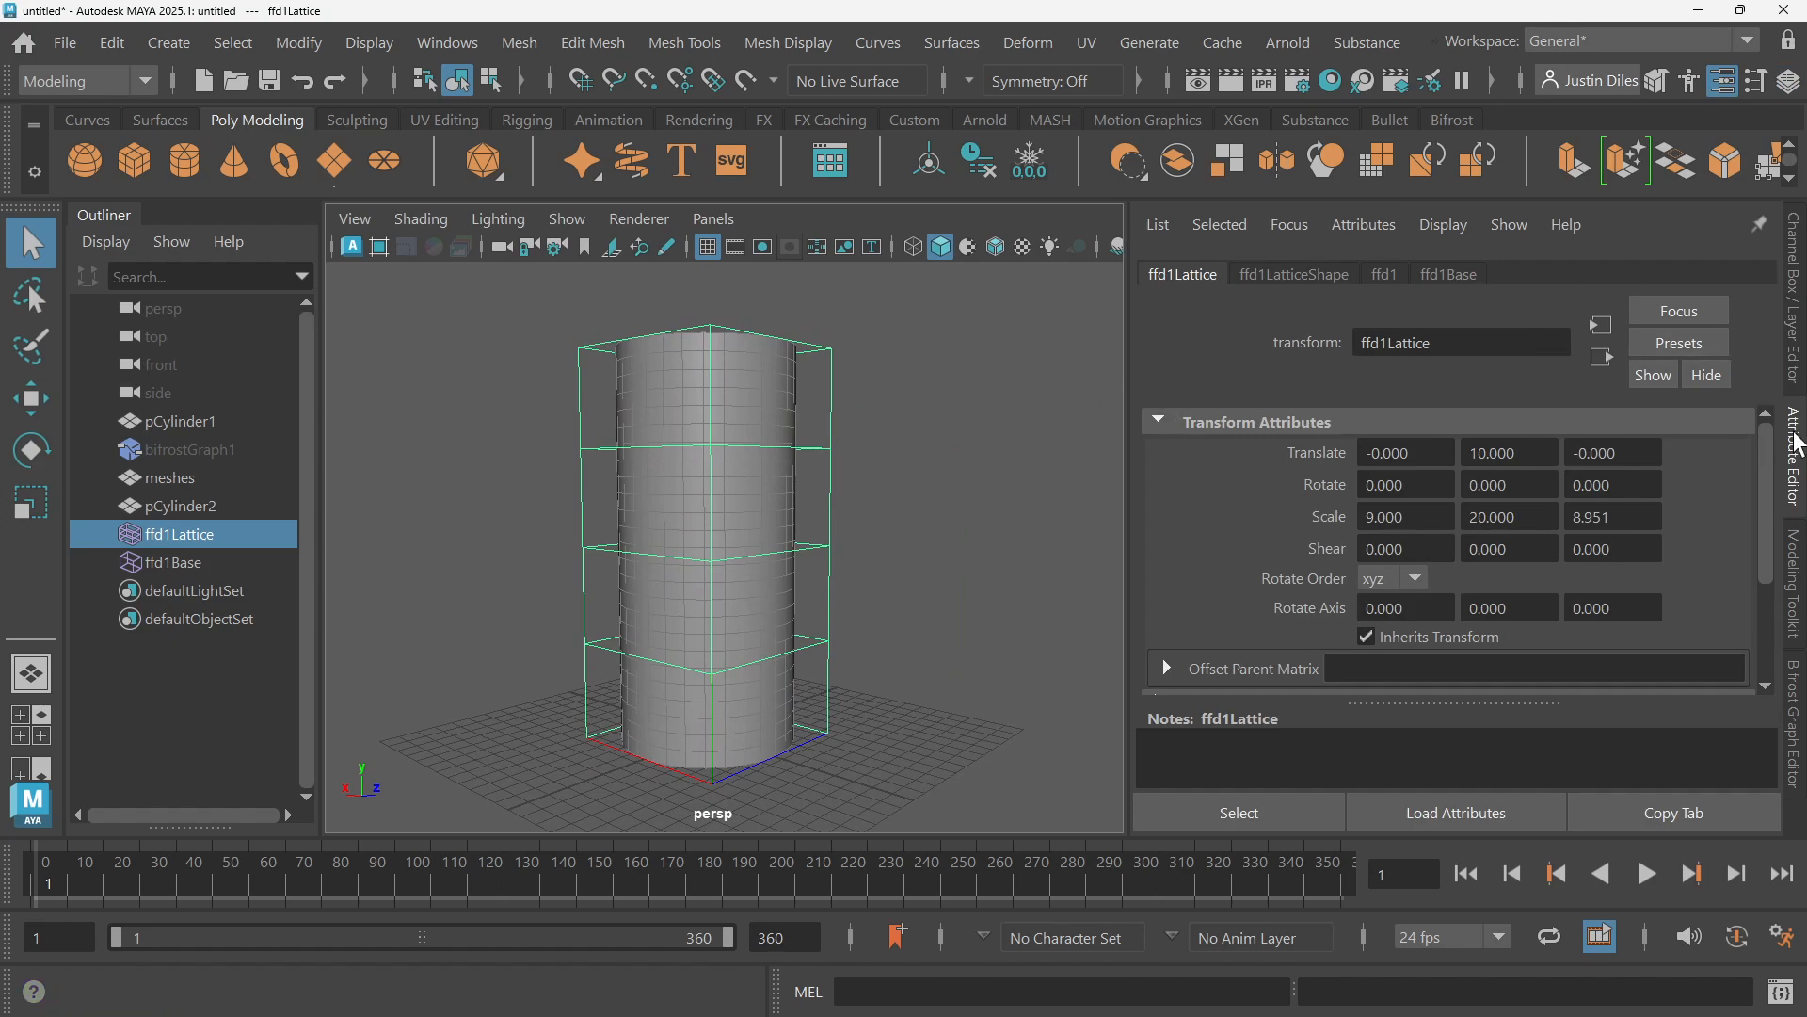
pyautogui.click(1313, 287)
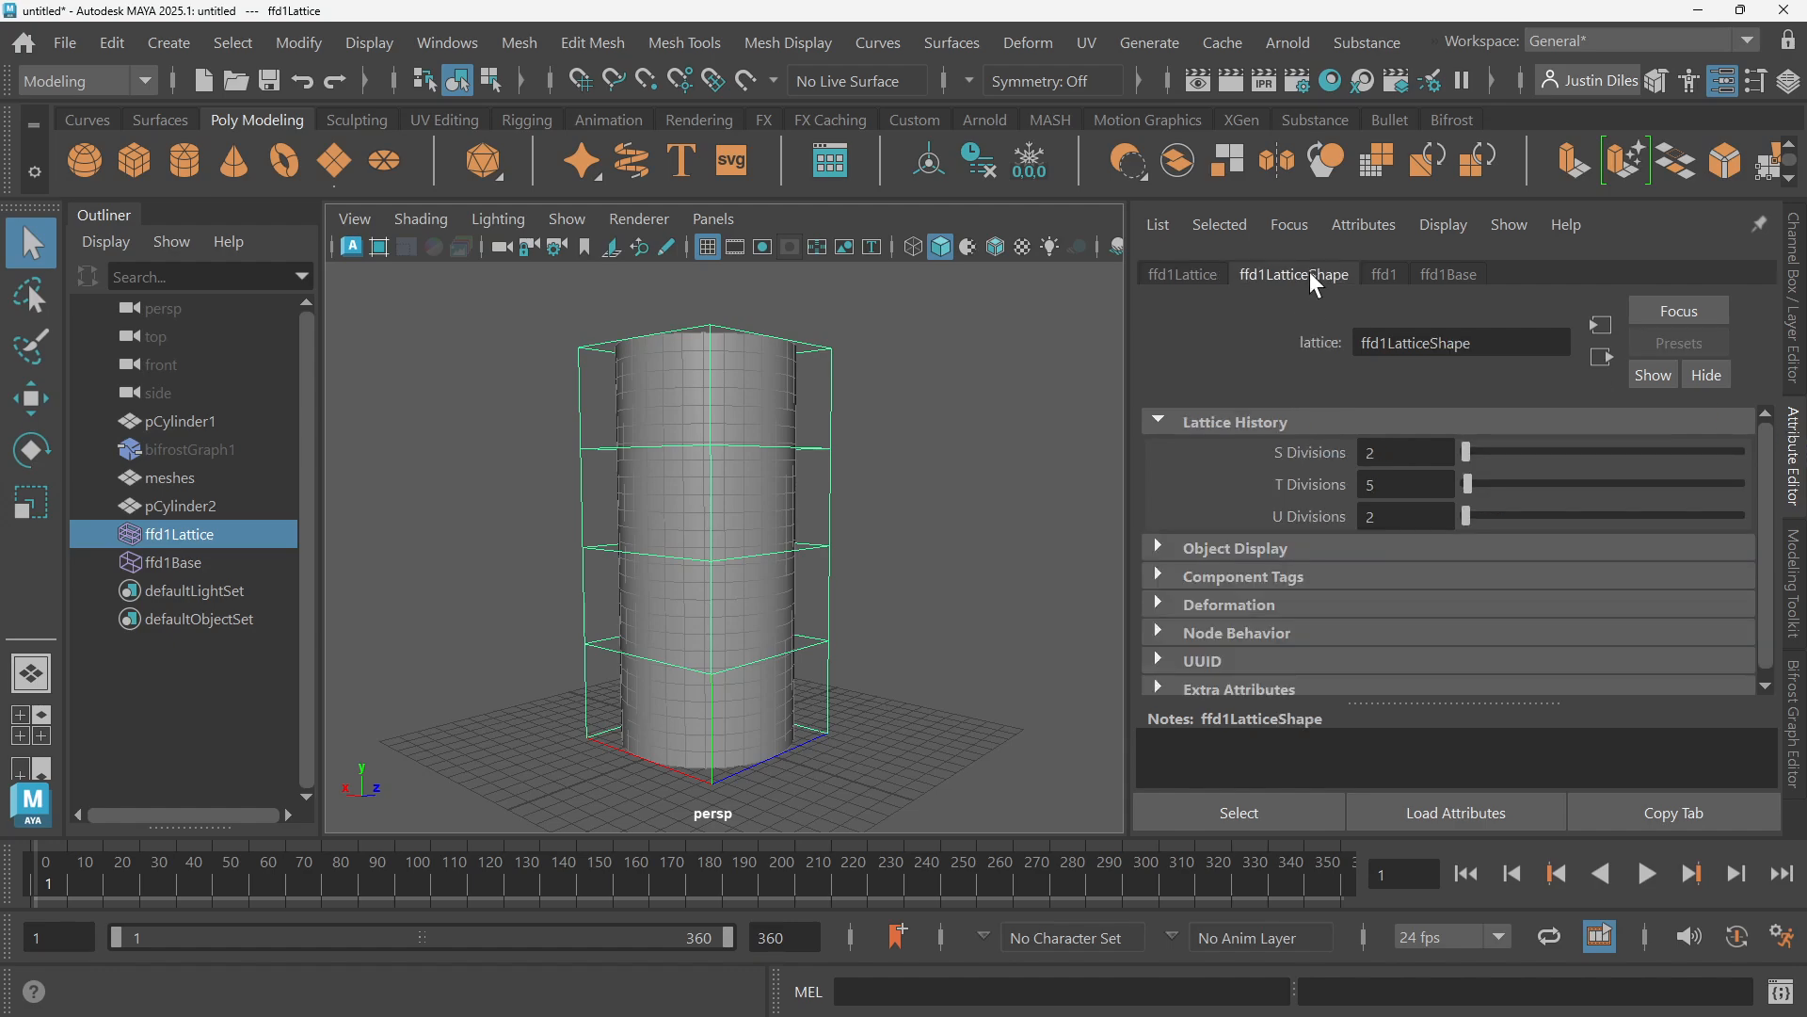
pyautogui.moveTo(1466, 476); pyautogui.dragTo(1466, 510)
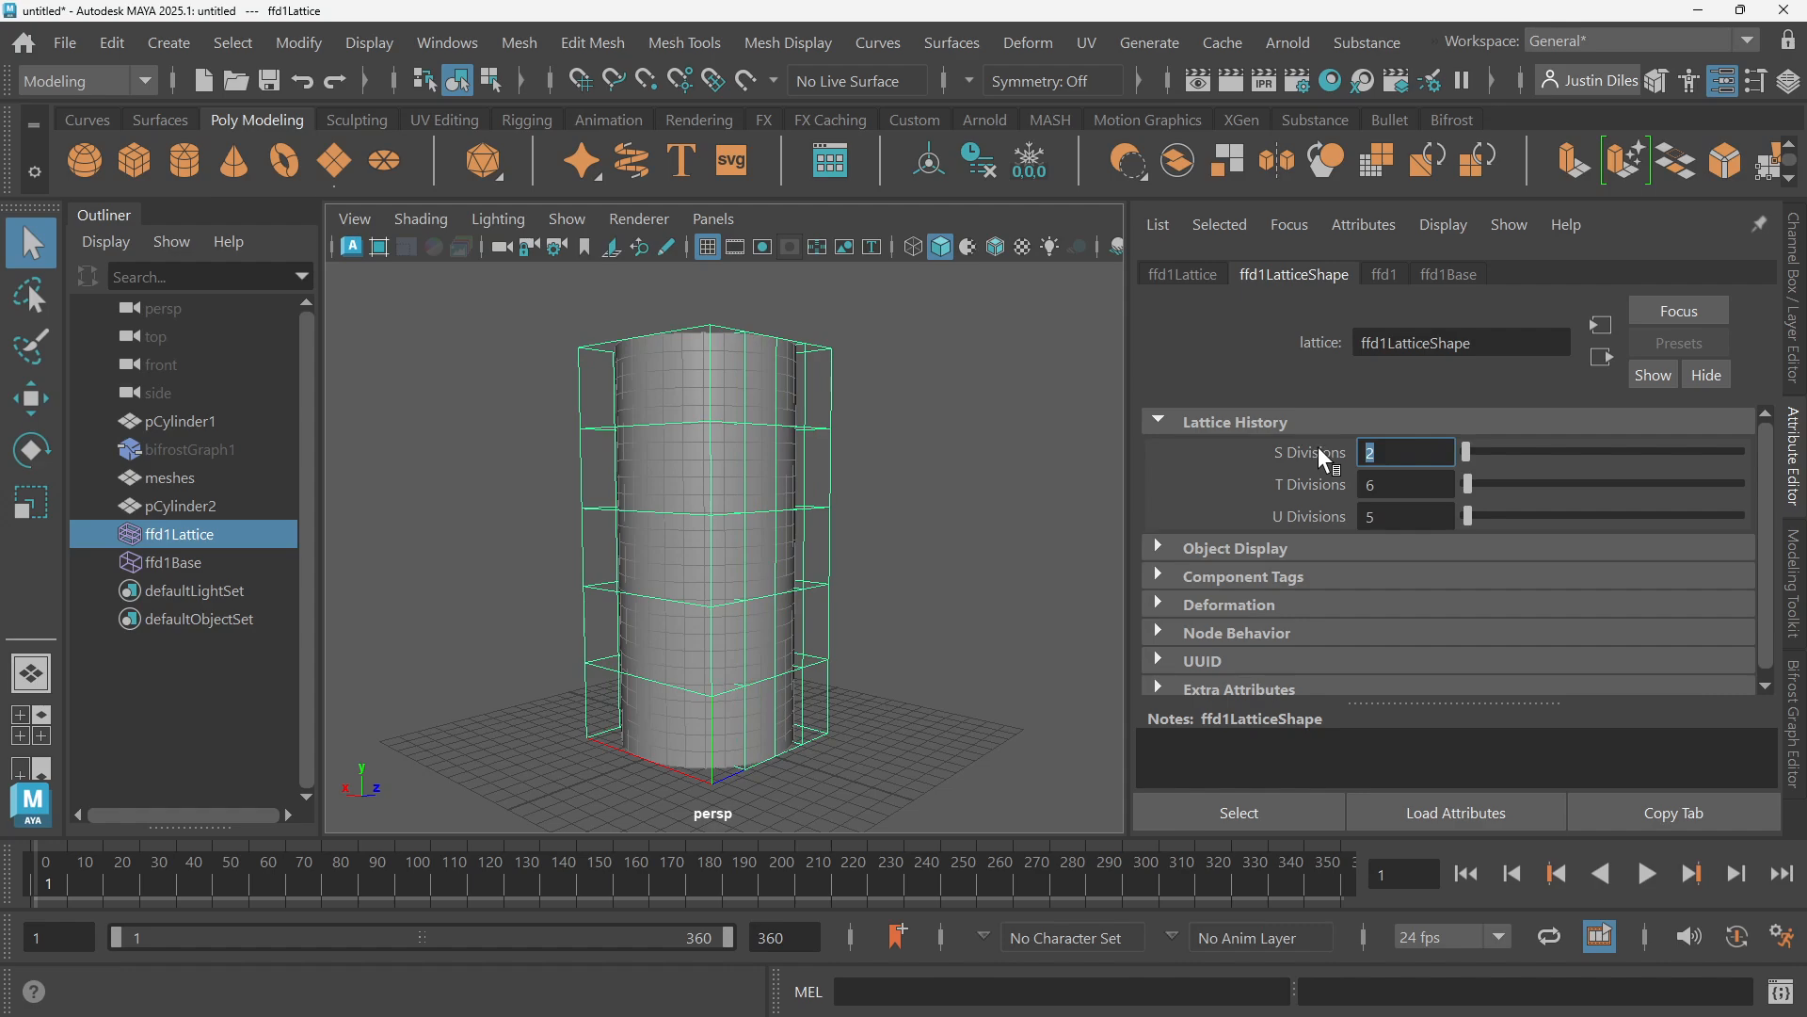
pyautogui.write('5')
pyautogui.press('Return')
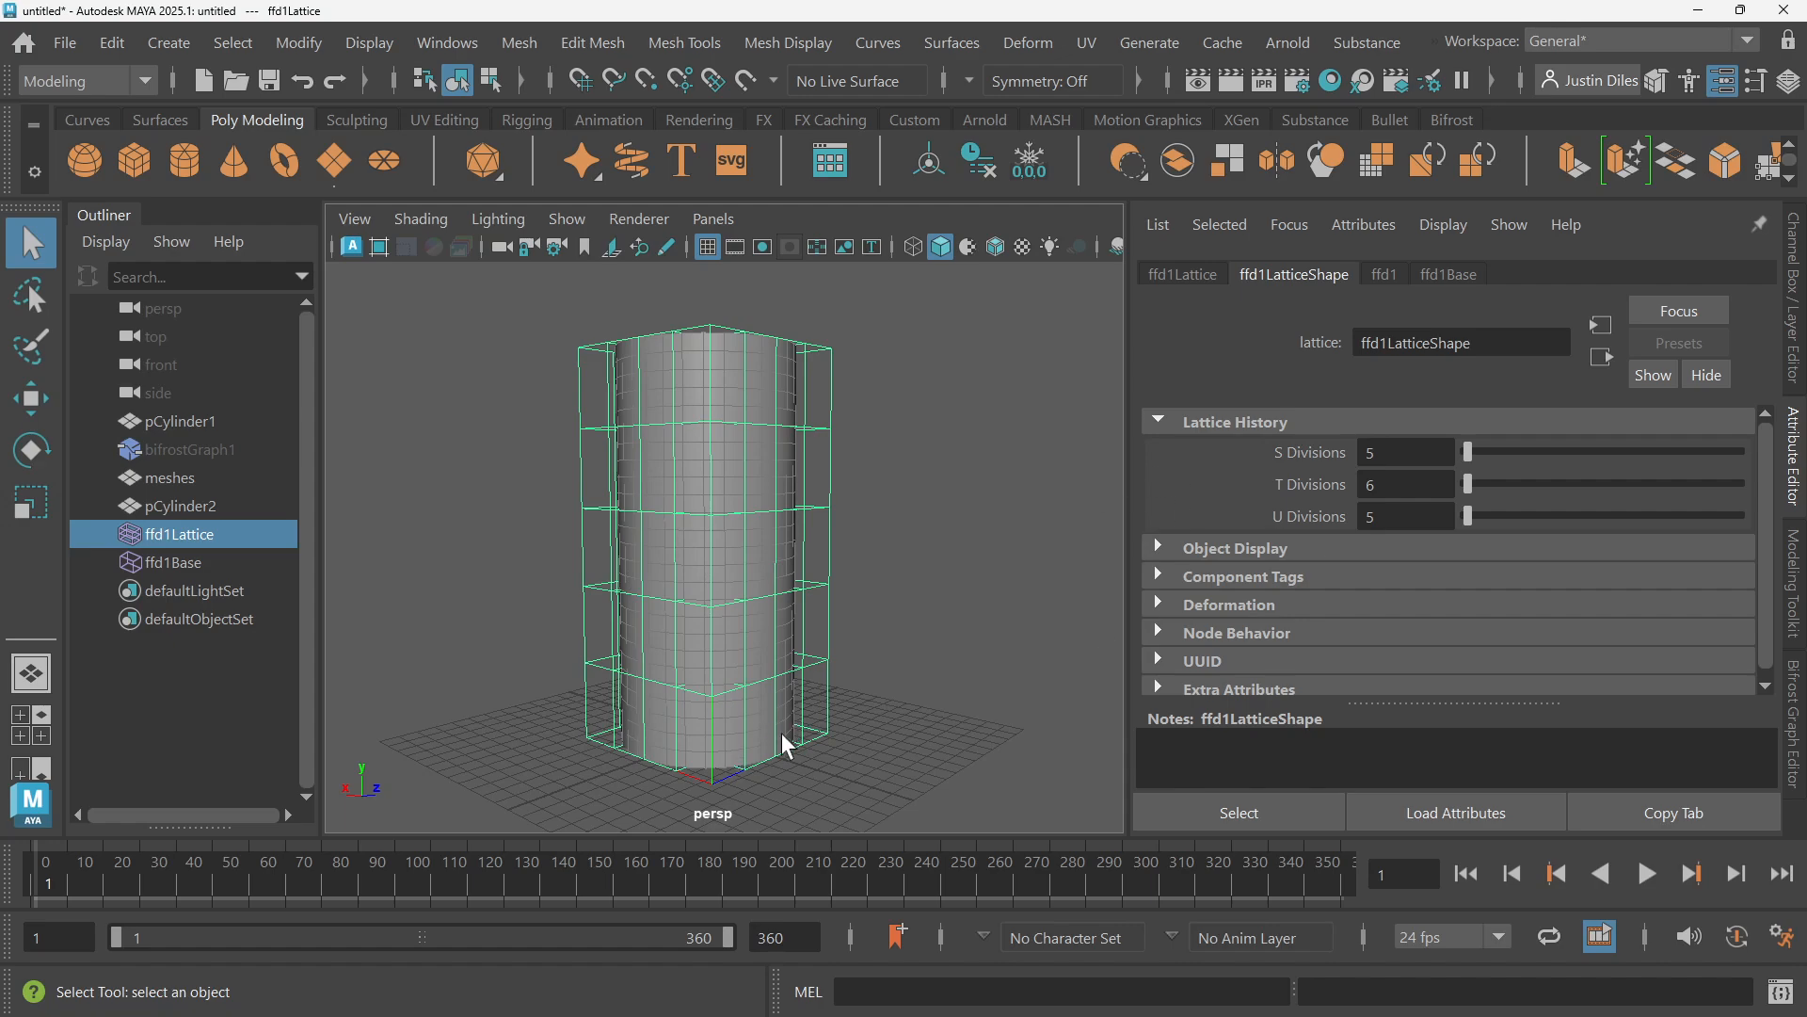
# Select the lattice around the duplicate cylinder and show its lattice points for editing
pyautogui.keyDown('alt'); pyautogui.moveTo(885, 701); pyautogui.dragTo(846, 549); pyautogui.keyUp('alt')
pyautogui.click(907, 589)
pyautogui.click(839, 552)
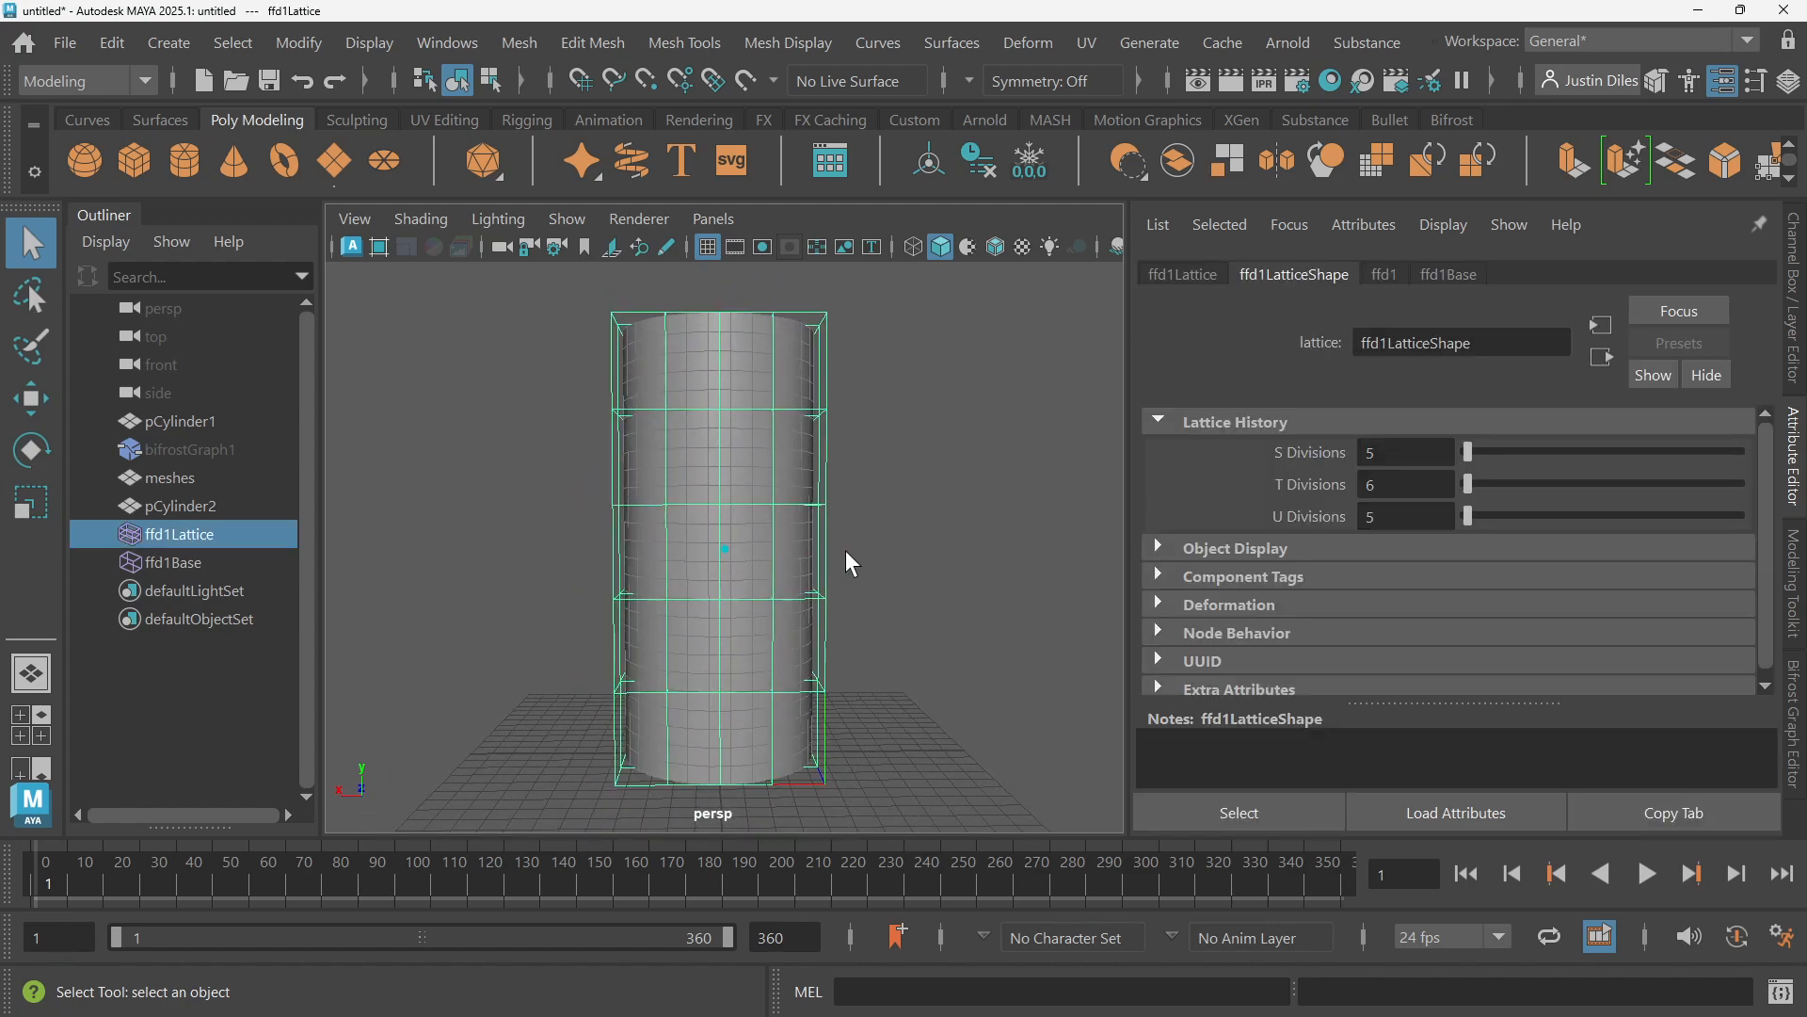
pyautogui.click(750, 350)
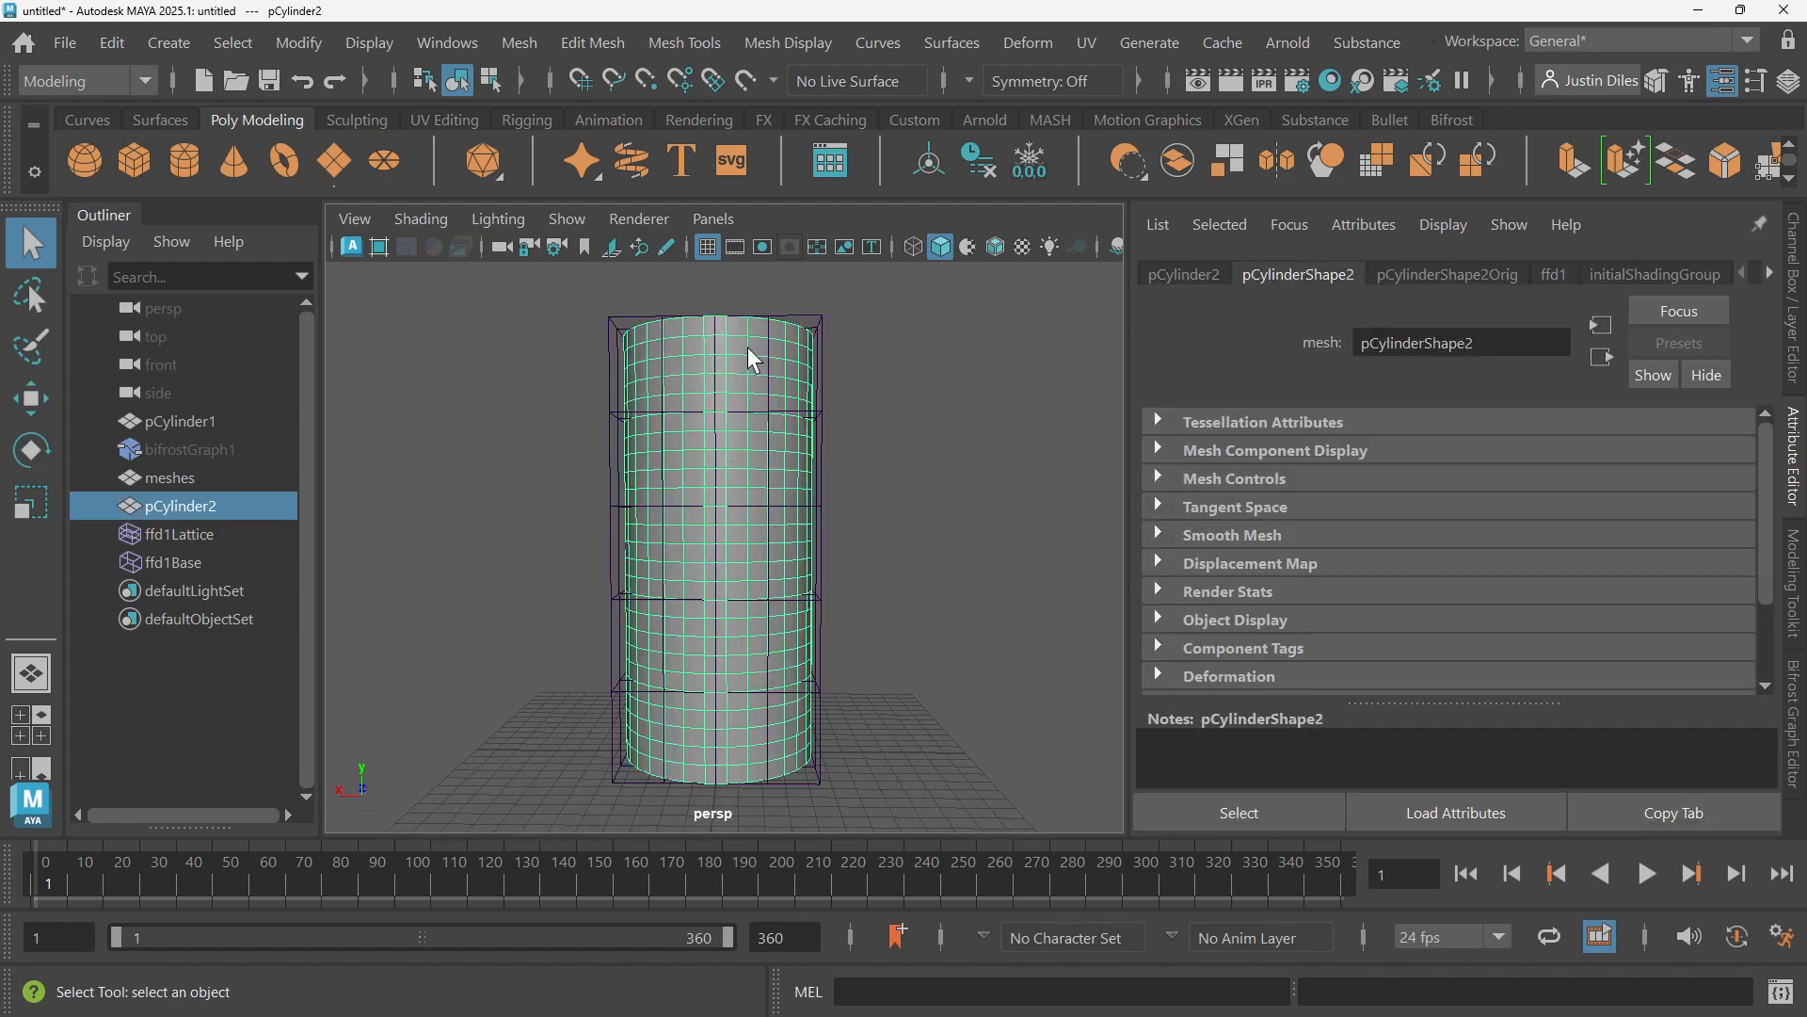
pyautogui.click(819, 367)
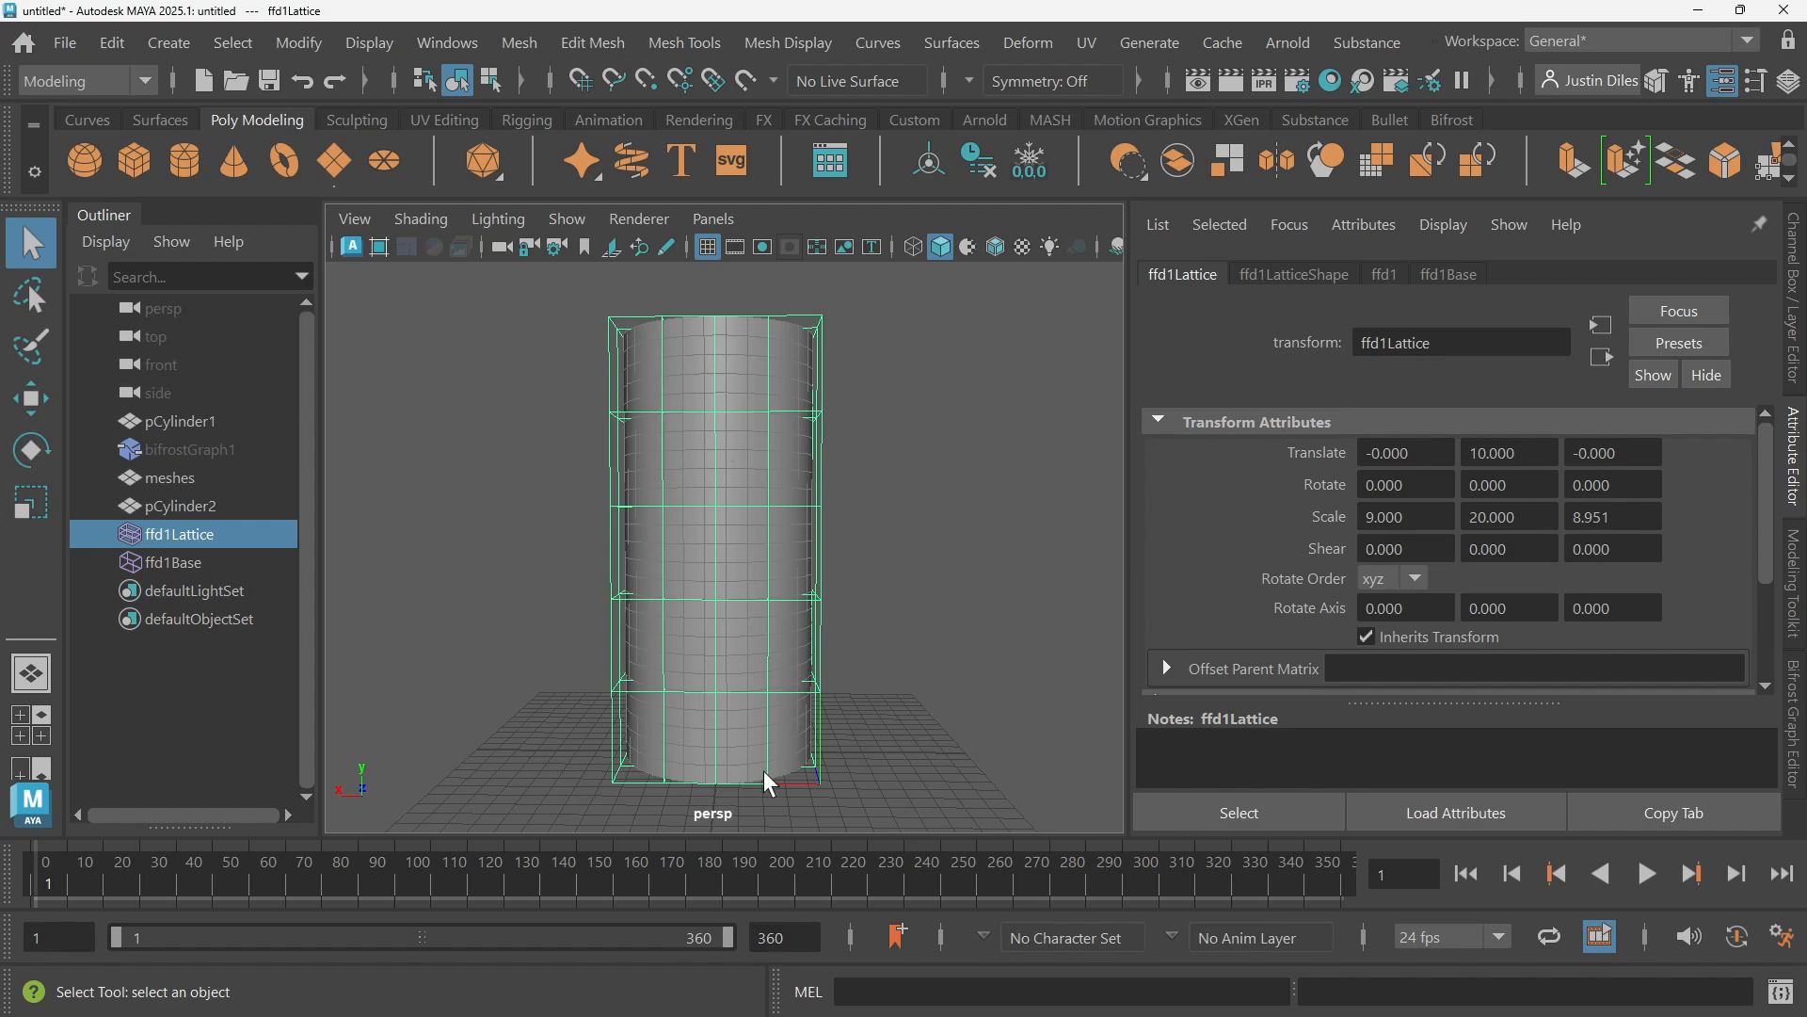
pyautogui.rightClick(819, 483)
pyautogui.moveTo(819, 482); pyautogui.dragTo(828, 236, button='right')
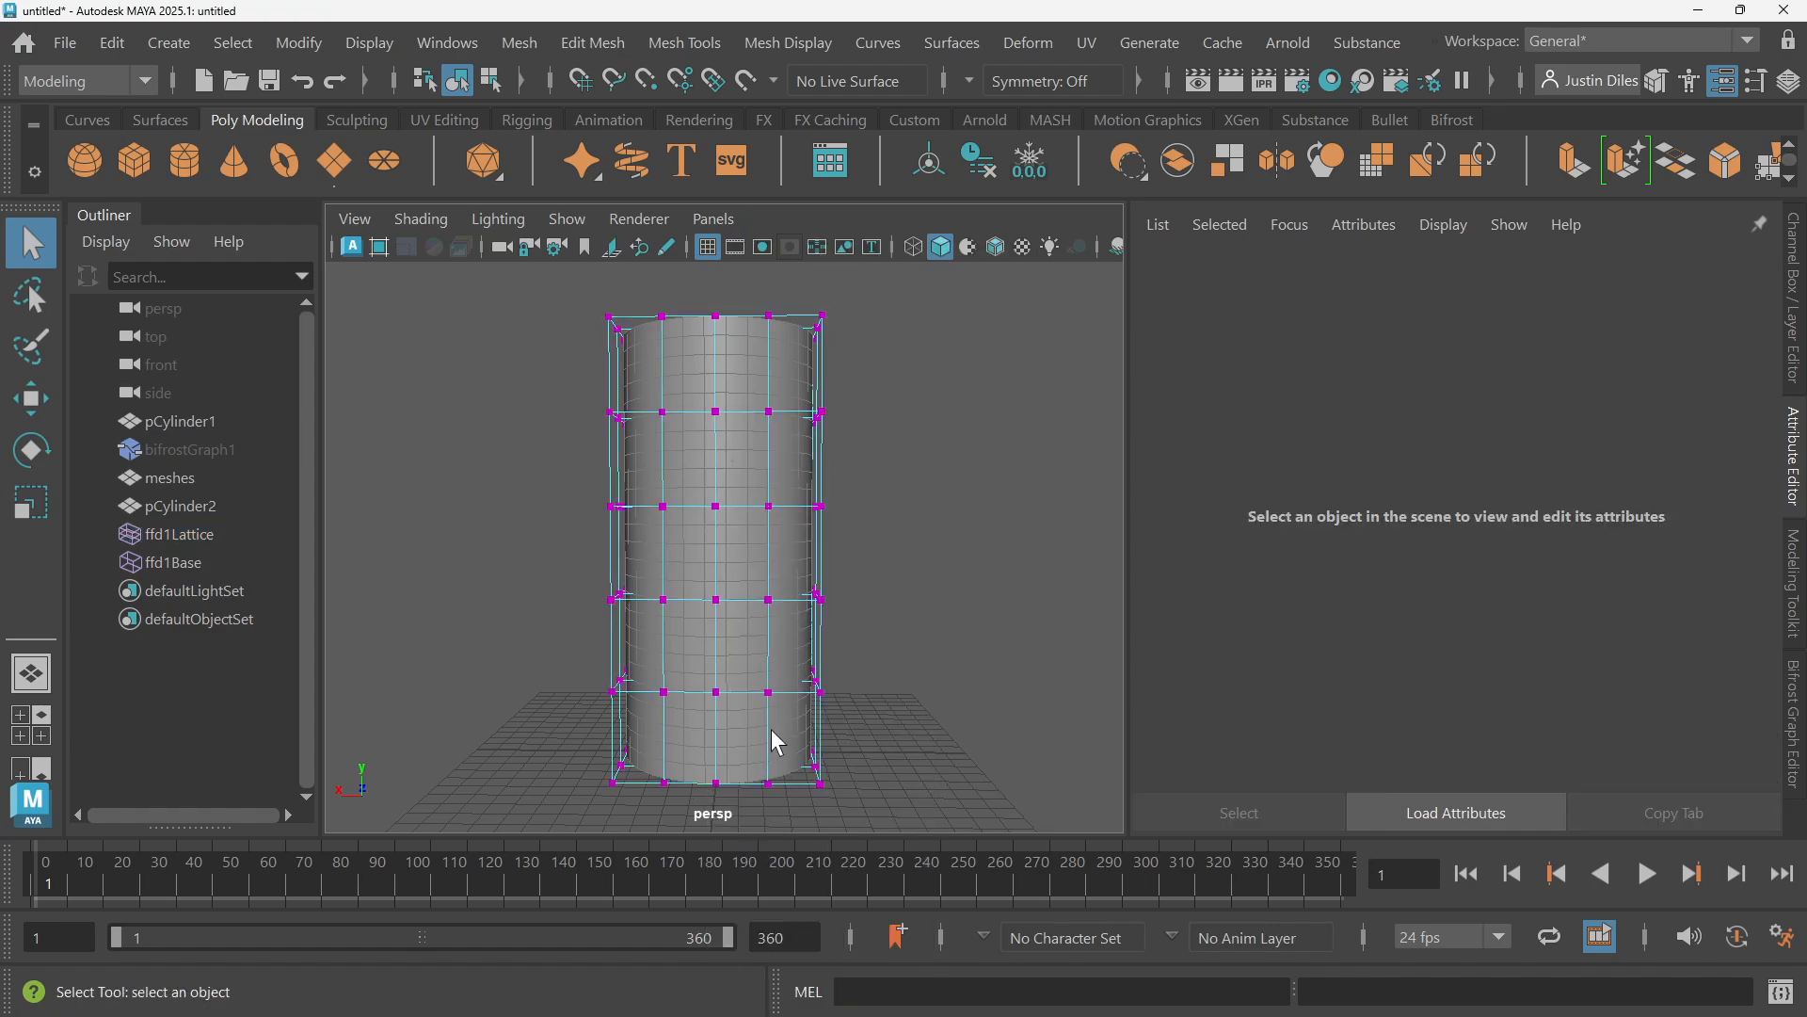
pyautogui.keyDown('alt'); pyautogui.moveTo(740, 738); pyautogui.dragTo(736, 730); pyautogui.keyUp('alt')
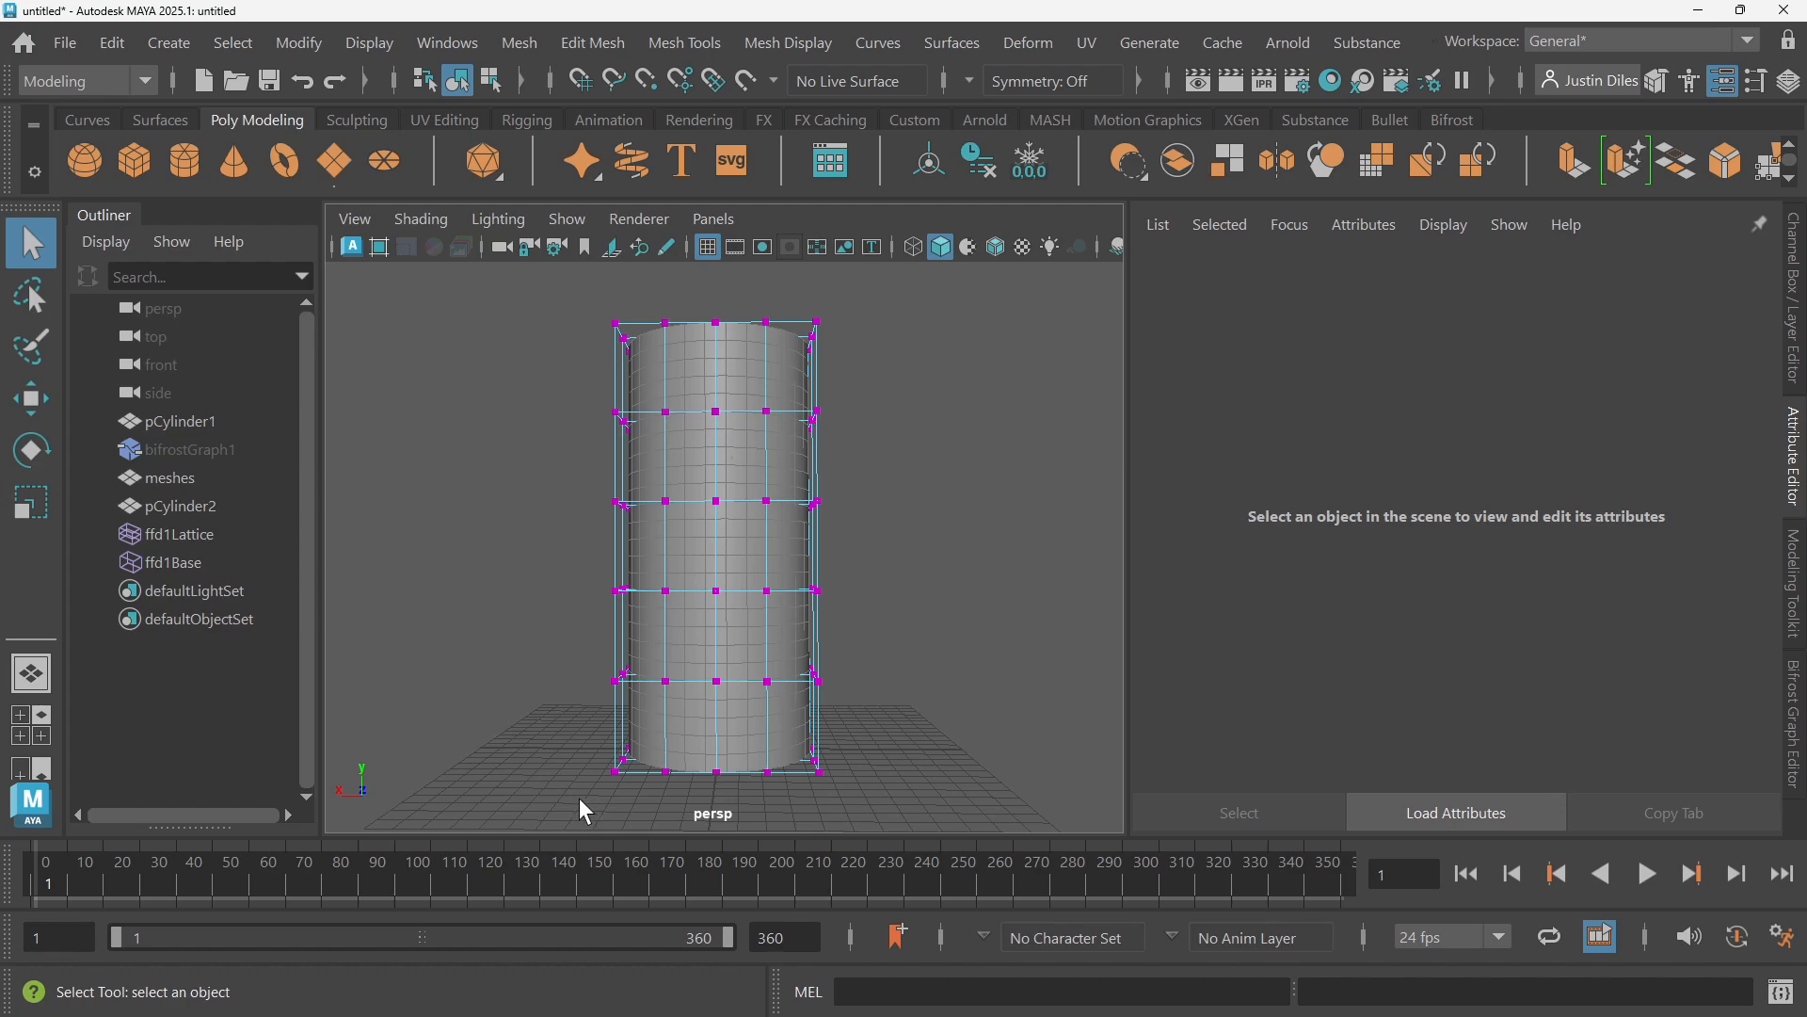
# Select the lower three rows of lattice points and scale them uniformly to about 0.715
pyautogui.moveTo(580, 799); pyautogui.dragTo(885, 571)
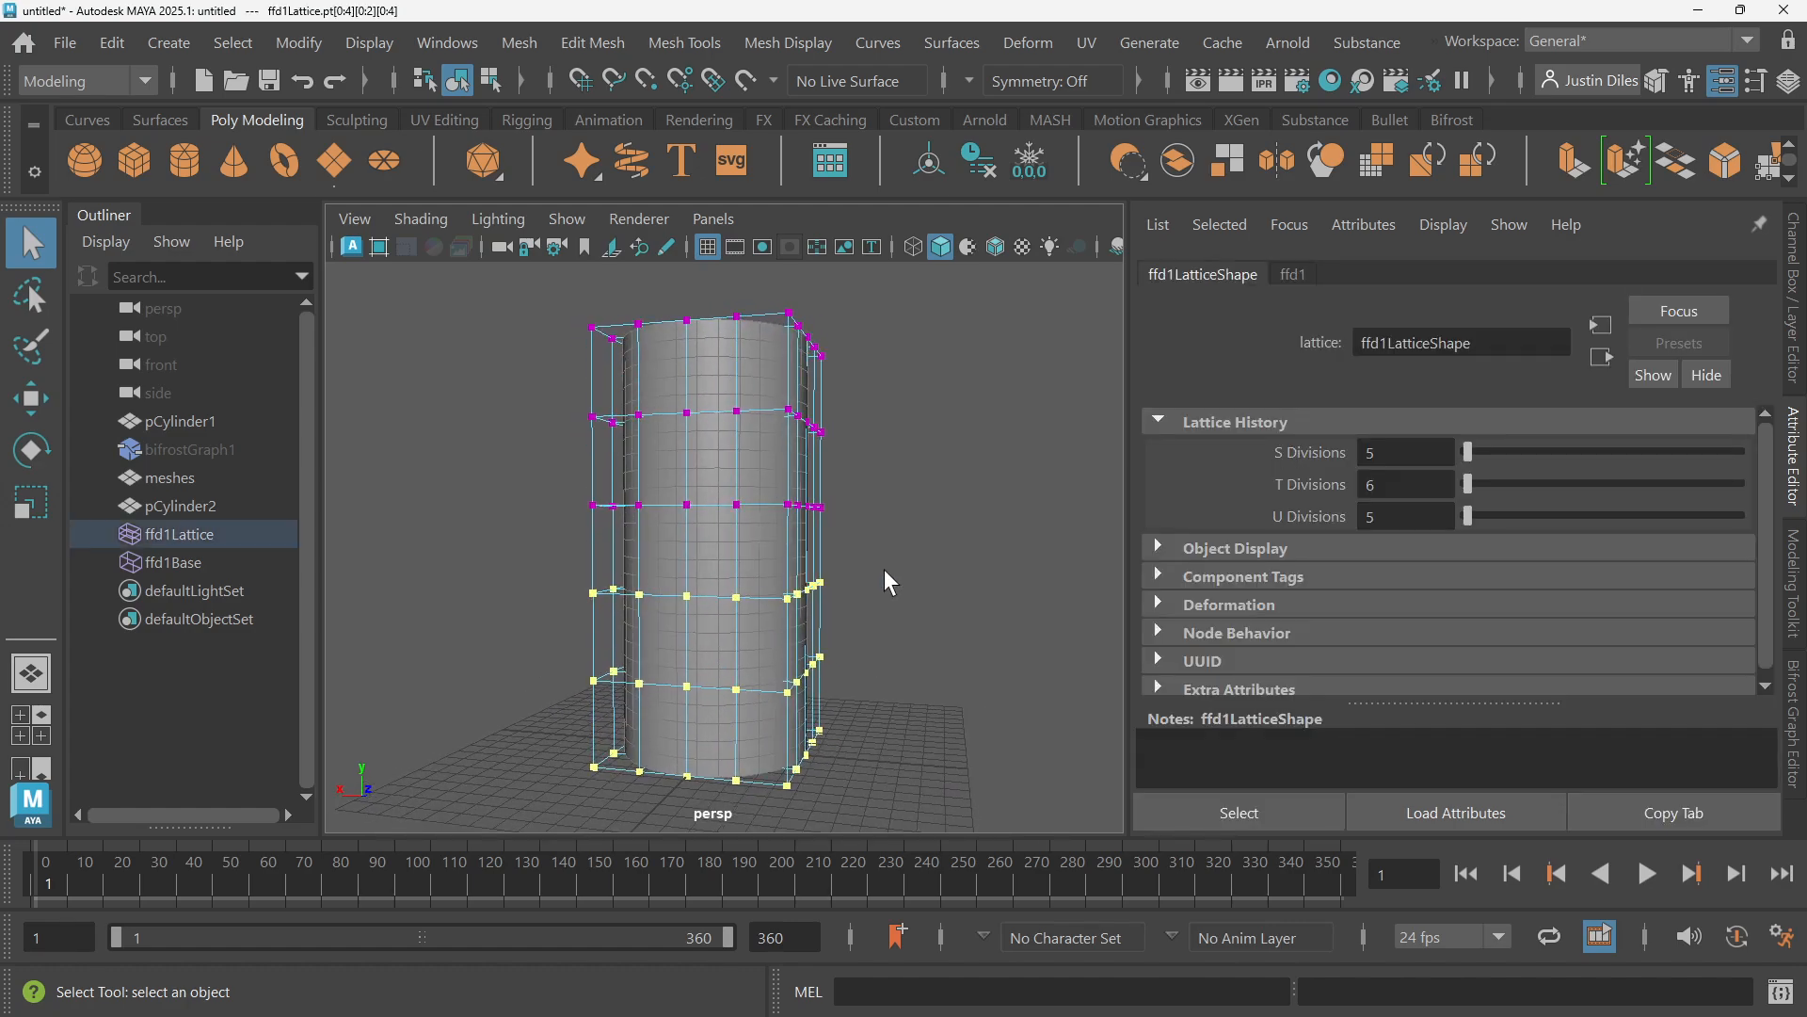
pyautogui.press('e')
pyautogui.press('r')
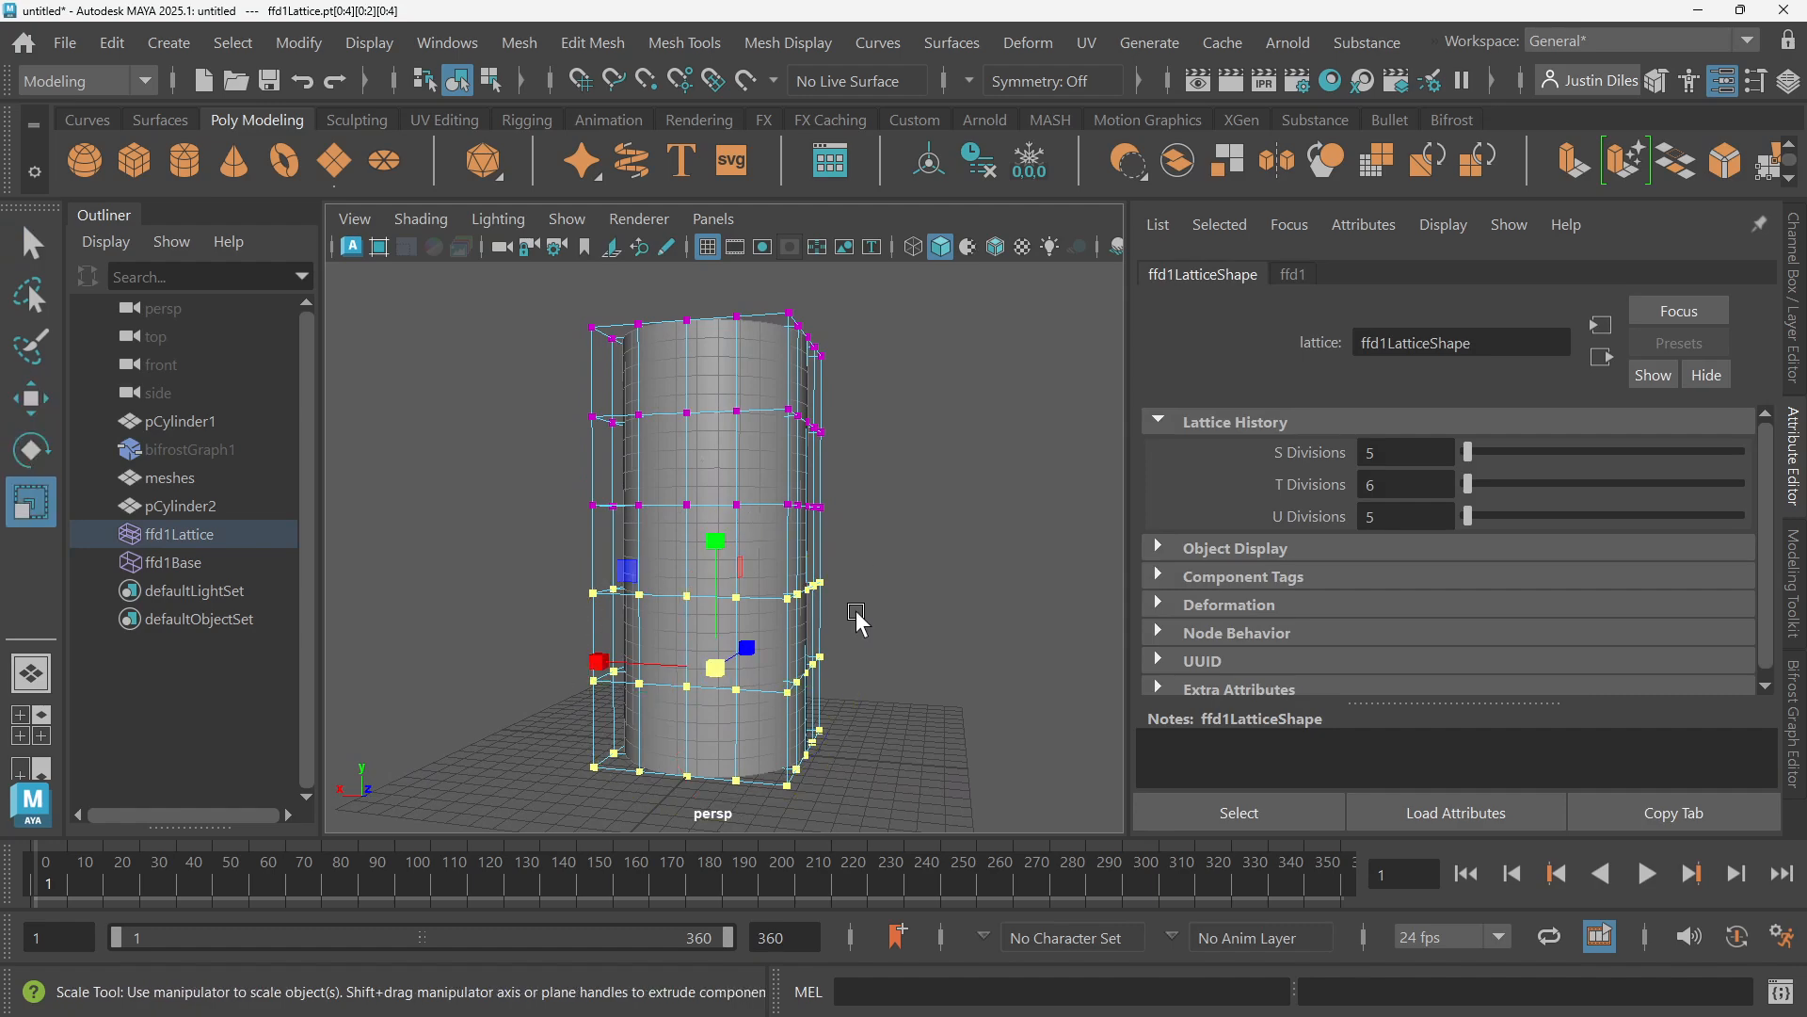
pyautogui.keyDown('alt'); pyautogui.moveTo(868, 663); pyautogui.dragTo(675, 662); pyautogui.keyUp('alt')
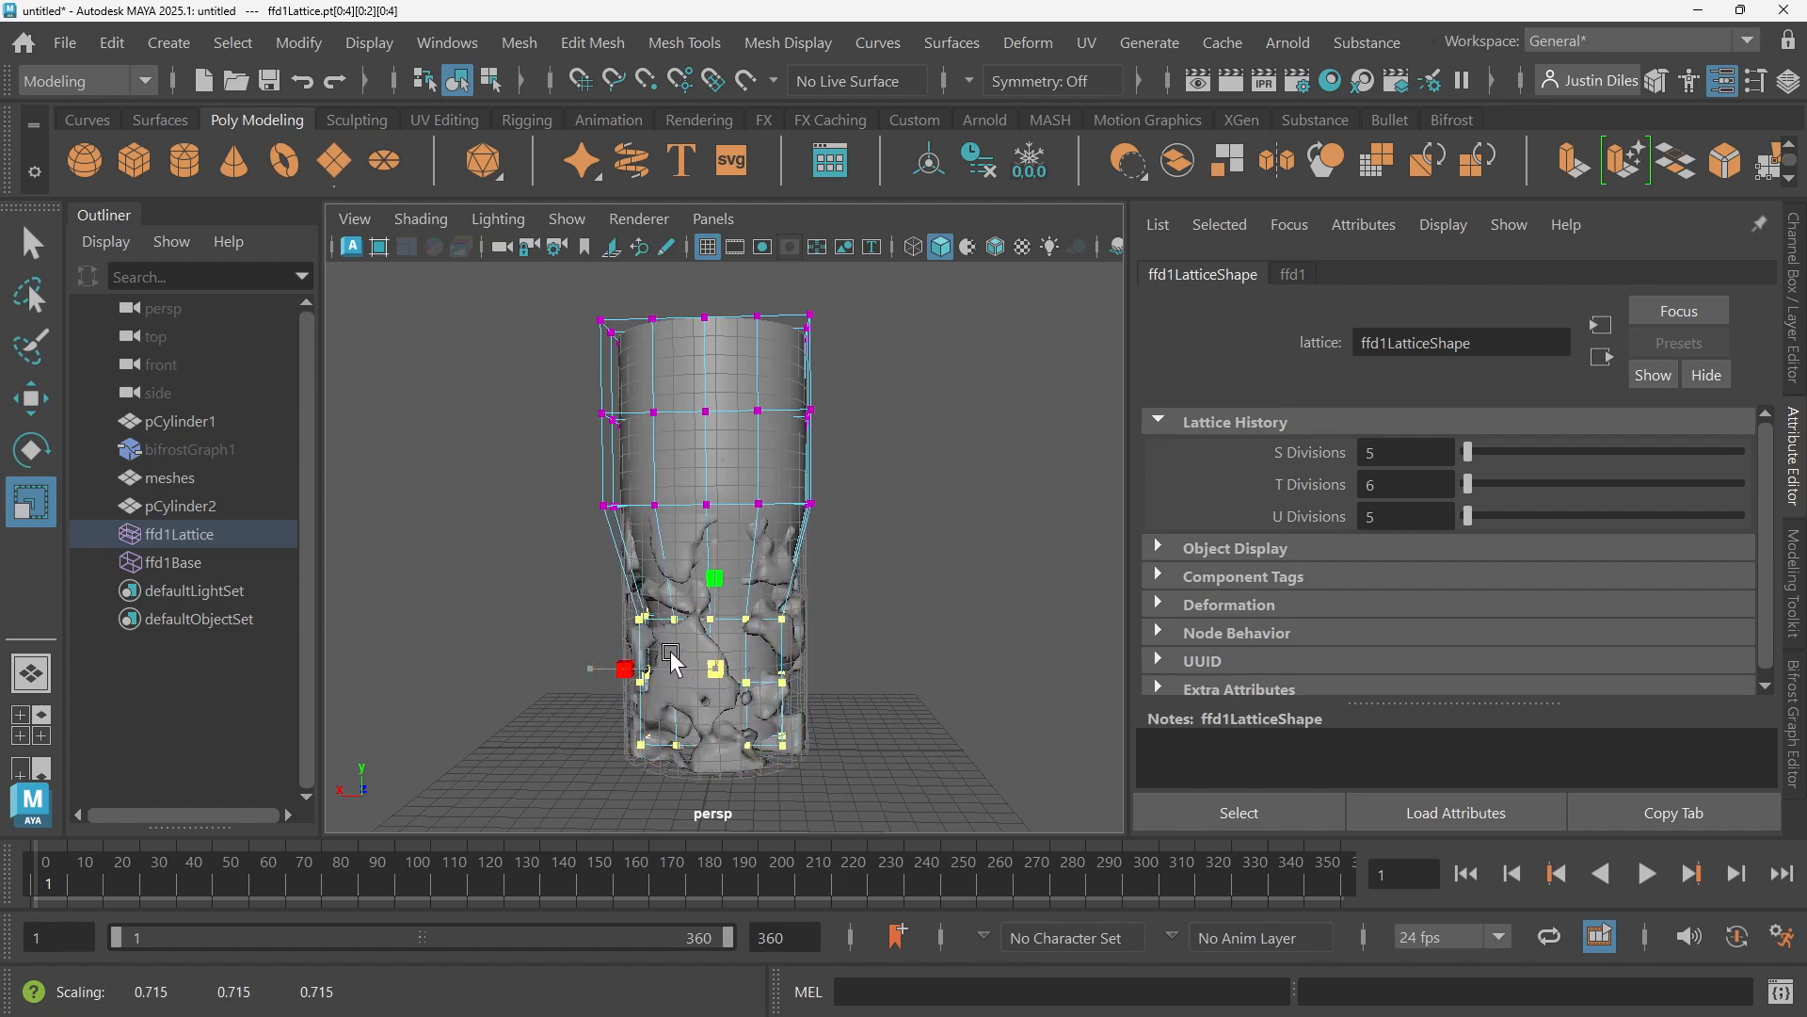
# Scale the fourth row of lattice points from the base inward to smooth the taper
pyautogui.moveTo(559, 517); pyautogui.dragTo(825, 523)
pyautogui.moveTo(712, 501); pyautogui.dragTo(859, 555)
pyautogui.keyDown('alt'); pyautogui.moveTo(777, 695); pyautogui.dragTo(606, 694); pyautogui.keyUp('alt')
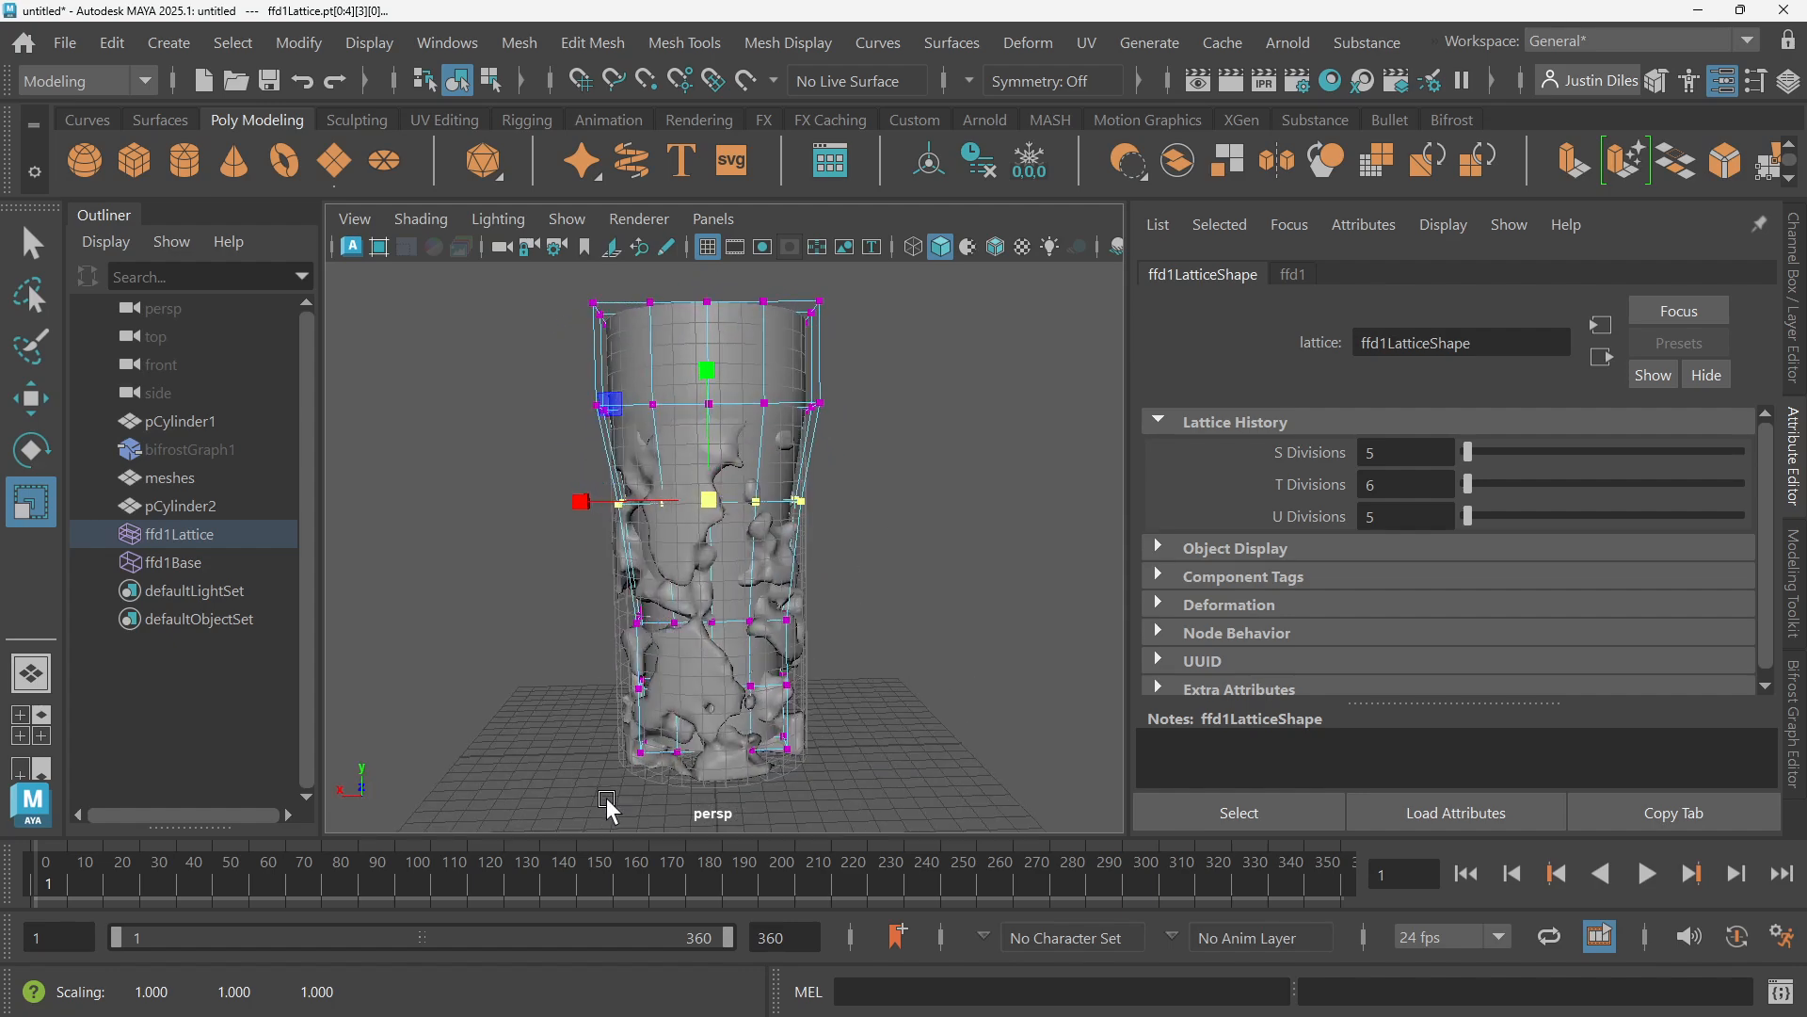
# Move the lower three rows of lattice points to about X -0.55, Y 3.50, Z -0.42 cm
pyautogui.moveTo(590, 790); pyautogui.dragTo(724, 506)
pyautogui.press('w')
pyautogui.keyDown('alt'); pyautogui.moveTo(900, 523); pyautogui.dragTo(685, 643); pyautogui.keyUp('alt')
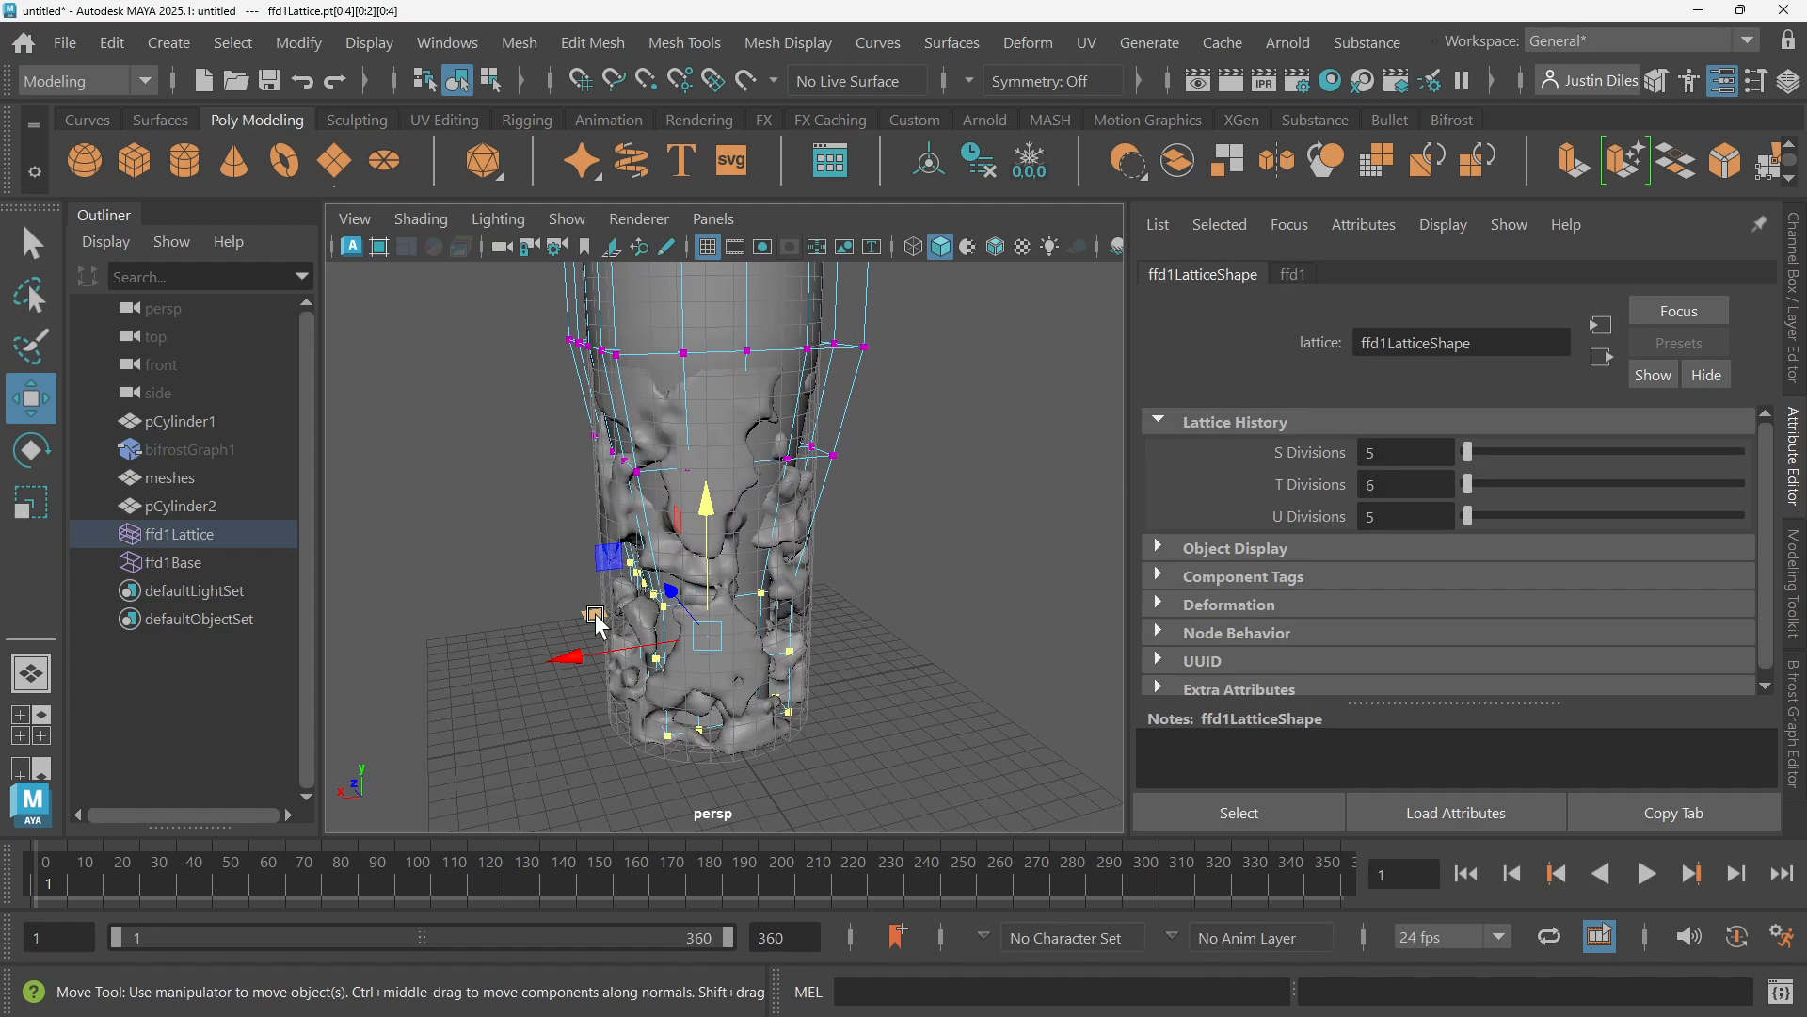
pyautogui.moveTo(597, 626); pyautogui.dragTo(614, 629)
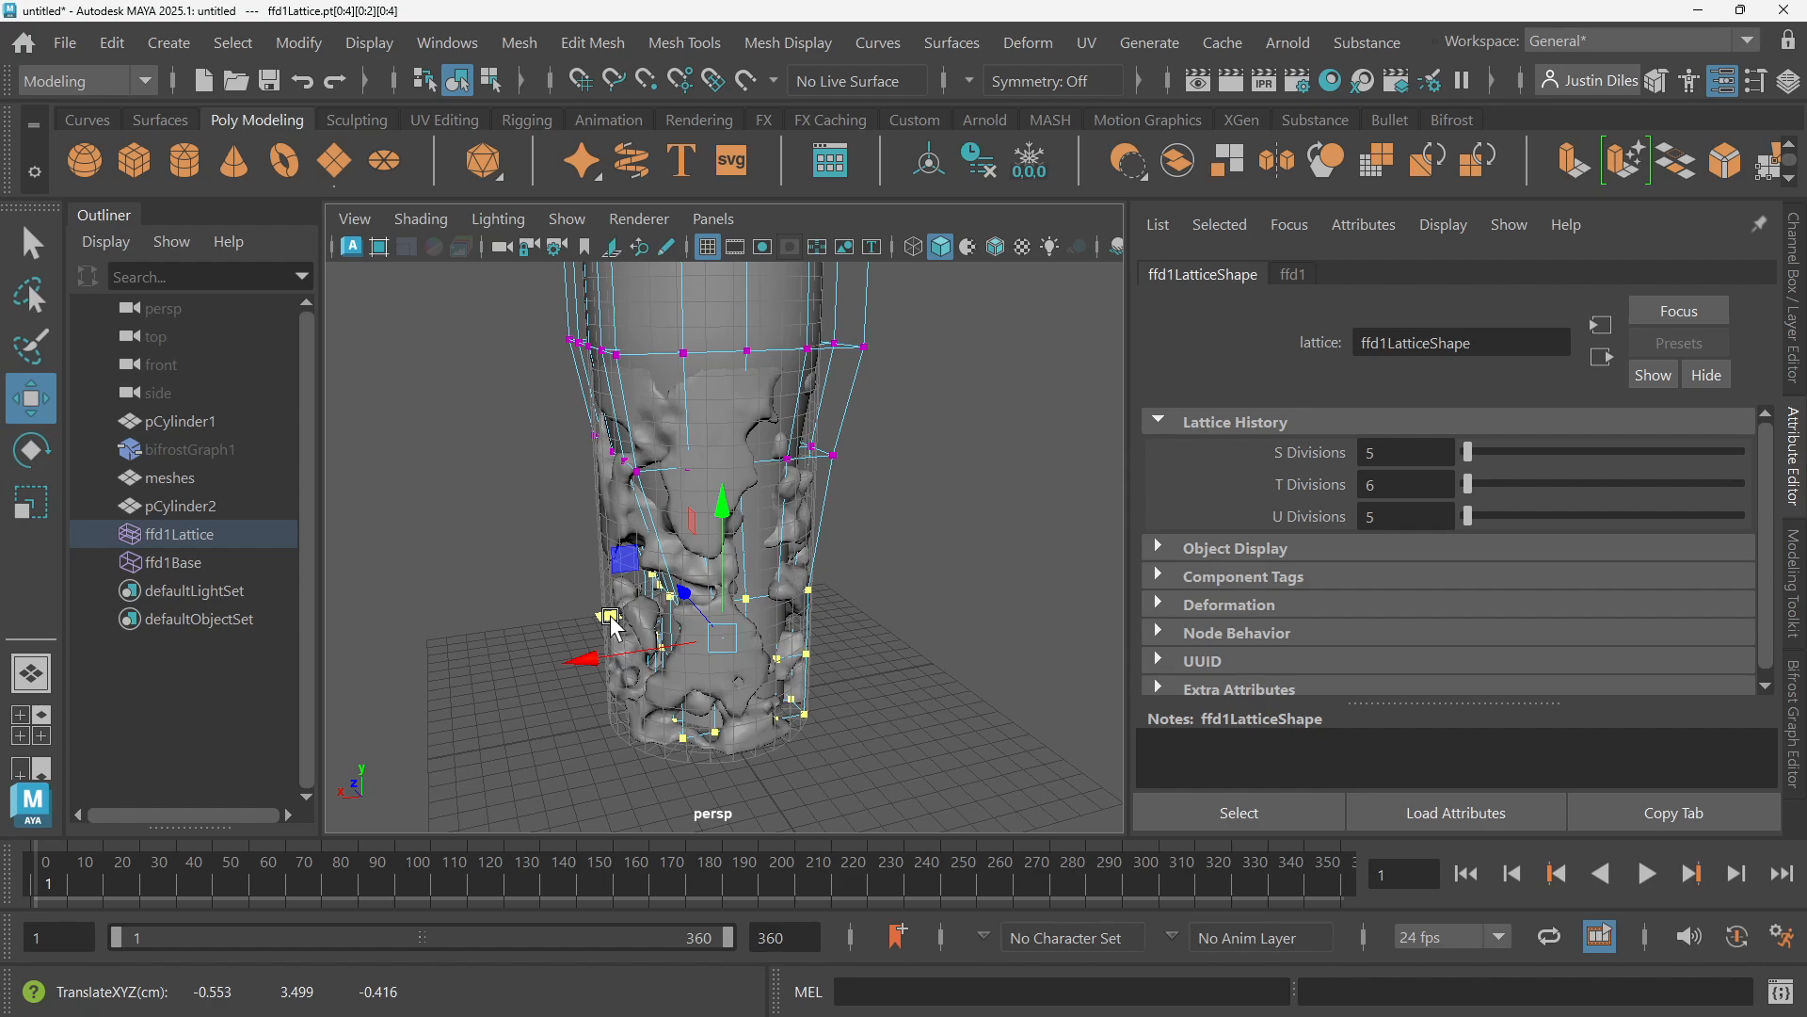
# Undo the last move of the lower lattice rows and scale them to about 0.85 in X and Z
pyautogui.hotkey('ctrl', 'z')
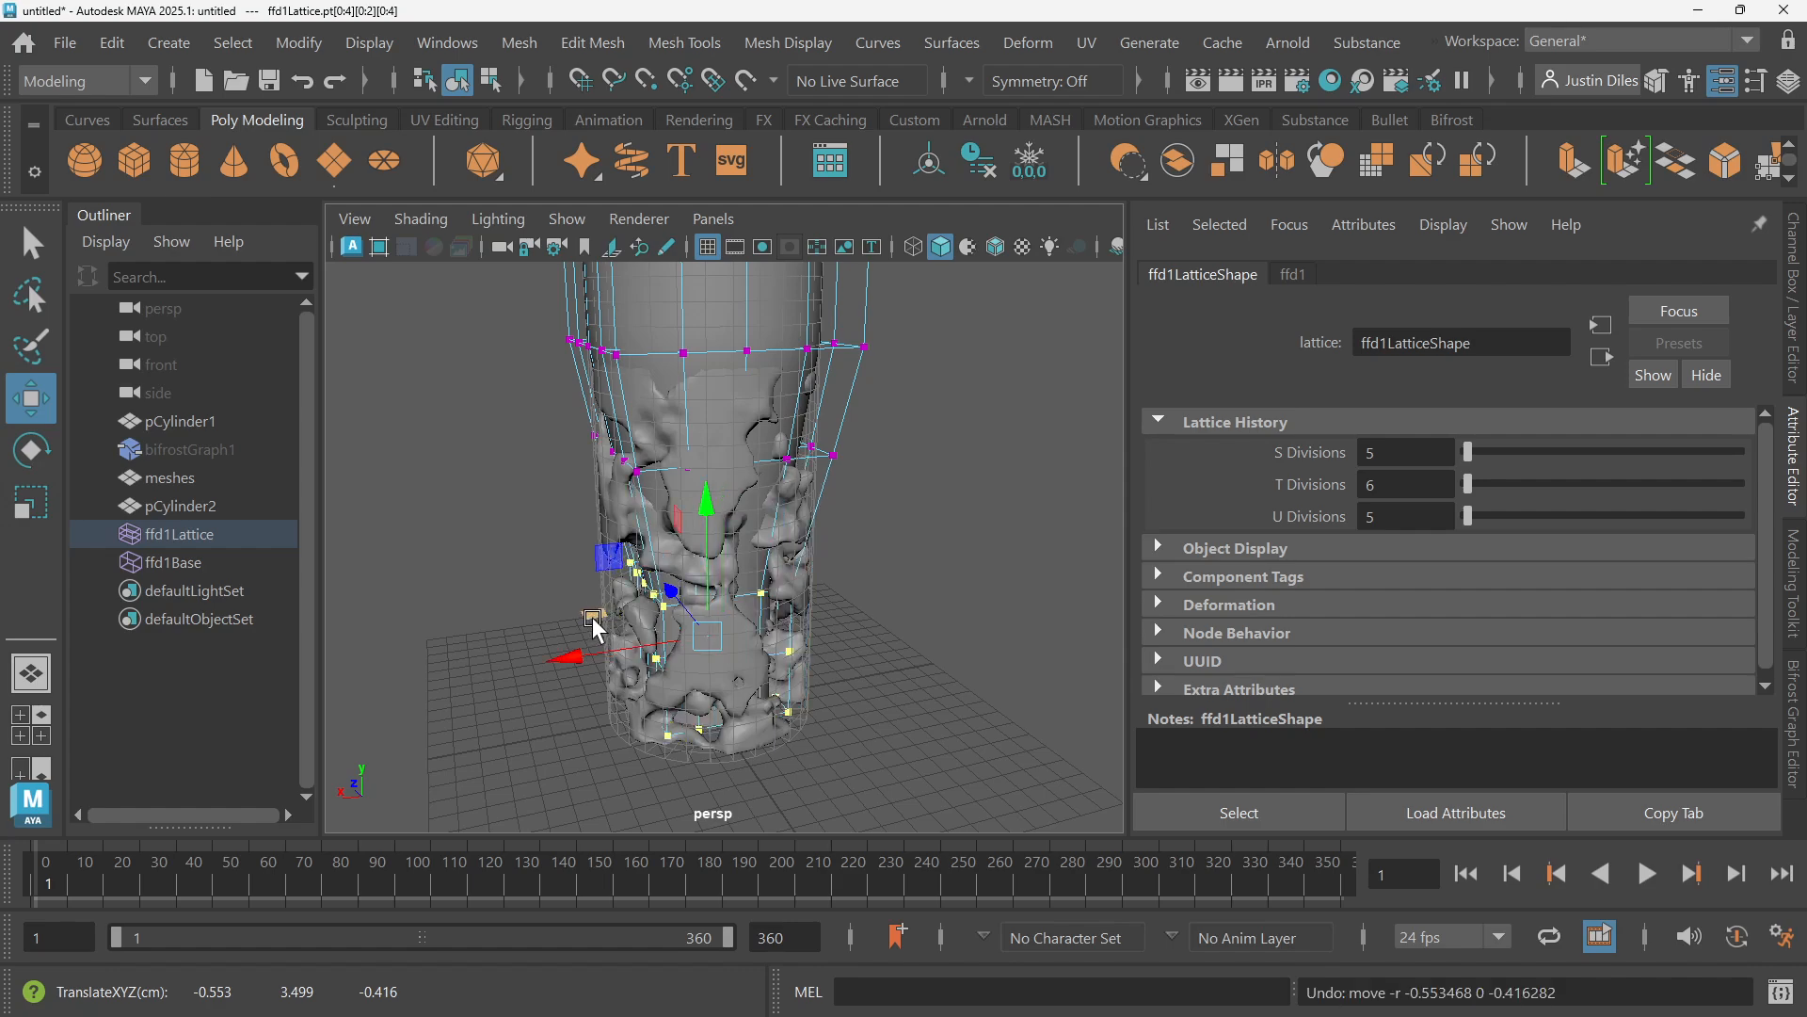
pyautogui.press('r')
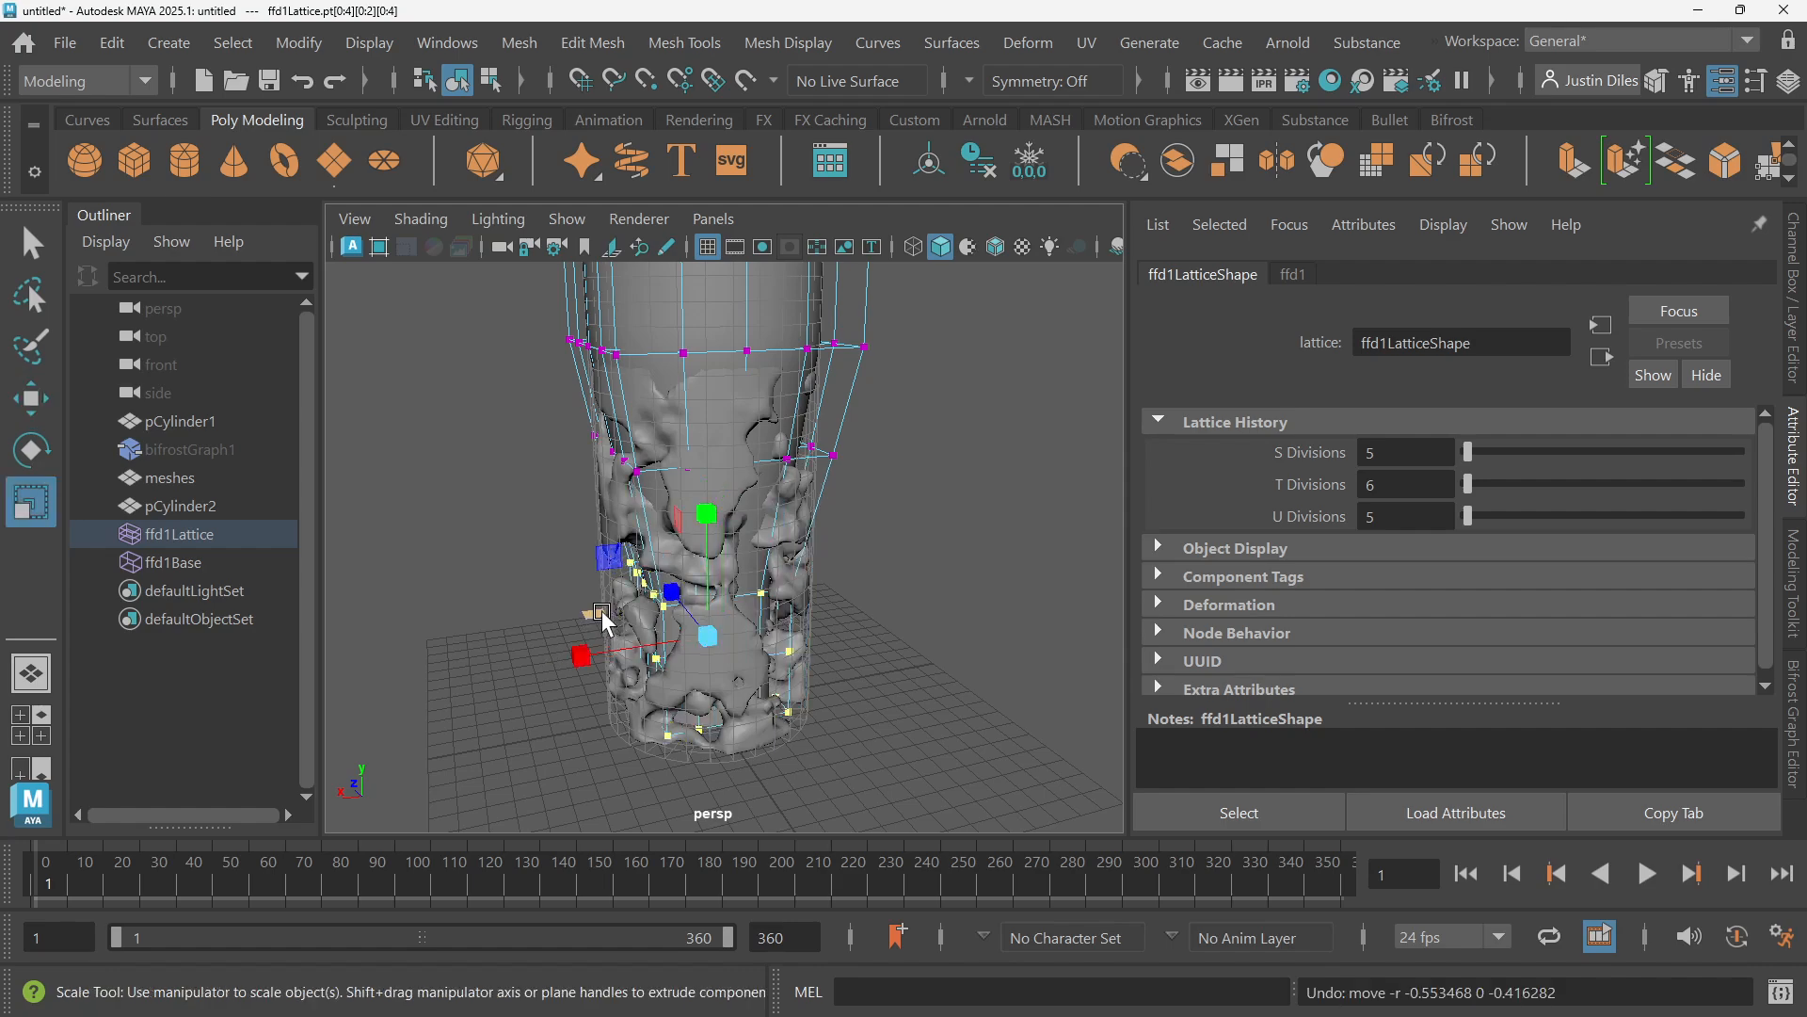
pyautogui.moveTo(603, 618); pyautogui.dragTo(612, 616)
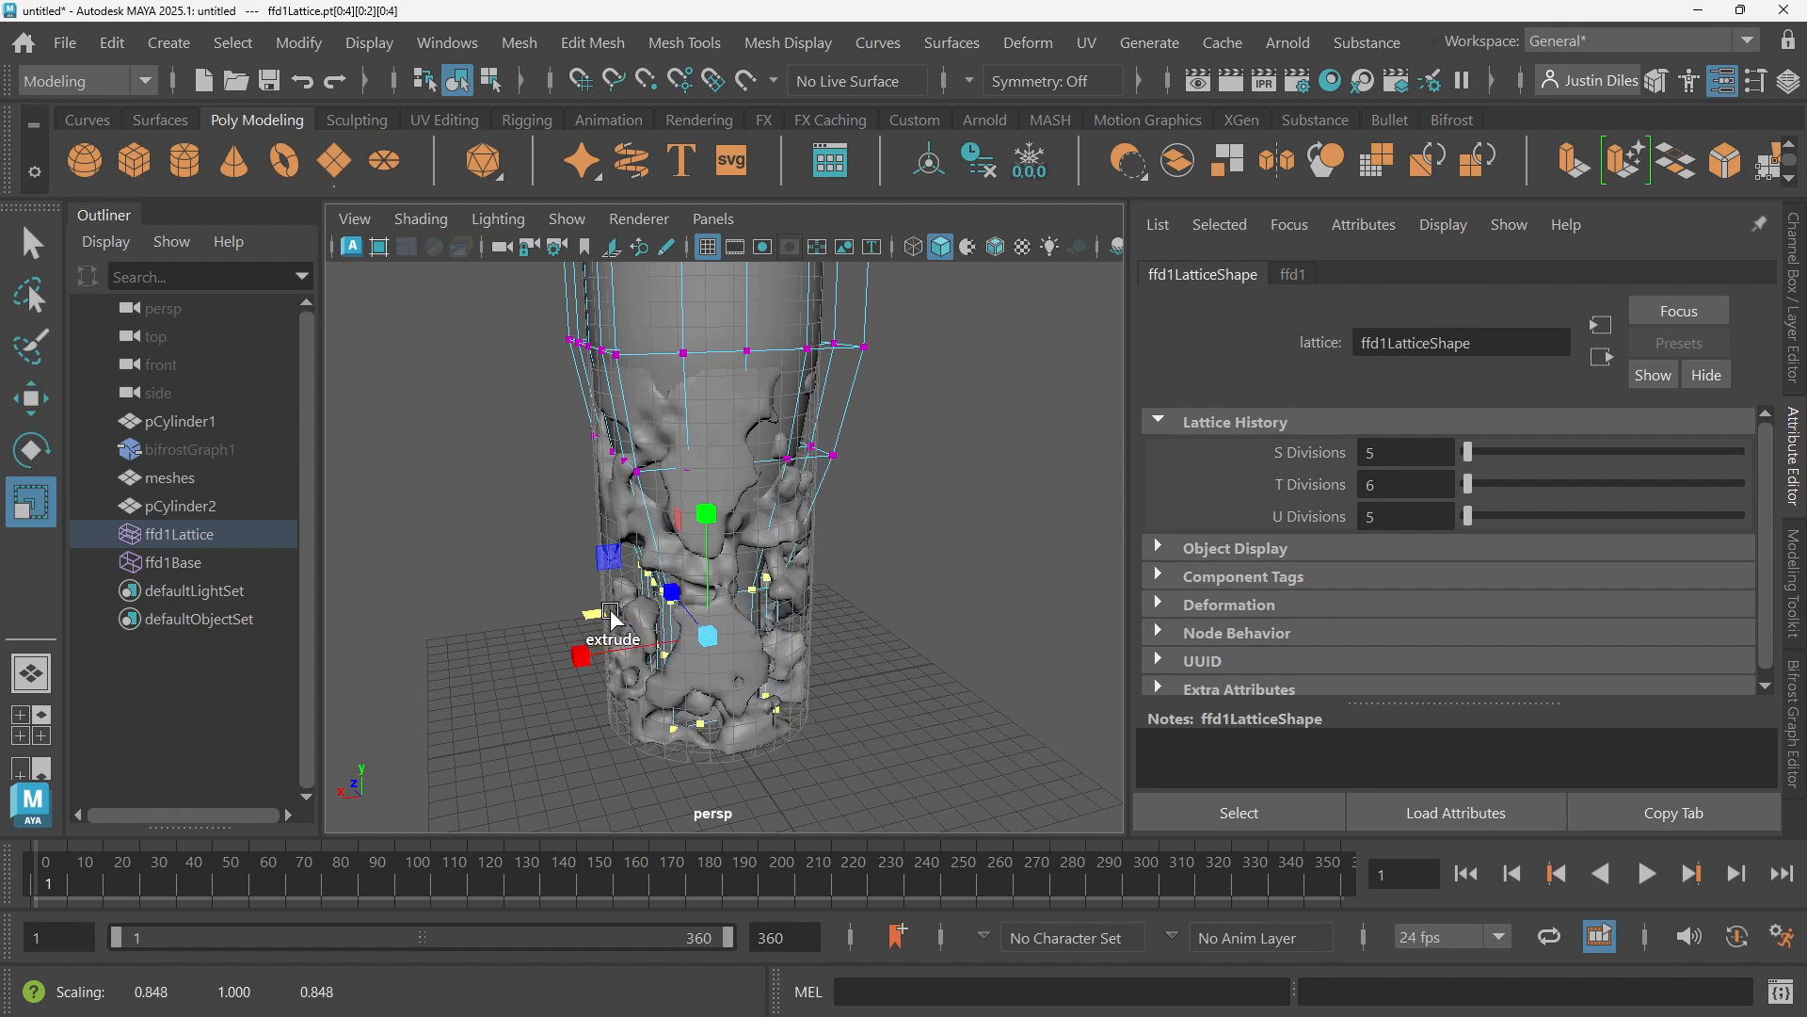
pyautogui.click(918, 565)
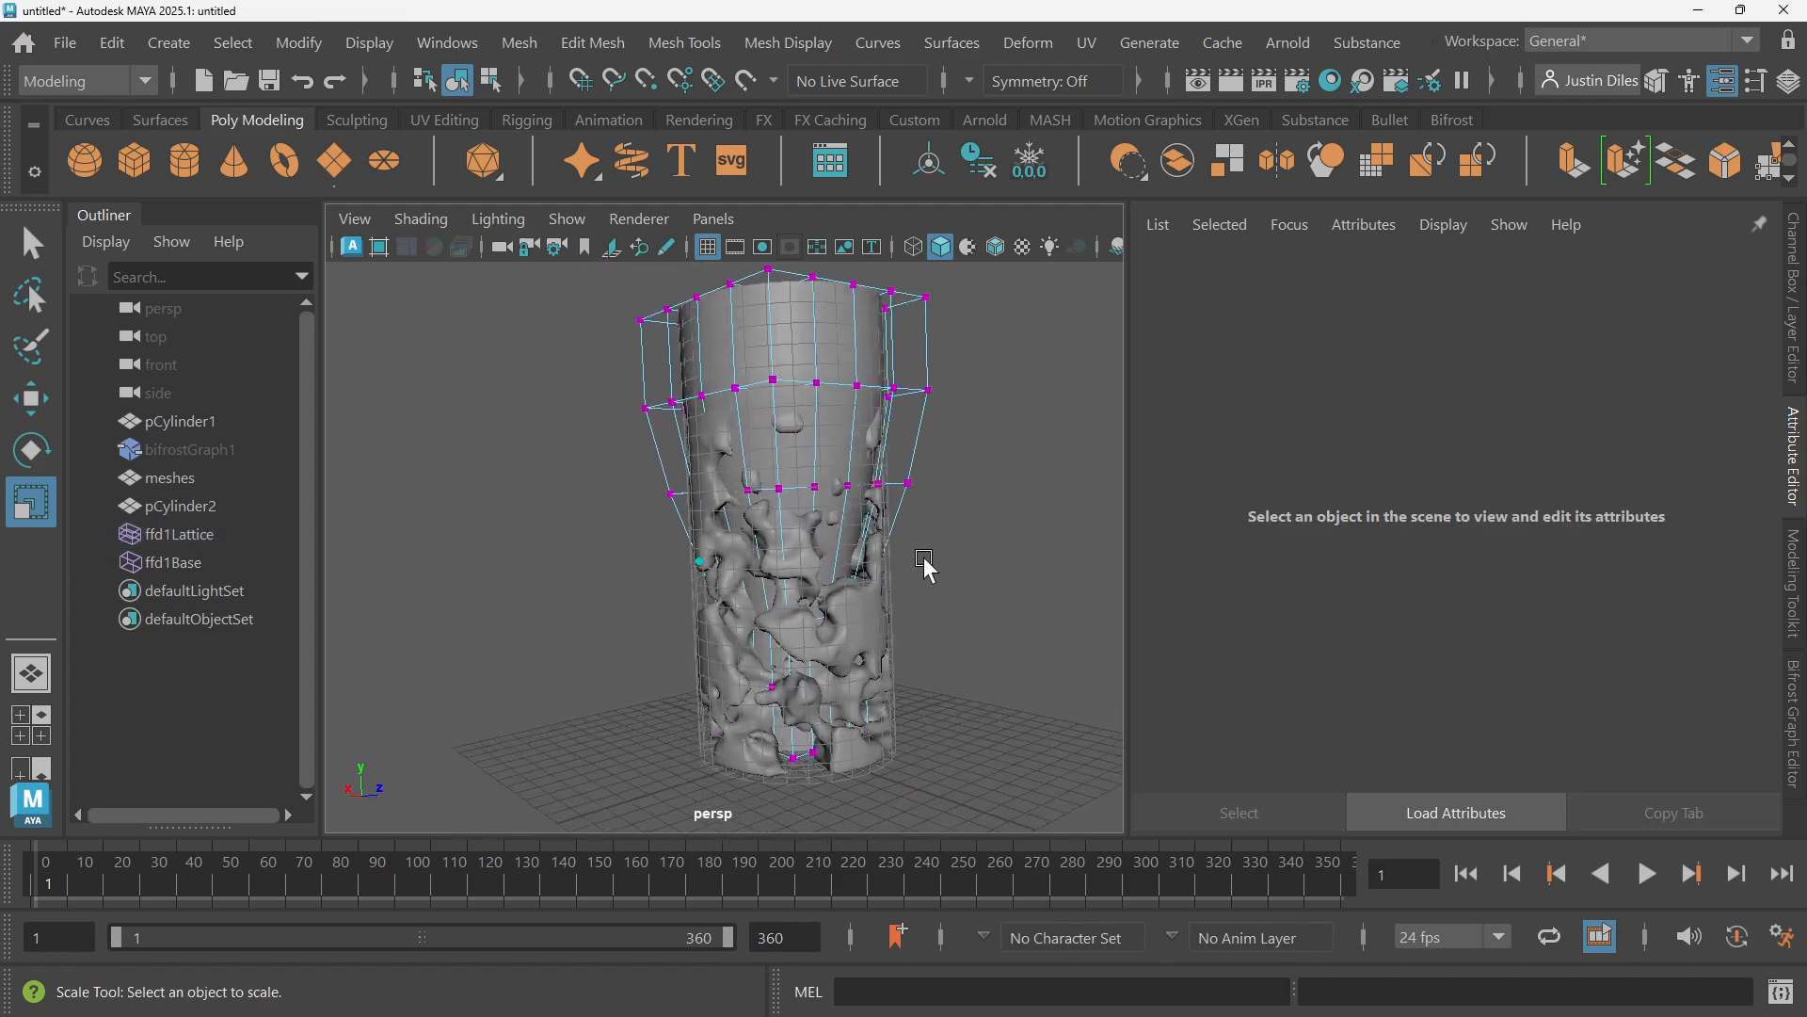
# Lower one side group of lattice points in the fourth row from the base and move the opposite group to about X 4.41, Y 12.00, Z -3.51 cm
pyautogui.keyDown('alt'); pyautogui.moveTo(924, 556); pyautogui.dragTo(607, 442); pyautogui.keyUp('alt')
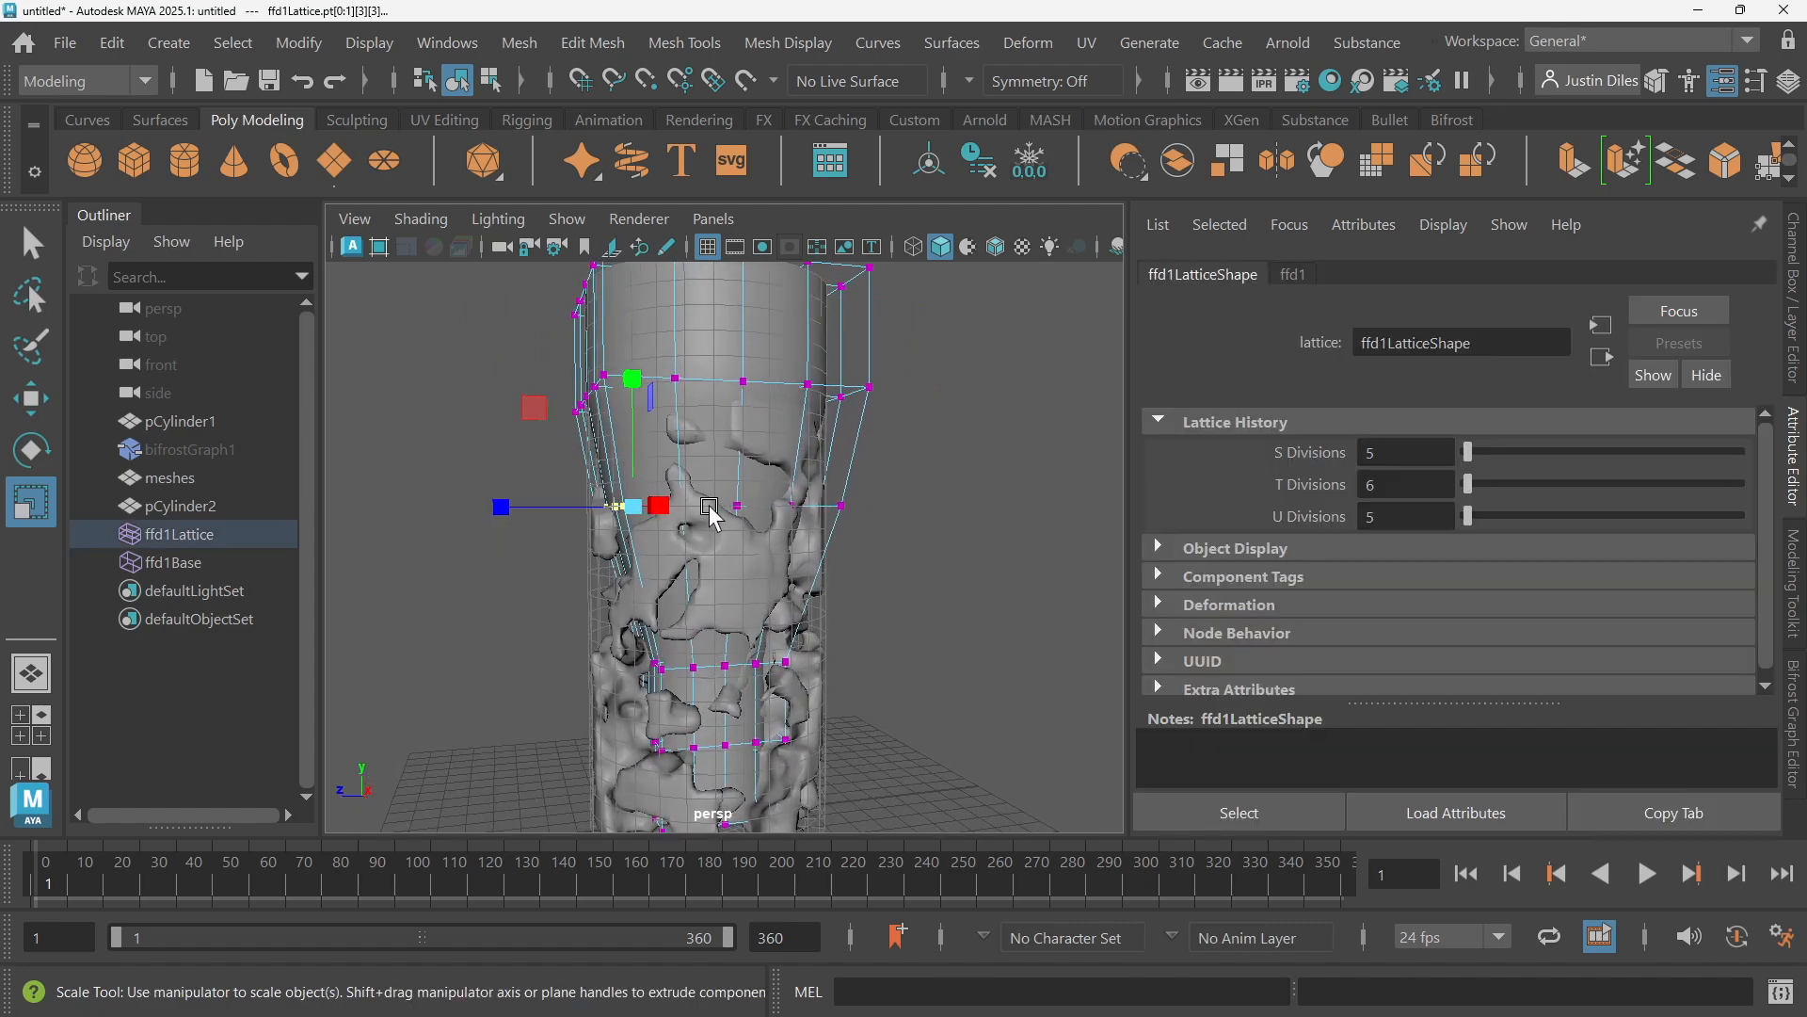
pyautogui.press('w')
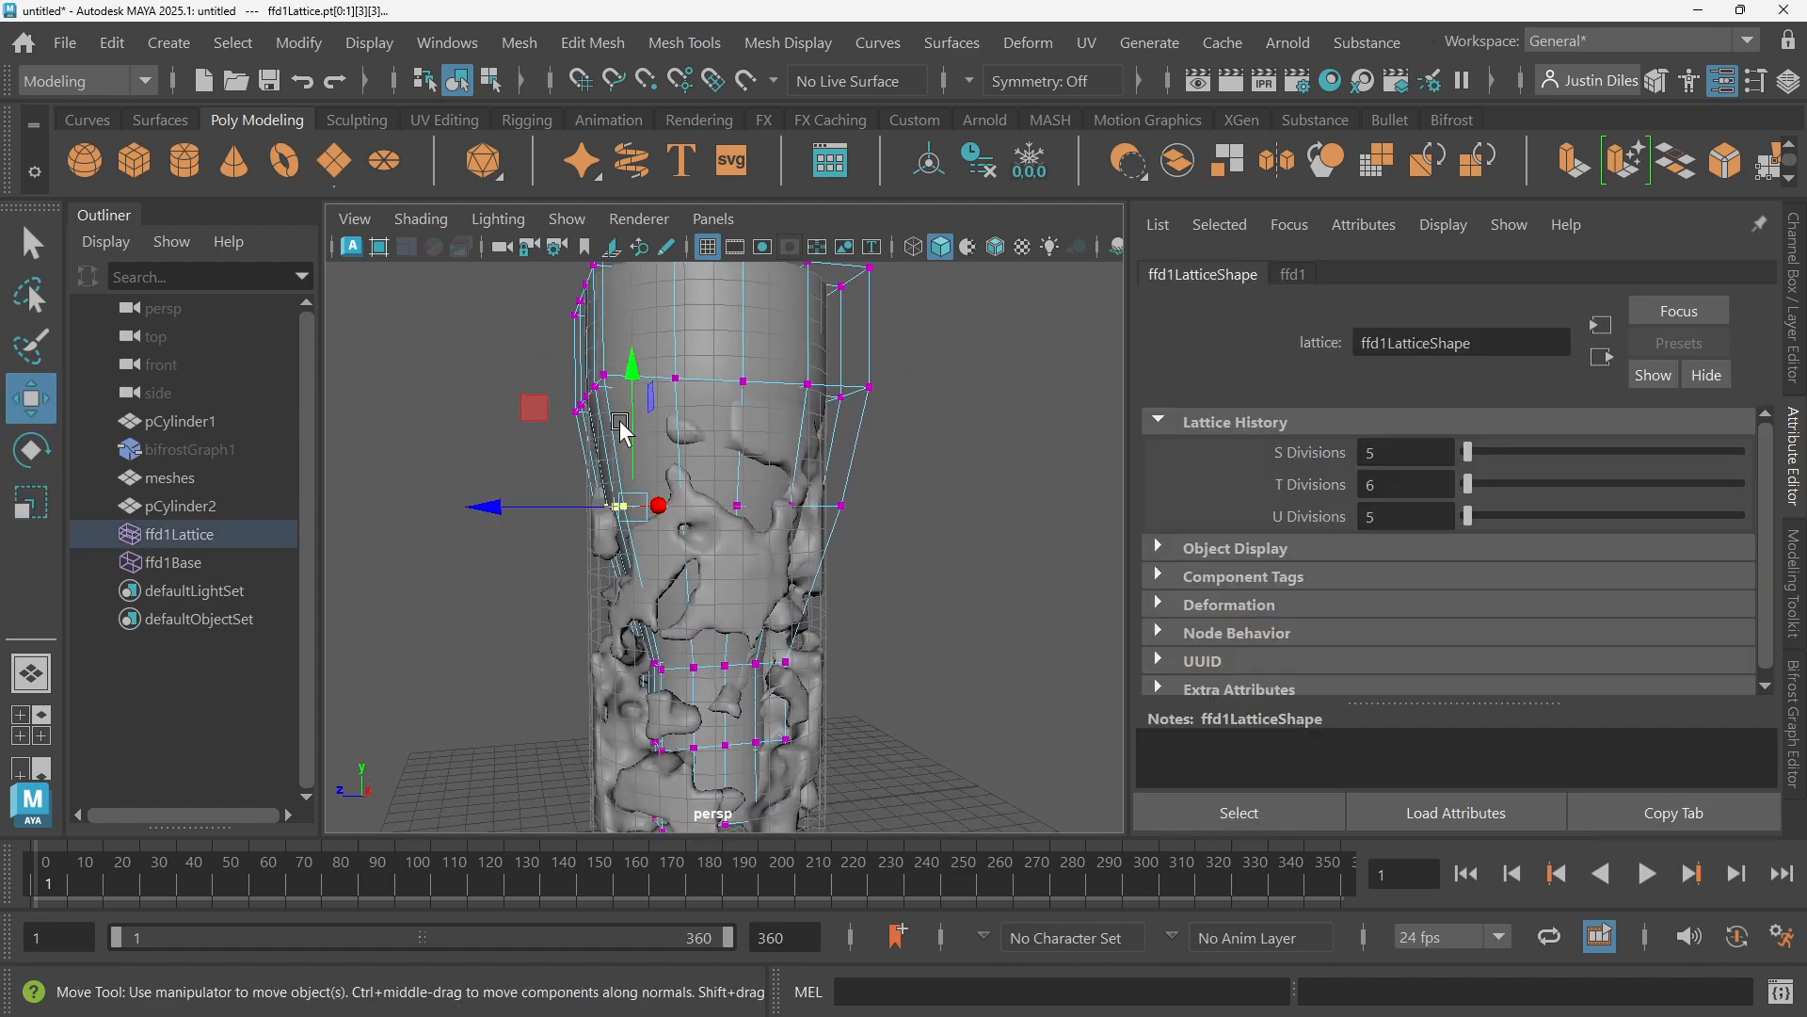
pyautogui.moveTo(524, 422); pyautogui.dragTo(520, 502)
pyautogui.keyDown('alt'); pyautogui.moveTo(796, 482); pyautogui.dragTo(937, 449); pyautogui.keyUp('alt')
pyautogui.moveTo(937, 449); pyautogui.dragTo(723, 495)
pyautogui.moveTo(731, 596); pyautogui.dragTo(909, 516)
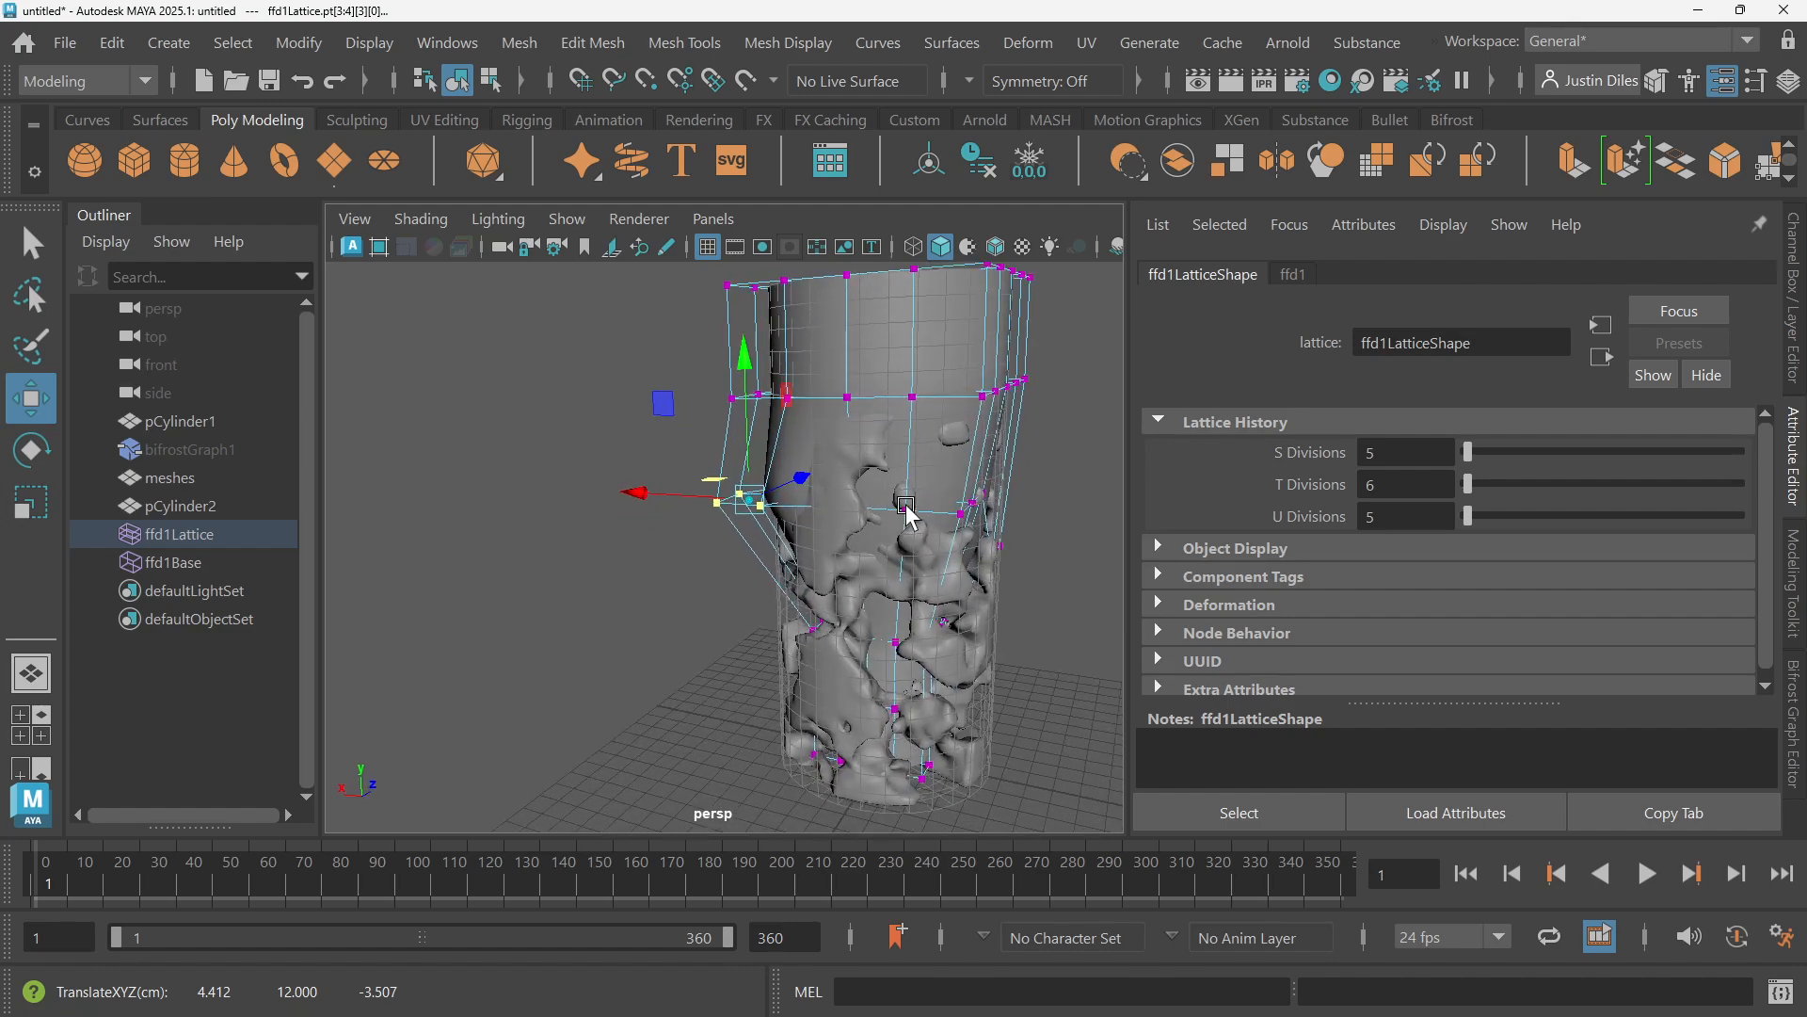
# Return the lattice to point editing and reposition the side pair of points in the fourth row from the base
pyautogui.click(889, 546)
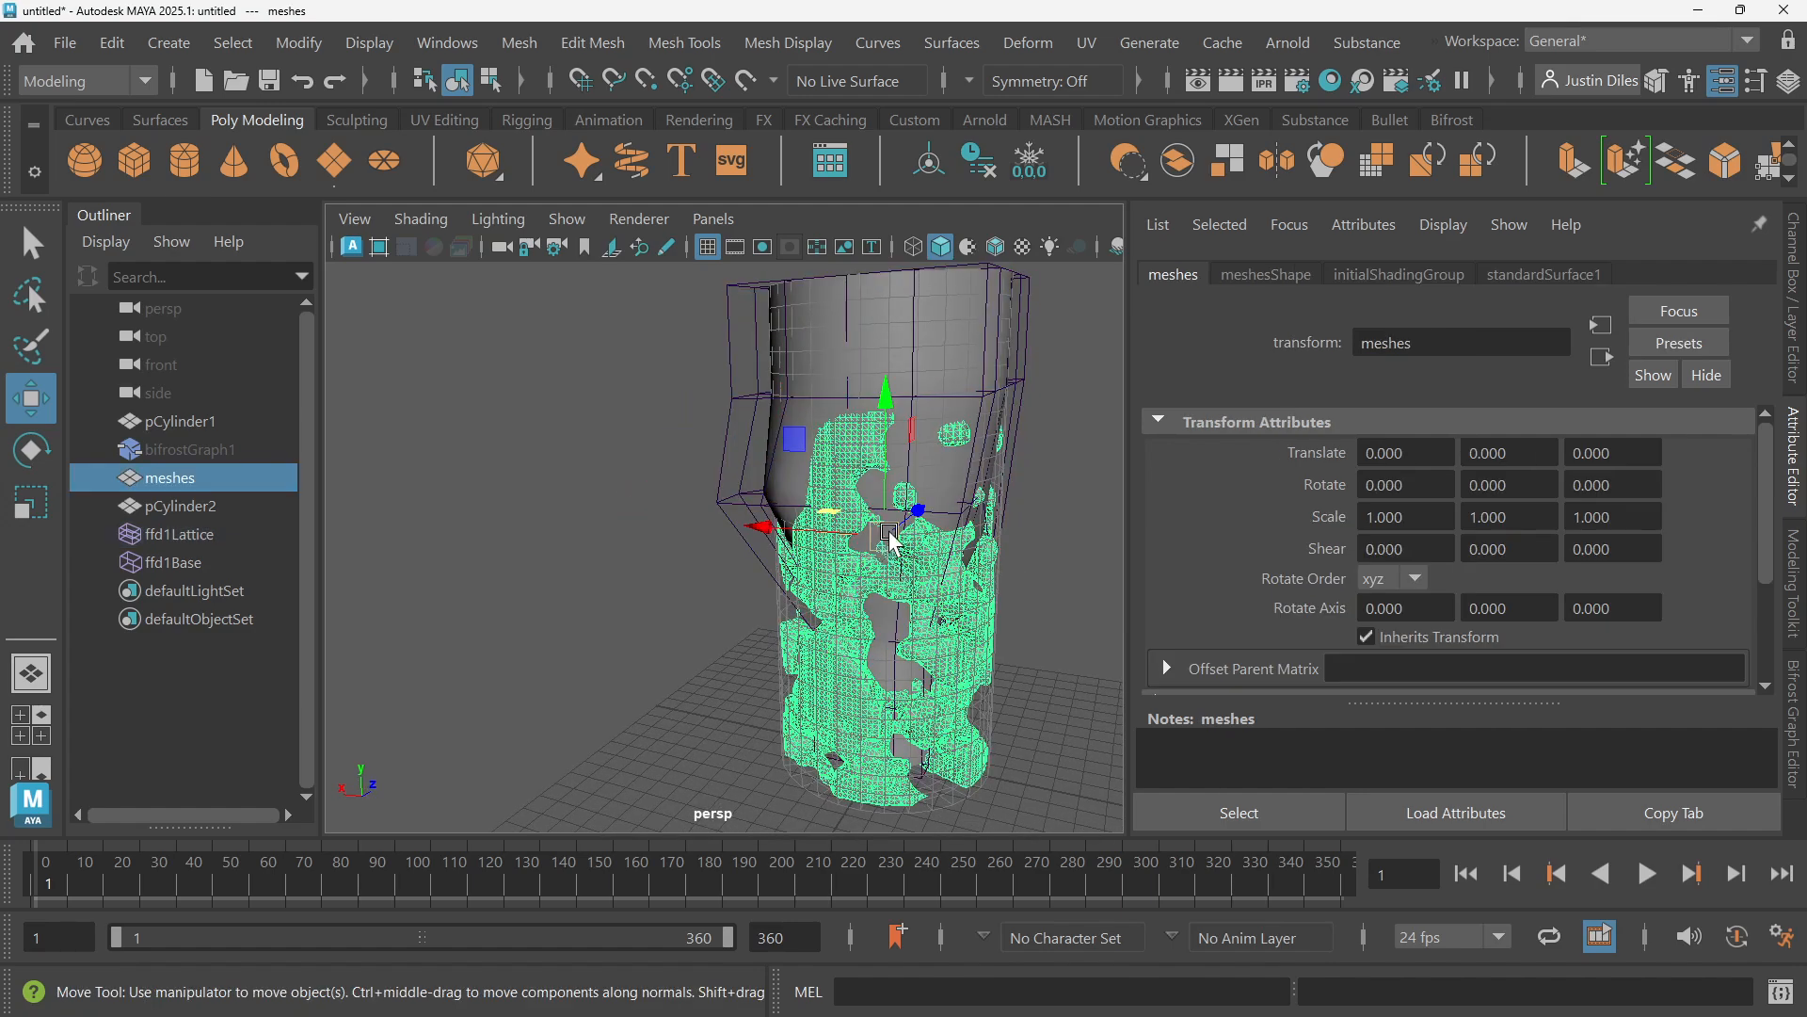
pyautogui.click(981, 453)
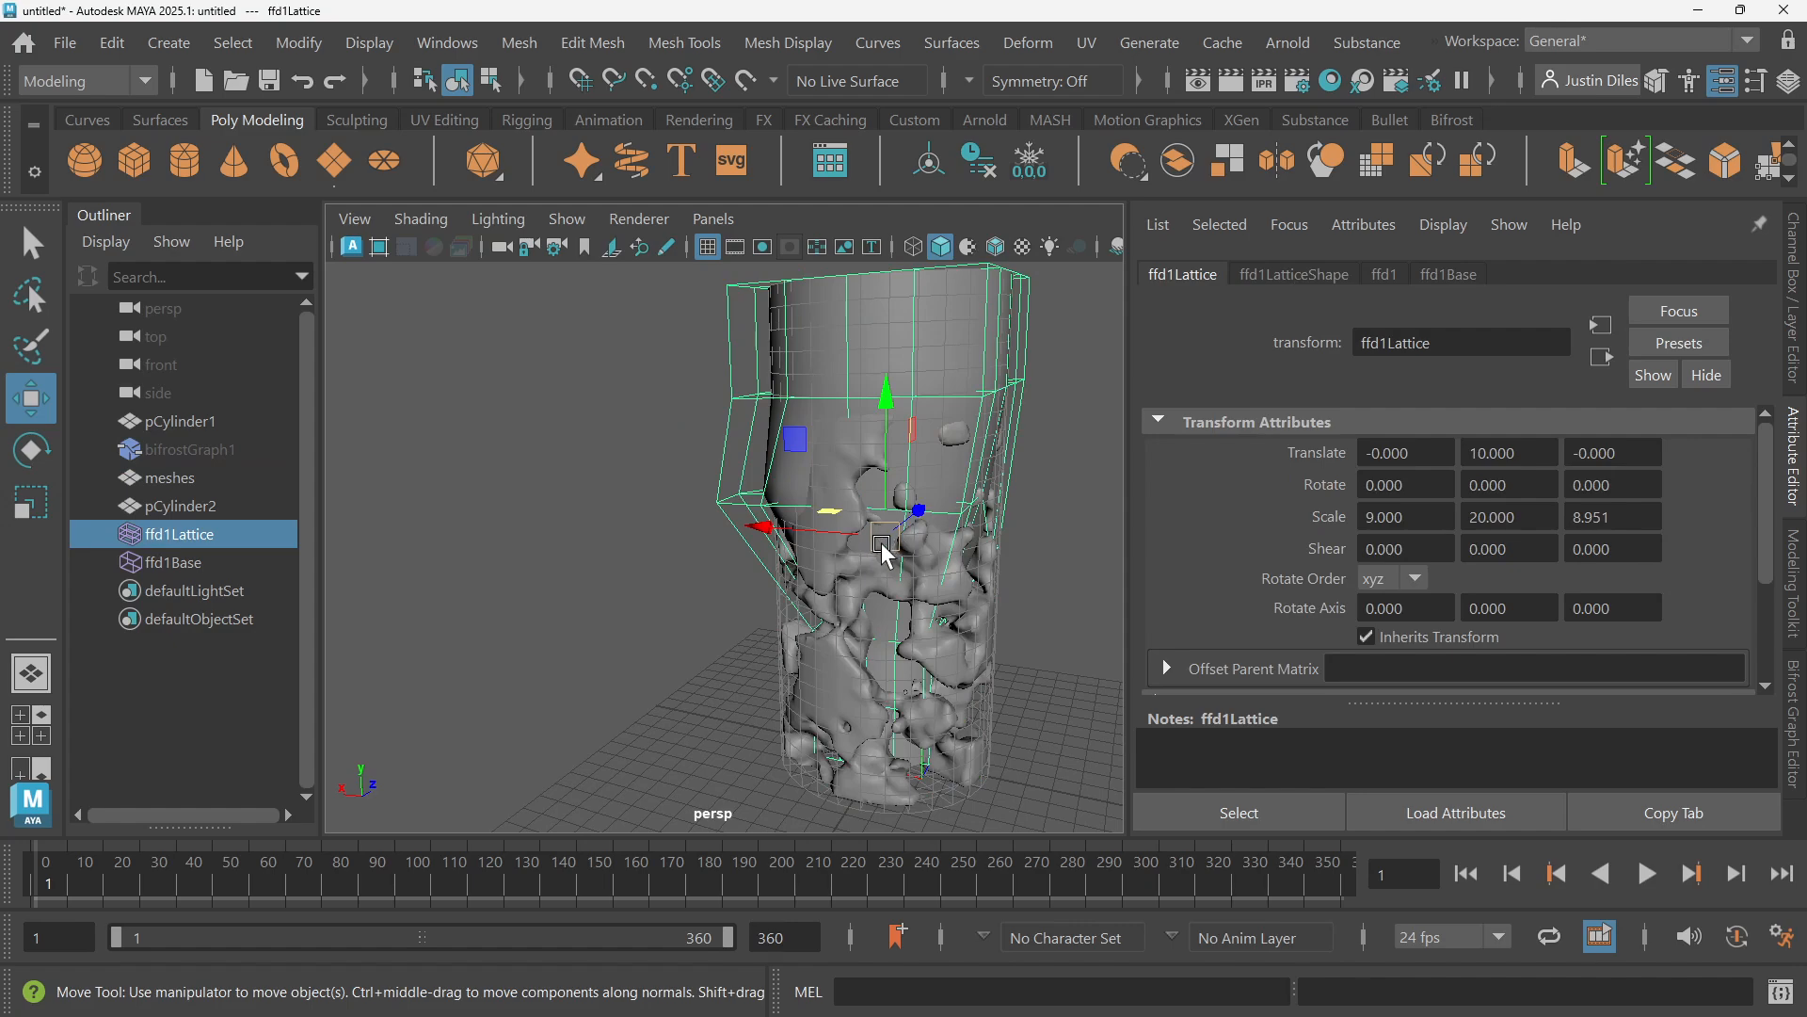
pyautogui.moveTo(945, 398); pyautogui.dragTo(940, 218, button='right')
pyautogui.keyDown('alt'); pyautogui.moveTo(931, 509); pyautogui.dragTo(896, 527); pyautogui.keyUp('alt')
pyautogui.moveTo(945, 436); pyautogui.dragTo(945, 435)
pyautogui.keyDown('alt'); pyautogui.moveTo(811, 462); pyautogui.dragTo(849, 551); pyautogui.keyUp('alt')
pyautogui.moveTo(958, 470); pyautogui.dragTo(990, 461)
pyautogui.keyDown('alt'); pyautogui.moveTo(927, 527); pyautogui.dragTo(981, 619); pyautogui.keyUp('alt')
pyautogui.click(935, 527)
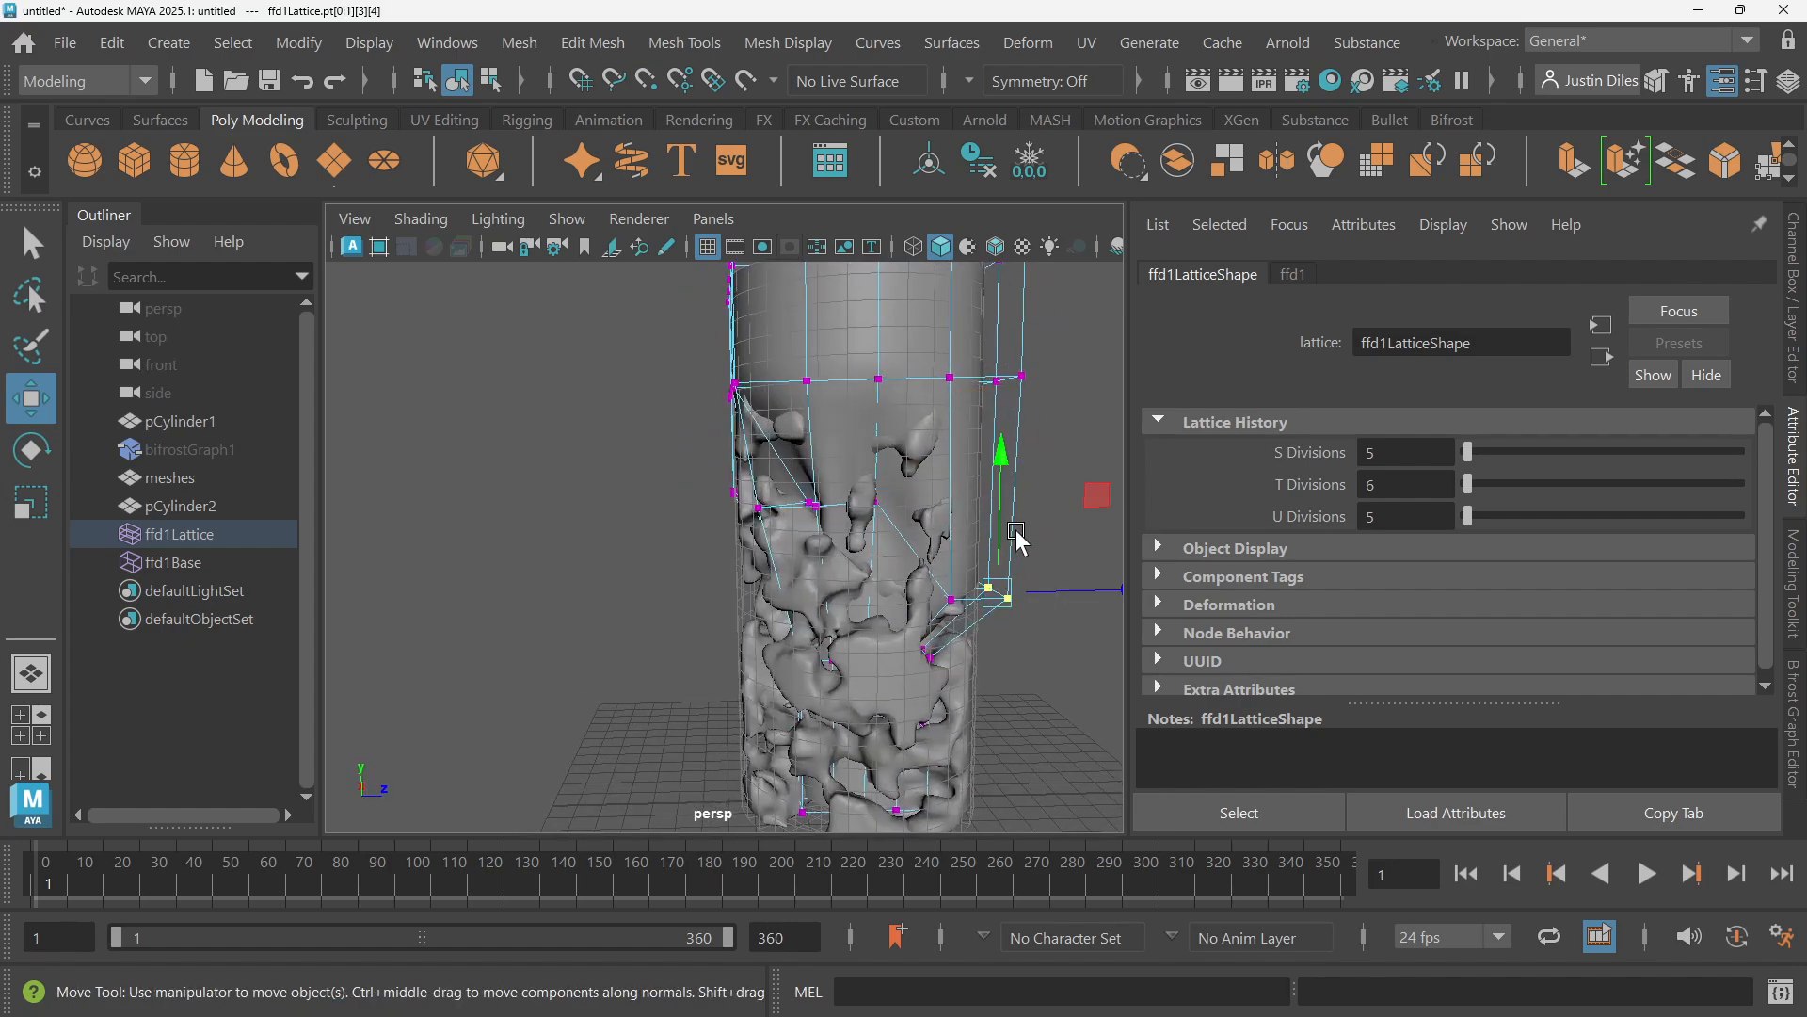
pyautogui.keyDown('alt'); pyautogui.moveTo(1054, 495); pyautogui.dragTo(1133, 537); pyautogui.keyUp('alt')
pyautogui.moveTo(1080, 500); pyautogui.dragTo(1049, 530)
pyautogui.keyDown('alt'); pyautogui.moveTo(1045, 513); pyautogui.dragTo(1094, 424); pyautogui.keyUp('alt')
# Leave lattice point editing and clear the selection to check the shaped column
pyautogui.scroll(-4, 1094, 424)
pyautogui.scroll(2, 1094, 423)
pyautogui.keyDown('alt'); pyautogui.moveTo(787, 418); pyautogui.dragTo(800, 441); pyautogui.keyUp('alt')
pyautogui.click(28, 236)
pyautogui.click(1069, 465)
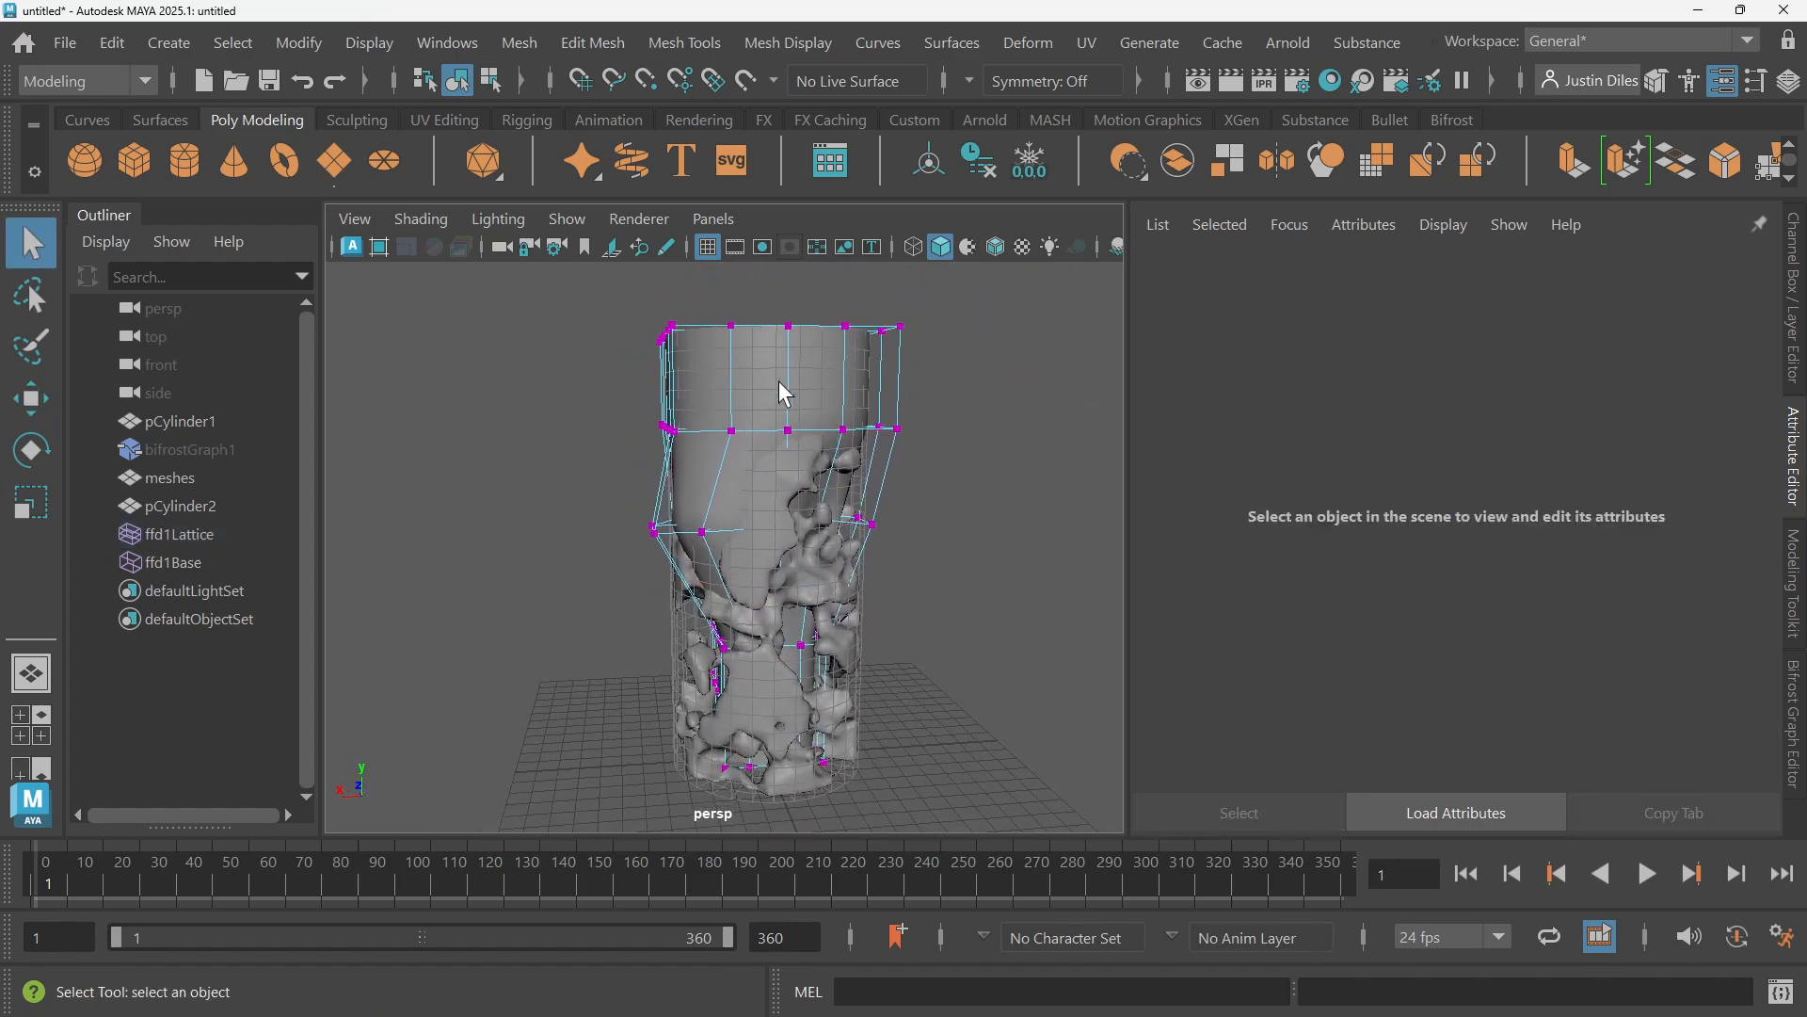
pyautogui.click(777, 376)
pyautogui.click(777, 508)
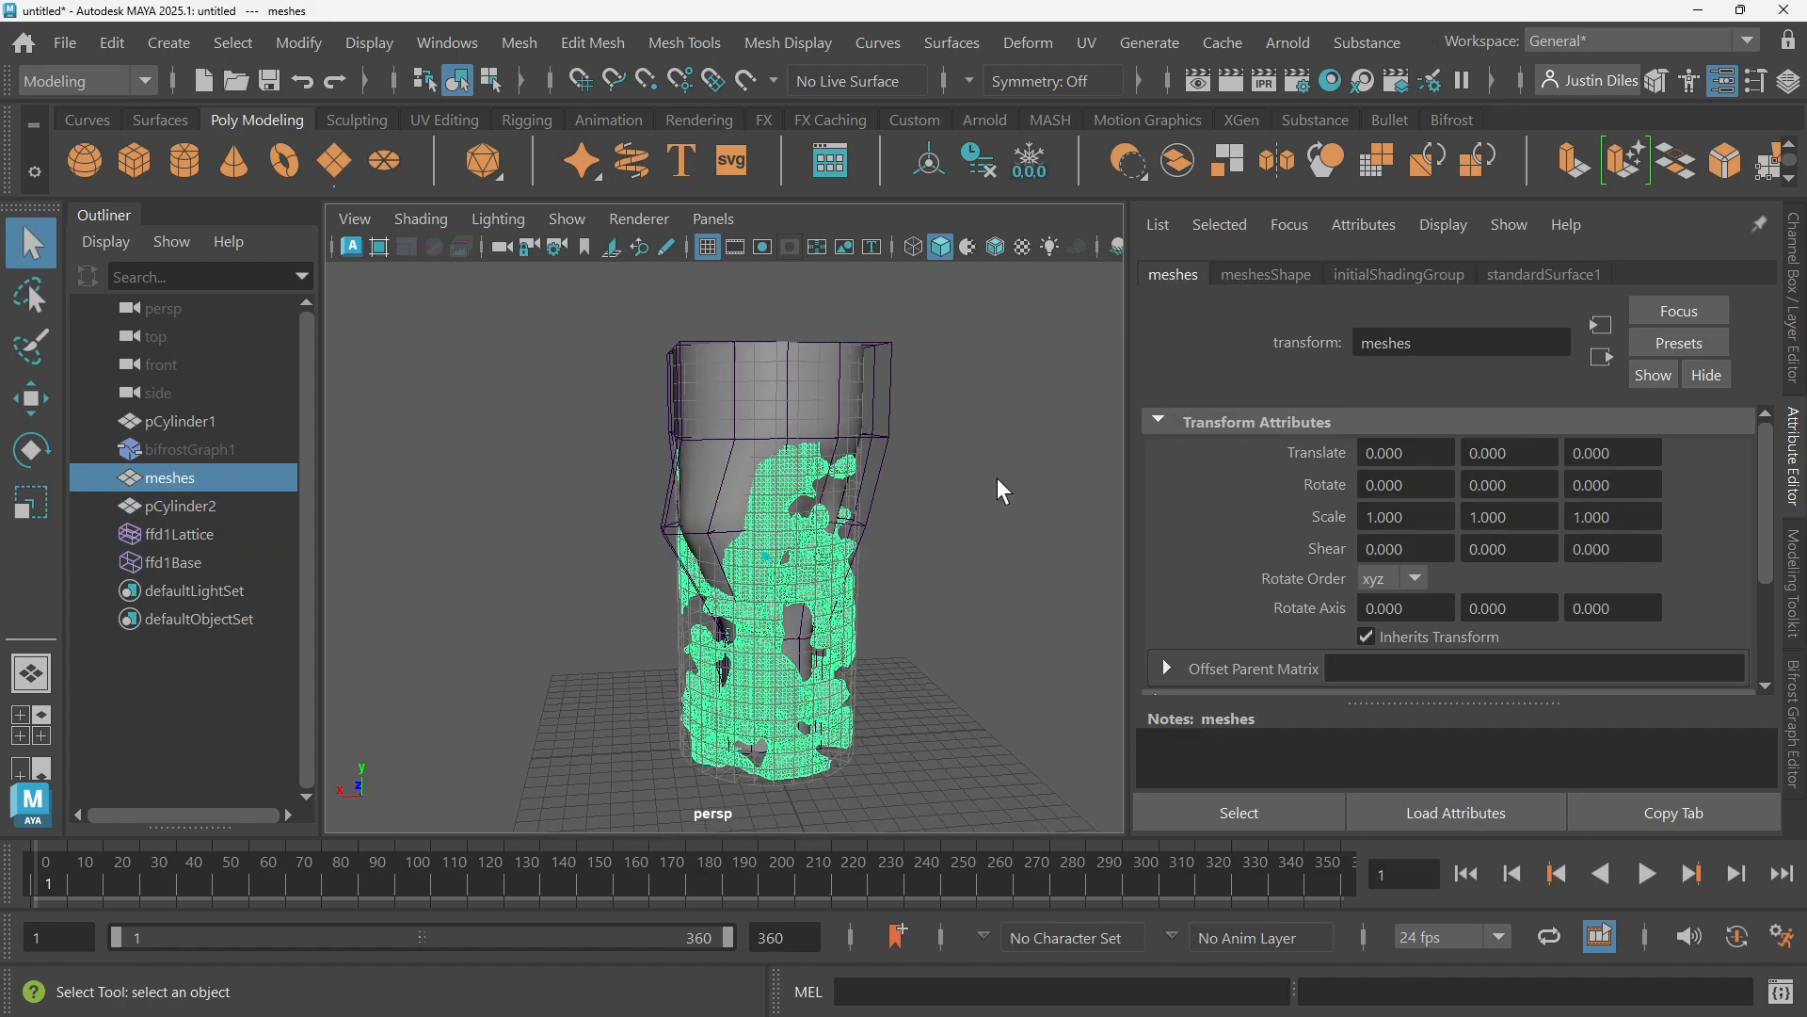
pyautogui.keyDown('alt'); pyautogui.moveTo(1037, 448); pyautogui.dragTo(1012, 527); pyautogui.keyUp('alt')
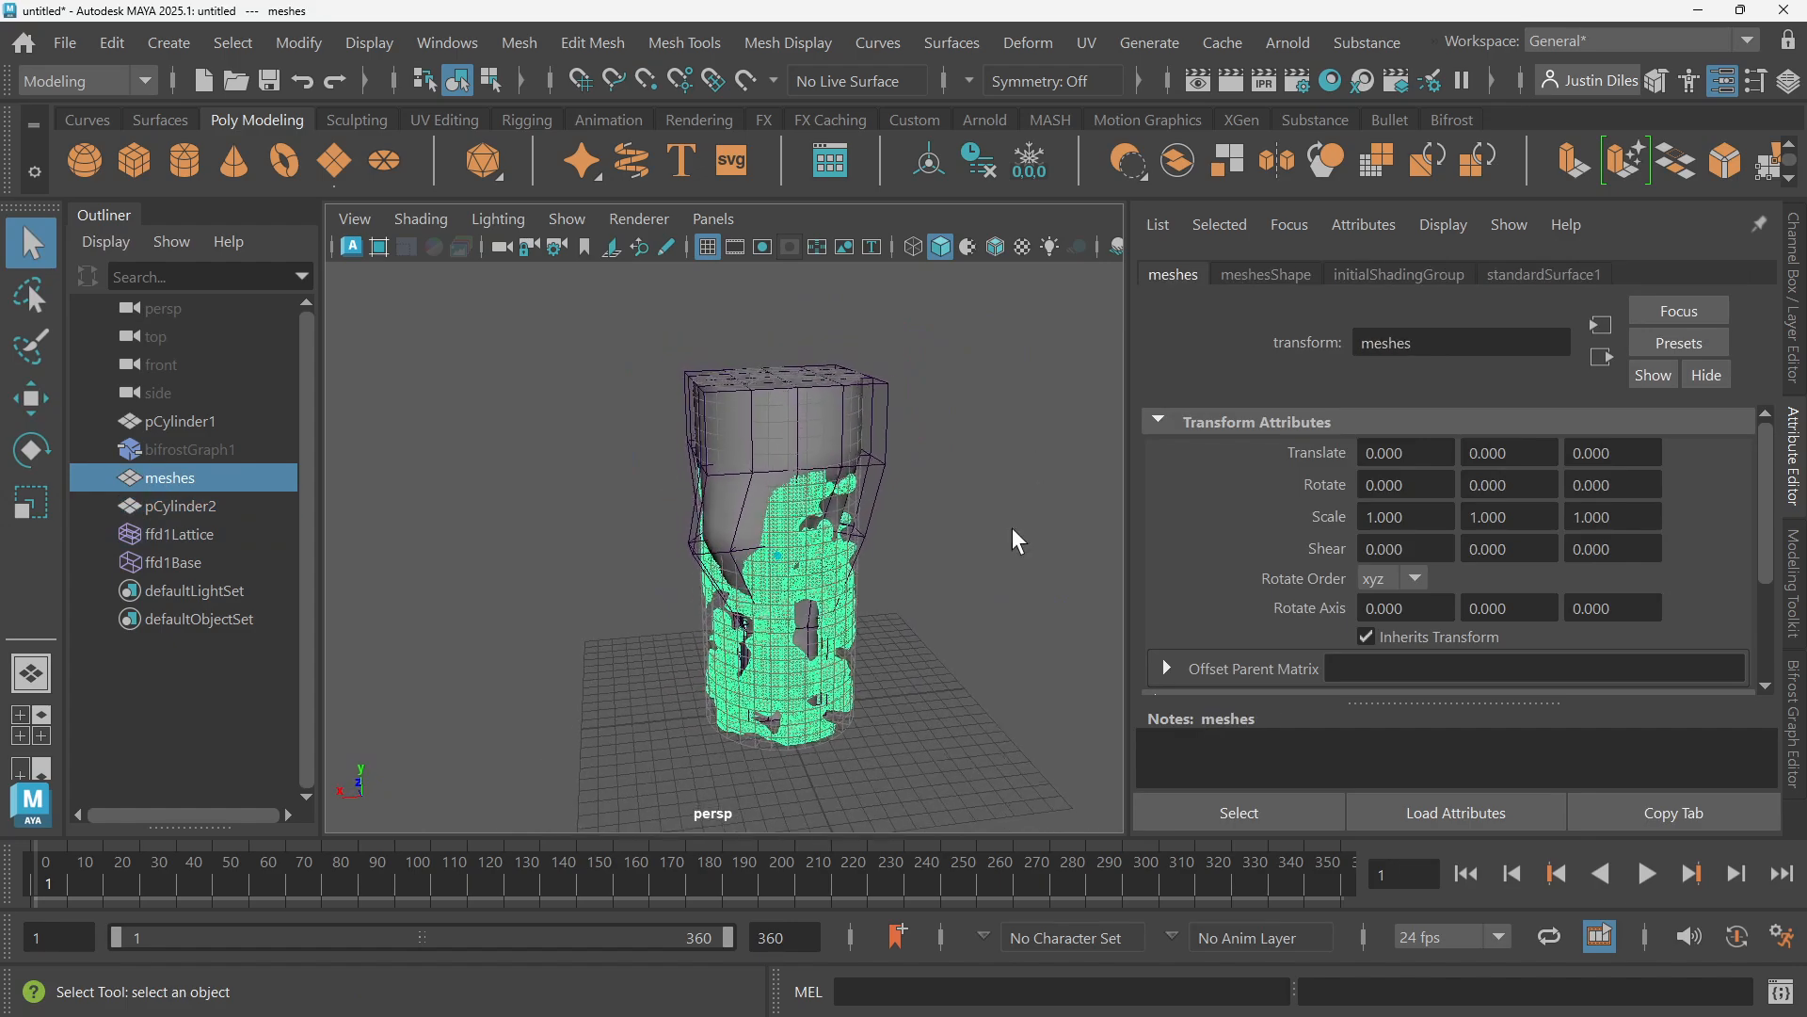
pyautogui.scroll(2, 1012, 527)
pyautogui.click(1013, 527)
pyautogui.scroll(2, 1013, 527)
pyautogui.scroll(-2, 834, 455)
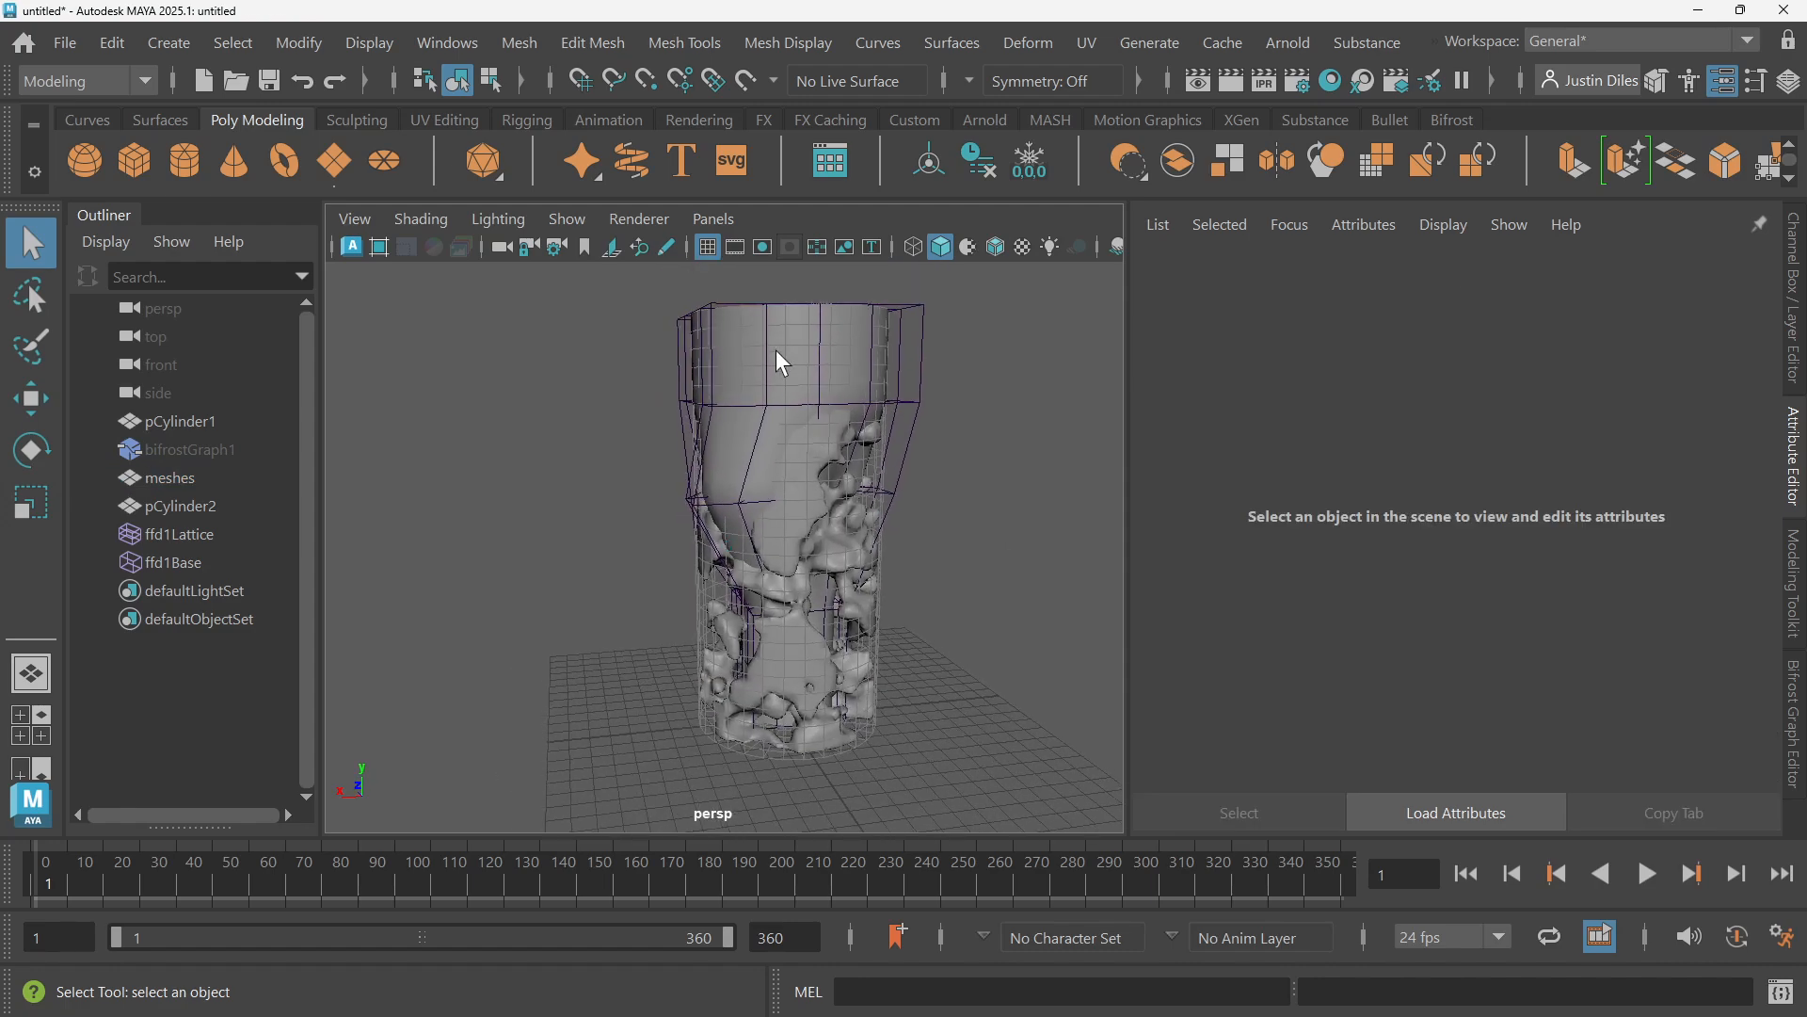
pyautogui.click(805, 381)
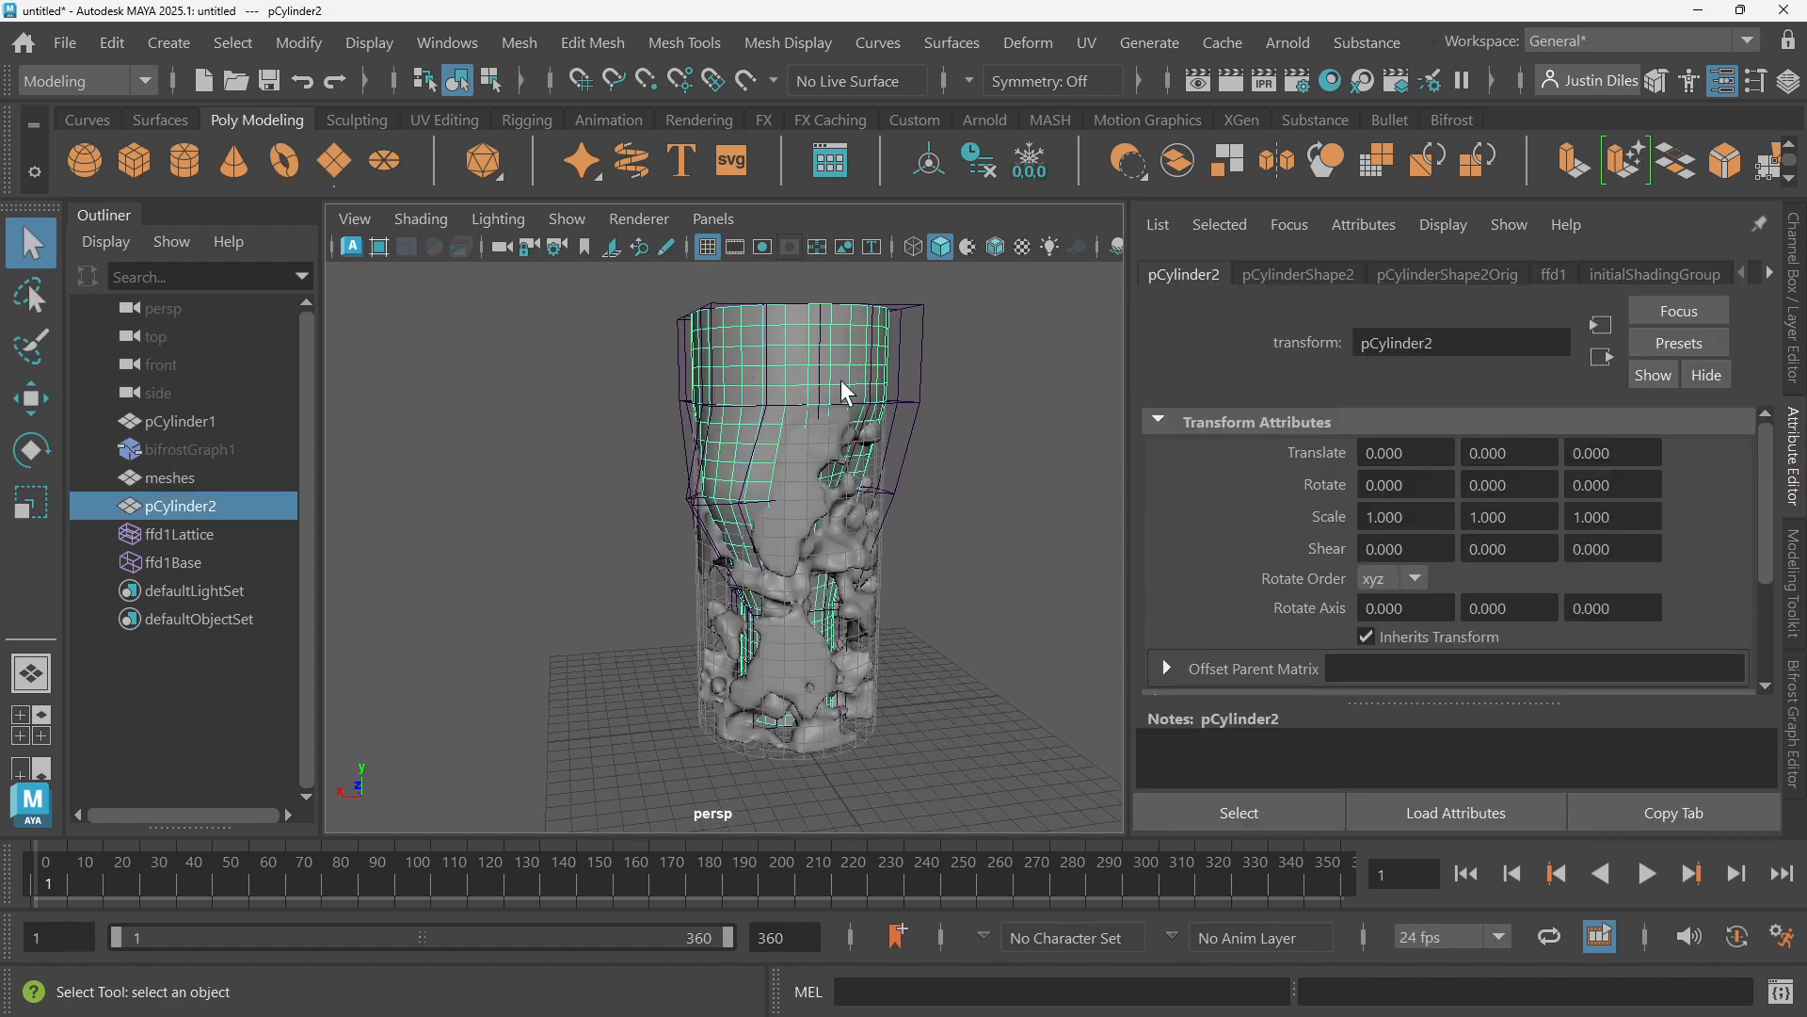
pyautogui.keyDown('alt'); pyautogui.moveTo(915, 373); pyautogui.dragTo(928, 384); pyautogui.keyUp('alt')
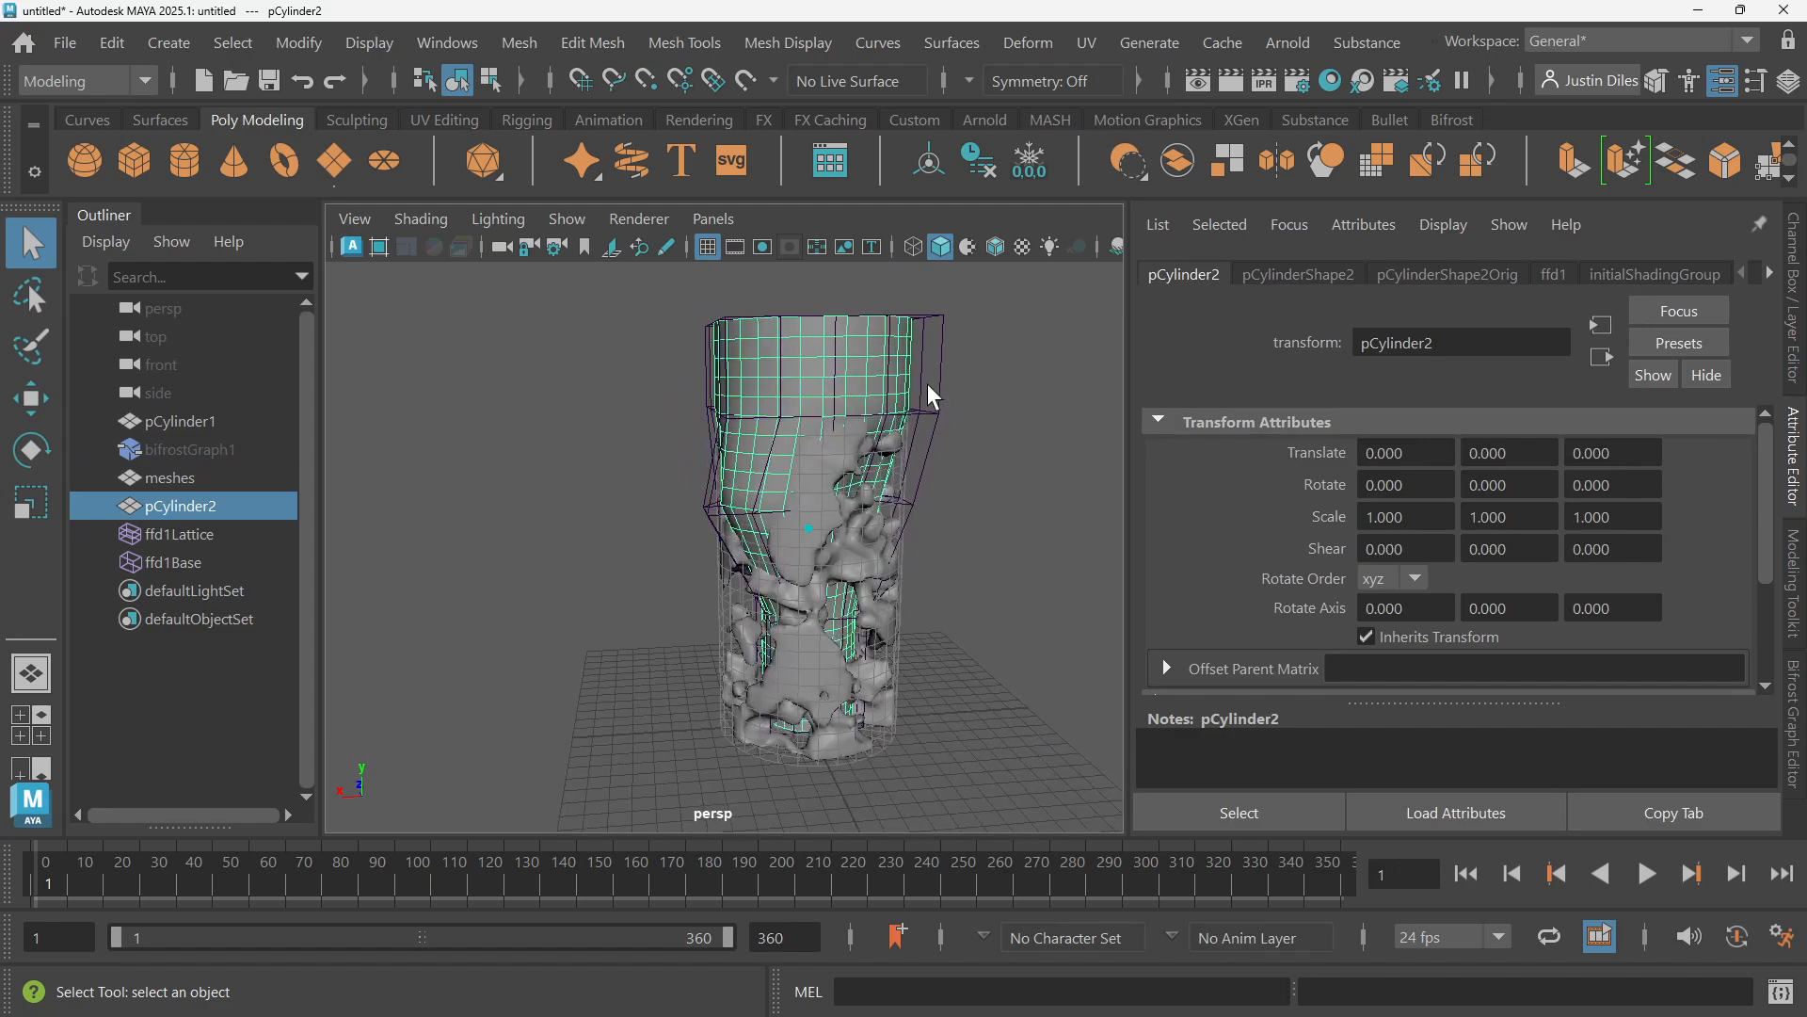
pyautogui.keyDown('alt'); pyautogui.moveTo(928, 382); pyautogui.dragTo(941, 393, button='middle'); pyautogui.keyUp('alt')
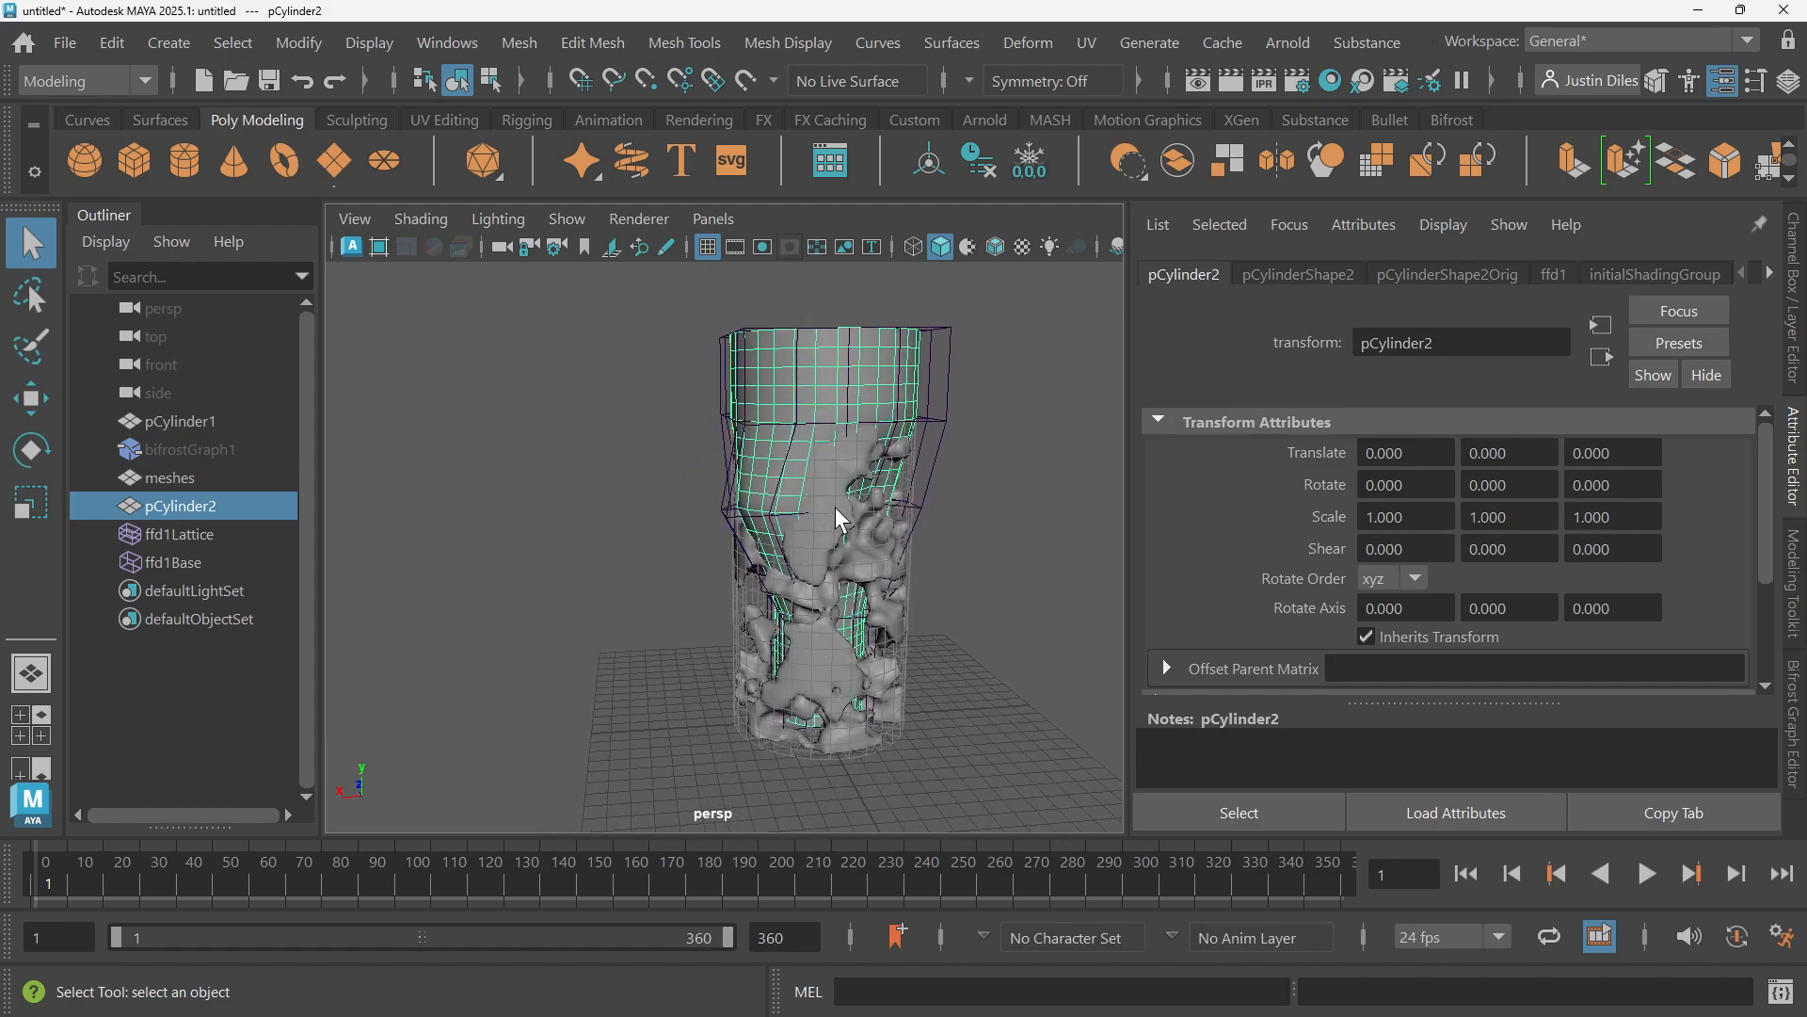
pyautogui.keyDown('shift'); pyautogui.click(836, 509); pyautogui.keyUp('shift')
pyautogui.keyDown('alt'); pyautogui.moveTo(1002, 446); pyautogui.dragTo(1004, 448); pyautogui.keyUp('alt')
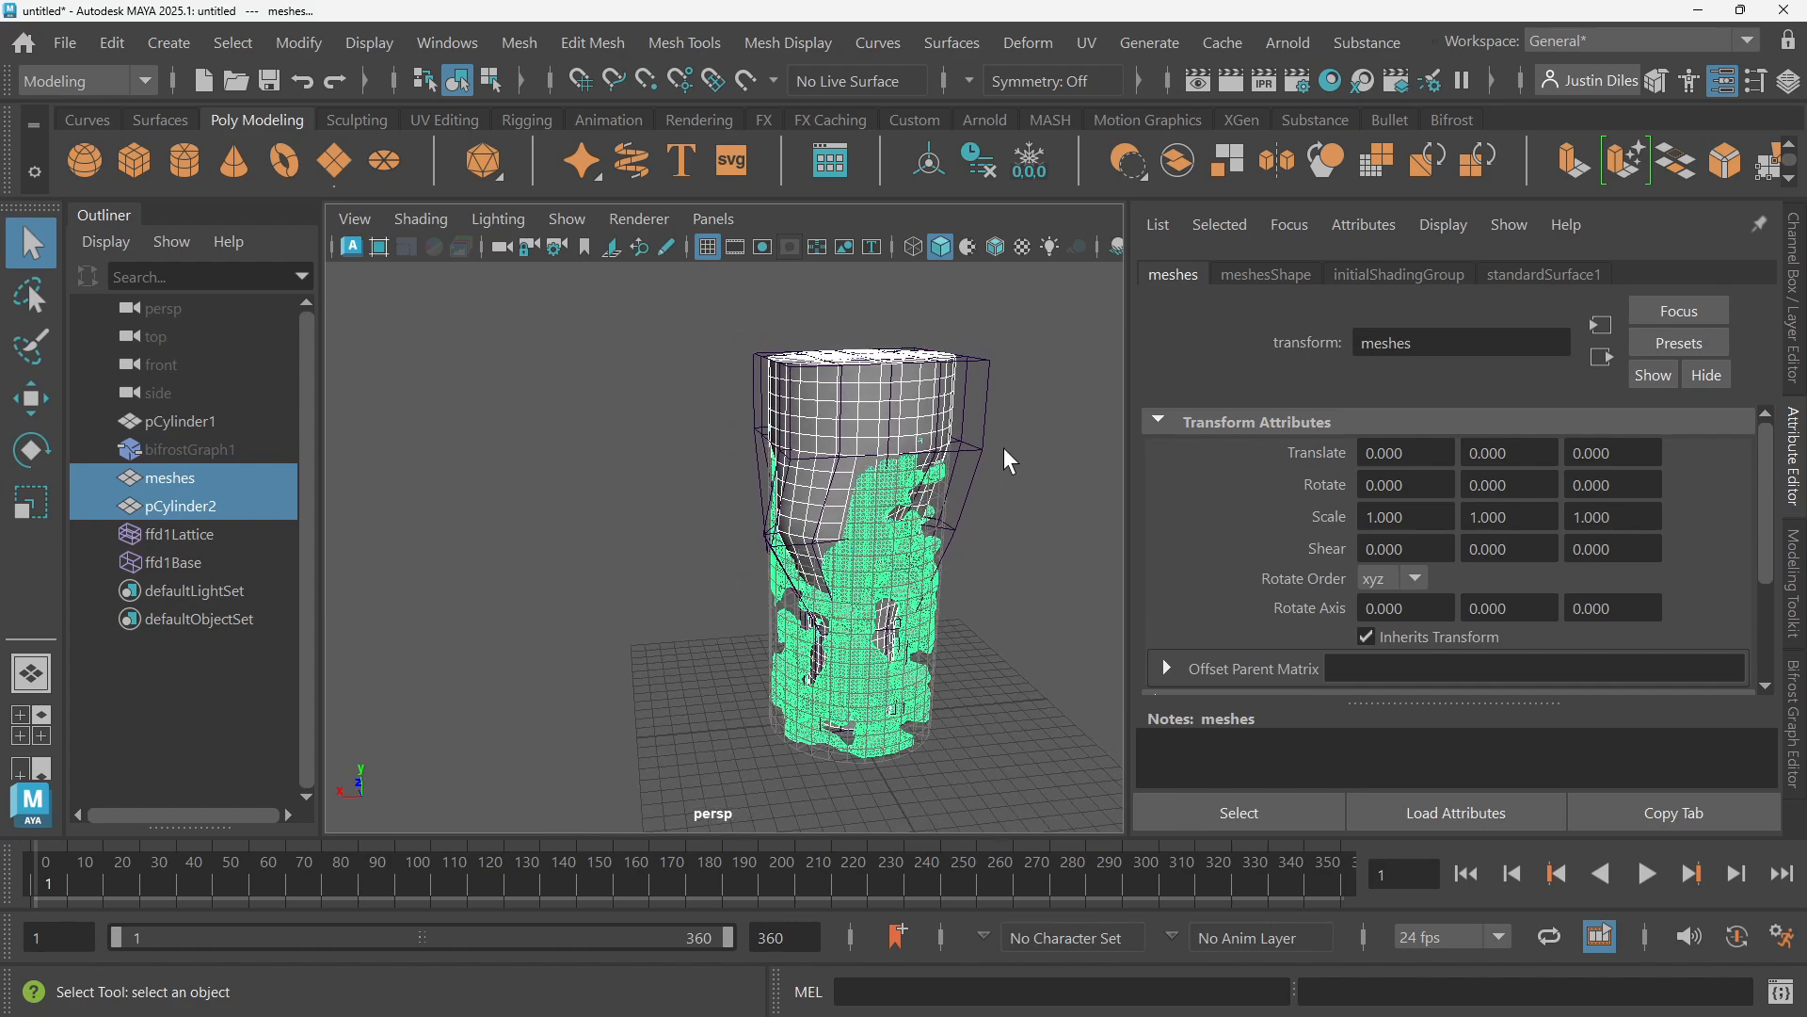
pyautogui.keyDown('alt'); pyautogui.moveTo(951, 495); pyautogui.dragTo(864, 459); pyautogui.keyUp('alt')
pyautogui.click(865, 460)
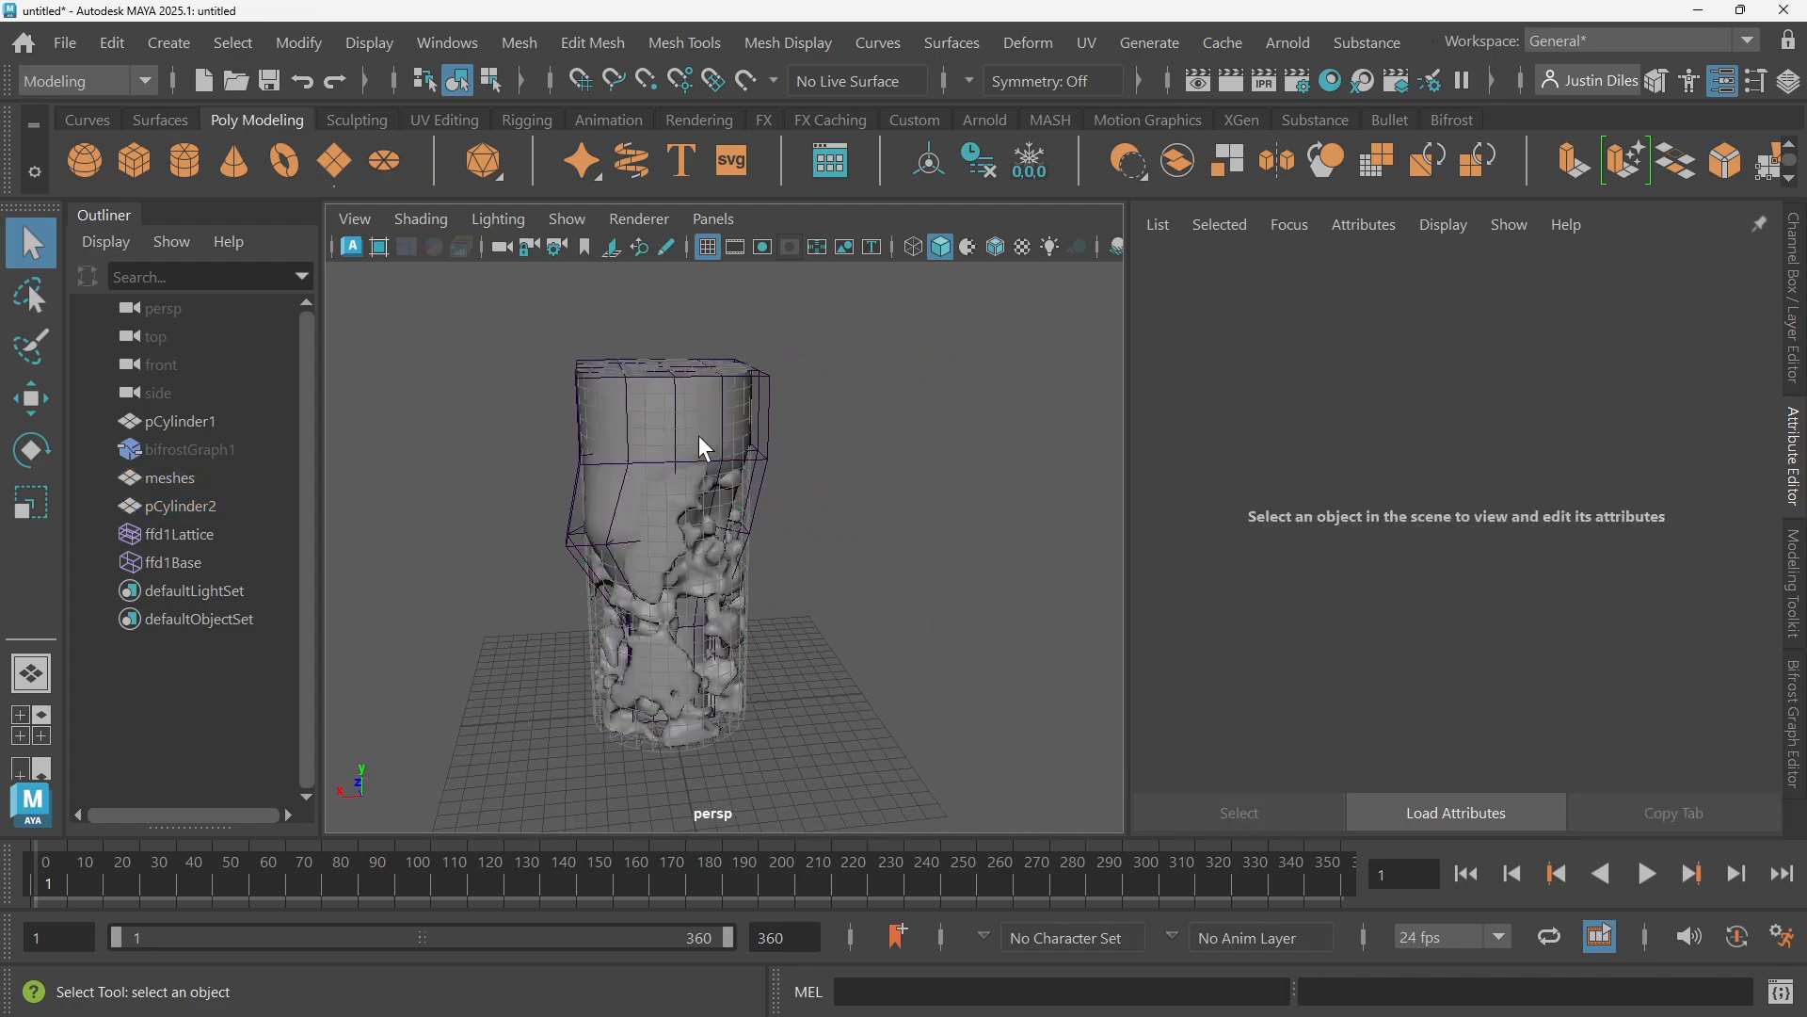
# Duplicate the deformed cylinder pCylinder2 together with the meshes object and move the copies along X beside the original column
pyautogui.click(692, 461)
pyautogui.keyDown('shift'); pyautogui.click(669, 503); pyautogui.keyUp('shift')
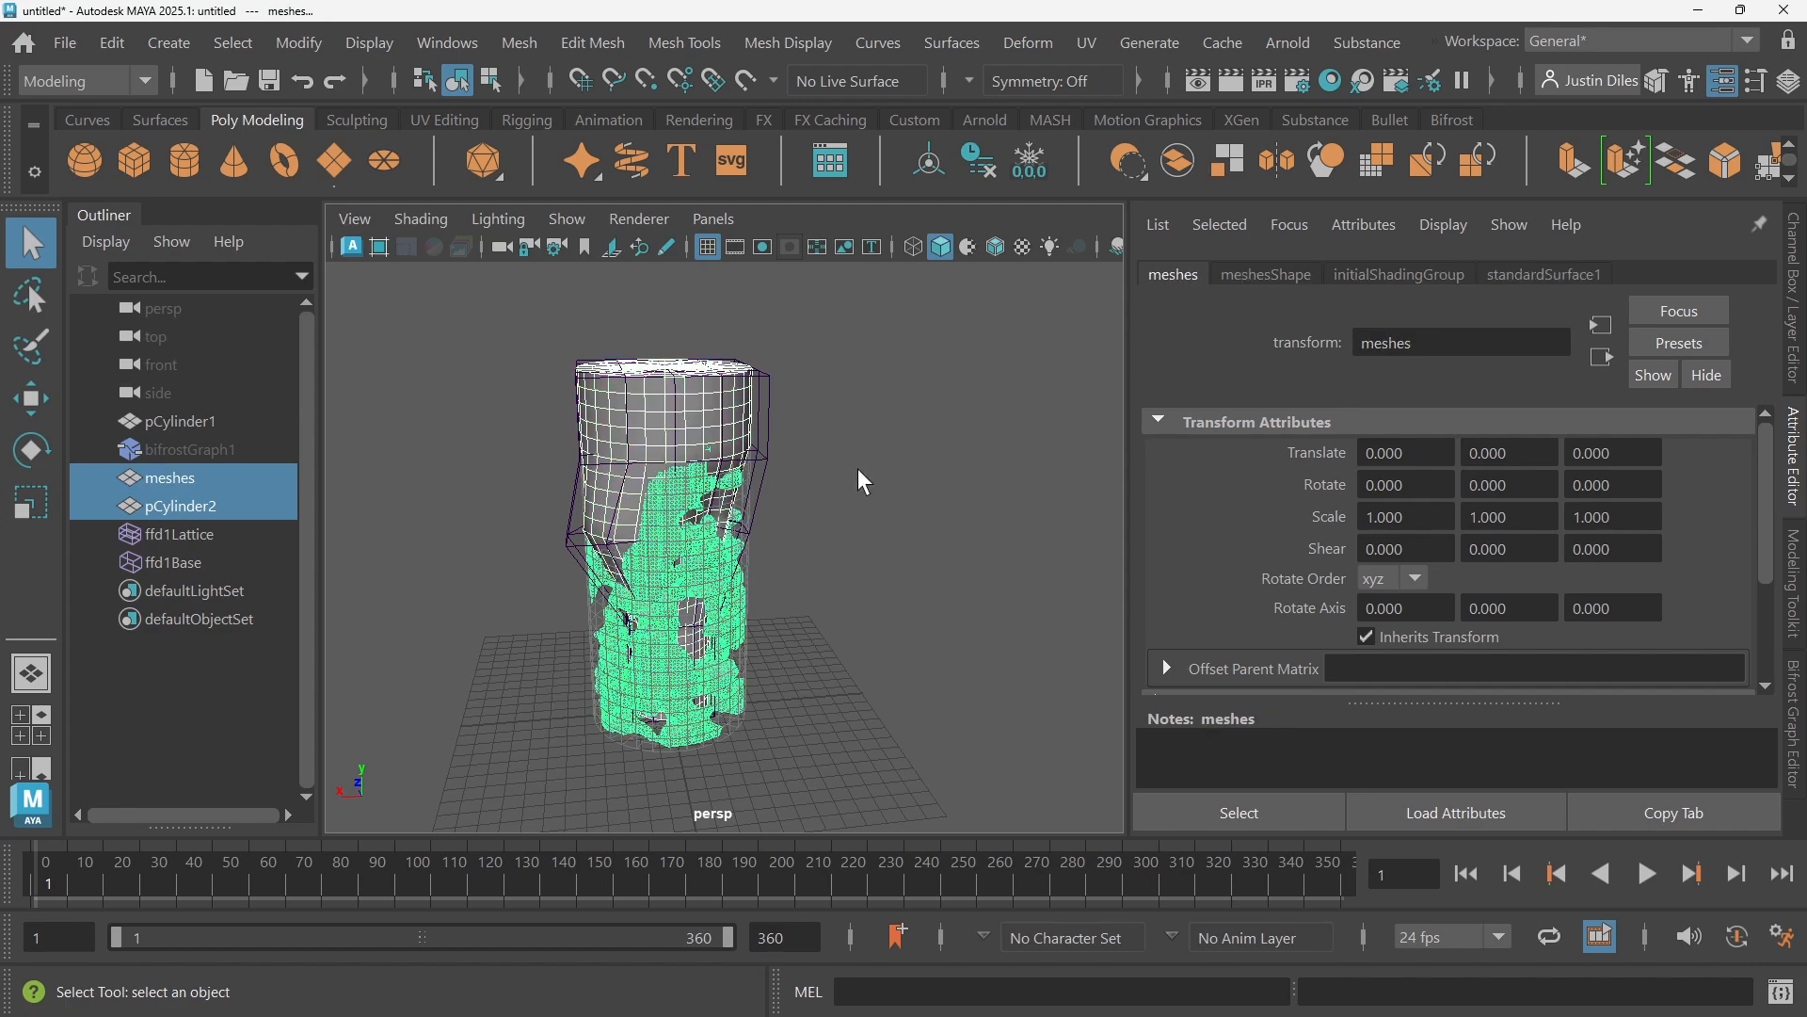
pyautogui.hotkey('ctrl', 'd')
pyautogui.press('w')
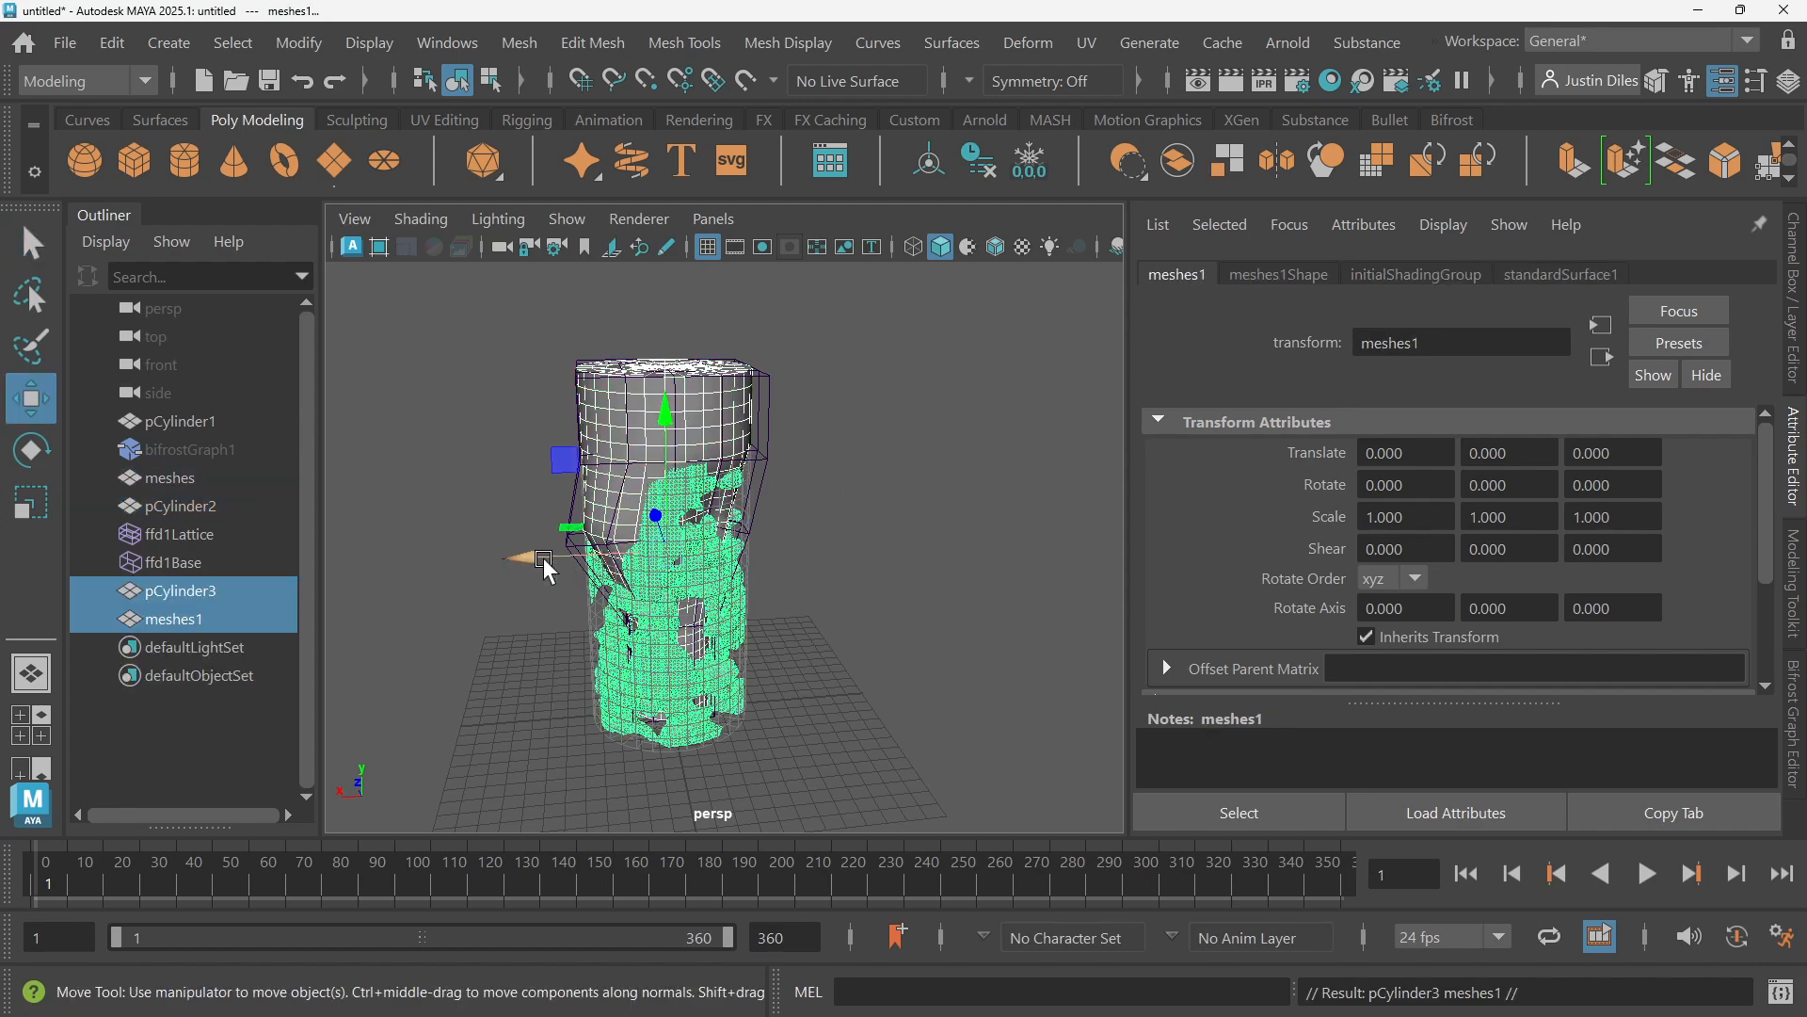
pyautogui.moveTo(541, 568); pyautogui.dragTo(805, 598)
pyautogui.keyDown('alt'); pyautogui.moveTo(958, 474); pyautogui.dragTo(1801, 546); pyautogui.keyUp('alt')
# Combine the duplicated cylinder and eroded mesh into a single object and clear the selection to inspect it
pyautogui.click(1801, 554)
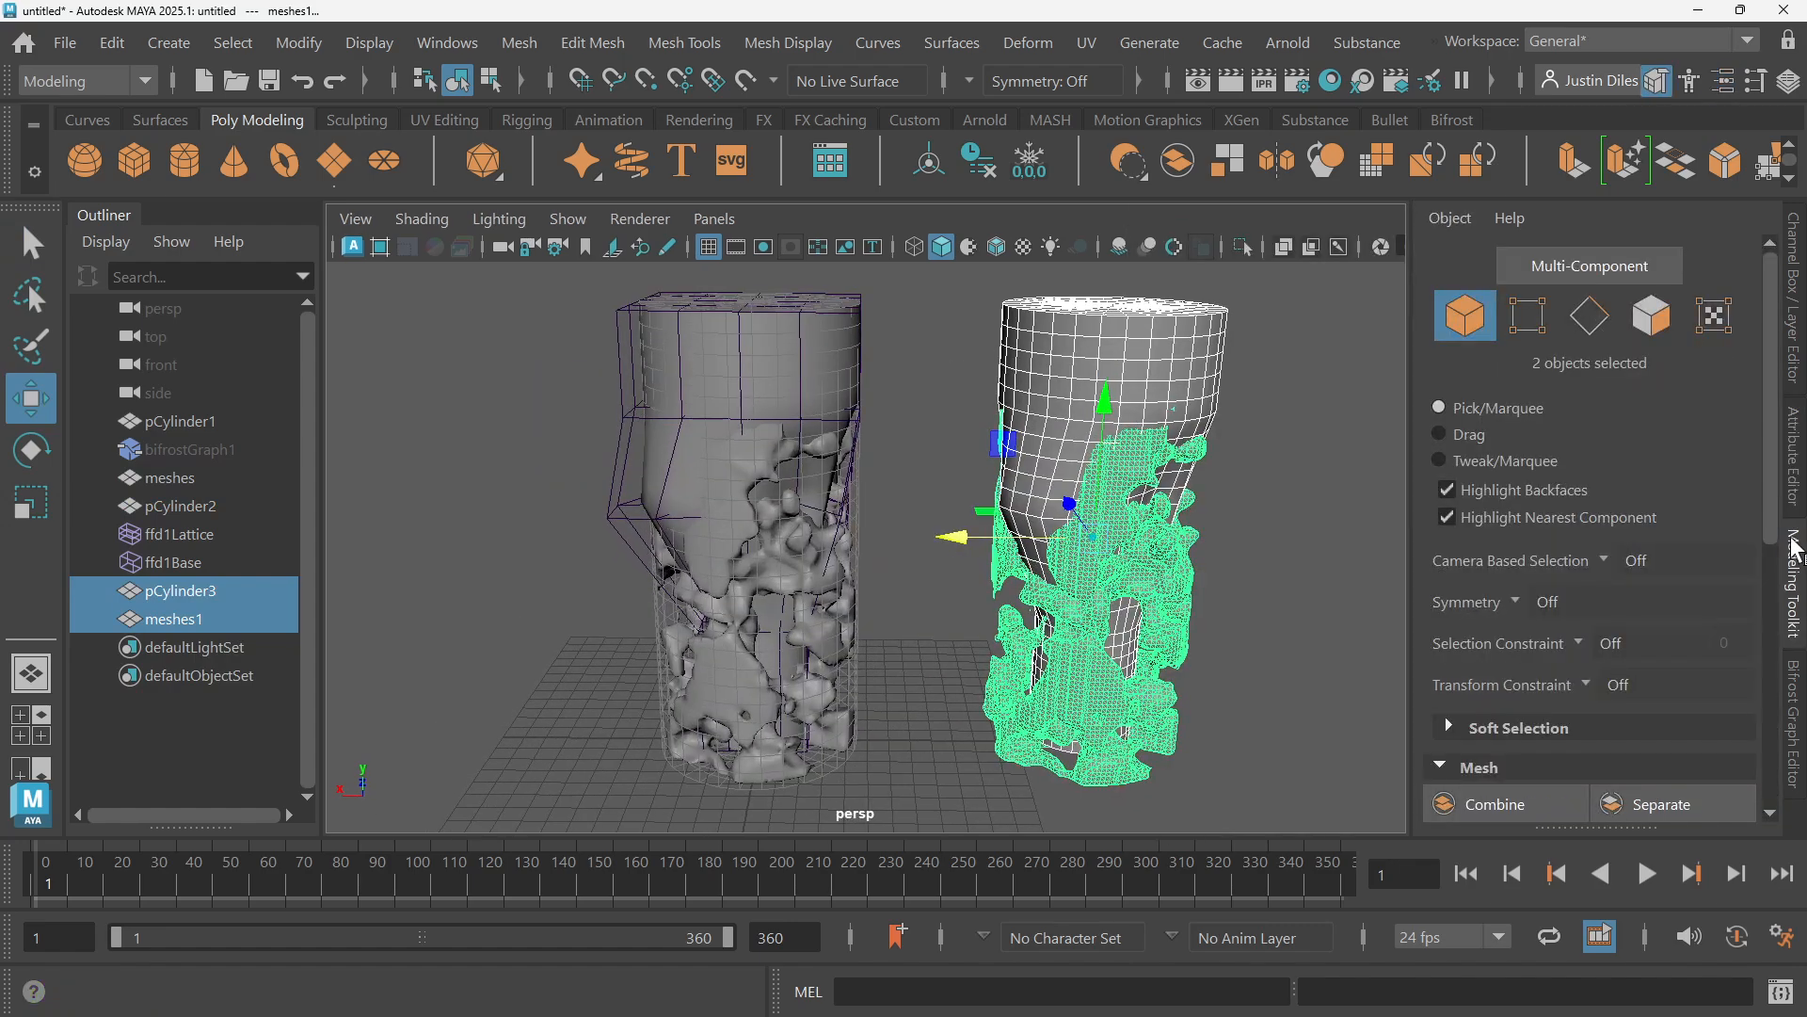
pyautogui.scroll(-4, 1506, 471)
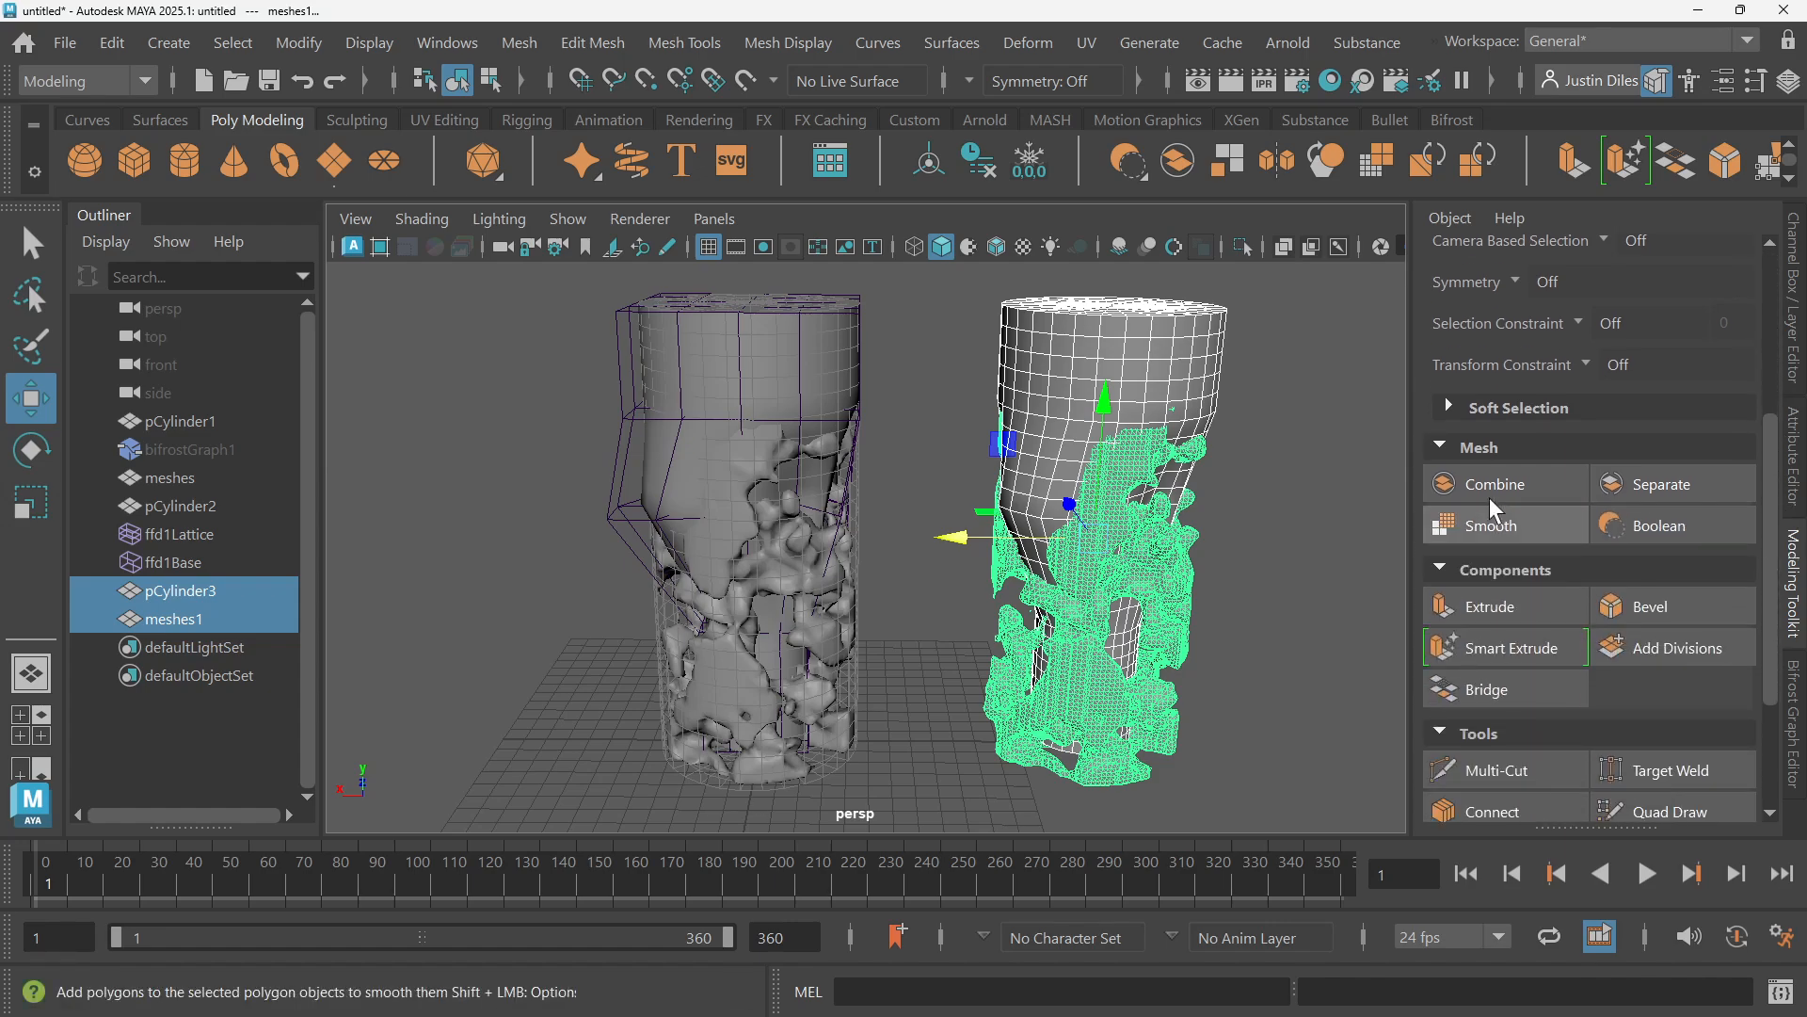
pyautogui.click(1456, 485)
pyautogui.click(1270, 482)
pyautogui.keyDown('alt'); pyautogui.moveTo(1271, 482); pyautogui.dragTo(1306, 463); pyautogui.keyUp('alt')
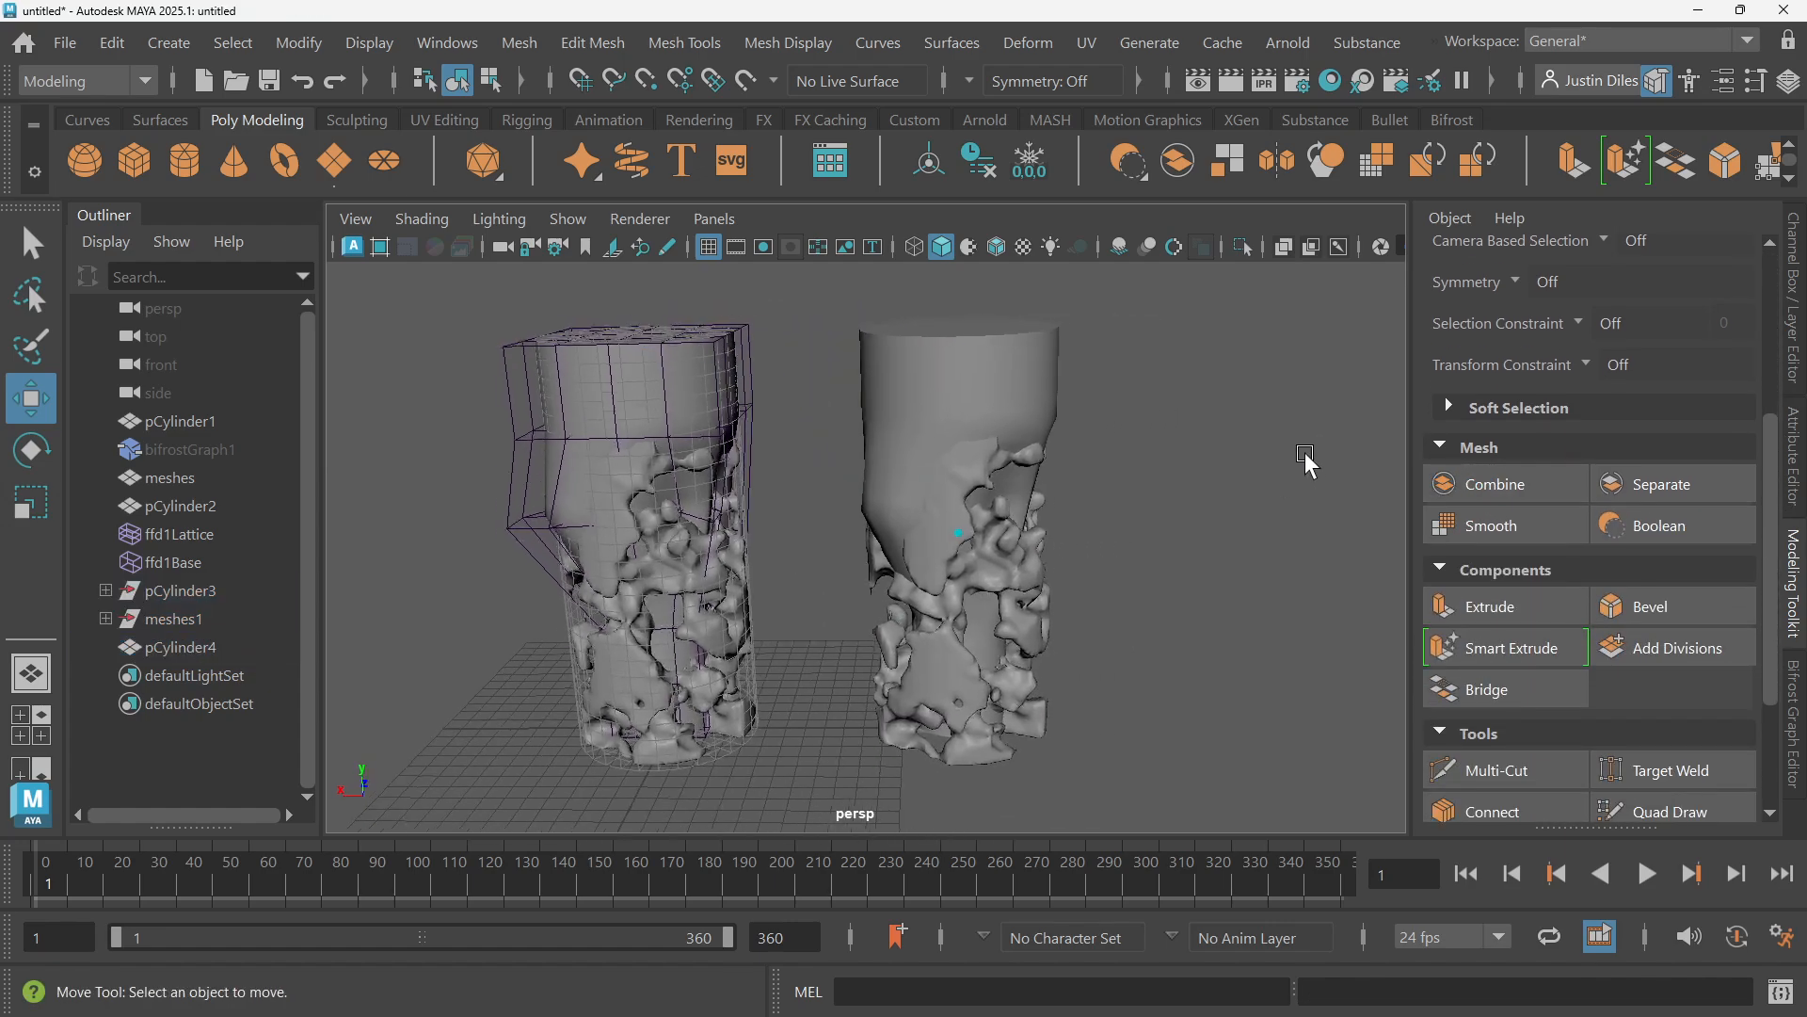
pyautogui.scroll(2, 1307, 461)
pyautogui.scroll(-1, 636, 344)
pyautogui.scroll(-1, 636, 344)
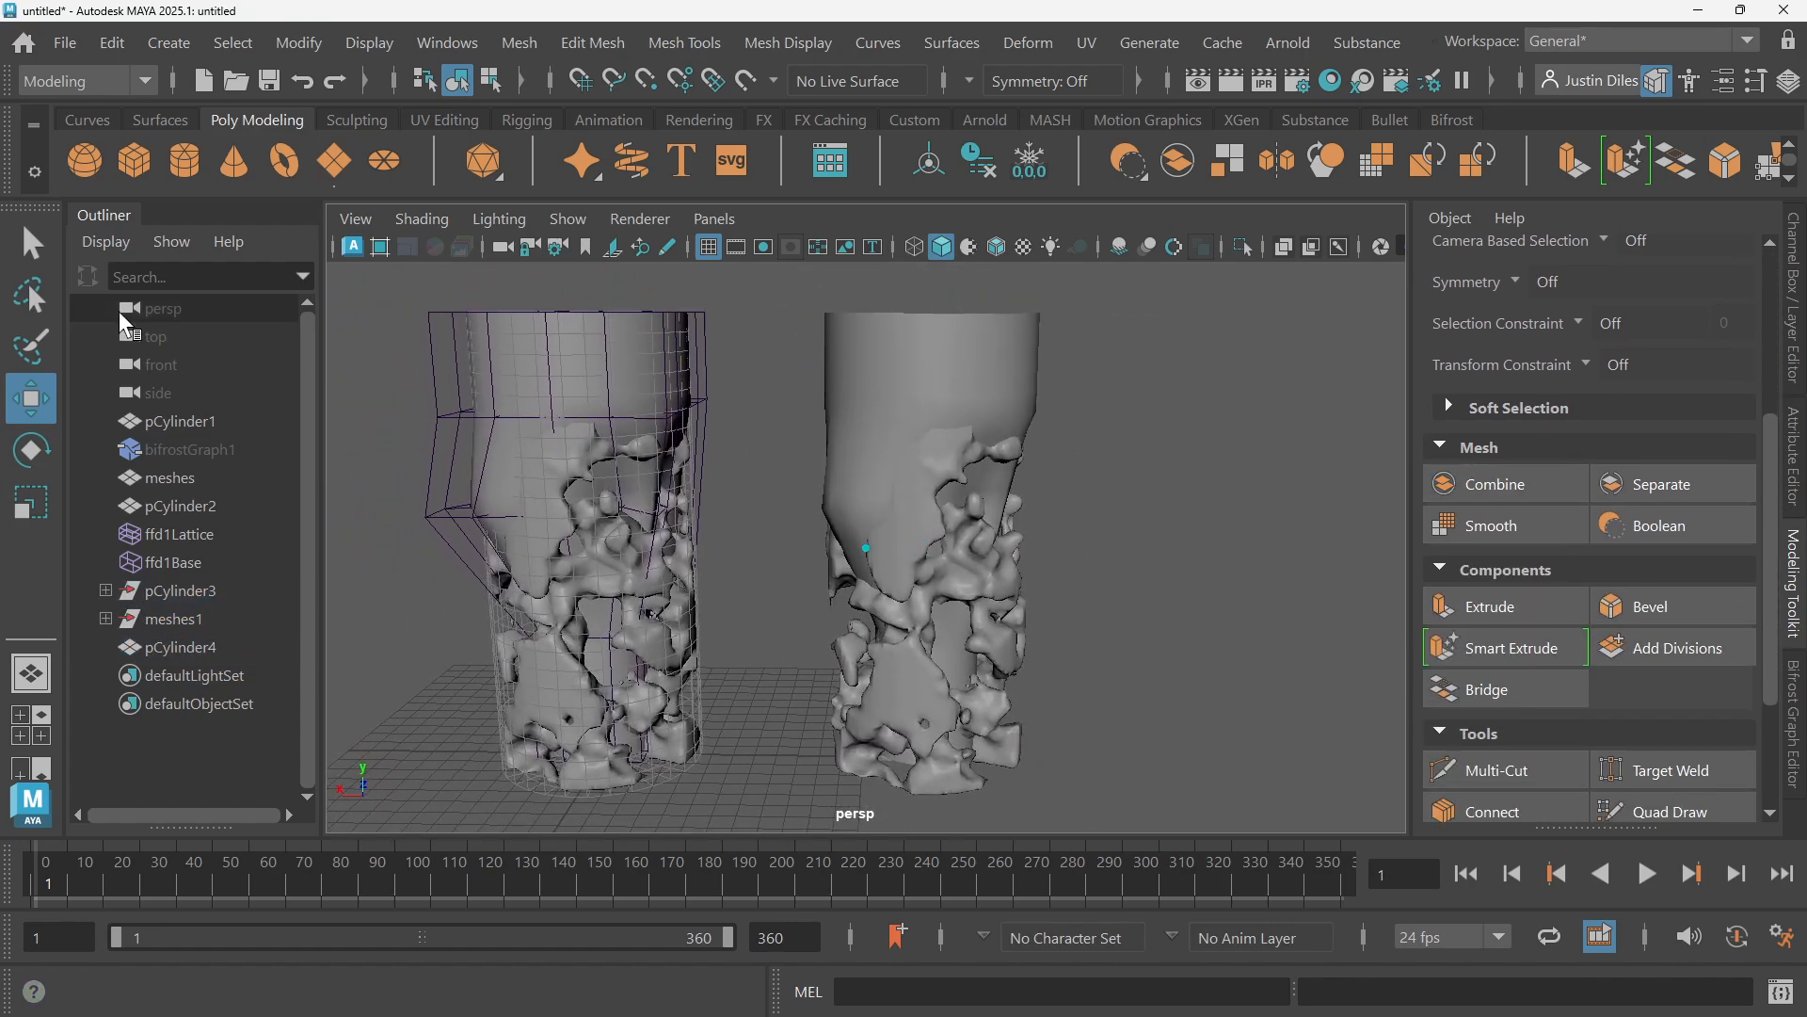
pyautogui.click(33, 249)
pyautogui.keyDown('alt'); pyautogui.moveTo(1116, 401); pyautogui.dragTo(1125, 420); pyautogui.keyUp('alt')
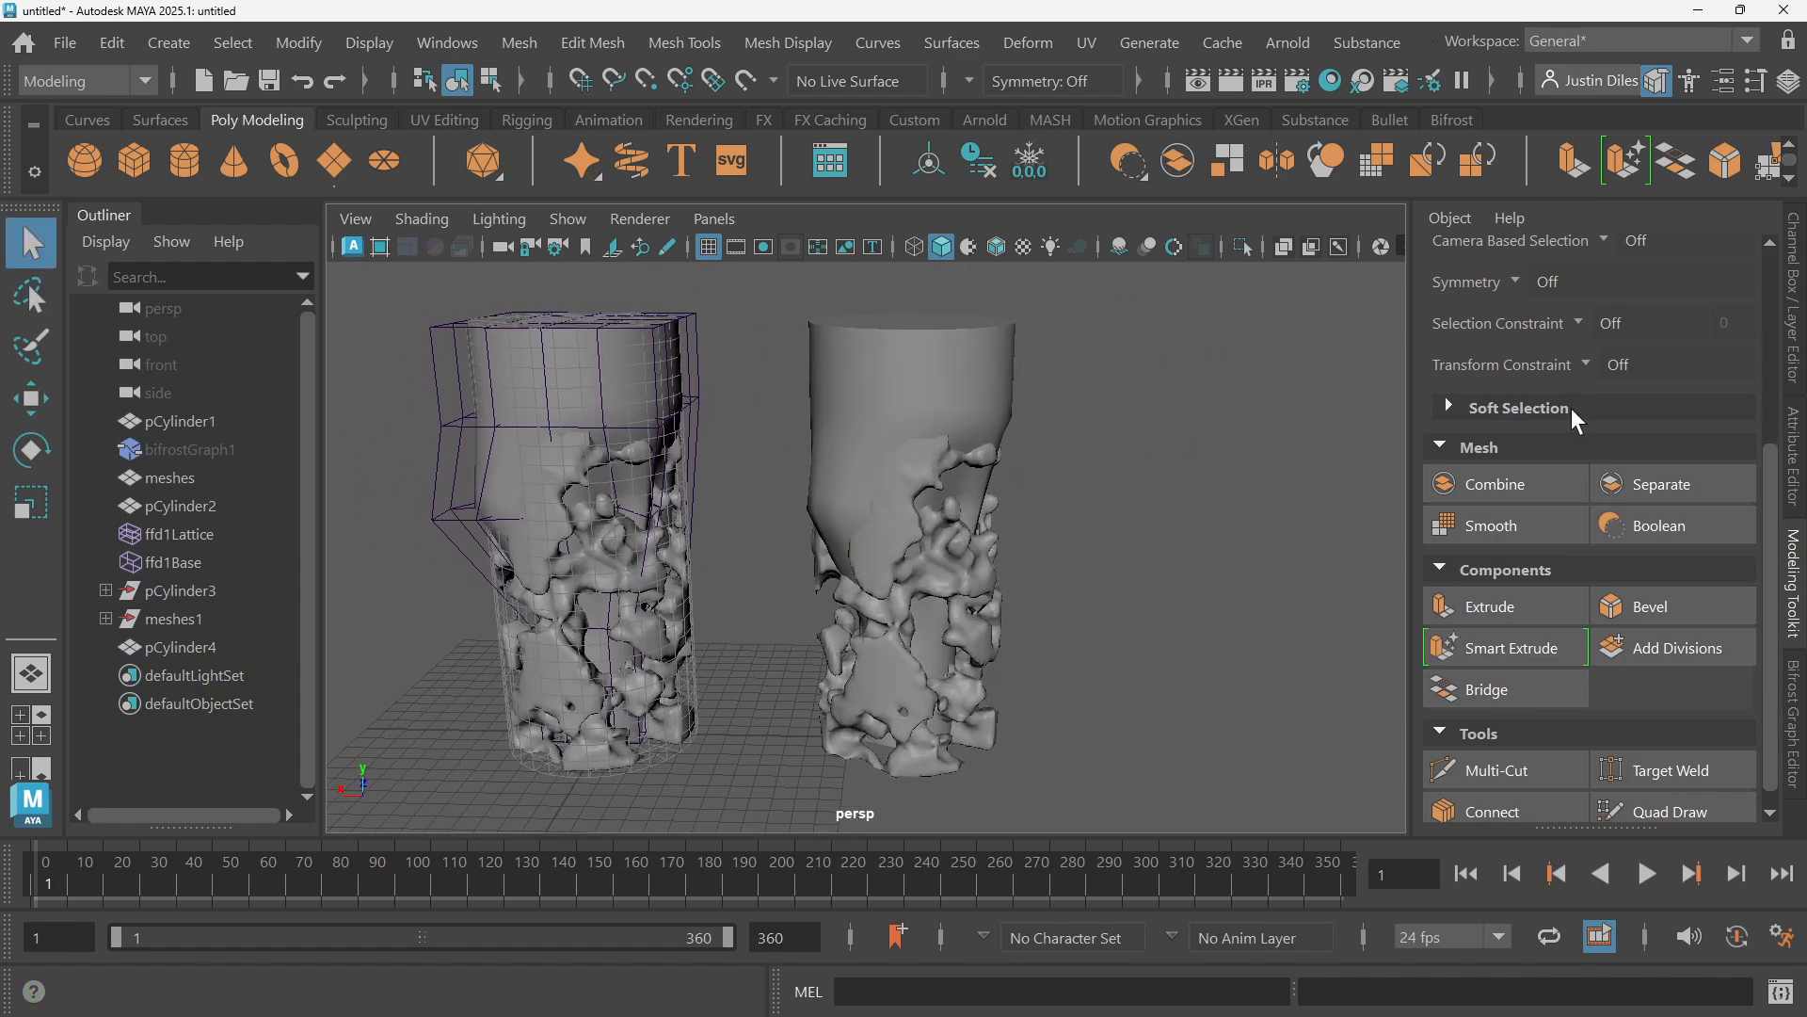
# Open bifrostGraphShape1 in the Bifrost Graph Editor and review its full node network
pyautogui.click(1793, 717)
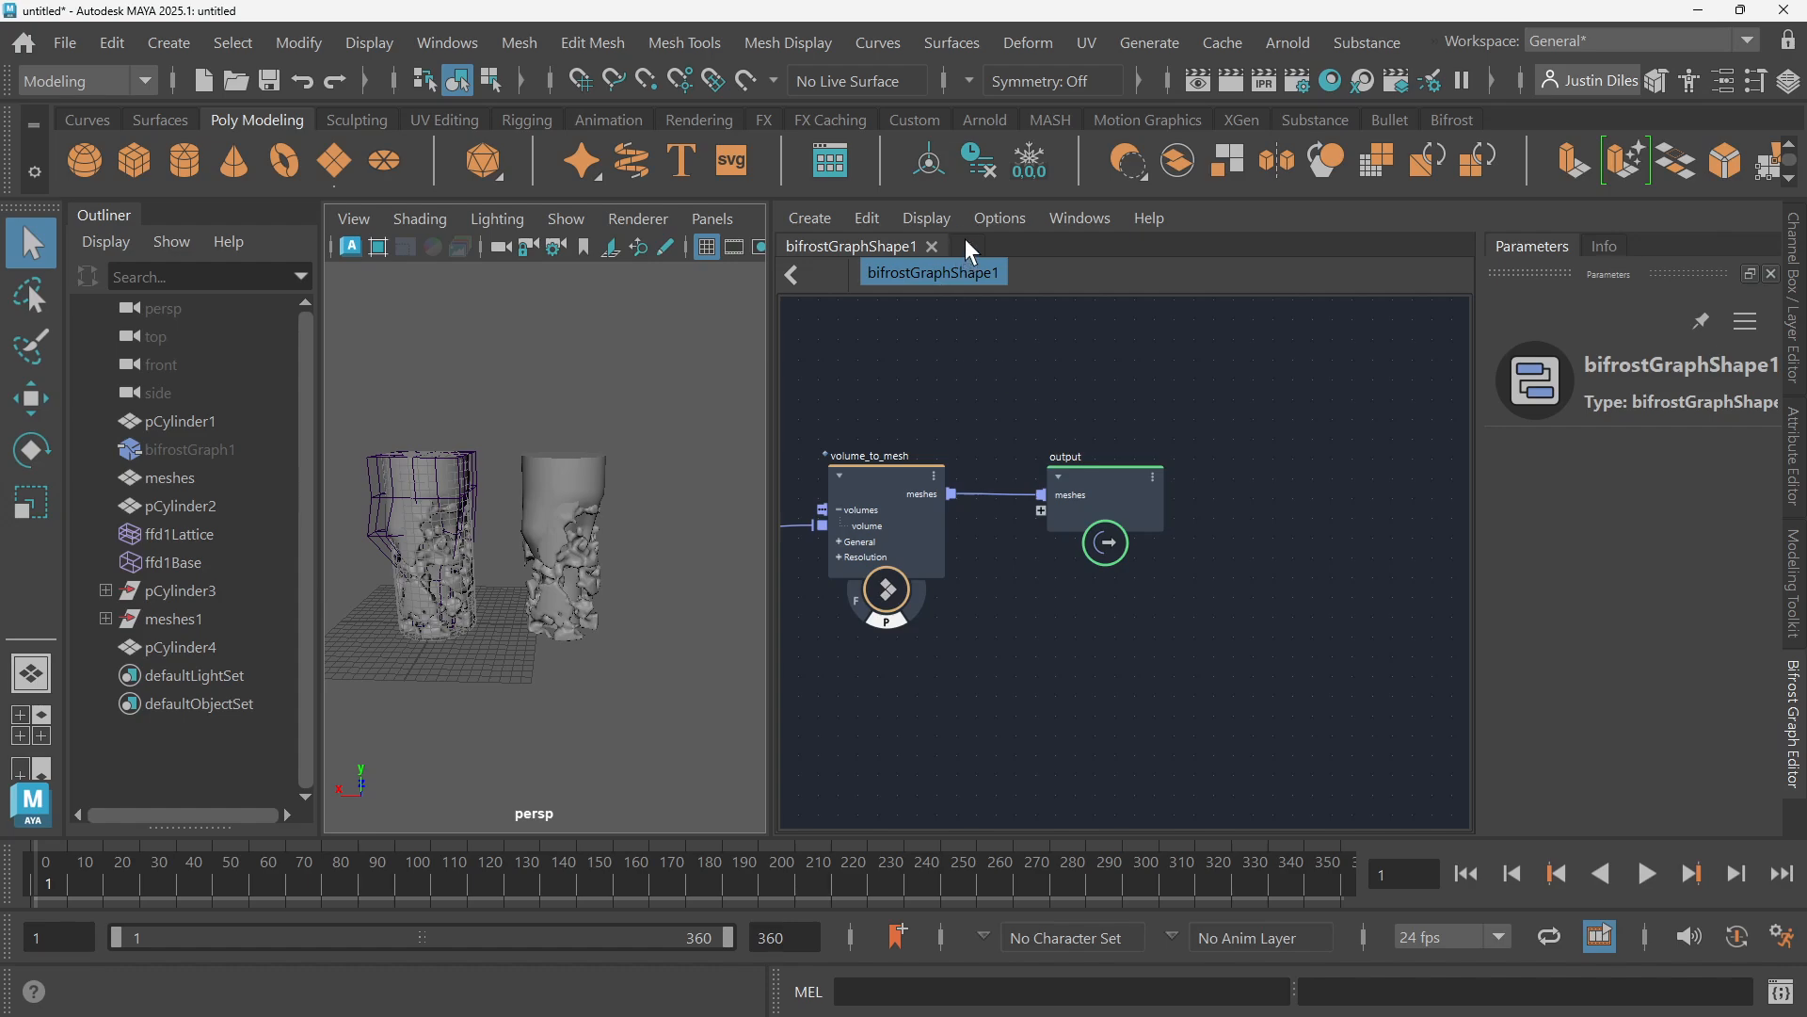
pyautogui.scroll(-3, 1111, 389)
pyautogui.moveTo(970, 545); pyautogui.dragTo(1010, 557, button='middle')
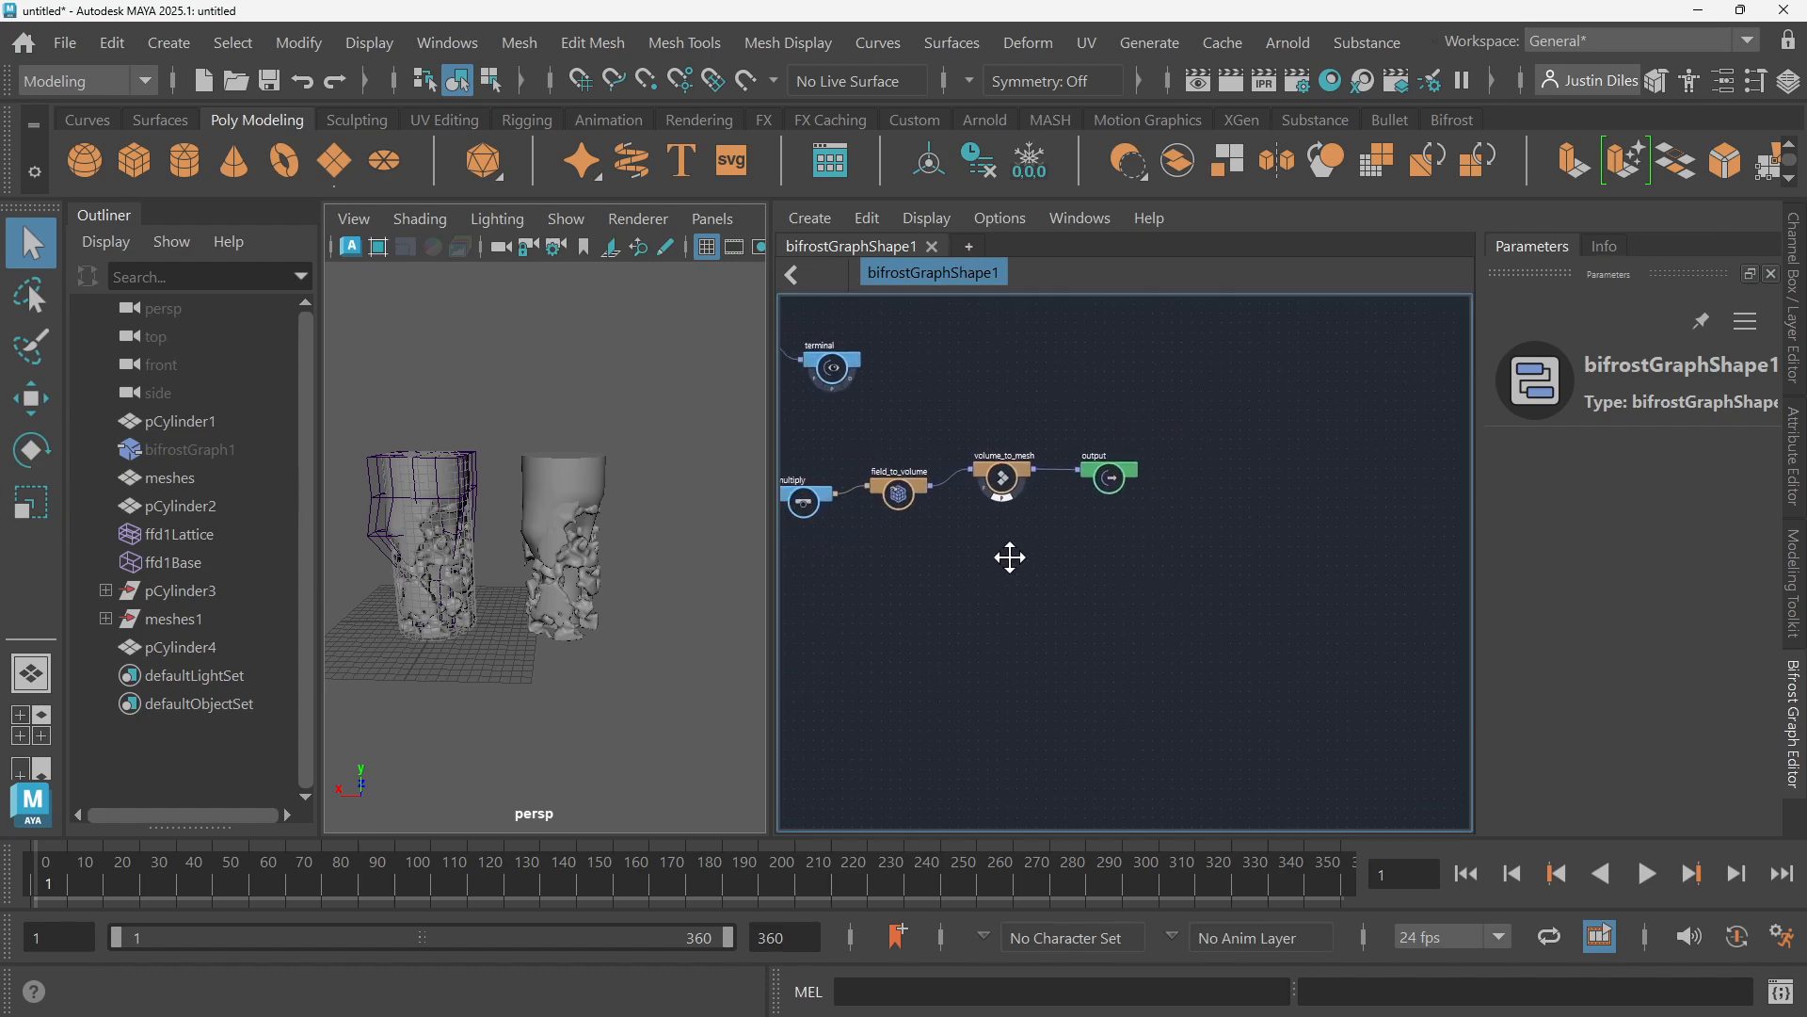
pyautogui.press('a')
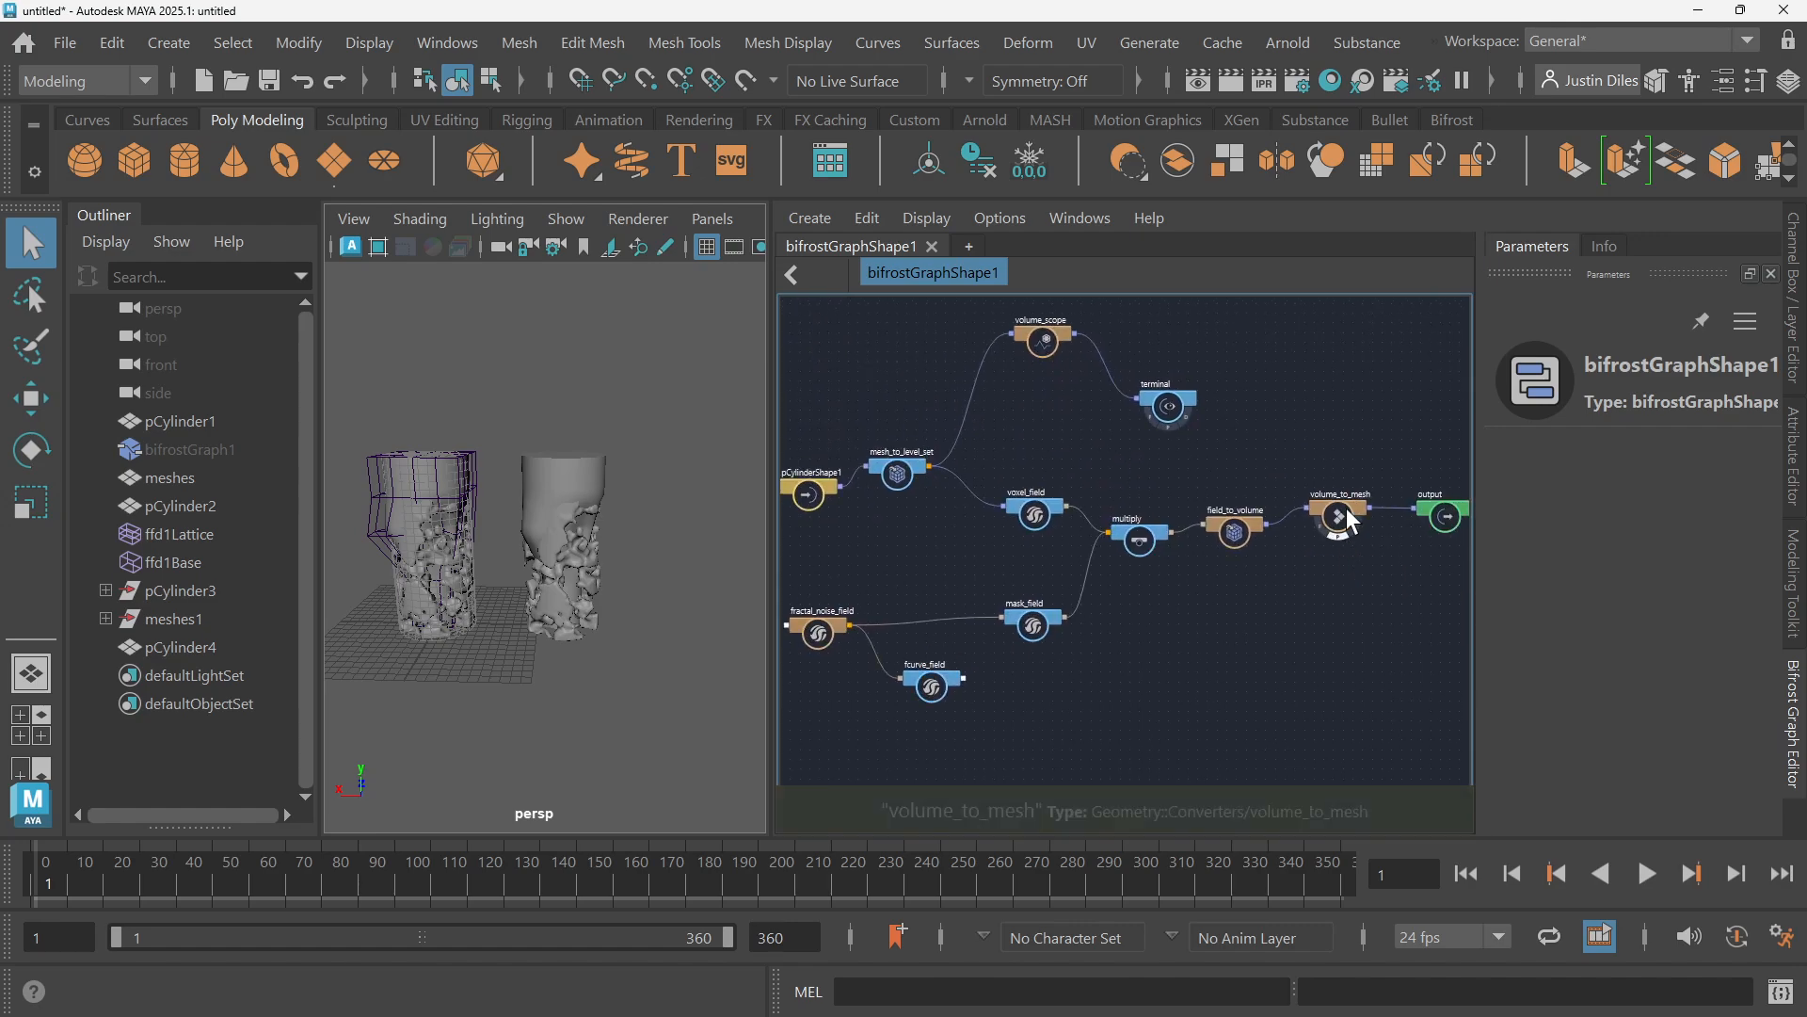
pyautogui.scroll(-1, 1351, 522)
pyautogui.moveTo(1271, 617); pyautogui.dragTo(1210, 528, button='middle')
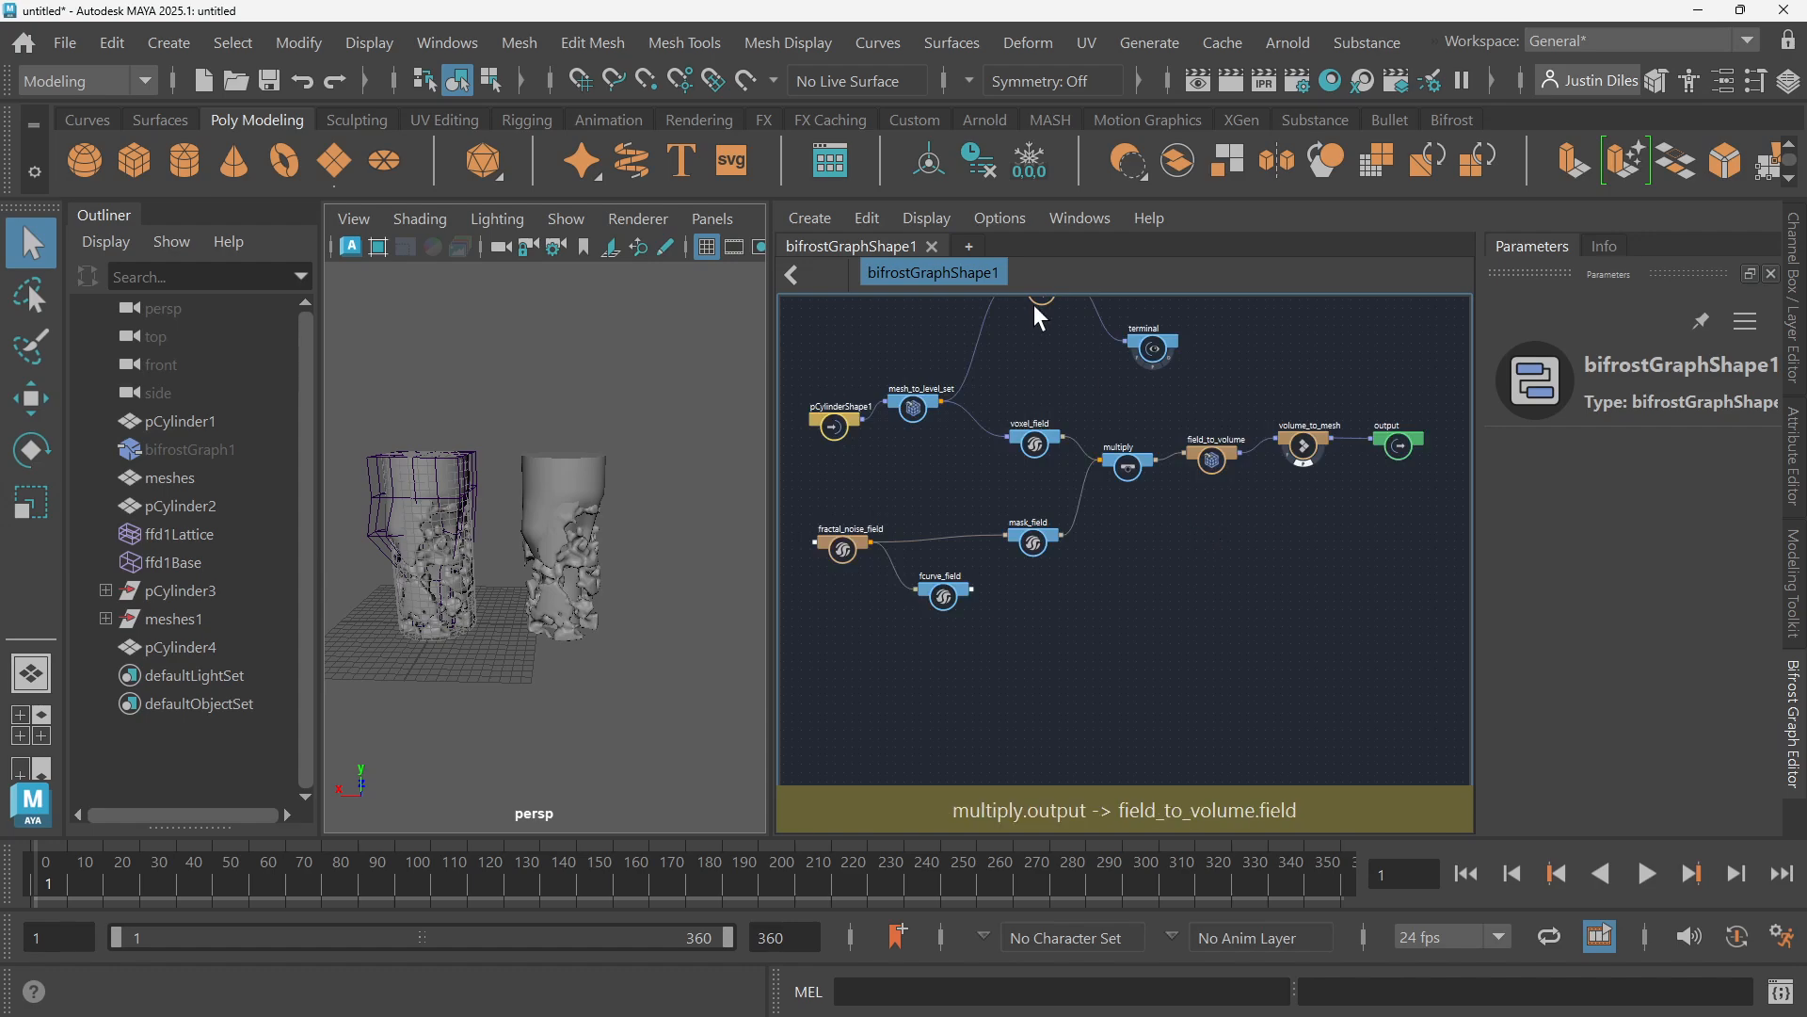
pyautogui.click(969, 244)
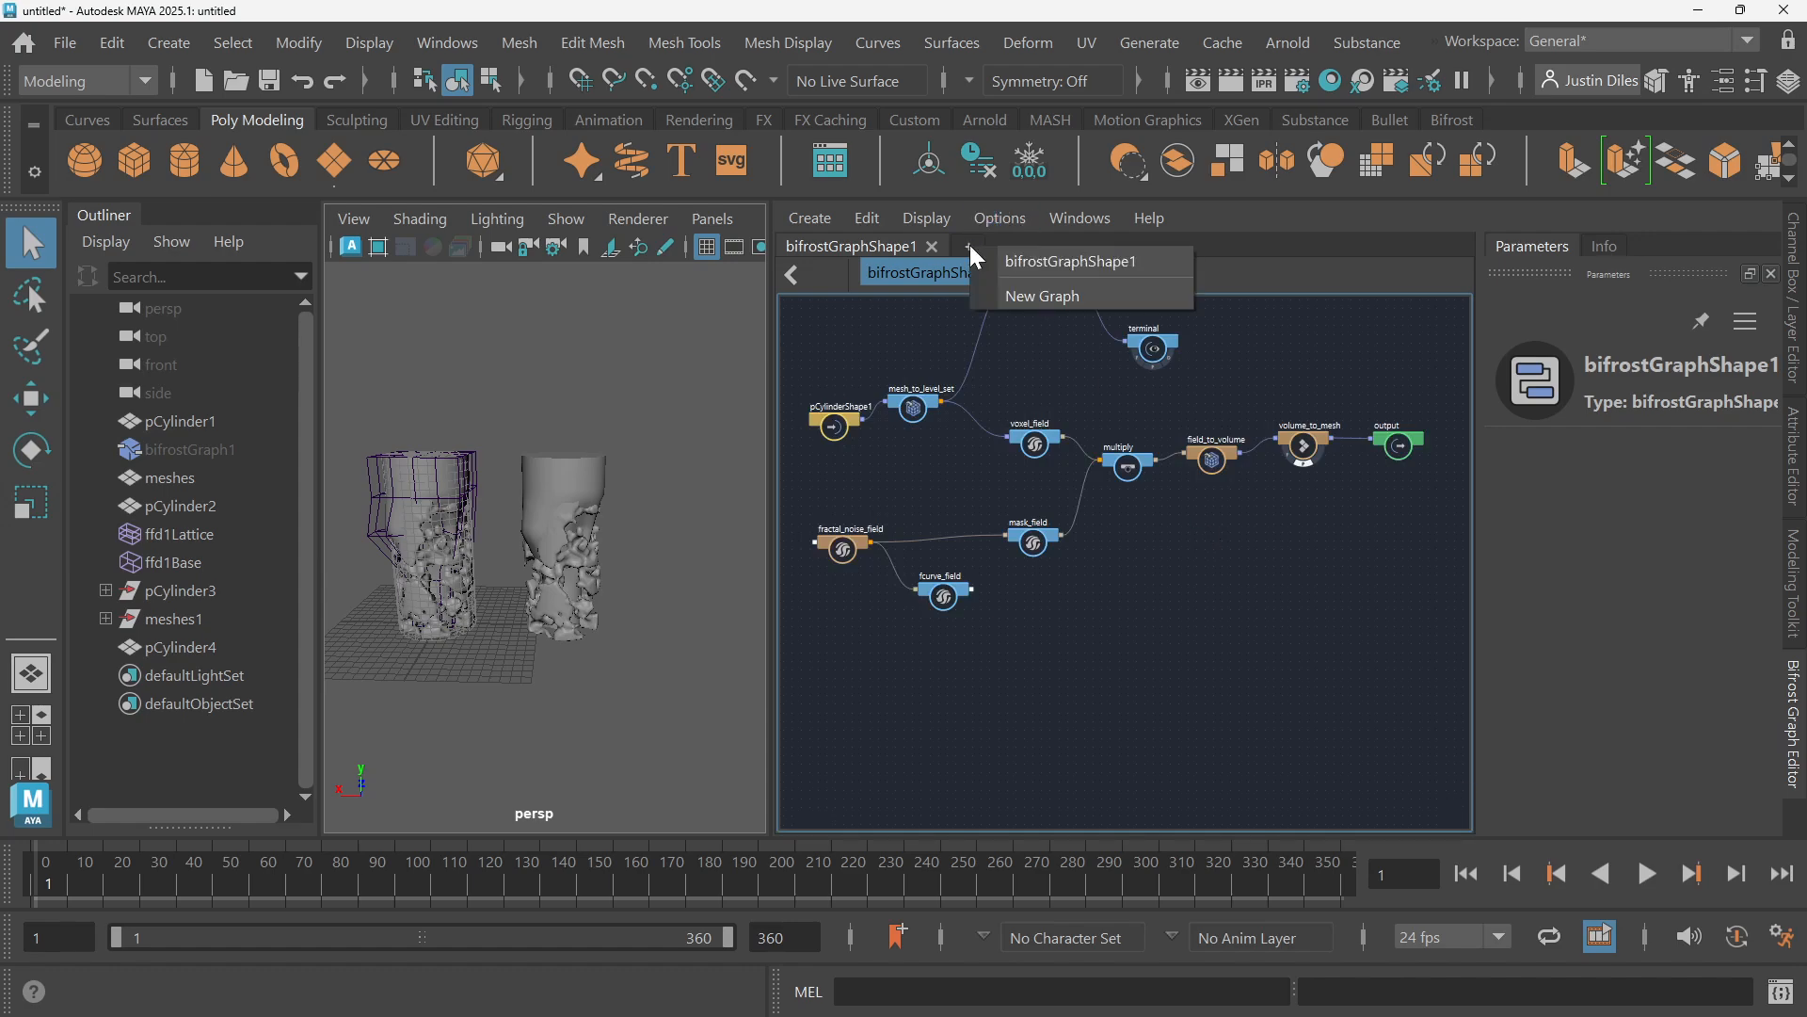
pyautogui.click(1077, 261)
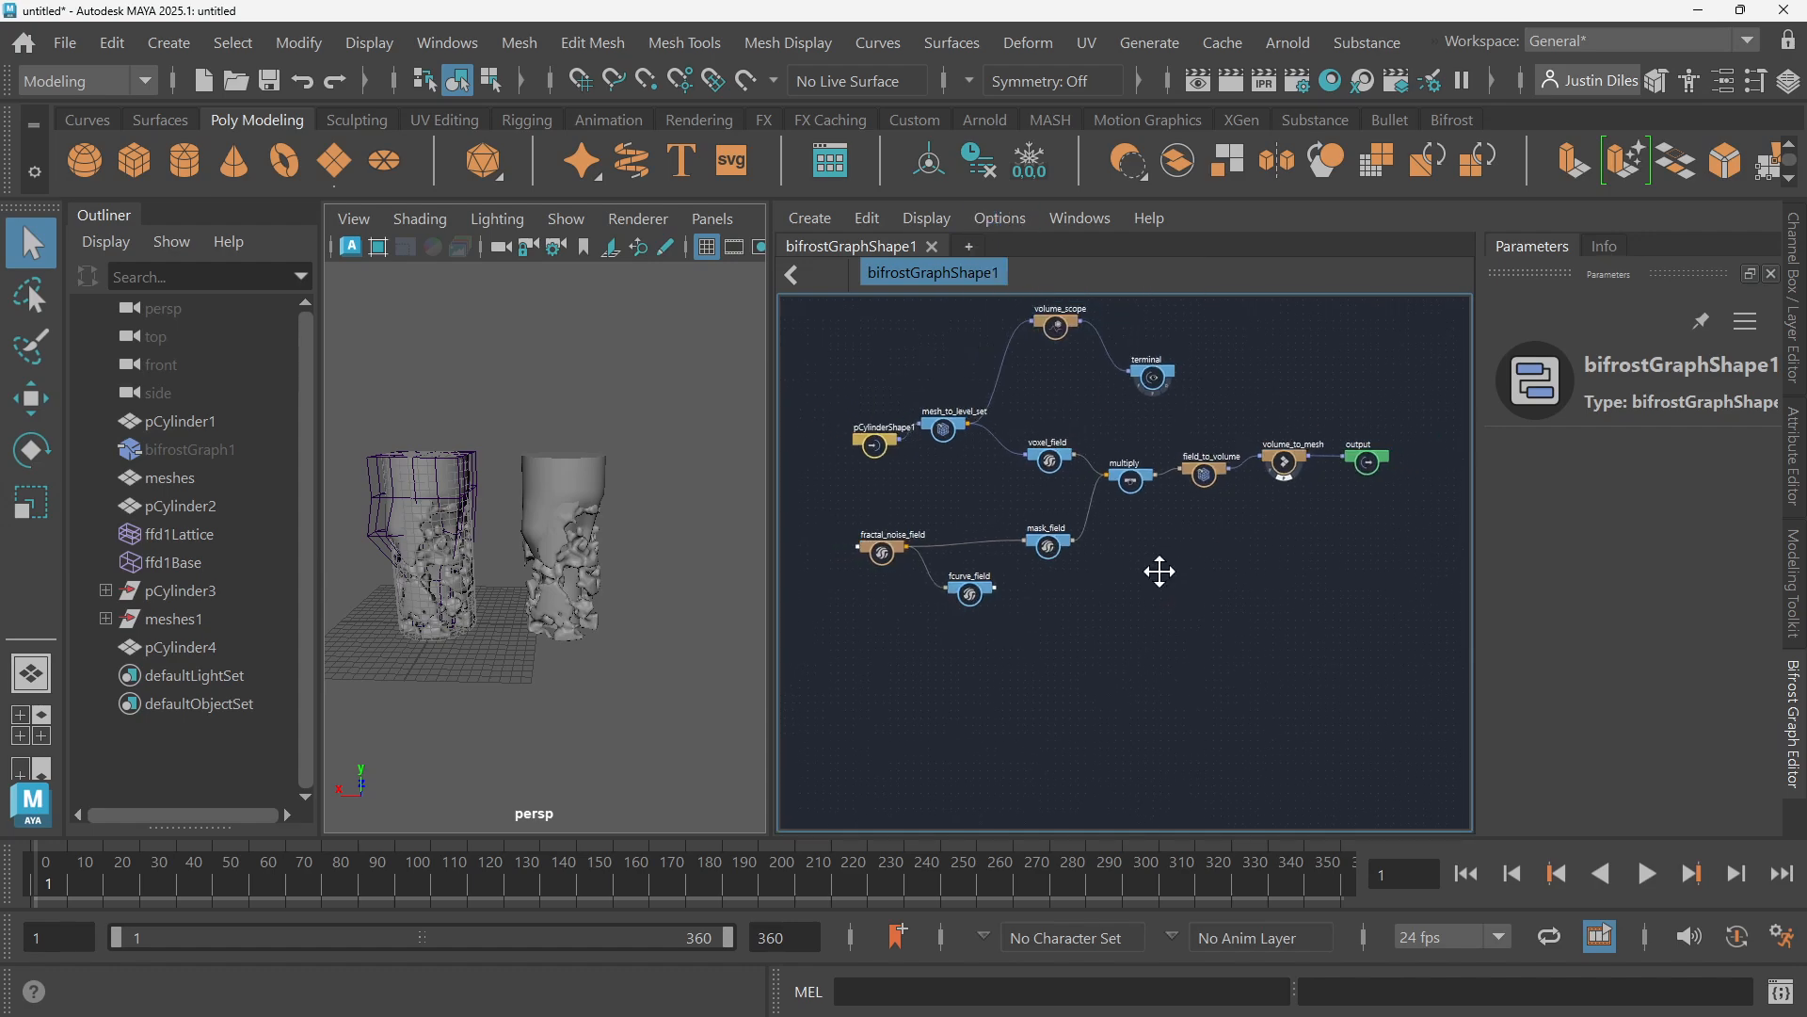
pyautogui.scroll(2, 1070, 360)
pyautogui.moveTo(1156, 417); pyautogui.dragTo(1138, 380, button='middle')
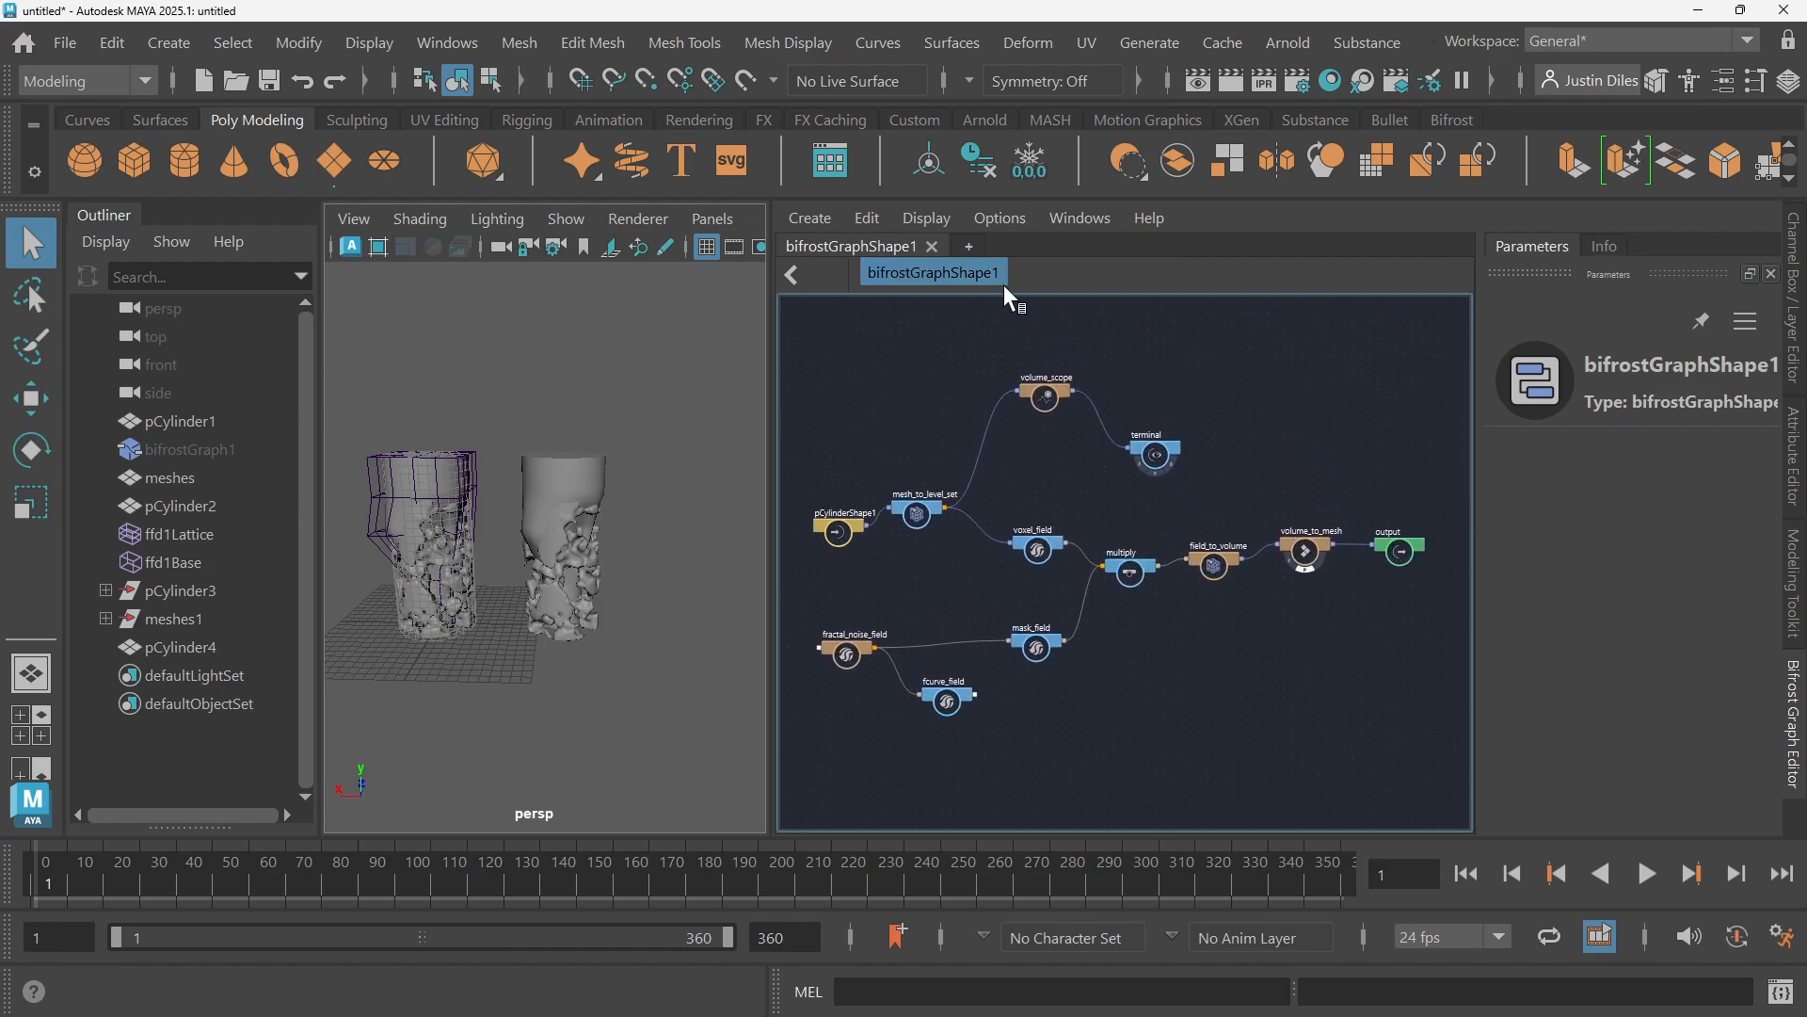
# Rename the tab of the existing erosion graph to bifrost_erode
pyautogui.rightClick(886, 243)
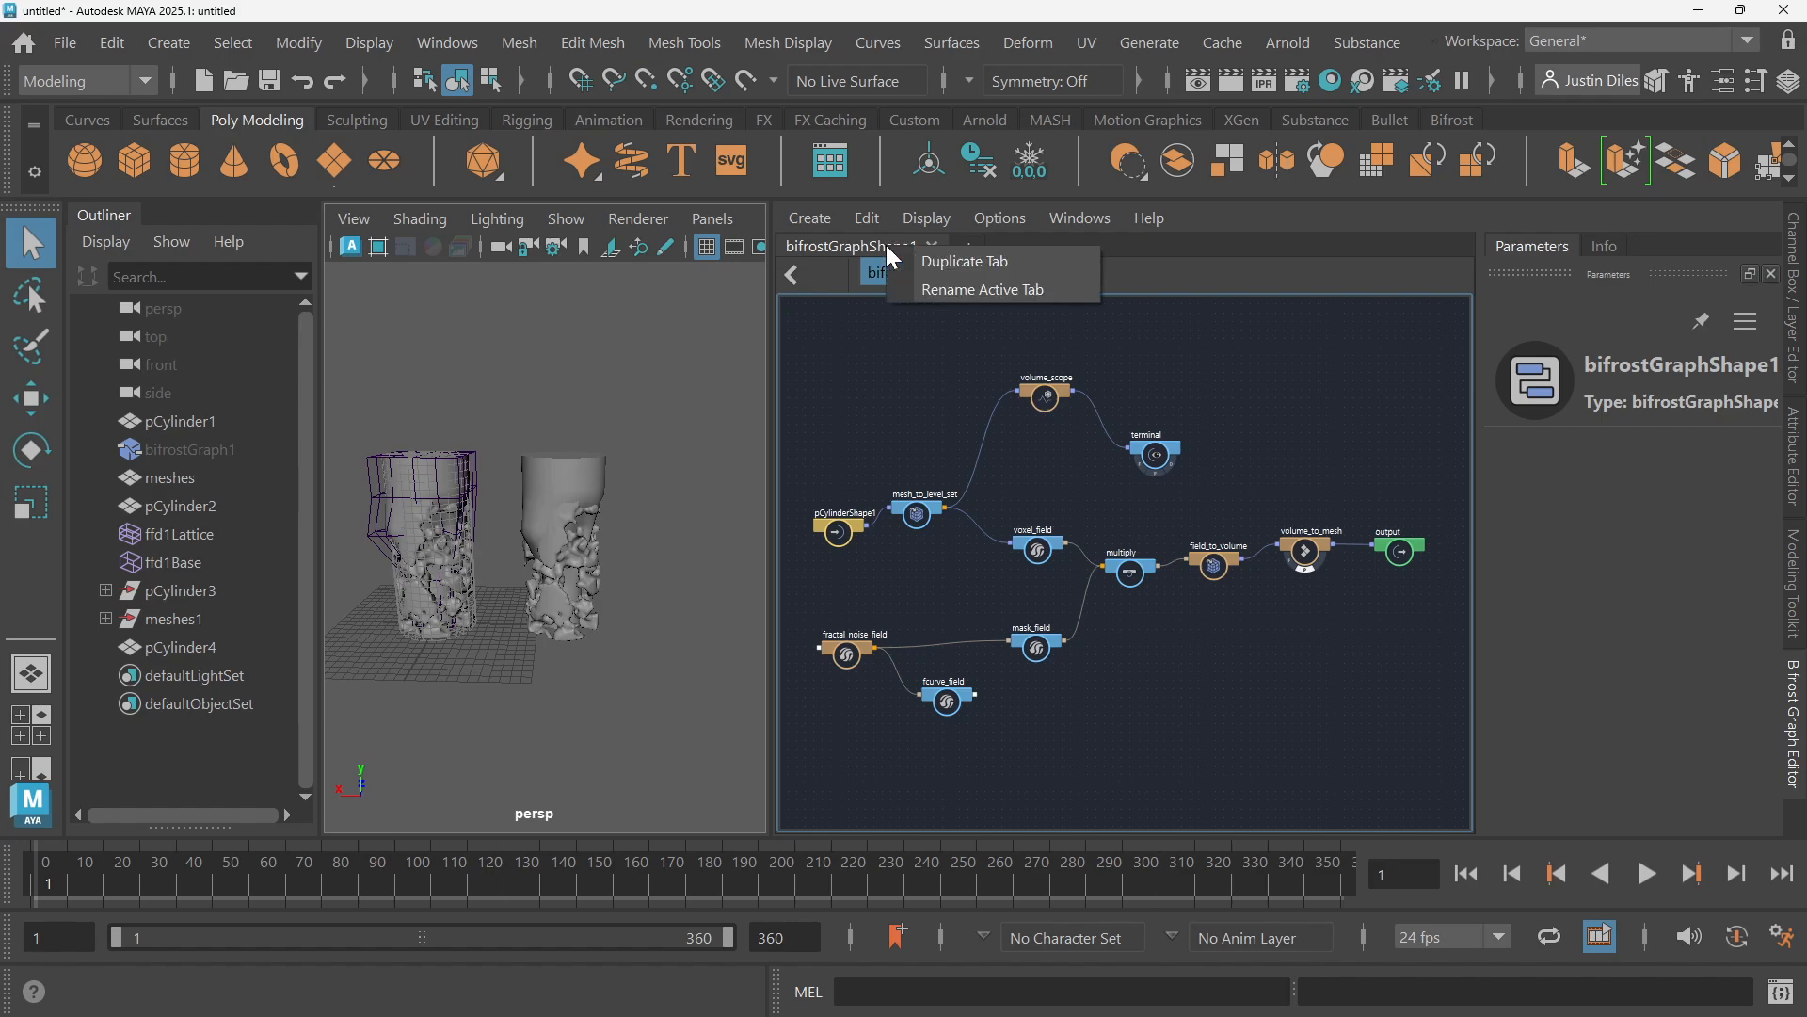
pyautogui.click(939, 291)
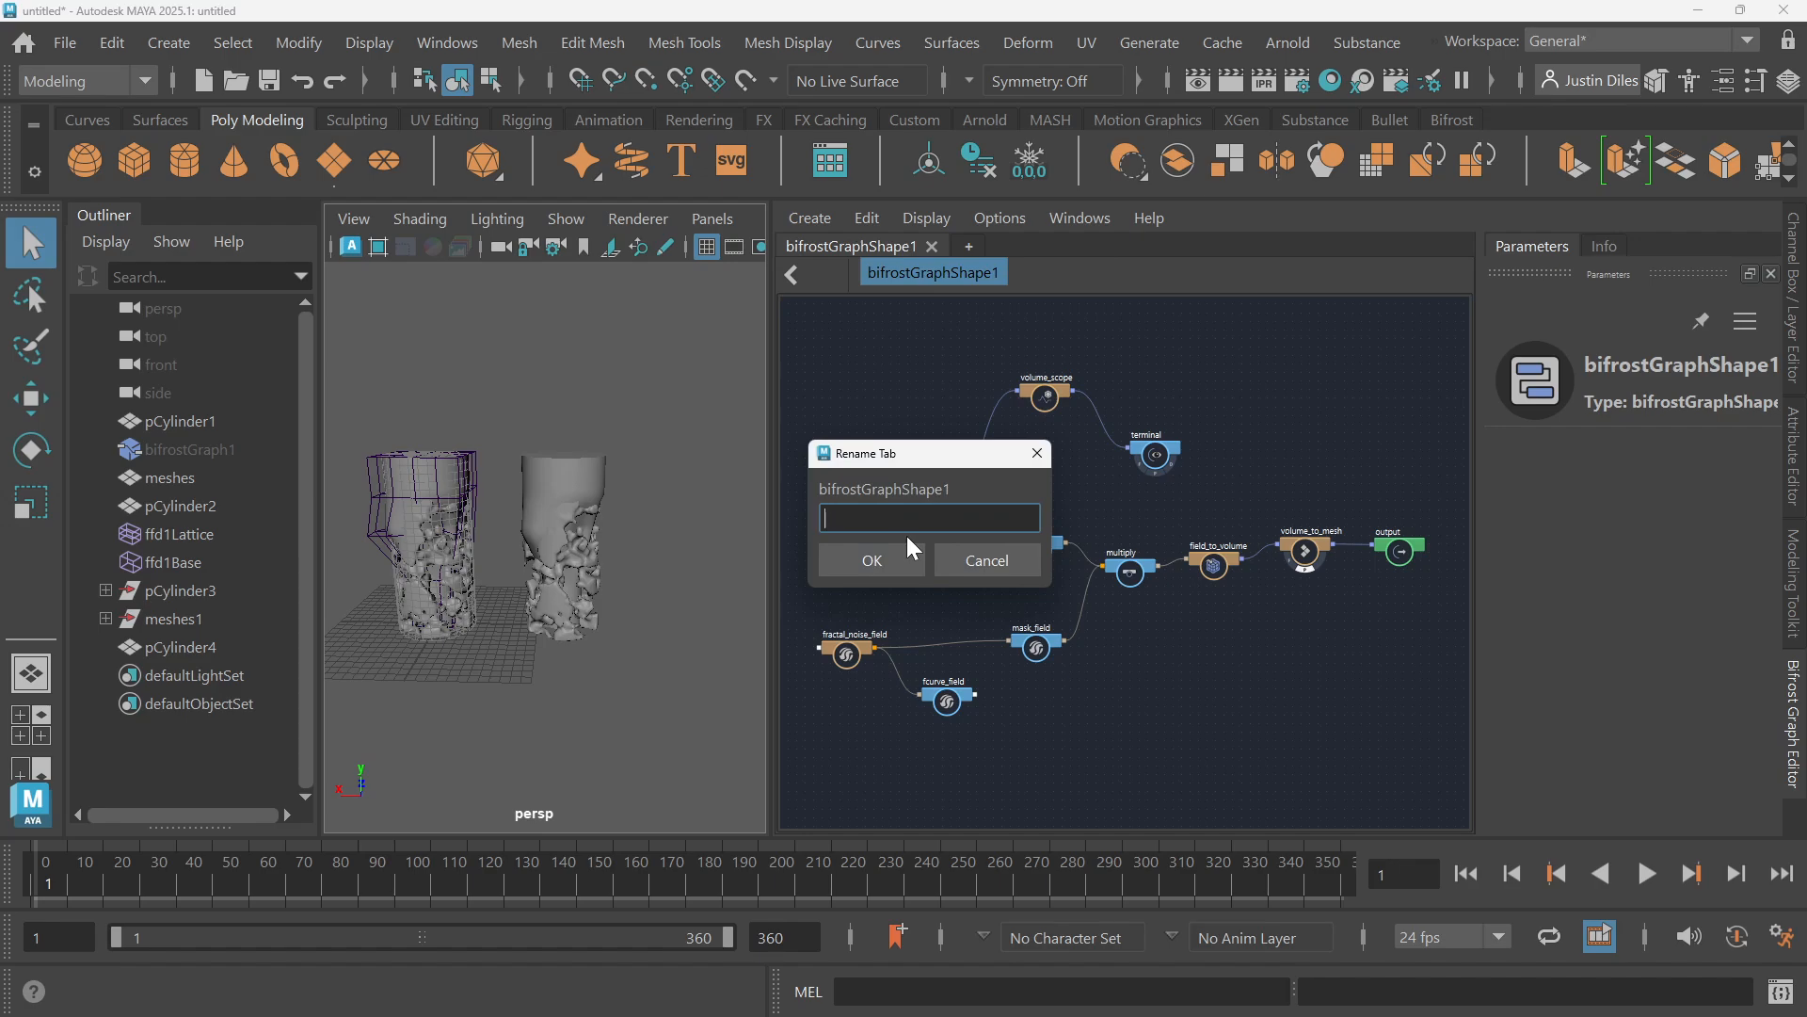
pyautogui.write('bifrost_erode')
pyautogui.press('Return')
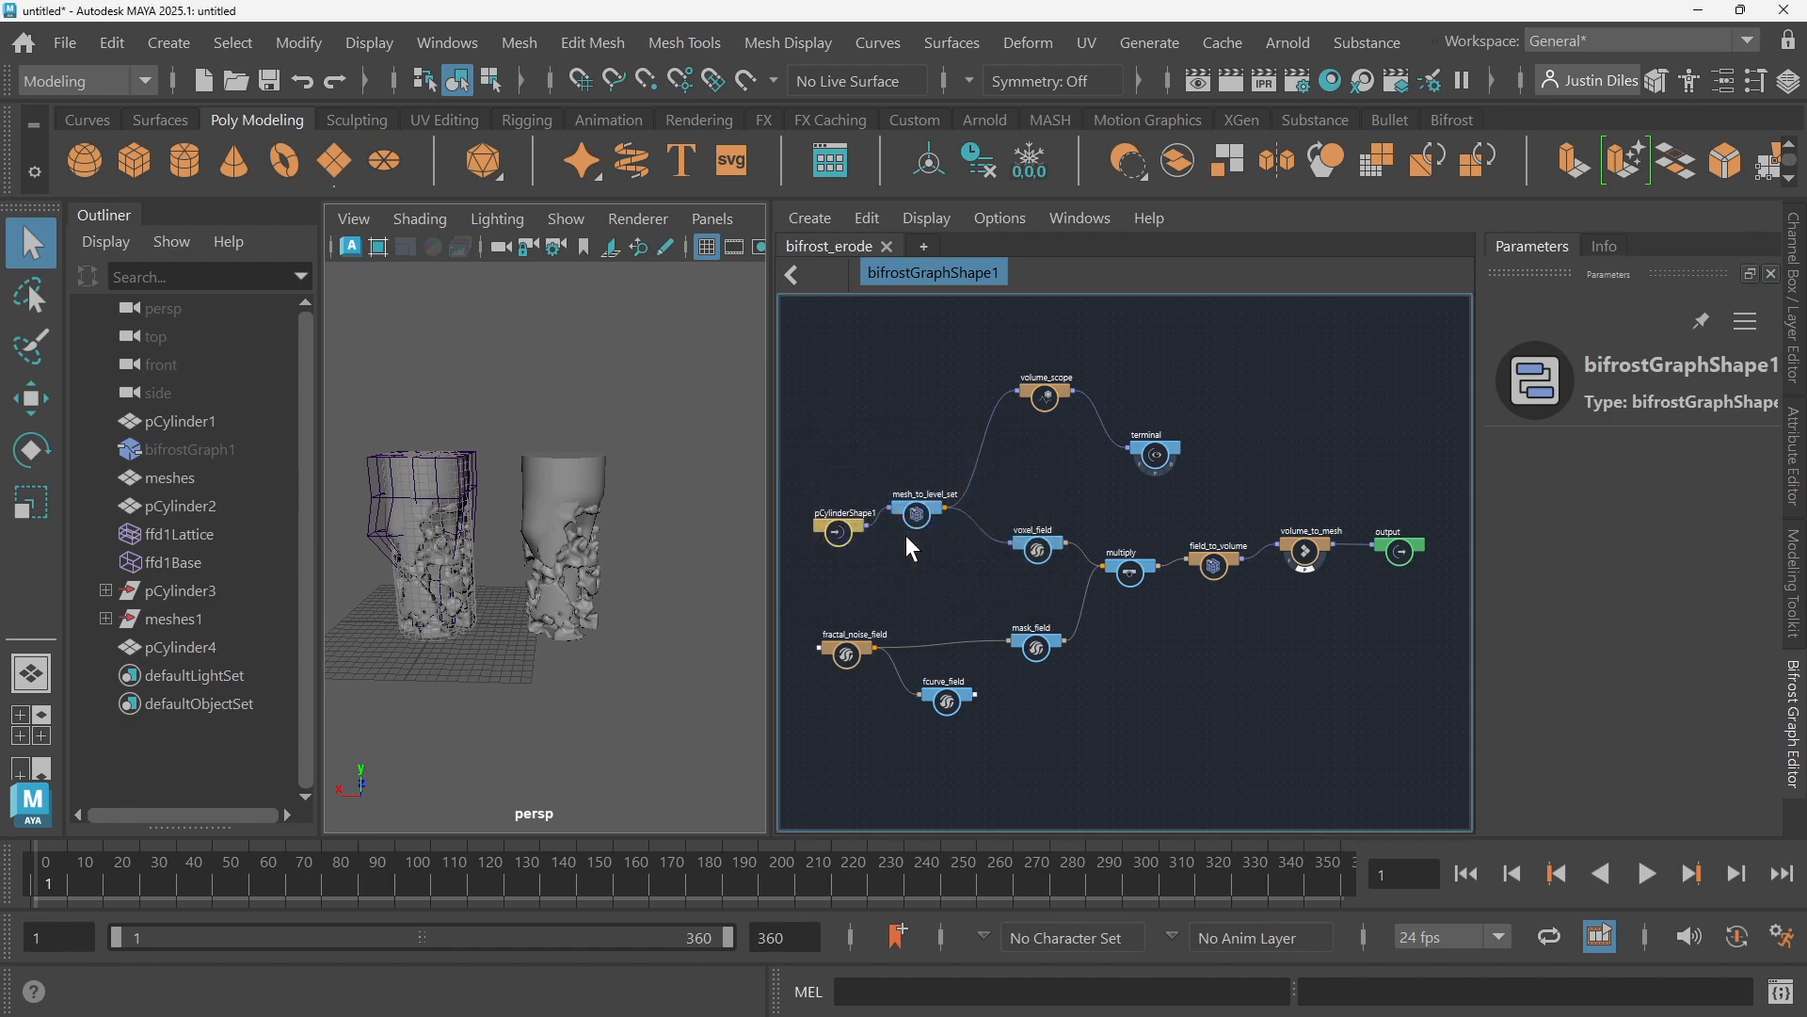
# Create a new Bifrost graph and rename its tab to bifrost_combine
pyautogui.click(925, 245)
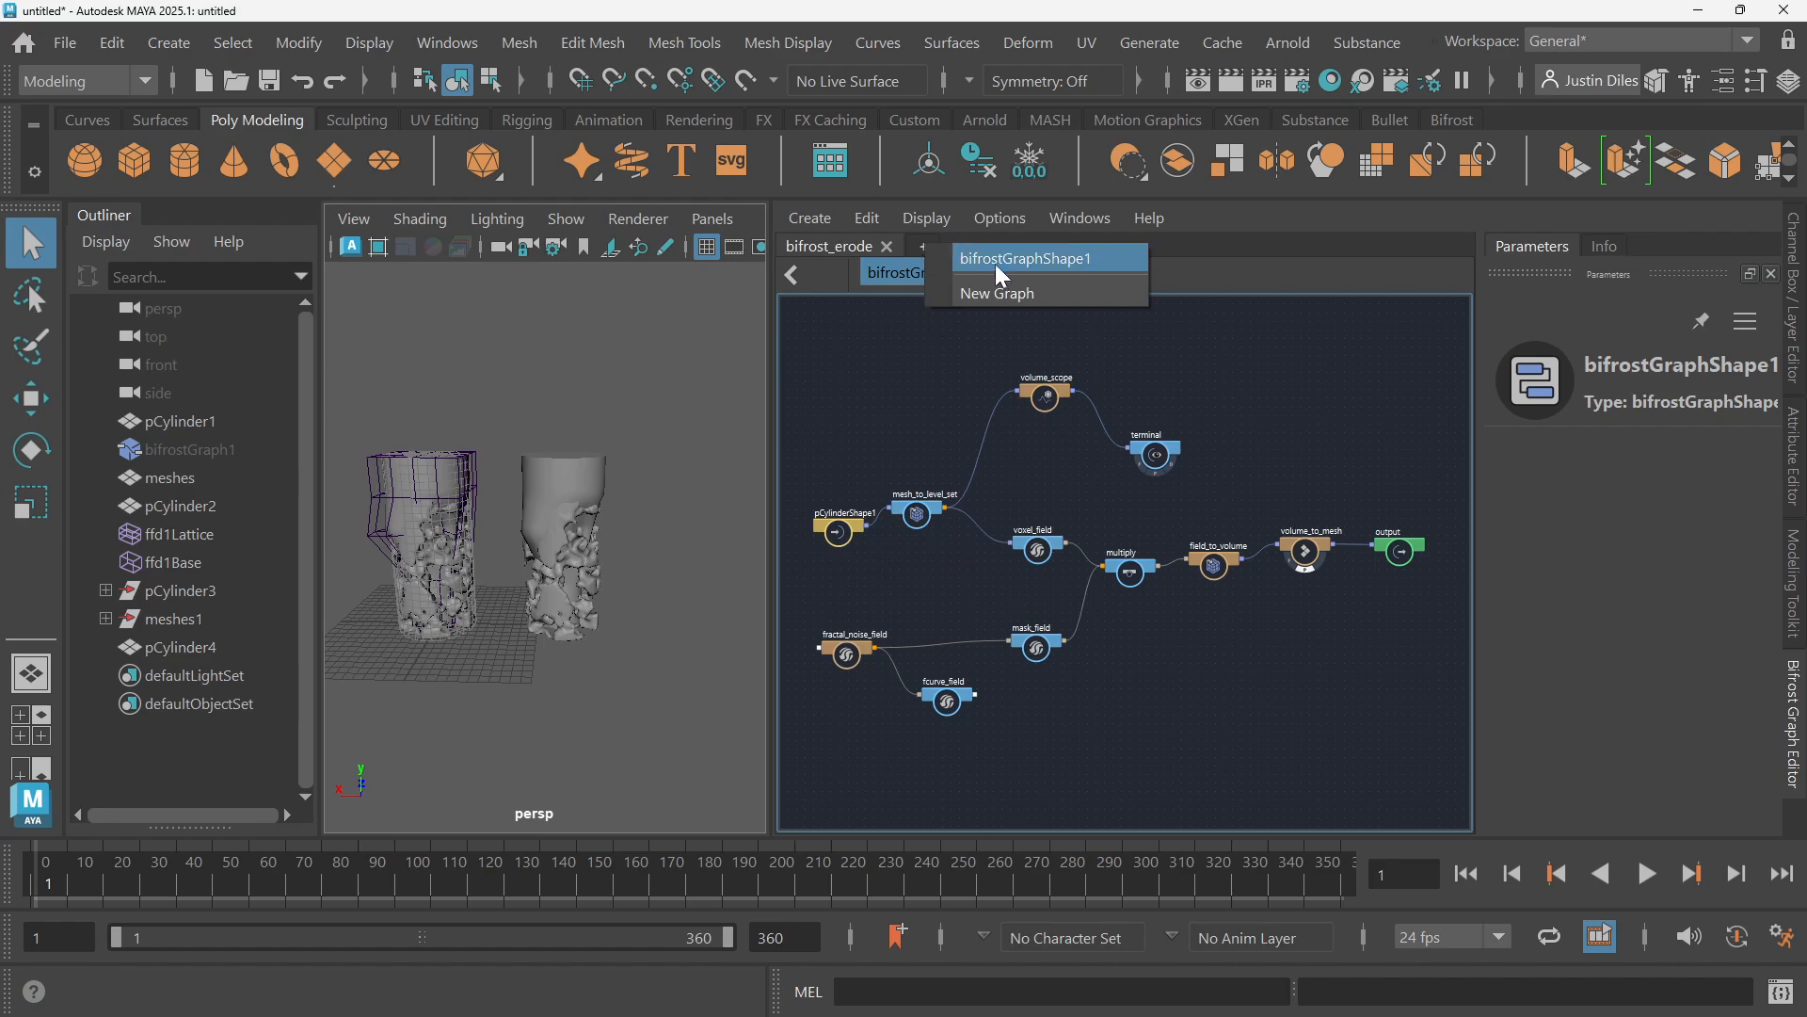
pyautogui.click(1001, 296)
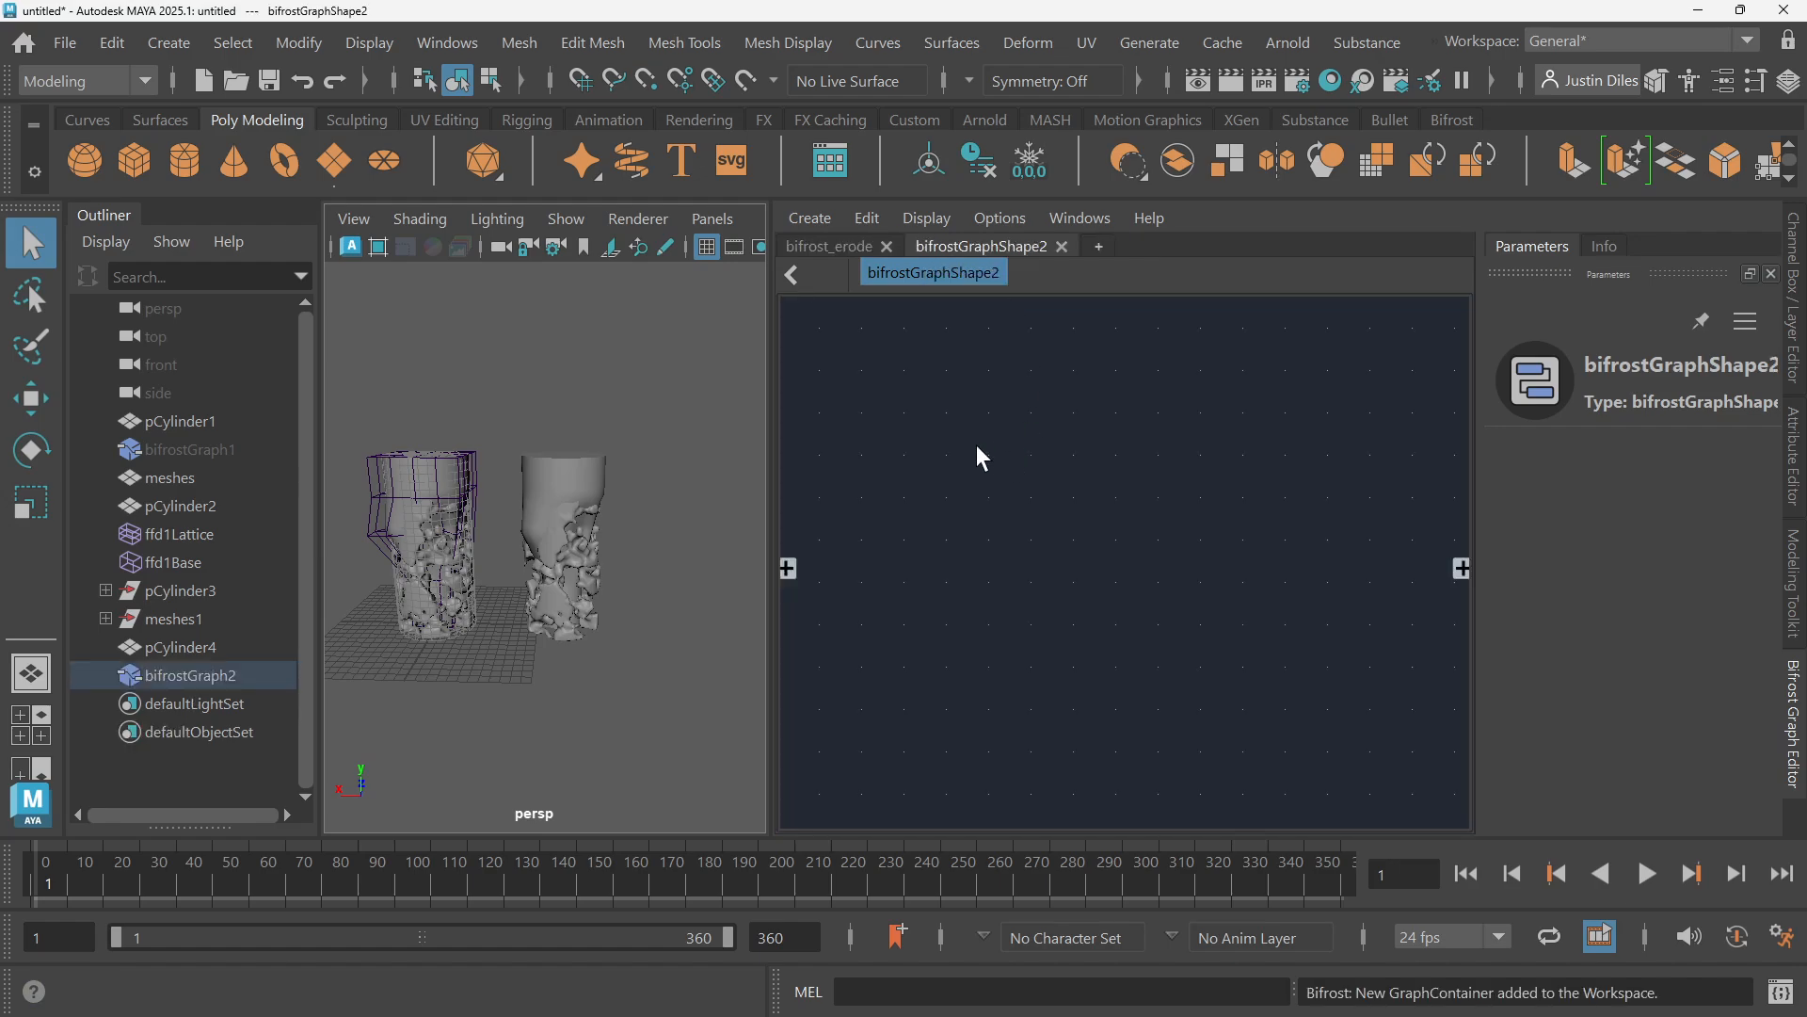
pyautogui.rightClick(976, 247)
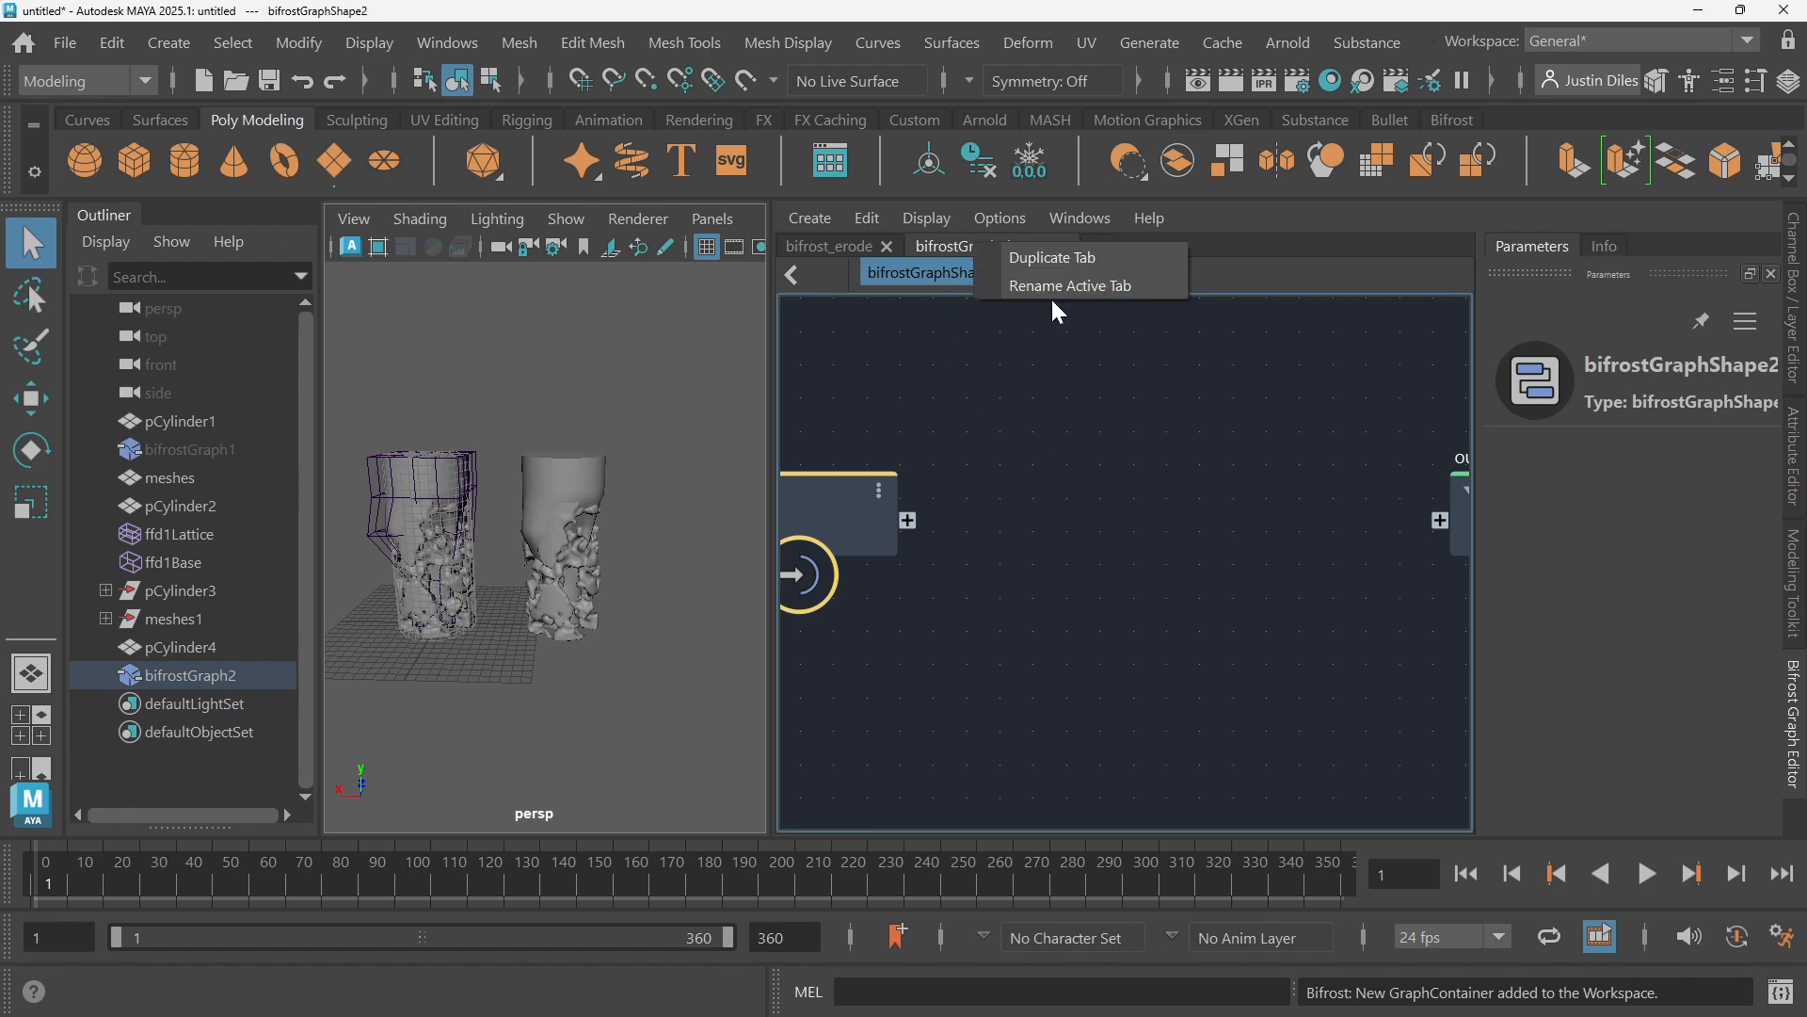
pyautogui.click(1062, 284)
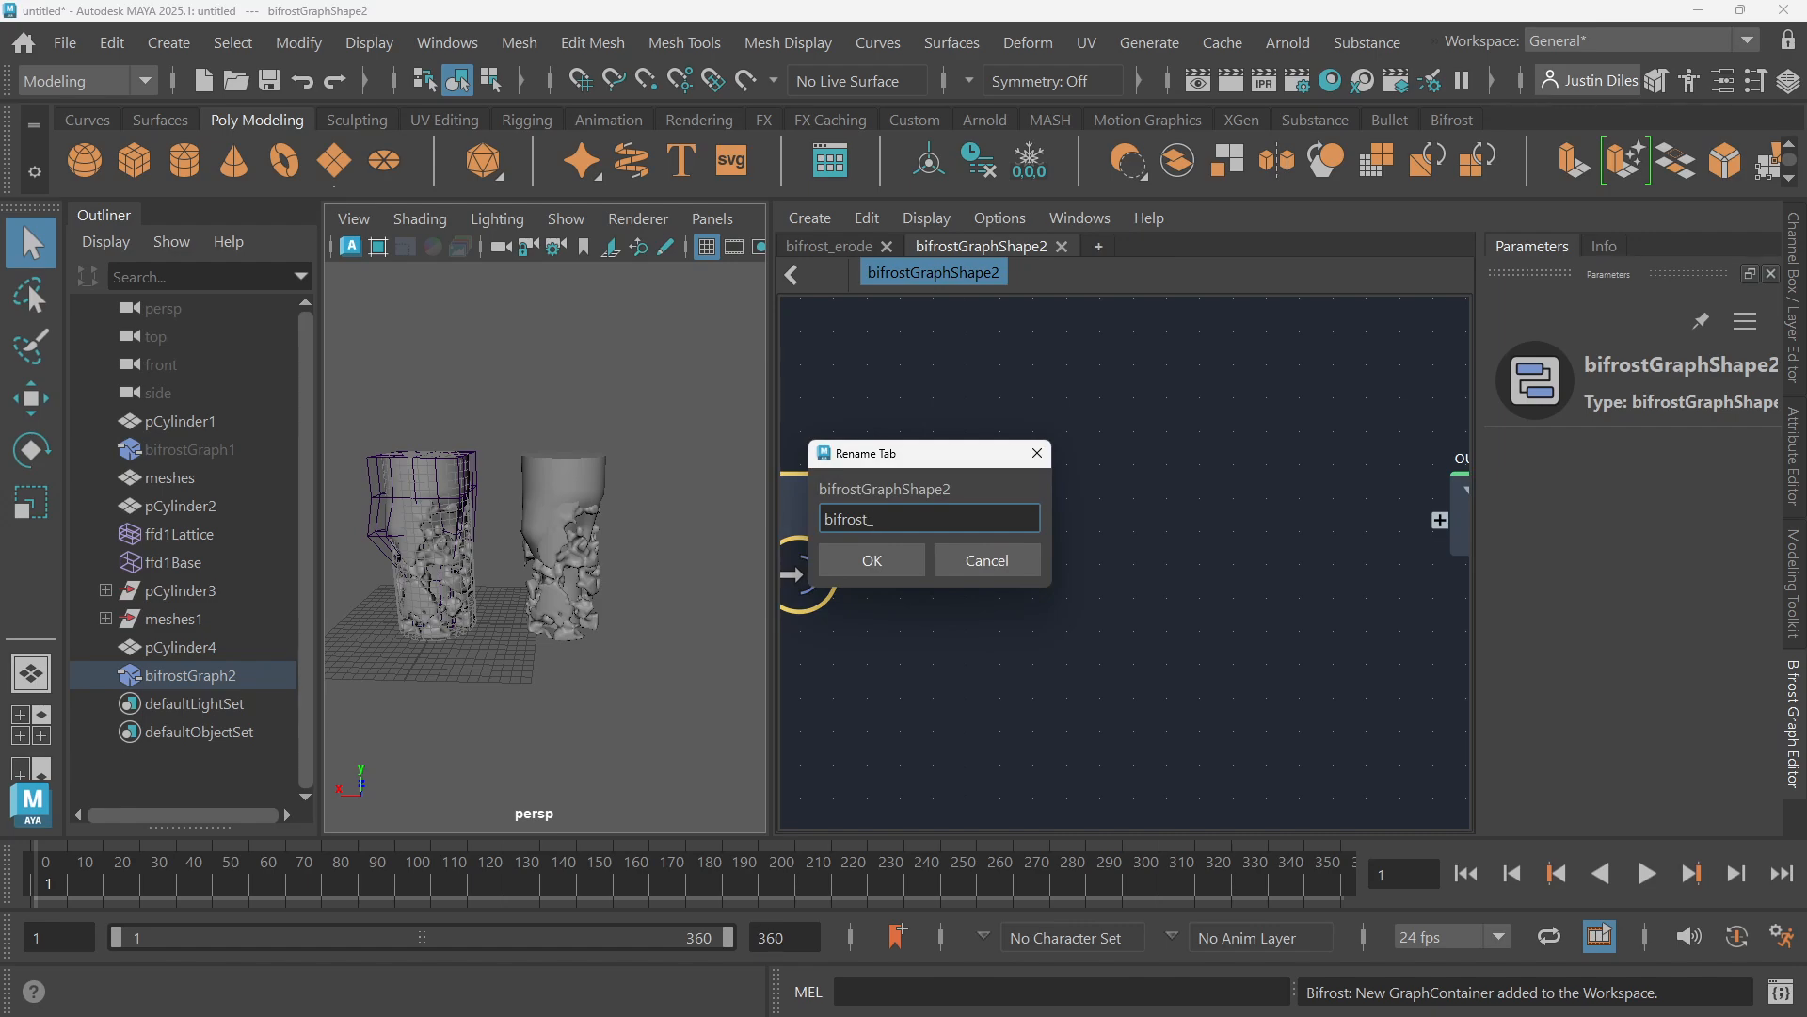
pyautogui.write('bifrost_combine')
pyautogui.press('Return')
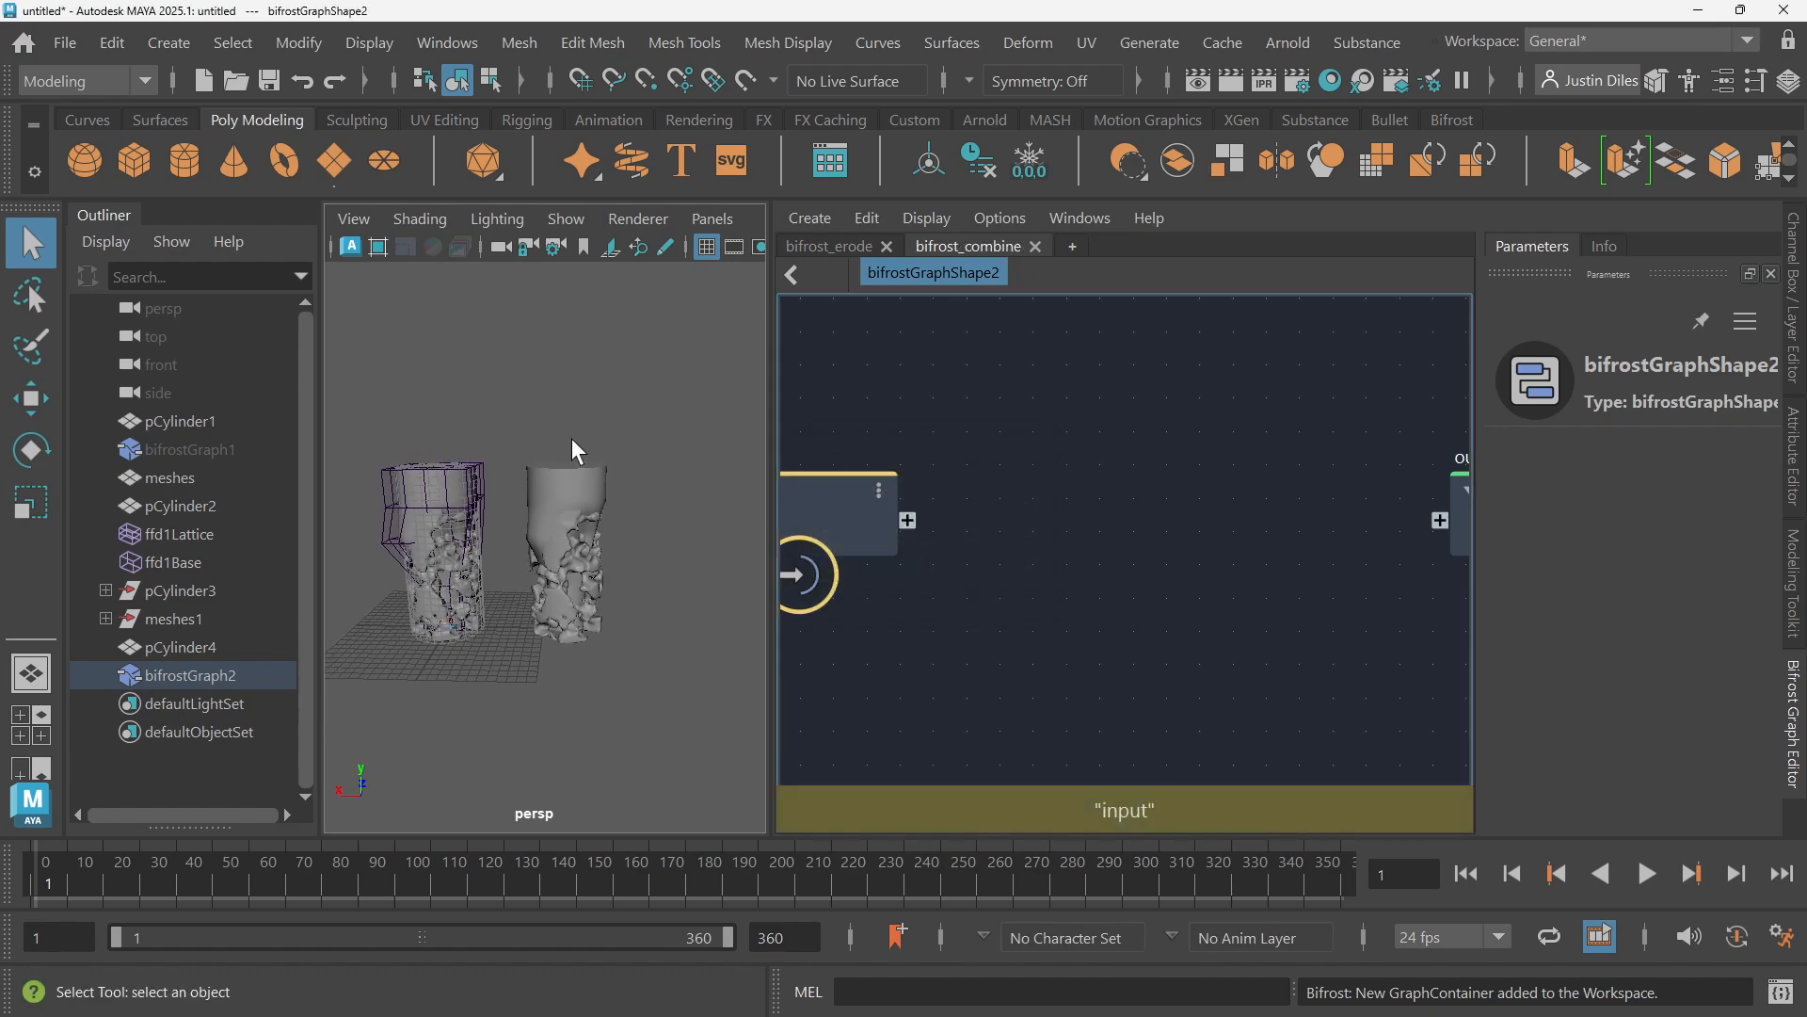
# Bring the combined column pCylinder4 into the new graph as a mesh input and delete the default input node
pyautogui.click(562, 488)
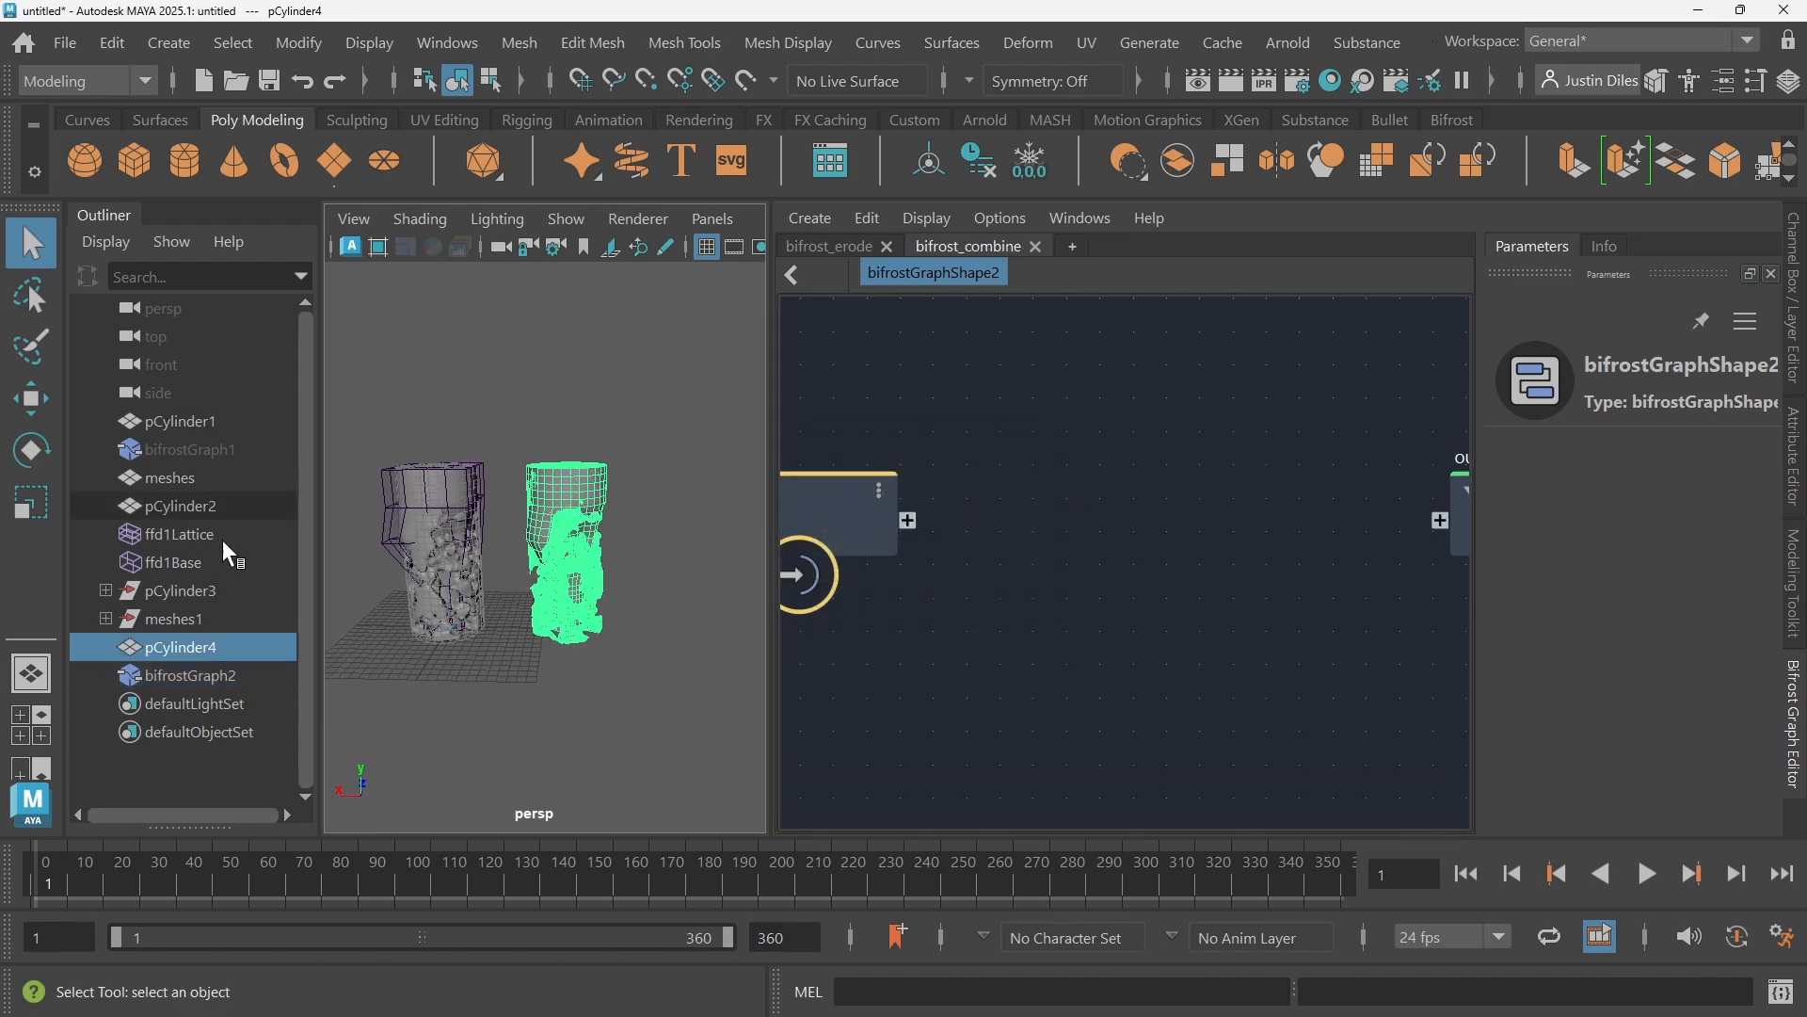
pyautogui.moveTo(190, 650); pyautogui.dragTo(866, 482)
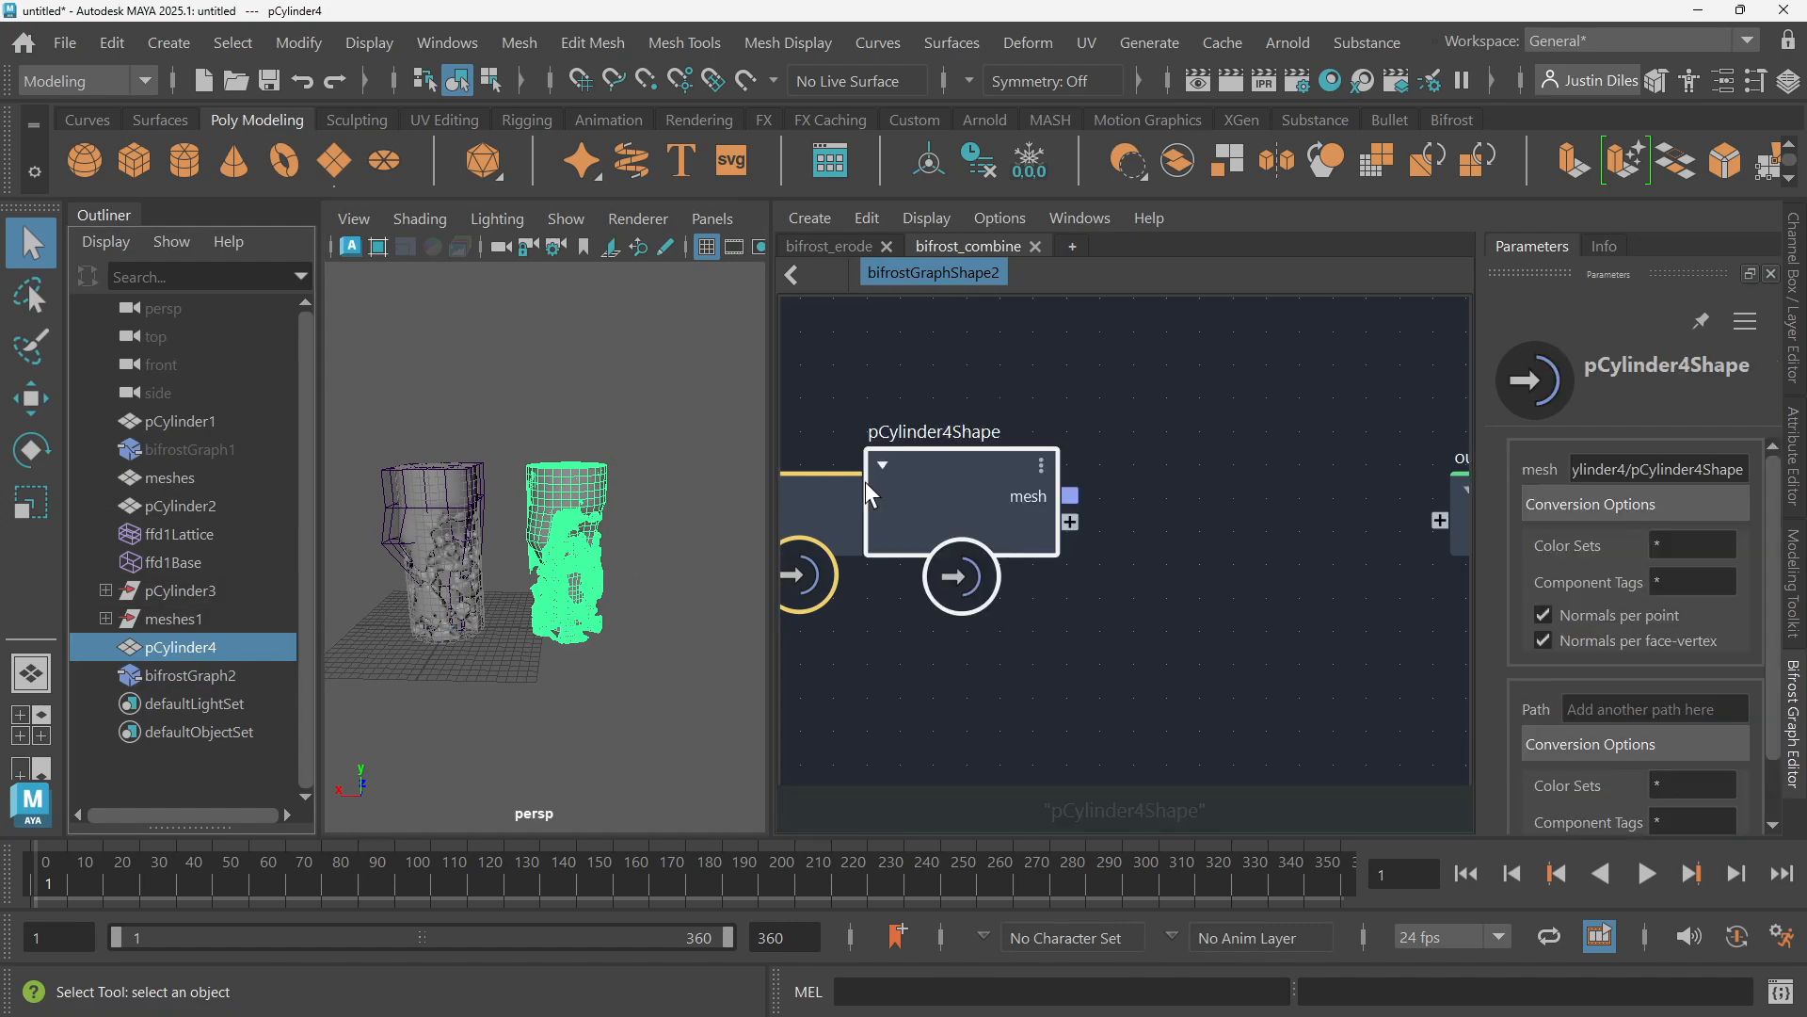
pyautogui.click(817, 510)
pyautogui.press('Delete')
pyautogui.scroll(-2, 1205, 419)
pyautogui.keyDown('alt'); pyautogui.moveTo(1206, 419); pyautogui.dragTo(1190, 381, button='middle'); pyautogui.keyUp('alt')
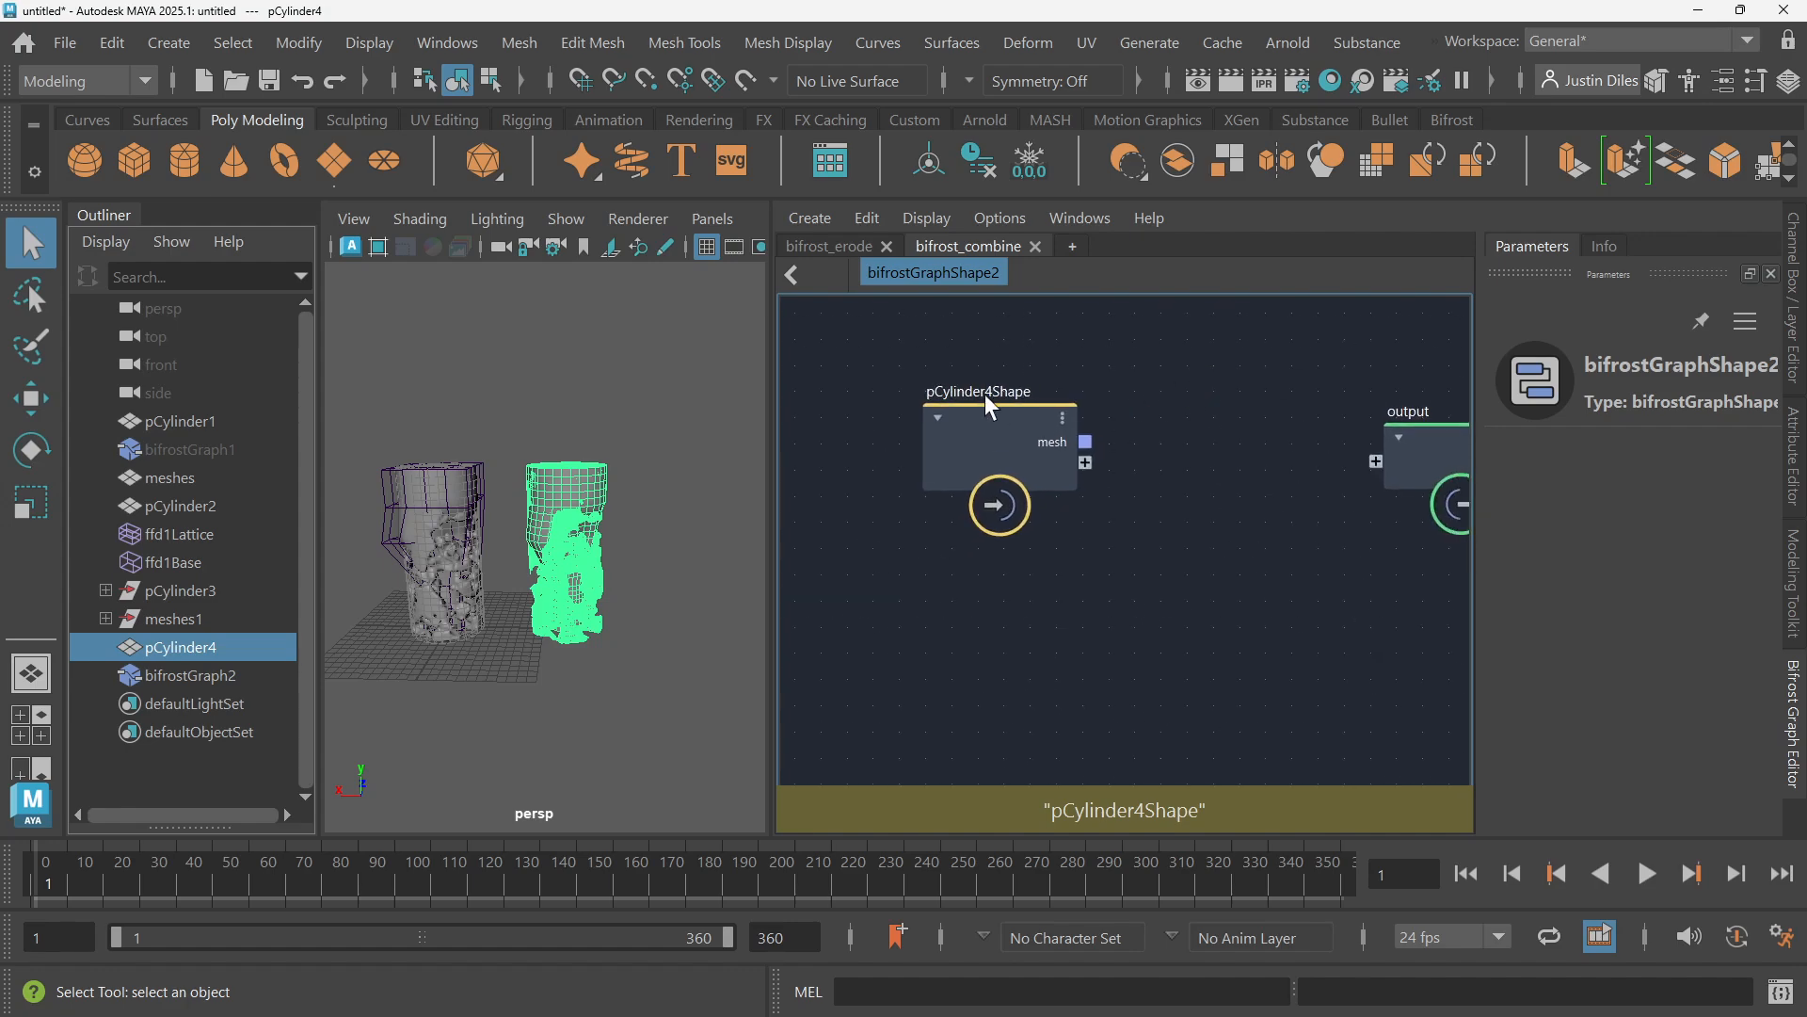
pyautogui.moveTo(985, 405); pyautogui.dragTo(887, 404)
# Add a mesh_to_level_set node and connect the pCylinder4Shape mesh output to its mesh input
pyautogui.click(1078, 400)
pyautogui.press('Tab')
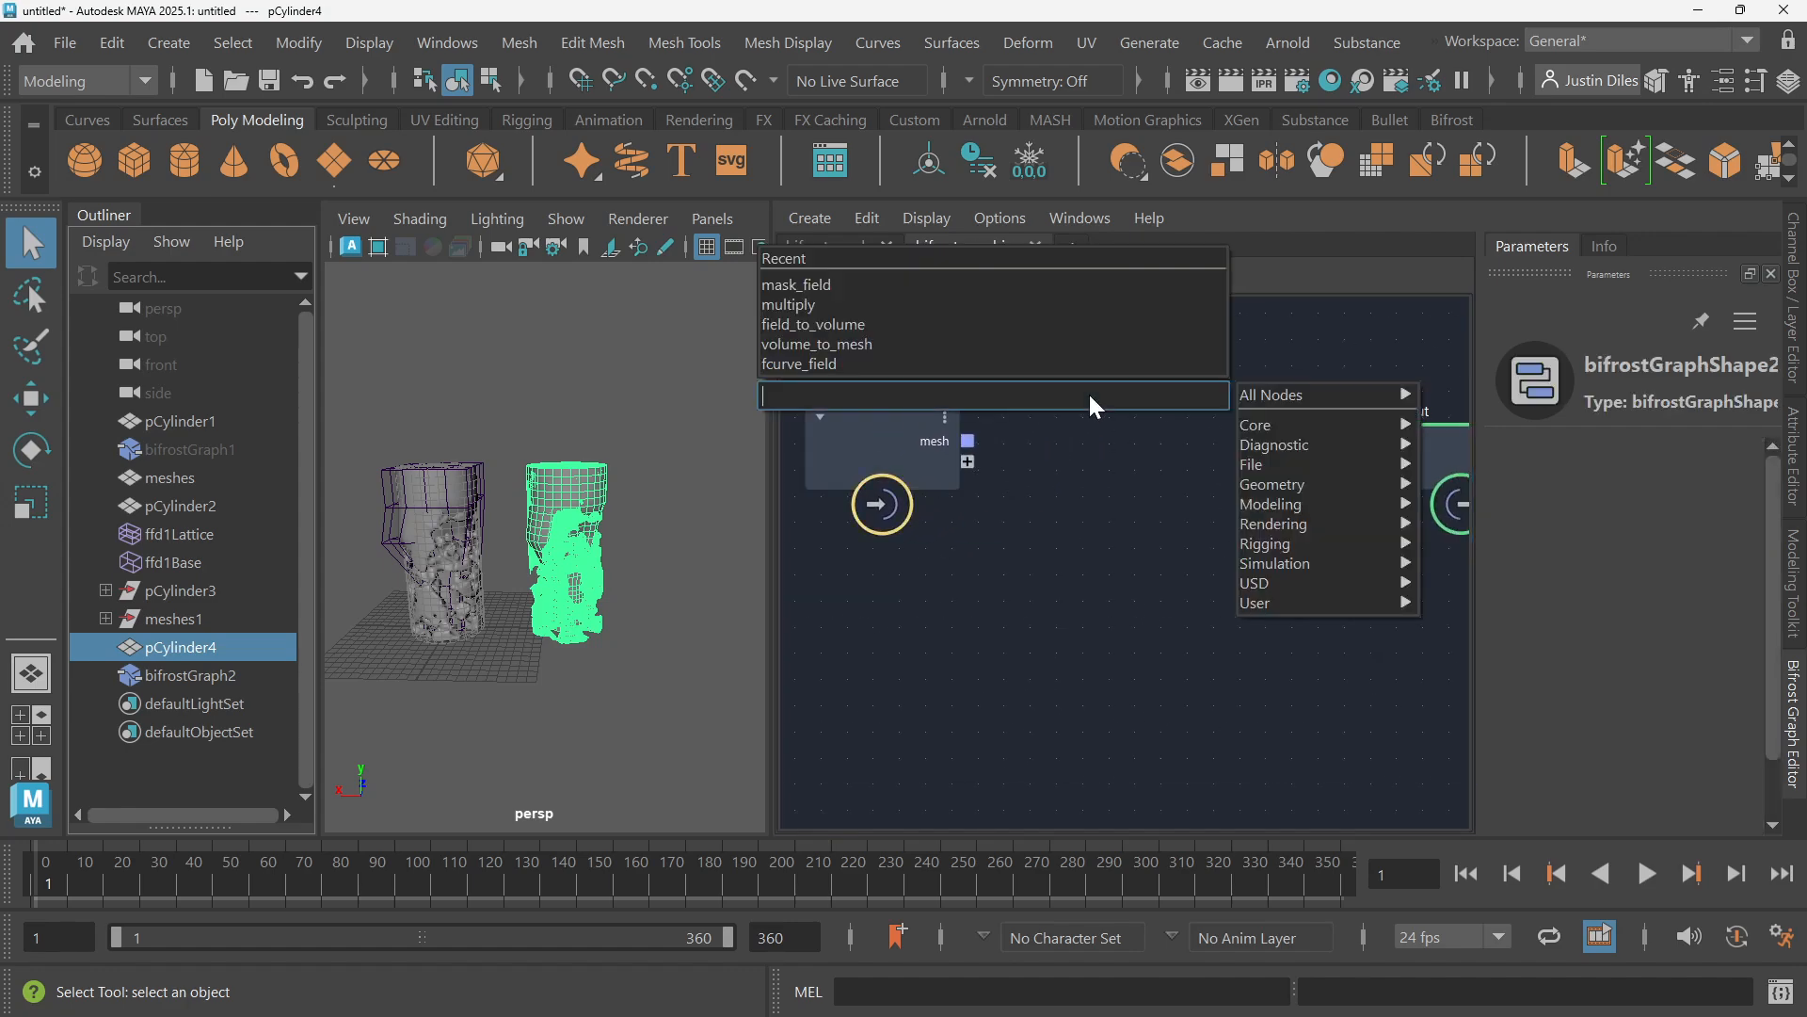
pyautogui.write('mes')
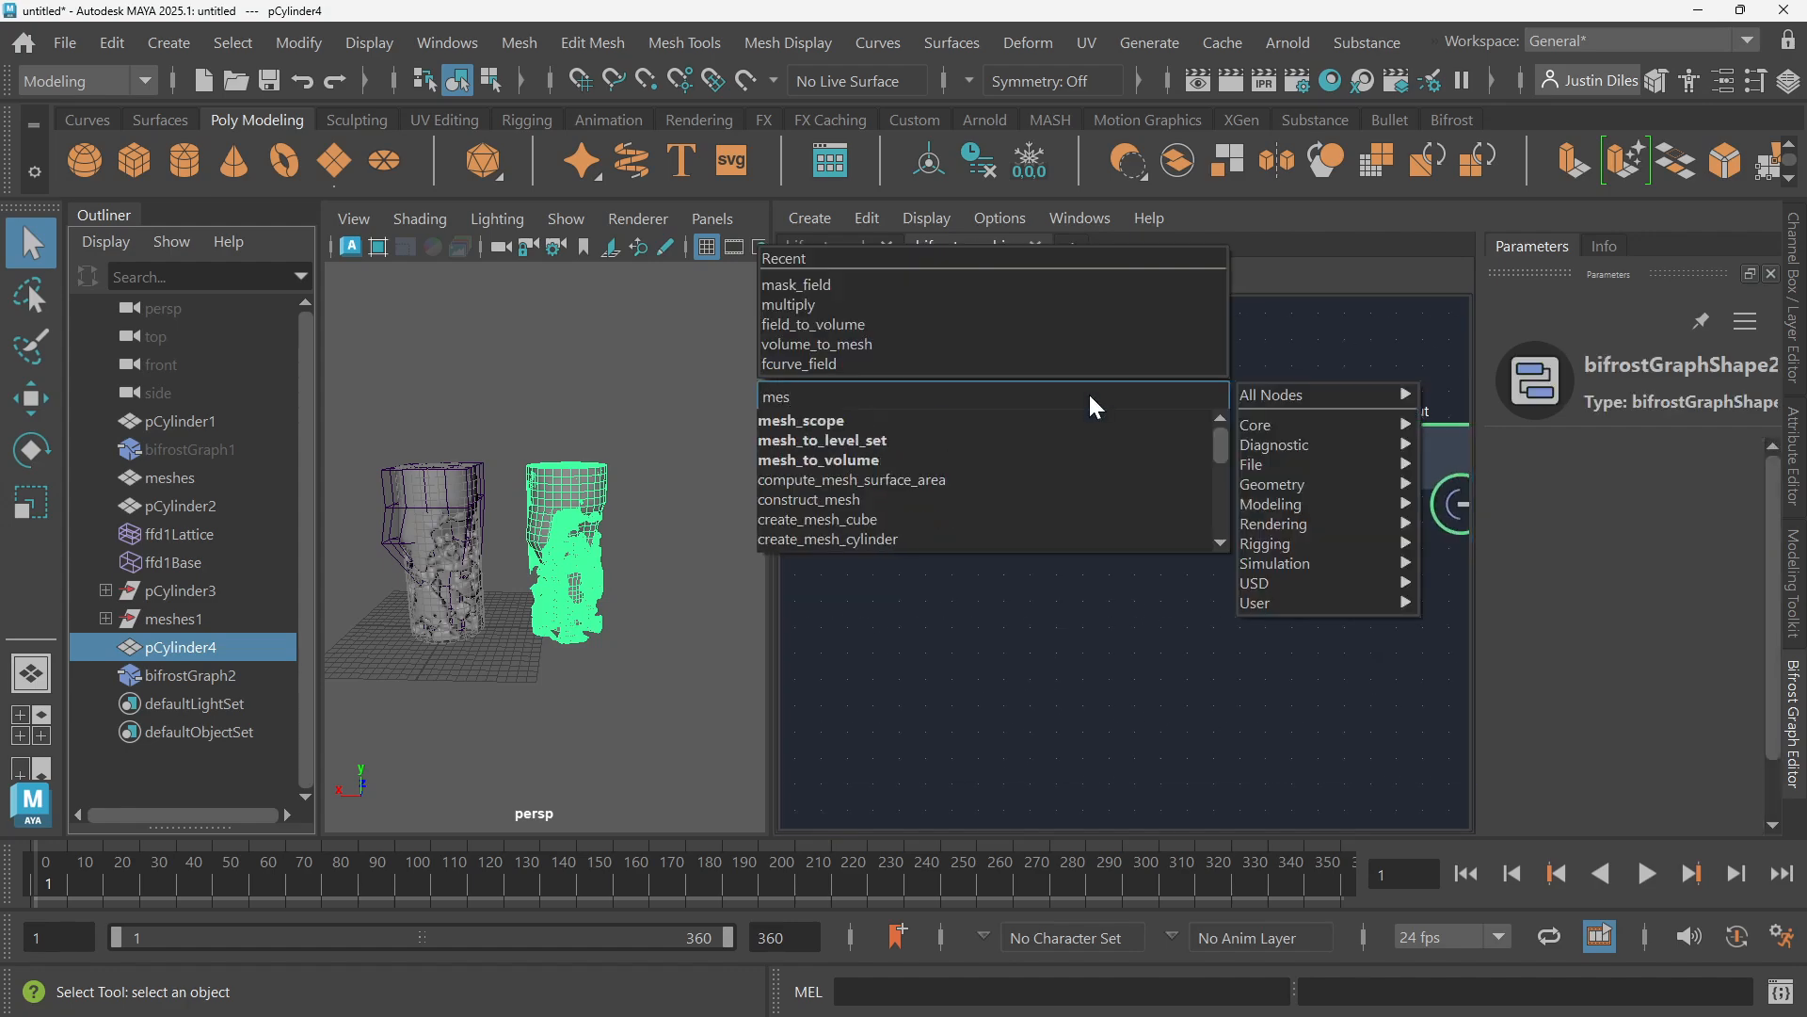
pyautogui.click(970, 439)
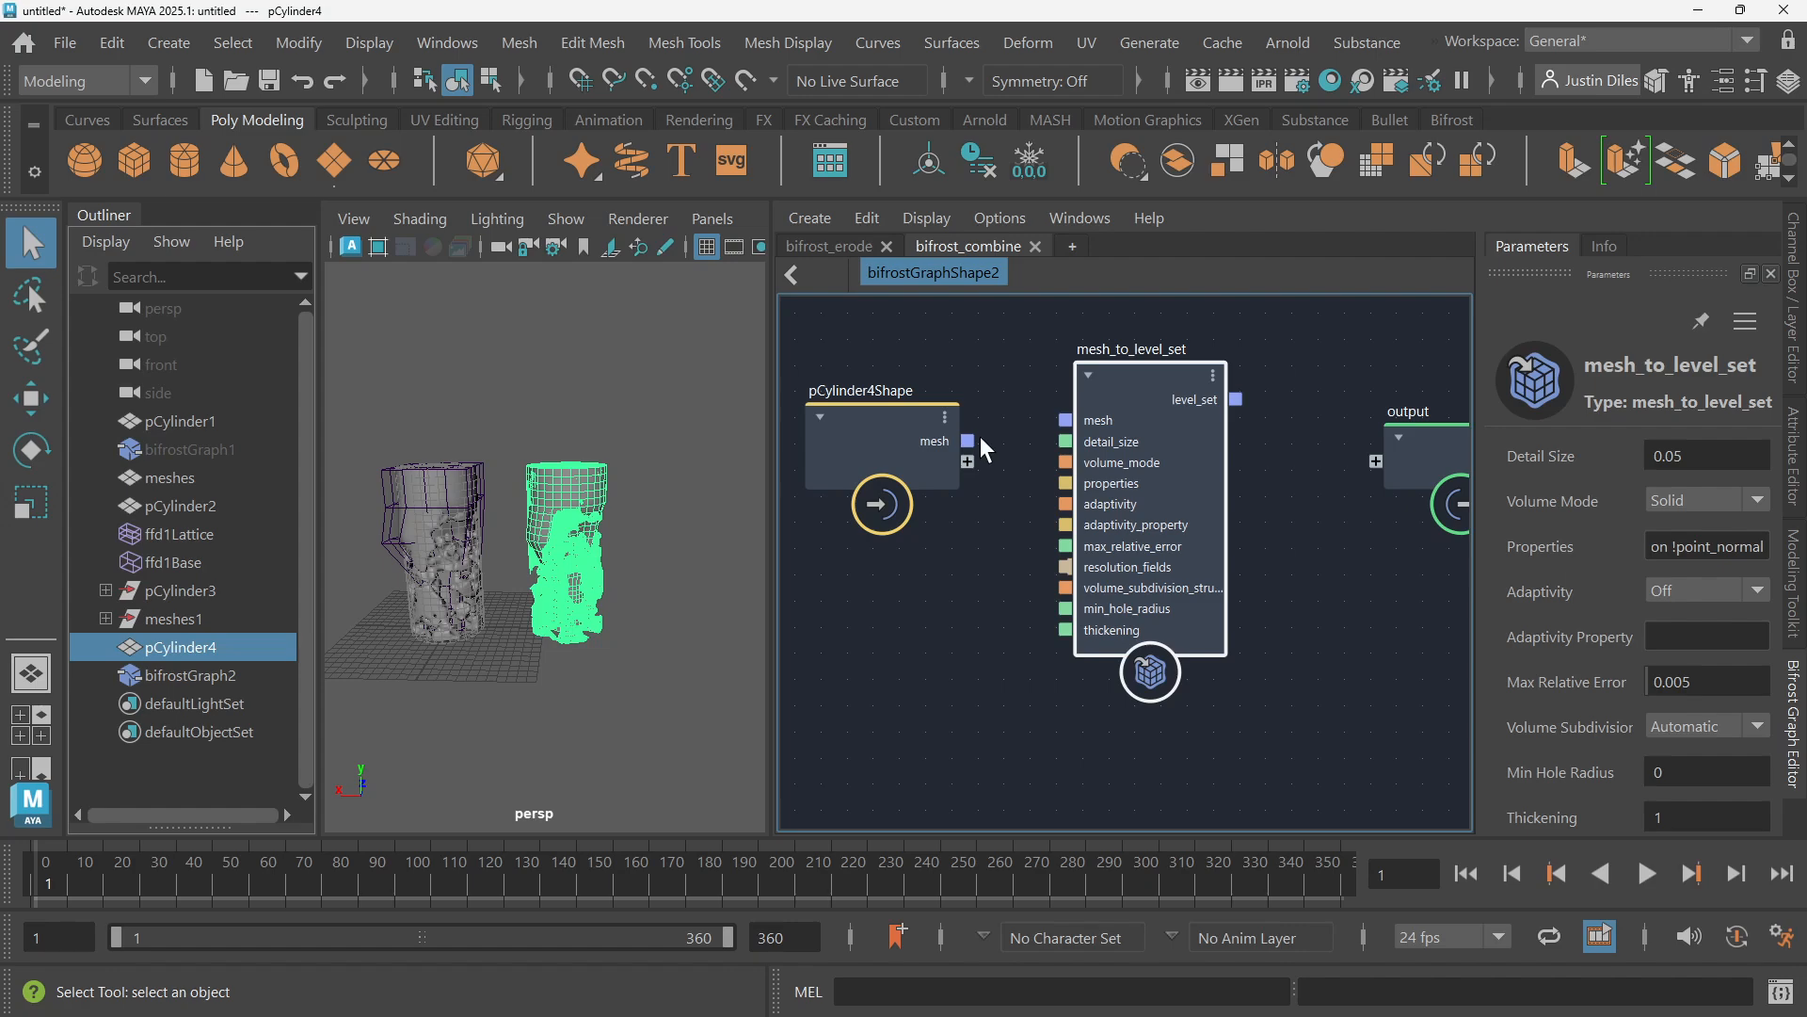
pyautogui.moveTo(980, 437); pyautogui.dragTo(1064, 418)
pyautogui.moveTo(870, 432); pyautogui.dragTo(867, 399)
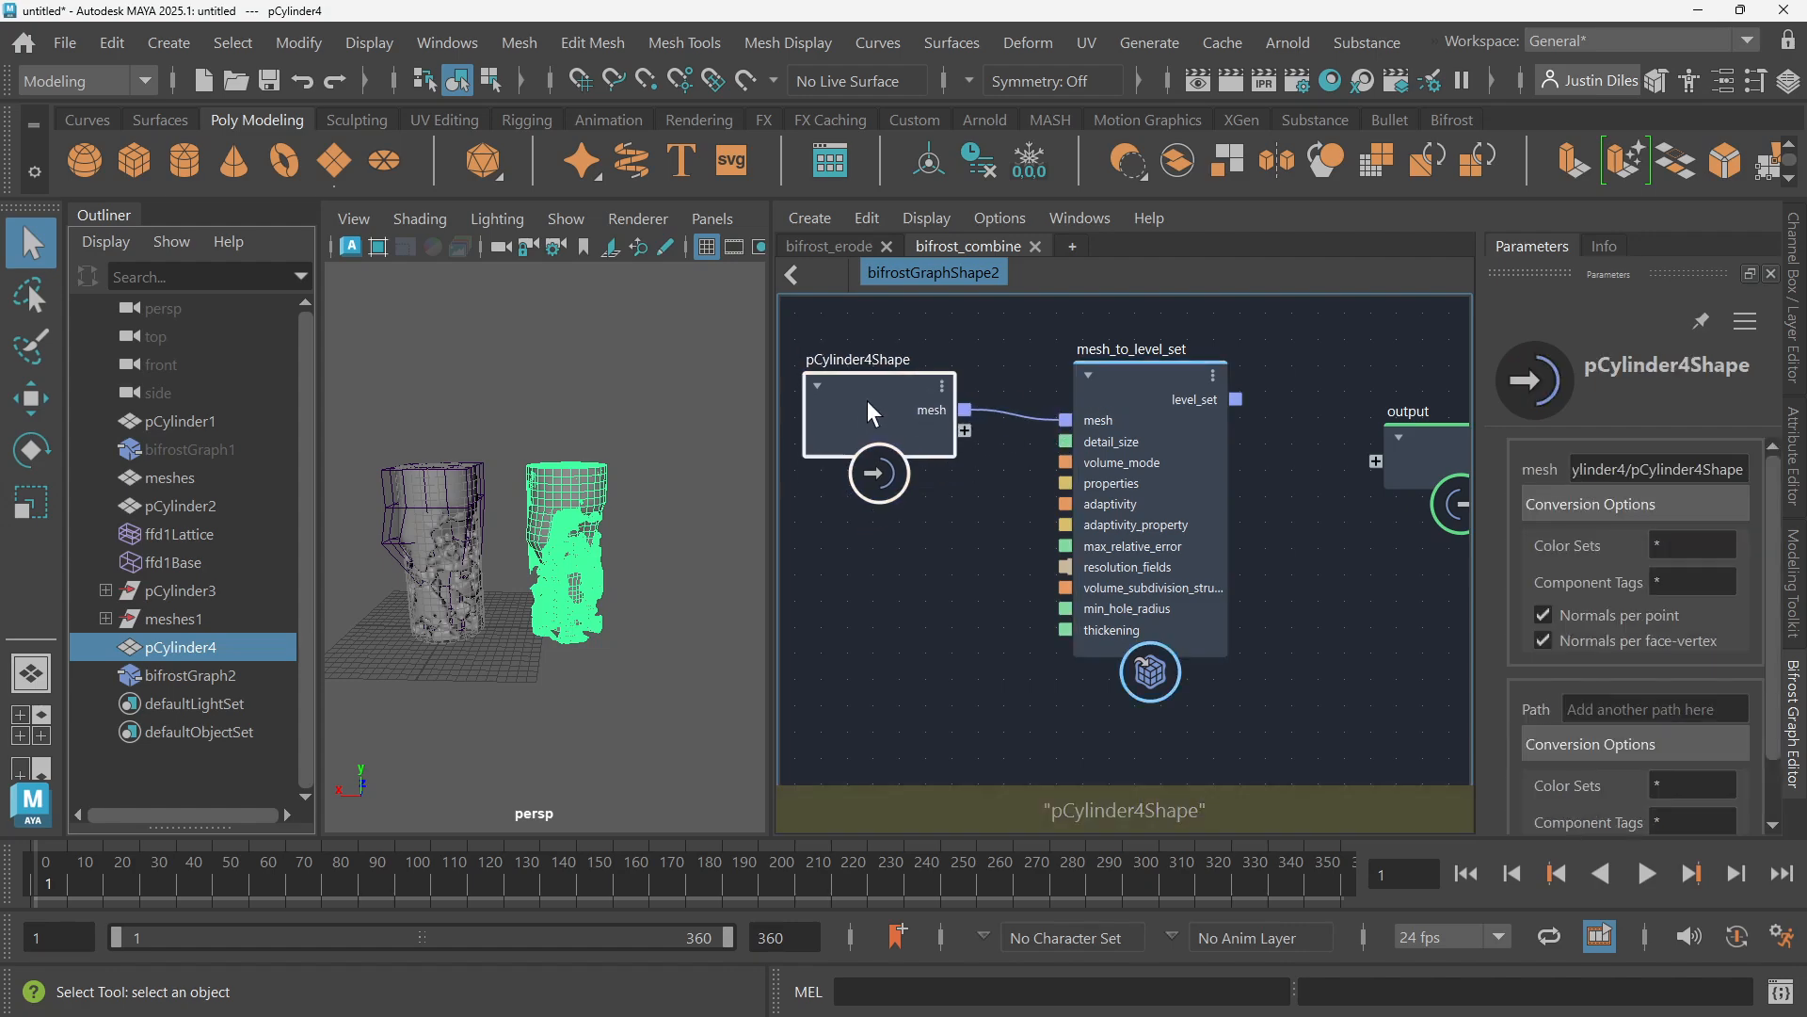
# Set the Detail Size of the mesh_to_level_set node to 0.5
pyautogui.scroll(-2, 1146, 424)
pyautogui.click(1245, 338)
pyautogui.keyDown('alt'); pyautogui.moveTo(1245, 341); pyautogui.dragTo(1139, 345, button='middle'); pyautogui.keyUp('alt')
pyautogui.click(983, 407)
pyautogui.click(1692, 458)
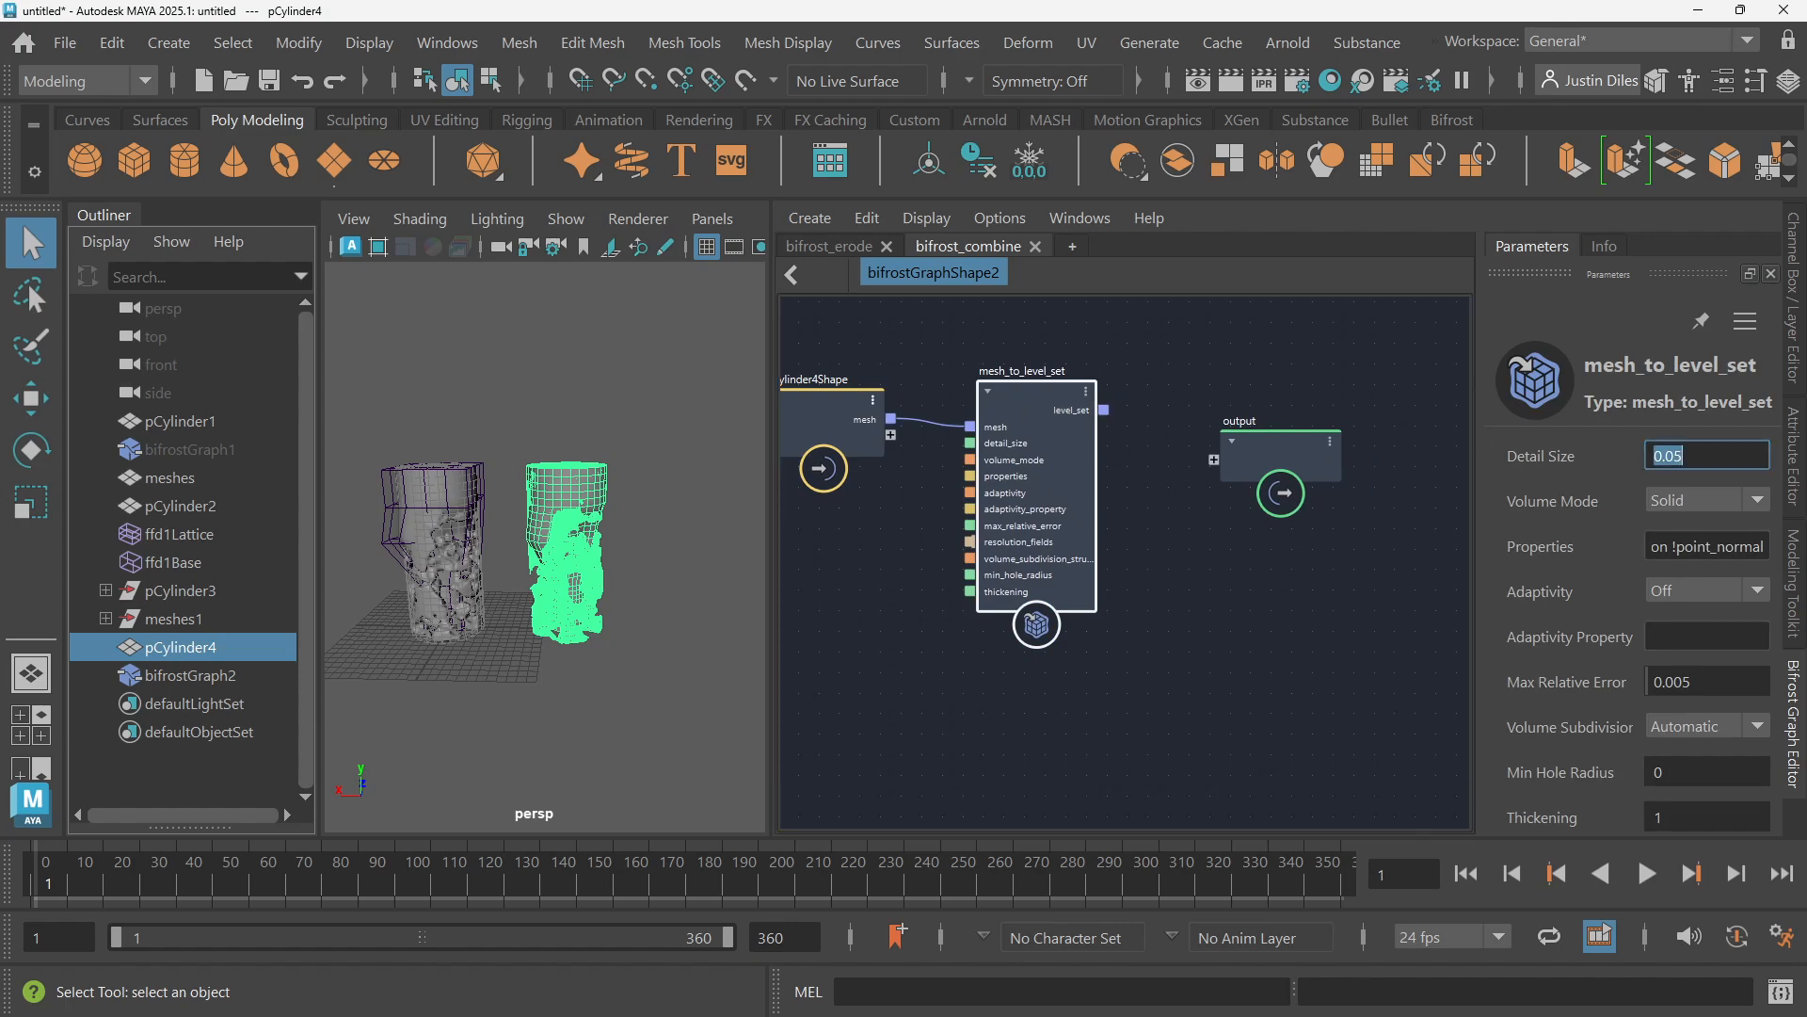
pyautogui.write('0.5')
pyautogui.press('Return')
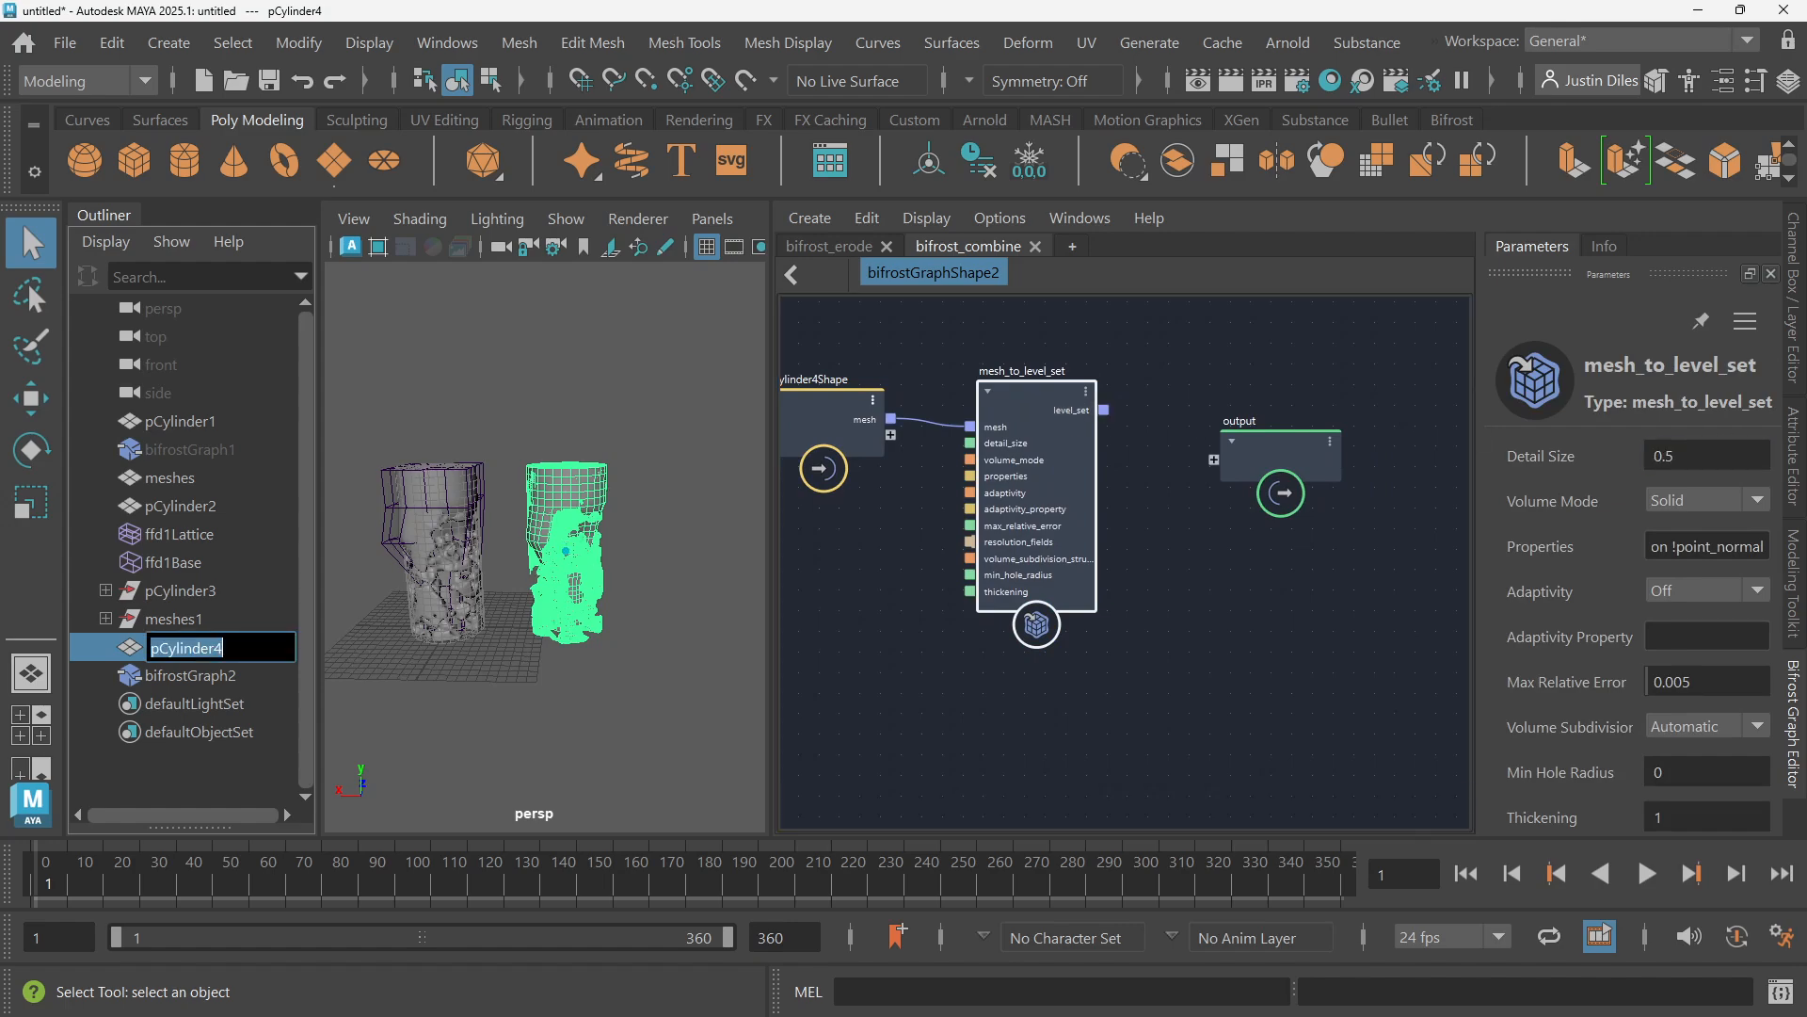
# Hide the combined column pCylinder4 in the scene
pyautogui.click(181, 625)
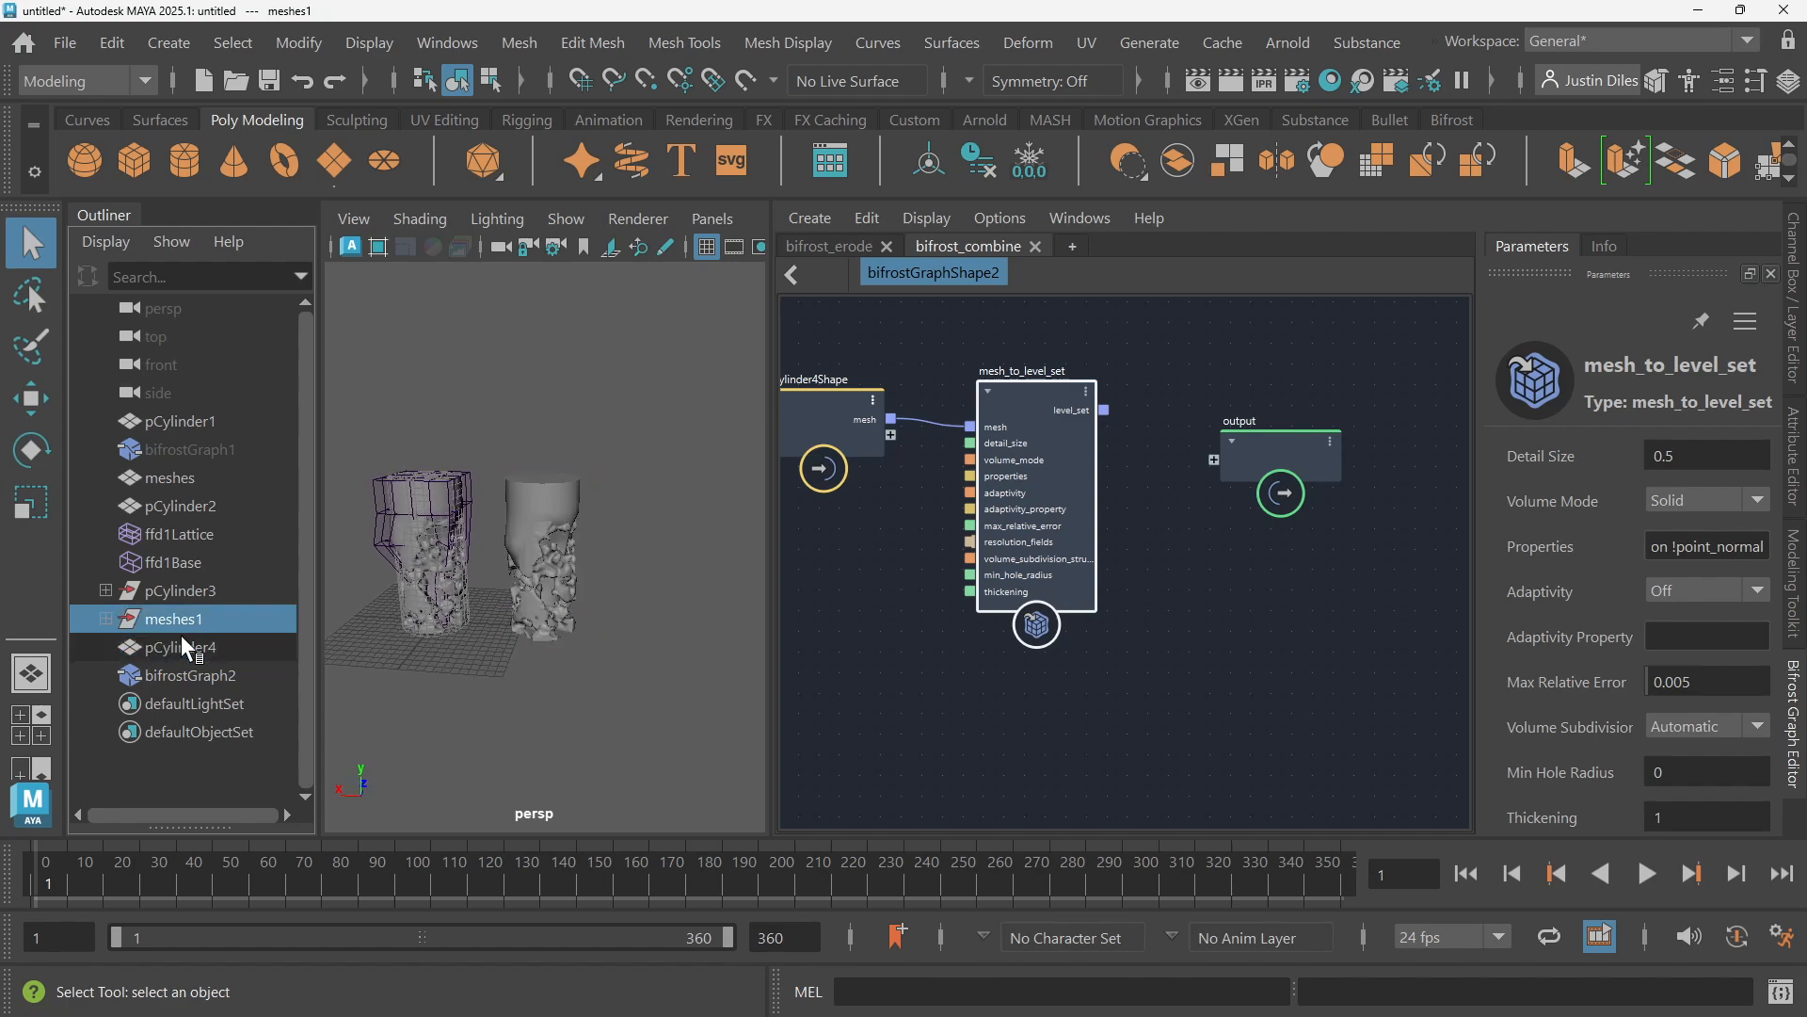
pyautogui.click(181, 643)
pyautogui.hotkey('ctrl', 'h')
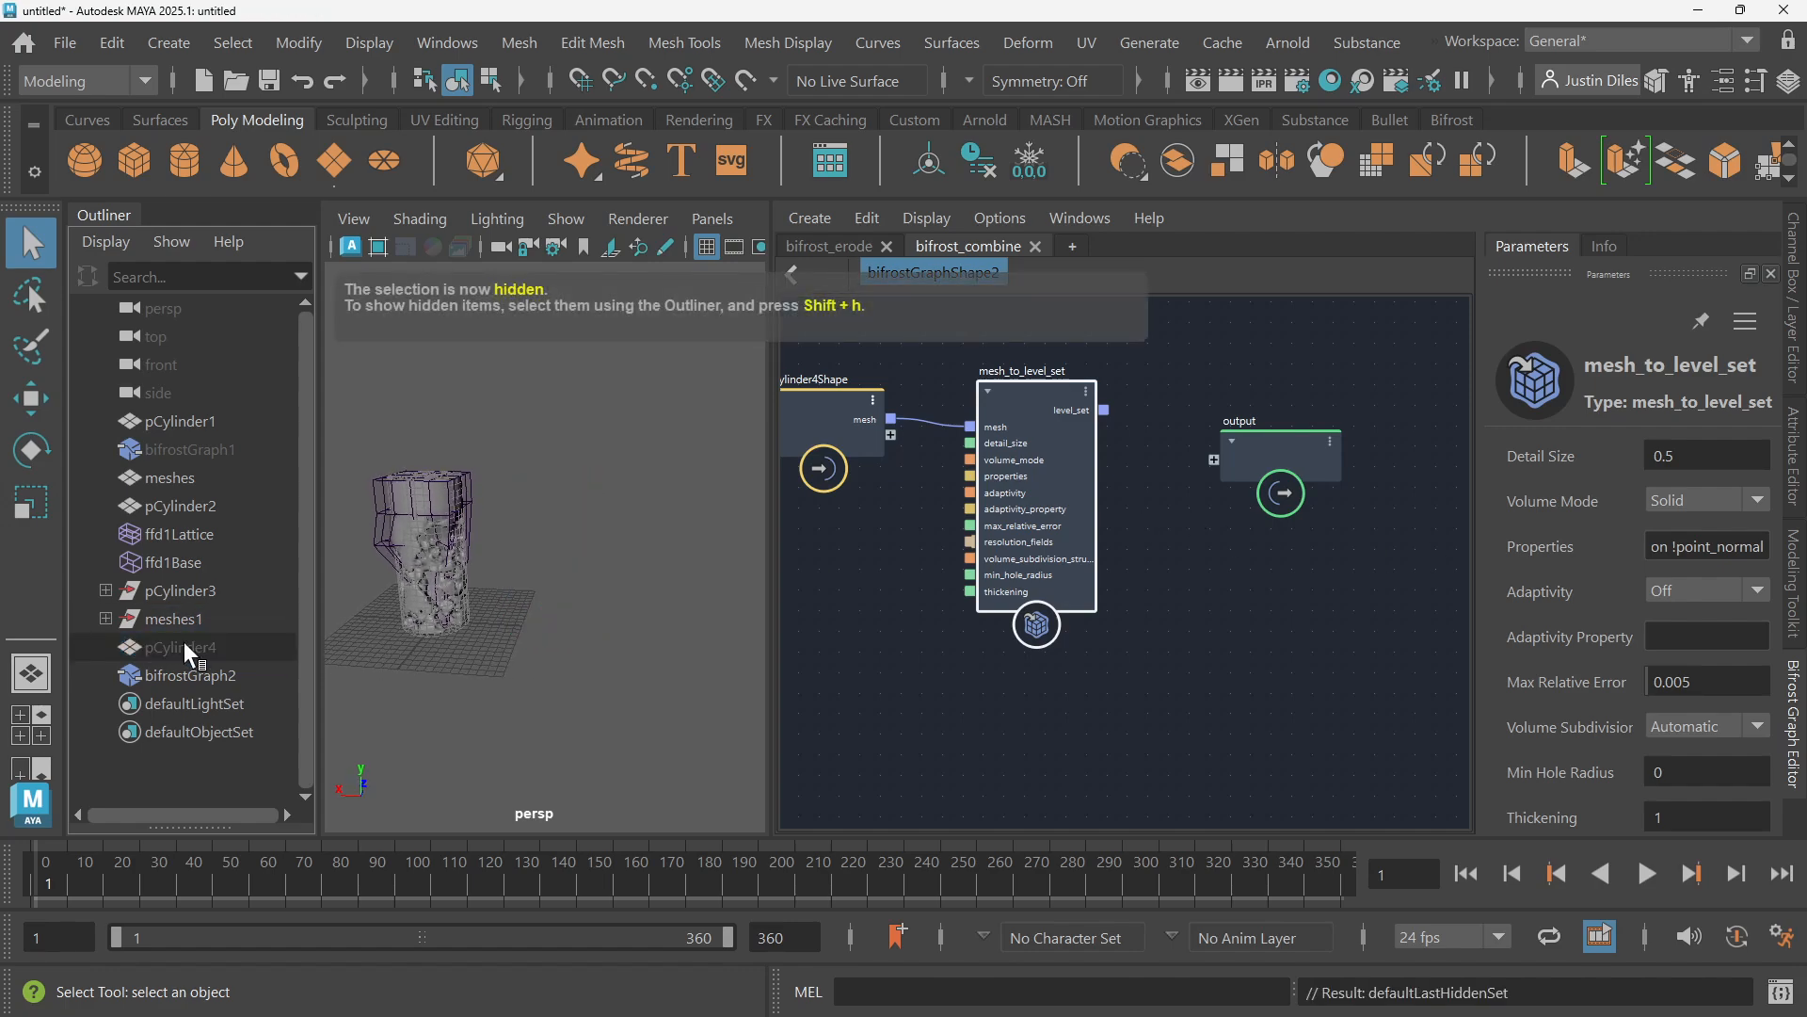
pyautogui.click(1283, 457)
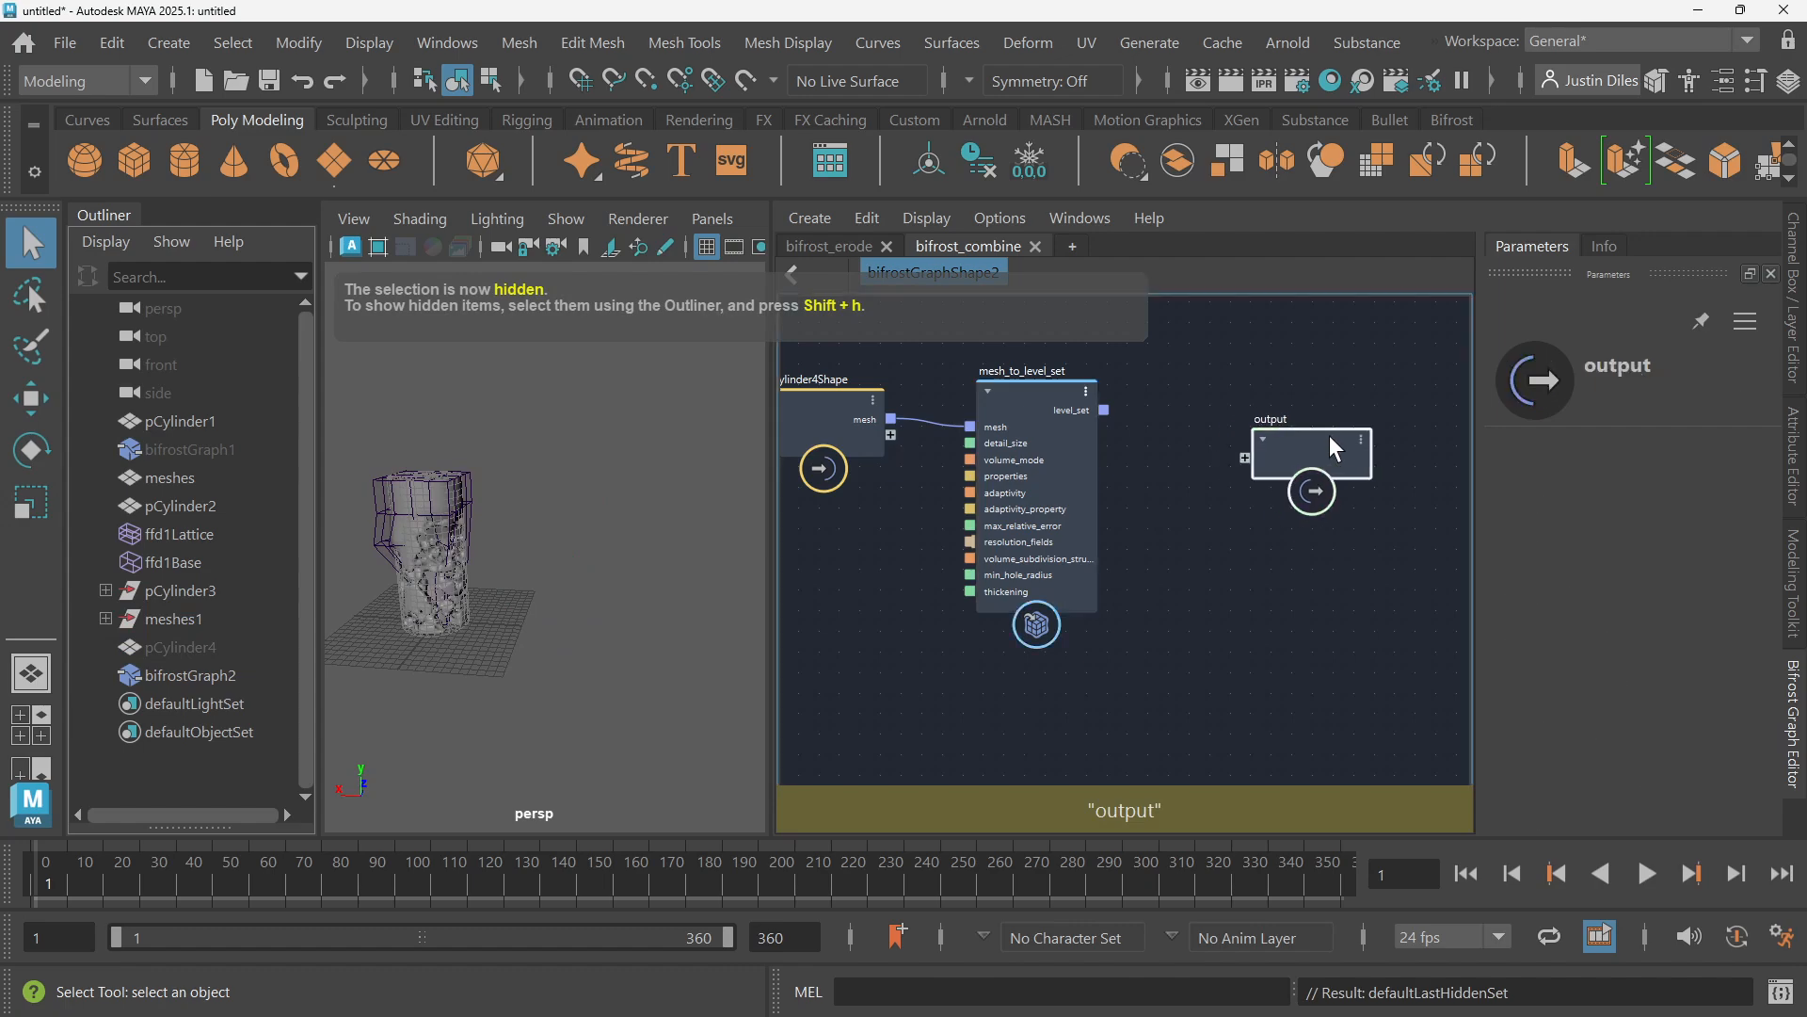
pyautogui.click(1197, 373)
pyautogui.press('Tab')
pyautogui.write('mes')
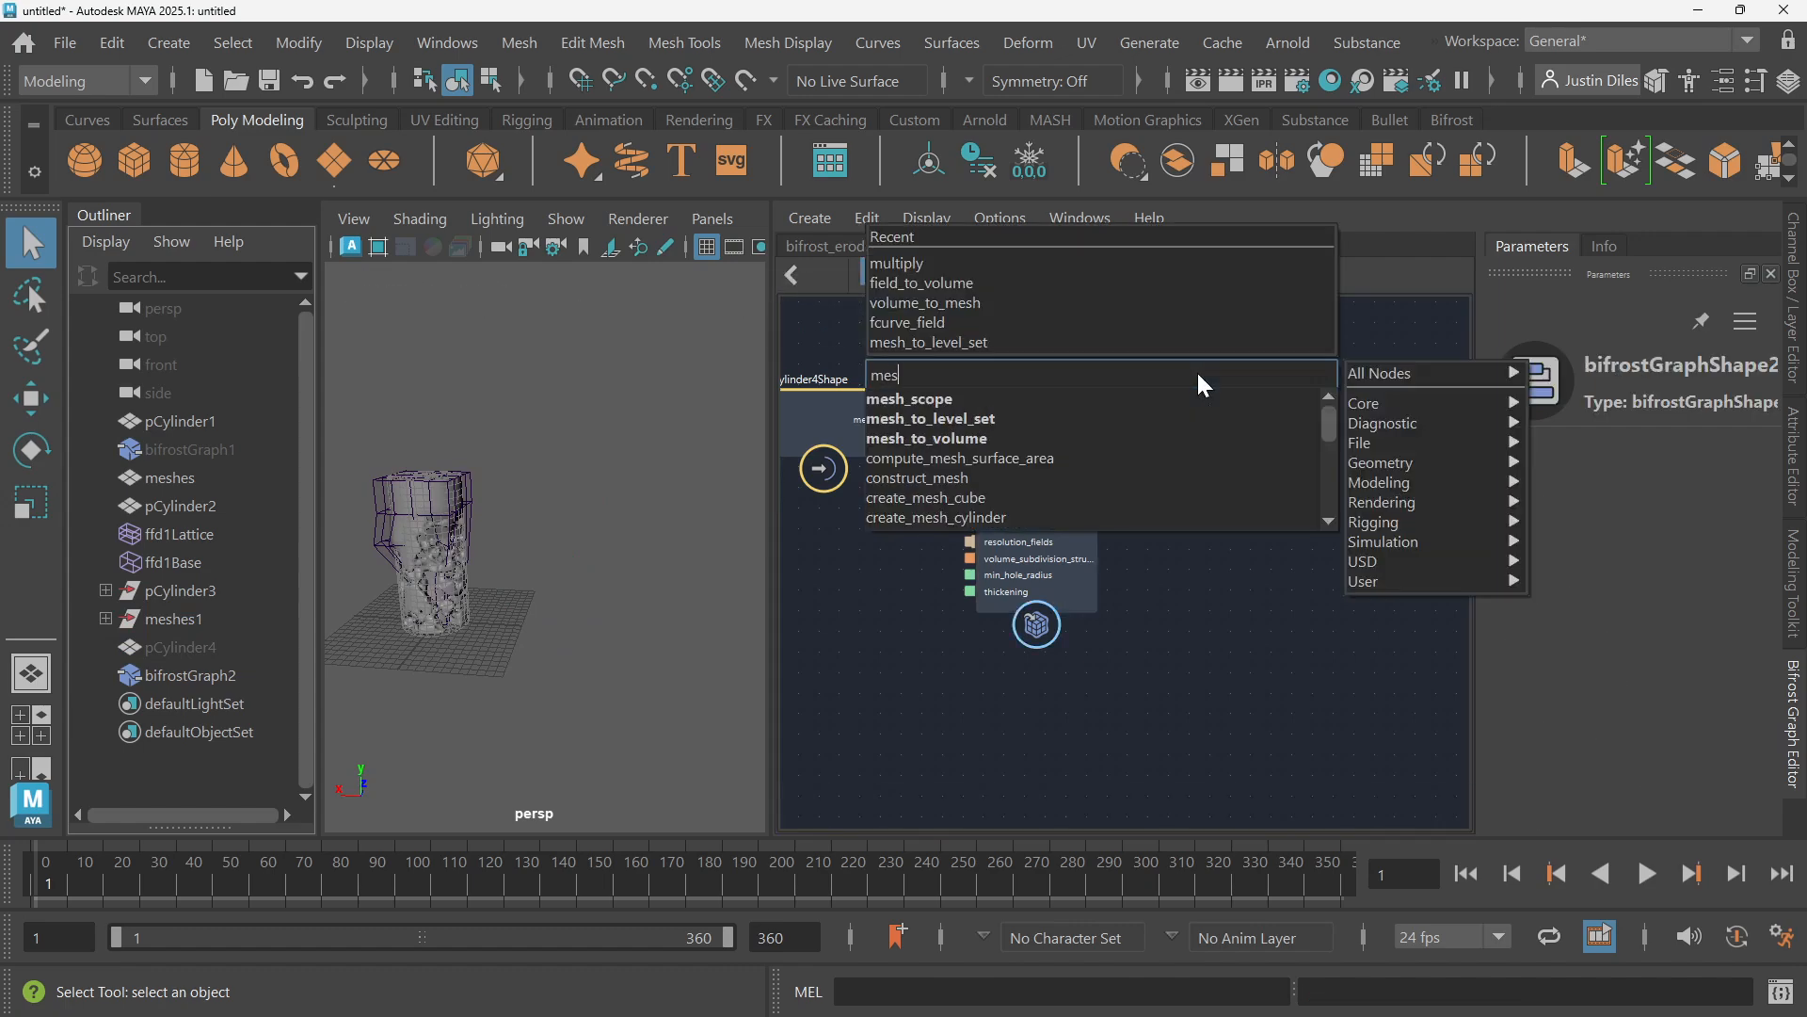
pyautogui.write('h')
pyautogui.click(1045, 439)
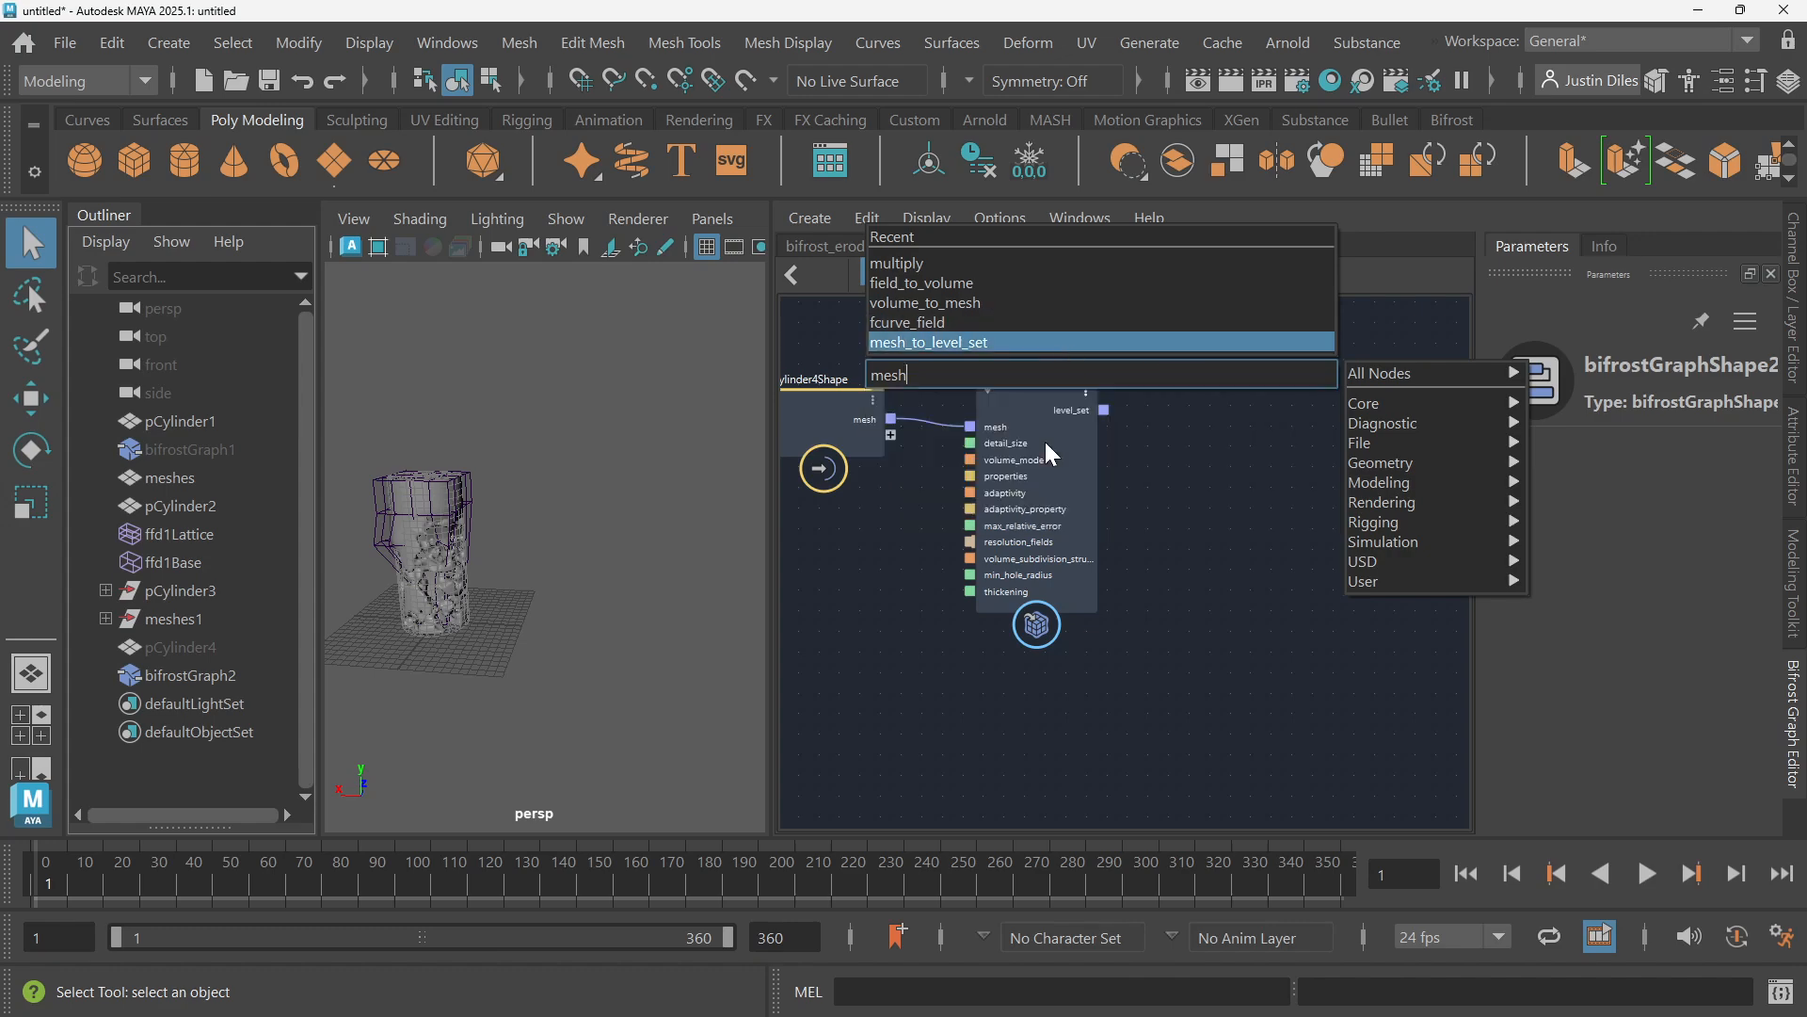
pyautogui.moveTo(1212, 401); pyautogui.dragTo(1229, 386)
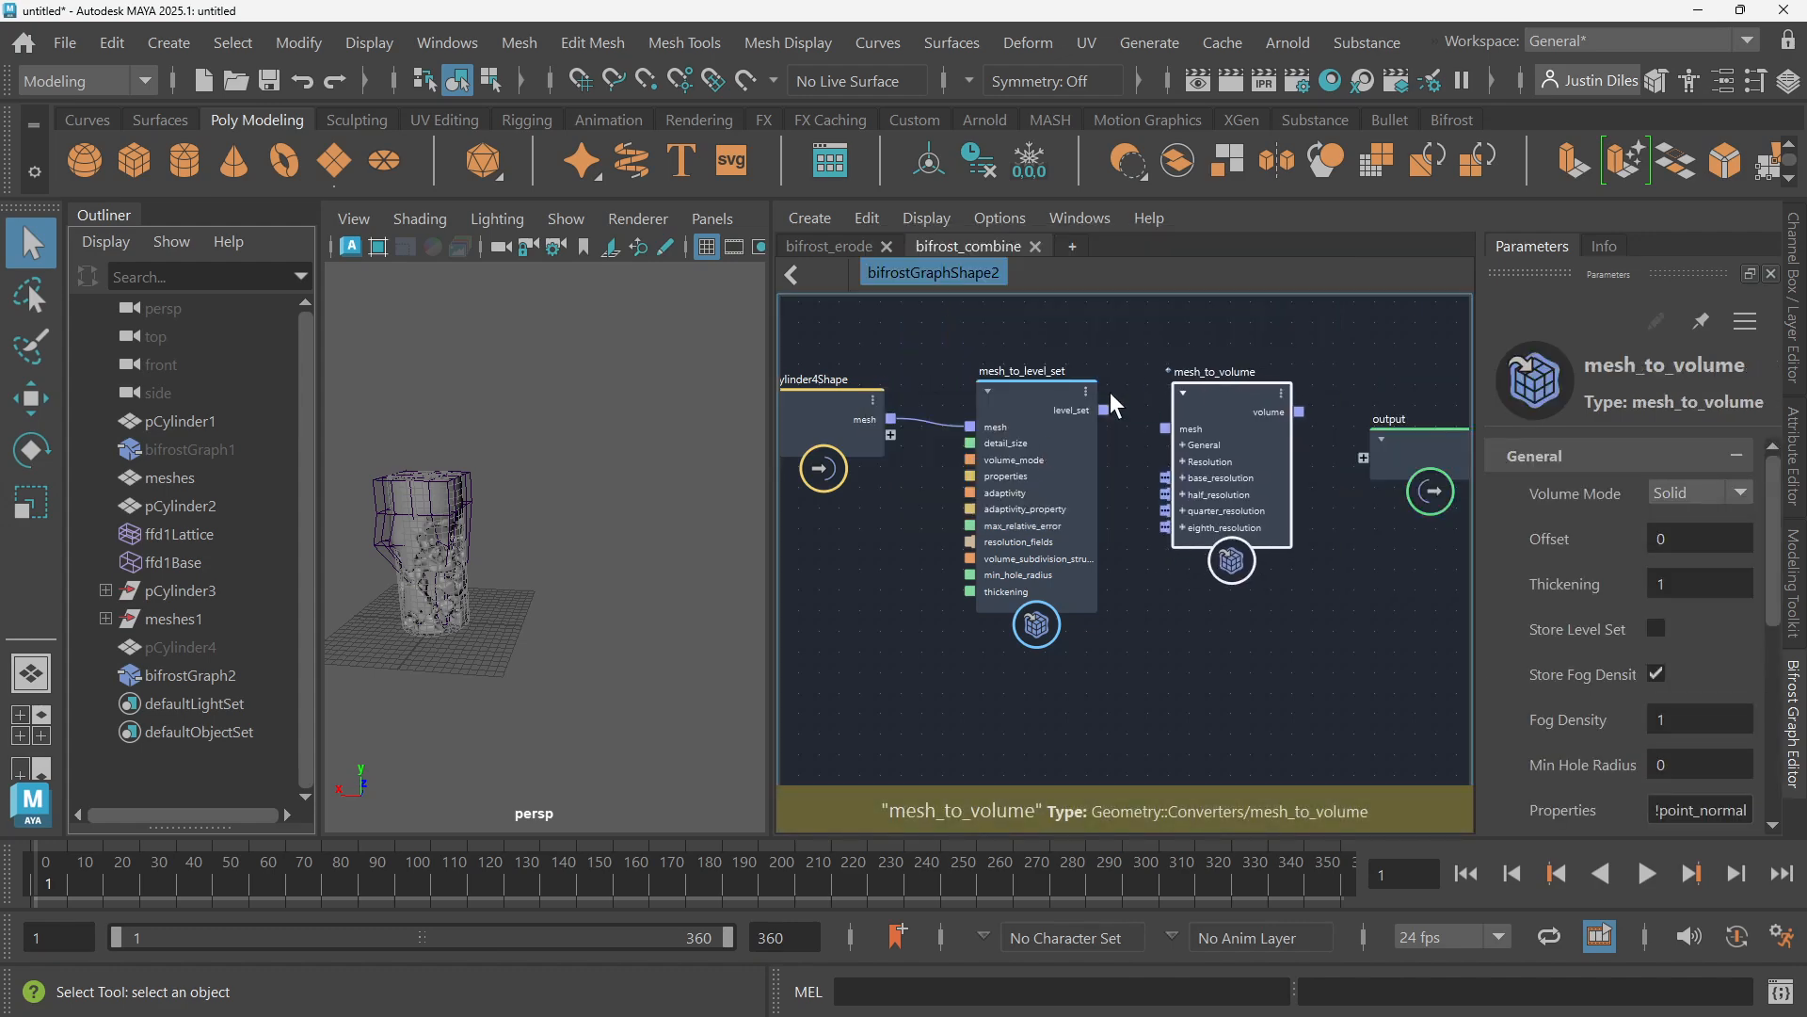
pyautogui.moveTo(1109, 403); pyautogui.dragTo(1222, 388)
pyautogui.moveTo(1363, 337); pyautogui.dragTo(1134, 352, button='middle')
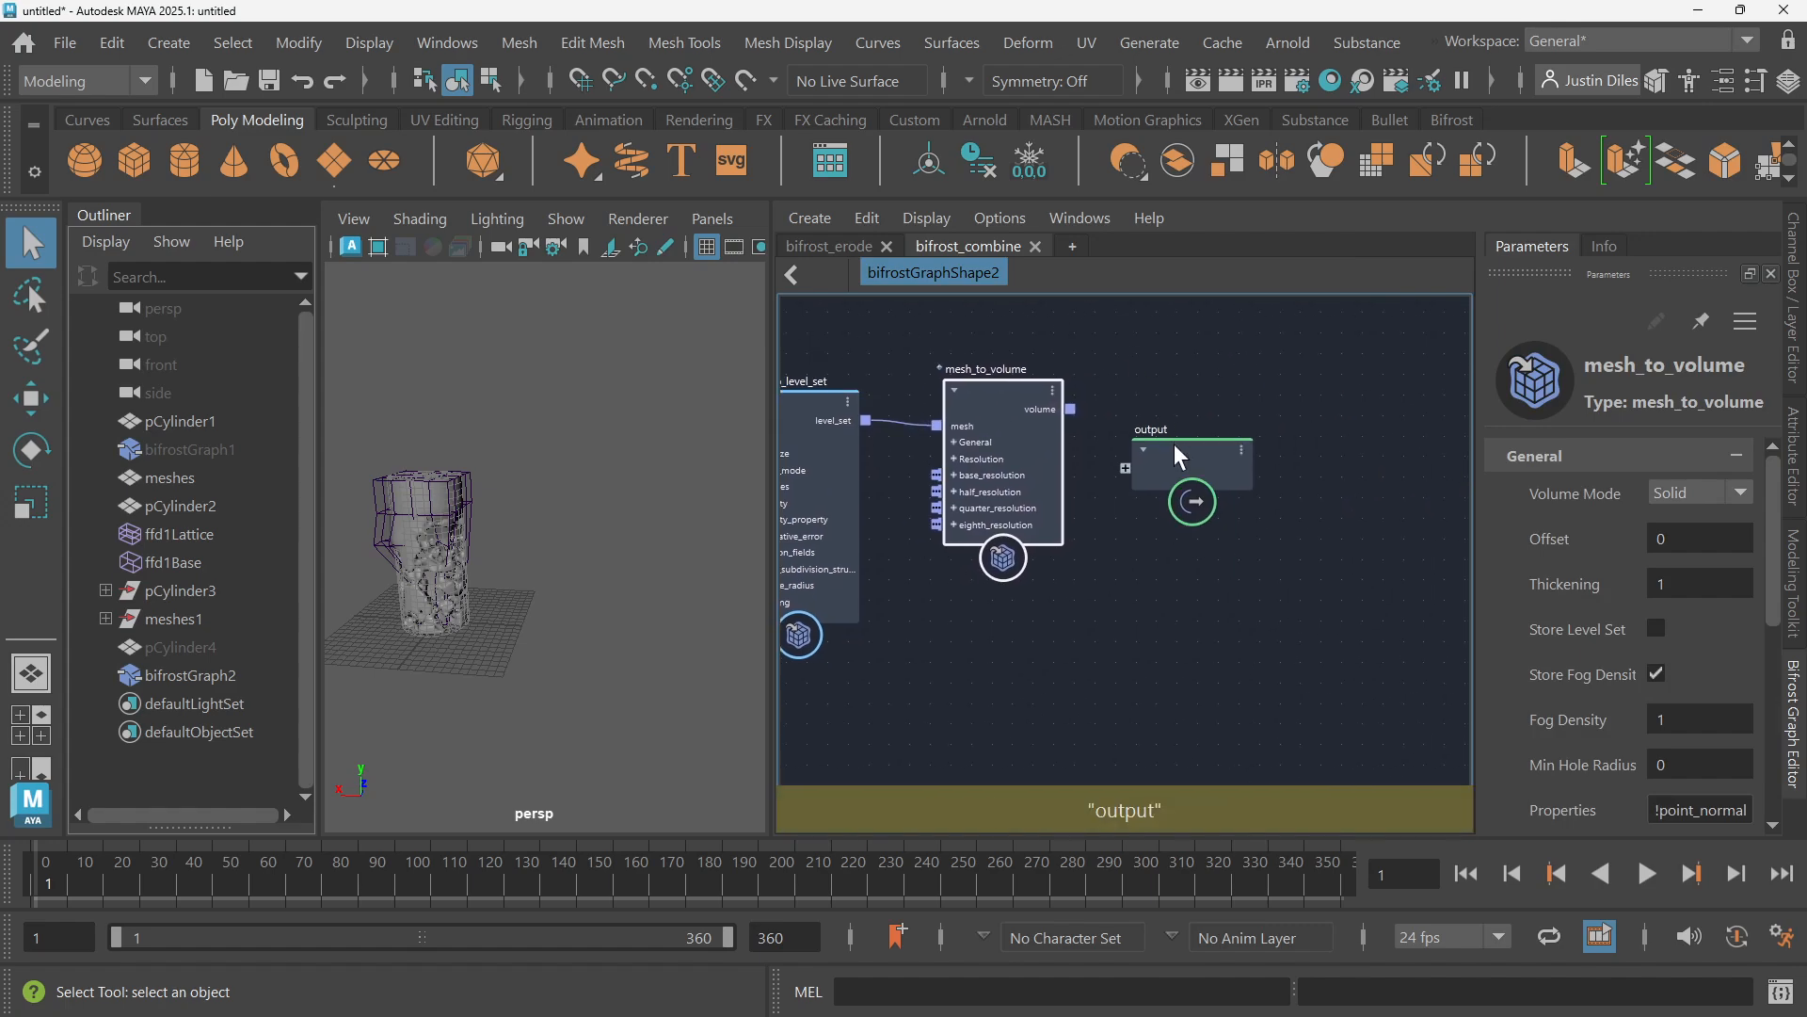
pyautogui.moveTo(1172, 443); pyautogui.dragTo(1337, 415)
pyautogui.click(1145, 352)
pyautogui.press('Tab')
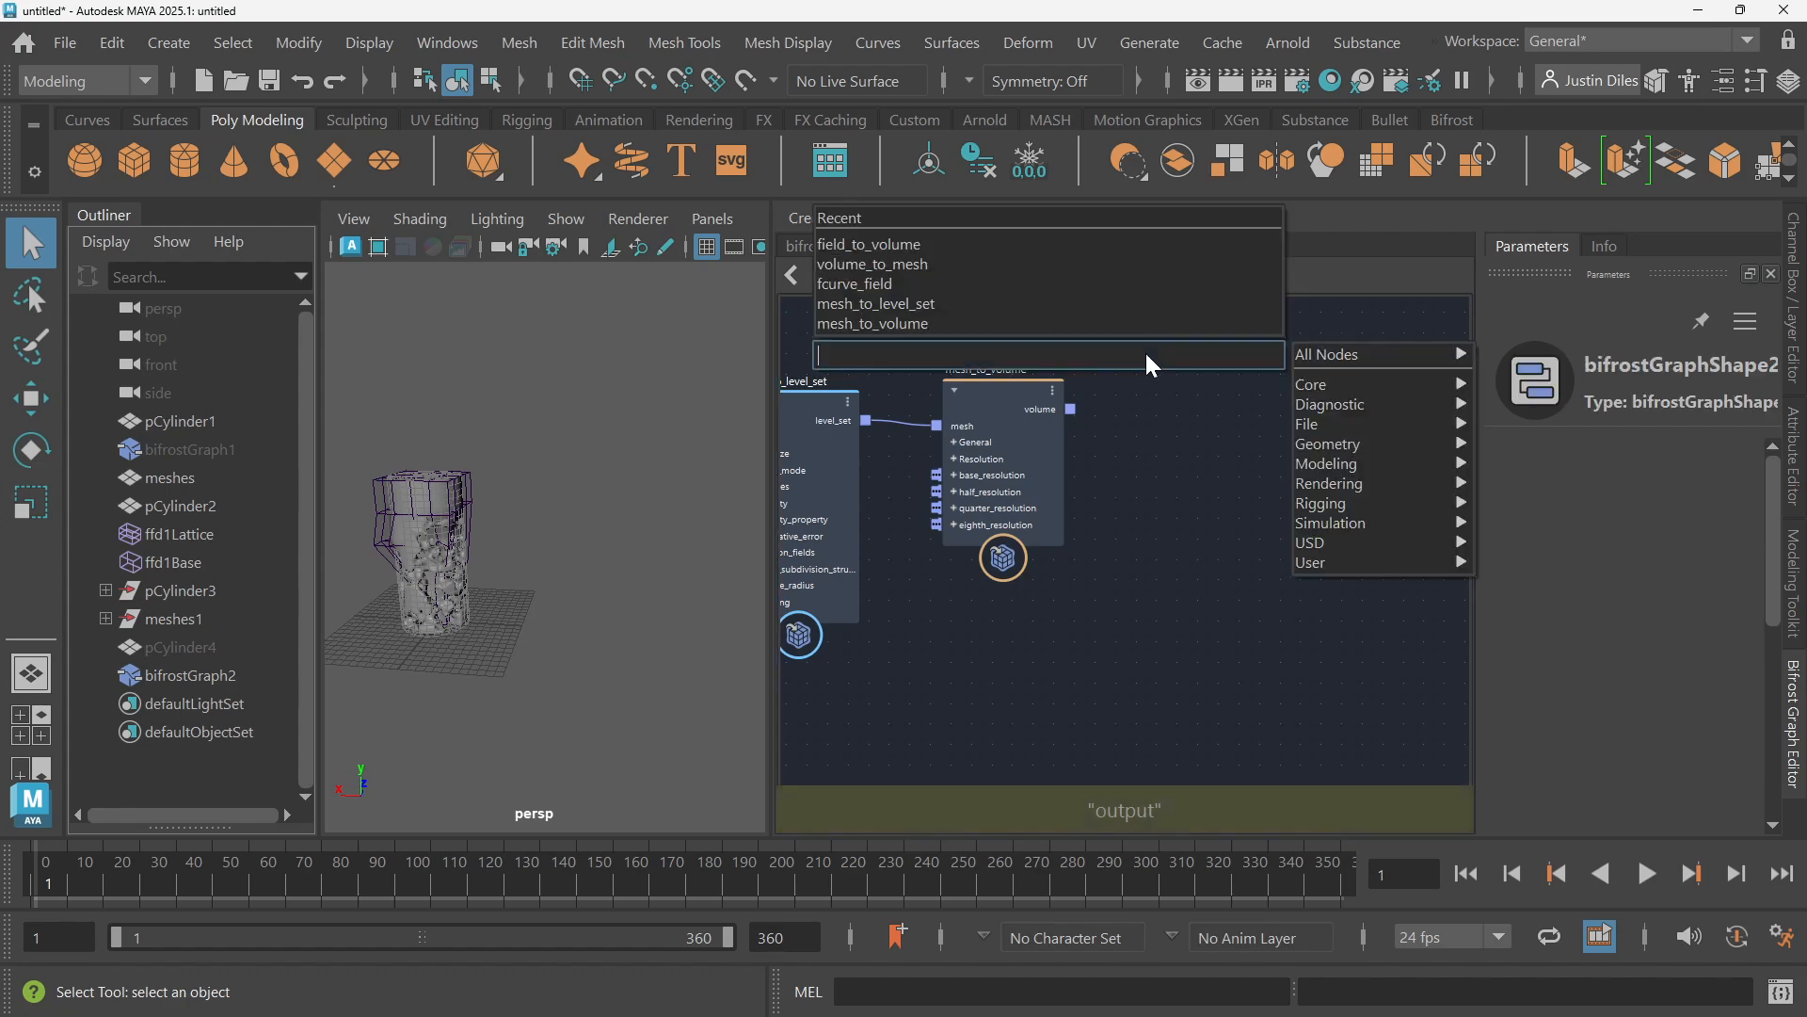
pyautogui.press('Escape')
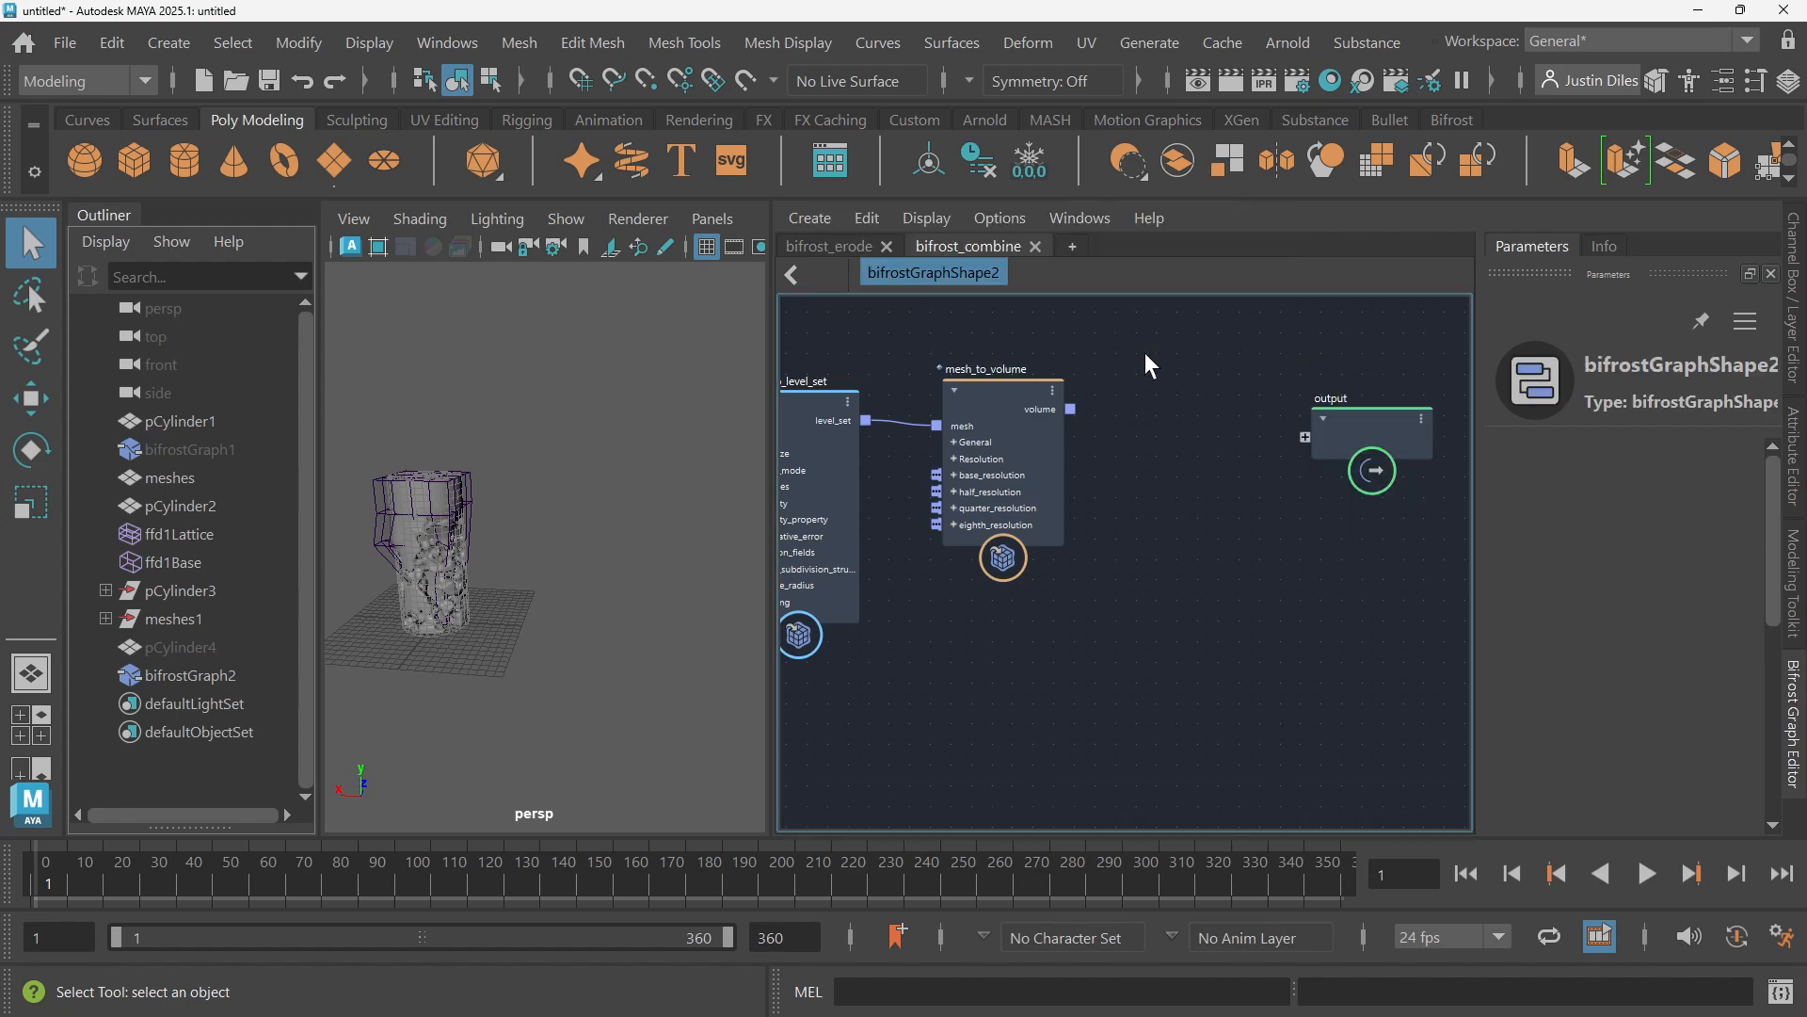
pyautogui.click(958, 387)
pyautogui.press('Delete')
# Add a volume_to_mesh node fed by the level_set output of mesh_to_level_set and turn on its proxy preview
pyautogui.press('Tab')
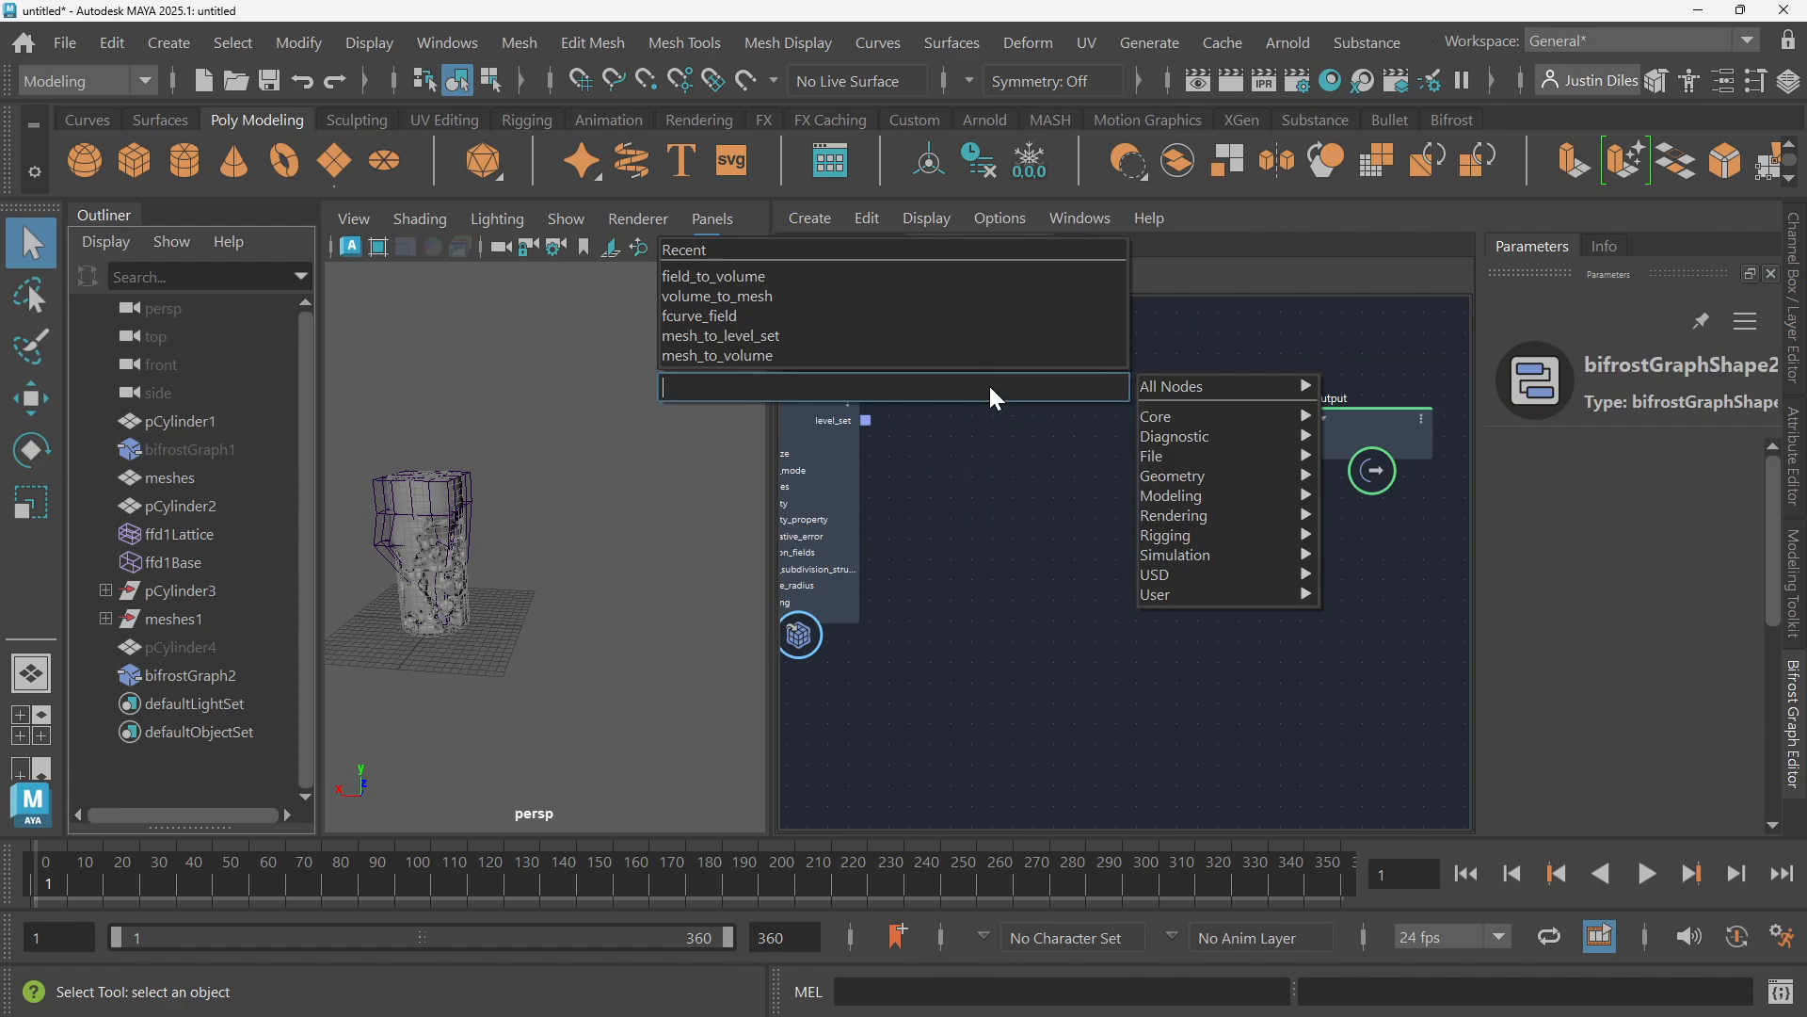
pyautogui.write('vol')
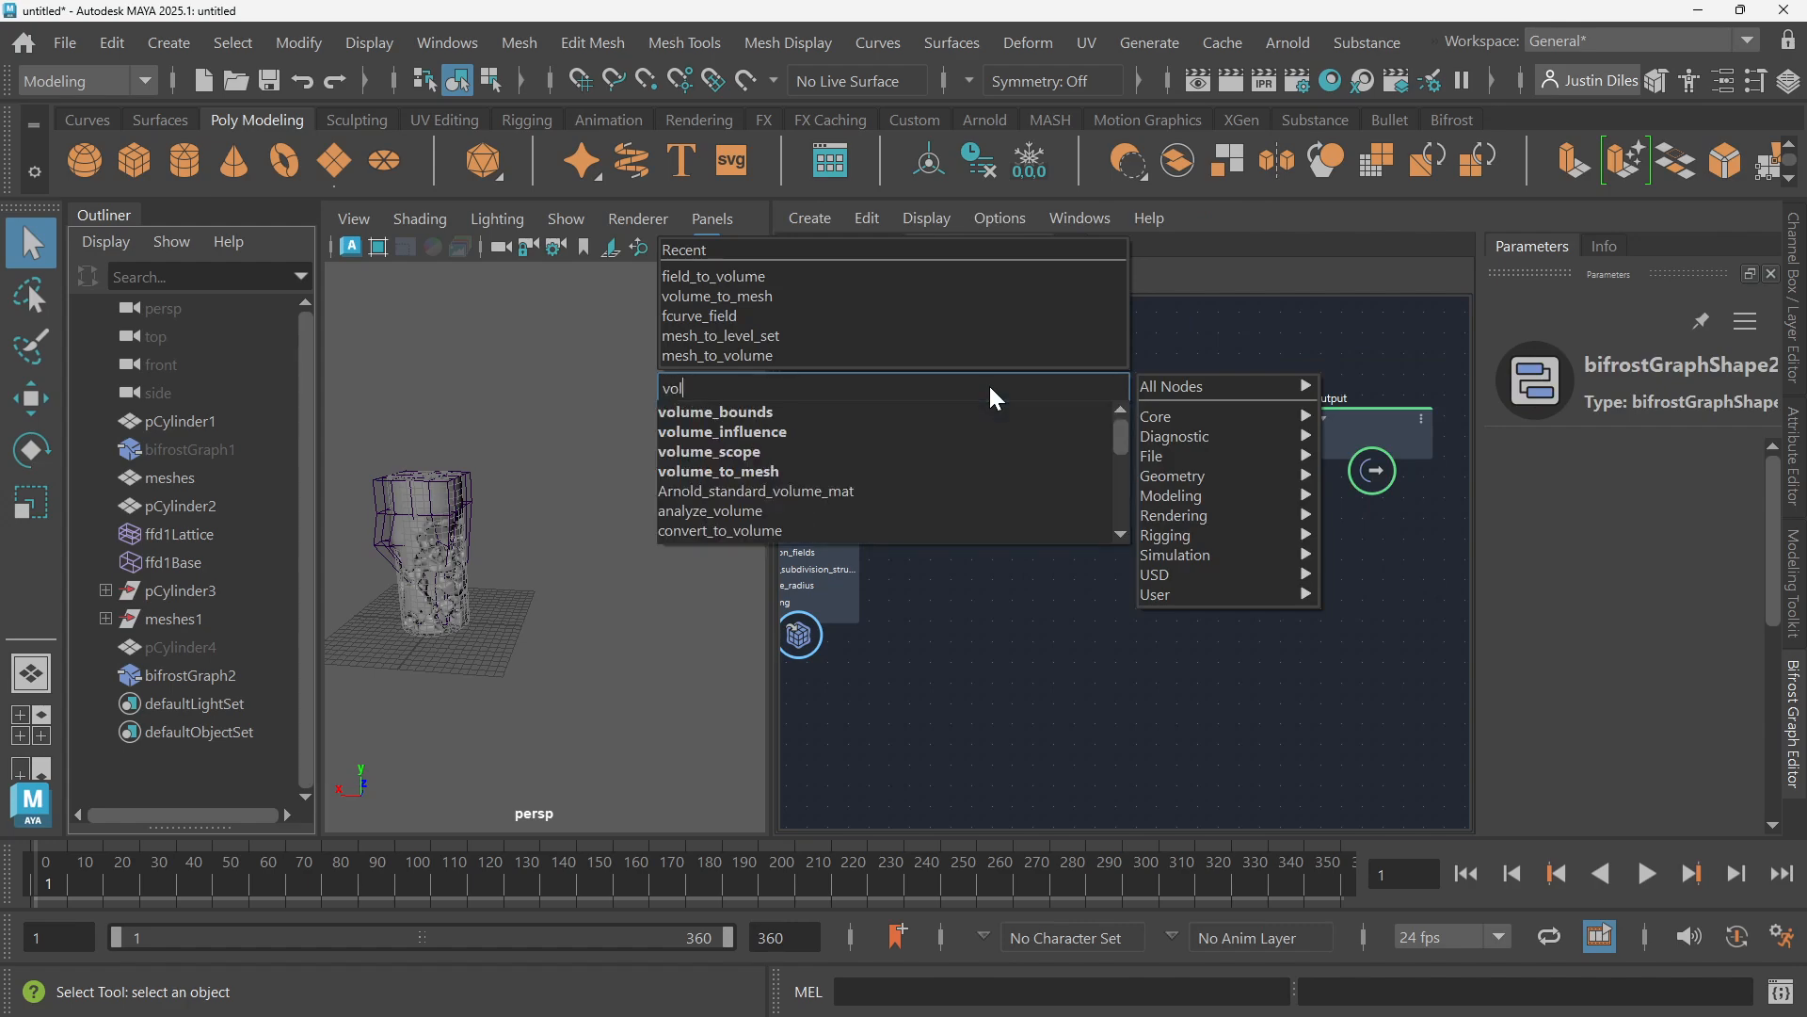
pyautogui.click(906, 472)
pyautogui.moveTo(1003, 427); pyautogui.dragTo(1043, 397)
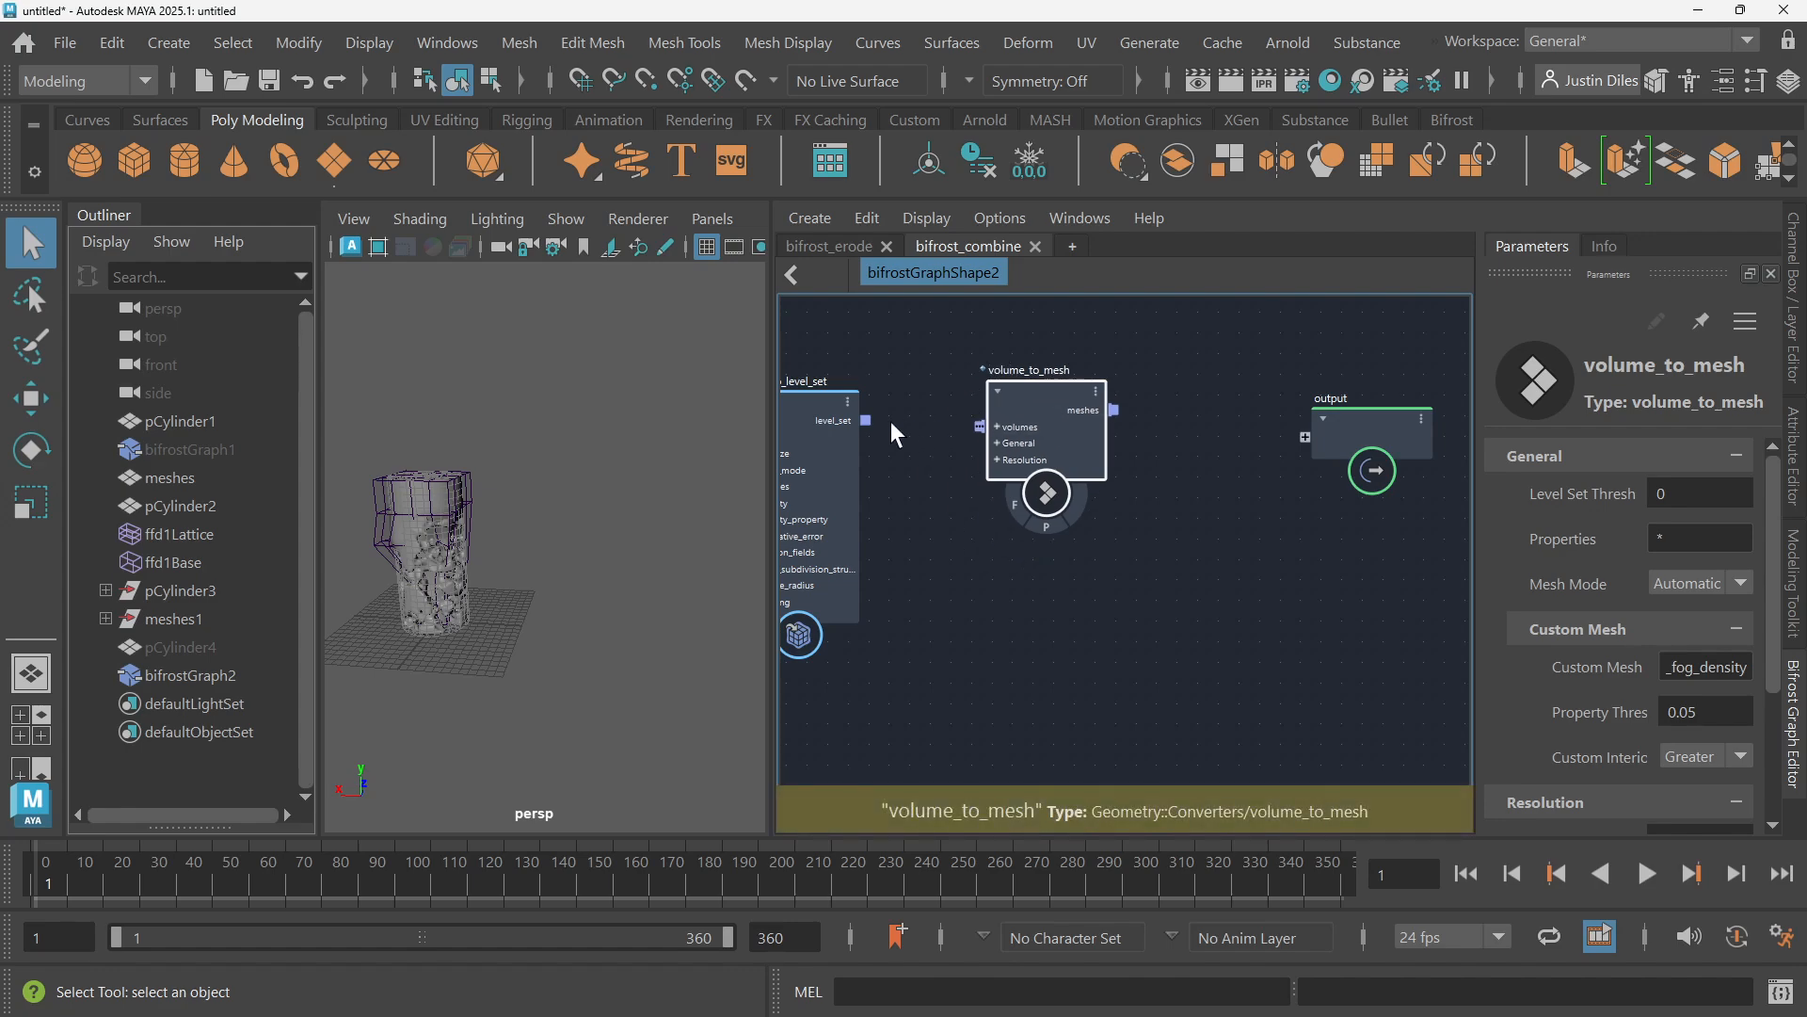
pyautogui.moveTo(867, 421); pyautogui.dragTo(990, 417)
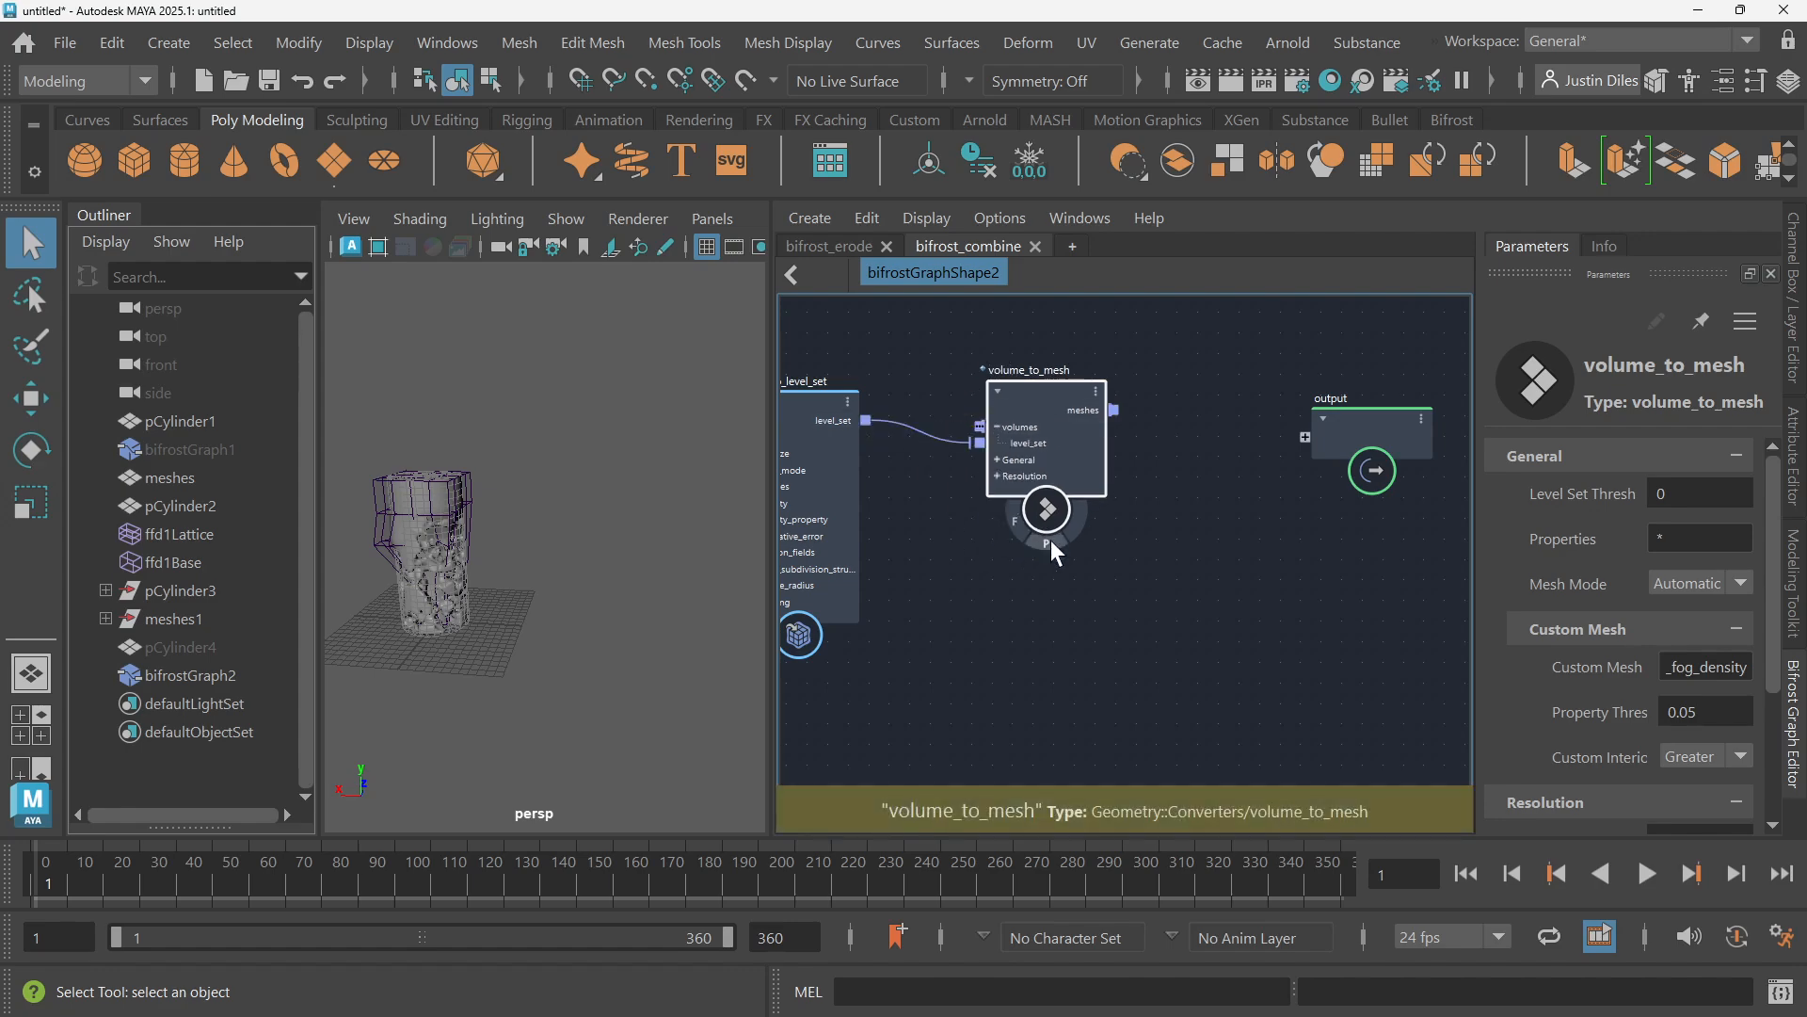
pyautogui.click(1049, 543)
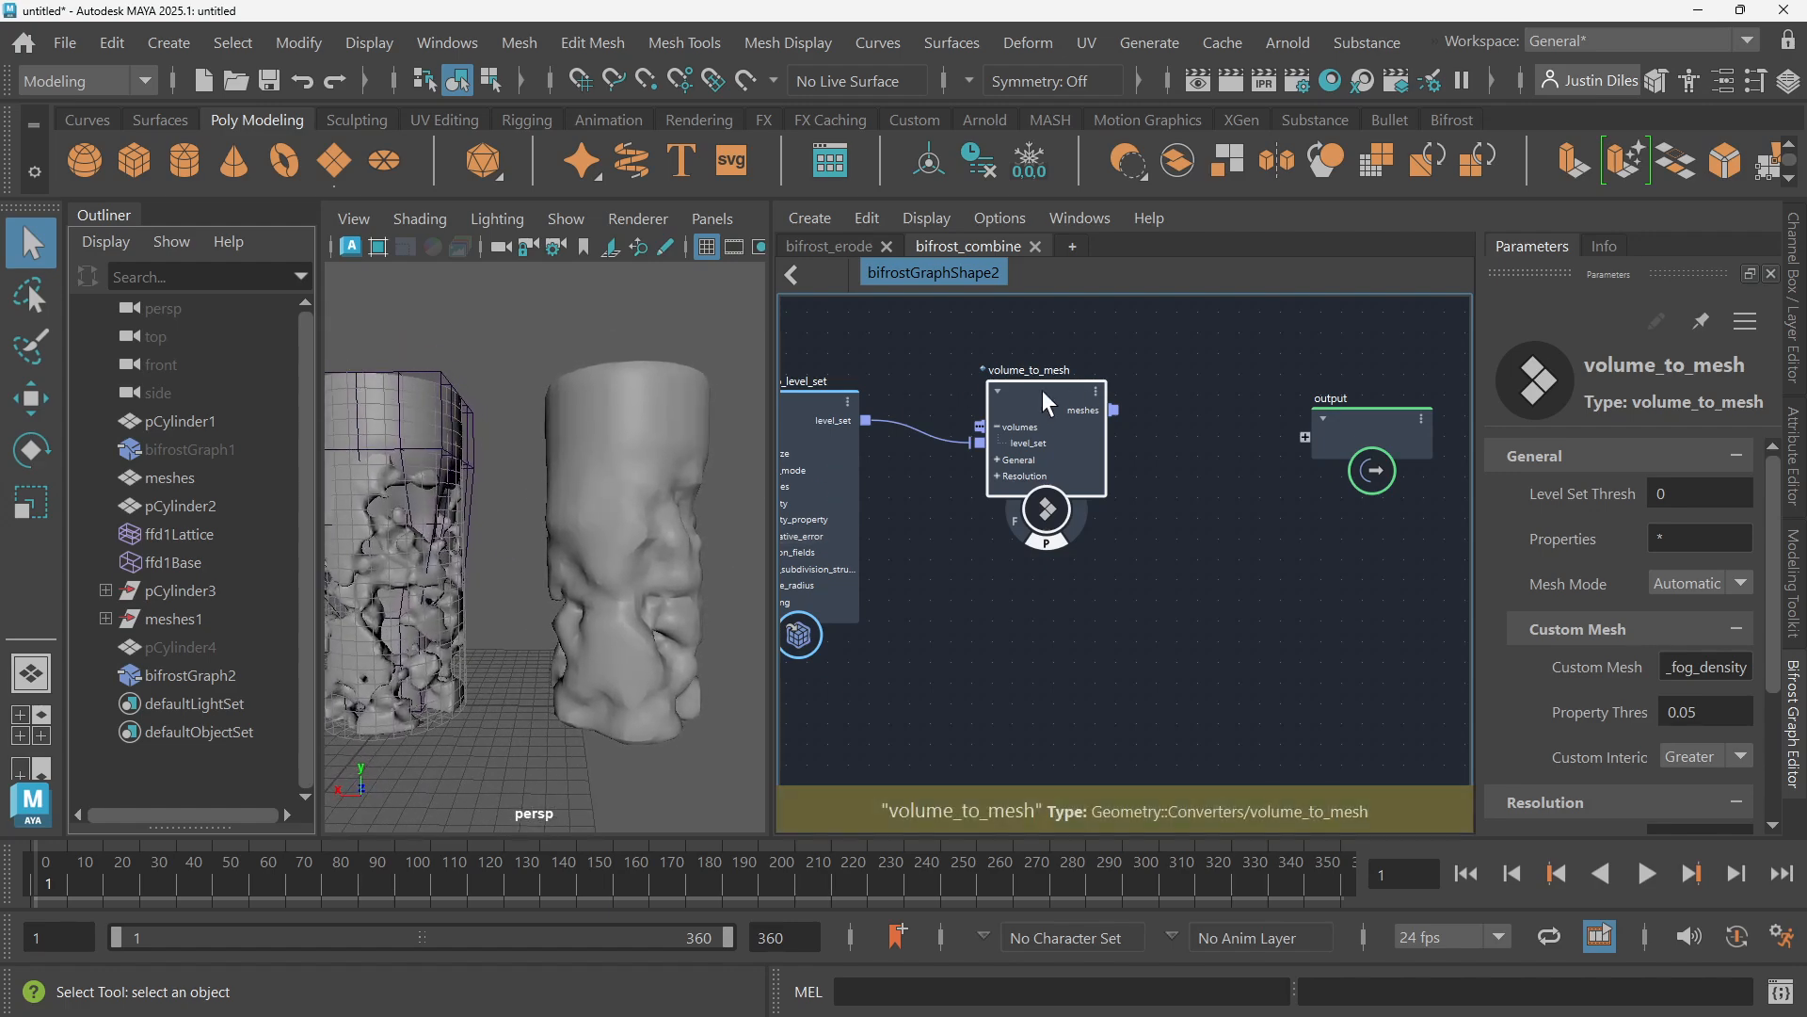
# Space out the mesh_to_level_set and volume_to_mesh nodes and set the level set's Detail Size to 0.05
pyautogui.moveTo(1042, 389); pyautogui.dragTo(1141, 368)
pyautogui.keyDown('alt'); pyautogui.moveTo(981, 359); pyautogui.dragTo(1110, 351, button='middle'); pyautogui.keyUp('alt')
pyautogui.moveTo(944, 388); pyautogui.dragTo(960, 388)
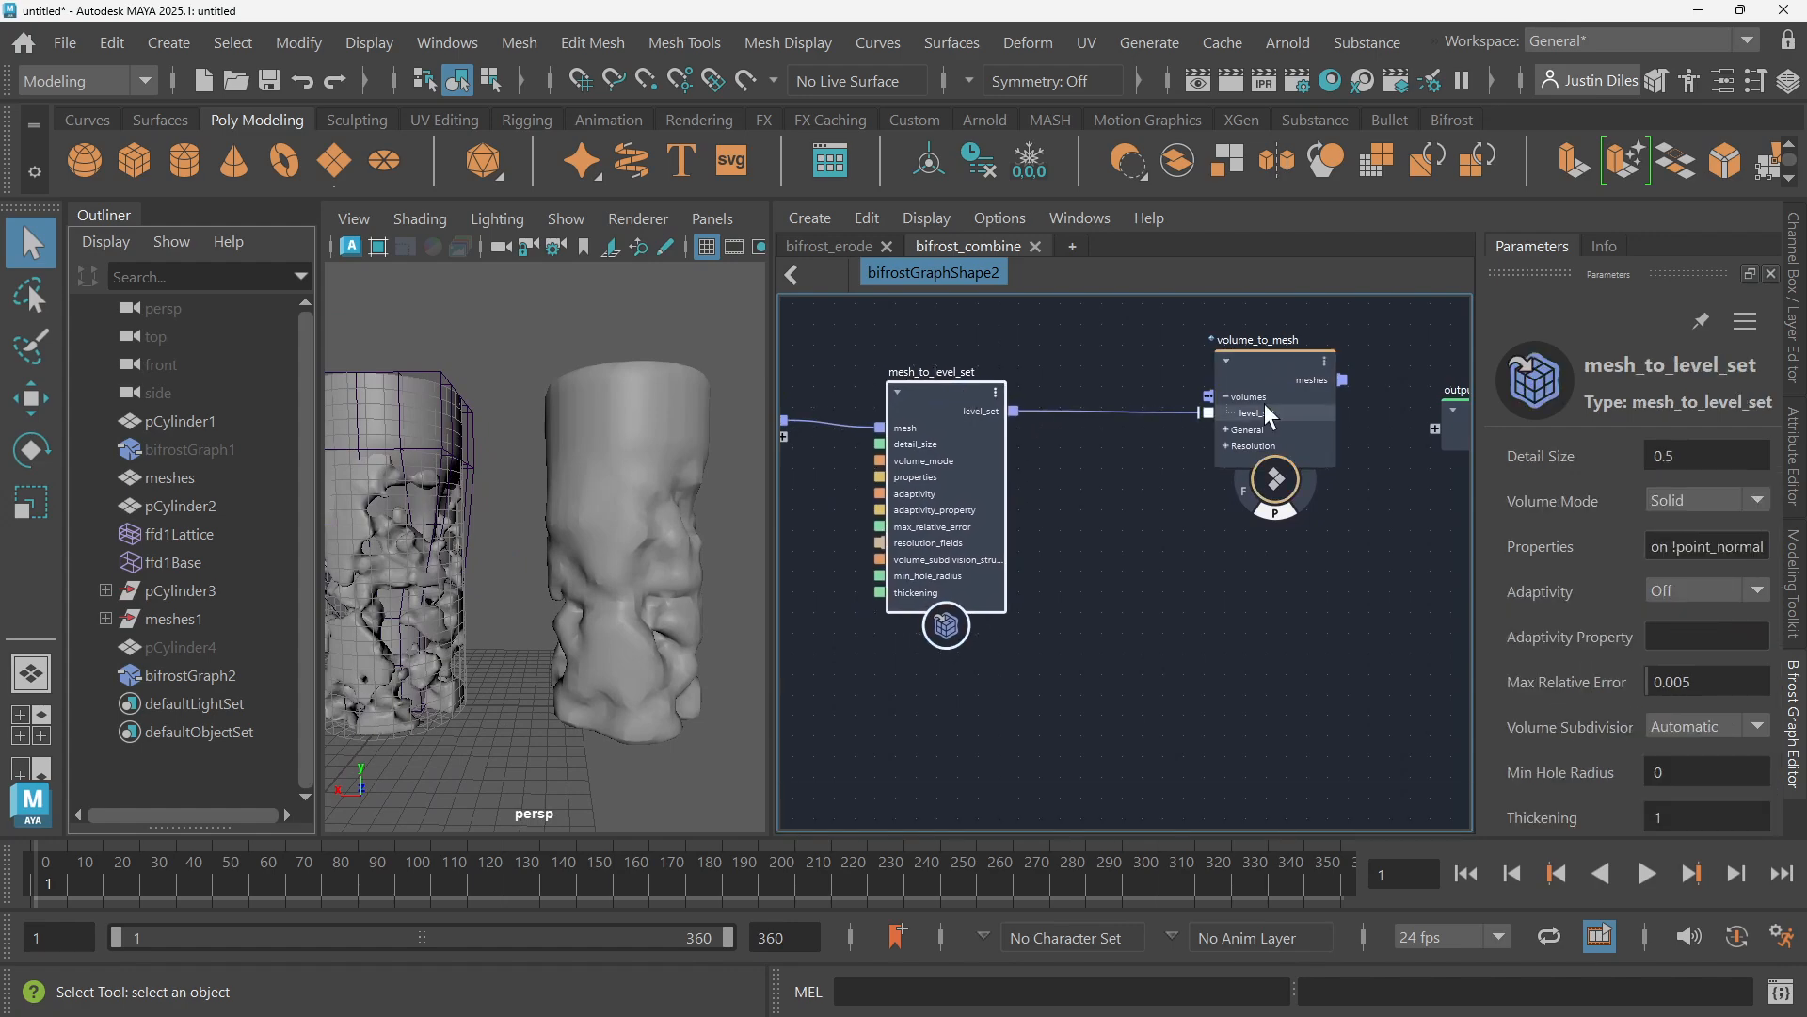
pyautogui.click(1685, 455)
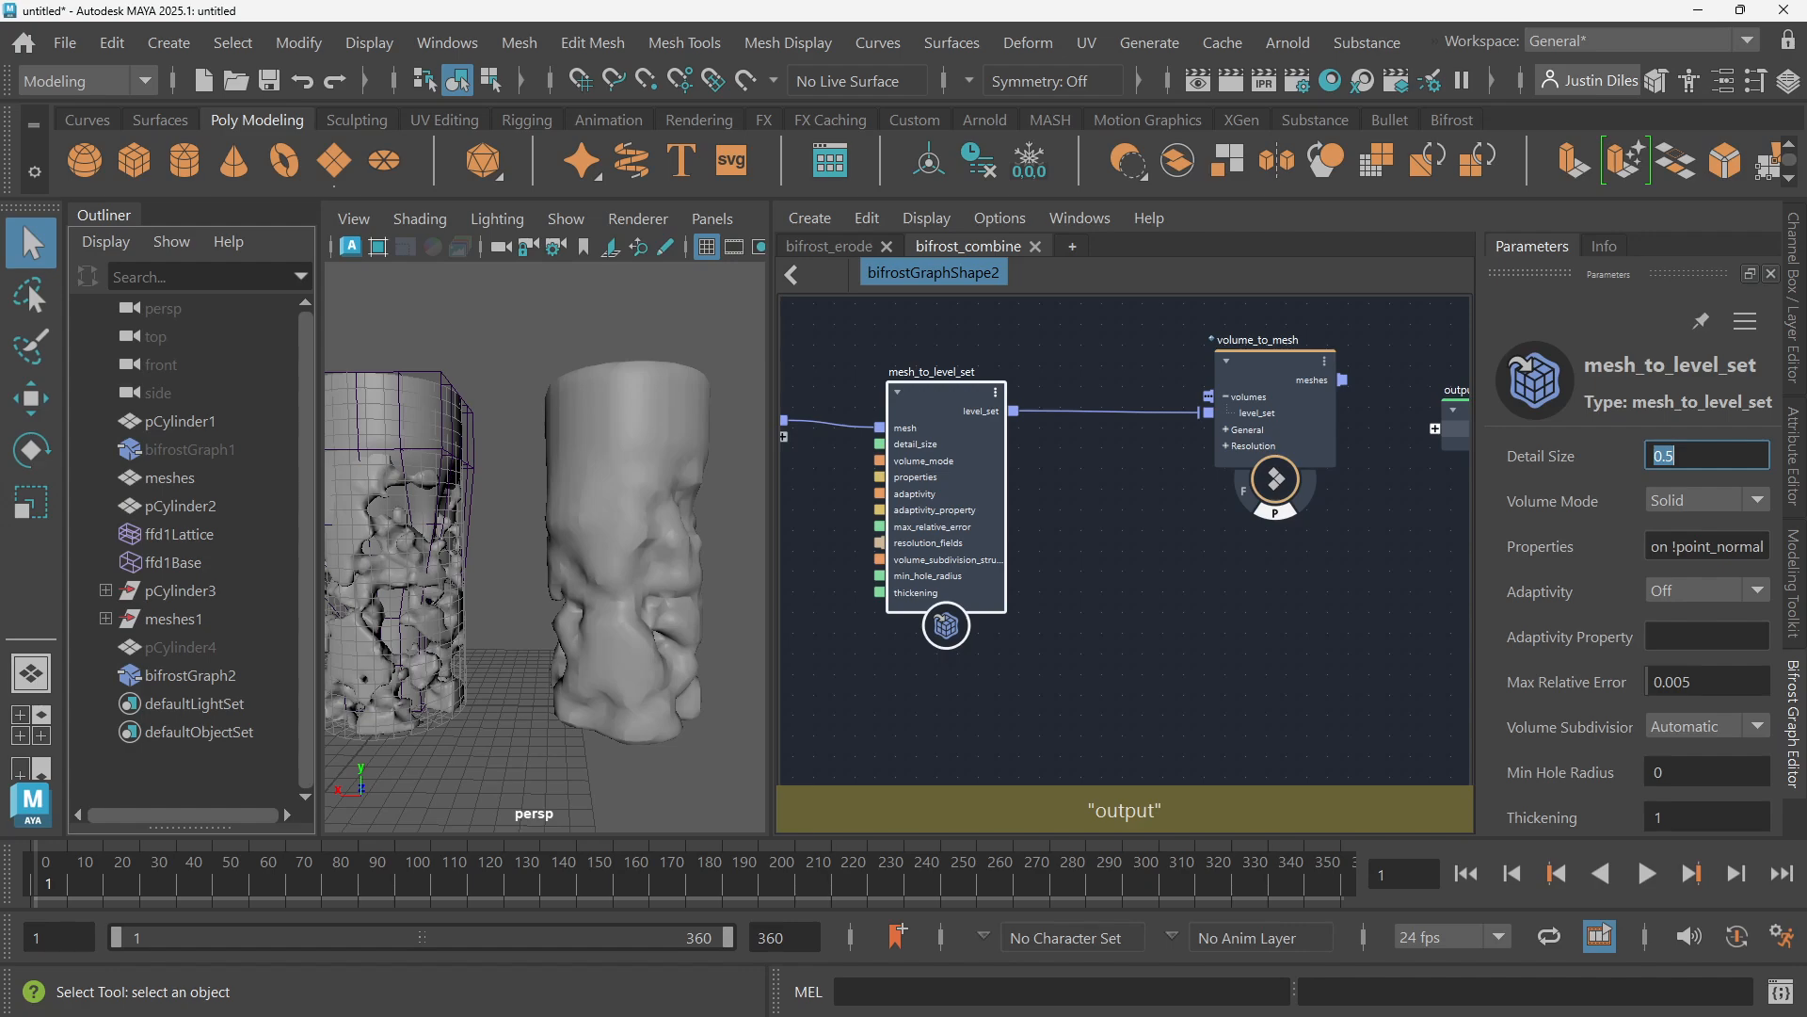
pyautogui.write('.0')
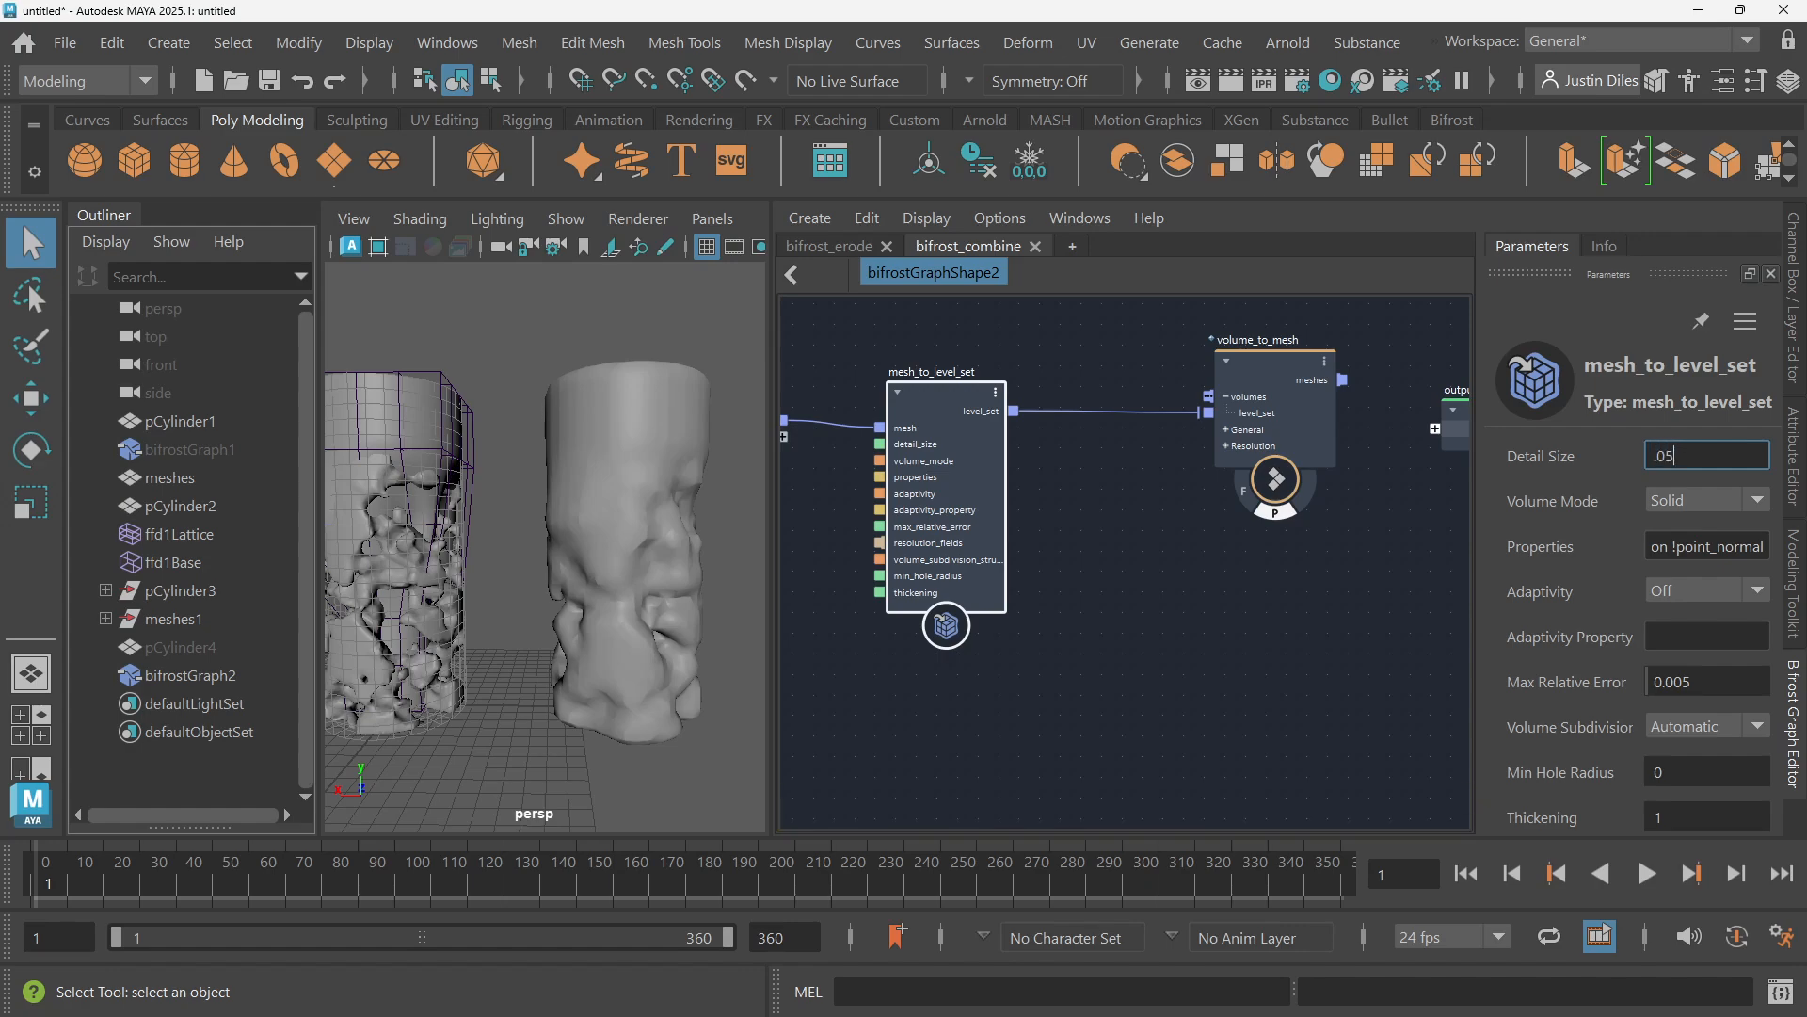
pyautogui.press('Return')
pyautogui.click(1120, 565)
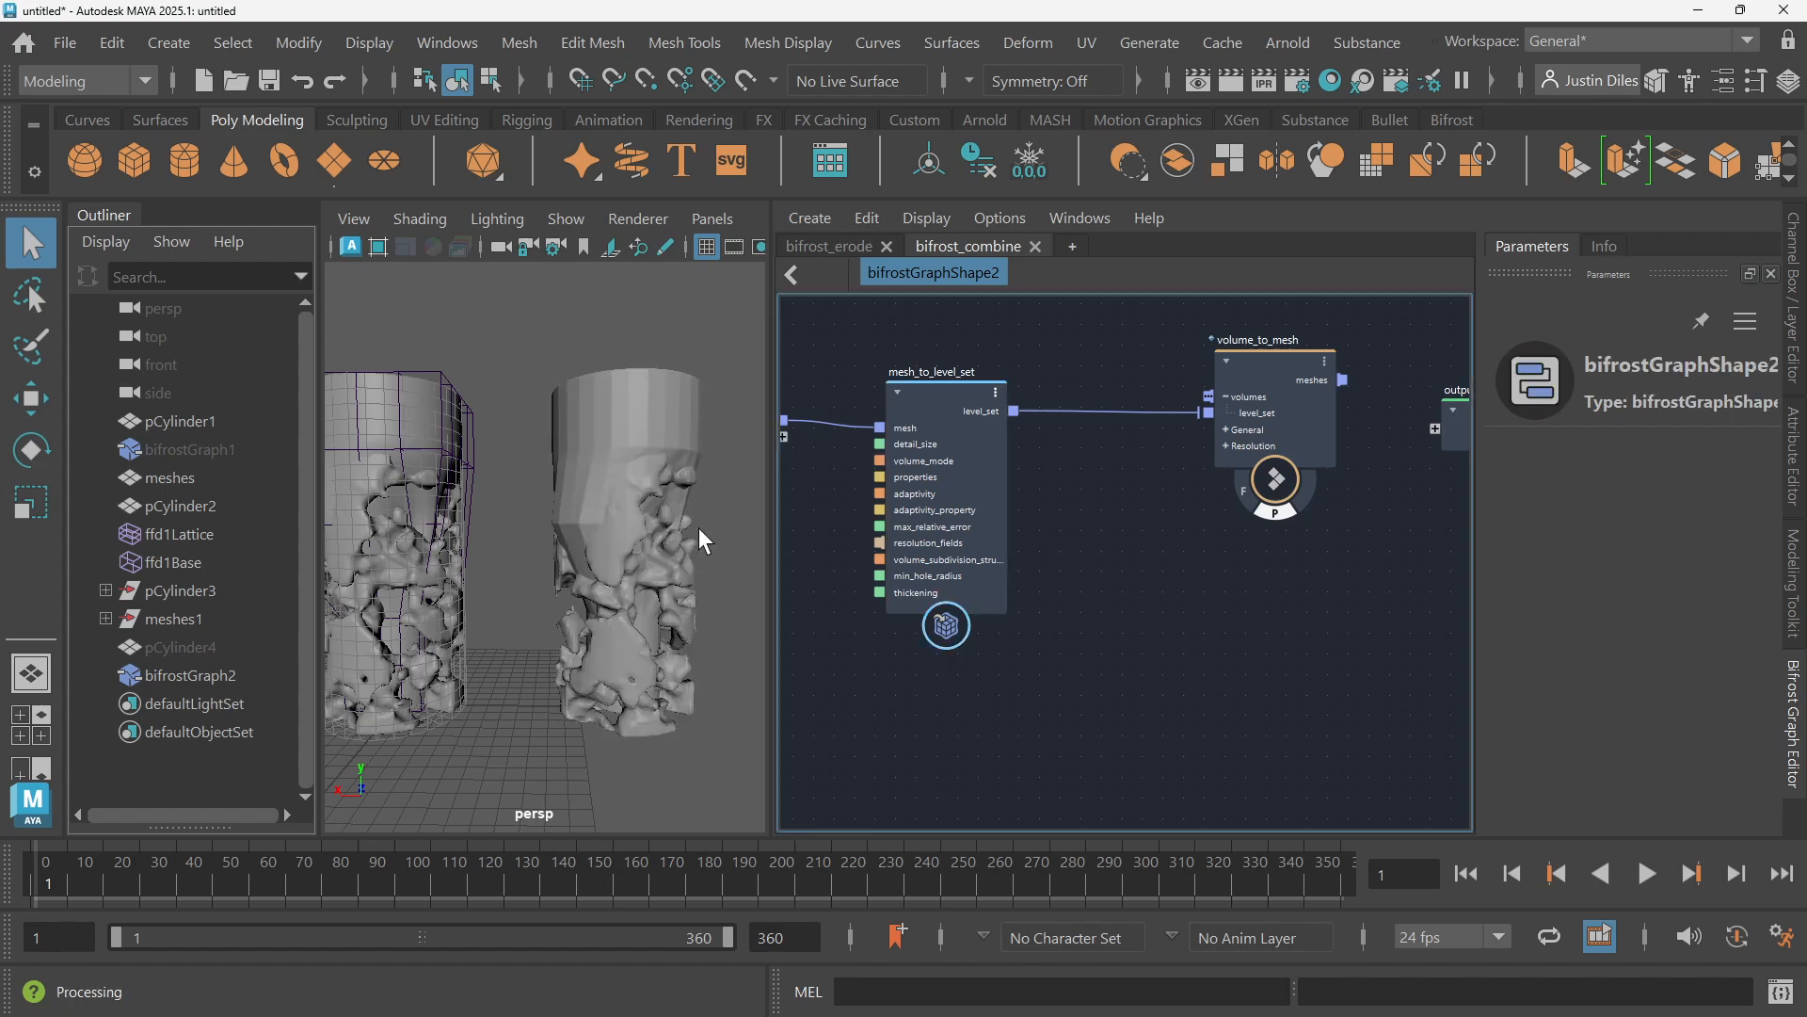
# Examine the converted column up close, selecting and deselecting it to compare its surface shape and wireframe density
pyautogui.scroll(5, 700, 536)
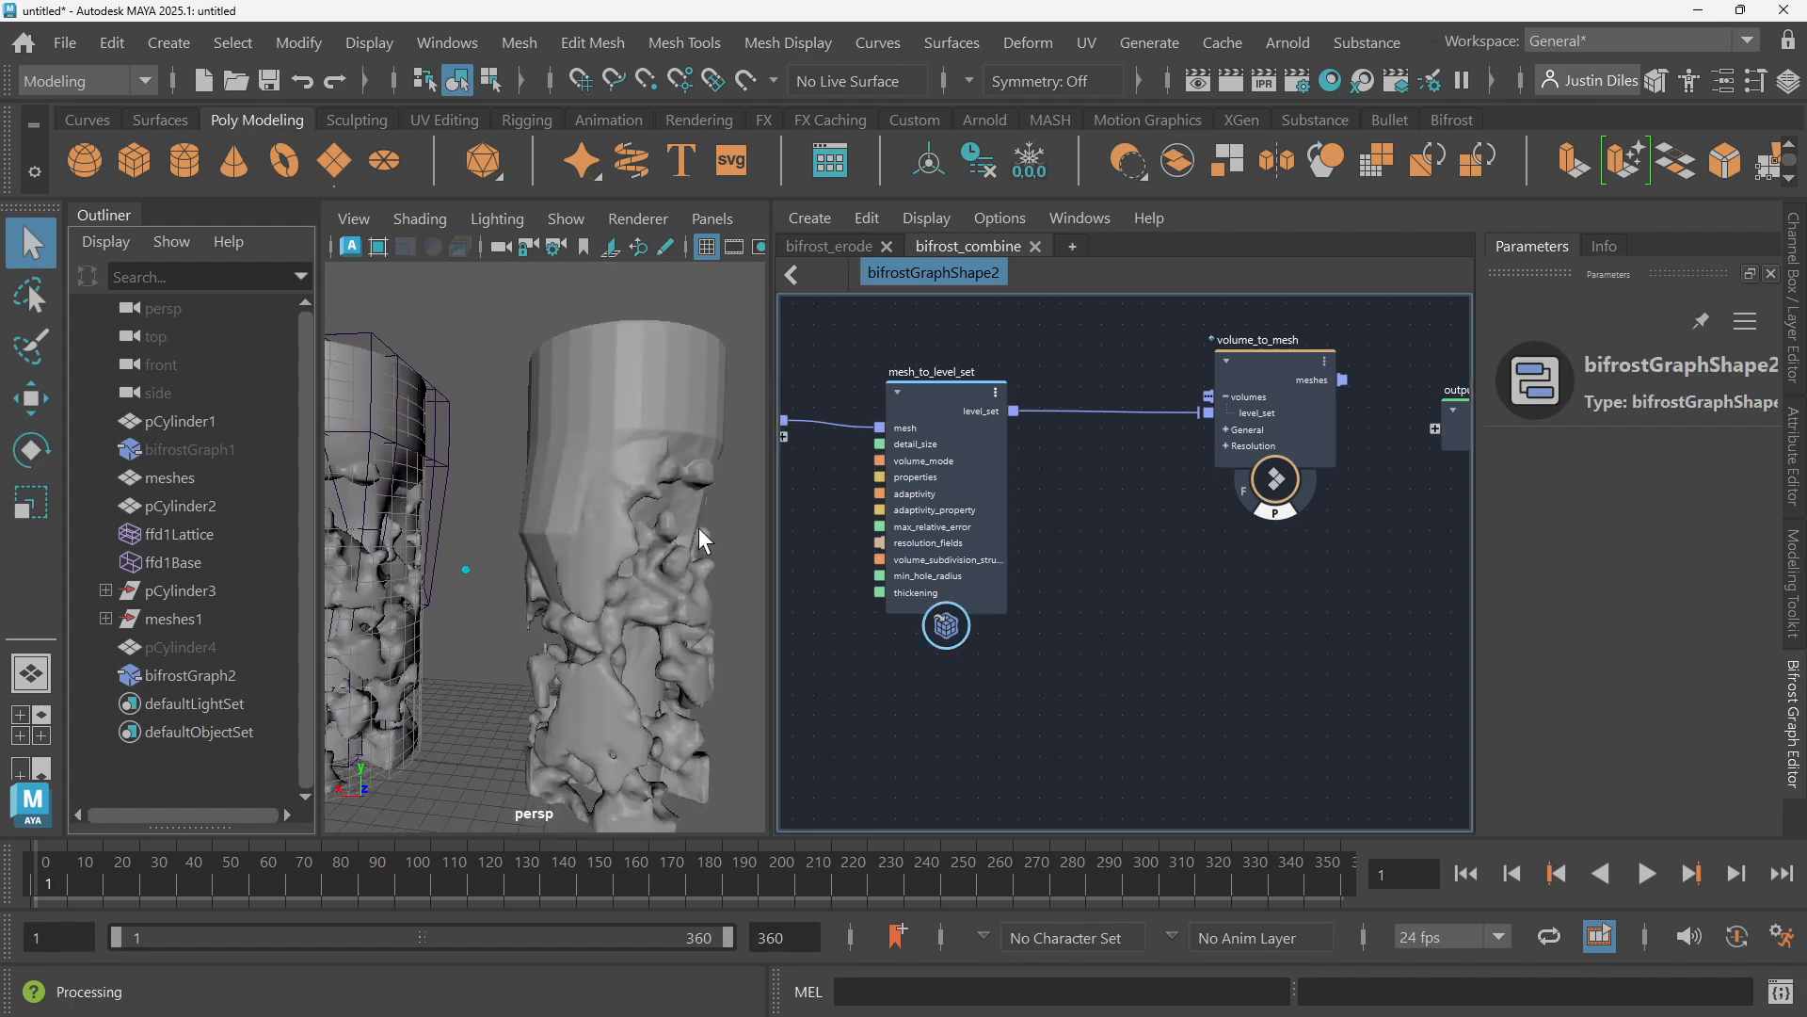
pyautogui.scroll(5, 699, 527)
pyautogui.click(631, 365)
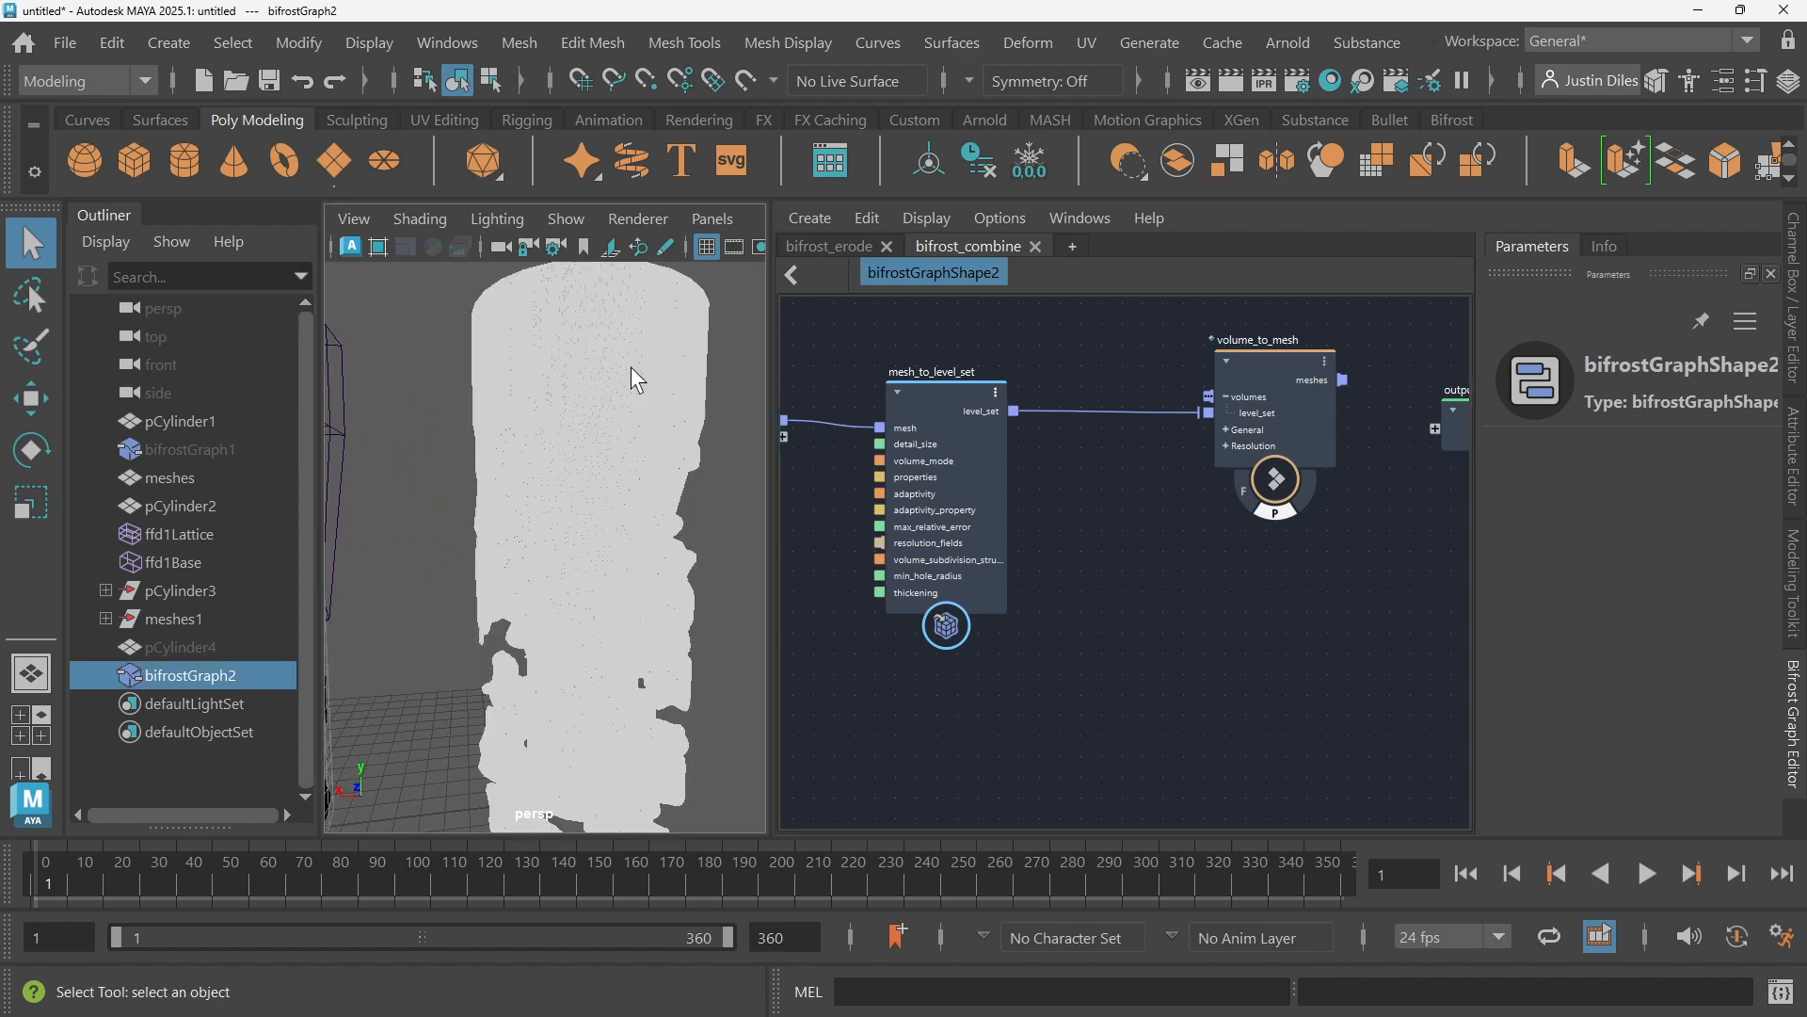
pyautogui.click(725, 361)
pyautogui.scroll(5, 725, 361)
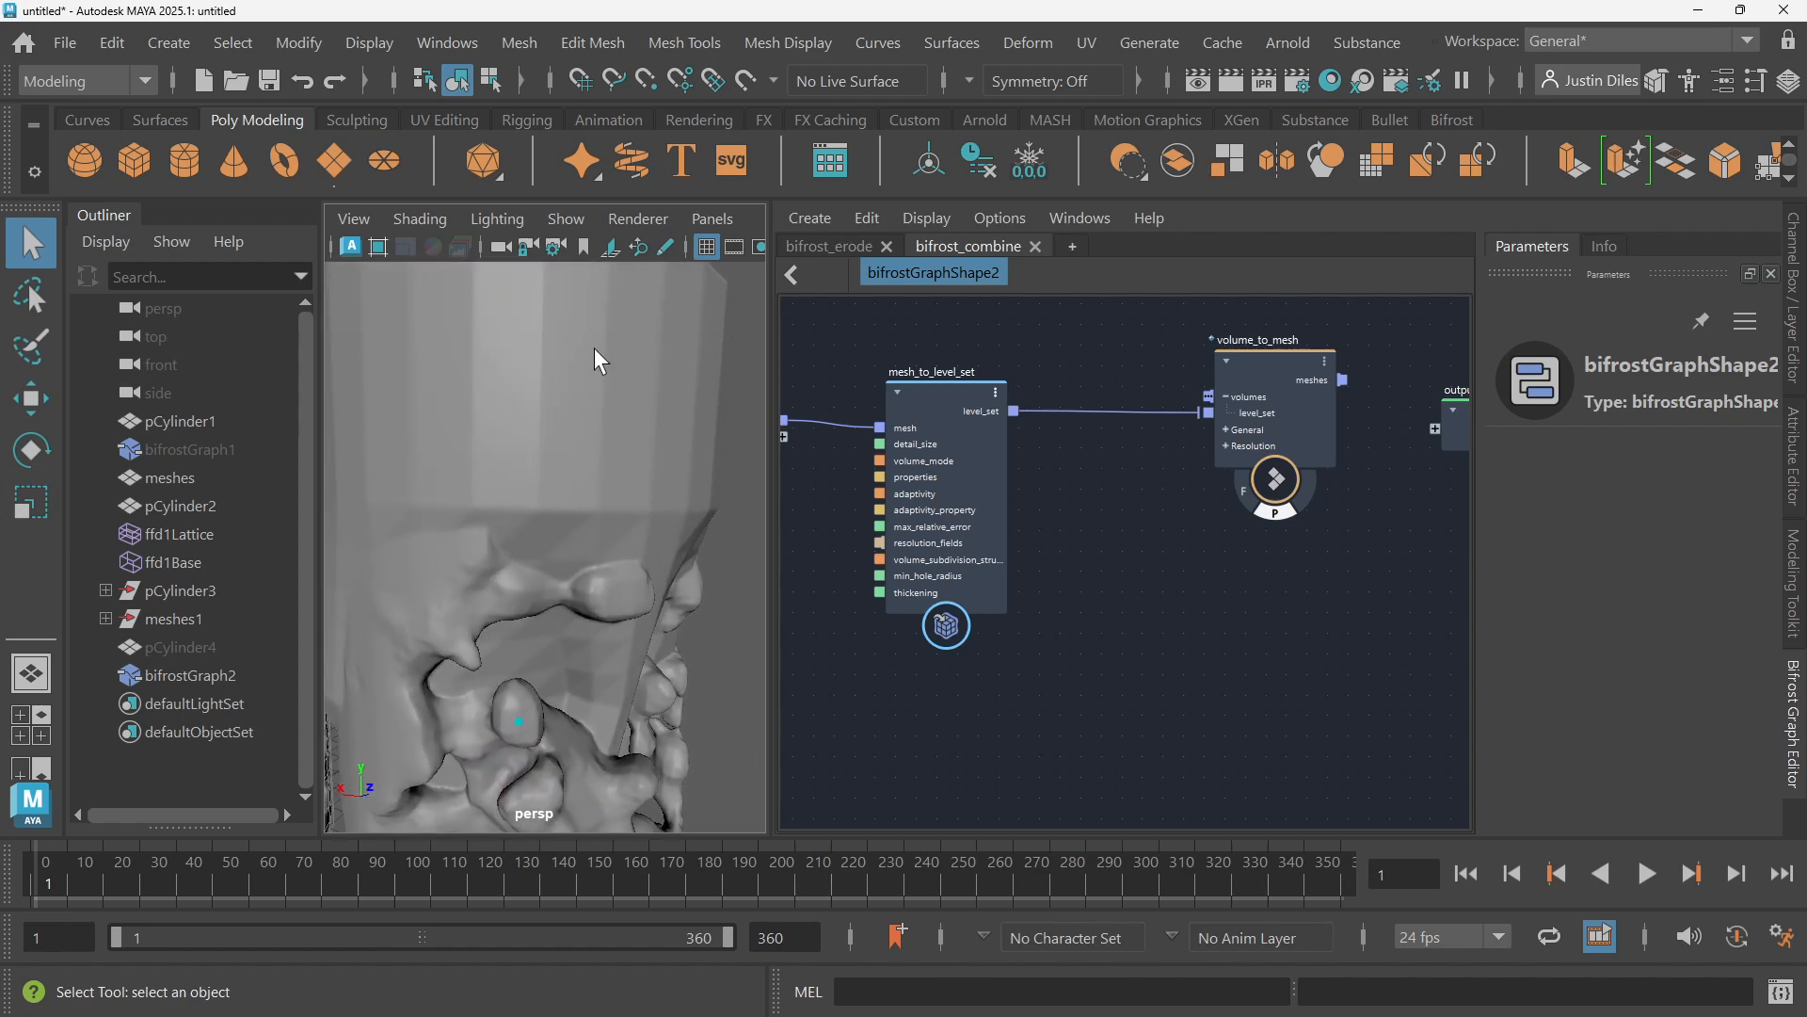
pyautogui.moveTo(595, 347)
pyautogui.keyDown('alt'); pyautogui.mouseDown()
pyautogui.moveTo(600, 501)
pyautogui.moveTo(623, 423)
pyautogui.moveTo(645, 457)
pyautogui.moveTo(691, 440)
pyautogui.moveTo(653, 388)
pyautogui.moveTo(703, 473)
pyautogui.moveTo(700, 420)
pyautogui.moveTo(616, 403)
pyautogui.mouseUp(); pyautogui.keyUp('alt')
pyautogui.scroll(-3, 645, 457)
pyautogui.click(629, 416)
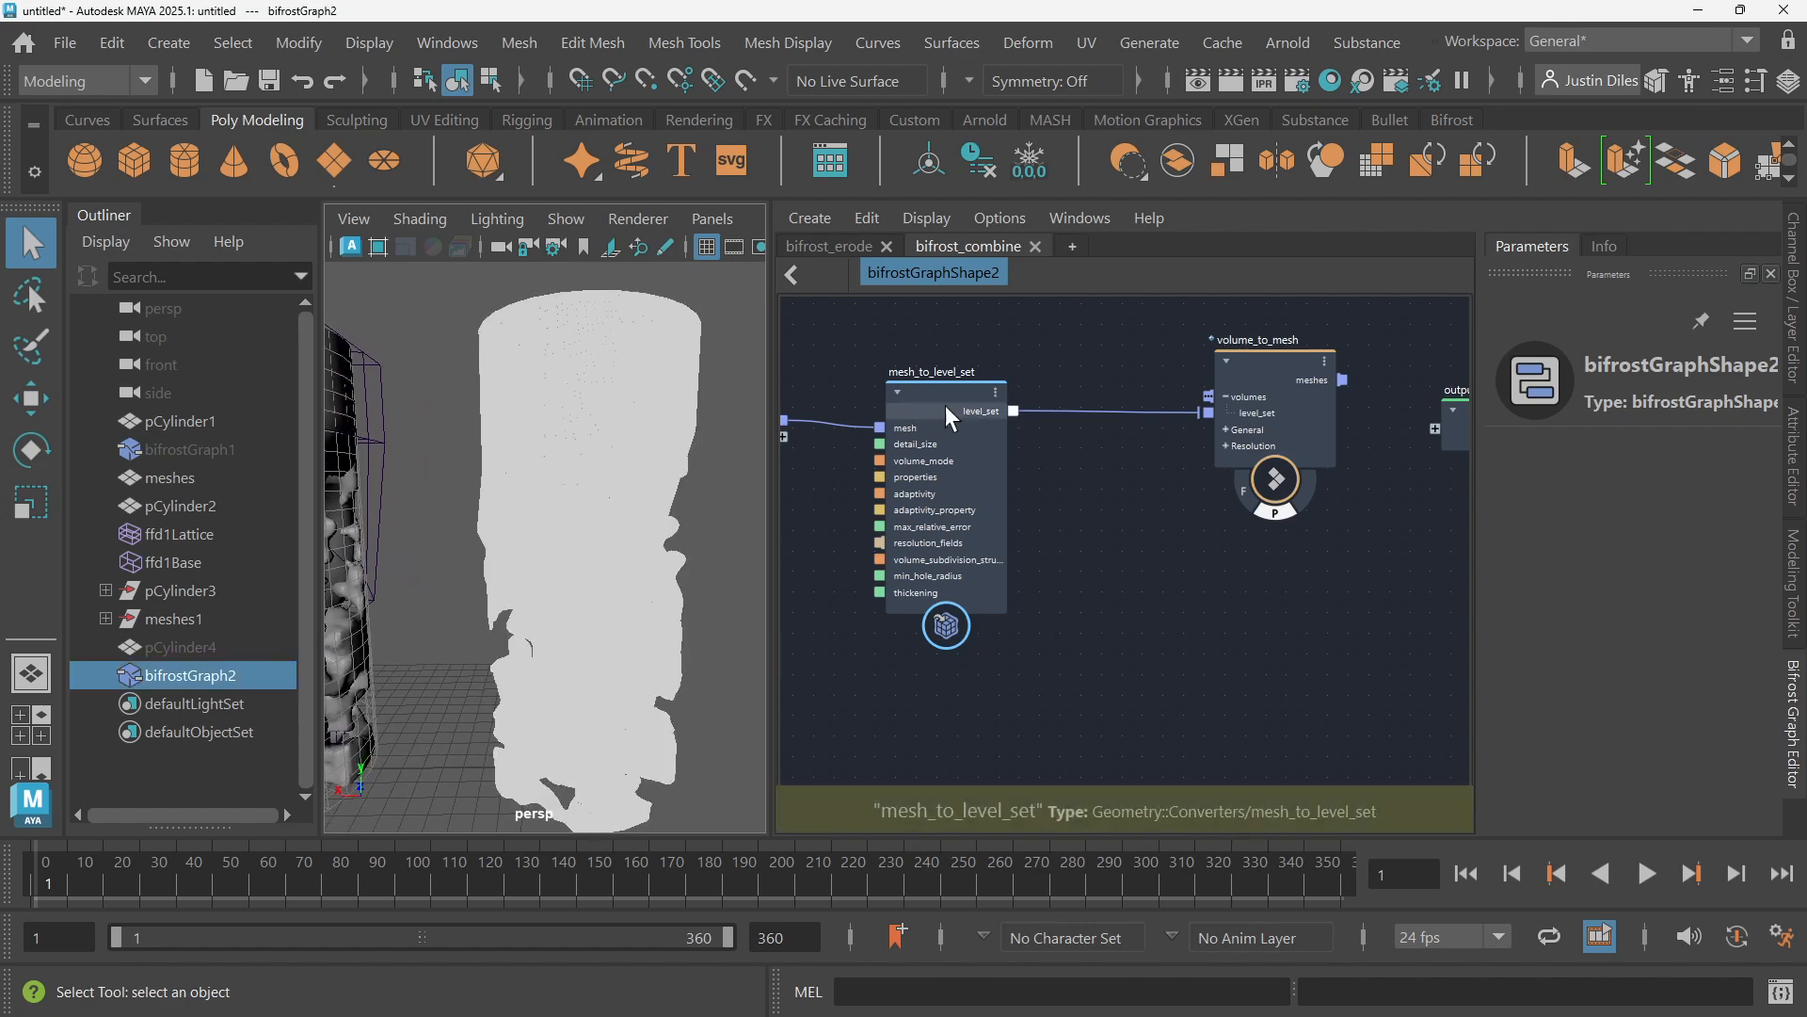
# Set the mesh_to_level_set node's Detail Size to 0.1 and check the column both shaded and selected
pyautogui.click(968, 388)
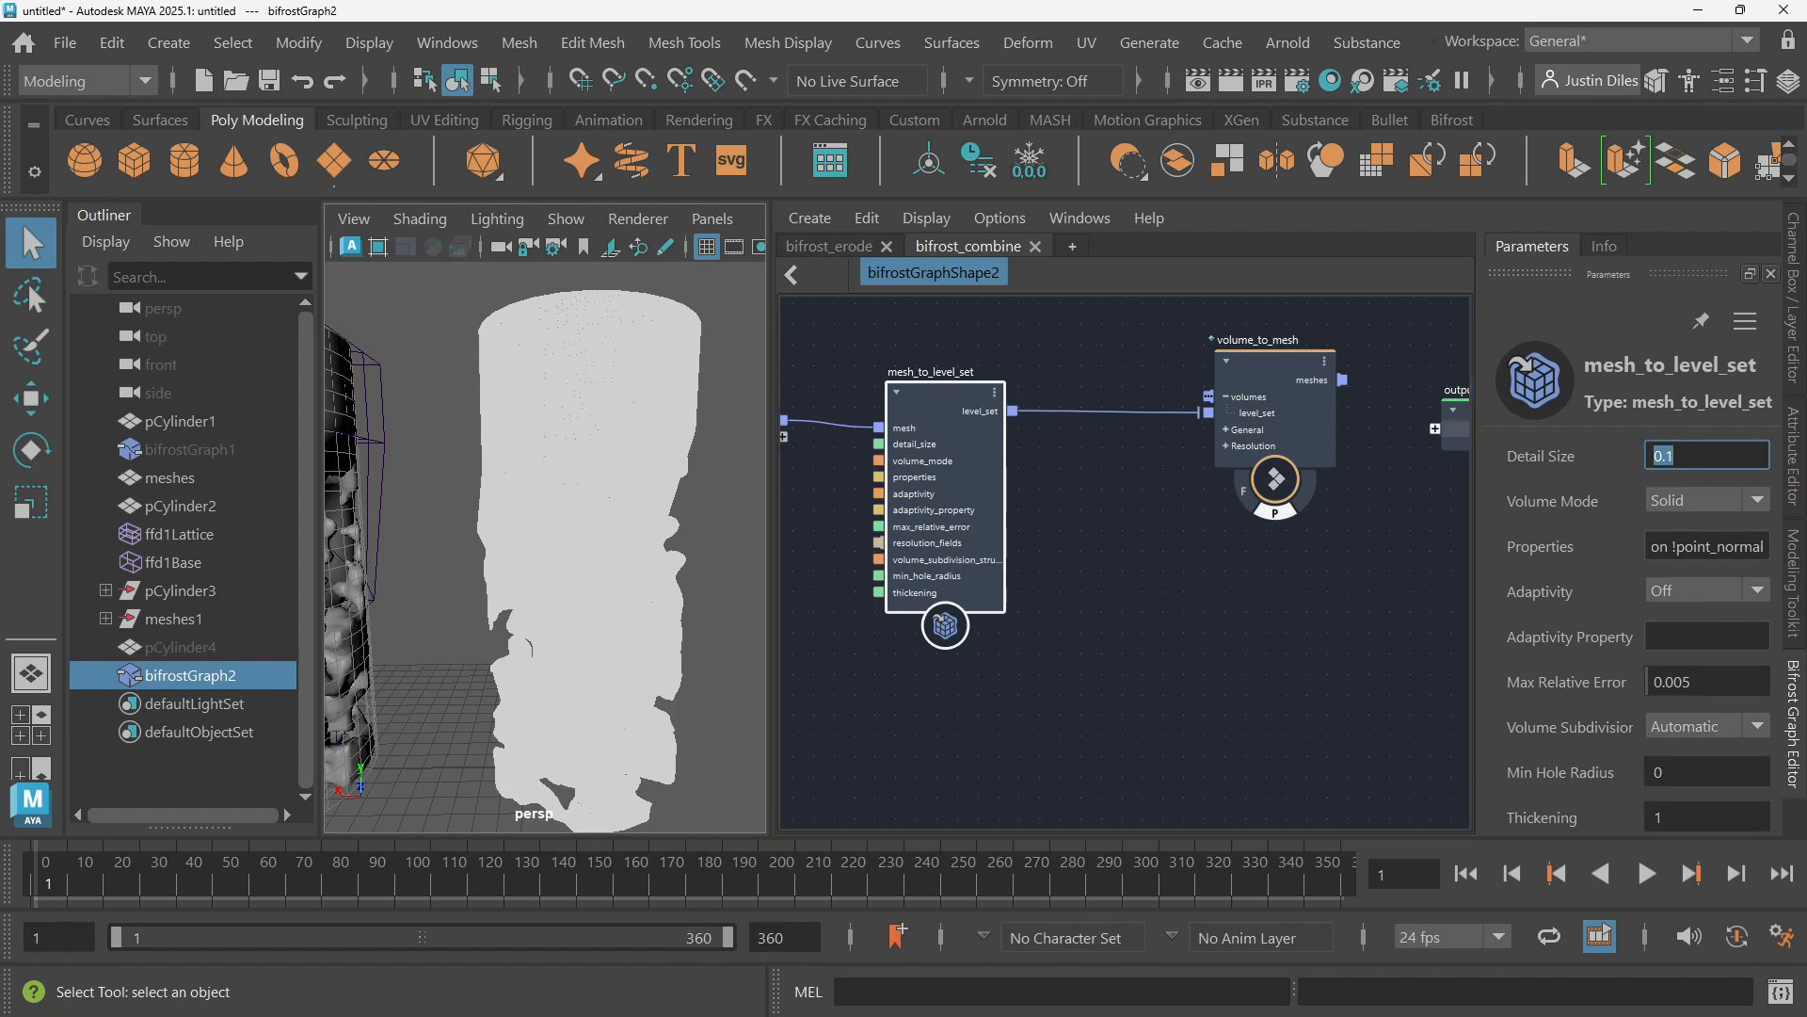
pyautogui.click(1094, 521)
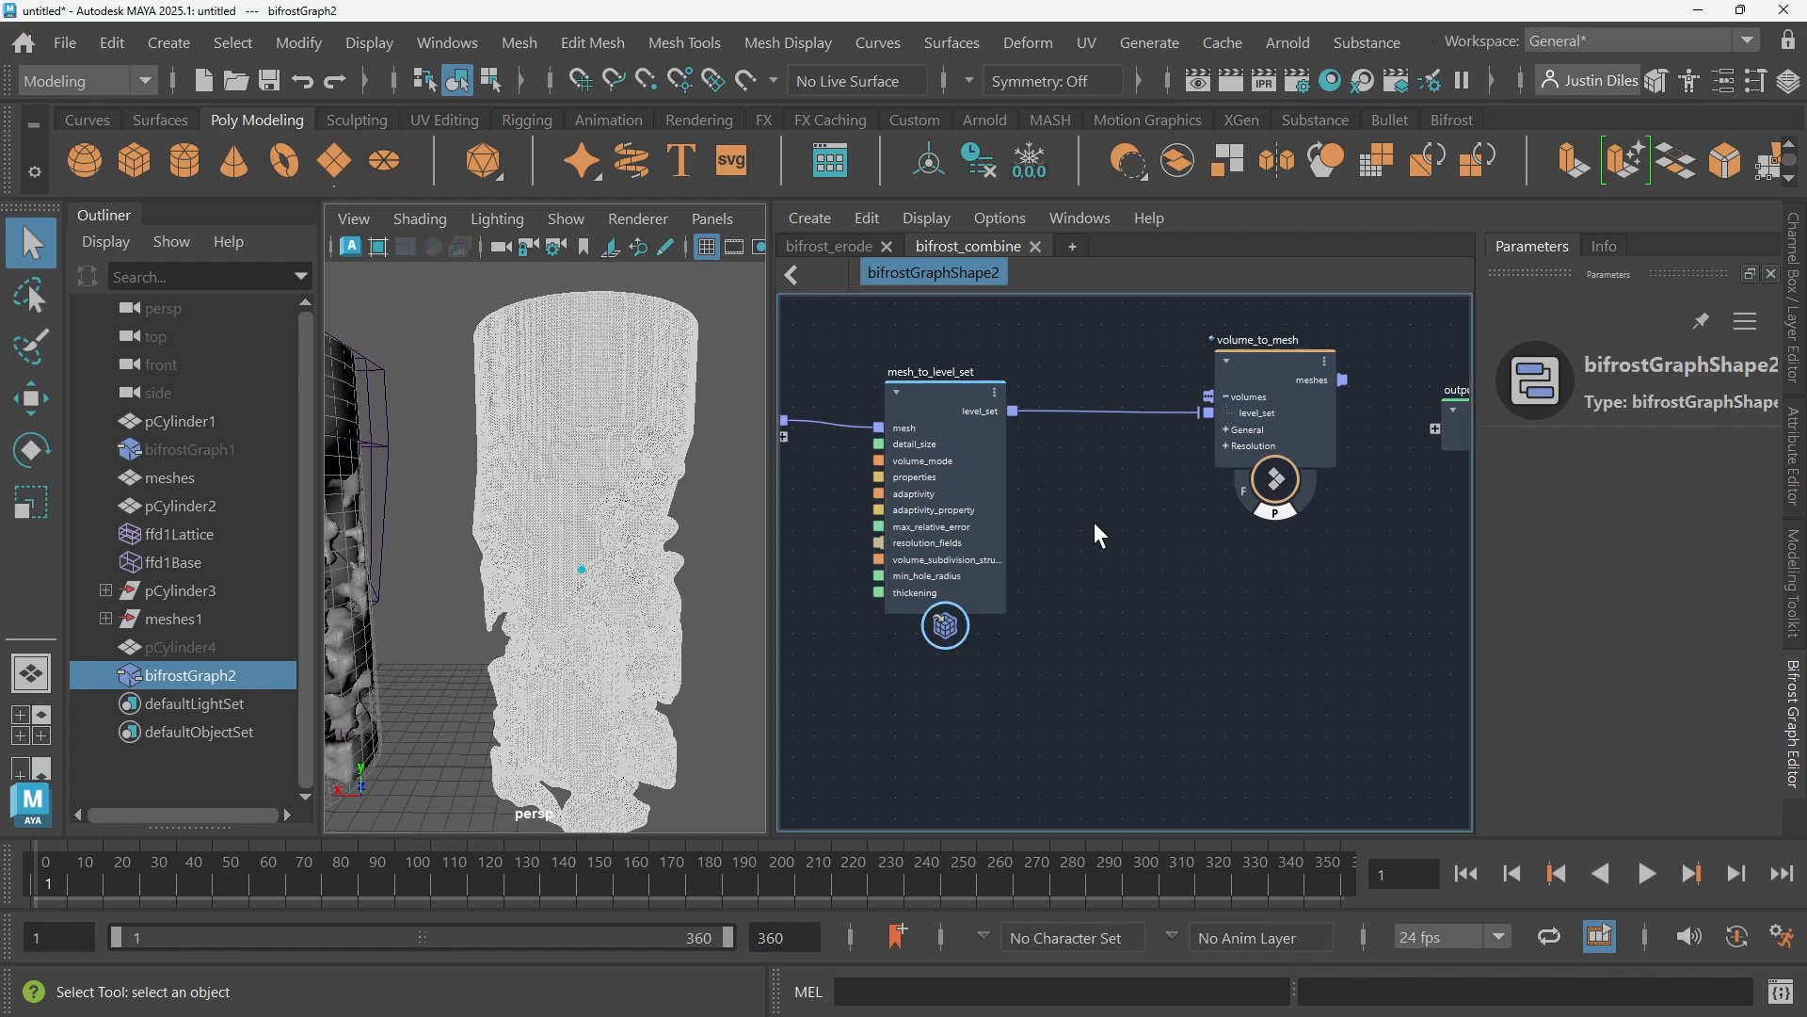
pyautogui.click(742, 506)
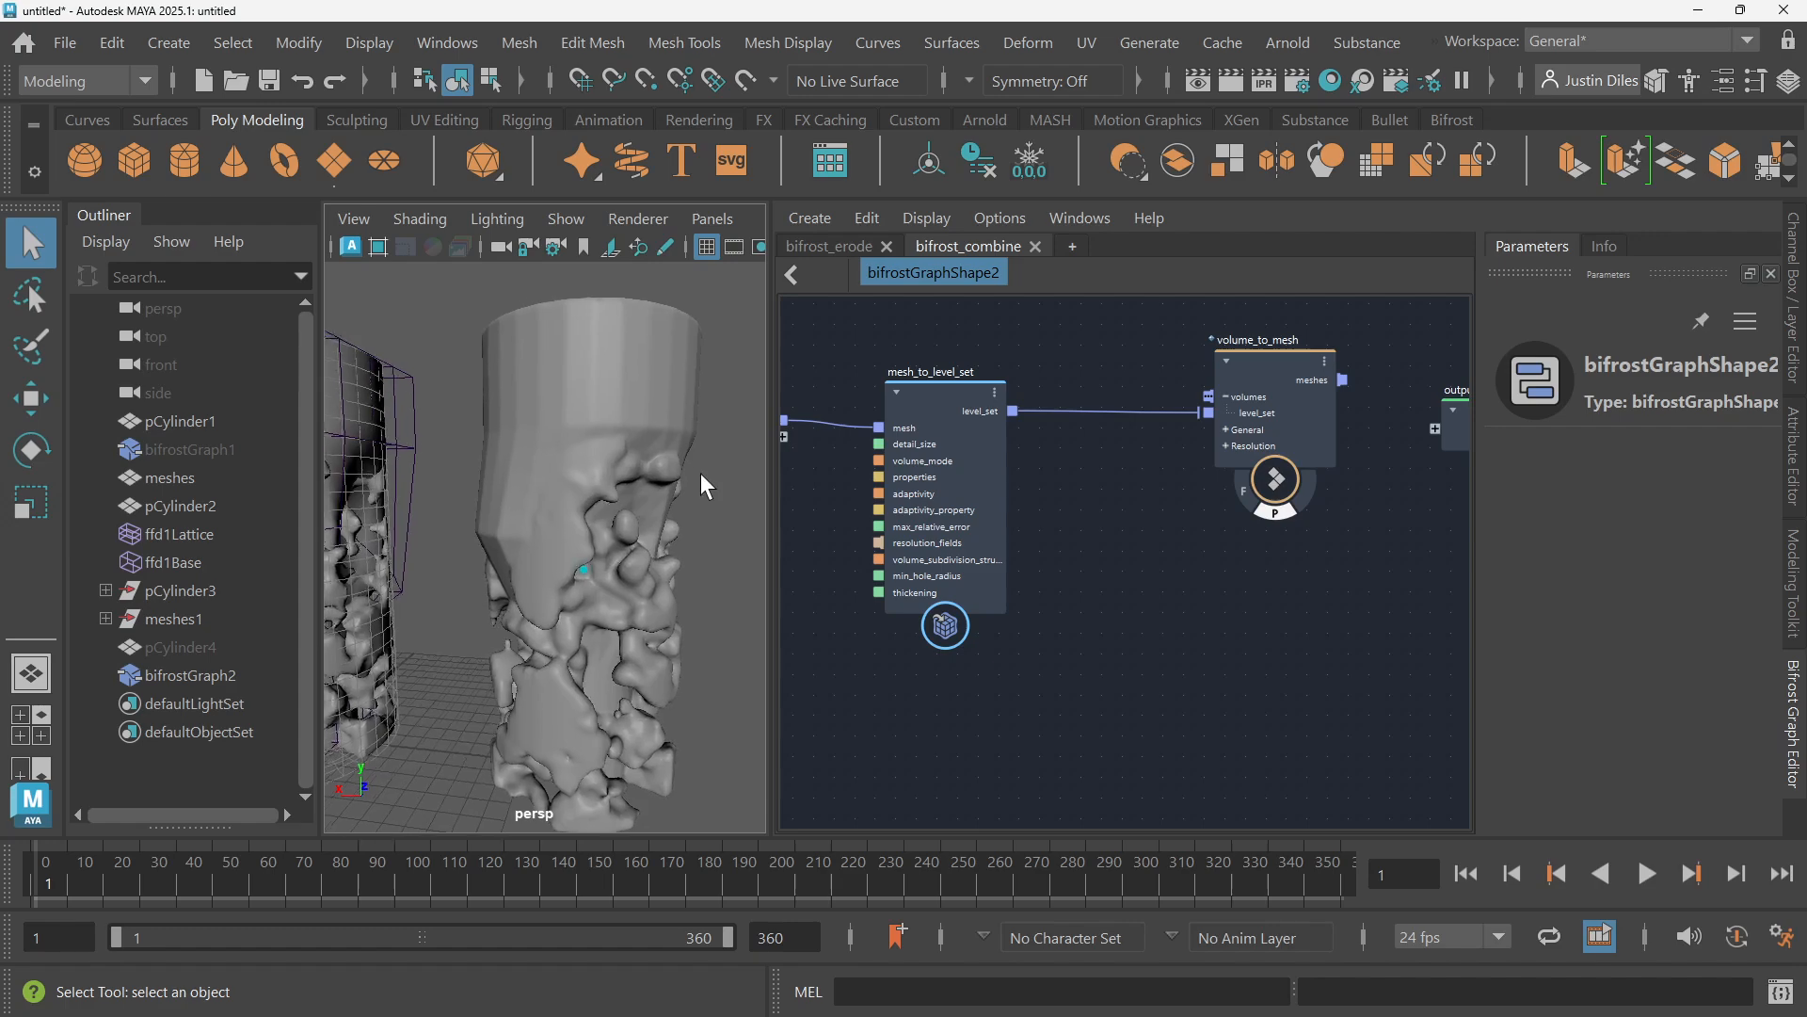
pyautogui.click(644, 408)
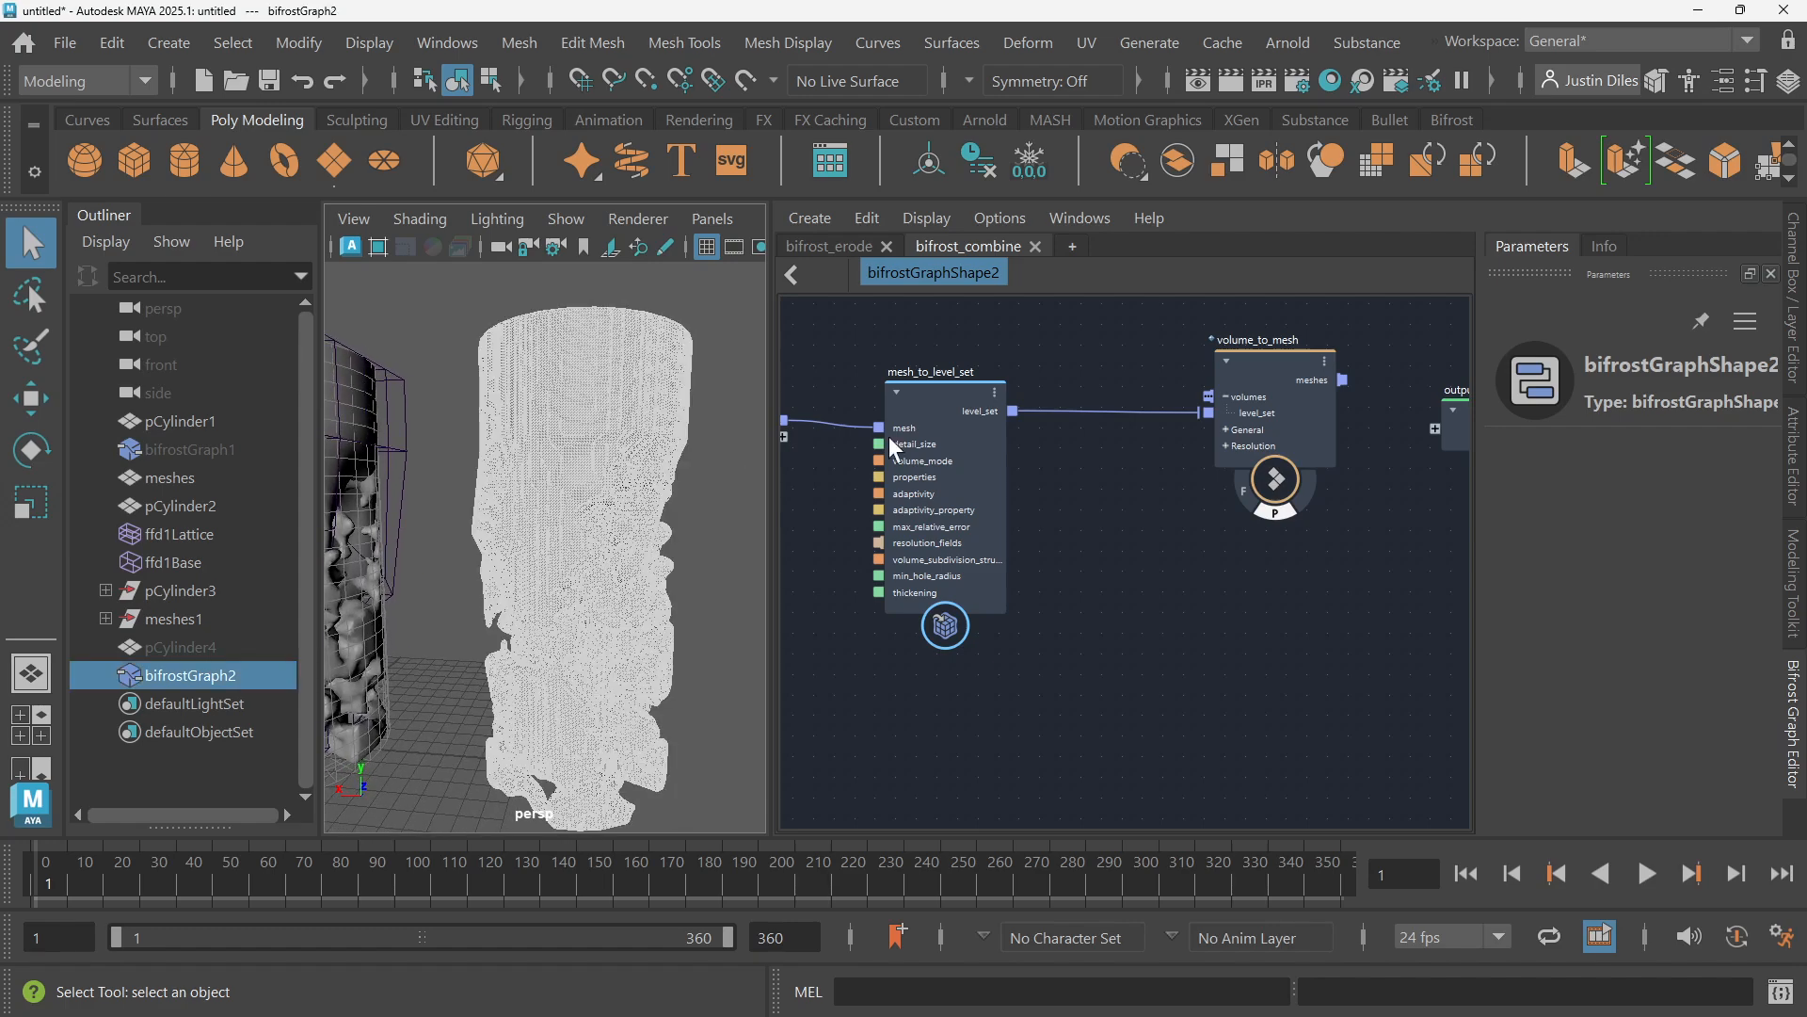
# Set the Detail Size of mesh_to_level_set to 0.5 for a coarser column
pyautogui.click(951, 391)
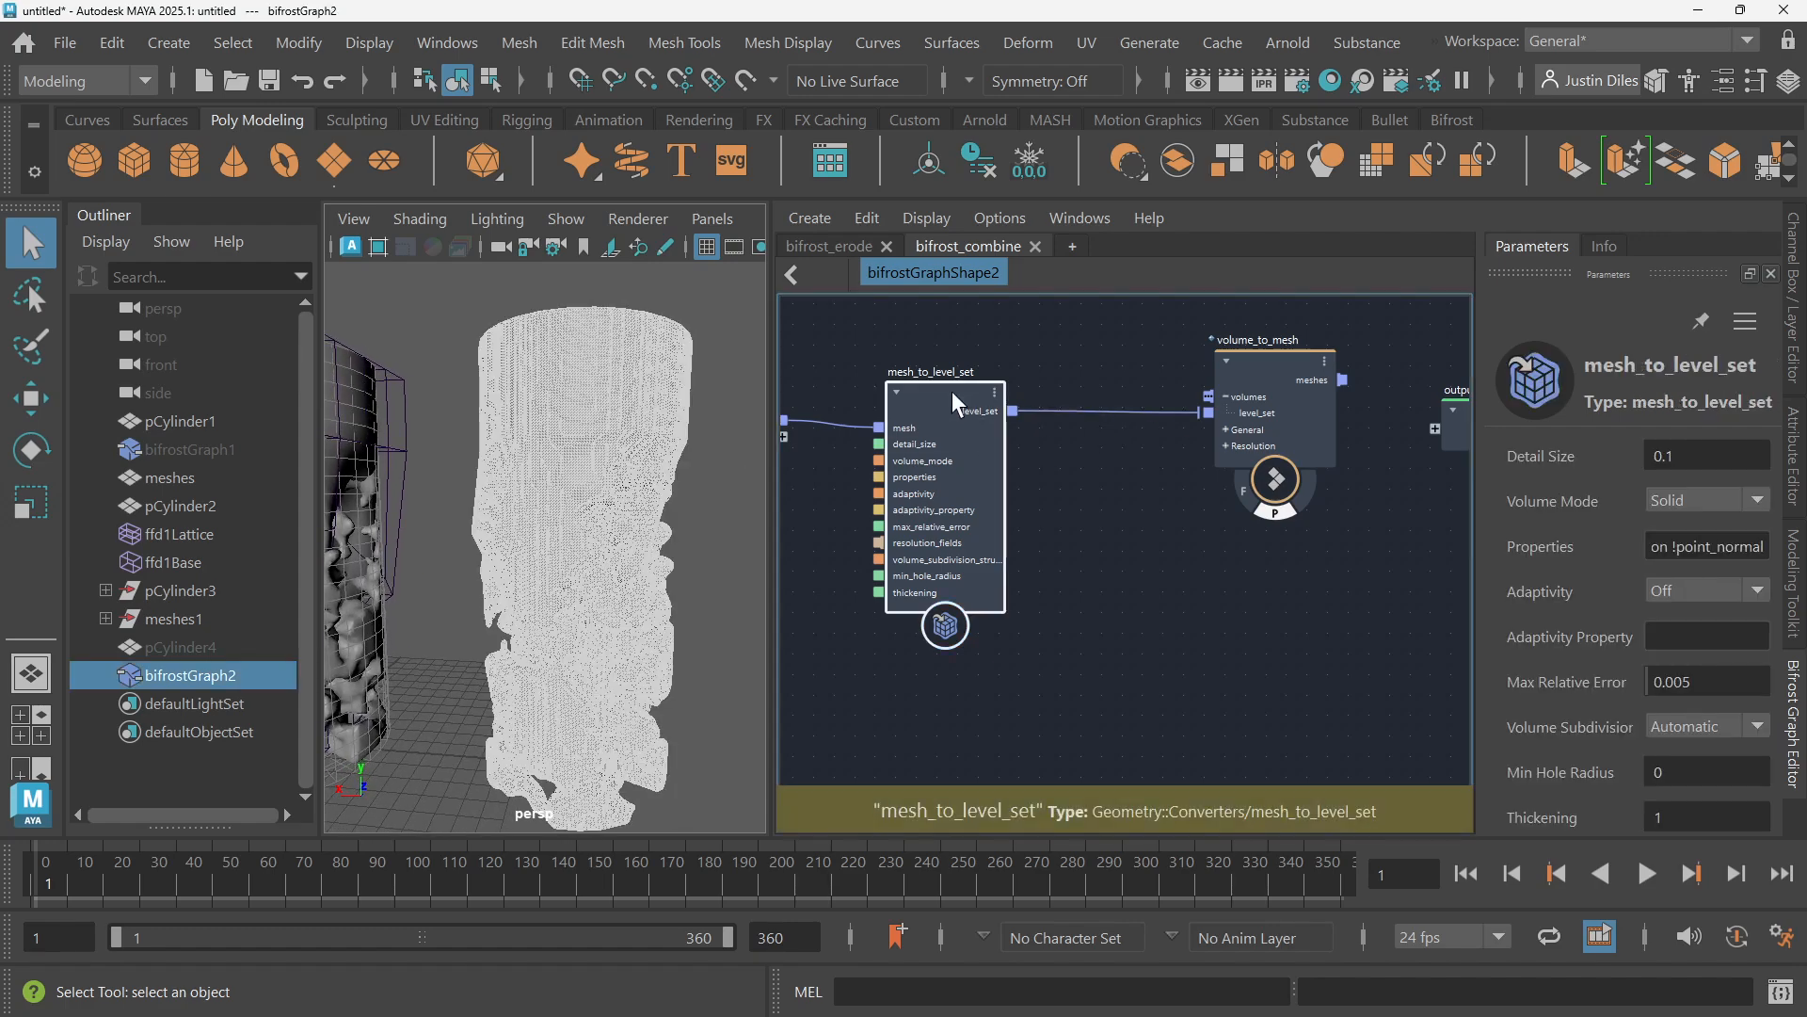
pyautogui.click(1698, 461)
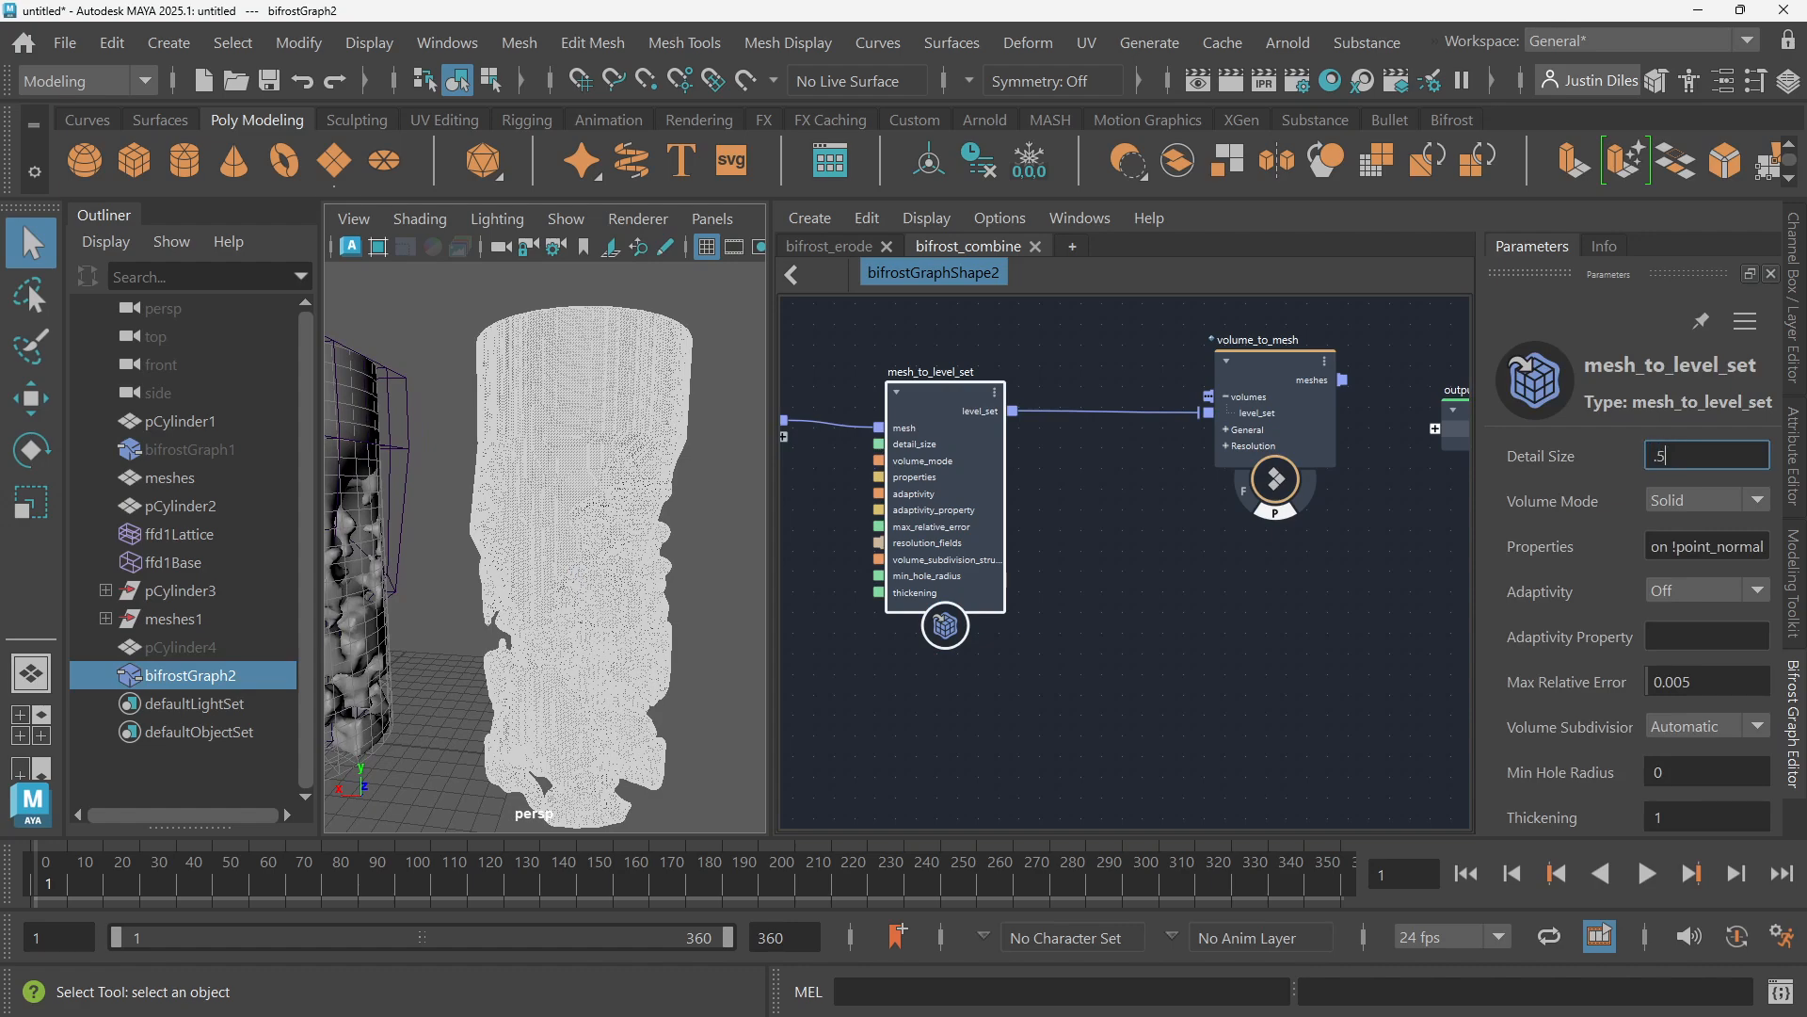
pyautogui.press('Return')
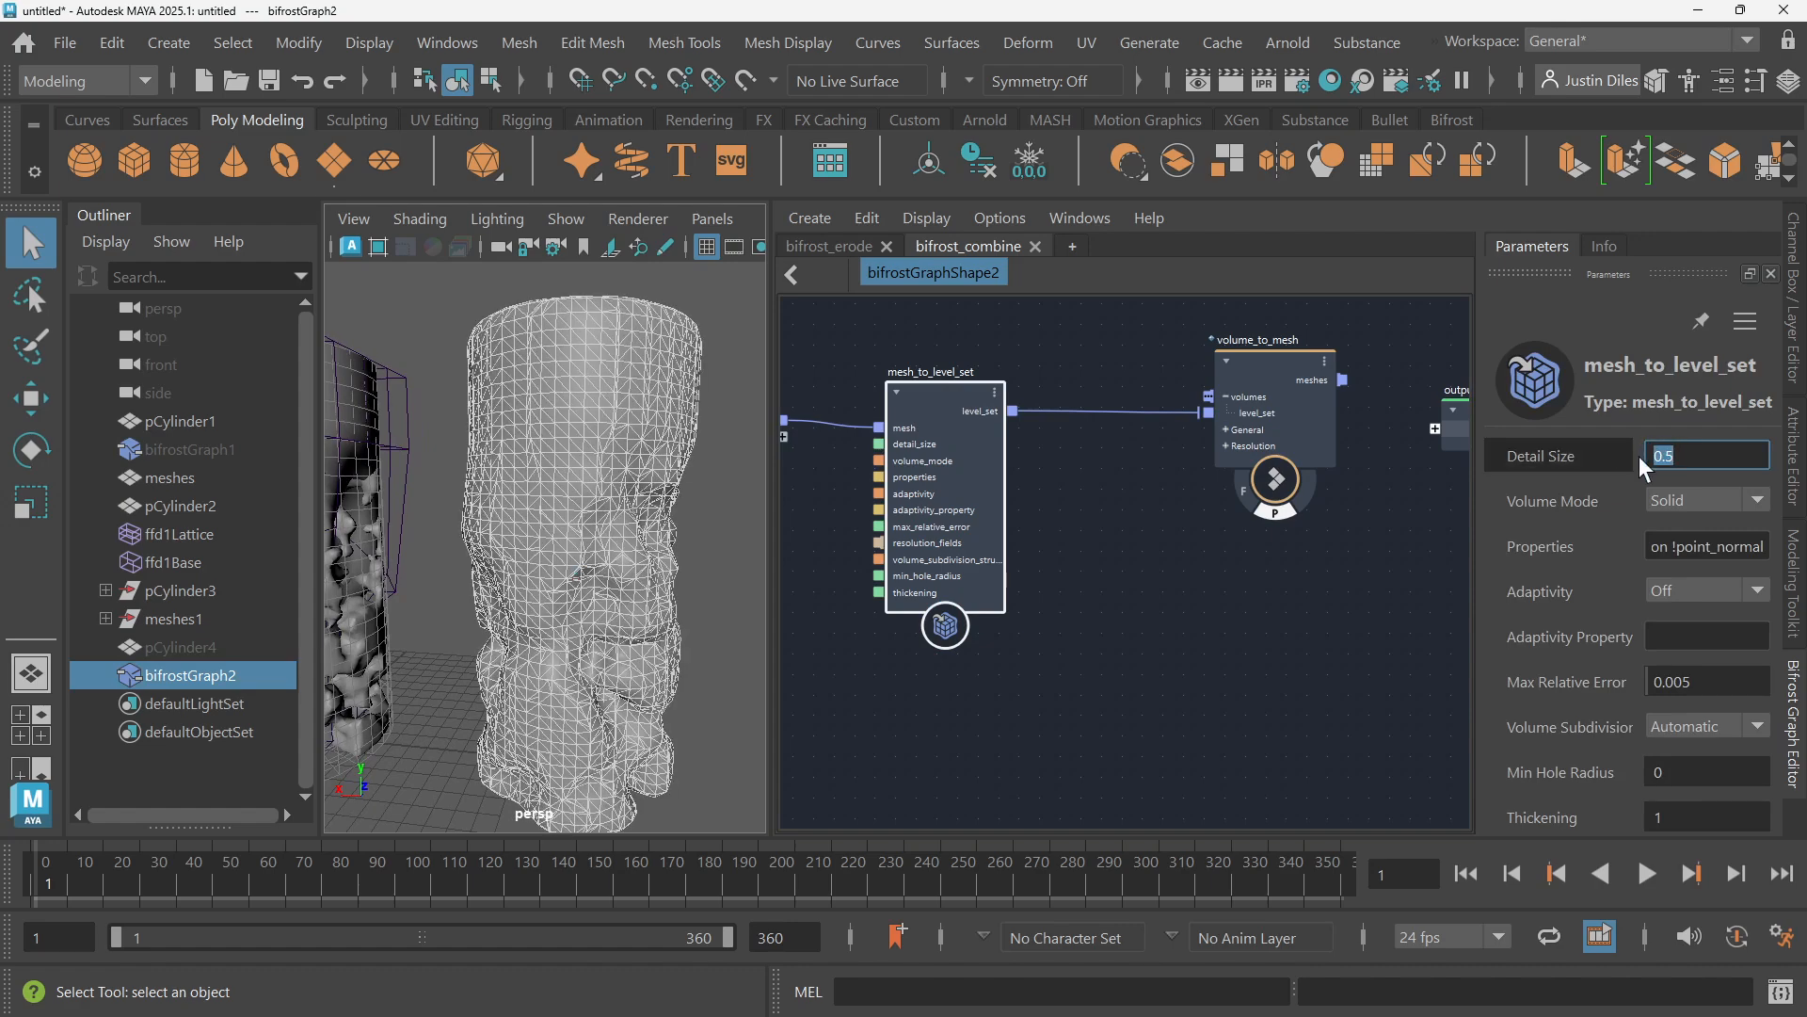
# Set the Detail Size of mesh_to_level_set to 0.25 and inspect the deselected column up close
pyautogui.click(1668, 456)
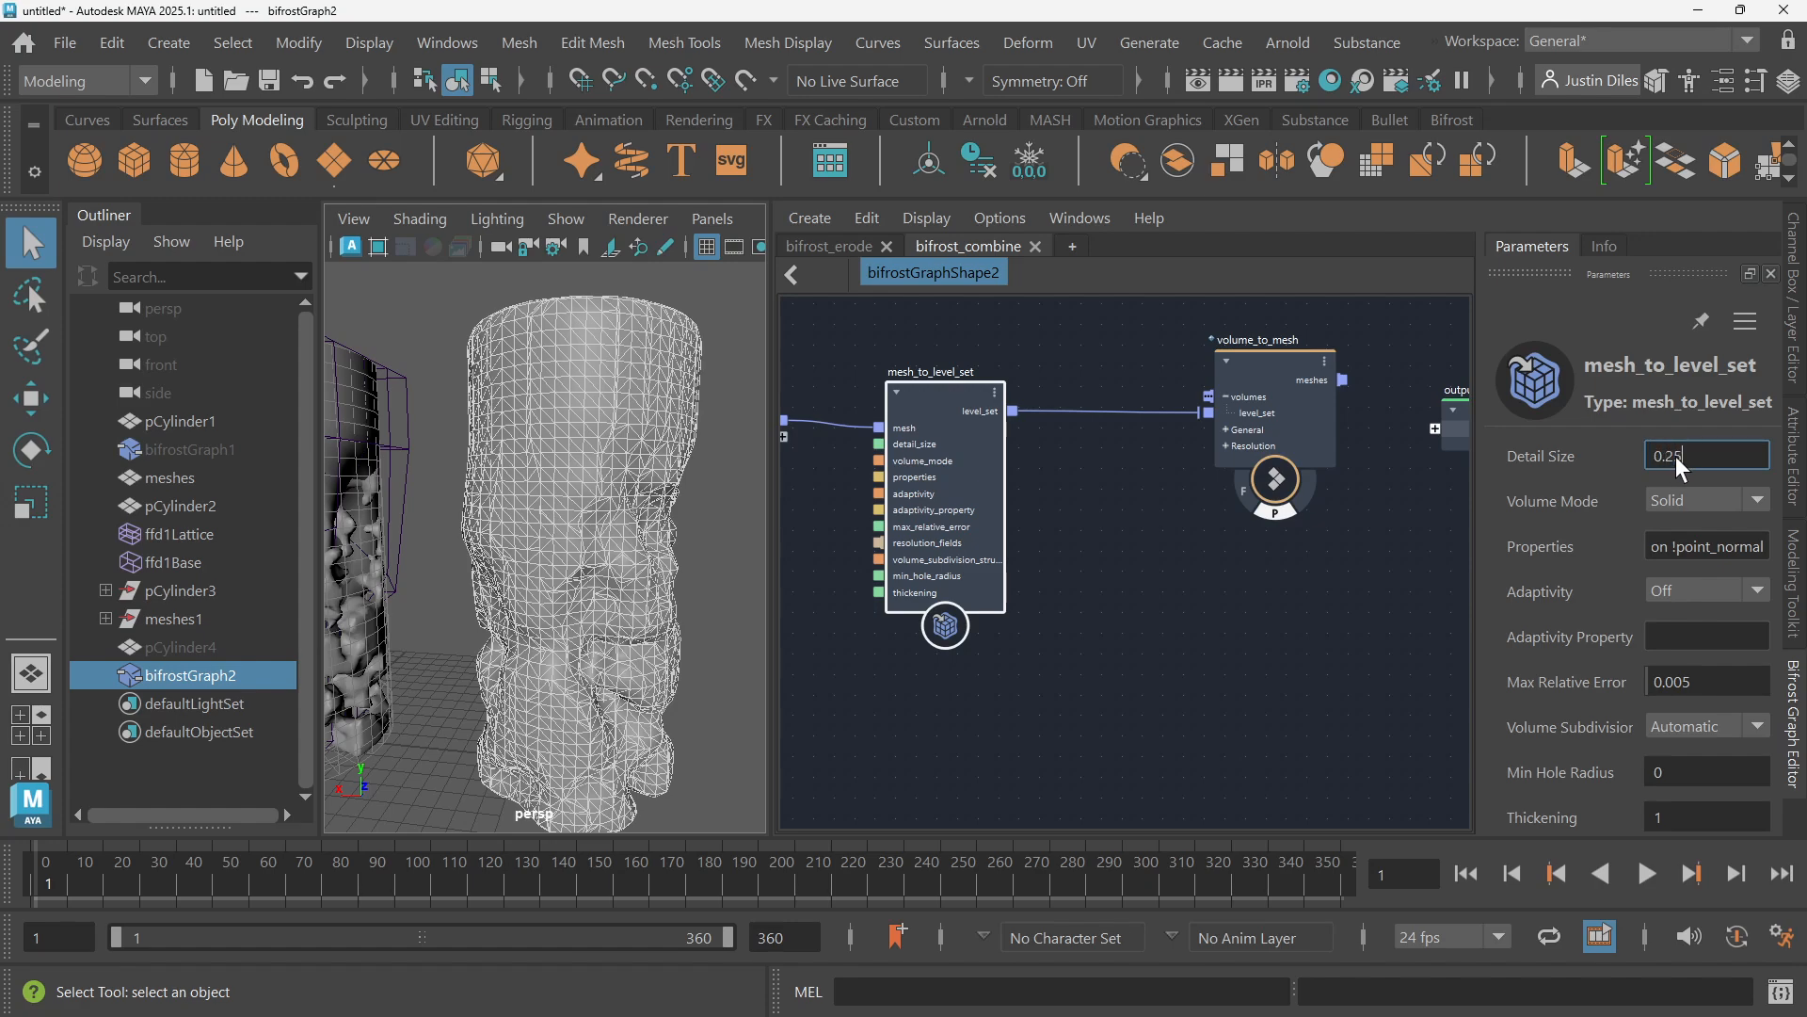
pyautogui.press('Return')
pyautogui.click(1066, 556)
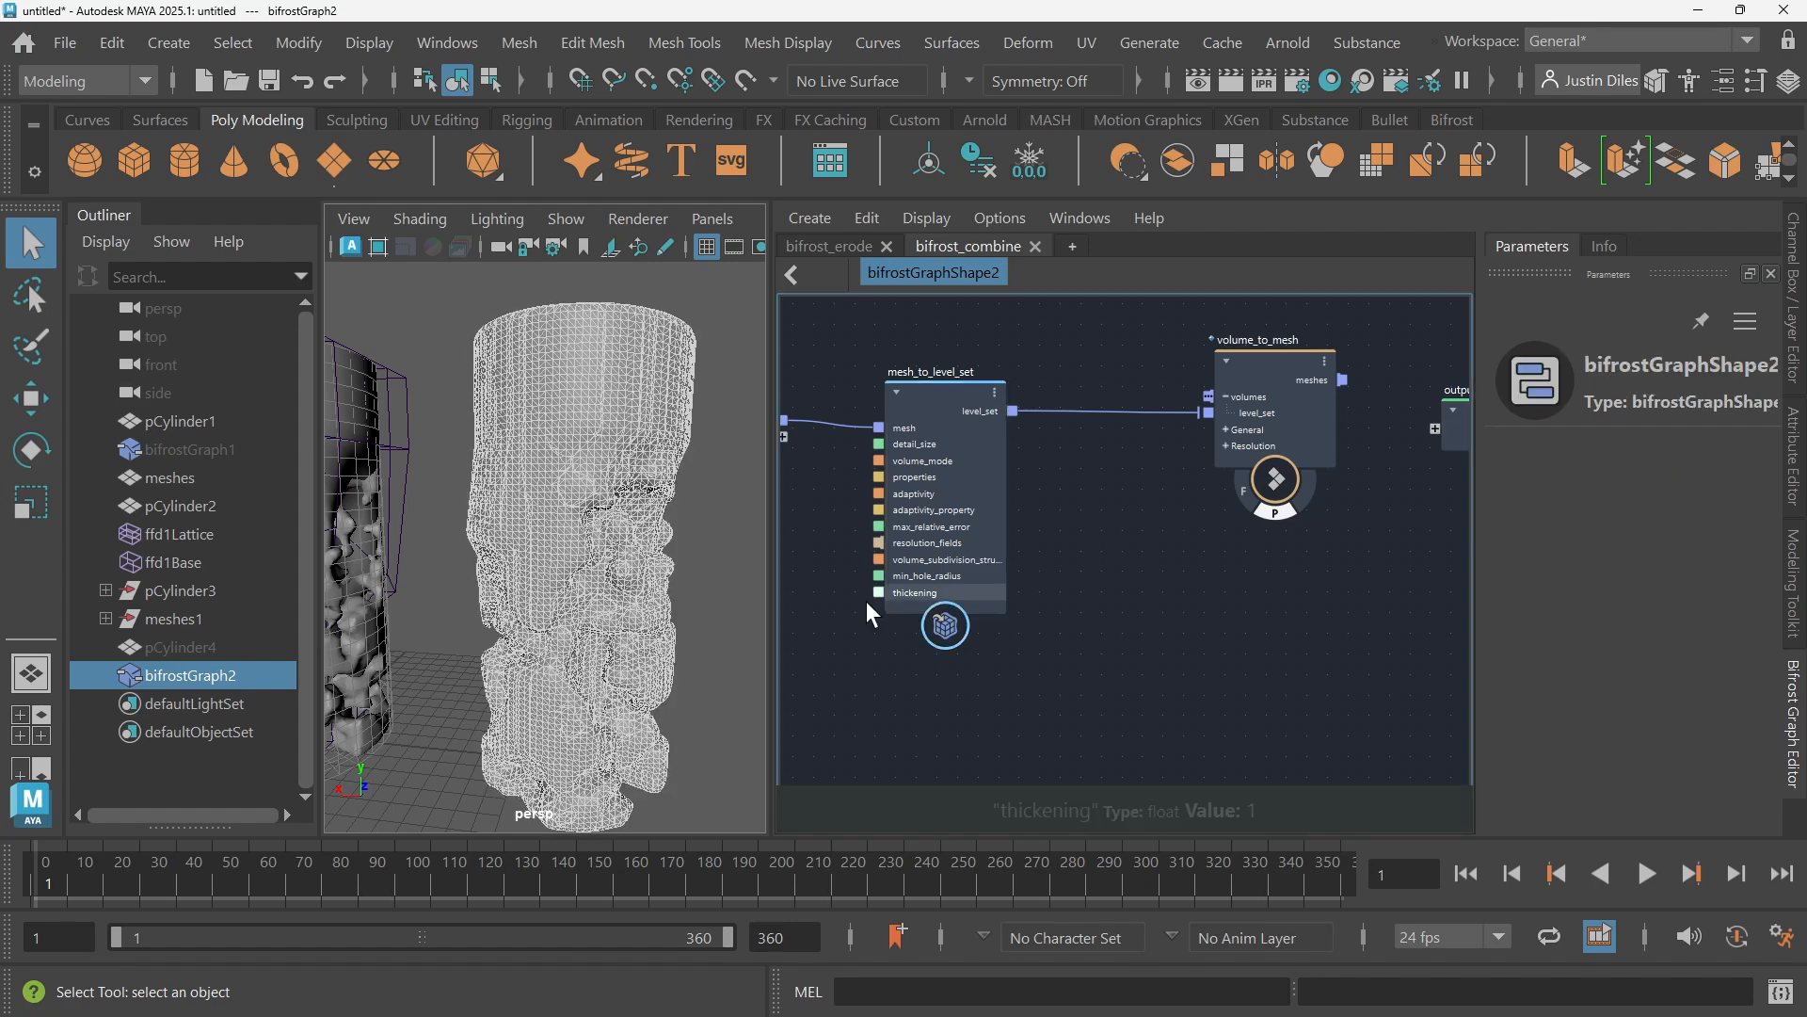
pyautogui.click(738, 562)
pyautogui.keyDown('alt'); pyautogui.moveTo(738, 562); pyautogui.dragTo(652, 499); pyautogui.keyUp('alt')
pyautogui.scroll(5, 620, 420)
pyautogui.moveTo(619, 420)
pyautogui.keyDown('alt'); pyautogui.mouseDown()
pyautogui.moveTo(697, 309)
pyautogui.moveTo(730, 358)
pyautogui.moveTo(658, 416)
pyautogui.moveTo(635, 375)
pyautogui.moveTo(609, 405)
pyautogui.mouseUp(); pyautogui.keyUp('alt')
pyautogui.scroll(-5, 731, 358)
# Move the volume_to_mesh node closer to mesh_to_level_set and set its Detail Size Scale to 0.5
pyautogui.moveTo(1252, 359); pyautogui.dragTo(1171, 359)
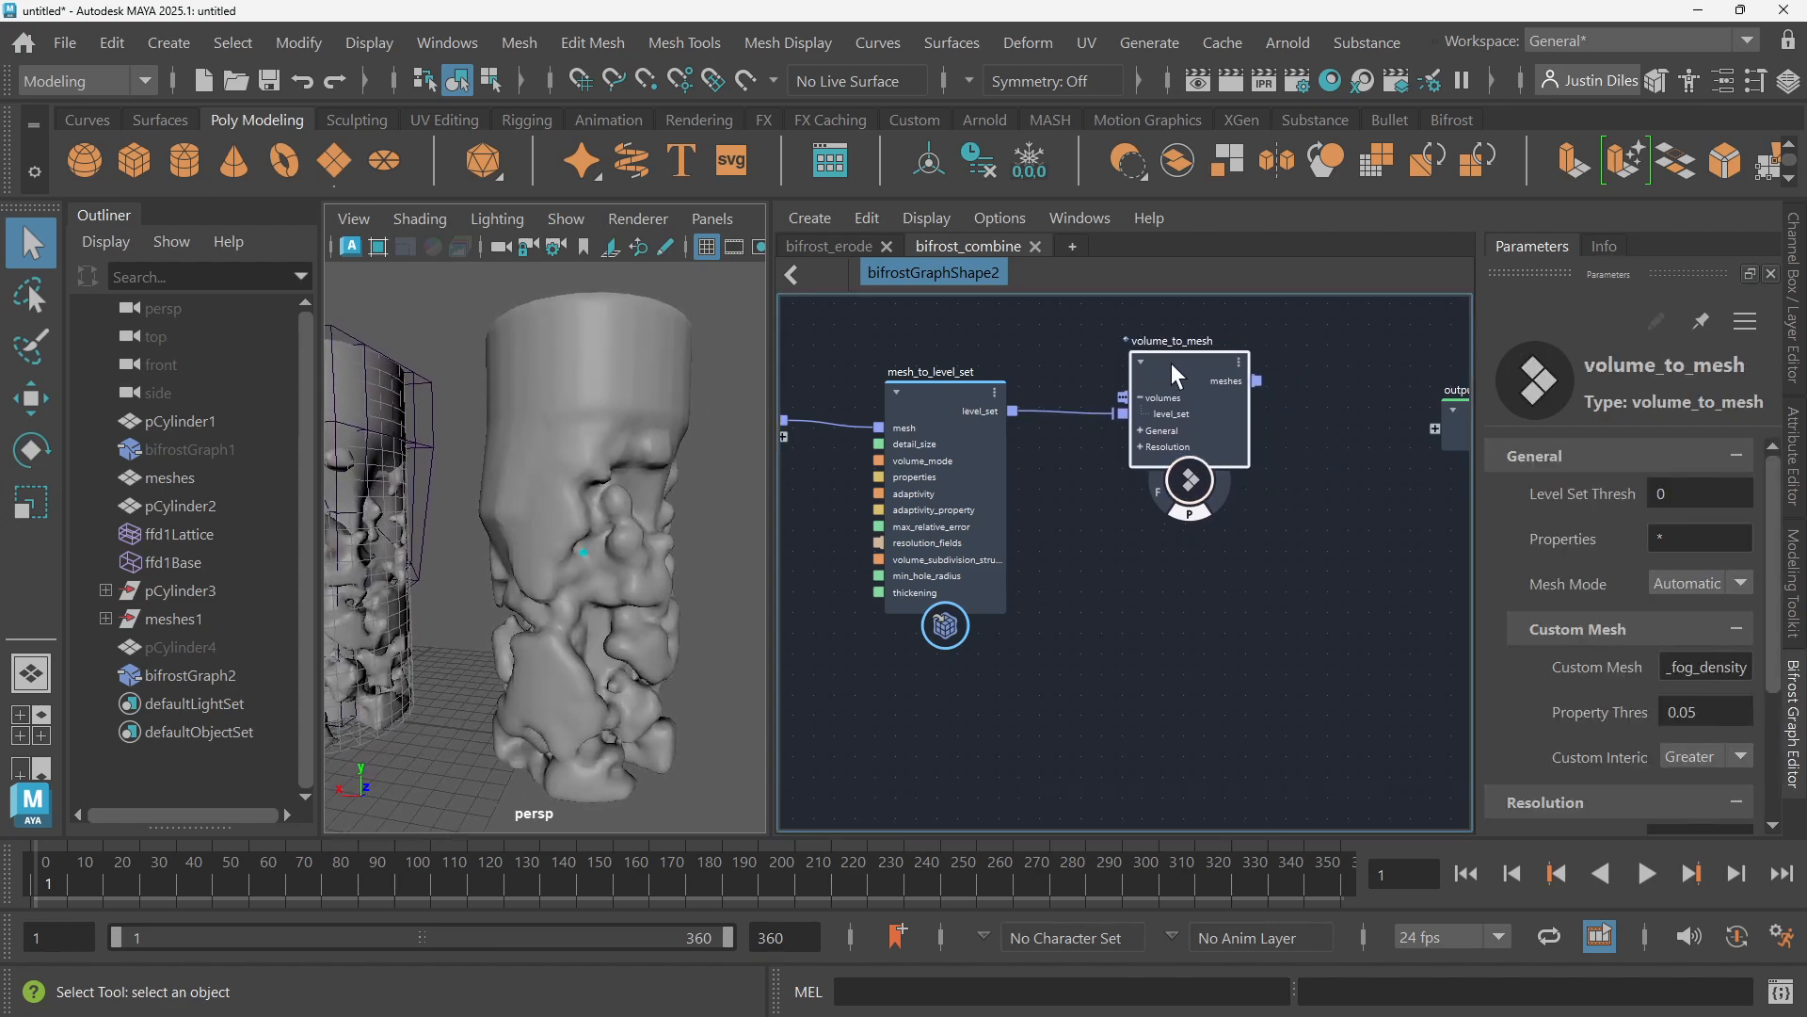
pyautogui.moveTo(1190, 358); pyautogui.dragTo(1185, 356)
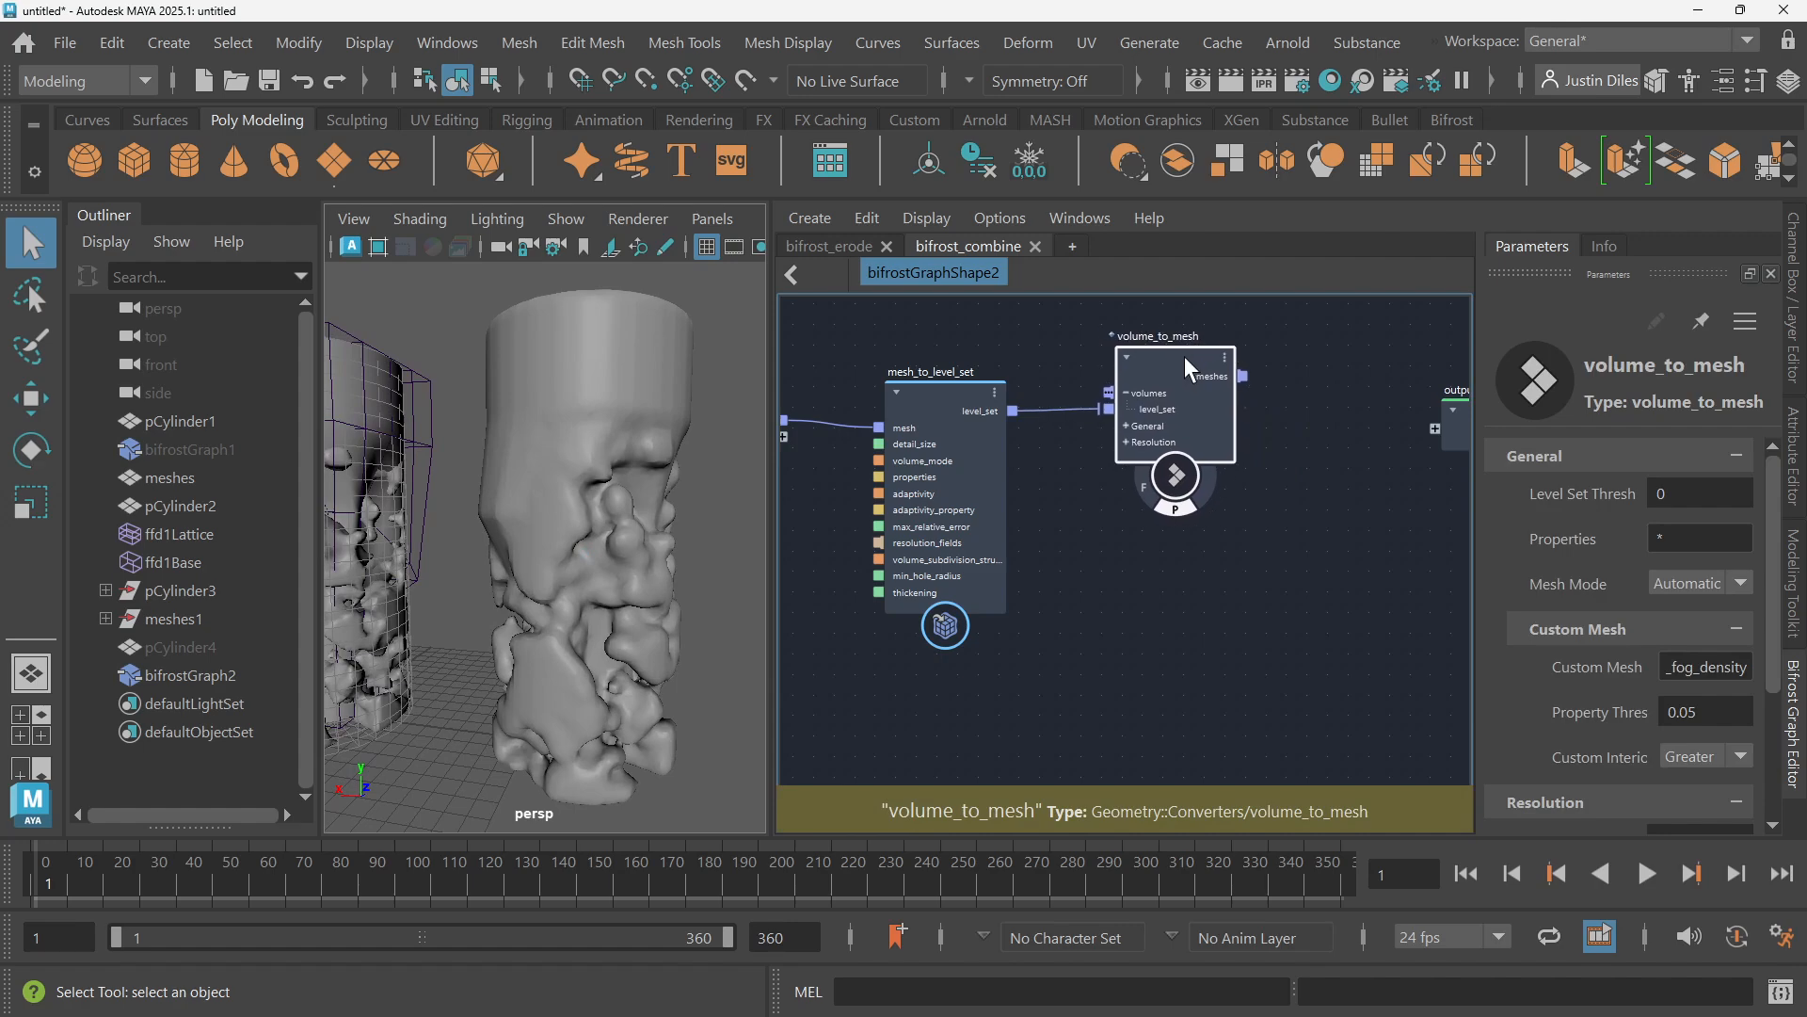
pyautogui.scroll(-5, 1570, 537)
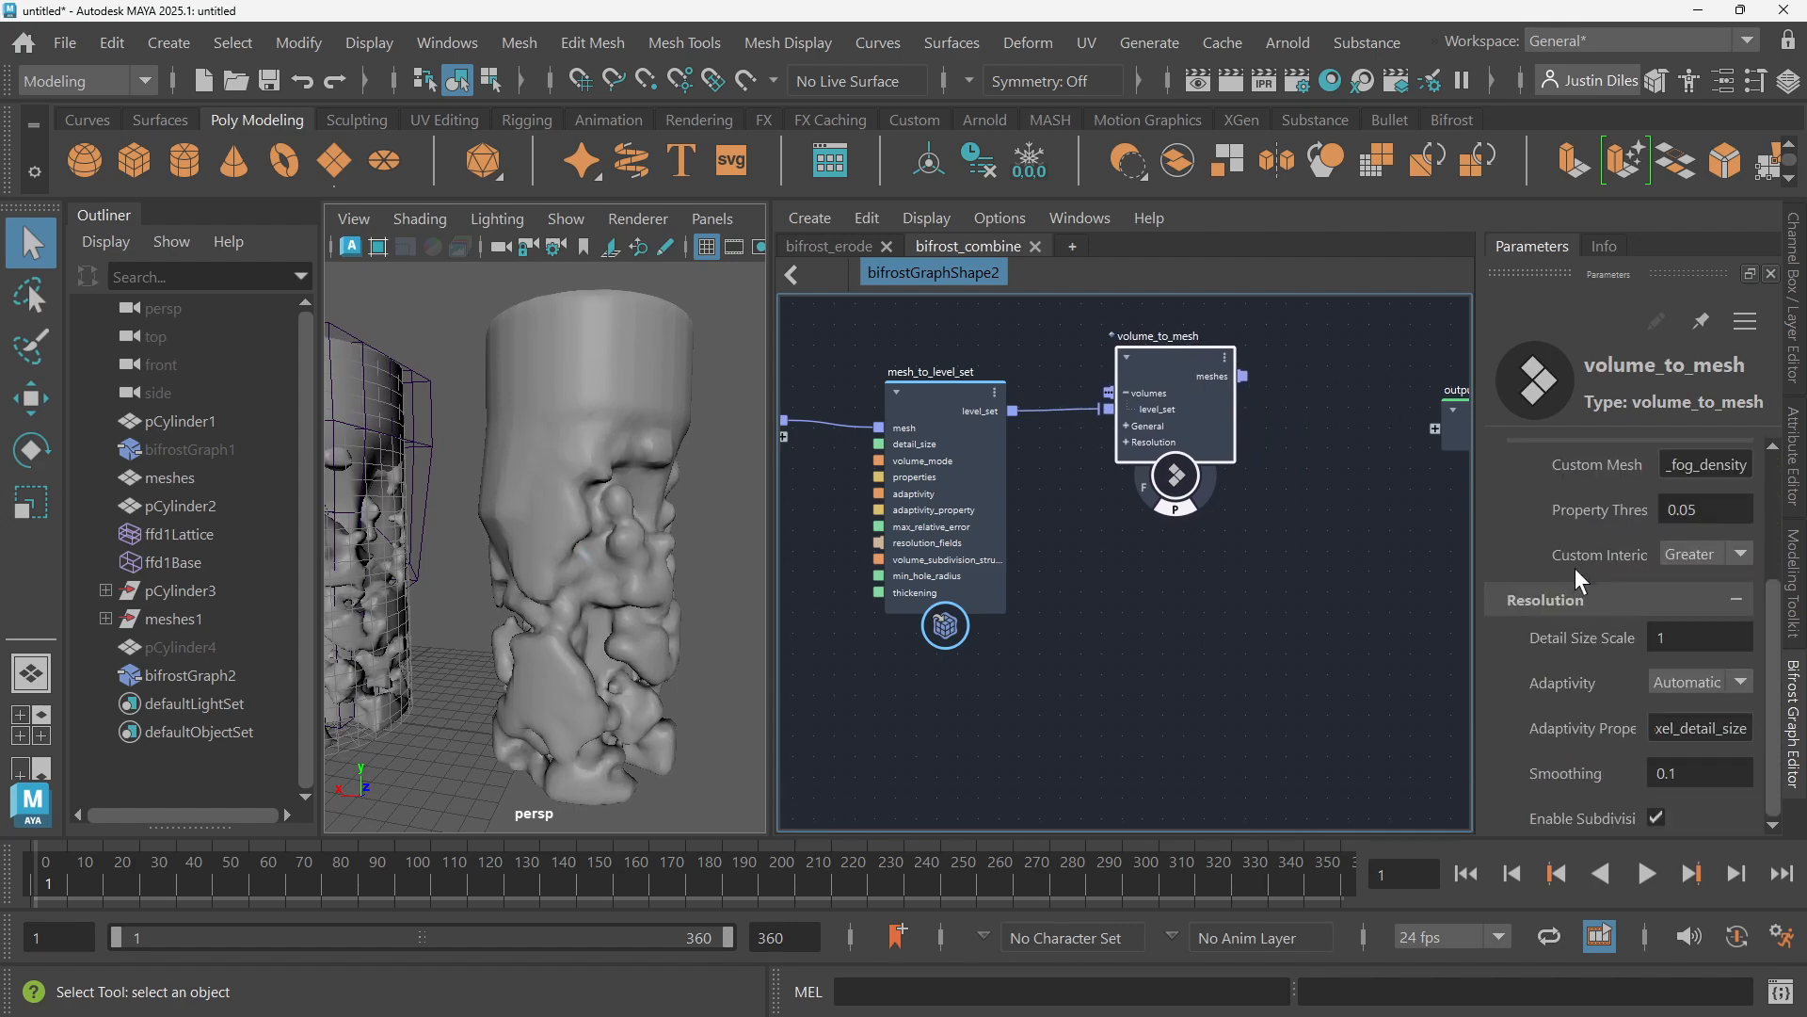
pyautogui.scroll(5, 1600, 607)
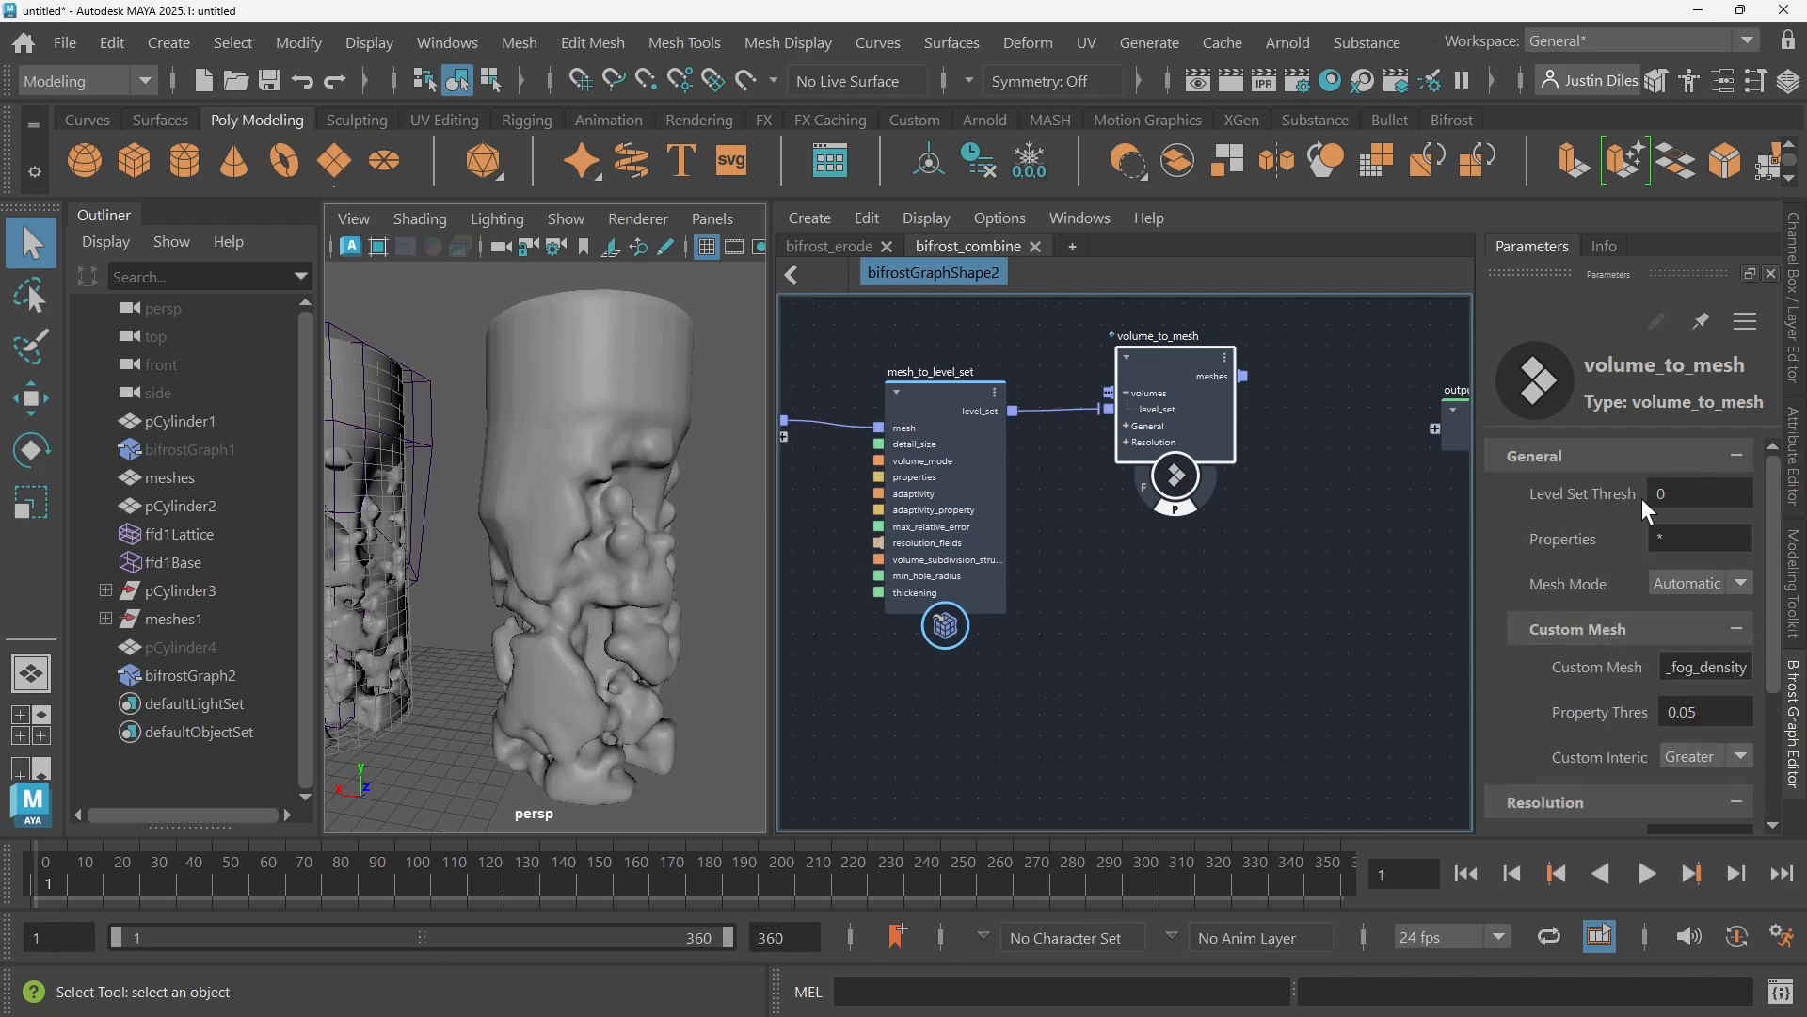
pyautogui.scroll(-3, 1659, 584)
pyautogui.click(1685, 637)
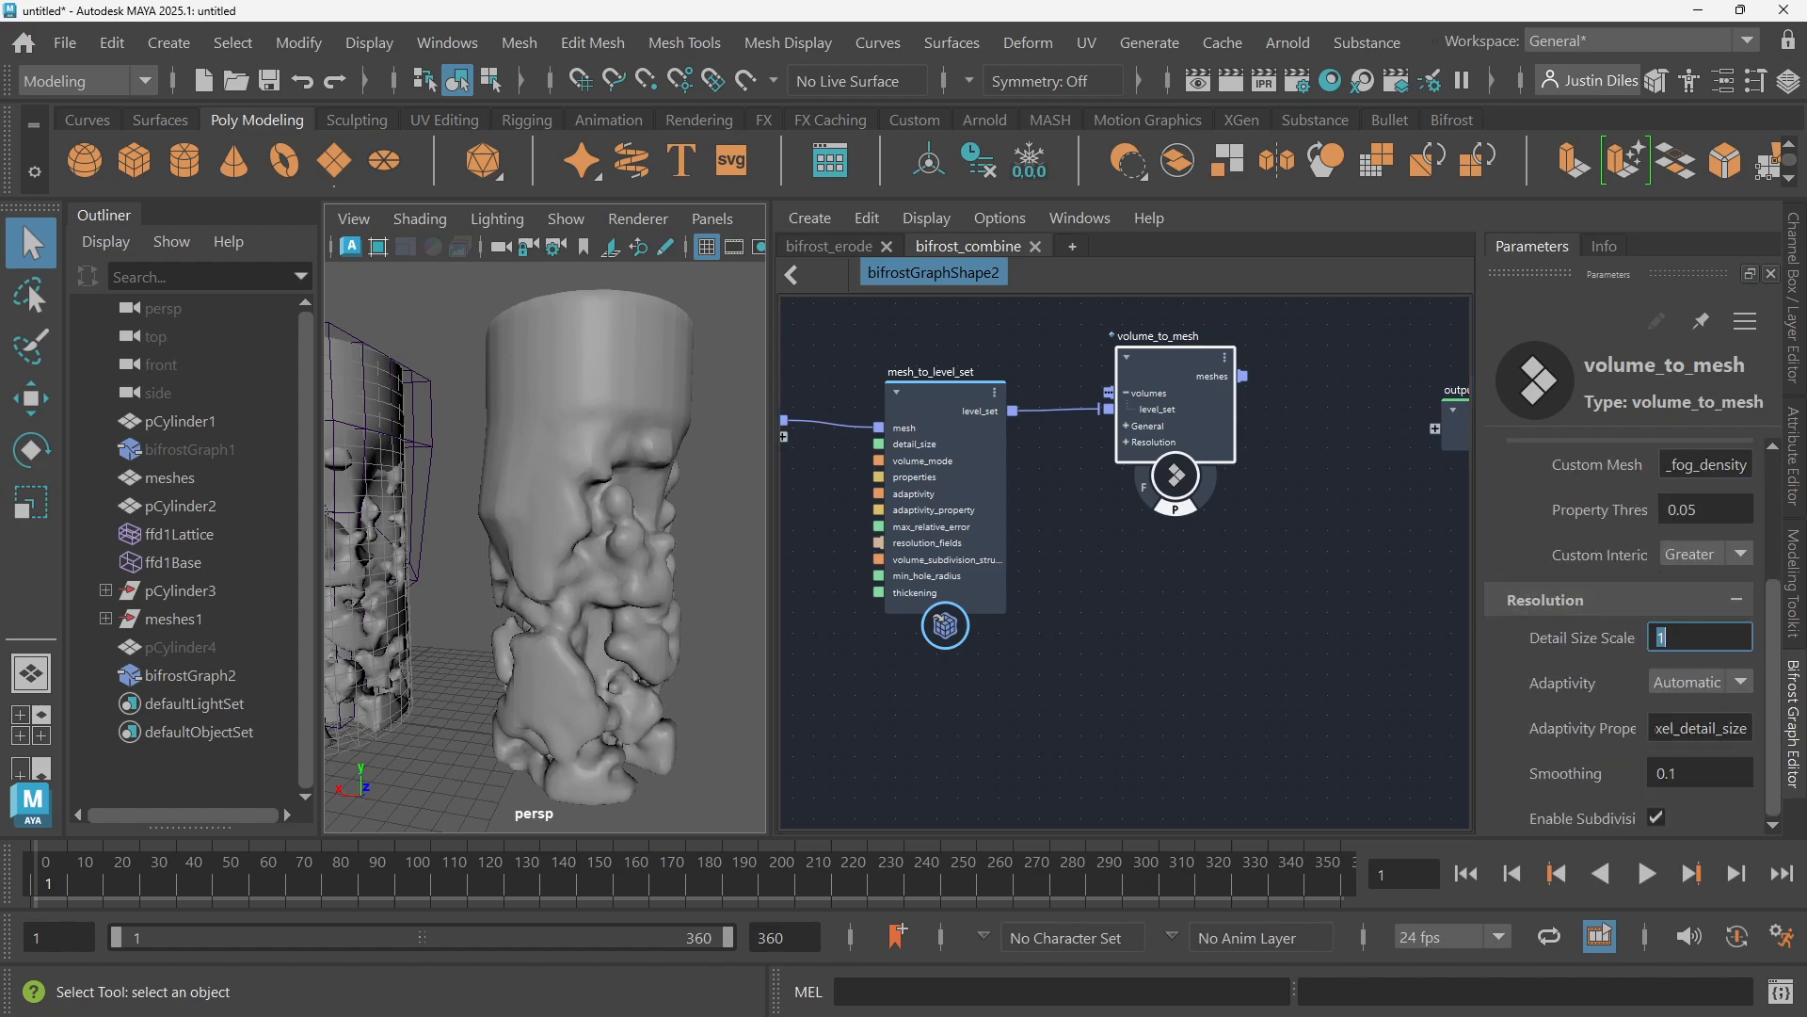
pyautogui.write('.5')
pyautogui.press('Return')
pyautogui.click(1295, 675)
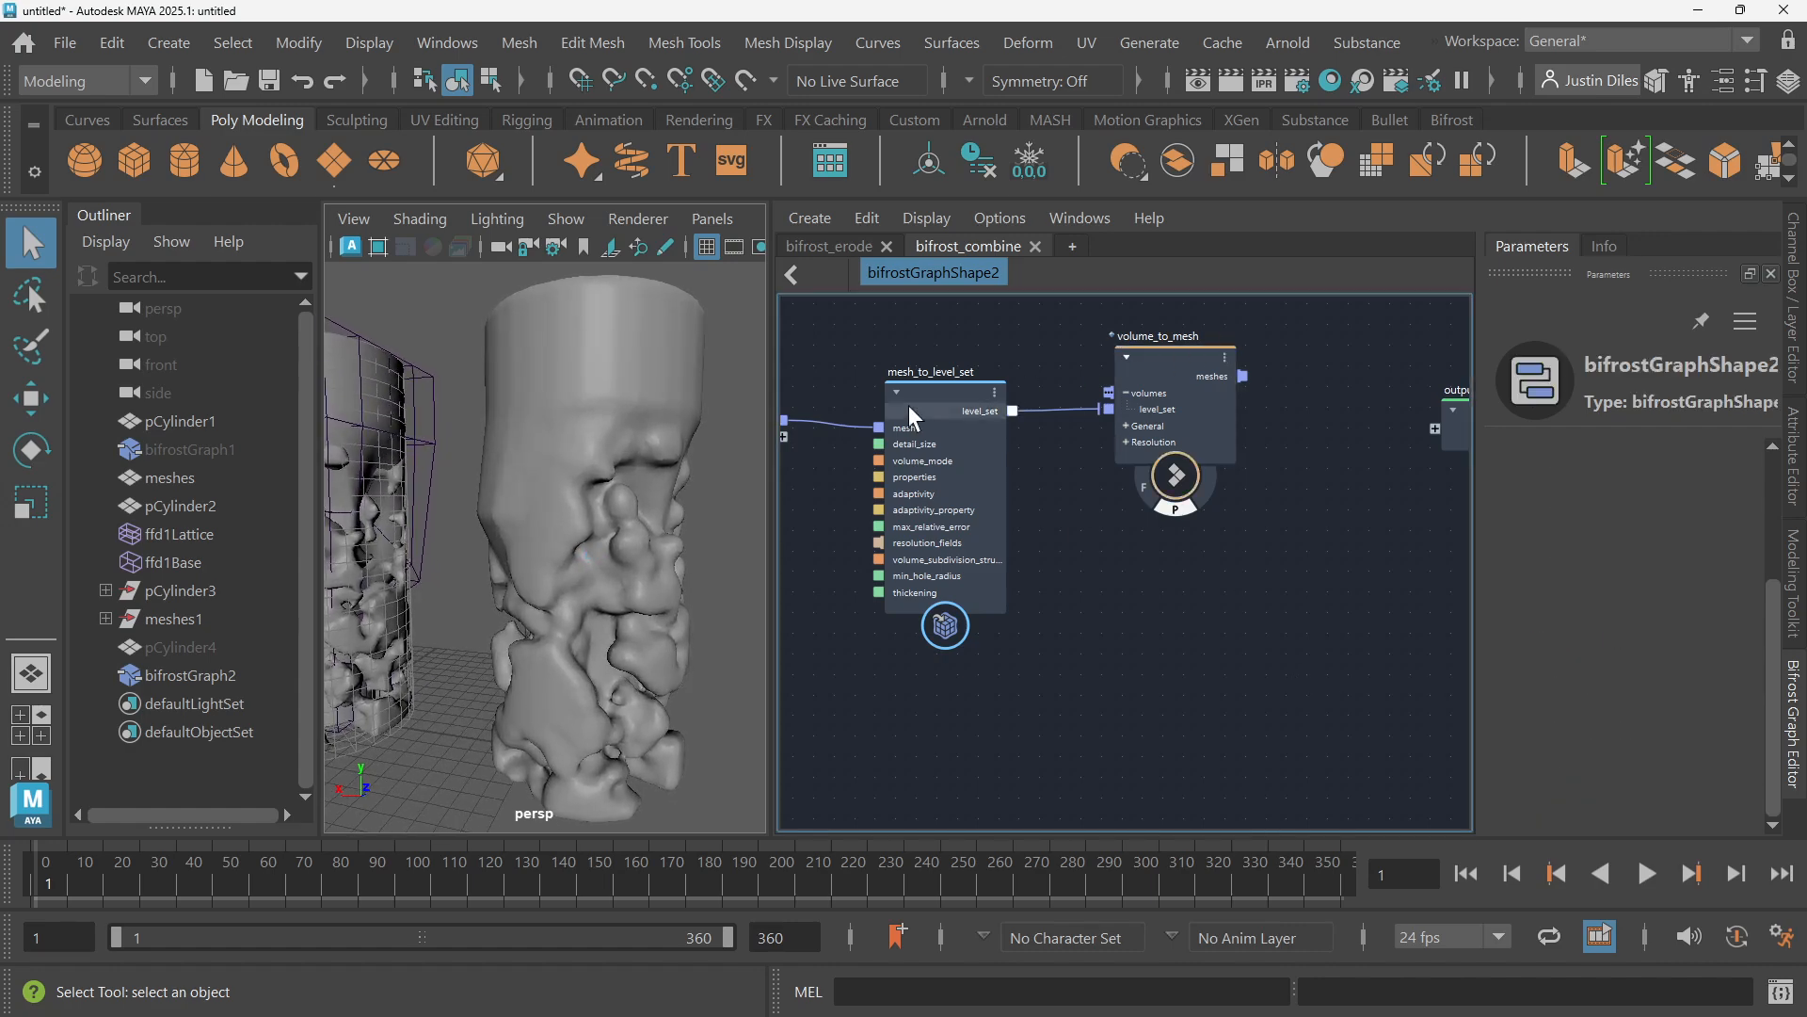
# Widen the viewport and show wireframe on shaded to examine the topology of the generated column
pyautogui.moveTo(771, 322)
pyautogui.mouseDown()
pyautogui.moveTo(1016, 352)
pyautogui.moveTo(1212, 325)
pyautogui.mouseUp()
pyautogui.click(996, 245)
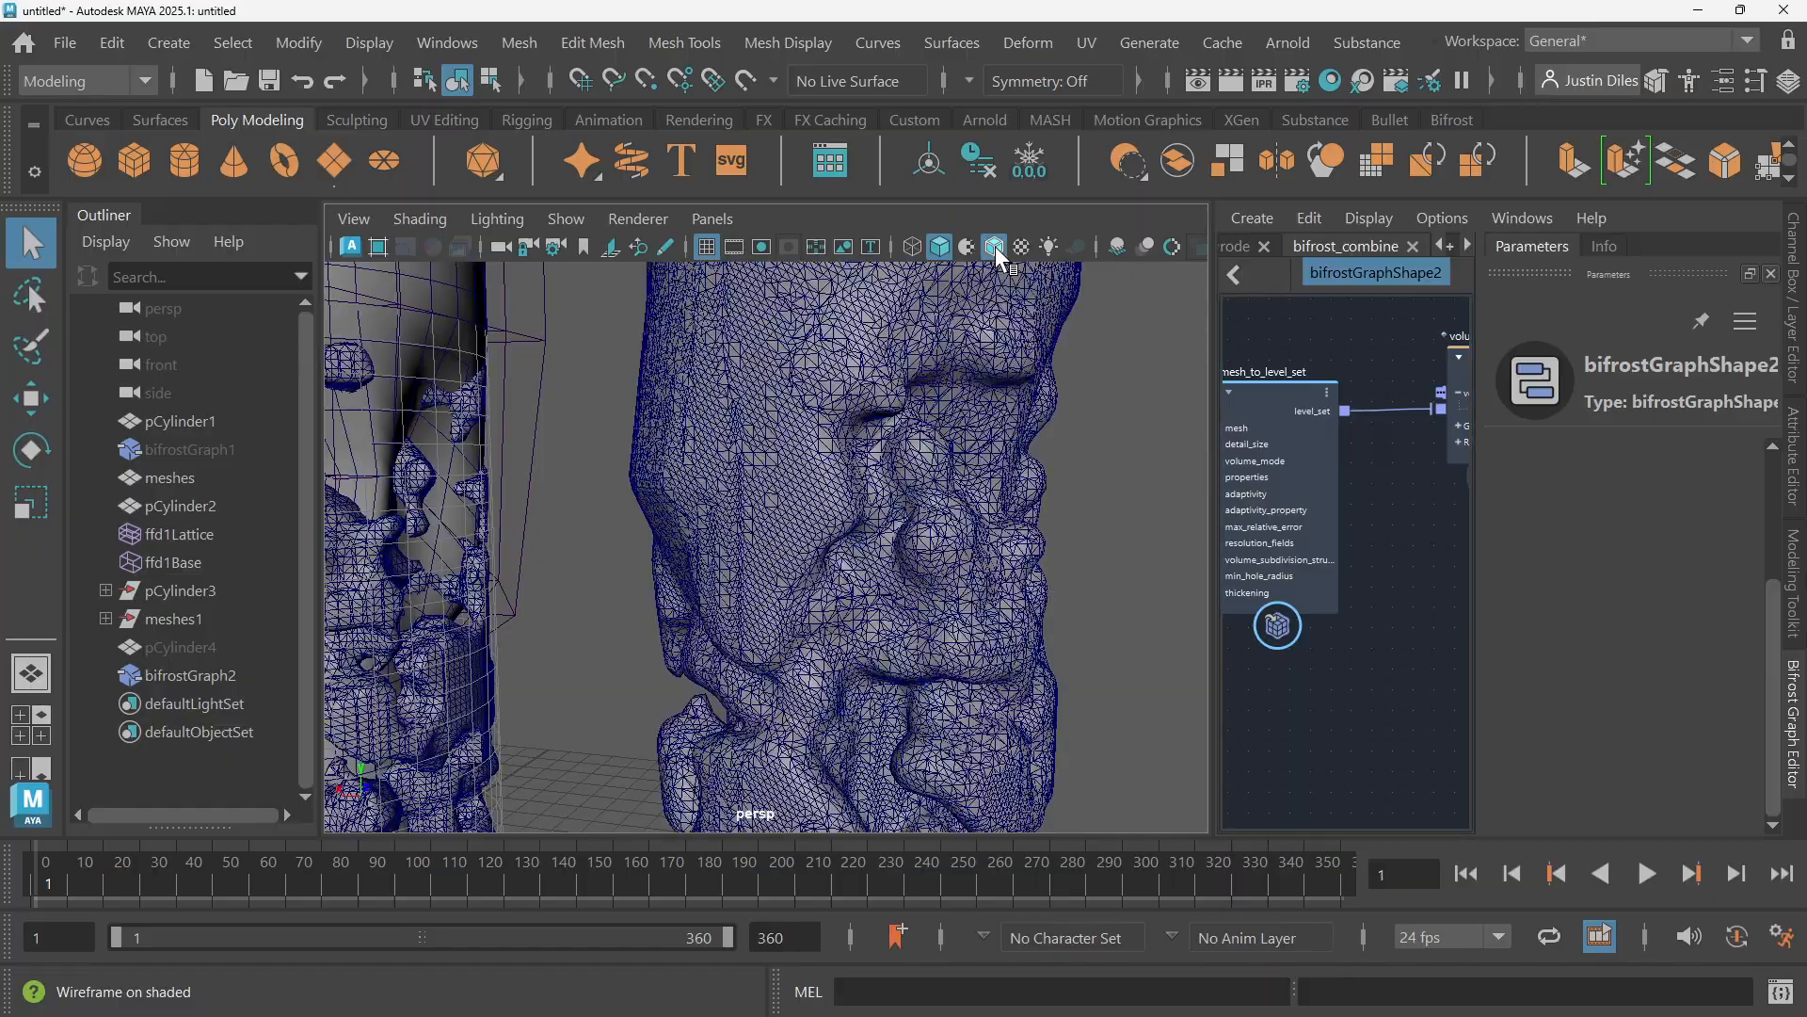
pyautogui.press('a')
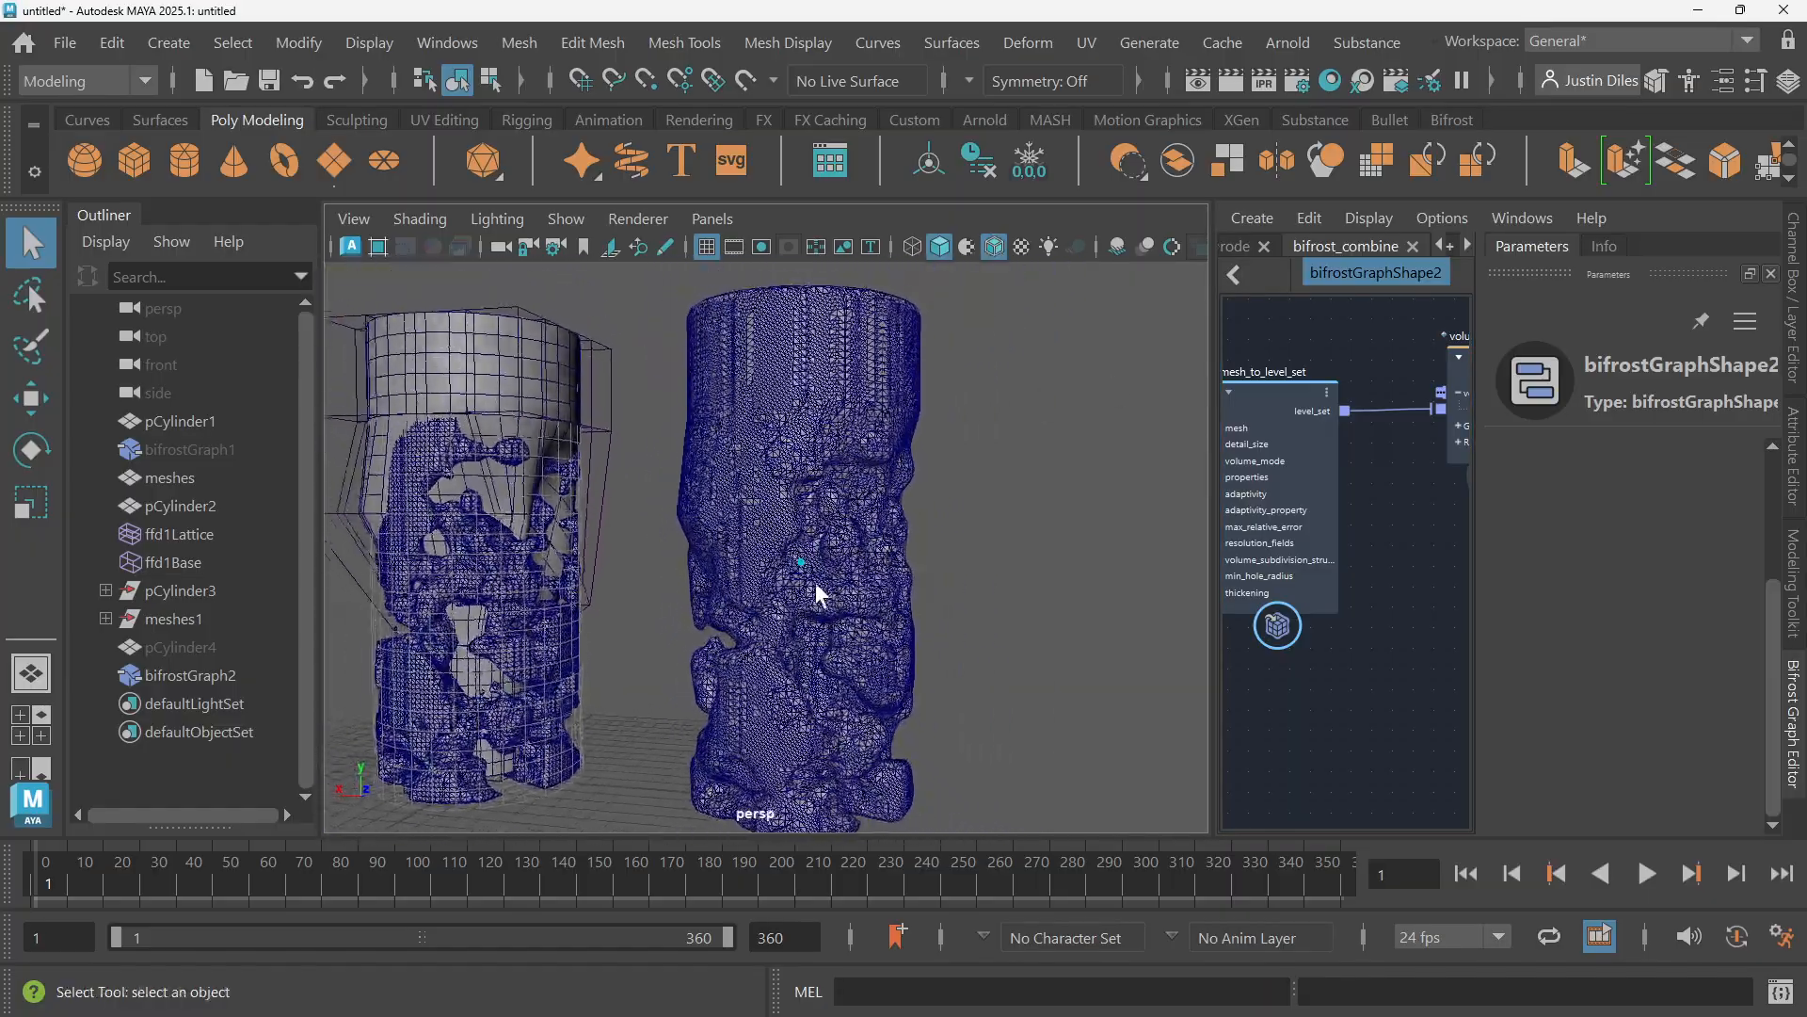
pyautogui.moveTo(816, 584)
pyautogui.keyDown('alt'); pyautogui.mouseDown()
pyautogui.moveTo(1005, 461)
pyautogui.moveTo(813, 458)
pyautogui.moveTo(801, 406)
pyautogui.moveTo(811, 431)
pyautogui.mouseUp(); pyautogui.keyUp('alt')
pyautogui.moveTo(1213, 455); pyautogui.dragTo(774, 273)
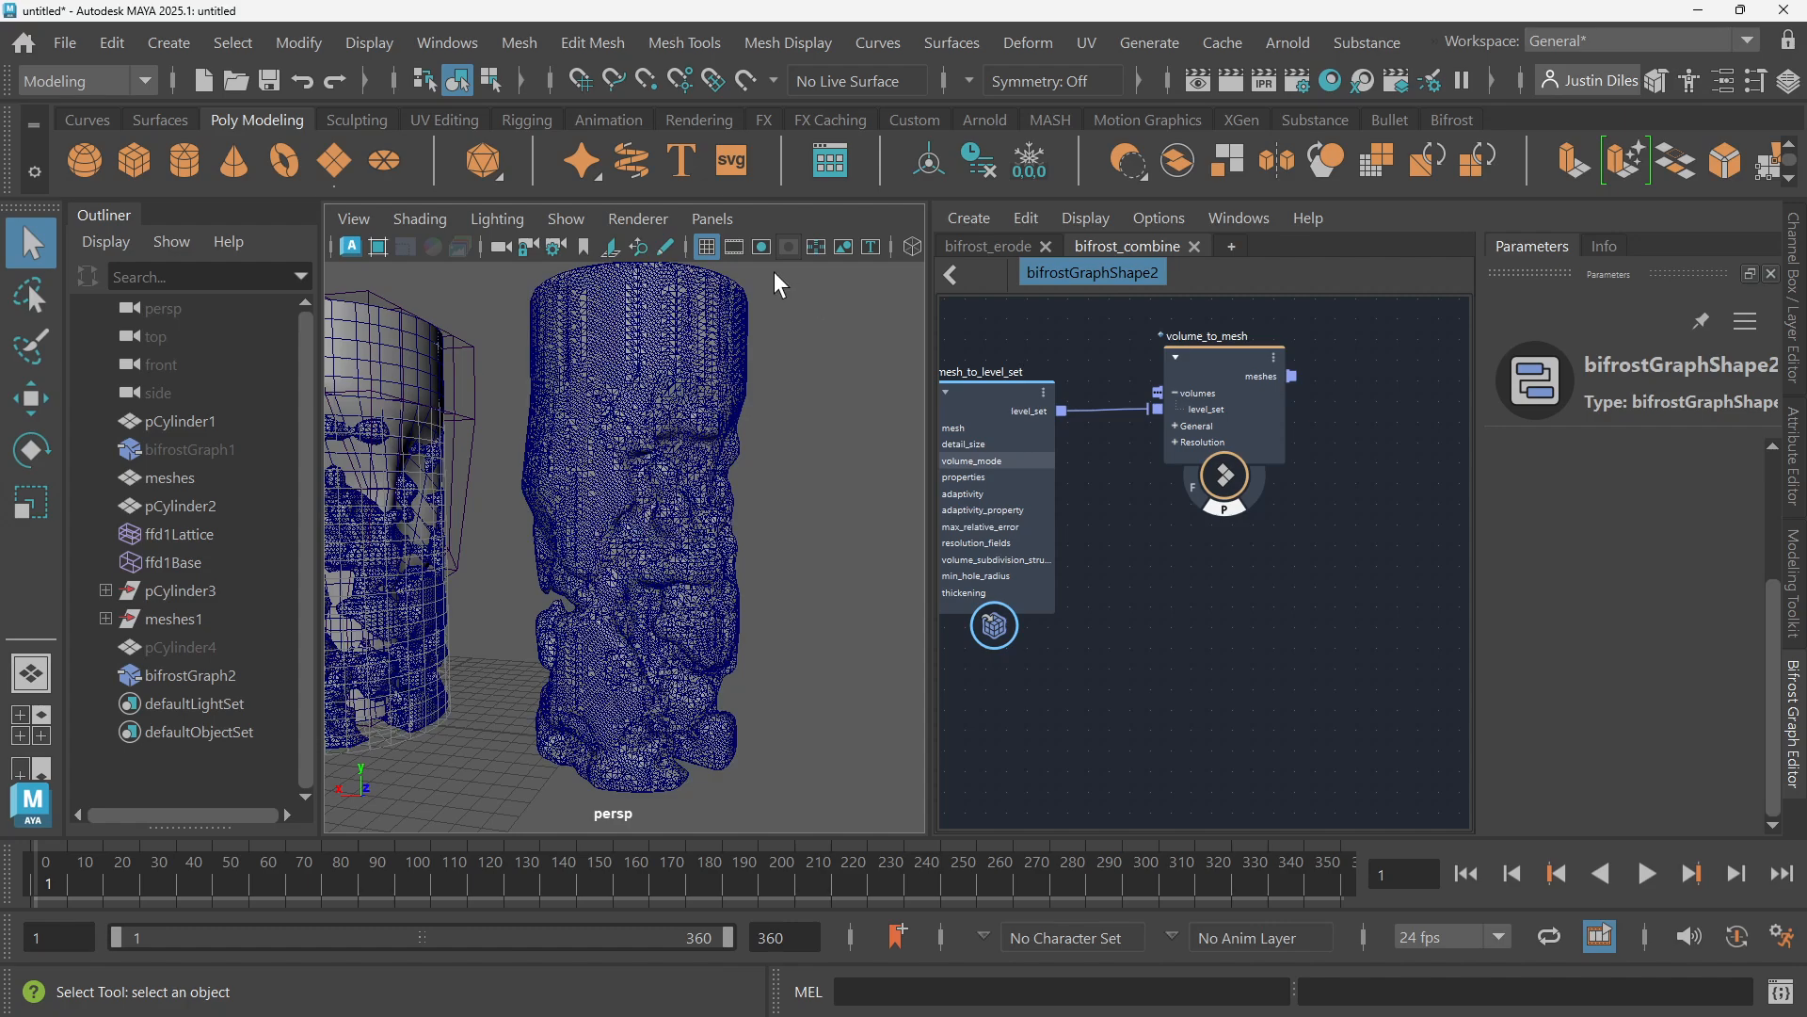
# Return the viewport to plain shading without wireframe and inspect the column's surface from several angles
pyautogui.moveTo(789, 361)
pyautogui.keyDown('alt'); pyautogui.mouseDown()
pyautogui.moveTo(1159, 395)
pyautogui.moveTo(975, 404)
pyautogui.mouseUp(); pyautogui.keyUp('alt')
pyautogui.press('5')
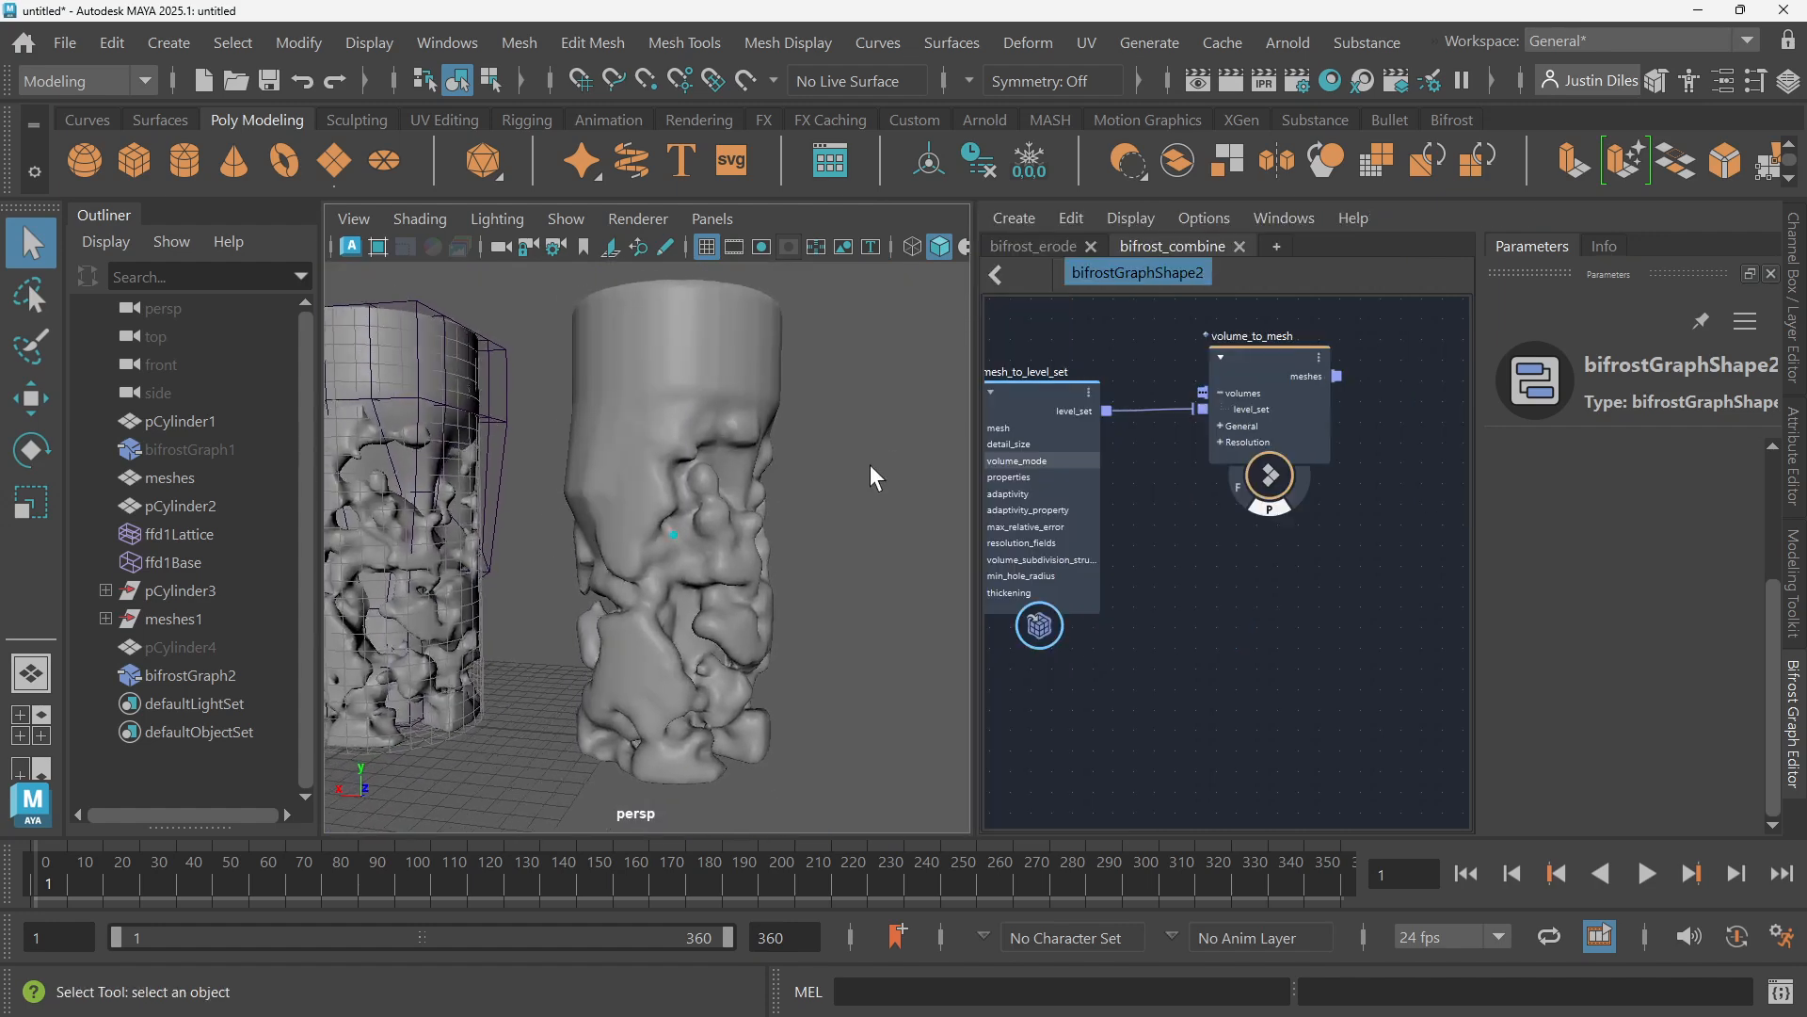
pyautogui.keyDown('alt'); pyautogui.moveTo(870, 465); pyautogui.dragTo(753, 511); pyautogui.keyUp('alt')
pyautogui.click(753, 511)
pyautogui.click(883, 472)
pyautogui.keyDown('alt'); pyautogui.moveTo(883, 473); pyautogui.dragTo(964, 450); pyautogui.keyUp('alt')
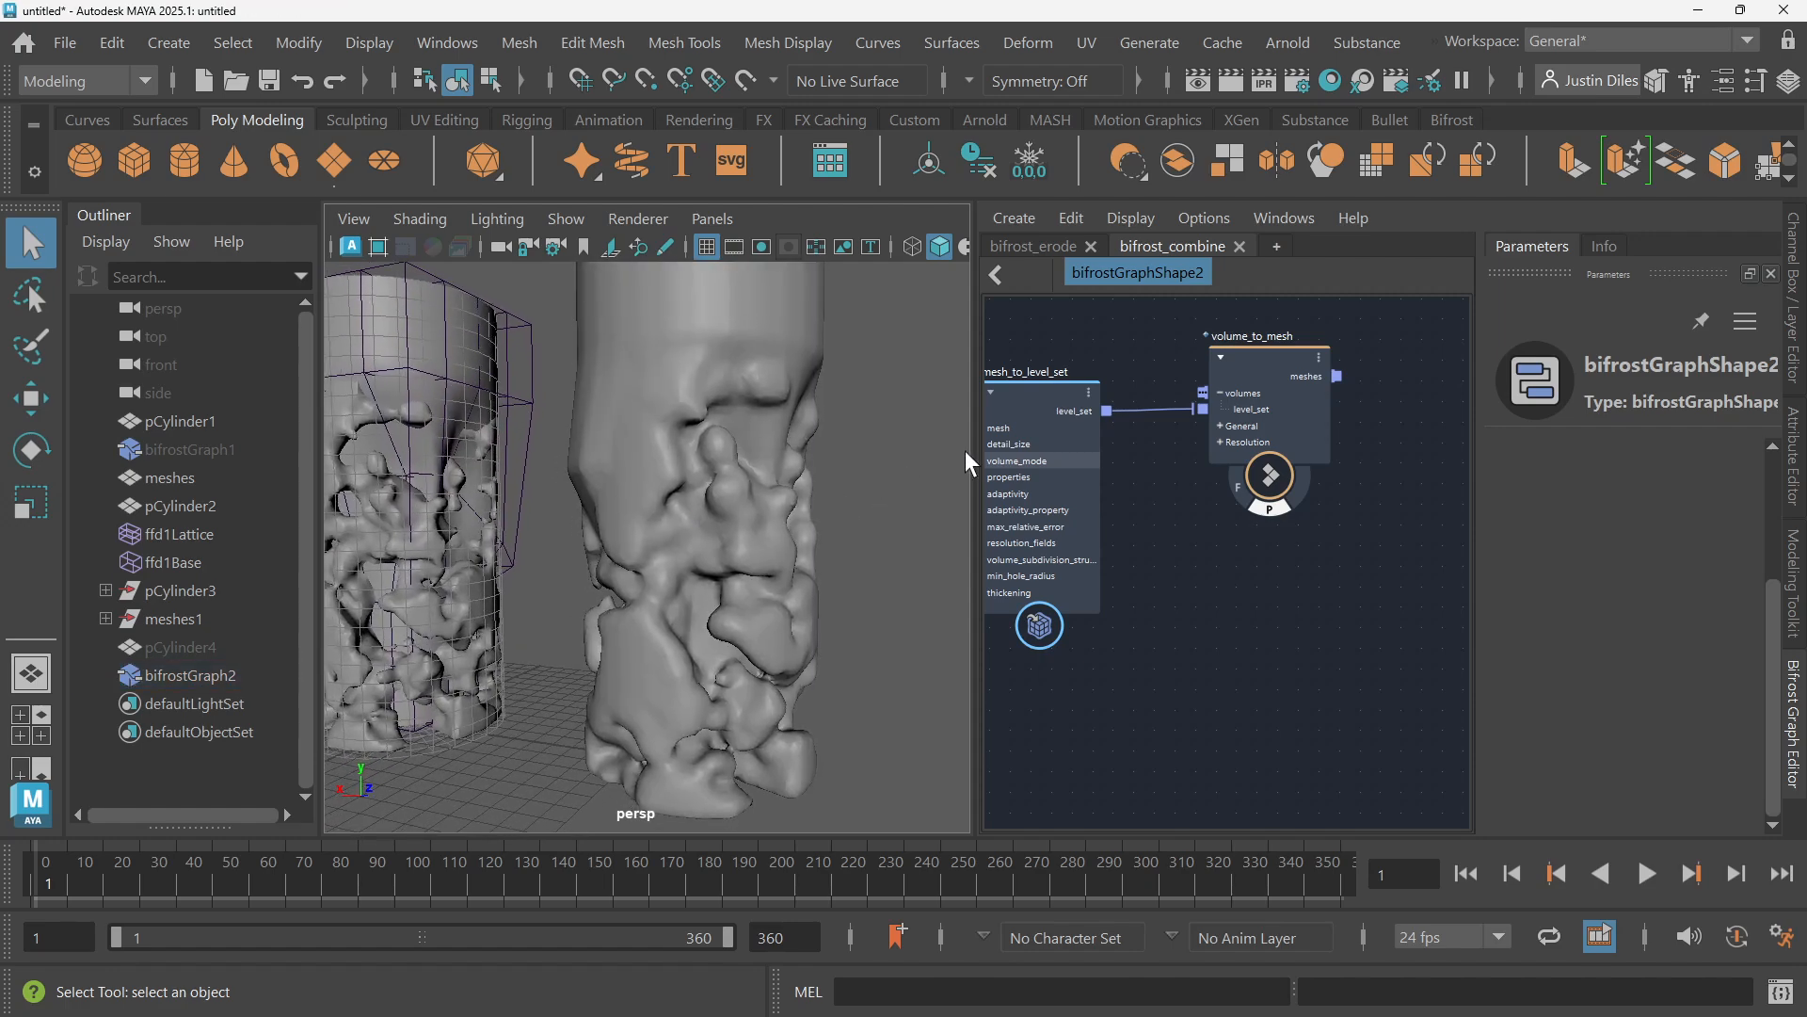
# Select the mesh_to_level_set node and set its Thickening to 0.9
pyautogui.moveTo(1175, 361); pyautogui.dragTo(1218, 342, button='middle')
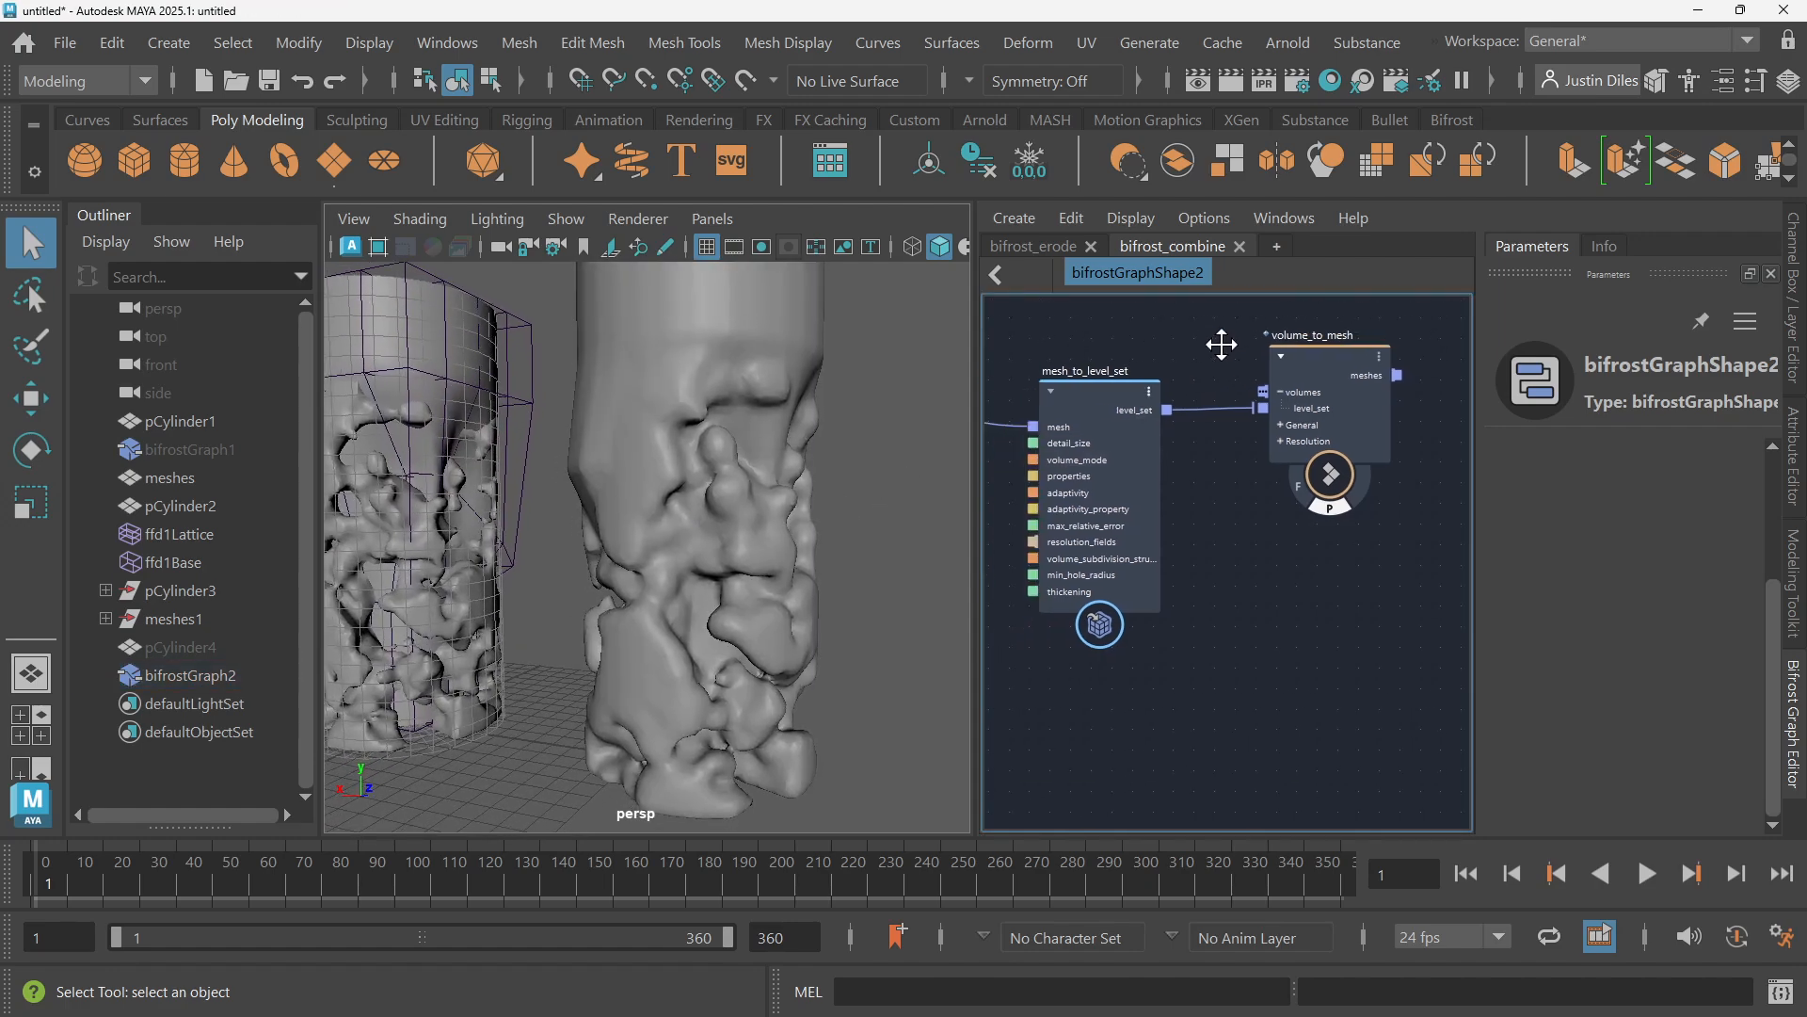
pyautogui.click(1117, 389)
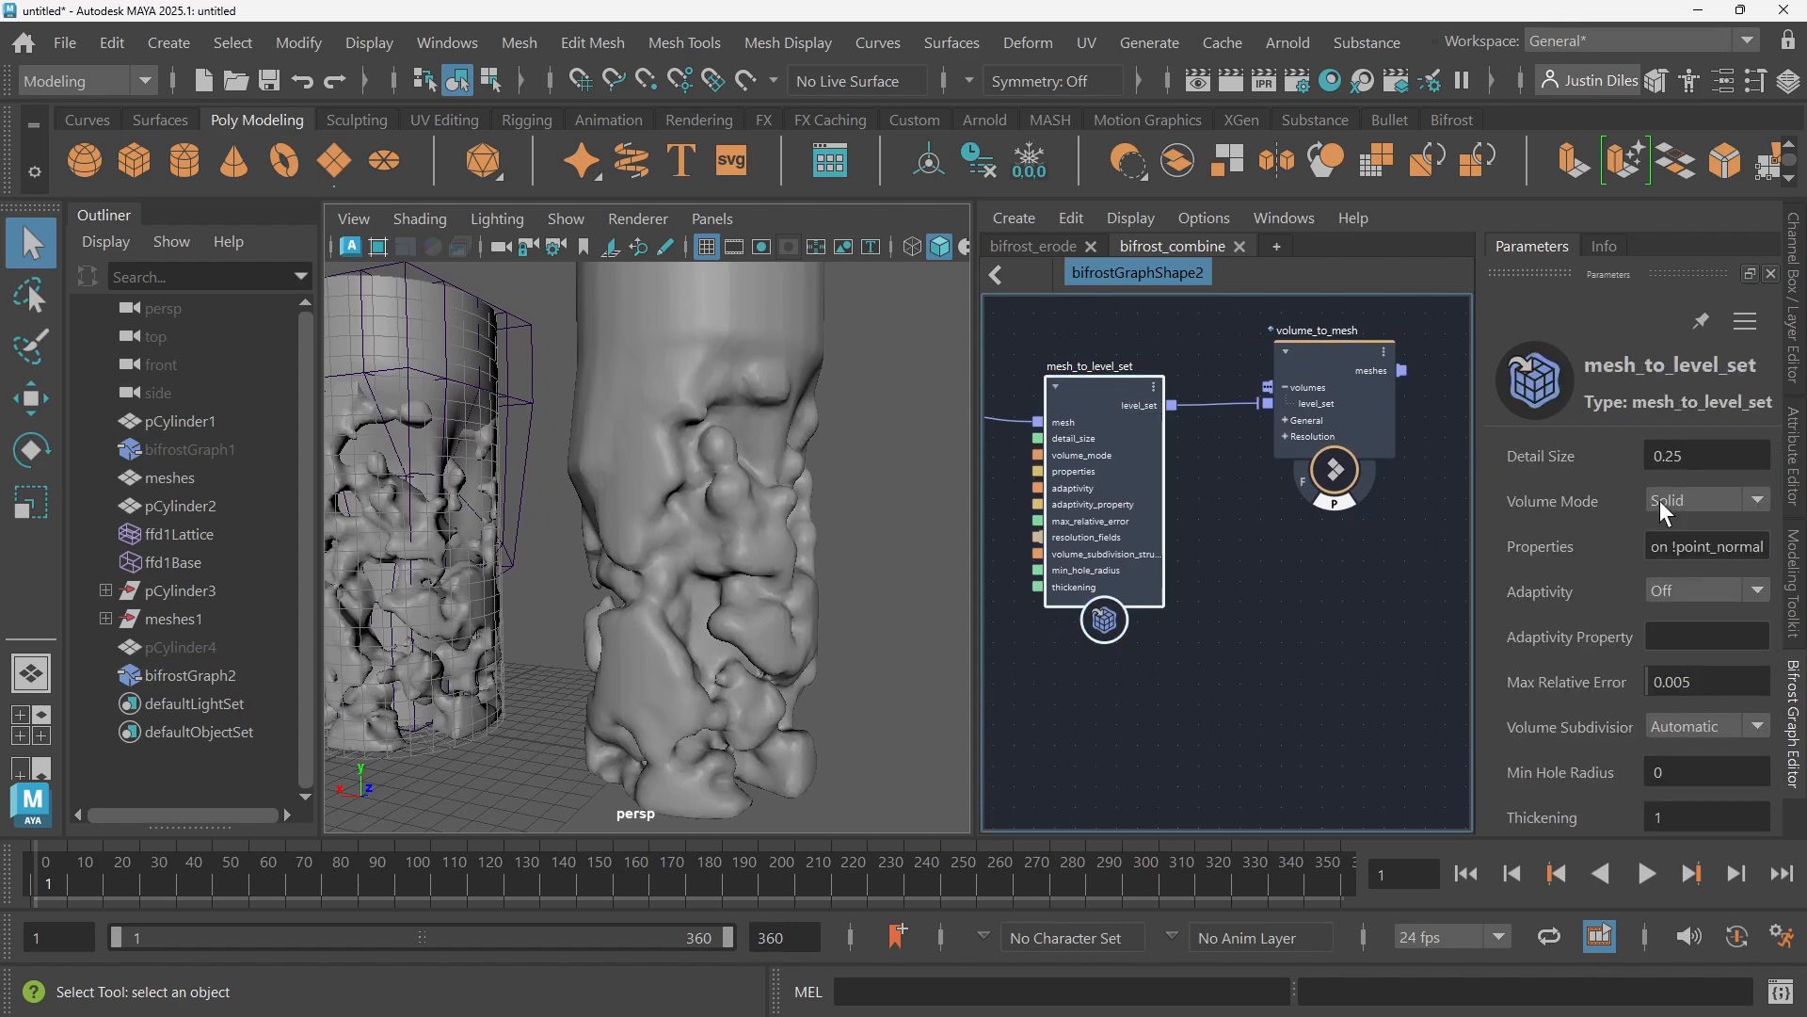
pyautogui.moveTo(1066, 330); pyautogui.dragTo(1158, 341, button='middle')
pyautogui.moveTo(1269, 356); pyautogui.dragTo(1091, 357, button='middle')
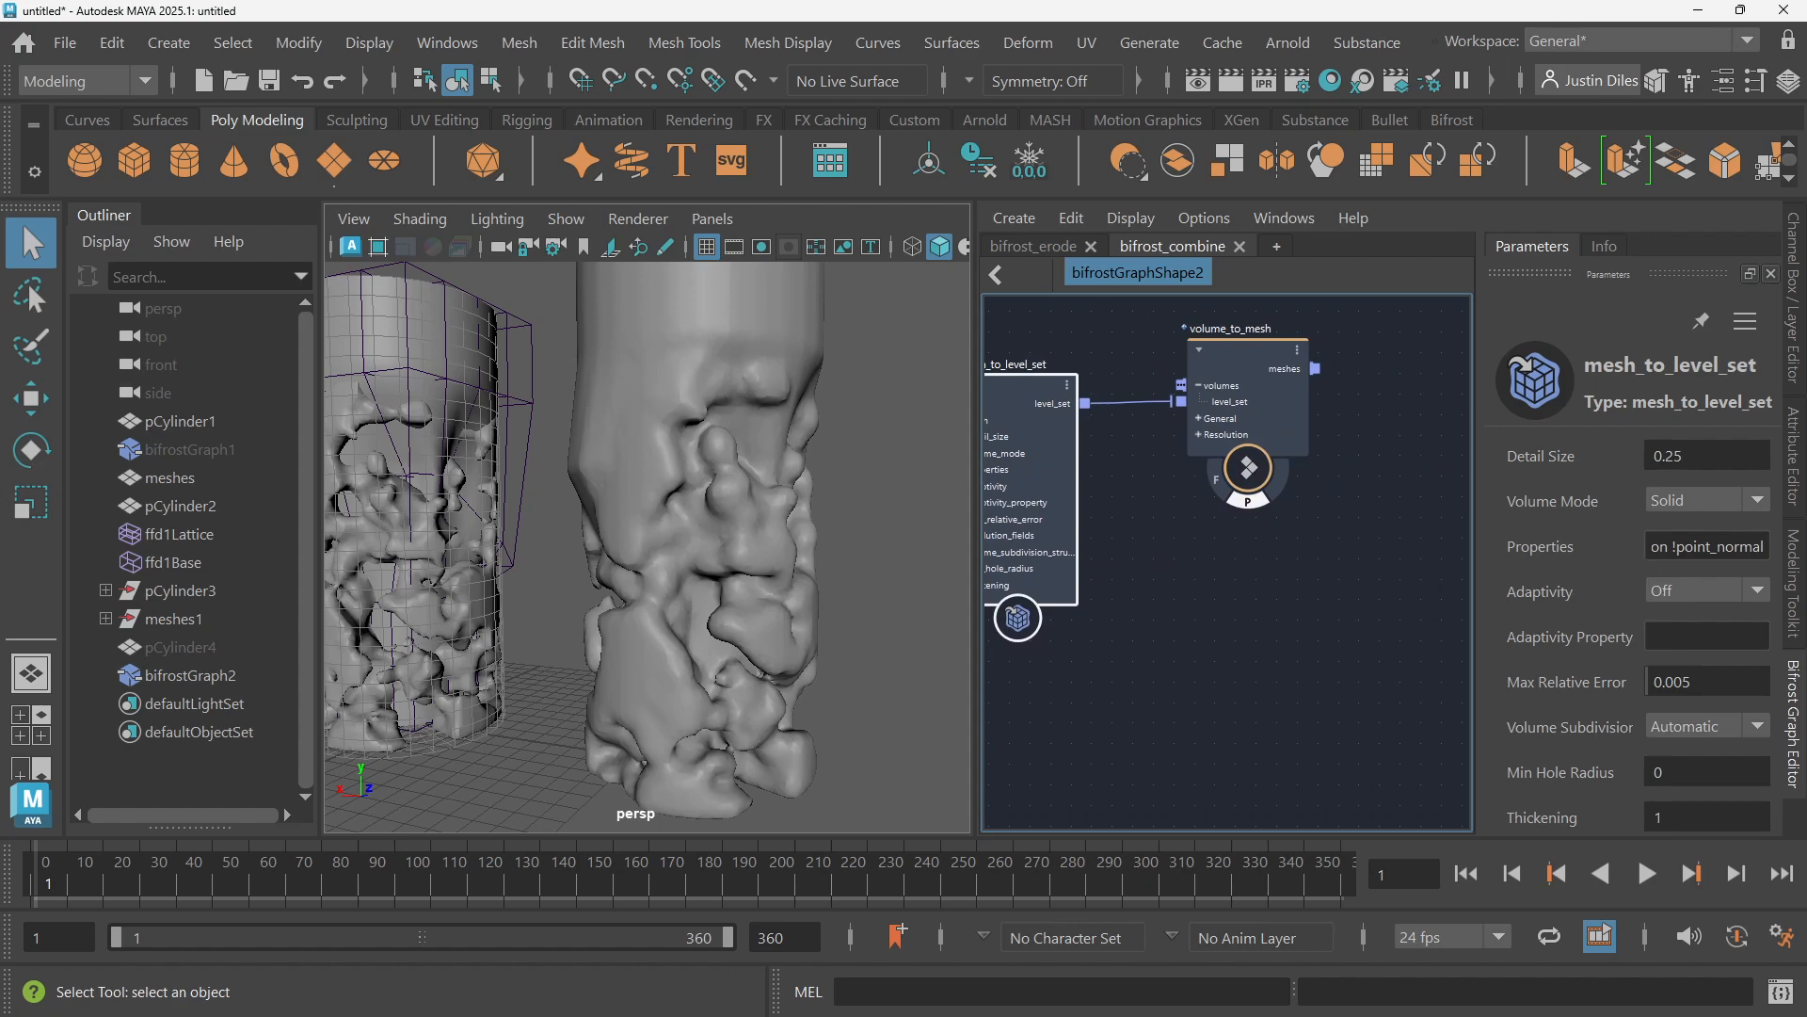
pyautogui.click(1694, 817)
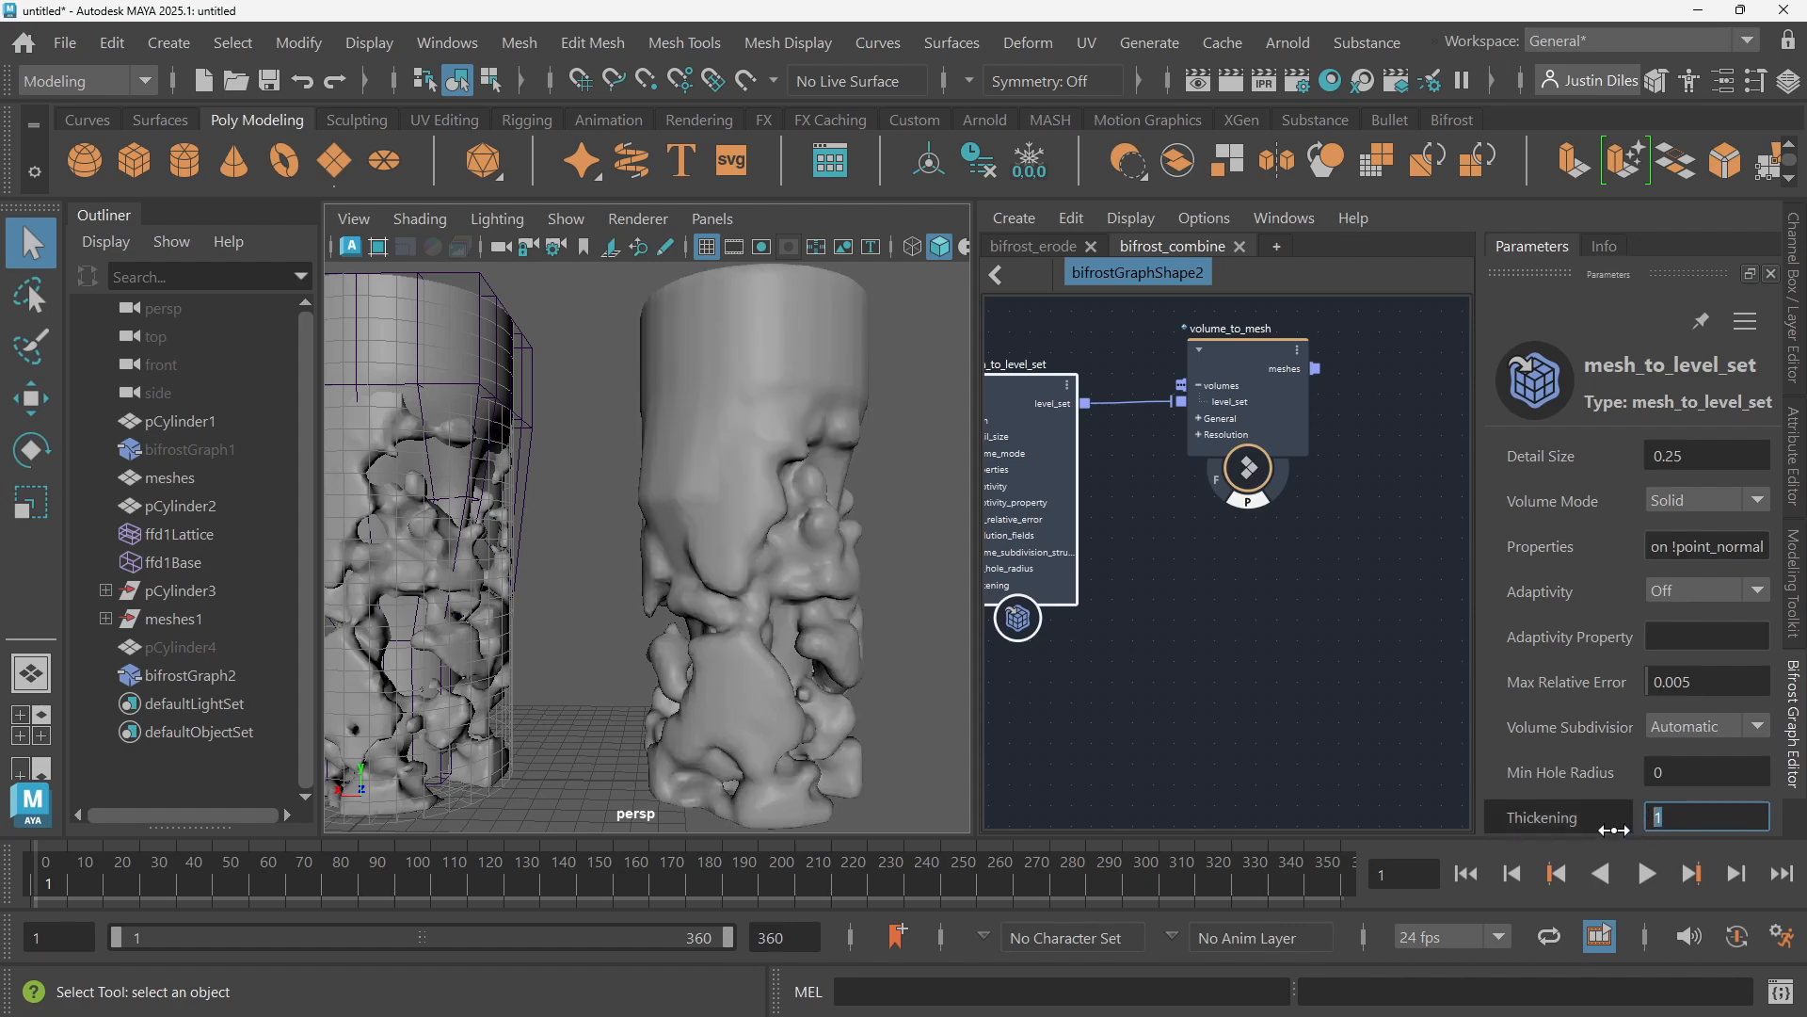
pyautogui.write('.9')
pyautogui.press('Return')
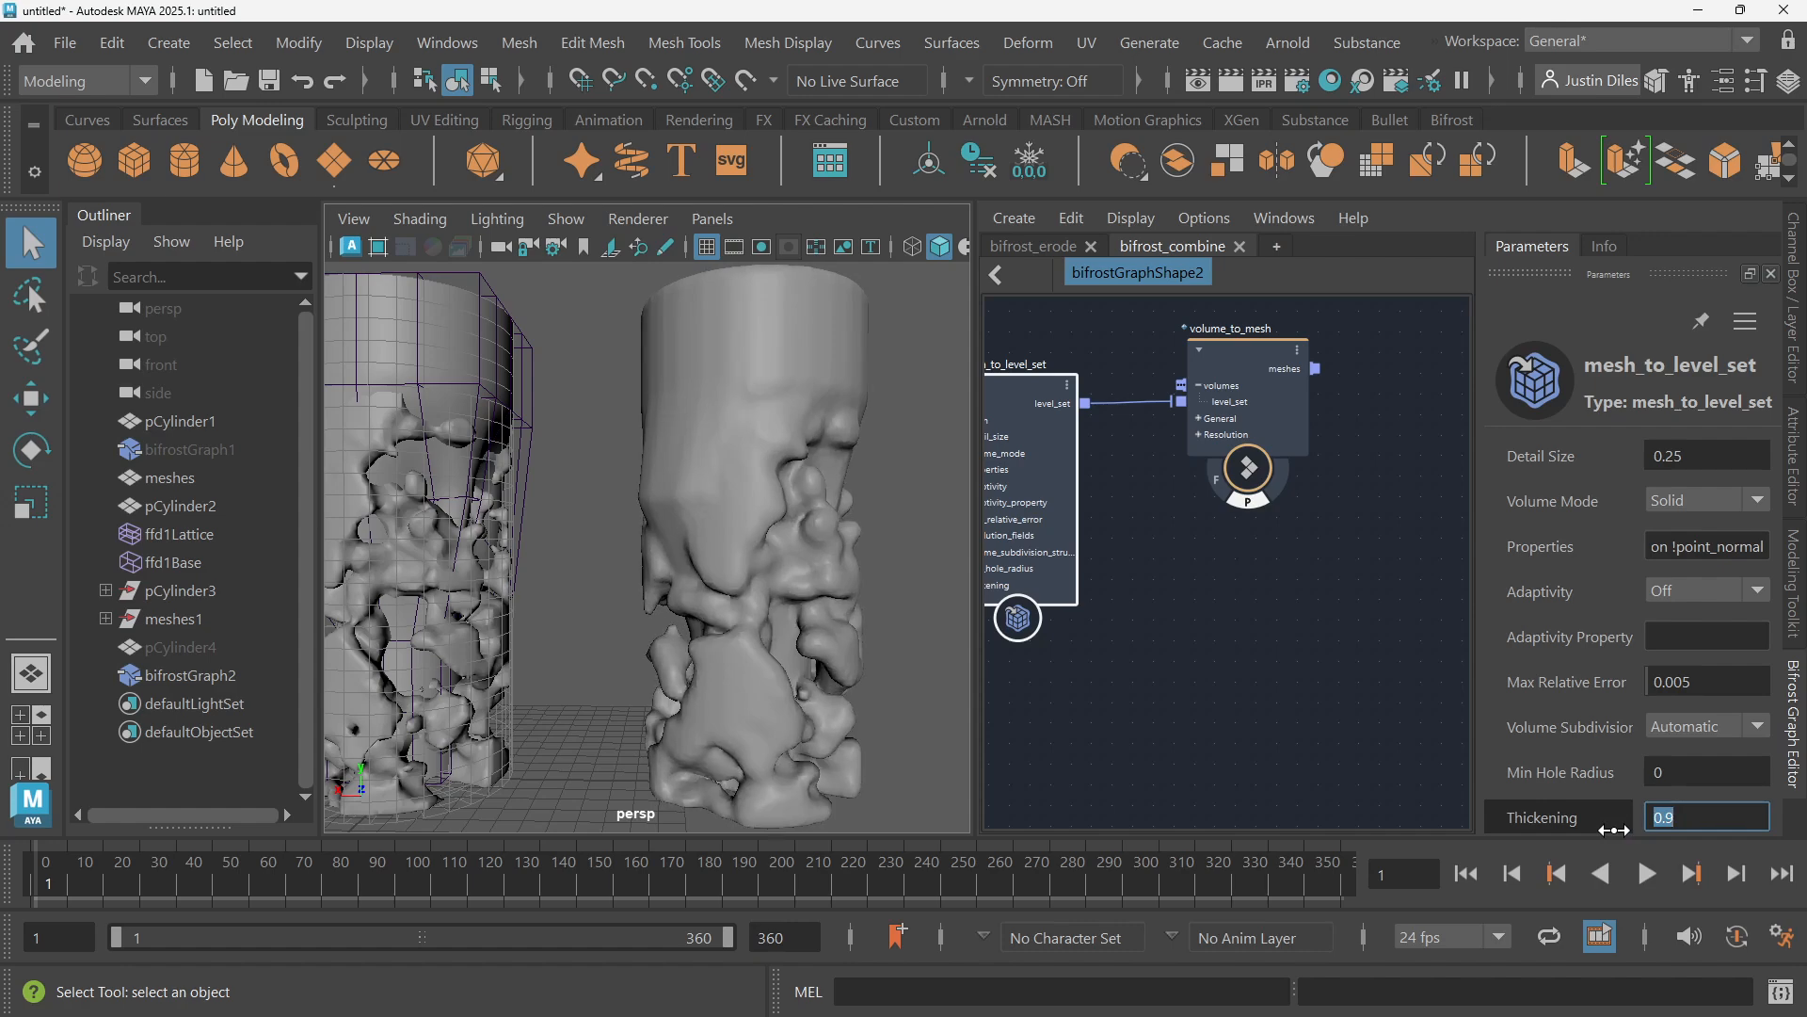
# Lower the Thickening of mesh_to_level_set to 0.8 and further to 0.5
pyautogui.write('.8')
pyautogui.press('Return')
pyautogui.write('.')
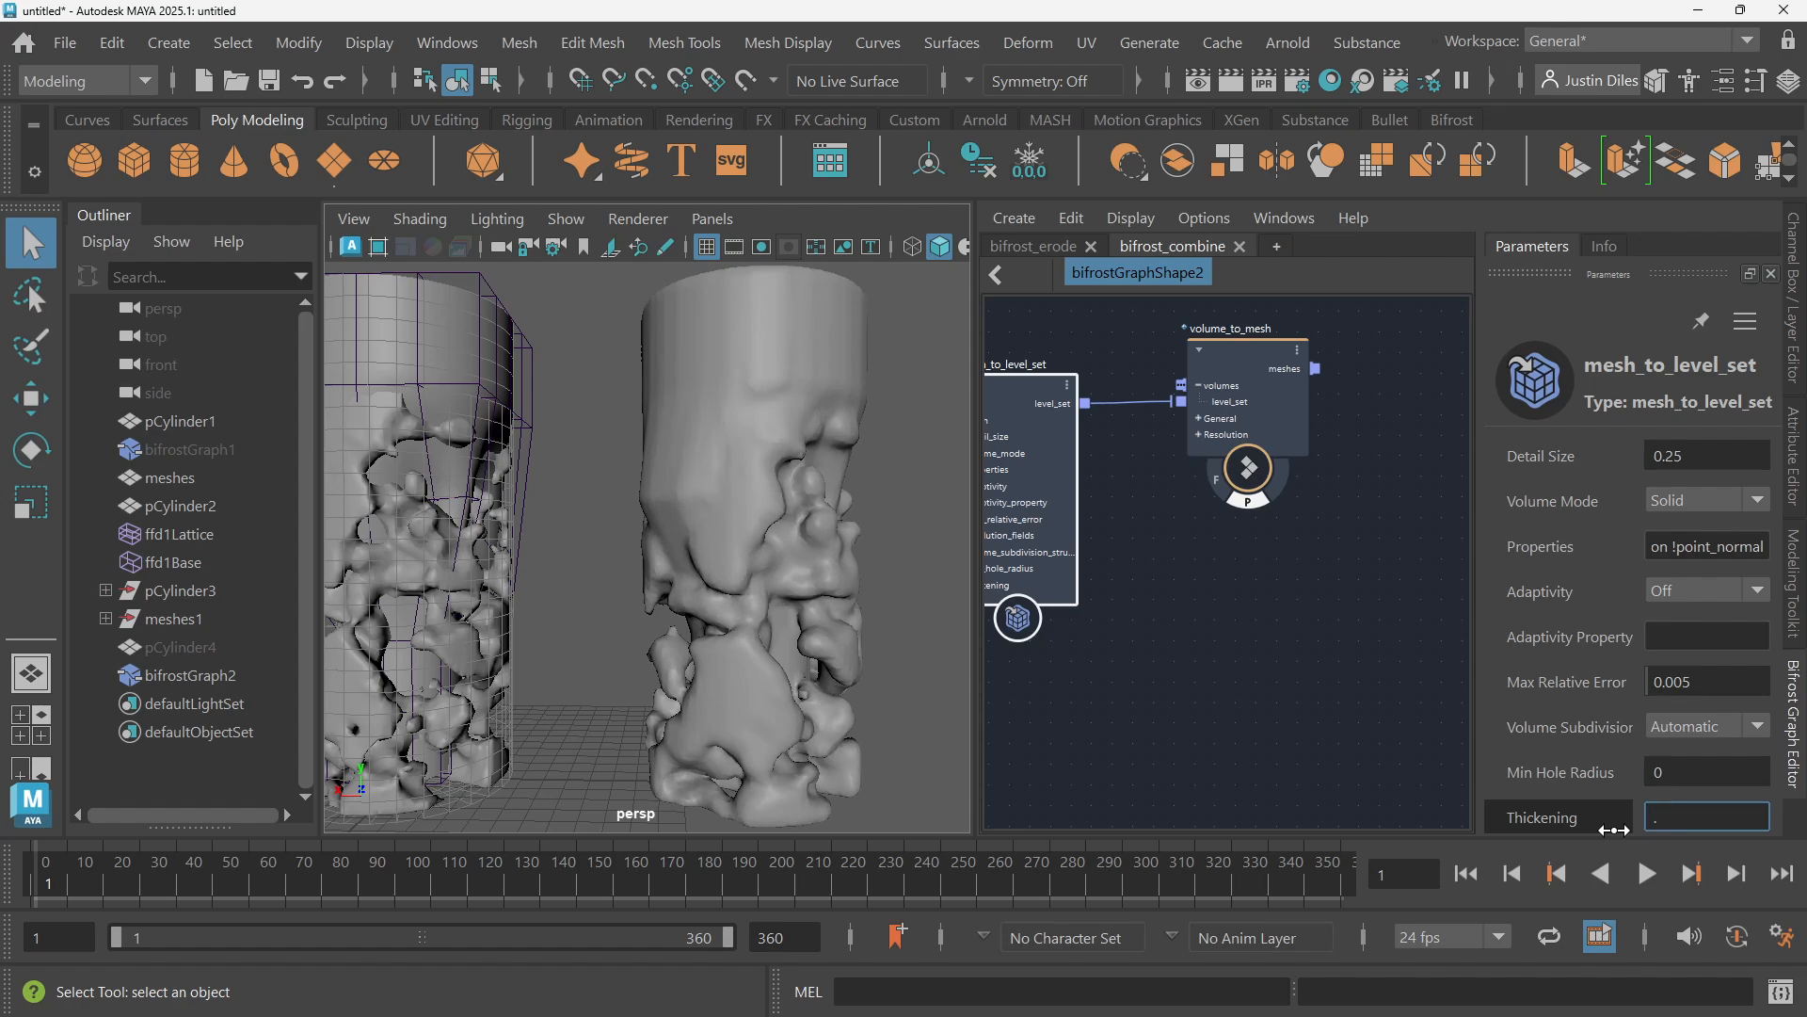
pyautogui.write('5')
pyautogui.press('Return')
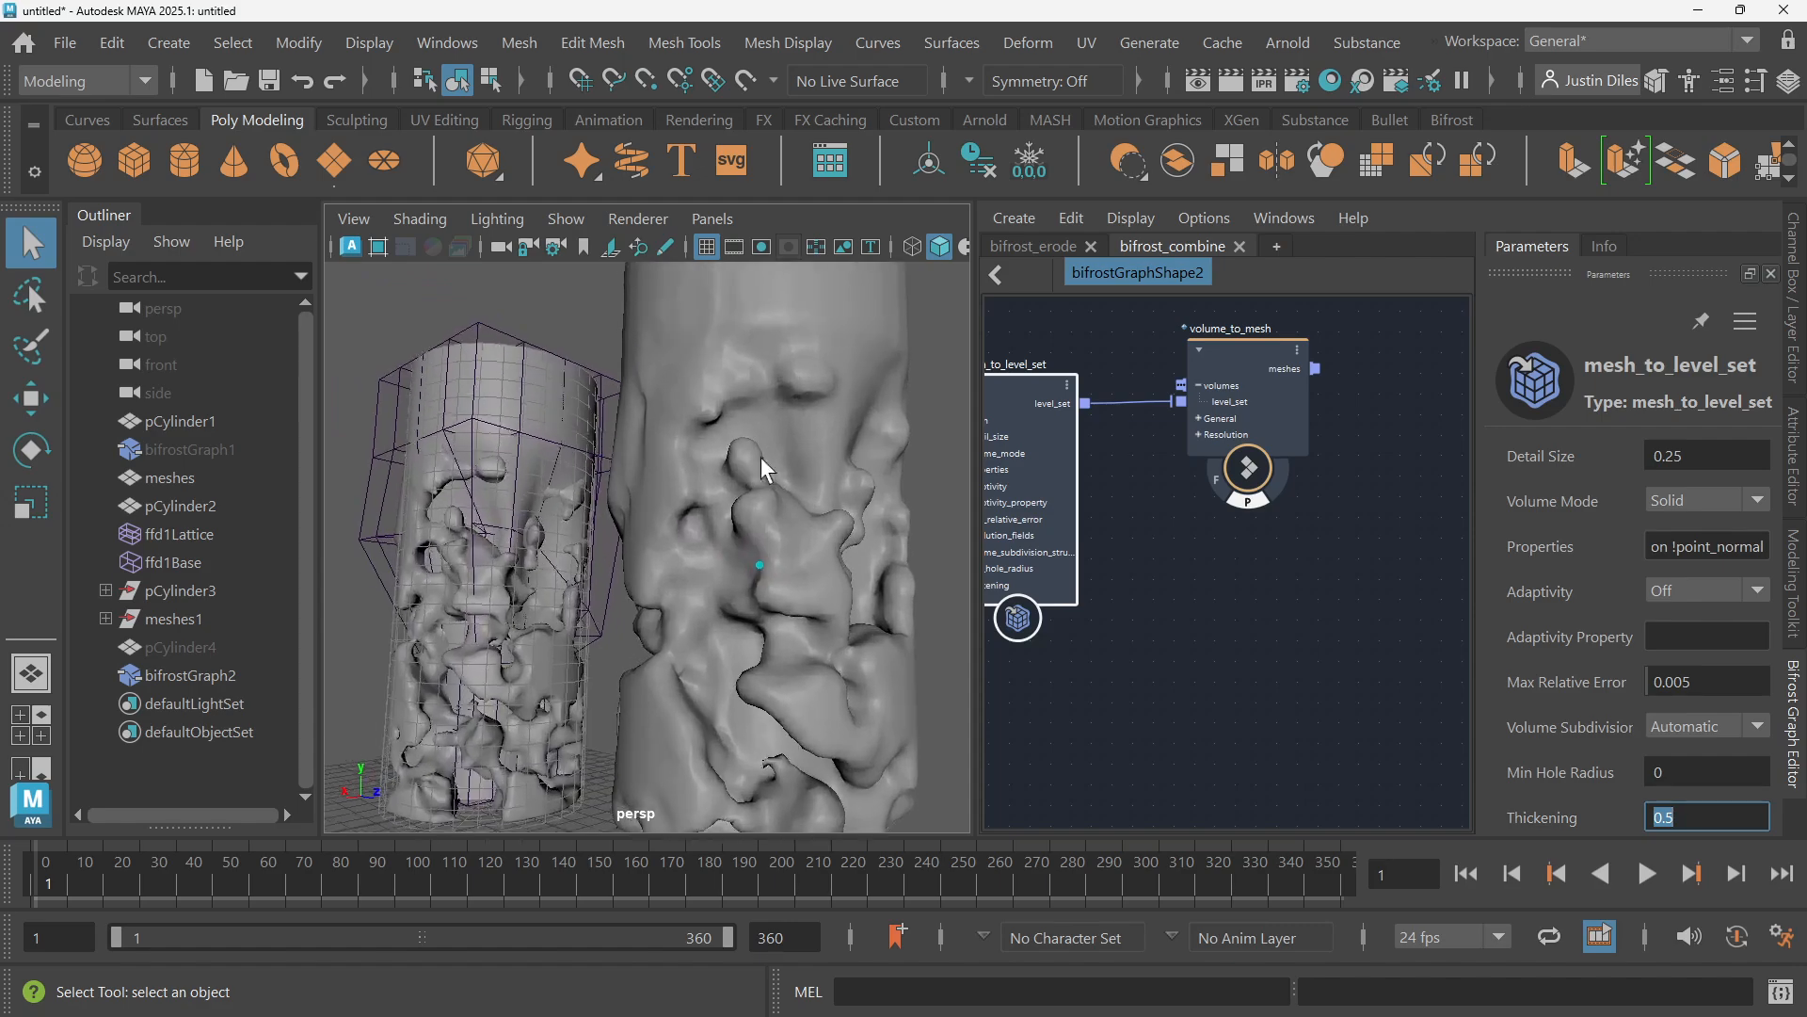
# Set the Thickening of mesh_to_level_set to 0.25 and inspect the upper part of the column
pyautogui.click(1682, 771)
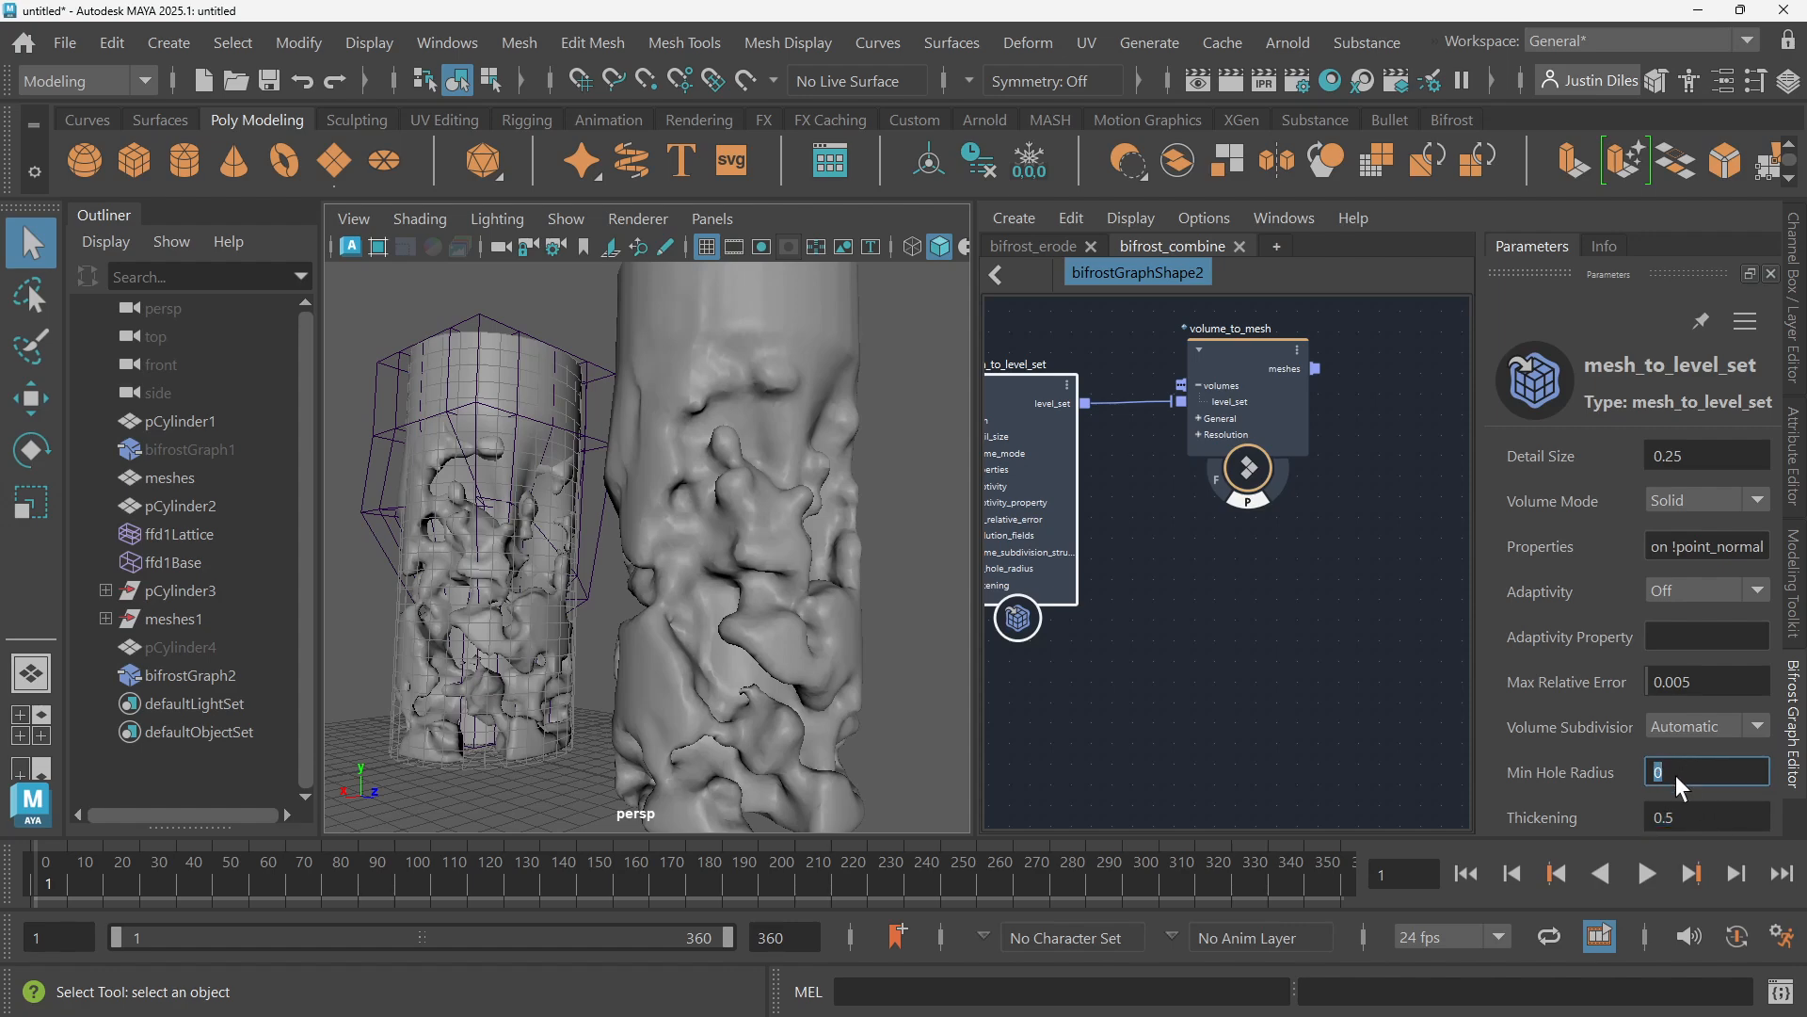
pyautogui.click(1678, 817)
pyautogui.moveTo(1679, 817); pyautogui.dragTo(1663, 817)
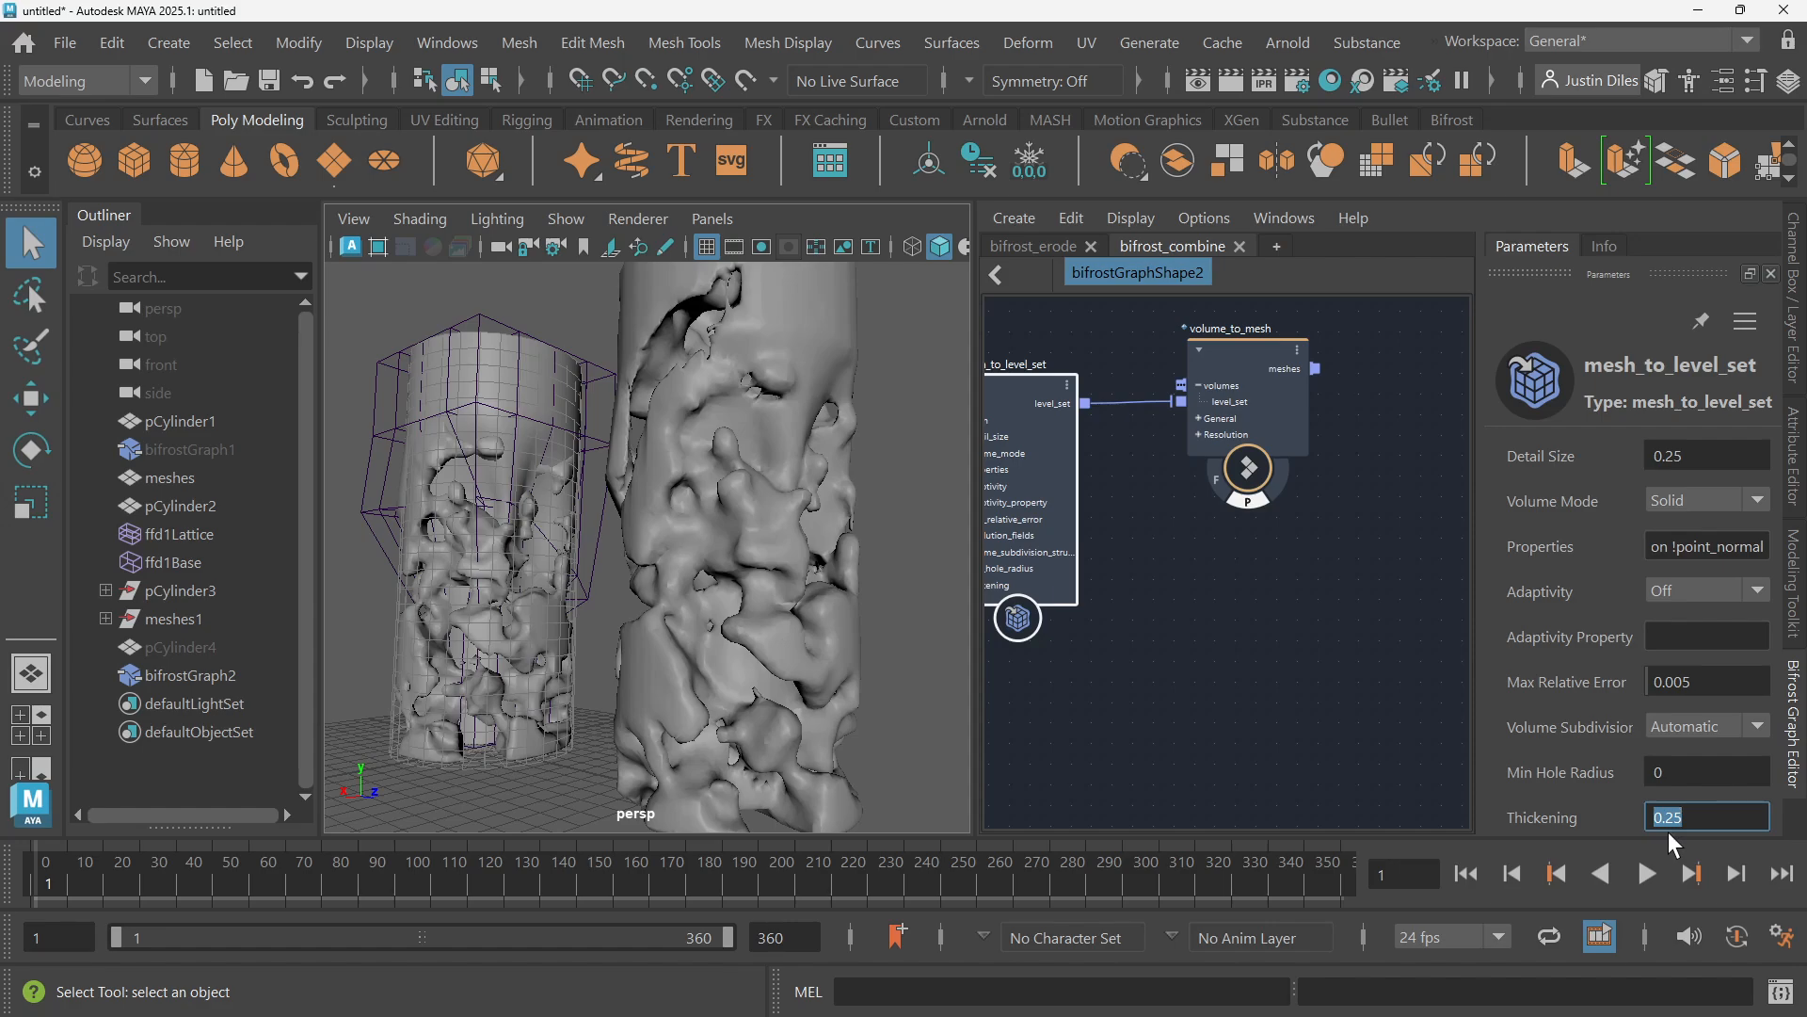
pyautogui.keyDown('alt'); pyautogui.moveTo(828, 405); pyautogui.dragTo(796, 426); pyautogui.keyUp('alt')
# Set the Min Hole Radius of the mesh_to_level_set node to 1
pyautogui.click(1689, 772)
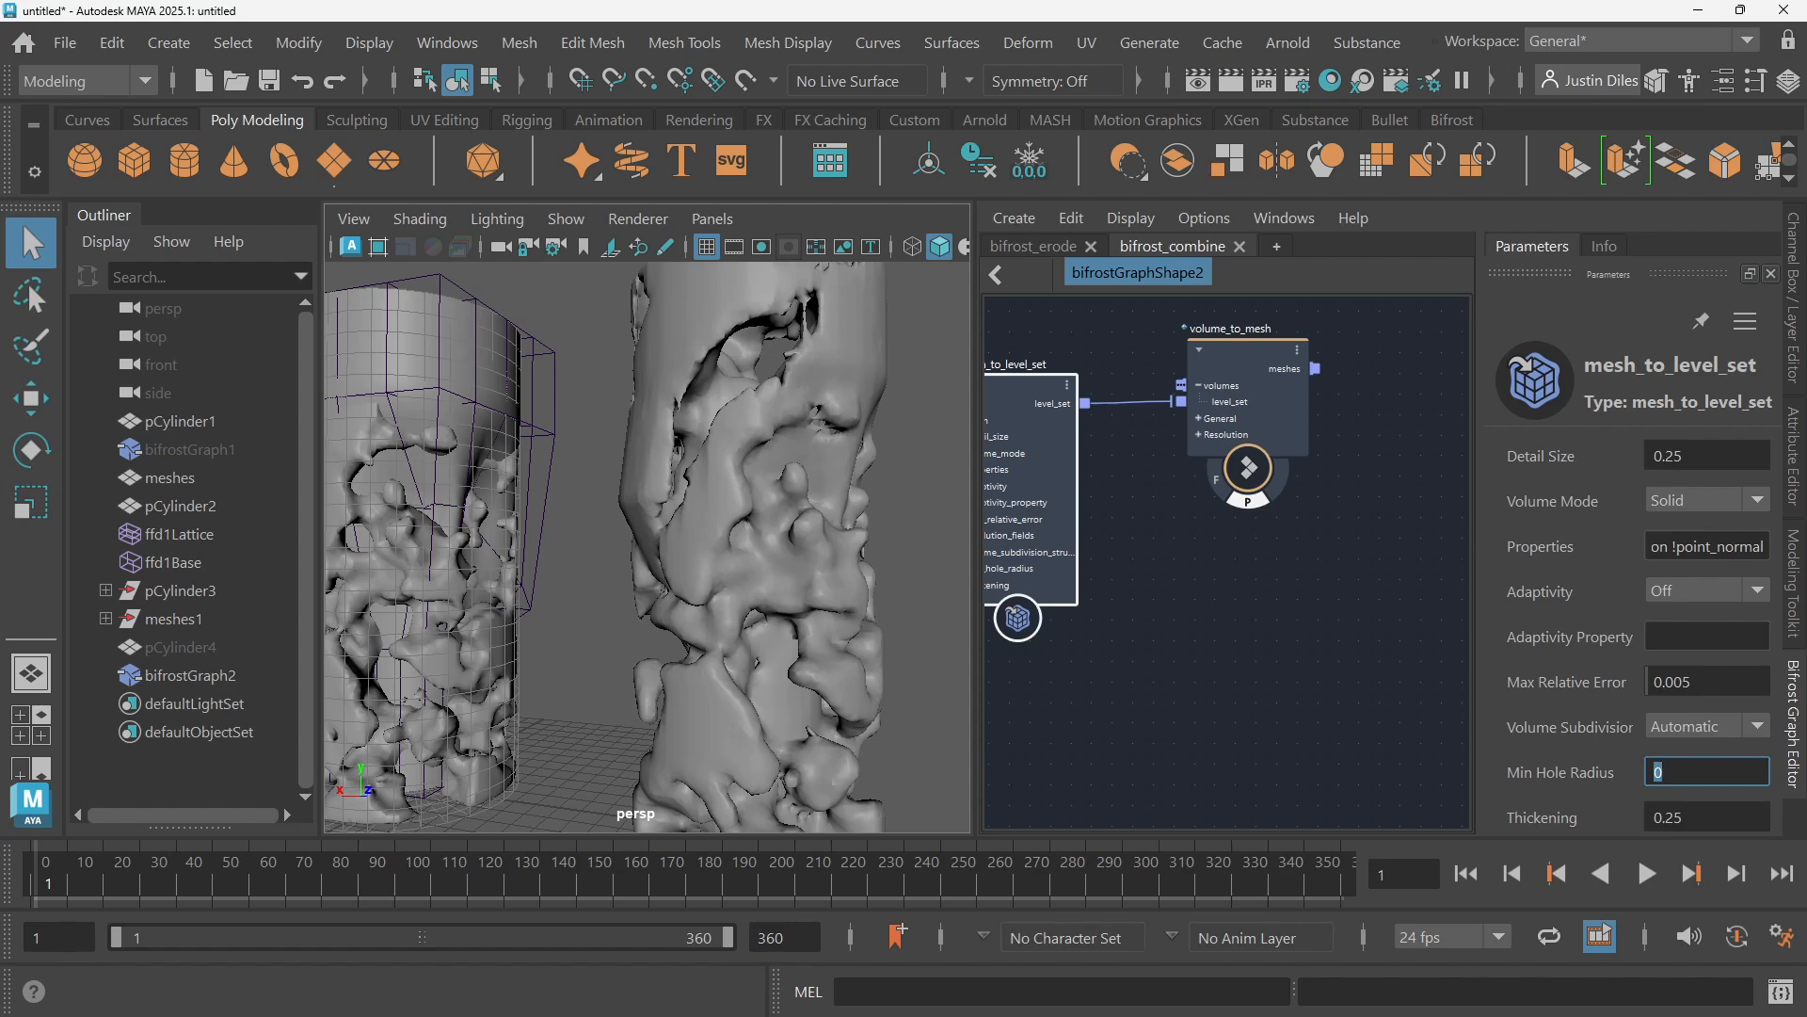
pyautogui.write('1')
pyautogui.press('Return')
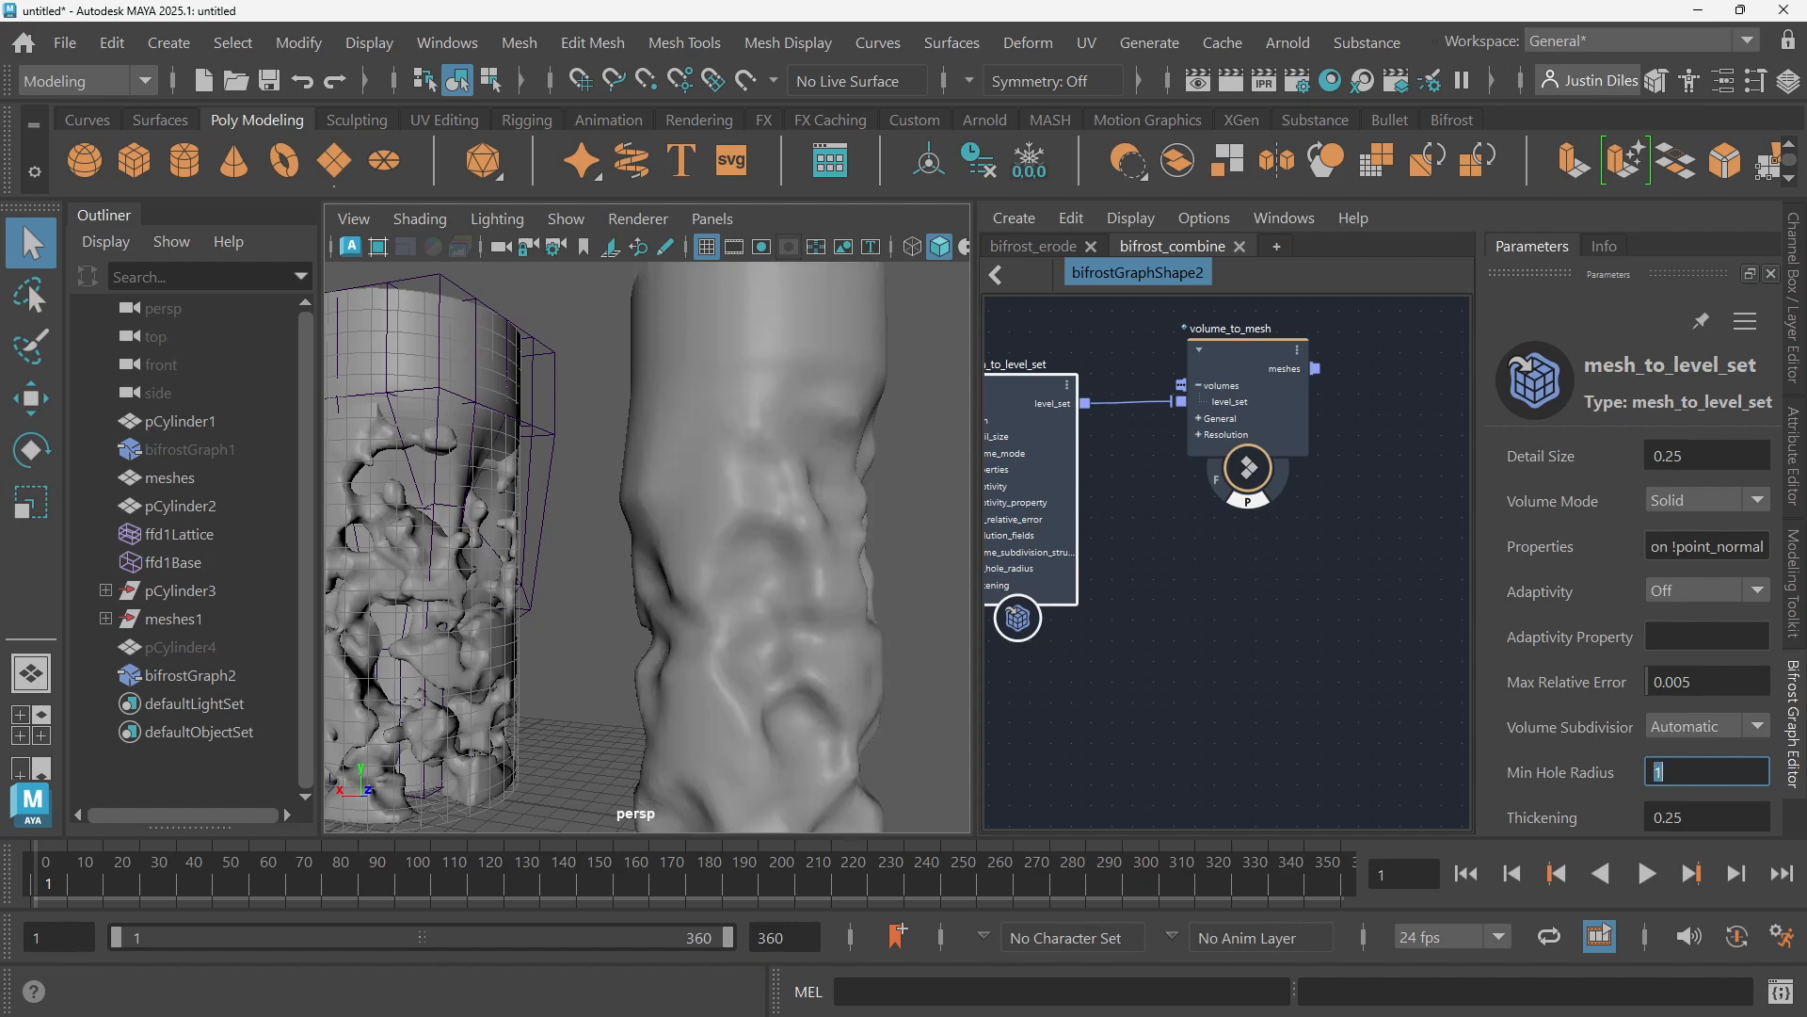
# Lower the Min Hole Radius of the mesh_to_level_set node to 0.2 and inspect the whole column
pyautogui.write('.2')
pyautogui.press('Return')
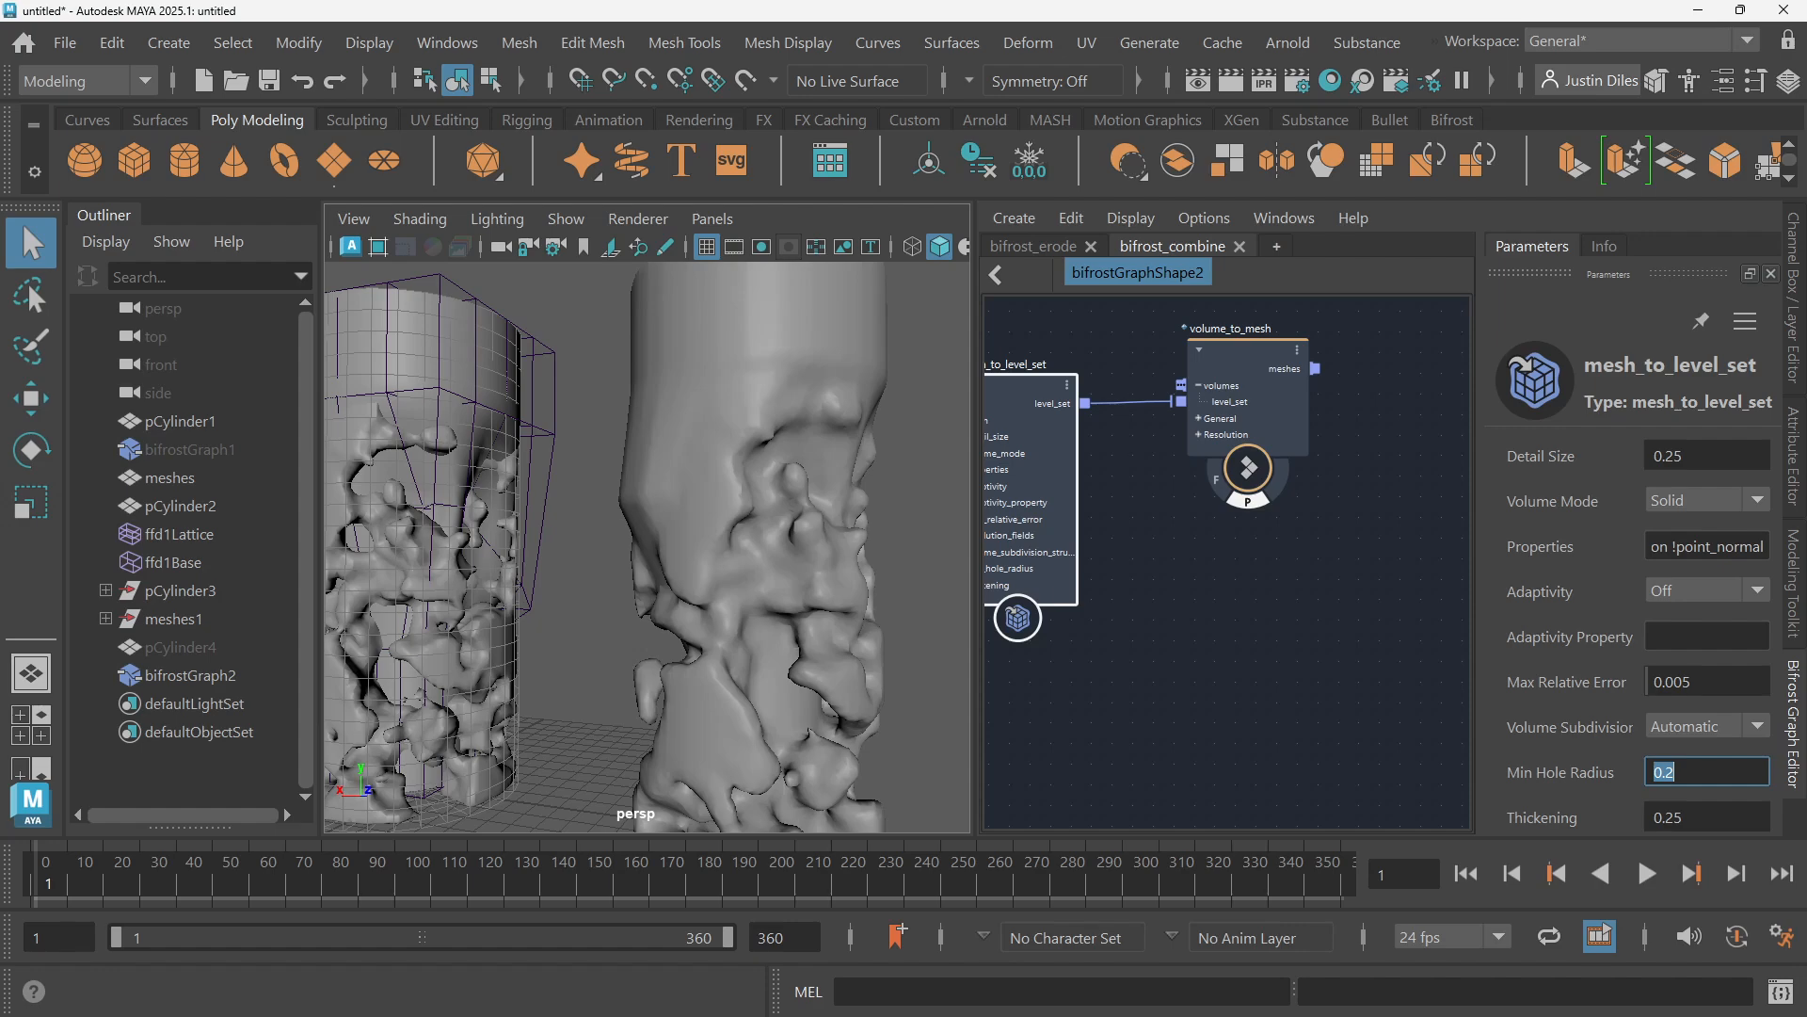
pyautogui.keyDown('alt'); pyautogui.moveTo(774, 555); pyautogui.dragTo(766, 555); pyautogui.keyUp('alt')
pyautogui.keyDown('alt'); pyautogui.moveTo(766, 556); pyautogui.dragTo(732, 551, button='right'); pyautogui.keyUp('alt')
pyautogui.keyDown('alt'); pyautogui.moveTo(732, 550); pyautogui.dragTo(728, 552); pyautogui.keyUp('alt')
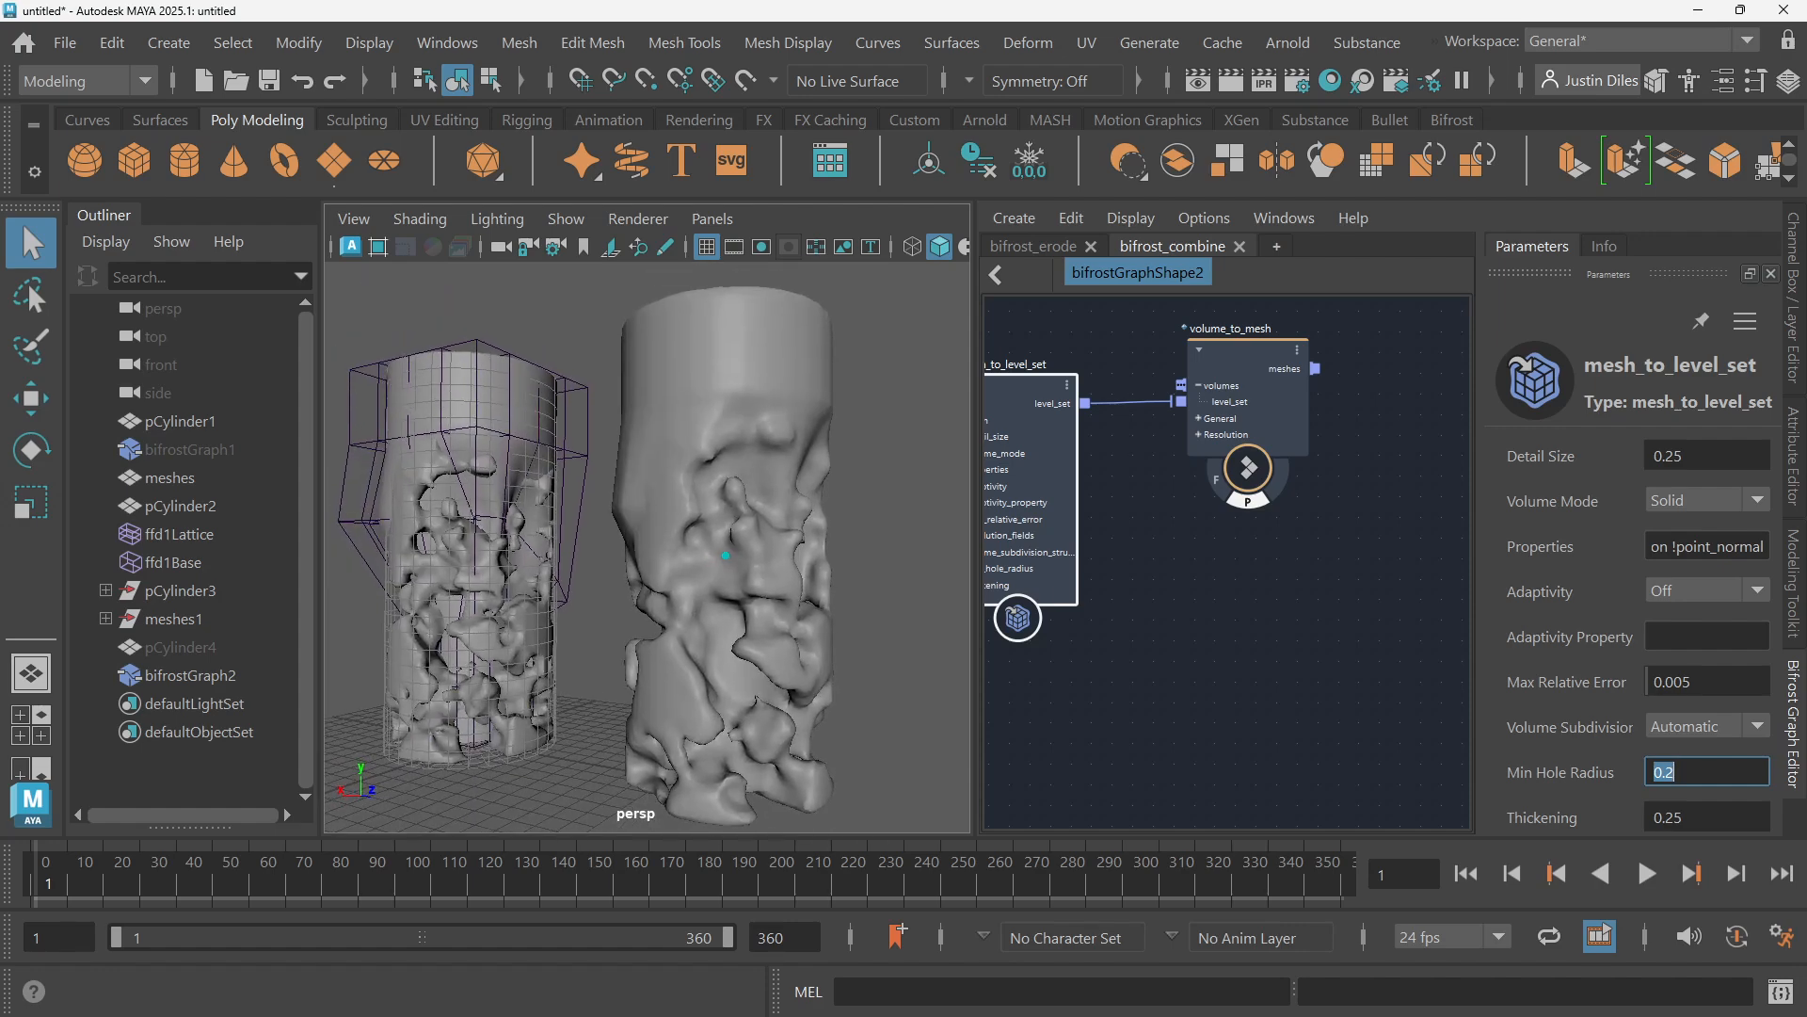
# Set the Min Hole Radius of mesh_to_level_set to 0.1
pyautogui.click(1678, 772)
pyautogui.moveTo(1677, 772); pyautogui.dragTo(1662, 772)
pyautogui.write('1')
pyautogui.press('Return')
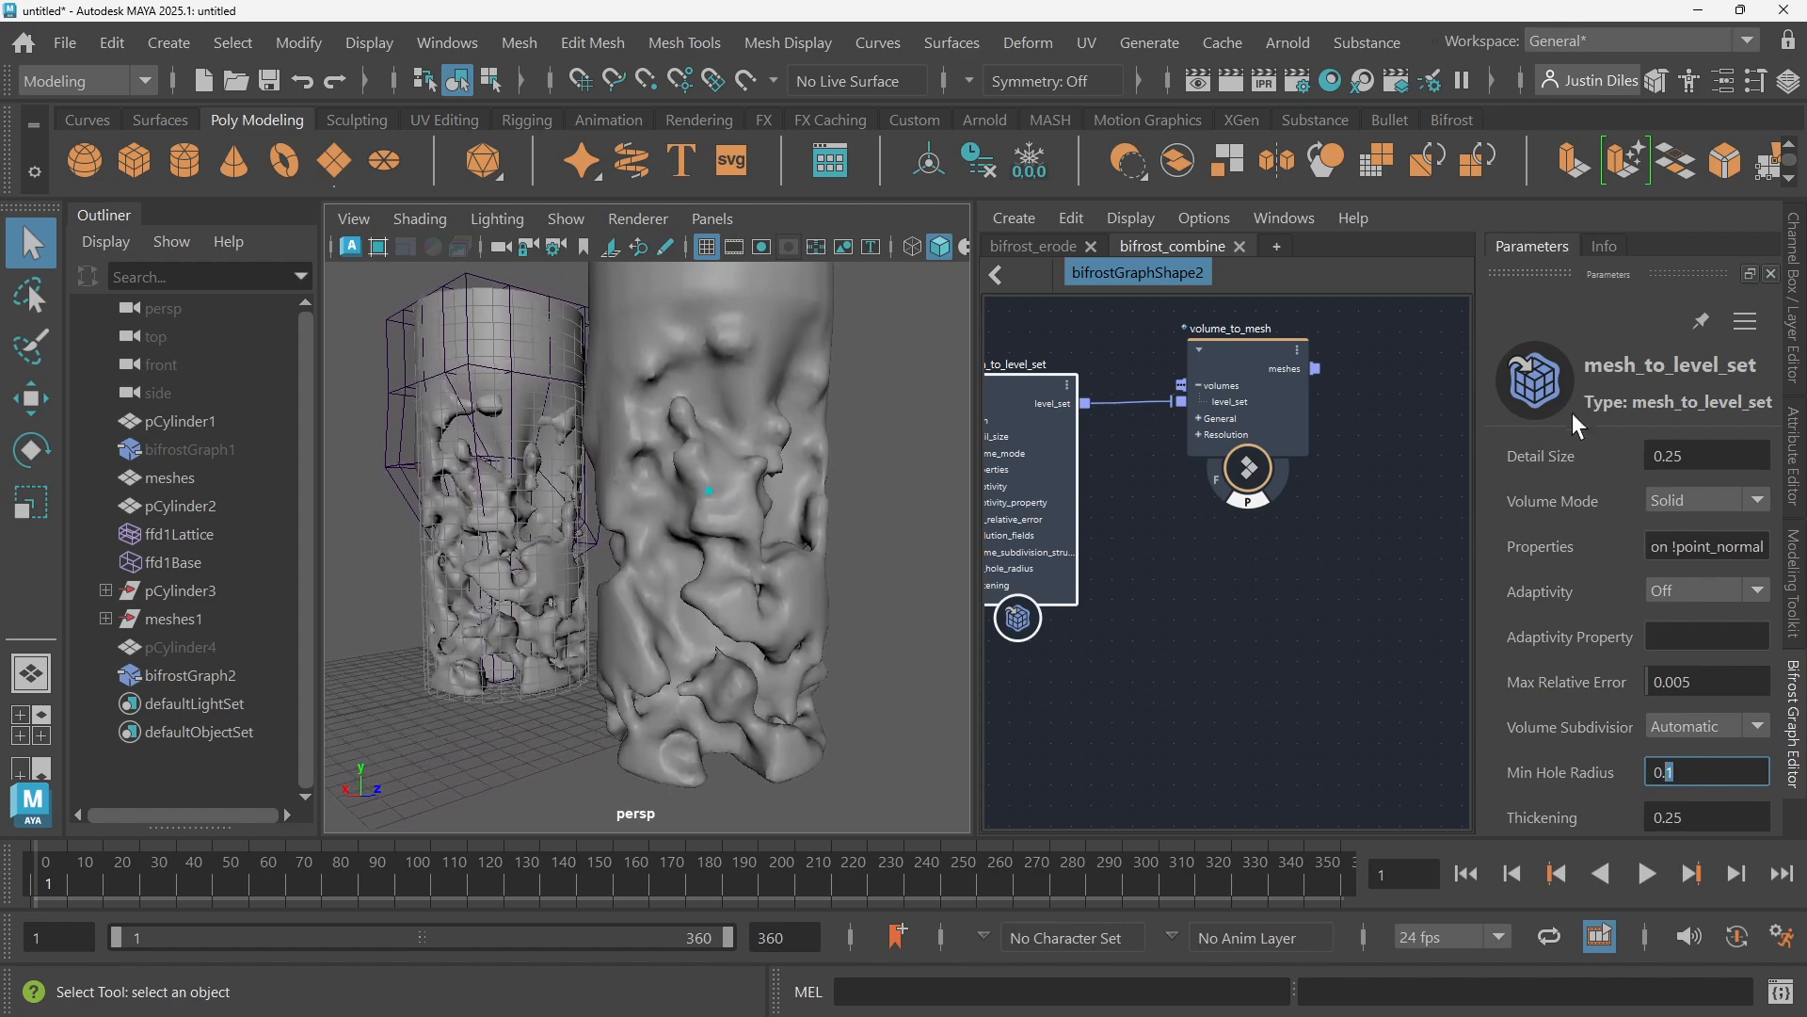
# Refine the Detail Size of the mesh_to_level_set node to 0.15
pyautogui.doubleClick(1675, 455)
pyautogui.moveTo(1664, 455); pyautogui.dragTo(1675, 456)
pyautogui.write('1')
pyautogui.press('Return')
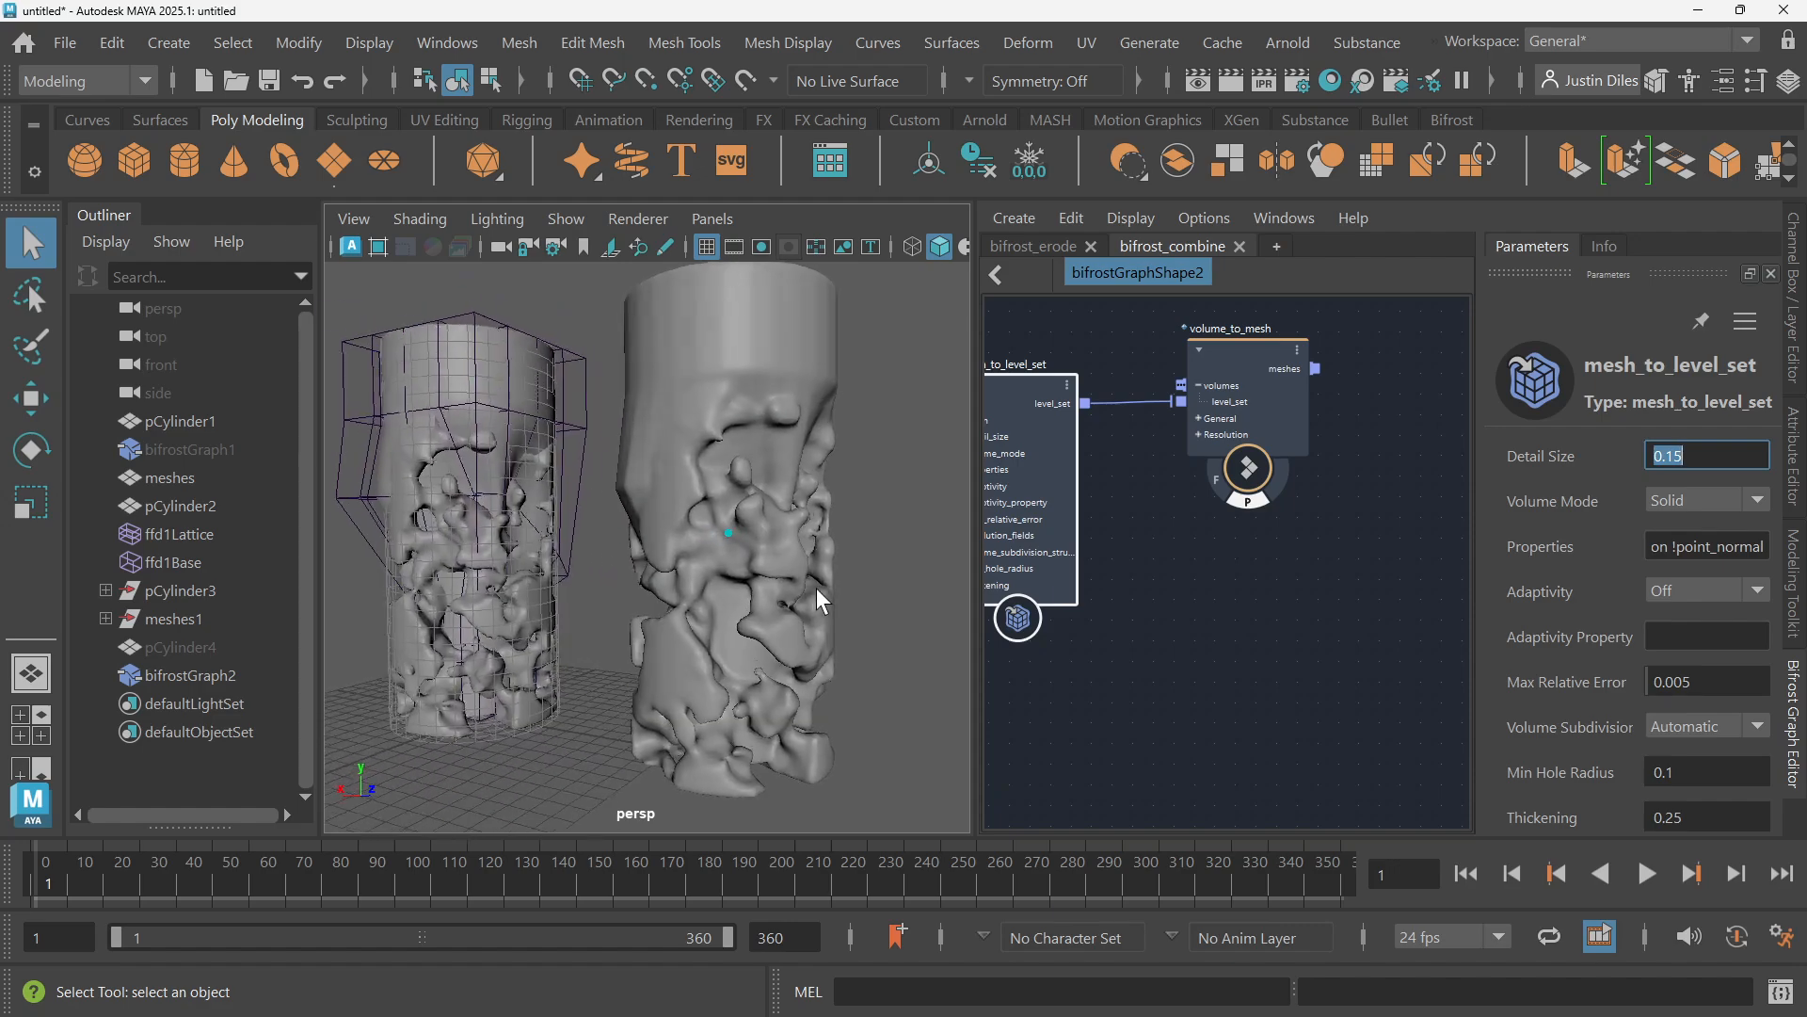
# Set the Thickening of the mesh_to_level_set node to 0.5
pyautogui.click(1686, 776)
pyautogui.click(1705, 815)
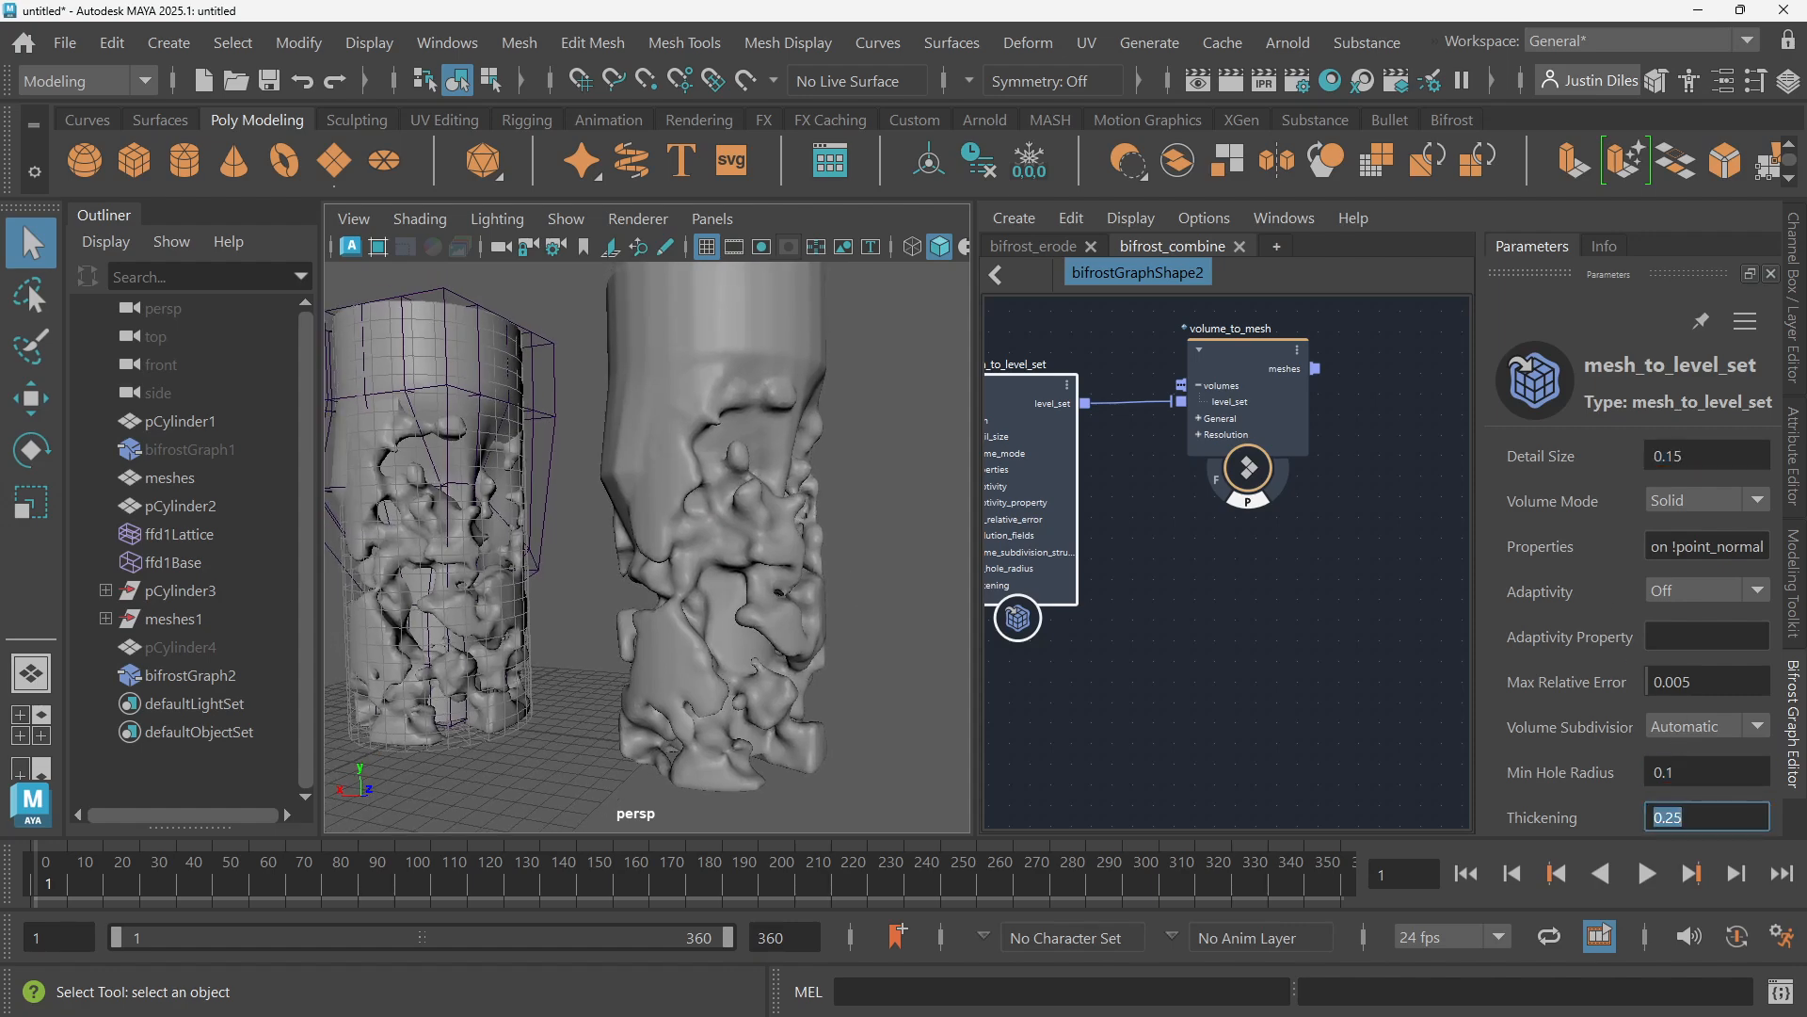
pyautogui.write('0.5')
pyautogui.press('Return')
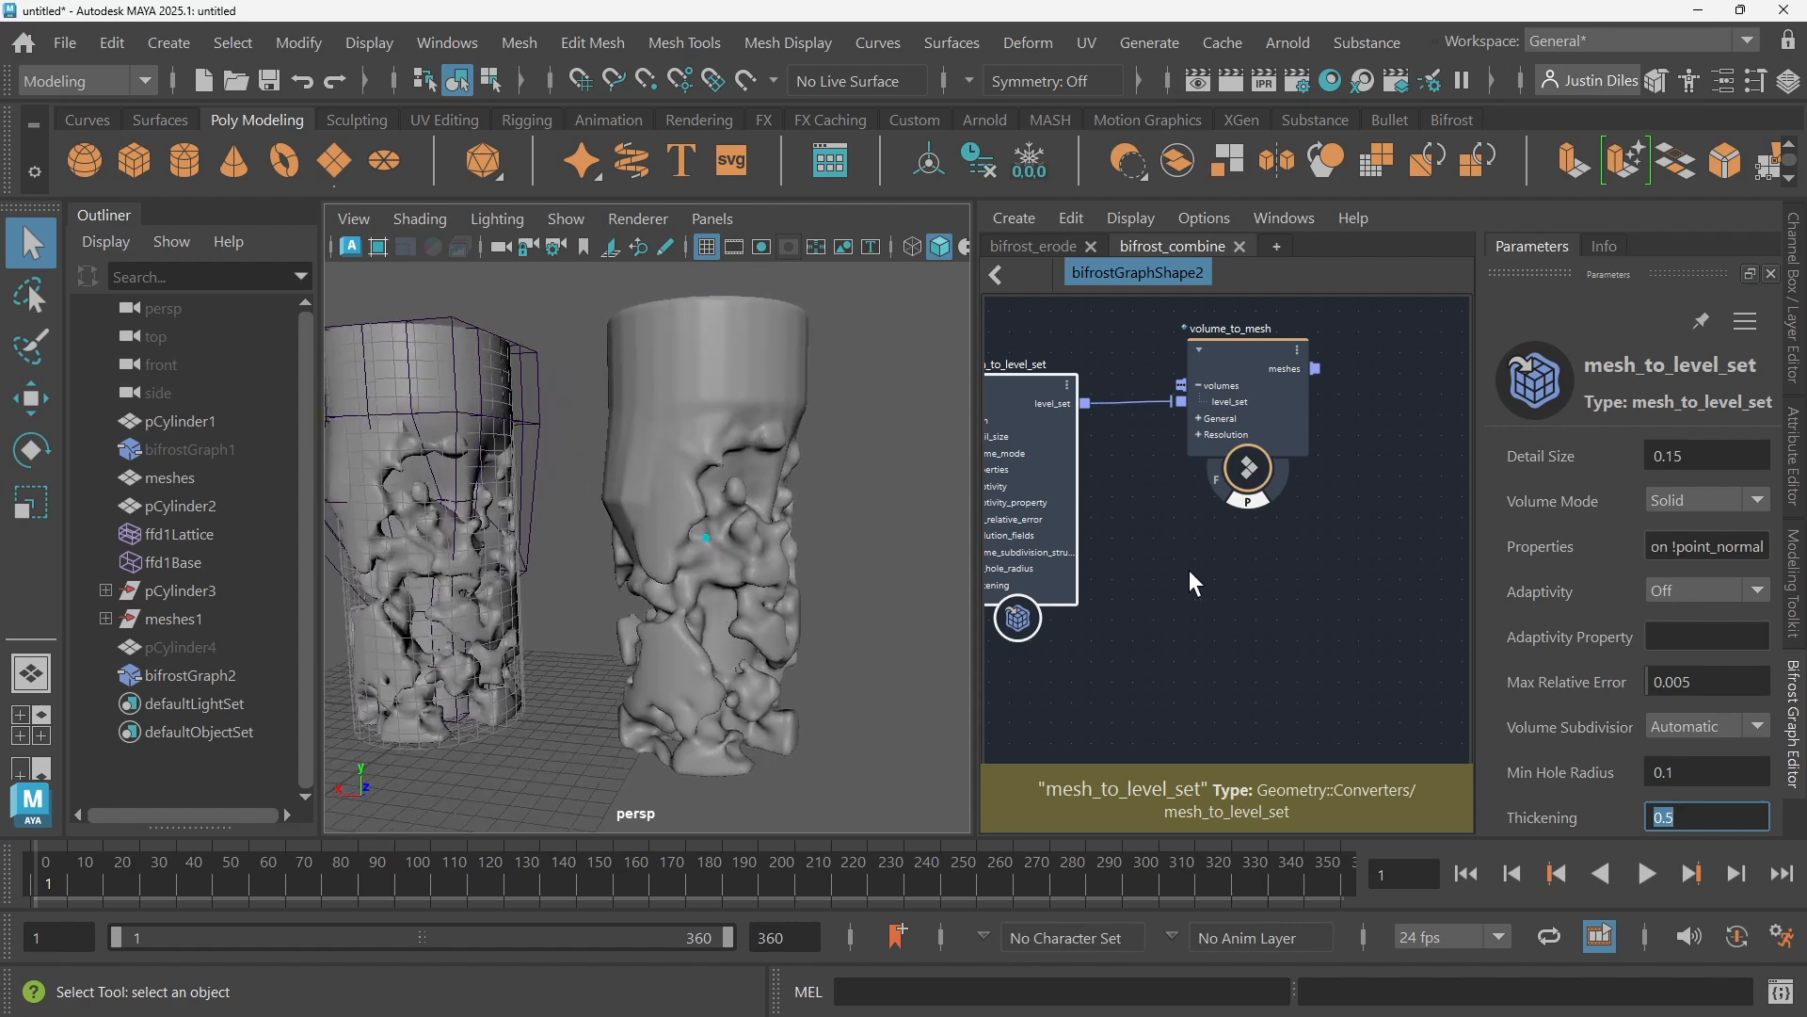
# Select the volume_to_mesh node and set its Level Set Threshold to 1
pyautogui.scroll(-2, 1337, 554)
pyautogui.click(1252, 400)
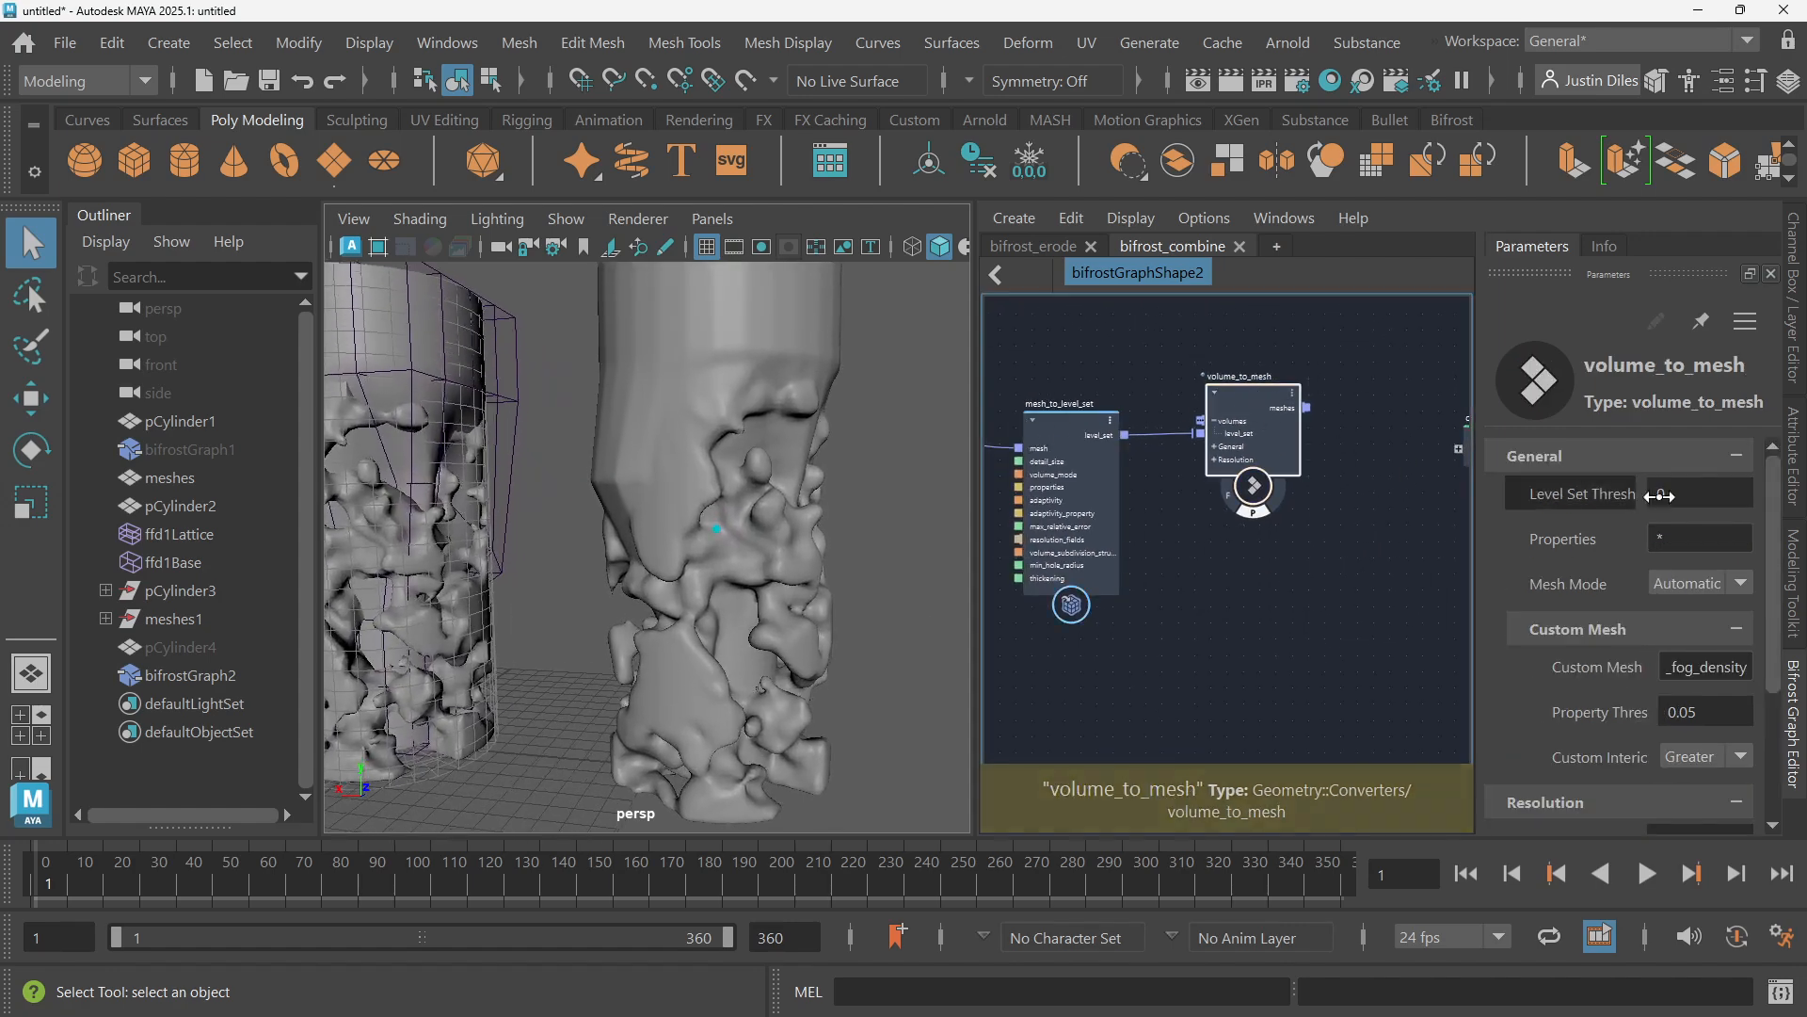
pyautogui.click(1707, 494)
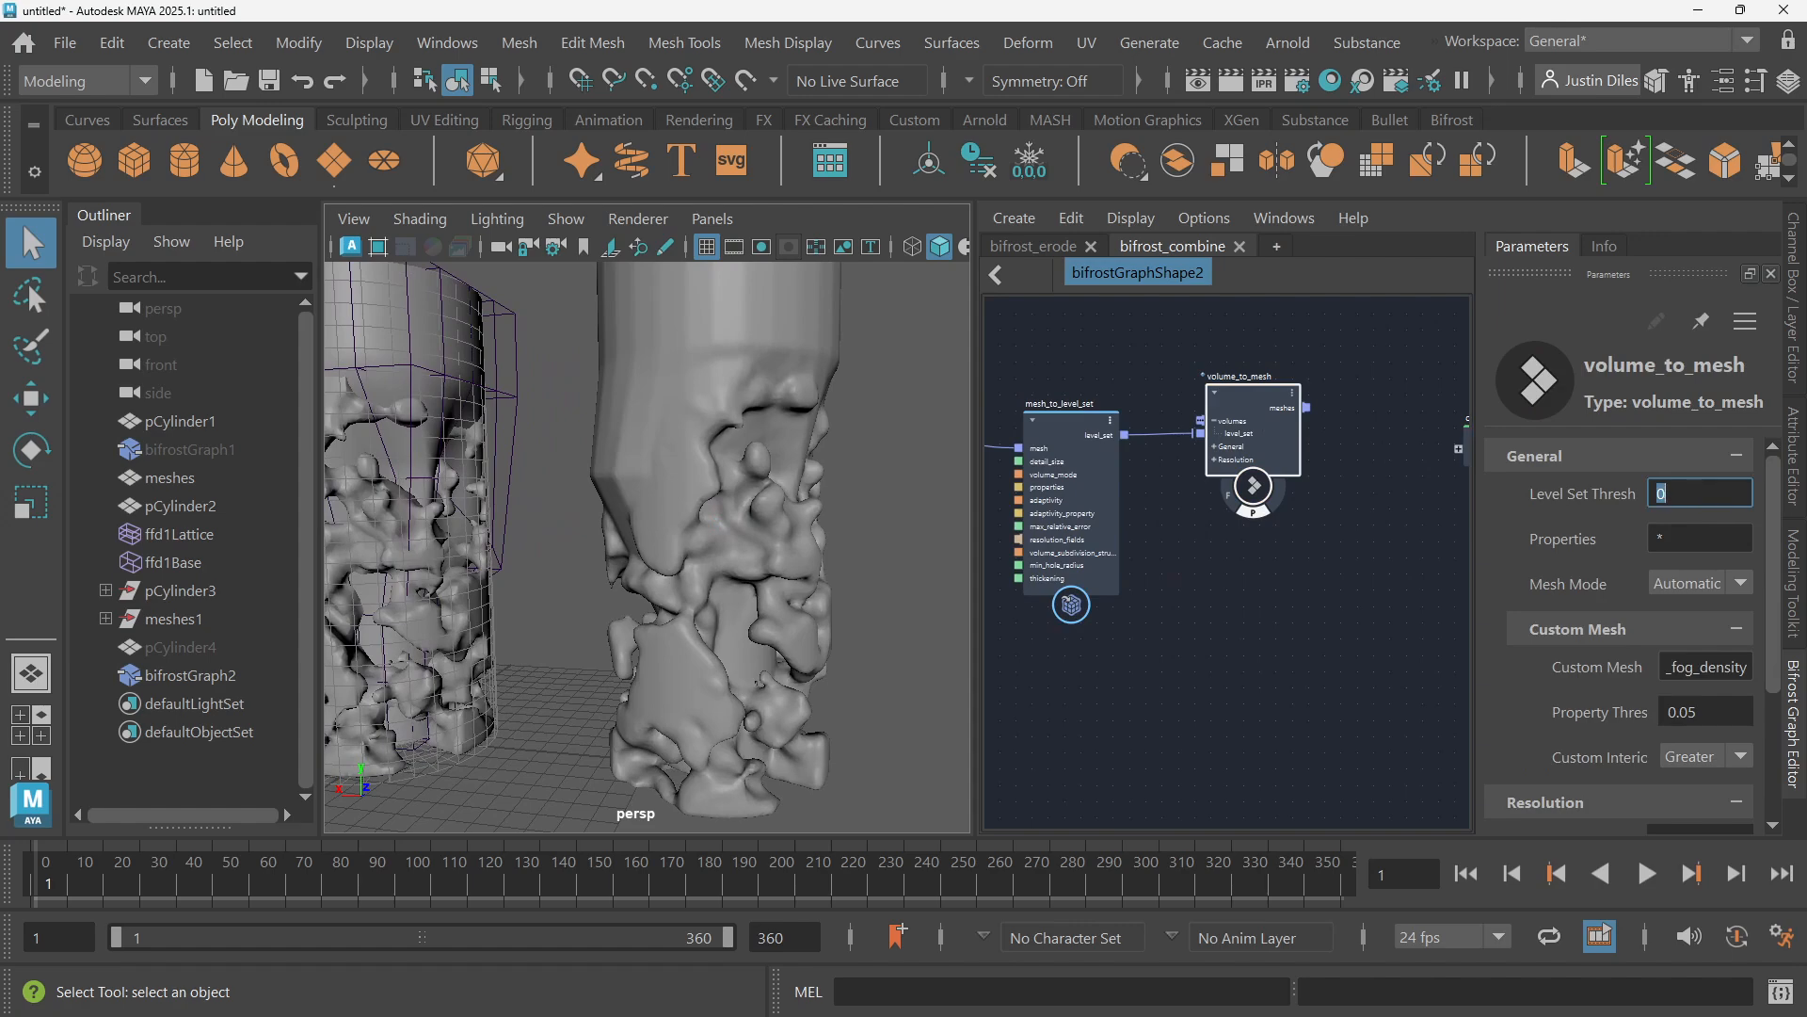
pyautogui.moveTo(1255, 392); pyautogui.dragTo(1250, 394)
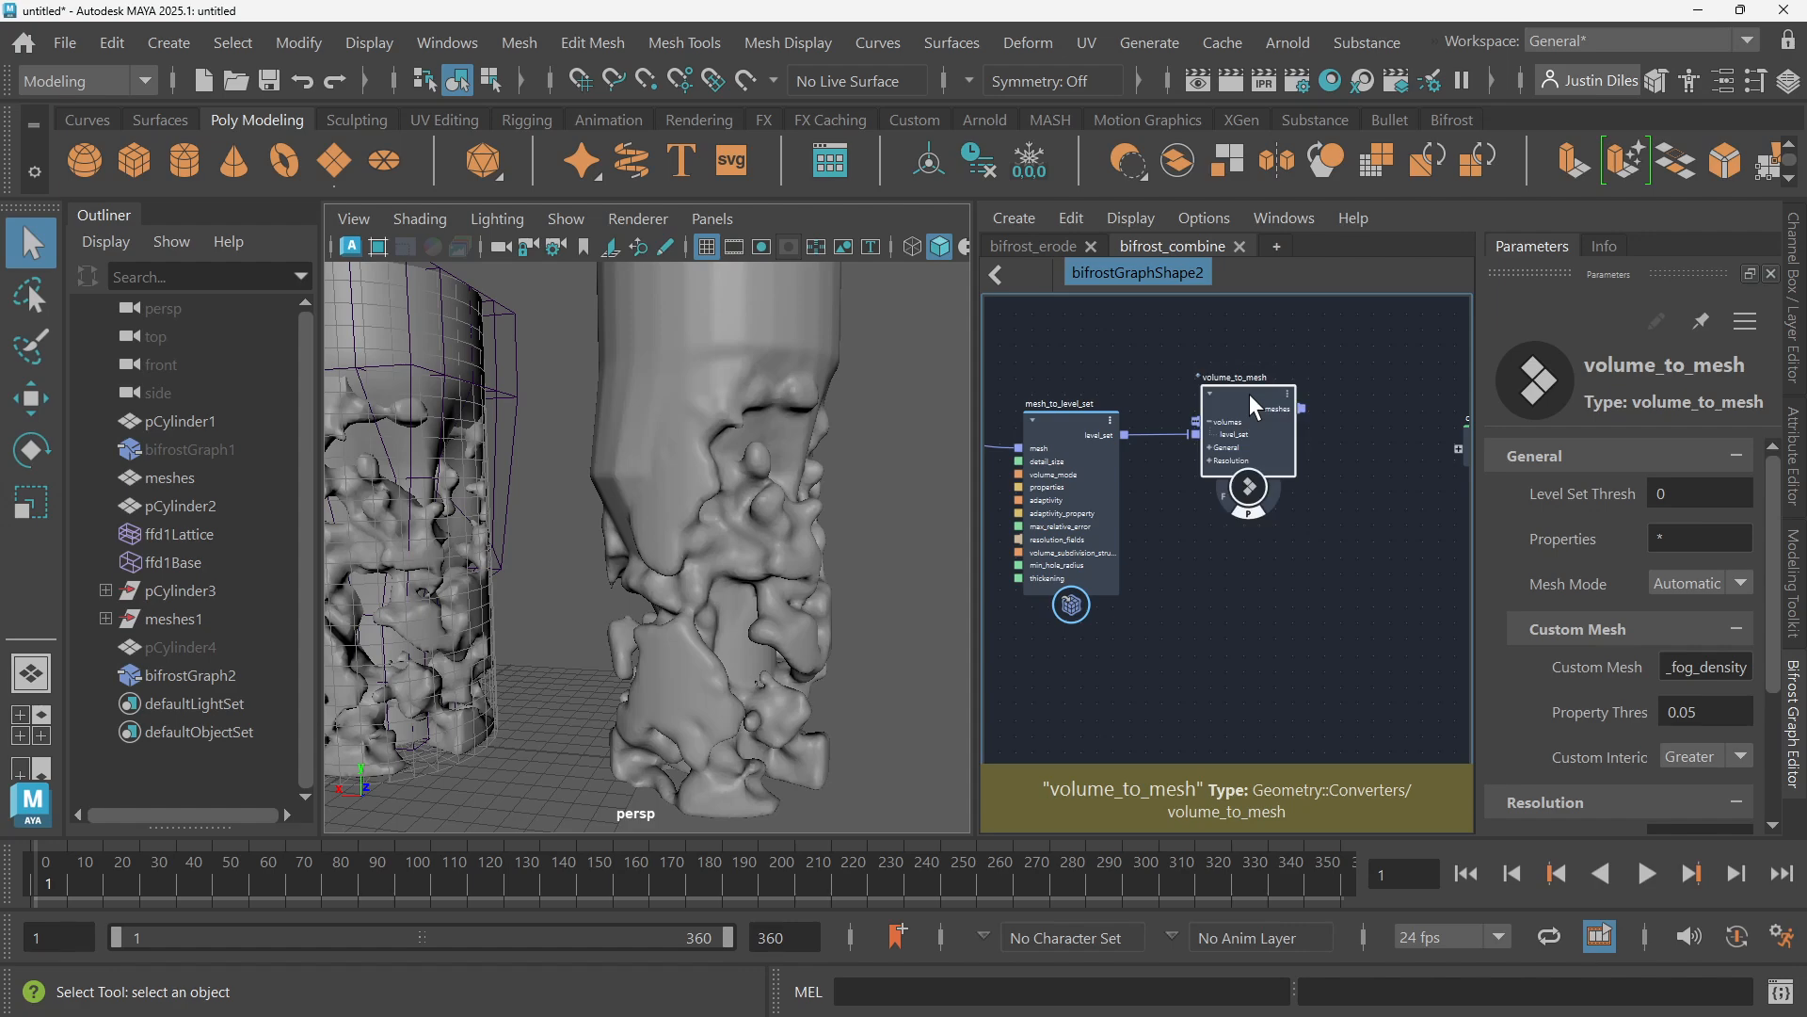
pyautogui.click(1702, 496)
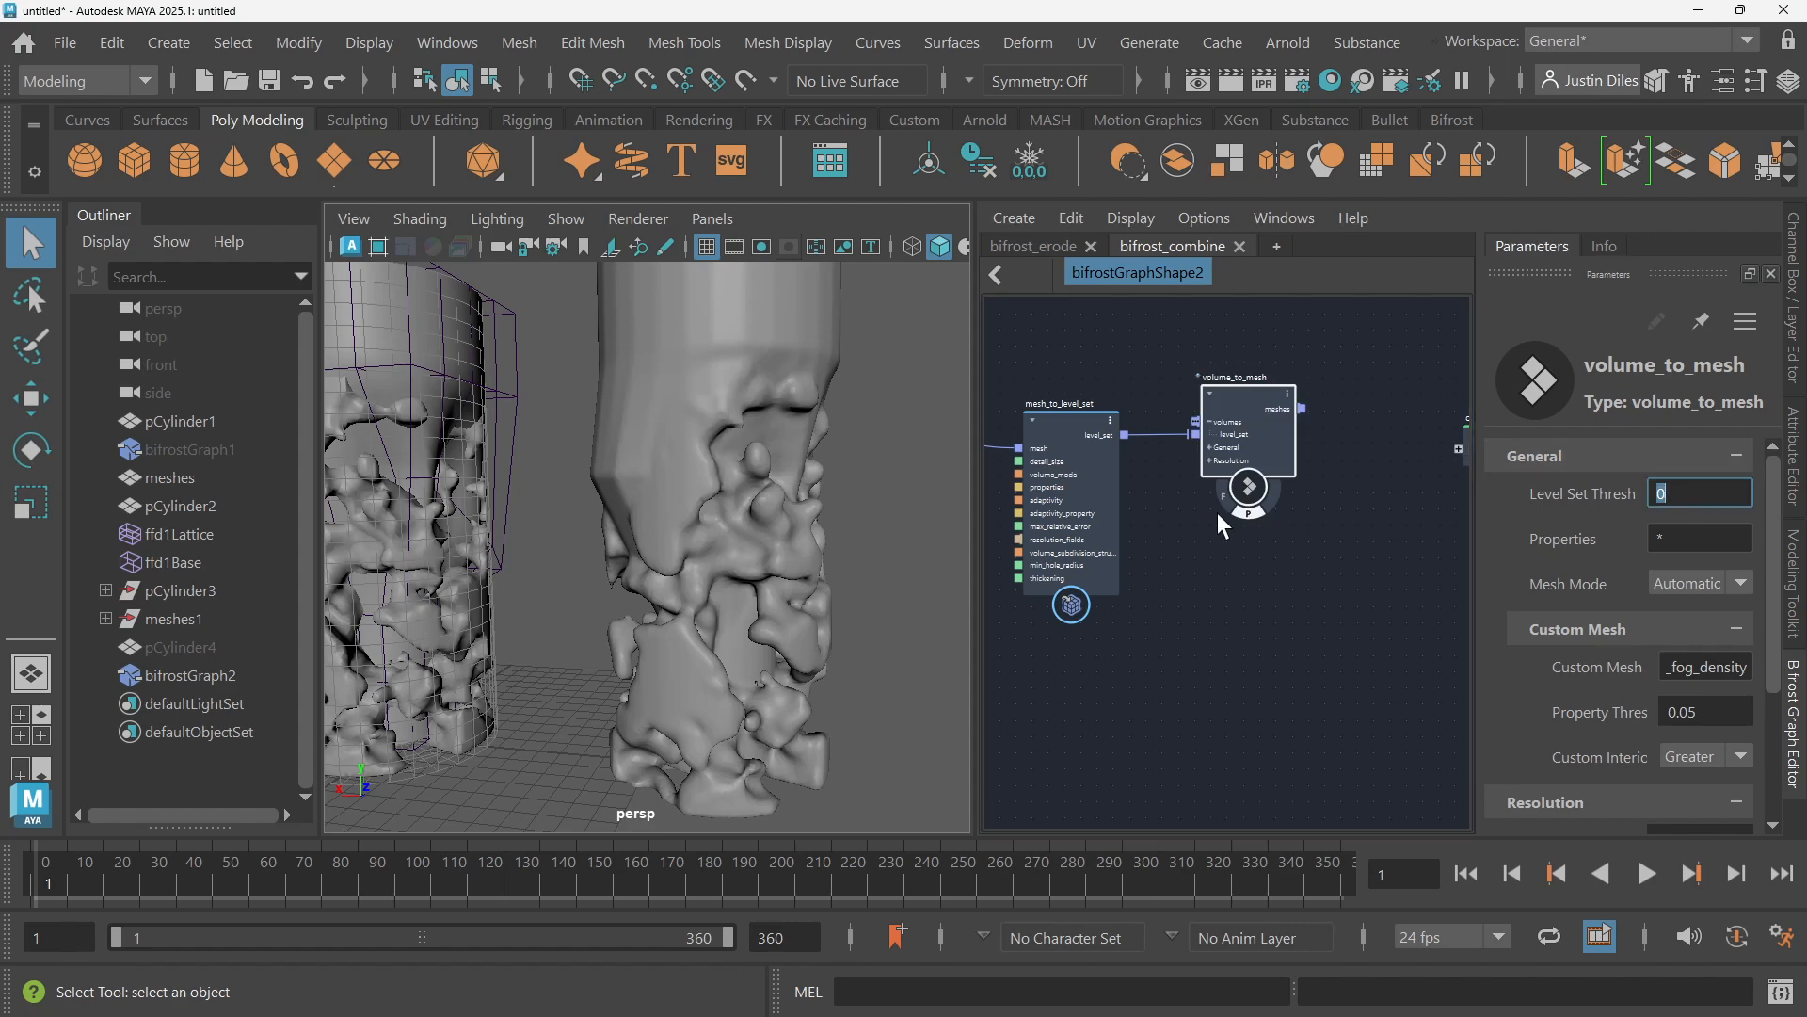
pyautogui.rightClick(1106, 417)
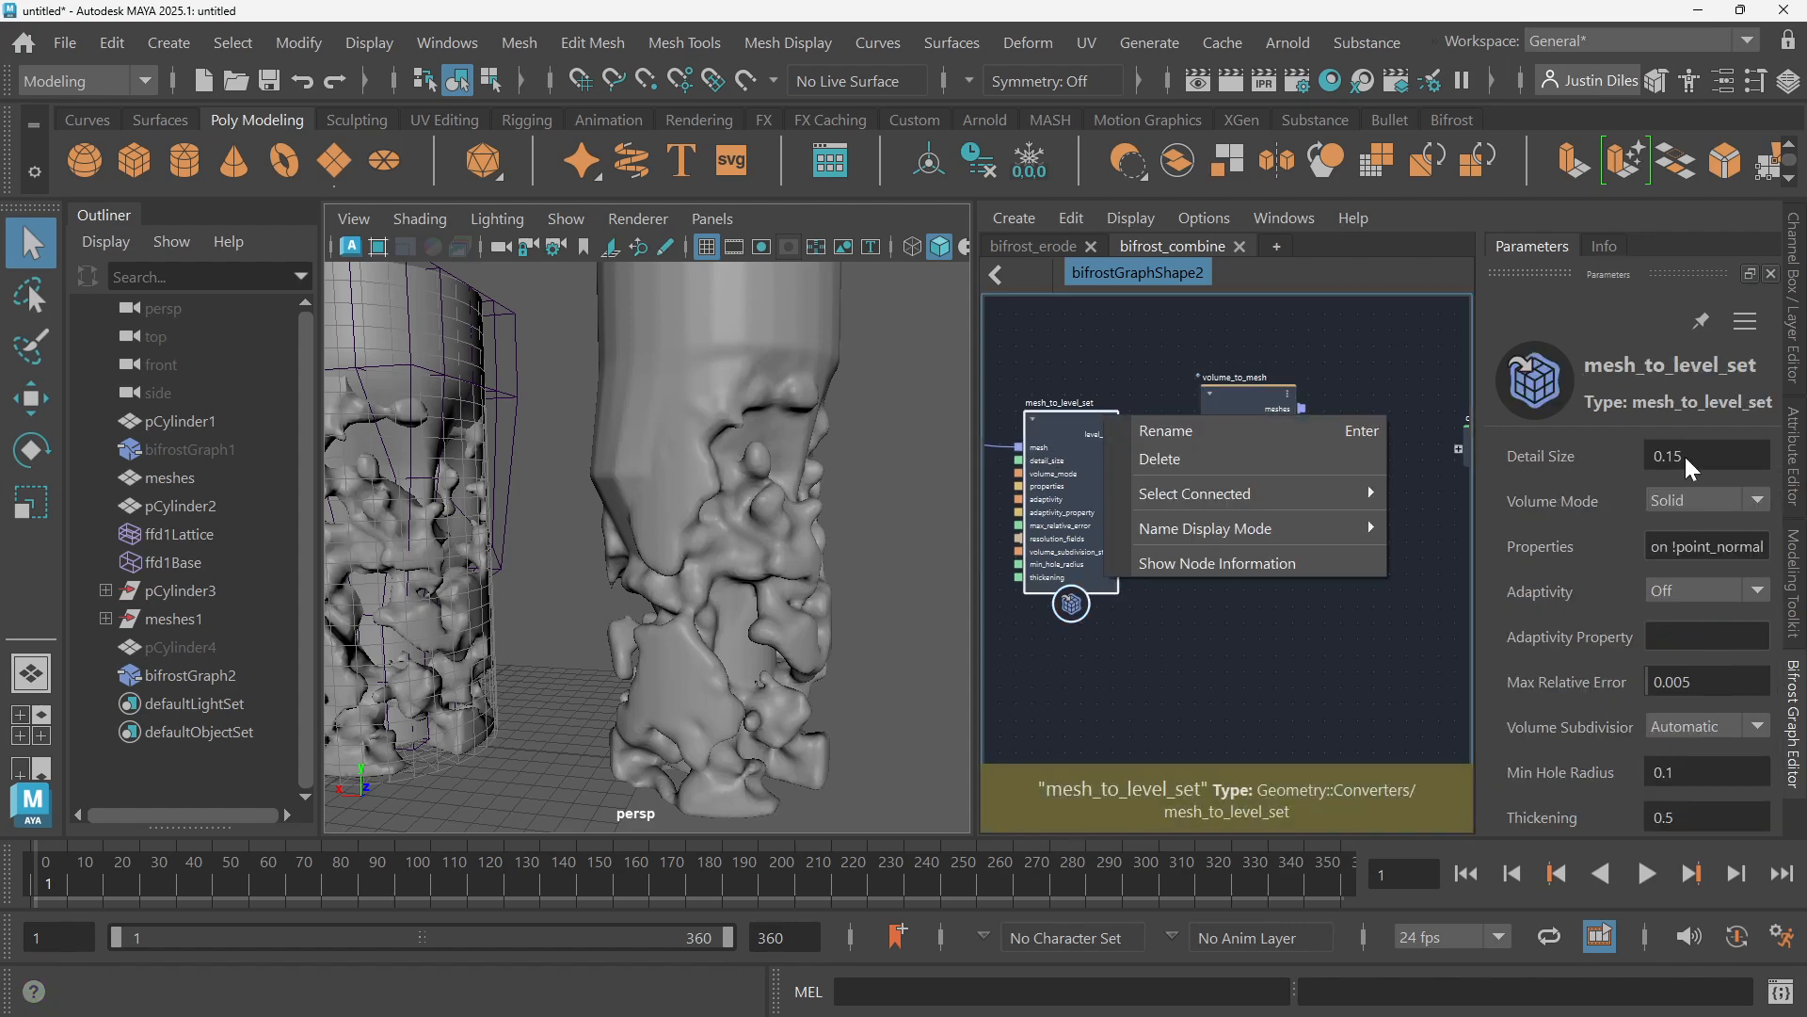
pyautogui.click(1257, 387)
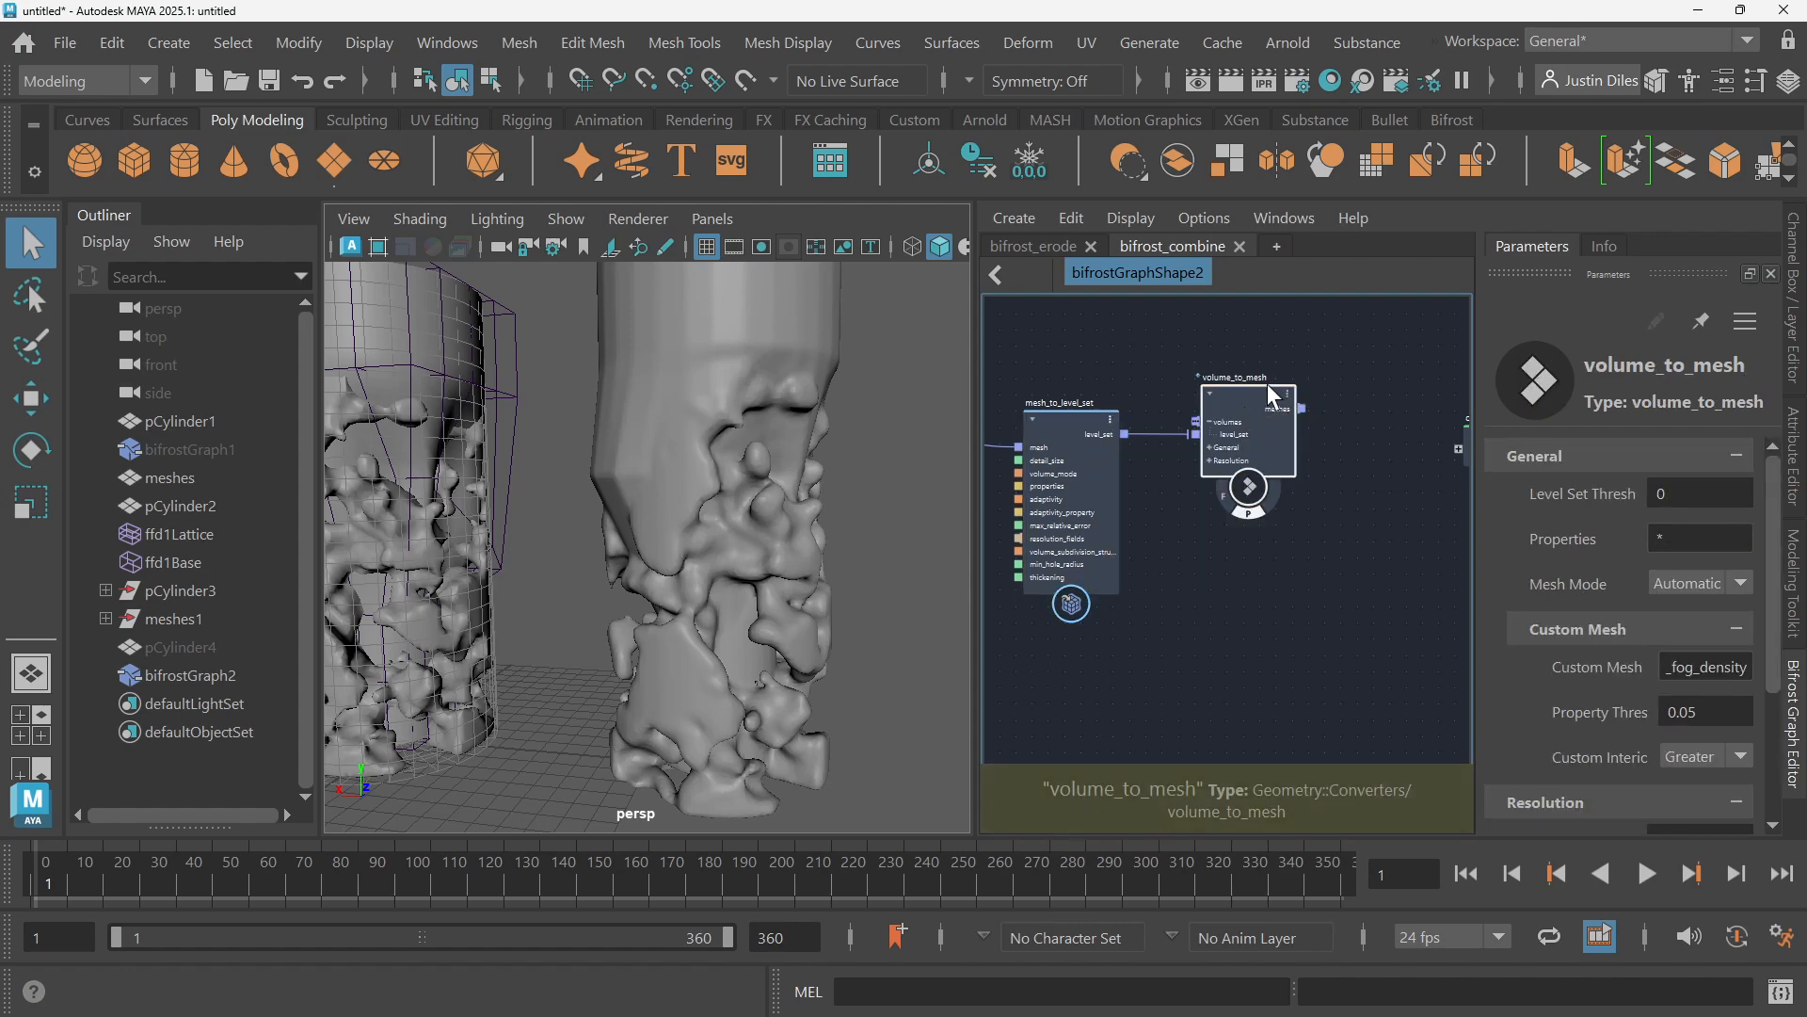
pyautogui.moveTo(1267, 384)
pyautogui.mouseDown()
pyautogui.moveTo(1252, 381)
pyautogui.moveTo(1274, 382)
pyautogui.mouseUp()
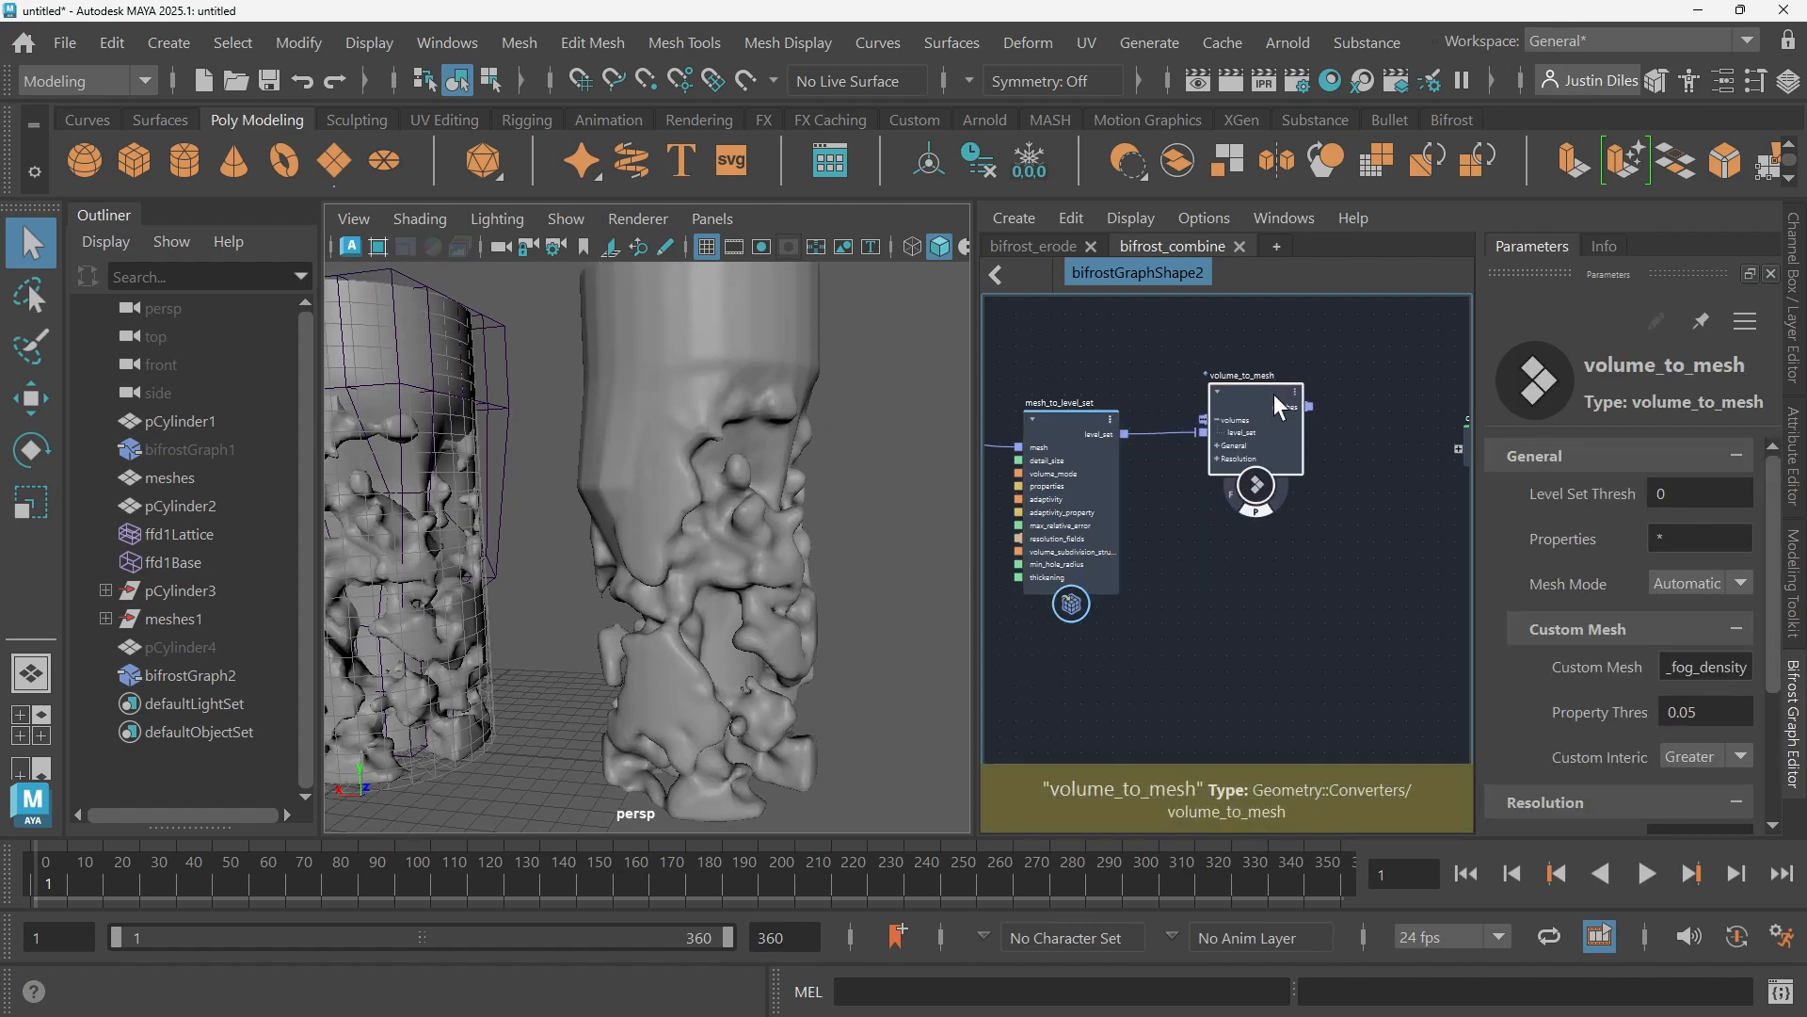
pyautogui.click(1709, 496)
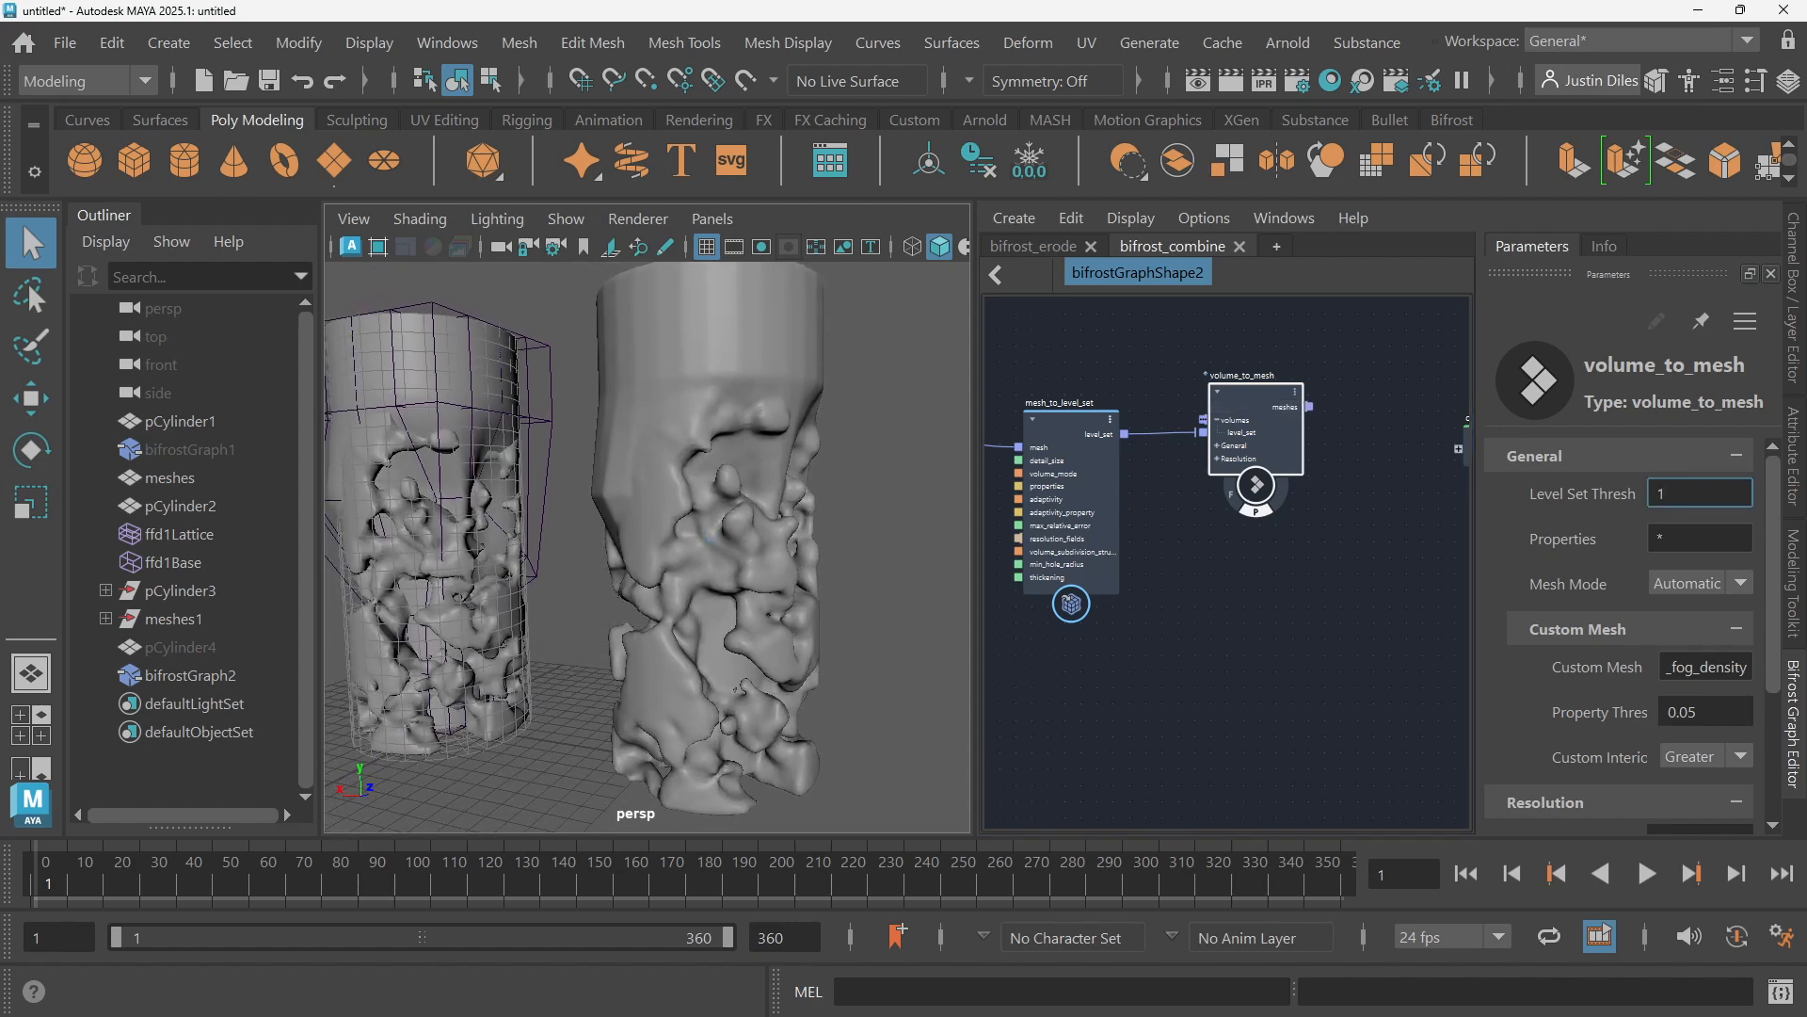
pyautogui.write('1')
pyautogui.press('Return')
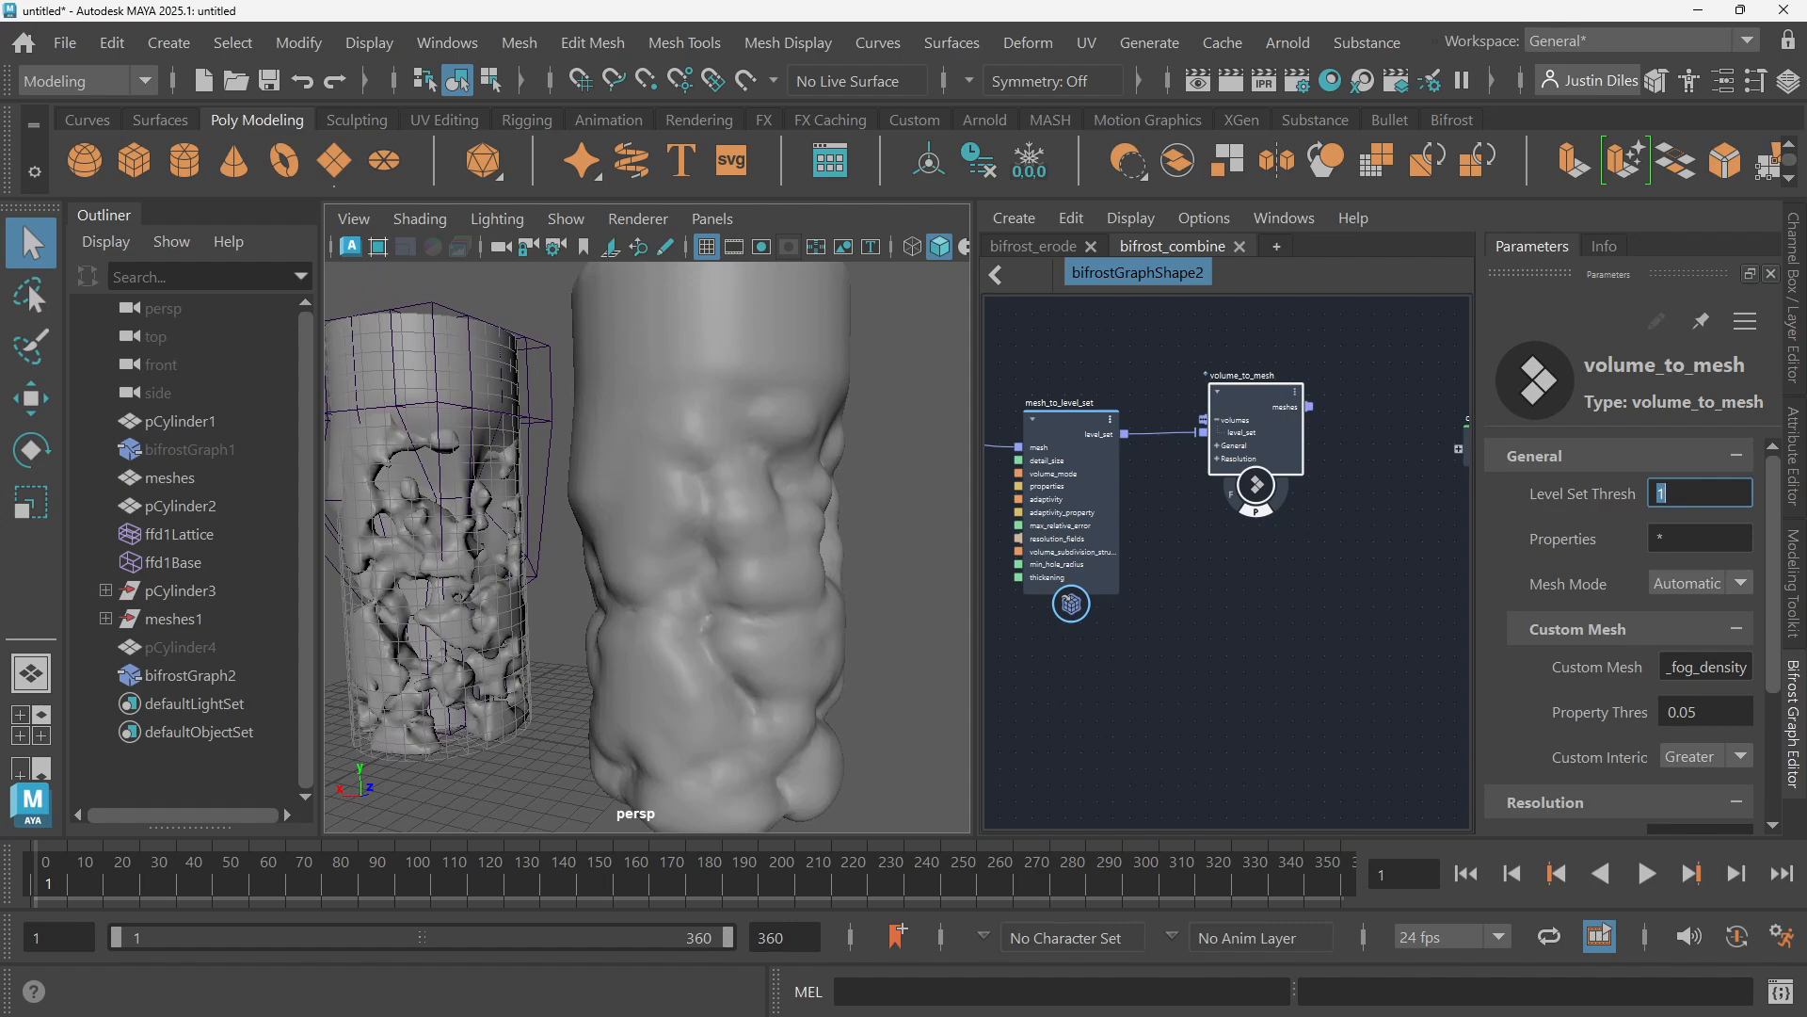
# Reduce the Level Set Threshold of volume_to_mesh to 0.5 and inspect the column from the side
pyautogui.write('0.5')
pyautogui.press('Return')
pyautogui.keyDown('alt'); pyautogui.moveTo(744, 527); pyautogui.dragTo(726, 523); pyautogui.keyUp('alt')
pyautogui.keyDown('alt'); pyautogui.moveTo(727, 523); pyautogui.dragTo(704, 519, button='right'); pyautogui.keyUp('alt')
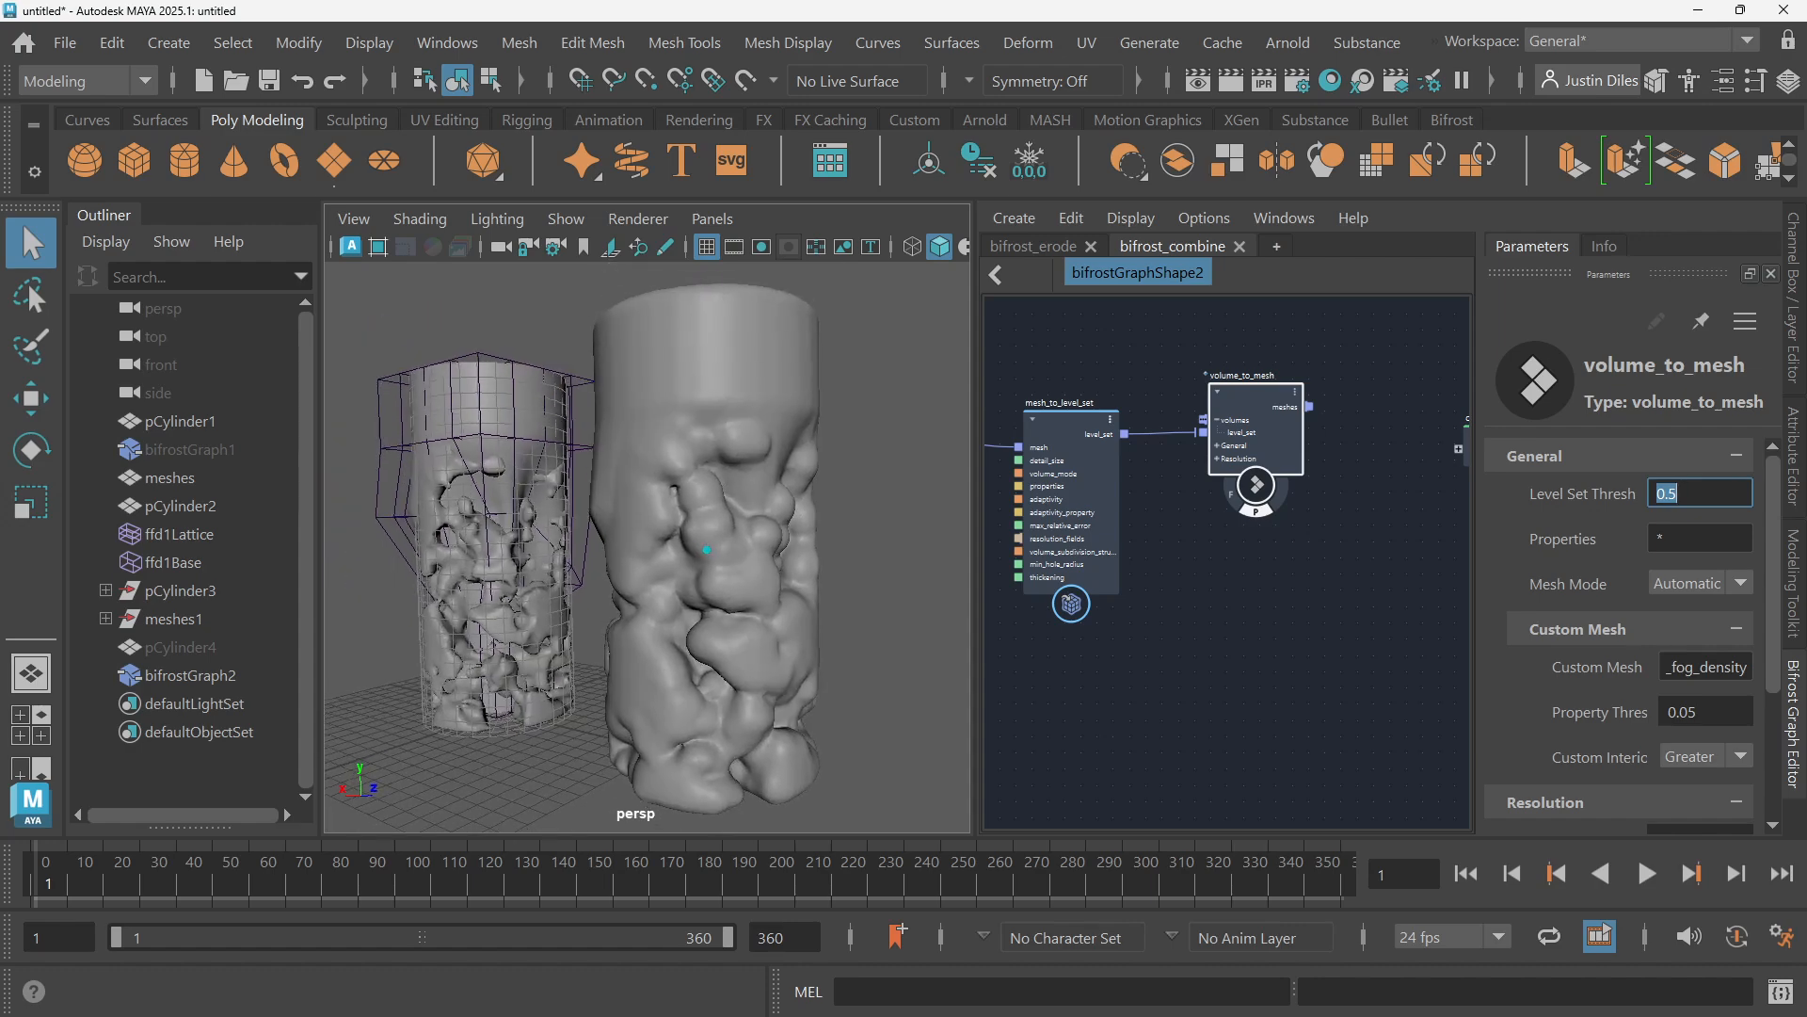
pyautogui.keyDown('alt'); pyautogui.moveTo(704, 520); pyautogui.dragTo(683, 514); pyautogui.keyUp('alt')
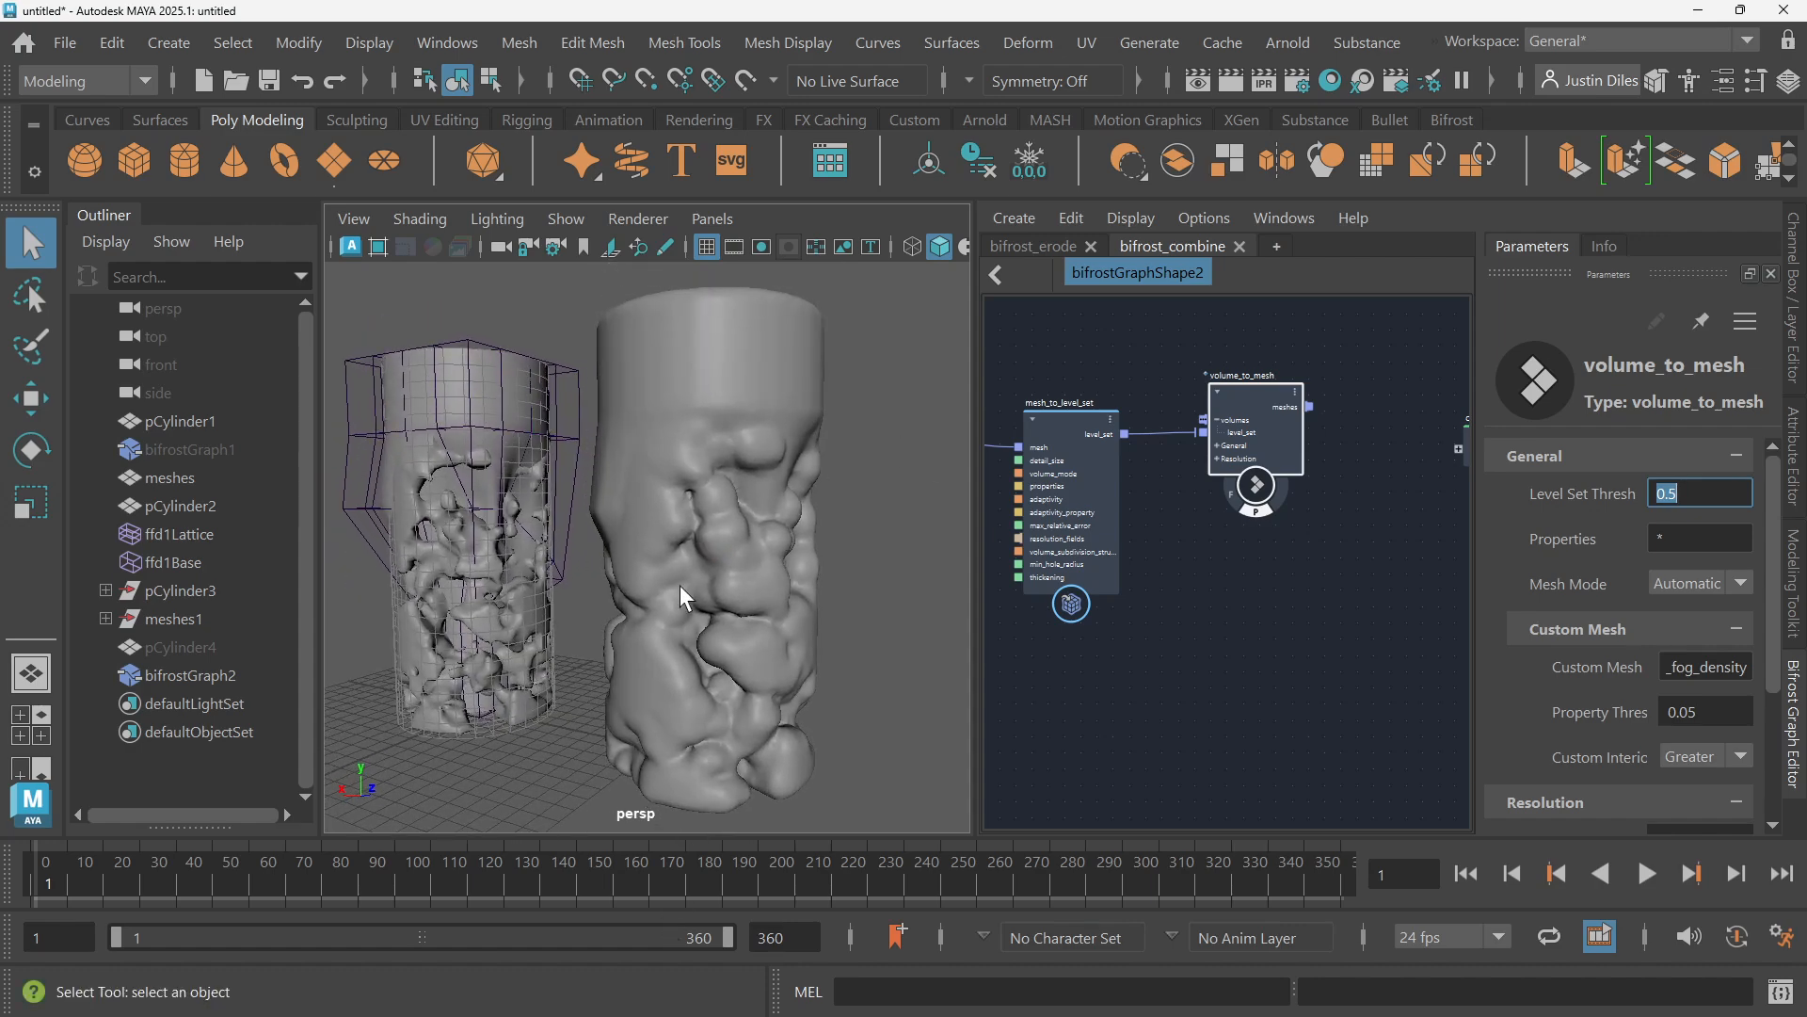
# Lower the Level Set Threshold of volume_to_mesh to -0.8 and raise it to about -0.4
pyautogui.moveTo(1660, 495); pyautogui.dragTo(1615, 488)
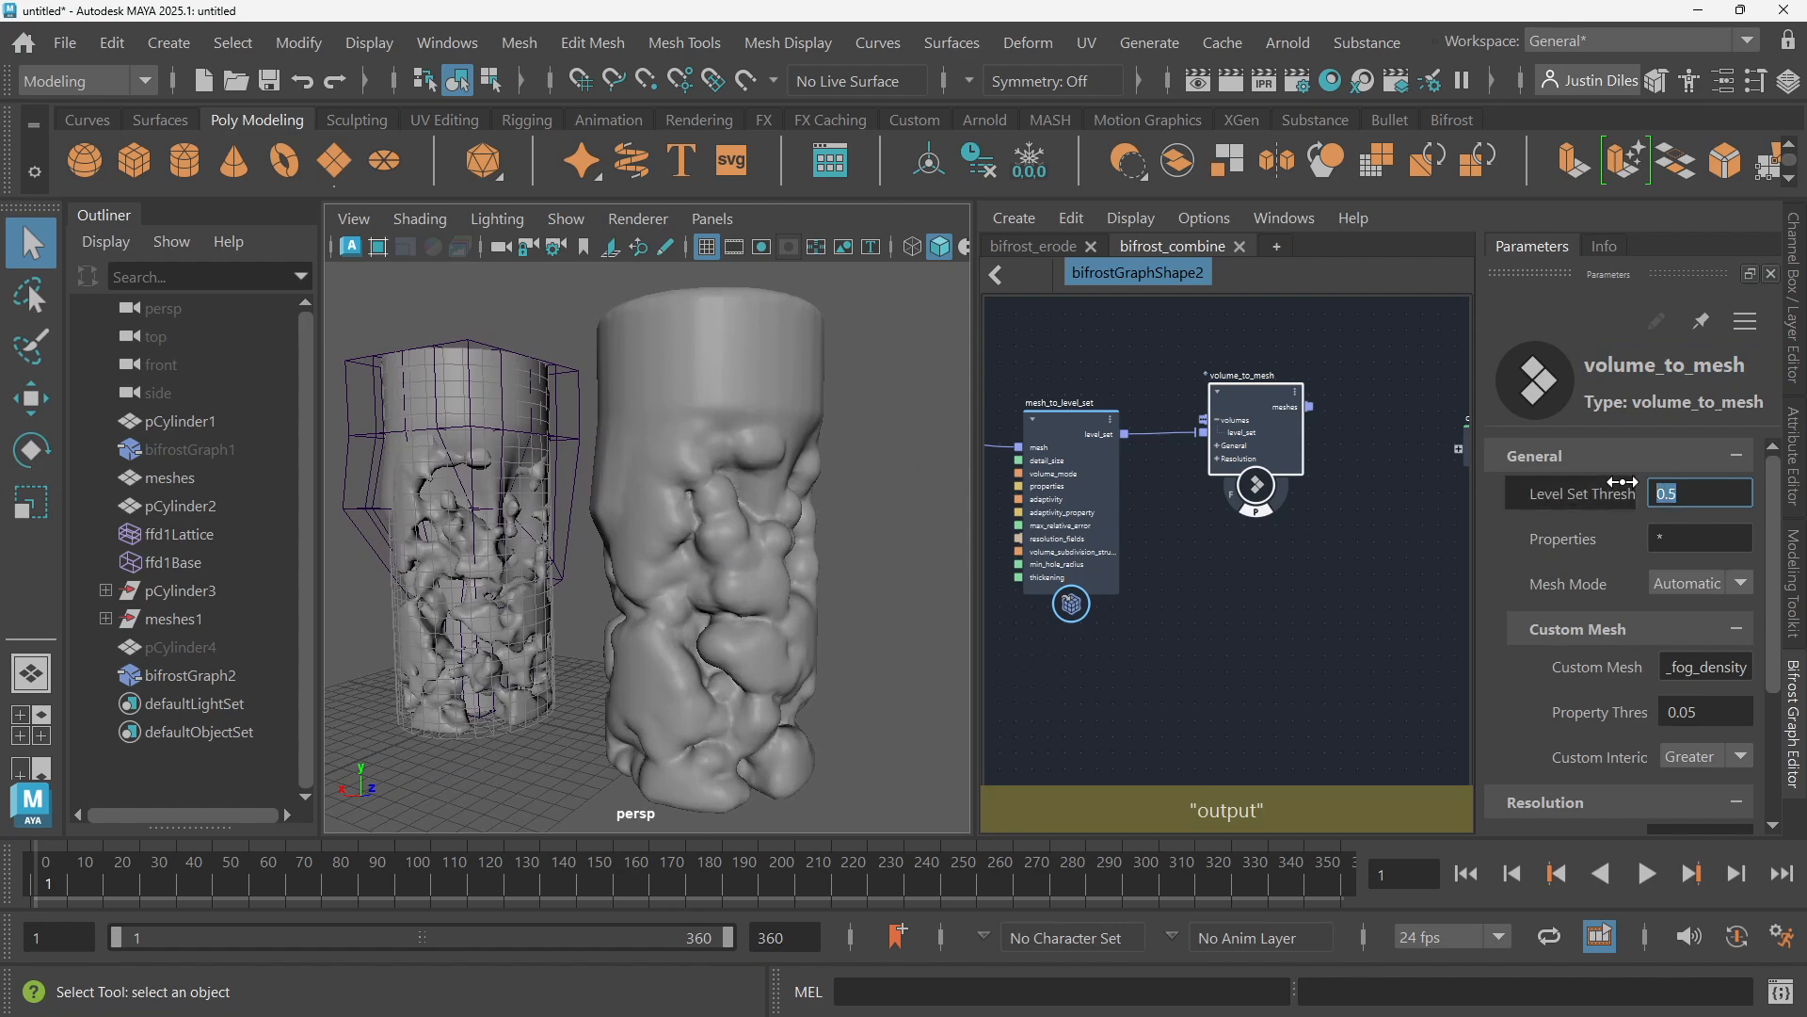
pyautogui.press('Return')
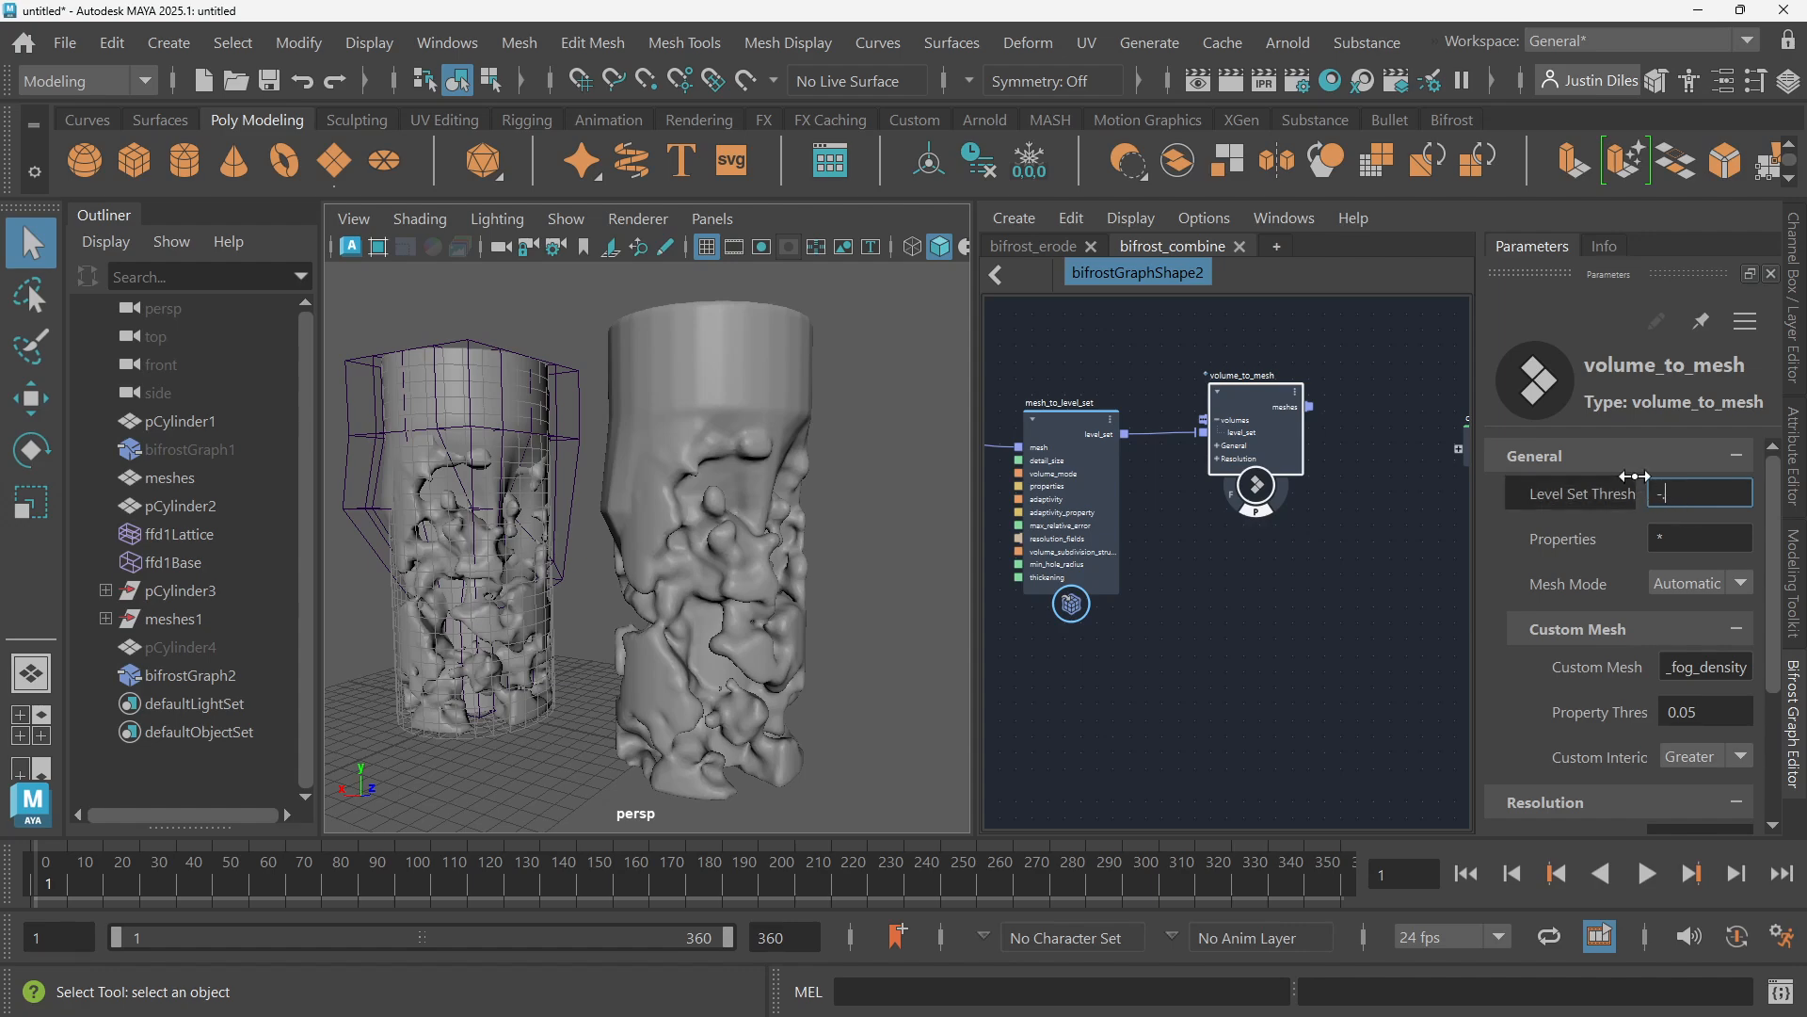
pyautogui.write('-0.8')
pyautogui.press('Return')
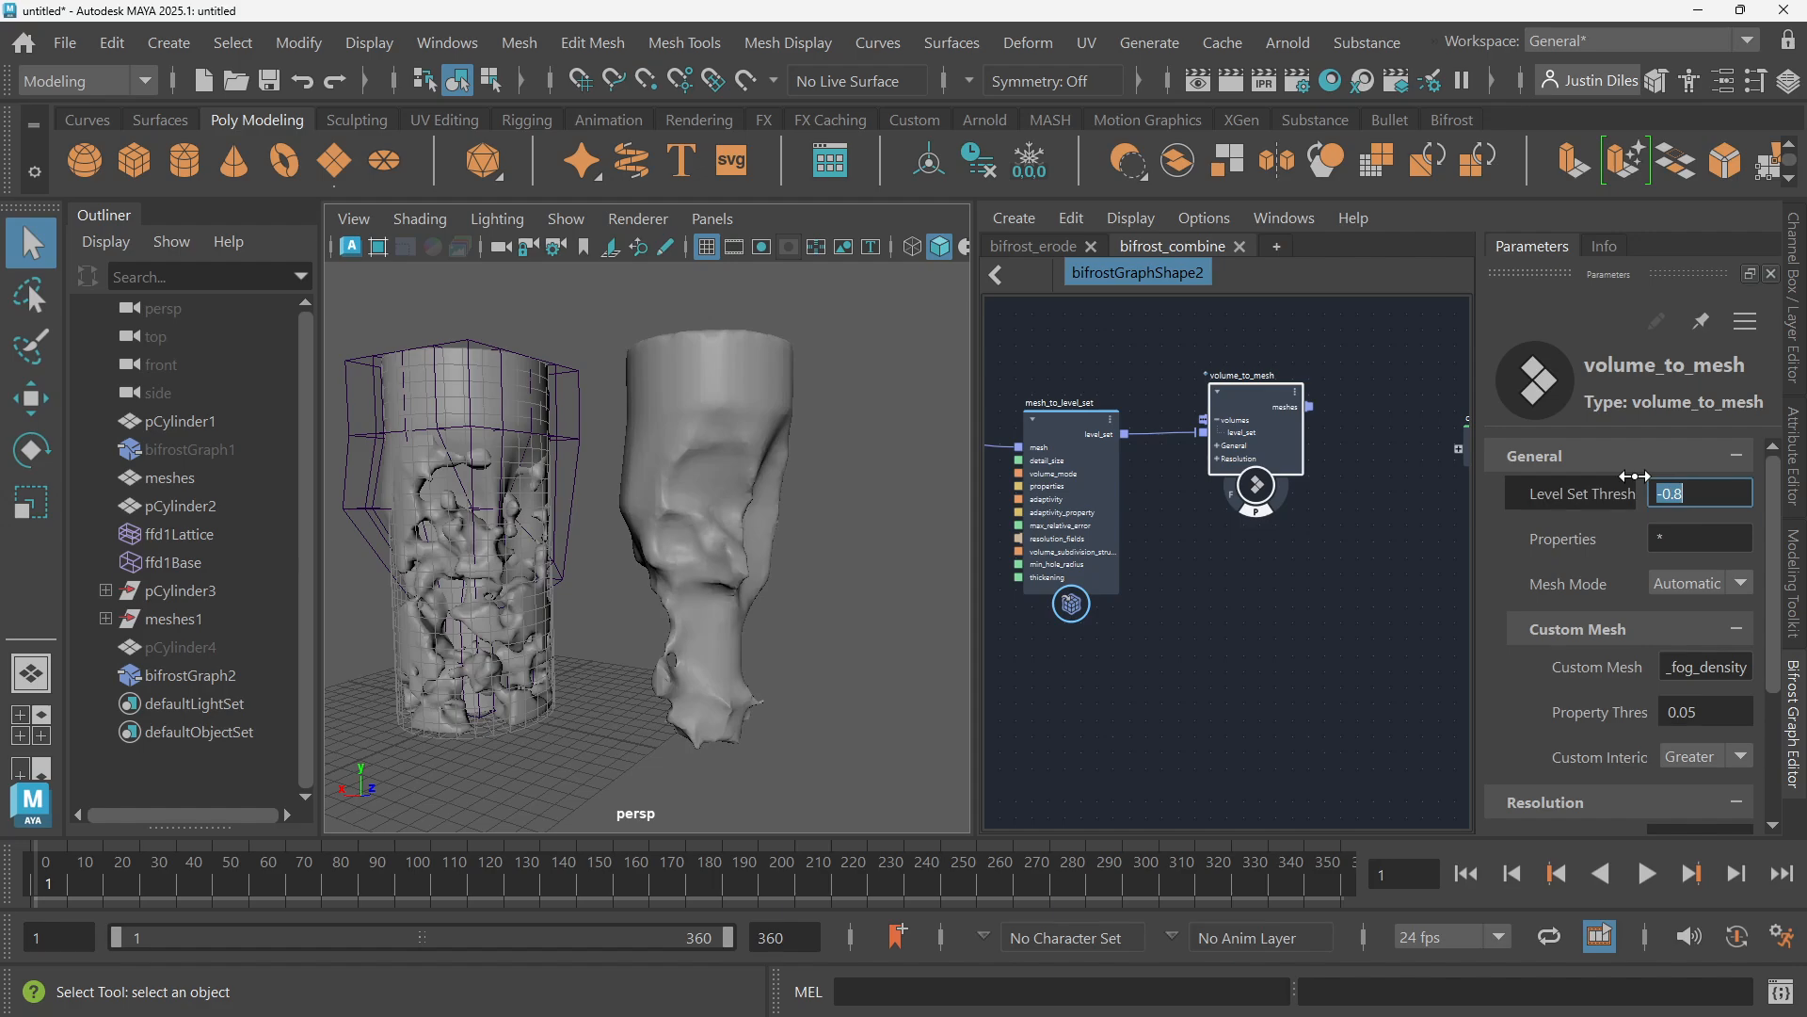
pyautogui.keyDown('alt'); pyautogui.moveTo(960, 443); pyautogui.dragTo(753, 416); pyautogui.keyUp('alt')
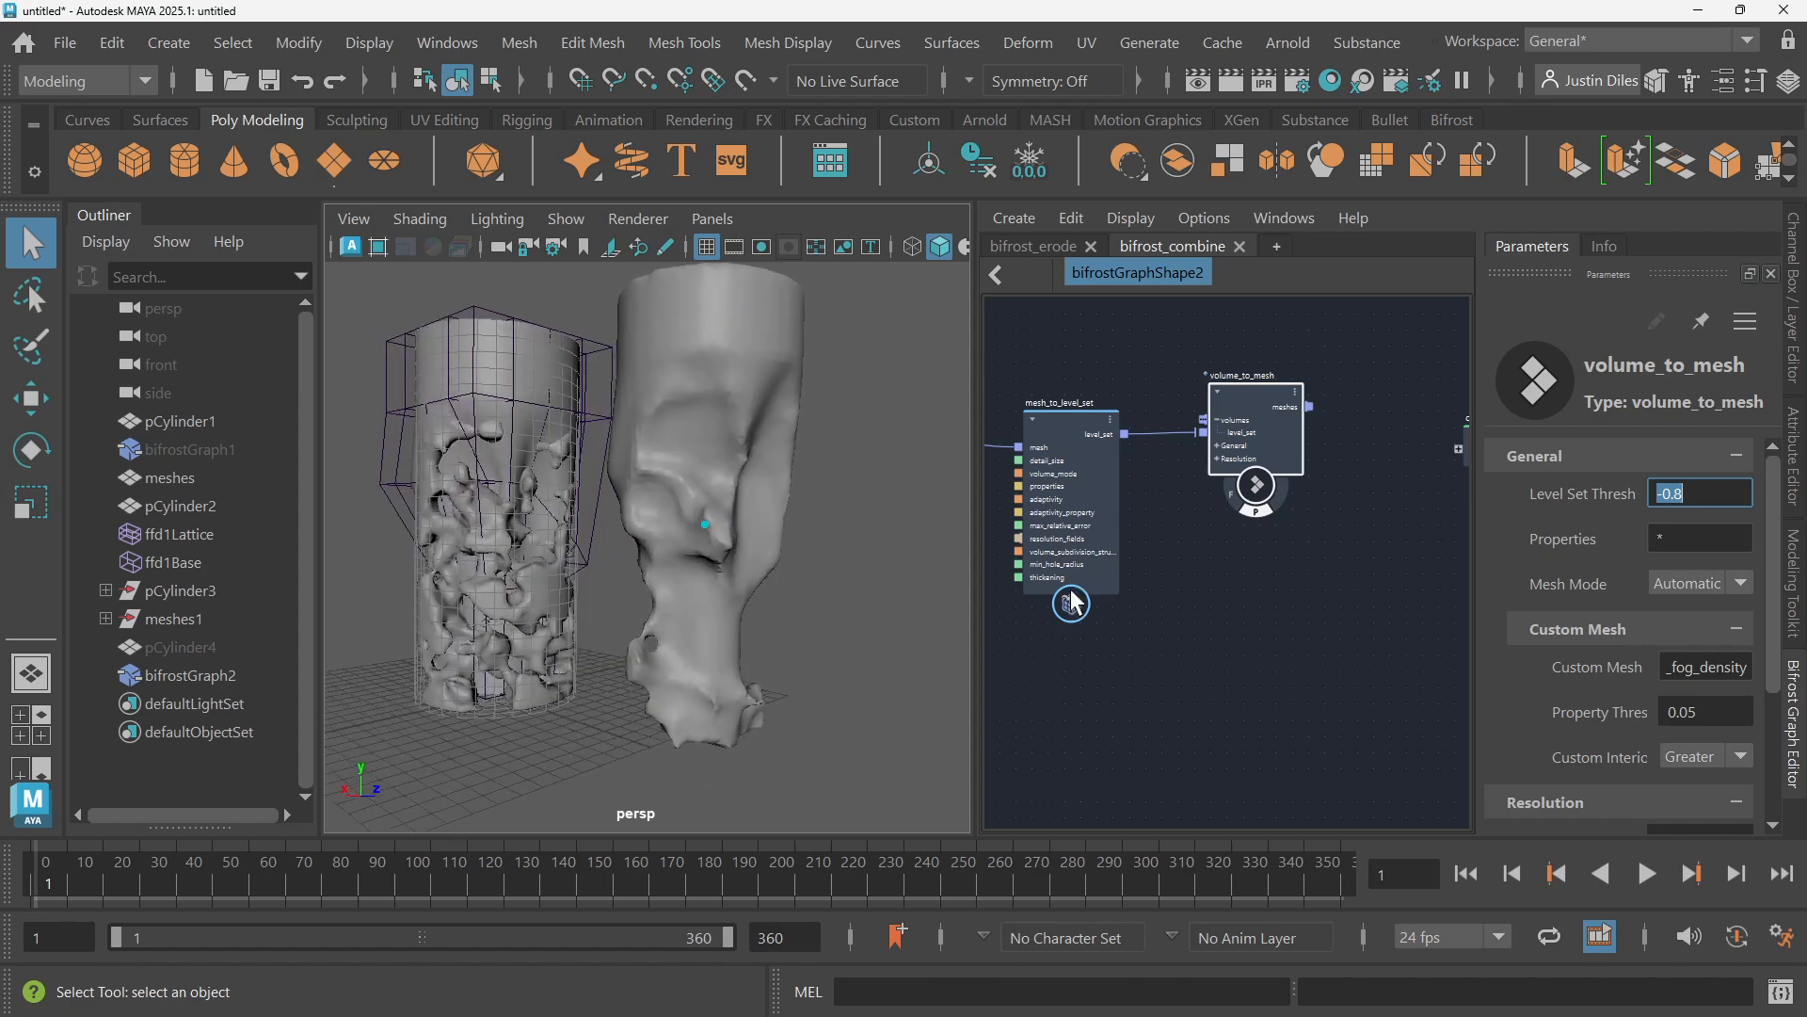
pyautogui.moveTo(1604, 507); pyautogui.dragTo(1741, 478)
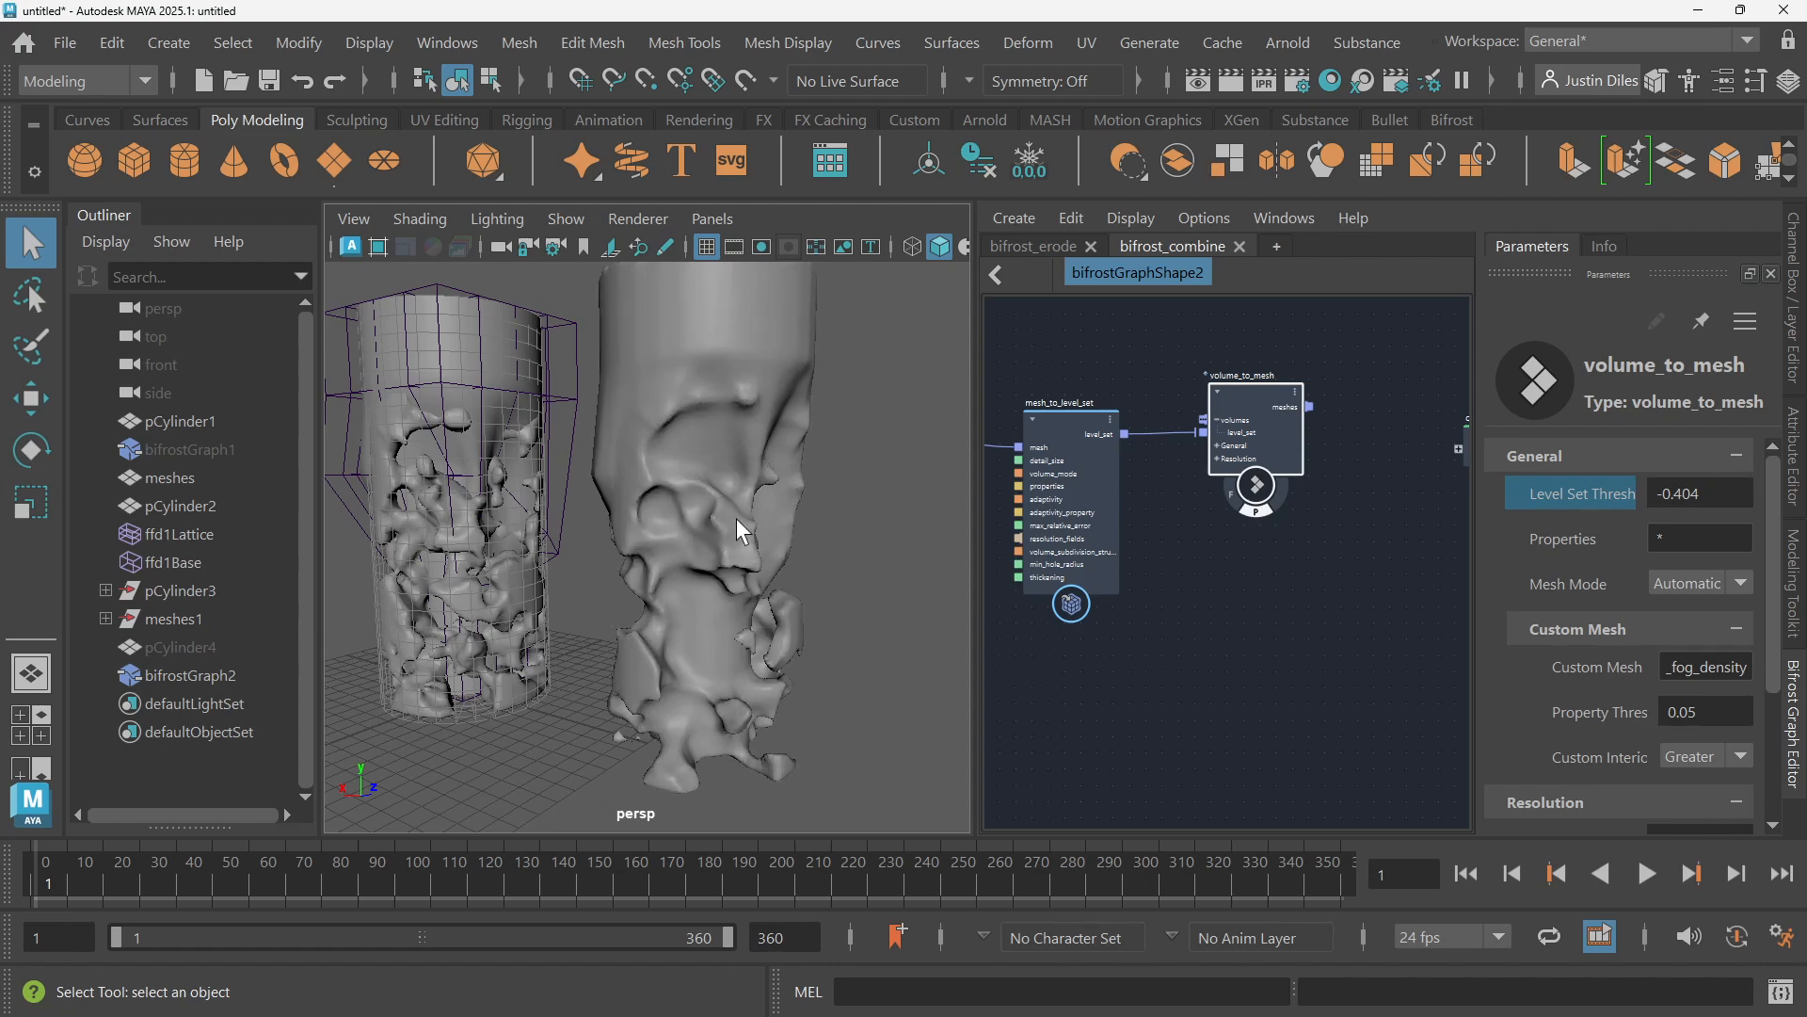
pyautogui.keyDown('alt'); pyautogui.moveTo(732, 471); pyautogui.dragTo(1791, 470); pyautogui.keyUp('alt')
# Set the Level Set Threshold of the volume_to_mesh node to -0.2
pyautogui.click(1722, 493)
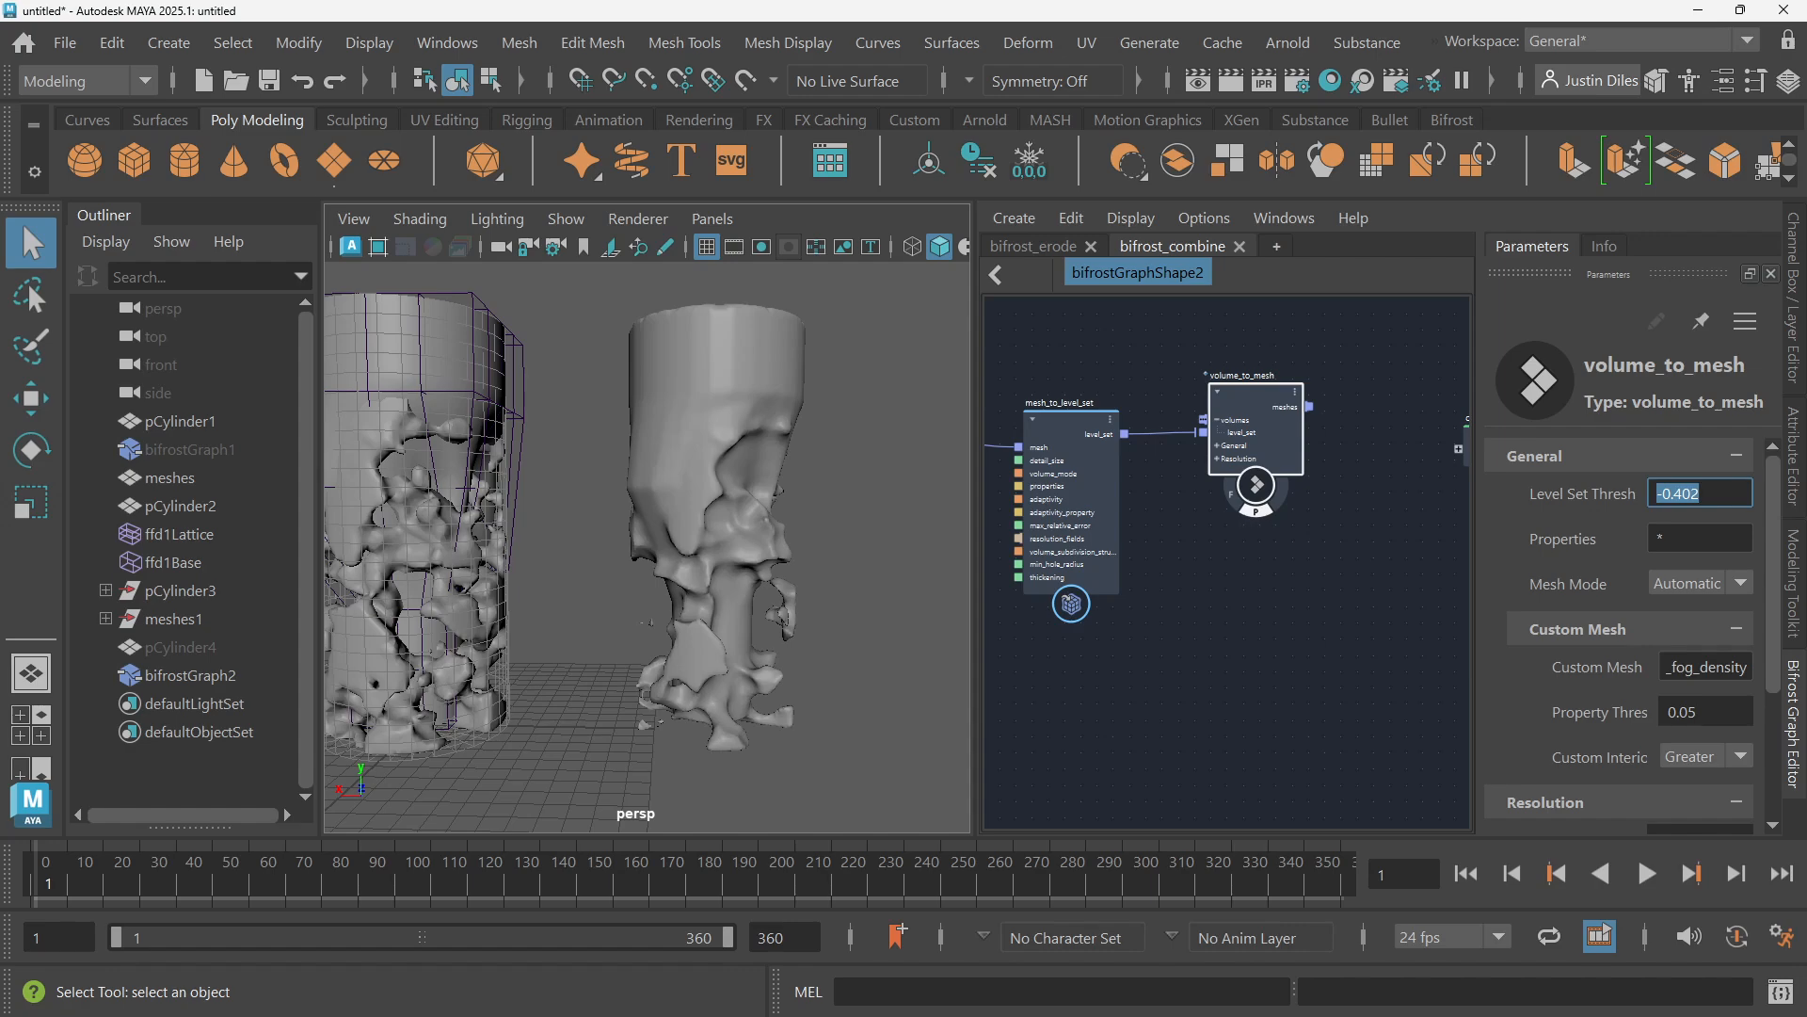
pyautogui.write('0.')
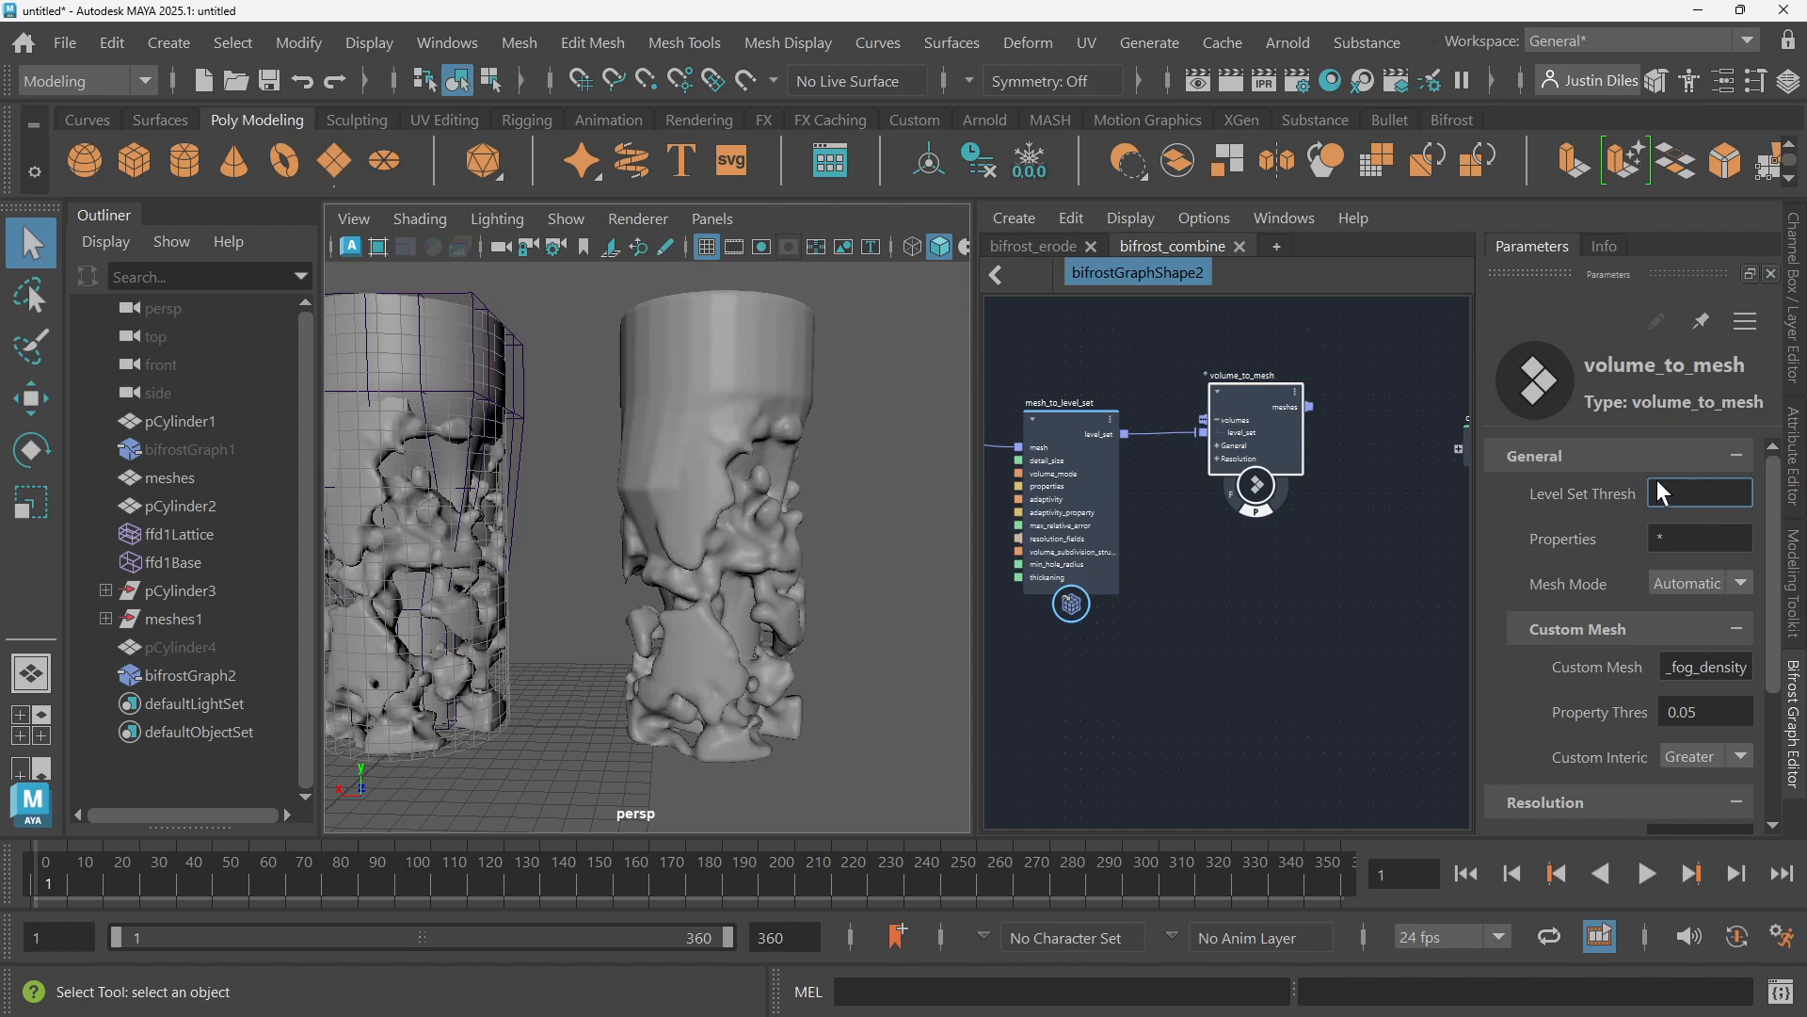
pyautogui.write('-.8')
pyautogui.press('Return')
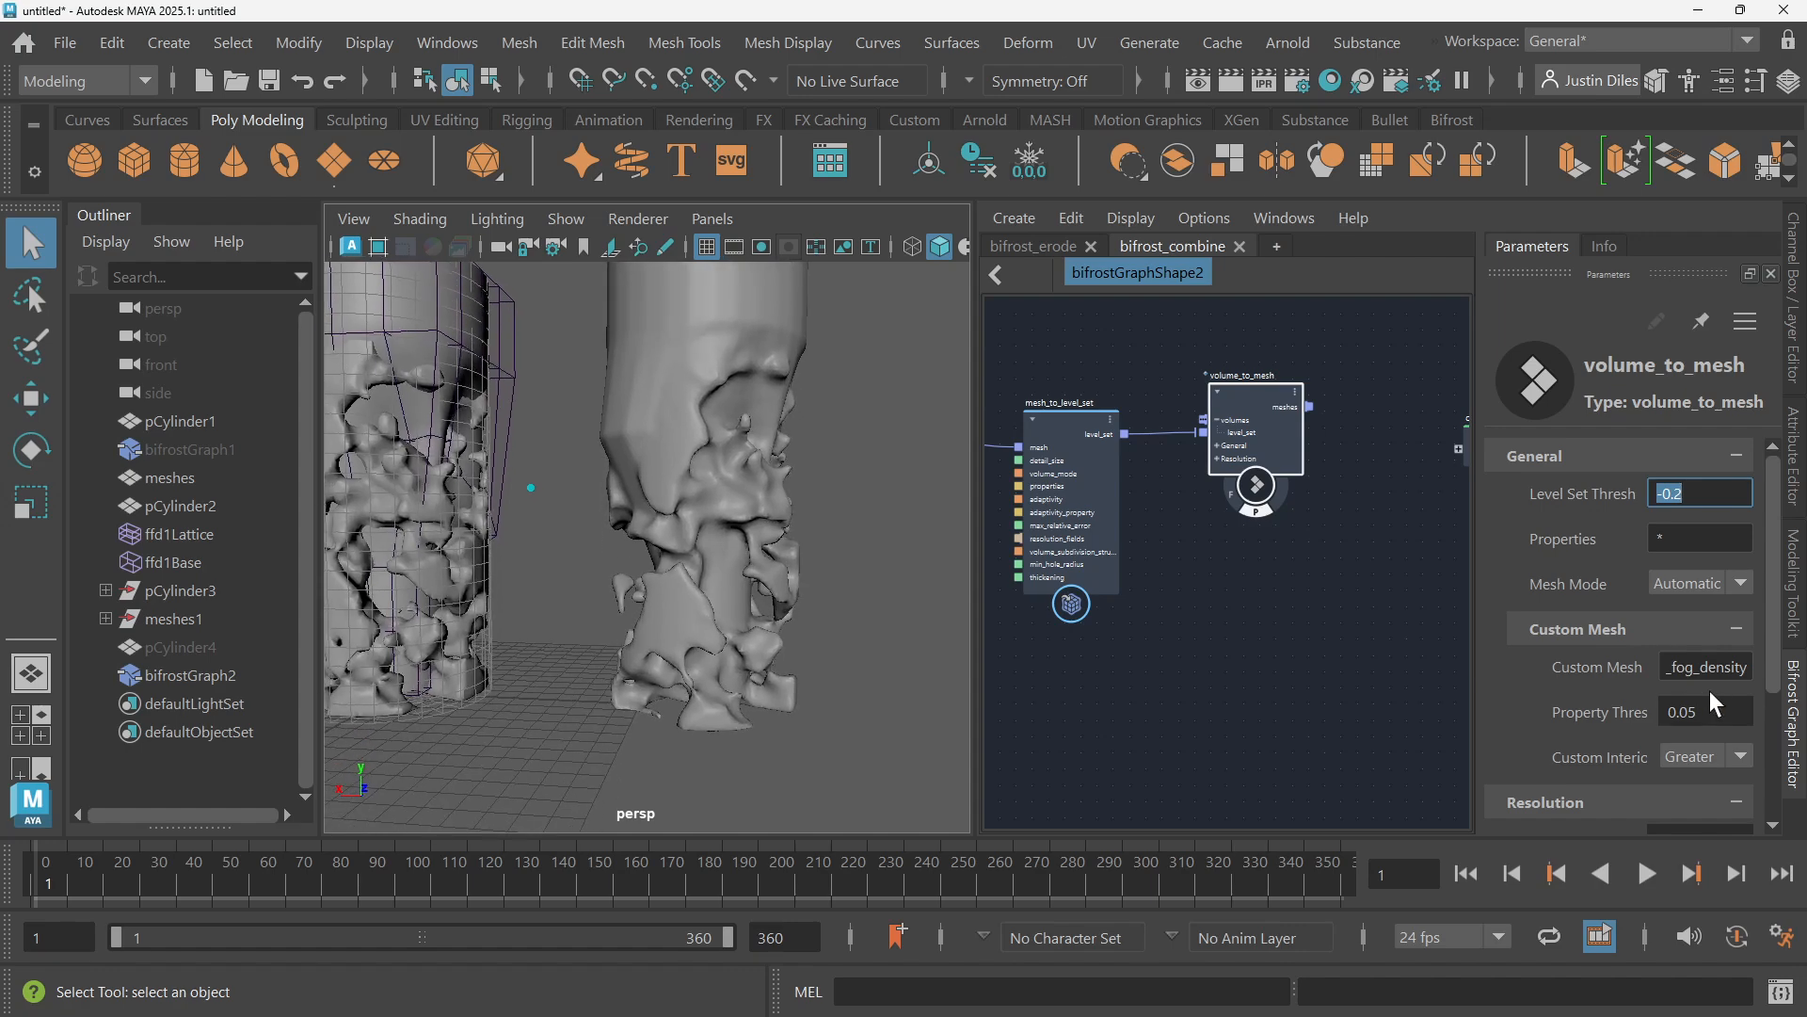
# Set the Detail Size Scale in the volume_to_mesh node's resolution settings to 0.35
pyautogui.scroll(-3, 1708, 693)
pyautogui.click(1683, 730)
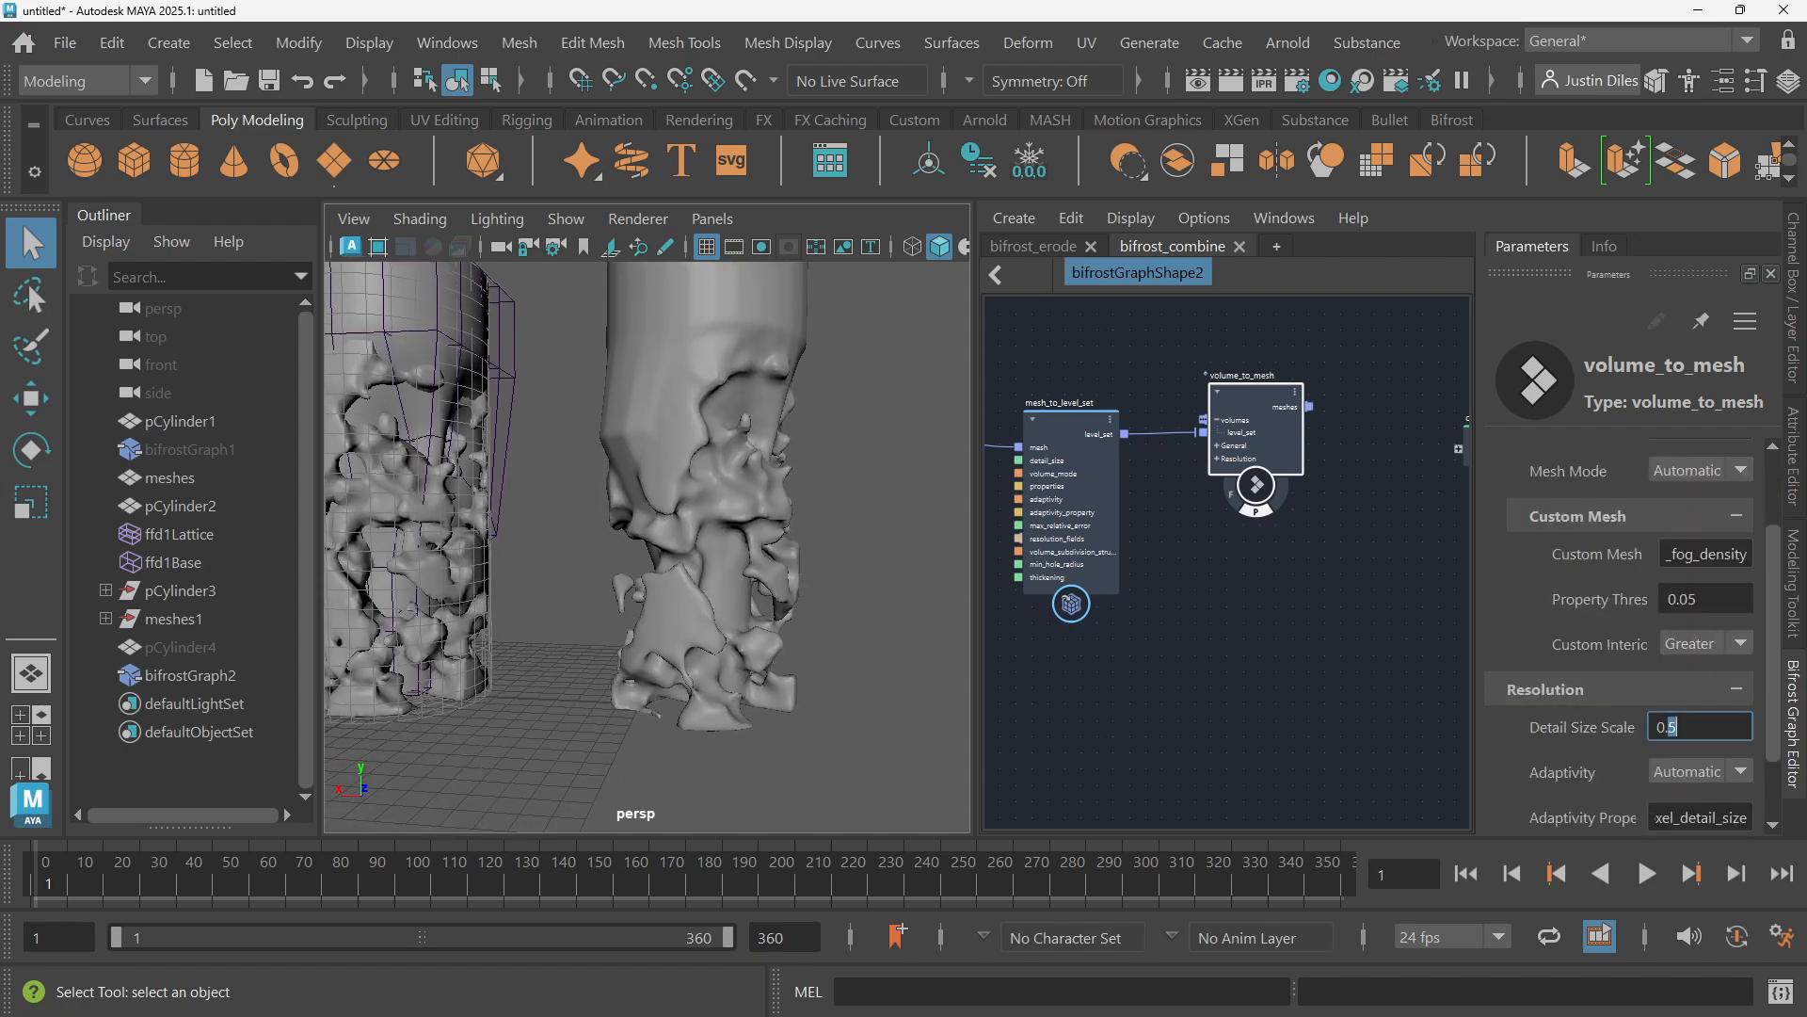
pyautogui.click(1664, 727)
pyautogui.write('3')
pyautogui.press('Return')
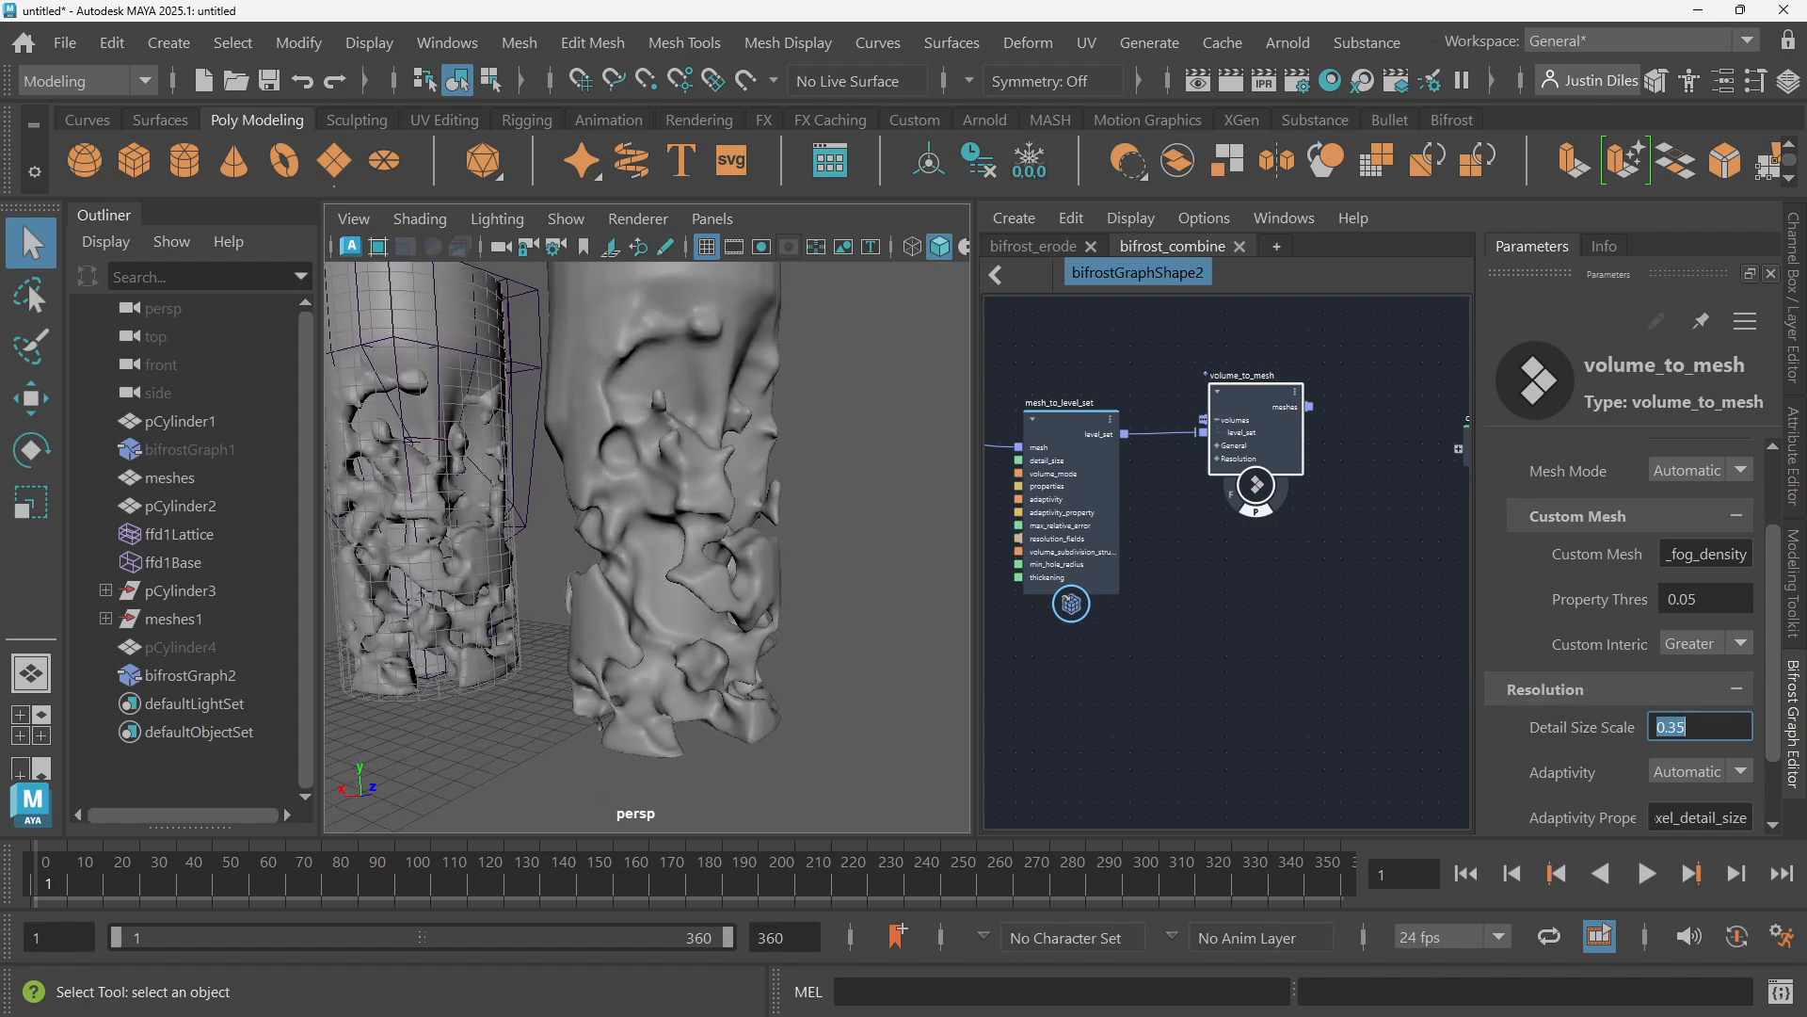
# Try Level Set Threshold values of -0.3 and -0.15 on the volume_to_mesh node before returning it to -0.2
pyautogui.scroll(2, 1711, 529)
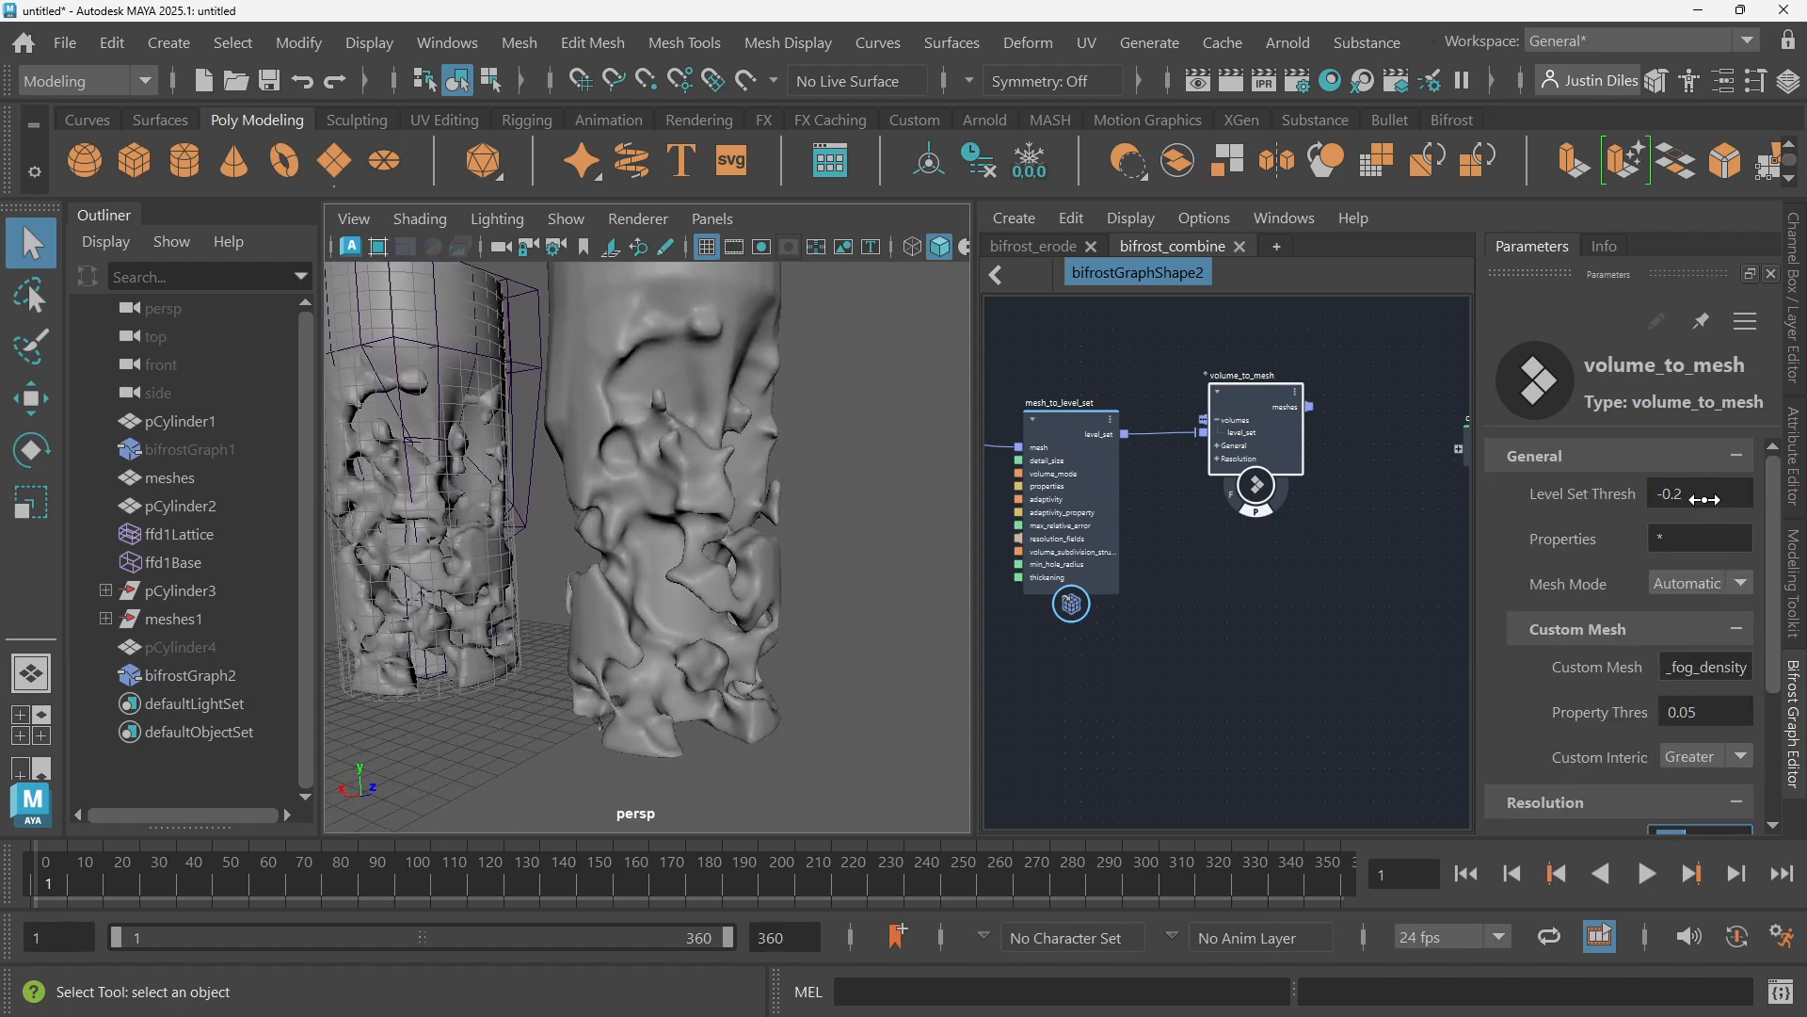
pyautogui.click(1699, 491)
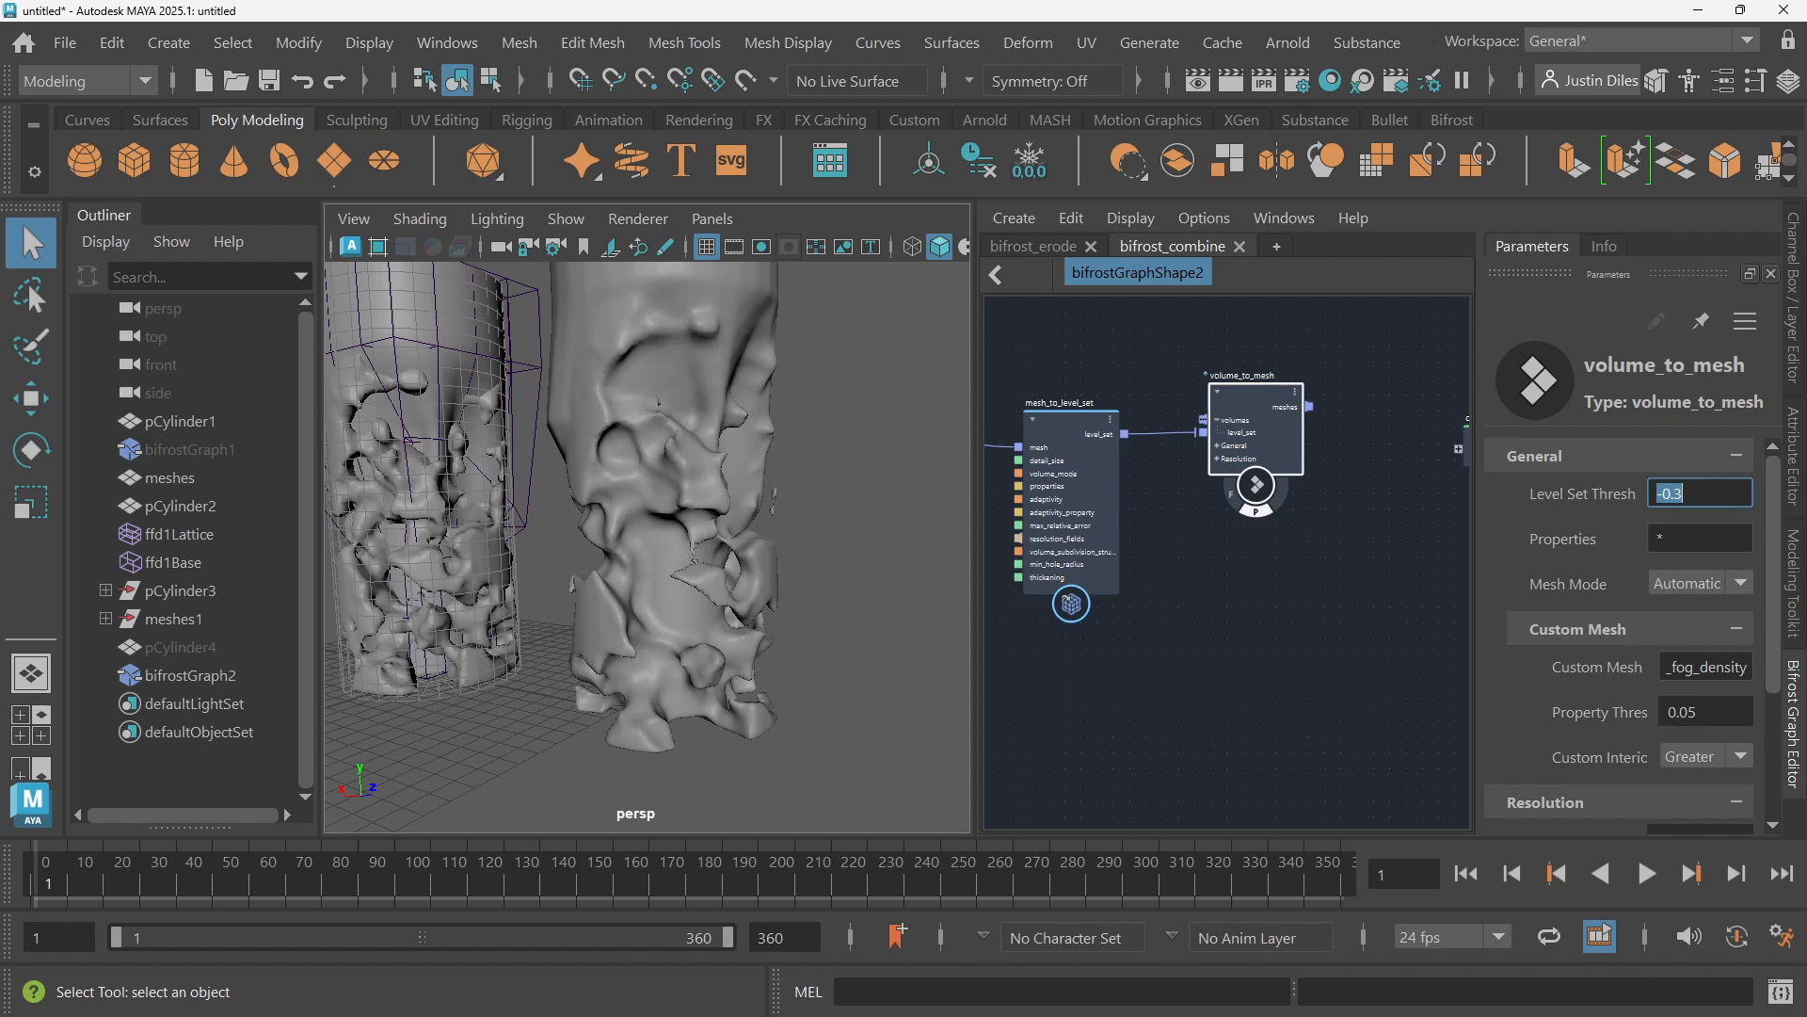
pyautogui.keyDown('alt'); pyautogui.moveTo(583, 508); pyautogui.dragTo(629, 504); pyautogui.keyUp('alt')
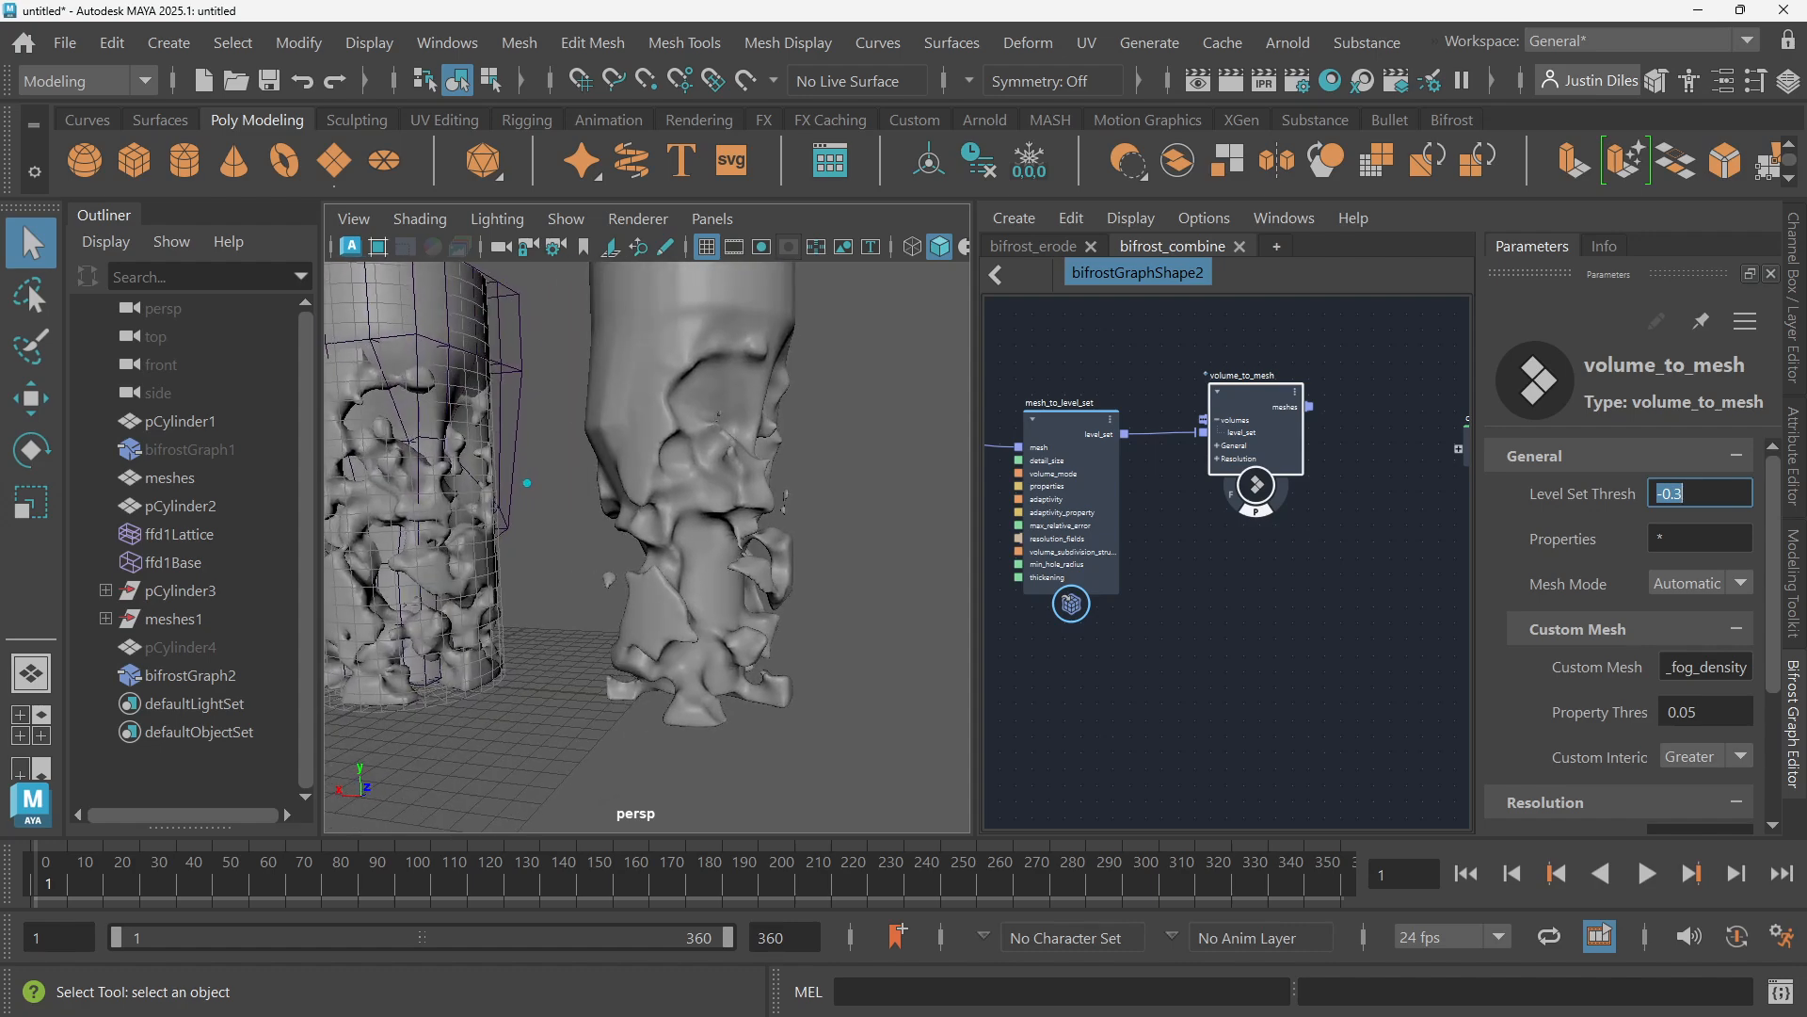
pyautogui.click(1685, 494)
pyautogui.press('Return')
pyautogui.keyDown('alt'); pyautogui.moveTo(744, 499); pyautogui.dragTo(920, 600); pyautogui.keyUp('alt')
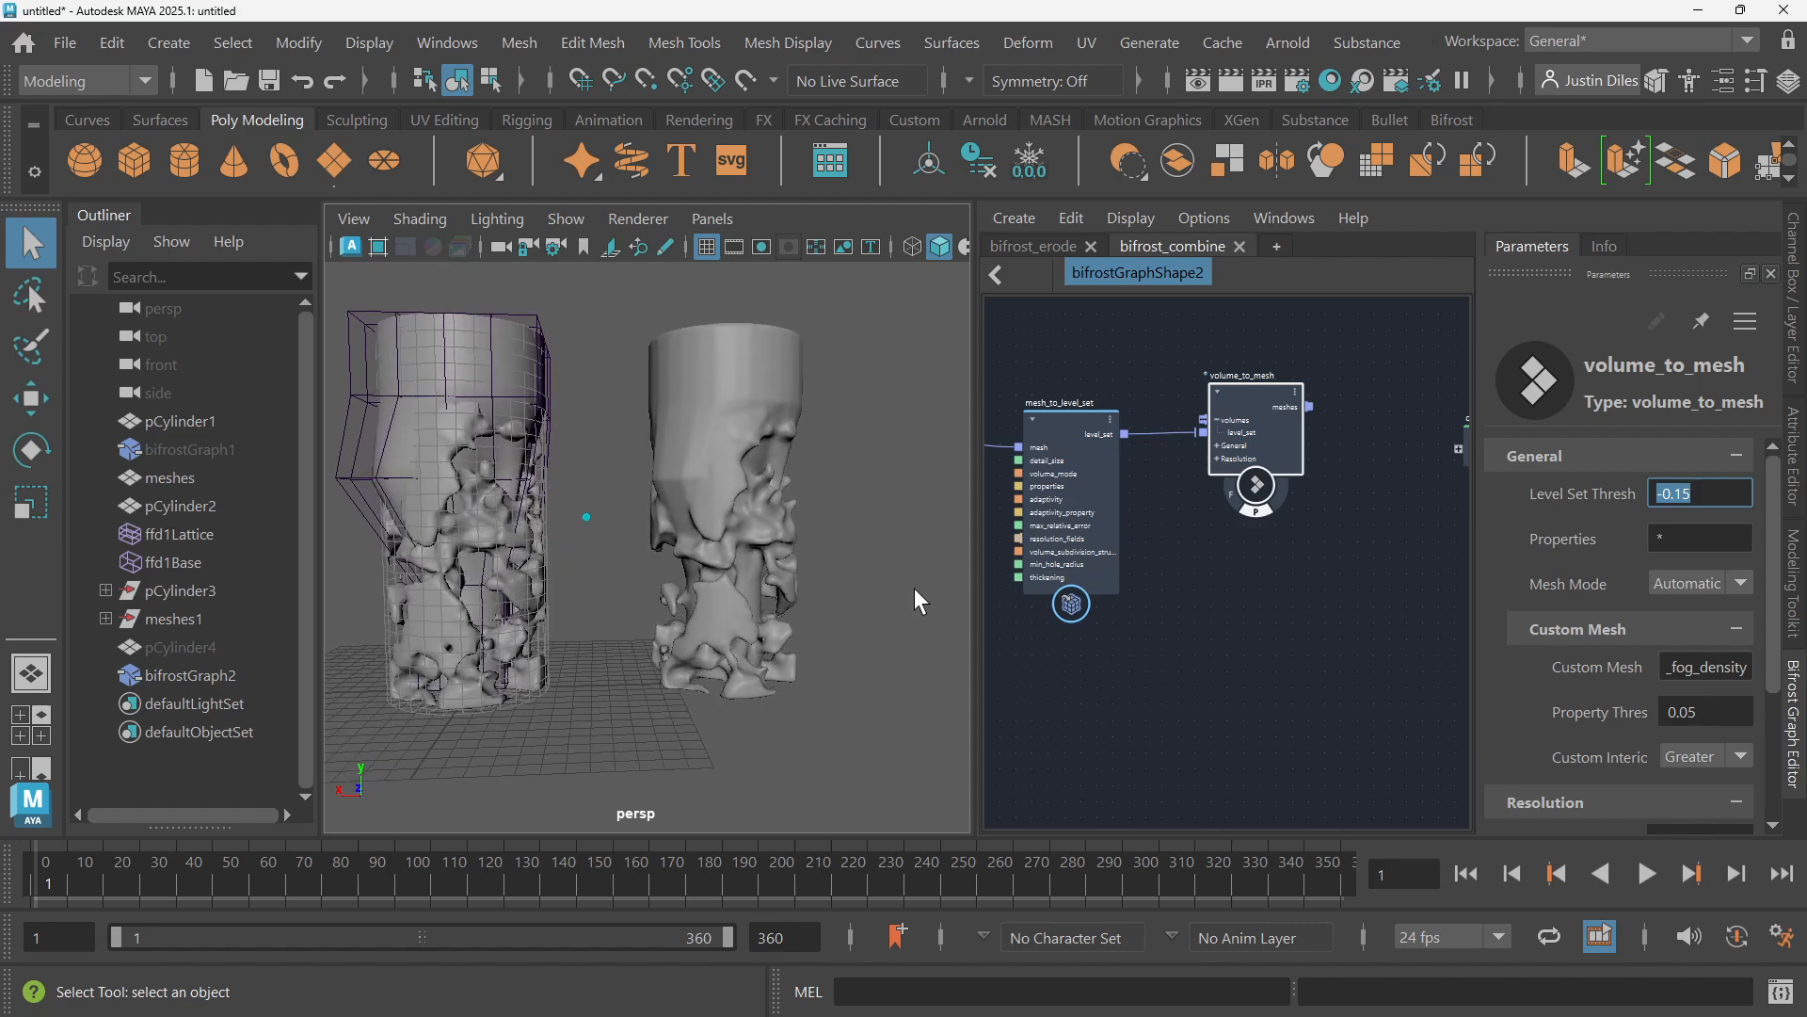
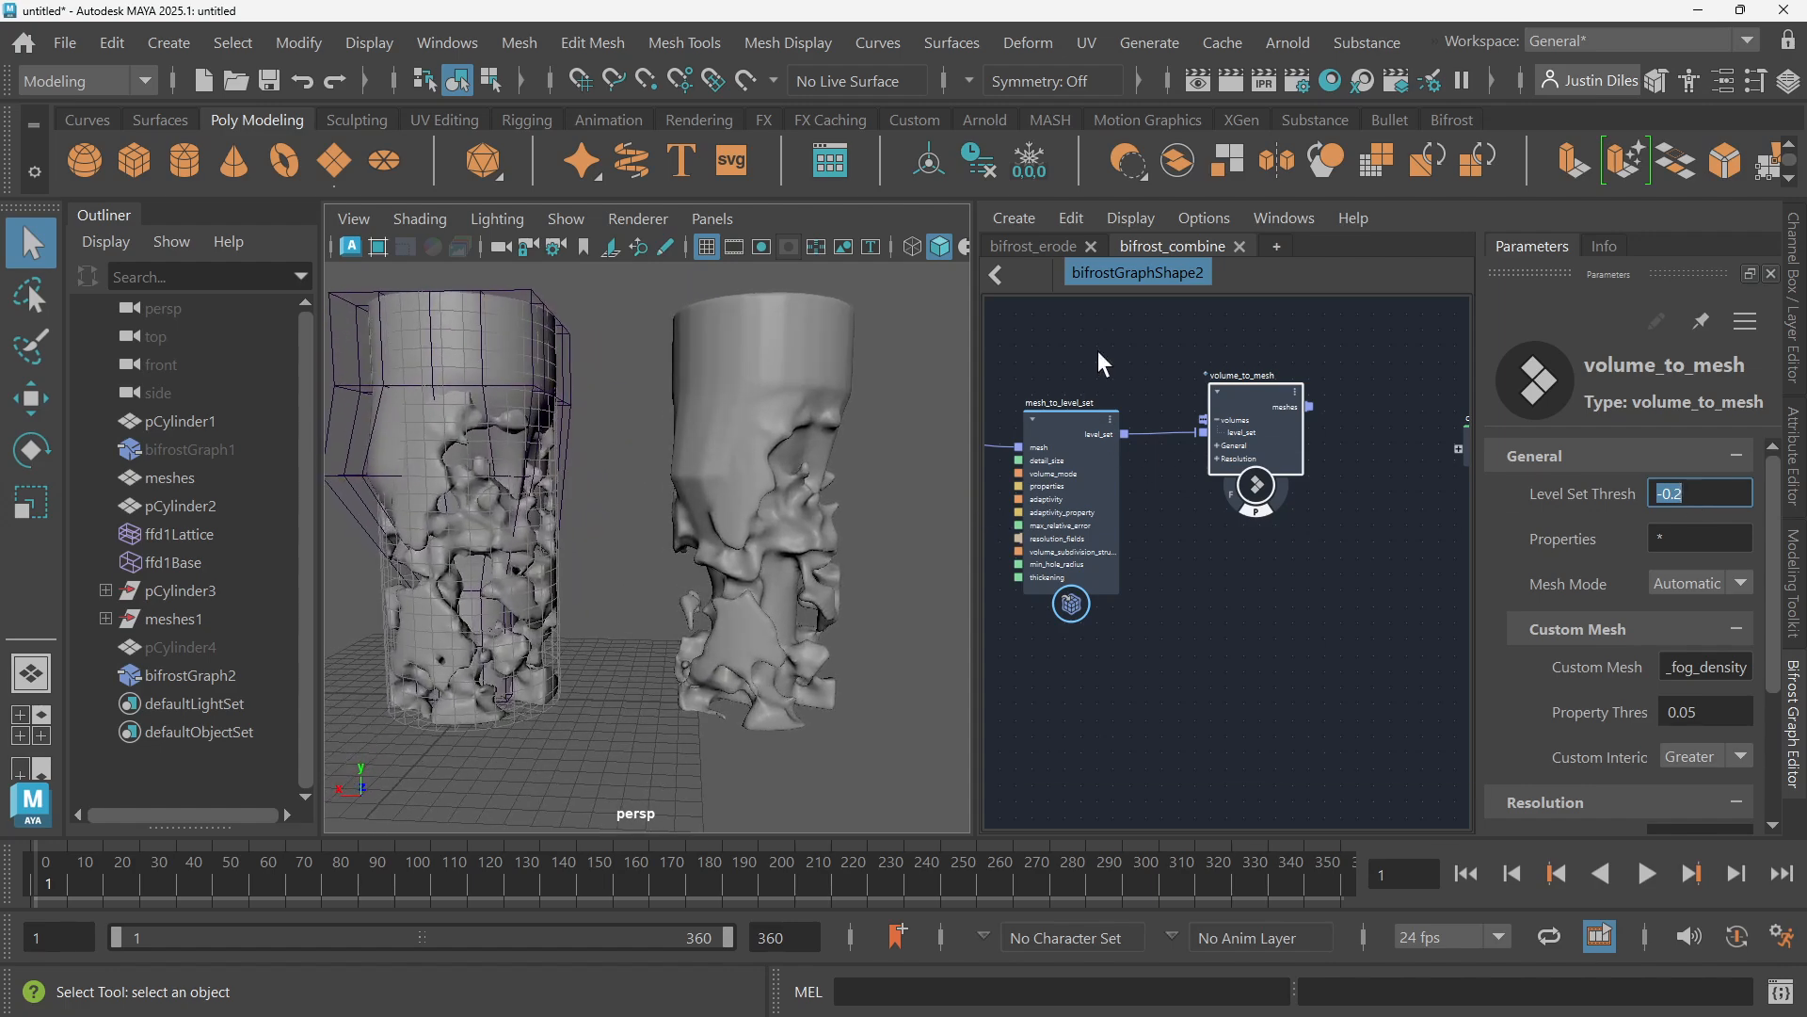
# Inspect the merged column in the viewport and select it as the bifrostGraph2 object
pyautogui.keyDown('alt'); pyautogui.moveTo(1117, 363); pyautogui.dragTo(1256, 374, button='middle'); pyautogui.keyUp('alt')
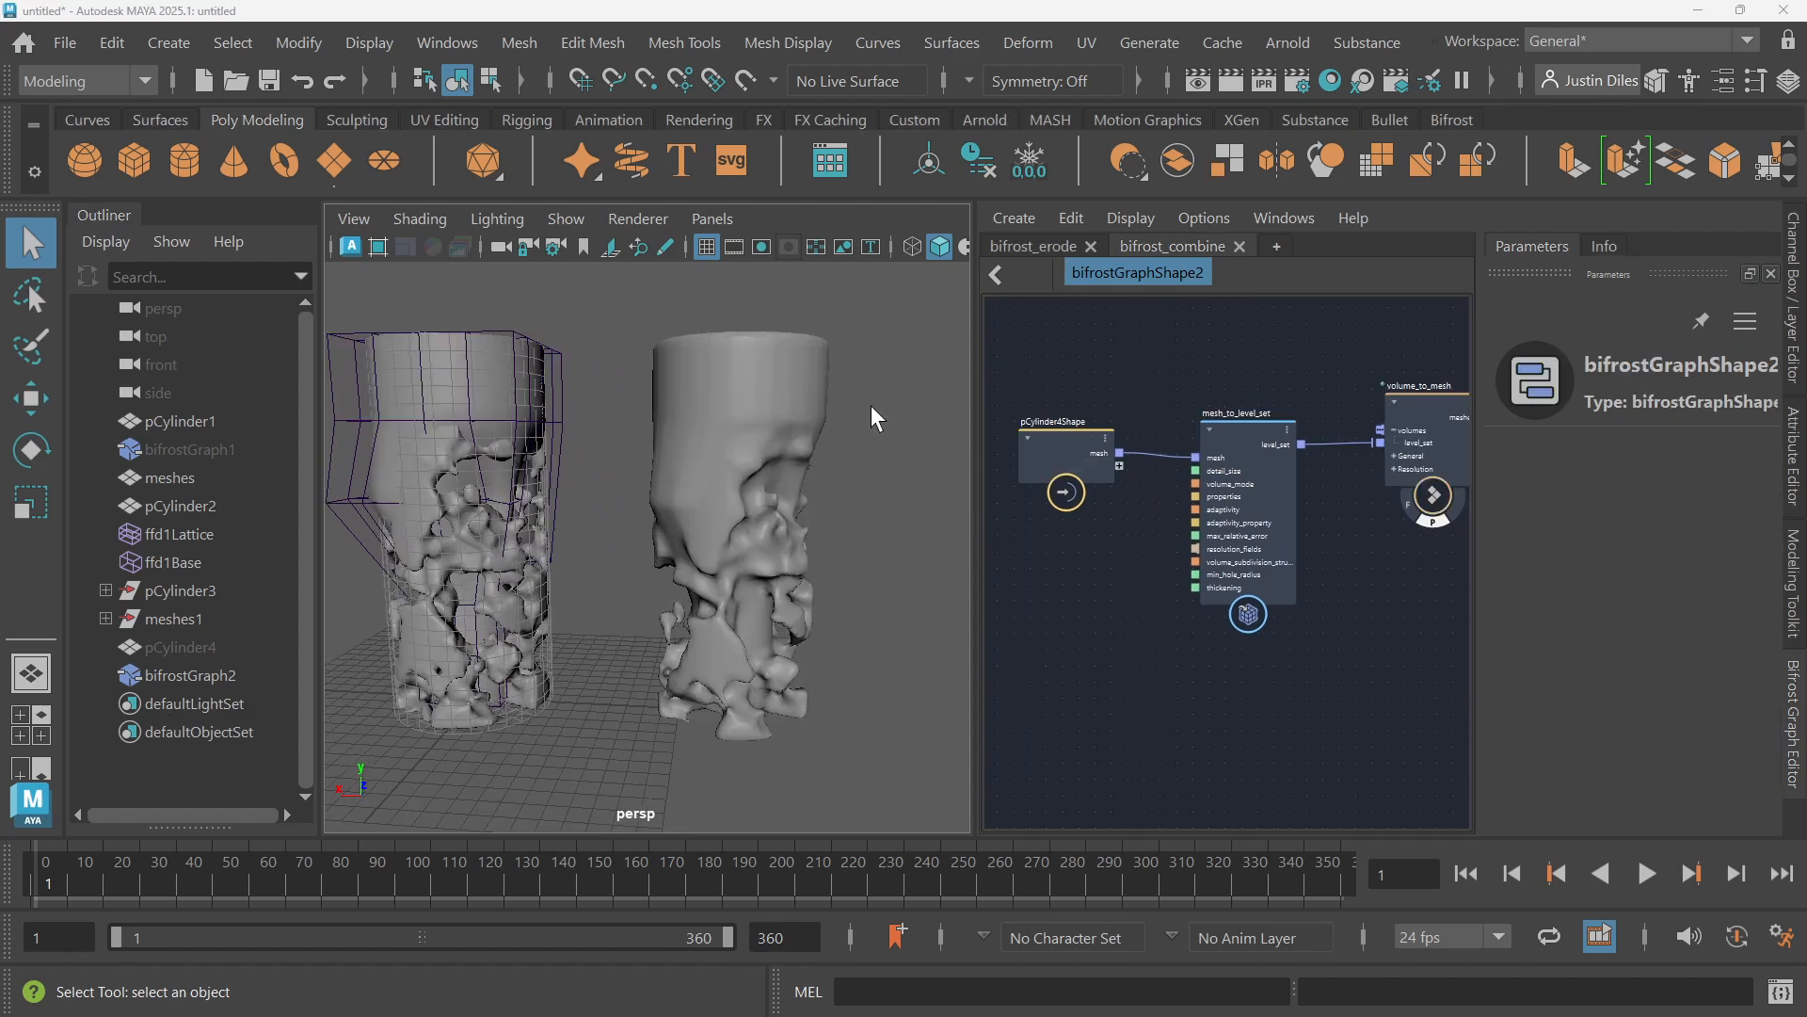
pyautogui.scroll(-5, 842, 461)
pyautogui.moveTo(895, 416); pyautogui.dragTo(625, 657)
pyautogui.scroll(4, 694, 577)
pyautogui.click(806, 536)
pyautogui.scroll(5, 803, 564)
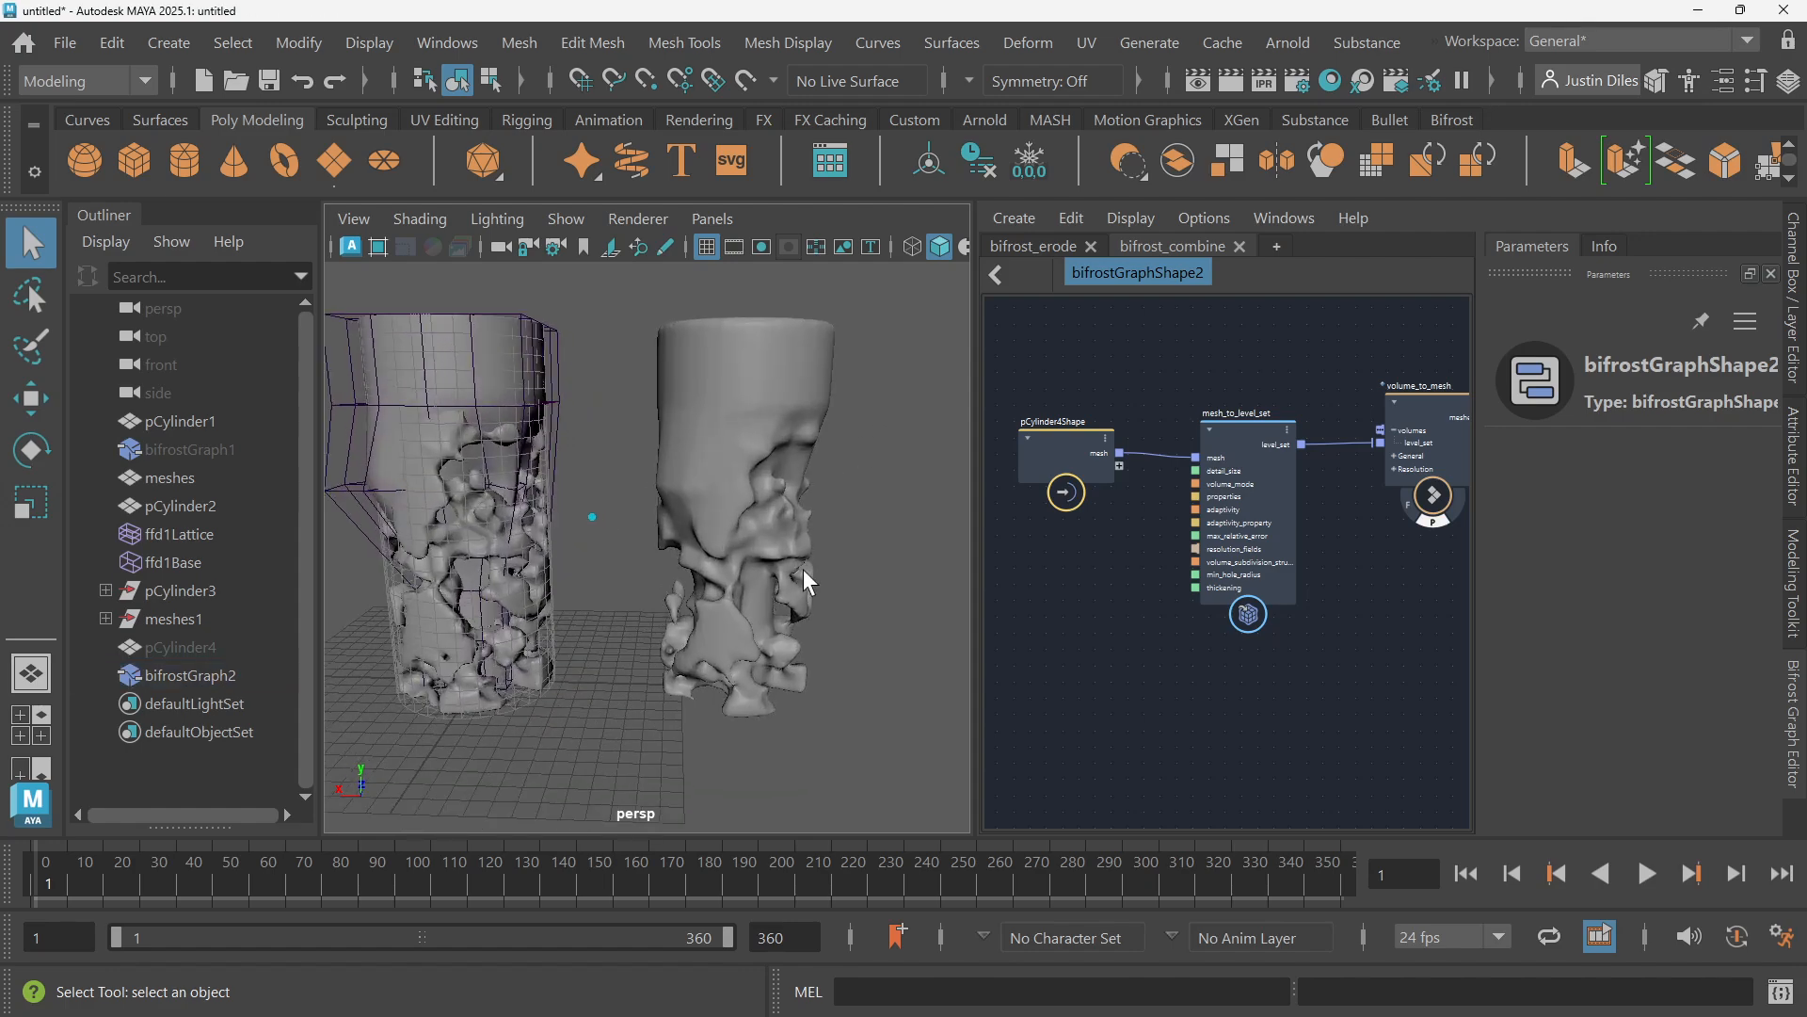
pyautogui.moveTo(804, 571)
pyautogui.keyDown('alt'); pyautogui.mouseDown()
pyautogui.moveTo(802, 600)
pyautogui.moveTo(739, 590)
pyautogui.moveTo(708, 493)
pyautogui.moveTo(772, 630)
pyautogui.moveTo(781, 566)
pyautogui.moveTo(922, 591)
pyautogui.moveTo(783, 621)
pyautogui.moveTo(779, 576)
pyautogui.mouseUp(); pyautogui.keyUp('alt')
pyautogui.scroll(-5, 779, 576)
pyautogui.scroll(-3, 791, 575)
pyautogui.click(766, 602)
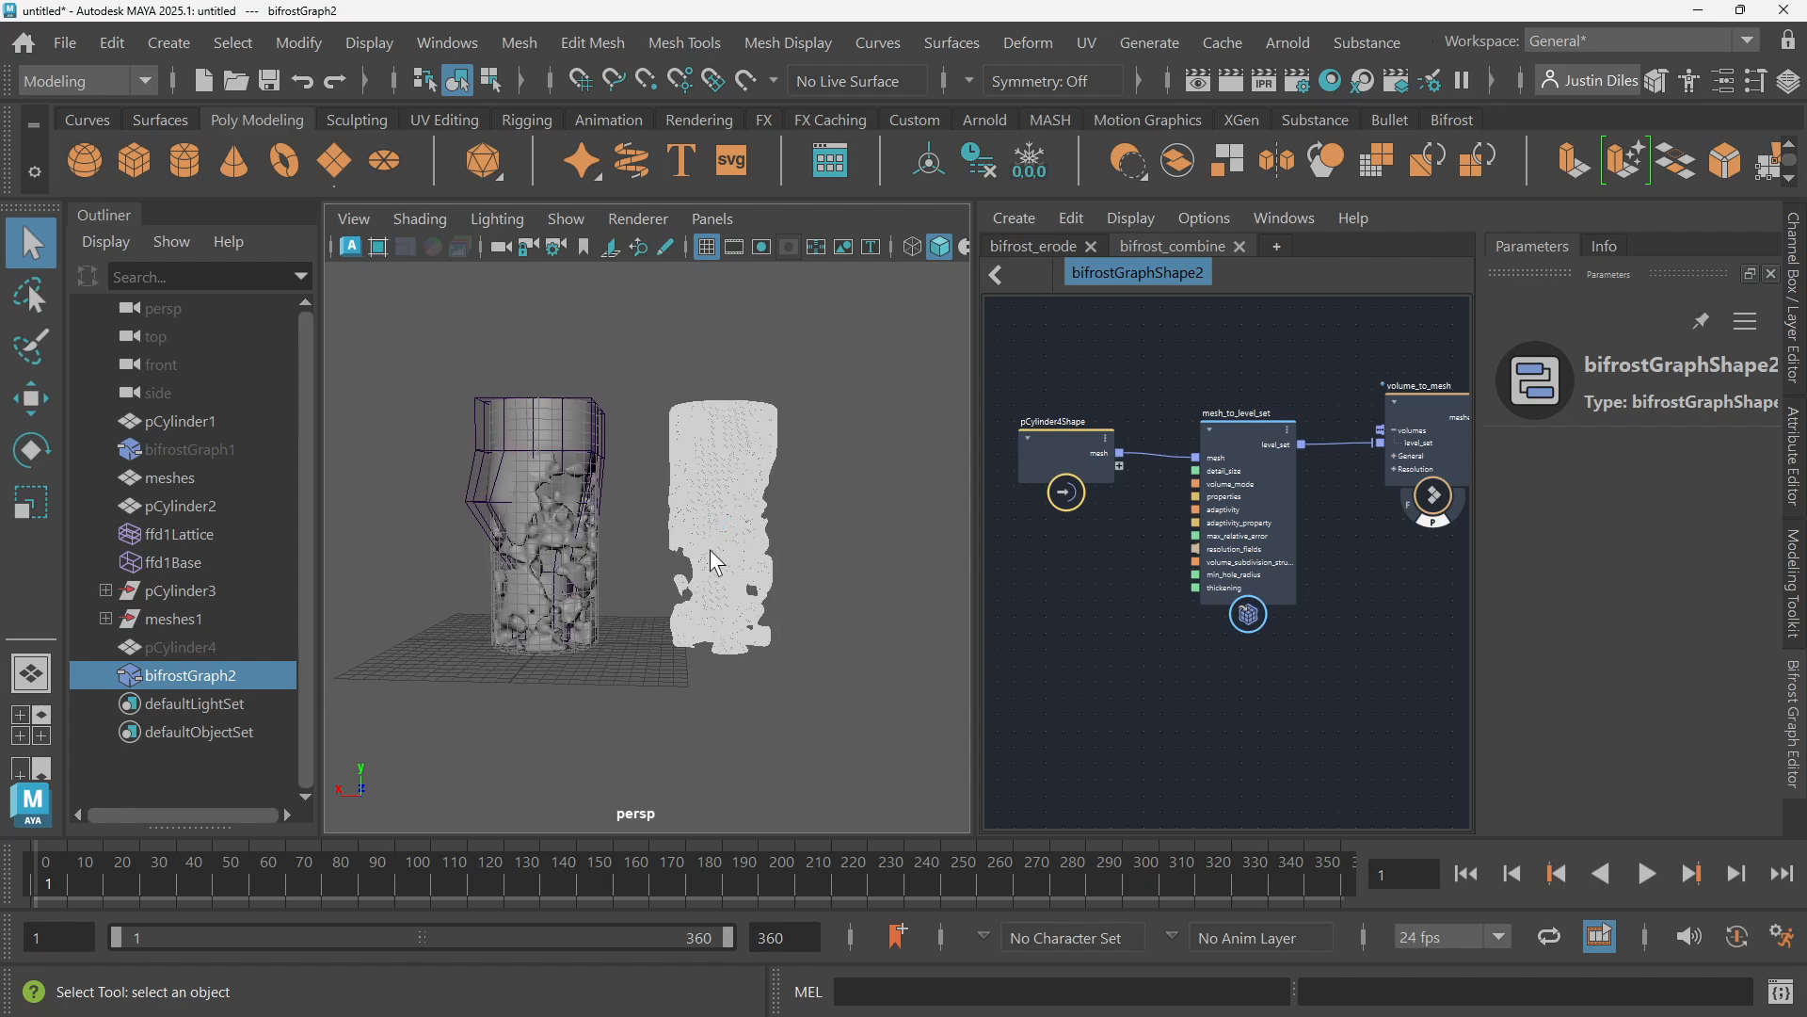
pyautogui.press('w')
pyautogui.moveTo(406, 644); pyautogui.dragTo(635, 689)
pyautogui.scroll(5, 576, 515)
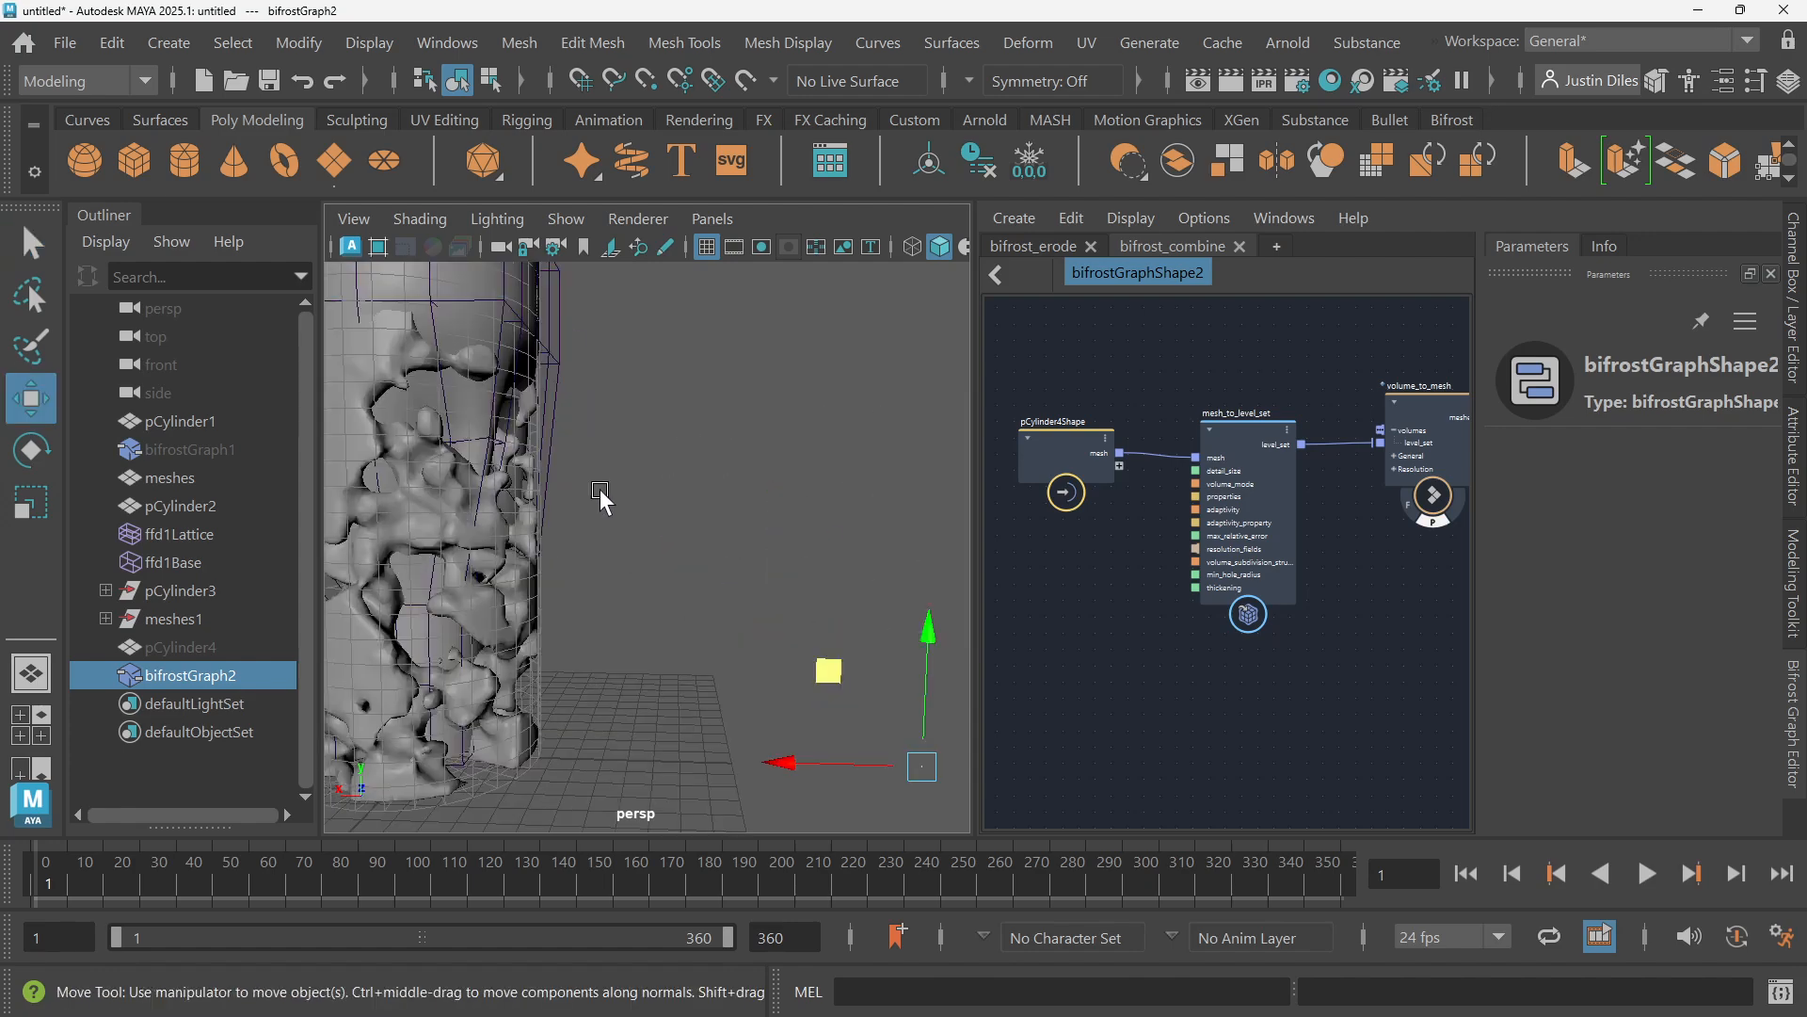
pyautogui.click(32, 243)
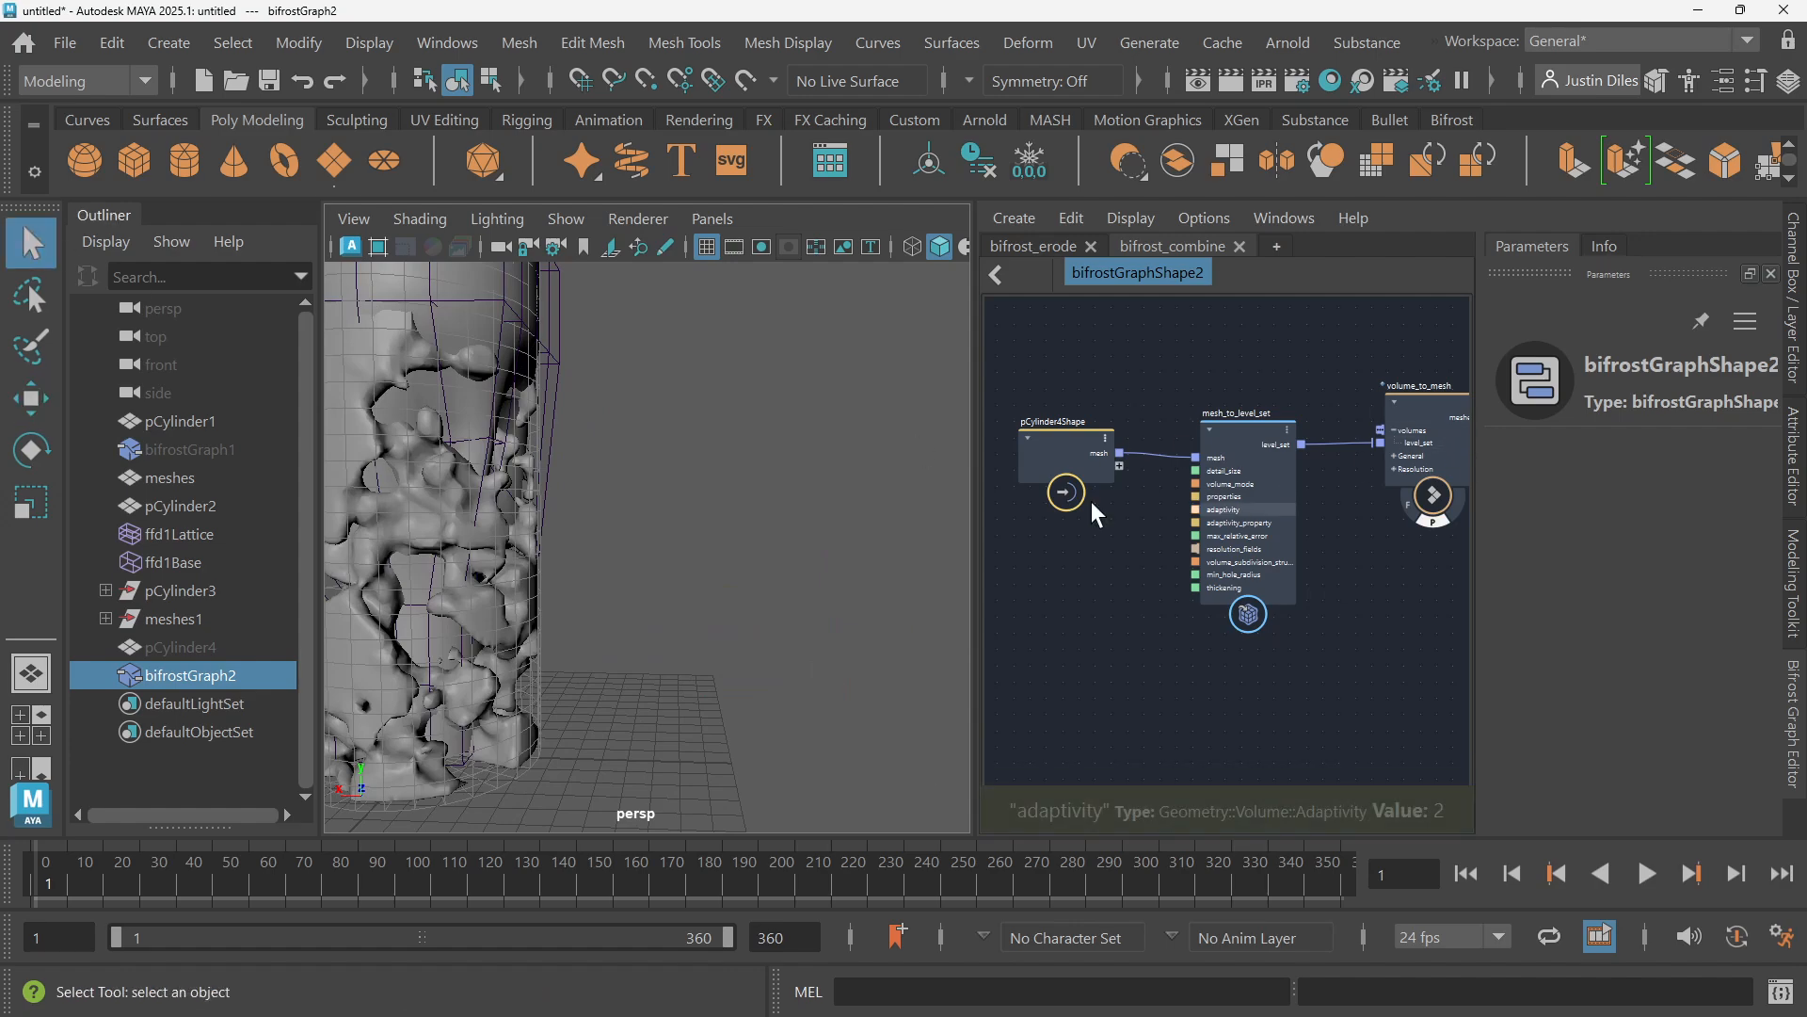
pyautogui.scroll(-5, 625, 509)
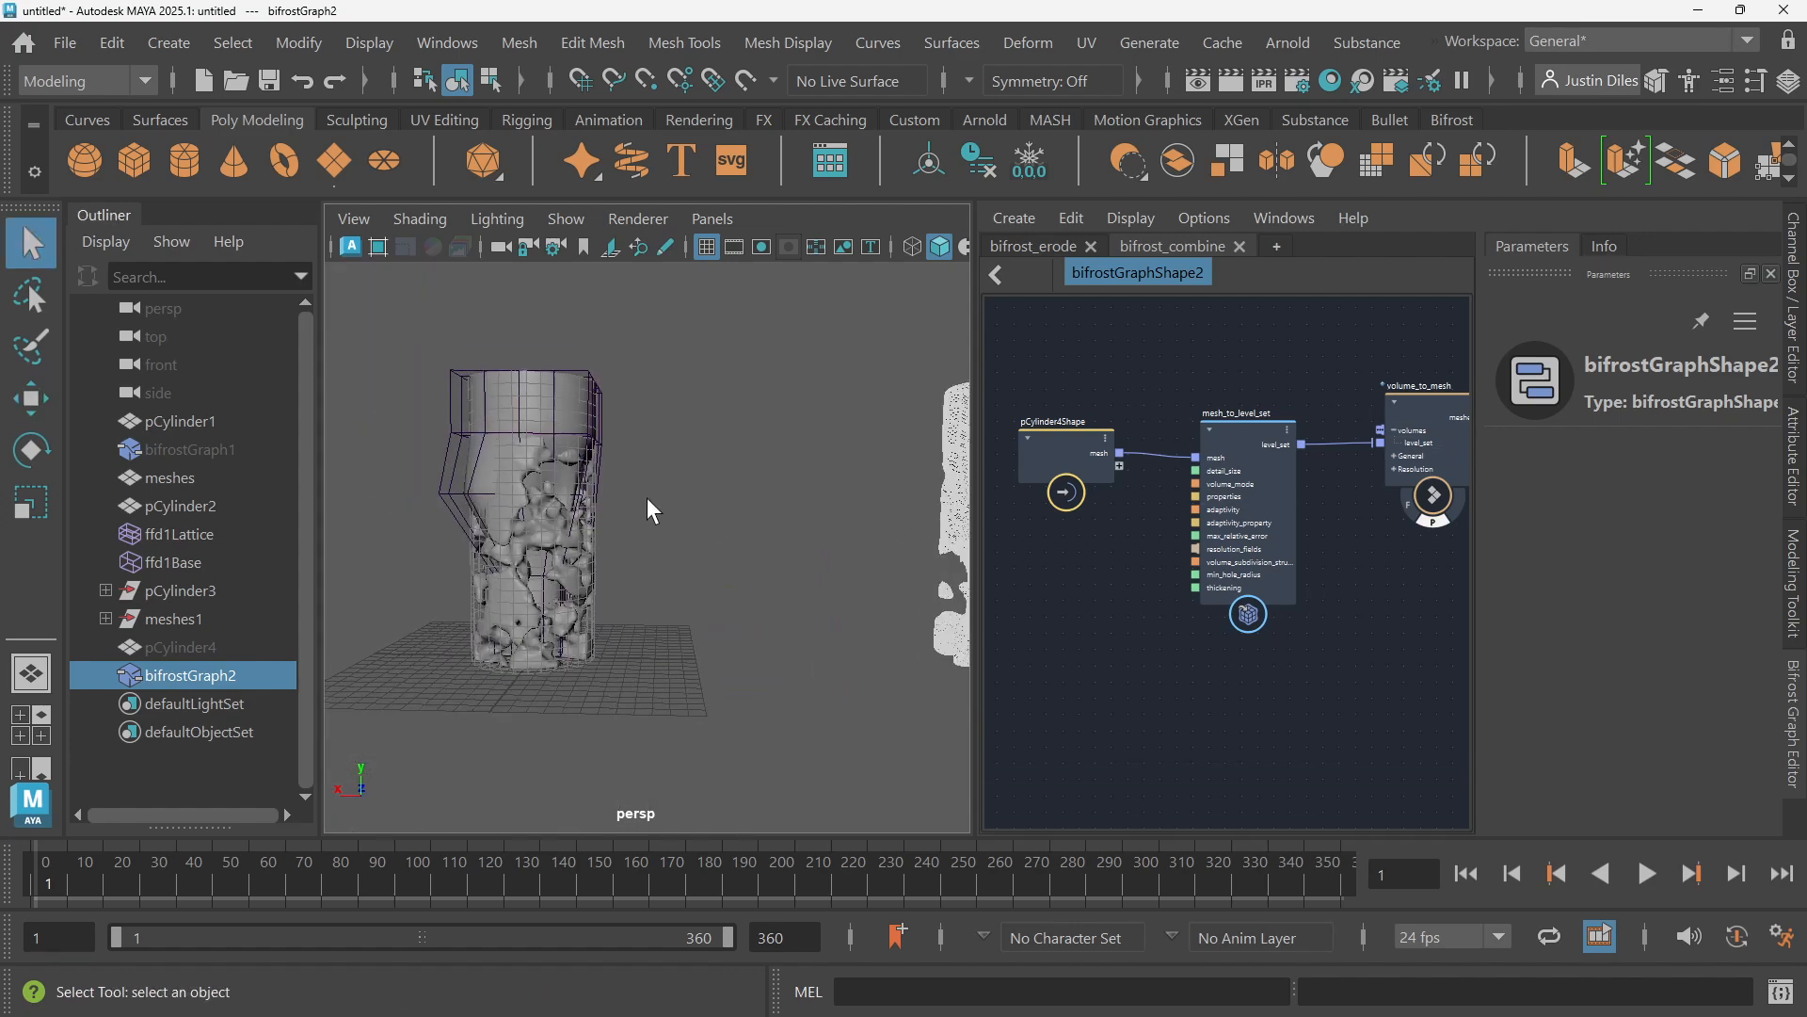
# Switch ffd1Lattice to lattice point editing and select the lattice points in its lower part
pyautogui.click(591, 475)
pyautogui.moveTo(751, 487)
pyautogui.keyDown('alt'); pyautogui.mouseDown()
pyautogui.moveTo(651, 536)
pyautogui.moveTo(757, 462)
pyautogui.mouseUp(); pyautogui.keyUp('alt')
pyautogui.scroll(2, 760, 461)
pyautogui.keyDown('alt'); pyautogui.moveTo(760, 462); pyautogui.dragTo(845, 490, button='middle'); pyautogui.keyUp('alt')
pyautogui.click(845, 490)
pyautogui.click(479, 482)
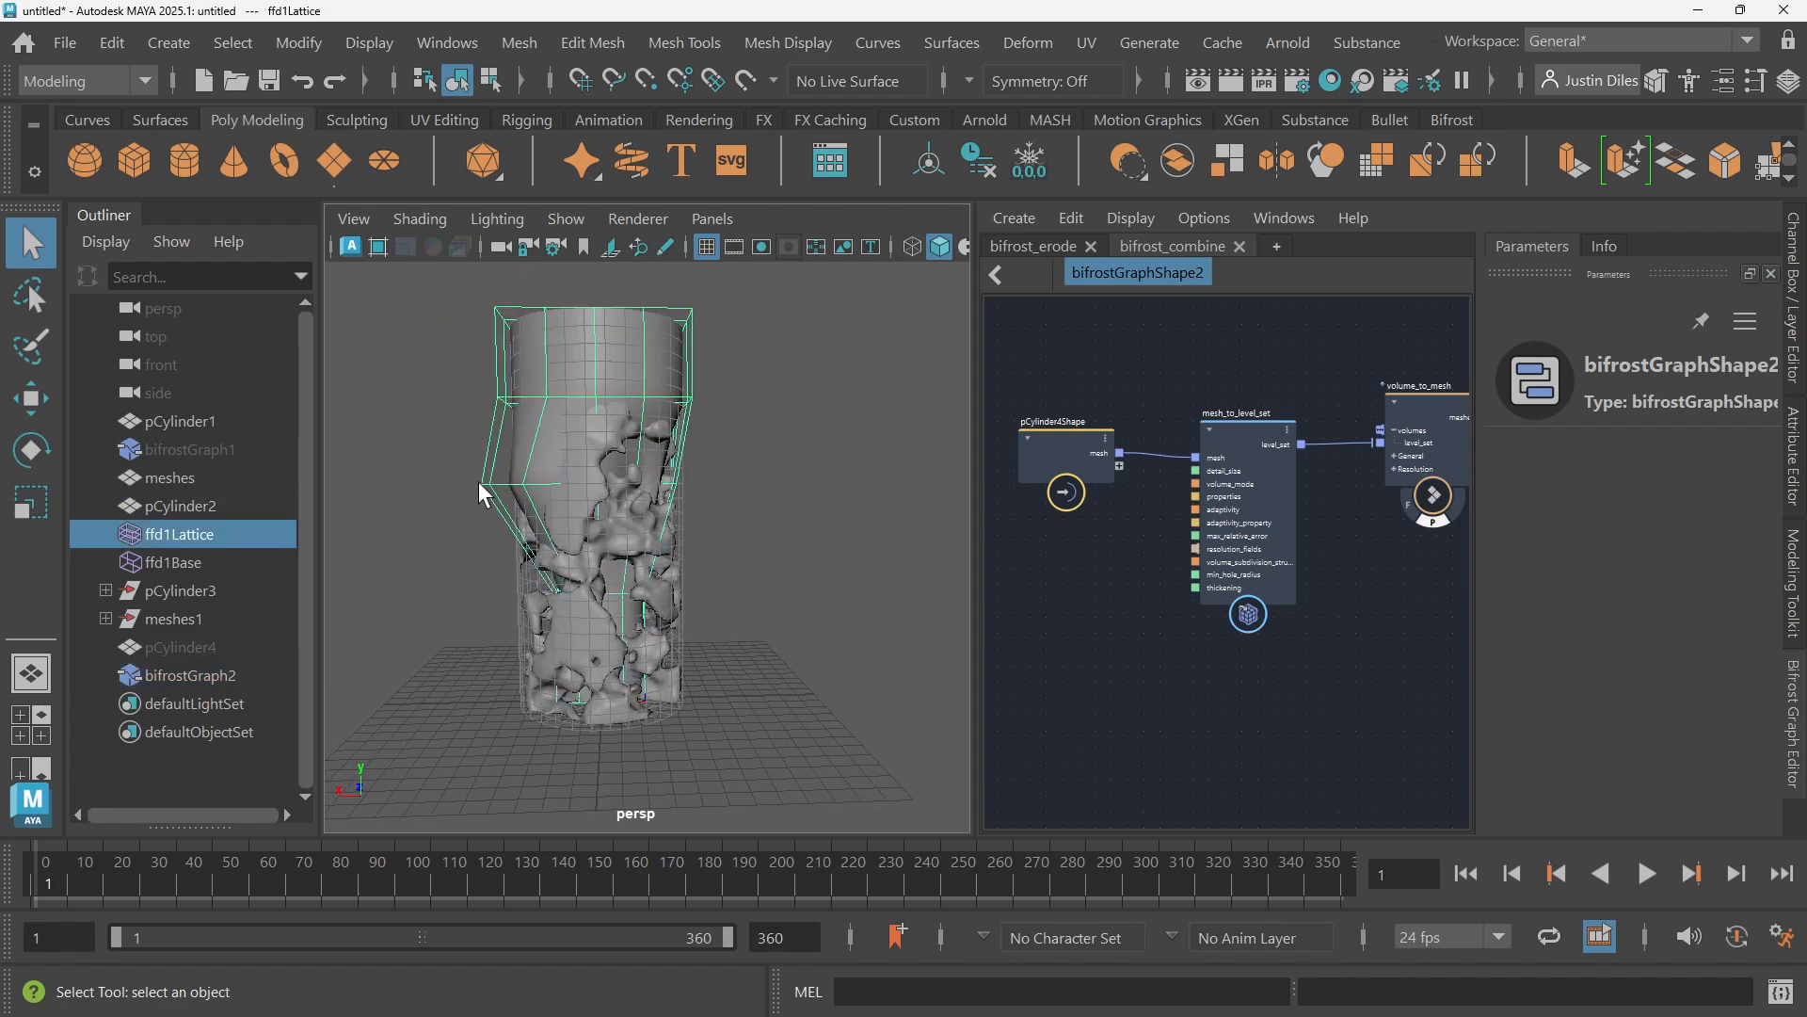
pyautogui.scroll(2, 478, 482)
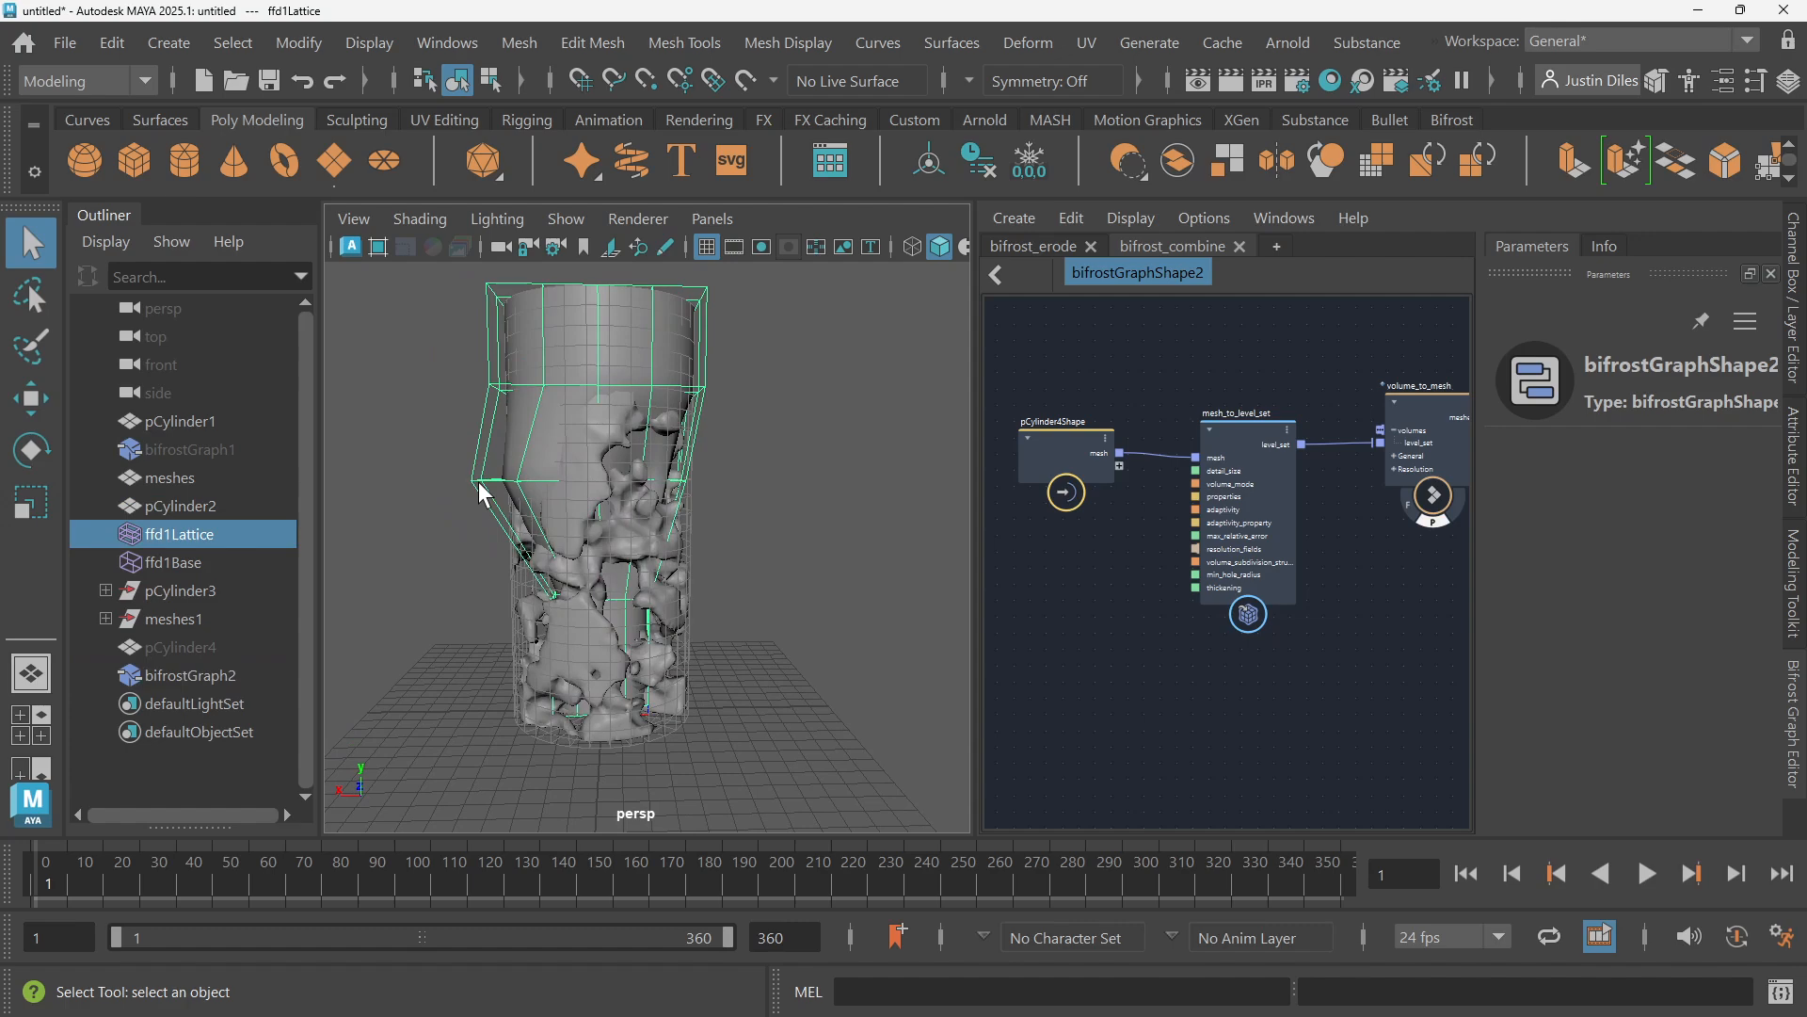
pyautogui.rightClick(482, 309)
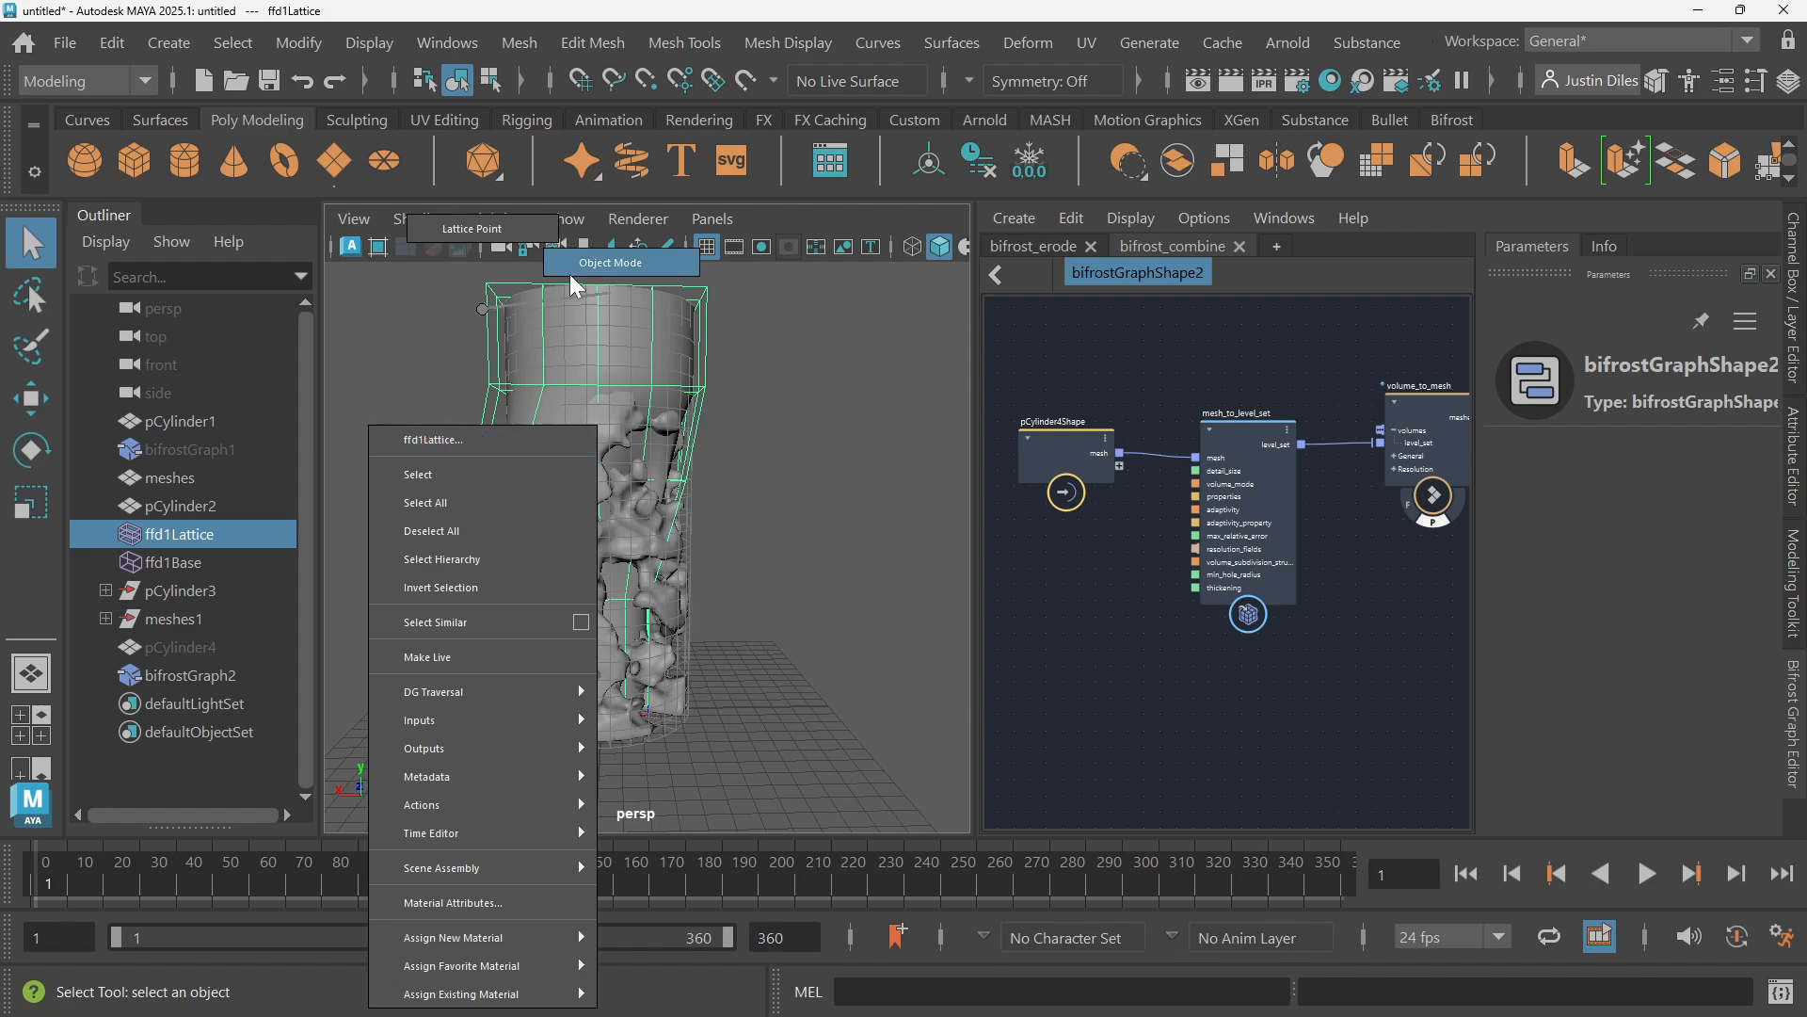
pyautogui.click(450, 226)
pyautogui.moveTo(460, 785); pyautogui.dragTo(730, 508)
pyautogui.scroll(5, 777, 613)
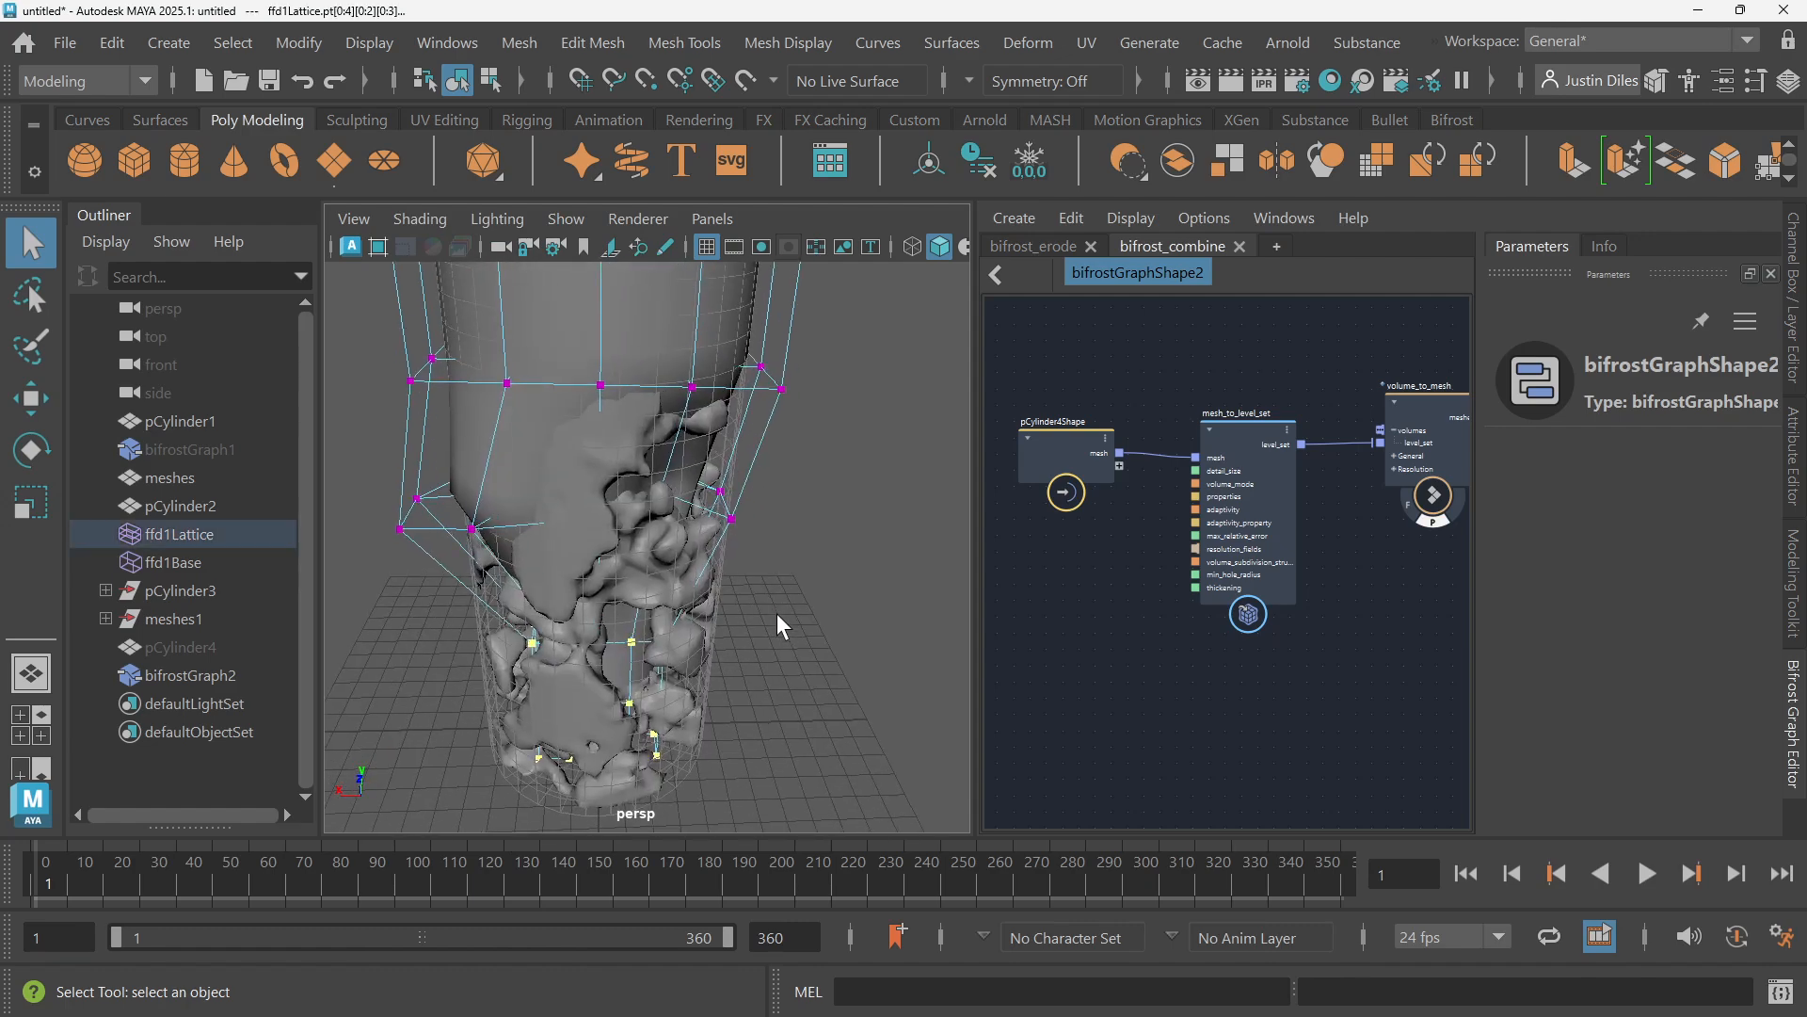
# Scale the selected lower lattice points inward to reshape the cylinder's lower edge, and clear the point selection
pyautogui.press('r')
pyautogui.moveTo(518, 579); pyautogui.dragTo(554, 590)
pyautogui.scroll(-3, 940, 551)
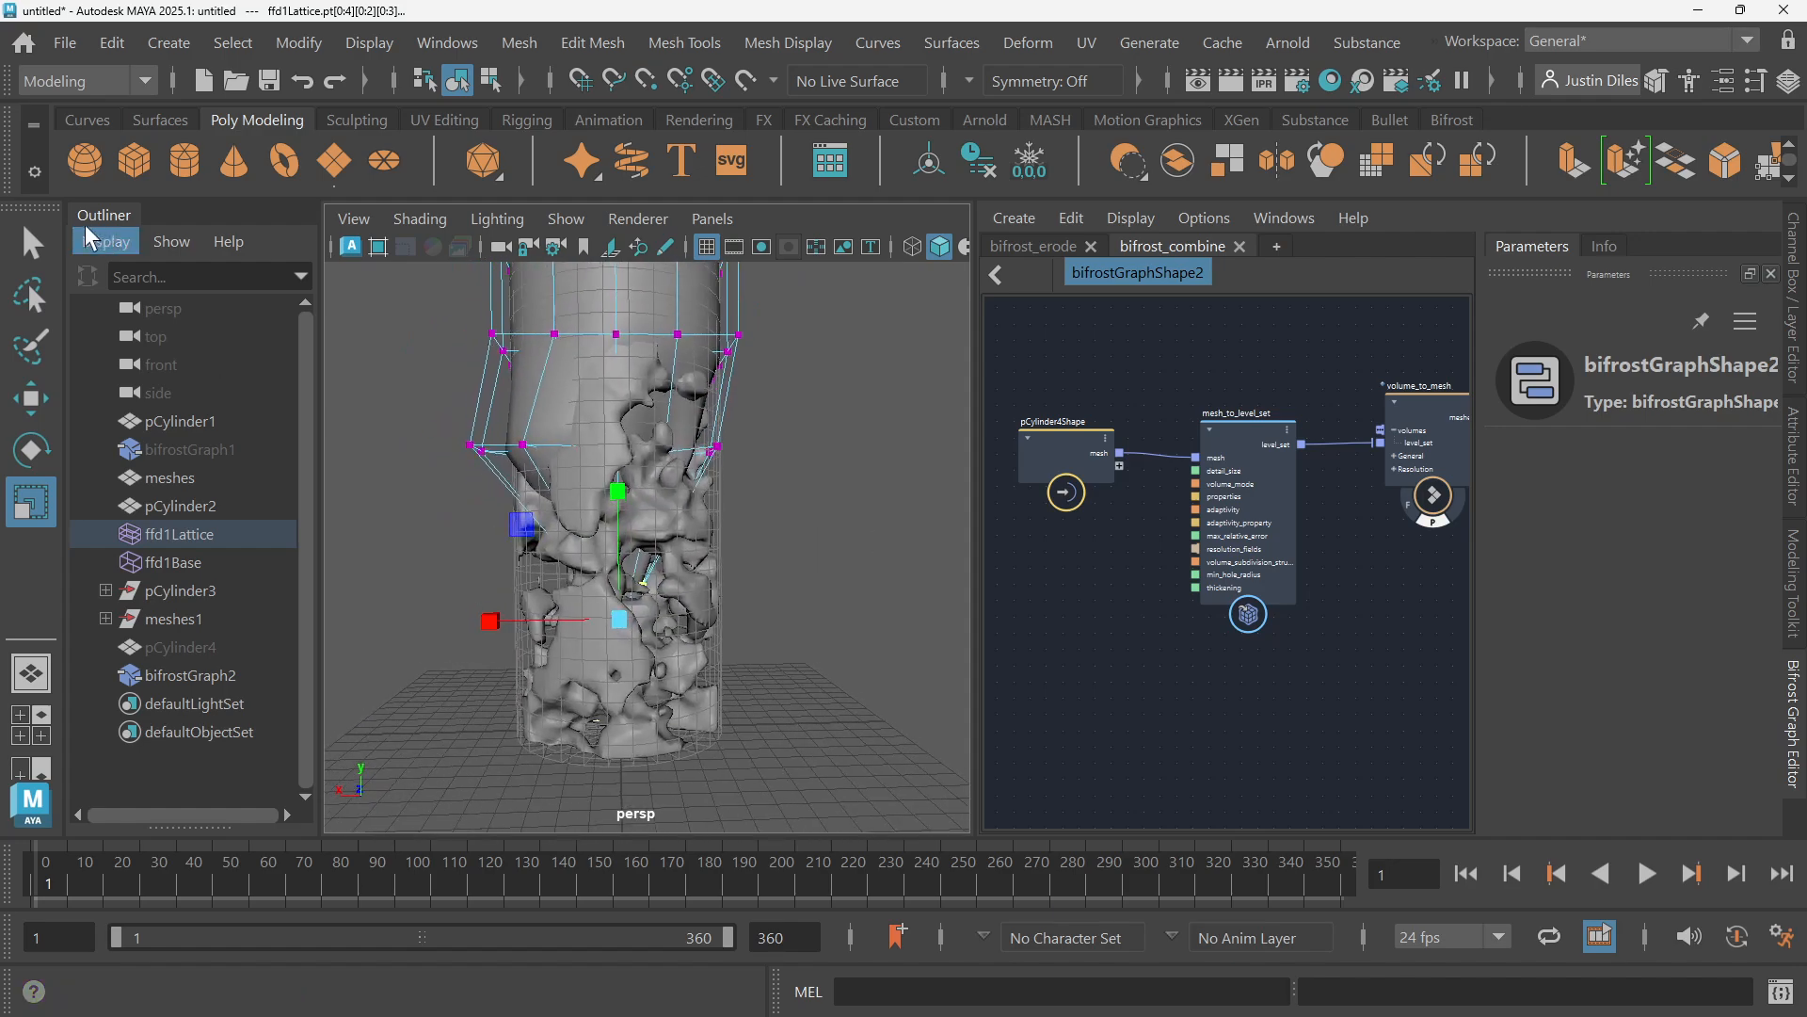
pyautogui.press('q')
pyautogui.click(815, 529)
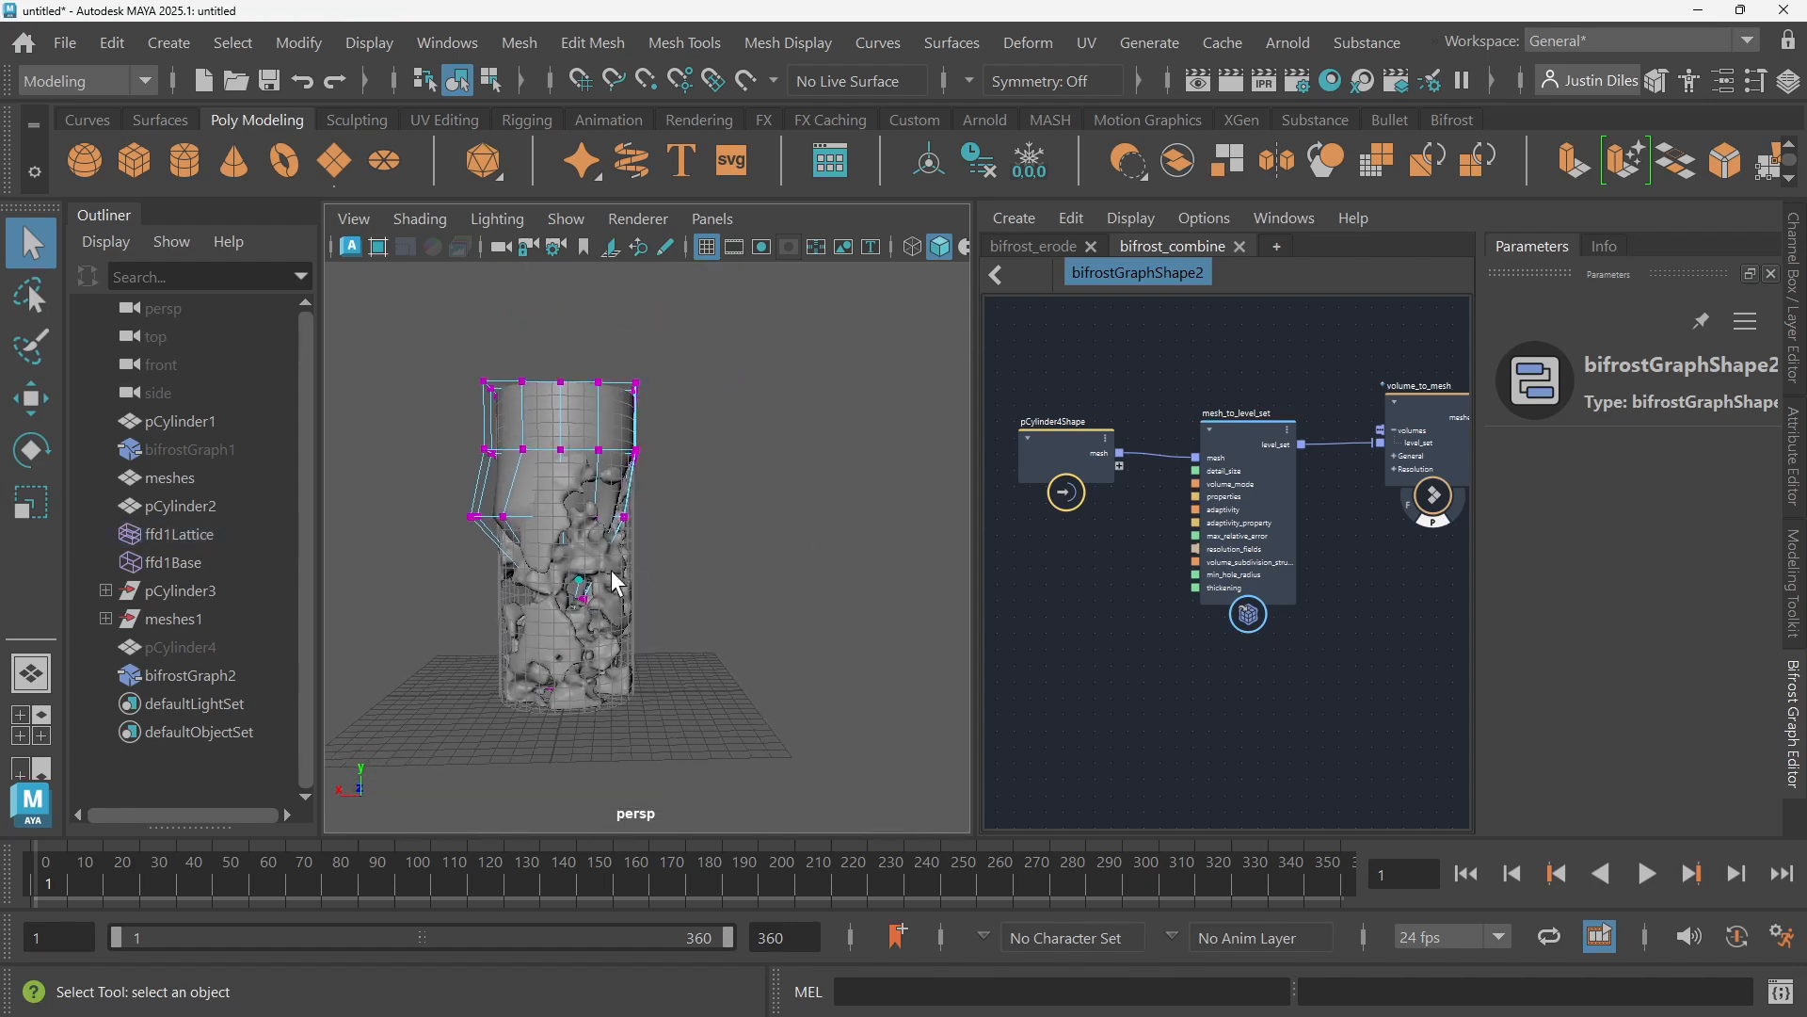
# Duplicate the meshes and pCylinder2 objects together and move the copies sideways, clear of the original column
pyautogui.click(553, 489)
pyautogui.keyDown('shift'); pyautogui.click(540, 433); pyautogui.keyUp('shift')
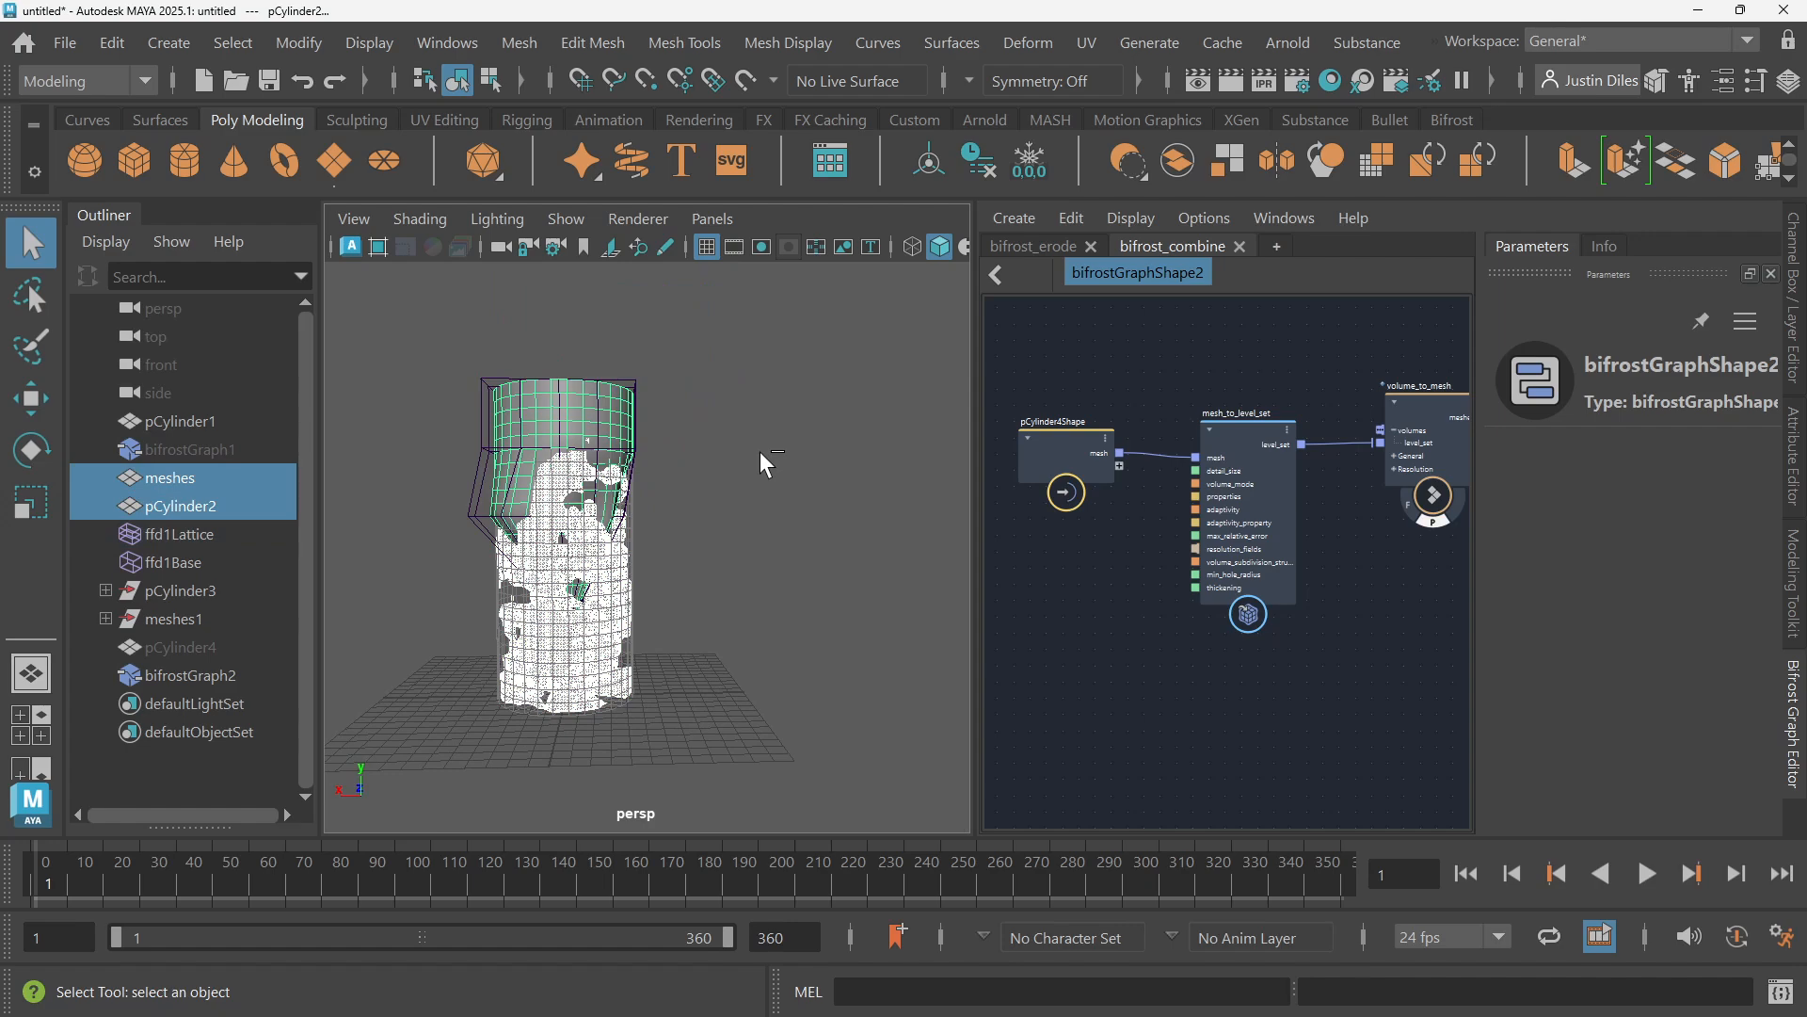
pyautogui.hotkey('ctrl', 'd')
pyautogui.press('w')
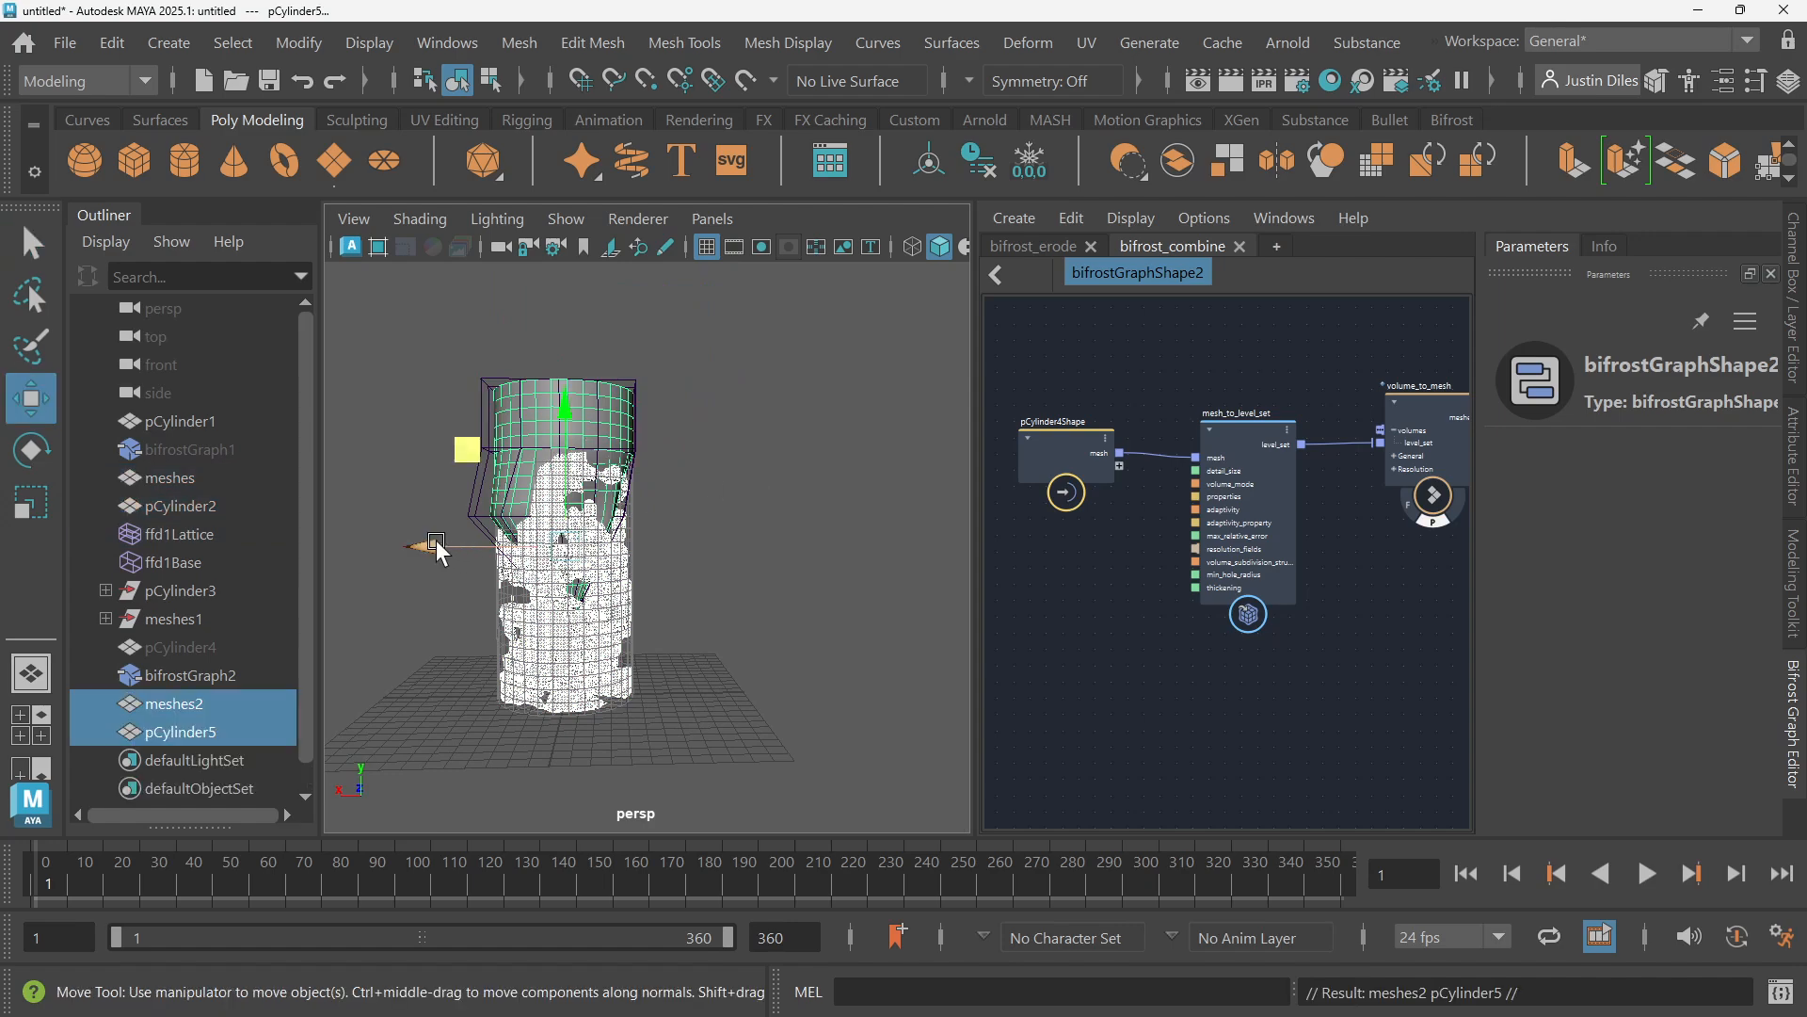
pyautogui.moveTo(438, 551); pyautogui.dragTo(692, 557)
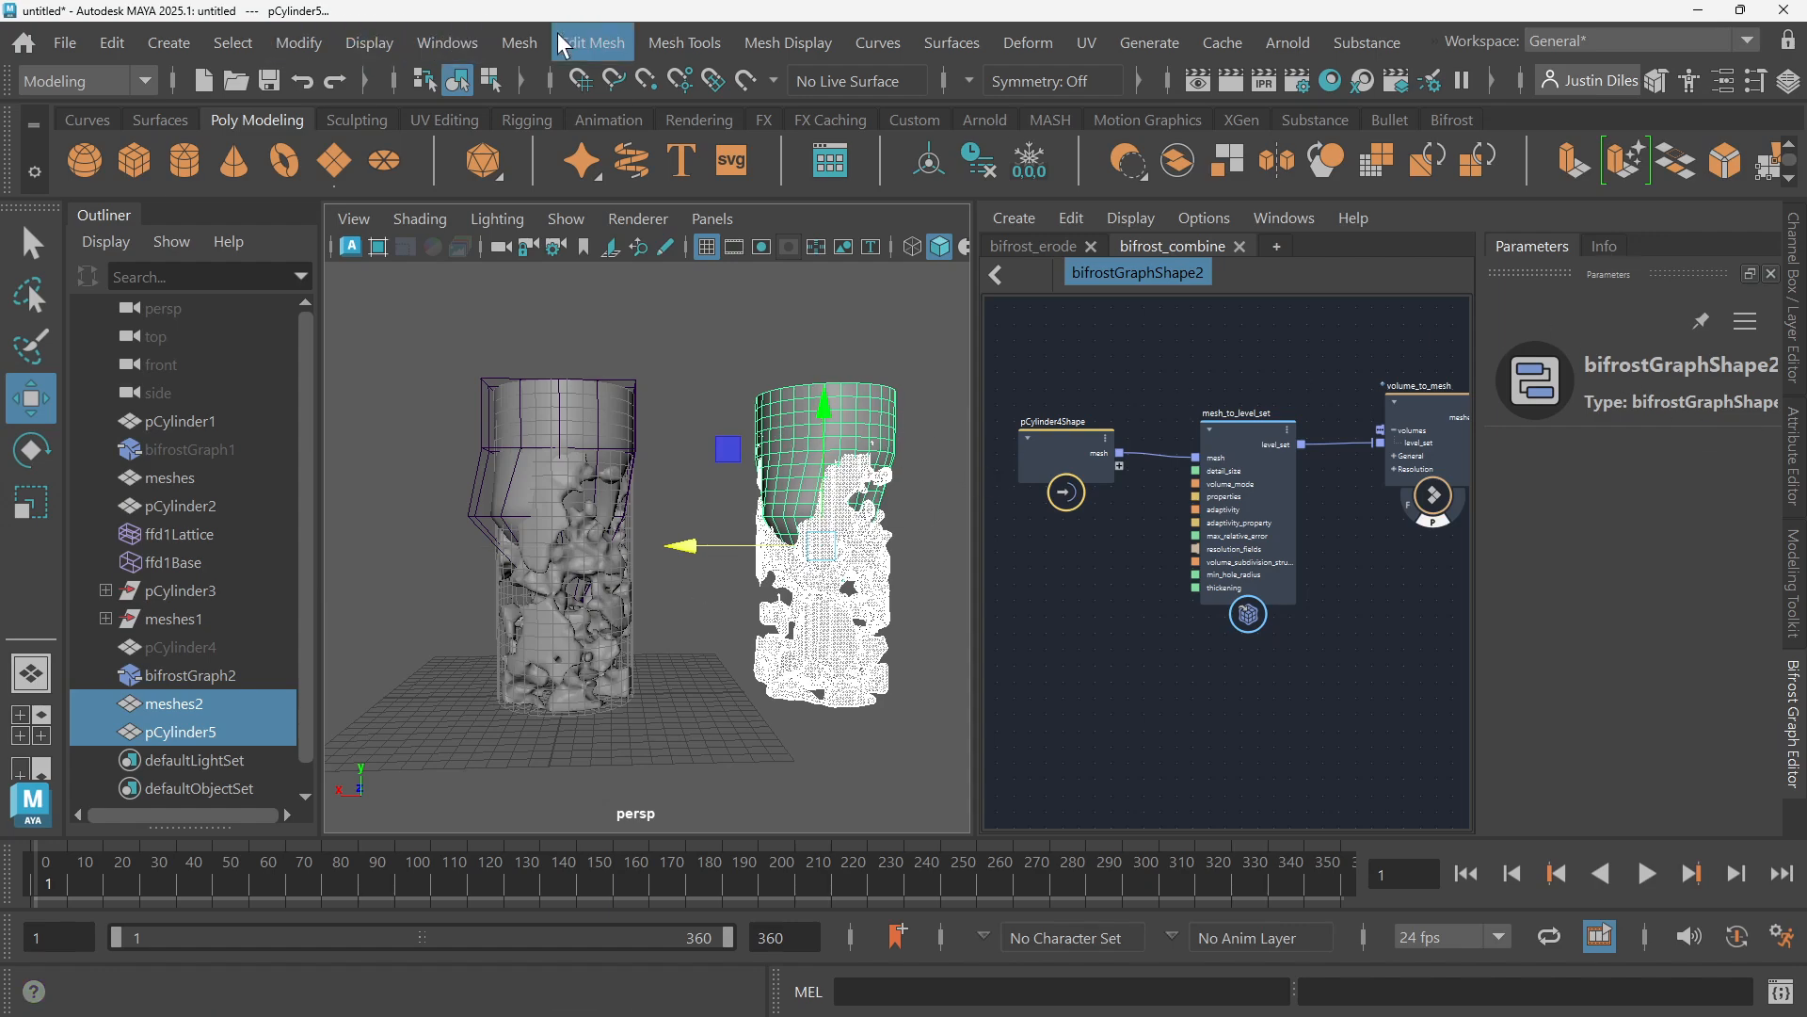
# Combine the two duplicates into one mesh and add it as an input node above pCylinder4Shape in the bifrost_combine graph
pyautogui.click(514, 42)
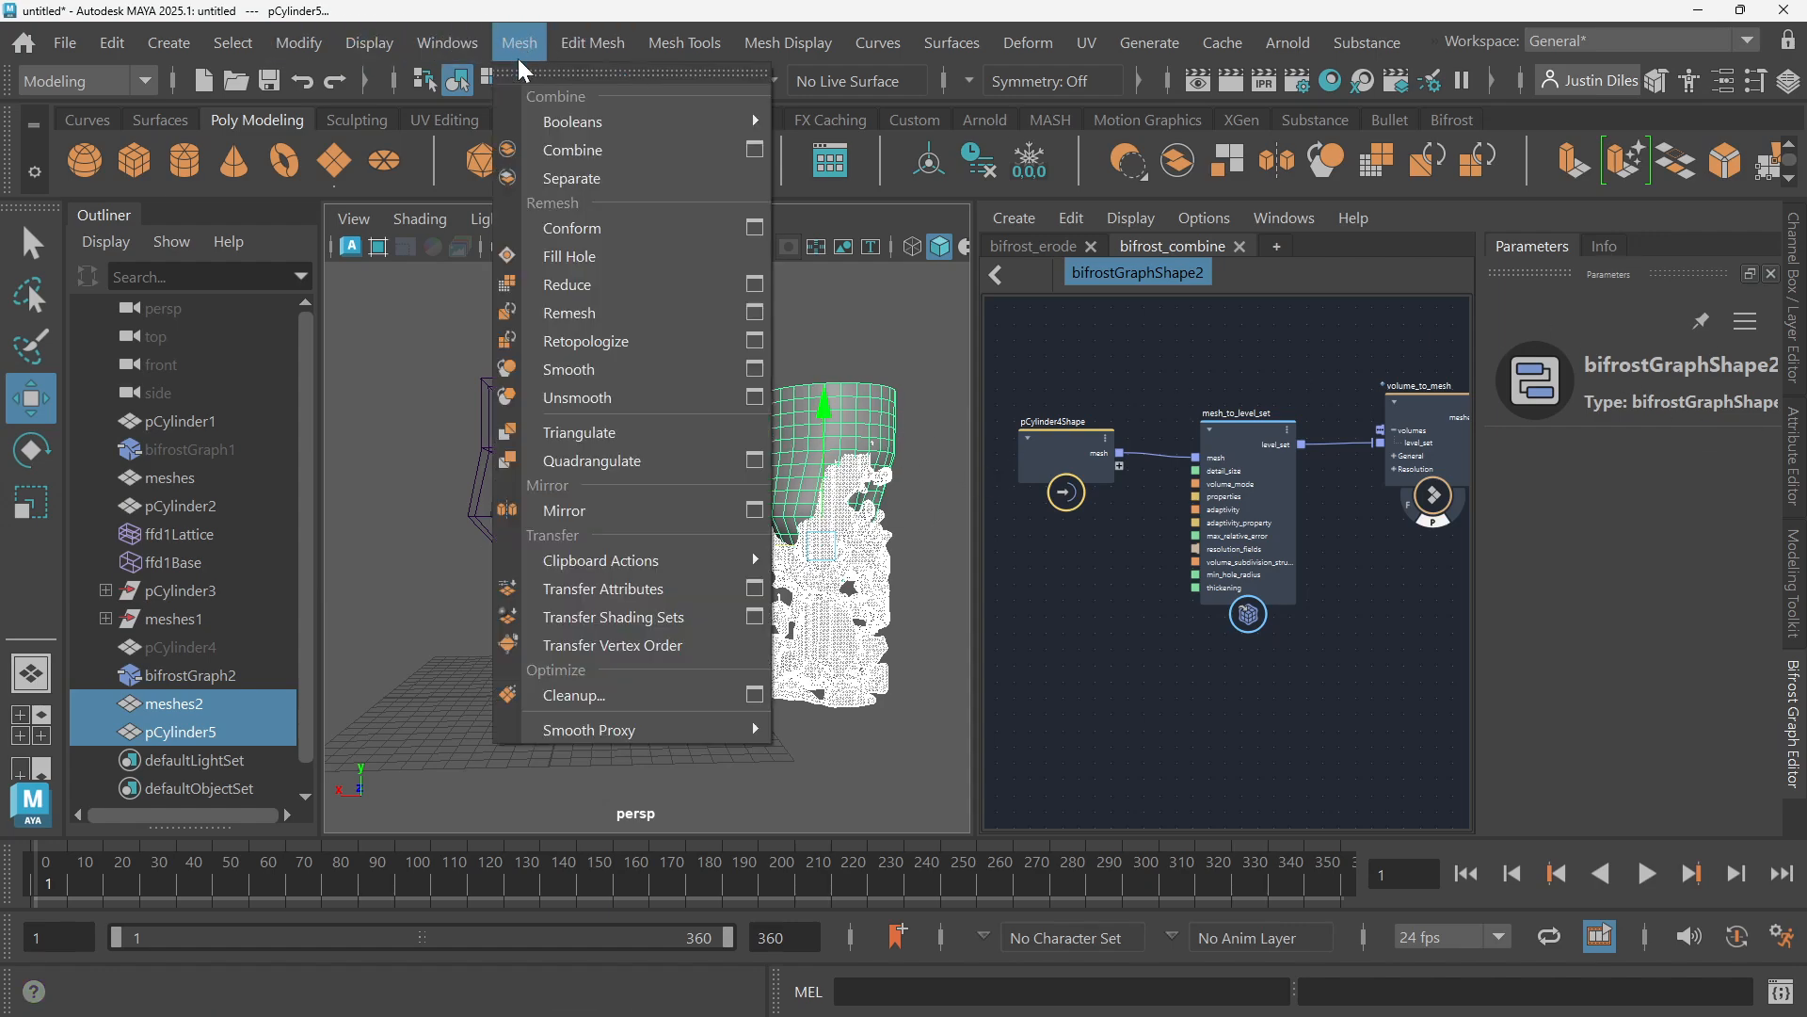
pyautogui.click(559, 160)
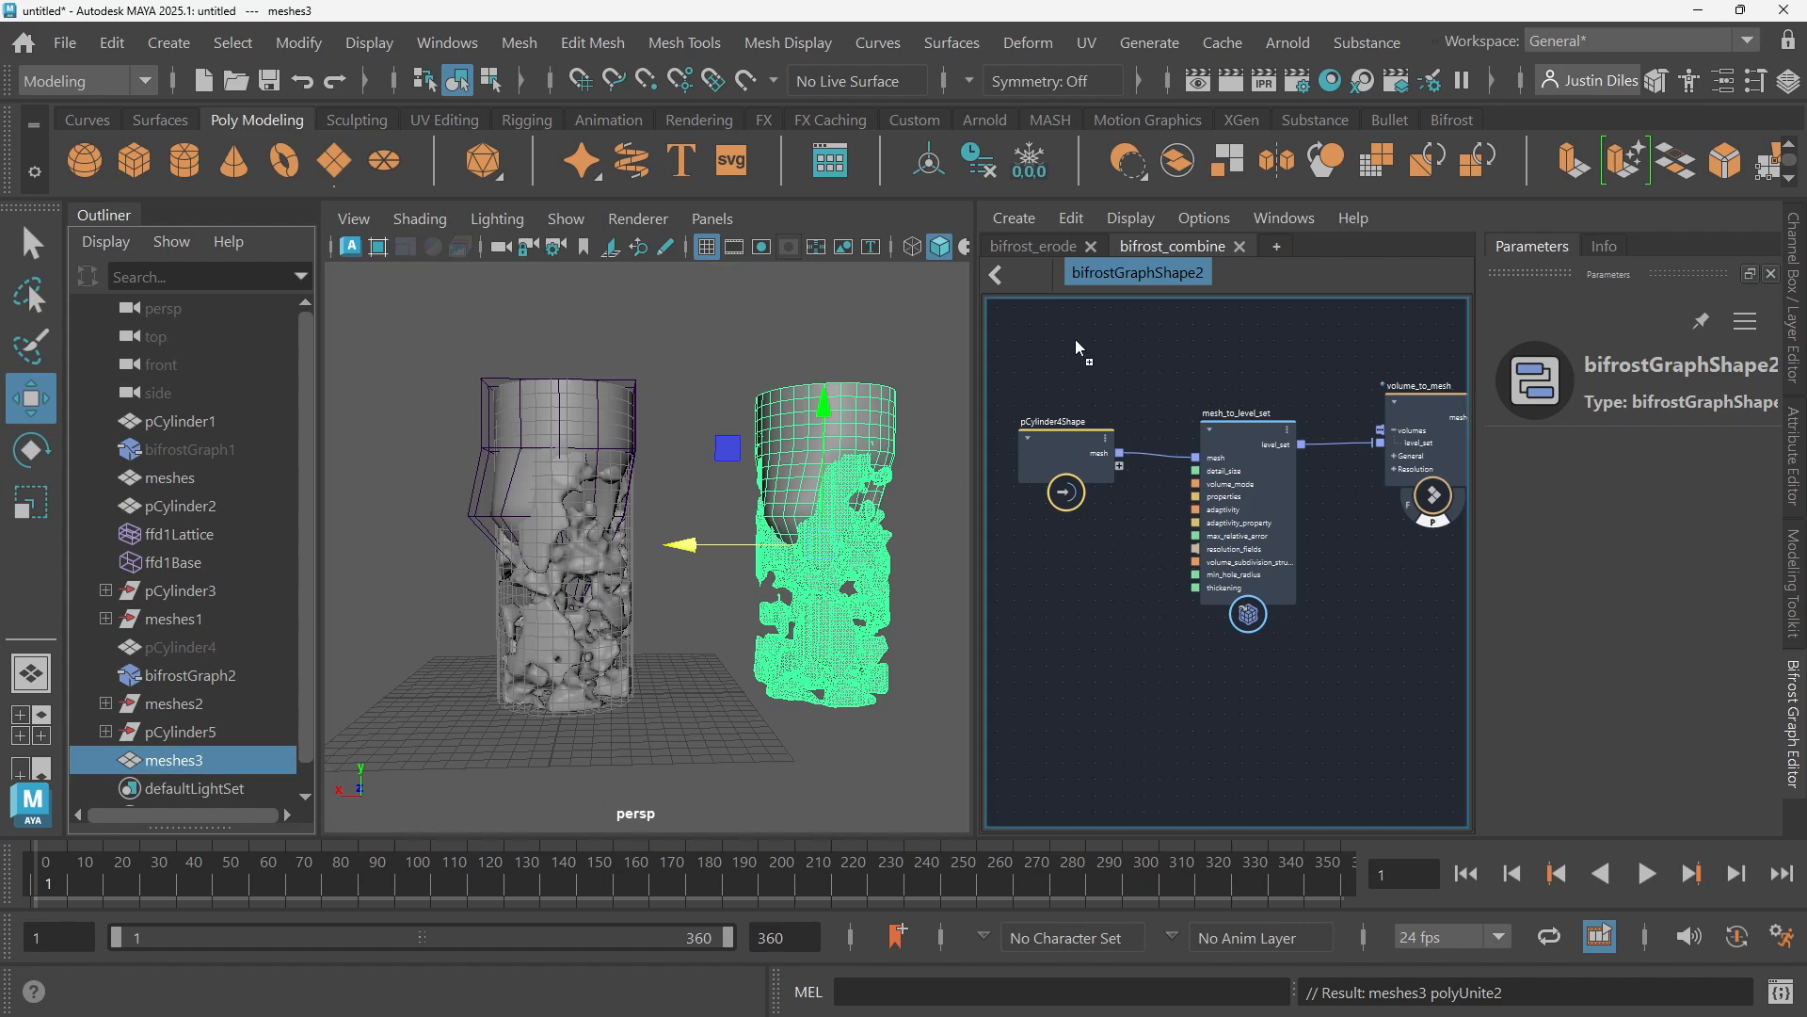
pyautogui.moveTo(1068, 348); pyautogui.dragTo(1068, 348, button='middle')
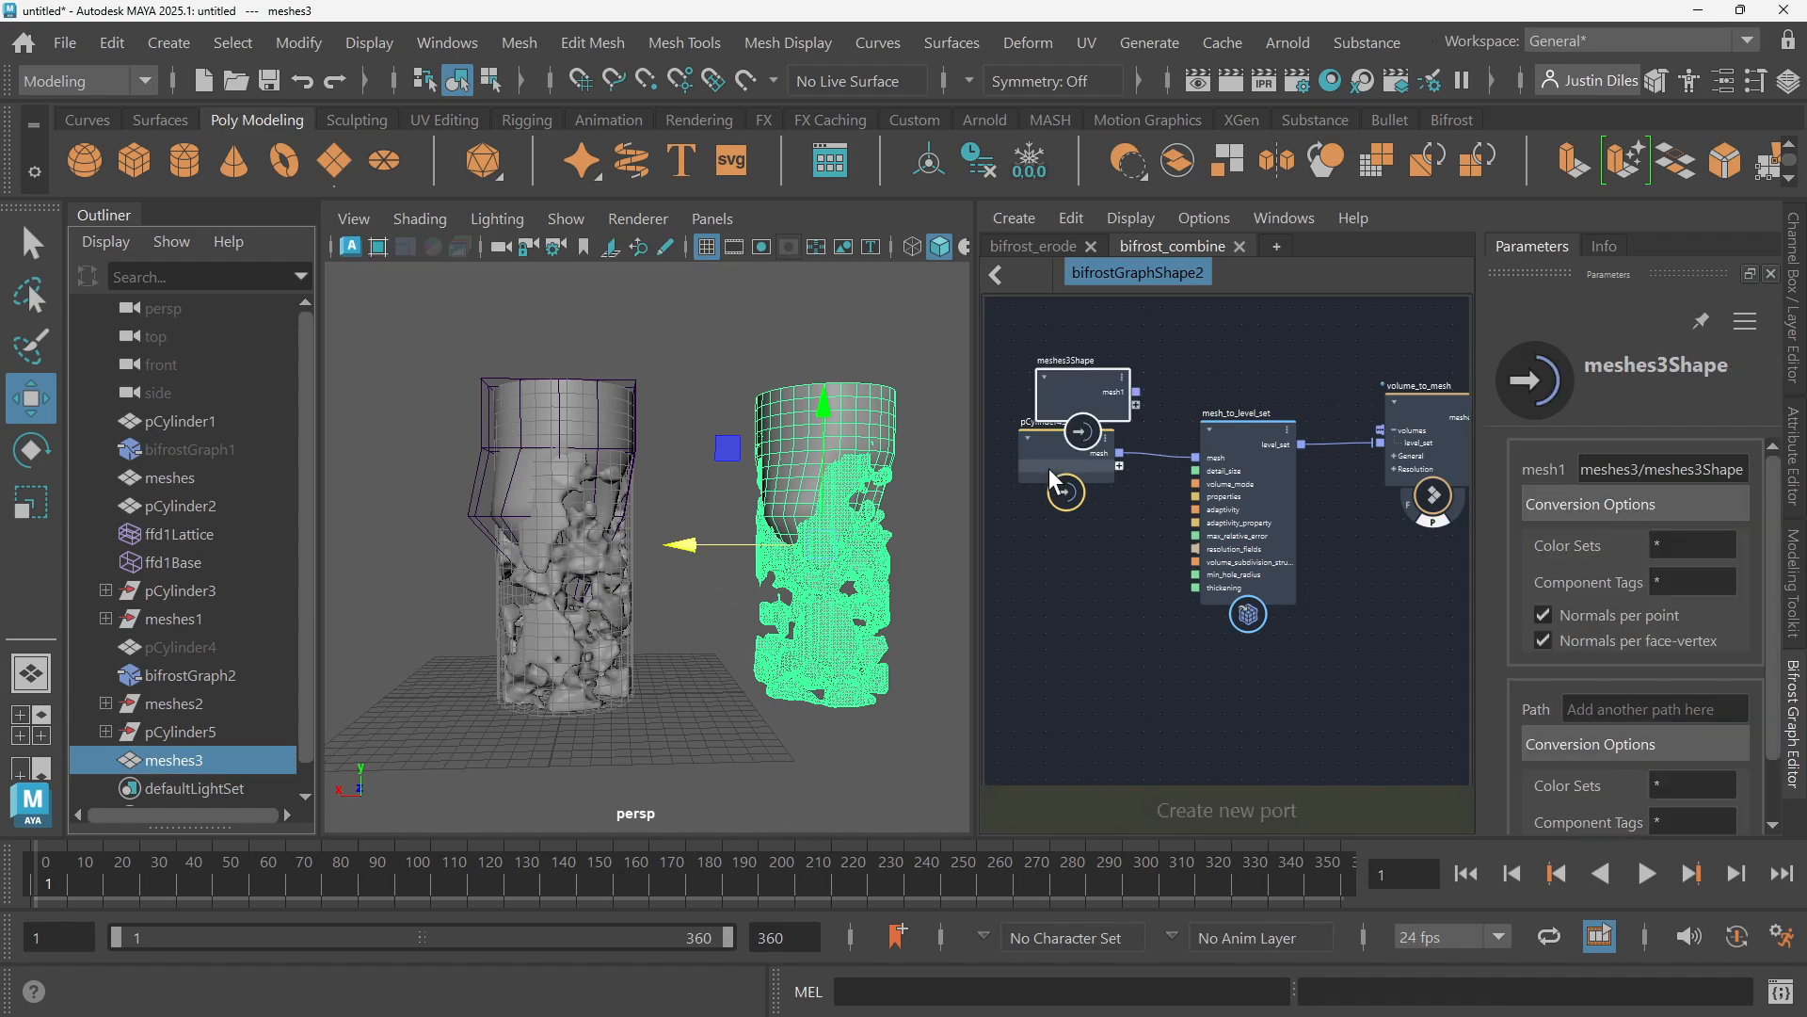
pyautogui.moveTo(1046, 462); pyautogui.dragTo(1050, 533)
pyautogui.scroll(4, 1105, 414)
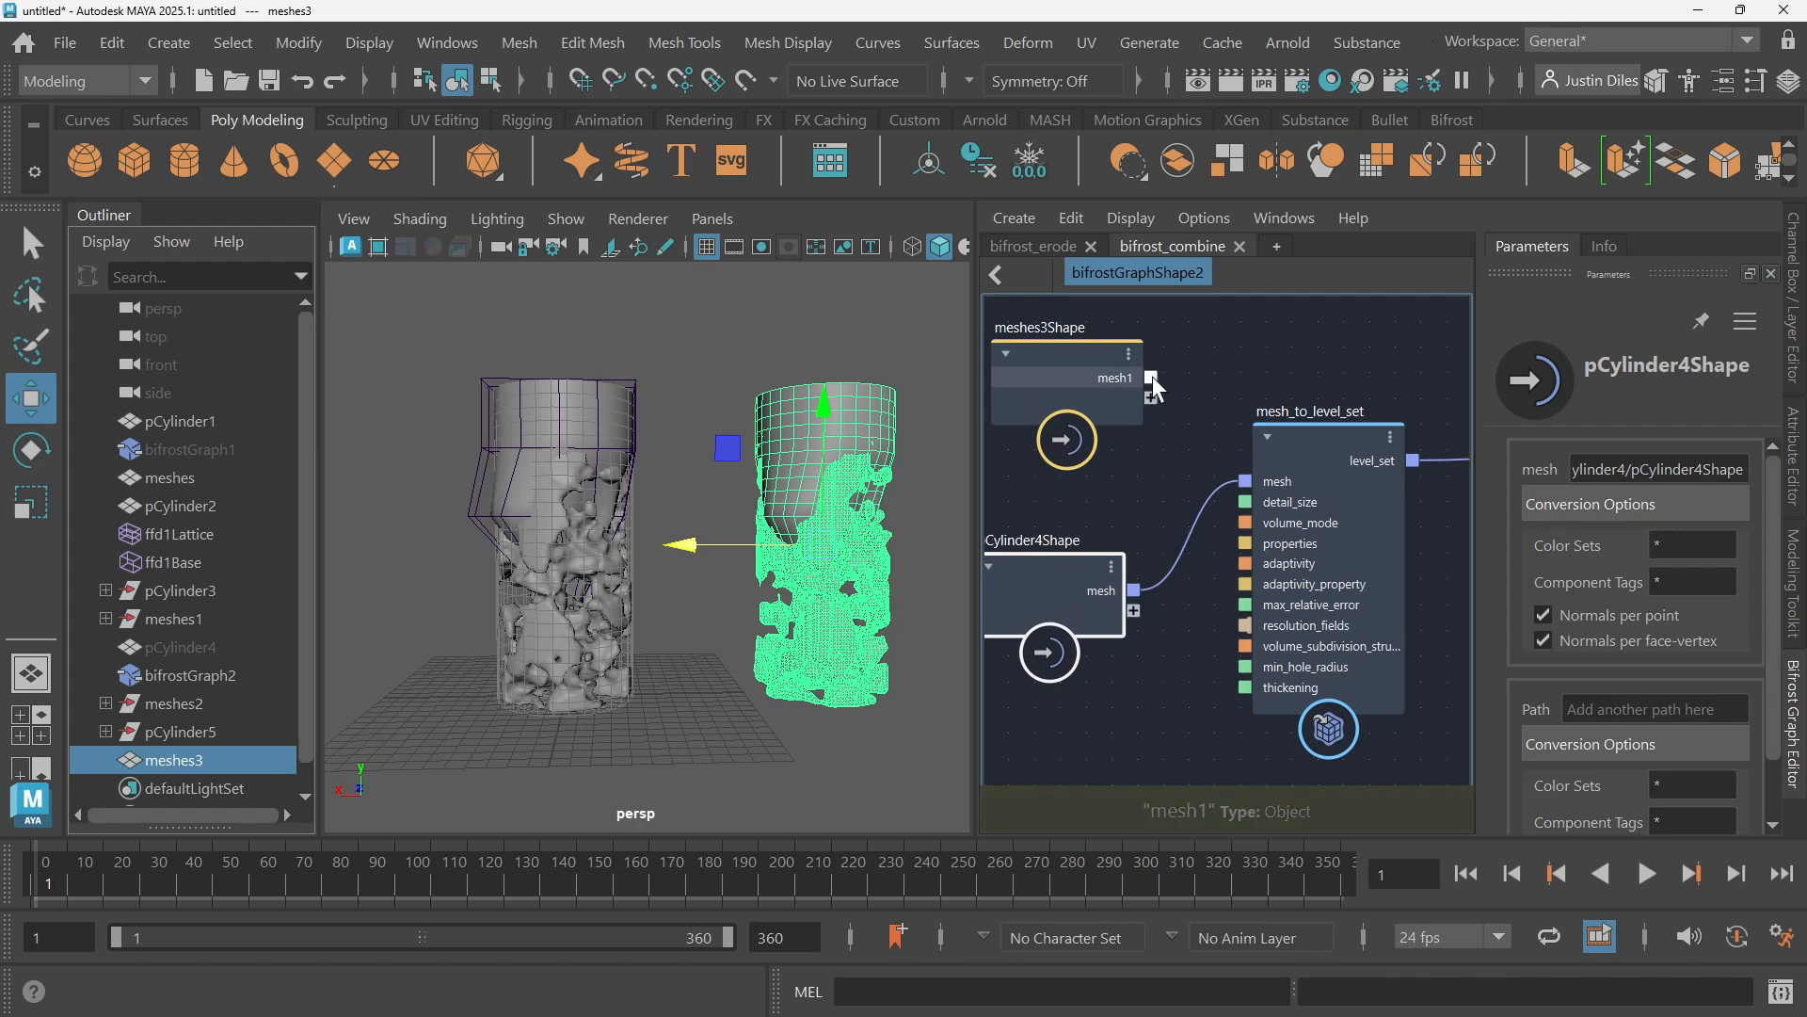
# Hide the newly combined meshes3 object in the viewport and return to the Select tool
pyautogui.click(751, 419)
pyautogui.click(778, 431)
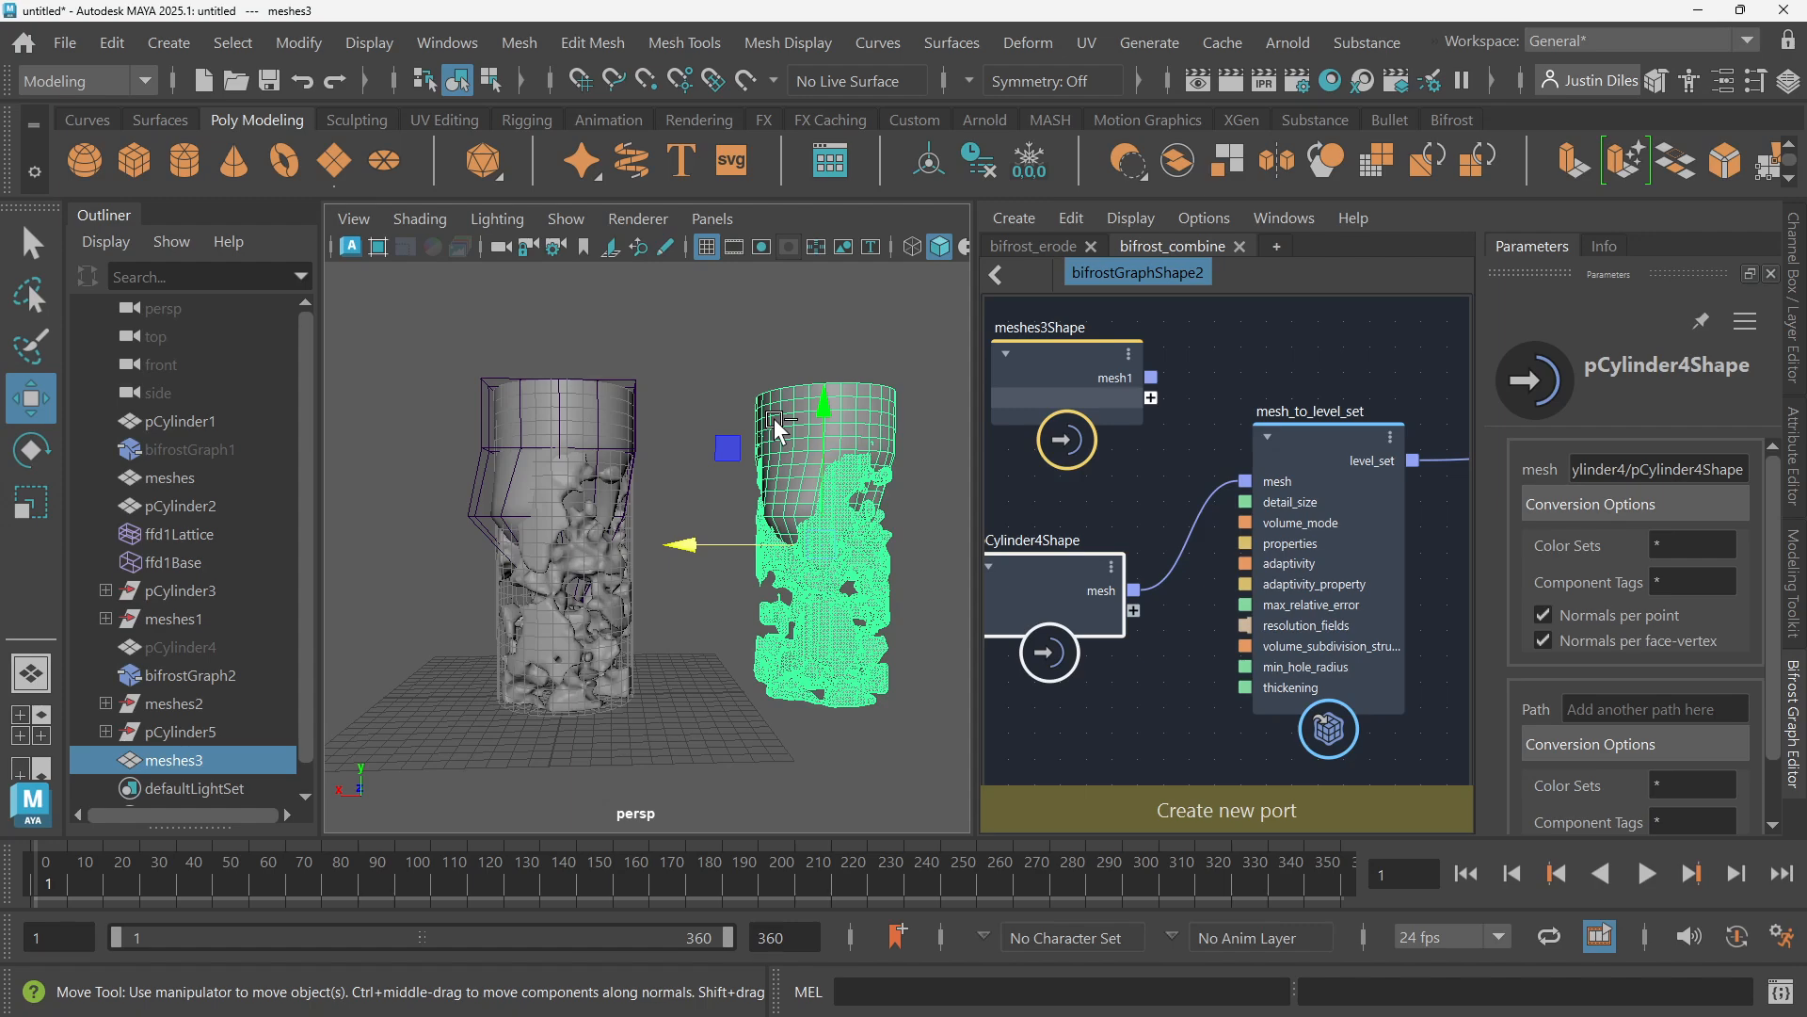
pyautogui.hotkey('ctrl', 'h')
pyautogui.click(32, 247)
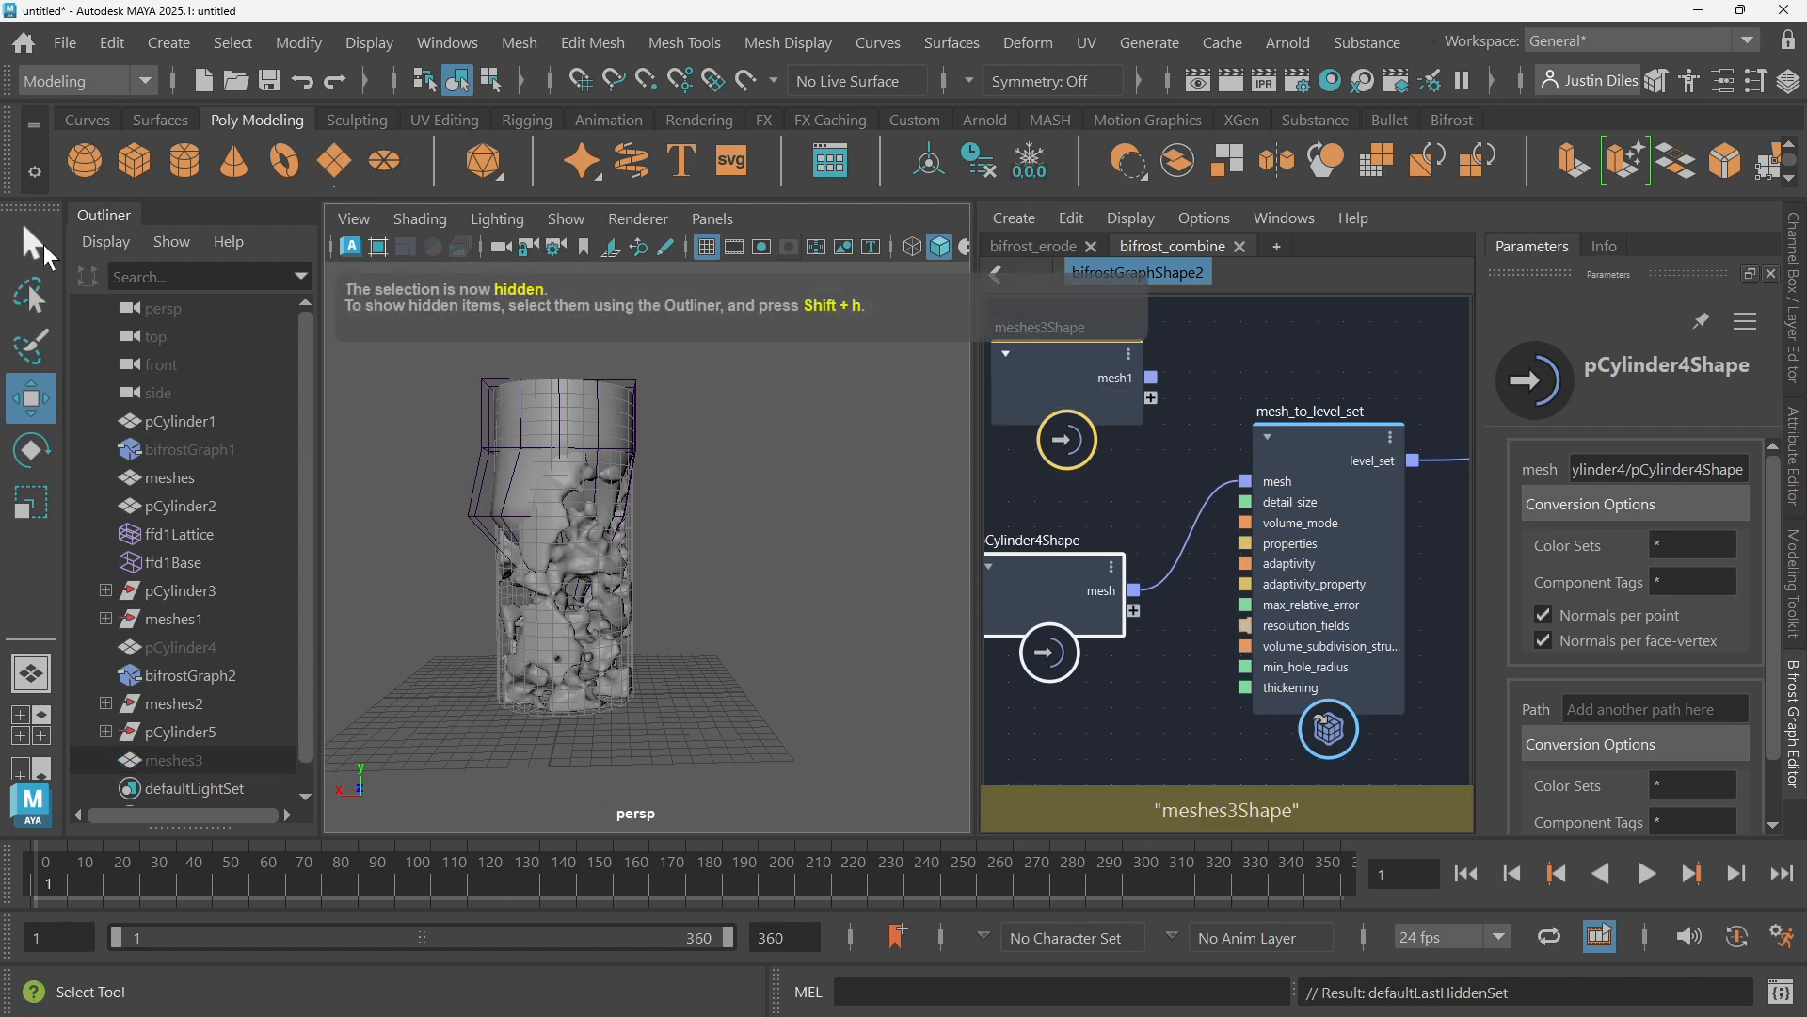
# Connect the mesh1 output of meshes3Shape to the mesh input of mesh_to_level_set, replacing pCylinder4Shape
pyautogui.click(1114, 377)
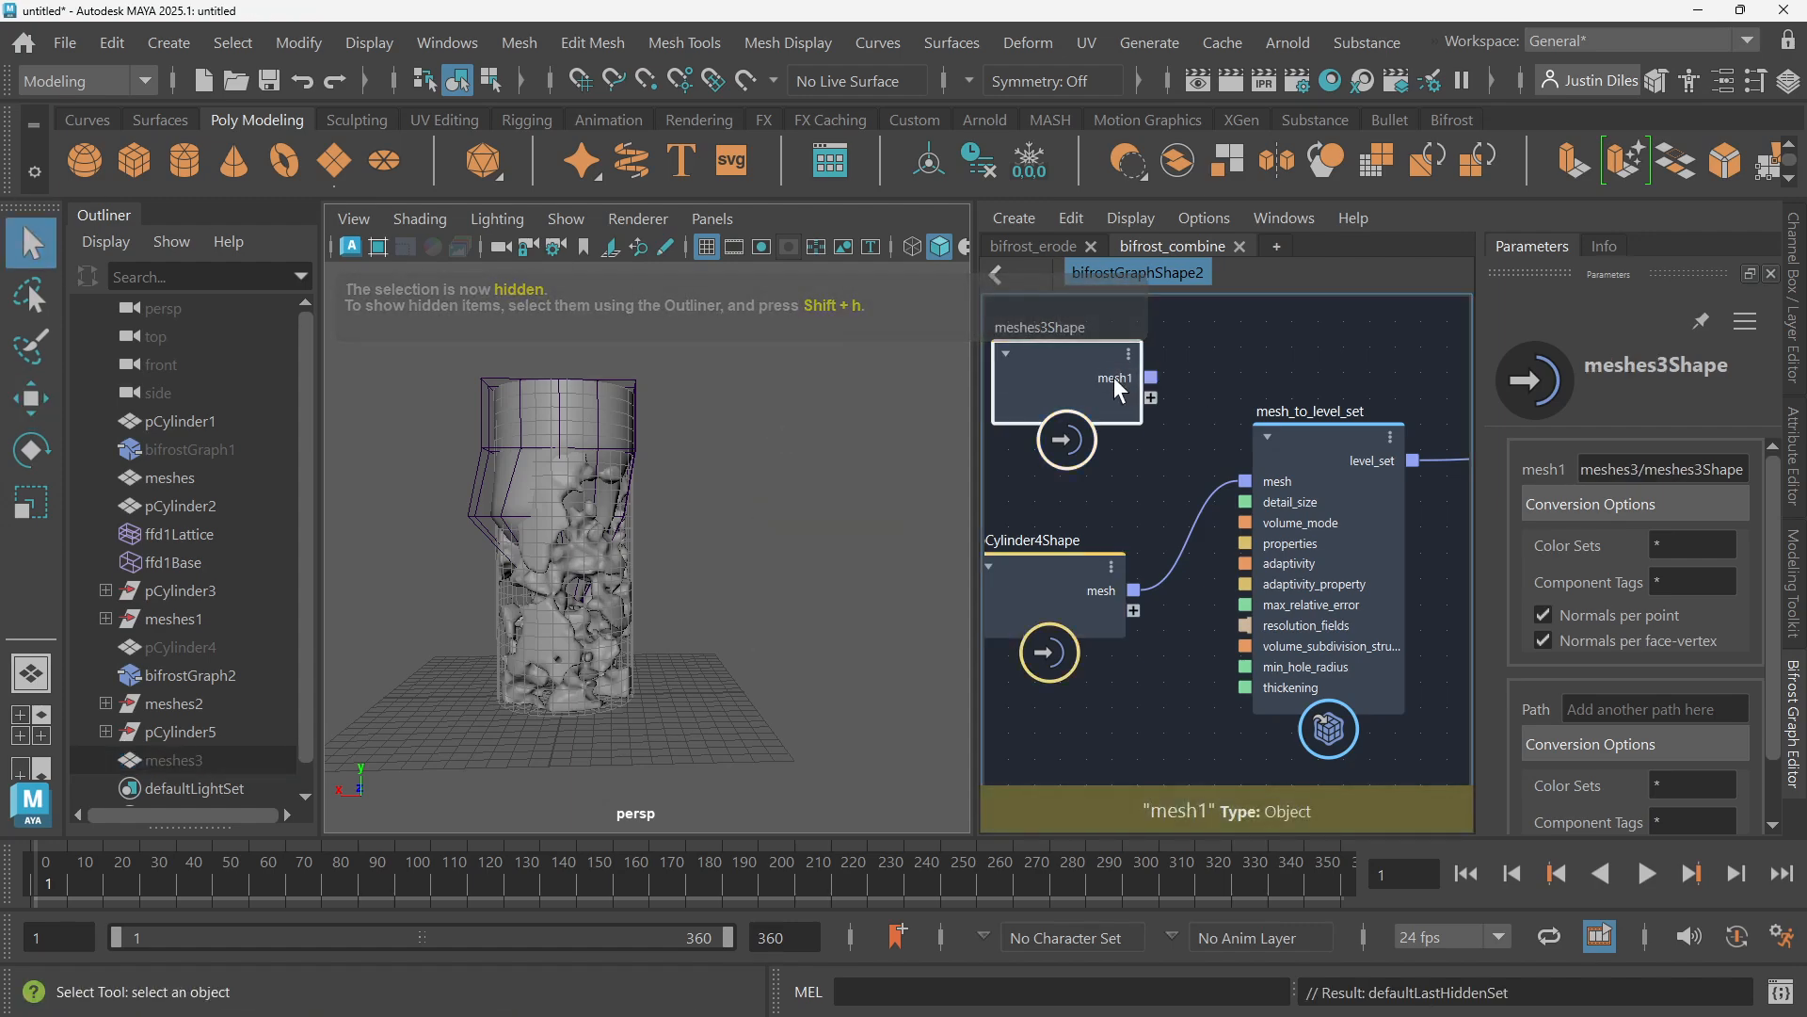
pyautogui.moveTo(1151, 378); pyautogui.dragTo(1243, 482)
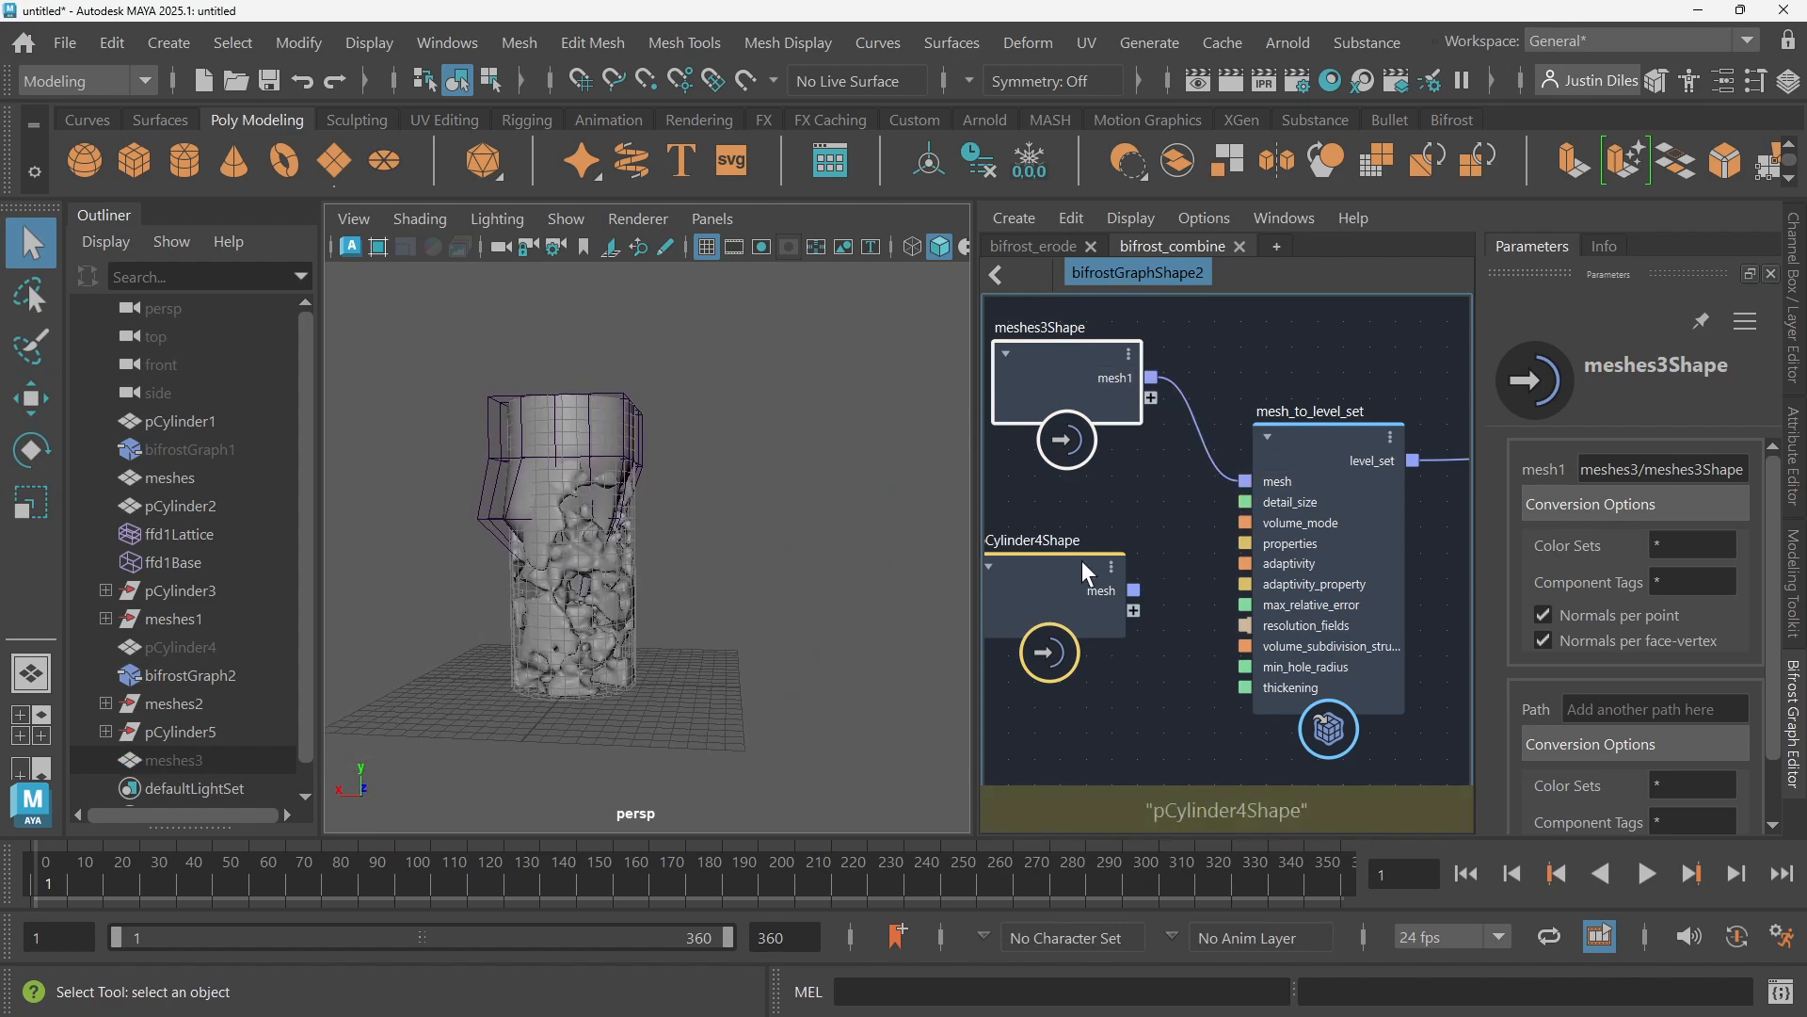
pyautogui.moveTo(1082, 561); pyautogui.dragTo(1115, 570)
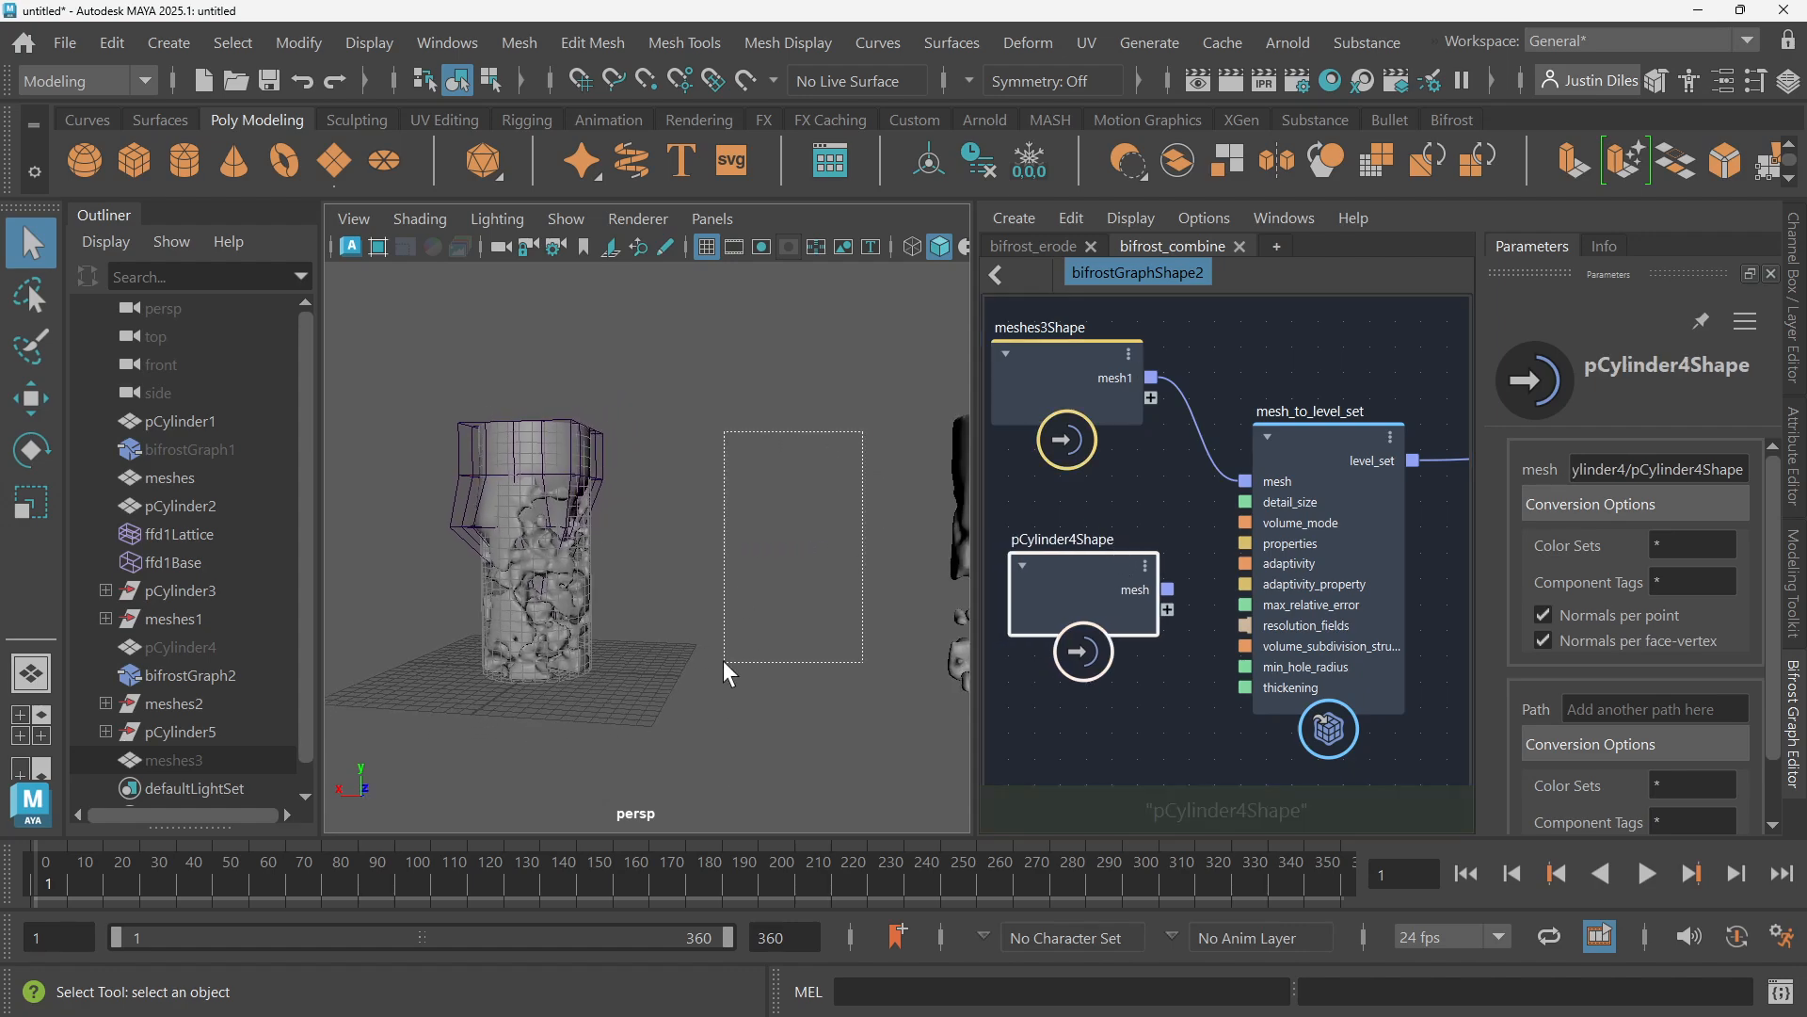
# Examine the regenerated column in the viewport beside the source lattice setup, along with the downstream graph nodes
pyautogui.keyDown('alt'); pyautogui.moveTo(723, 659); pyautogui.dragTo(735, 613); pyautogui.keyUp('alt')
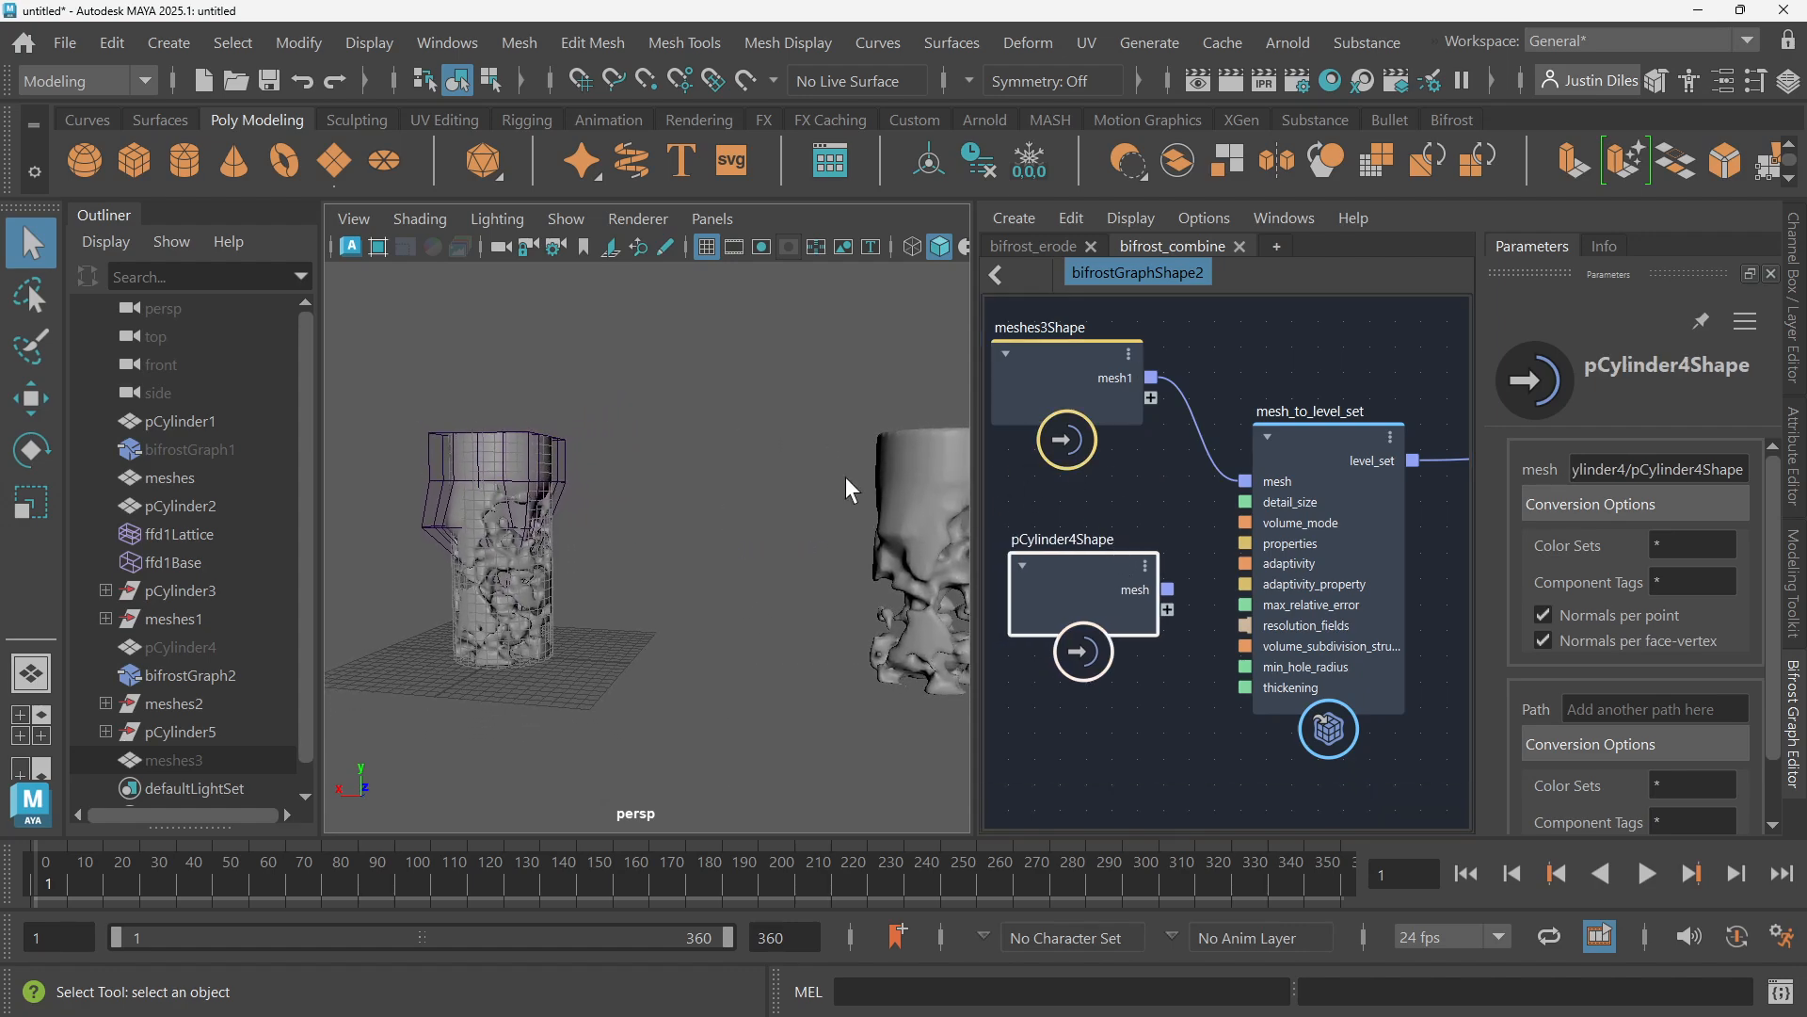
pyautogui.keyDown('alt'); pyautogui.moveTo(846, 476); pyautogui.dragTo(885, 468); pyautogui.keyUp('alt')
pyautogui.scroll(-2, 1303, 382)
pyautogui.keyDown('alt'); pyautogui.moveTo(1303, 383); pyautogui.dragTo(1086, 384, button='middle'); pyautogui.keyUp('alt')
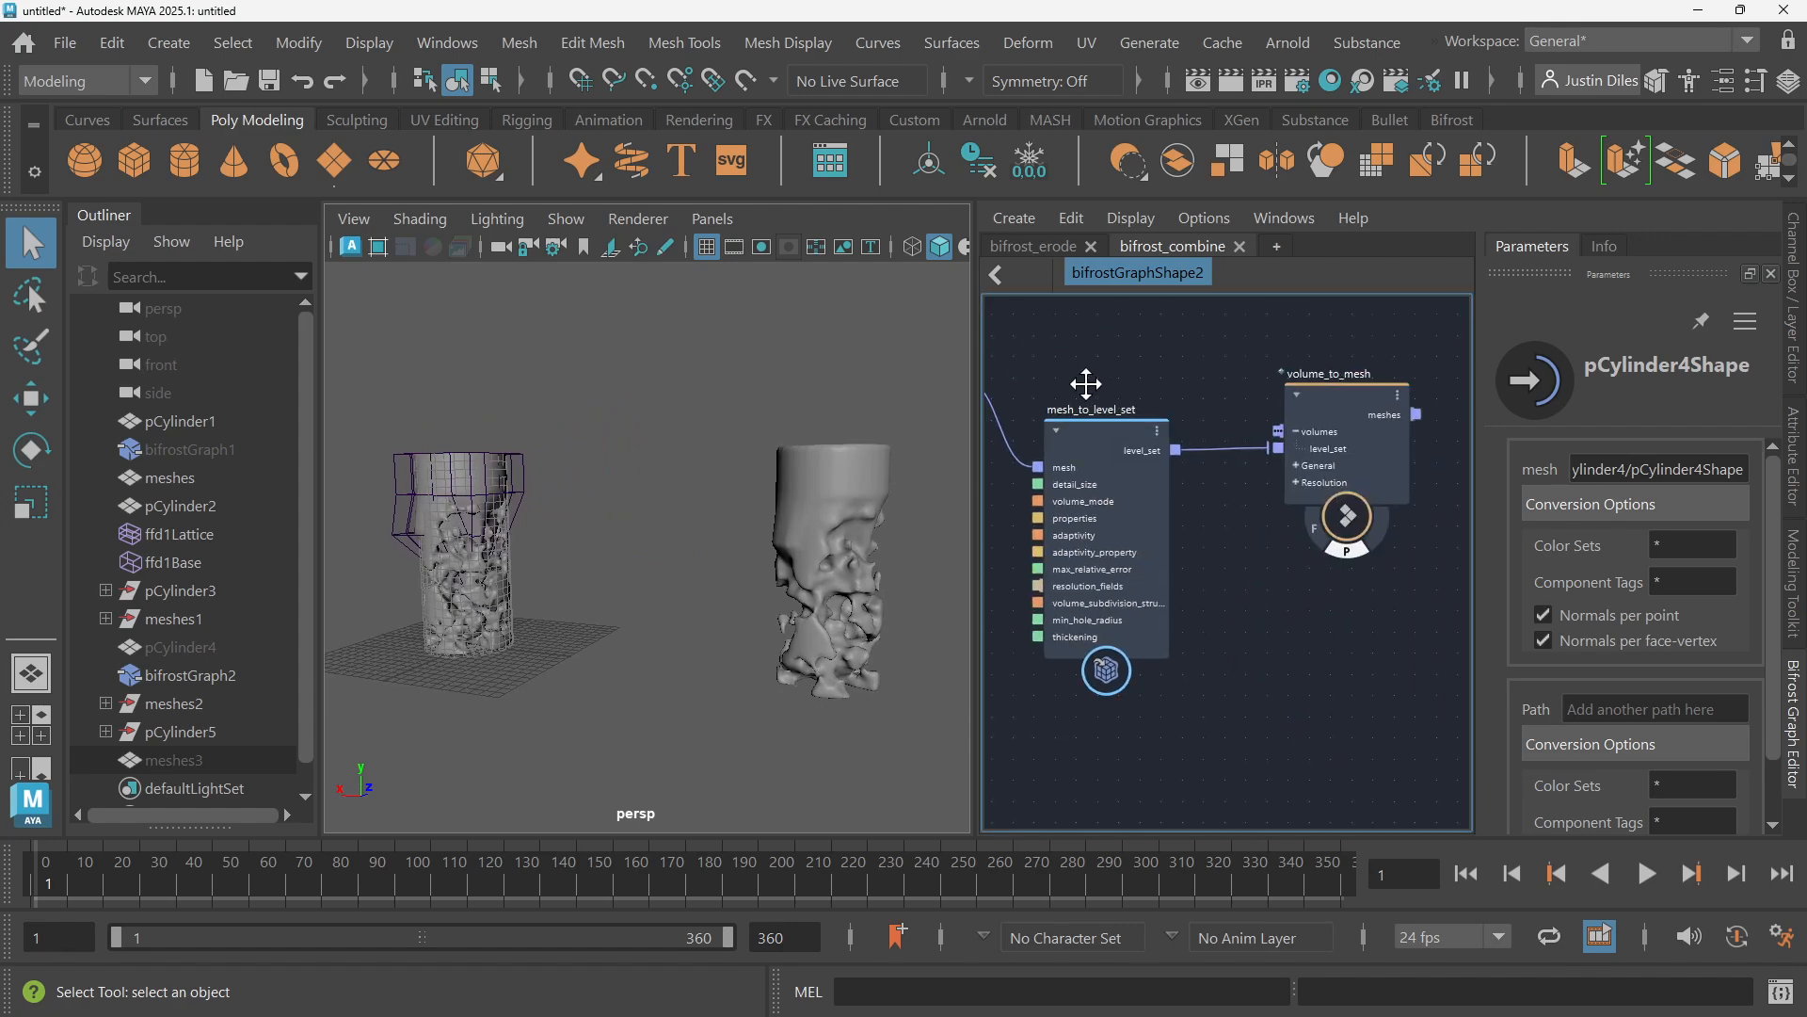
pyautogui.keyDown('alt'); pyautogui.moveTo(1086, 384); pyautogui.dragTo(1028, 378); pyautogui.keyUp('alt')
pyautogui.scroll(-1, 1153, 399)
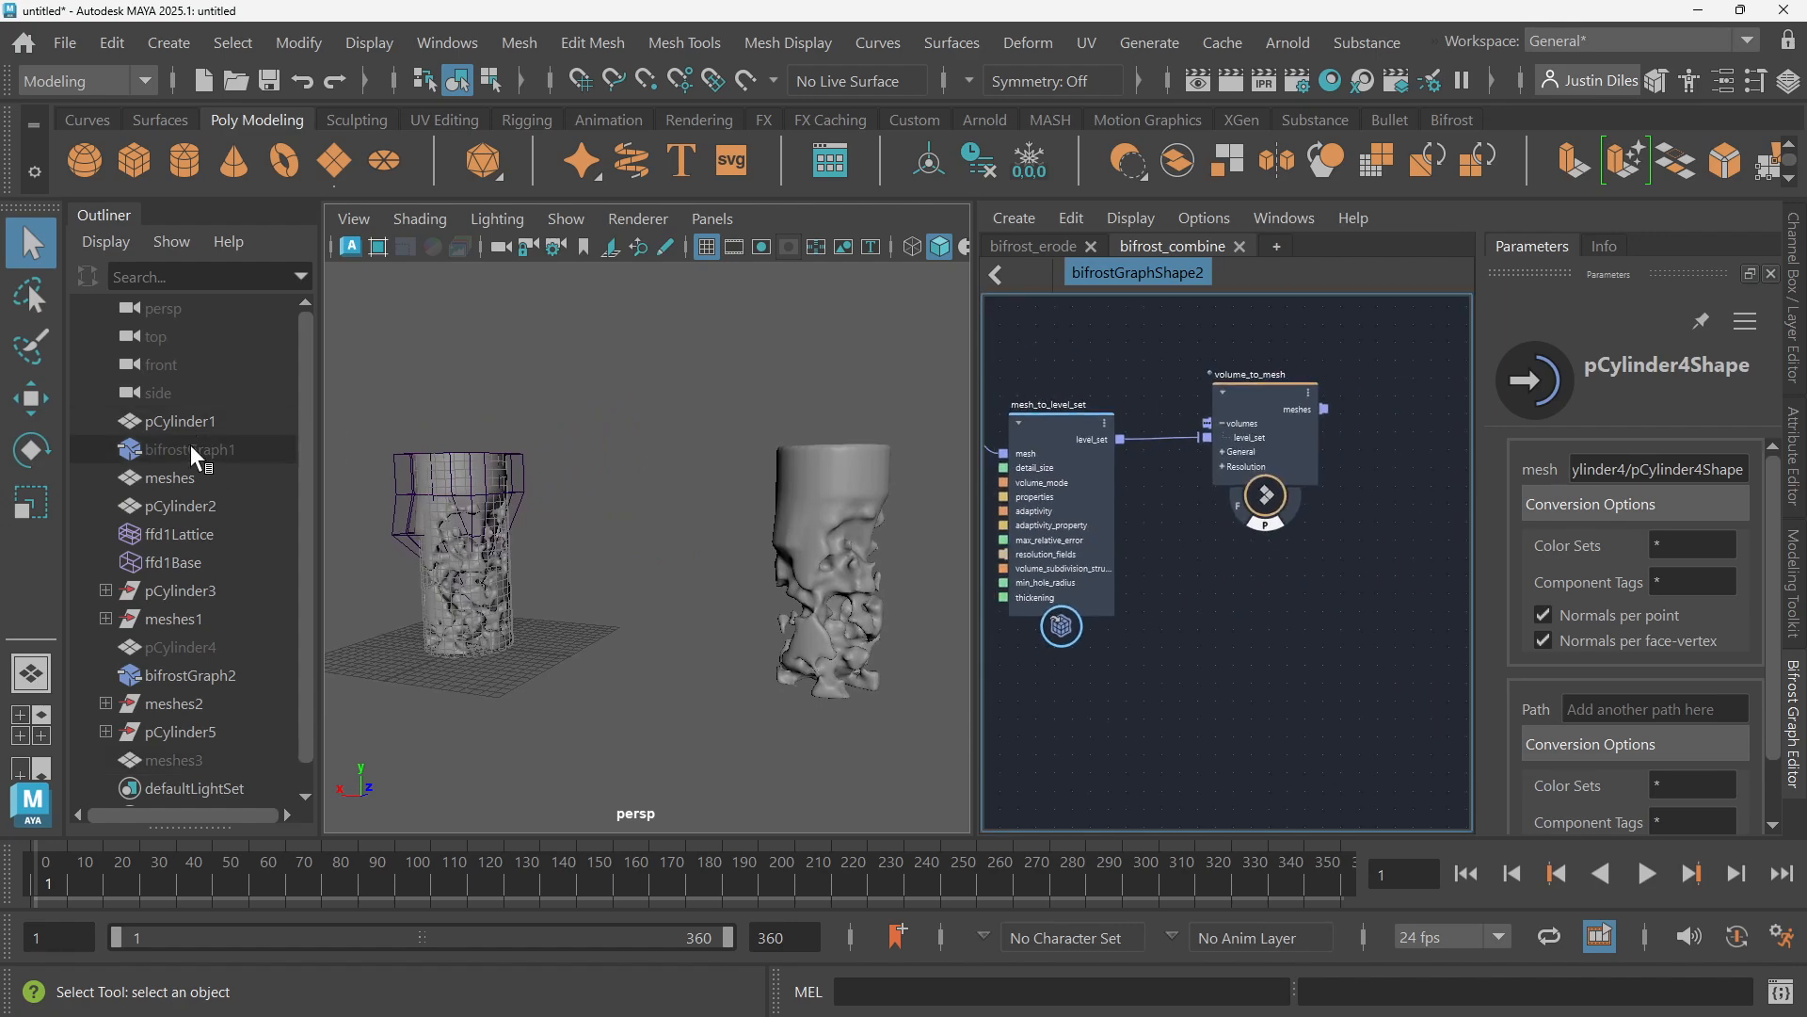
pyautogui.click(820, 460)
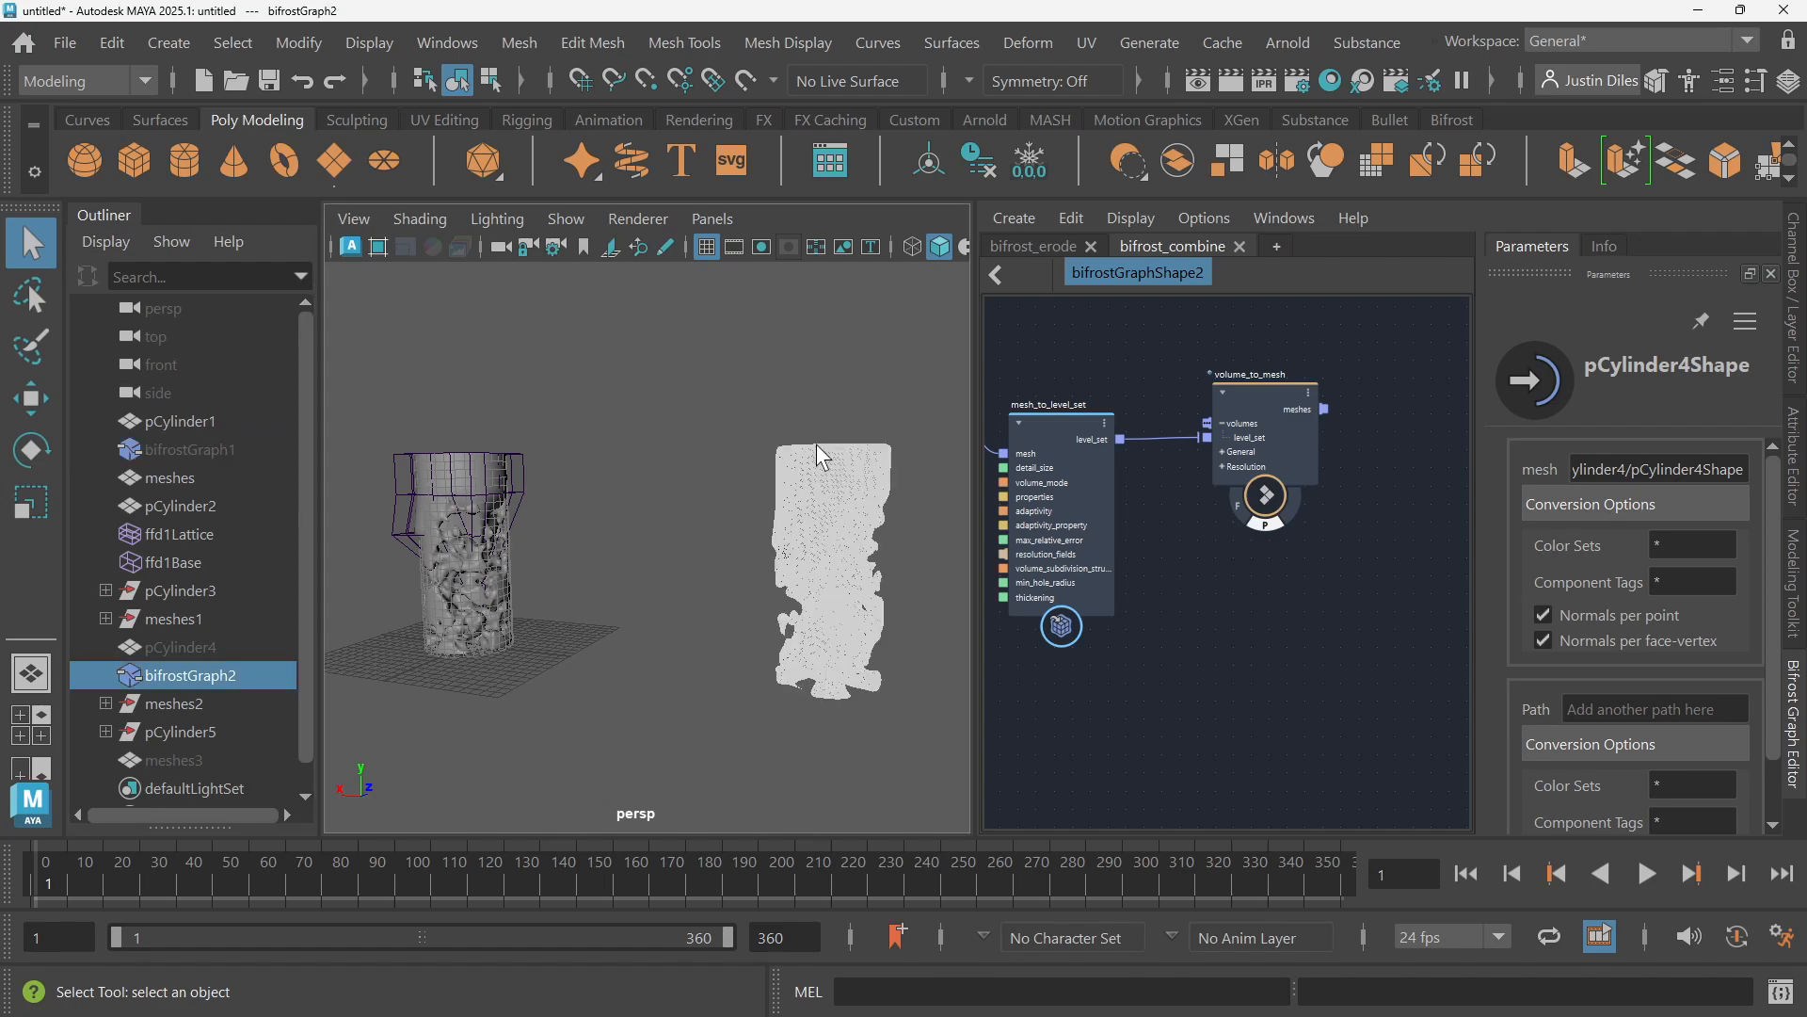
pyautogui.click(619, 397)
pyautogui.keyDown('alt'); pyautogui.moveTo(620, 397); pyautogui.dragTo(630, 398); pyautogui.keyUp('alt')
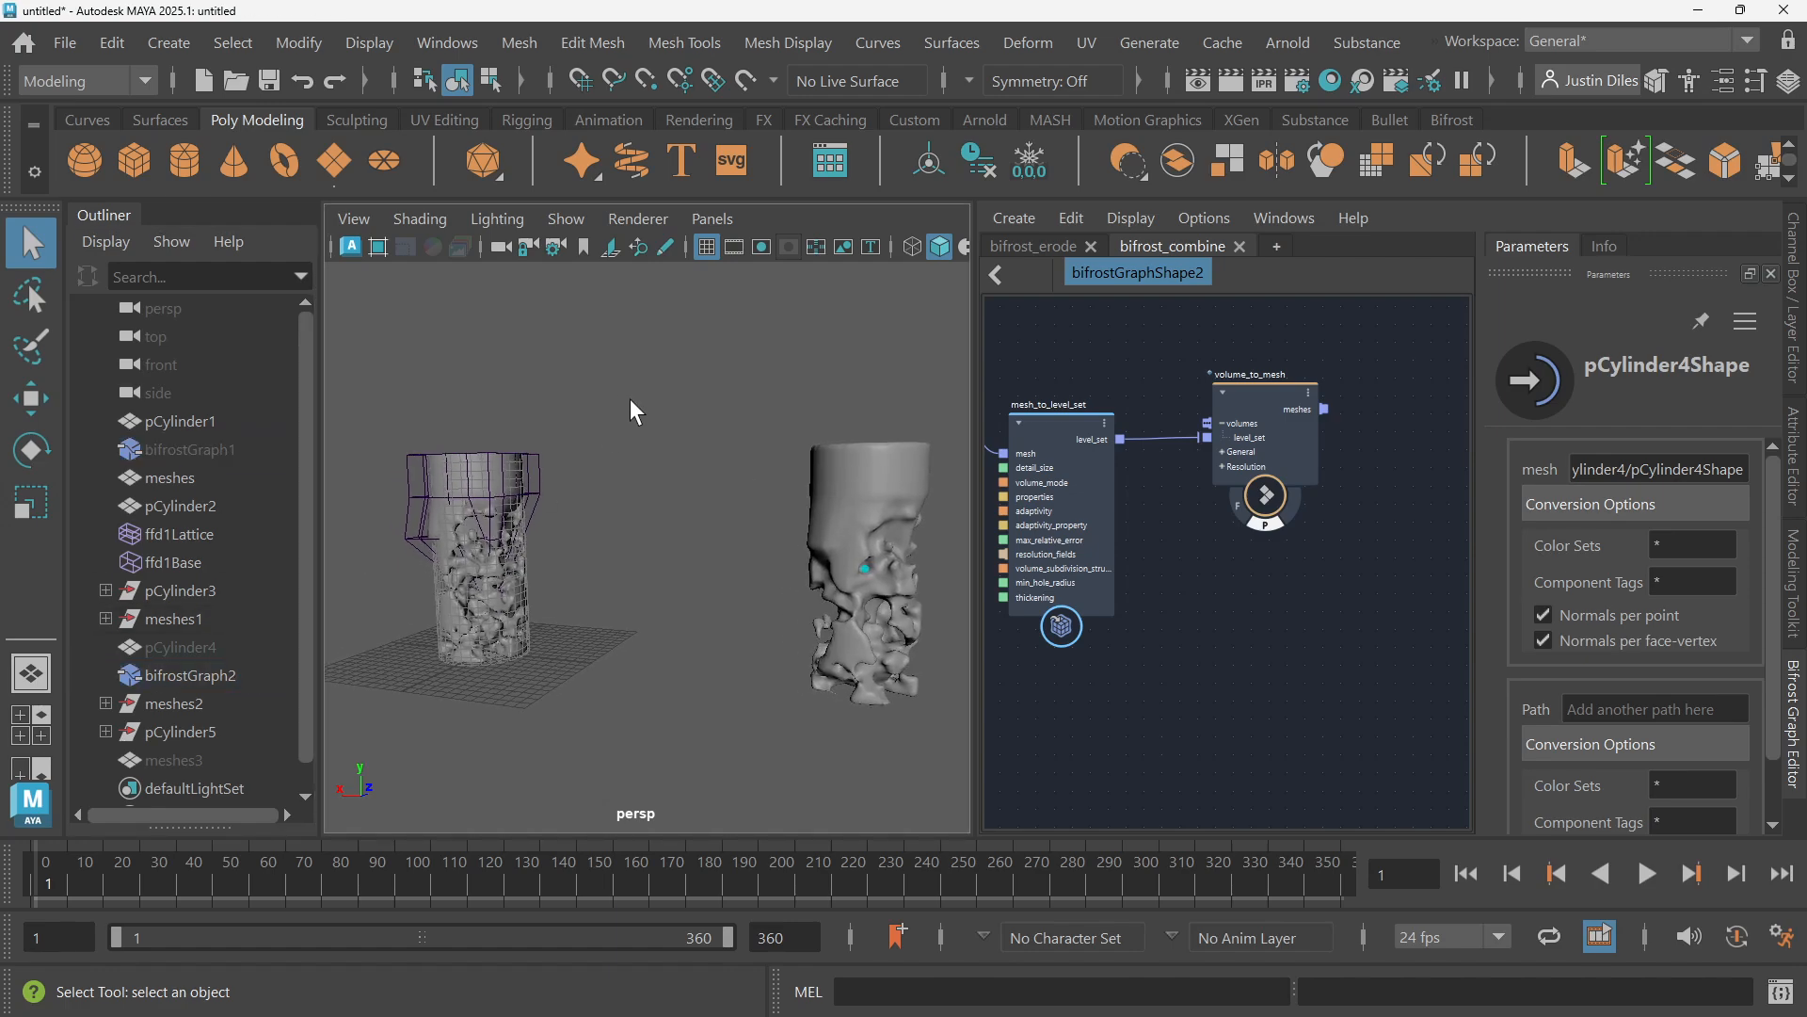
pyautogui.click(234, 670)
pyautogui.click(639, 452)
# Alternate the mesh input of mesh_to_level_set between pCylinder4Shape and meshes3Shape to compare both columns, ending on meshes3Shape
pyautogui.moveTo(1077, 329); pyautogui.dragTo(1177, 399, button='middle')
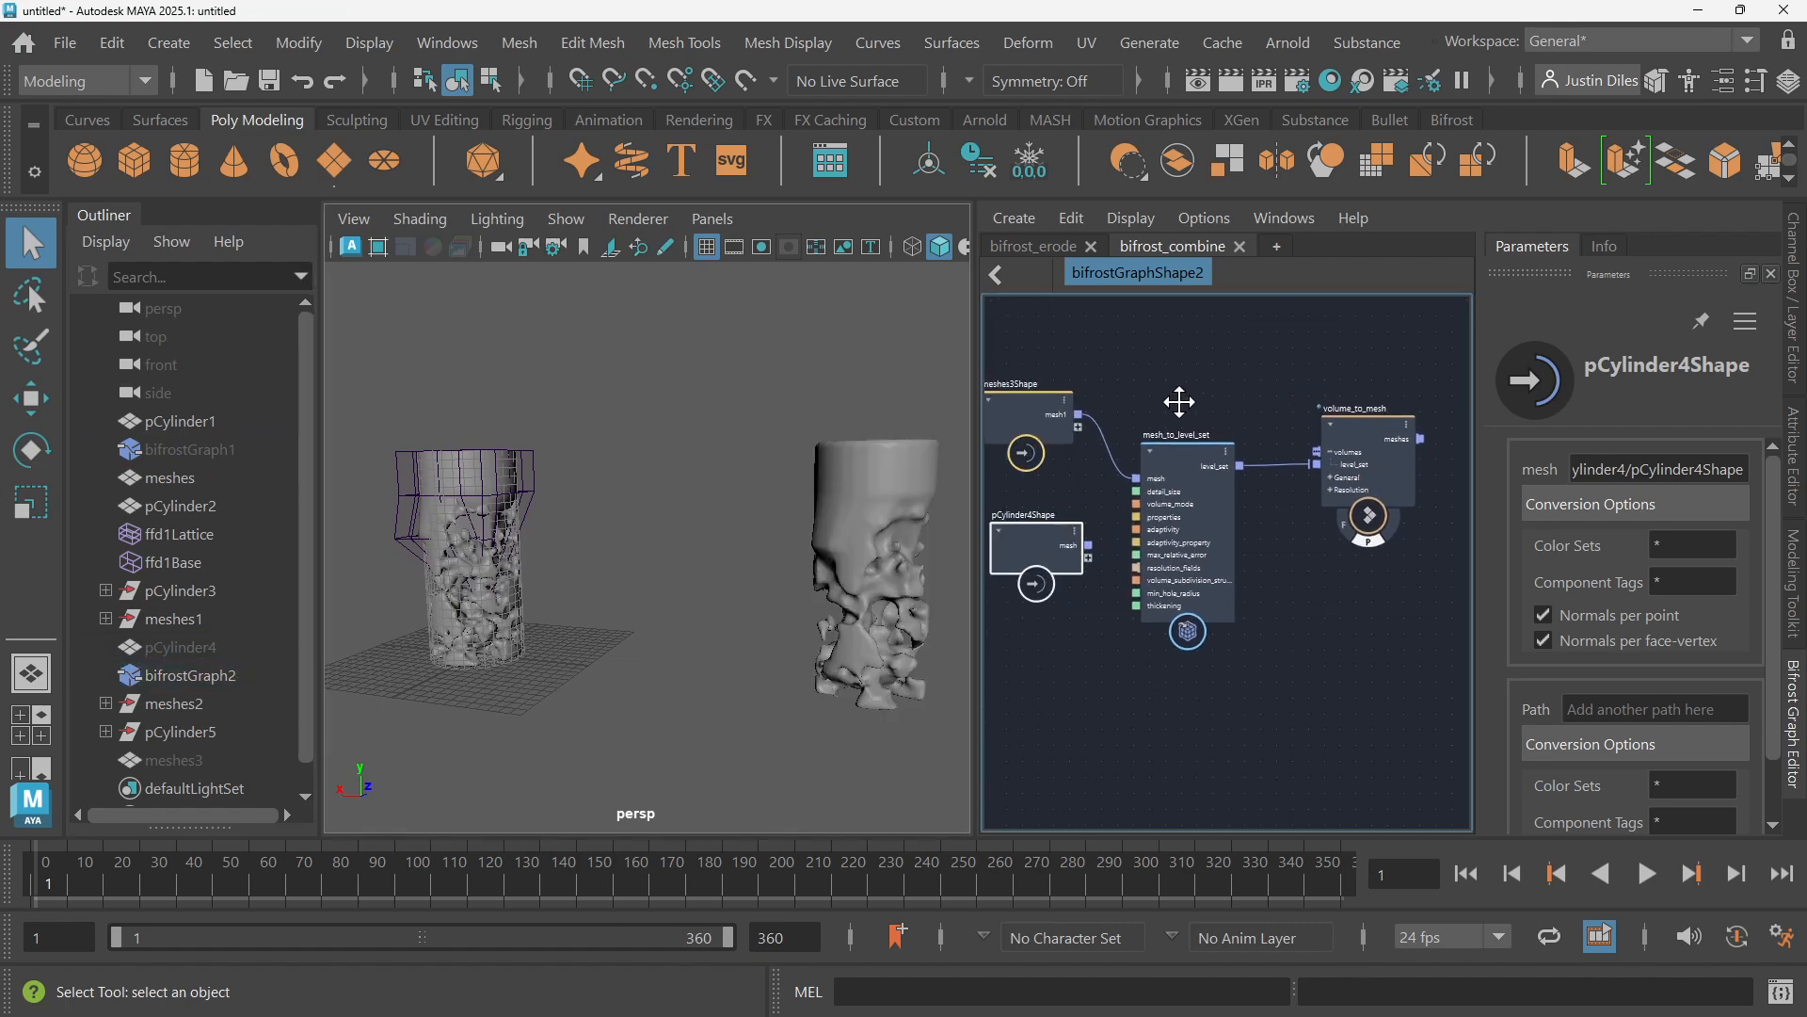
pyautogui.scroll(2, 1048, 474)
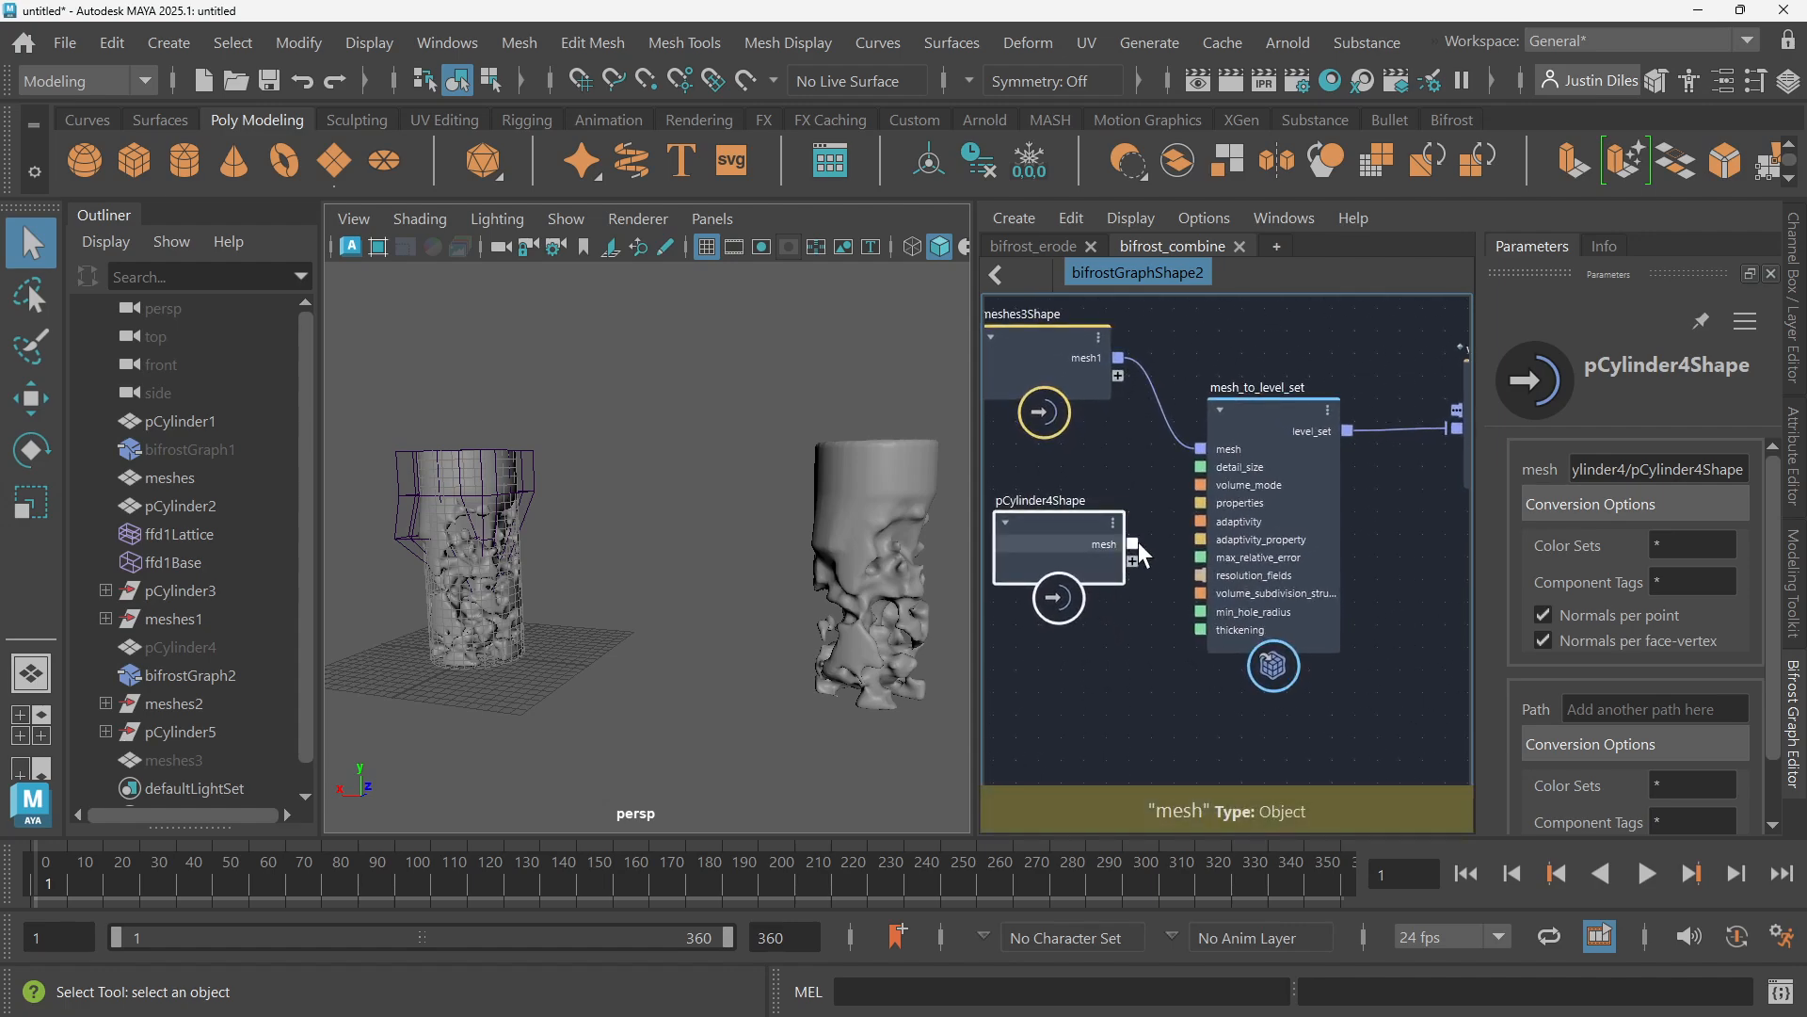
pyautogui.moveTo(1133, 544); pyautogui.dragTo(1201, 443)
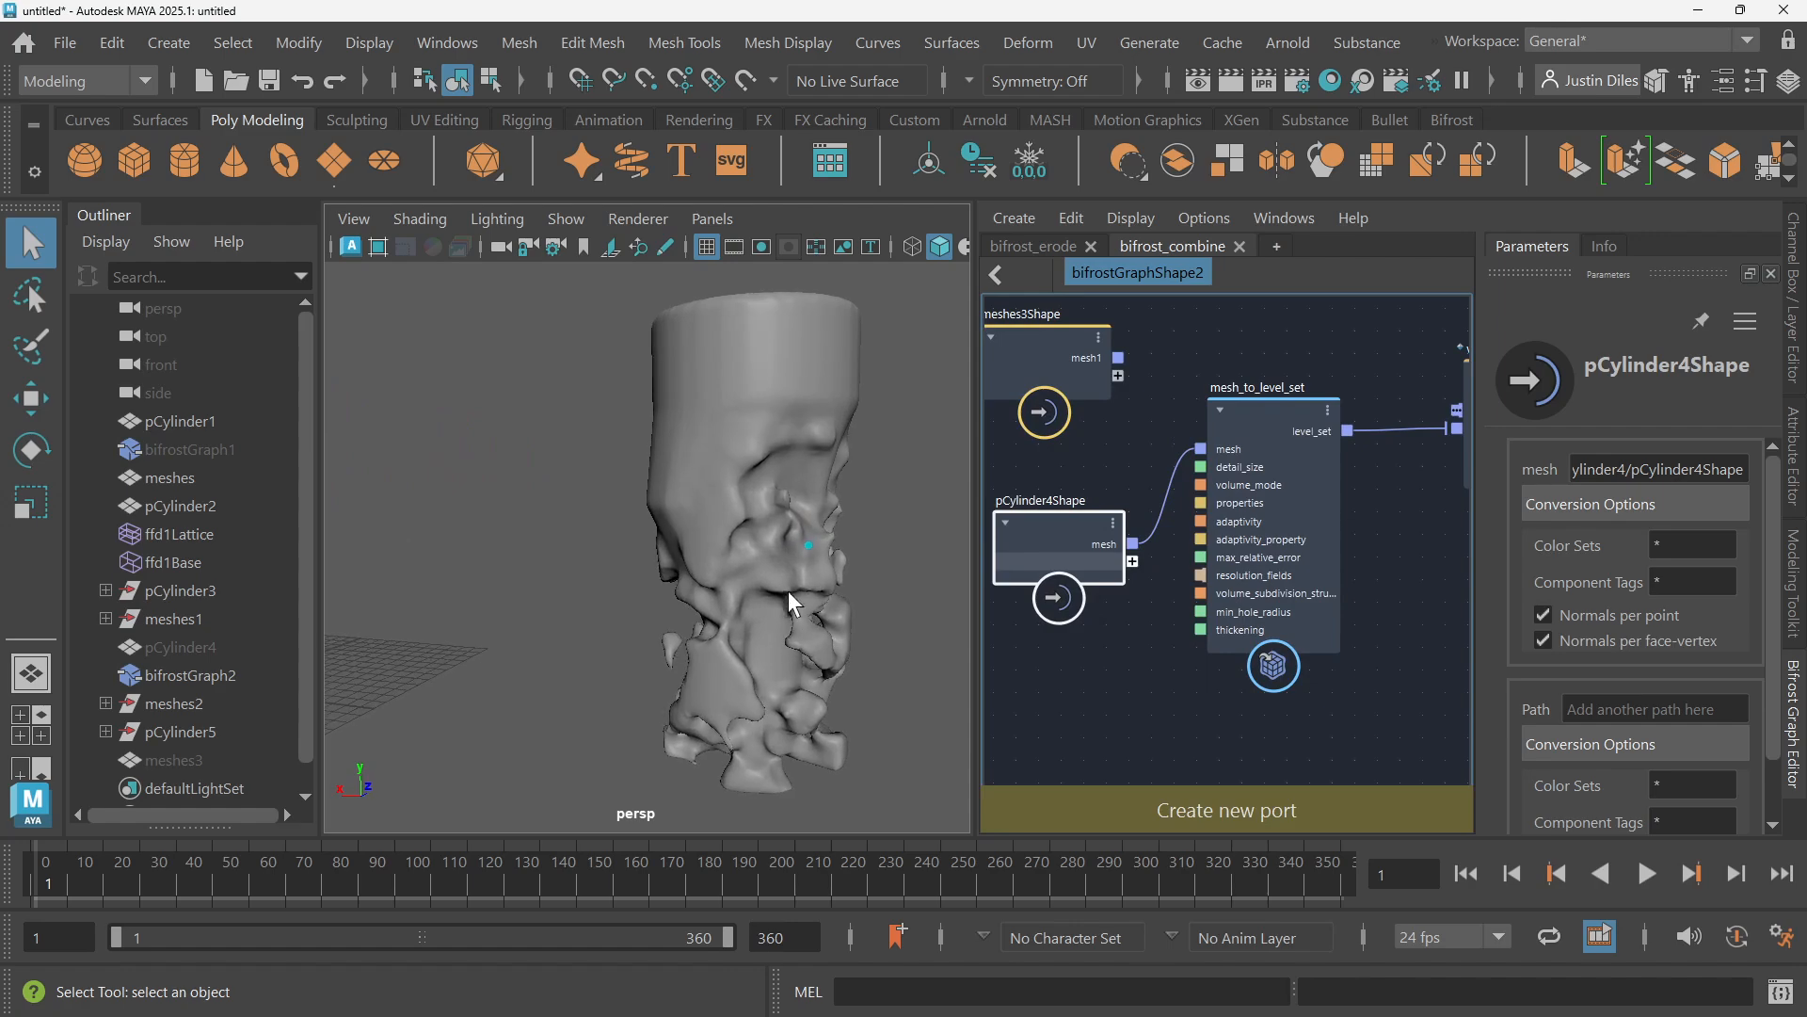
pyautogui.moveTo(1118, 357); pyautogui.dragTo(1200, 449)
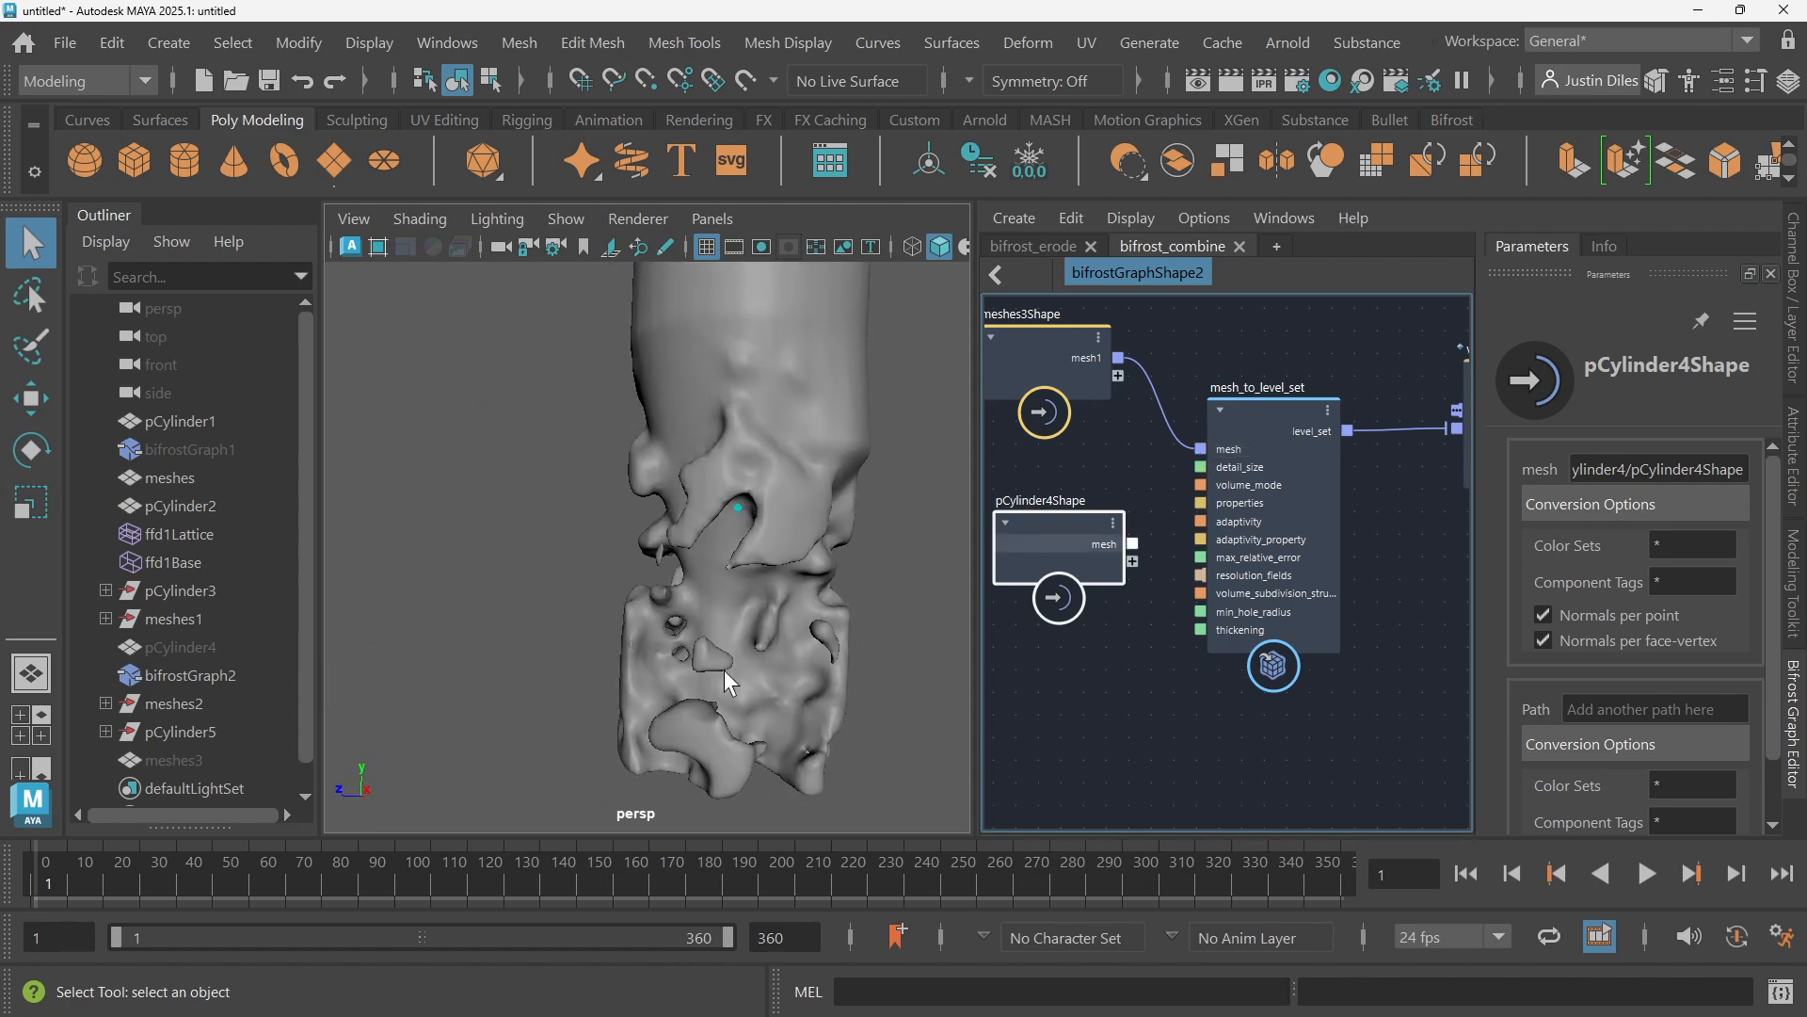
pyautogui.keyDown('alt'); pyautogui.moveTo(765, 643); pyautogui.dragTo(1008, 550); pyautogui.keyUp('alt')
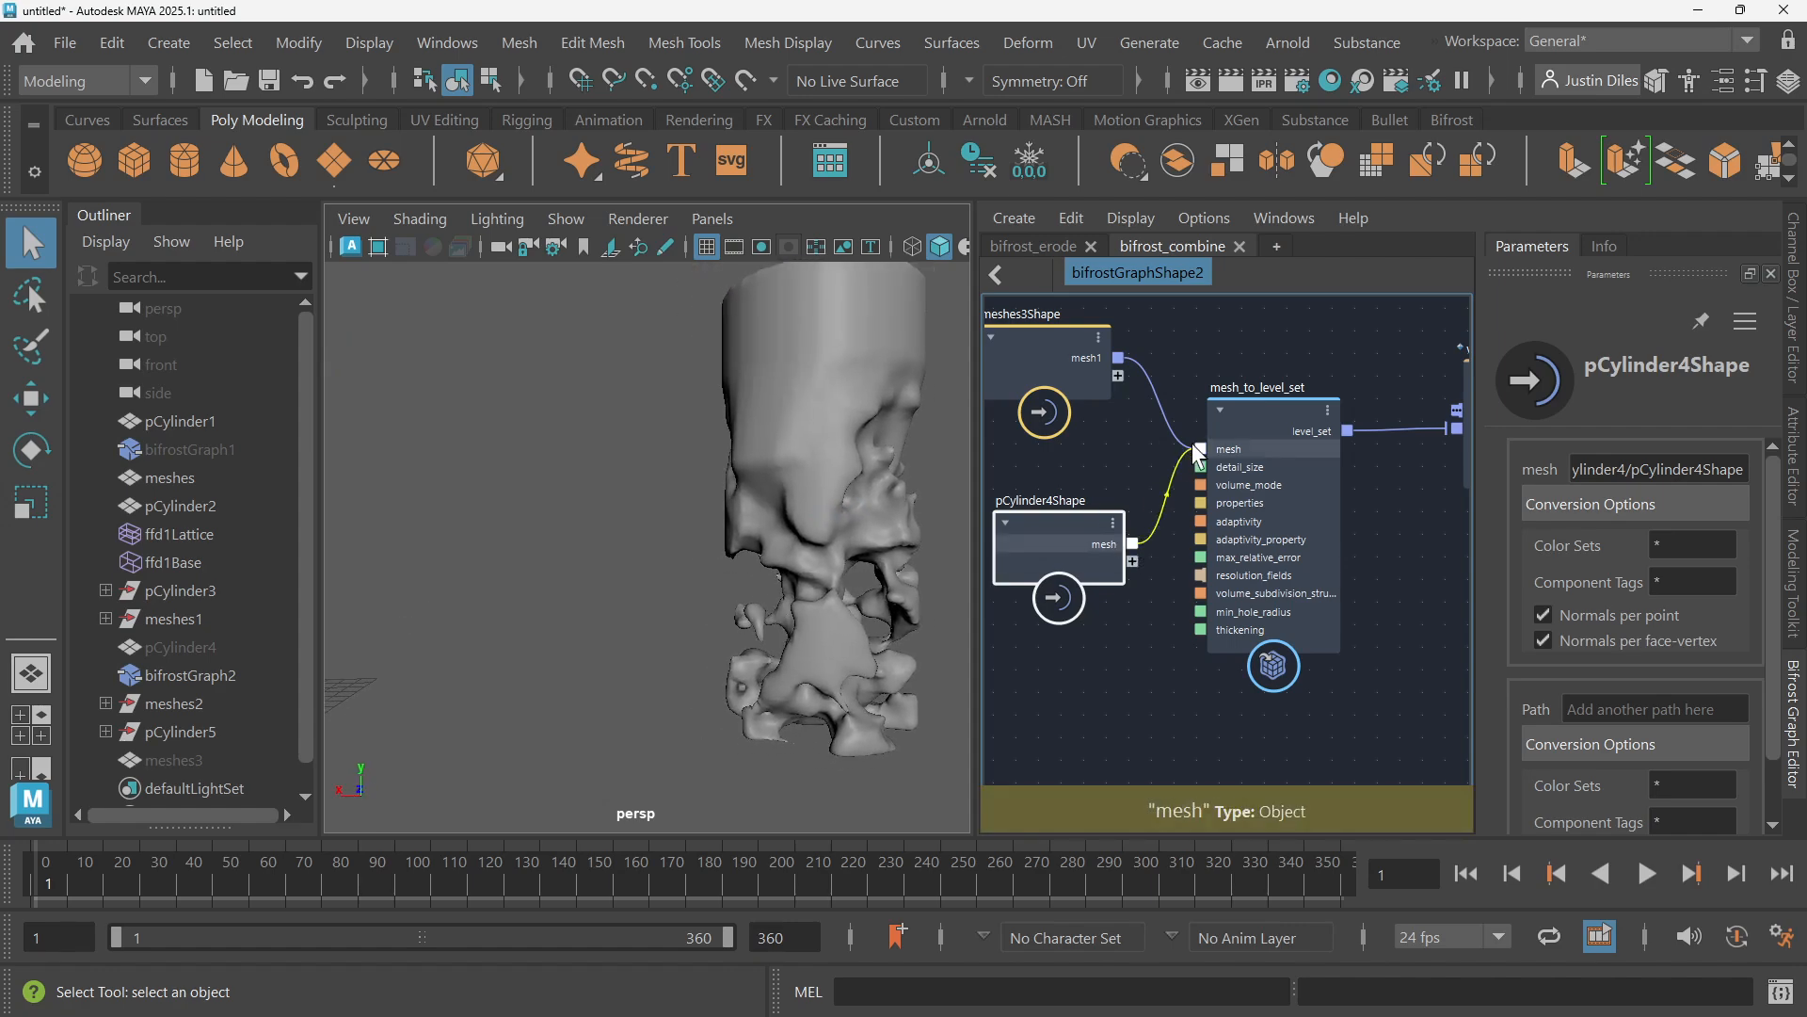
pyautogui.moveTo(1191, 442); pyautogui.dragTo(1197, 448)
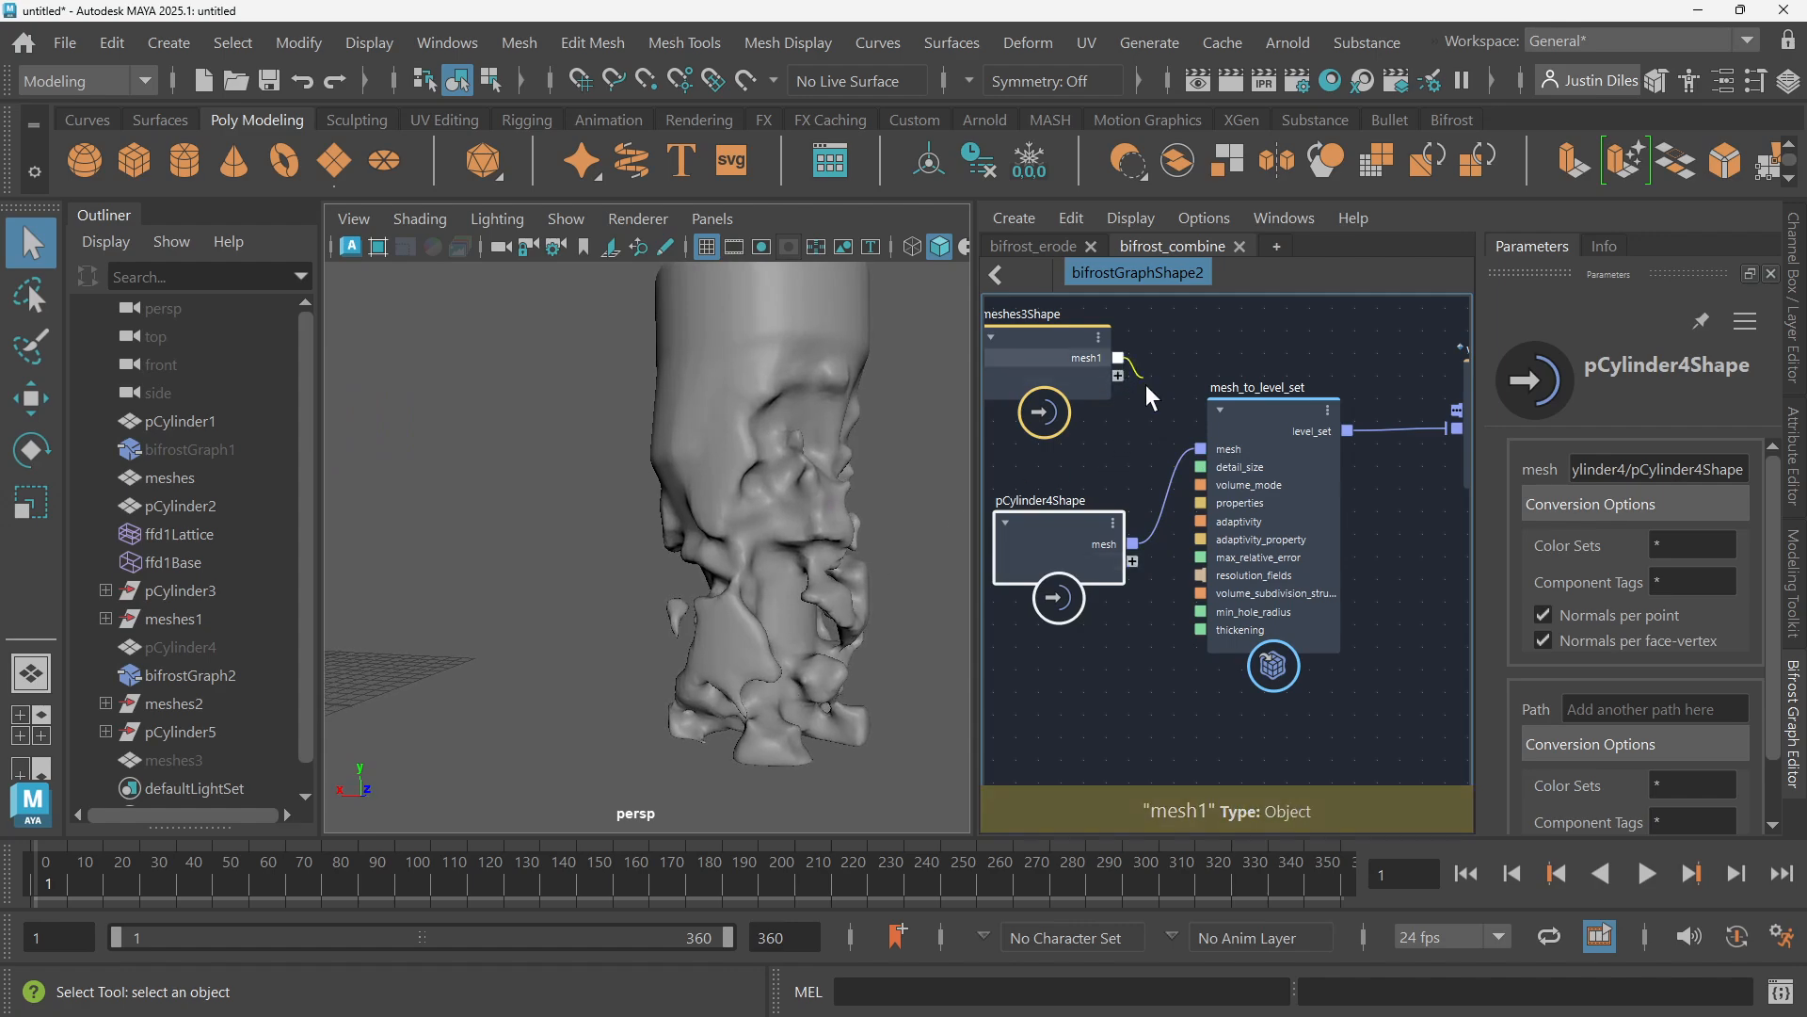
pyautogui.moveTo(1147, 386); pyautogui.dragTo(1197, 446)
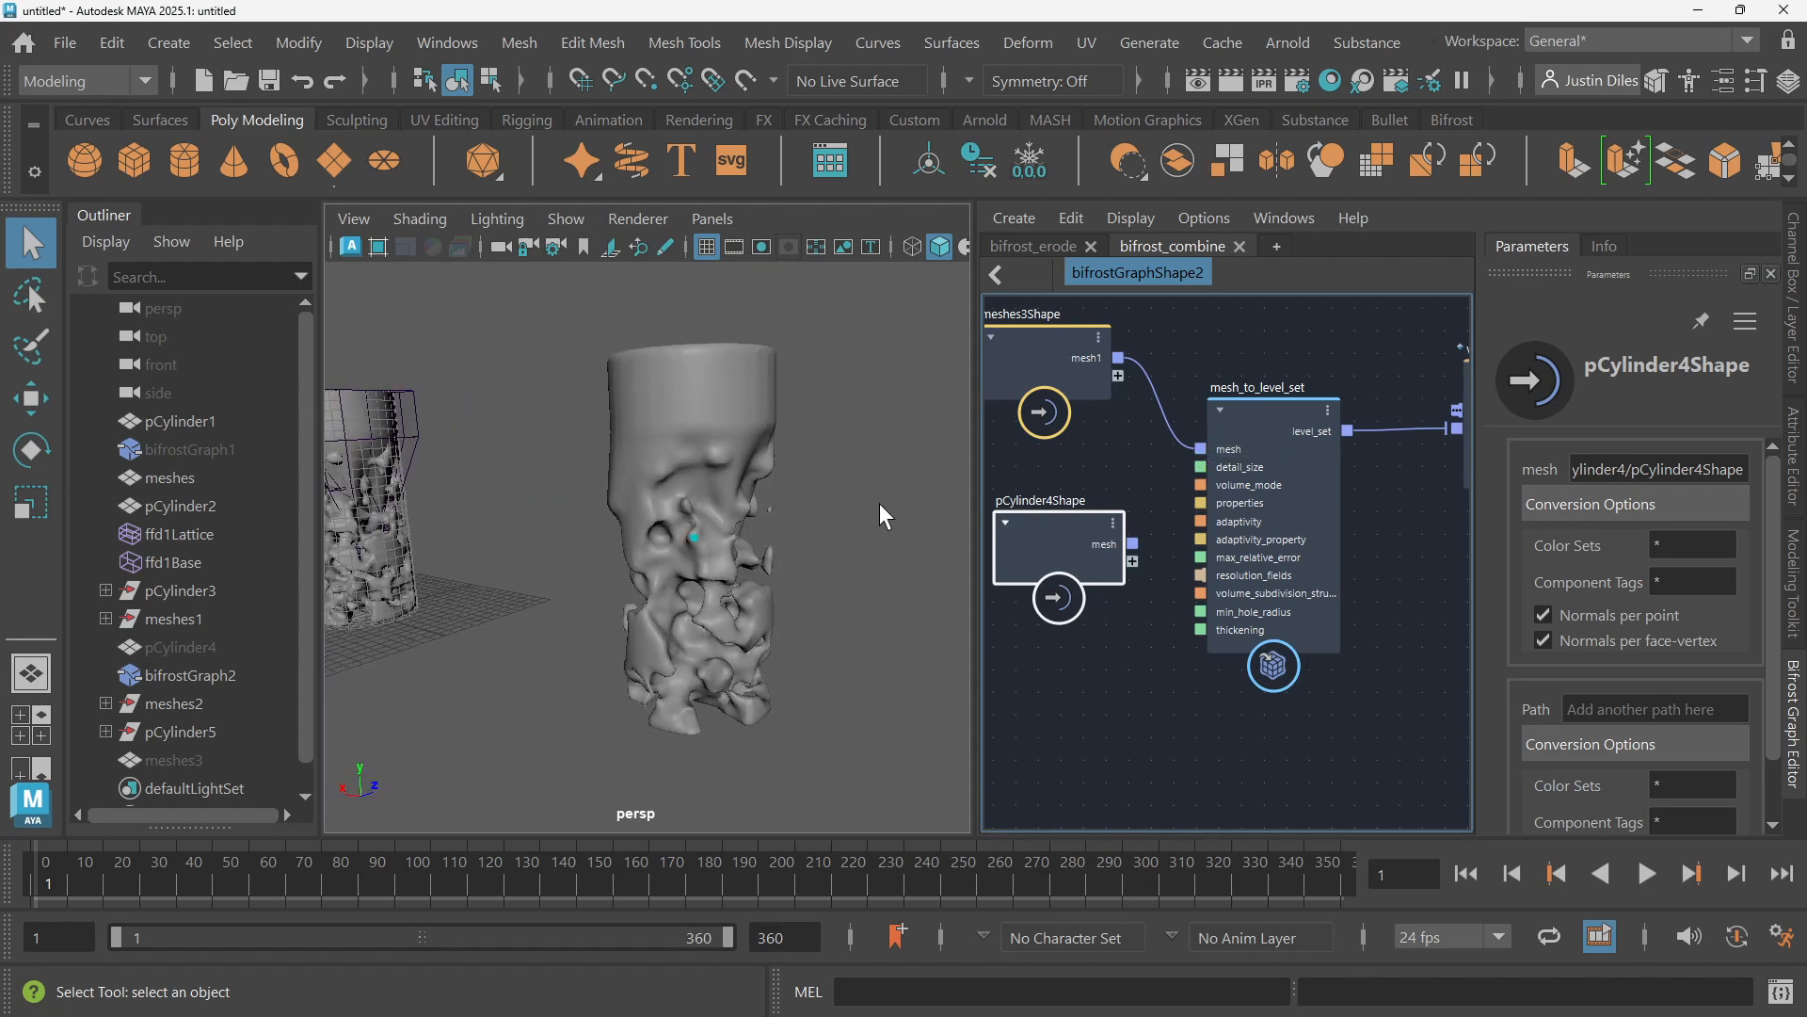
# Connect the meshes output of volume_to_mesh to the graph's output node and place that node closer beside it
pyautogui.scroll(-2, 879, 503)
pyautogui.scroll(-2, 1253, 598)
pyautogui.keyDown('alt'); pyautogui.moveTo(1450, 553); pyautogui.dragTo(1182, 590, button='middle'); pyautogui.keyUp('alt')
pyautogui.scroll(-2, 1146, 597)
pyautogui.scroll(4, 1247, 500)
pyautogui.keyDown('alt'); pyautogui.moveTo(1263, 465); pyautogui.dragTo(1157, 480, button='middle'); pyautogui.keyUp('alt')
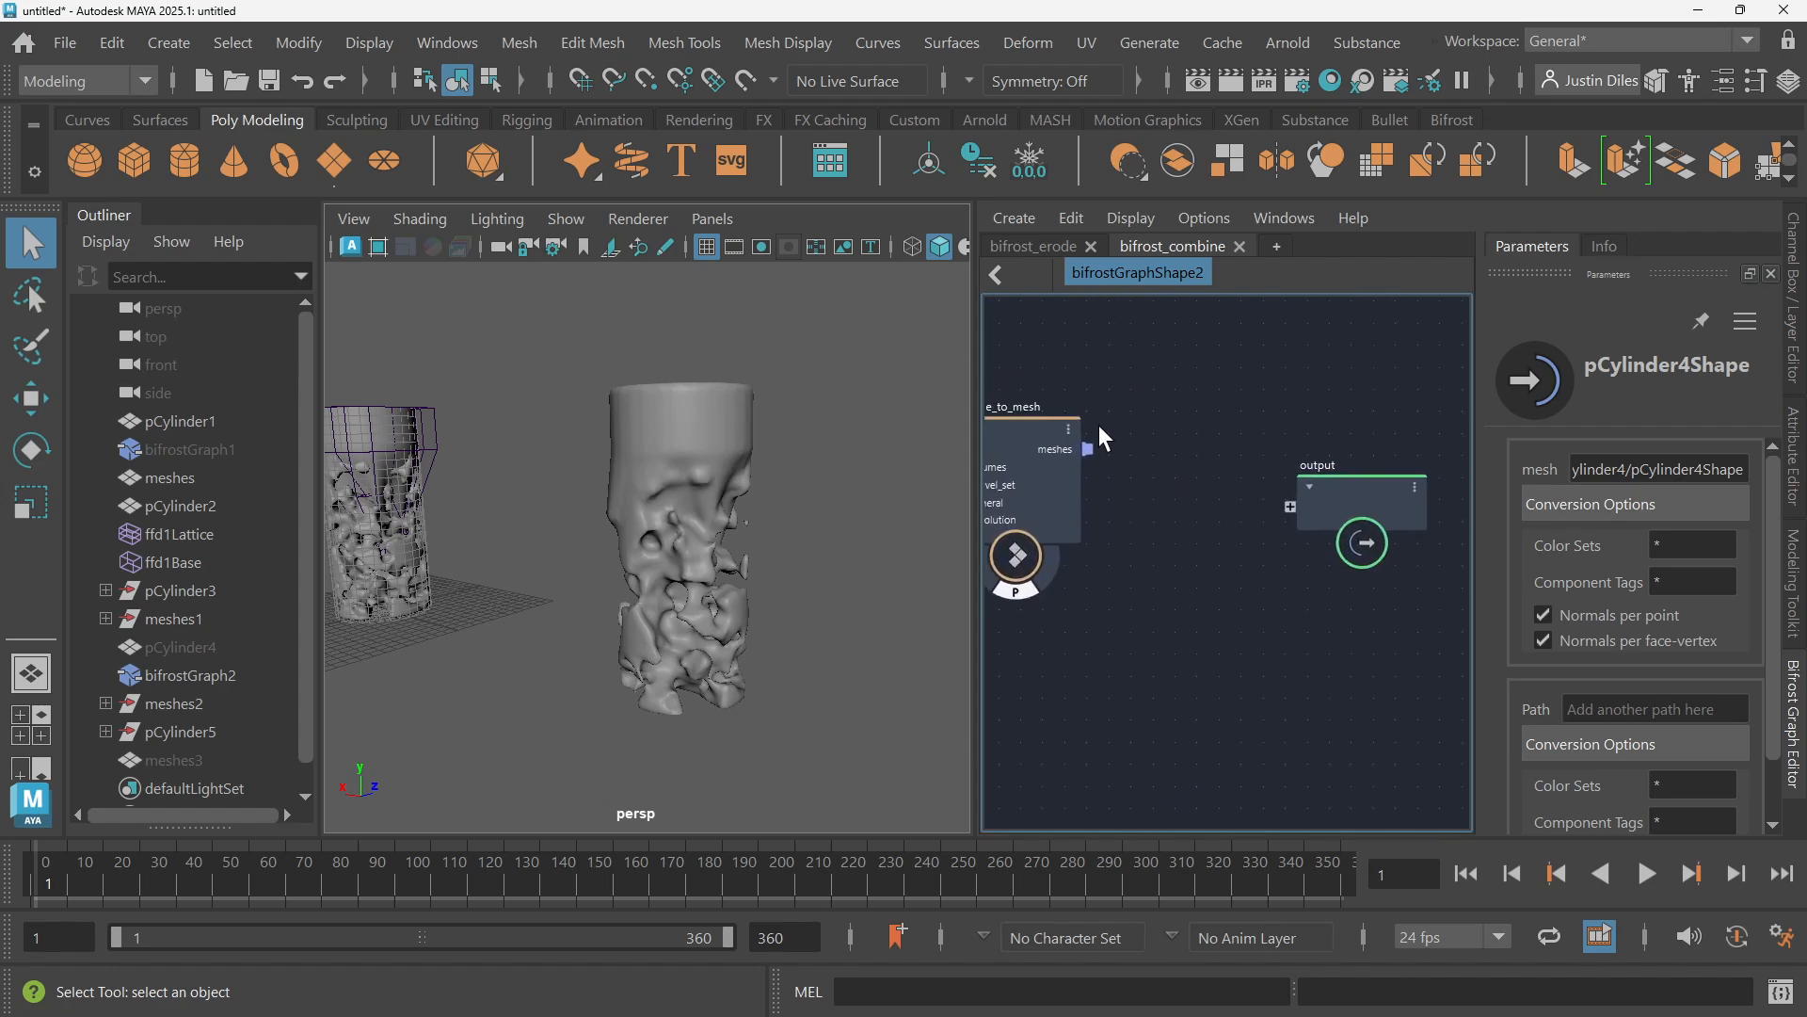
pyautogui.moveTo(1089, 450); pyautogui.dragTo(1198, 406)
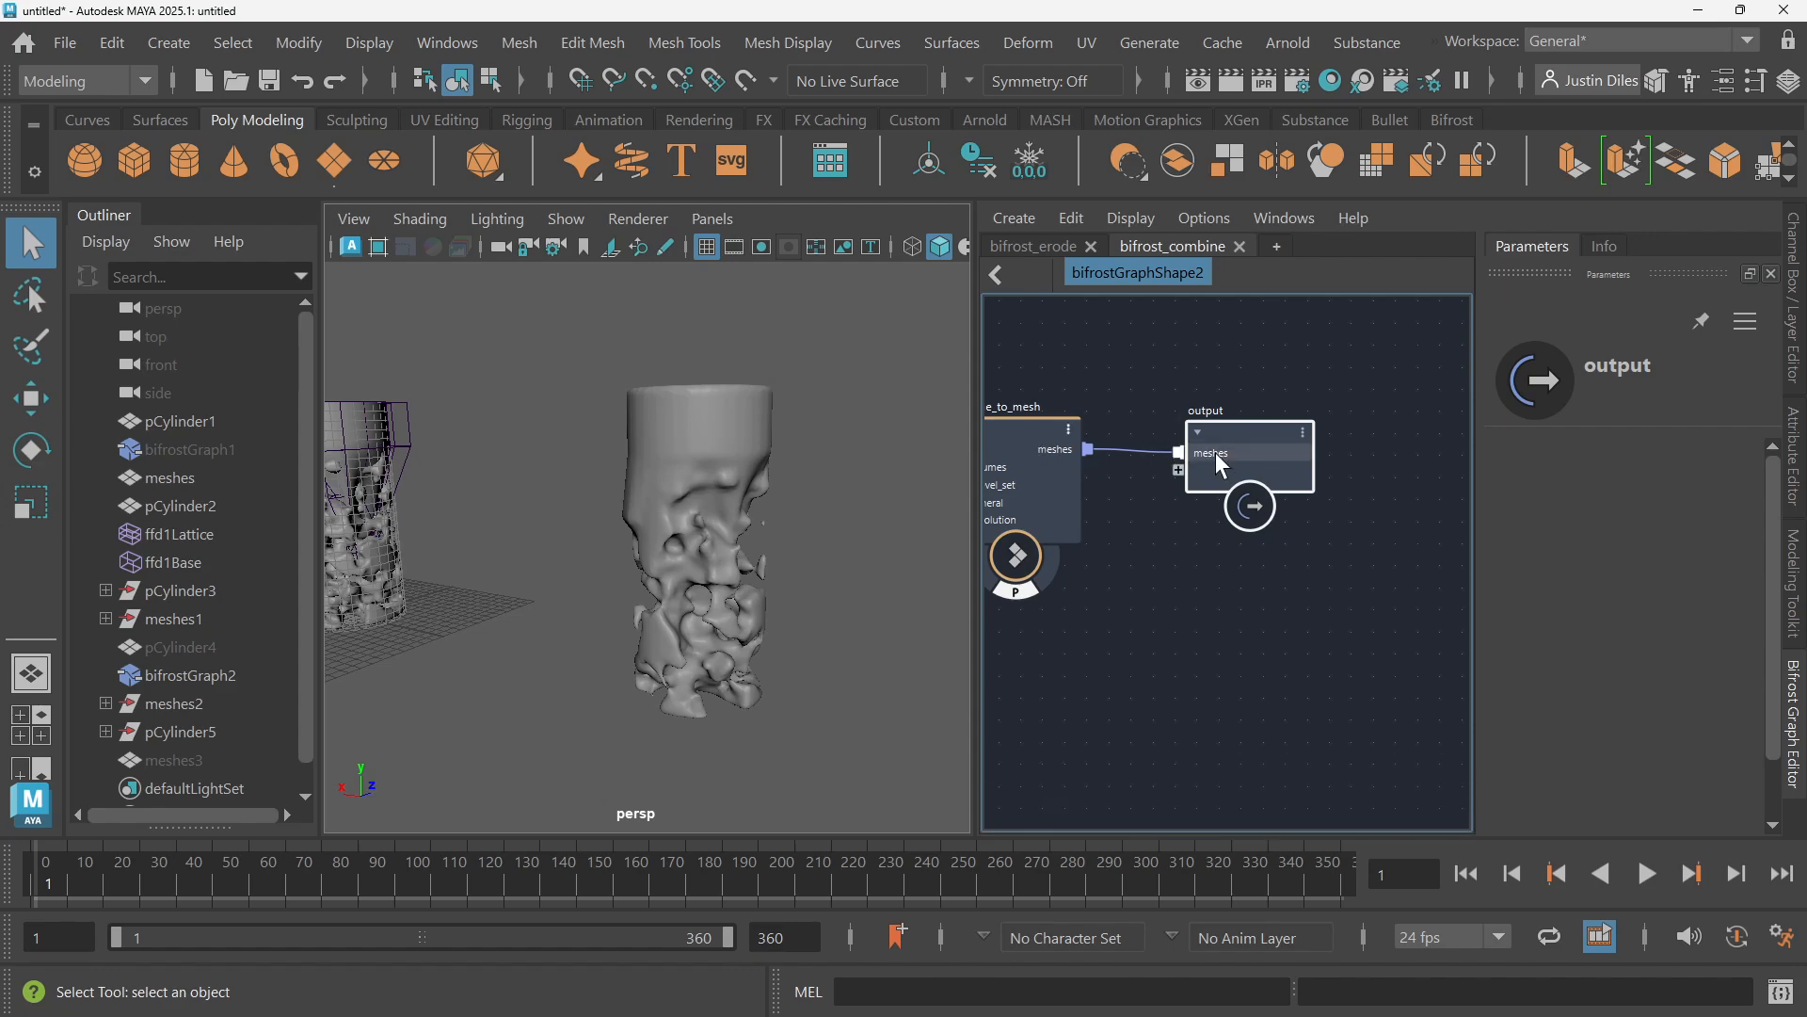
# Create a Maya mesh from the meshes port of the graph's output node
pyautogui.rightClick(1220, 463)
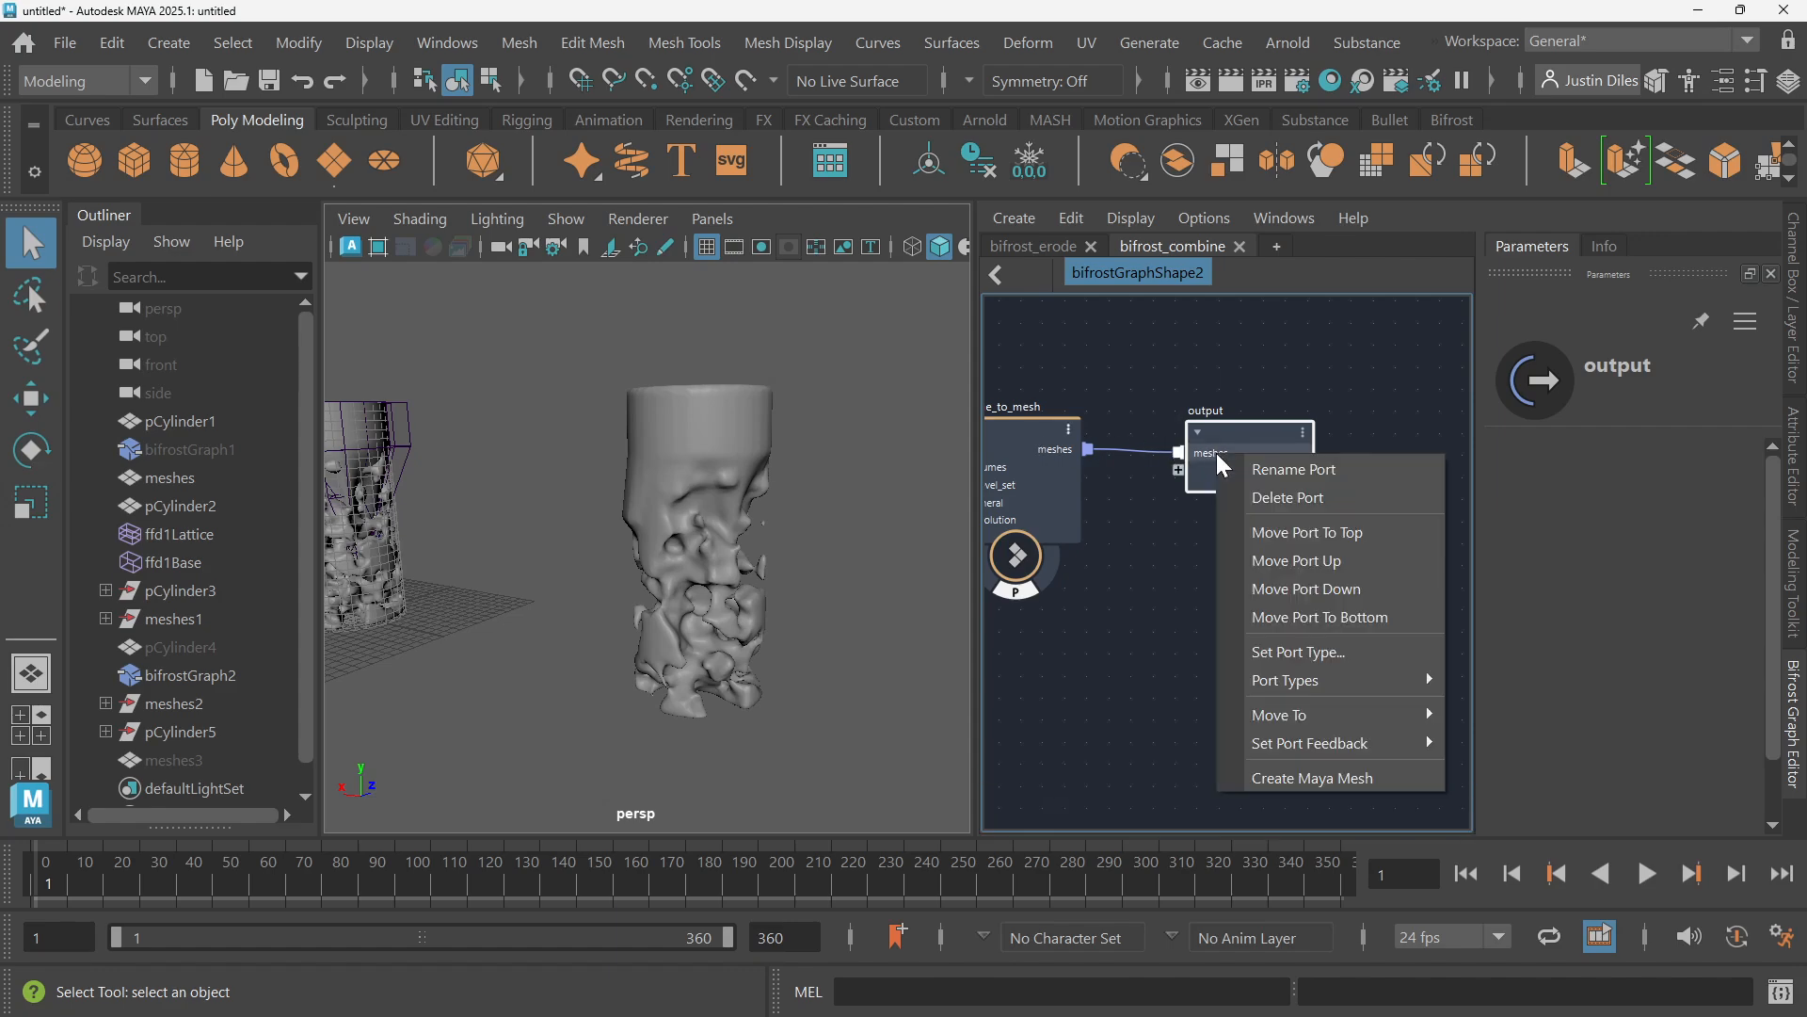
pyautogui.click(1314, 778)
pyautogui.keyDown('alt'); pyautogui.moveTo(822, 571); pyautogui.dragTo(873, 588, button='middle'); pyautogui.keyUp('alt')
pyautogui.scroll(-1, 873, 588)
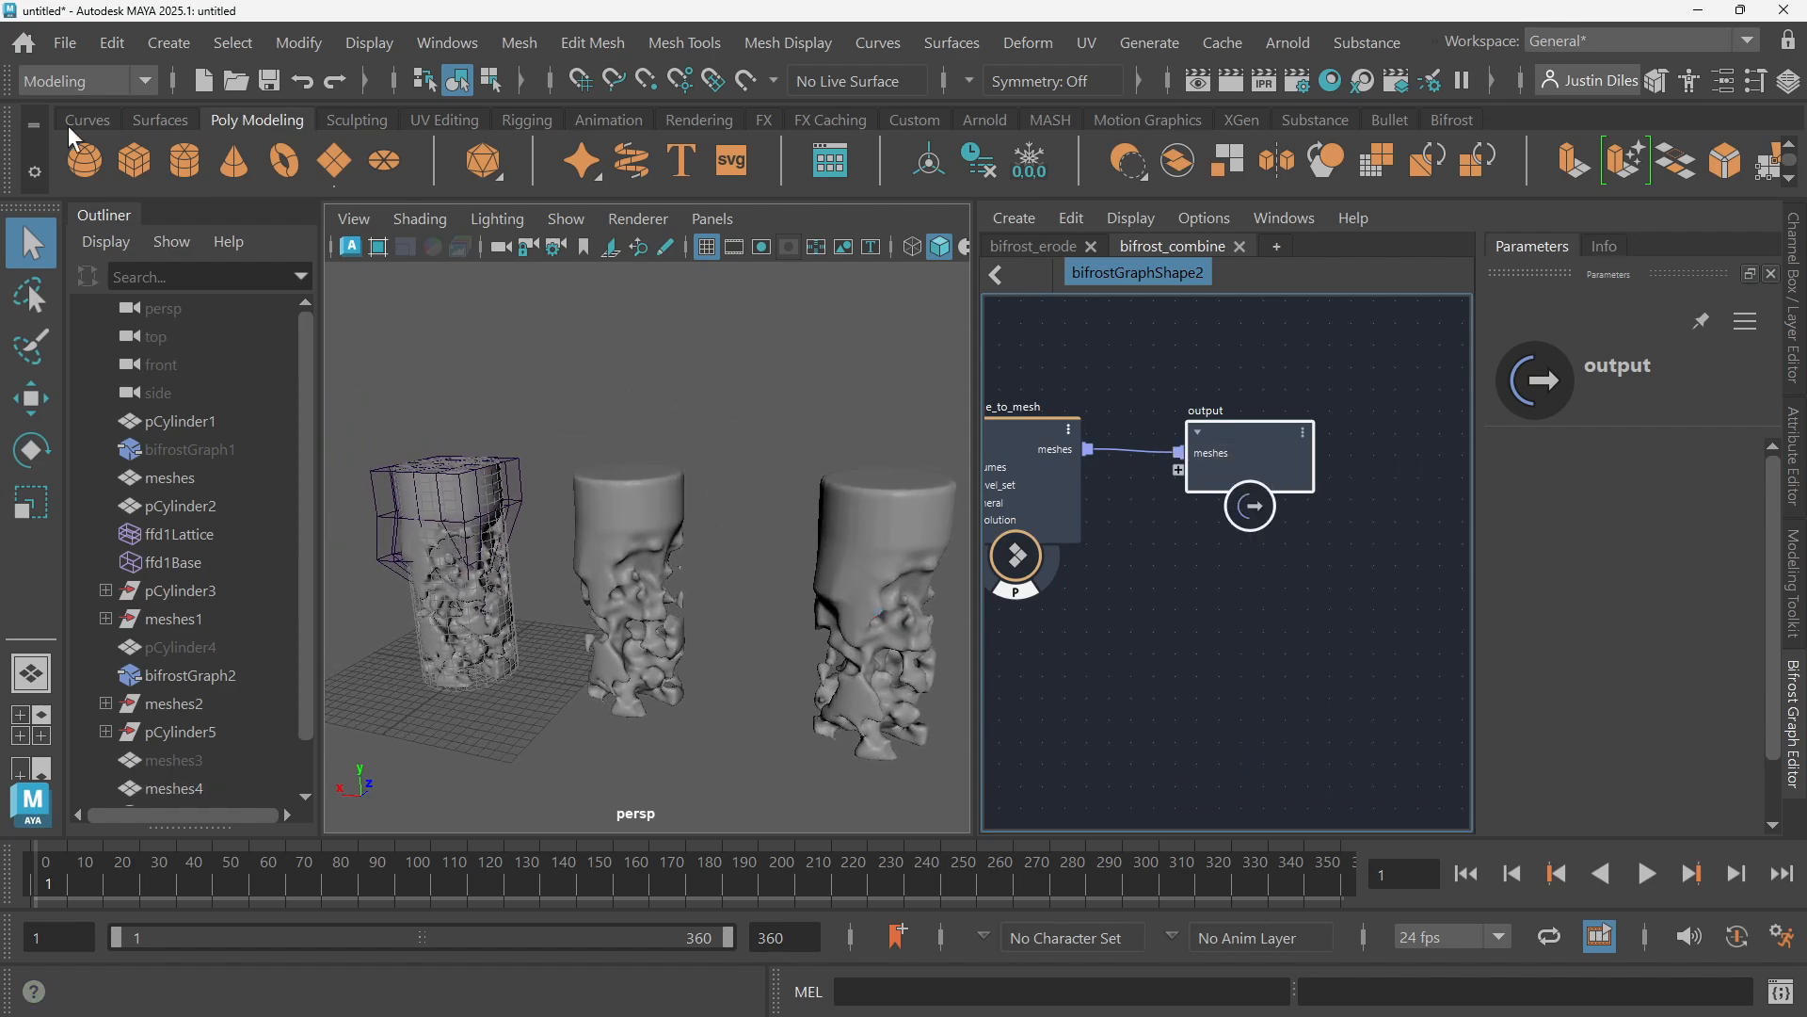
# Move the newly created column mesh along X to about 23.3 cm, past the opposite side of the lattice setup
pyautogui.click(603, 546)
pyautogui.scroll(-3, 838, 512)
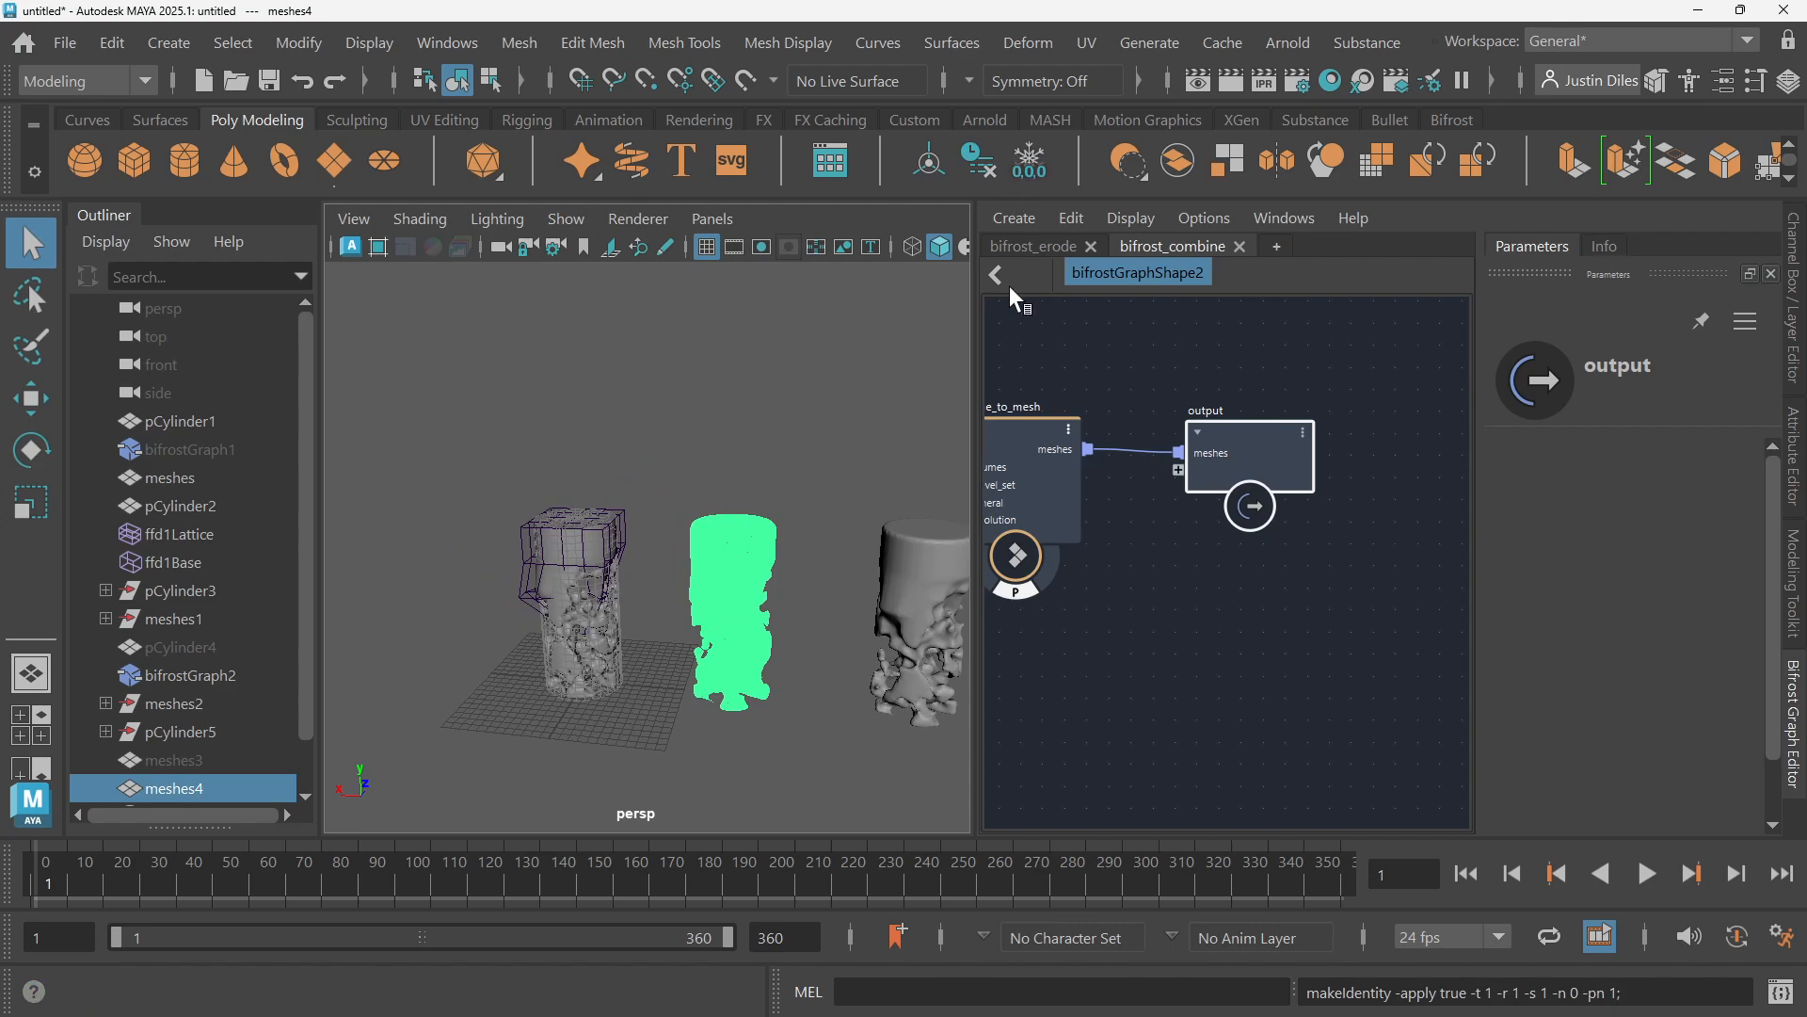
pyautogui.scroll(-1, 872, 523)
pyautogui.press('w')
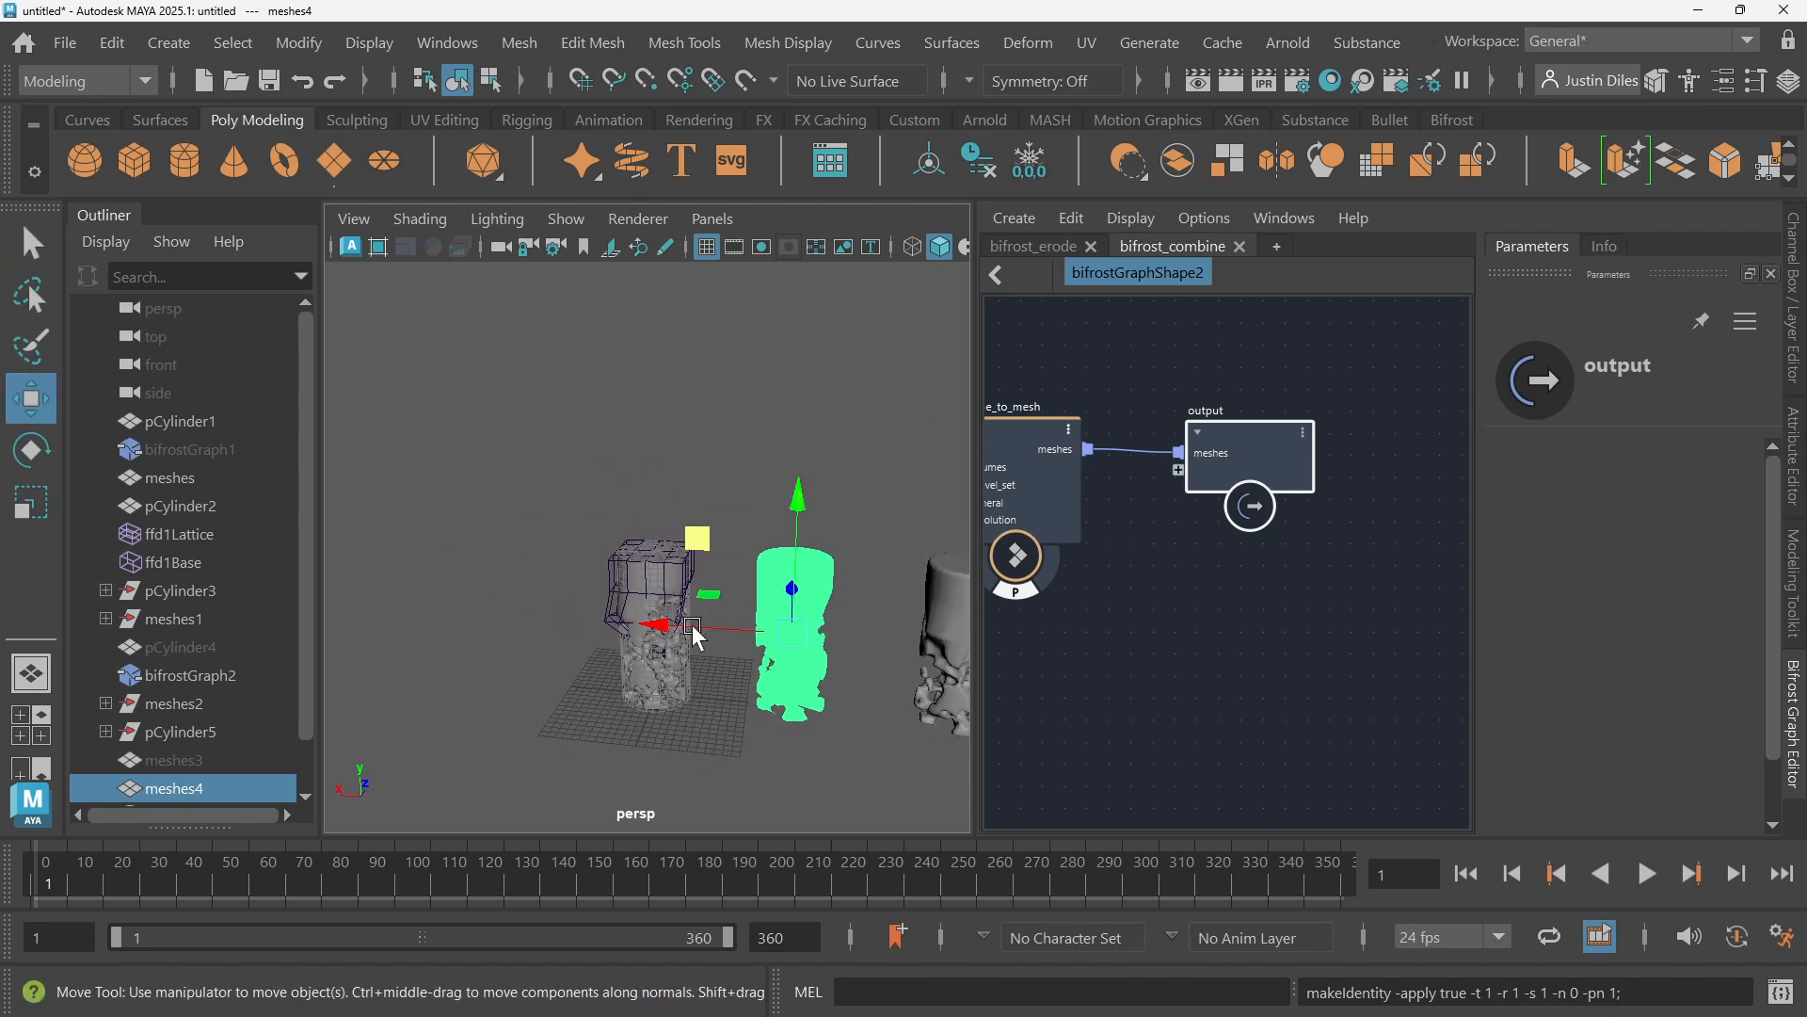
pyautogui.moveTo(674, 628); pyautogui.dragTo(397, 613)
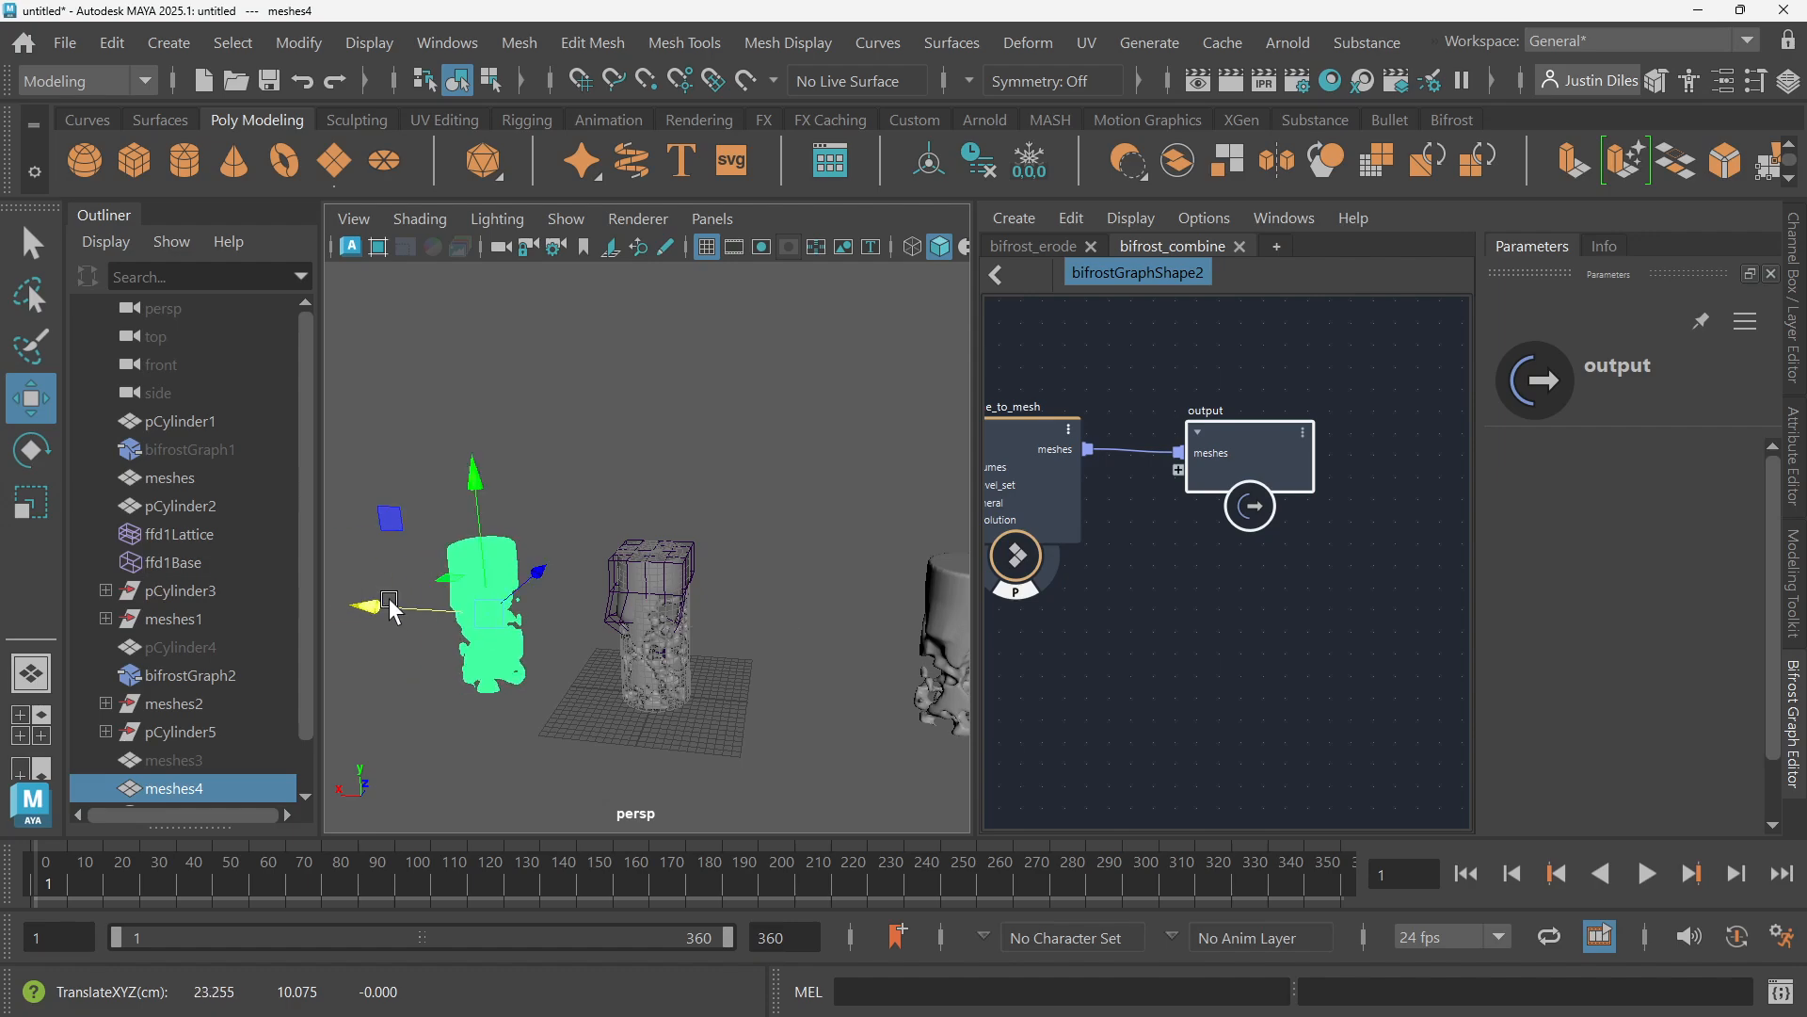
# Examine the relocated column mesh from several sides, checking the merged surface for loose floating fragments
pyautogui.press('f')
pyautogui.click(918, 513)
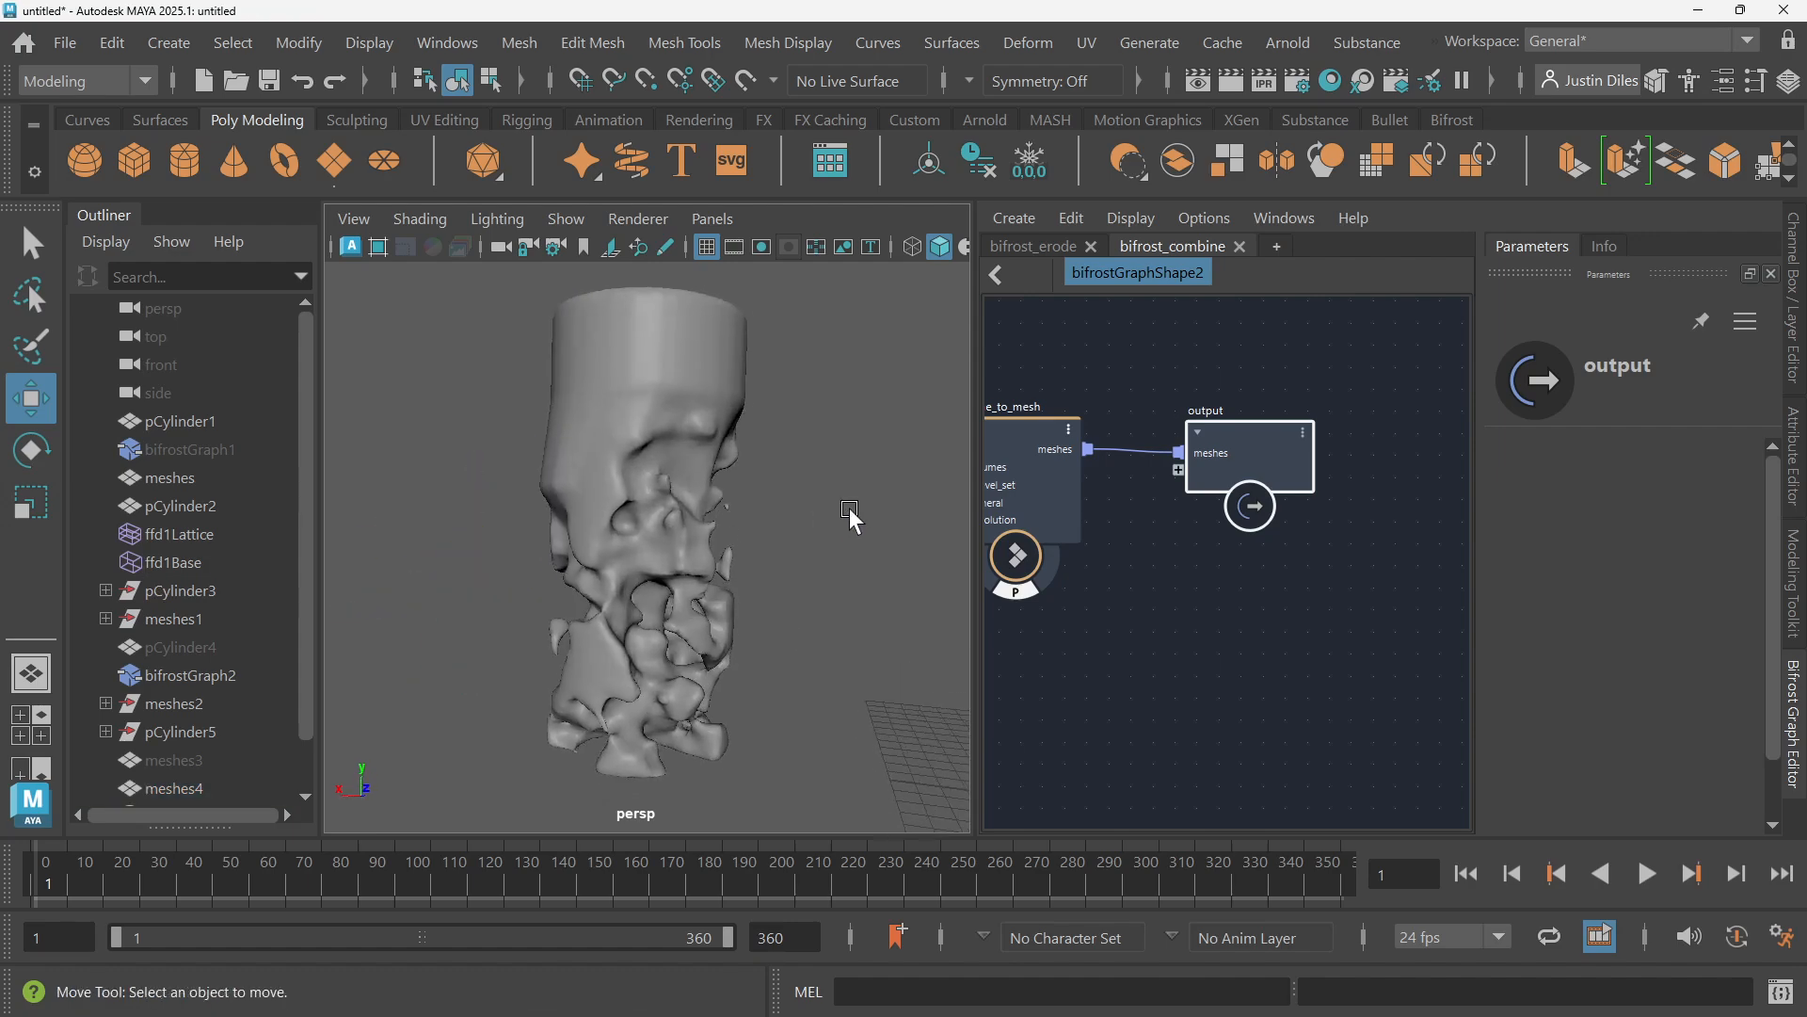
pyautogui.keyDown('alt'); pyautogui.moveTo(850, 509); pyautogui.dragTo(617, 456); pyautogui.keyUp('alt')
pyautogui.click(618, 456)
pyautogui.press('f')
pyautogui.click(917, 497)
pyautogui.keyDown('alt'); pyautogui.moveTo(917, 497); pyautogui.dragTo(658, 597); pyautogui.keyUp('alt')
pyautogui.press('q')
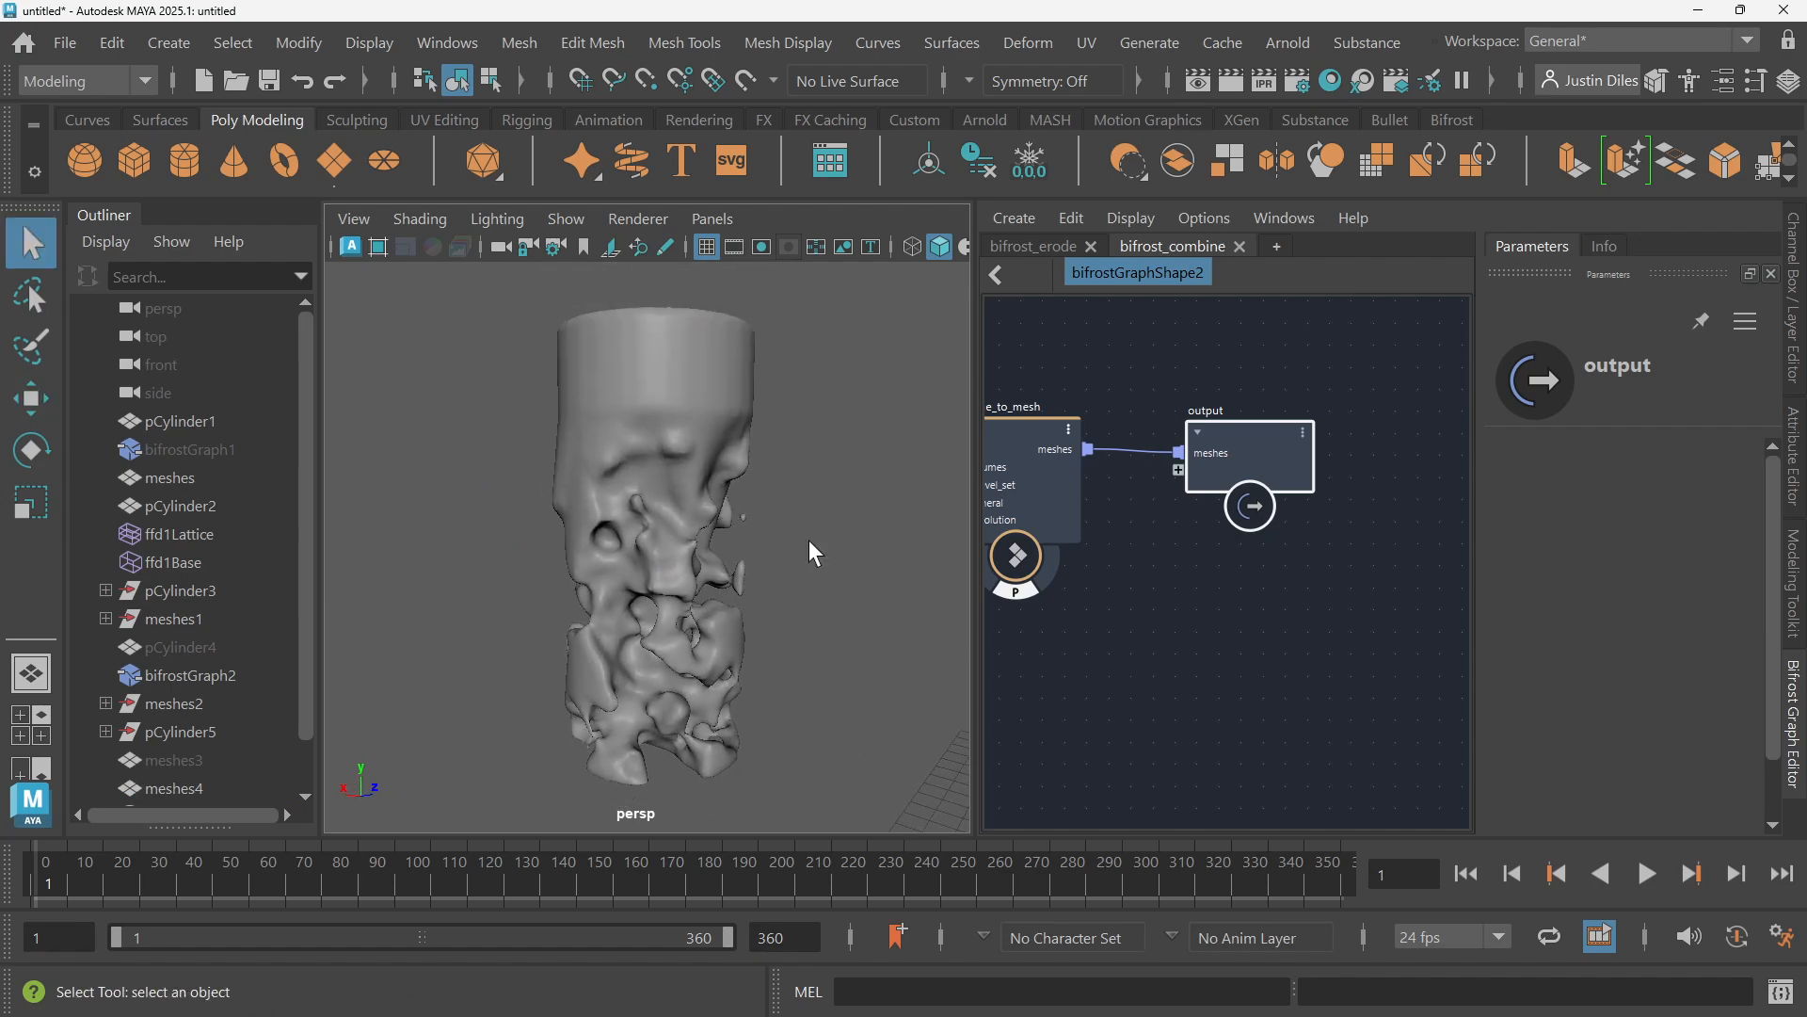
pyautogui.keyDown('alt'); pyautogui.moveTo(809, 540); pyautogui.dragTo(911, 578); pyautogui.keyUp('alt')
pyautogui.scroll(4, 765, 494)
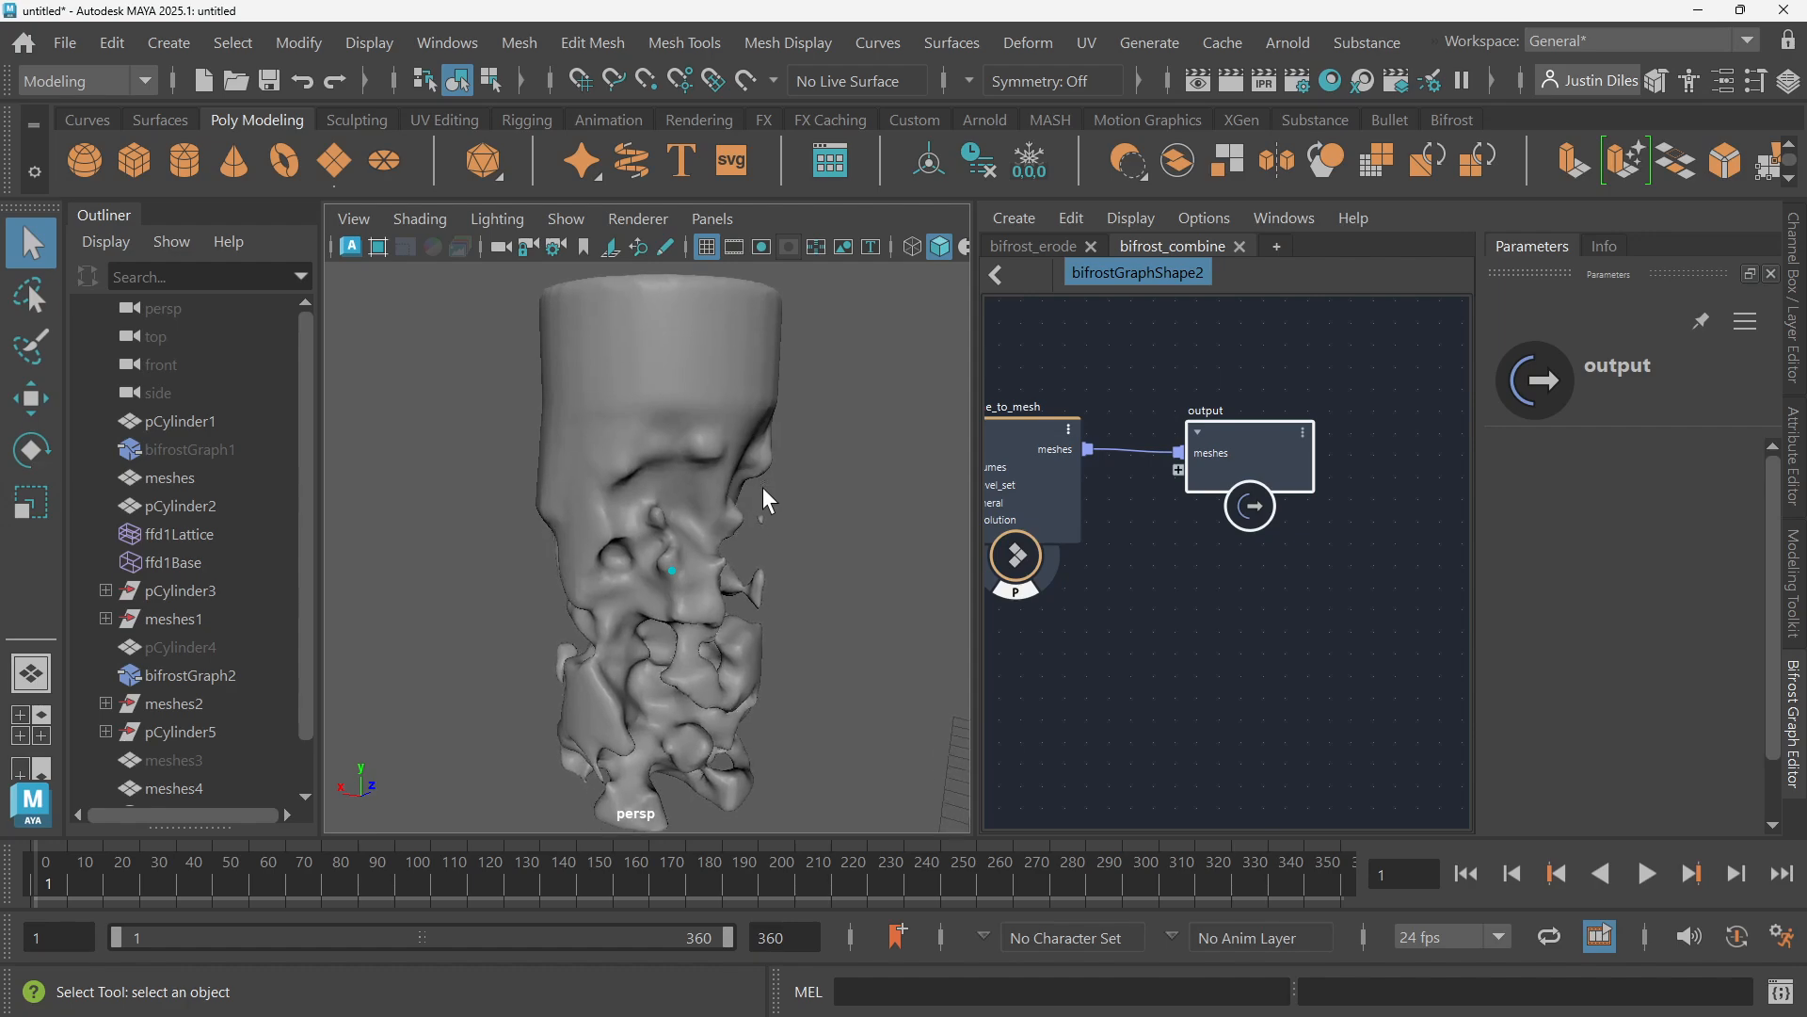
pyautogui.scroll(-2, 762, 487)
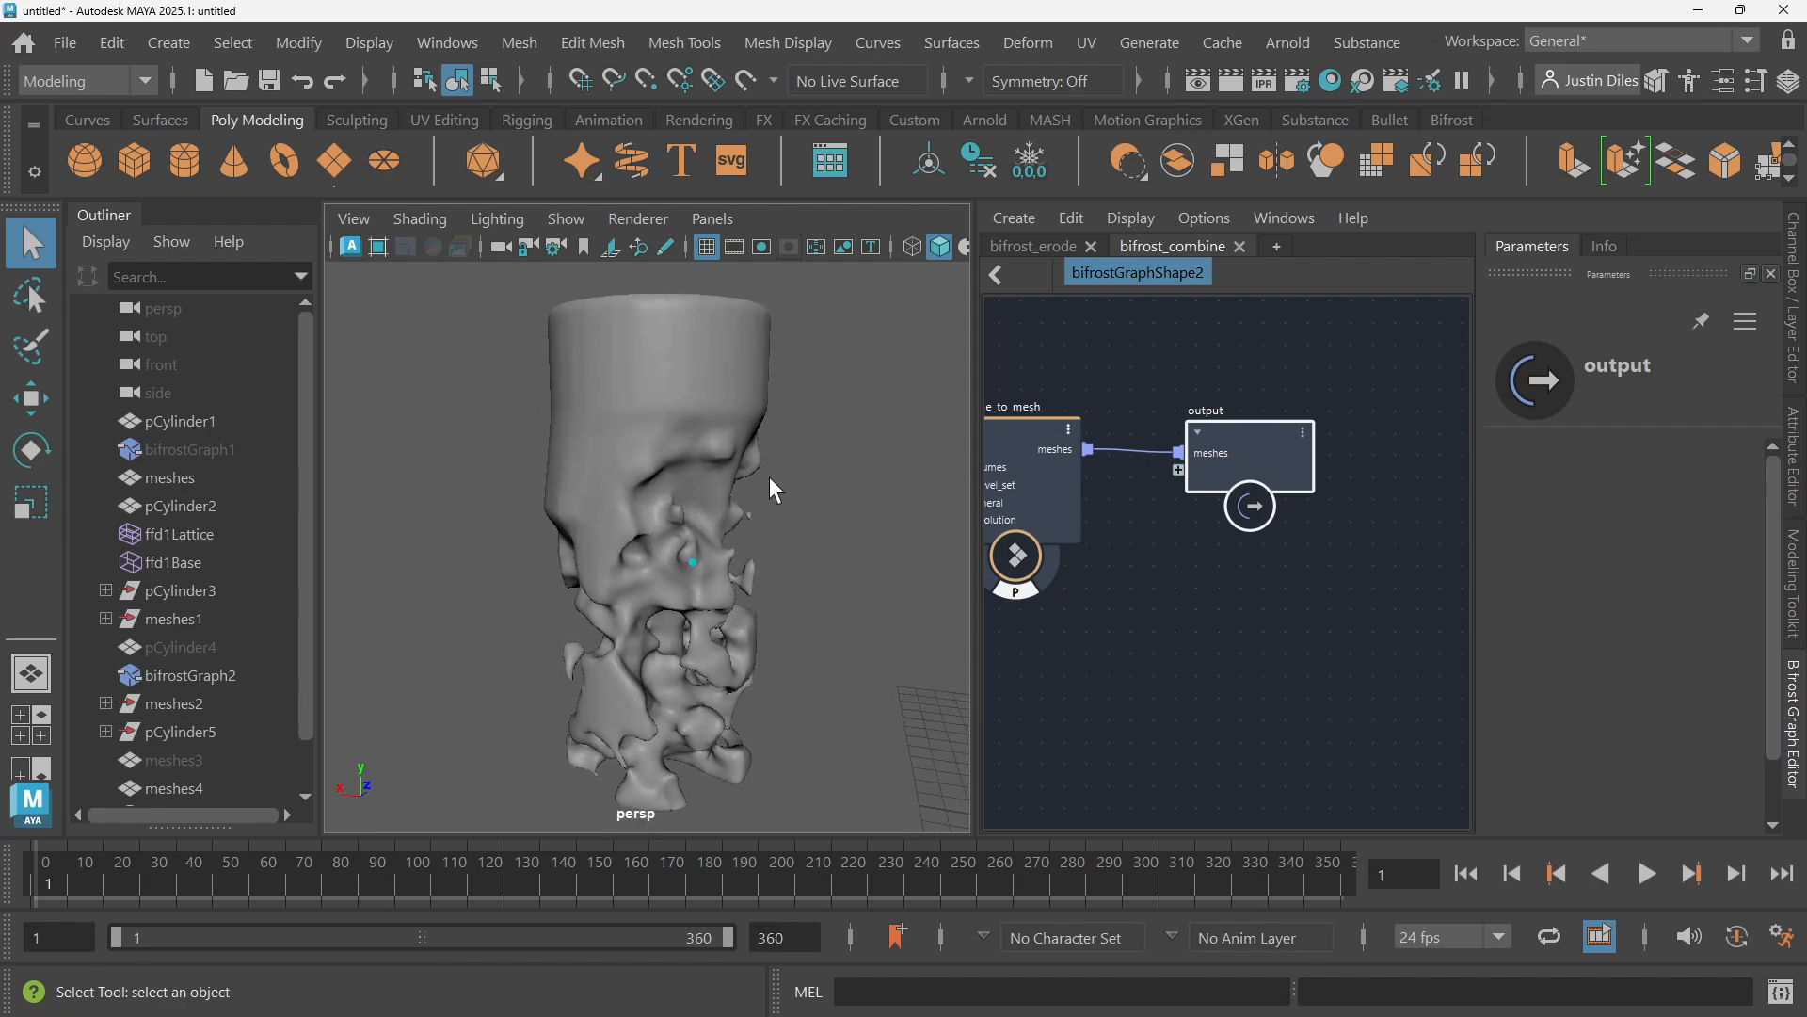
pyautogui.keyDown('alt'); pyautogui.moveTo(770, 477); pyautogui.dragTo(644, 568); pyautogui.keyUp('alt')
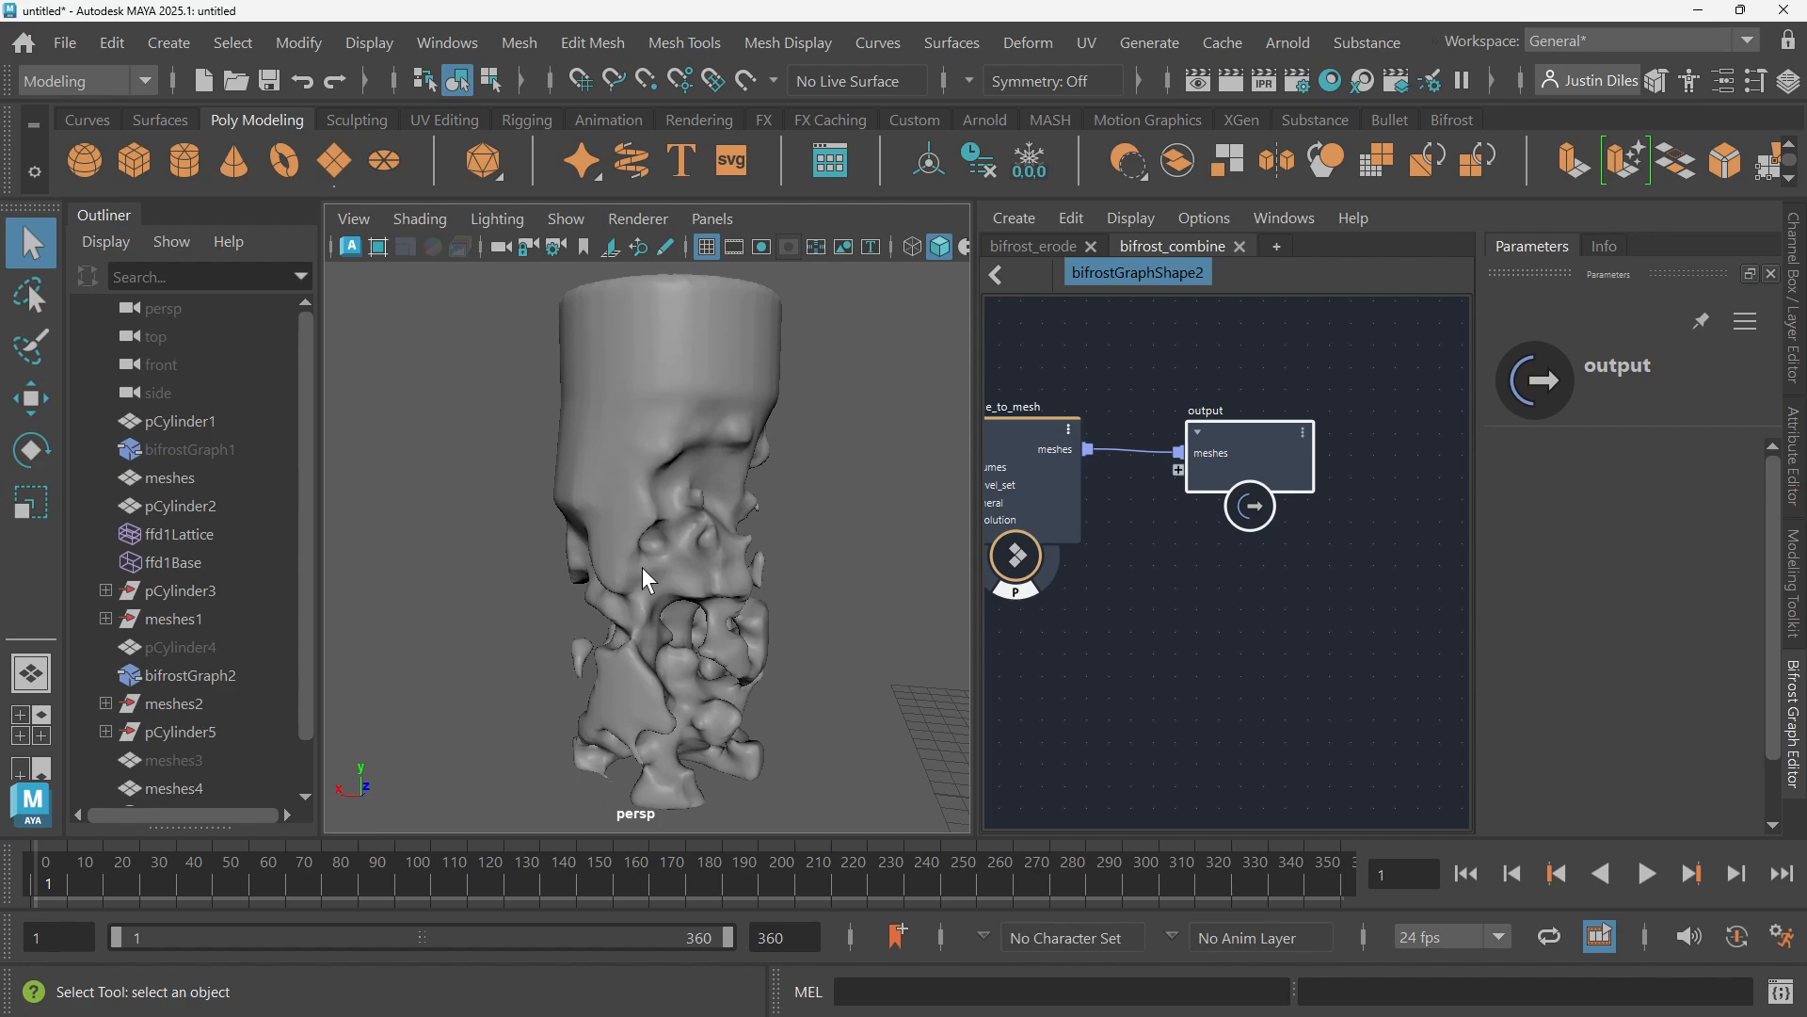
pyautogui.keyDown('alt'); pyautogui.moveTo(793, 406); pyautogui.dragTo(752, 433); pyautogui.keyUp('alt')
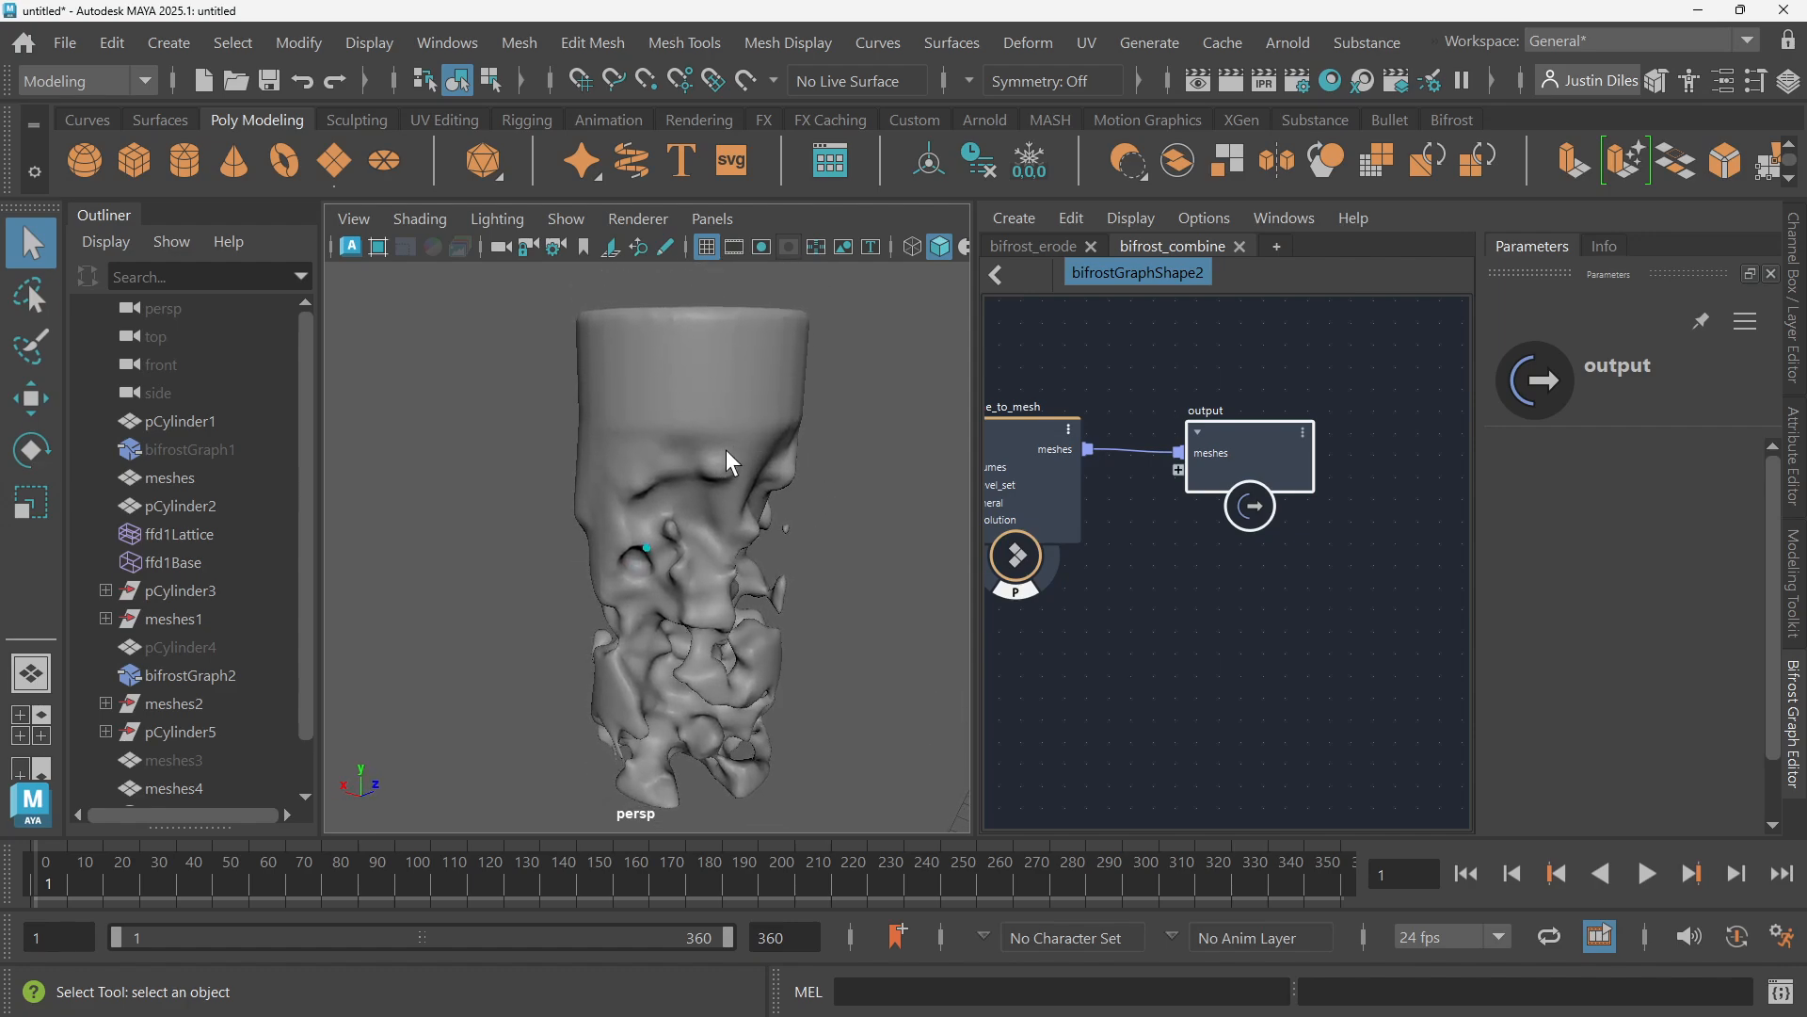
# Separate the meshes4 column into its individual disconnected shells
pyautogui.click(731, 449)
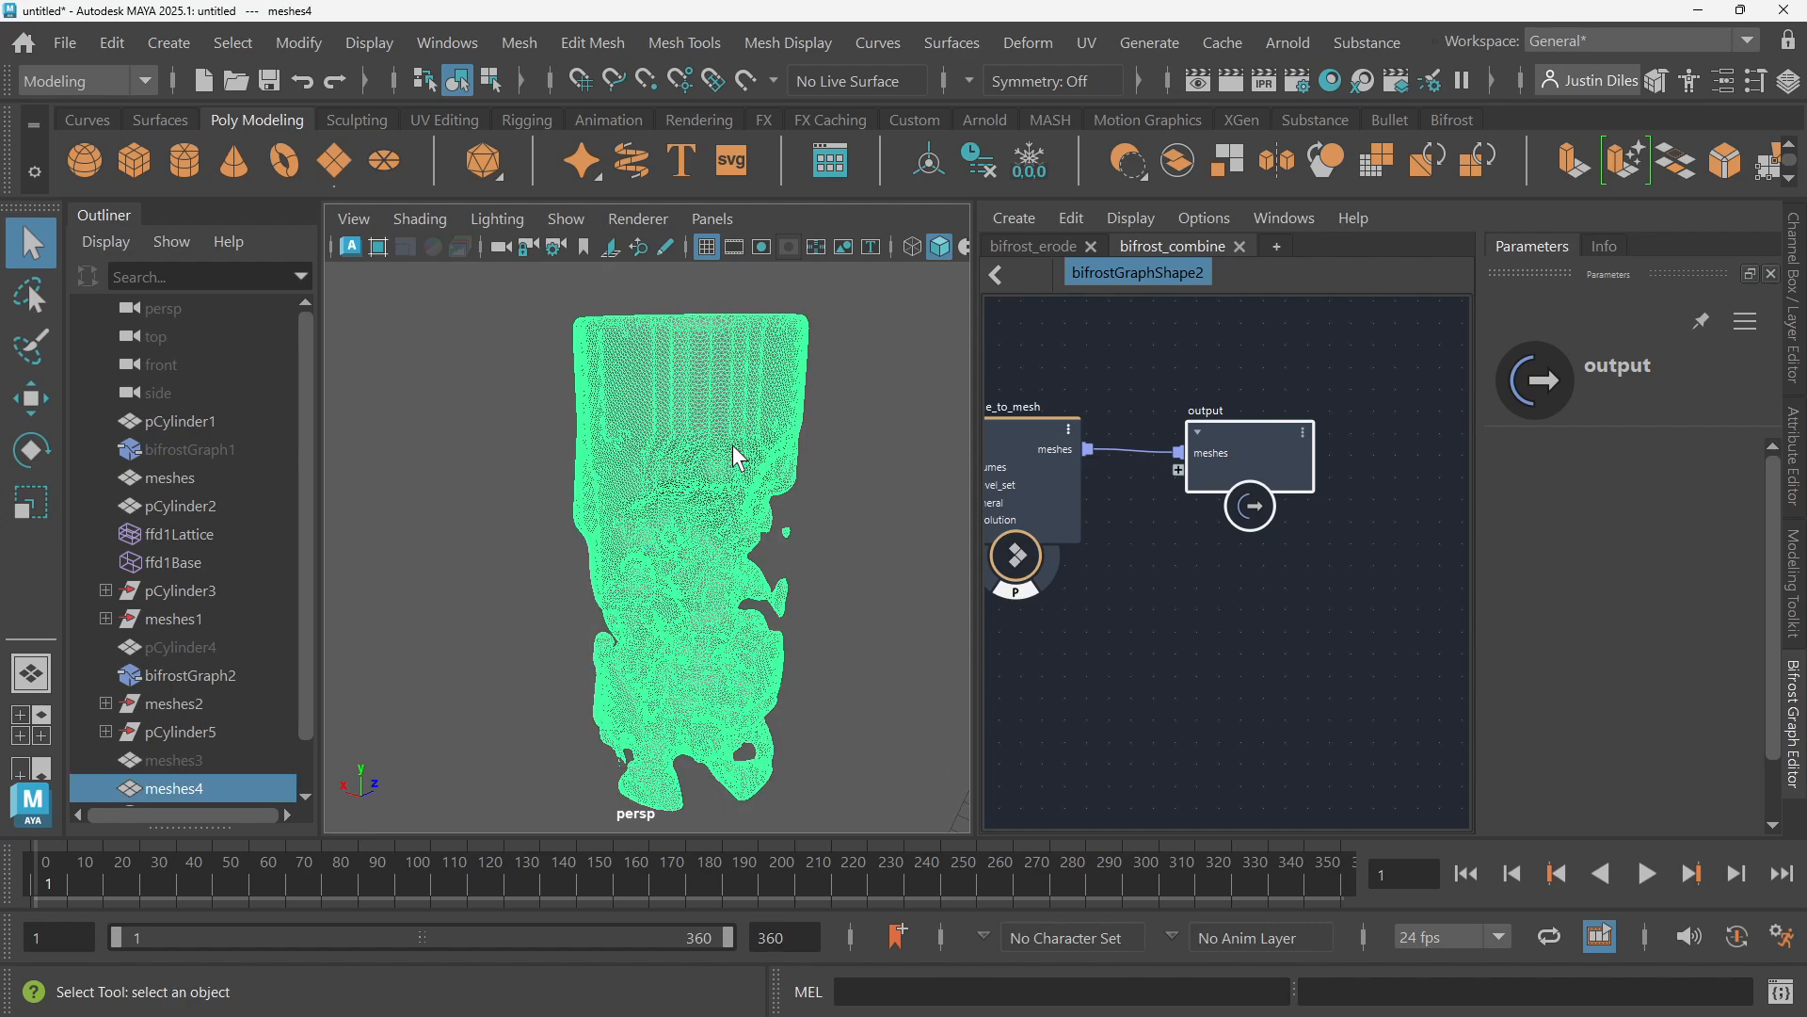
pyautogui.click(1795, 577)
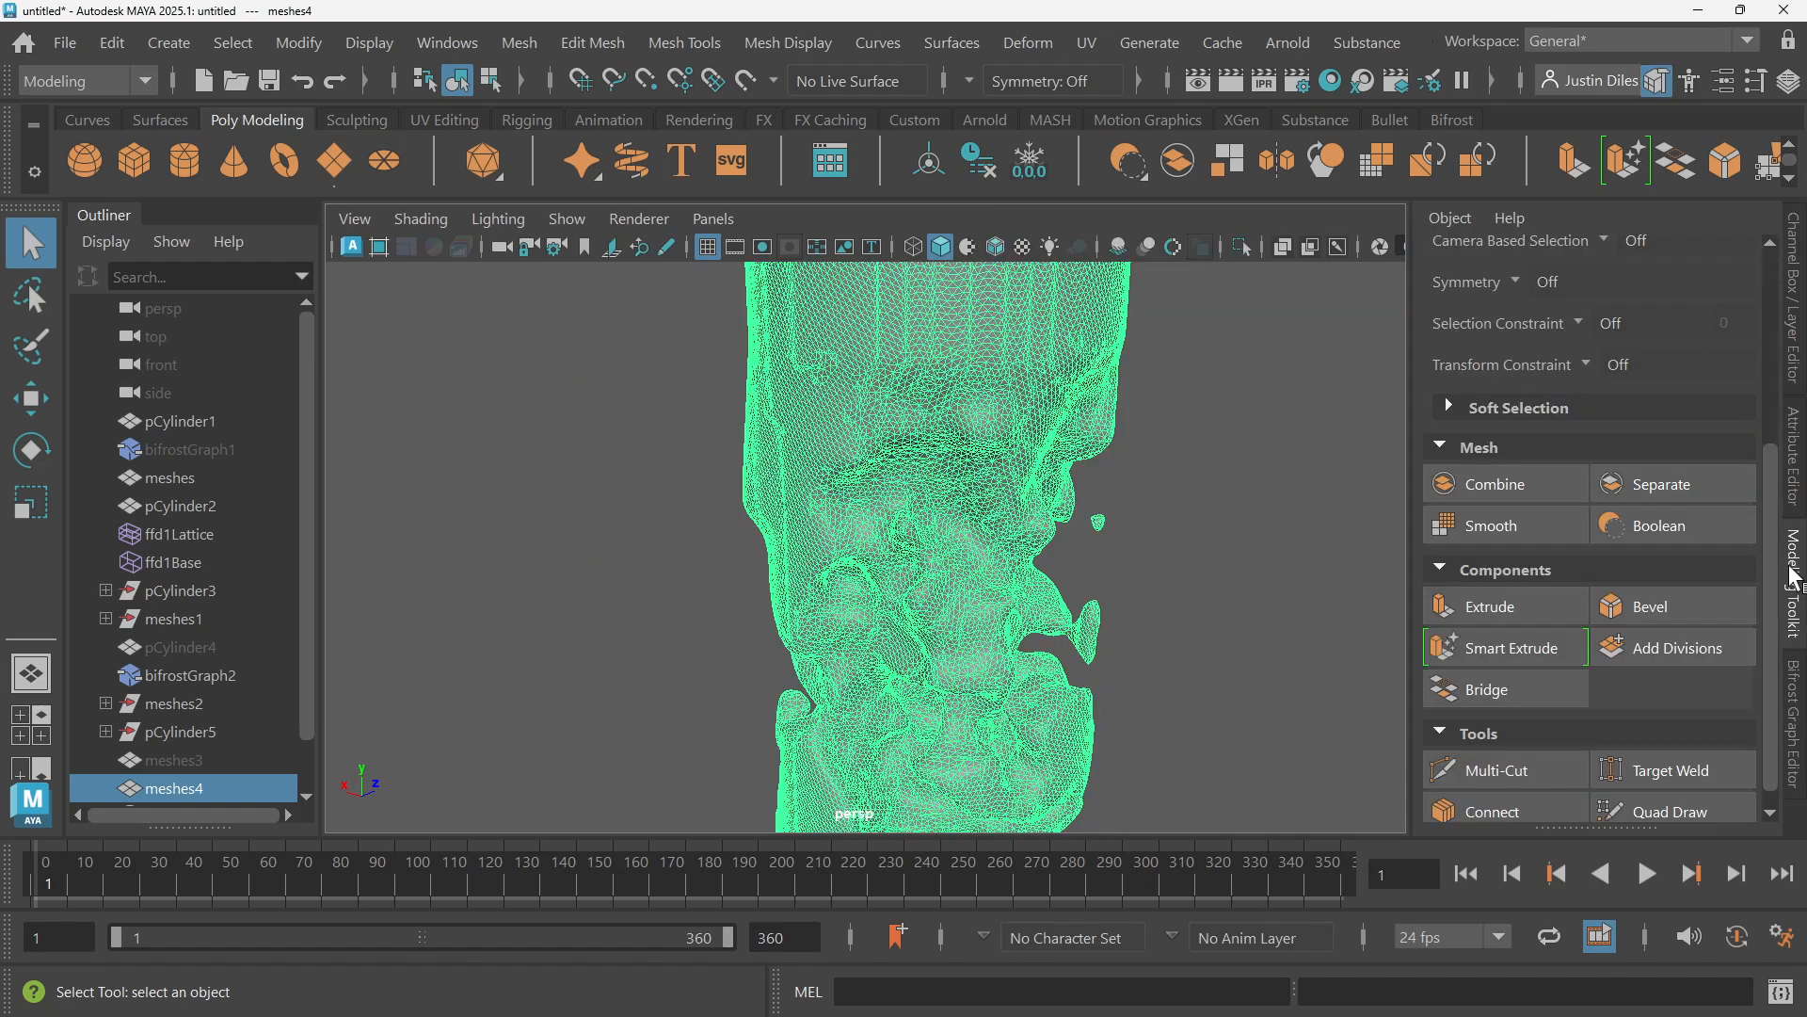
pyautogui.click(1649, 487)
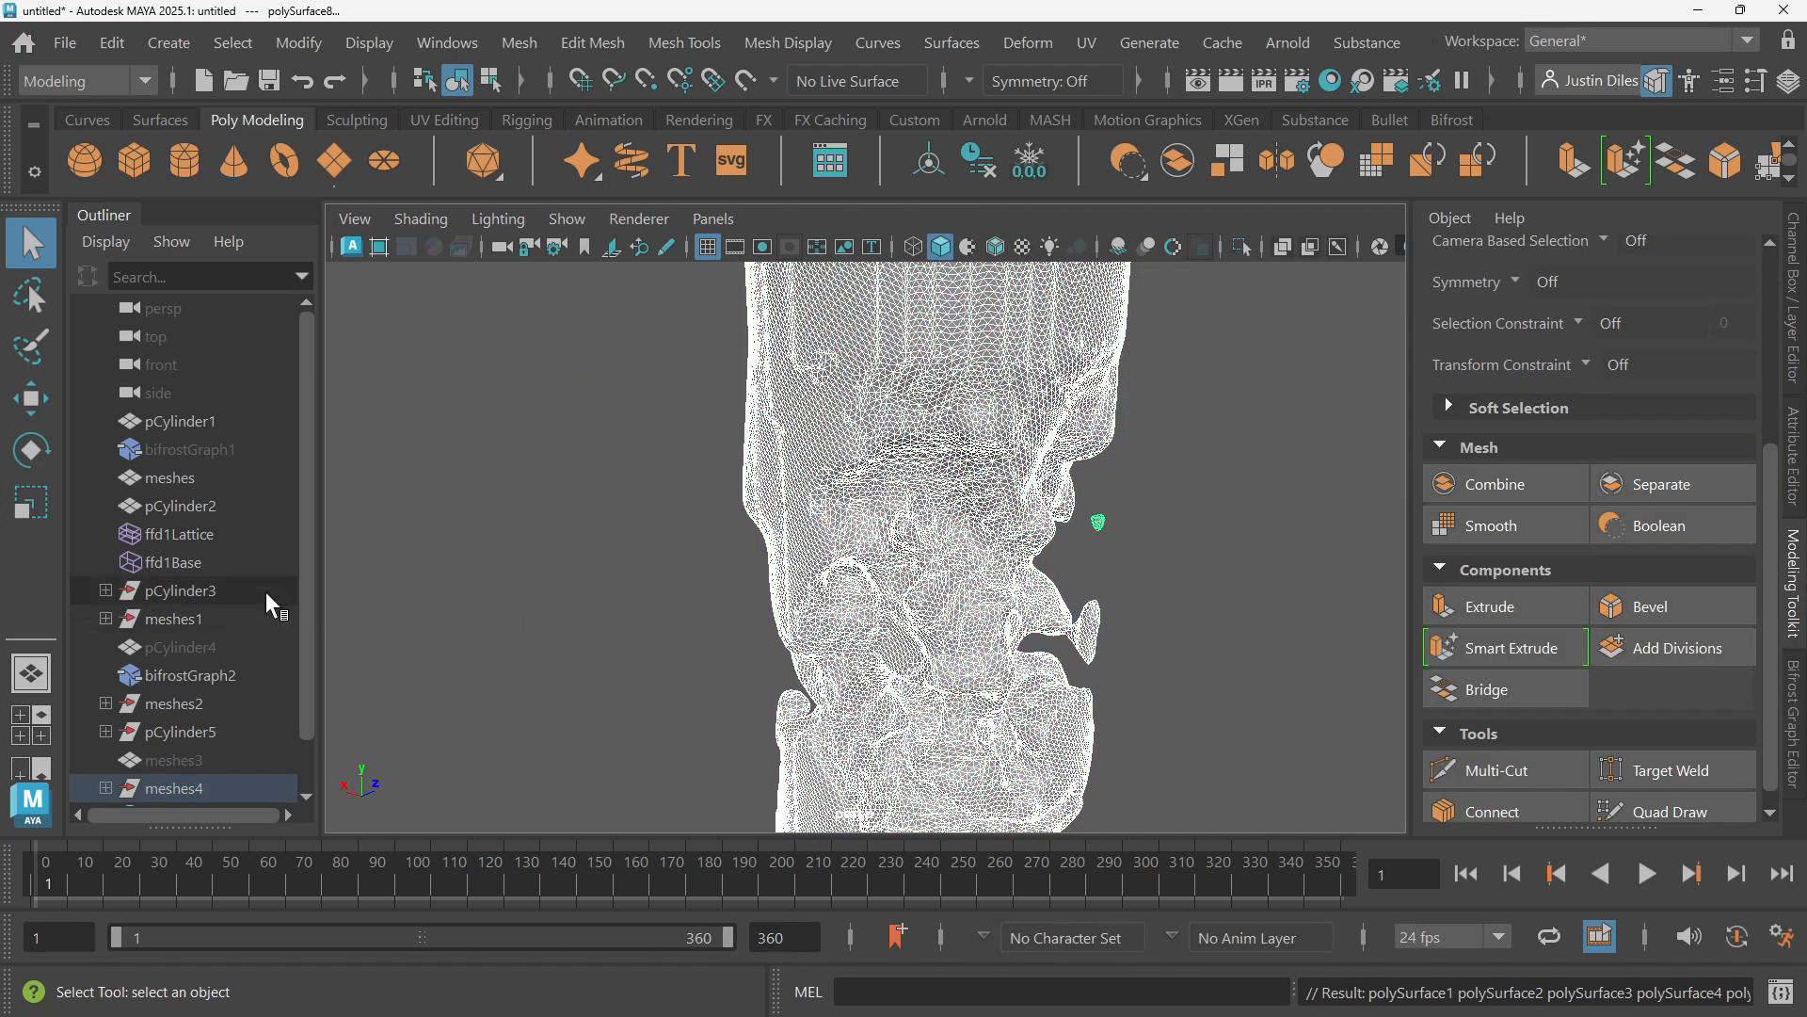
# Delete the stray fragments polySurface2 through polySurface8 under meshes4, keeping only the main column polySurface1
pyautogui.scroll(-1, 306, 621)
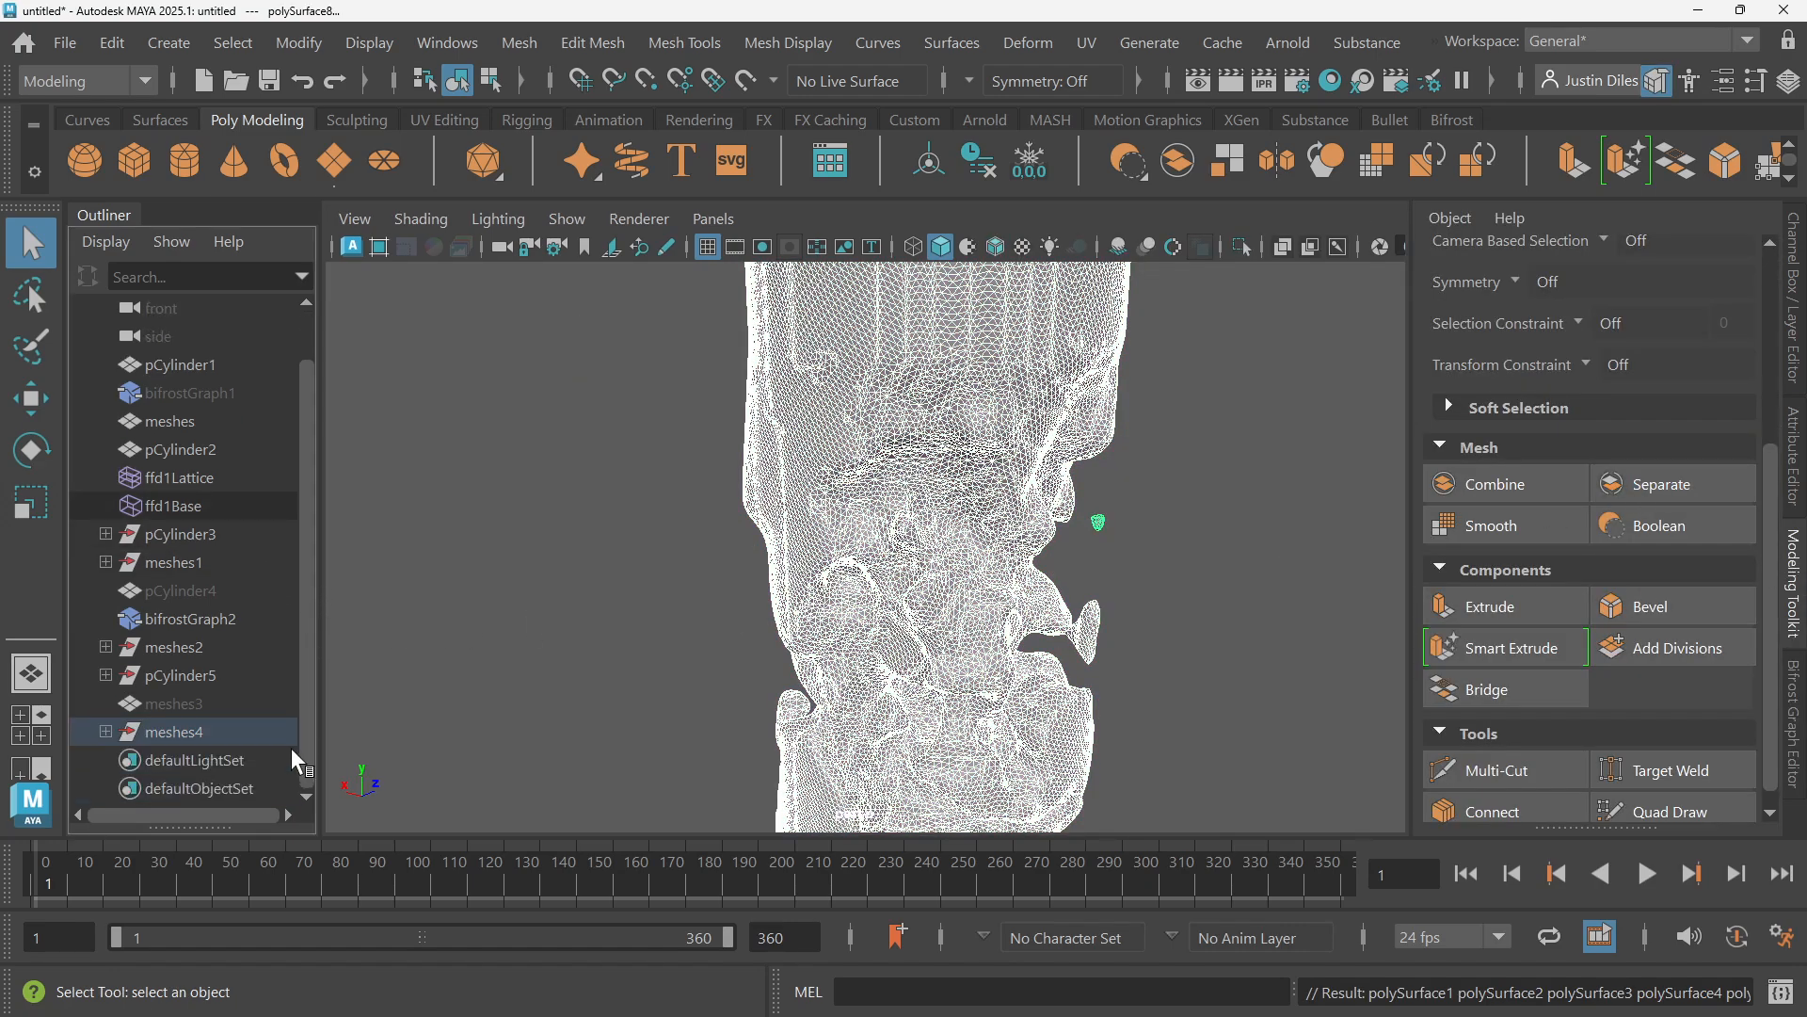
pyautogui.click(106, 732)
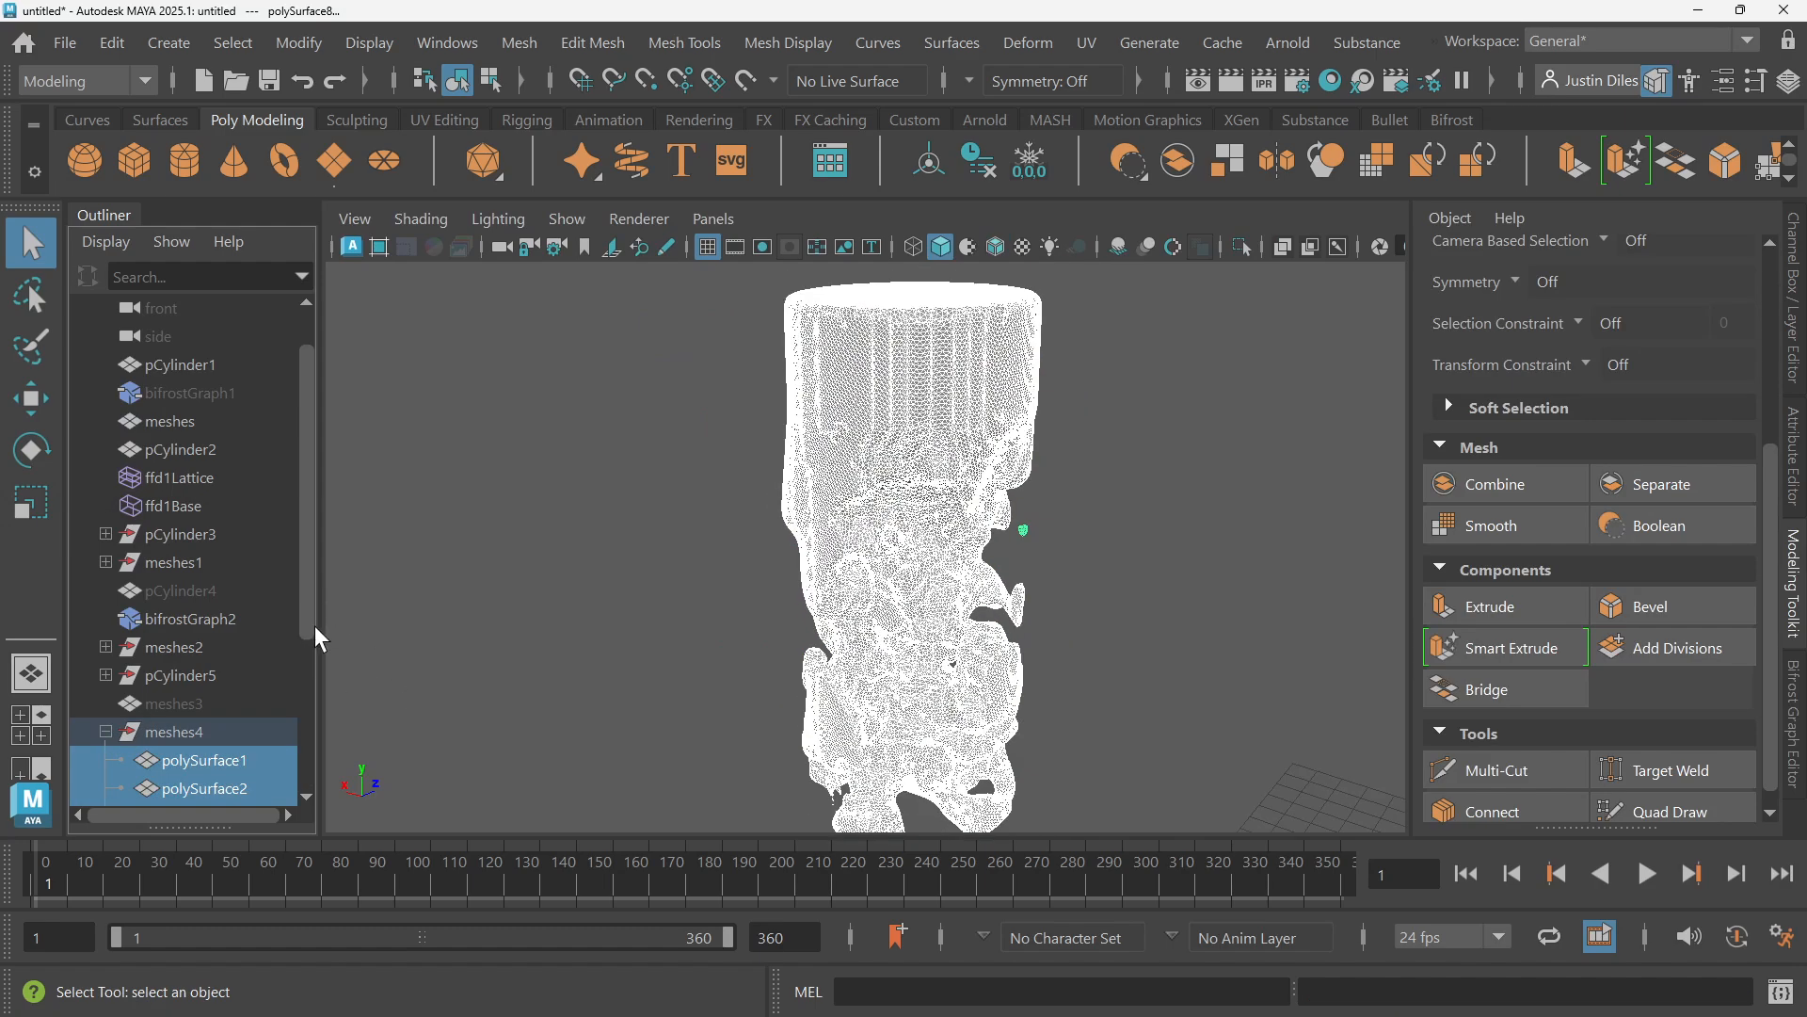
pyautogui.scroll(-3, 311, 621)
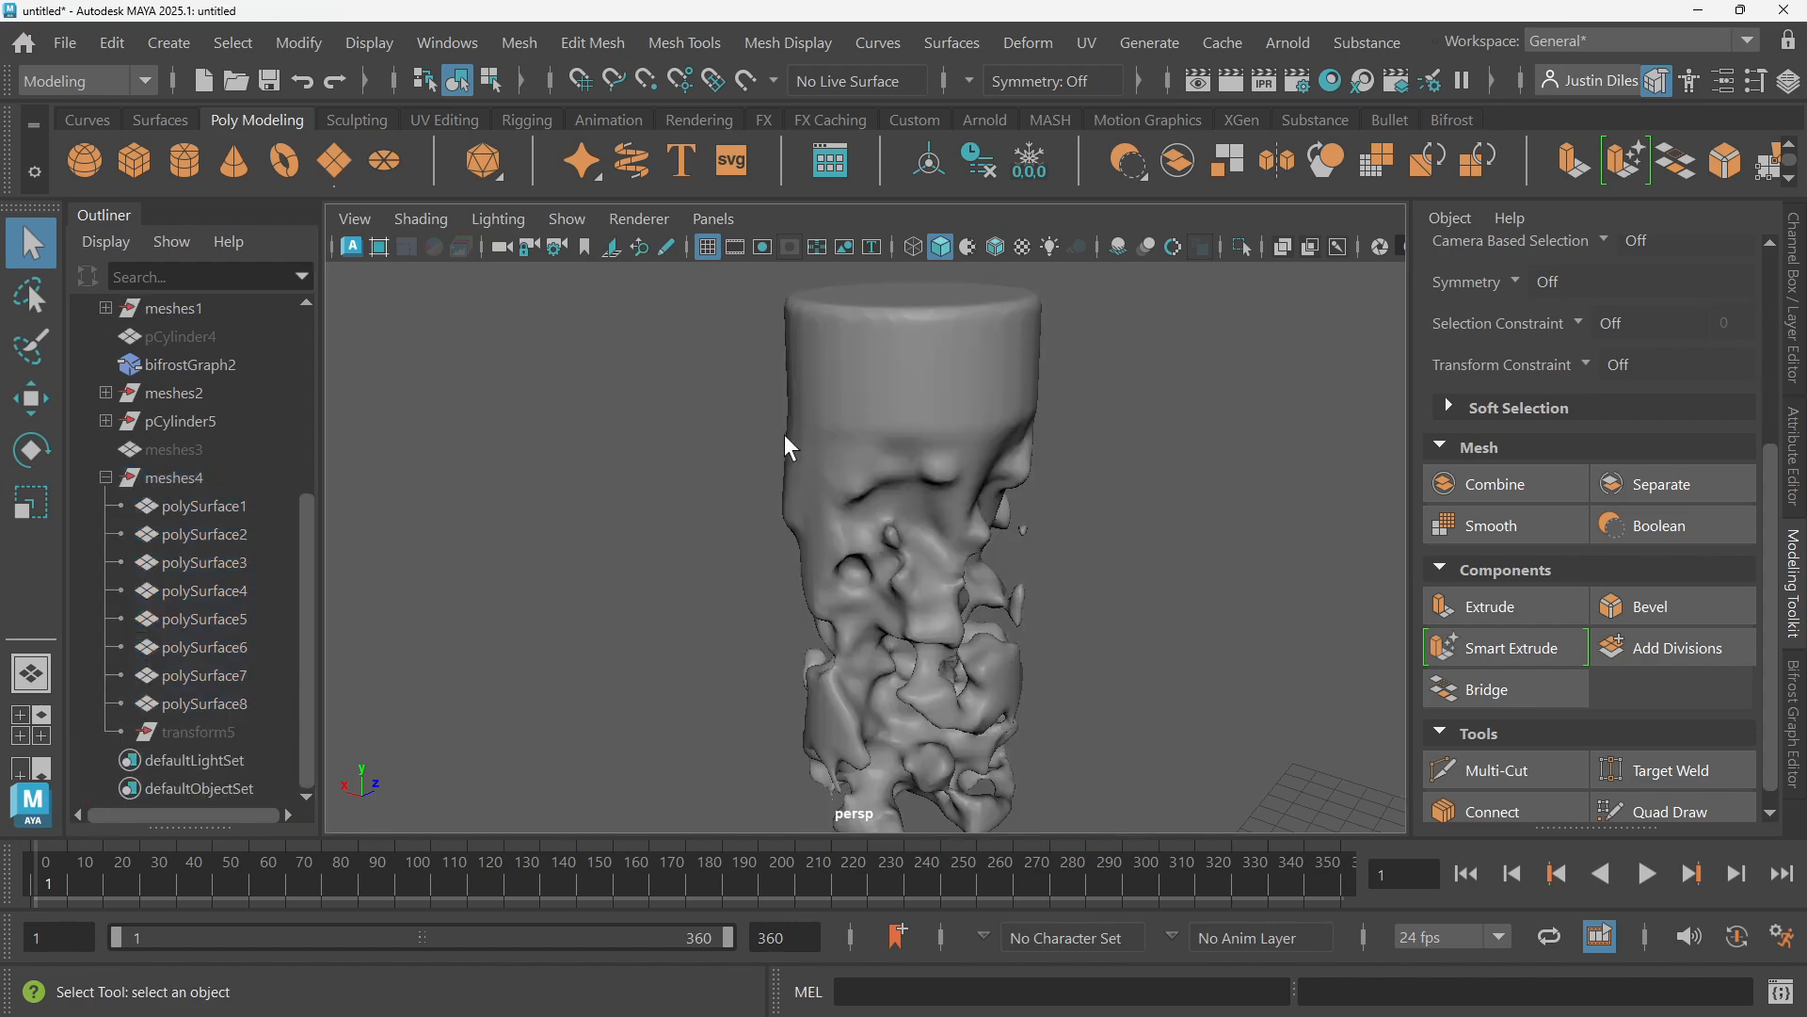
pyautogui.click(850, 415)
pyautogui.press('f')
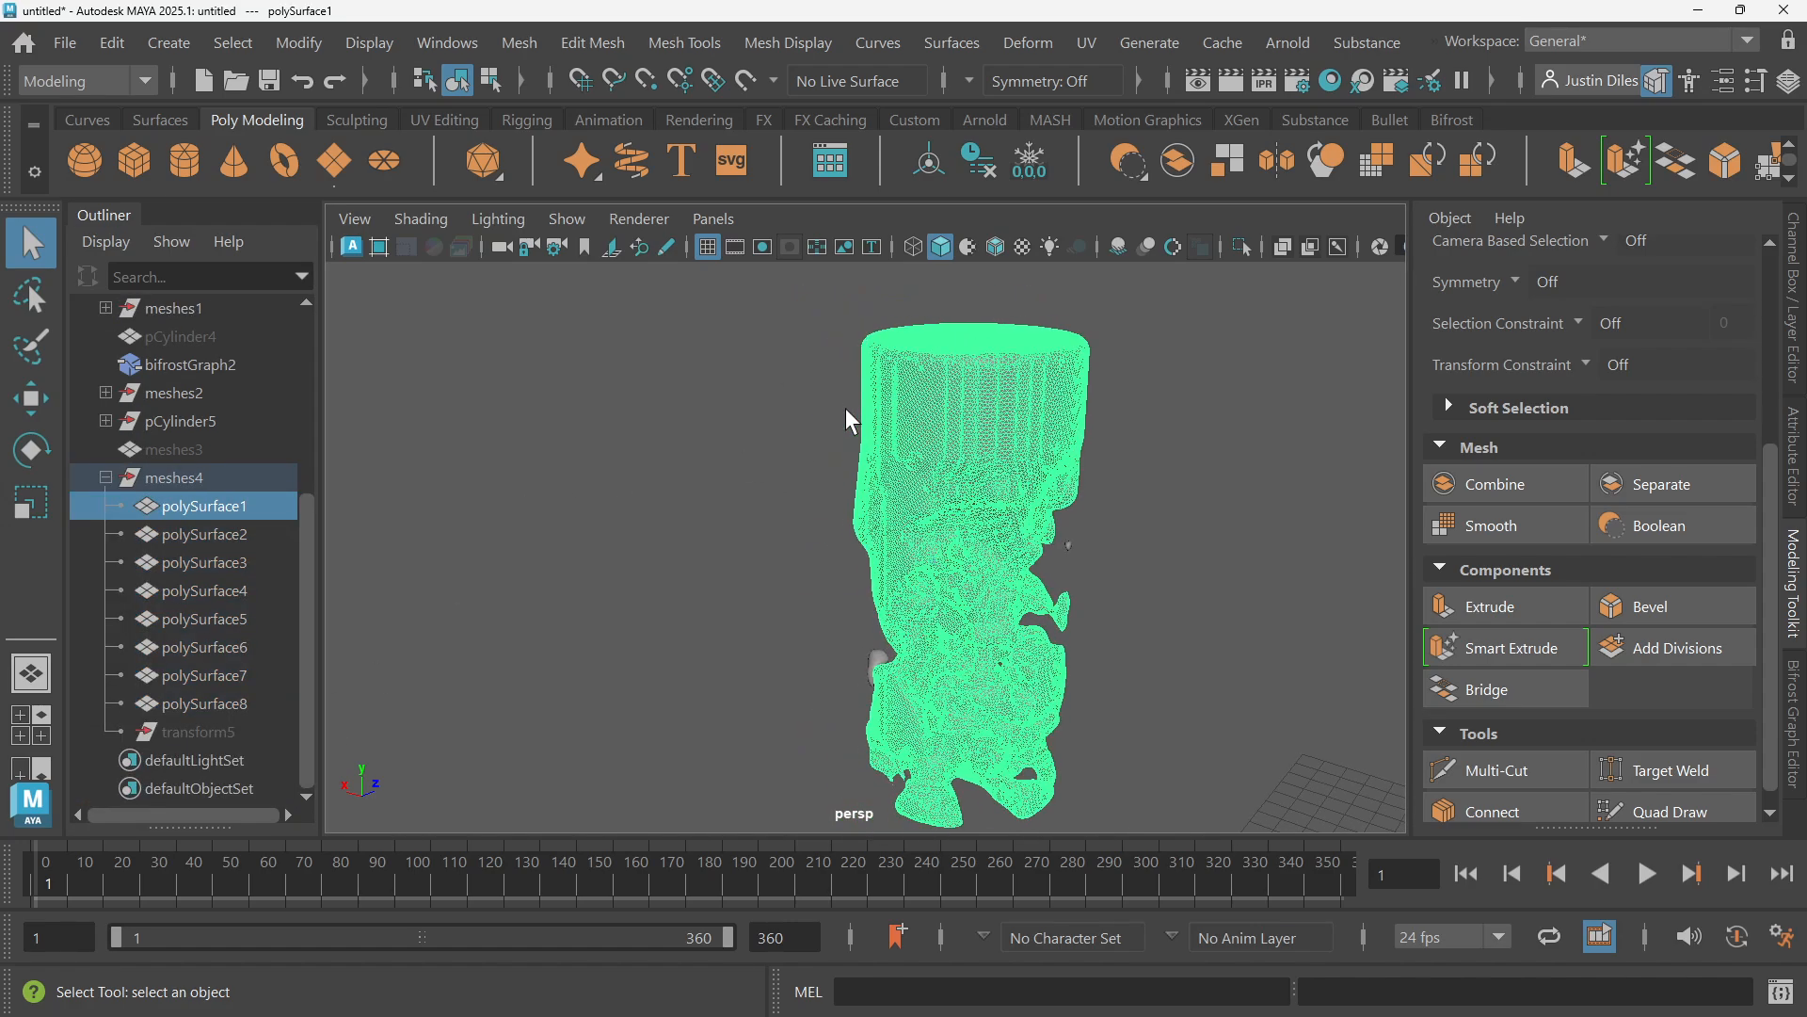
pyautogui.click(229, 534)
pyautogui.keyDown('shift'); pyautogui.click(215, 706); pyautogui.keyUp('shift')
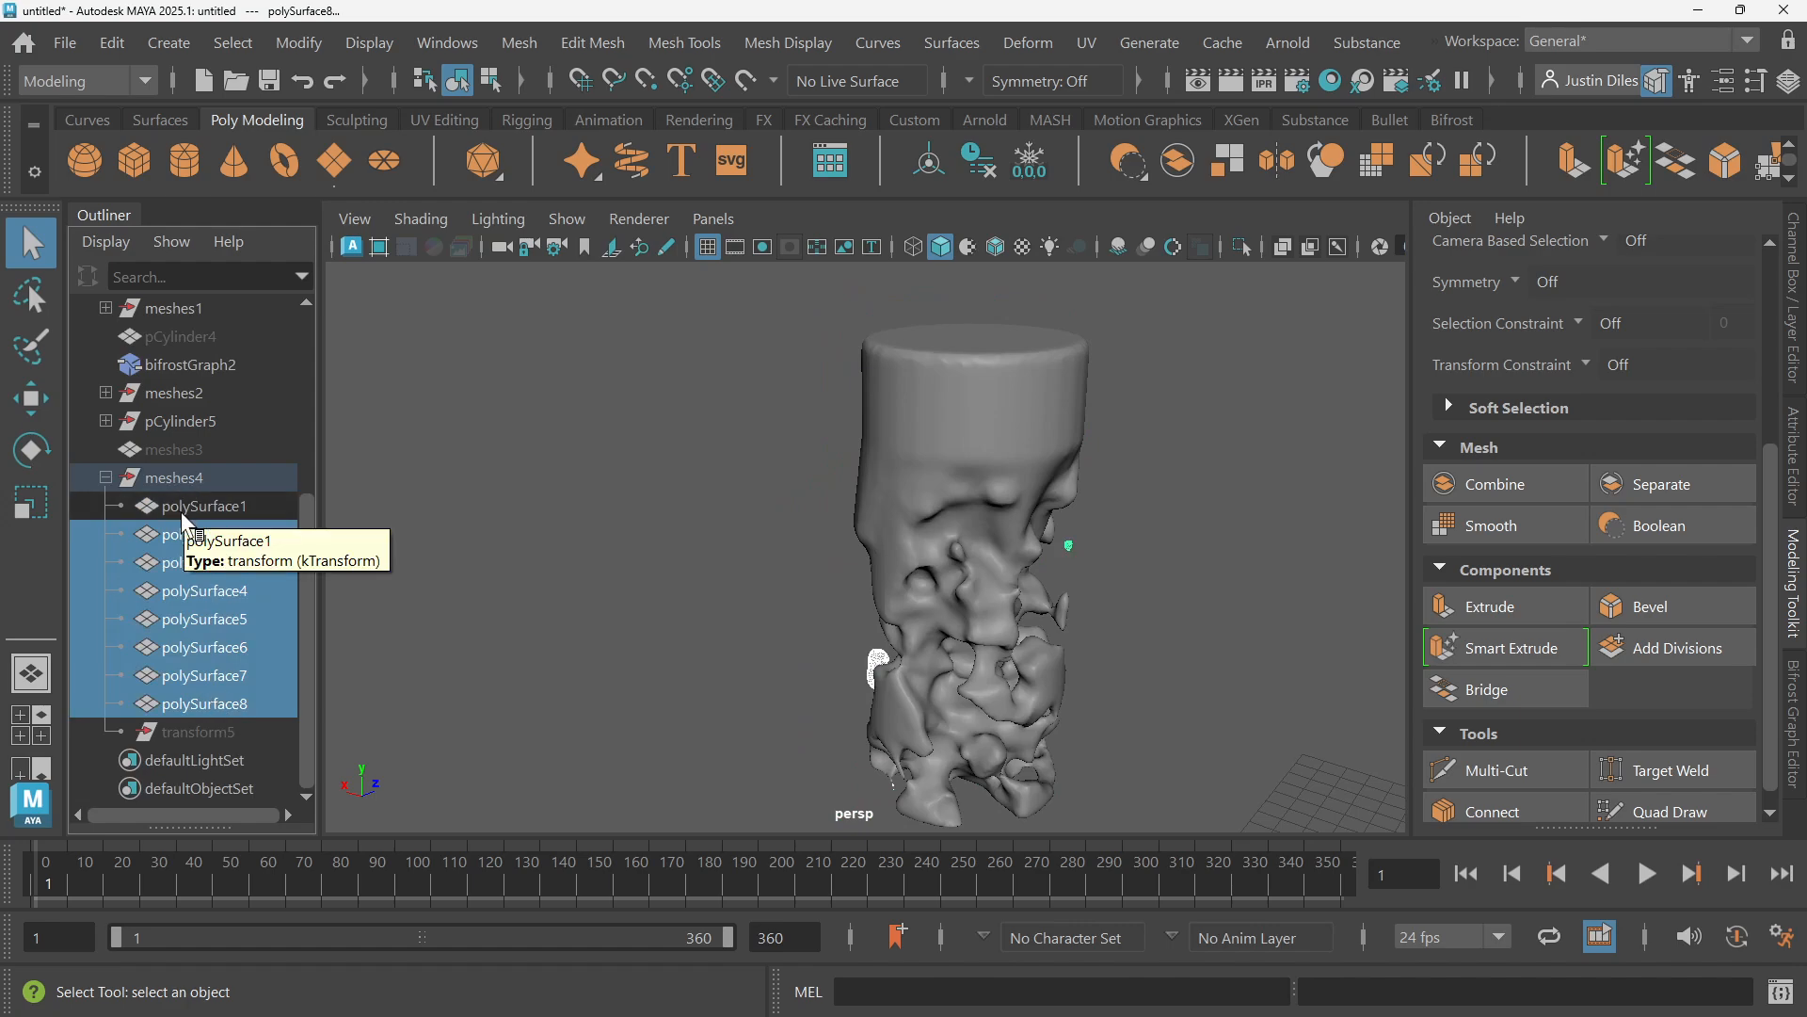
pyautogui.press('Delete')
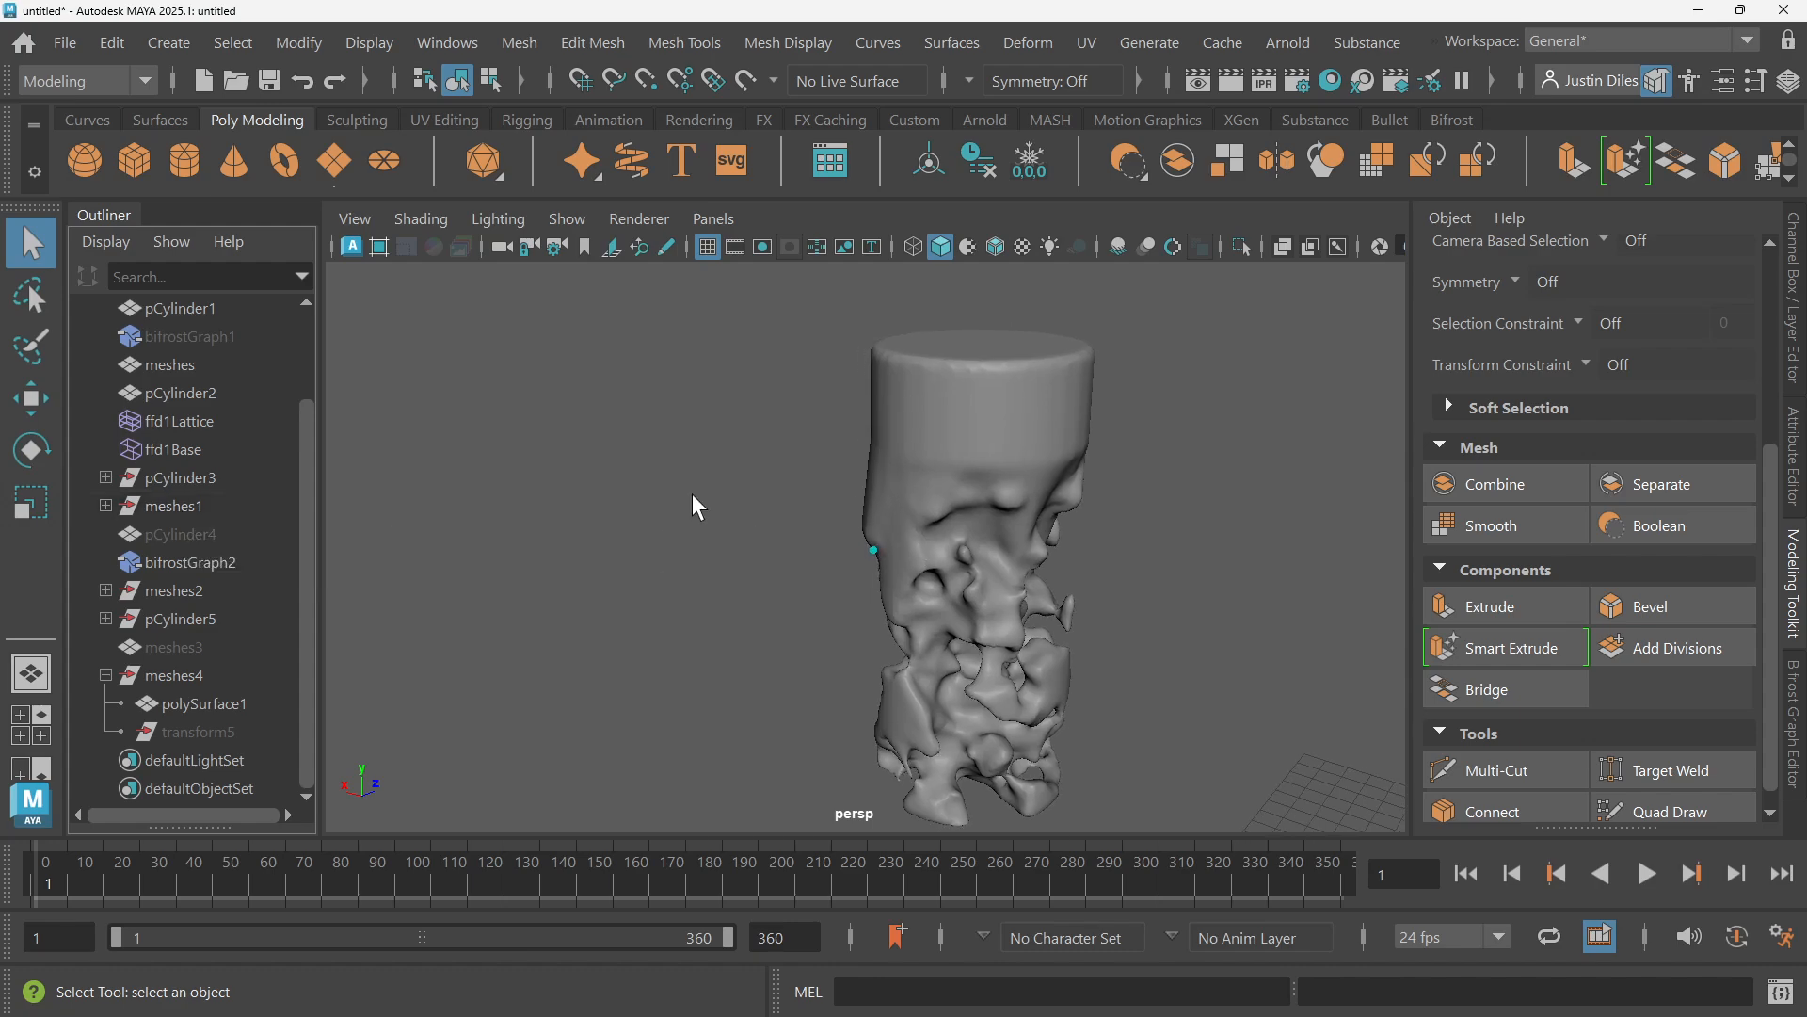
# Ungroup meshes4 and delete the leftover transform5 node
pyautogui.click(1006, 438)
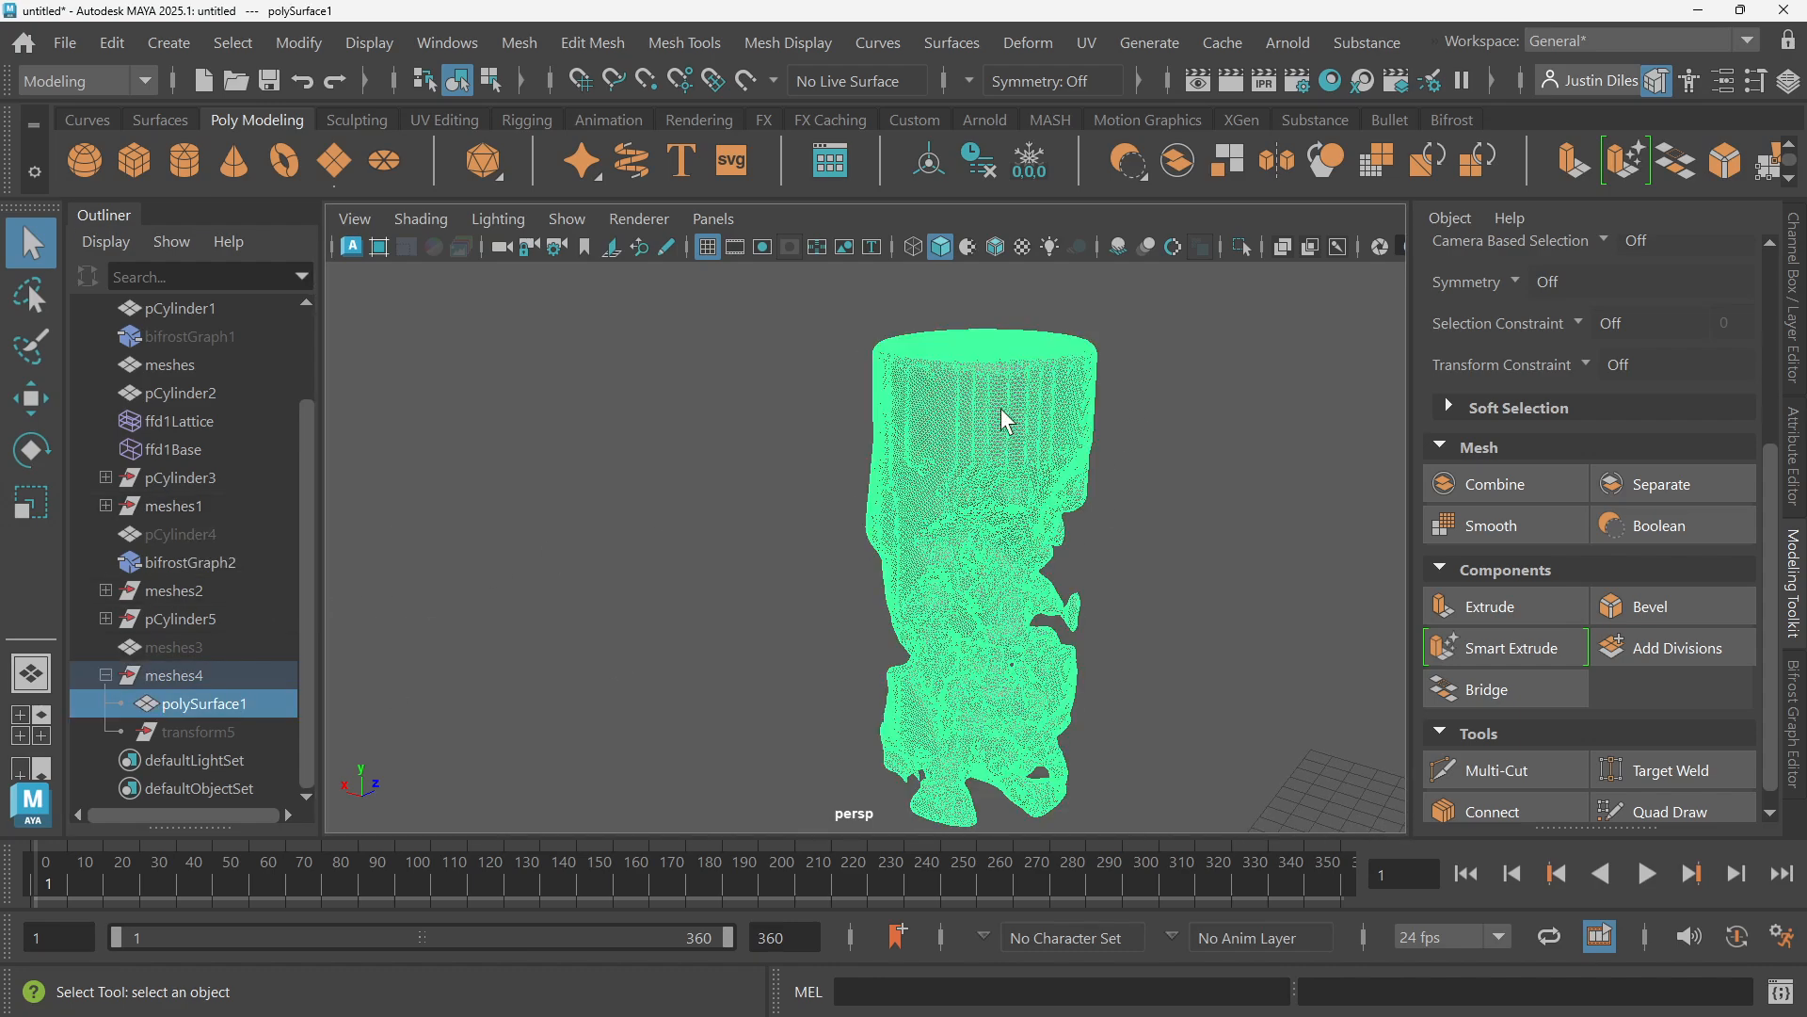
pyautogui.click(188, 674)
pyautogui.click(112, 42)
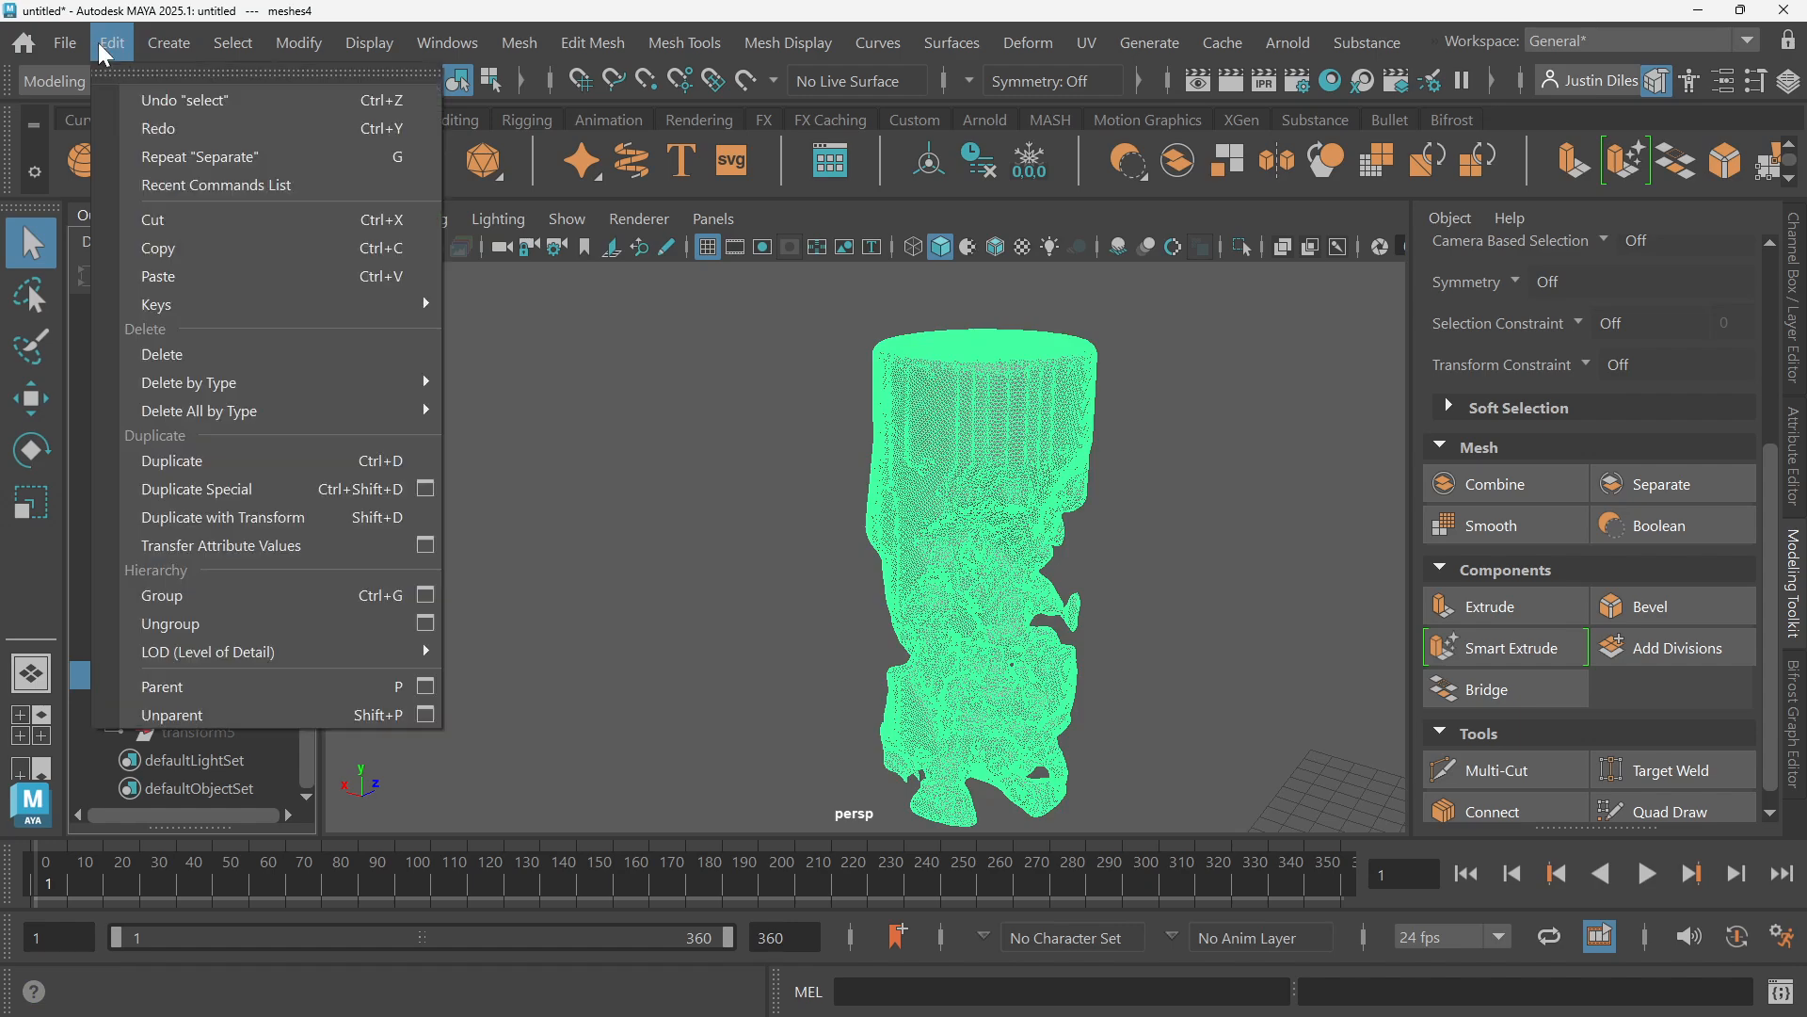
pyautogui.click(205, 632)
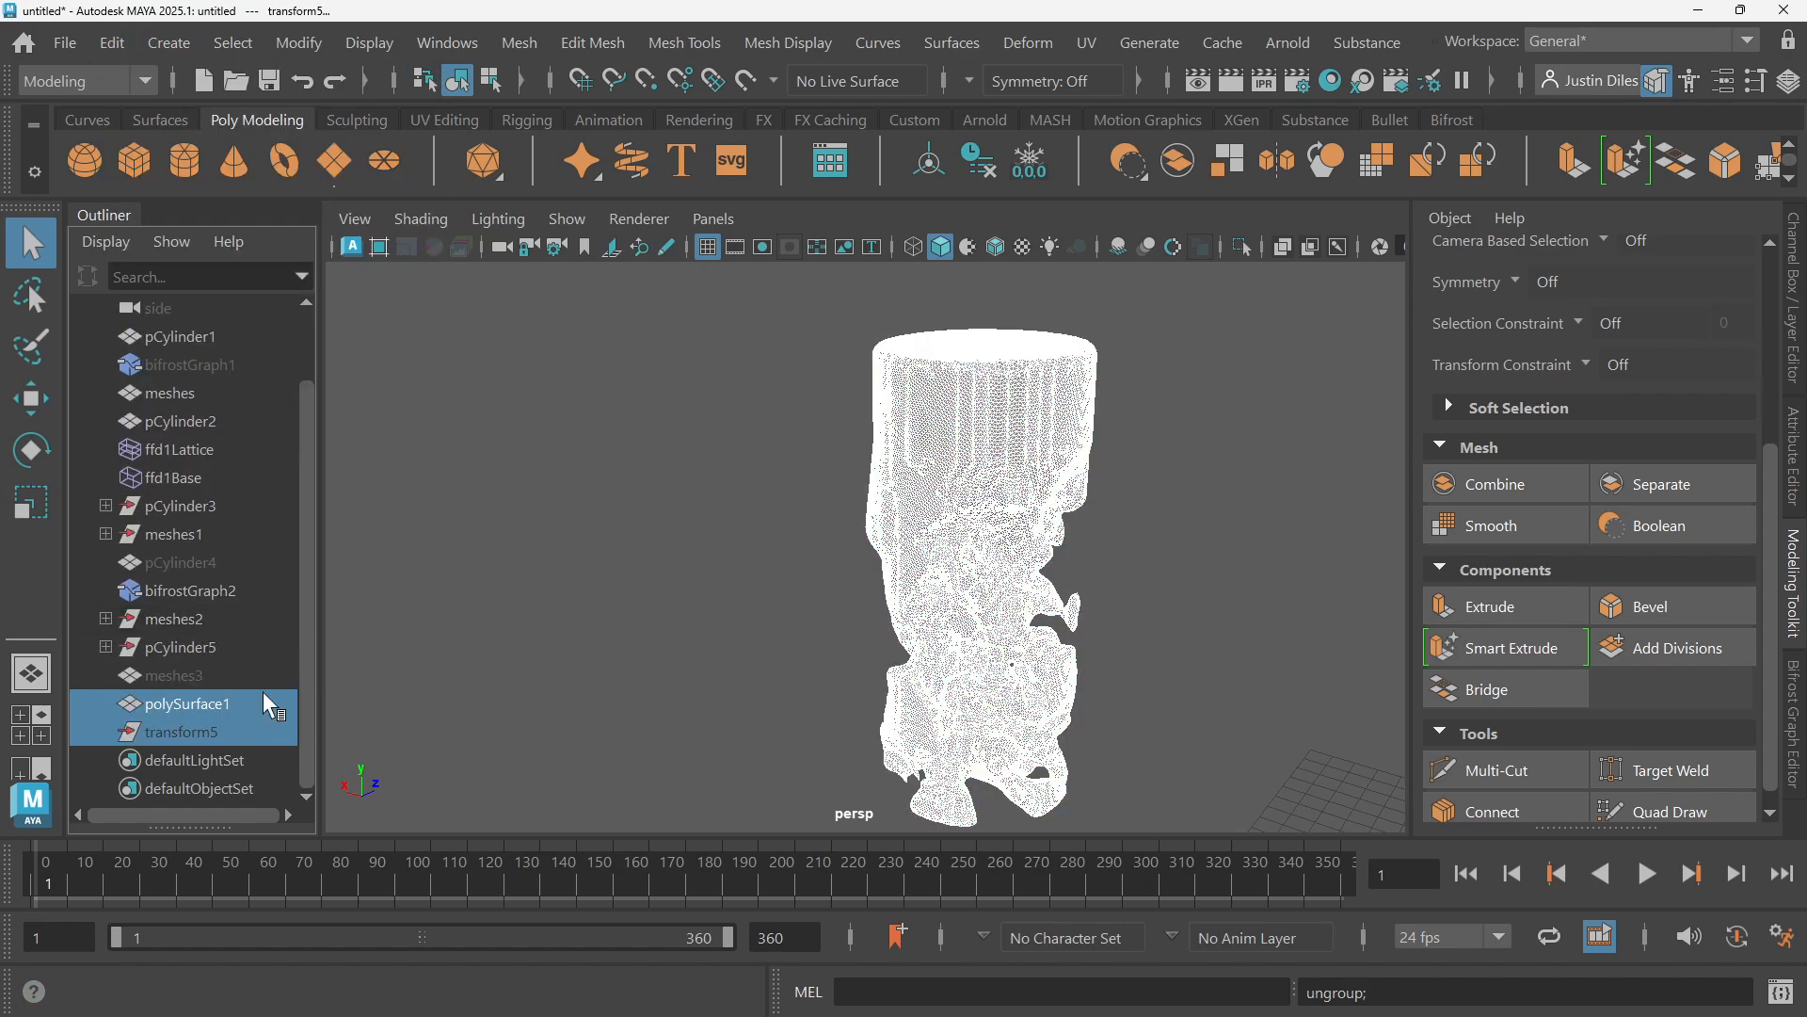
pyautogui.click(193, 732)
pyautogui.press('Delete')
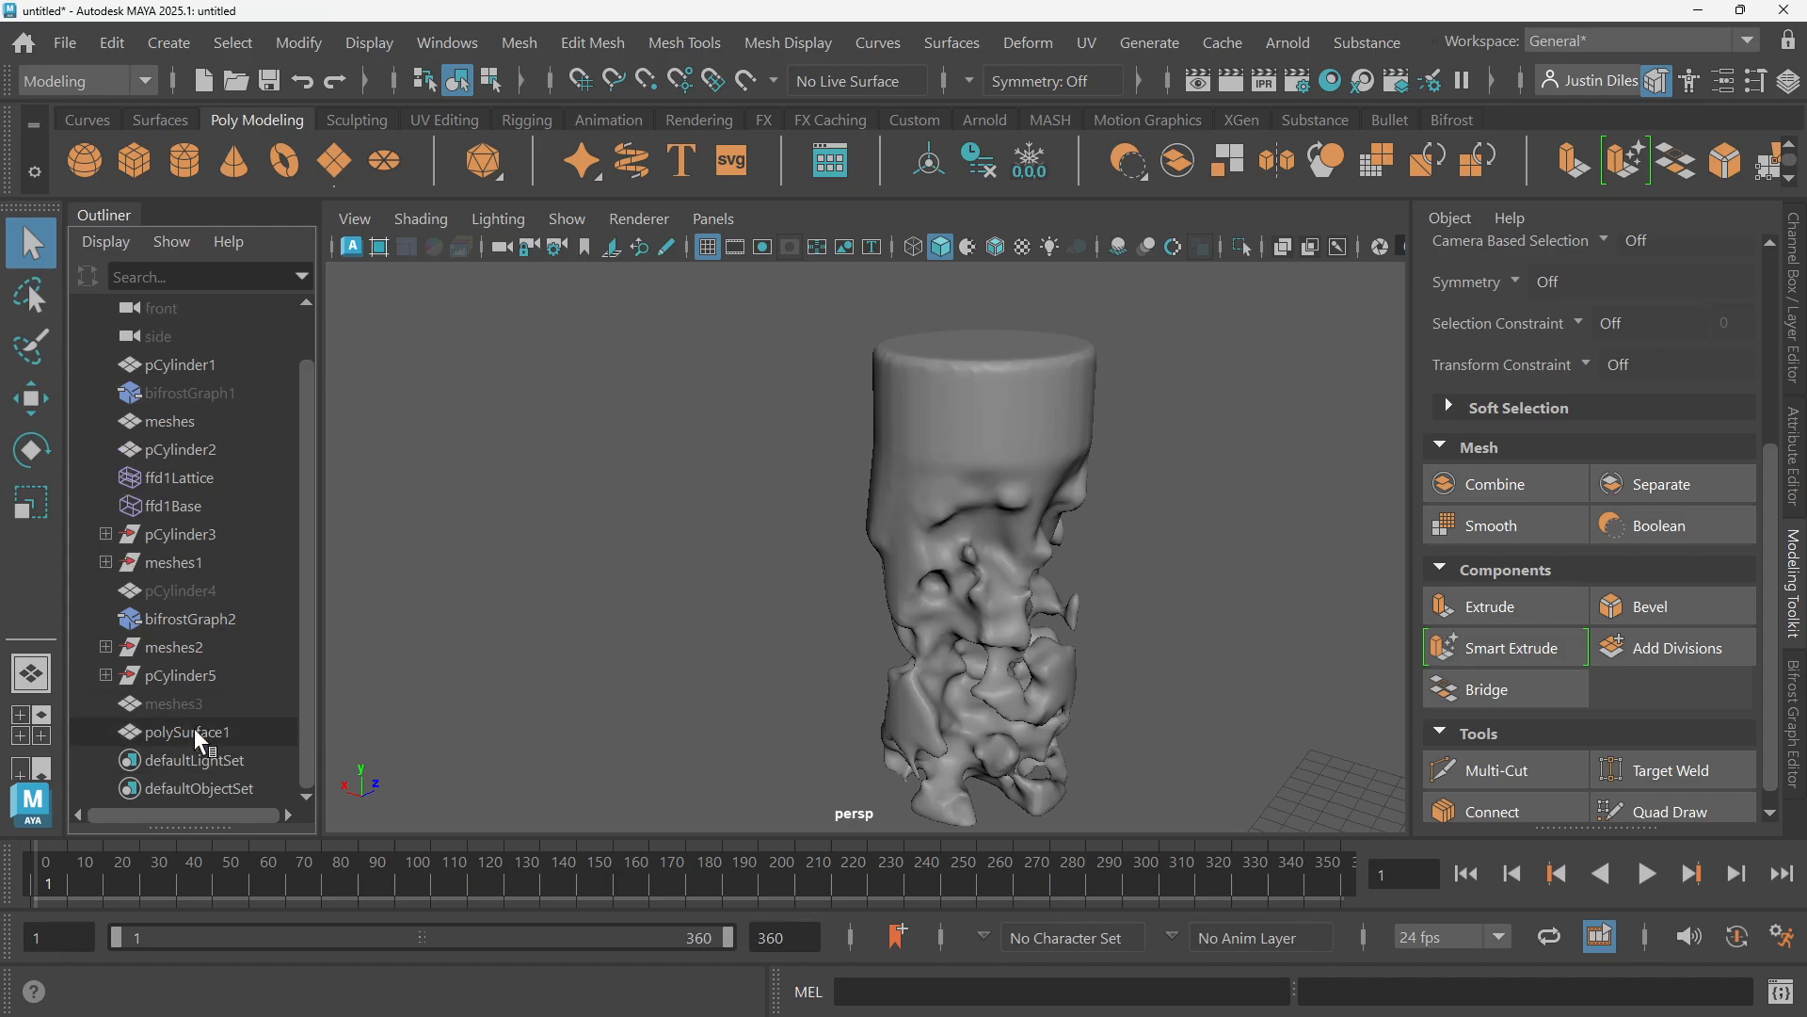
# Examine the cleaned column polySurface1 from its other side and check which remeshing commands are available
pyautogui.click(200, 733)
pyautogui.click(1194, 497)
pyautogui.keyDown('alt'); pyautogui.moveTo(1120, 525); pyautogui.dragTo(1061, 392); pyautogui.keyUp('alt')
pyautogui.click(932, 506)
pyautogui.click(1143, 391)
pyautogui.click(893, 438)
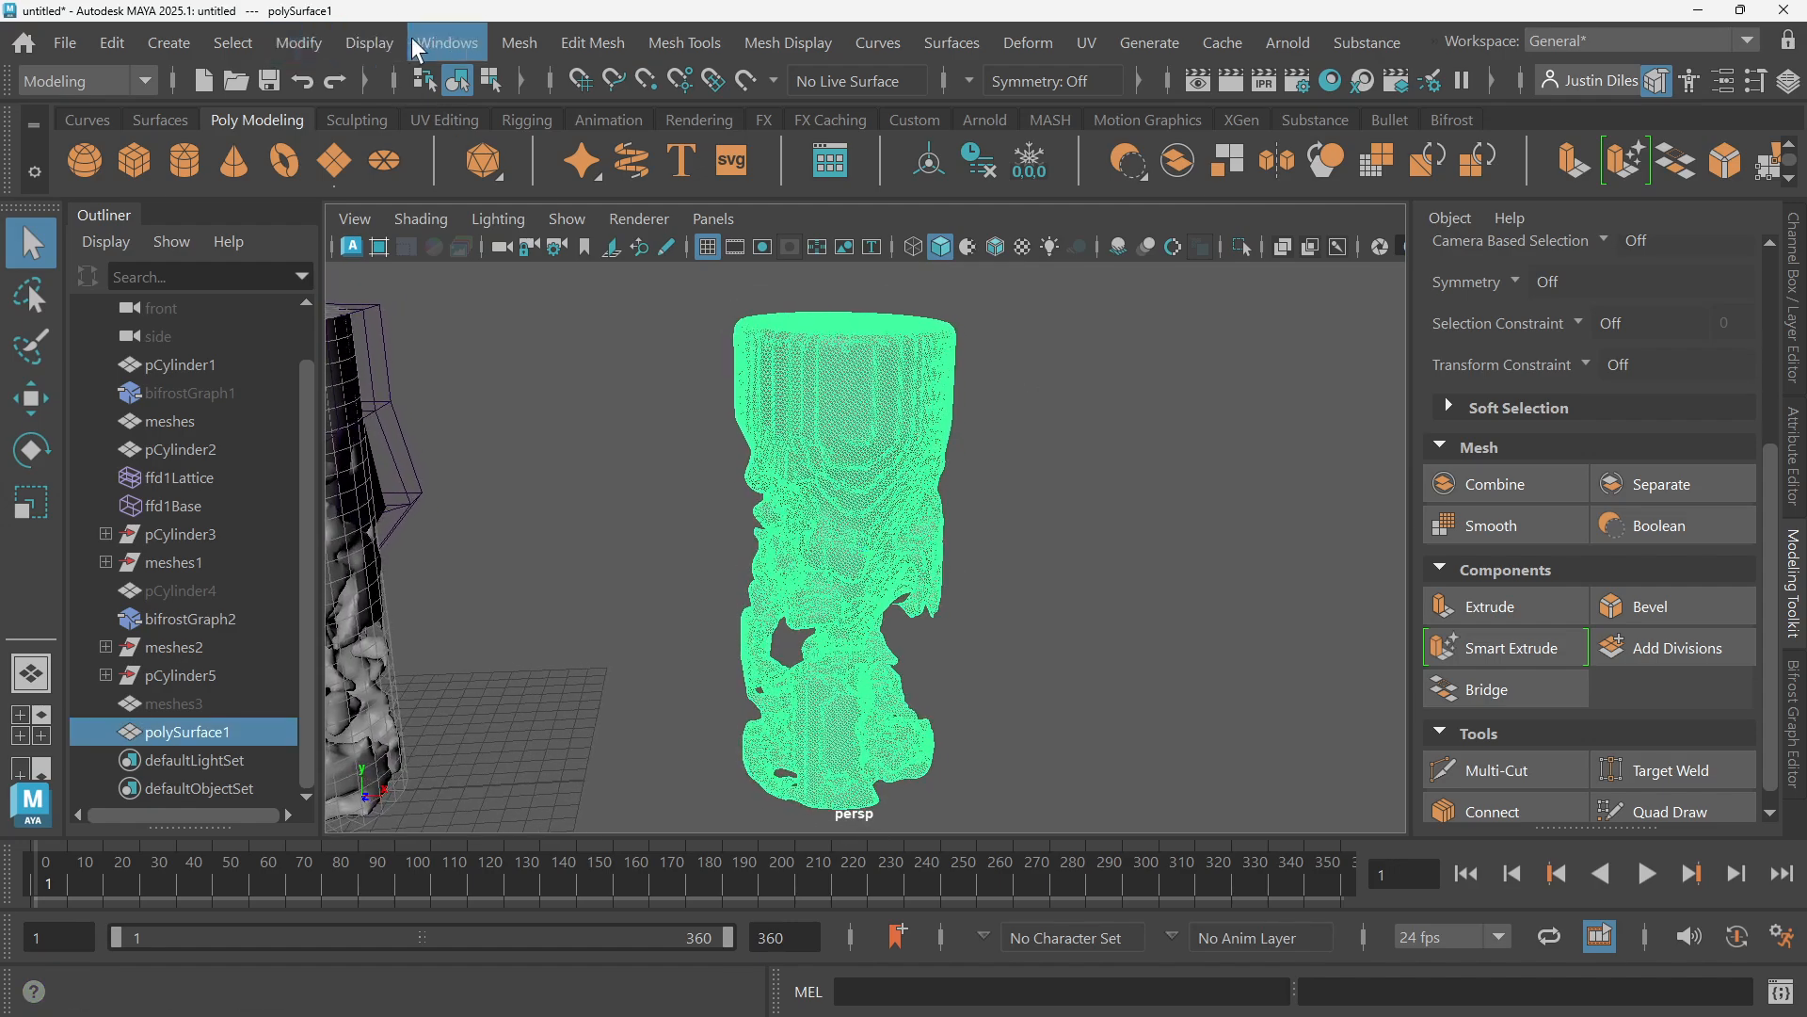
pyautogui.click(517, 54)
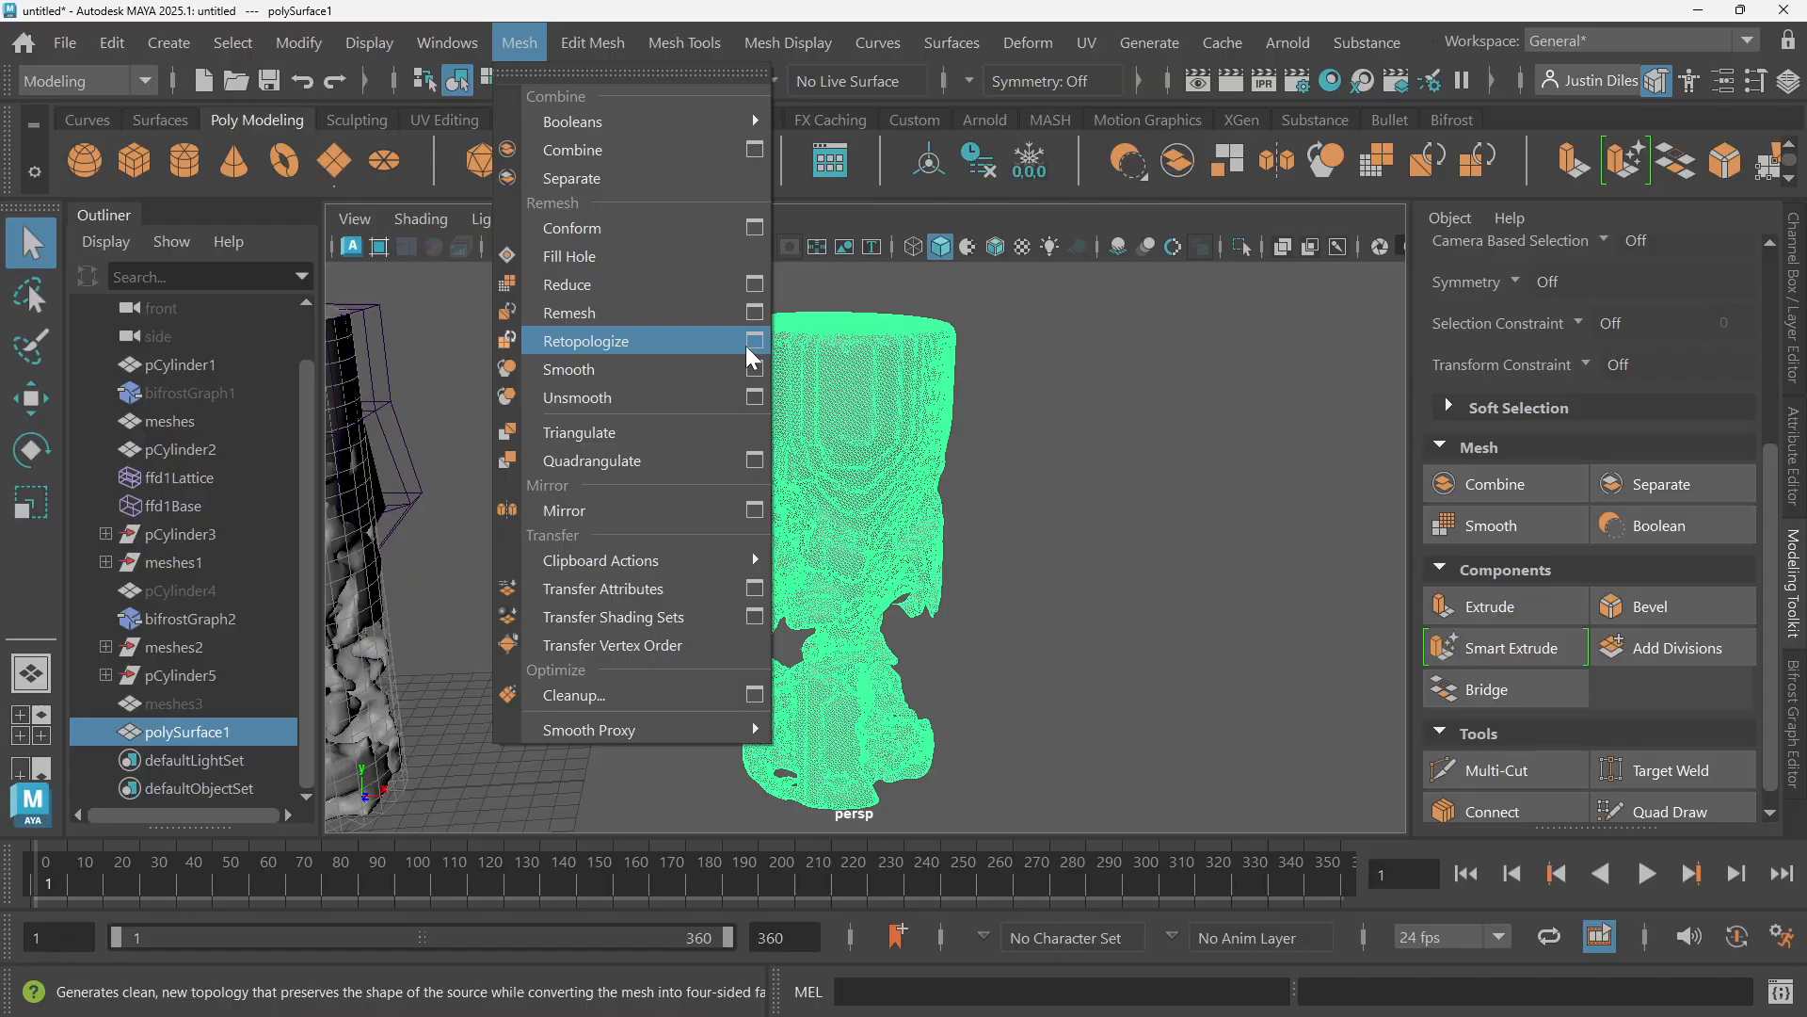
pyautogui.click(1081, 307)
pyautogui.click(1081, 307)
# Compare the column's shaded surface with its selected wireframe up close to judge the mesh density
pyautogui.moveTo(941, 357)
pyautogui.keyDown('alt'); pyautogui.mouseDown()
pyautogui.moveTo(889, 348)
pyautogui.moveTo(891, 436)
pyautogui.mouseUp(); pyautogui.keyUp('alt')
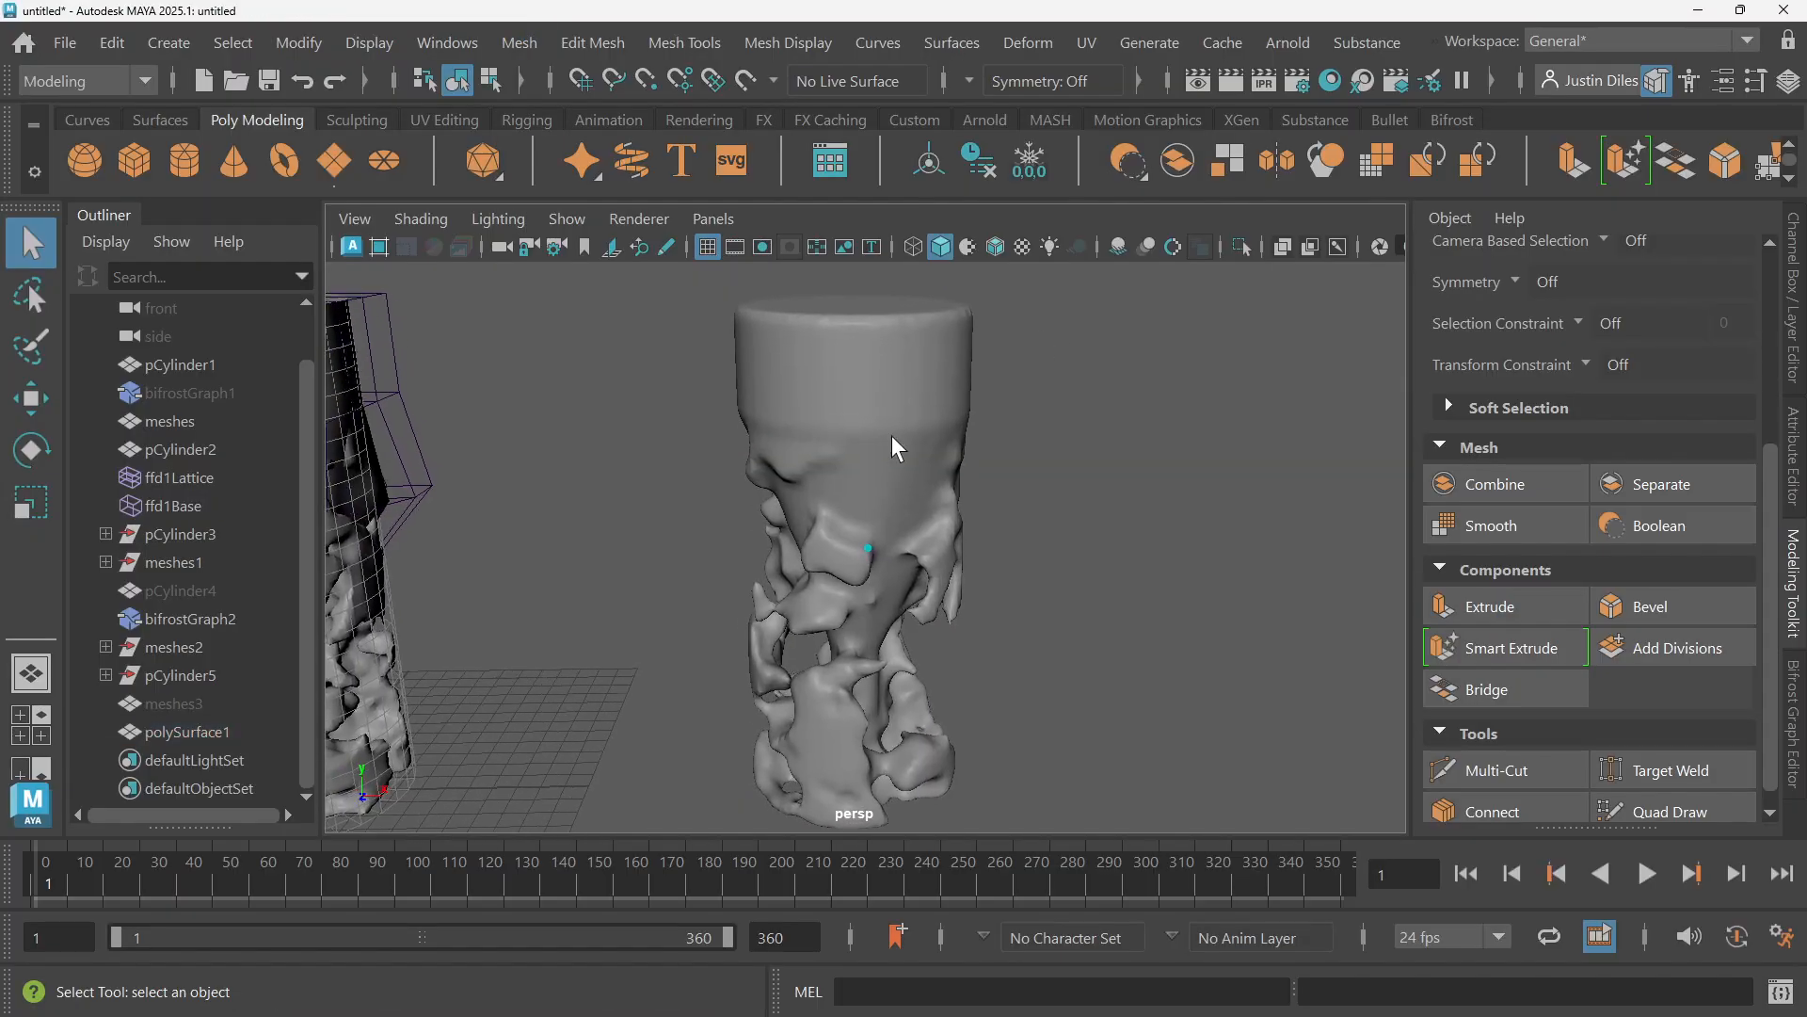
pyautogui.click(894, 448)
pyautogui.scroll(6, 895, 405)
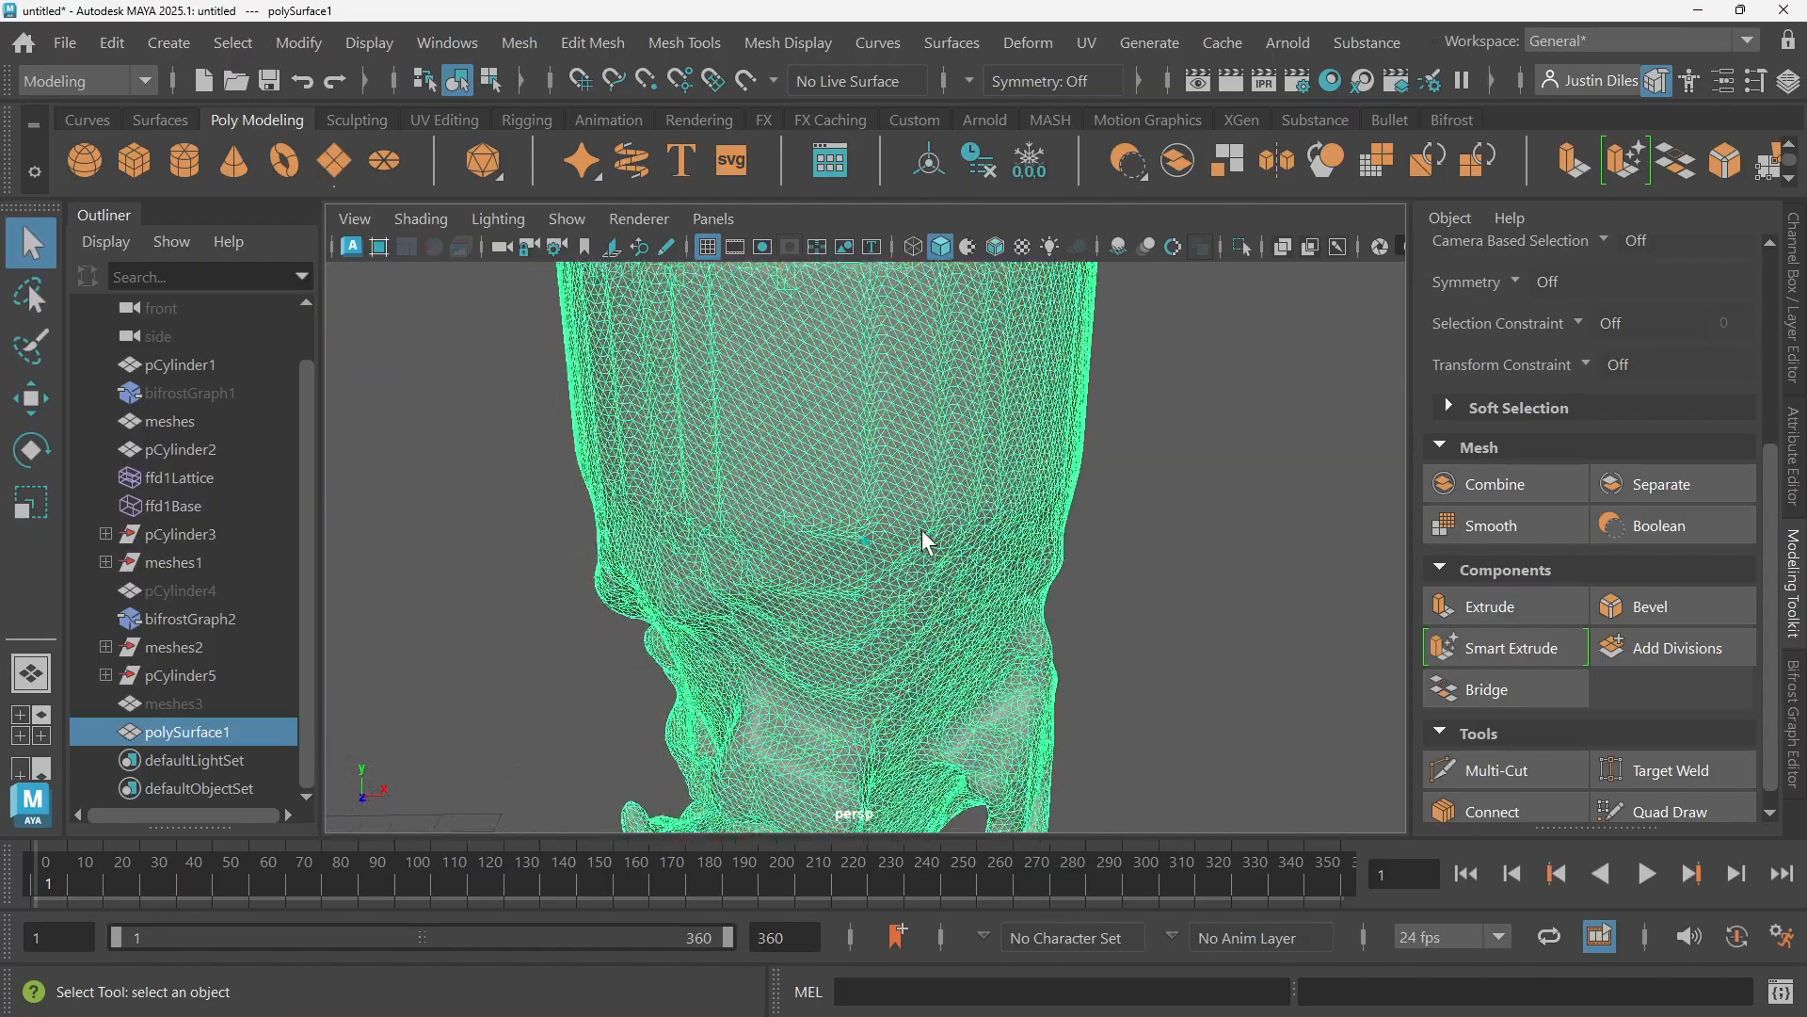
pyautogui.scroll(-5, 1045, 452)
pyautogui.click(1106, 443)
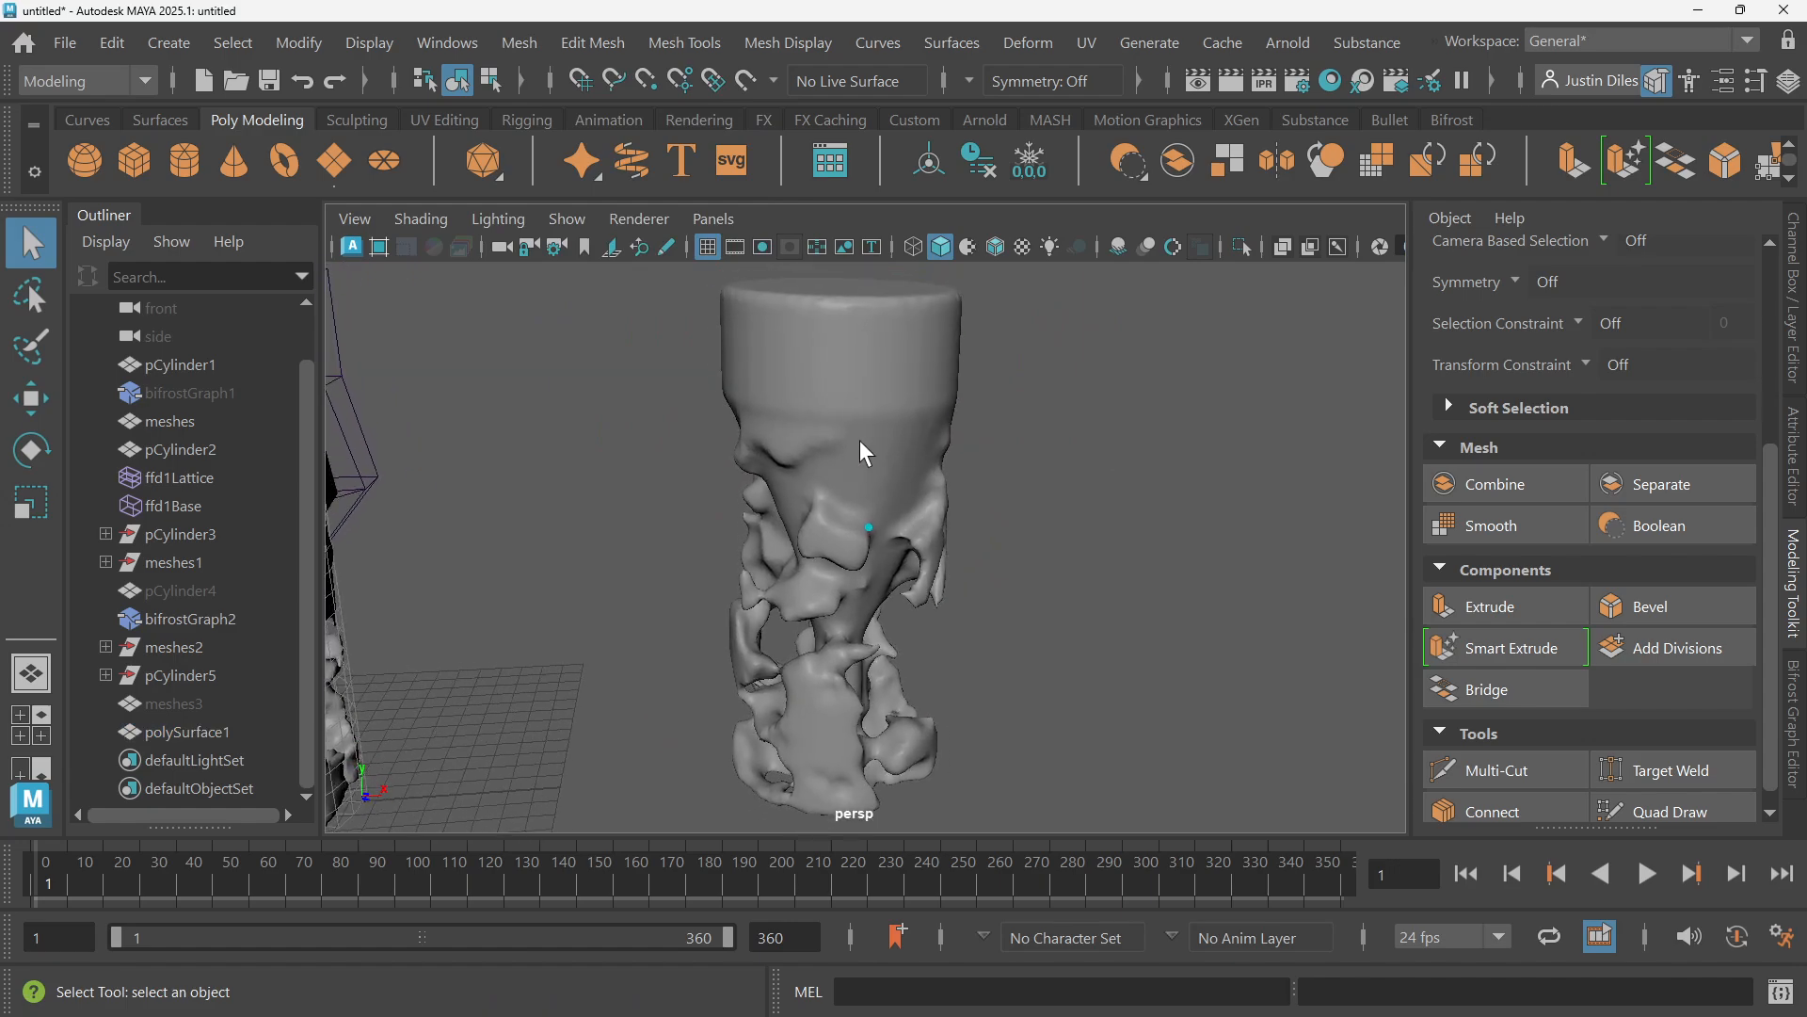
pyautogui.click(888, 444)
pyautogui.click(1025, 448)
pyautogui.keyDown('alt'); pyautogui.moveTo(1025, 448); pyautogui.dragTo(879, 448); pyautogui.keyUp('alt')
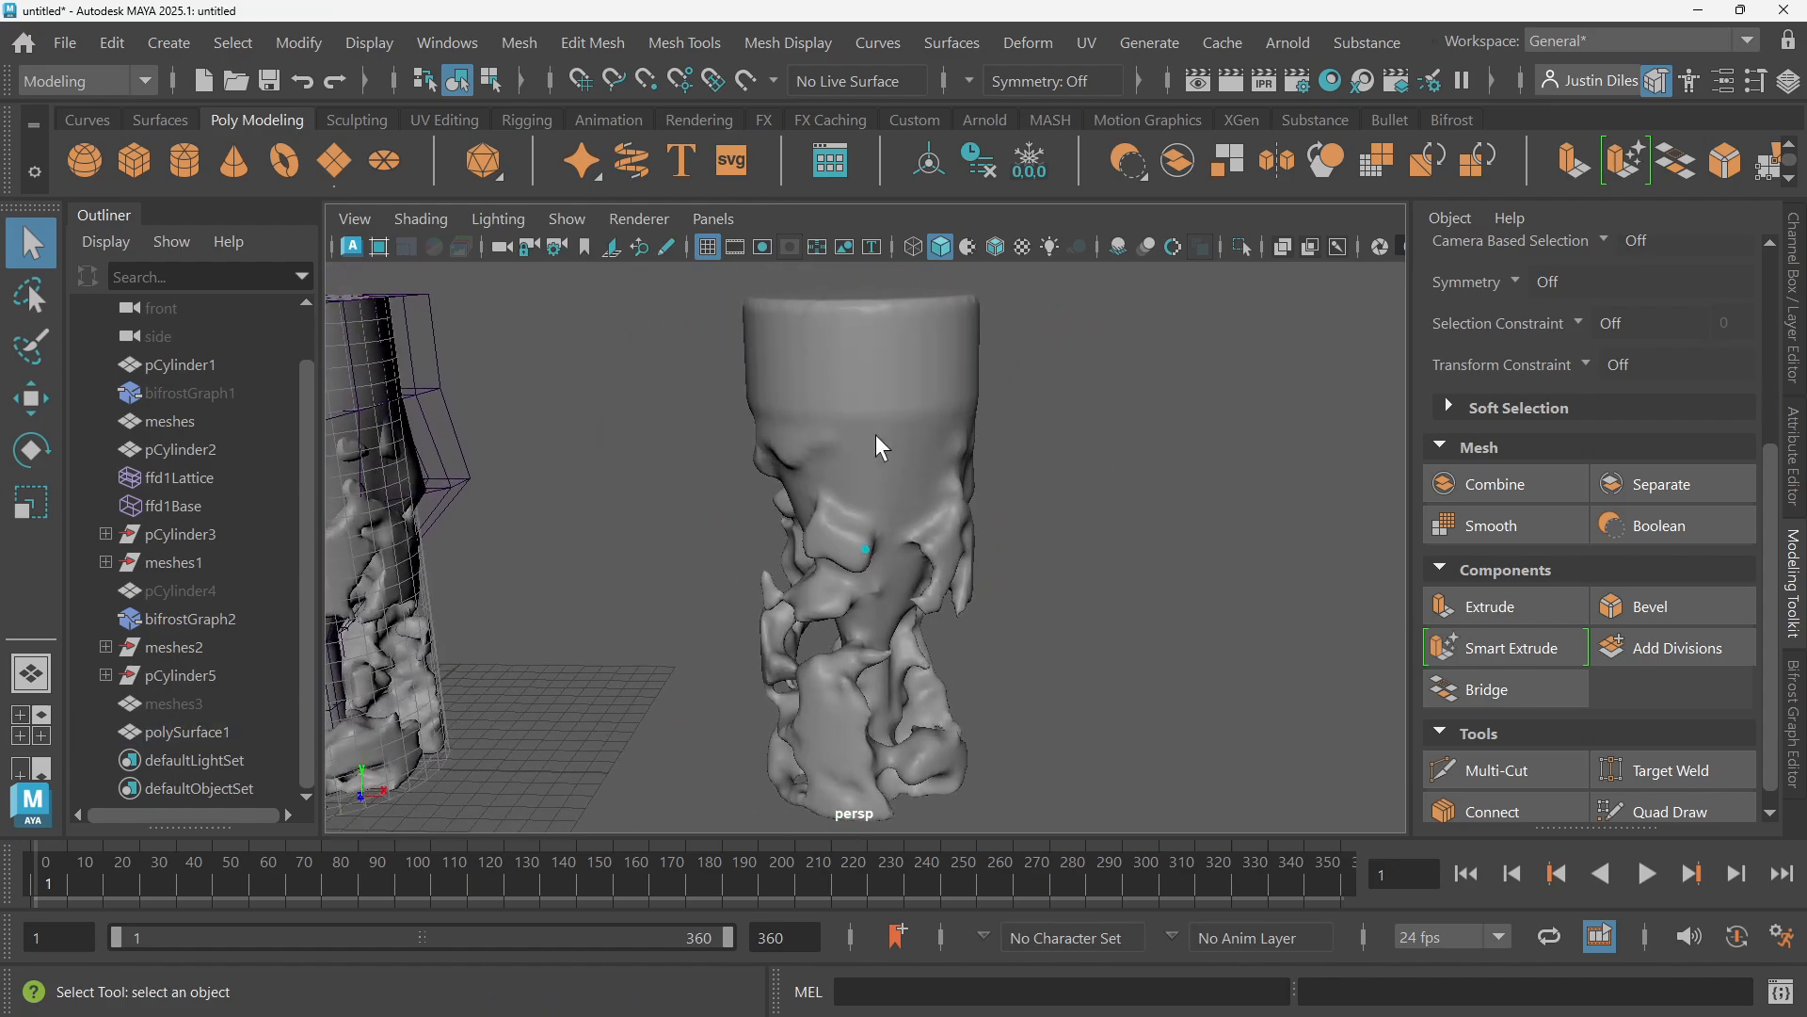
pyautogui.click(880, 446)
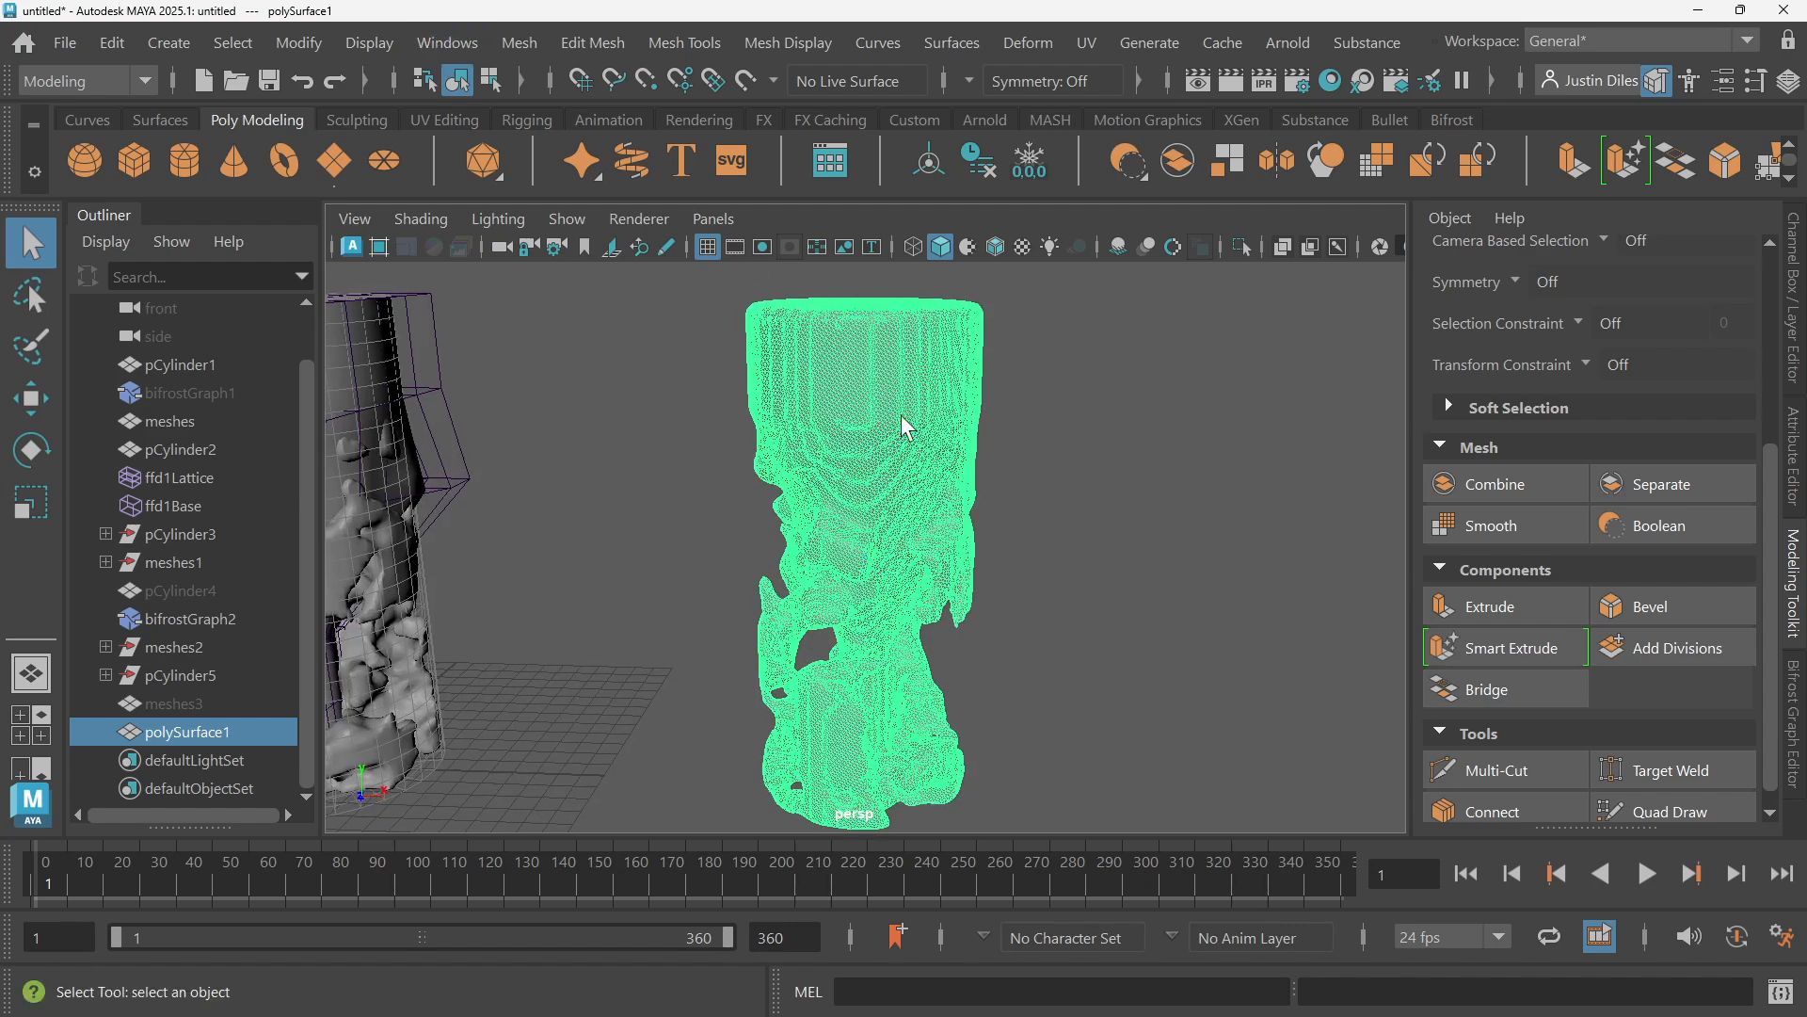
# Turn on the Poly Count heads-up display and select polySurface1 to read its component counts
pyautogui.click(368, 47)
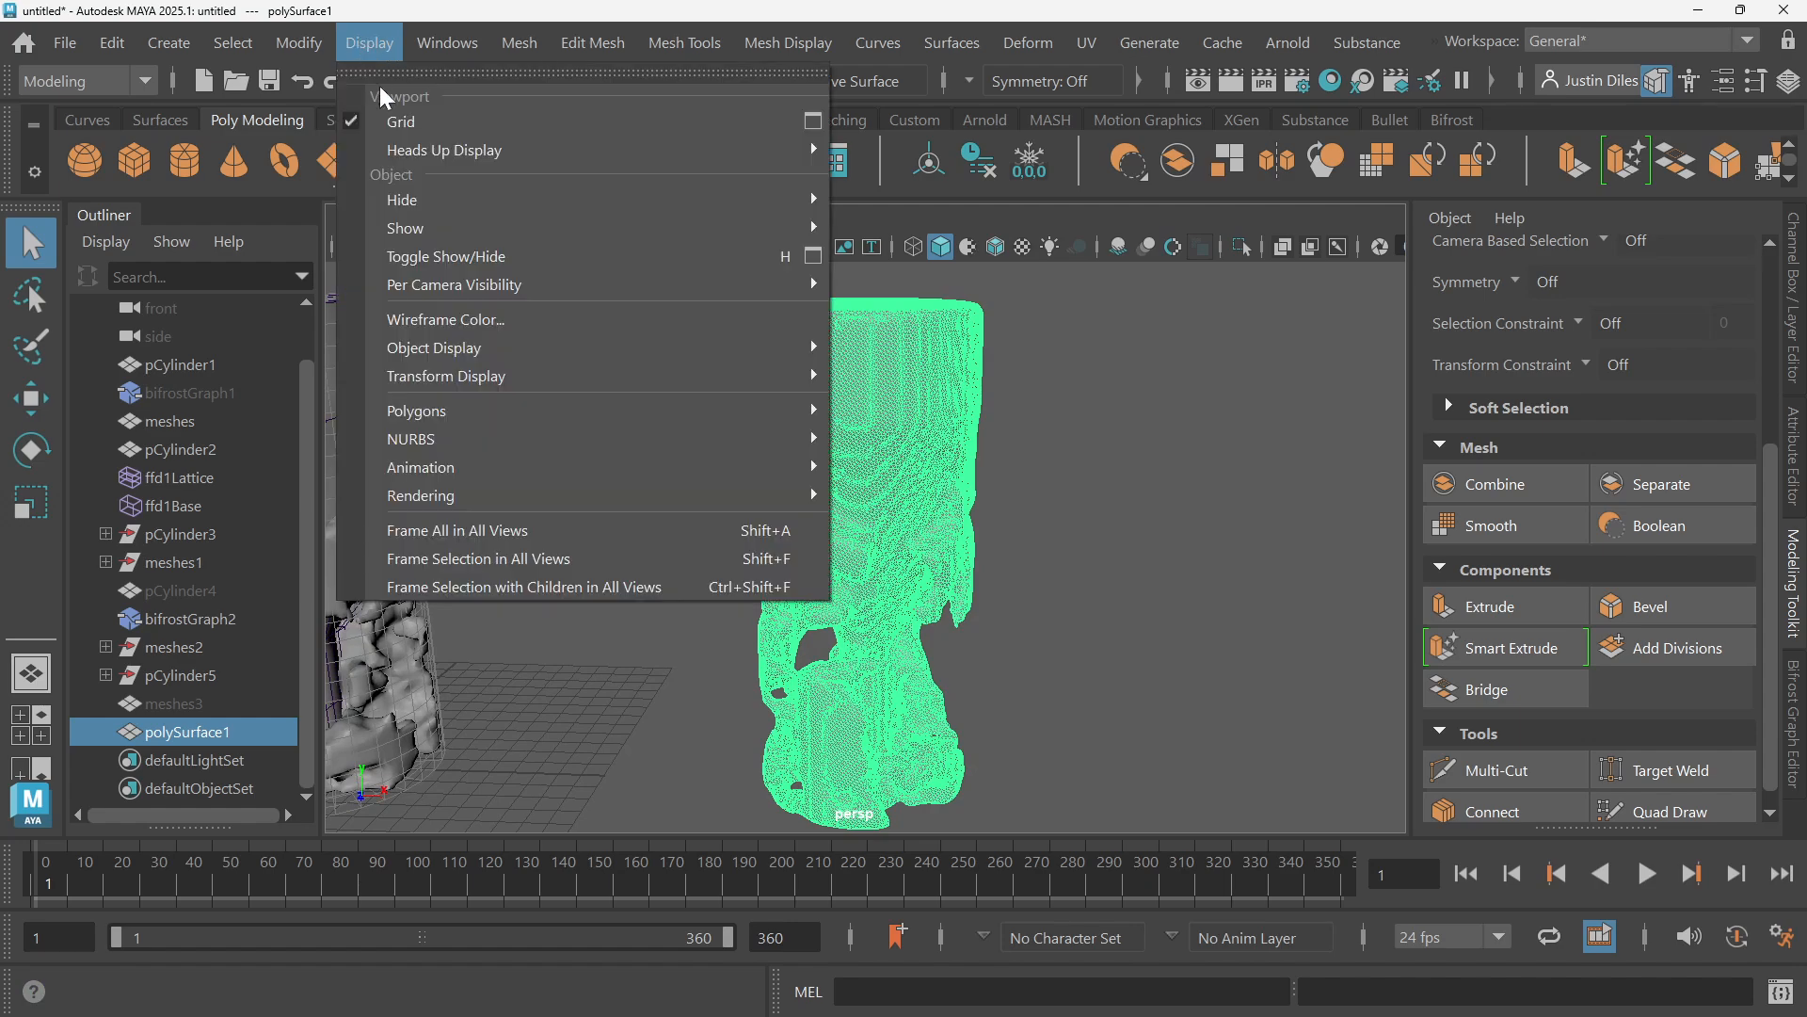
pyautogui.moveTo(426, 152)
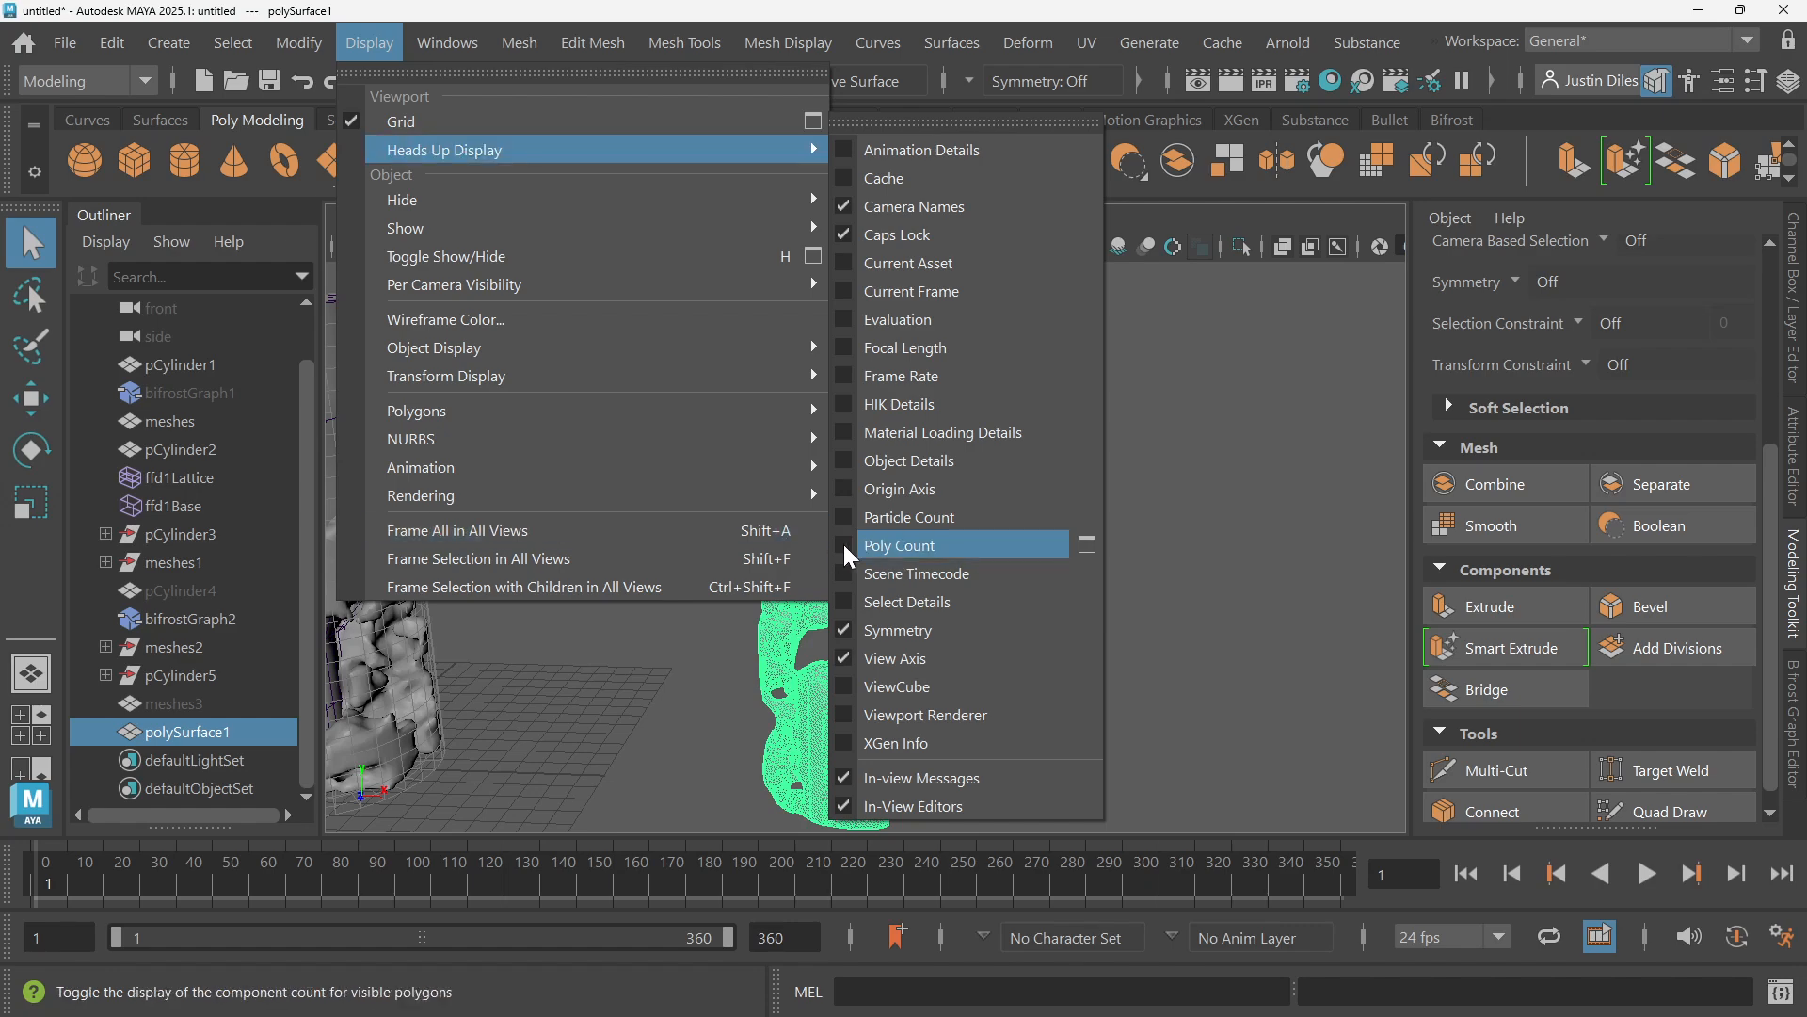
pyautogui.click(896, 555)
pyautogui.click(652, 509)
pyautogui.click(848, 407)
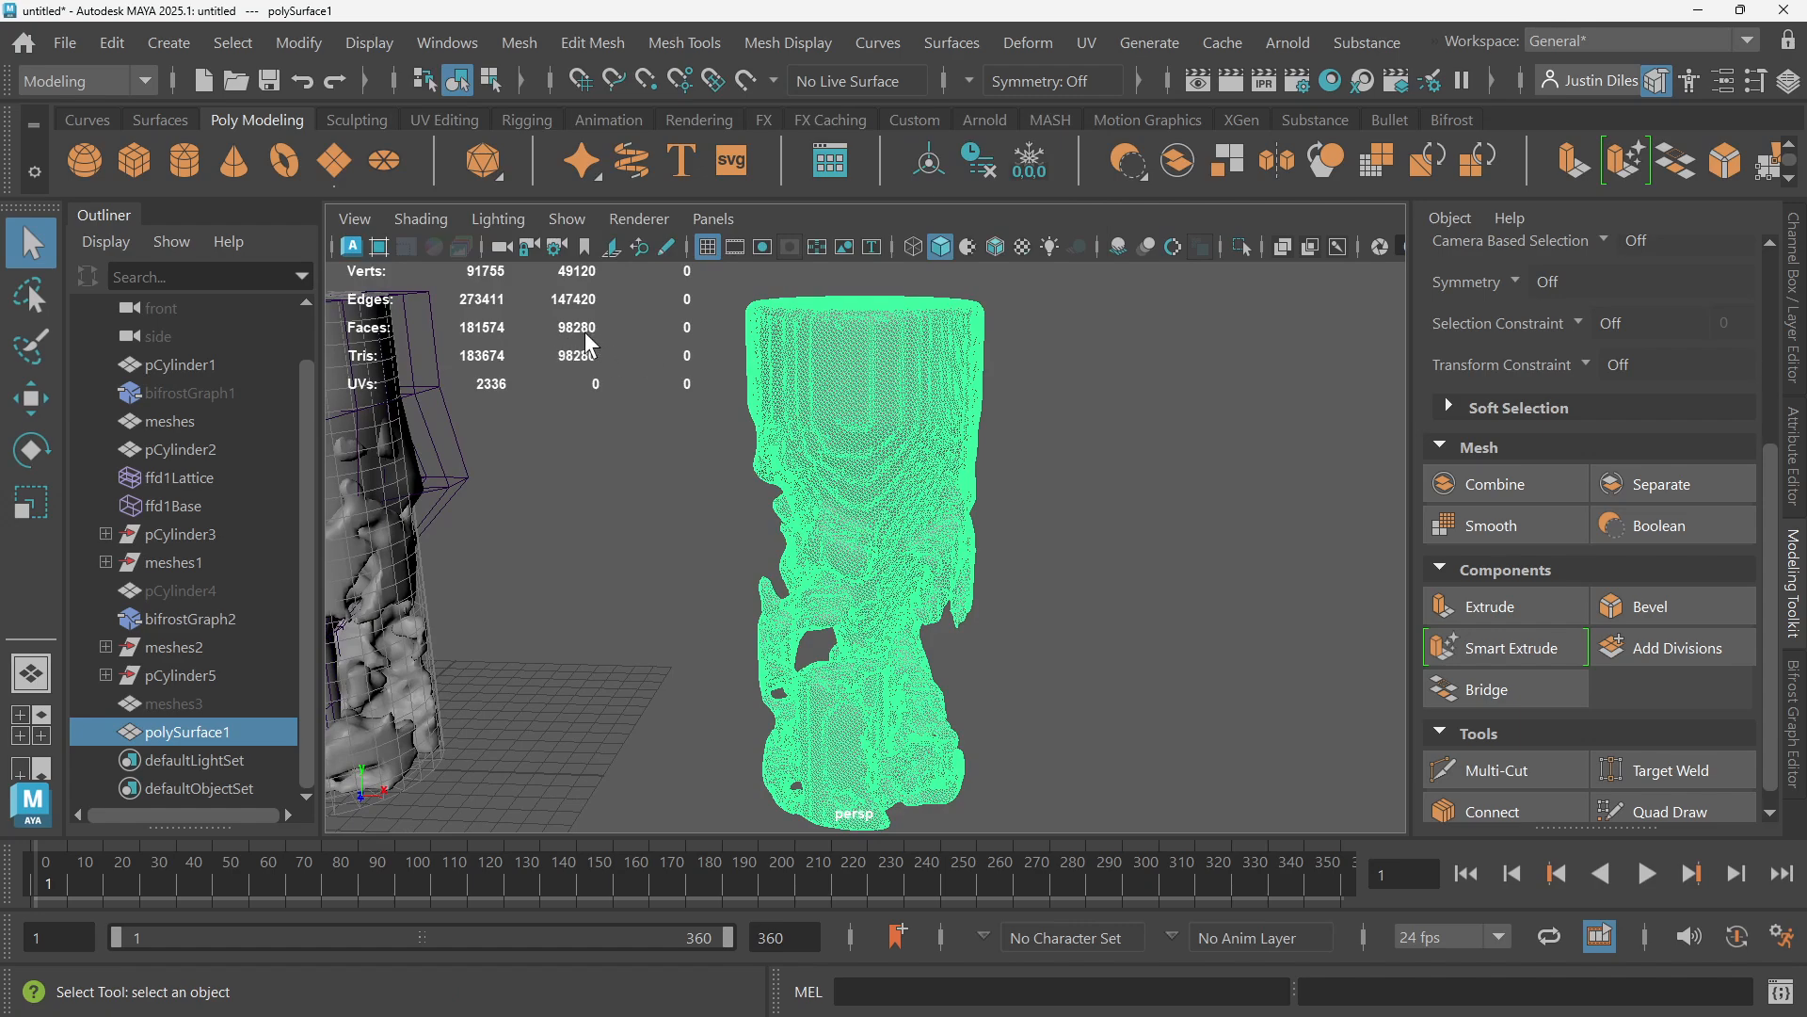
pyautogui.click(607, 421)
pyautogui.keyDown('alt'); pyautogui.moveTo(759, 489); pyautogui.dragTo(880, 422); pyautogui.keyUp('alt')
pyautogui.click(880, 422)
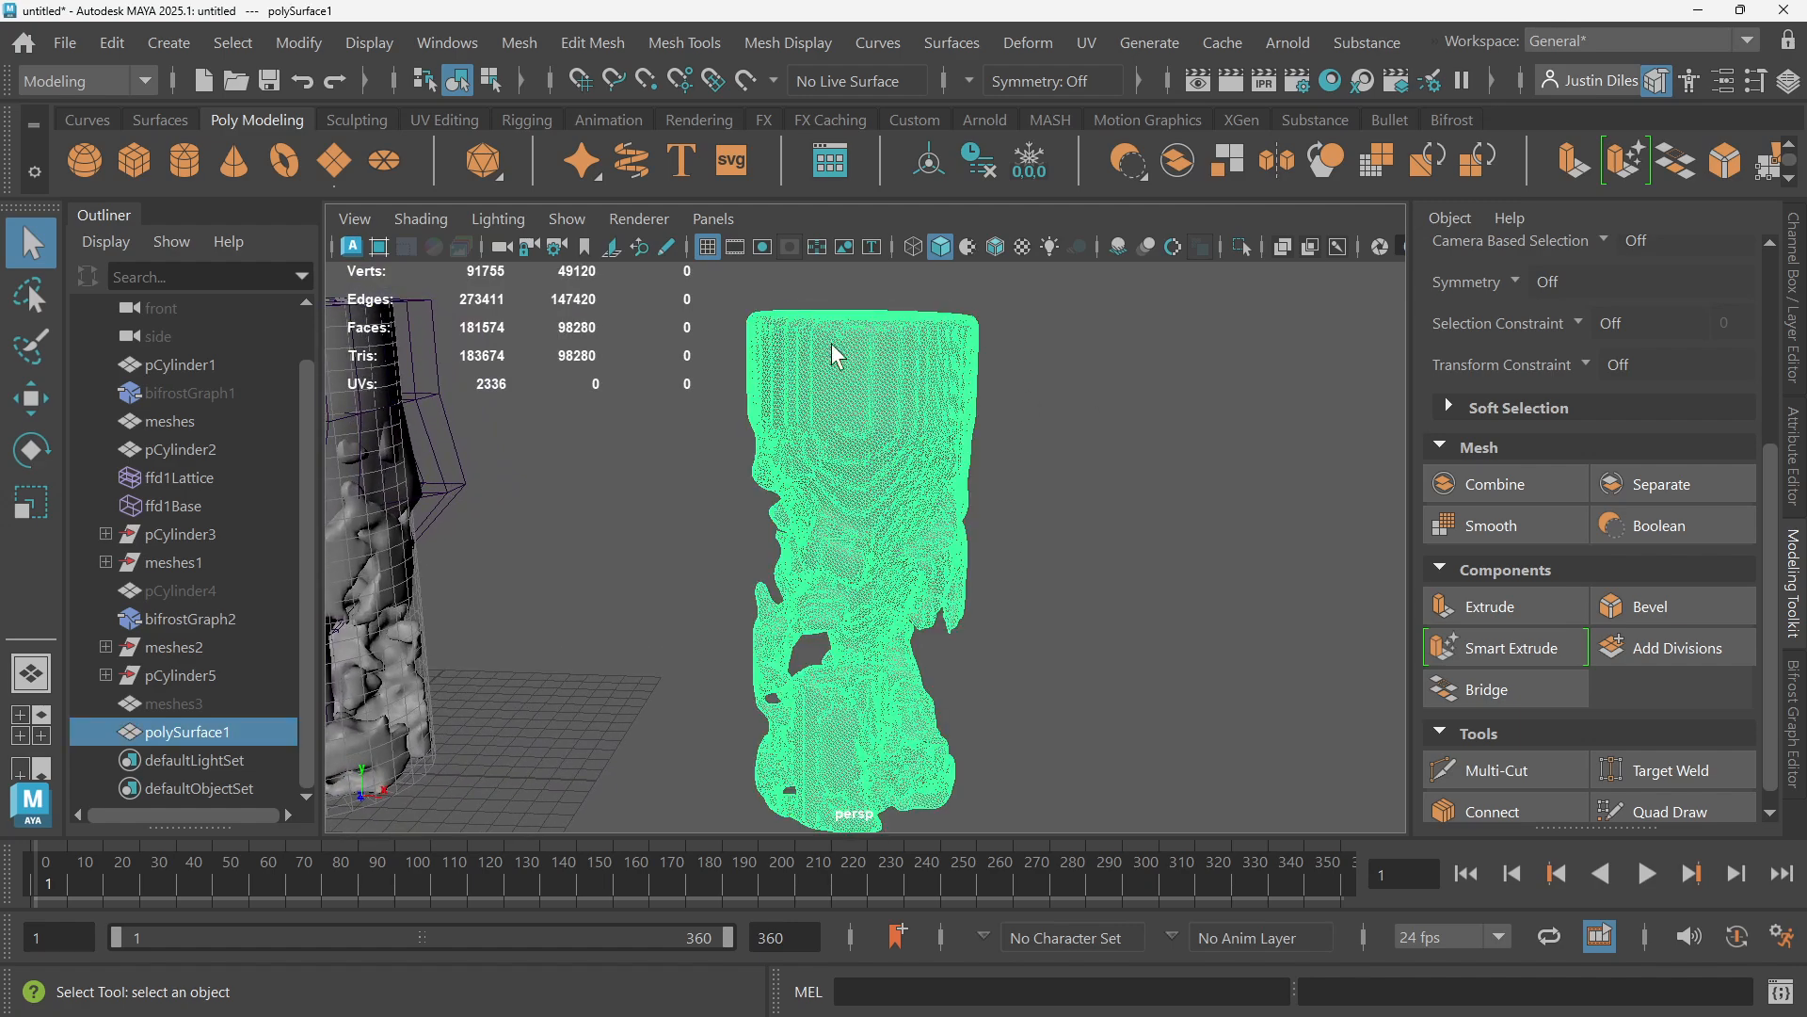
# Open the Retopologize options for polySurface1 and set the target face count to 80000
pyautogui.click(456, 52)
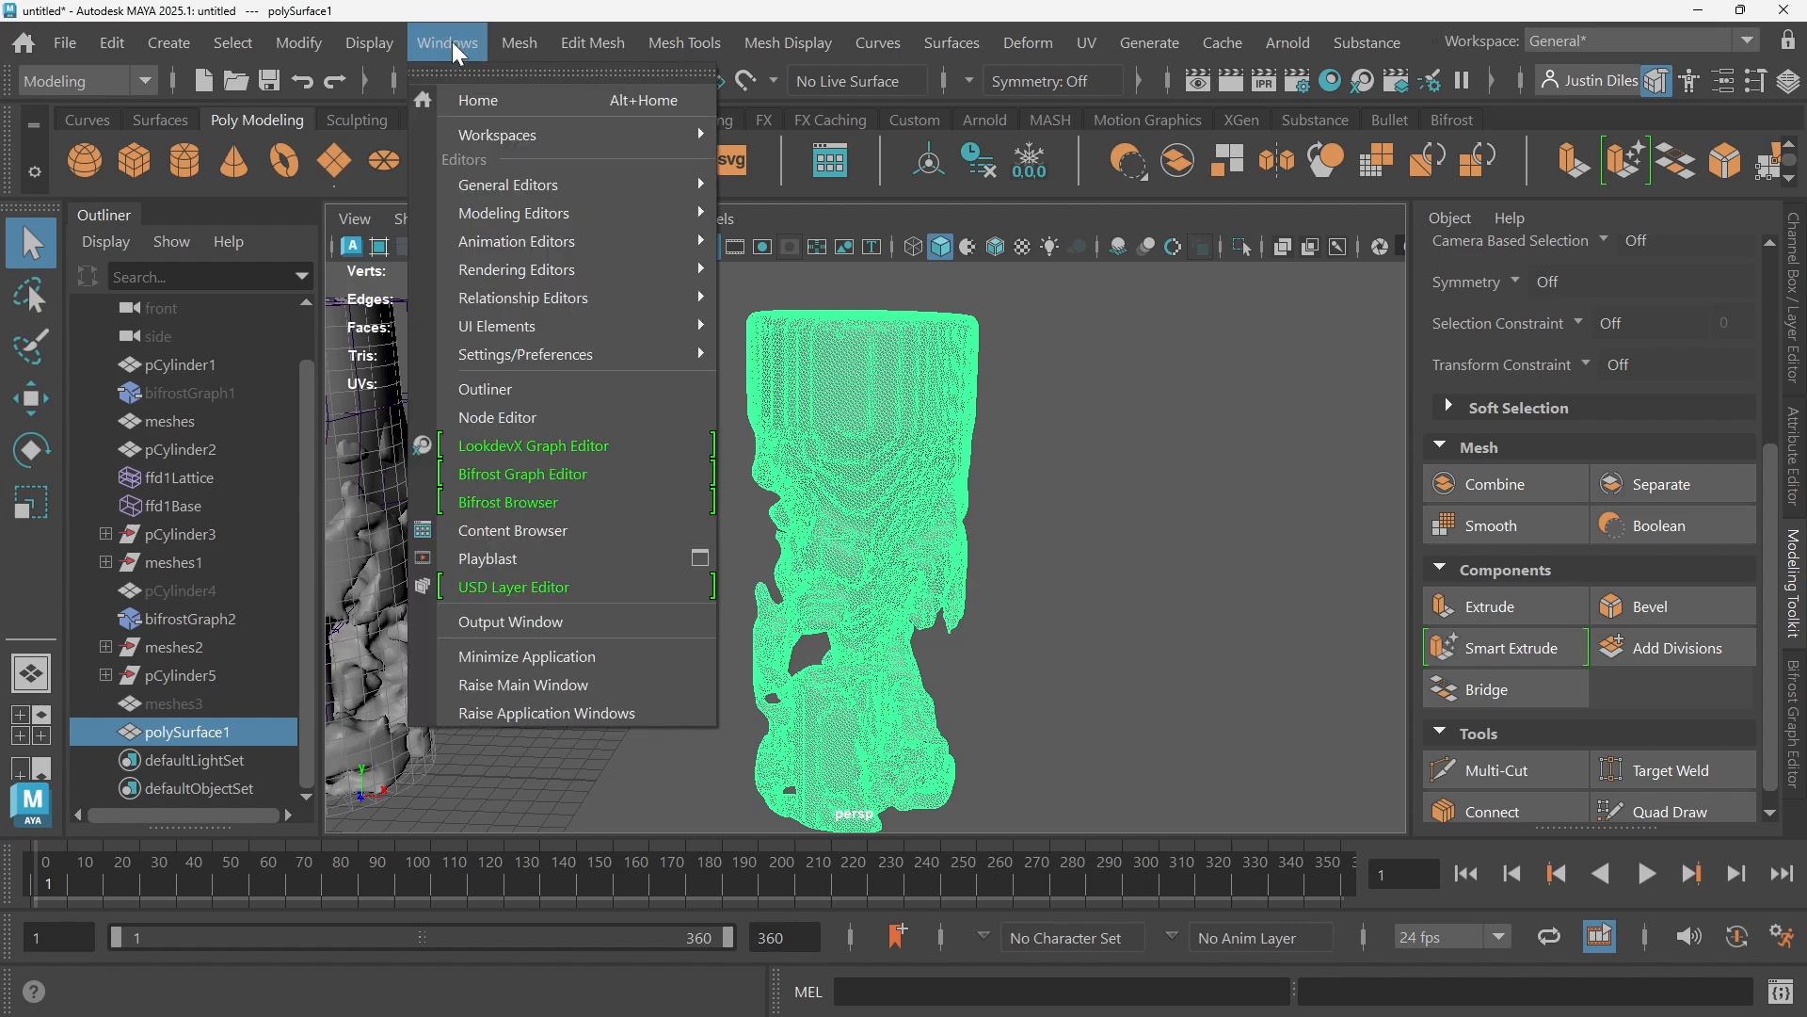
pyautogui.moveTo(516, 62)
pyautogui.moveTo(458, 55)
pyautogui.click(517, 57)
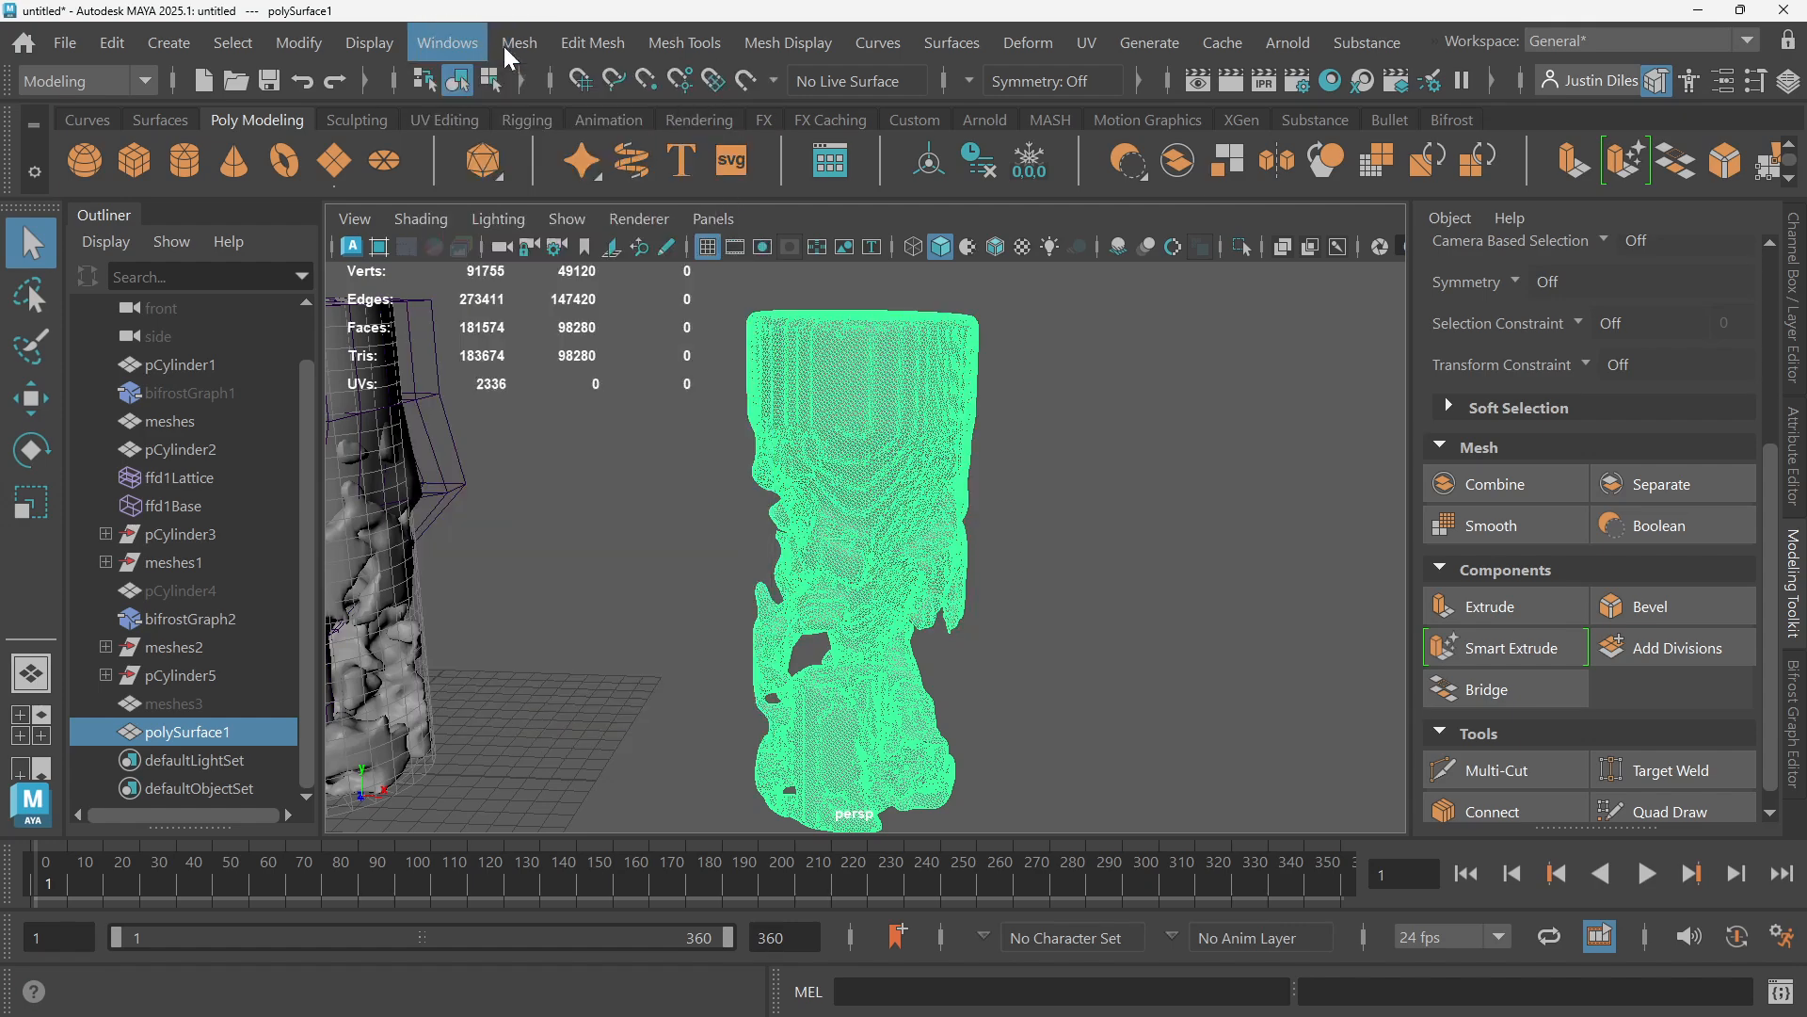
pyautogui.click(516, 56)
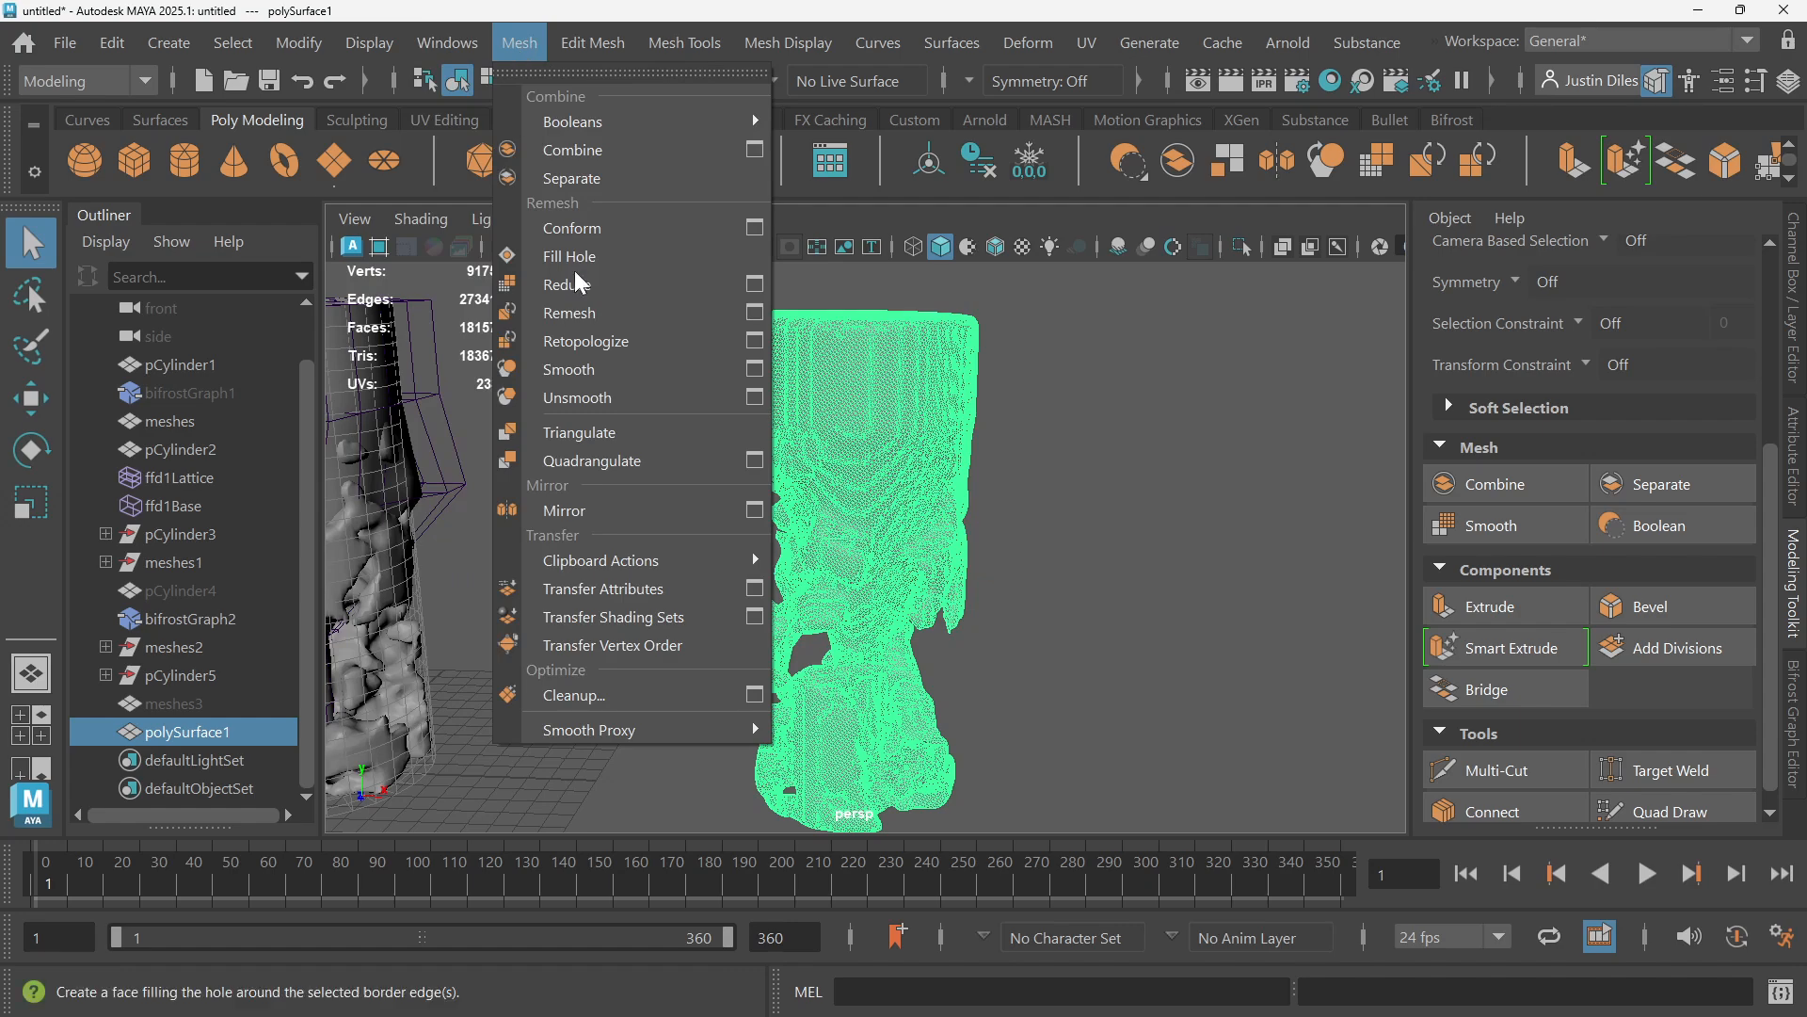
pyautogui.click(755, 341)
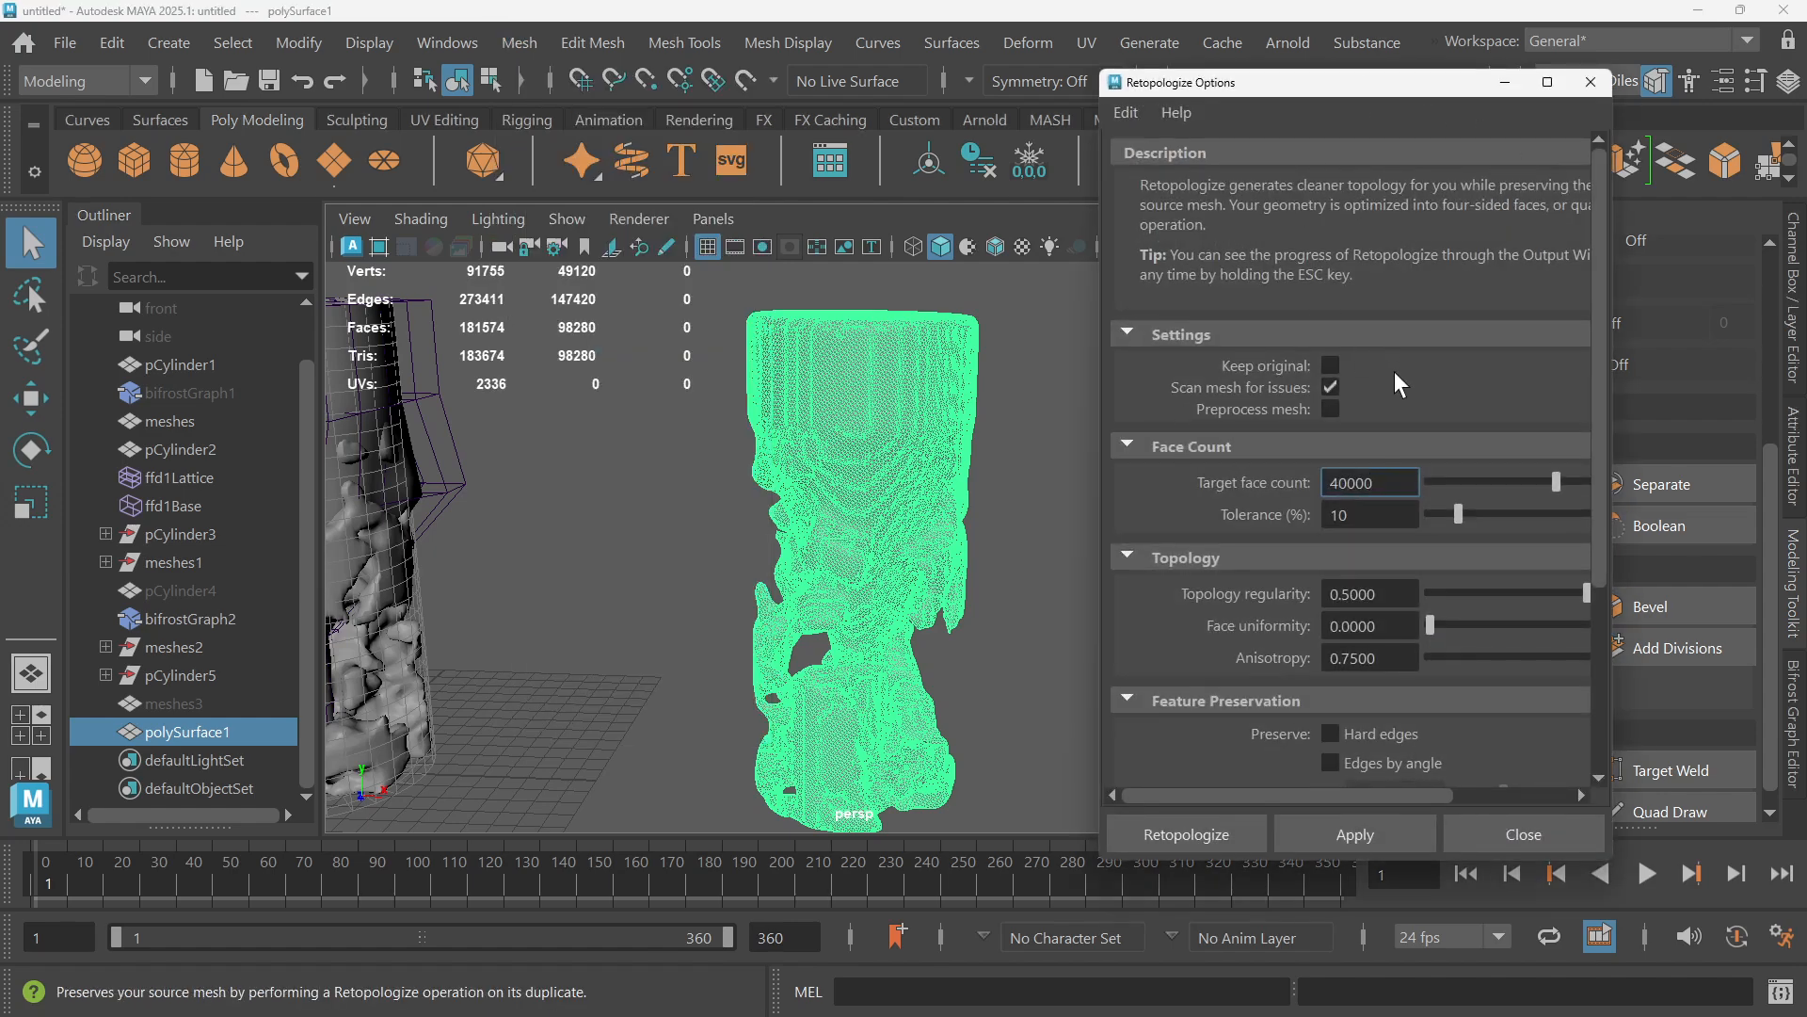
pyautogui.doubleClick(1356, 482)
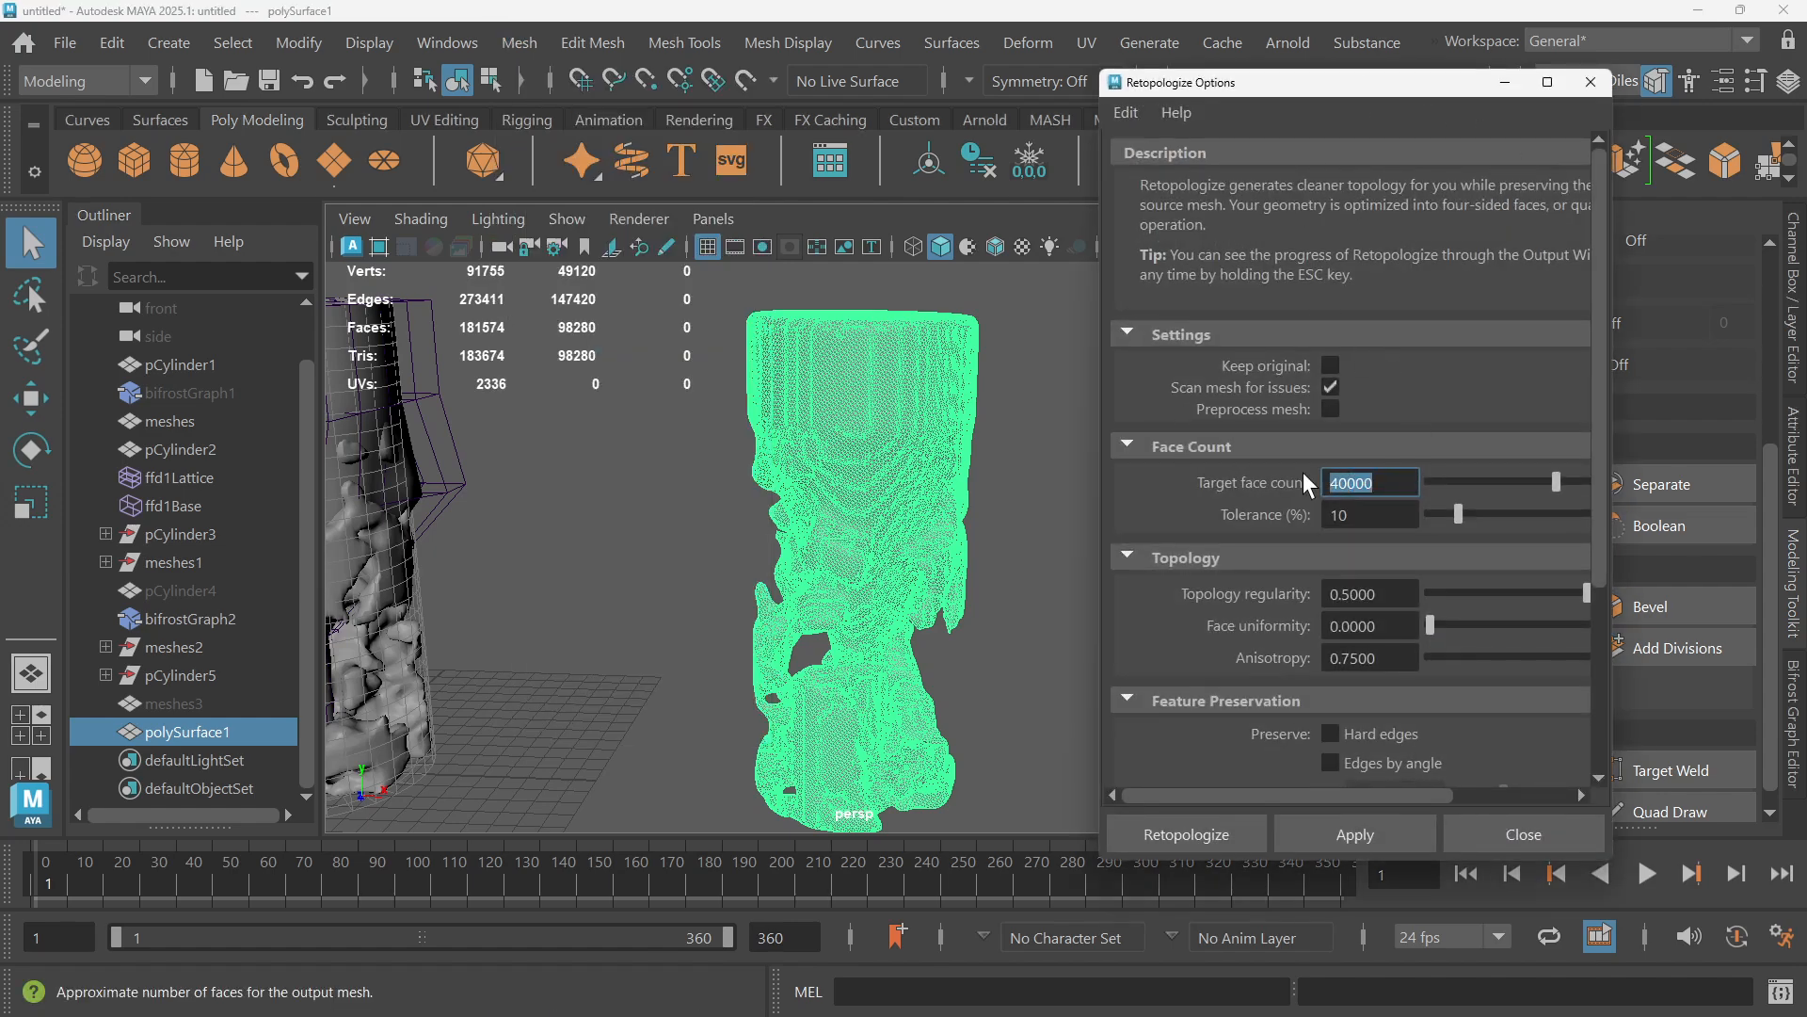
pyautogui.write('80000')
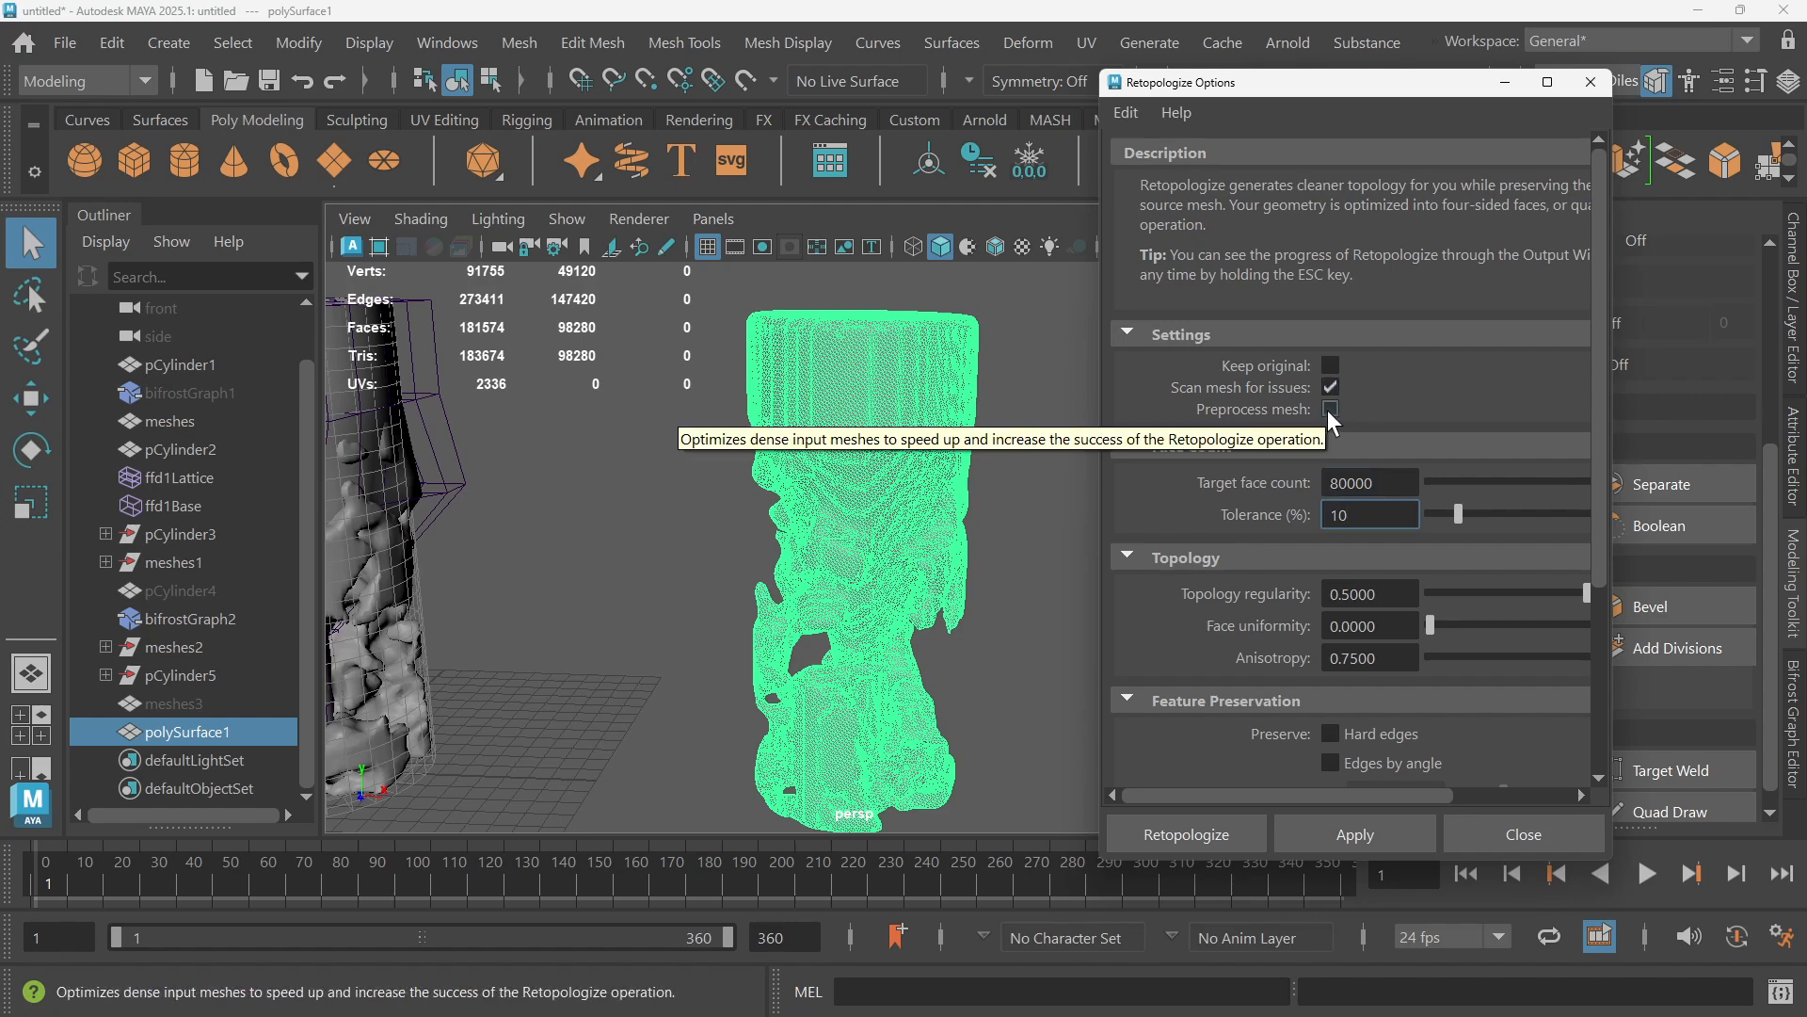
# Show the Output Window for monitoring retopology progress, resizing and positioning it over the viewport
pyautogui.click(520, 45)
pyautogui.moveTo(444, 47)
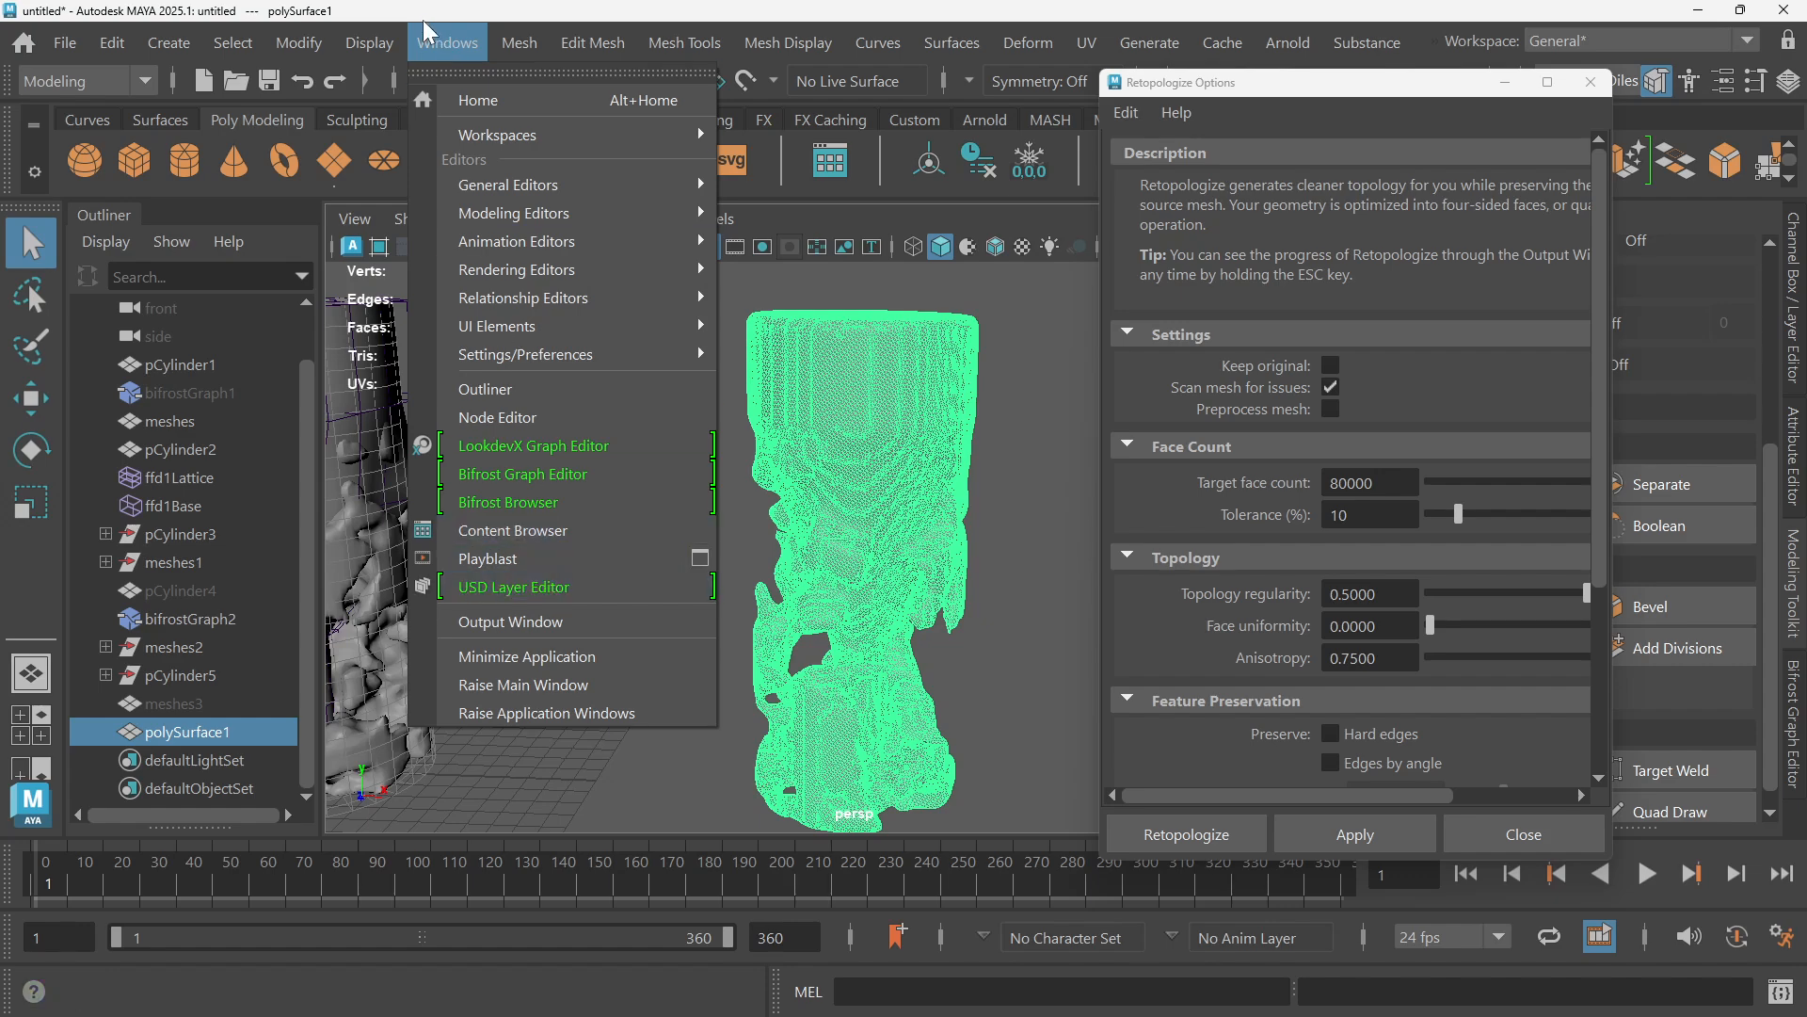
pyautogui.click(498, 625)
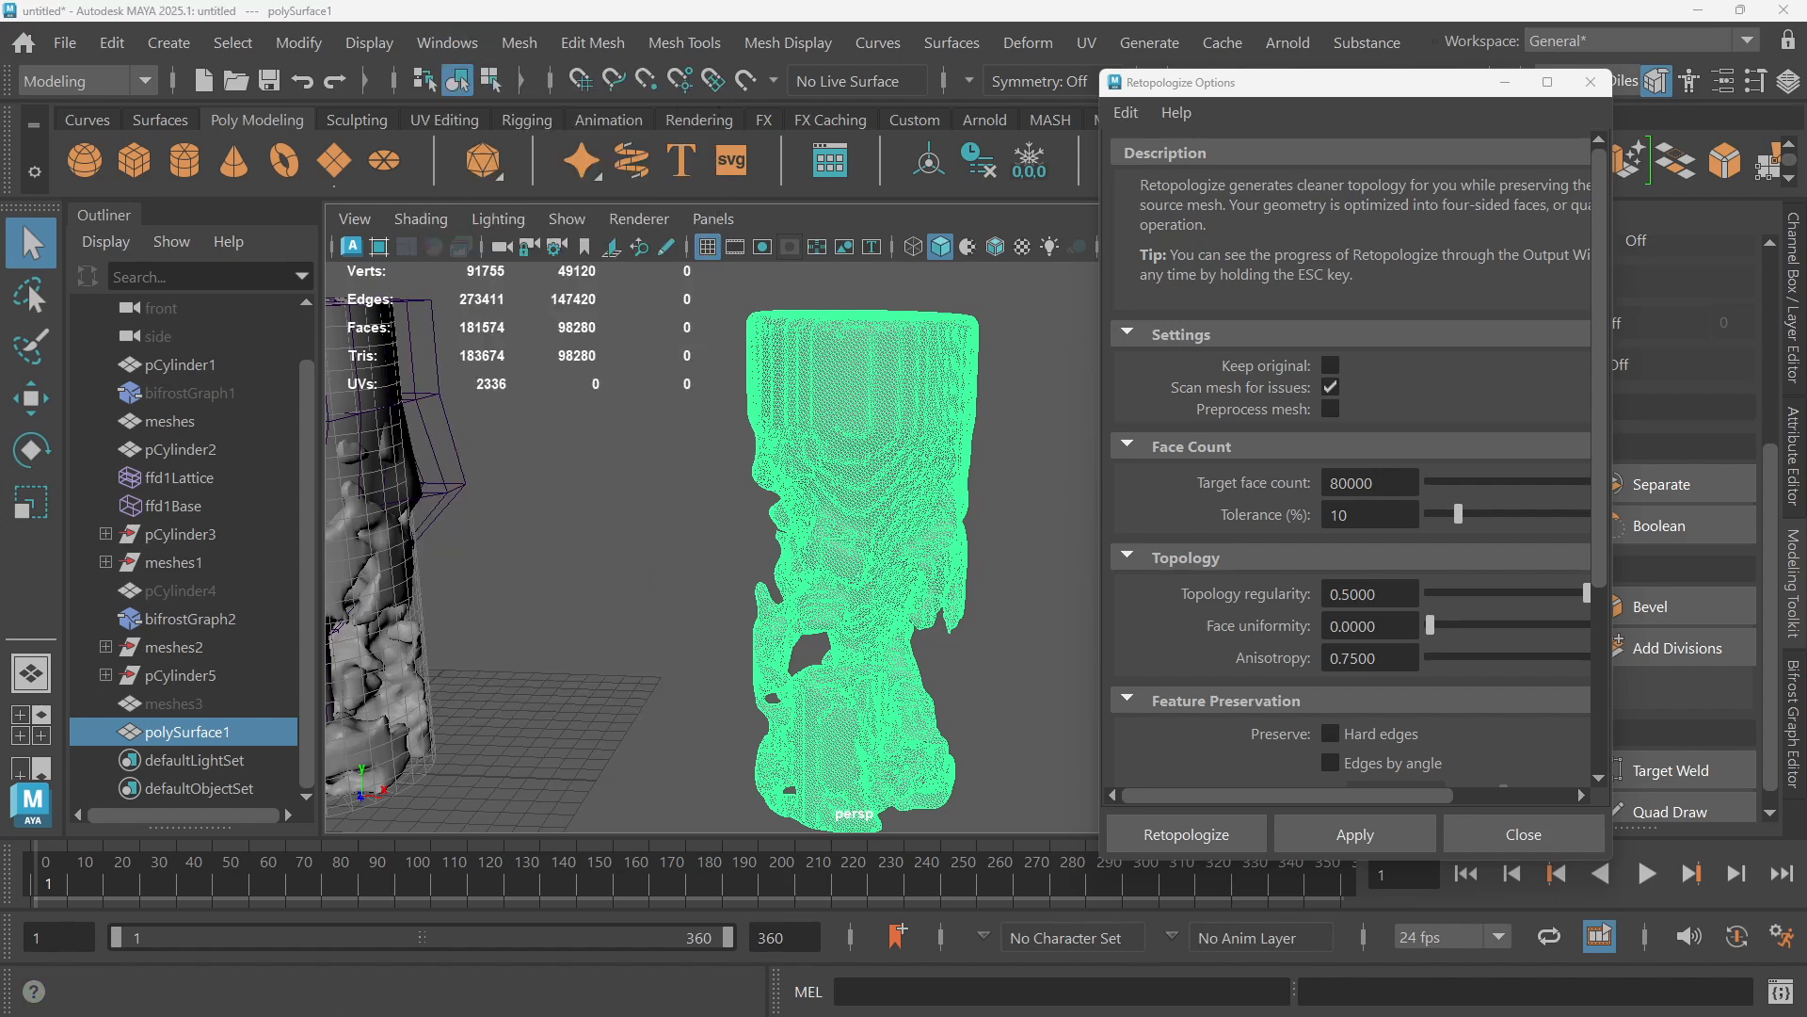
pyautogui.moveTo(0, 603); pyautogui.dragTo(979, 131)
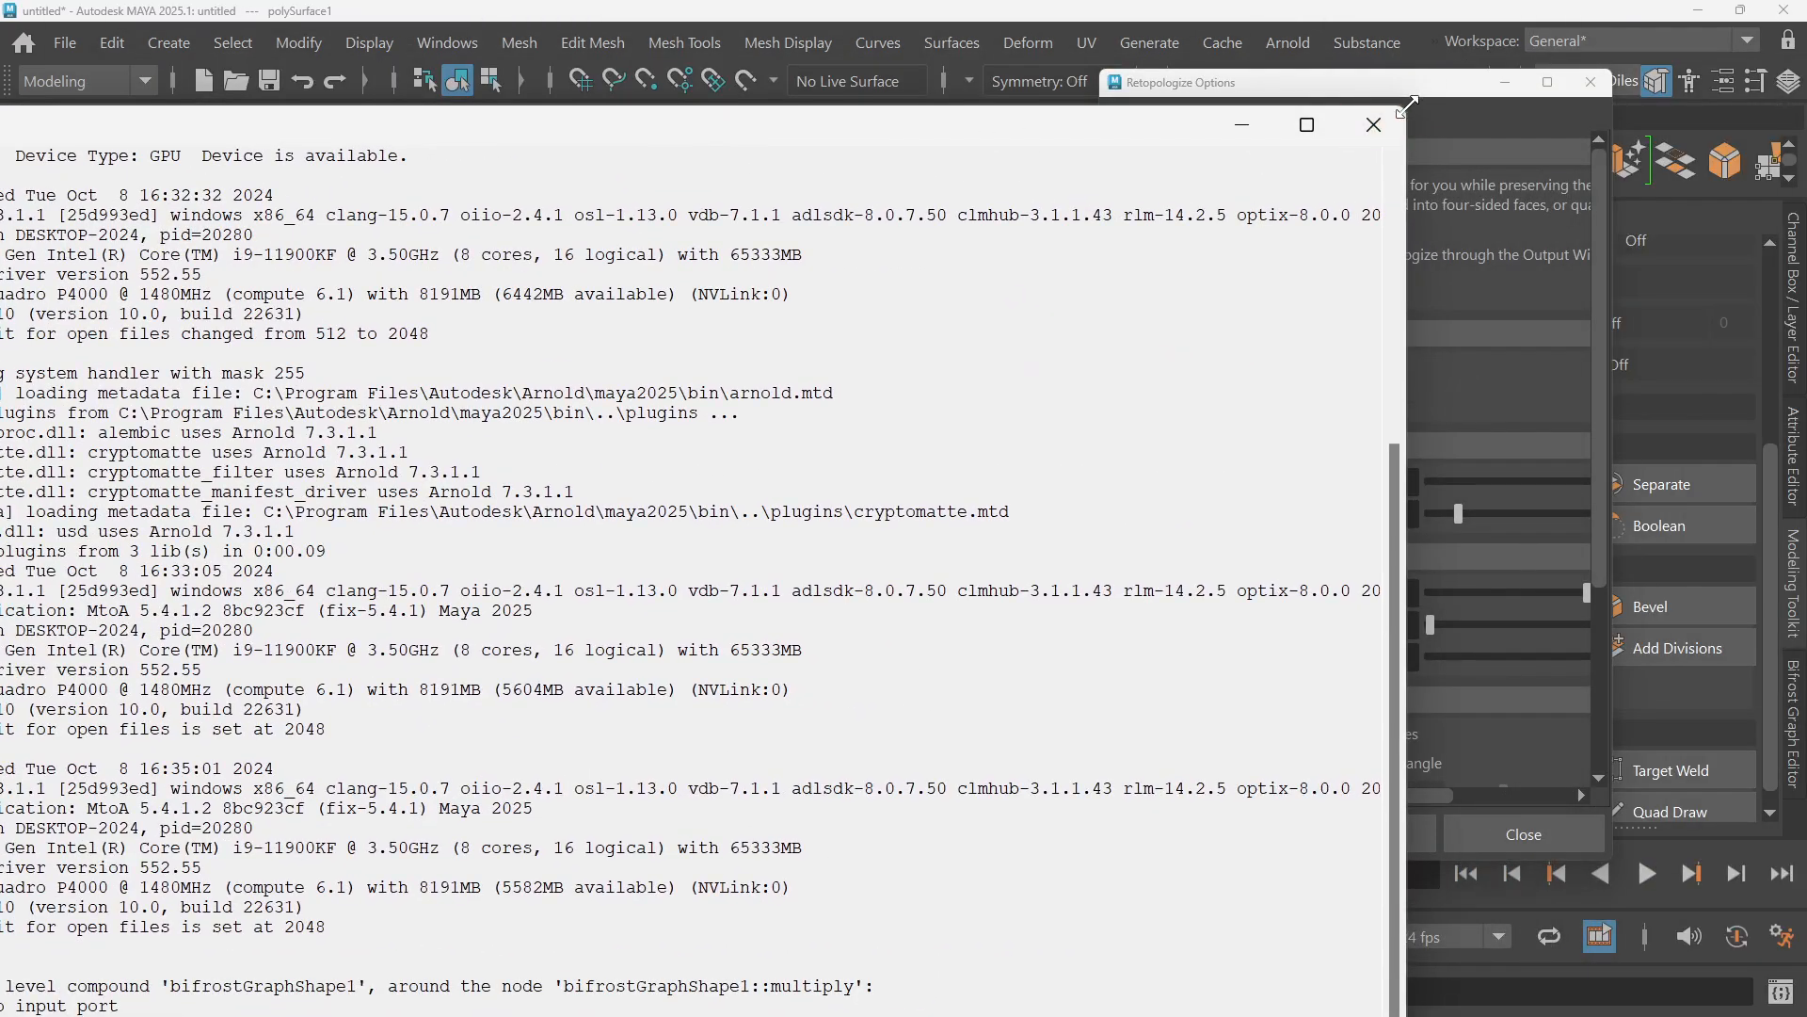
pyautogui.moveTo(1407, 106); pyautogui.dragTo(802, 478)
pyautogui.moveTo(595, 509); pyautogui.dragTo(1193, 170)
pyautogui.moveTo(1412, 455); pyautogui.dragTo(1423, 623)
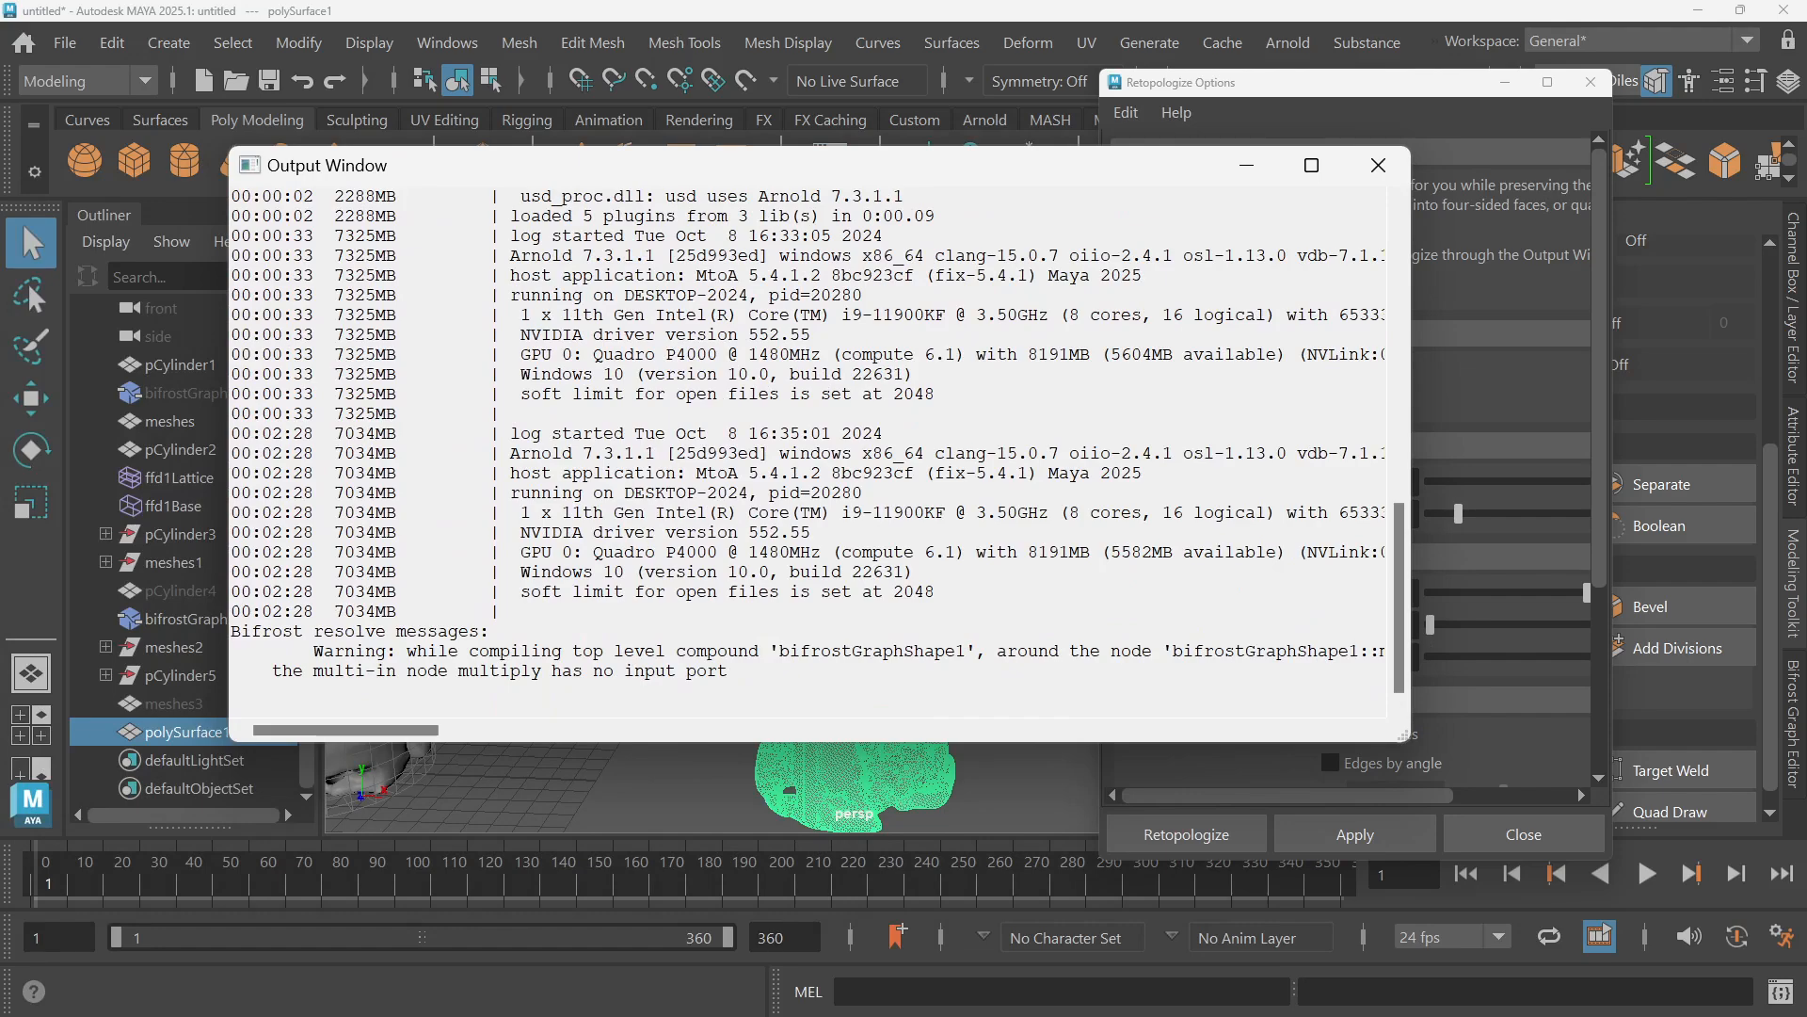
pyautogui.moveTo(886, 160); pyautogui.dragTo(858, 183)
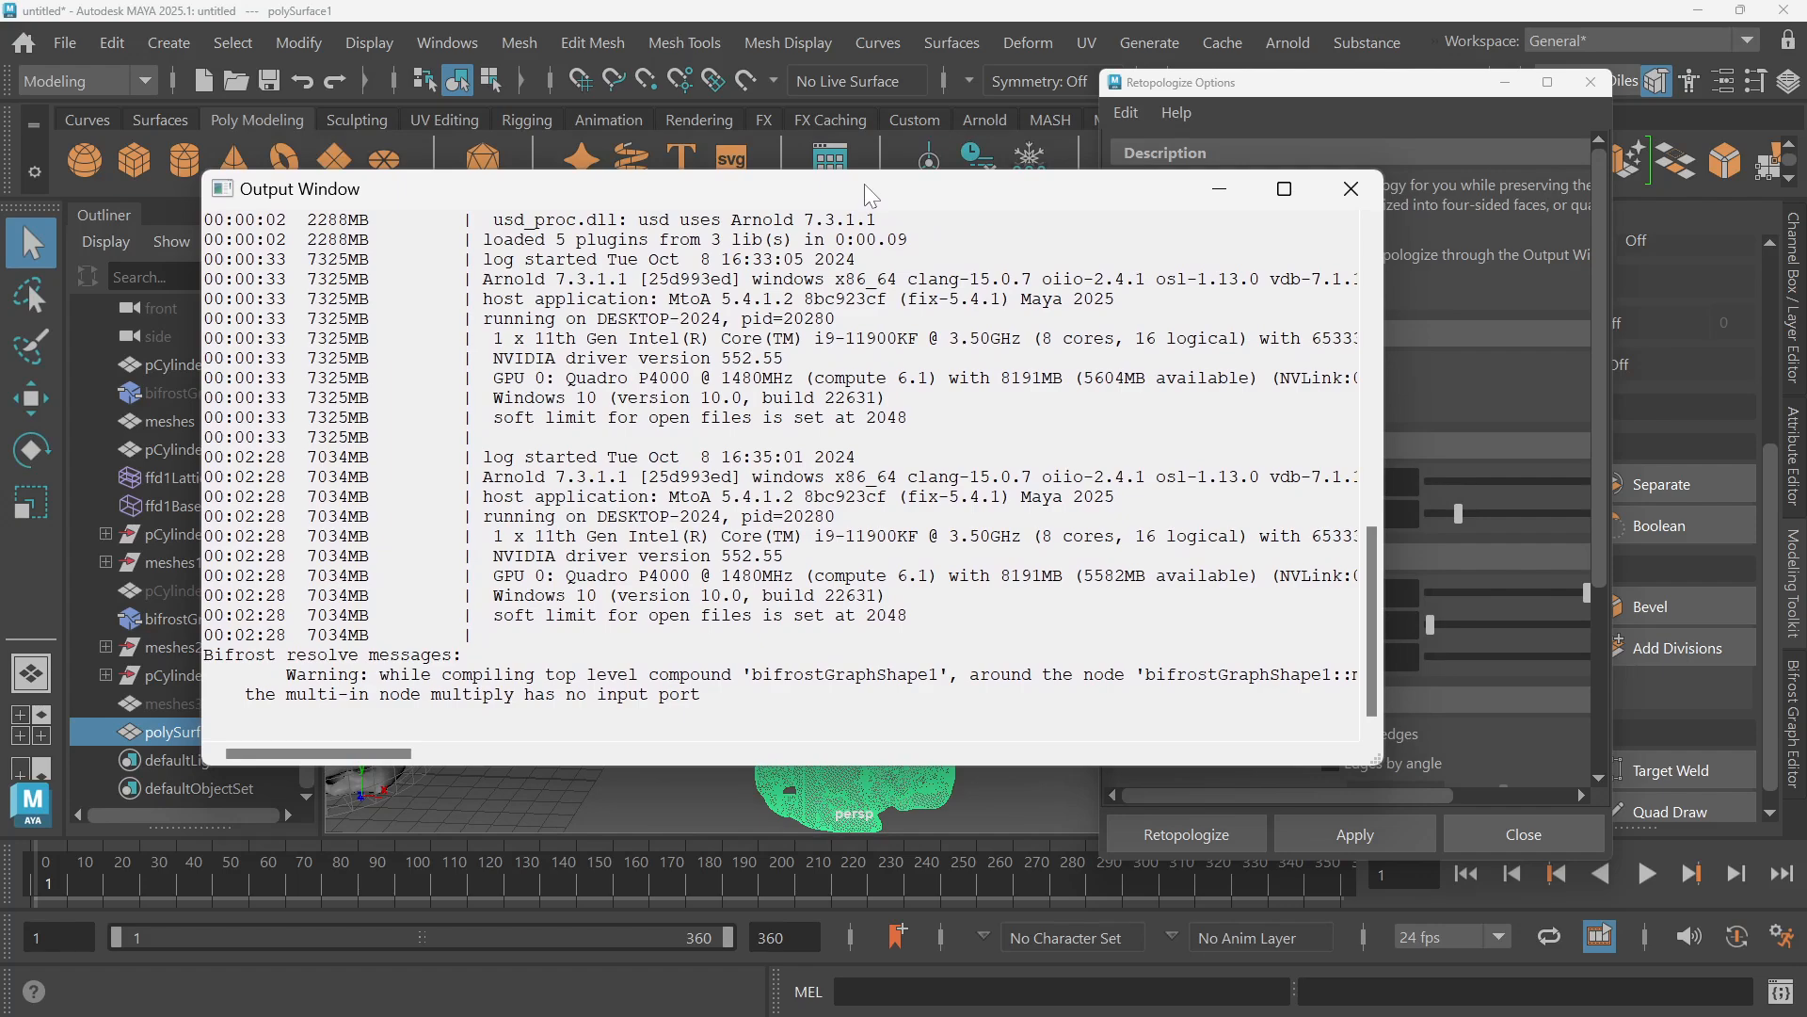
pyautogui.moveTo(864, 184); pyautogui.dragTo(839, 181)
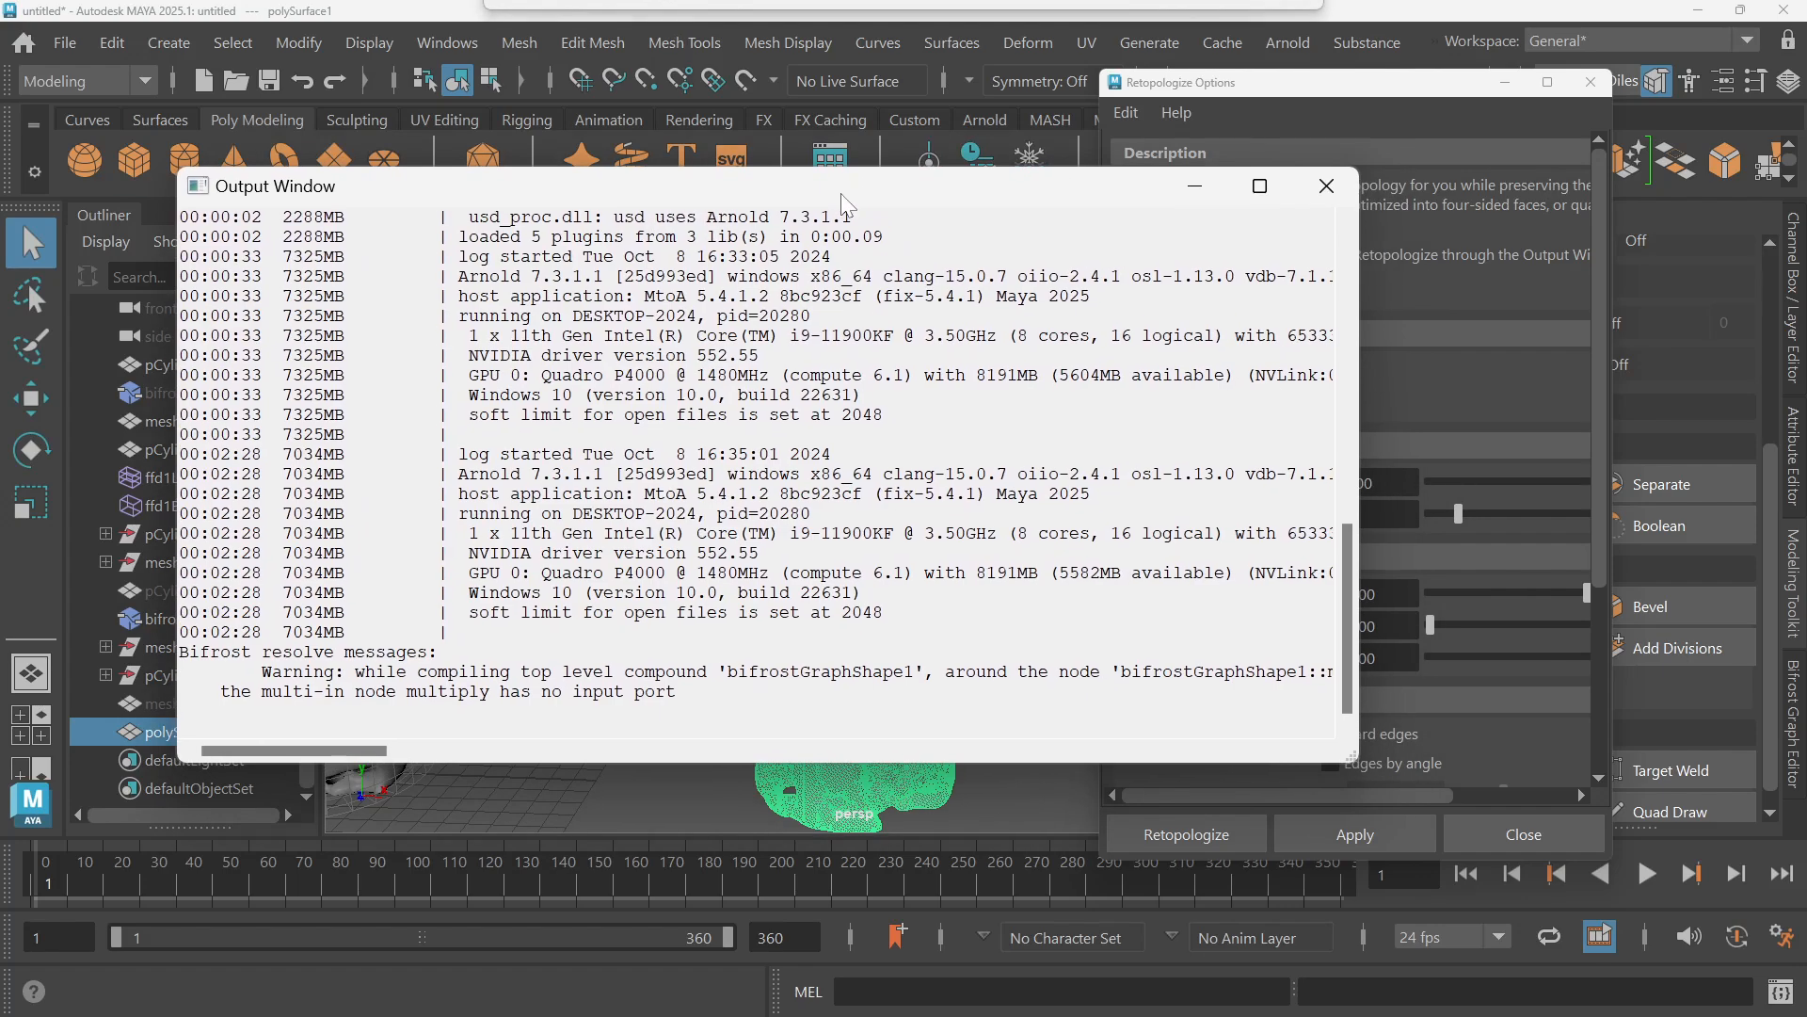
pyautogui.click(640, 792)
pyautogui.hotkey('ctrl', 's')
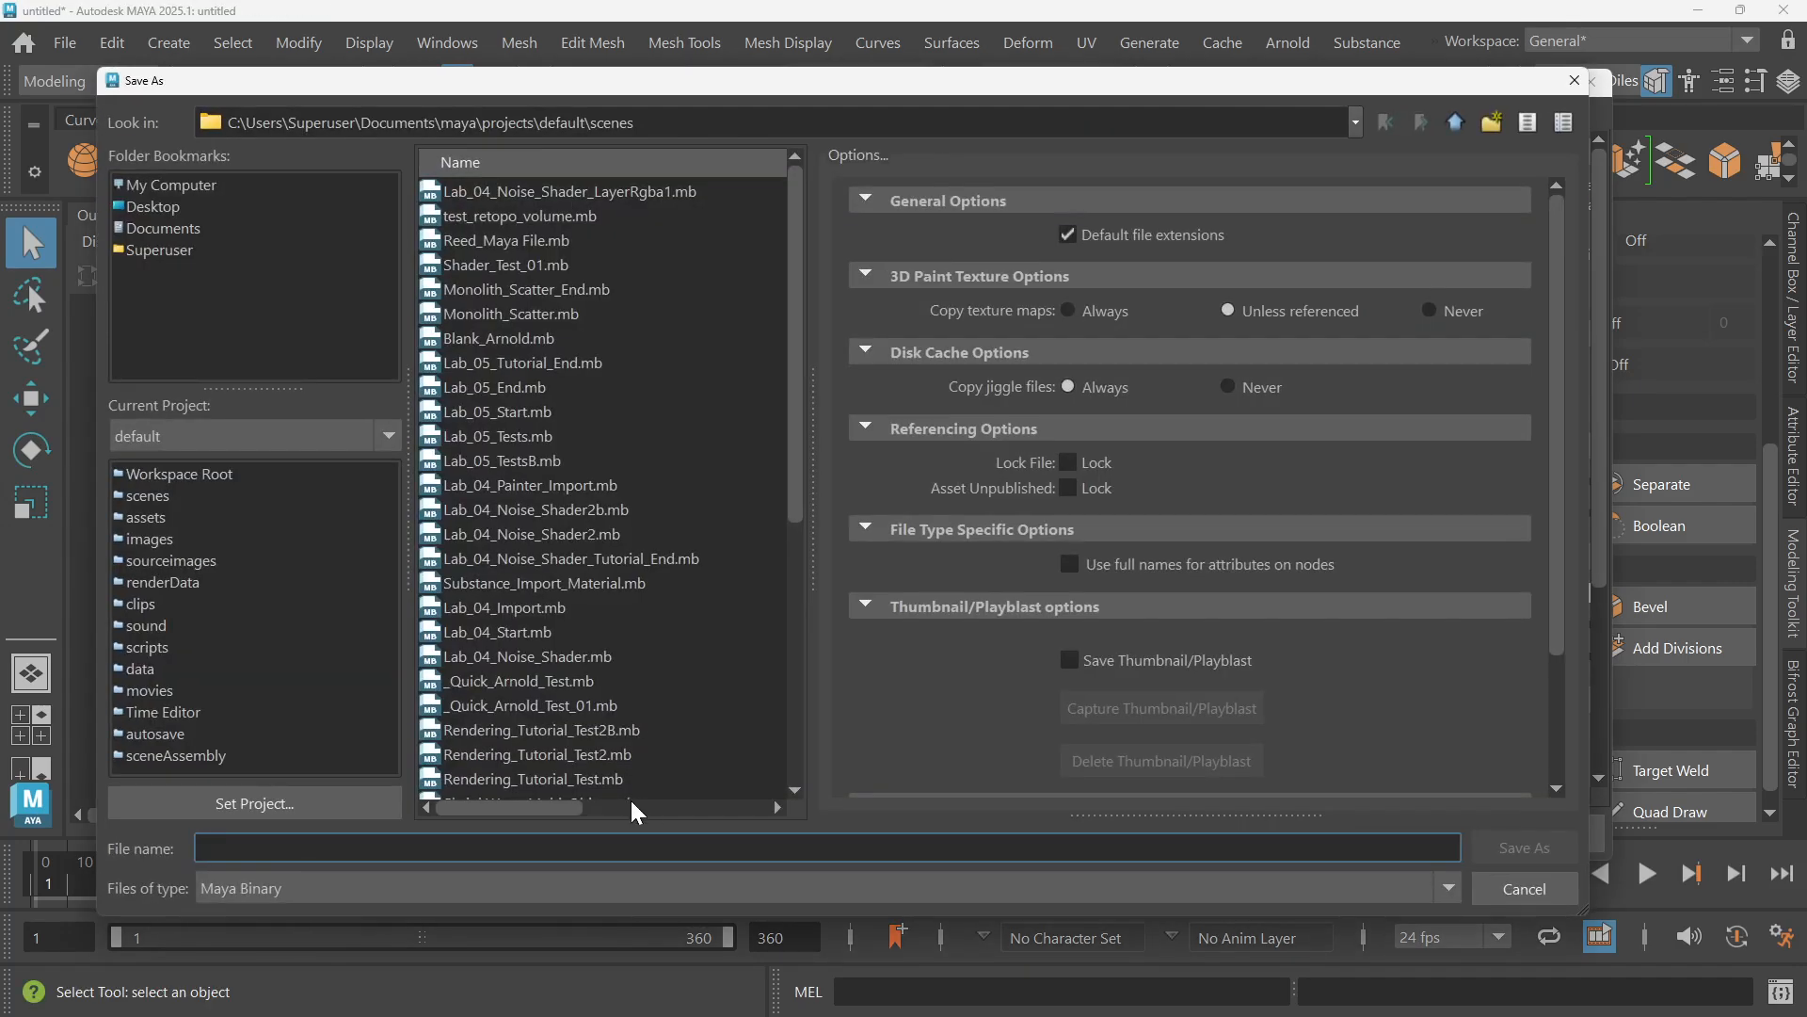
pyautogui.click(1534, 891)
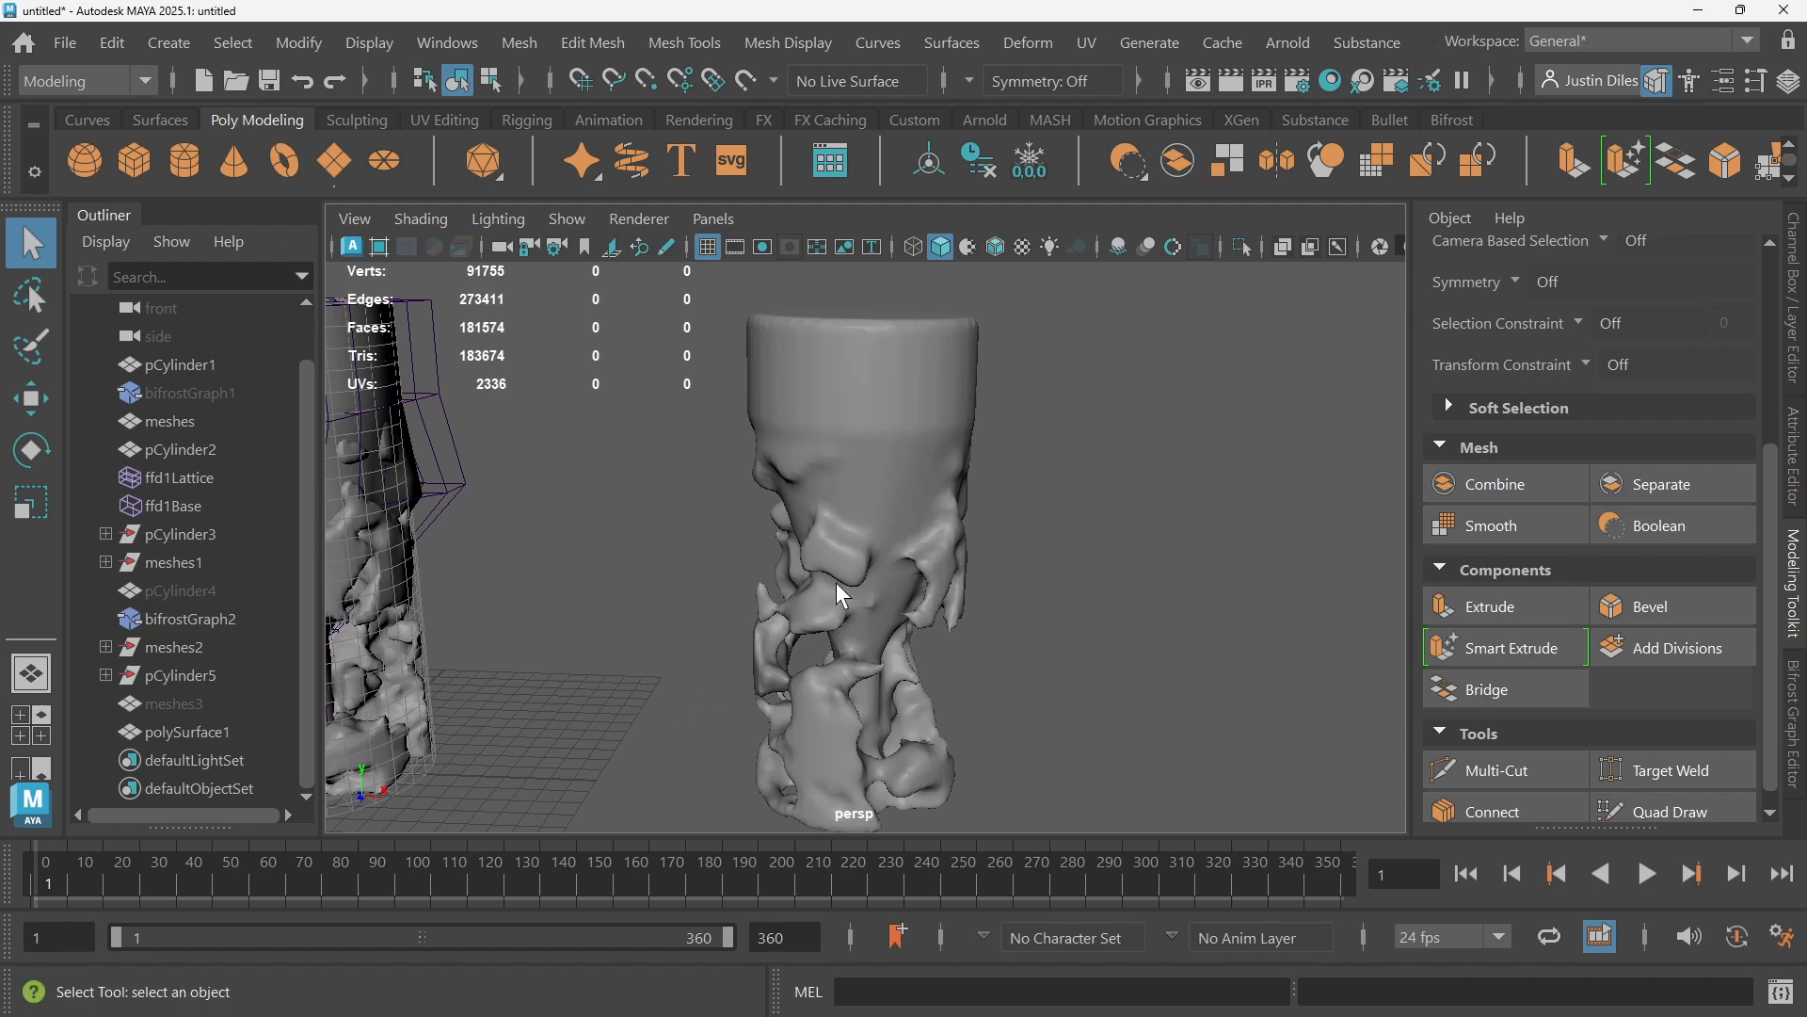
# Retopologize polySurface1 with a target face count of 40000 and 10% tolerance, and dismiss the Output Window
pyautogui.click(867, 395)
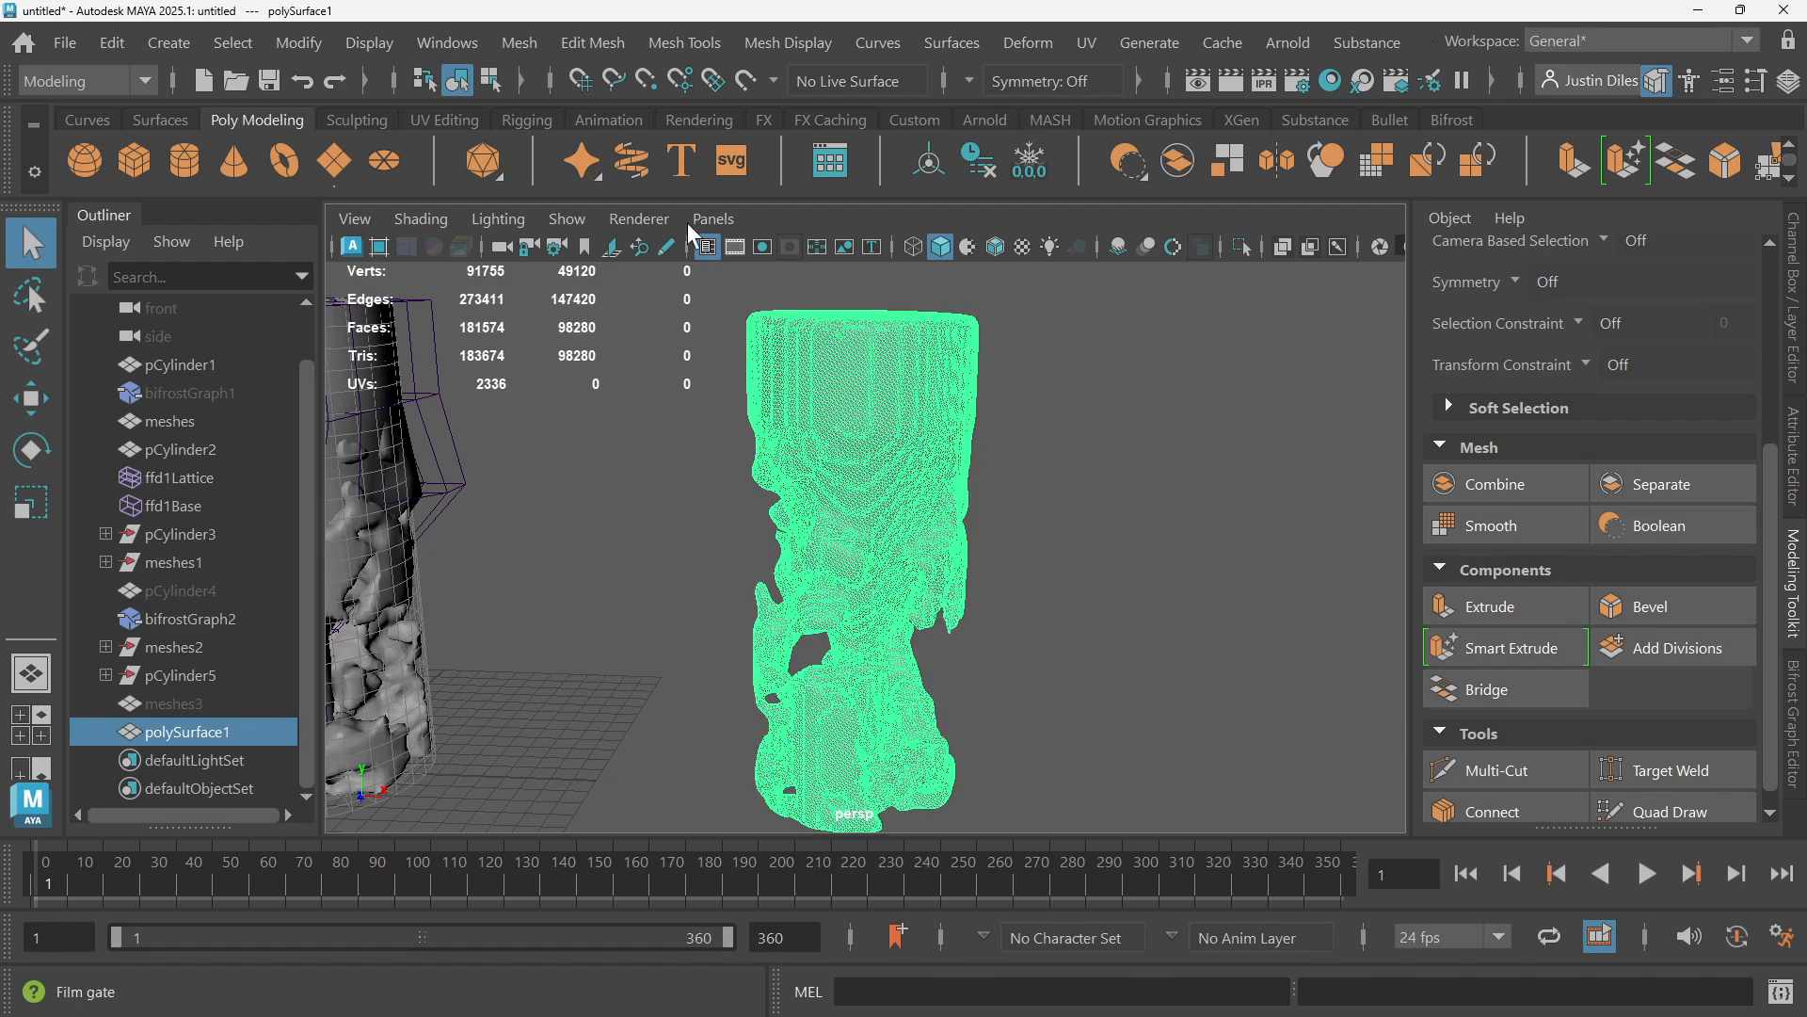
pyautogui.click(447, 42)
pyautogui.moveTo(516, 52)
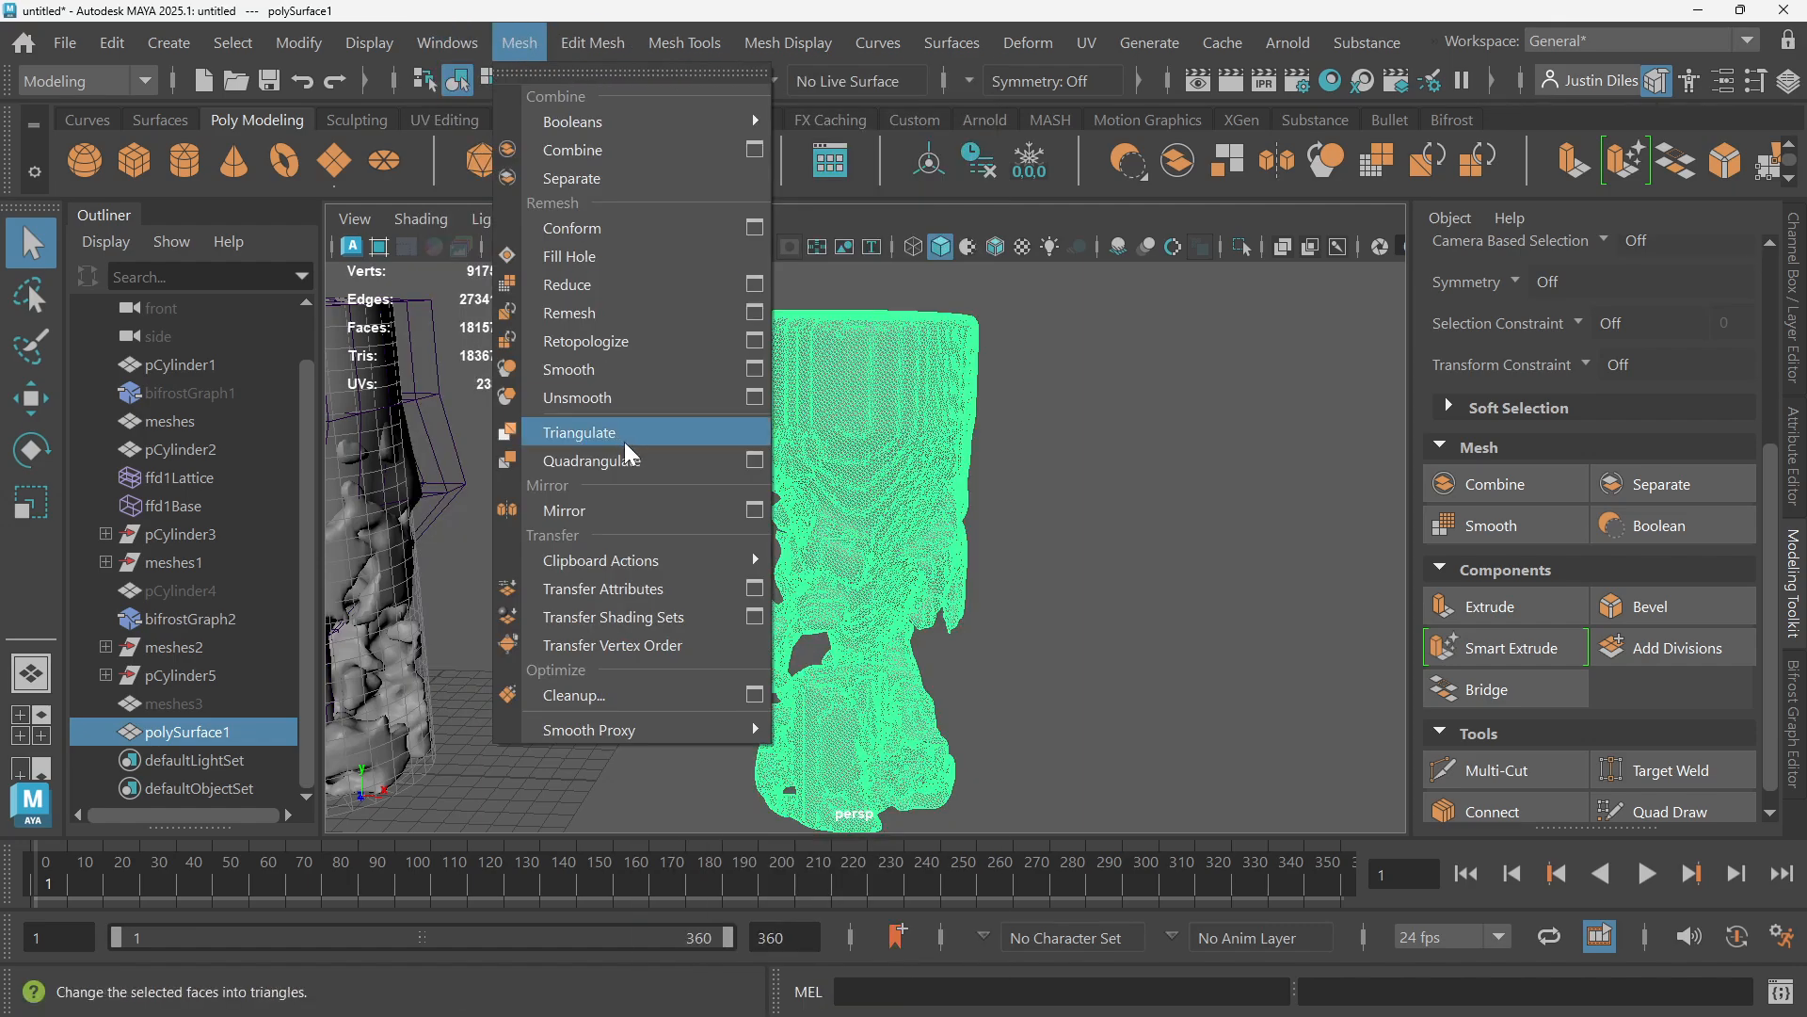
pyautogui.click(754, 341)
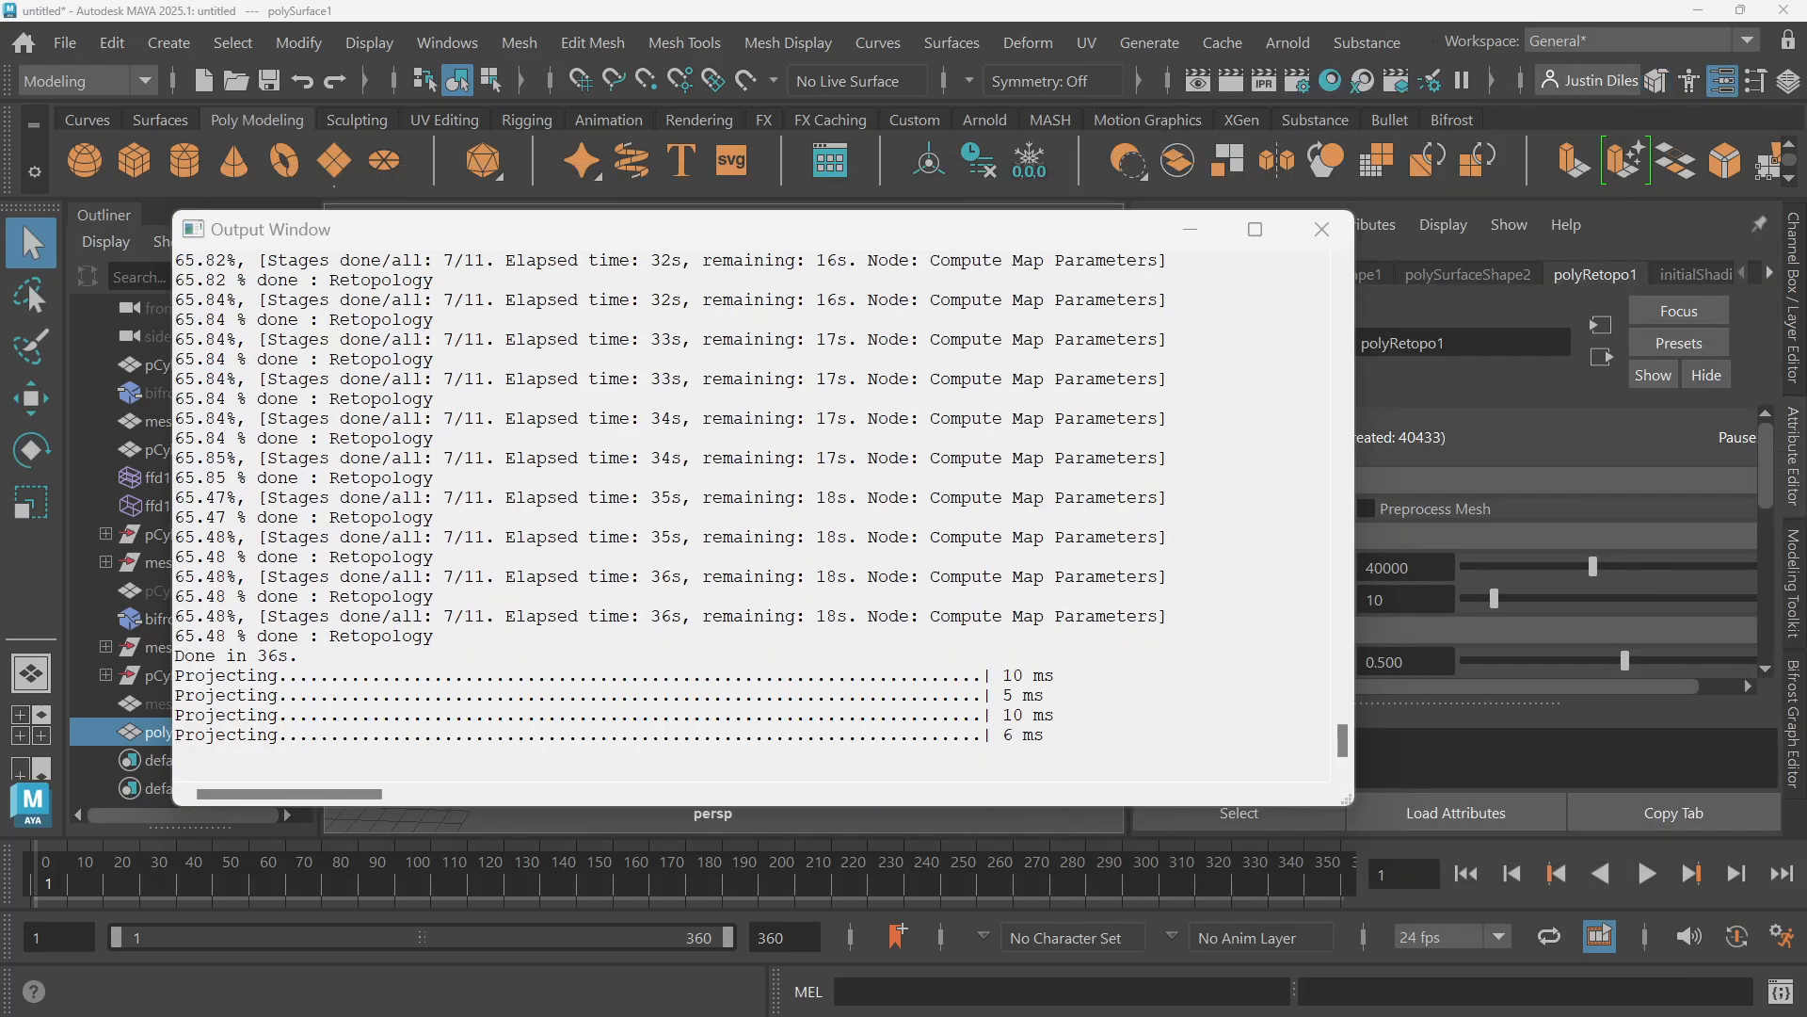
pyautogui.click(1323, 231)
# Frame the retopologized column and examine its new quad topology and shaded surface from the other side
pyautogui.click(817, 487)
pyautogui.click(726, 466)
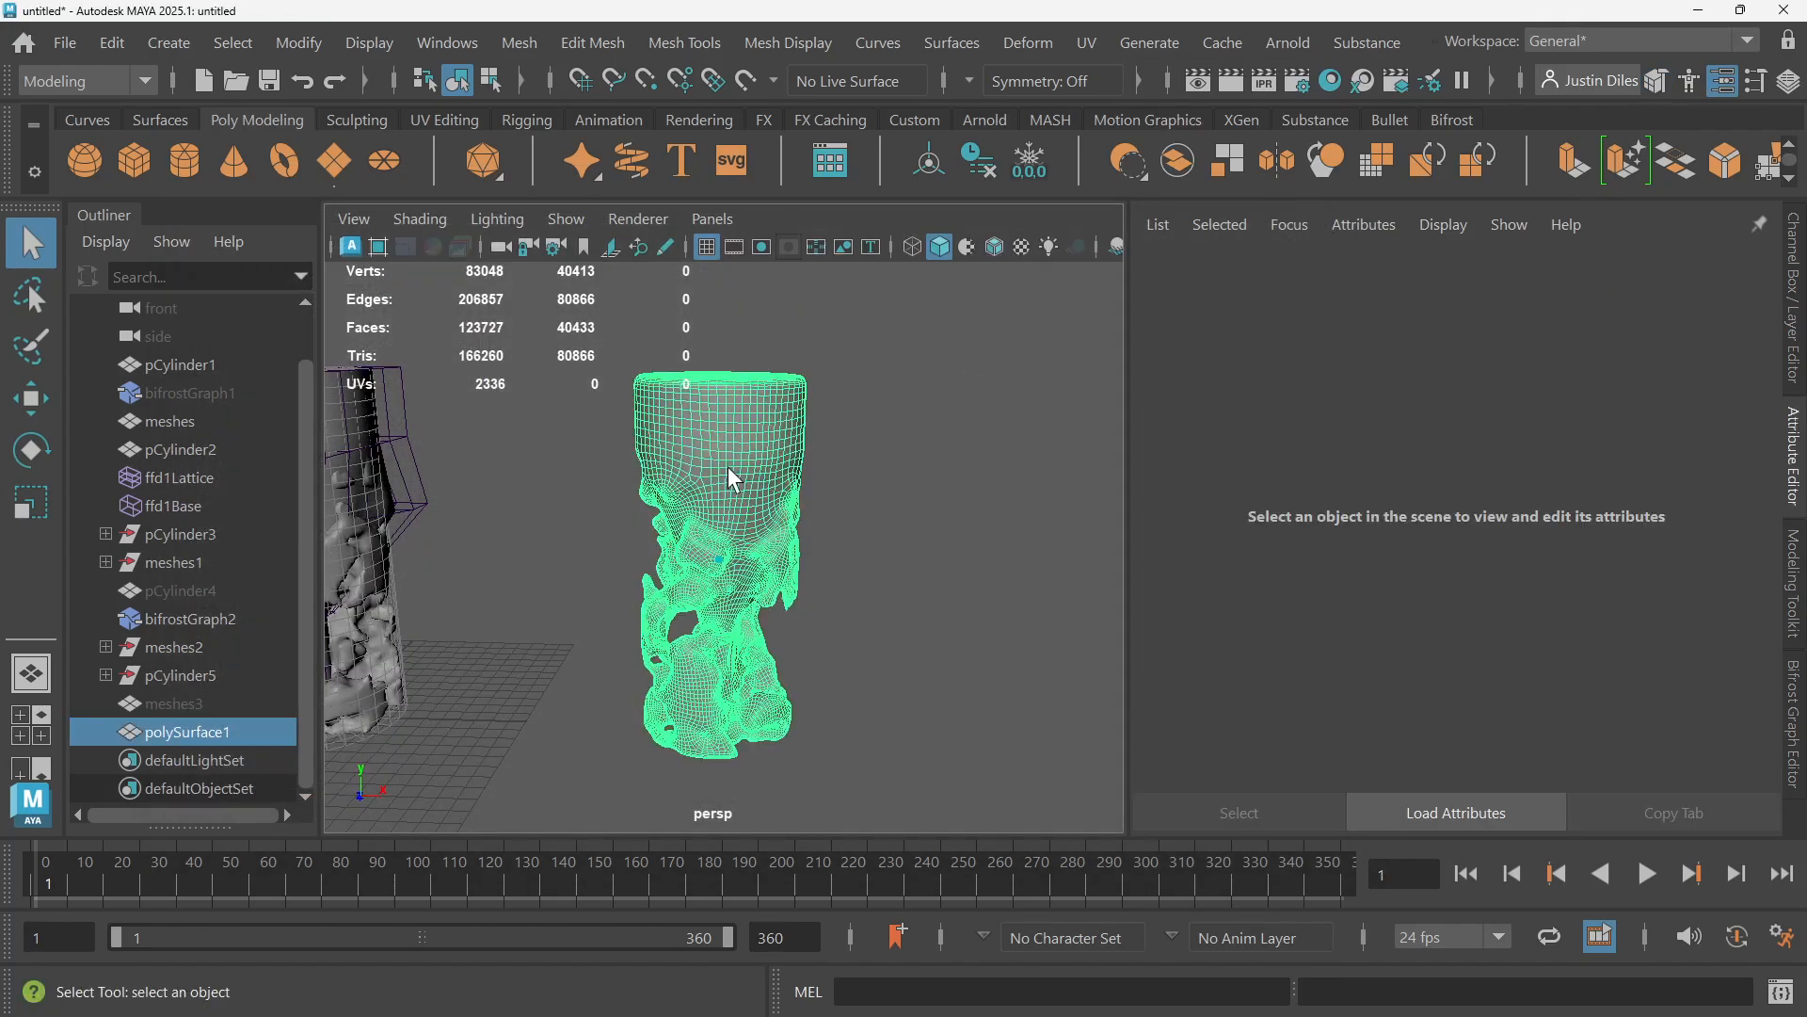
pyautogui.press('f')
pyautogui.keyDown('alt'); pyautogui.moveTo(767, 419); pyautogui.dragTo(824, 435); pyautogui.keyUp('alt')
pyautogui.click(998, 443)
pyautogui.keyDown('alt'); pyautogui.moveTo(997, 443); pyautogui.dragTo(755, 440); pyautogui.keyUp('alt')
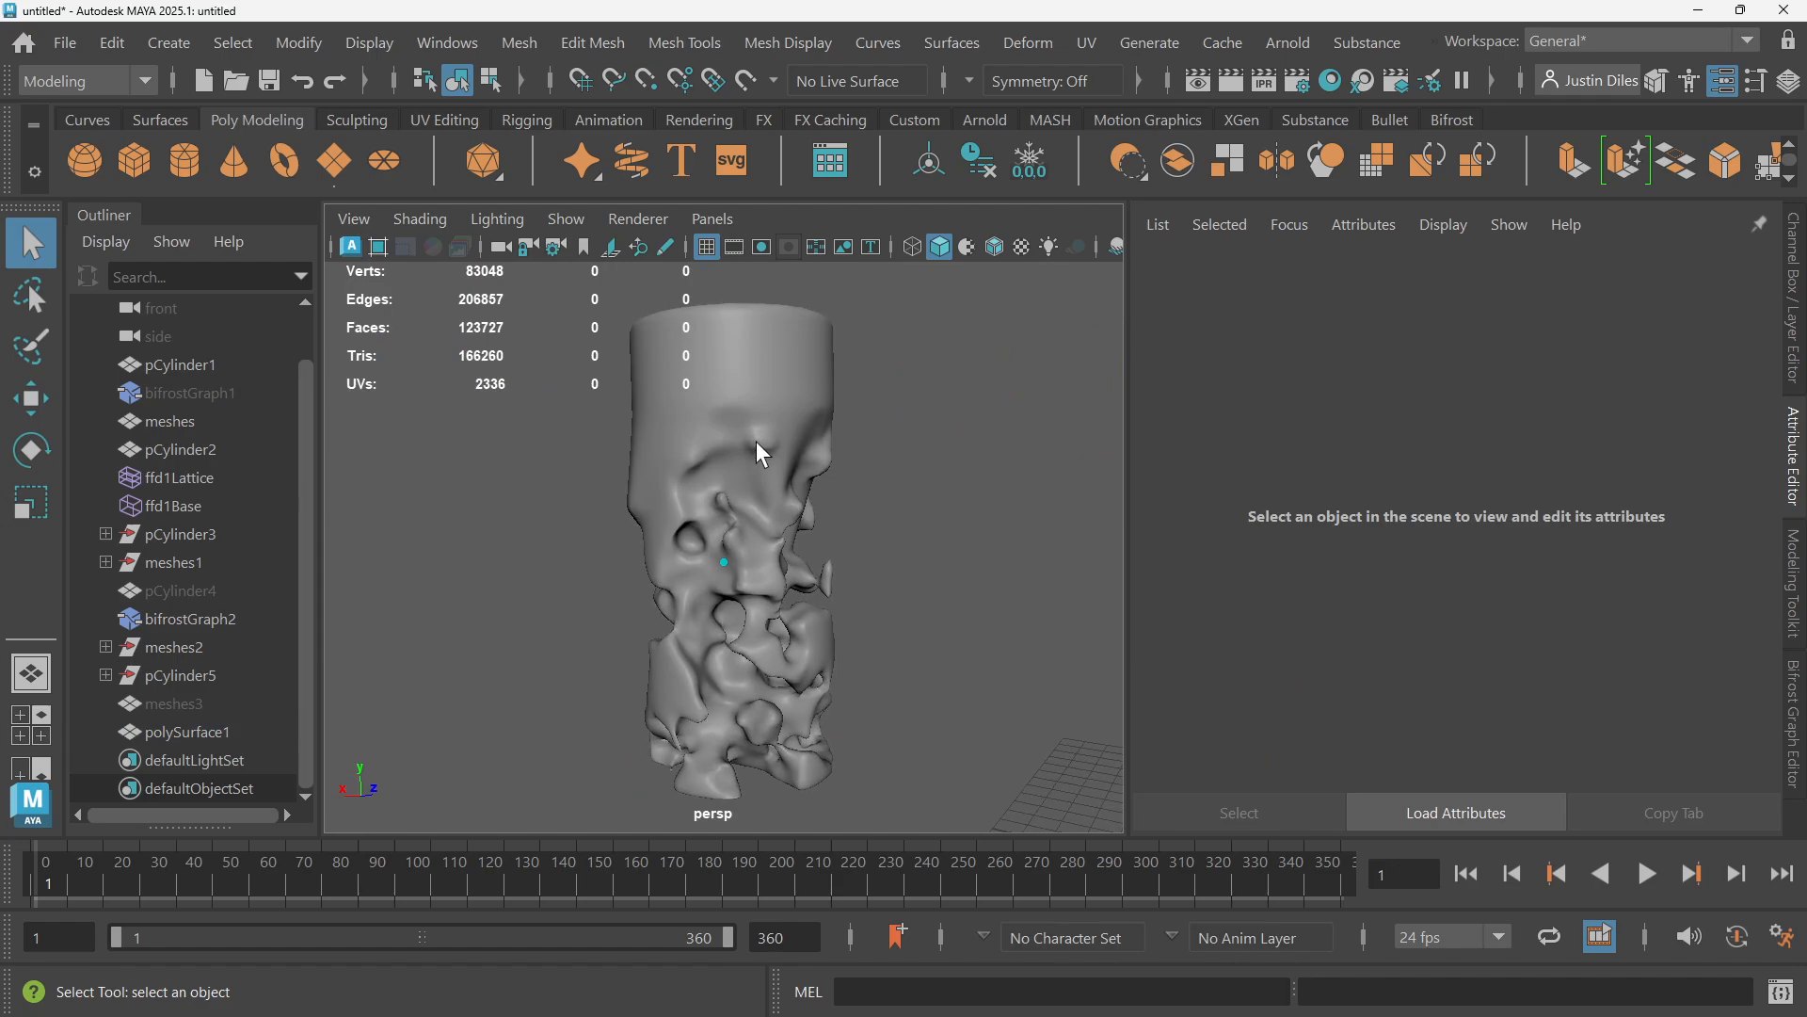
# Delete polySurface1's construction history and freeze its transformations
pyautogui.click(755, 441)
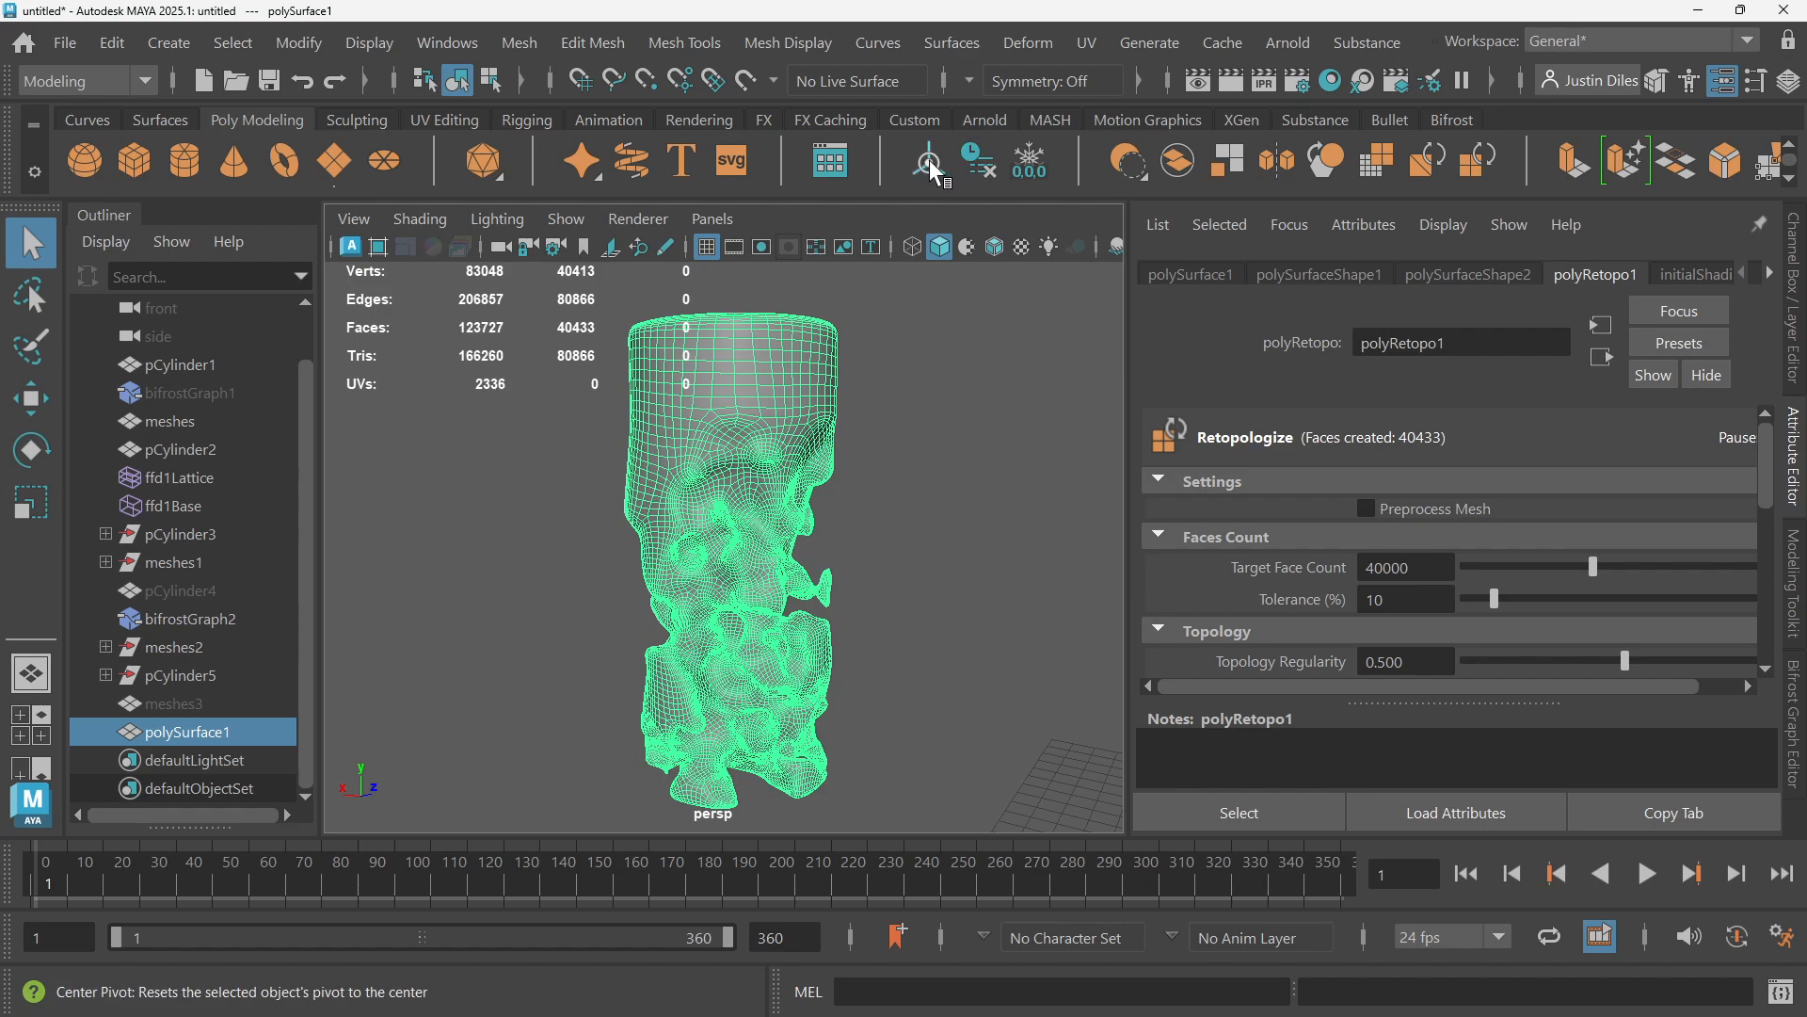
pyautogui.click(980, 162)
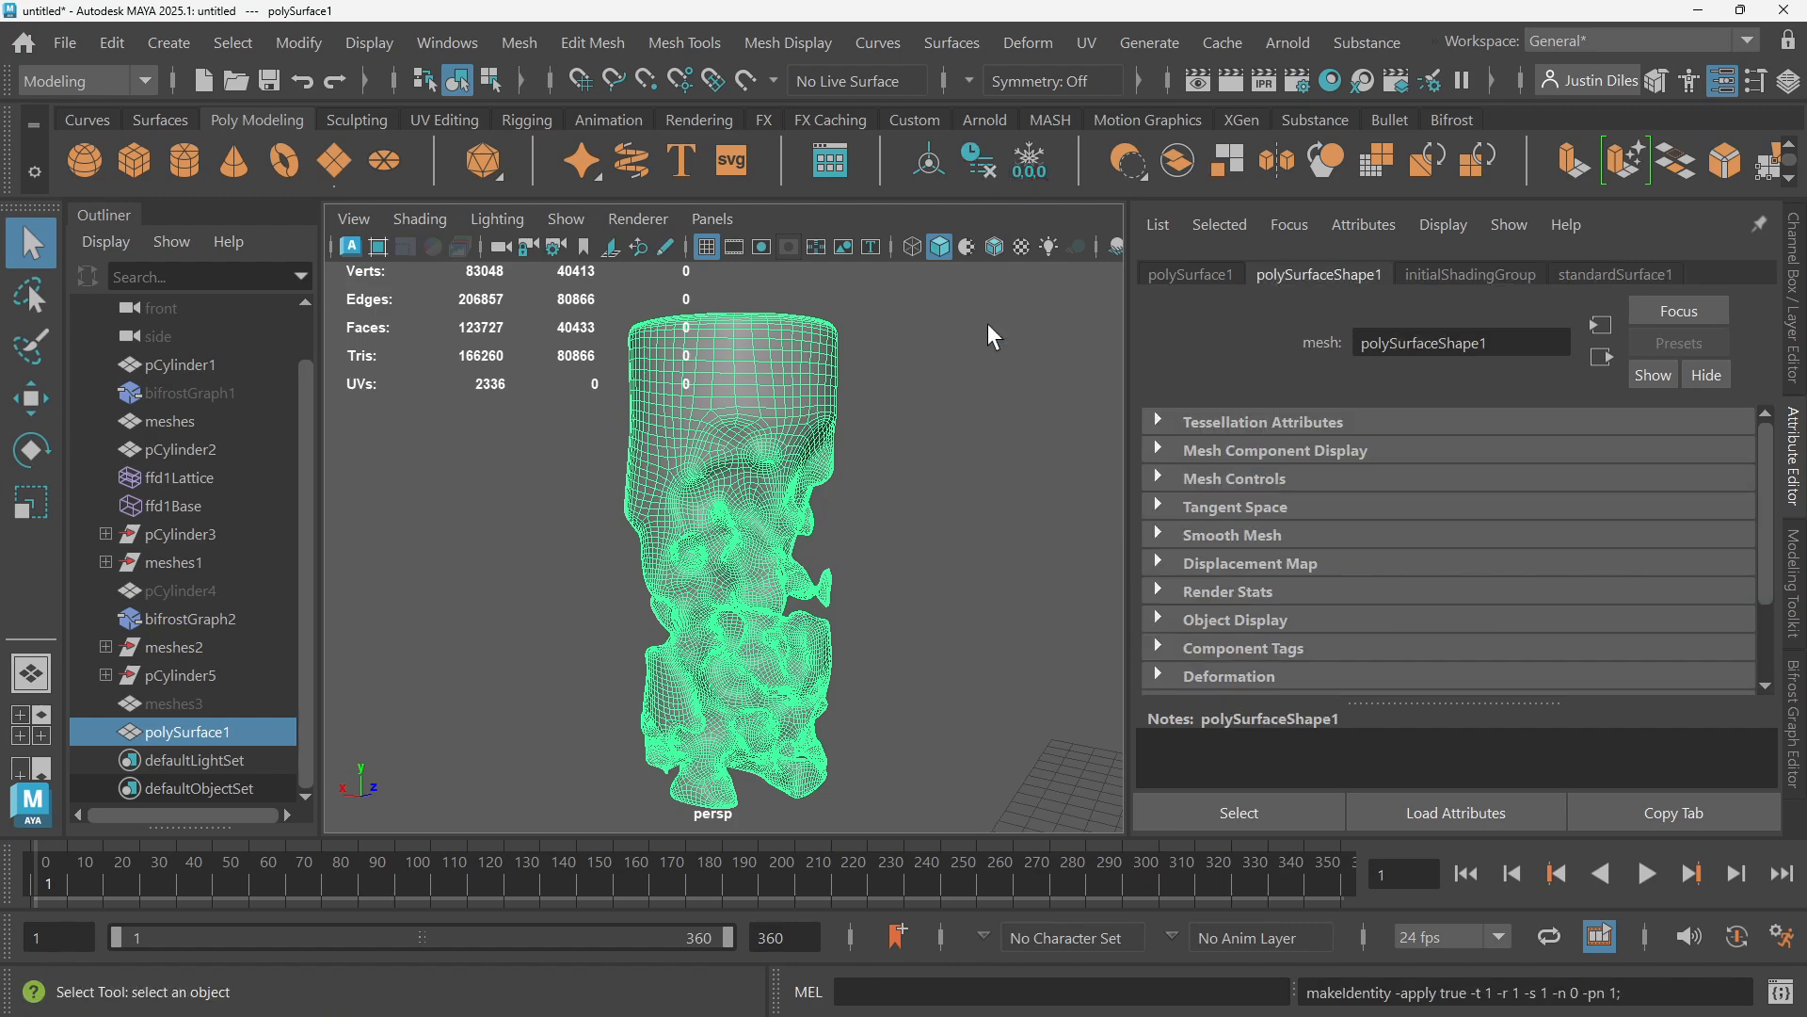
pyautogui.click(832, 404)
pyautogui.click(799, 418)
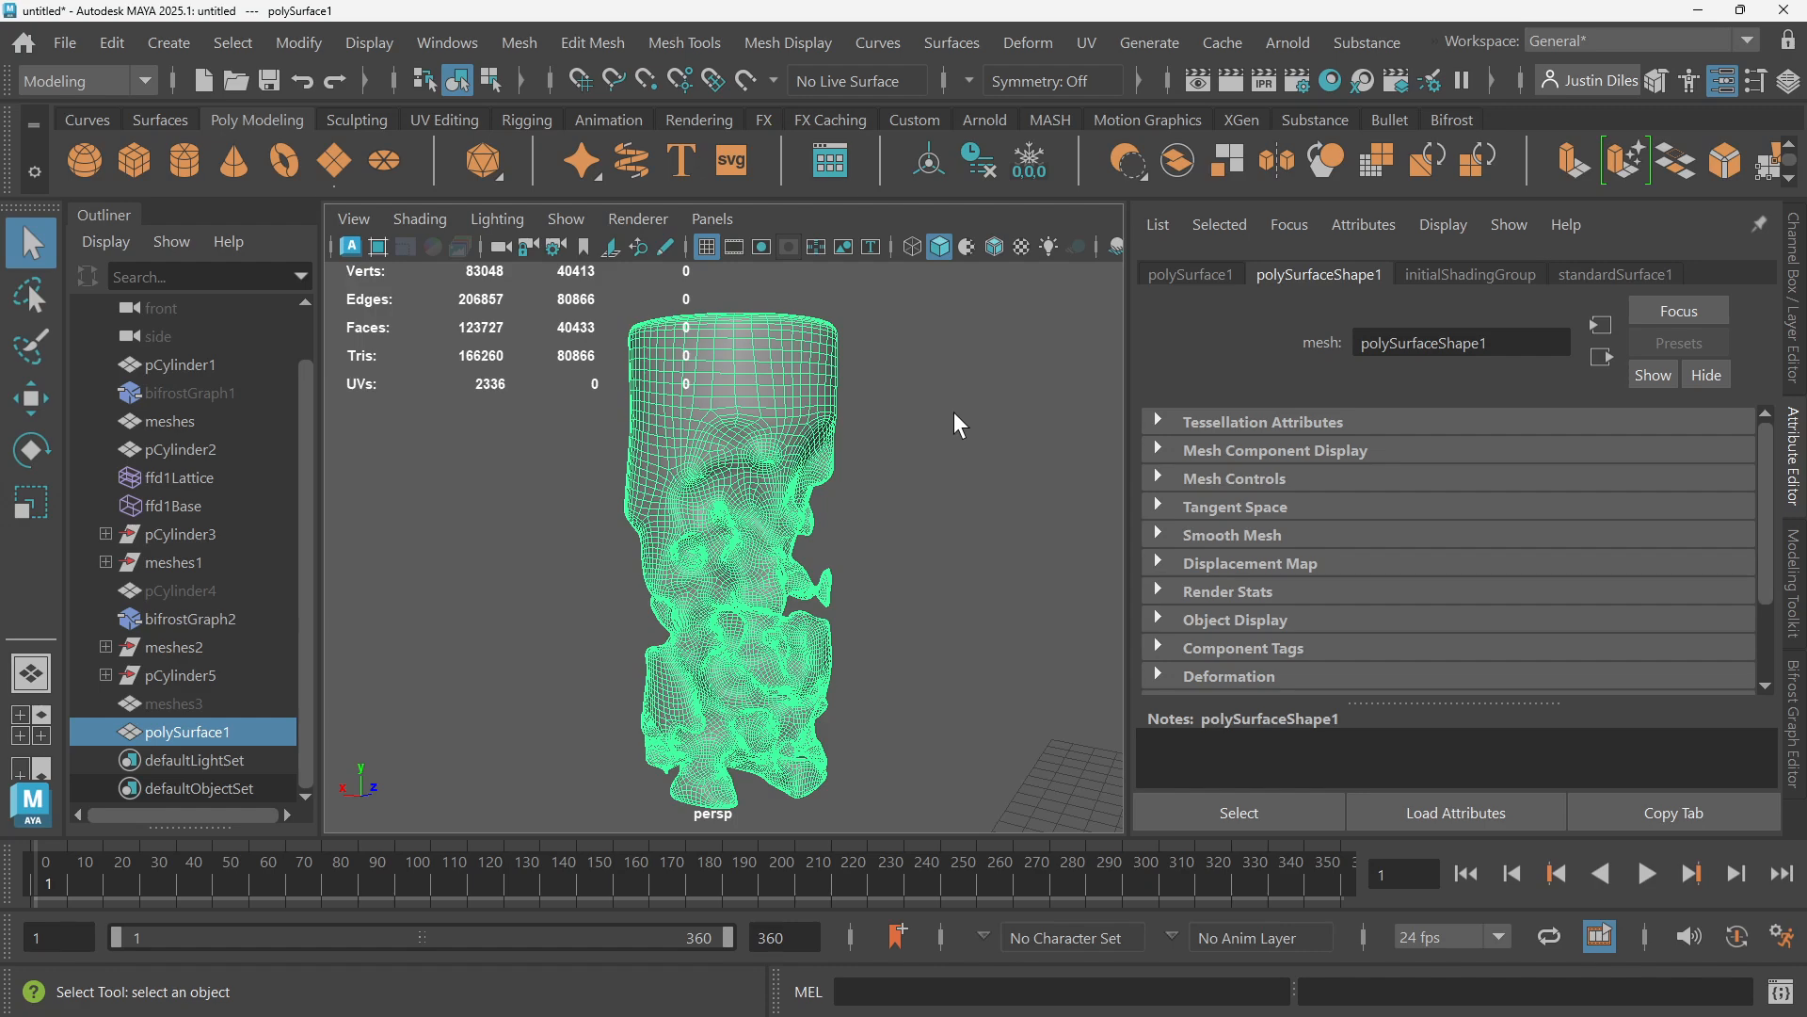
# Deselect the column and display the wireframe over the shaded surface
pyautogui.click(980, 390)
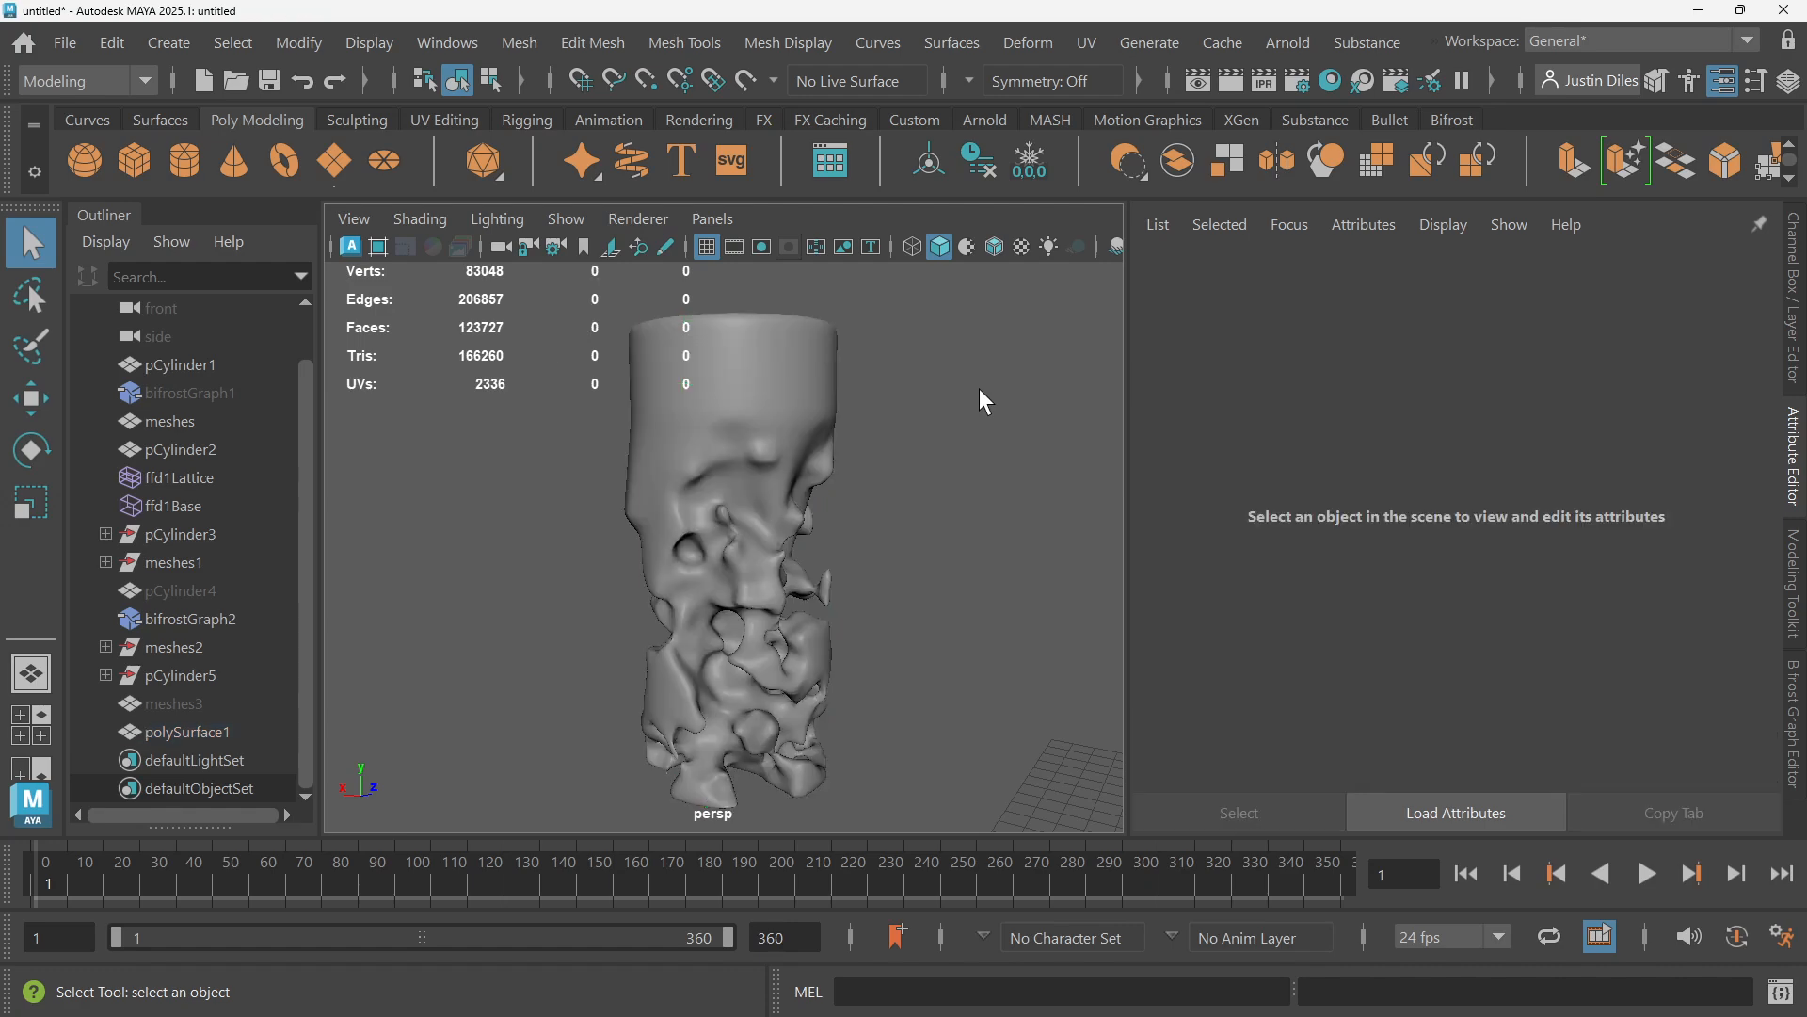
pyautogui.click(995, 246)
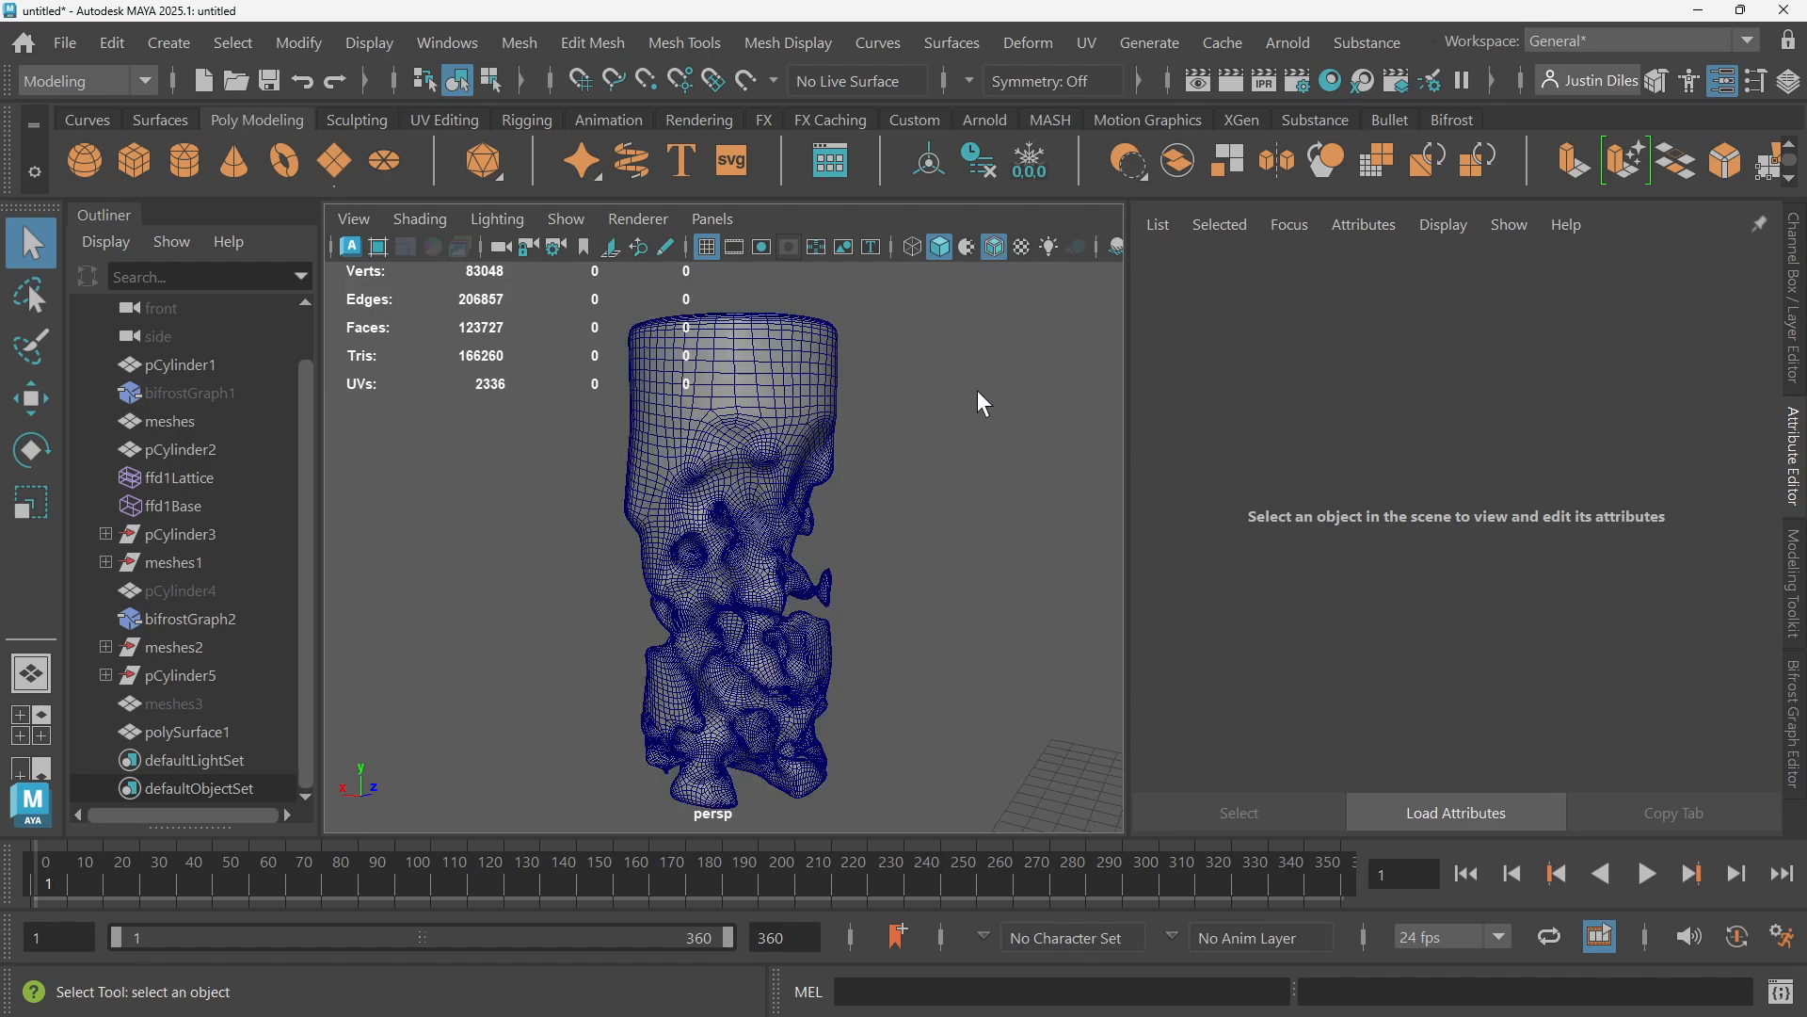